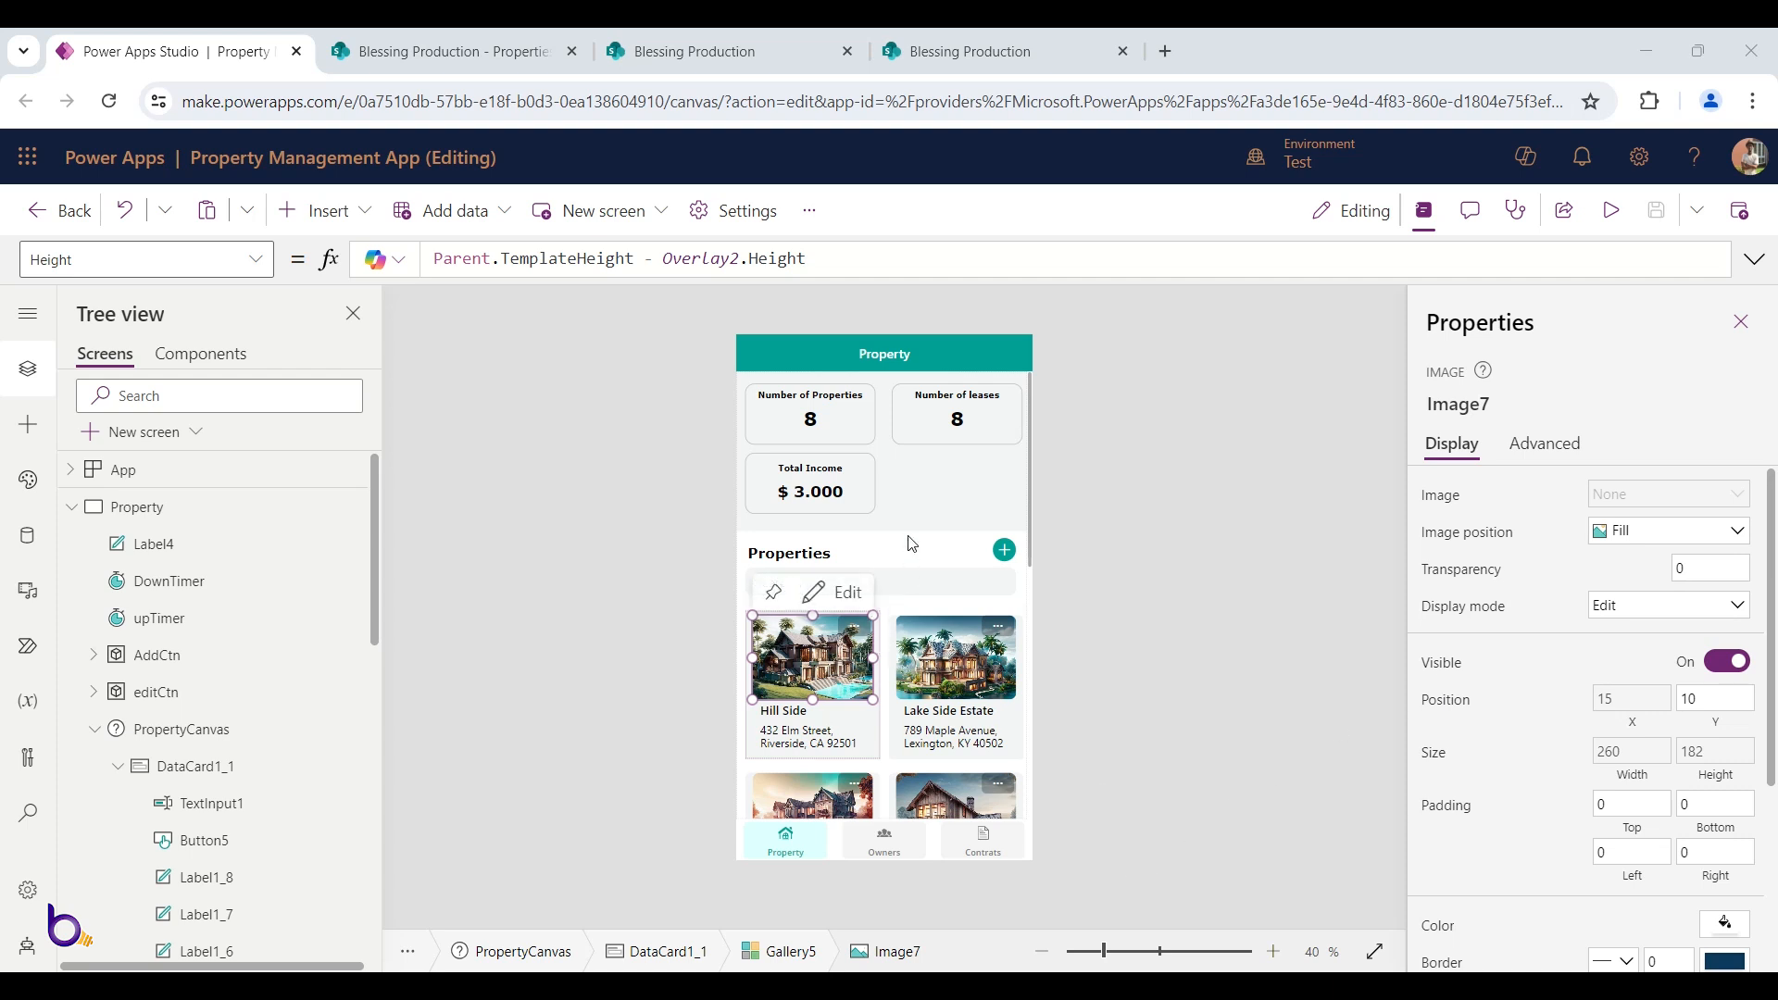
# Scroll through the app editor, then switch to the SharePoint Properties list
pyautogui.scroll(-2, 908, 509)
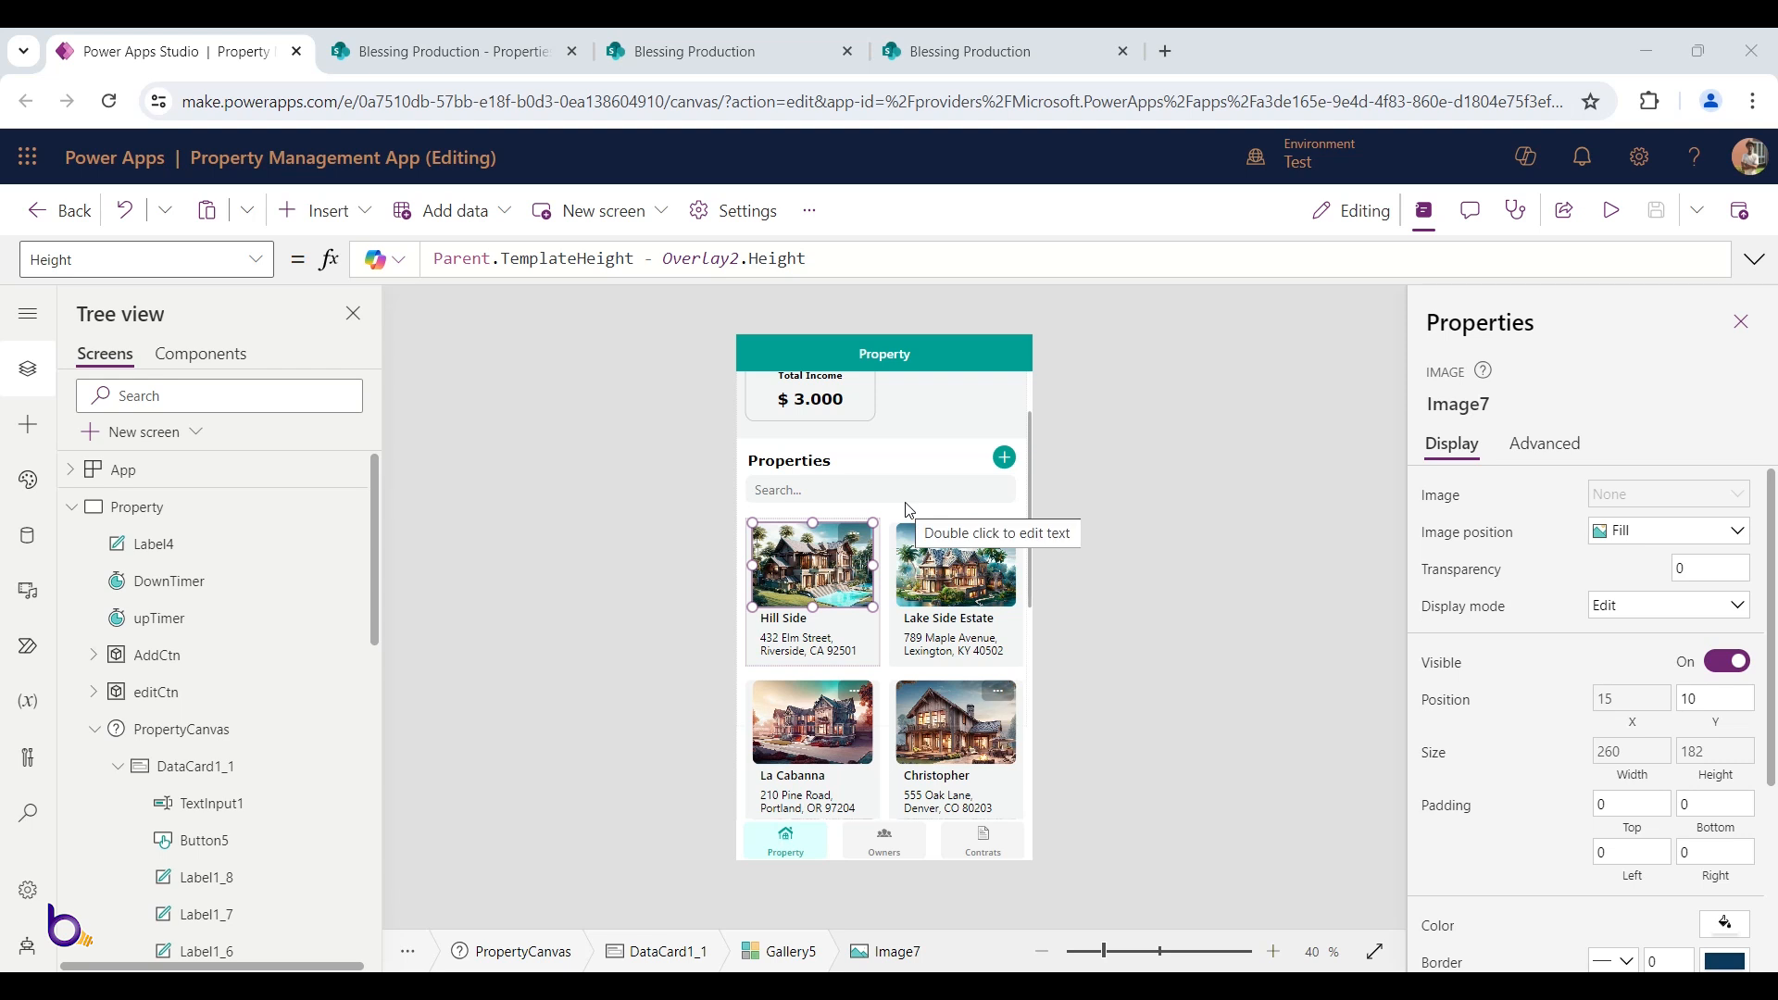
pyautogui.scroll(-1, 910, 510)
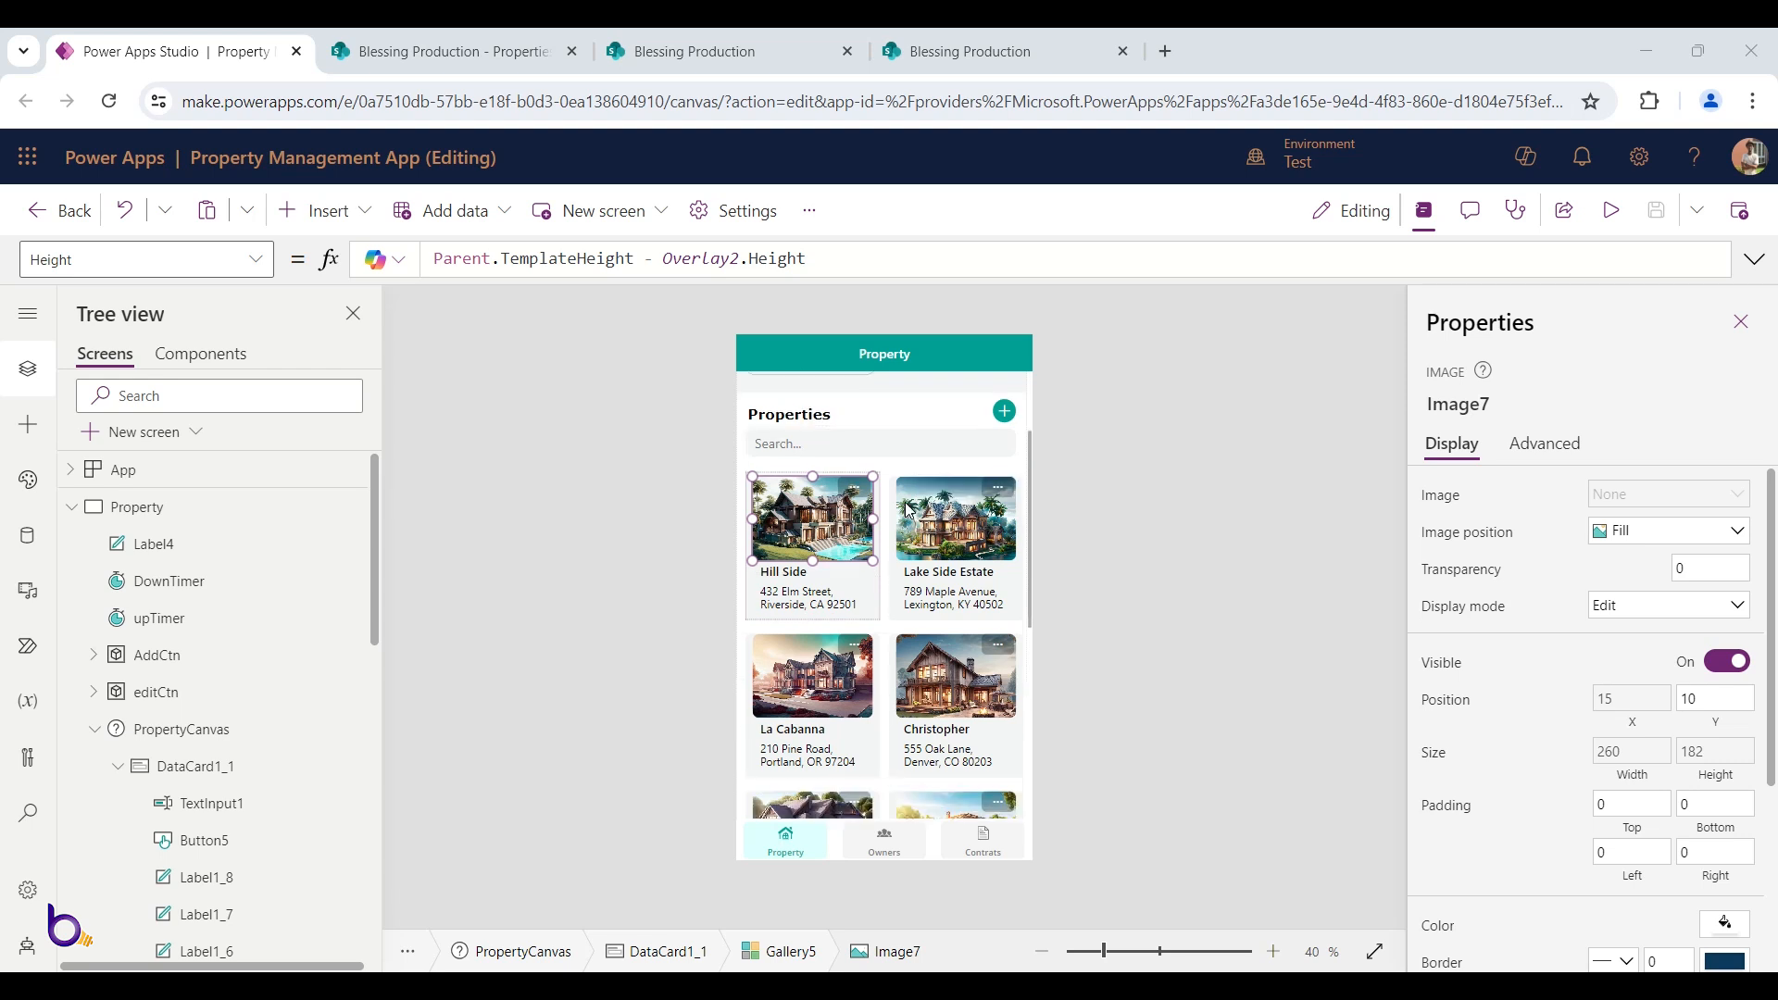
pyautogui.scroll(-1, 910, 510)
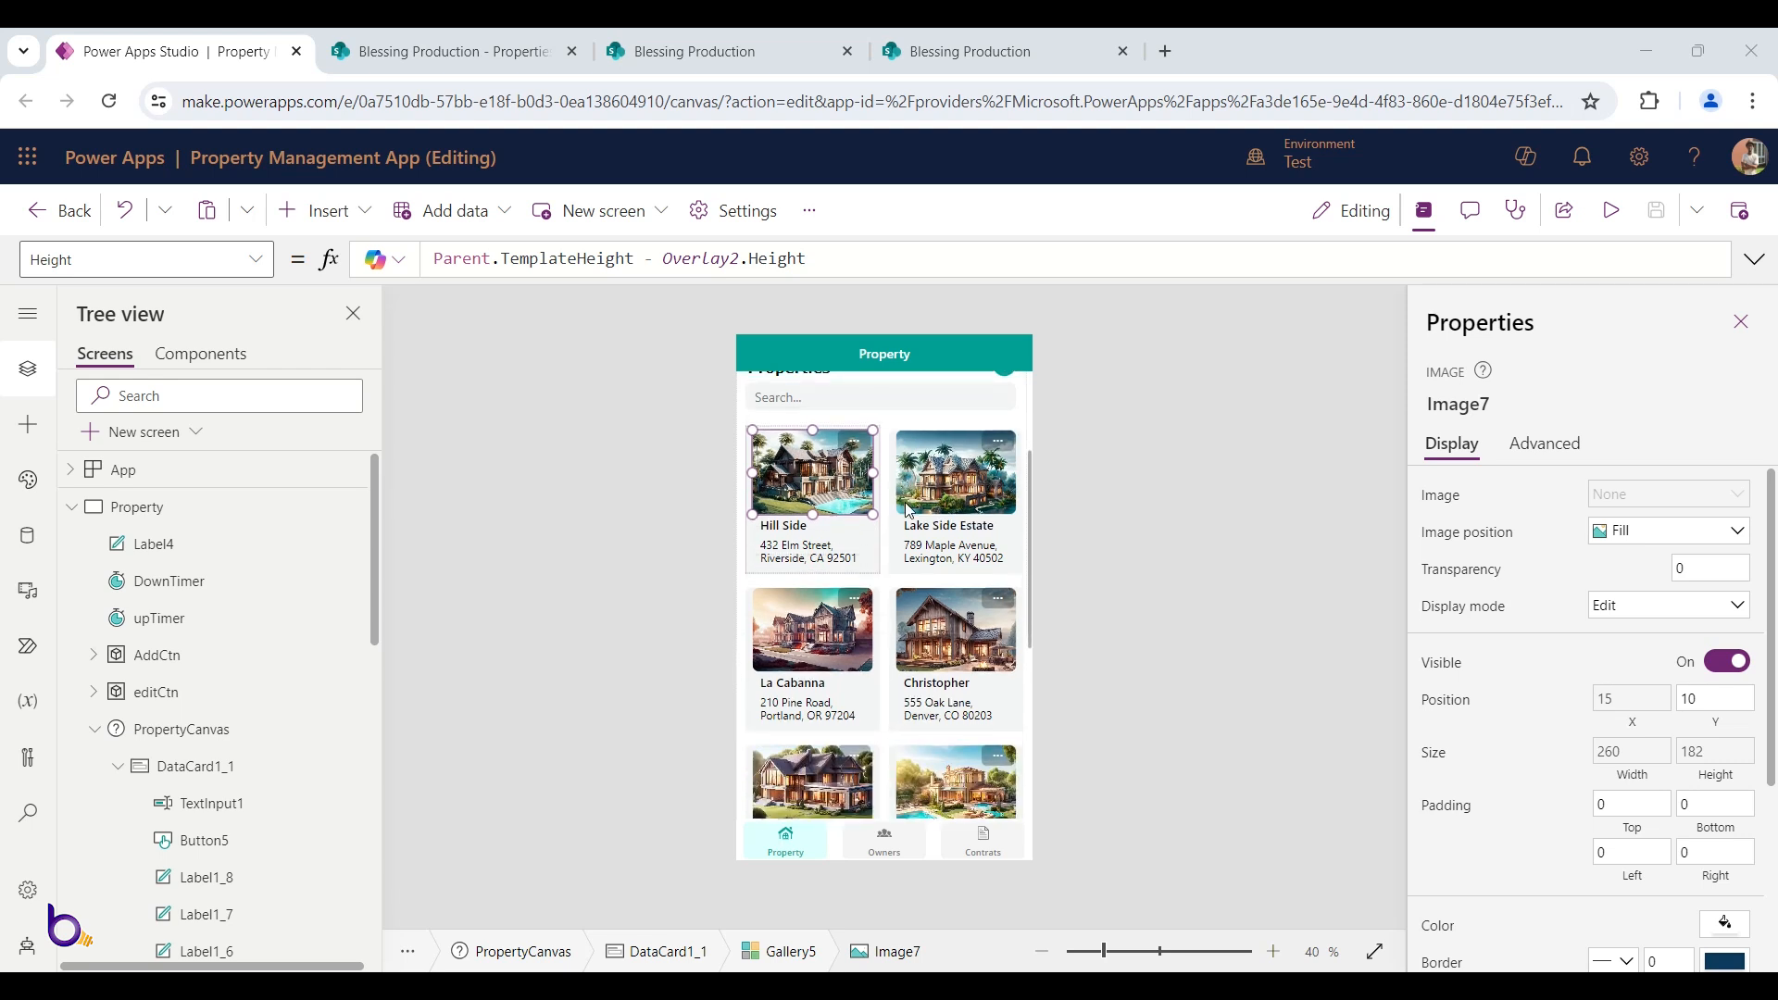
pyautogui.scroll(-1, 910, 510)
pyautogui.scroll(5, 892, 570)
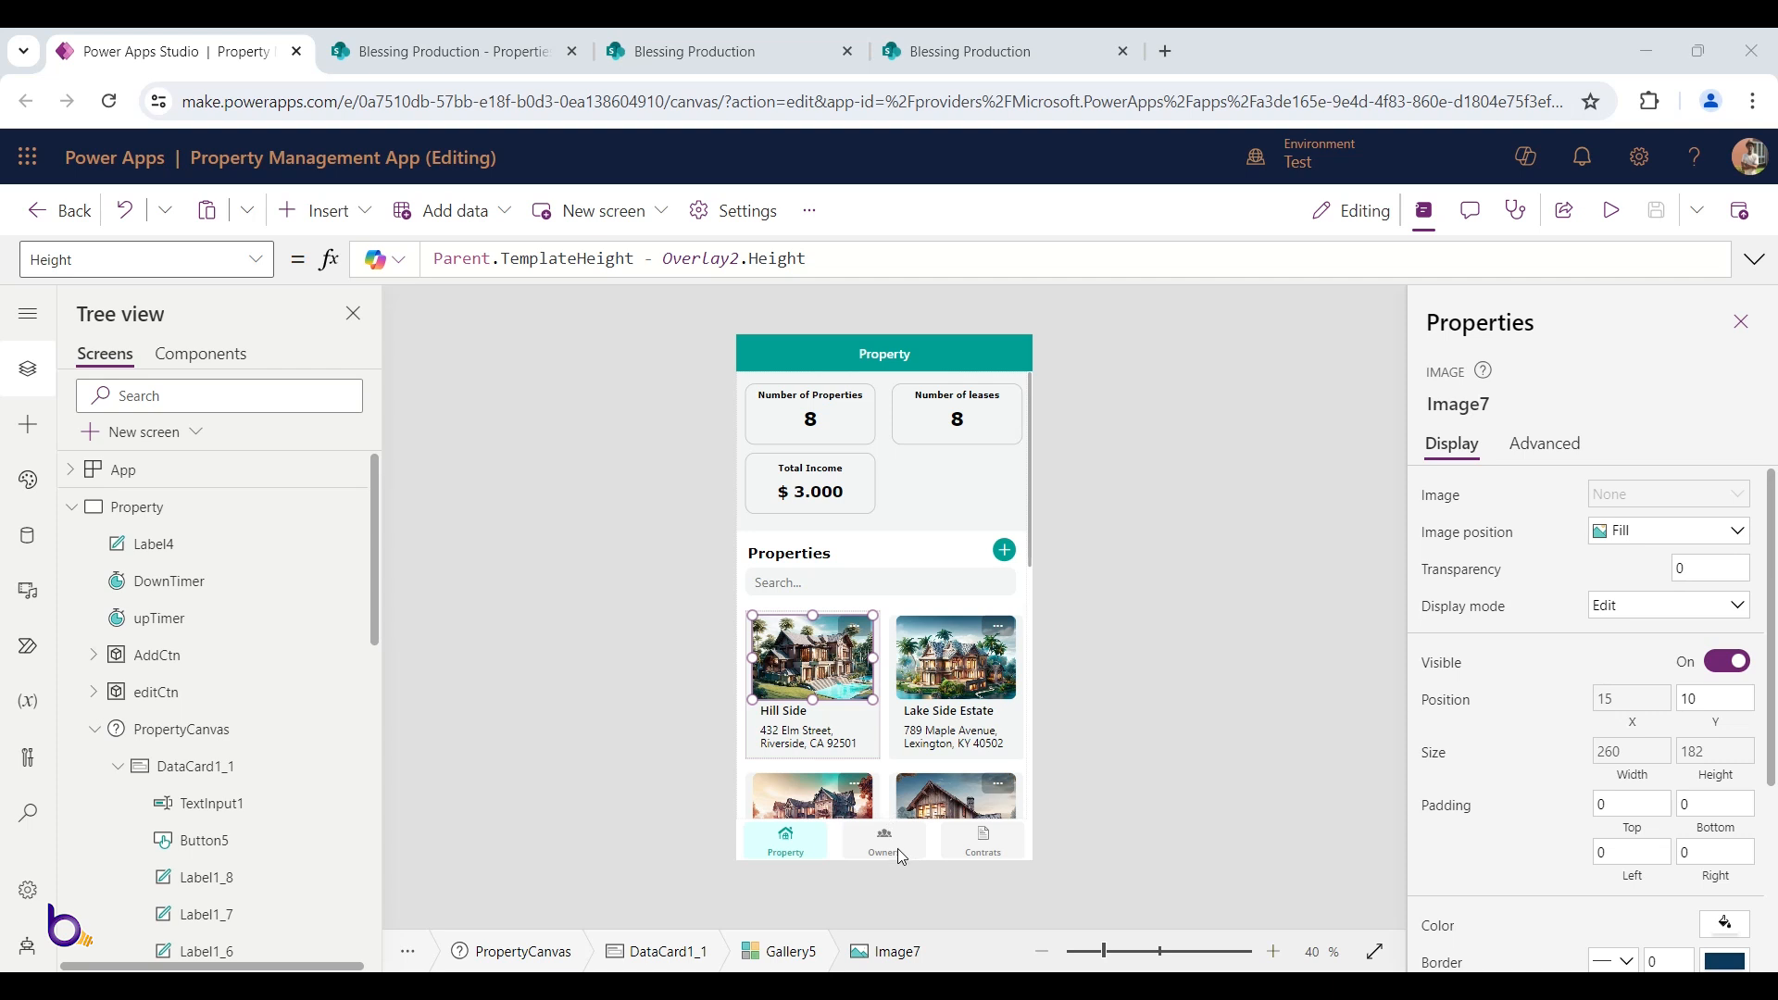
pyautogui.click(470, 58)
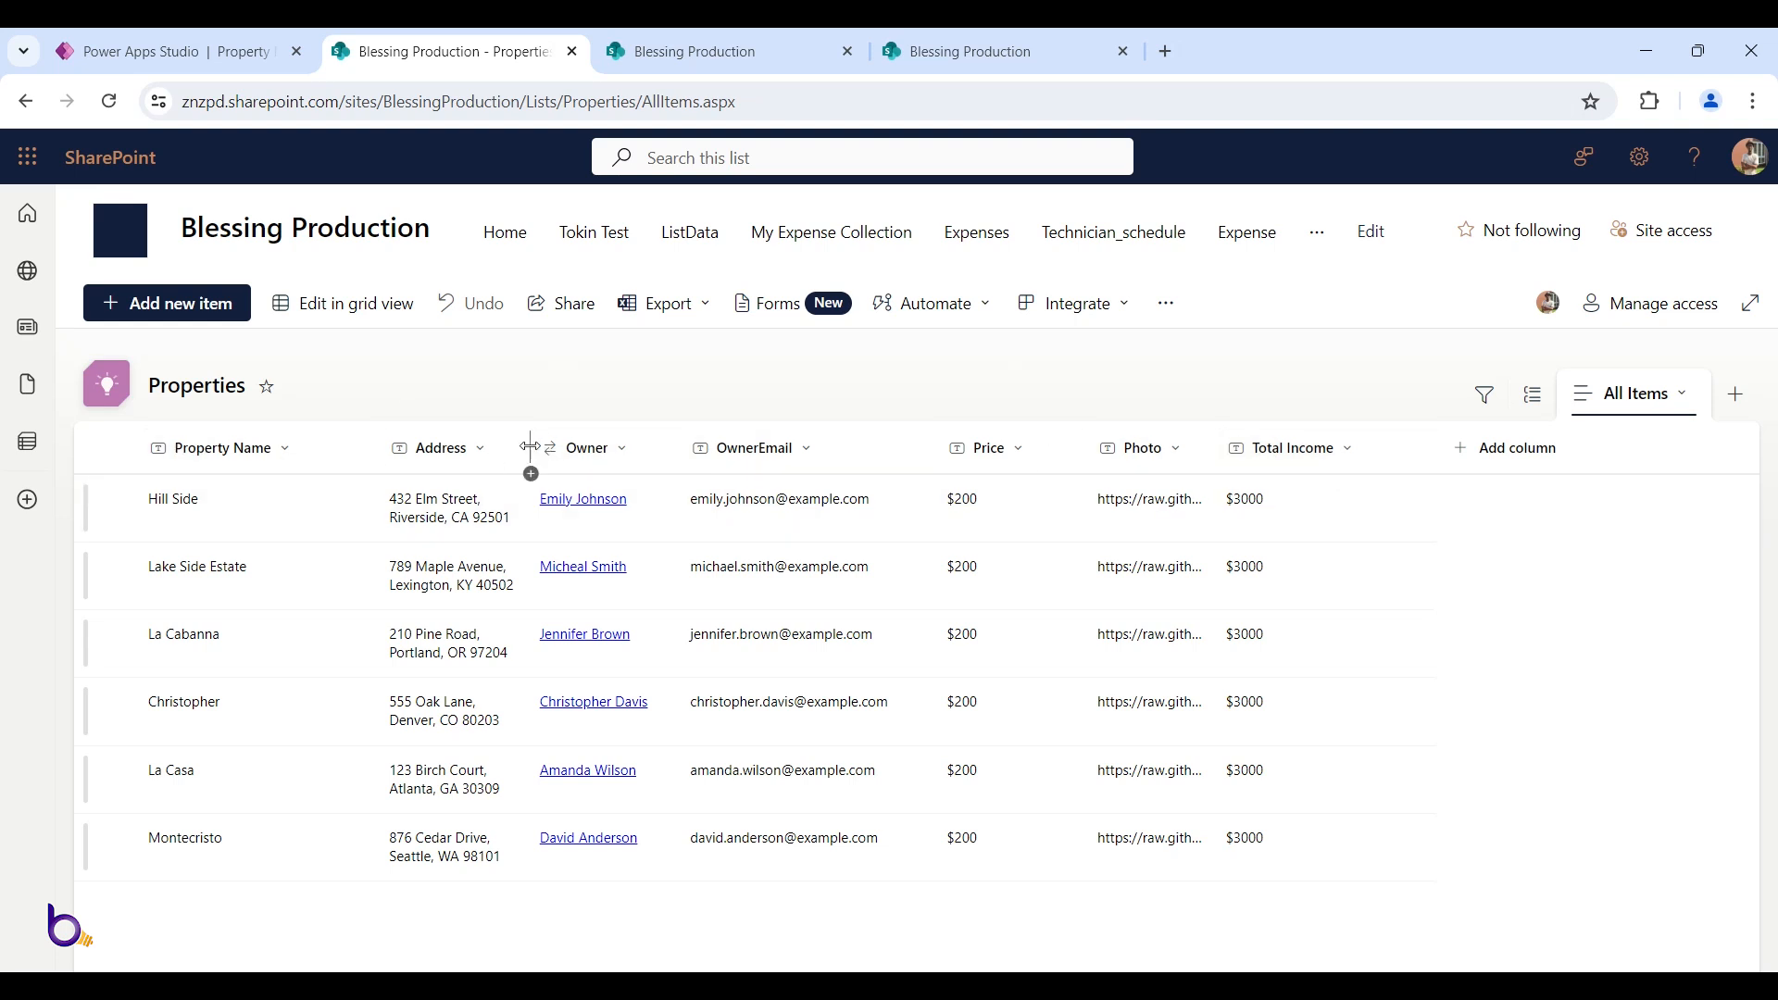
# Confirm the Owner column looks up Landlords without changes, and autofit the Photo column width
pyautogui.click(620, 454)
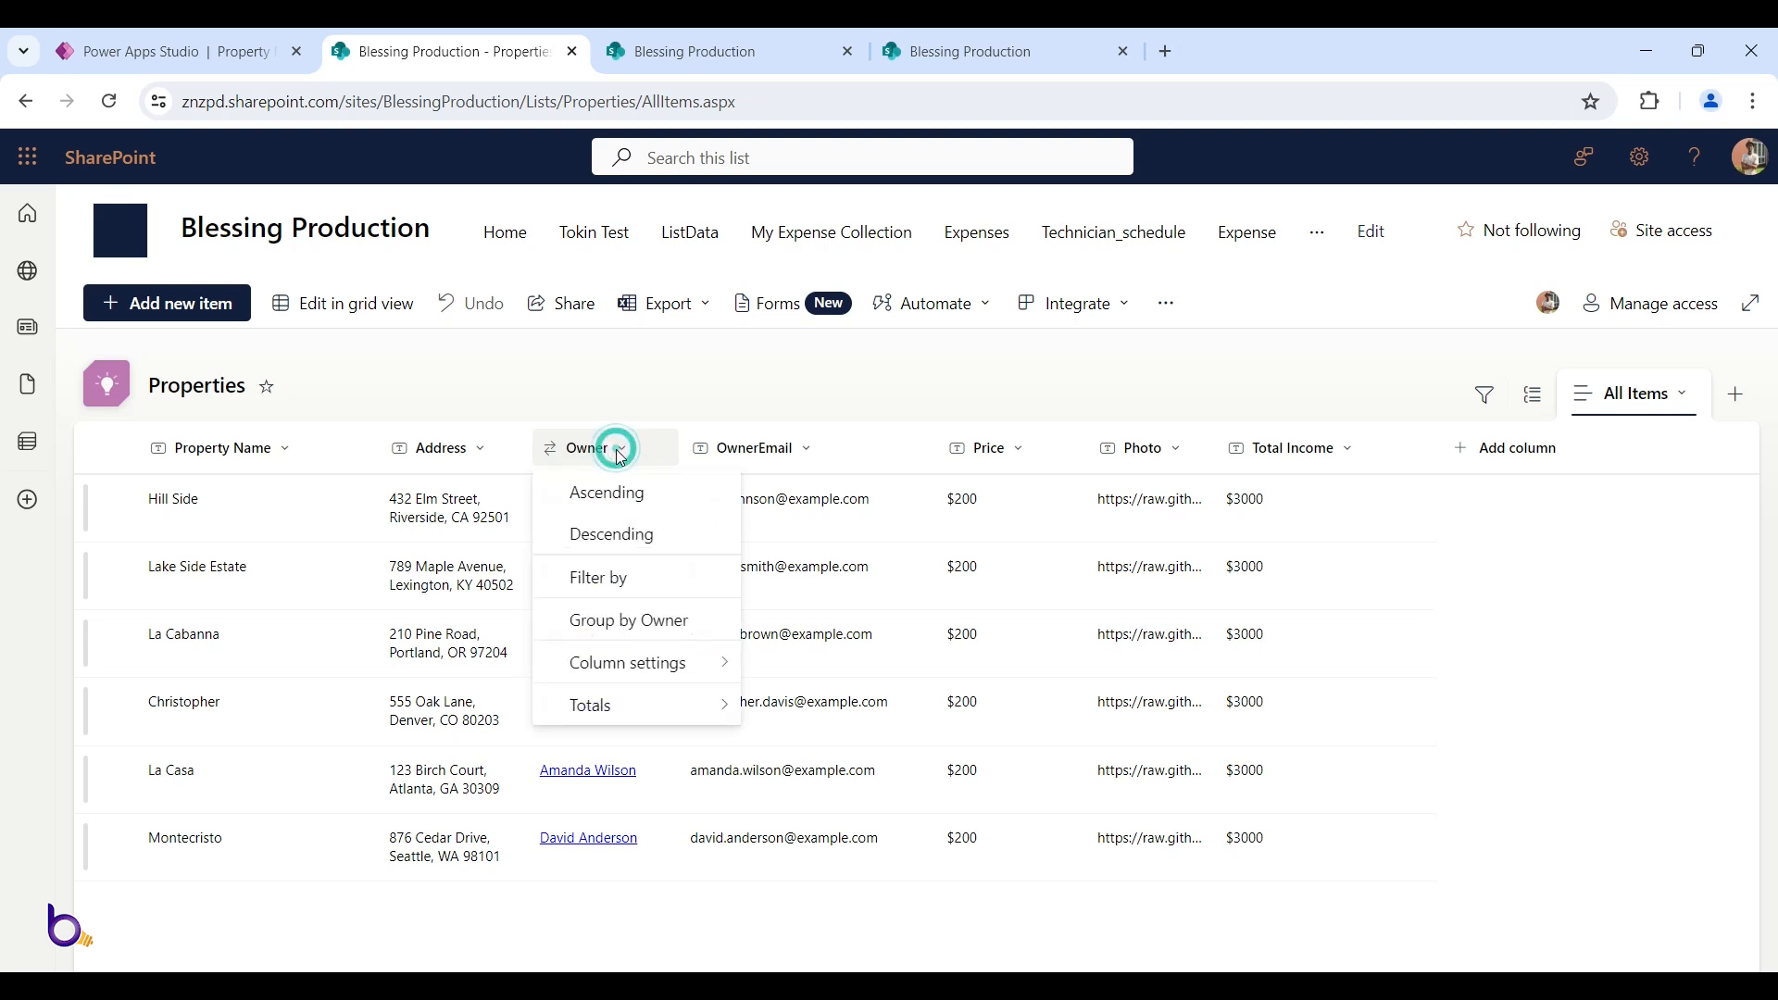
pyautogui.click(676, 663)
pyautogui.click(861, 567)
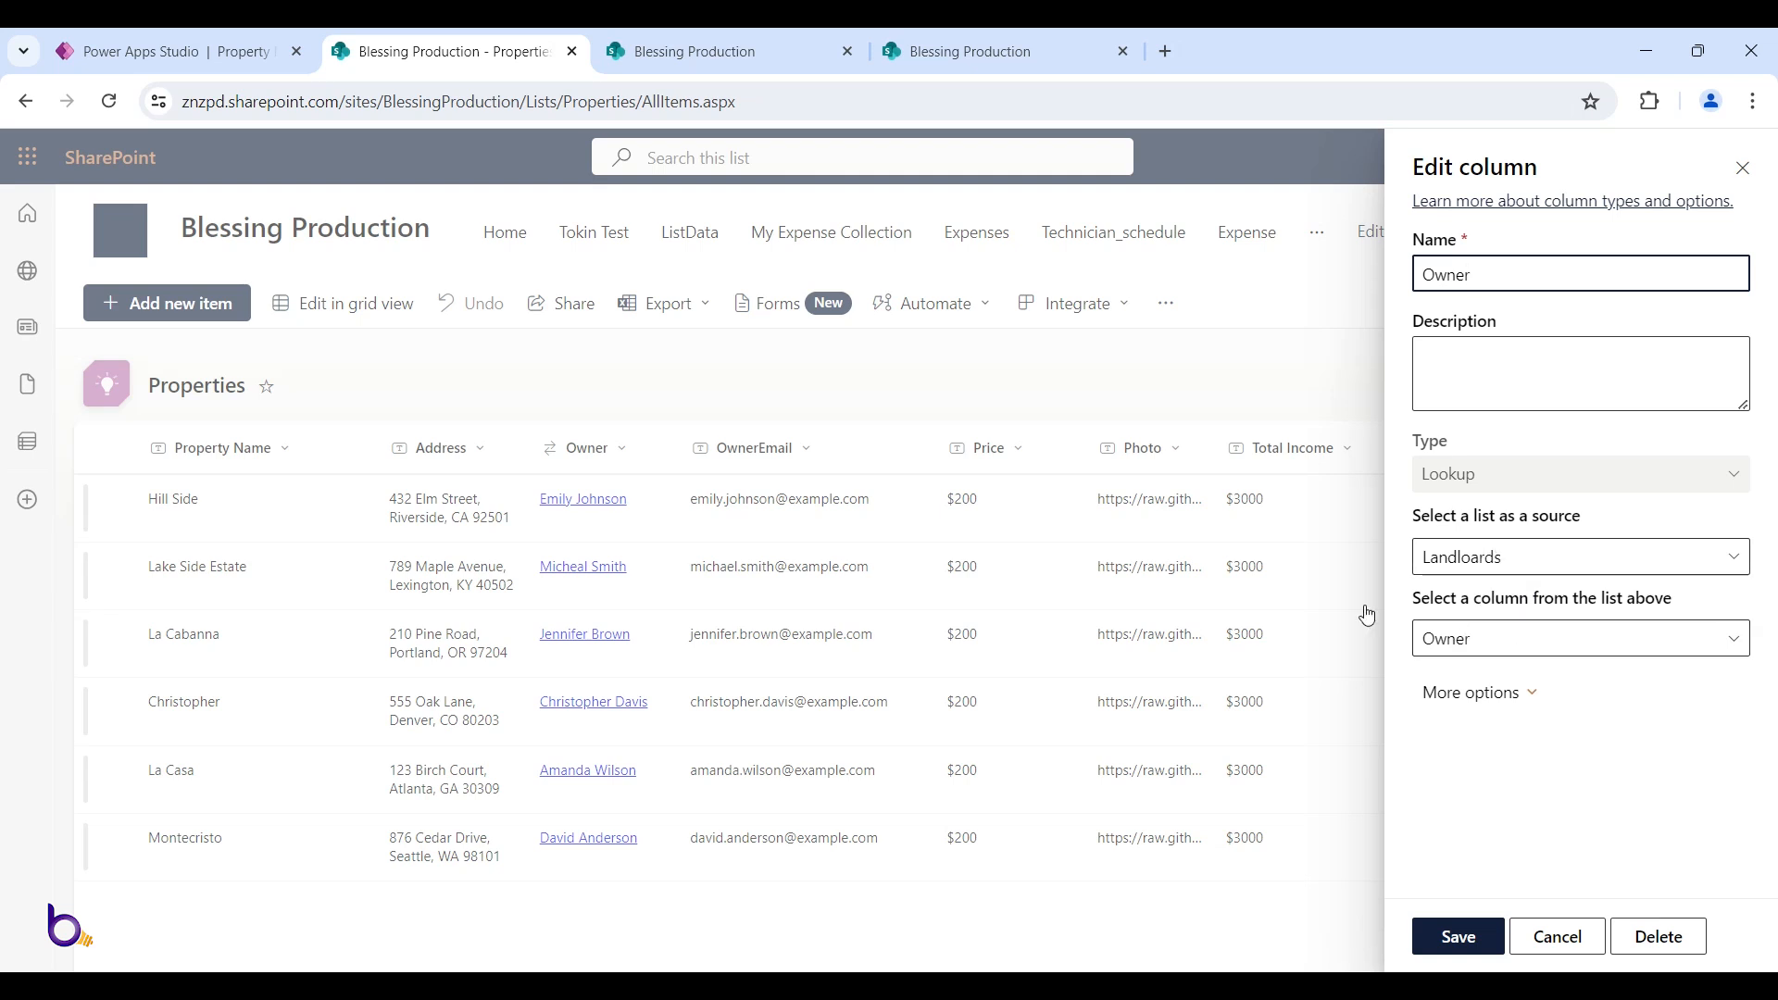
pyautogui.click(1556, 938)
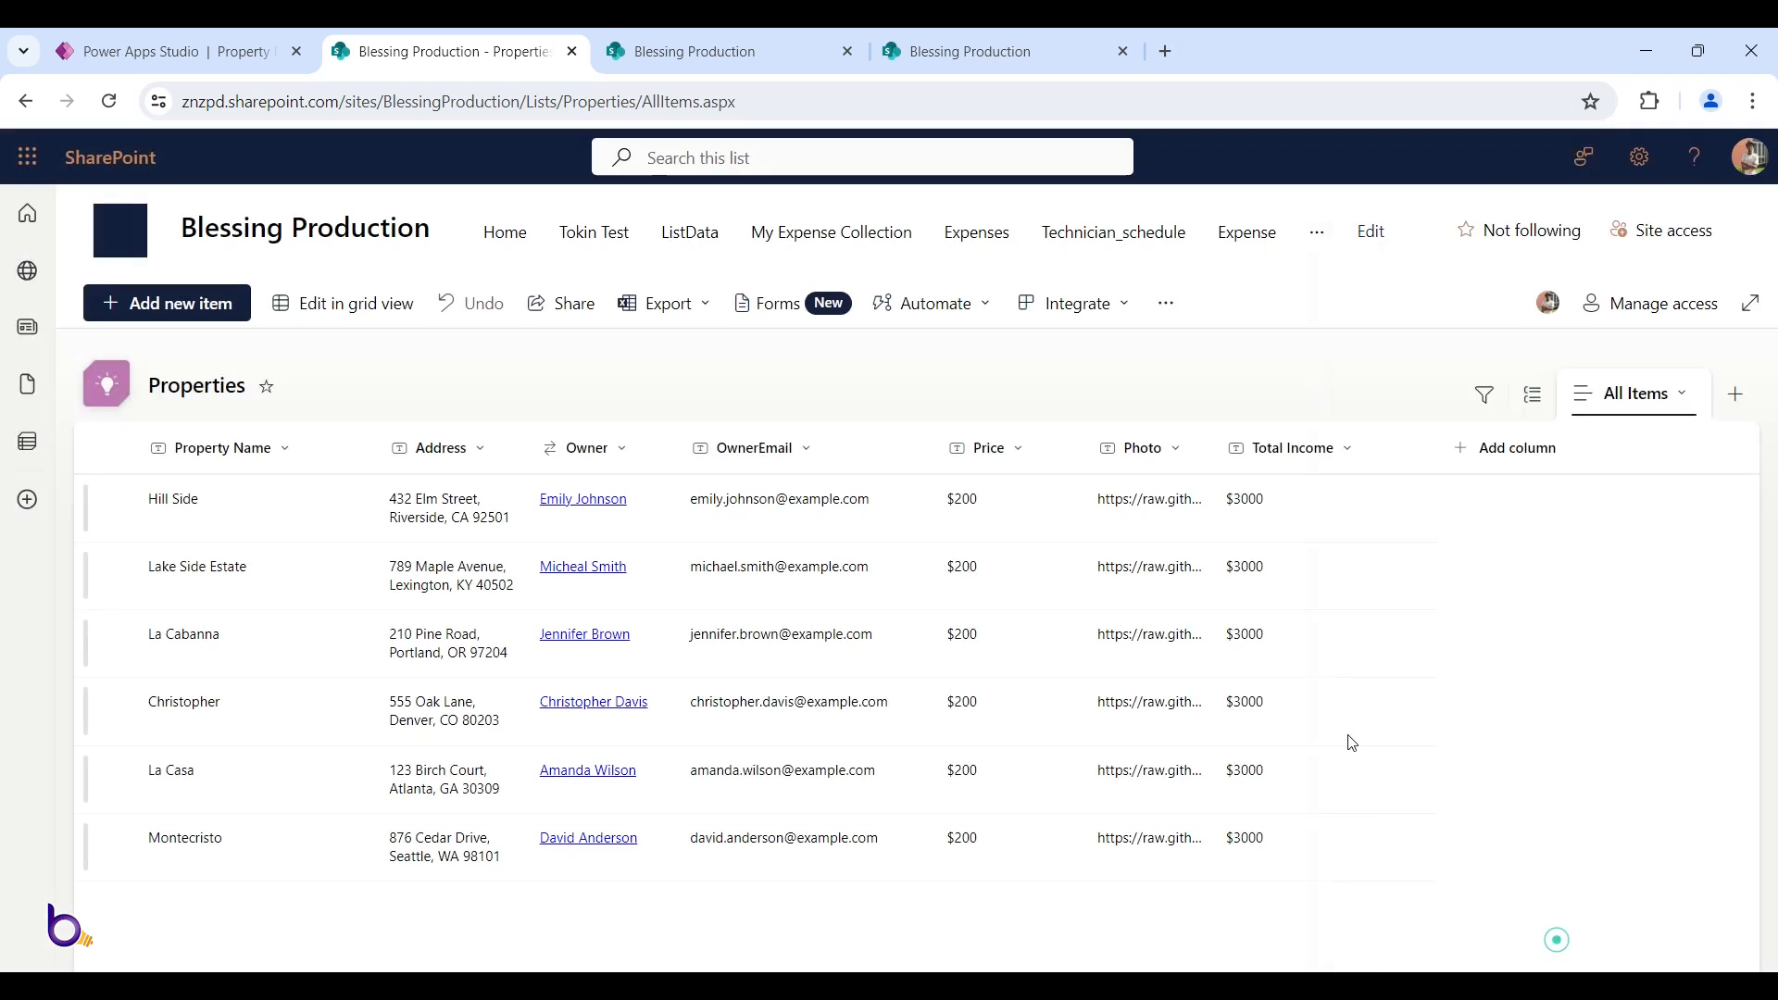
pyautogui.doubleClick(1214, 449)
pyautogui.click(234, 45)
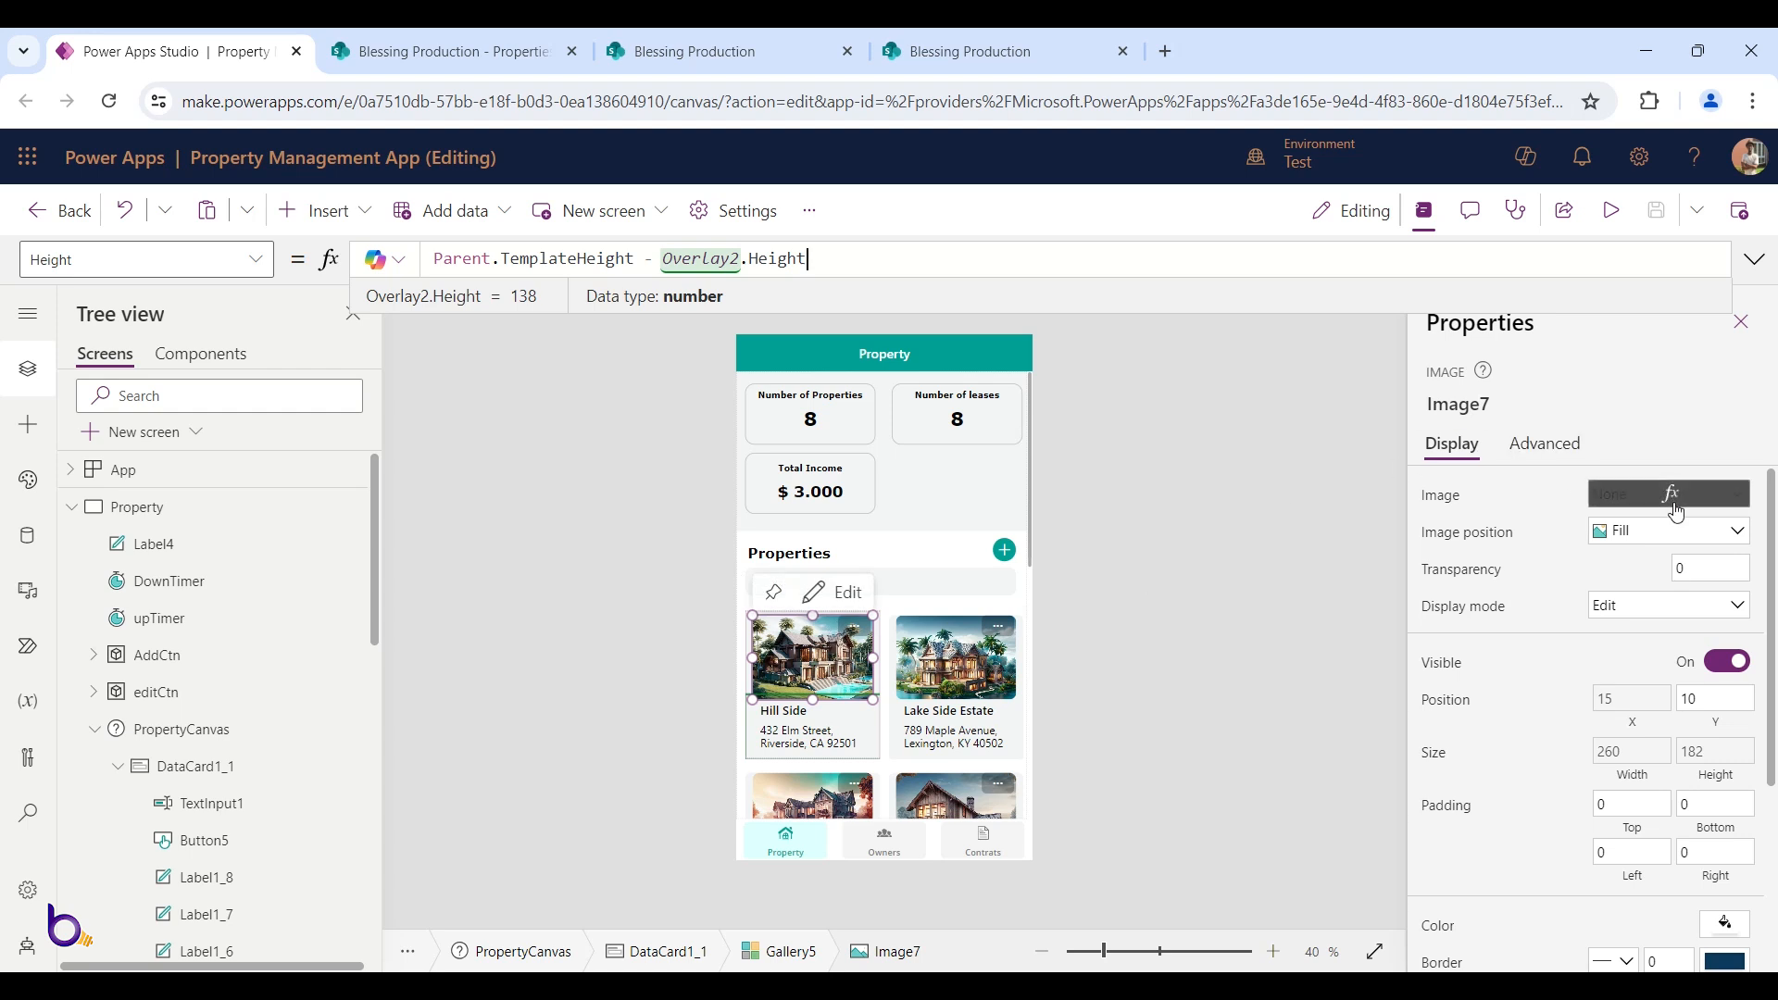
# Check the gallery image's ThisItem.Photo source, then bring up the Landloards list in SharePoint
pyautogui.click(1447, 494)
pyautogui.click(512, 54)
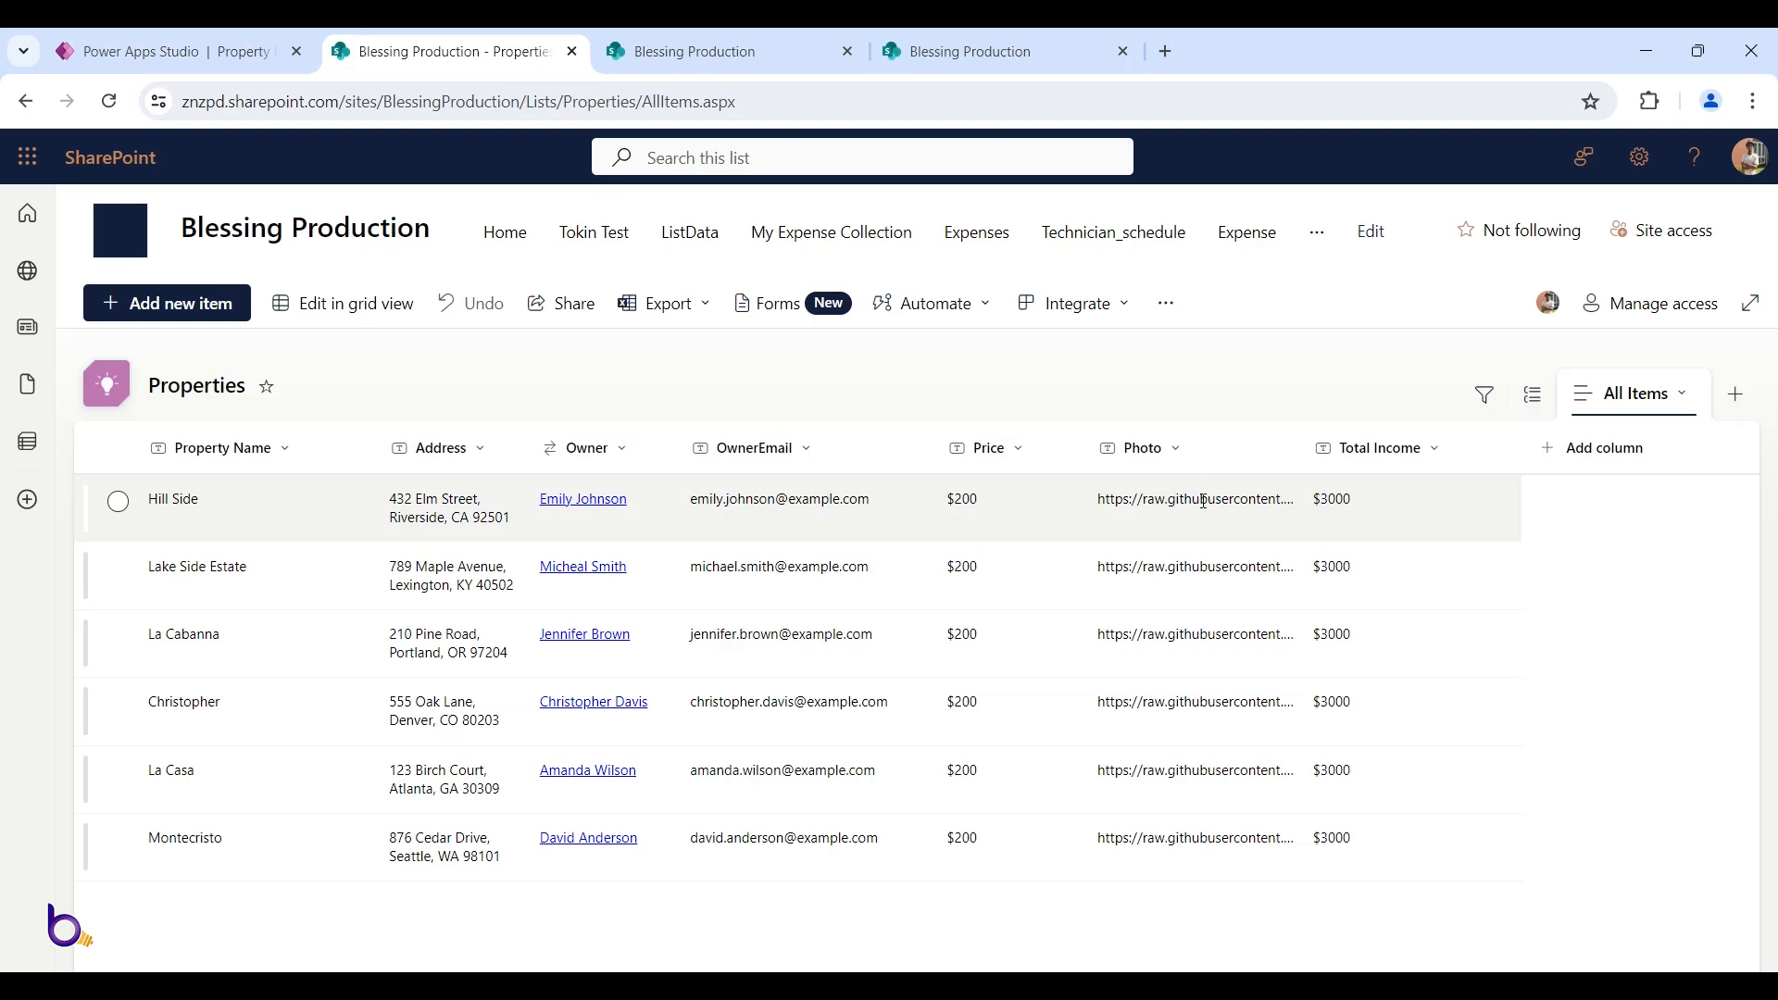
pyautogui.click(660, 65)
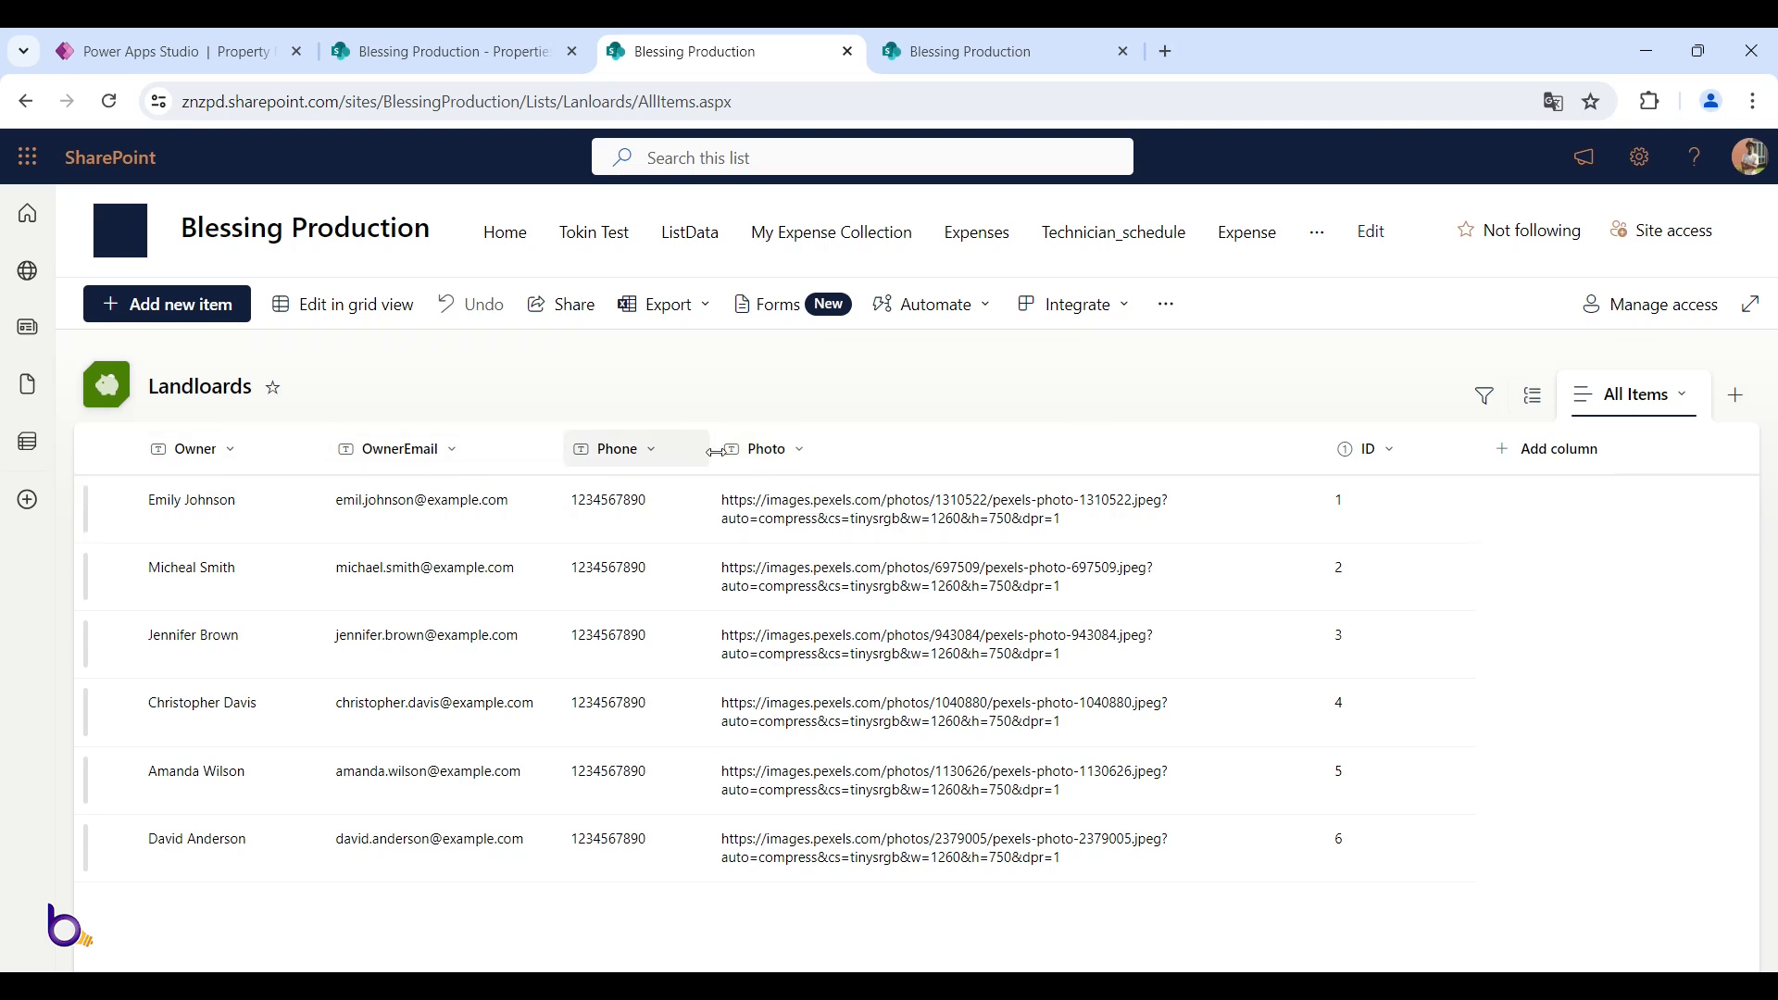
pyautogui.click(264, 453)
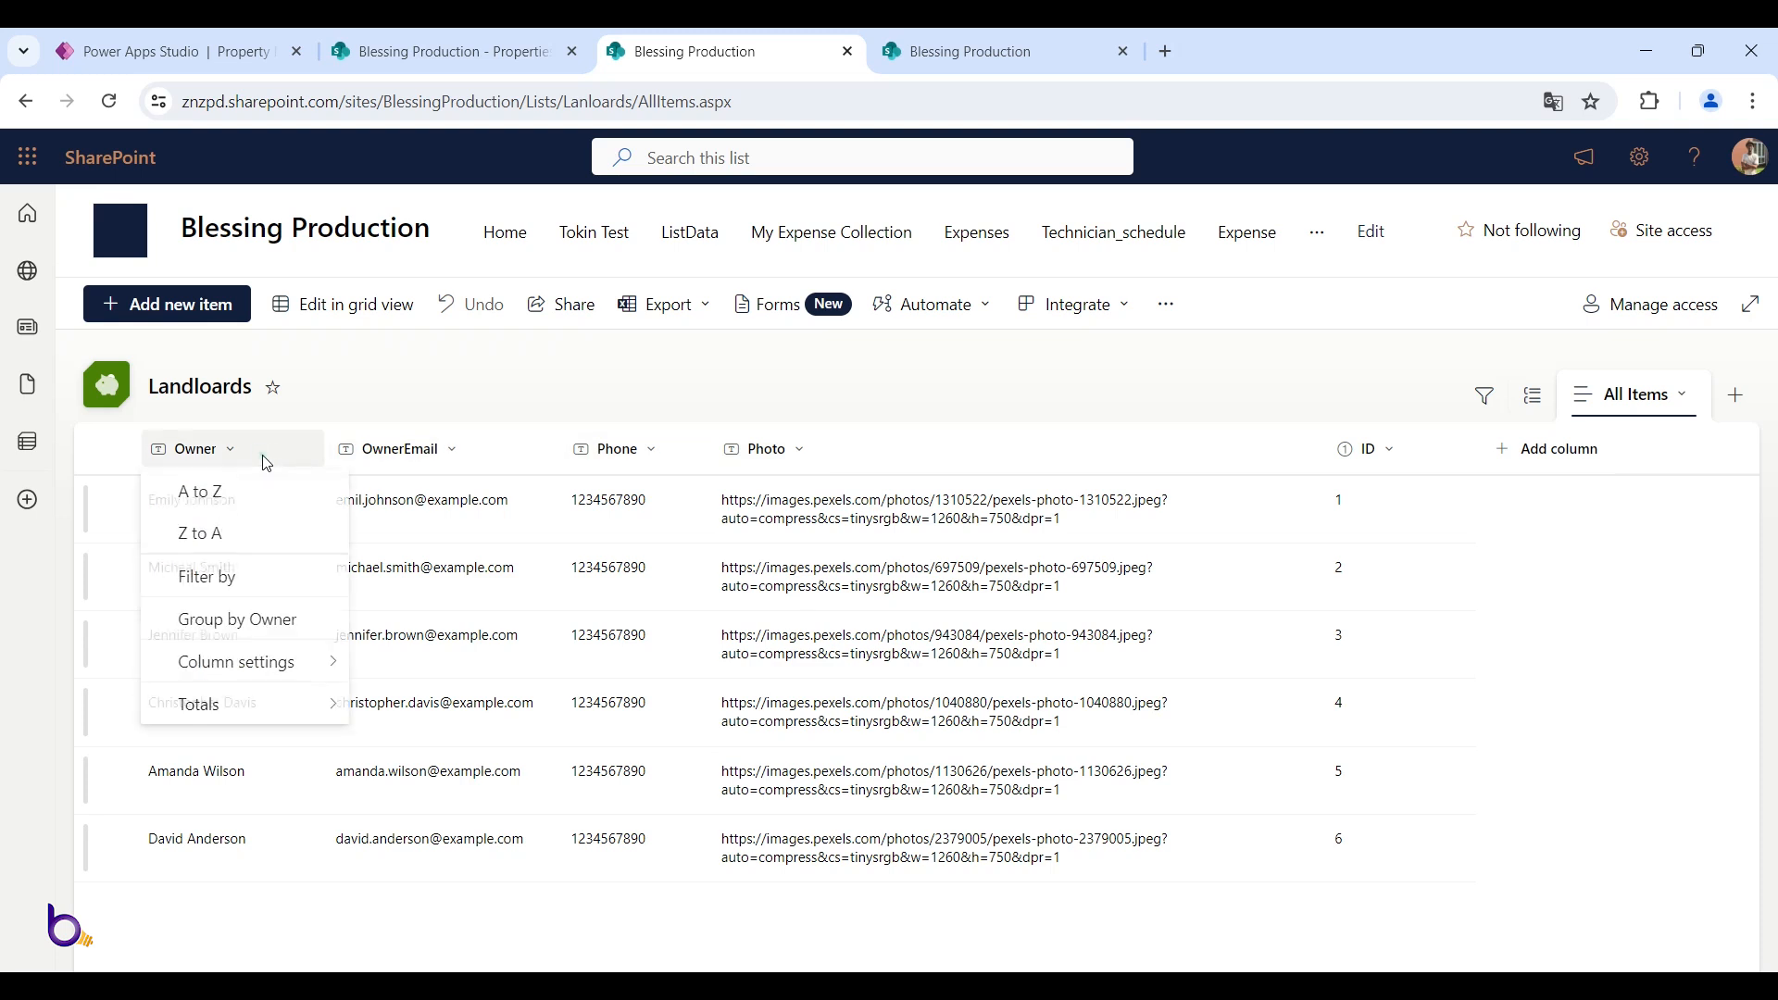
pyautogui.click(294, 659)
pyautogui.click(469, 615)
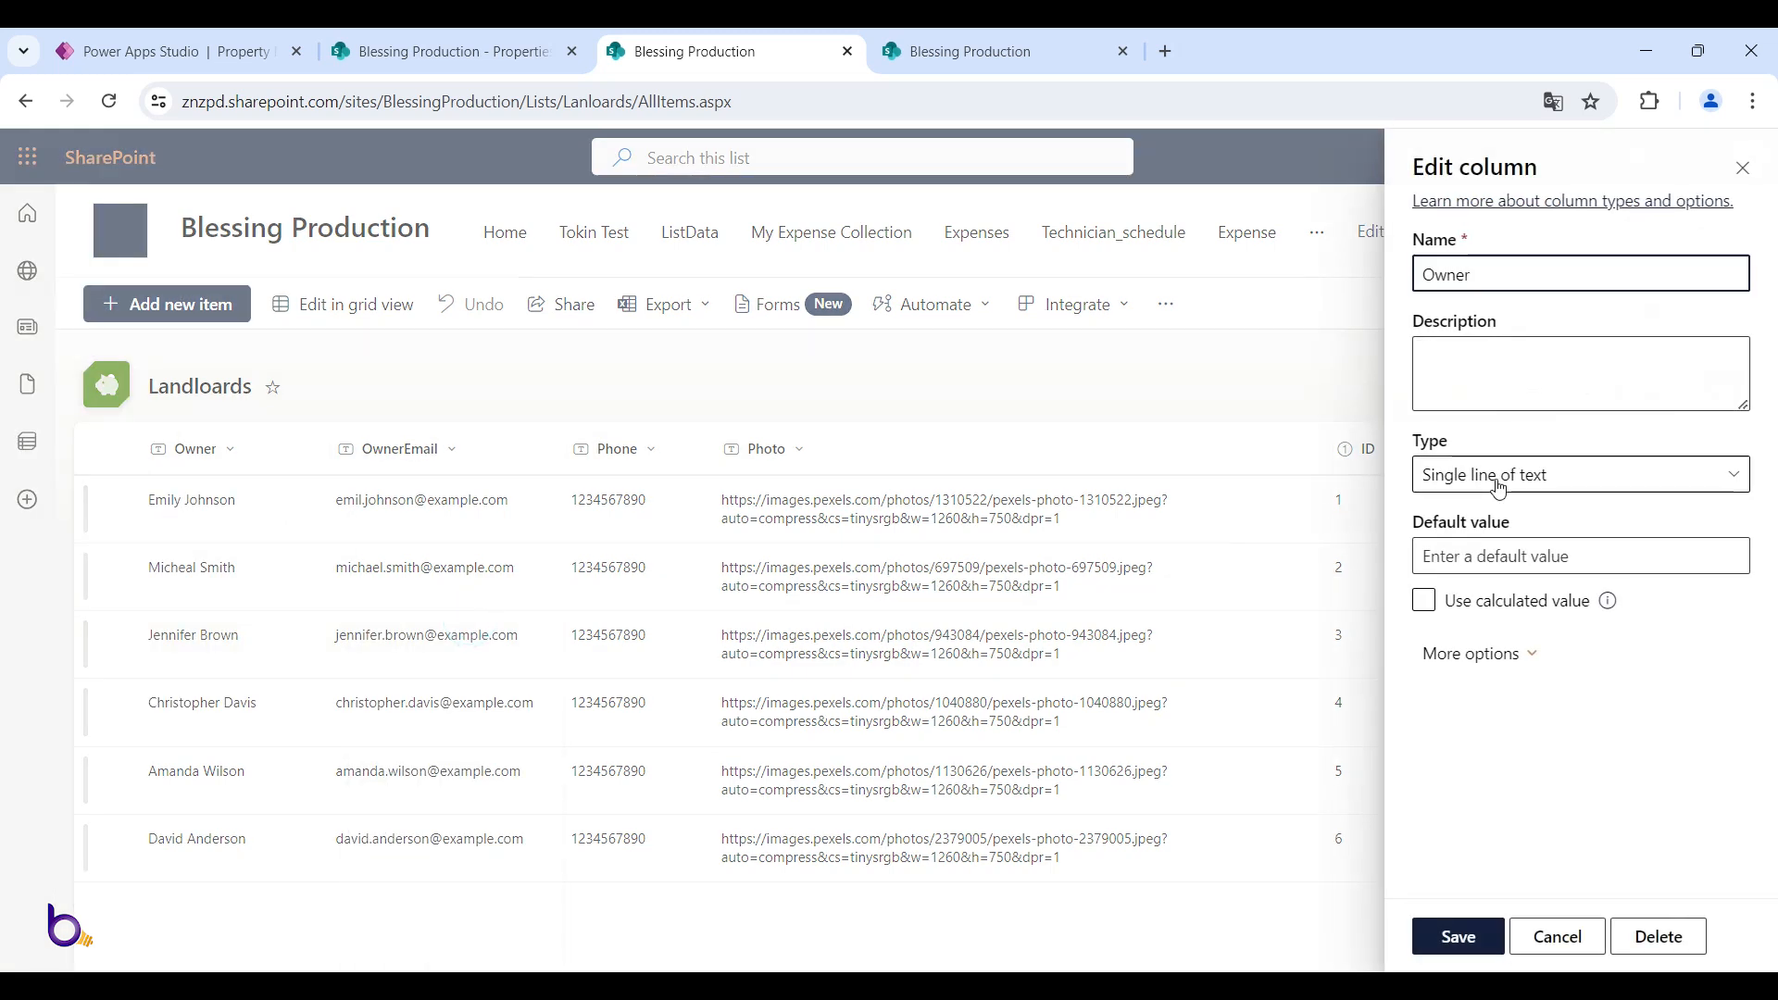
pyautogui.click(1545, 927)
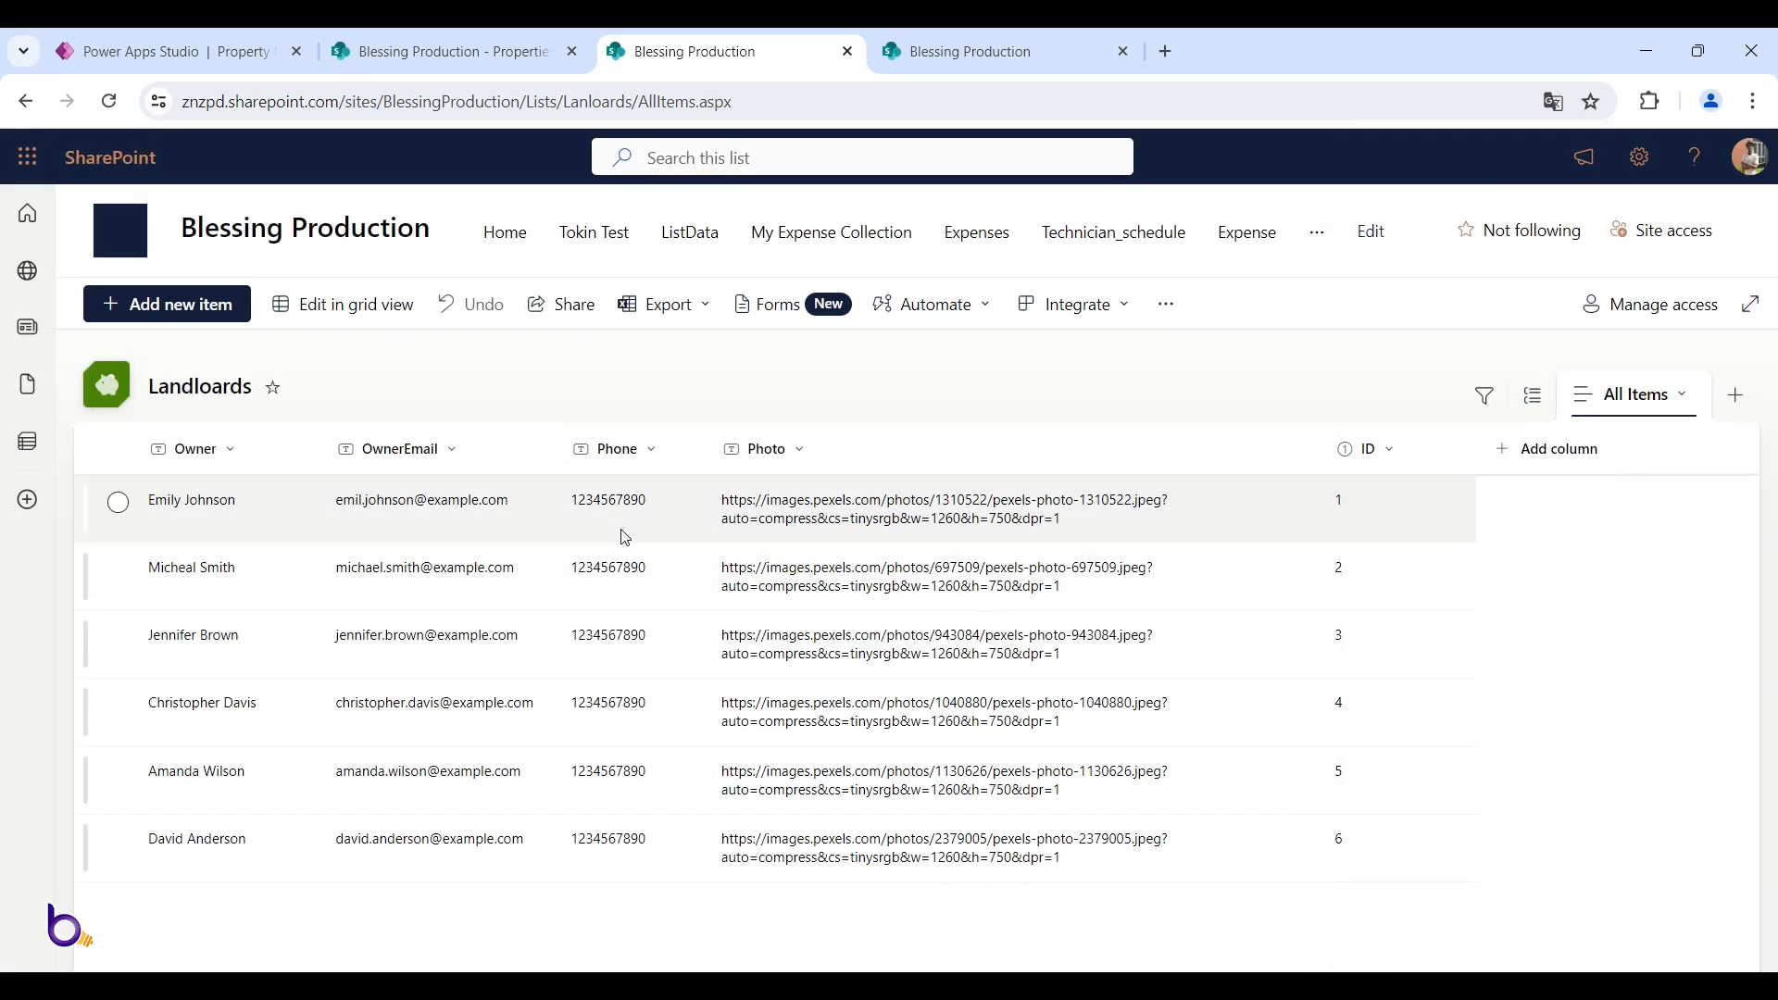
# In the empty Leases list, drag the Lease Count column border wider so its full name shows
pyautogui.click(961, 52)
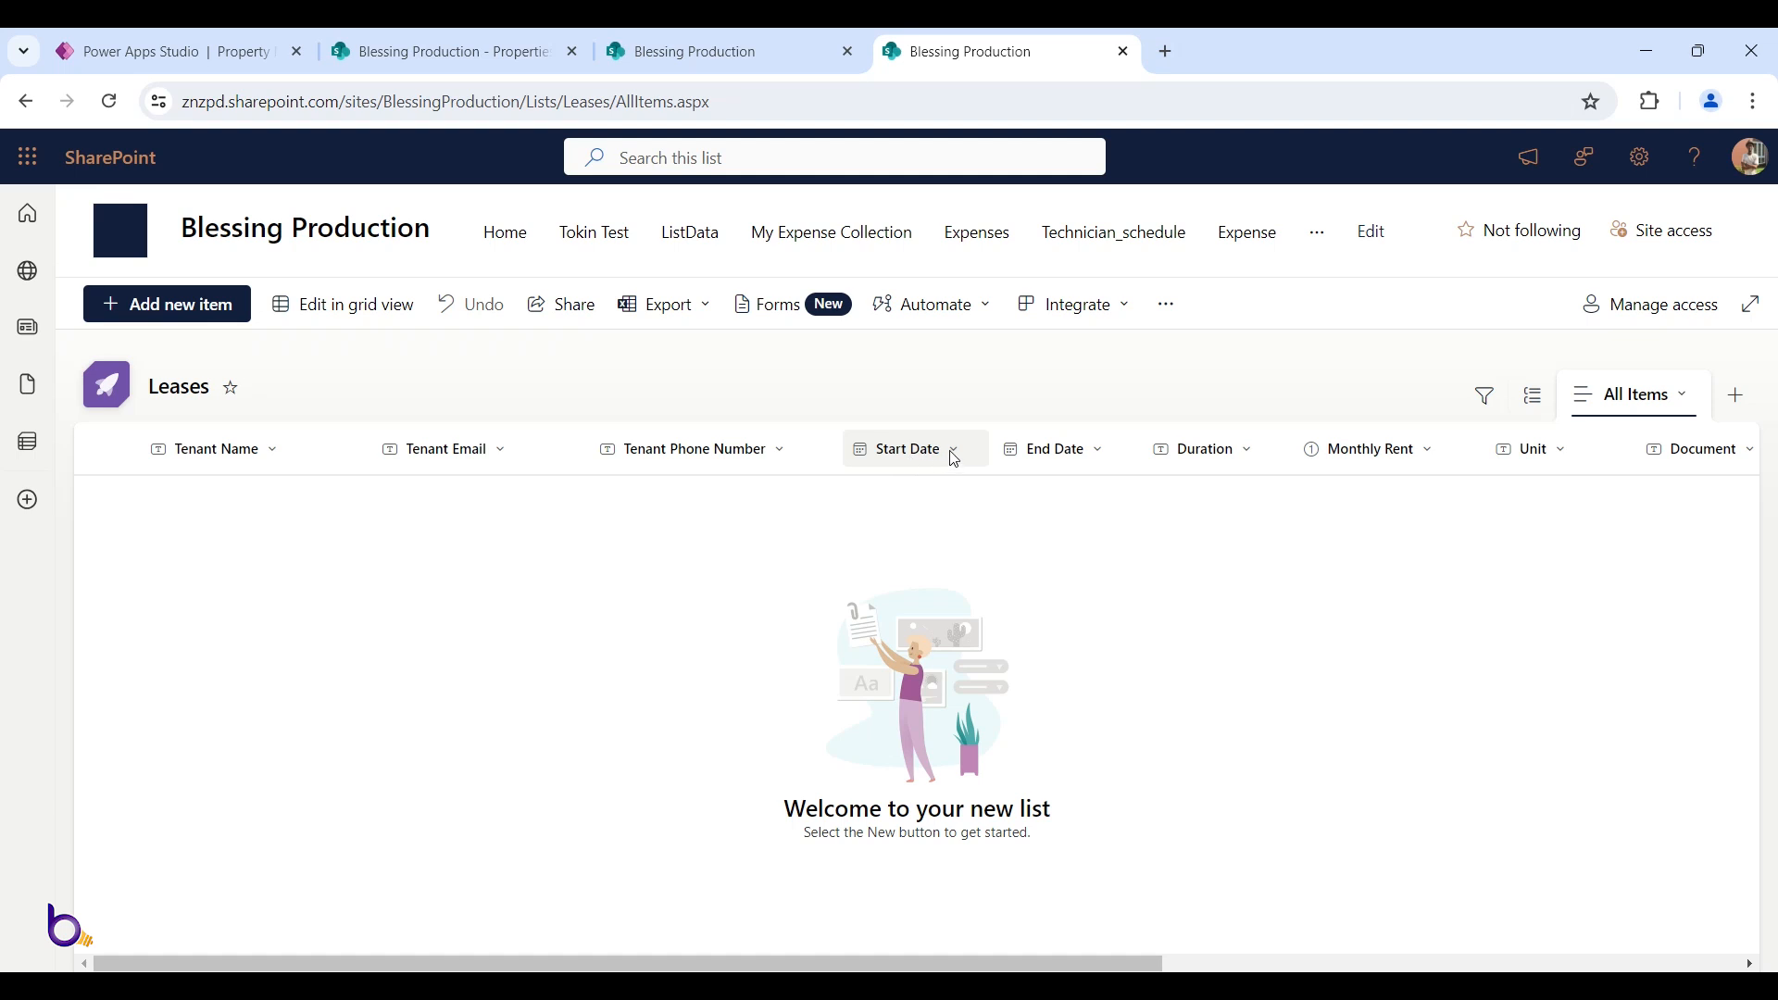
pyautogui.hscroll(2, 946, 460)
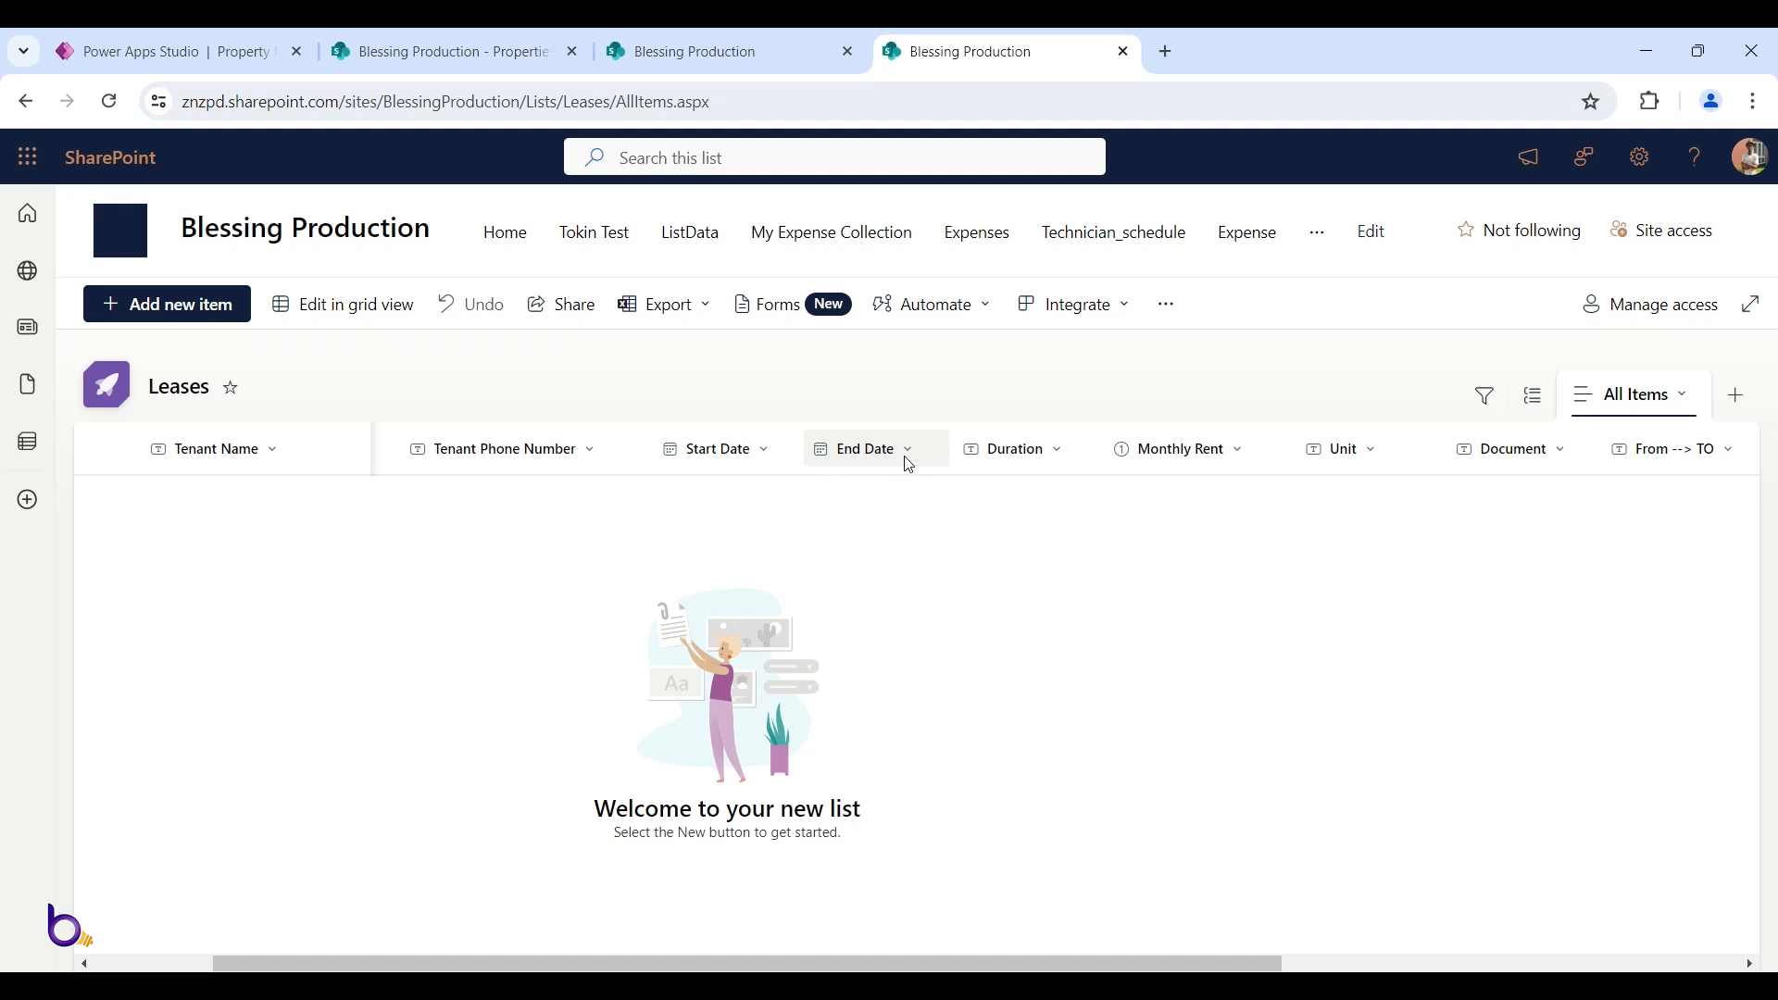
pyautogui.hscroll(2, 966, 452)
pyautogui.hscroll(6, 963, 456)
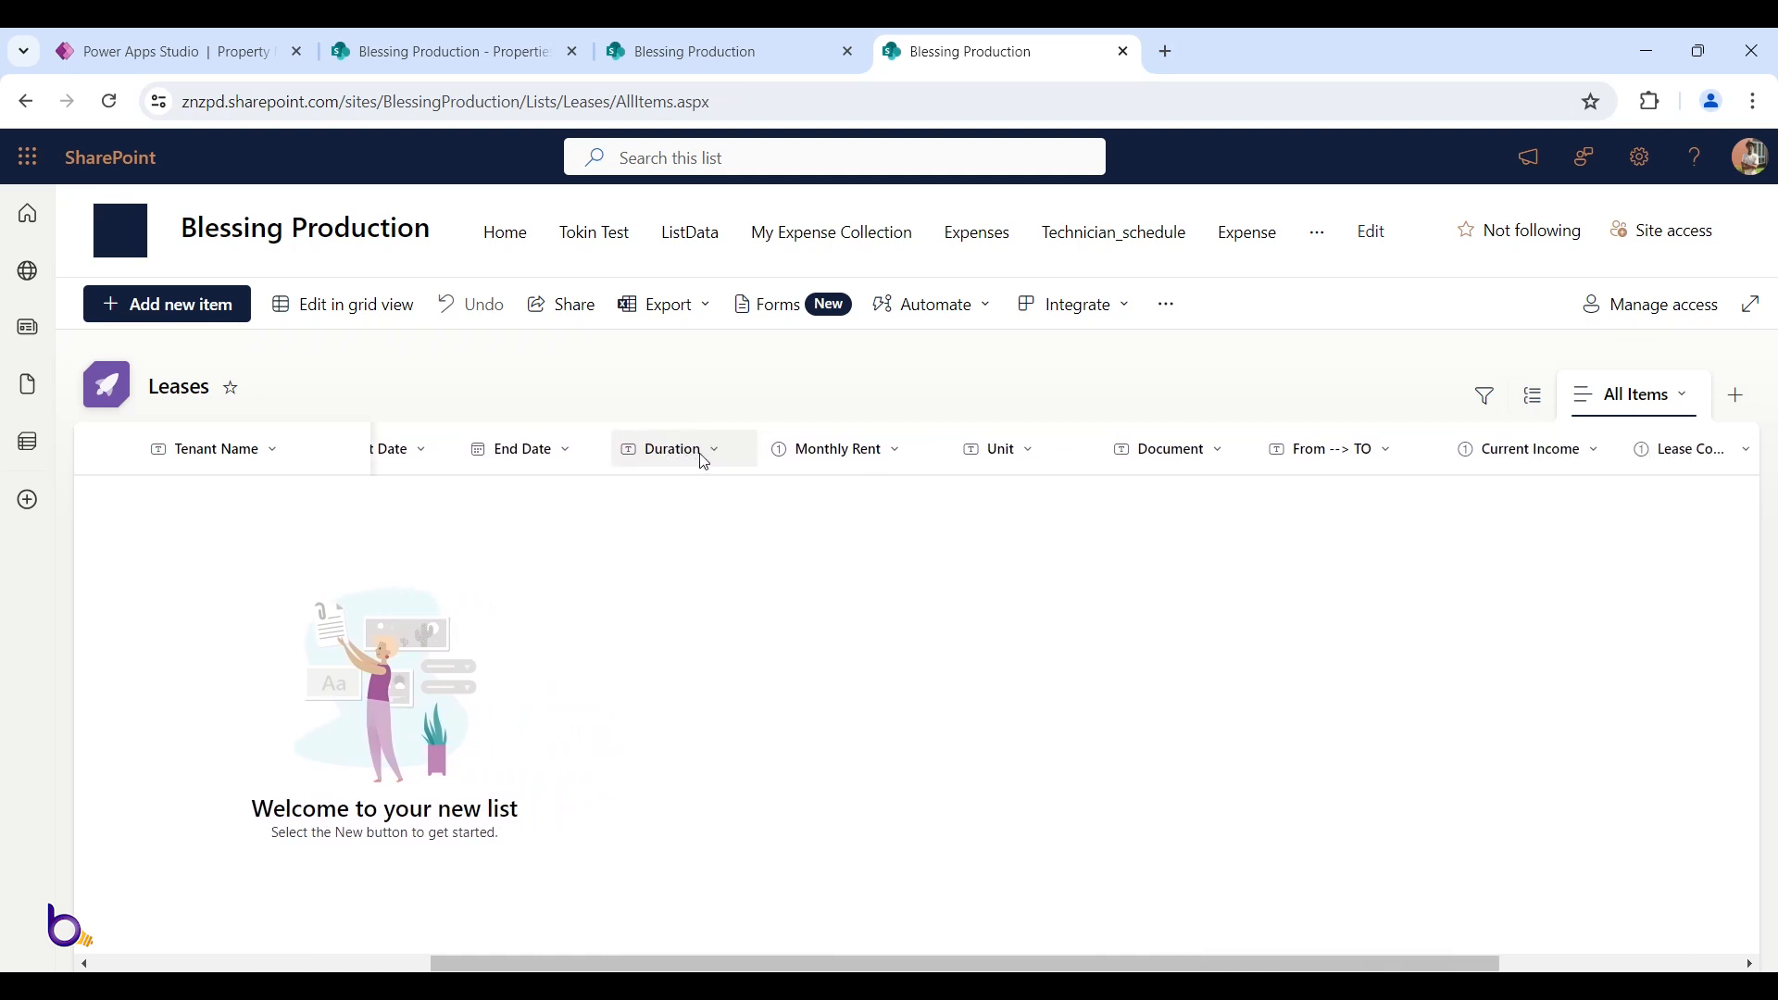
pyautogui.hscroll(2, 706, 461)
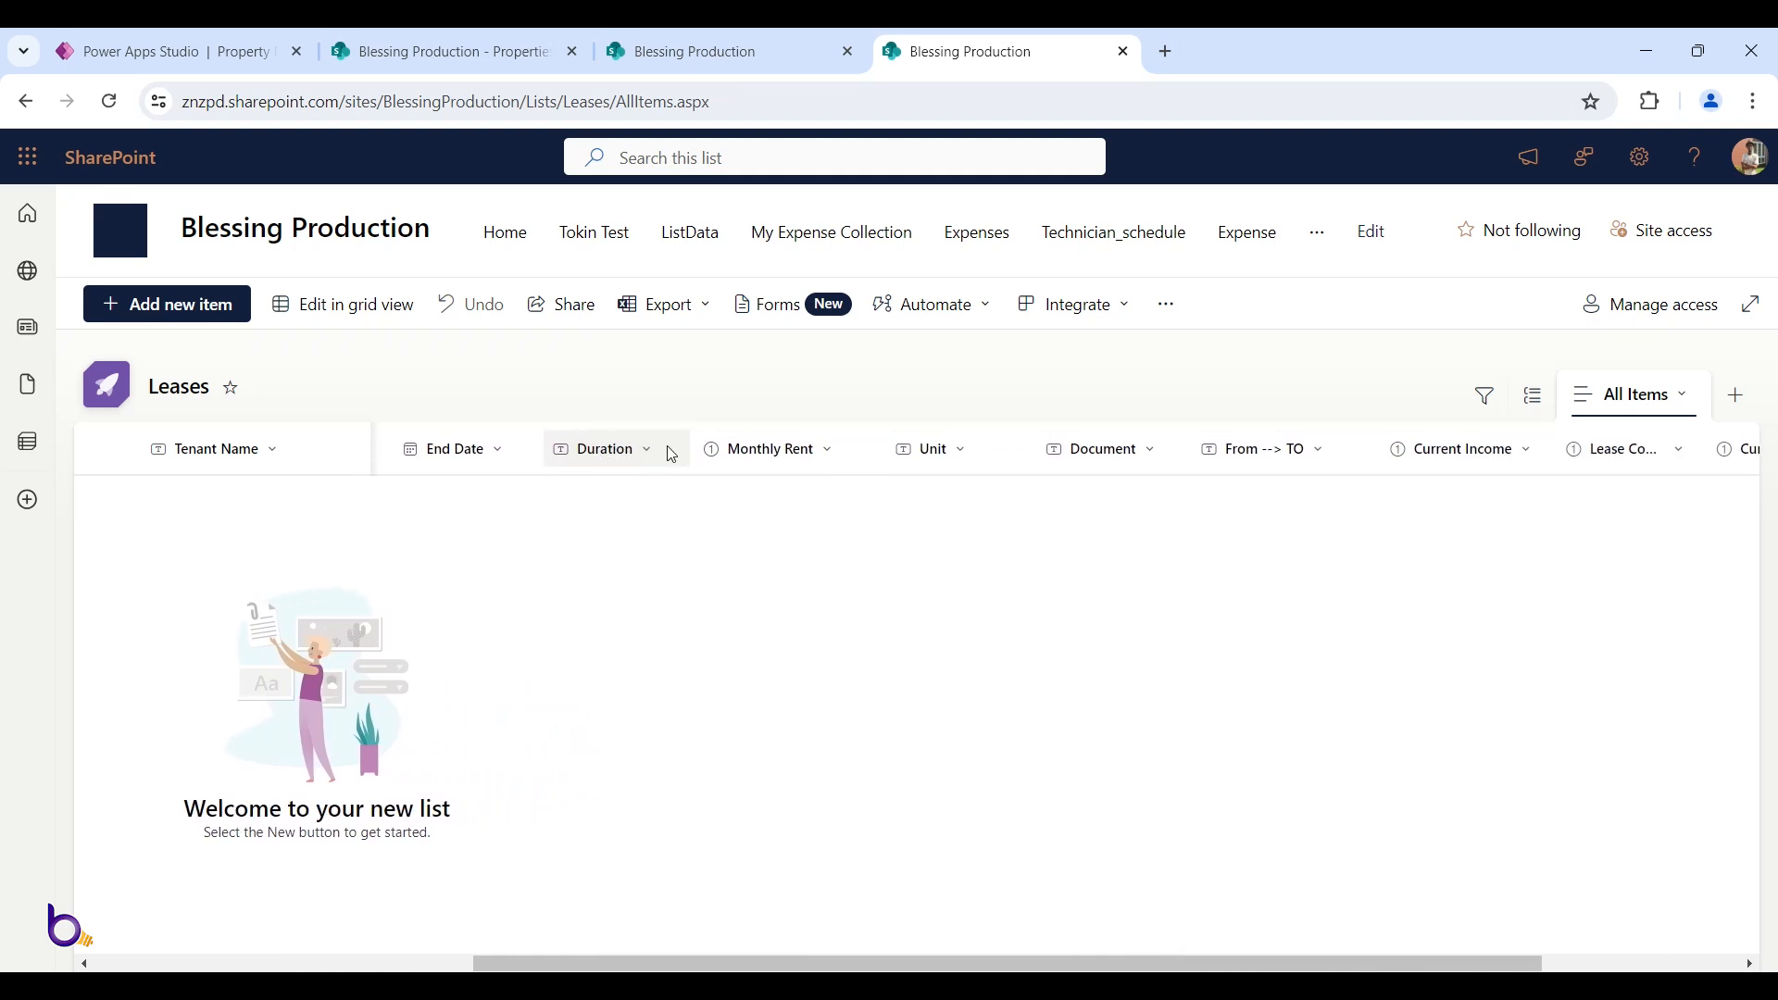
pyautogui.hscroll(1, 656, 454)
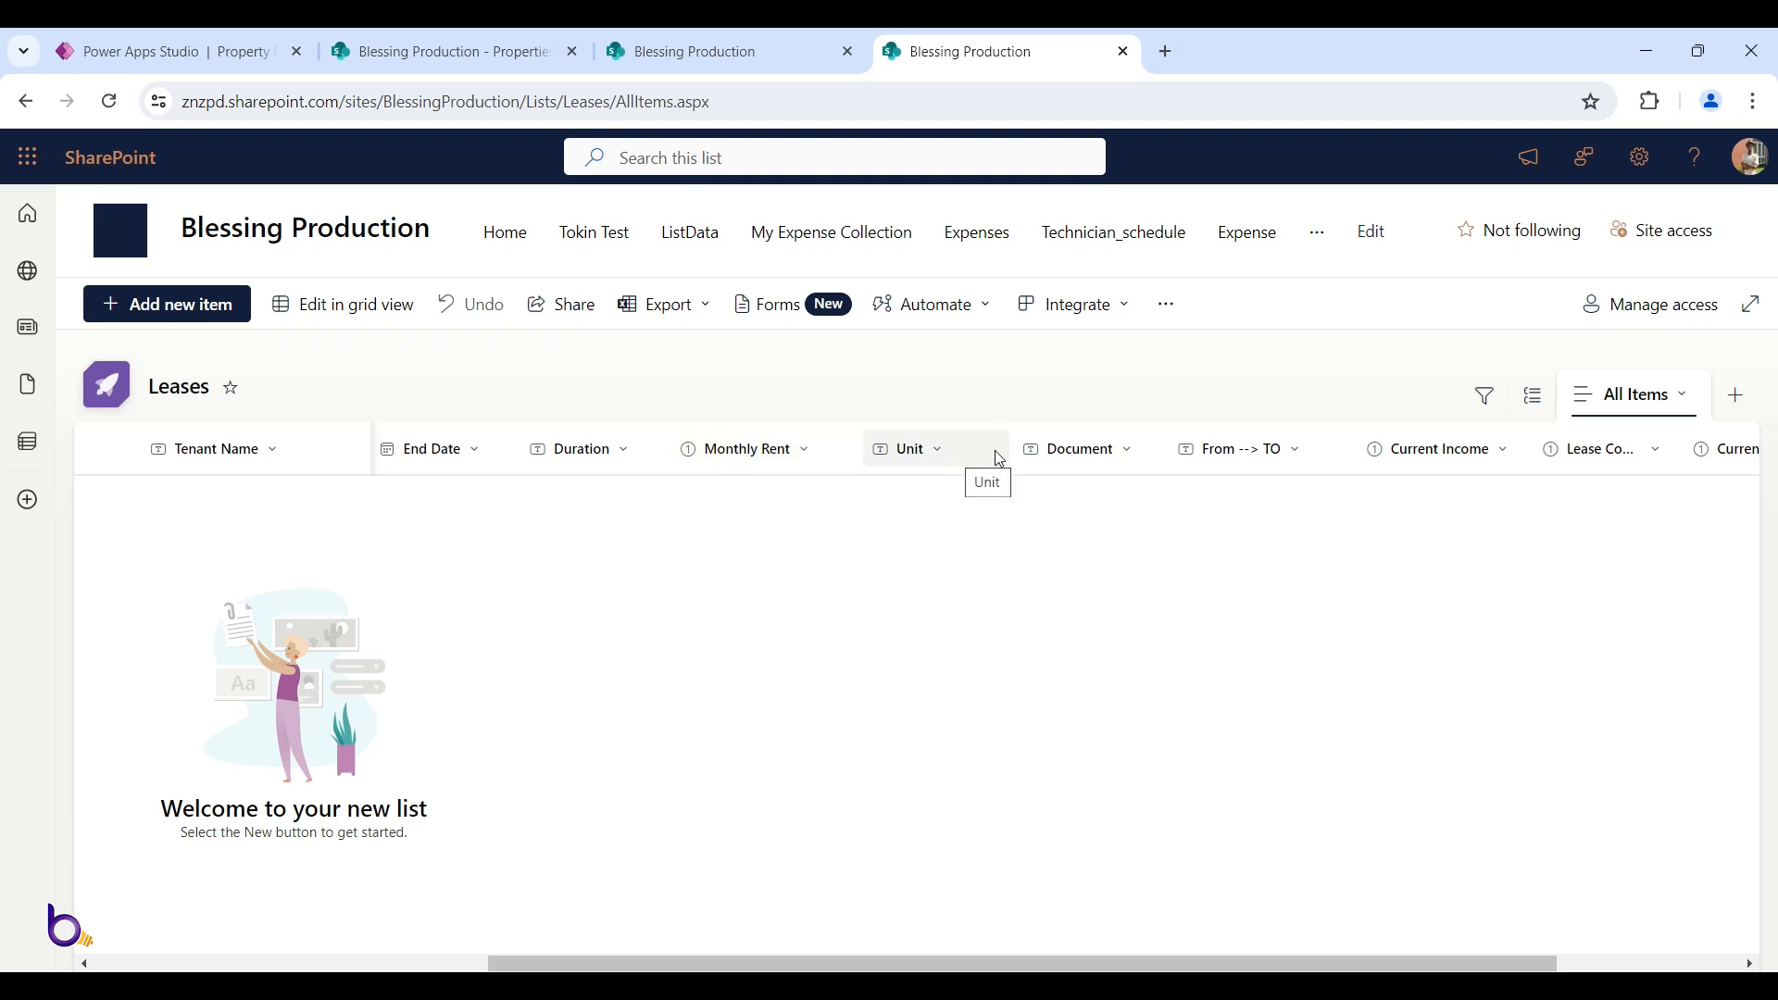
pyautogui.hscroll(2, 972, 460)
pyautogui.hscroll(1, 1036, 460)
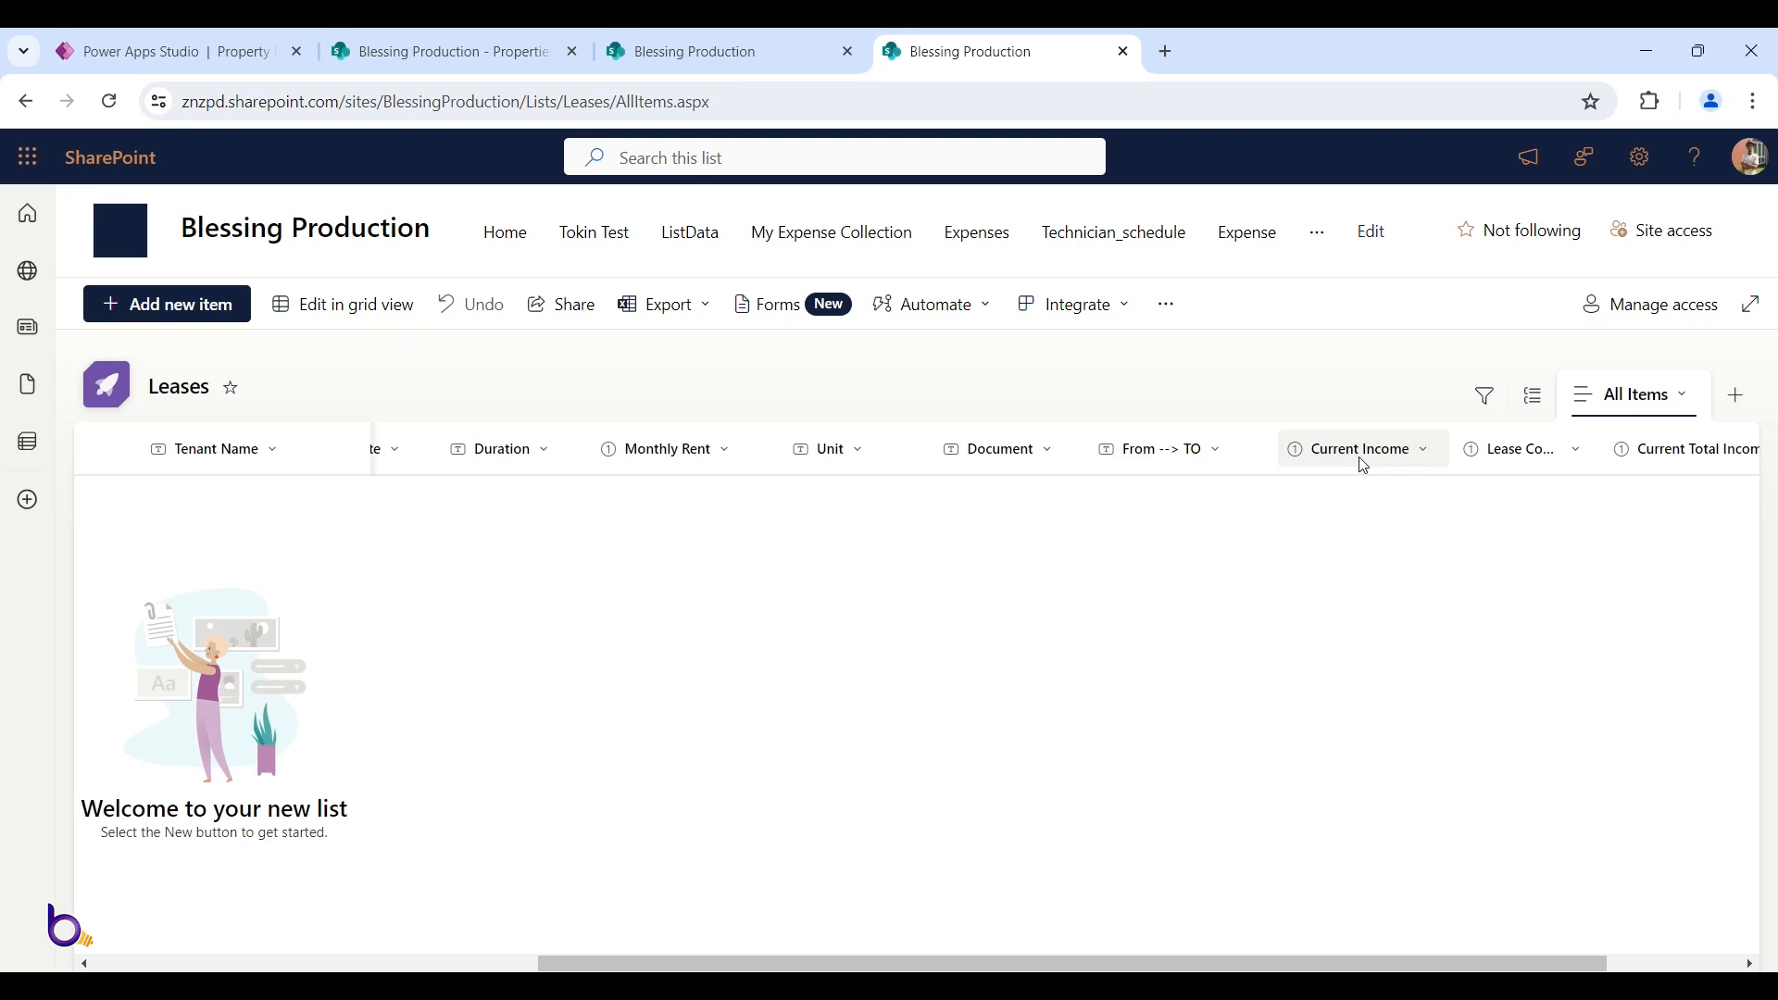
pyautogui.hscroll(1, 1360, 461)
pyautogui.hscroll(4, 1365, 466)
pyautogui.moveTo(1432, 446); pyautogui.dragTo(1506, 436)
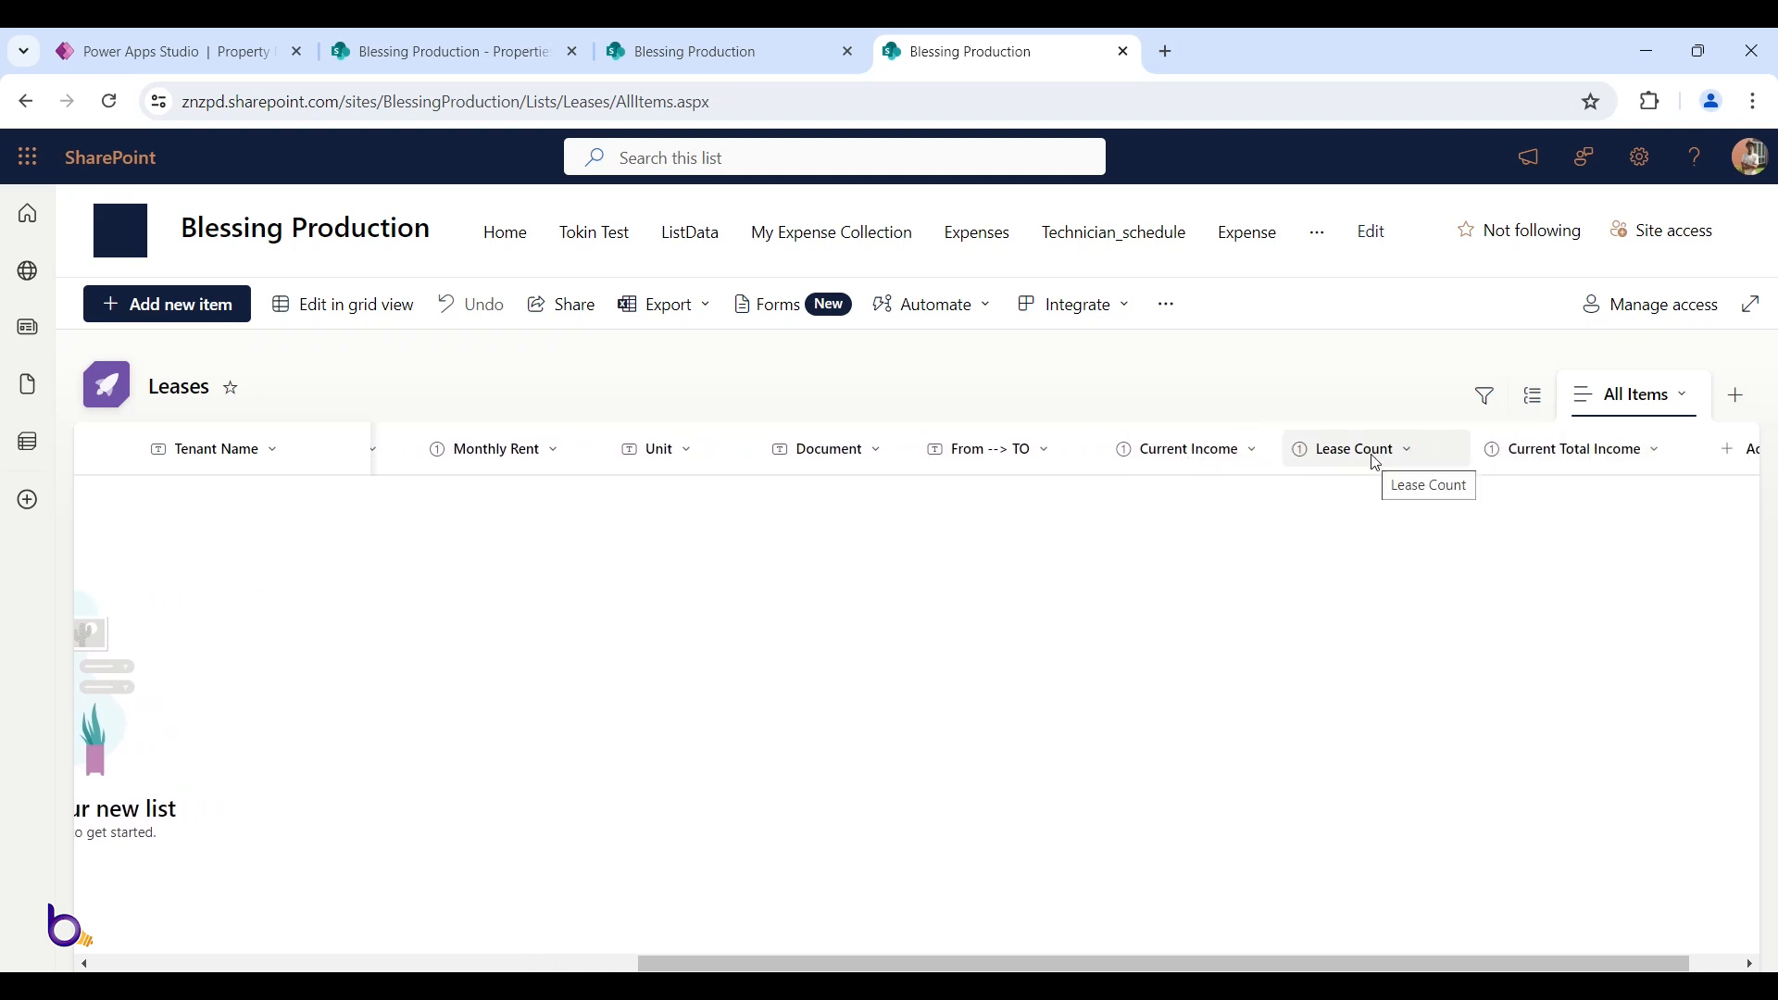
pyautogui.hscroll(2, 1376, 463)
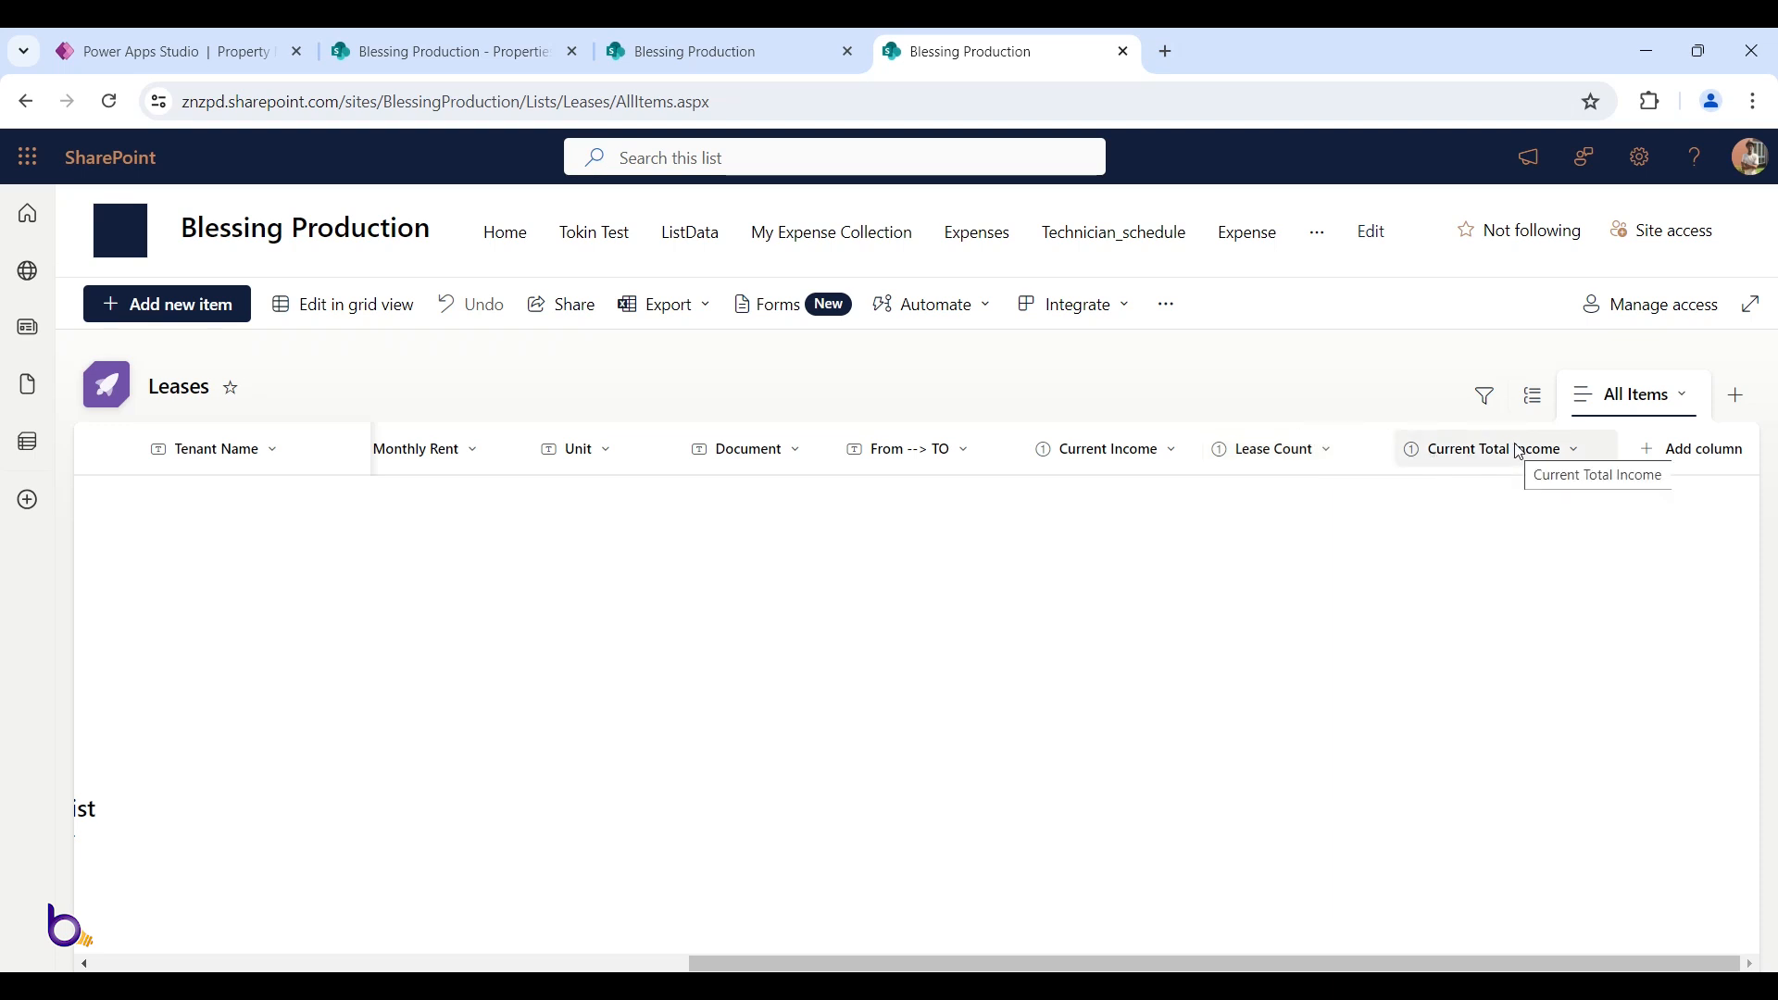
pyautogui.hscroll(-10, 1537, 465)
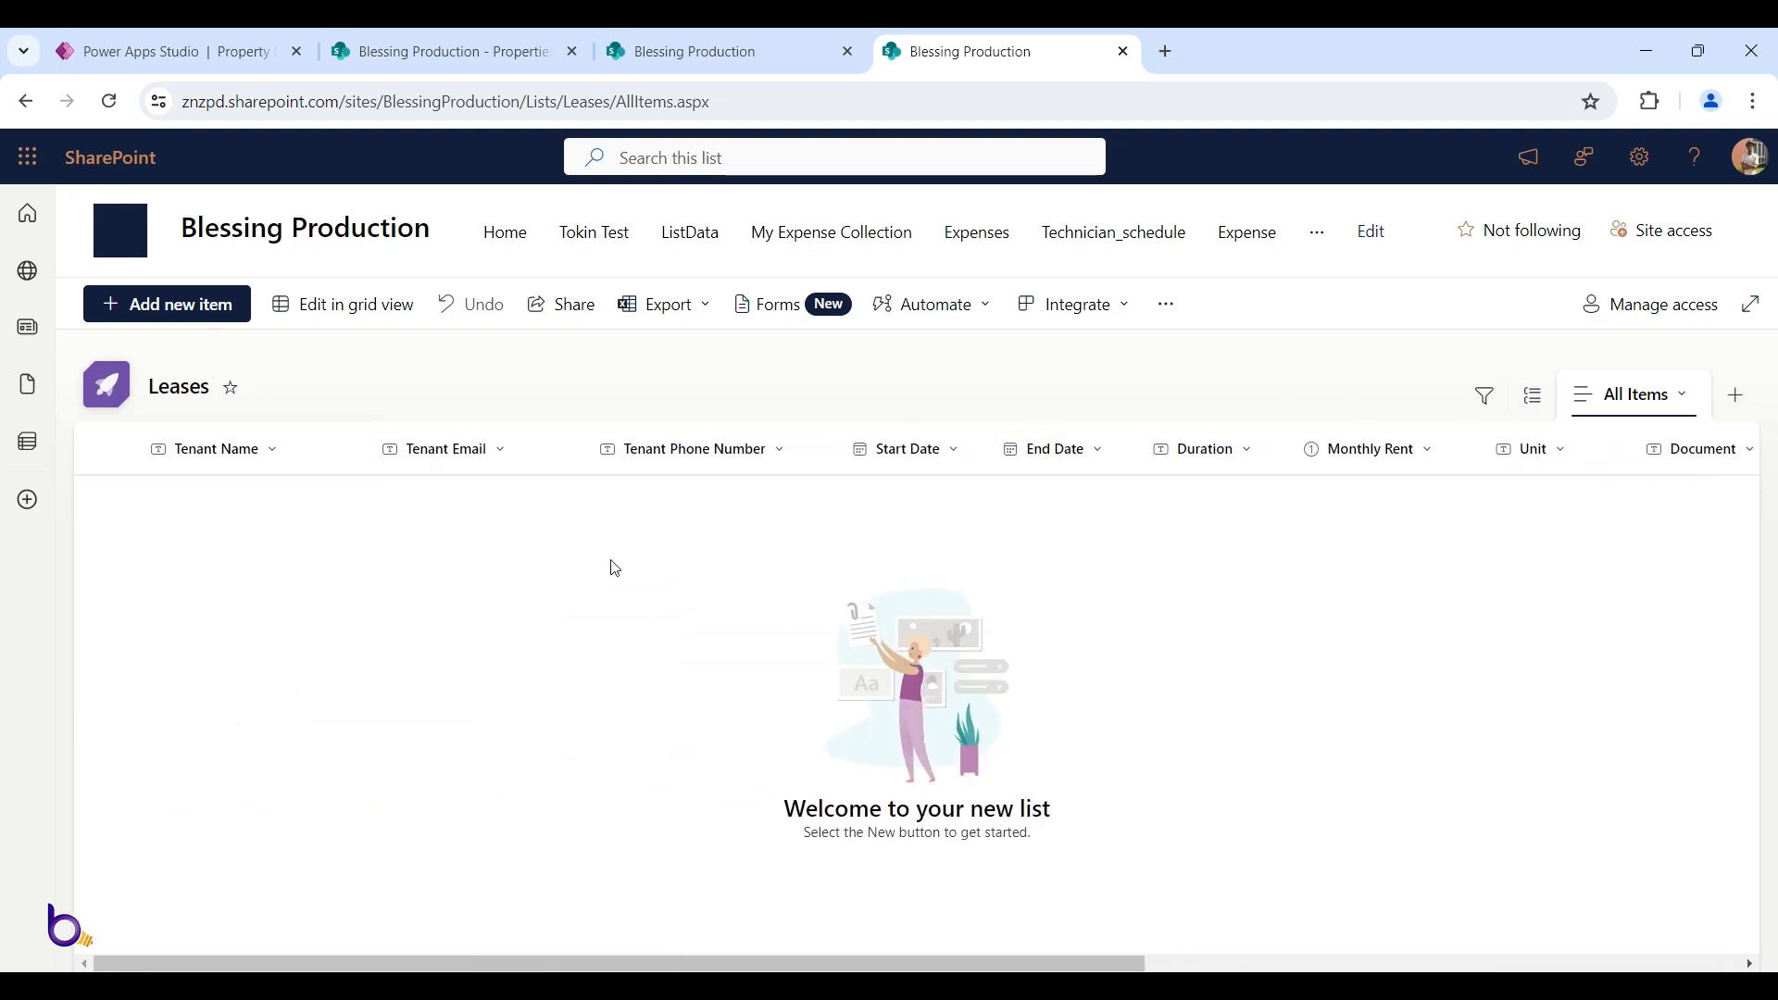
pyautogui.click(713, 51)
# Go back to Power Apps Studio and run the app in preview
pyautogui.click(491, 48)
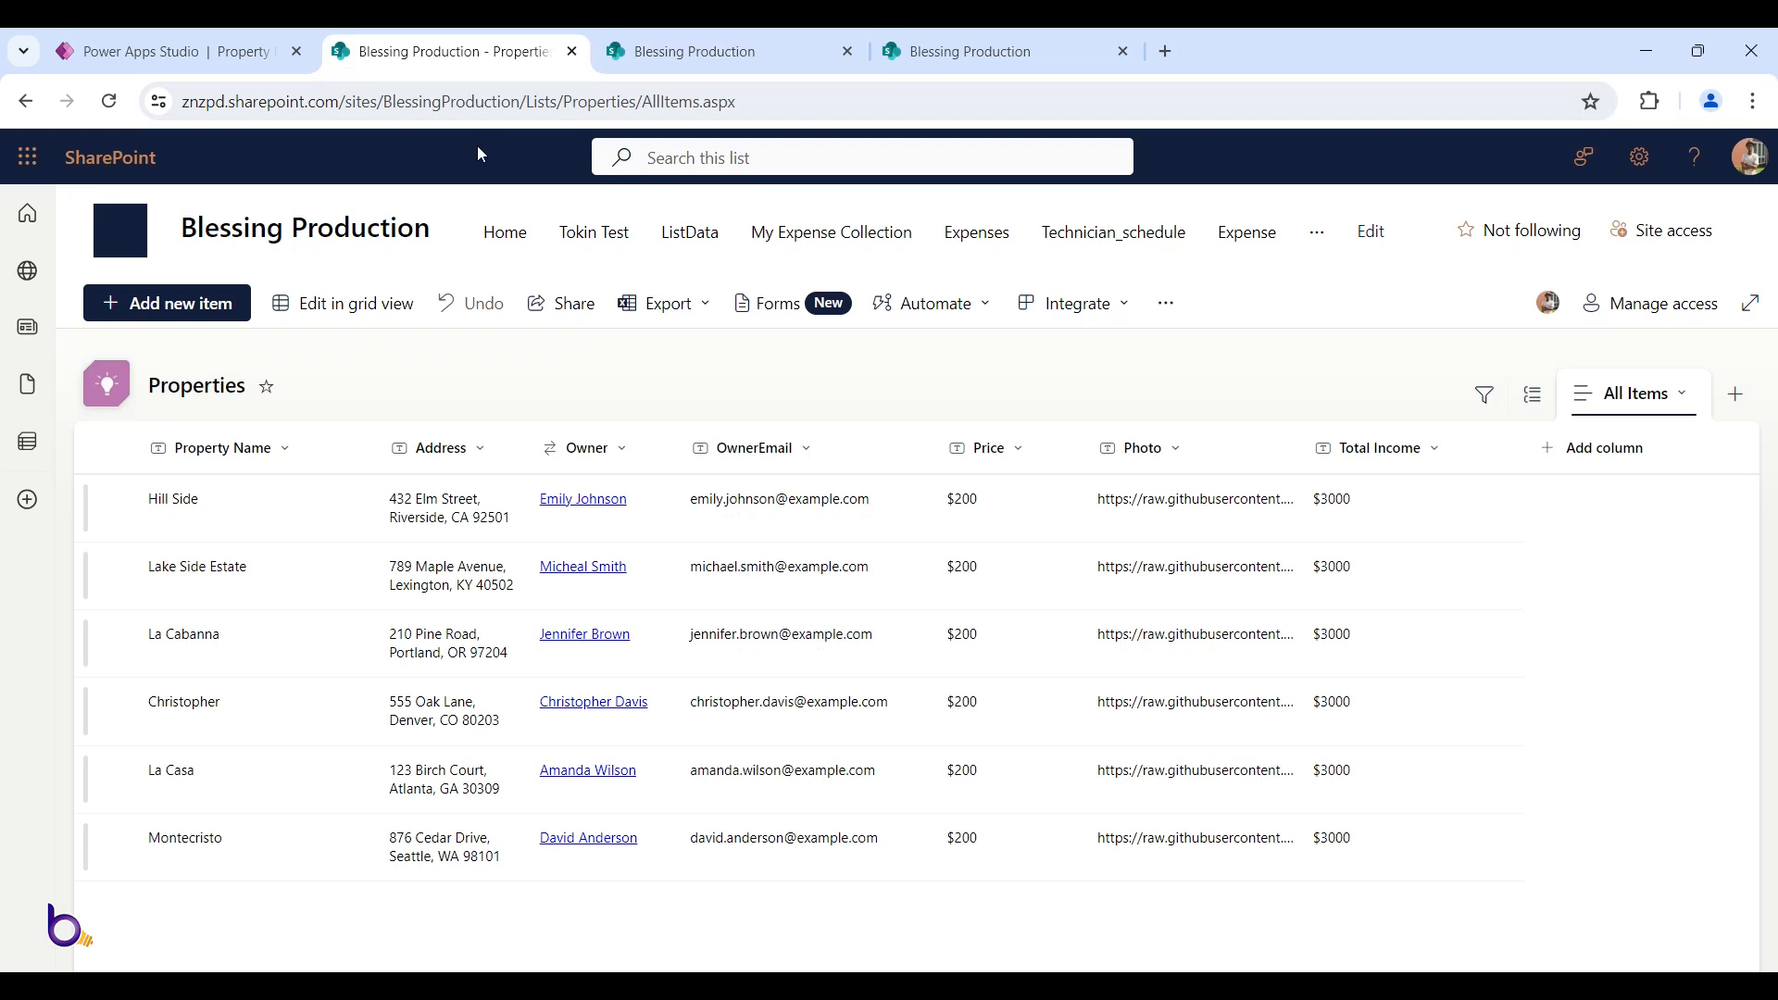
pyautogui.click(176, 51)
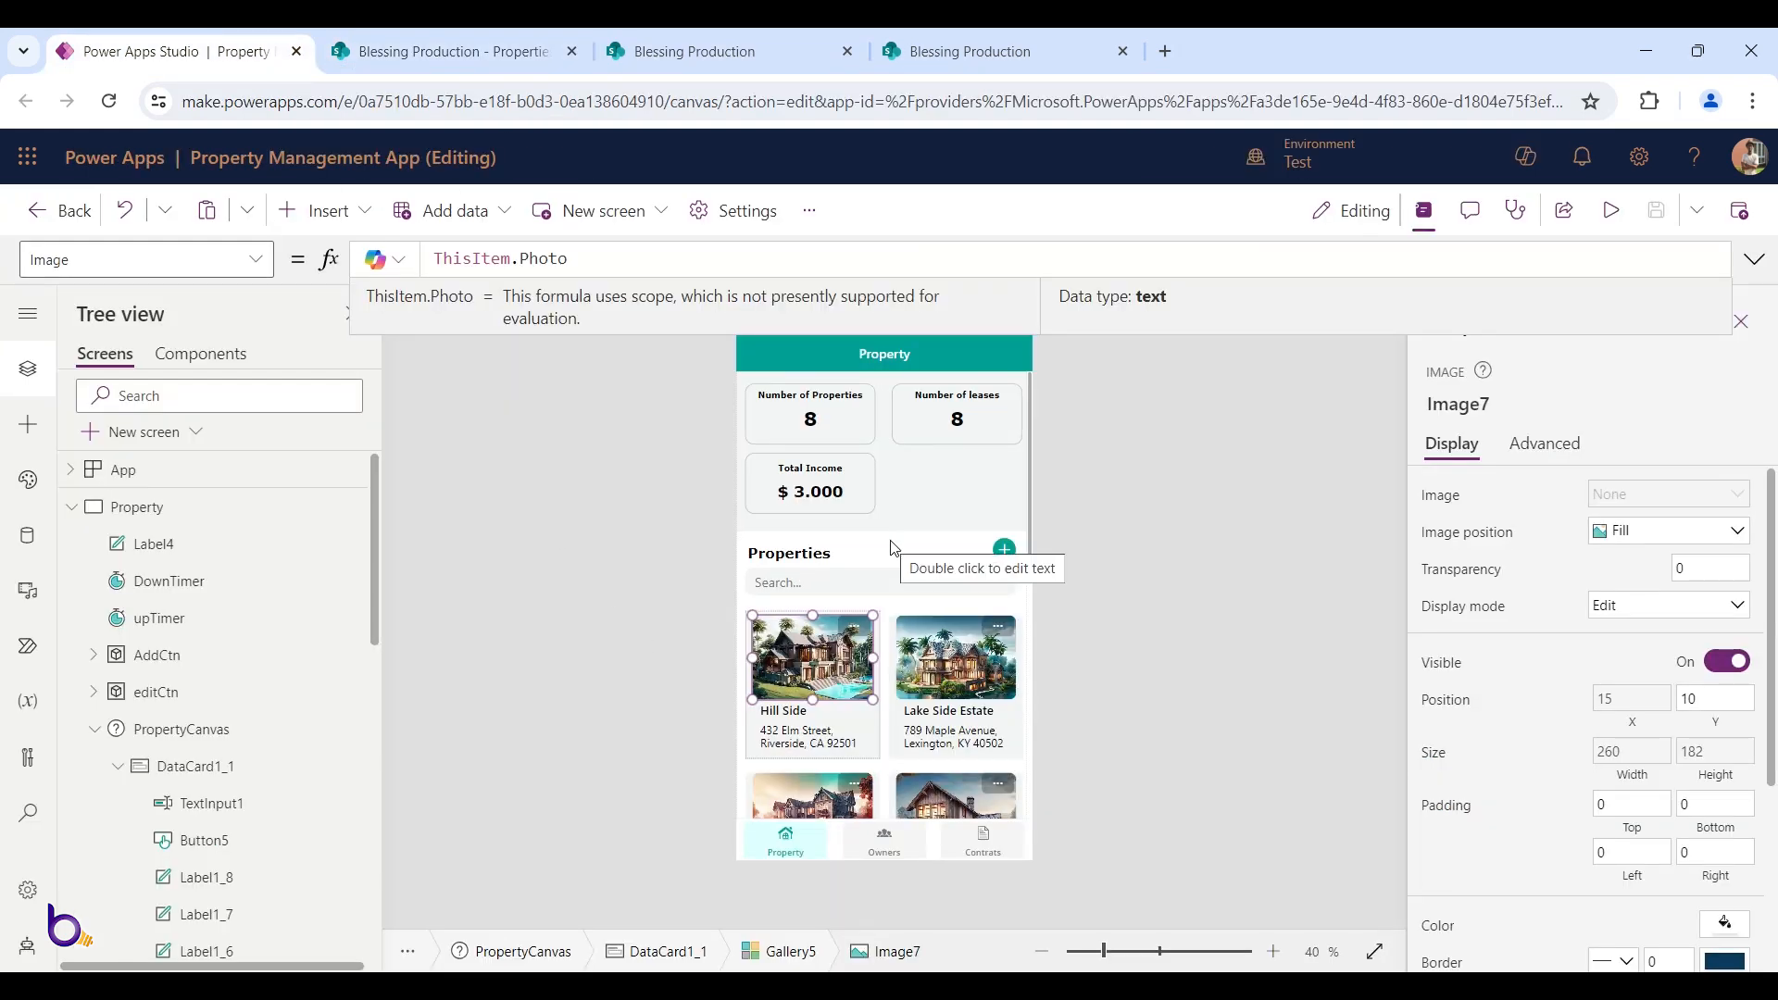
pyautogui.click(1612, 210)
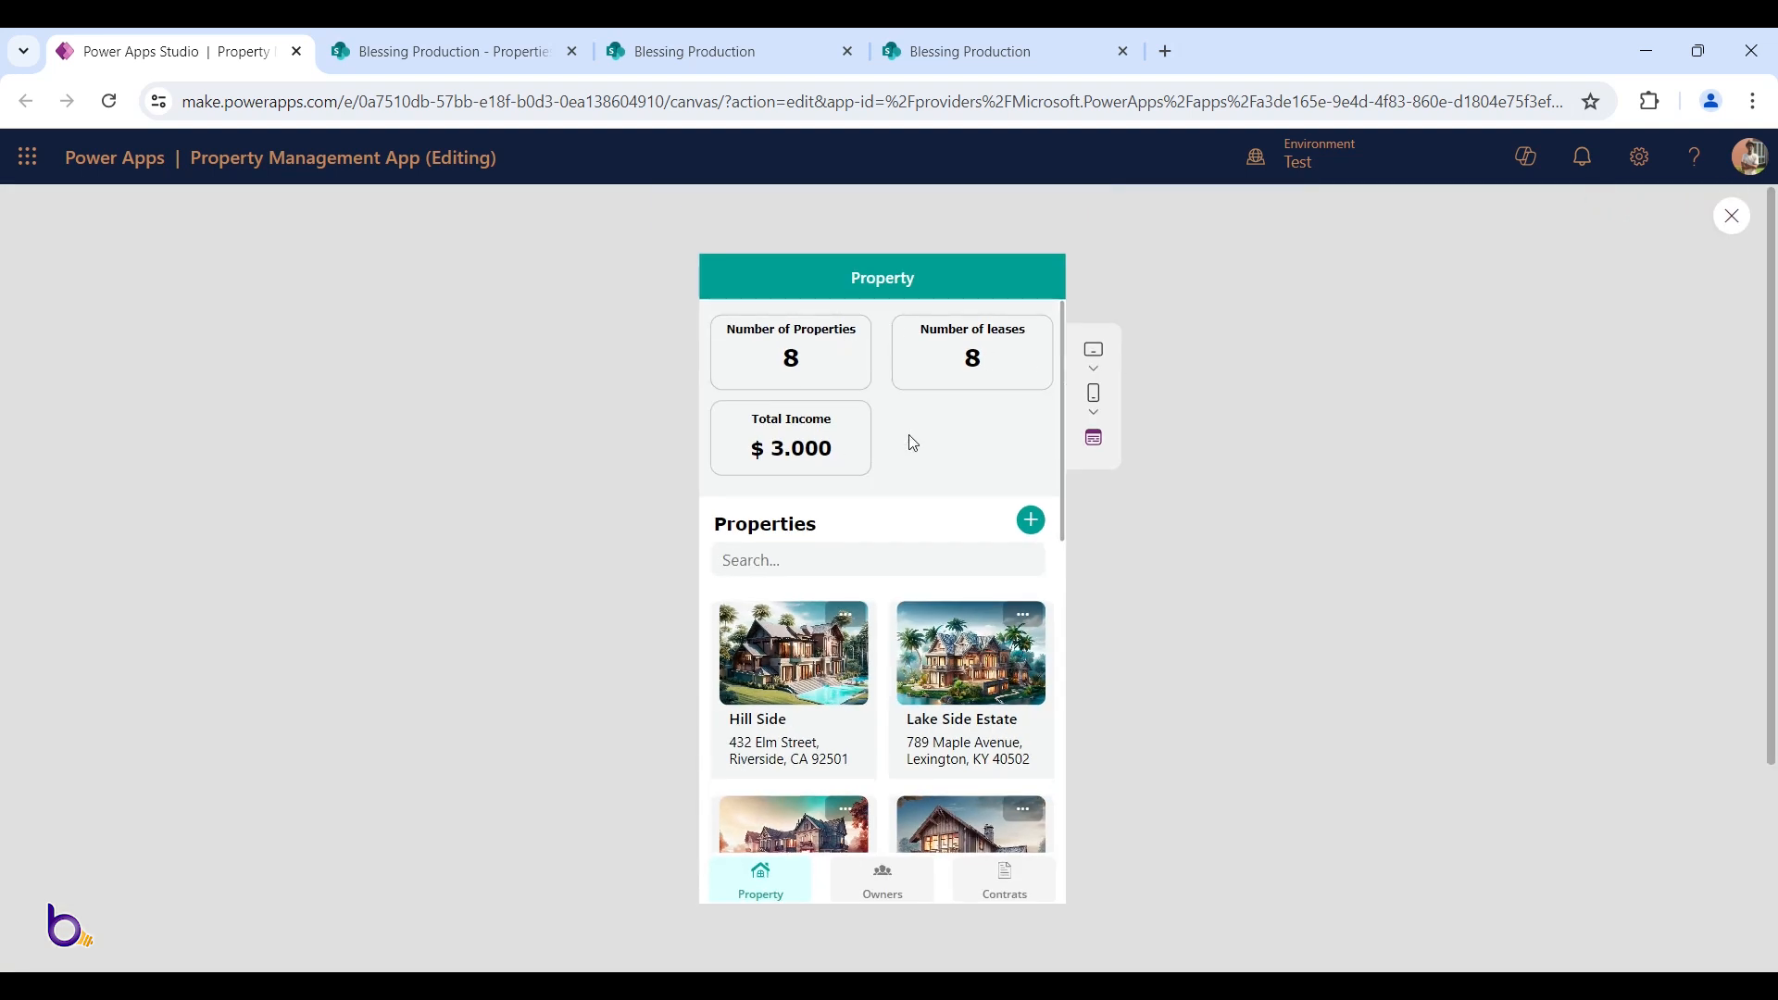
pyautogui.scroll(-2, 863, 532)
pyautogui.scroll(2, 874, 568)
pyautogui.scroll(-3, 819, 731)
pyautogui.scroll(3, 842, 675)
# Open and close the New Property form, then open and cancel Hill Side's edit form
pyautogui.click(1031, 520)
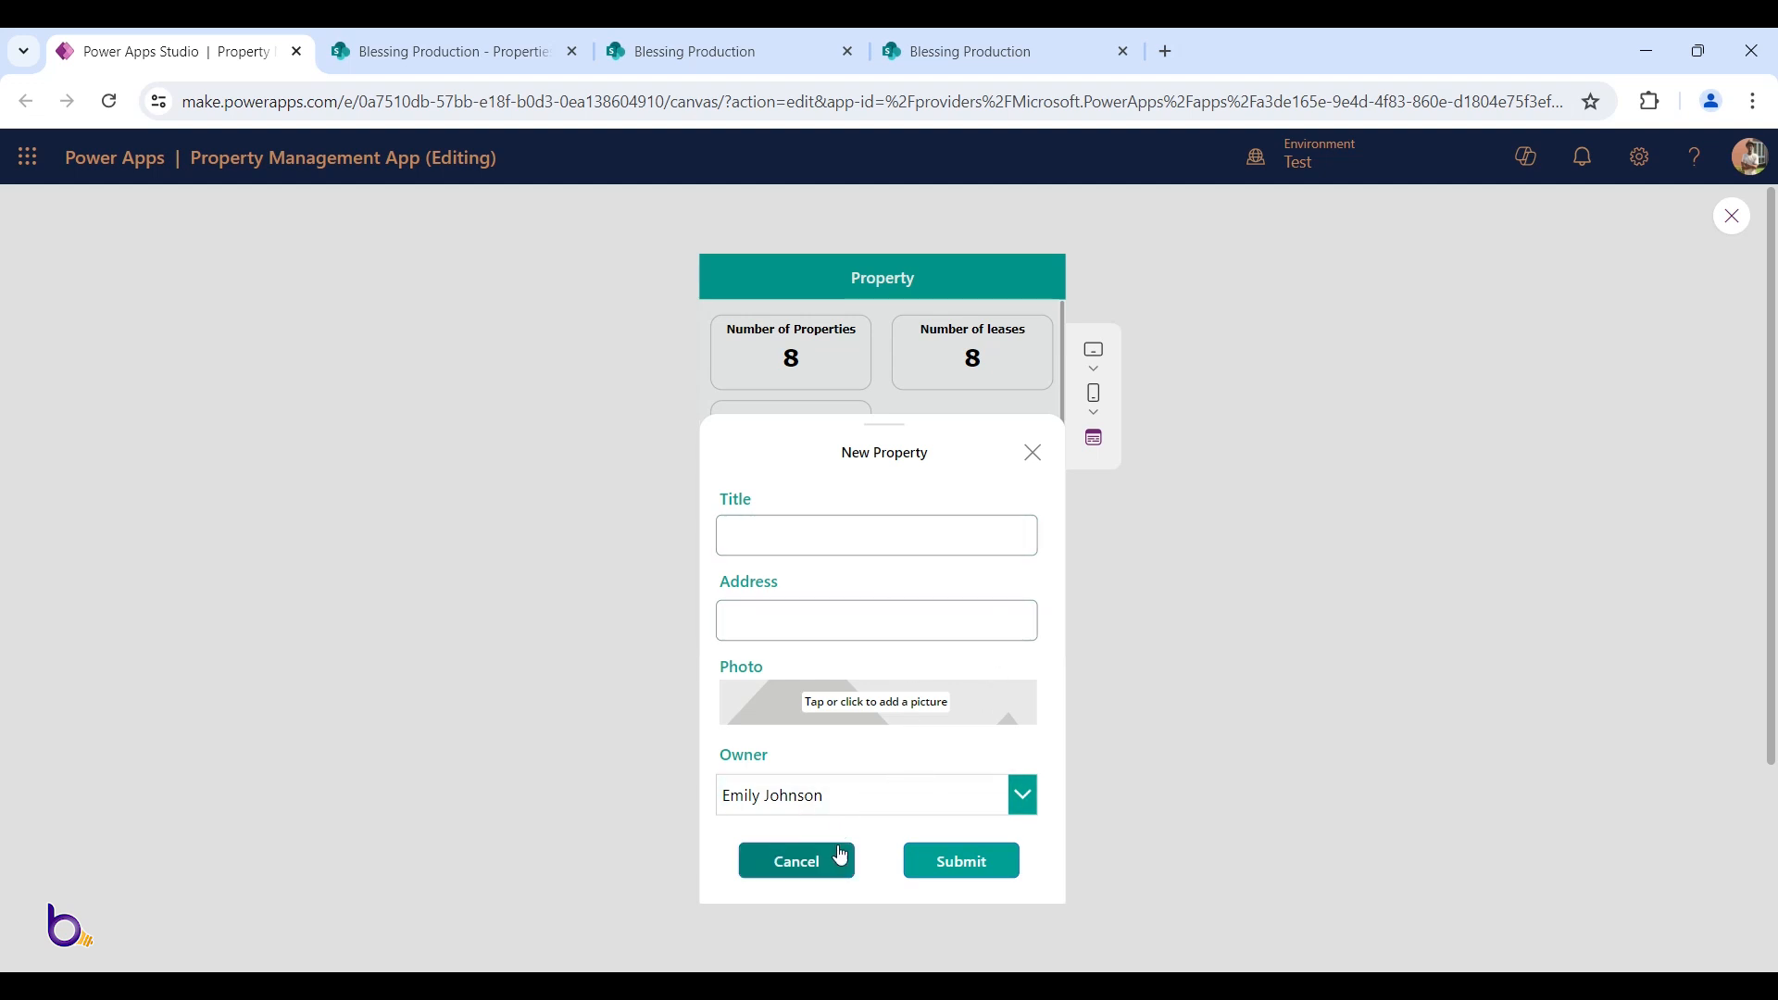
pyautogui.click(1034, 454)
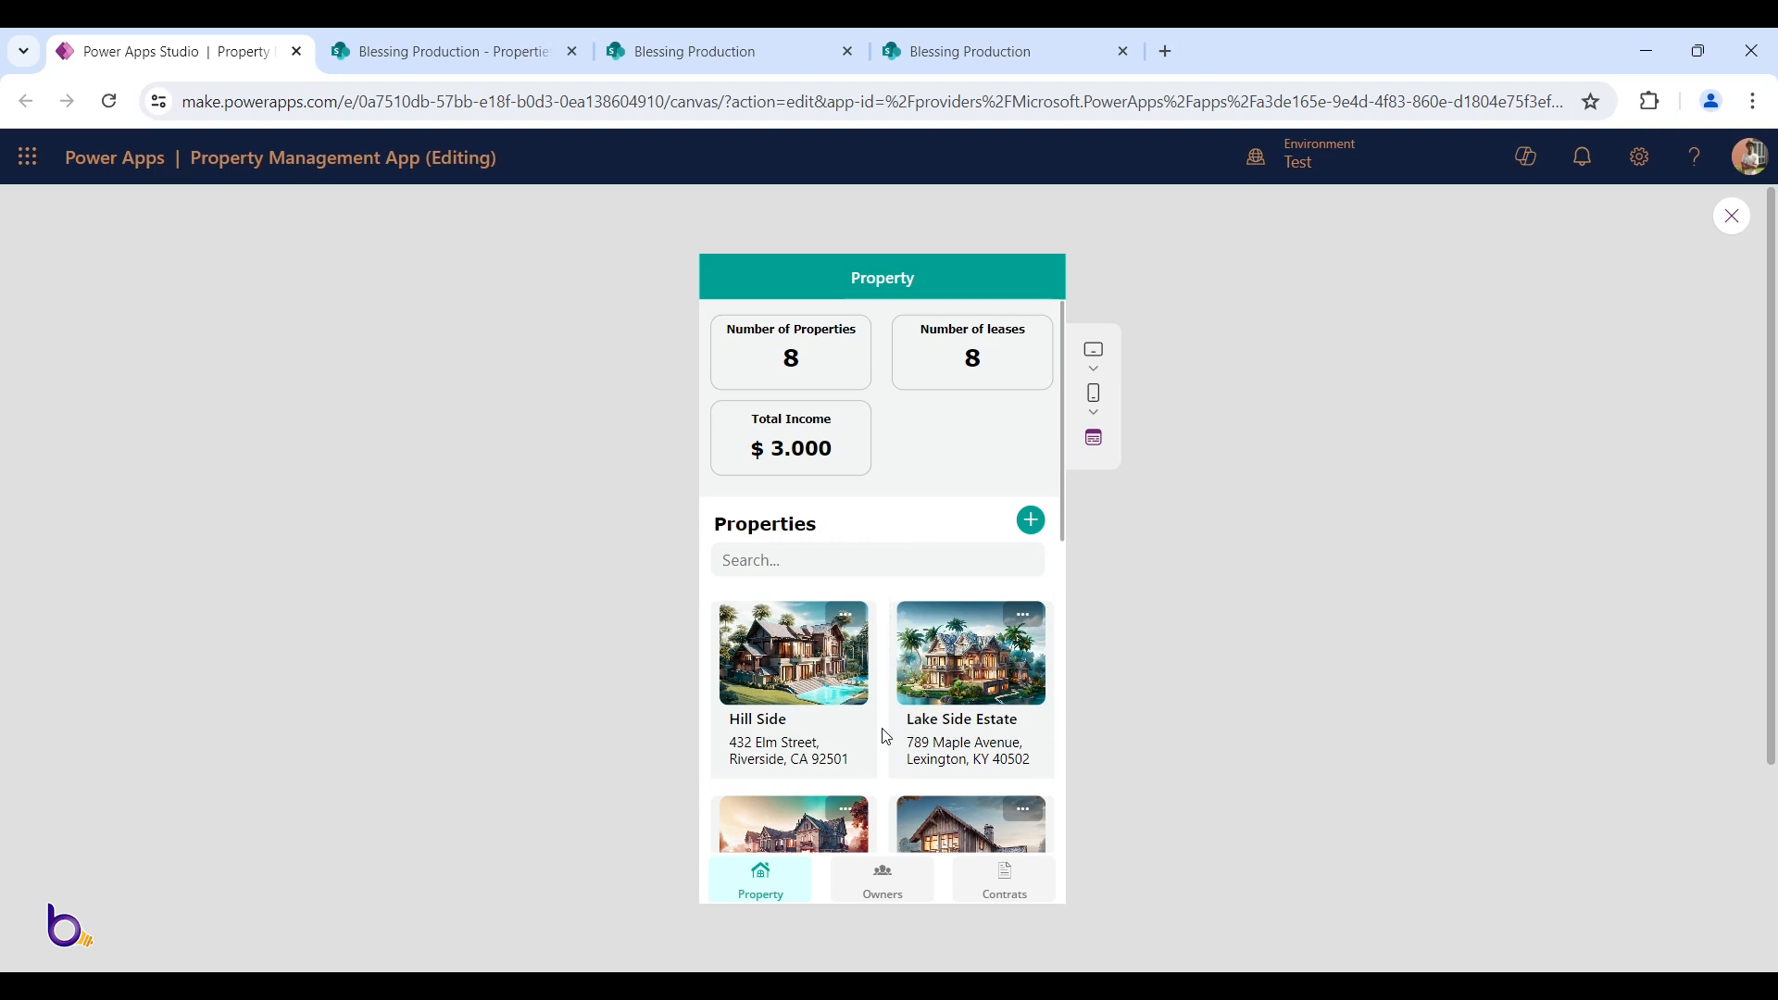
pyautogui.click(850, 622)
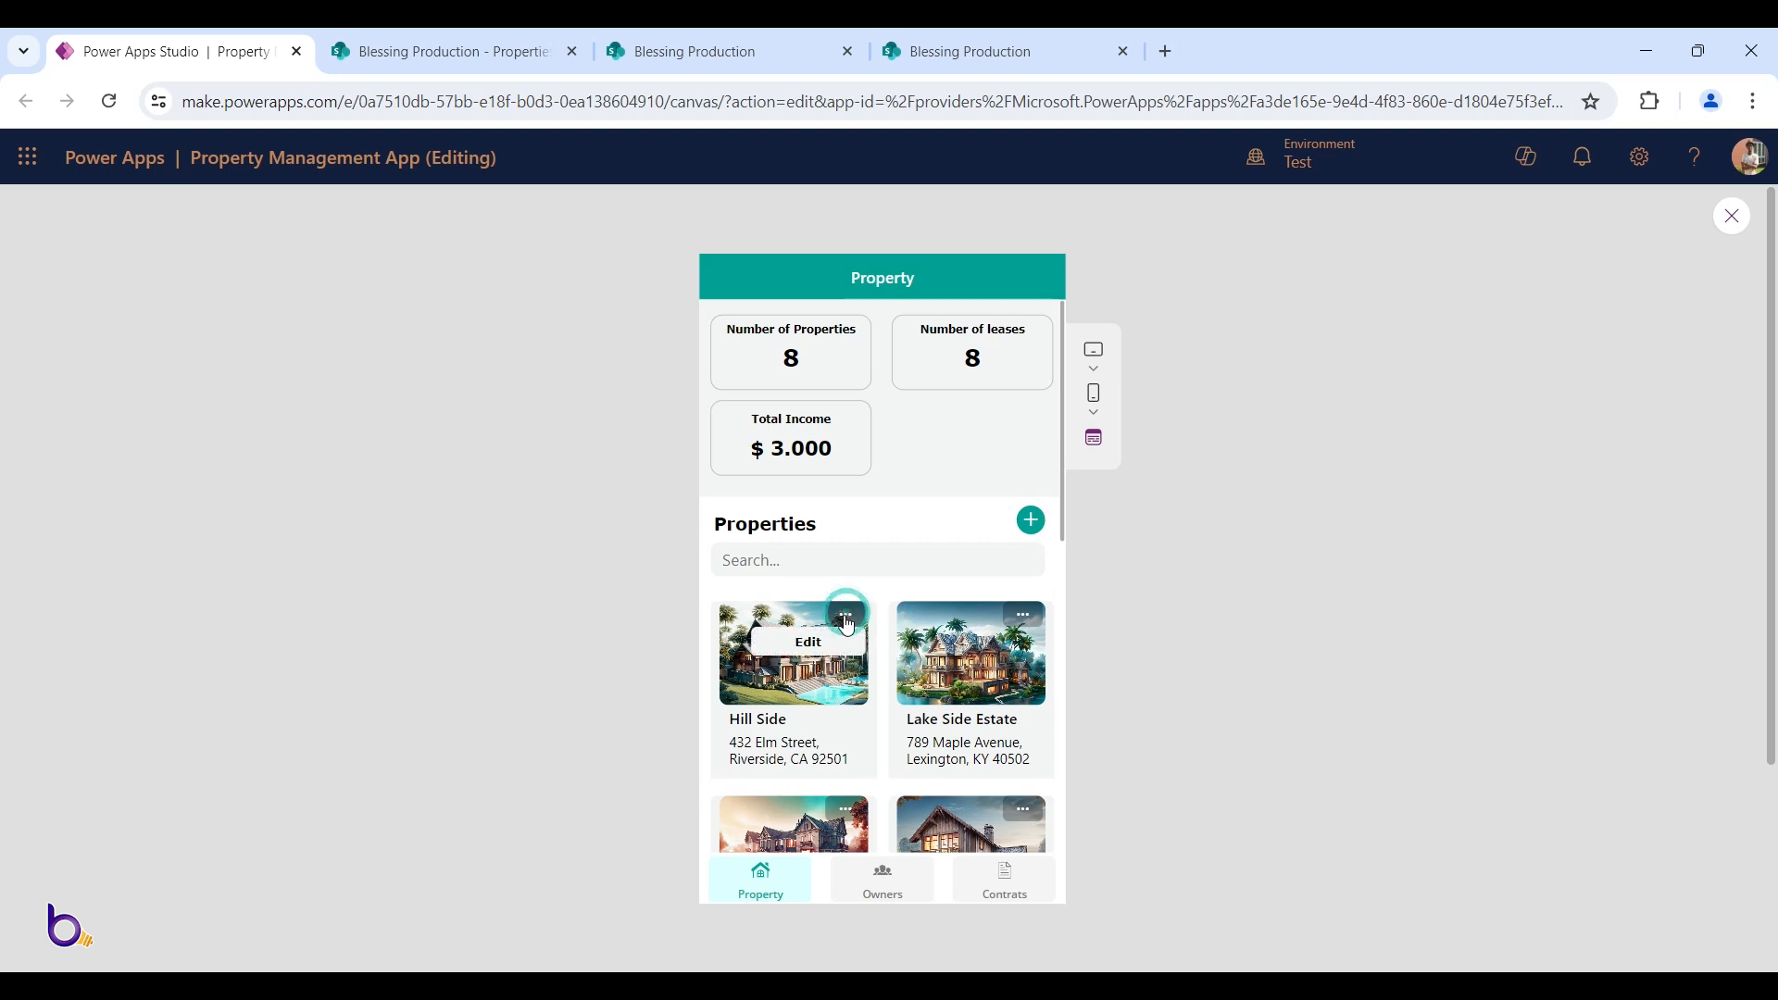
pyautogui.click(785, 651)
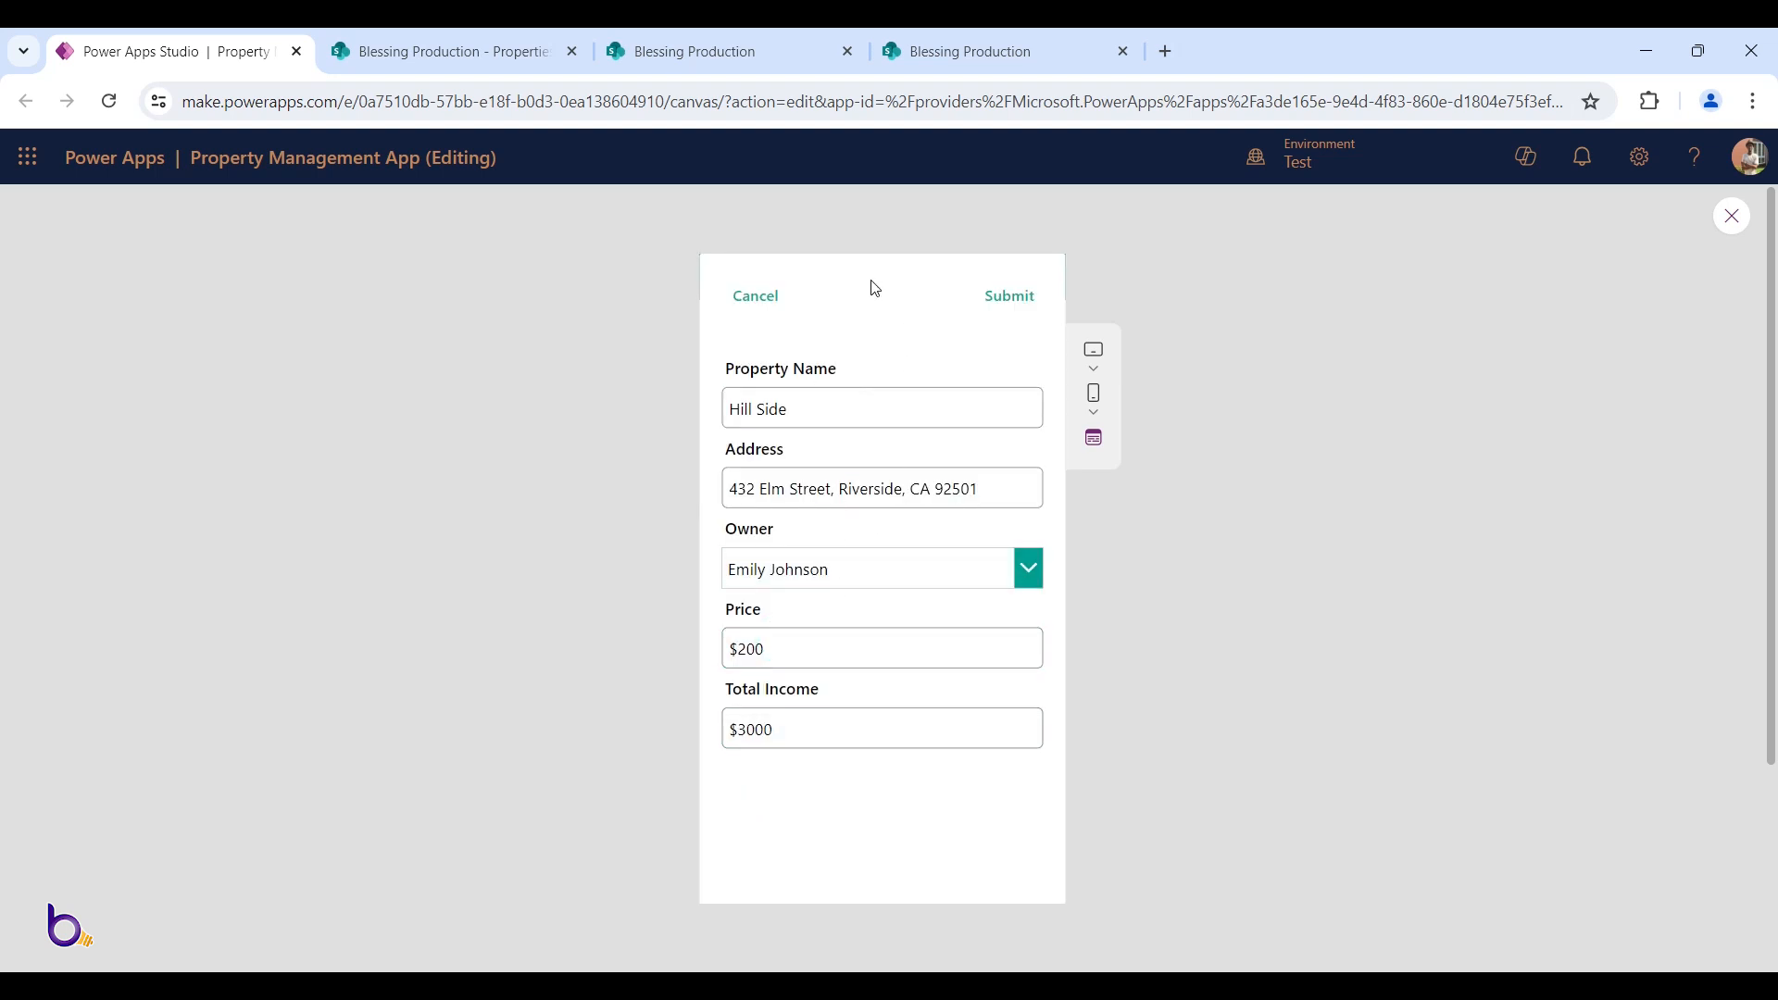
pyautogui.click(756, 293)
# Visit the empty Owners screen, return to Property, and exit the preview with Esc
pyautogui.scroll(-4, 872, 548)
pyautogui.scroll(4, 873, 549)
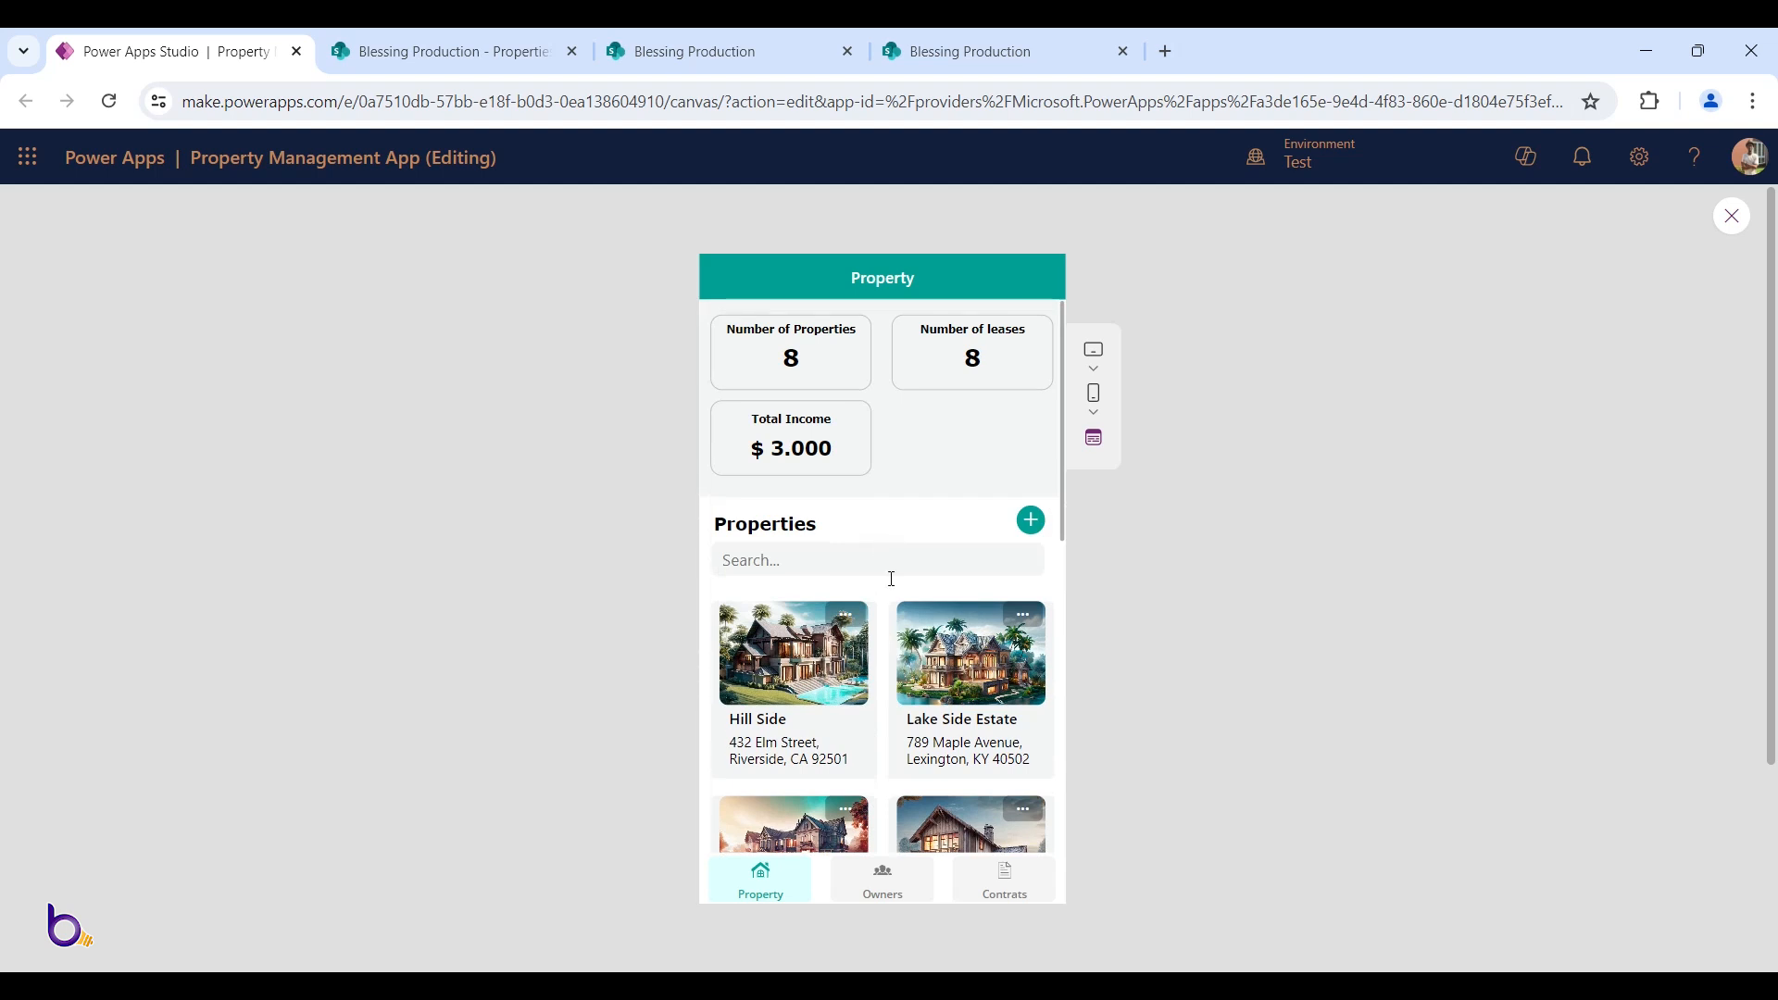
pyautogui.click(905, 890)
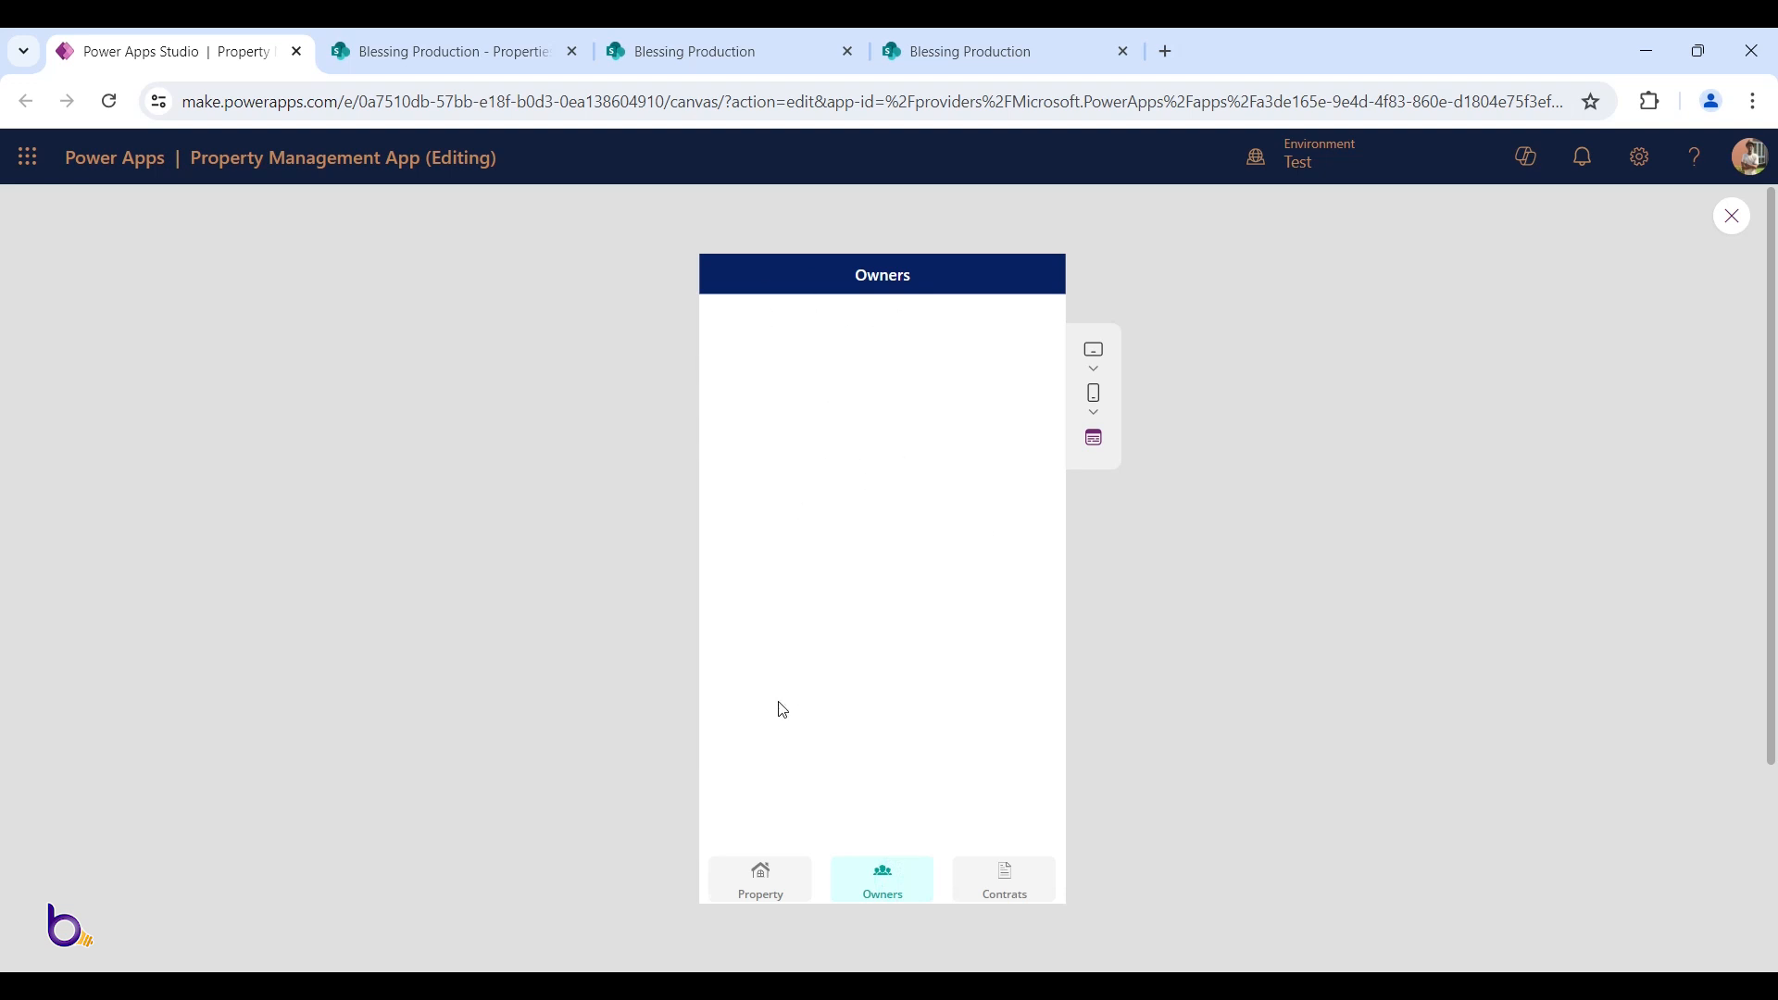
pyautogui.click(778, 869)
pyautogui.scroll(-2, 833, 592)
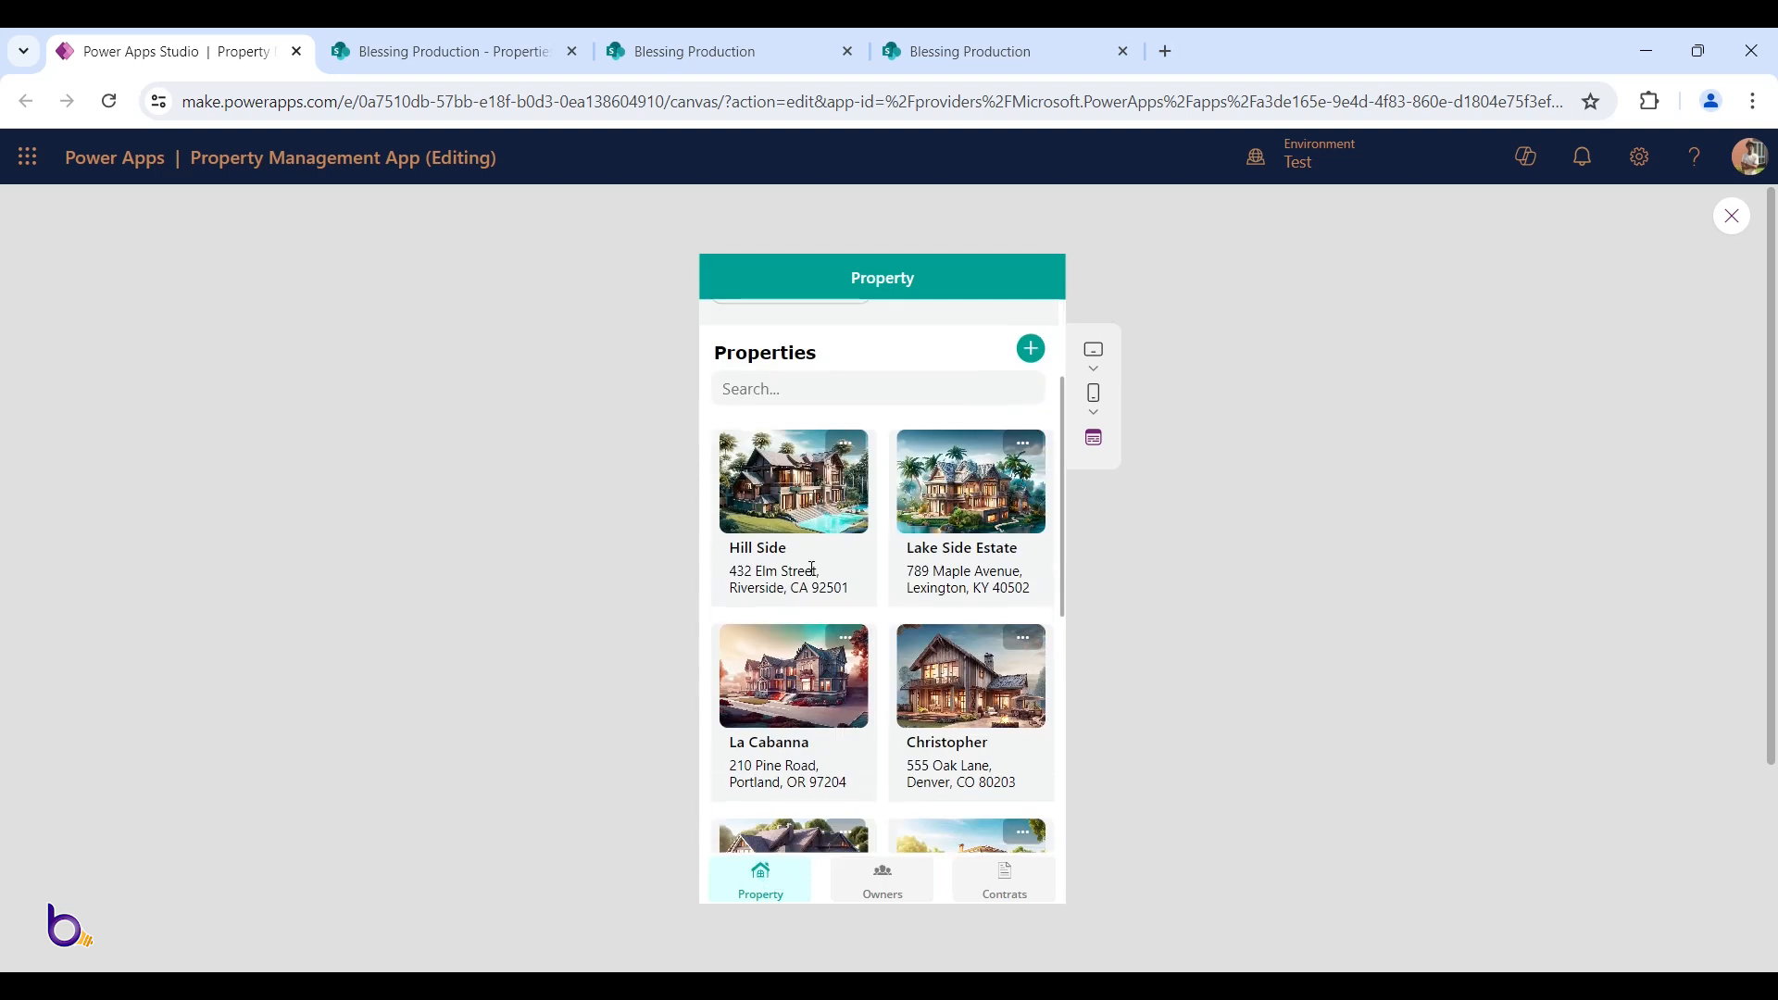
pyautogui.scroll(-1, 814, 569)
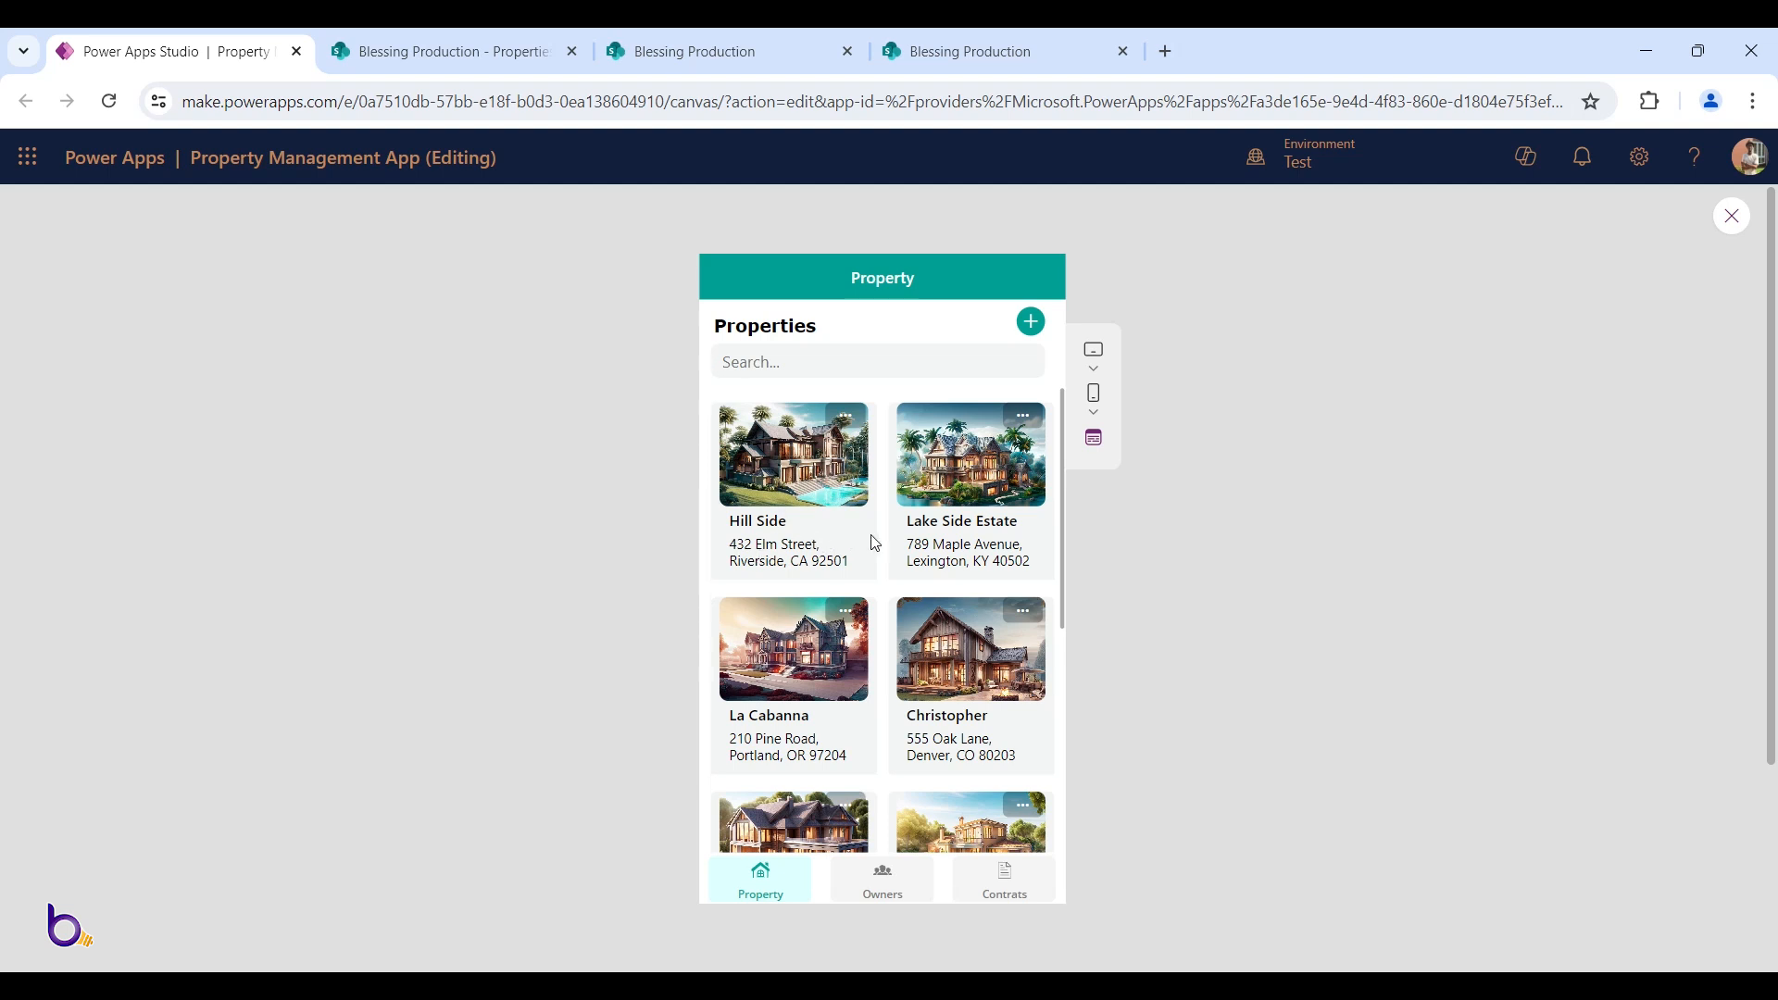
pyautogui.press('Escape')
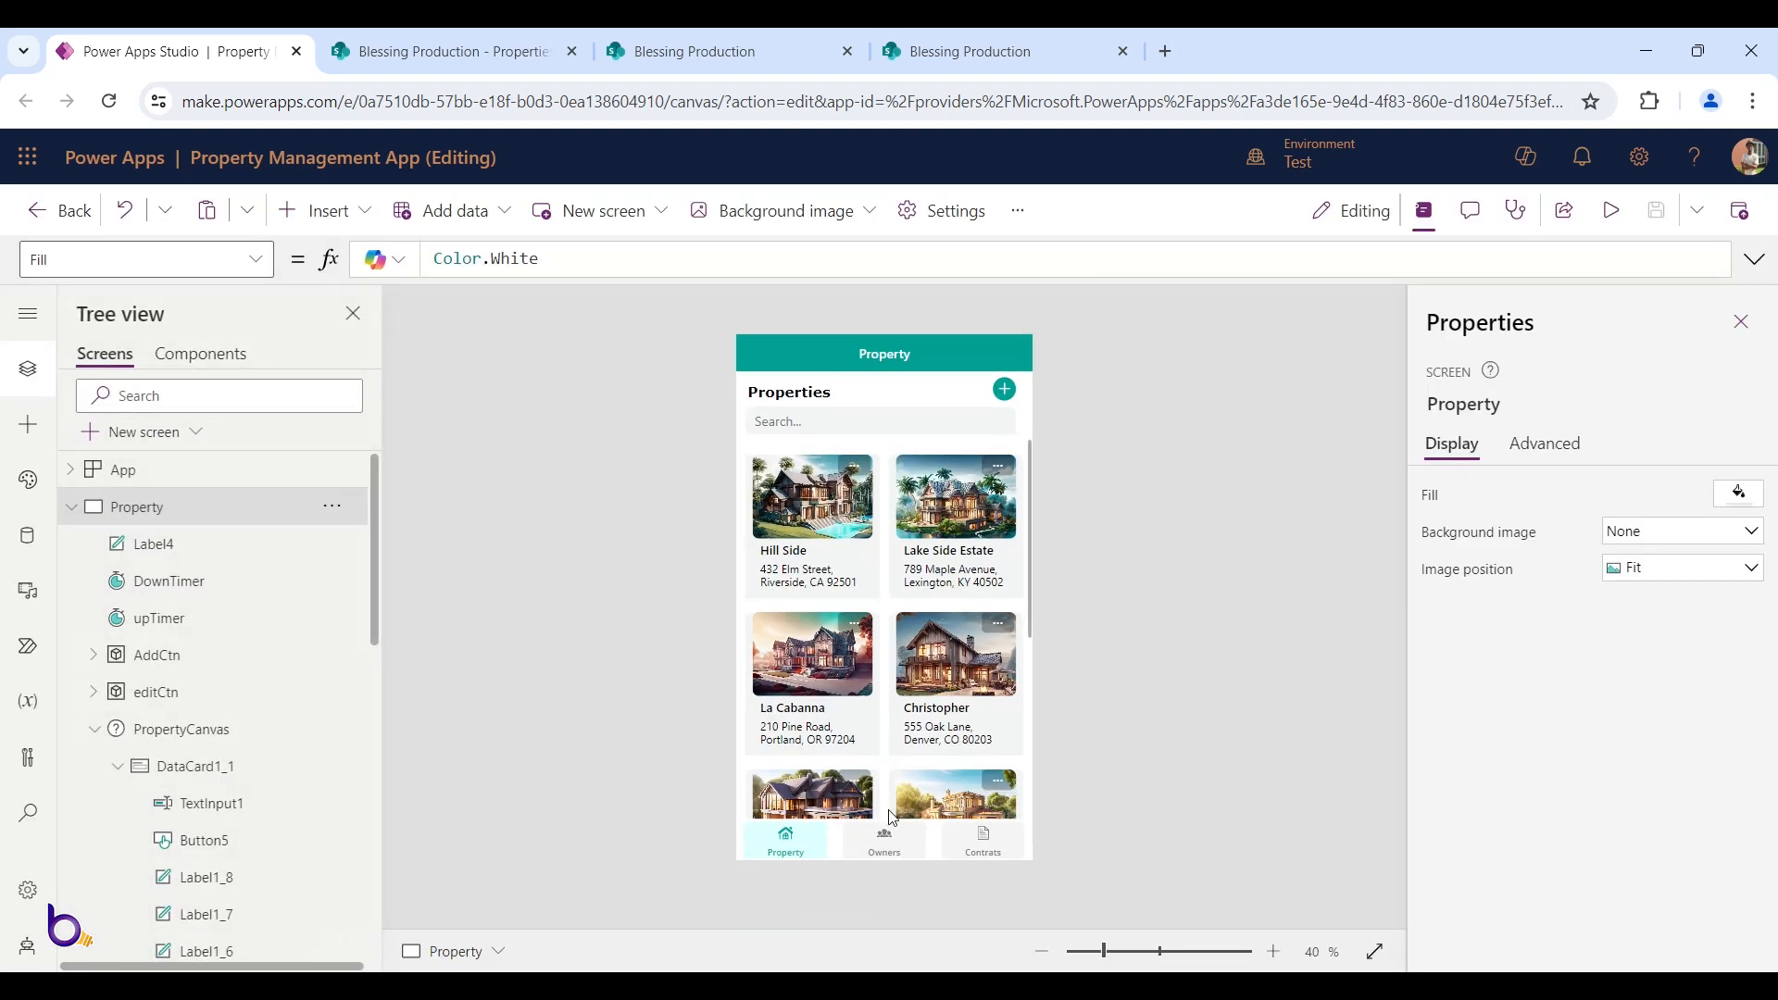
# Inspect the Property screen's full-width HeaderLbl header bar
pyautogui.click(906, 841)
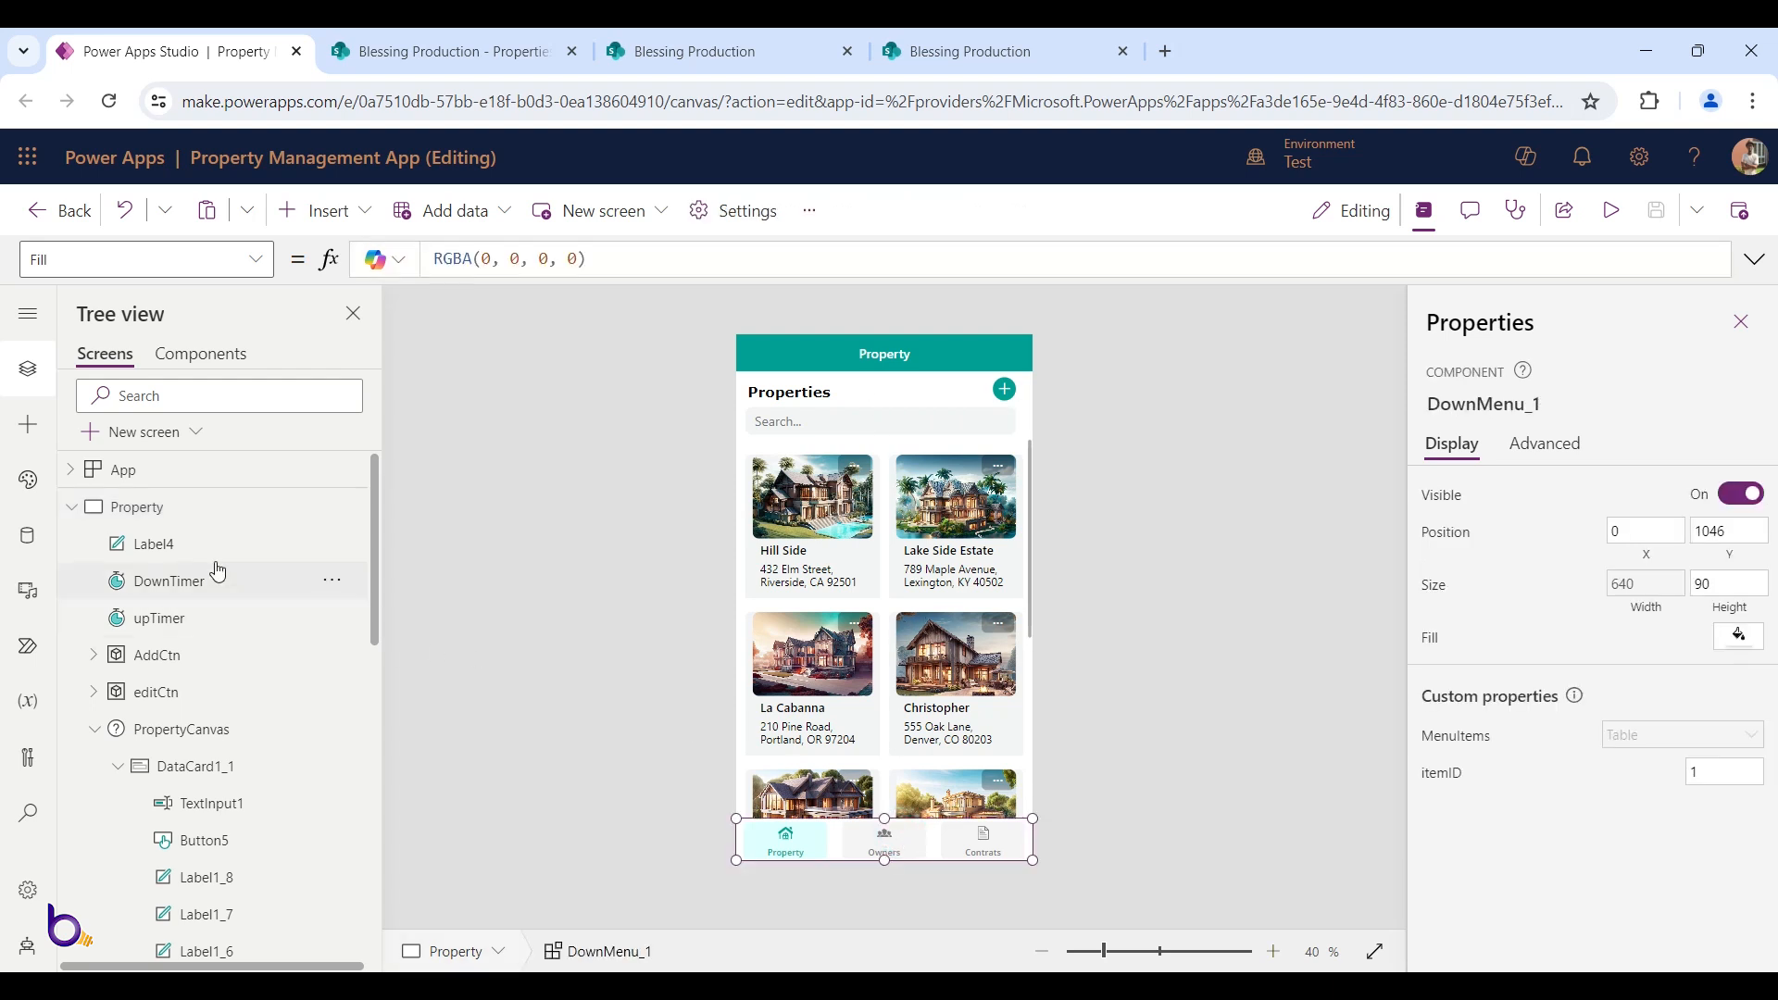
pyautogui.click(70, 510)
pyautogui.click(121, 544)
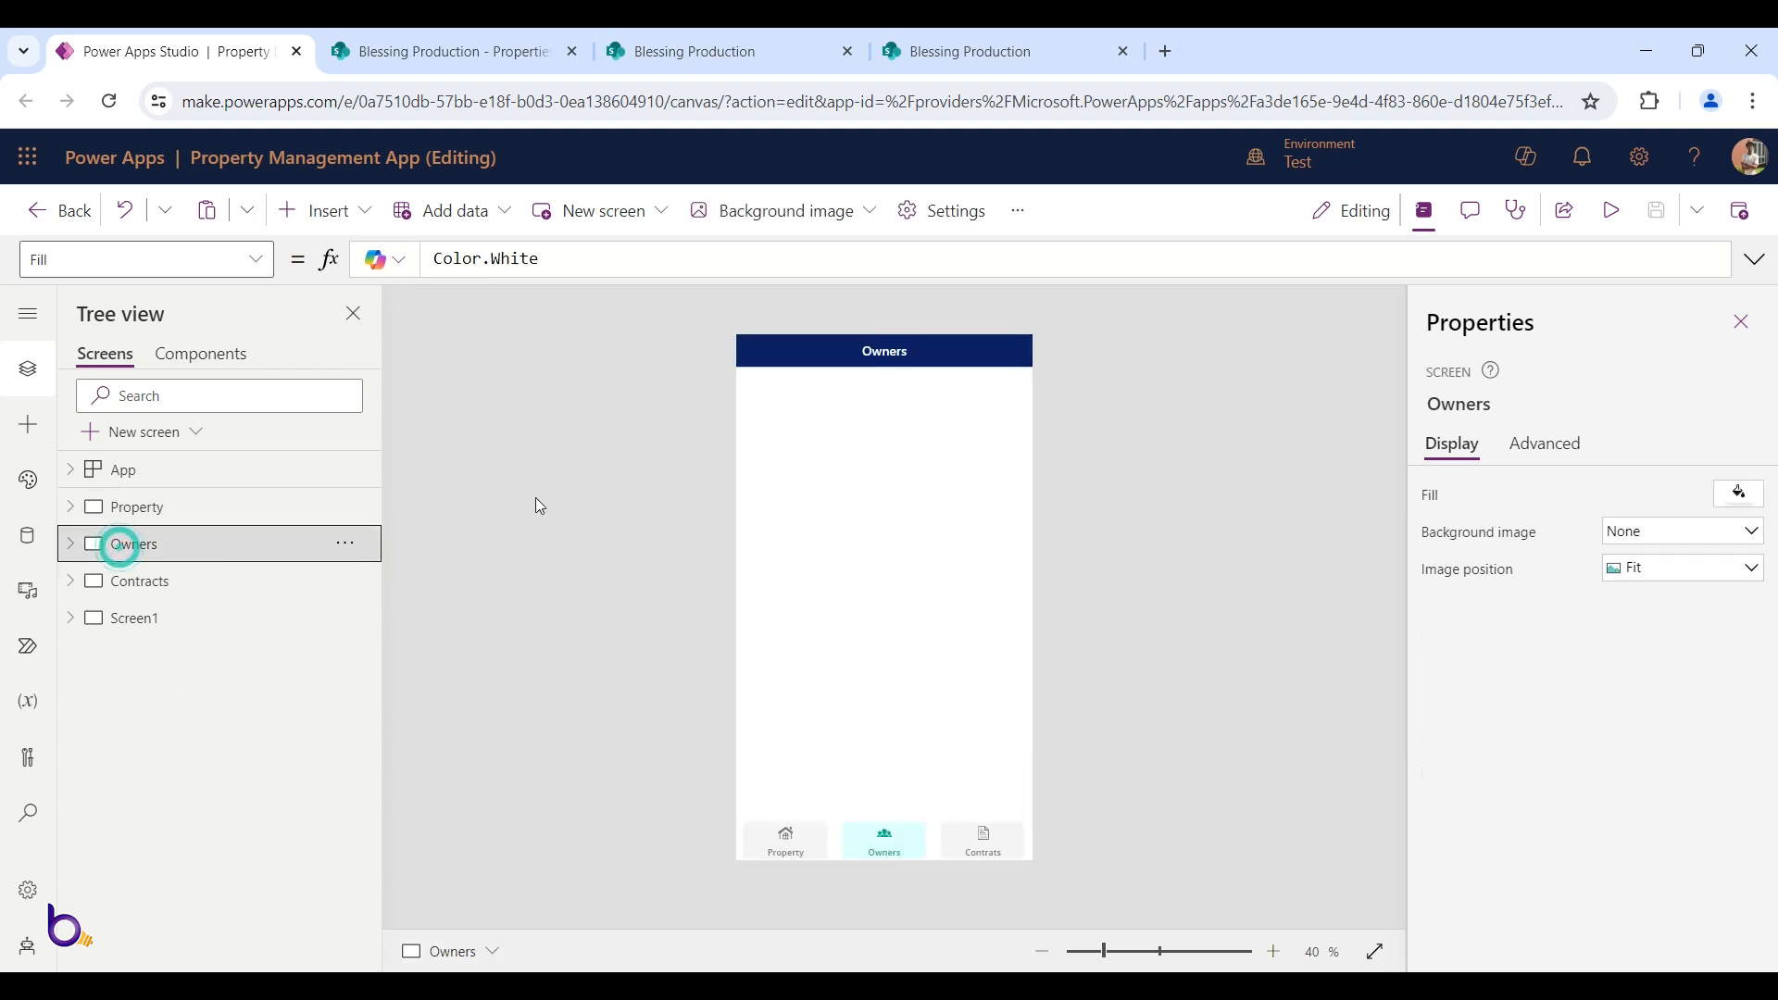
pyautogui.click(198, 506)
pyautogui.click(757, 358)
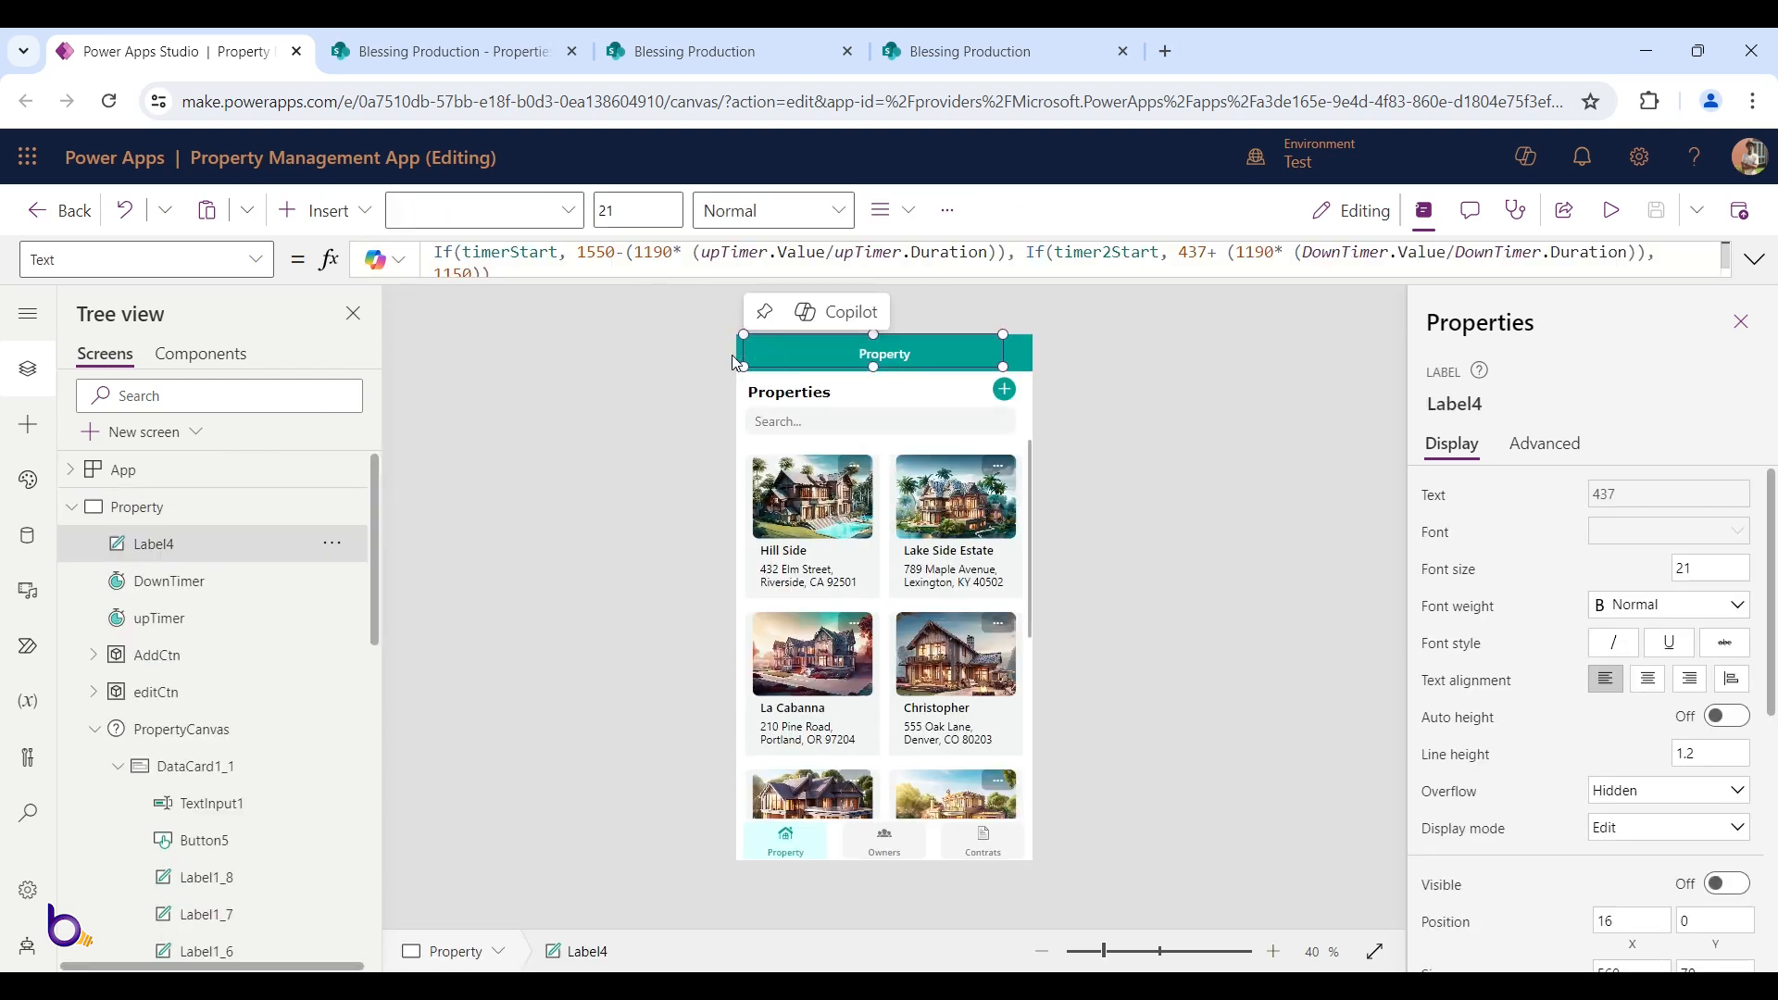
pyautogui.click(1020, 351)
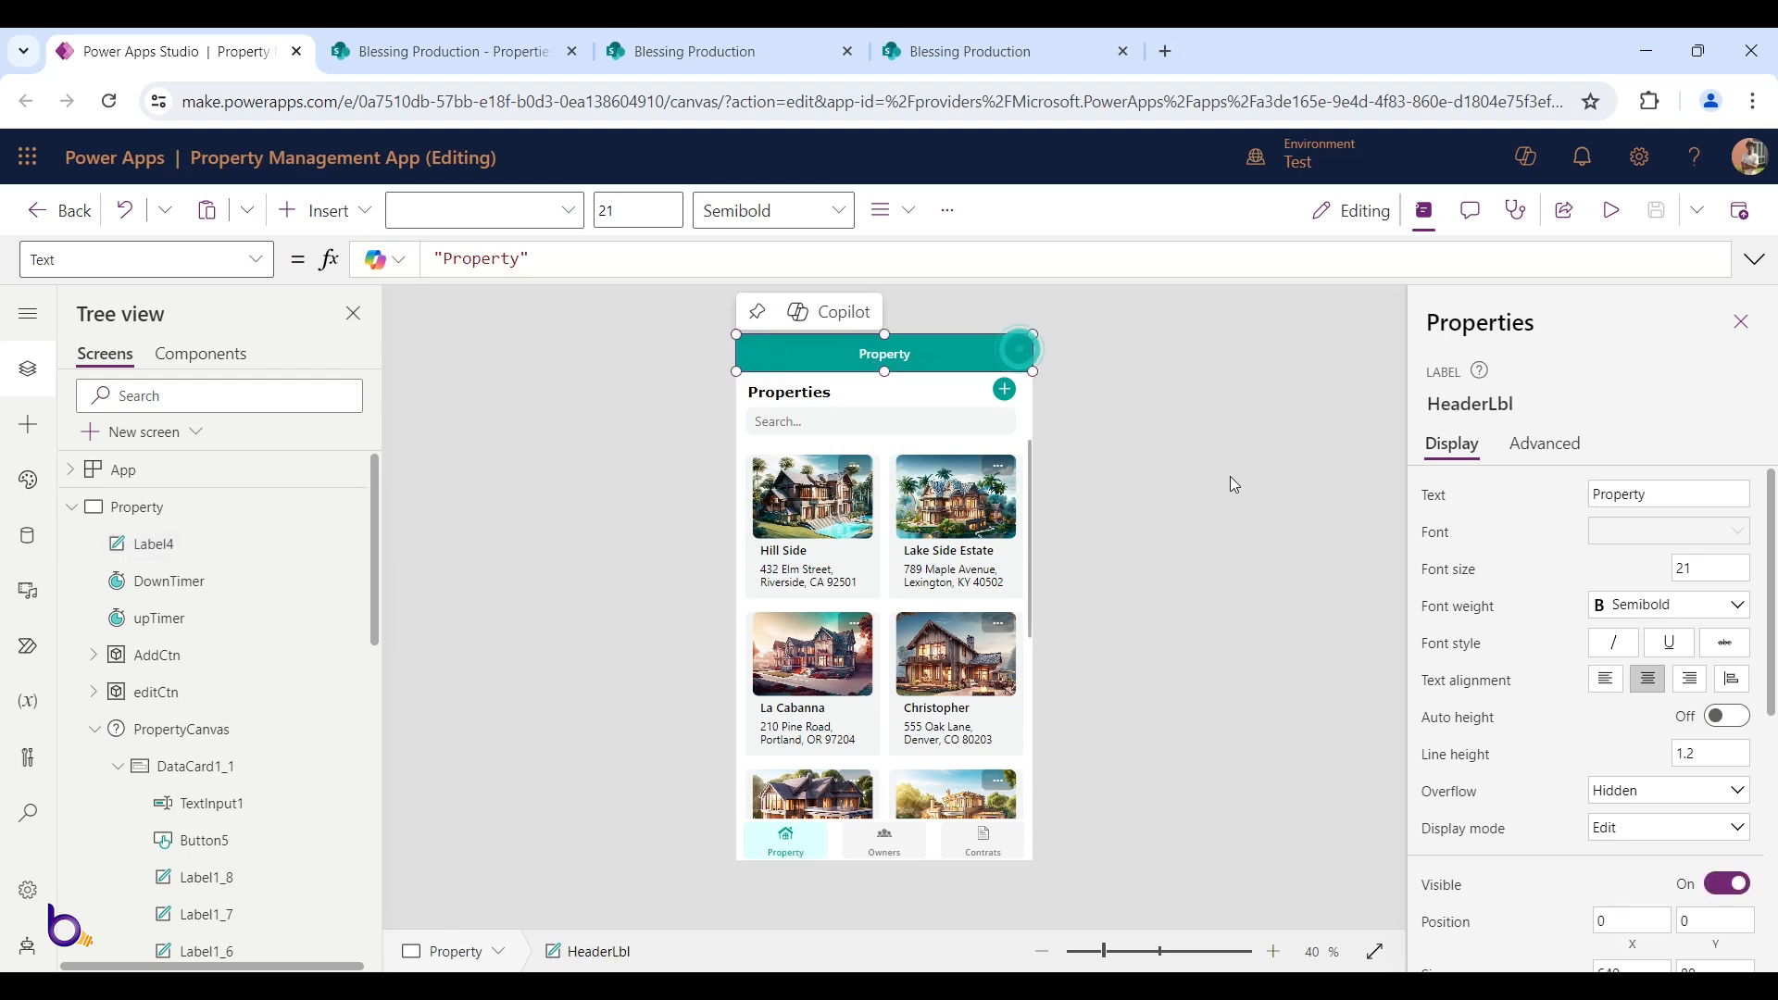
pyautogui.scroll(-3, 1589, 667)
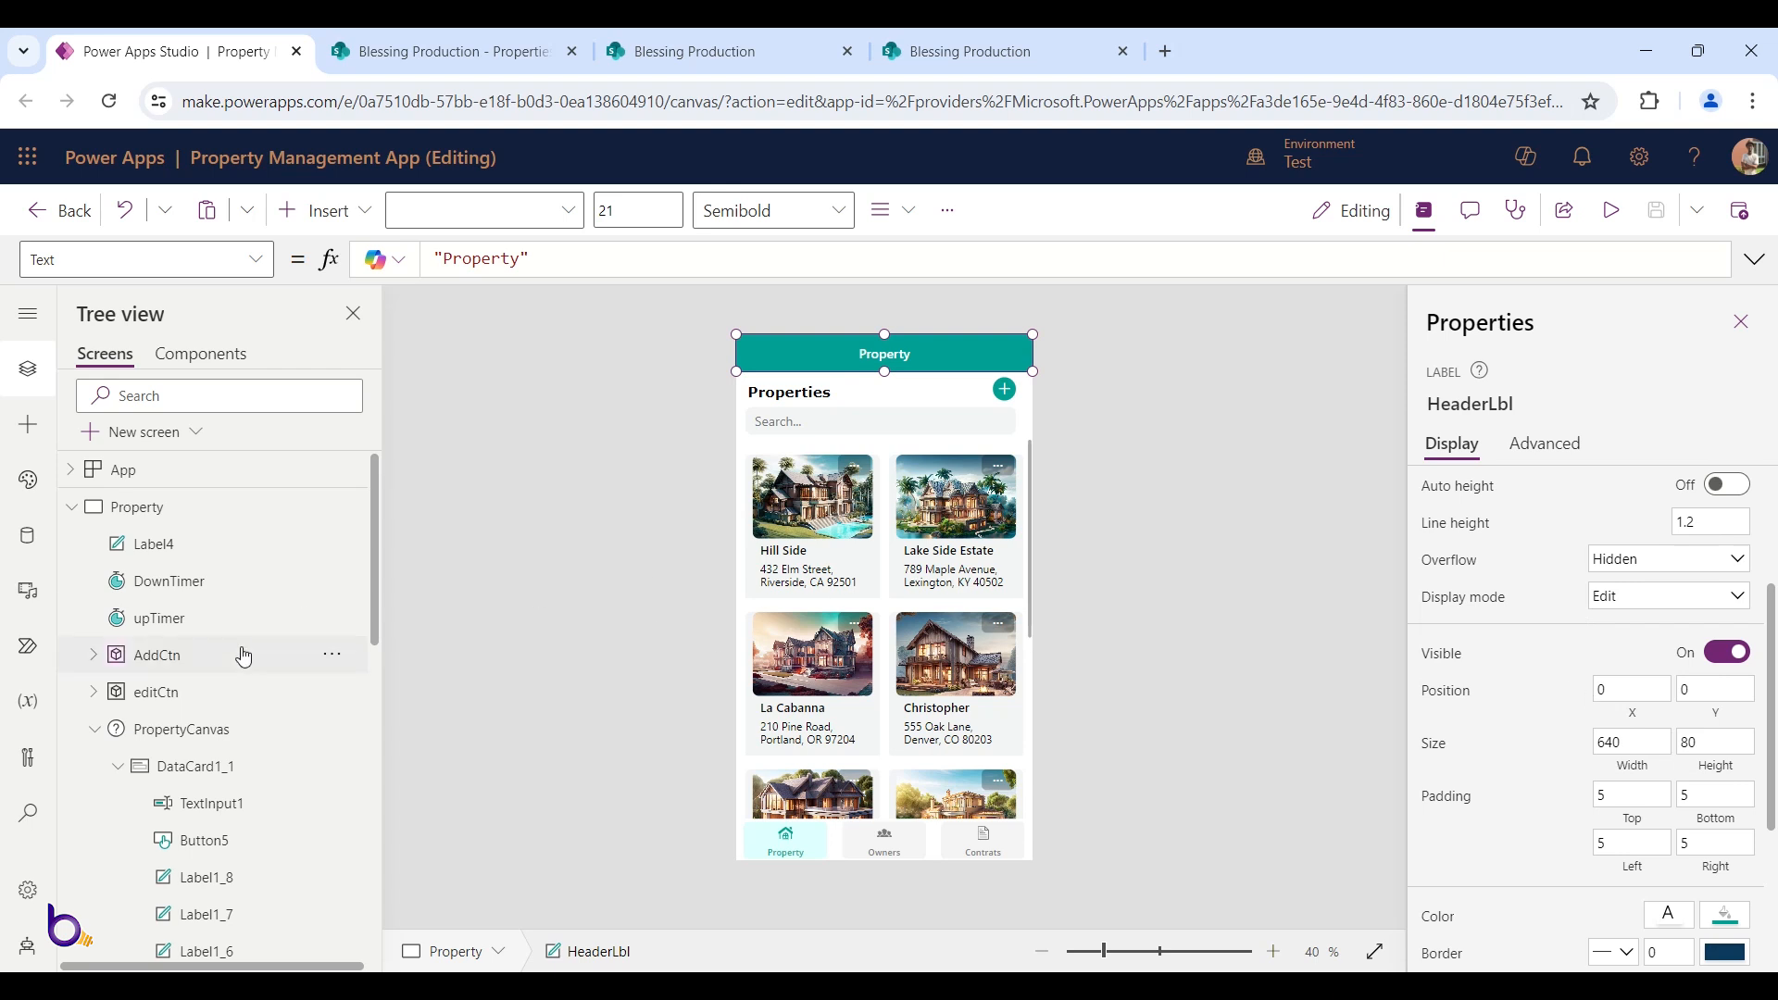
# Set the Owners header label Label1_1 height to 80
pyautogui.click(74, 507)
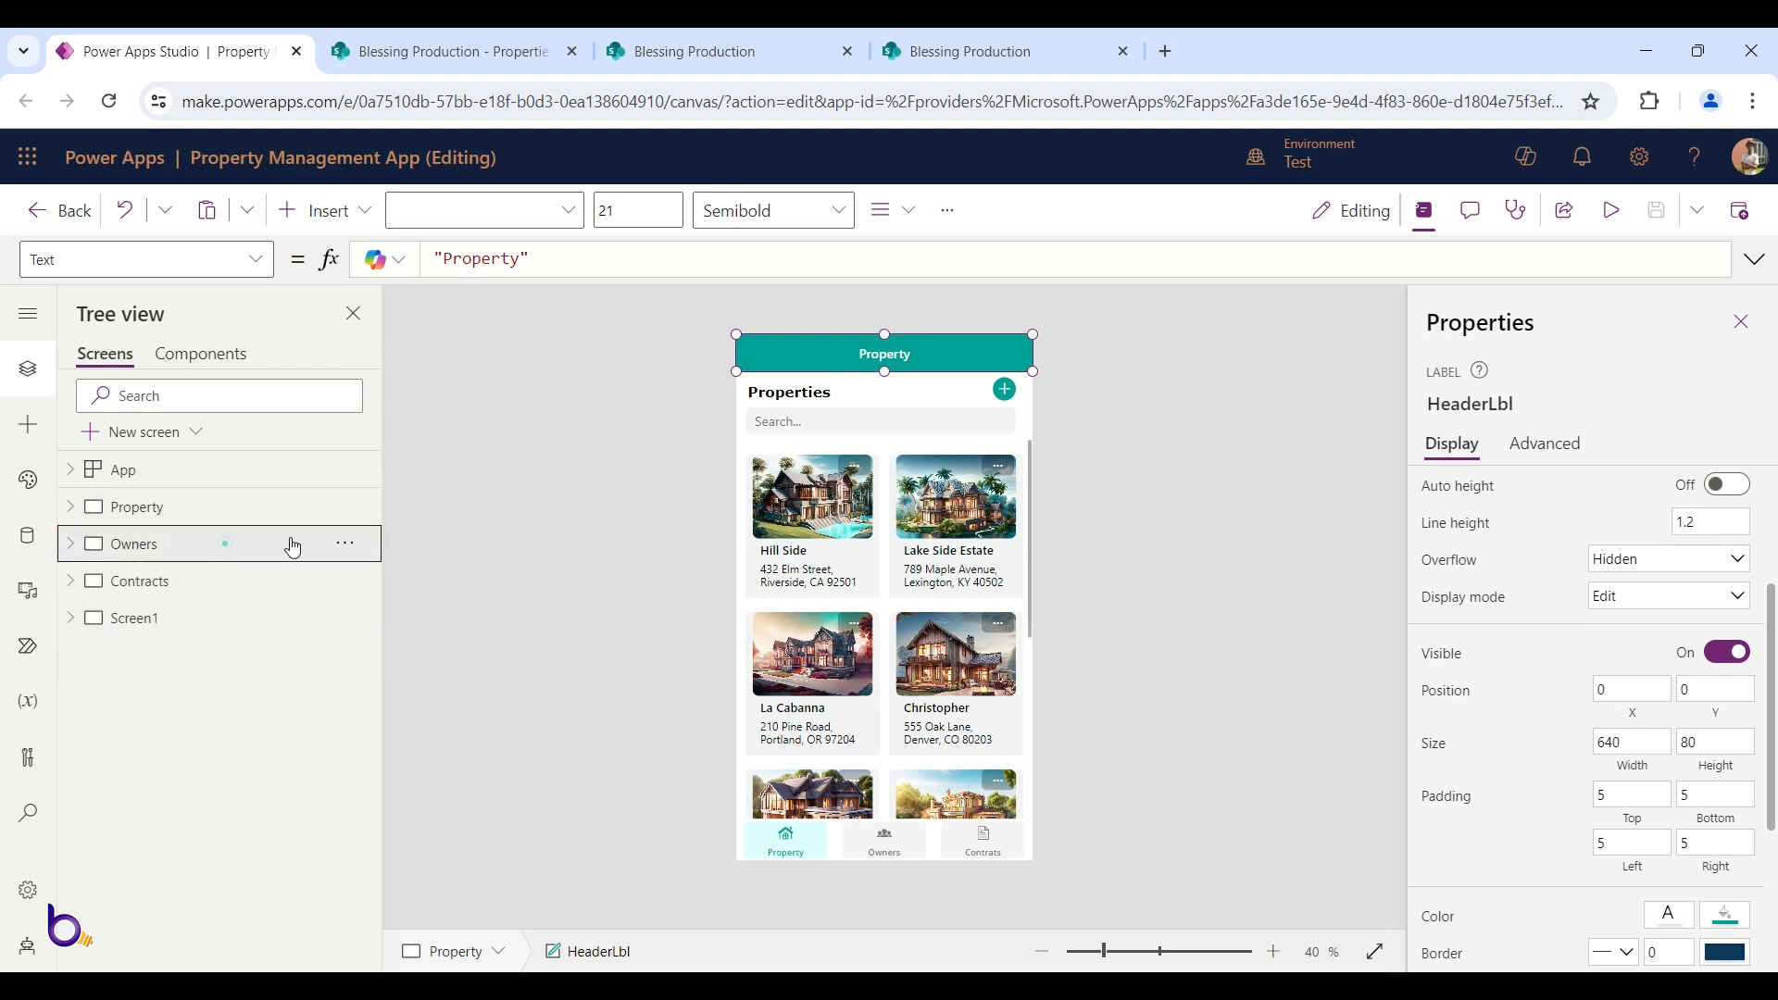
pyautogui.click(227, 543)
pyautogui.click(984, 357)
pyautogui.scroll(-4, 1663, 826)
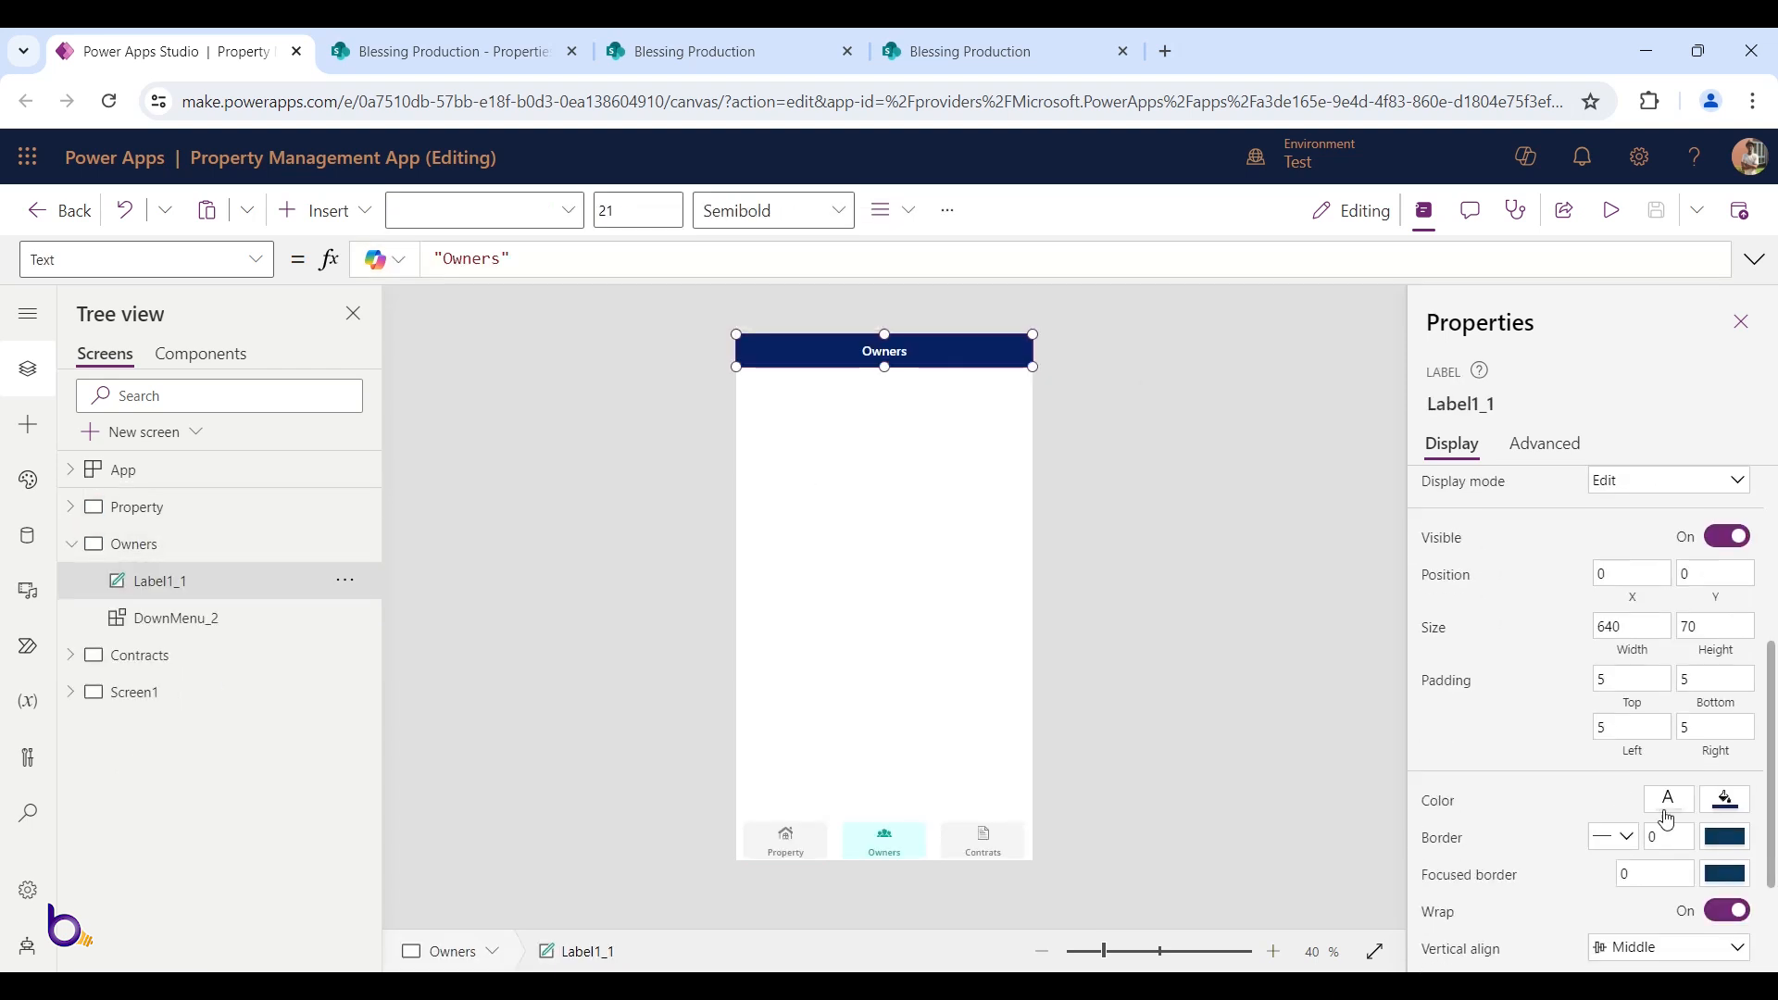
pyautogui.doubleClick(1699, 626)
pyautogui.write('80')
pyautogui.press('Tab')
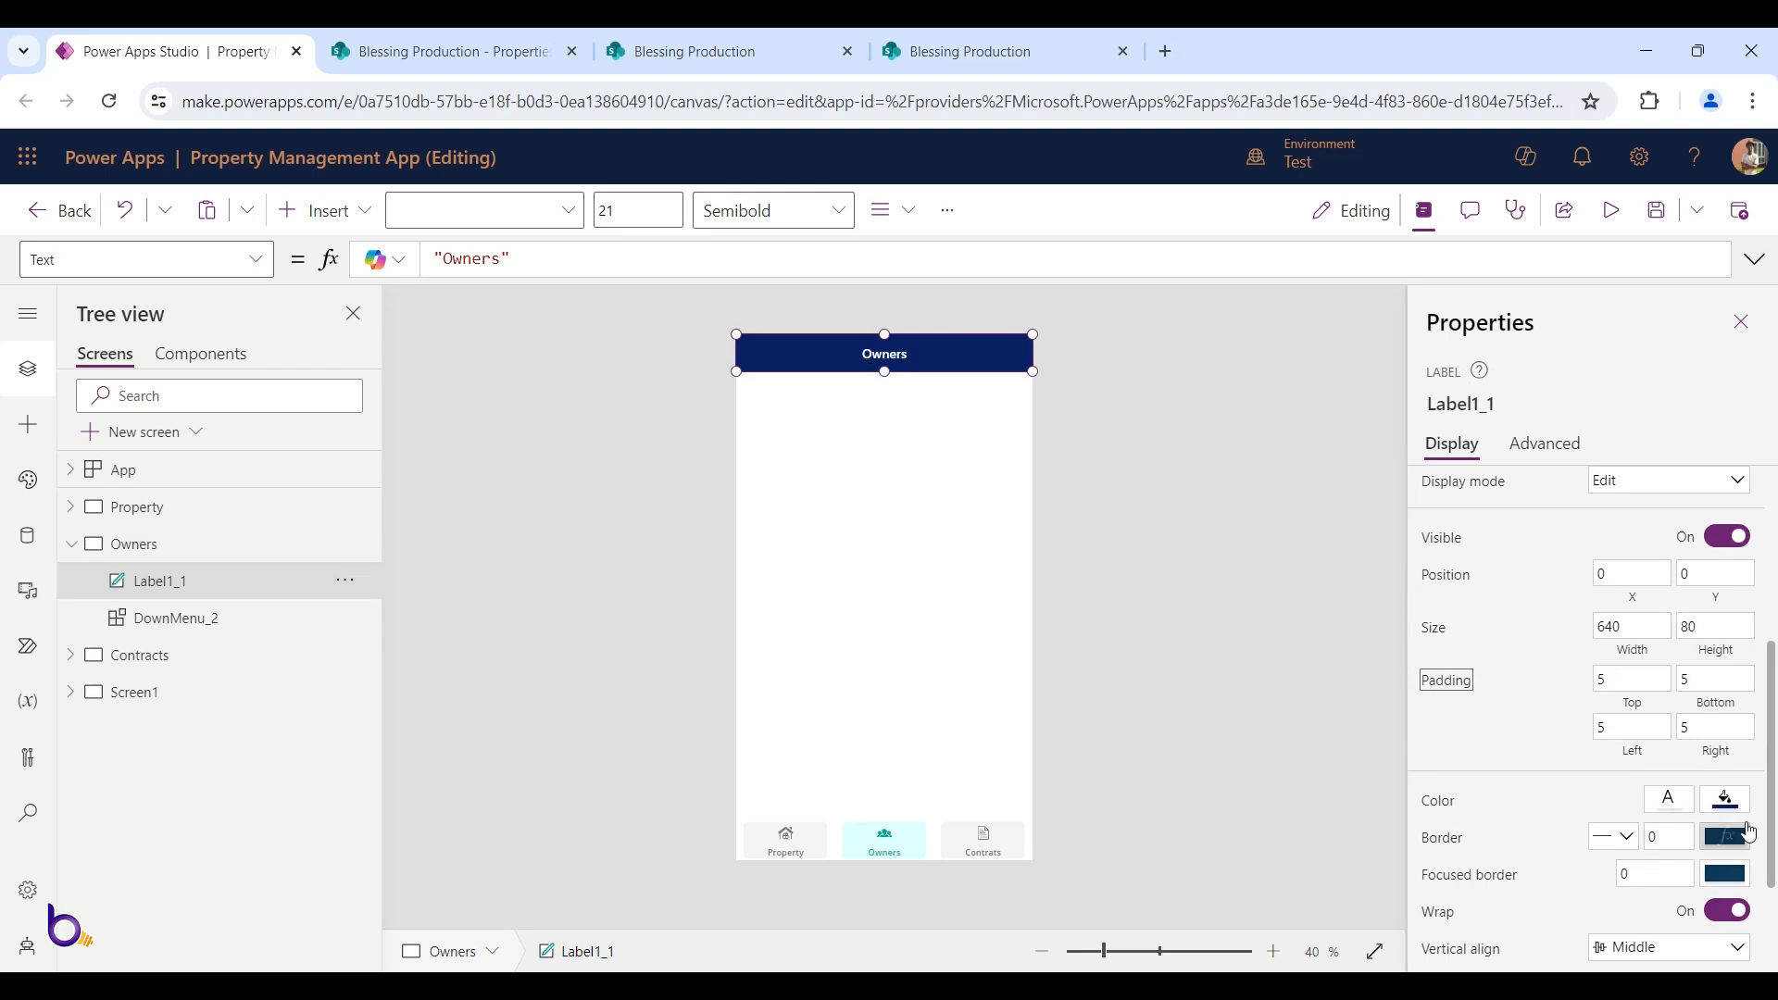
# Switch the label's formula bar to Fill and select its RGBA formula
pyautogui.click(255, 259)
pyautogui.scroll(8, 159, 508)
pyautogui.click(157, 512)
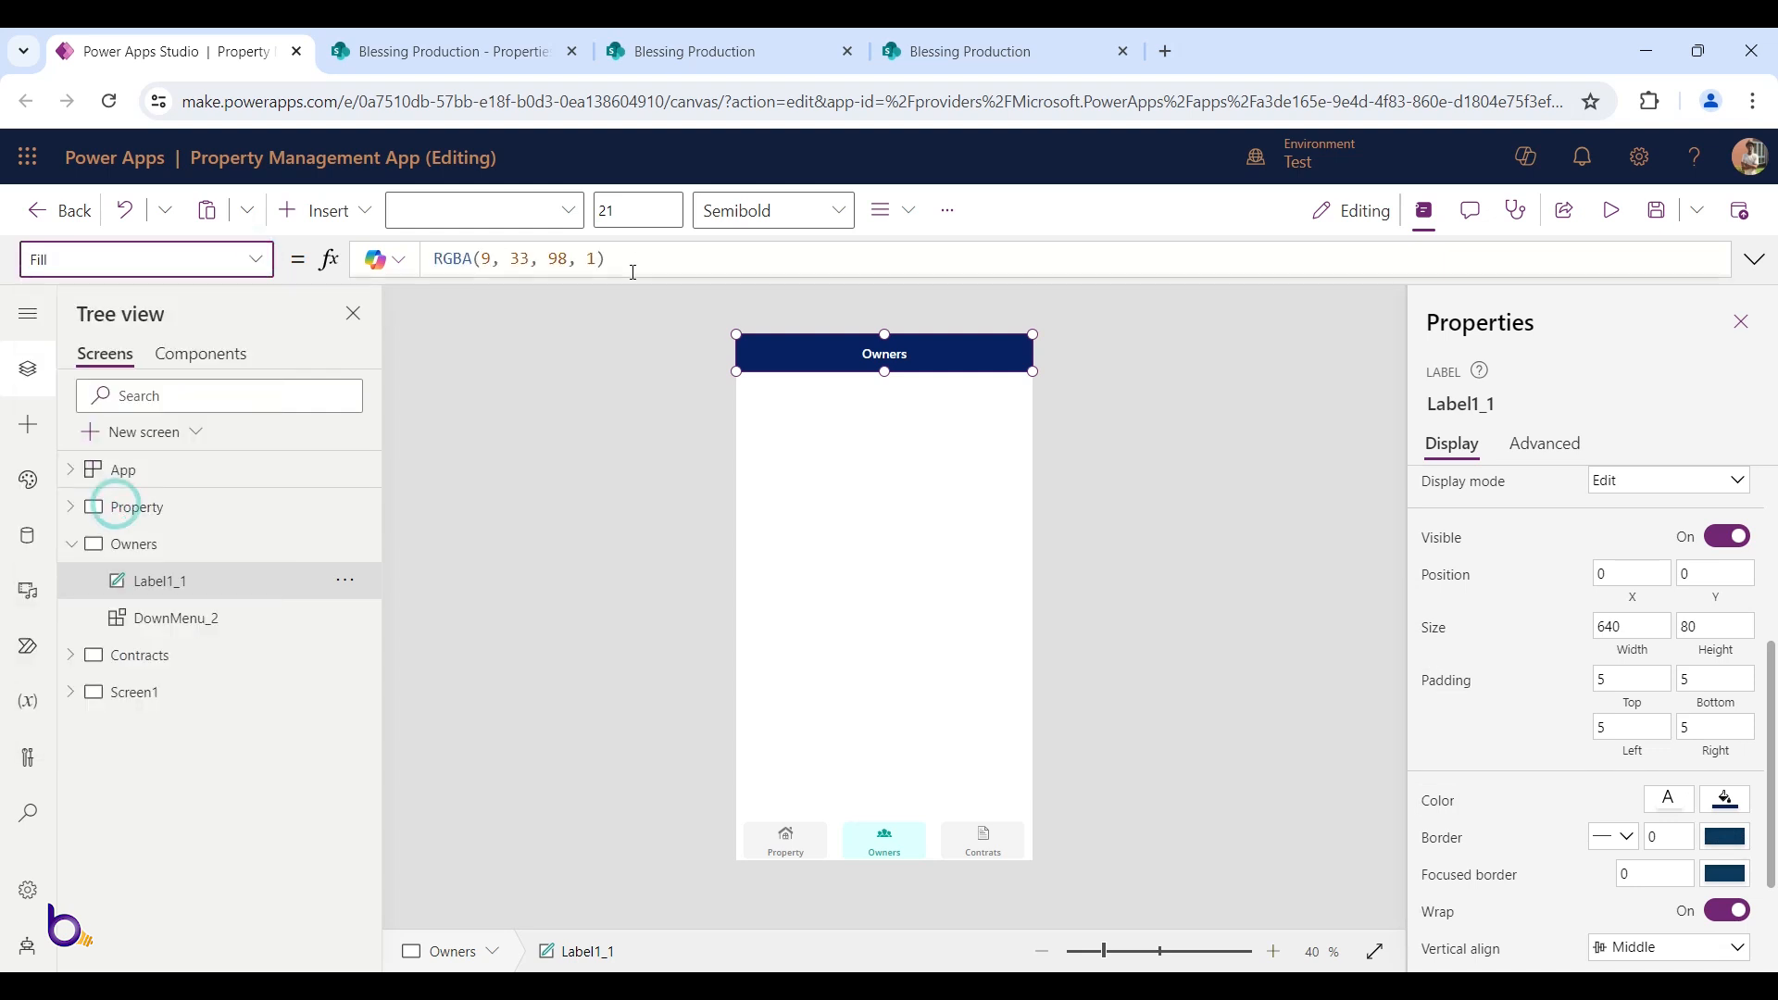
pyautogui.moveTo(636, 258); pyautogui.dragTo(186, 238)
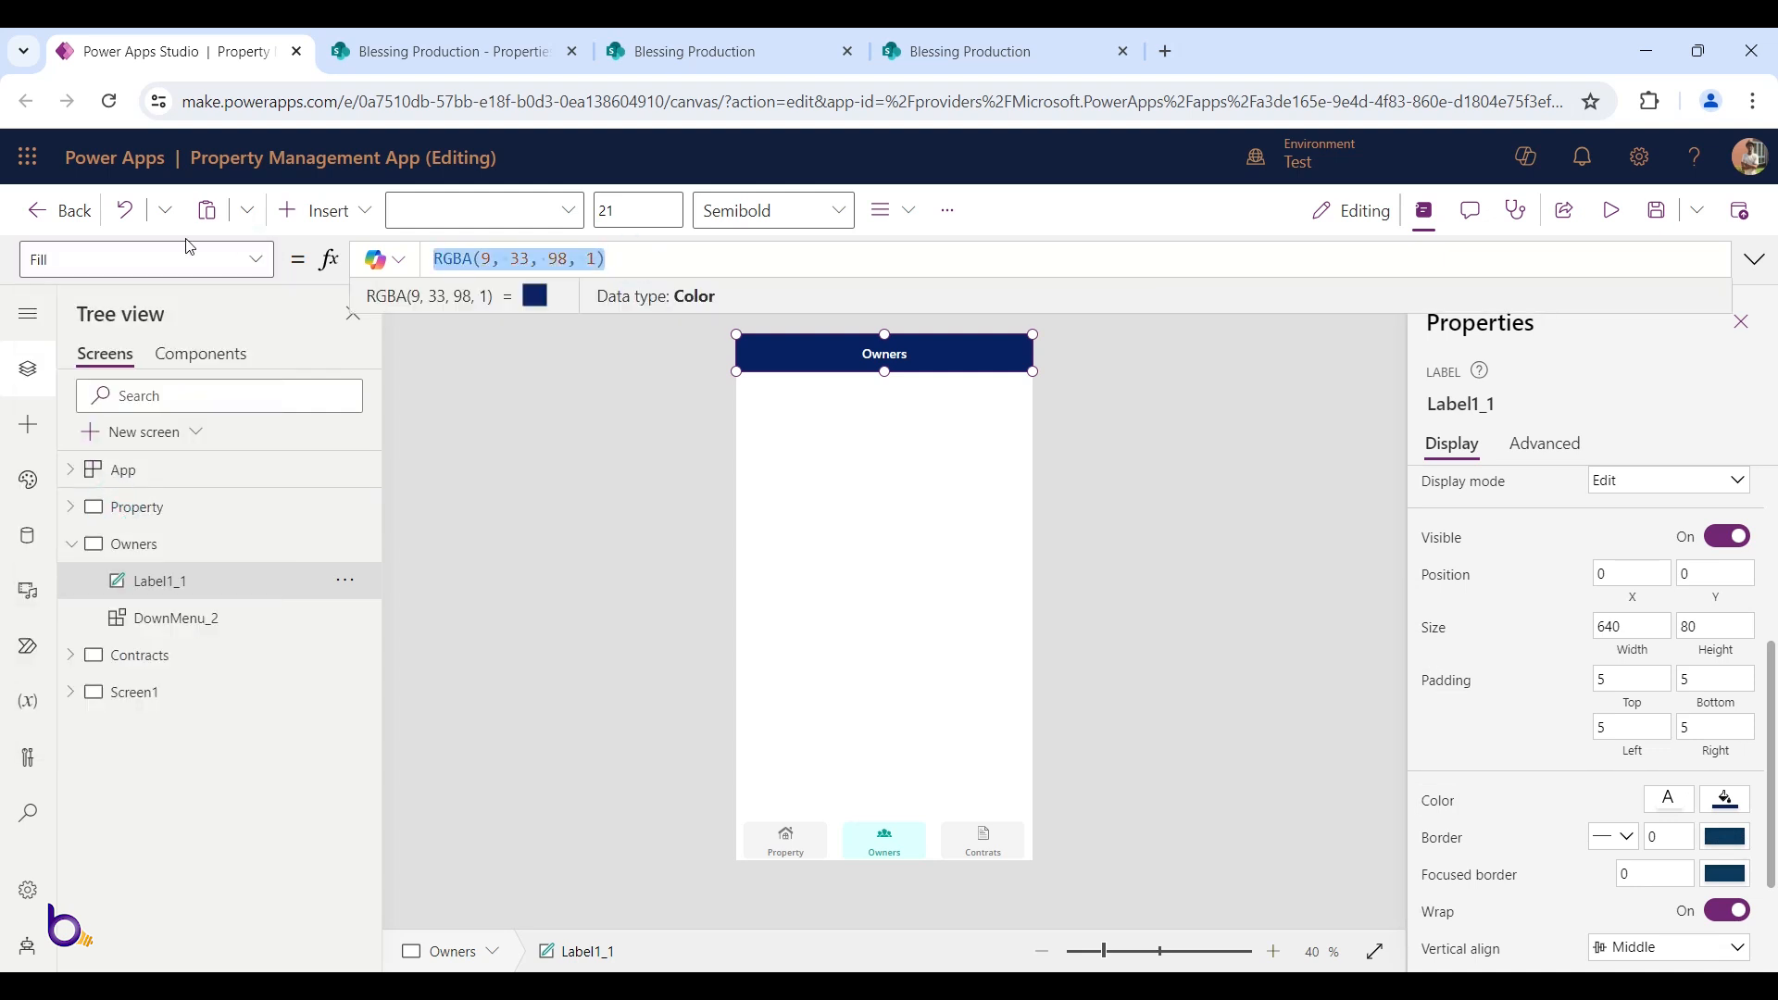
# Replace the header Fill with mainColor and confirm App OnStart defines it as ColorValue("#009F94")
pyautogui.write('mainColor')
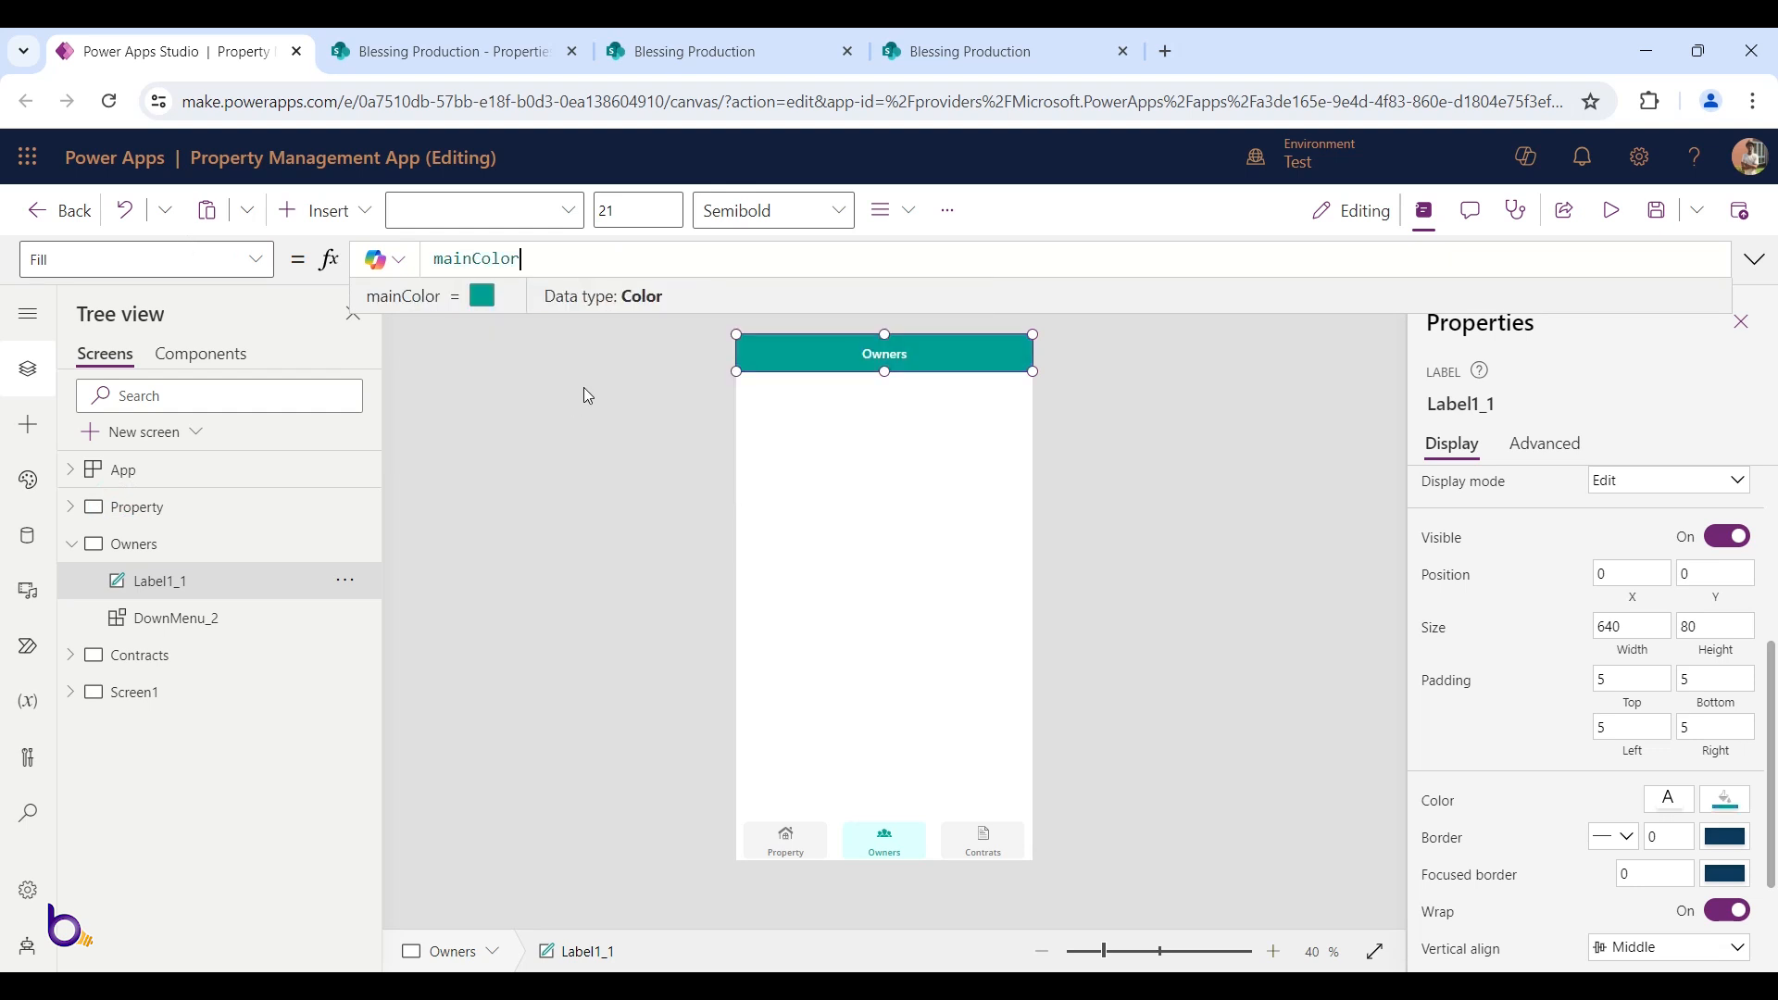
pyautogui.click(1093, 368)
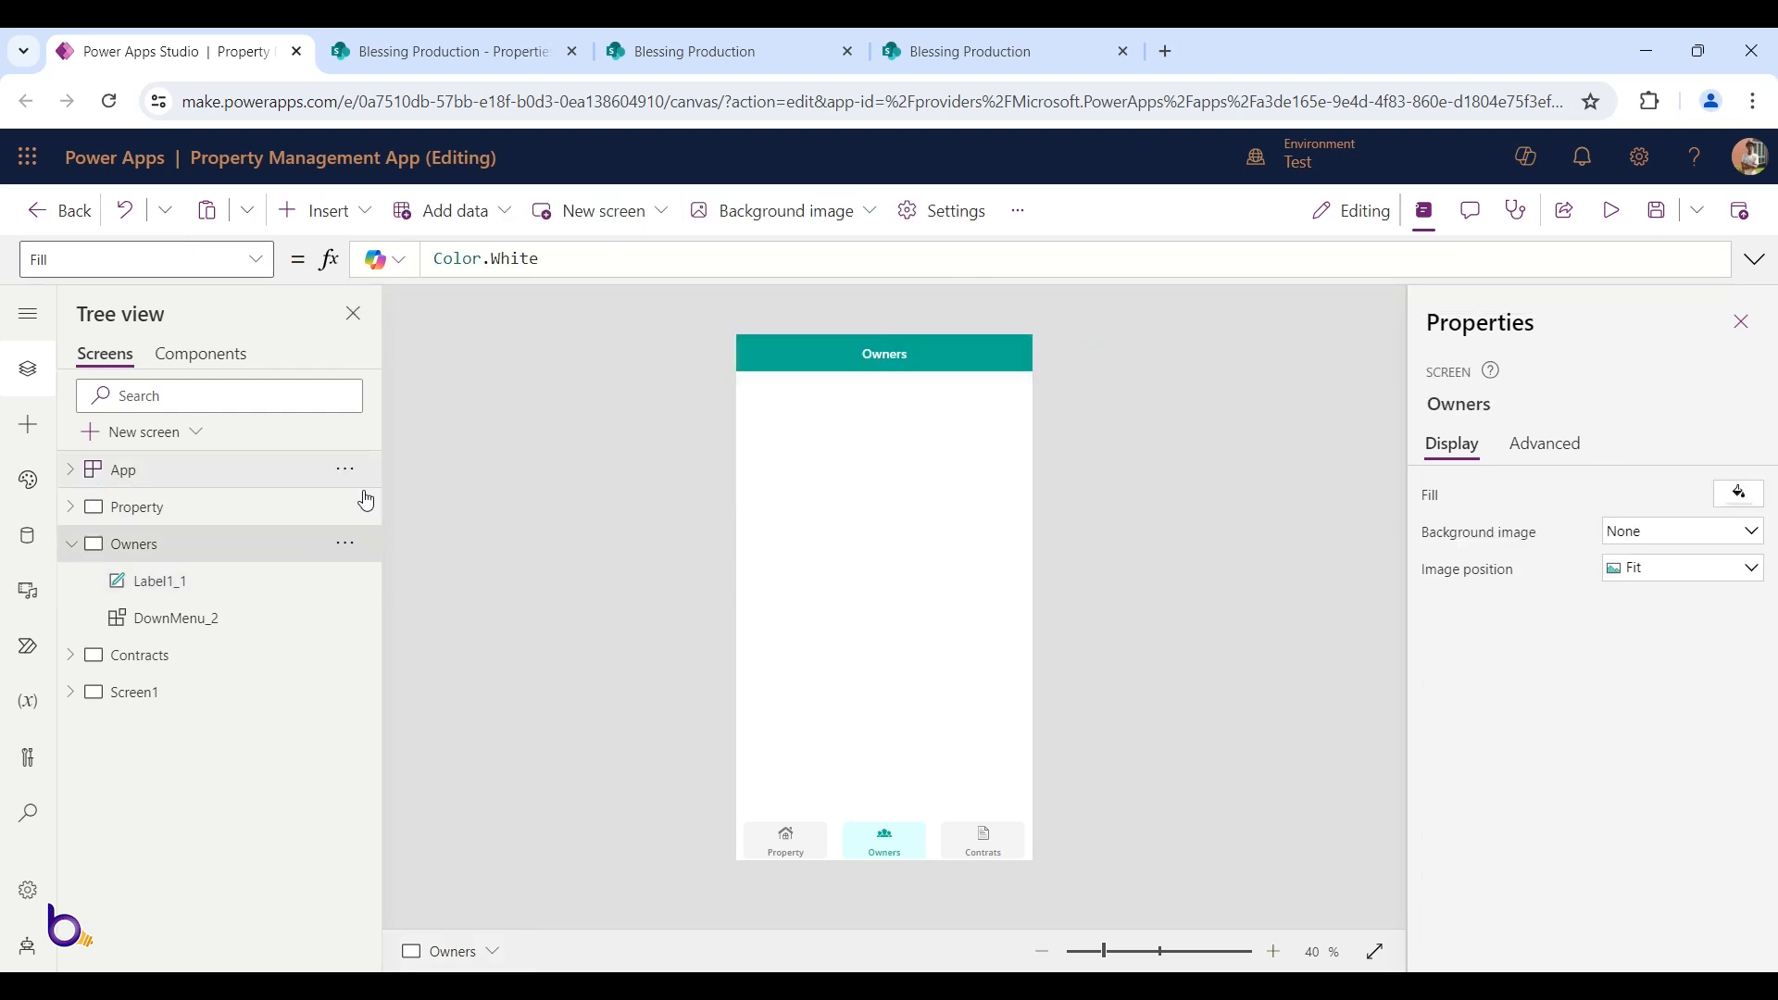
pyautogui.click(246, 473)
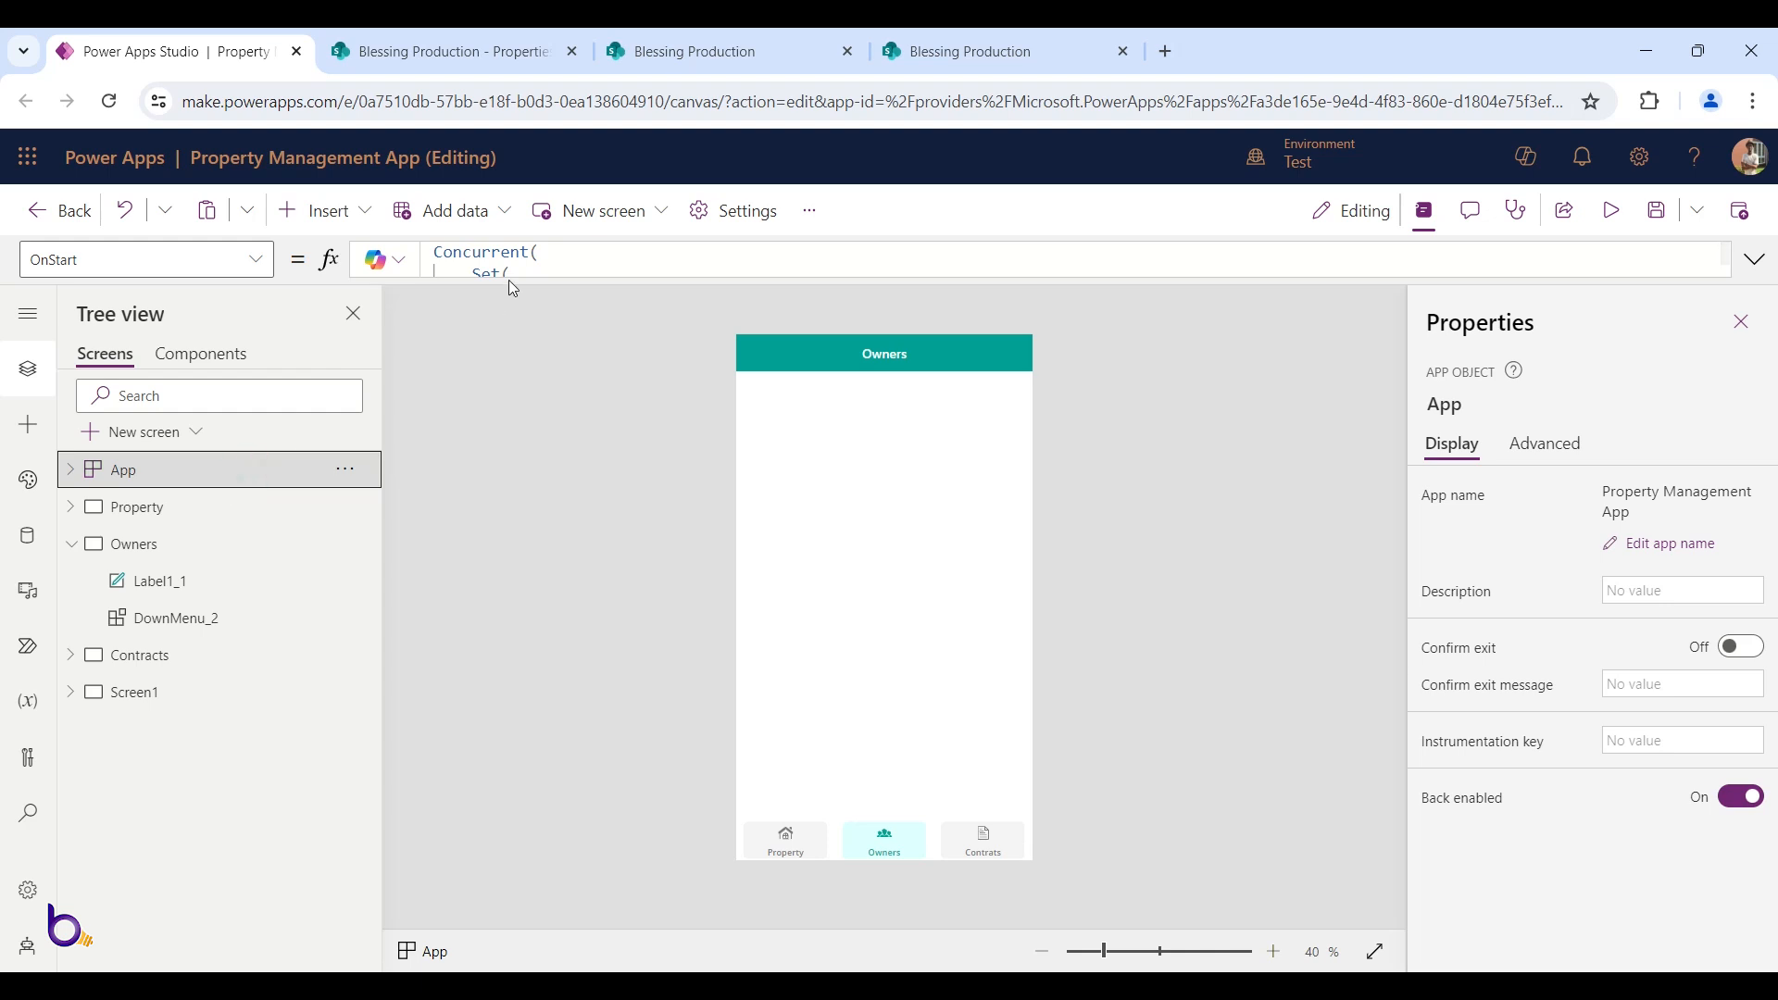
pyautogui.moveTo(508, 276); pyautogui.dragTo(516, 548)
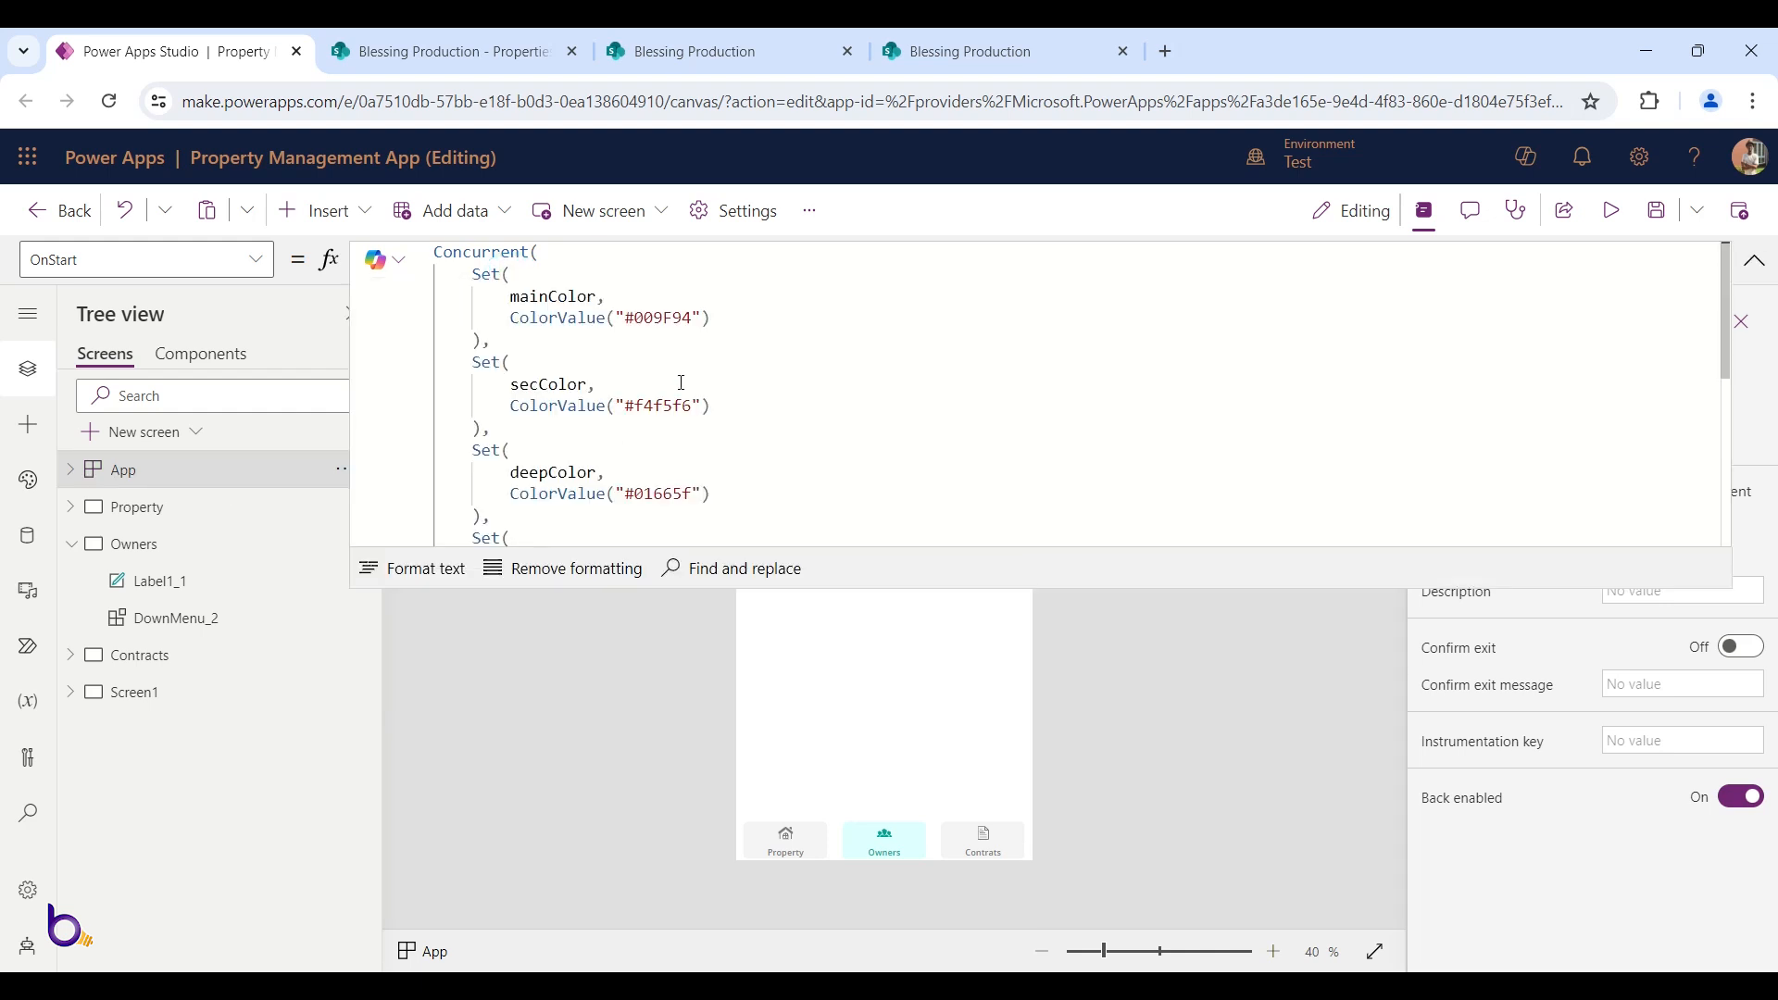
pyautogui.click(520, 293)
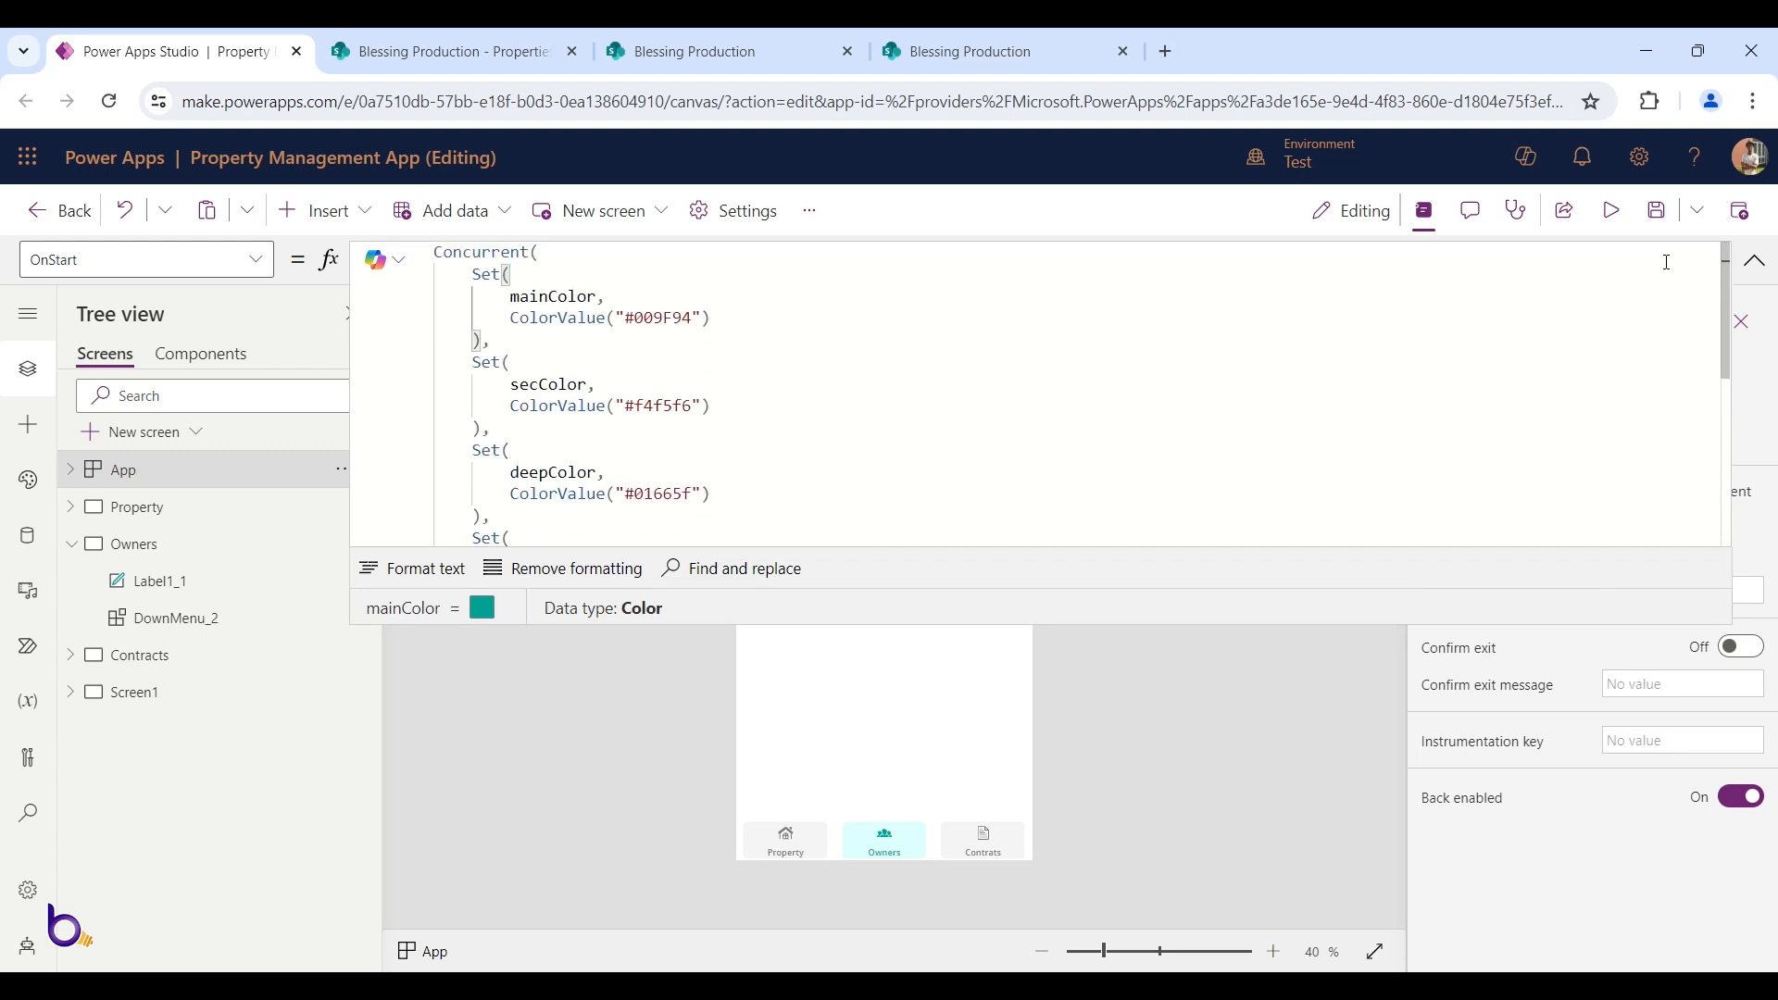
pyautogui.click(1755, 260)
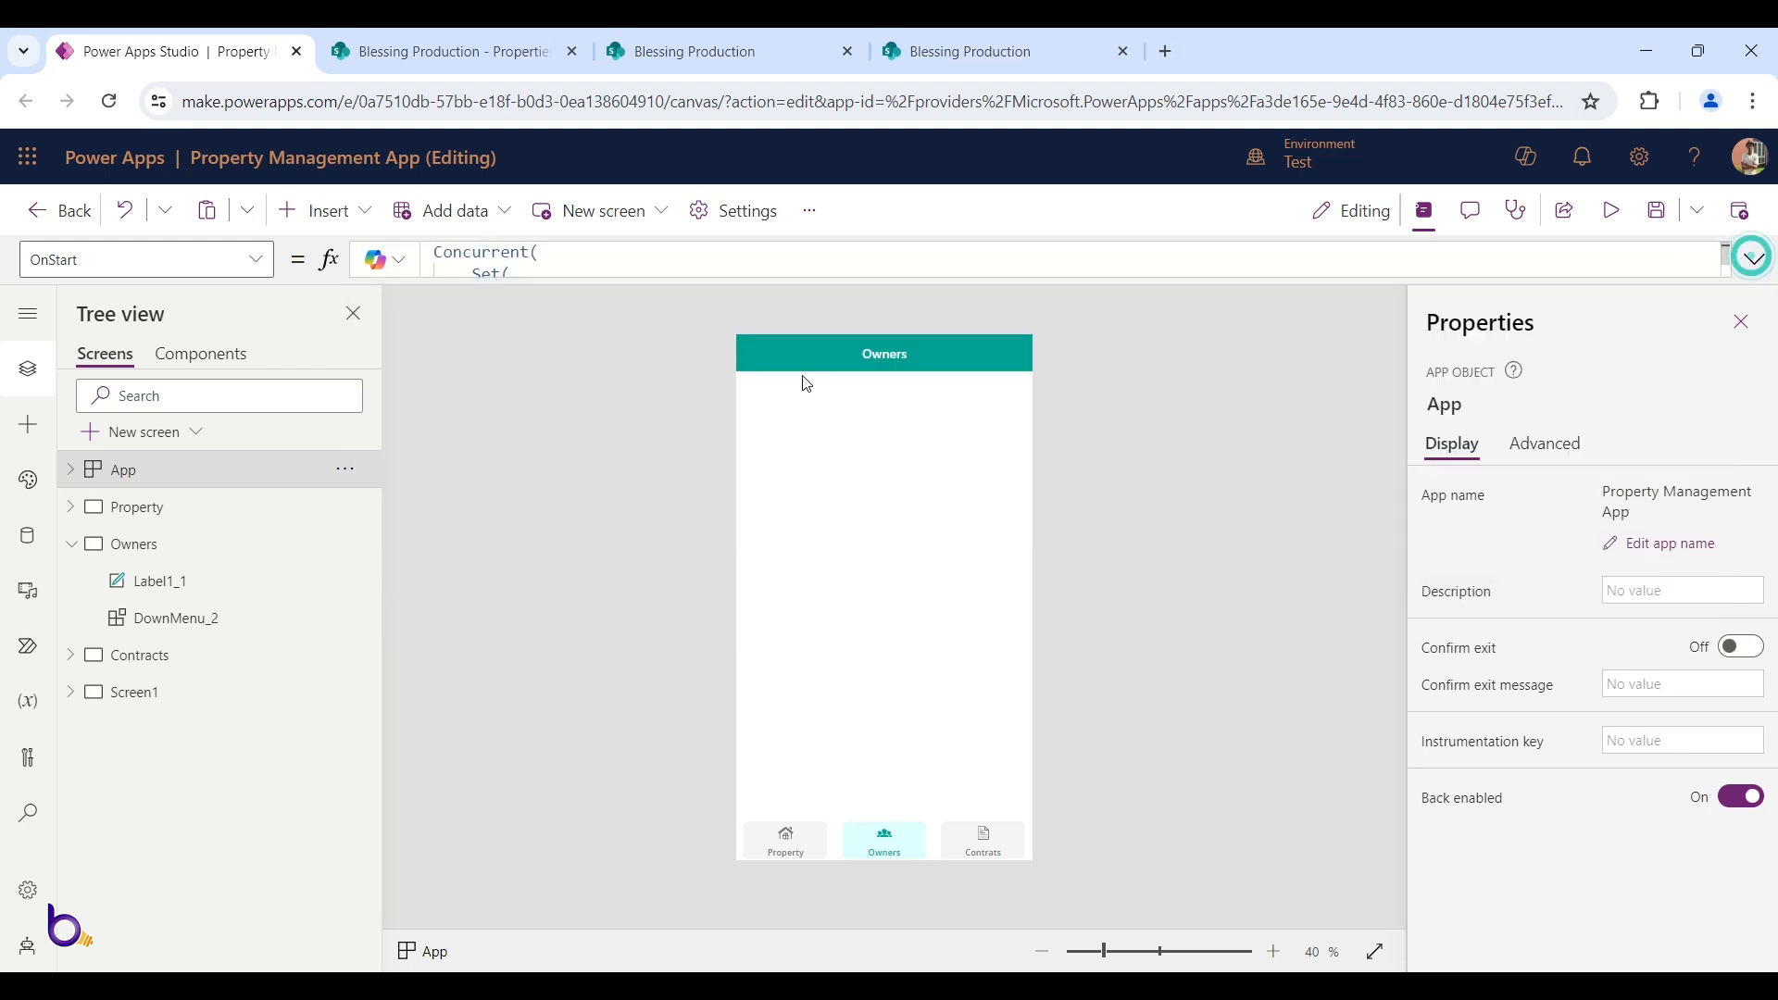
pyautogui.click(746, 365)
# Copy the Property screen's PropertyCanvas container and select the Owners screen as the paste target
pyautogui.click(146, 509)
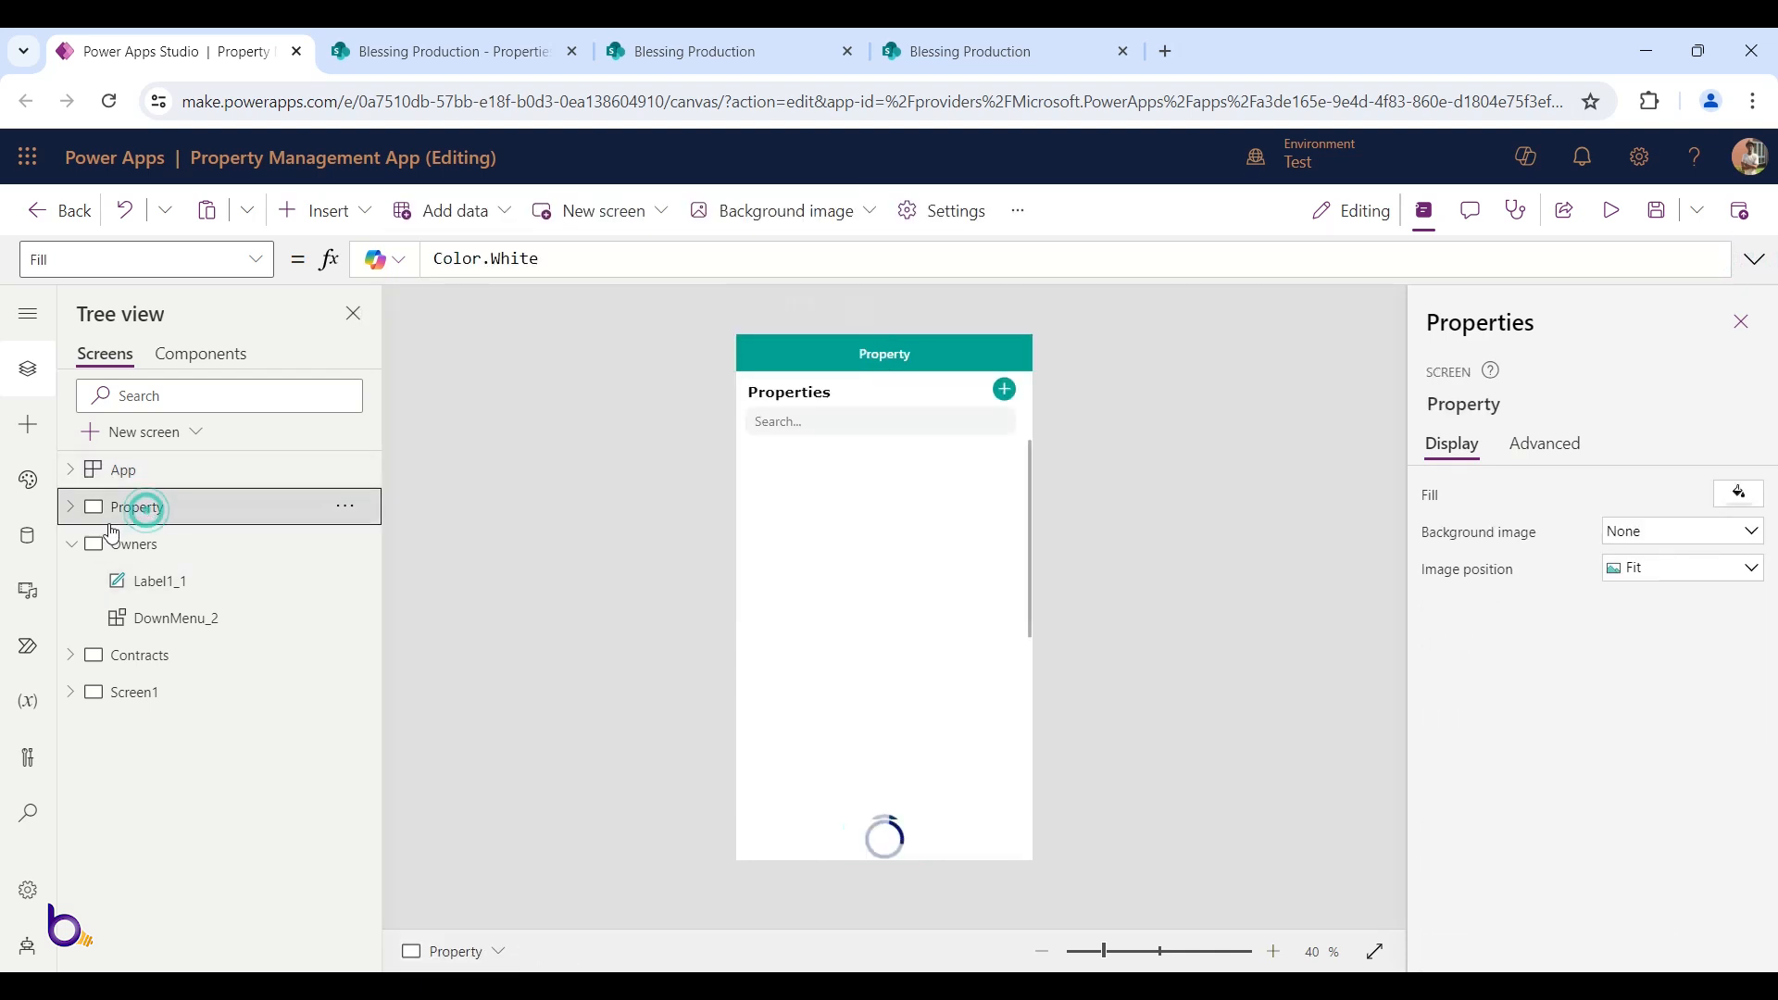
pyautogui.click(813, 557)
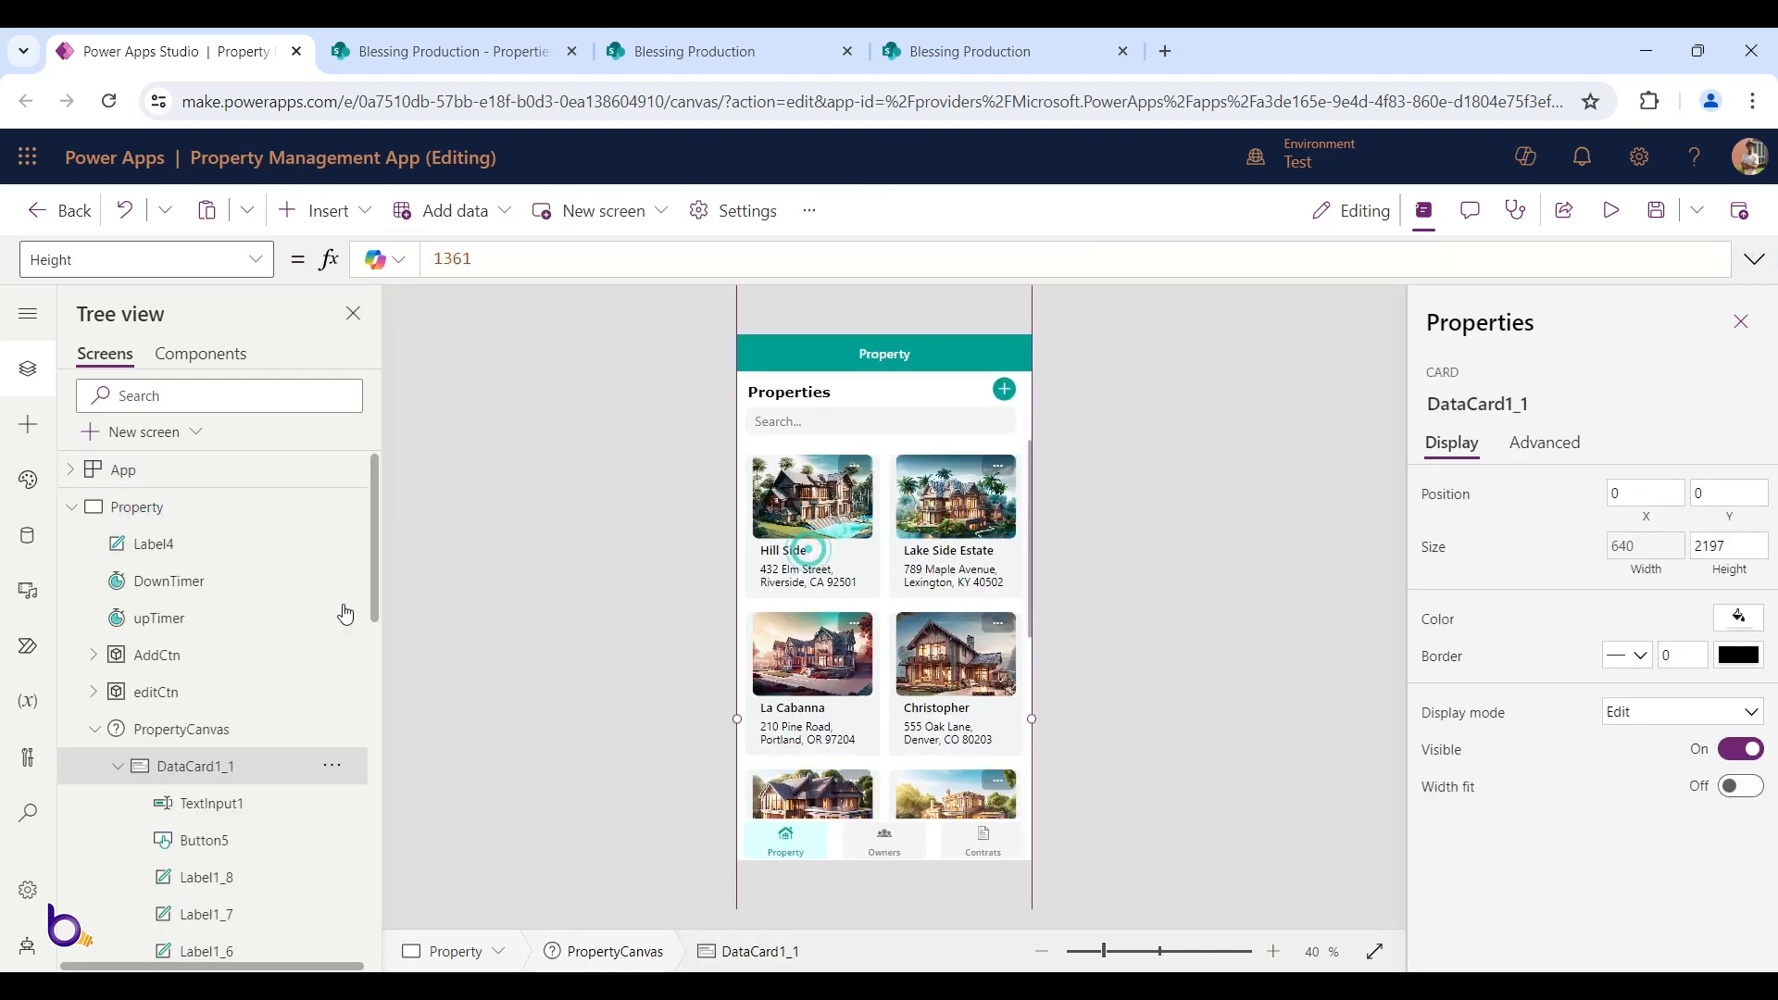
pyautogui.click(97, 738)
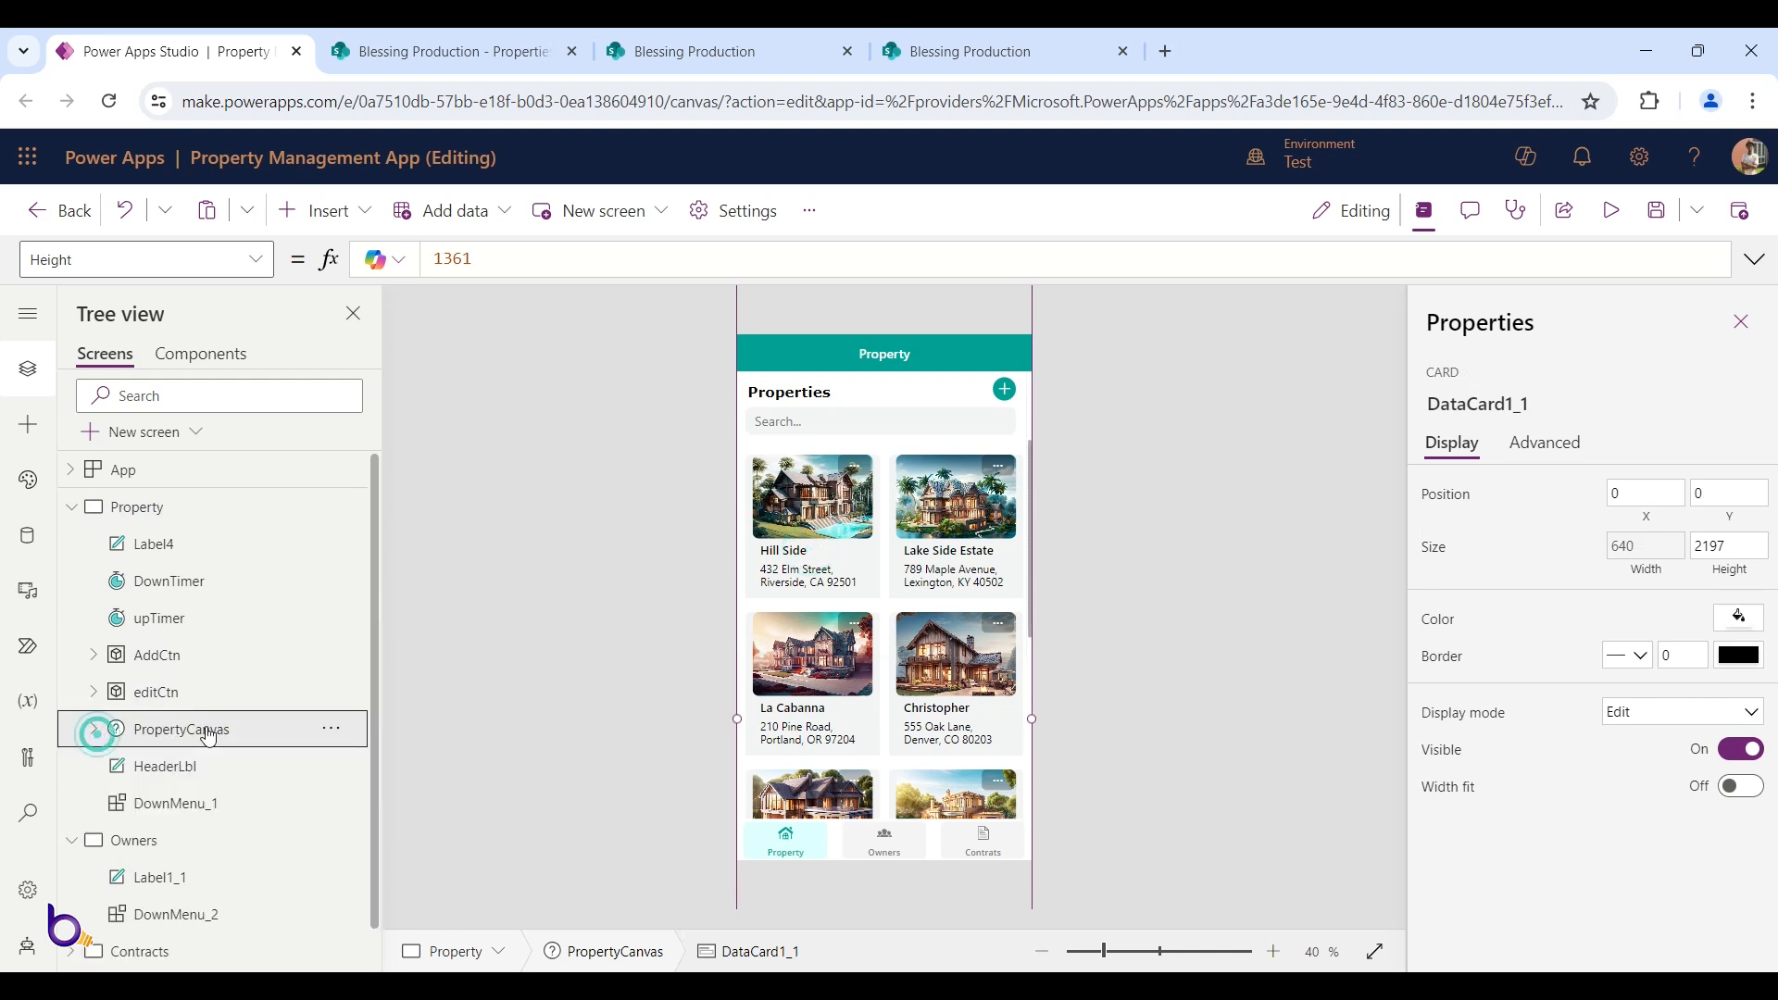
pyautogui.click(331, 732)
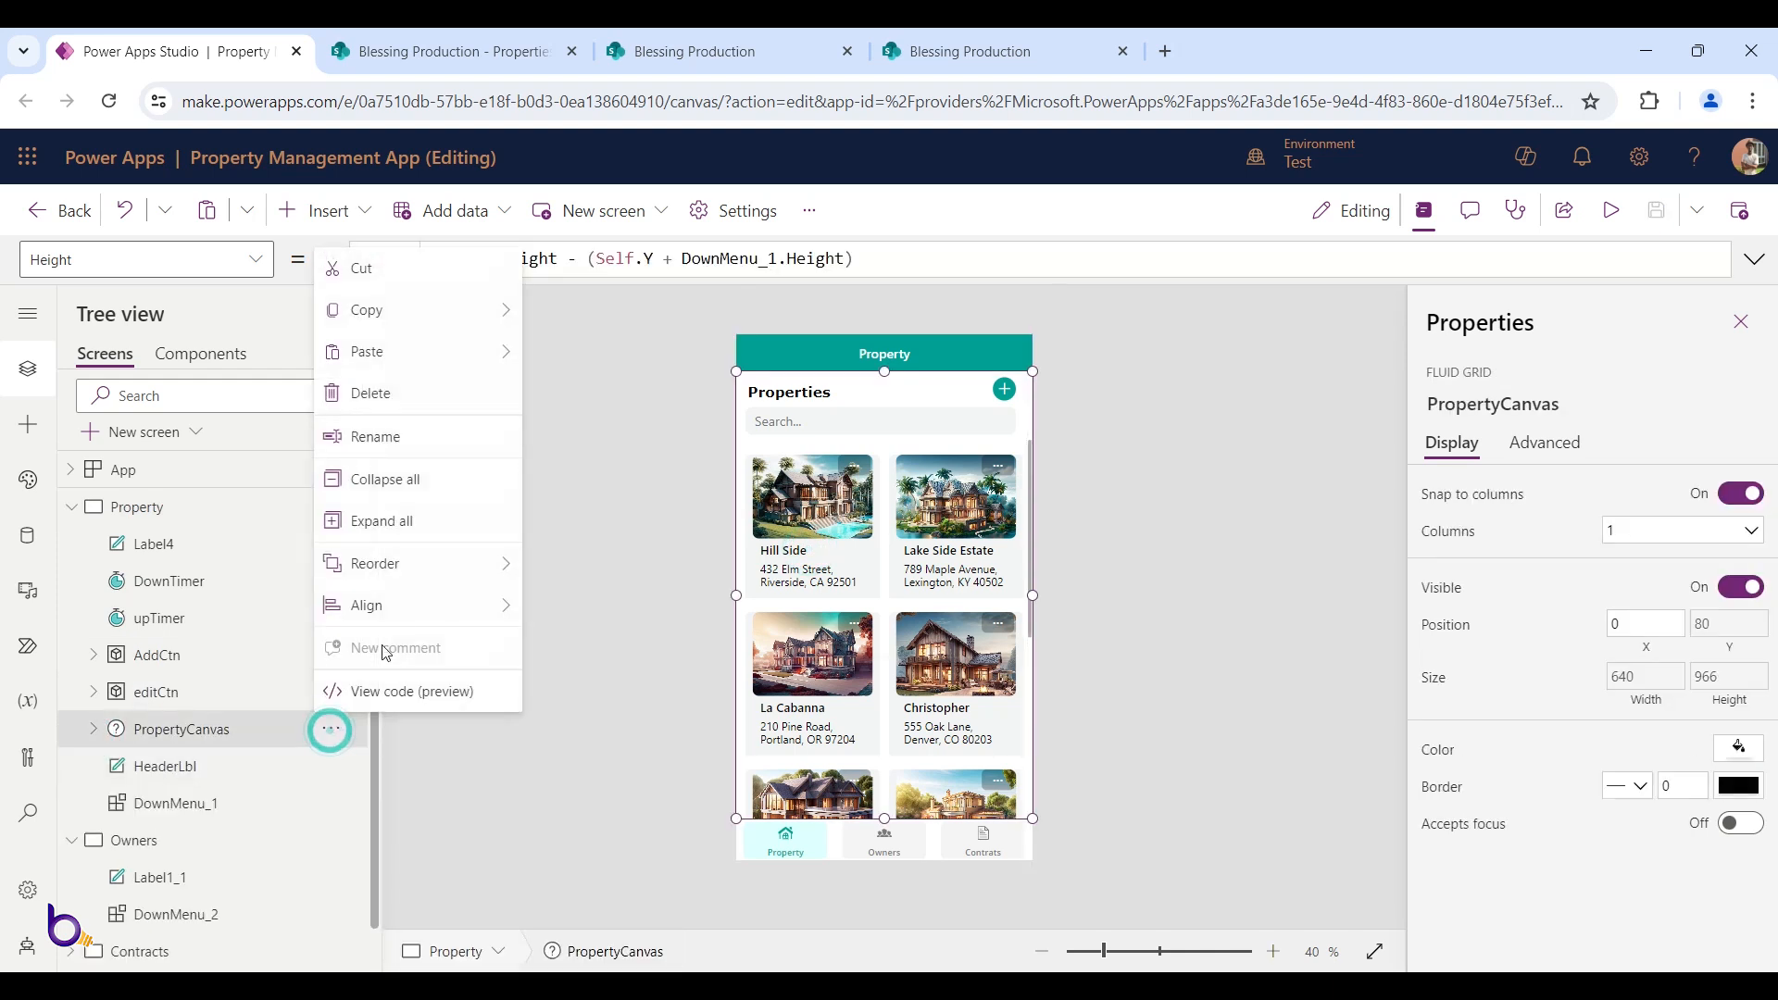
pyautogui.click(389, 311)
pyautogui.click(570, 310)
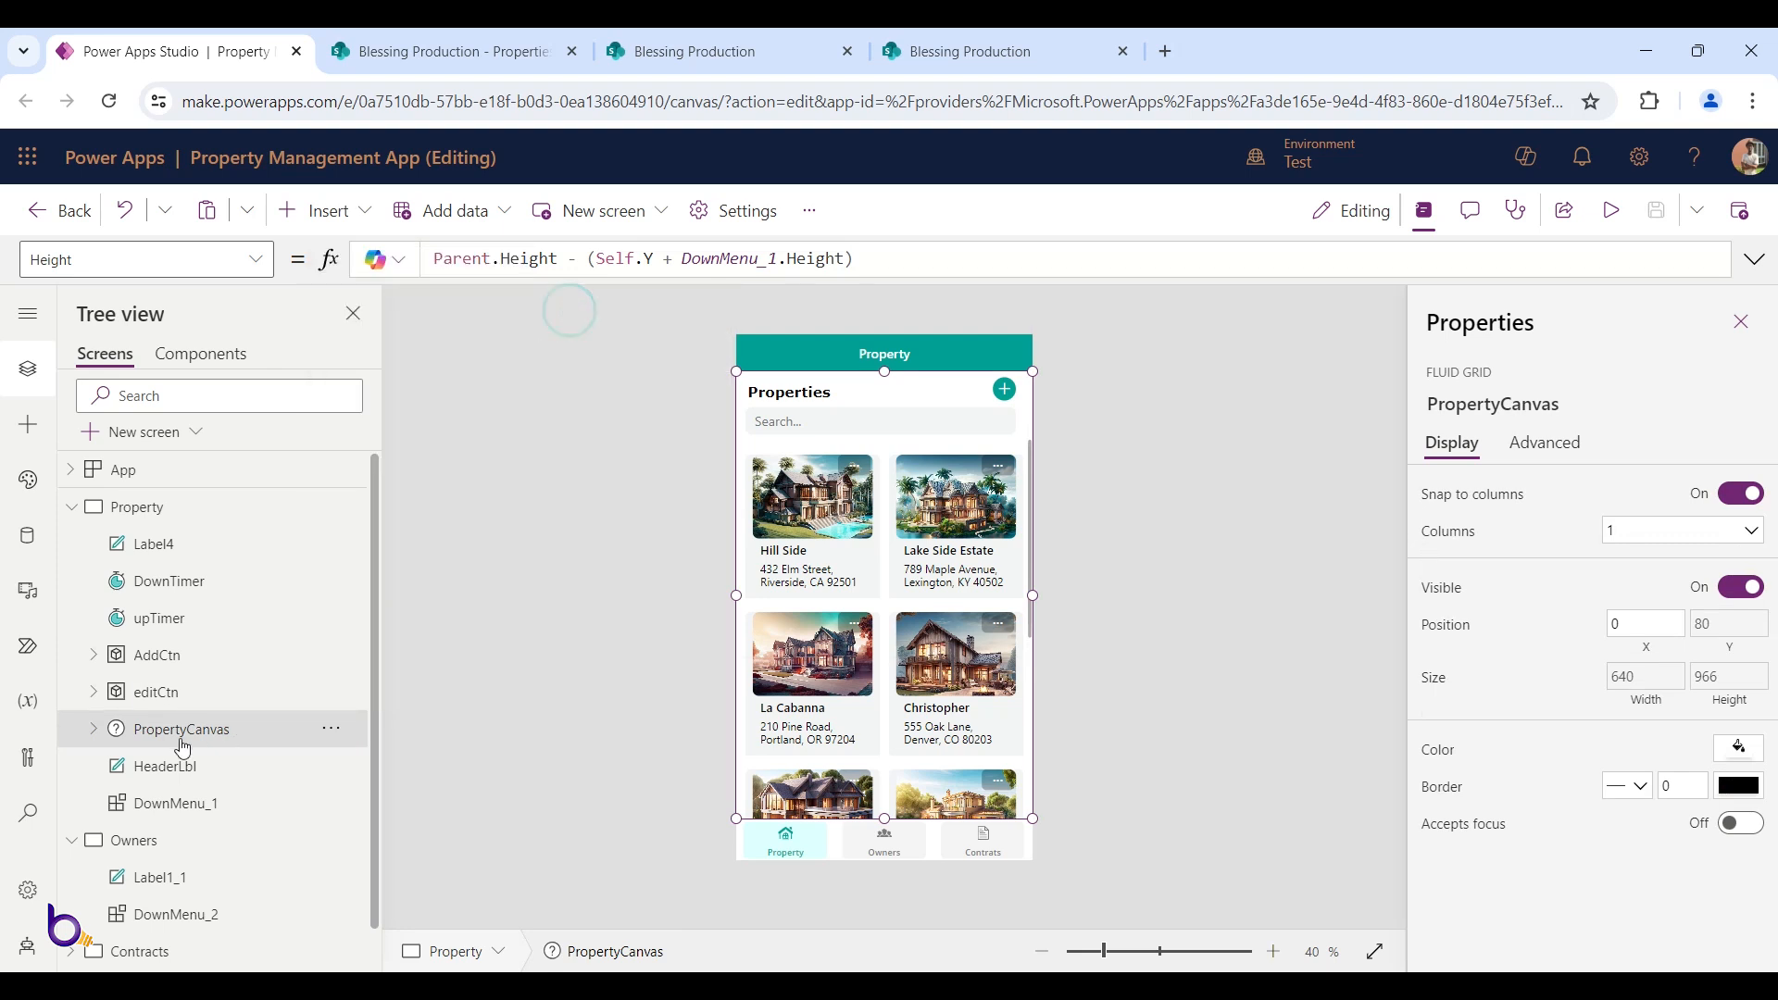
pyautogui.click(139, 843)
pyautogui.click(832, 535)
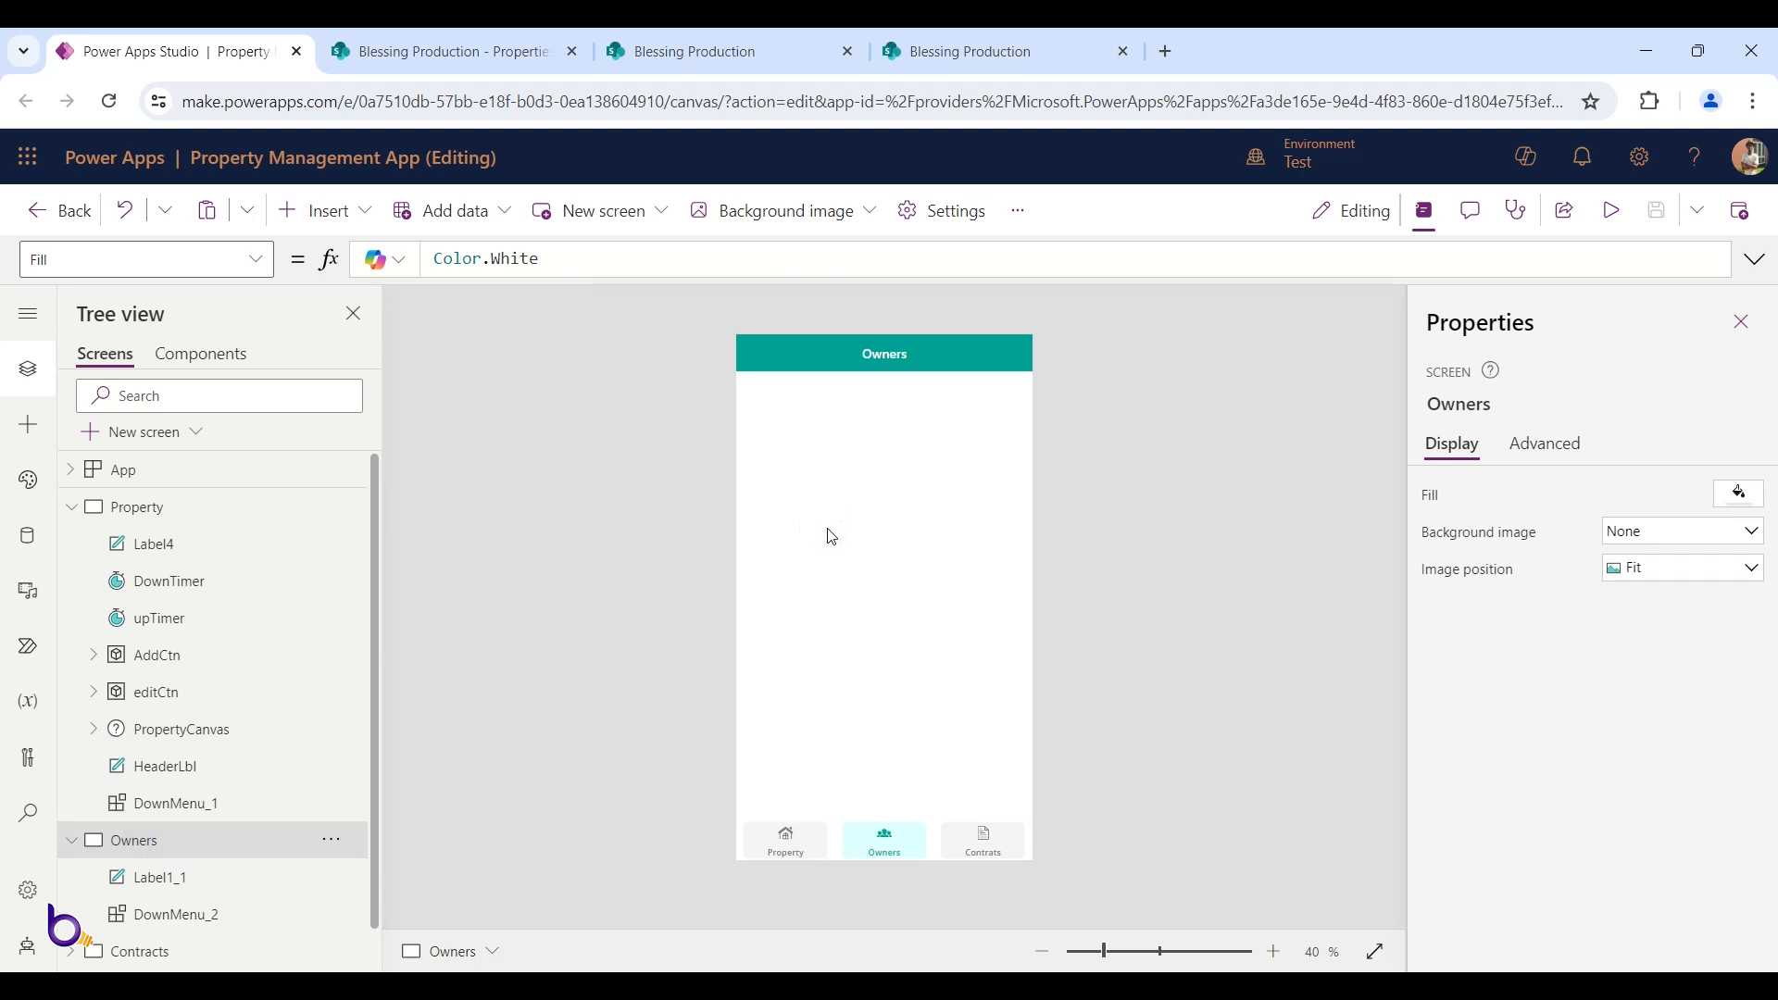
pyautogui.hotkey('ctrl', 'v')
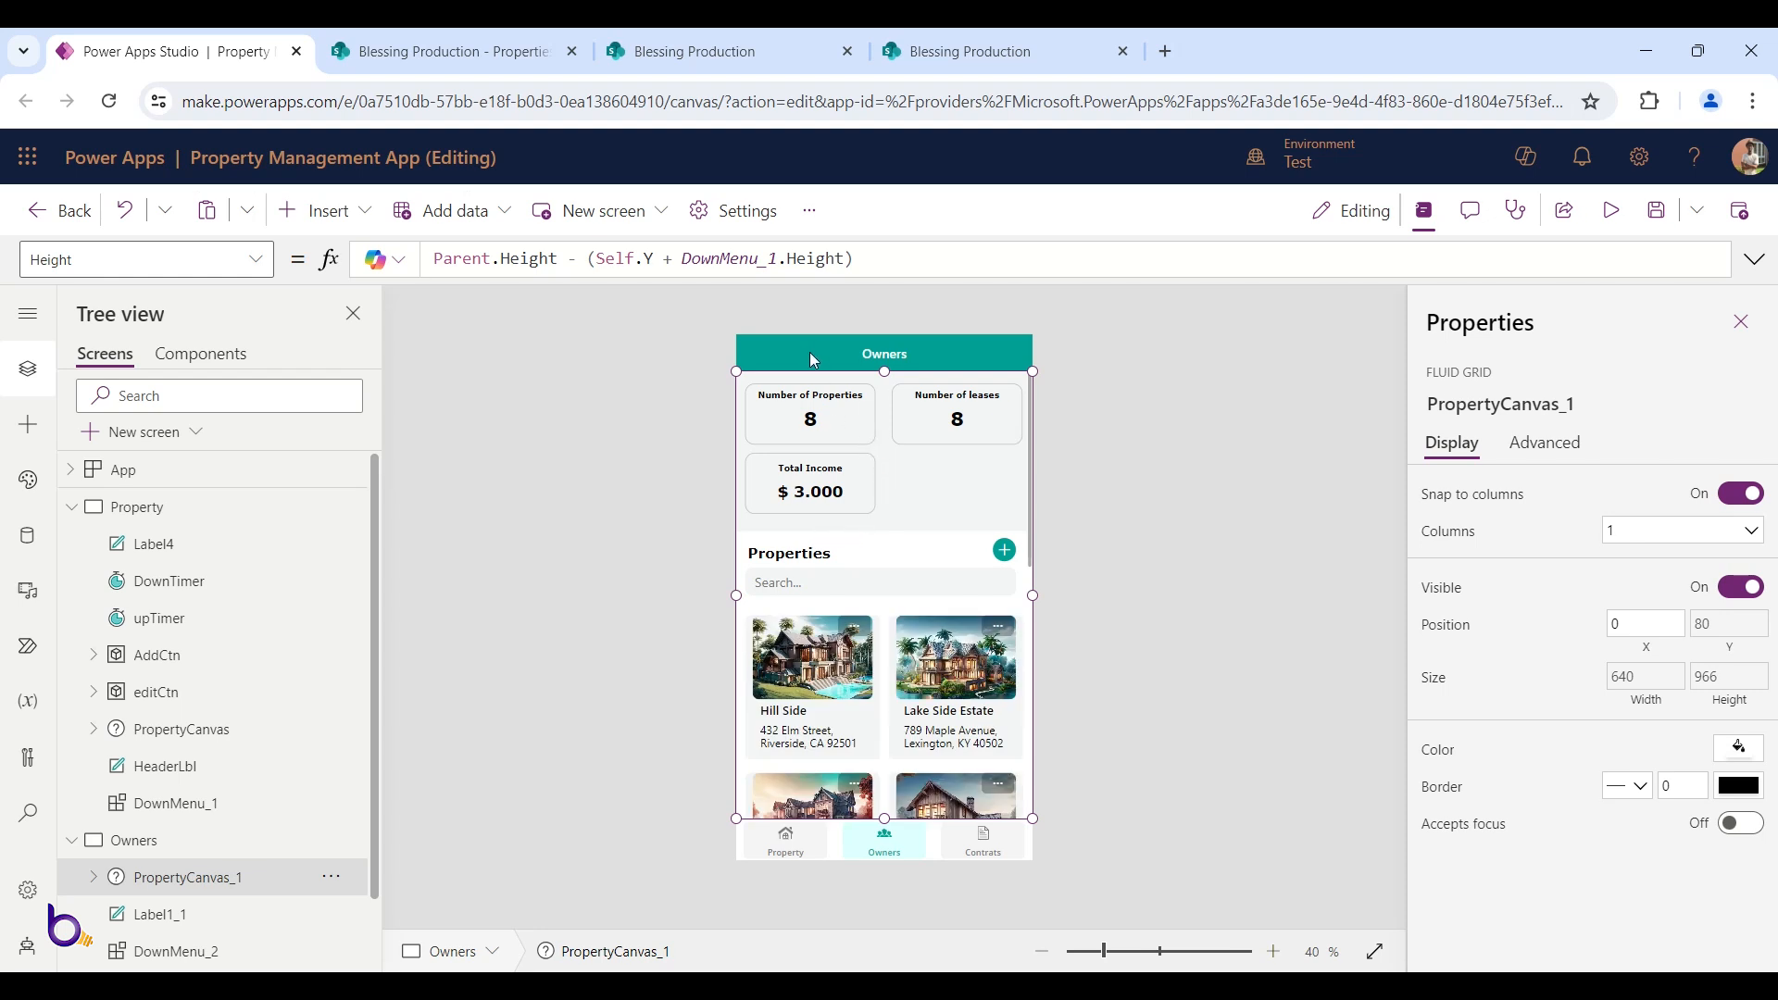
pyautogui.scroll(-1, 223, 524)
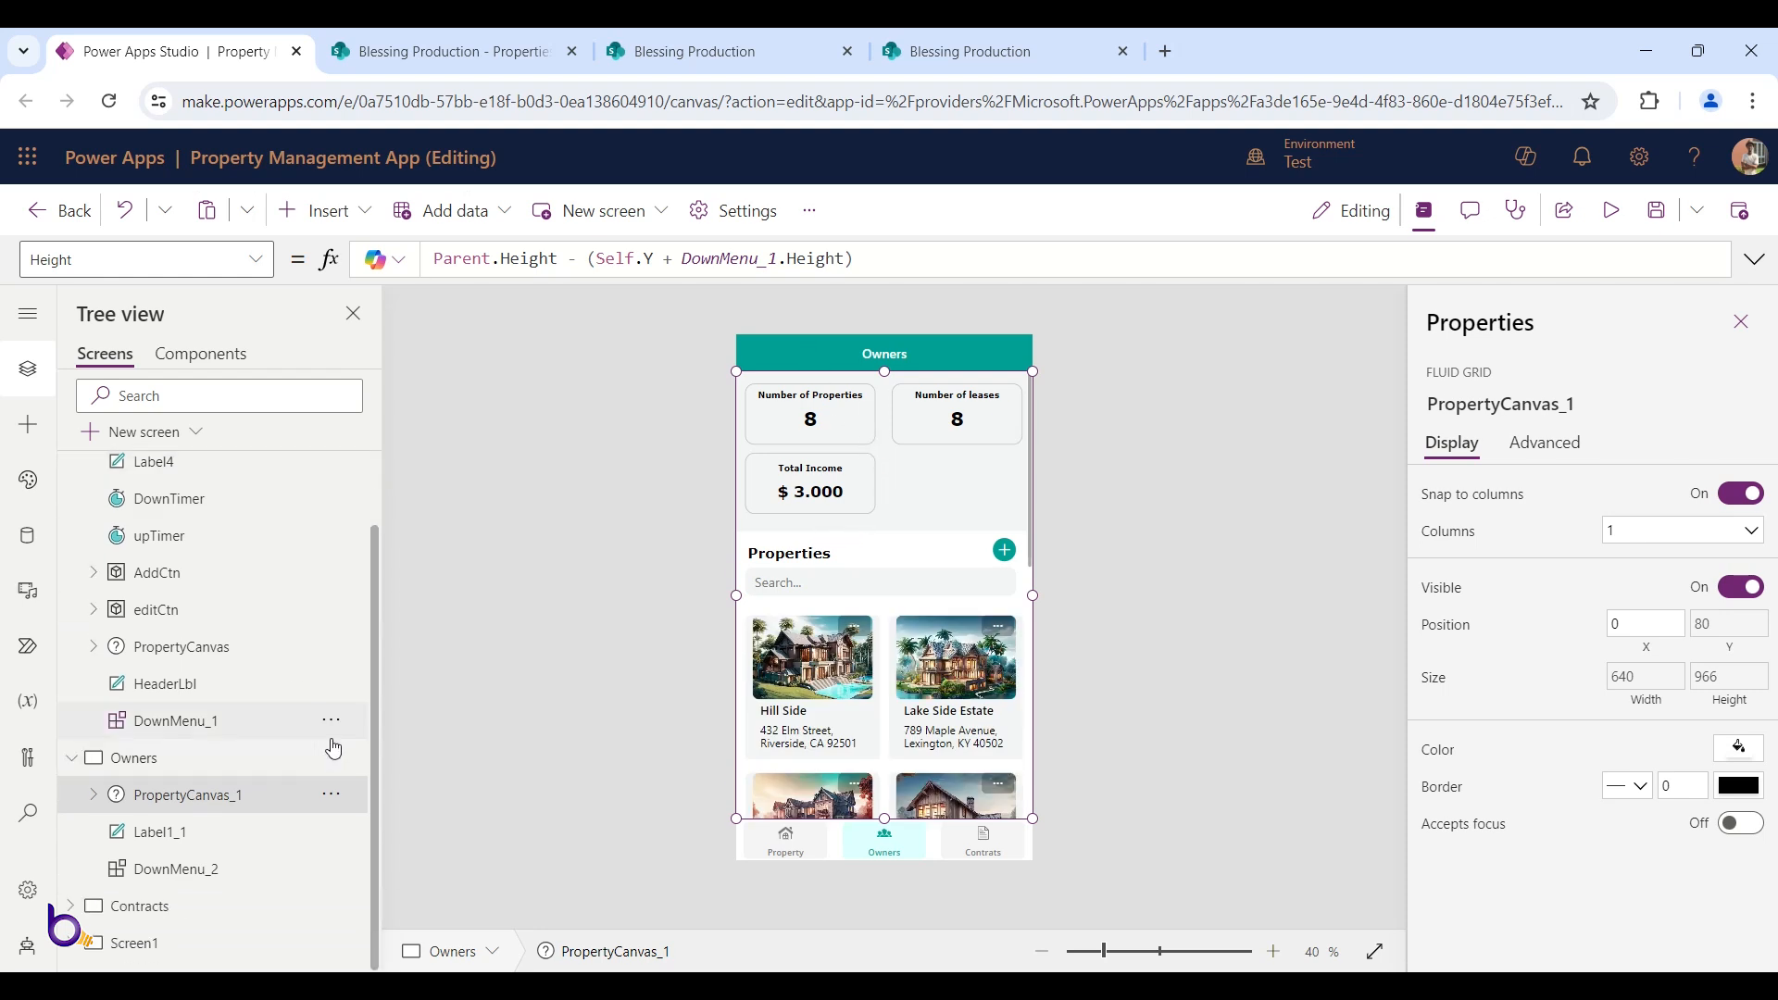
pyautogui.click(1725, 632)
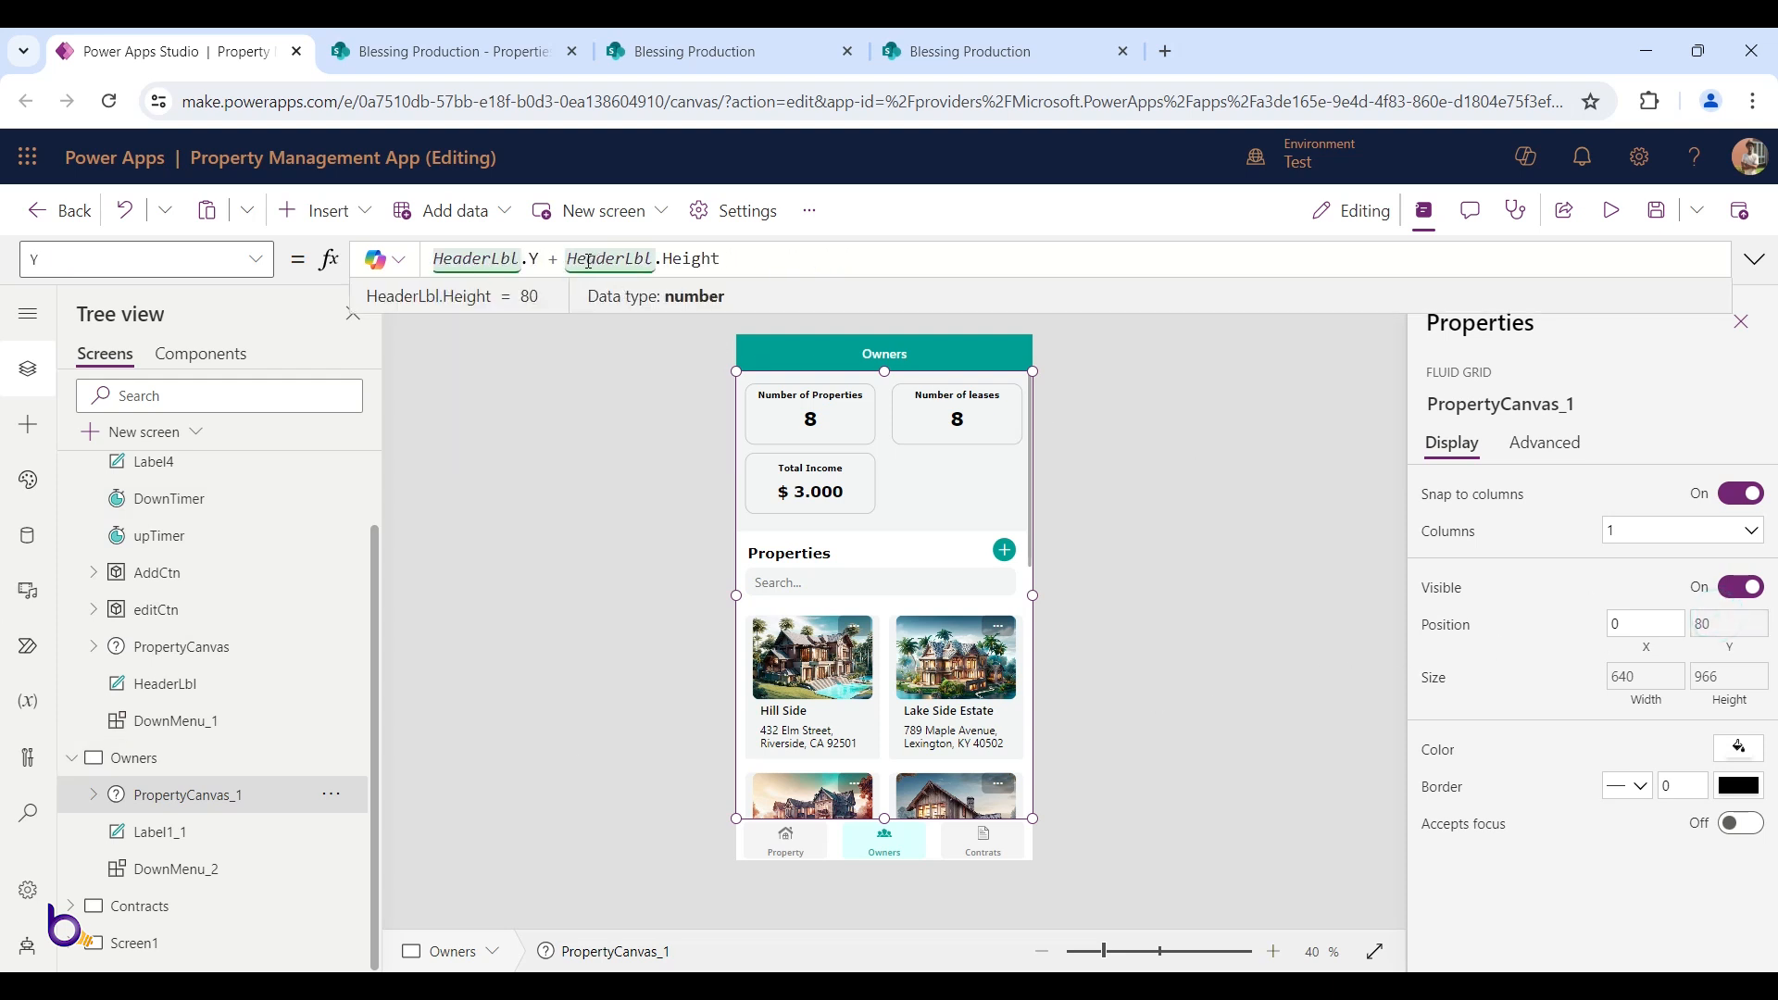
pyautogui.click(833, 353)
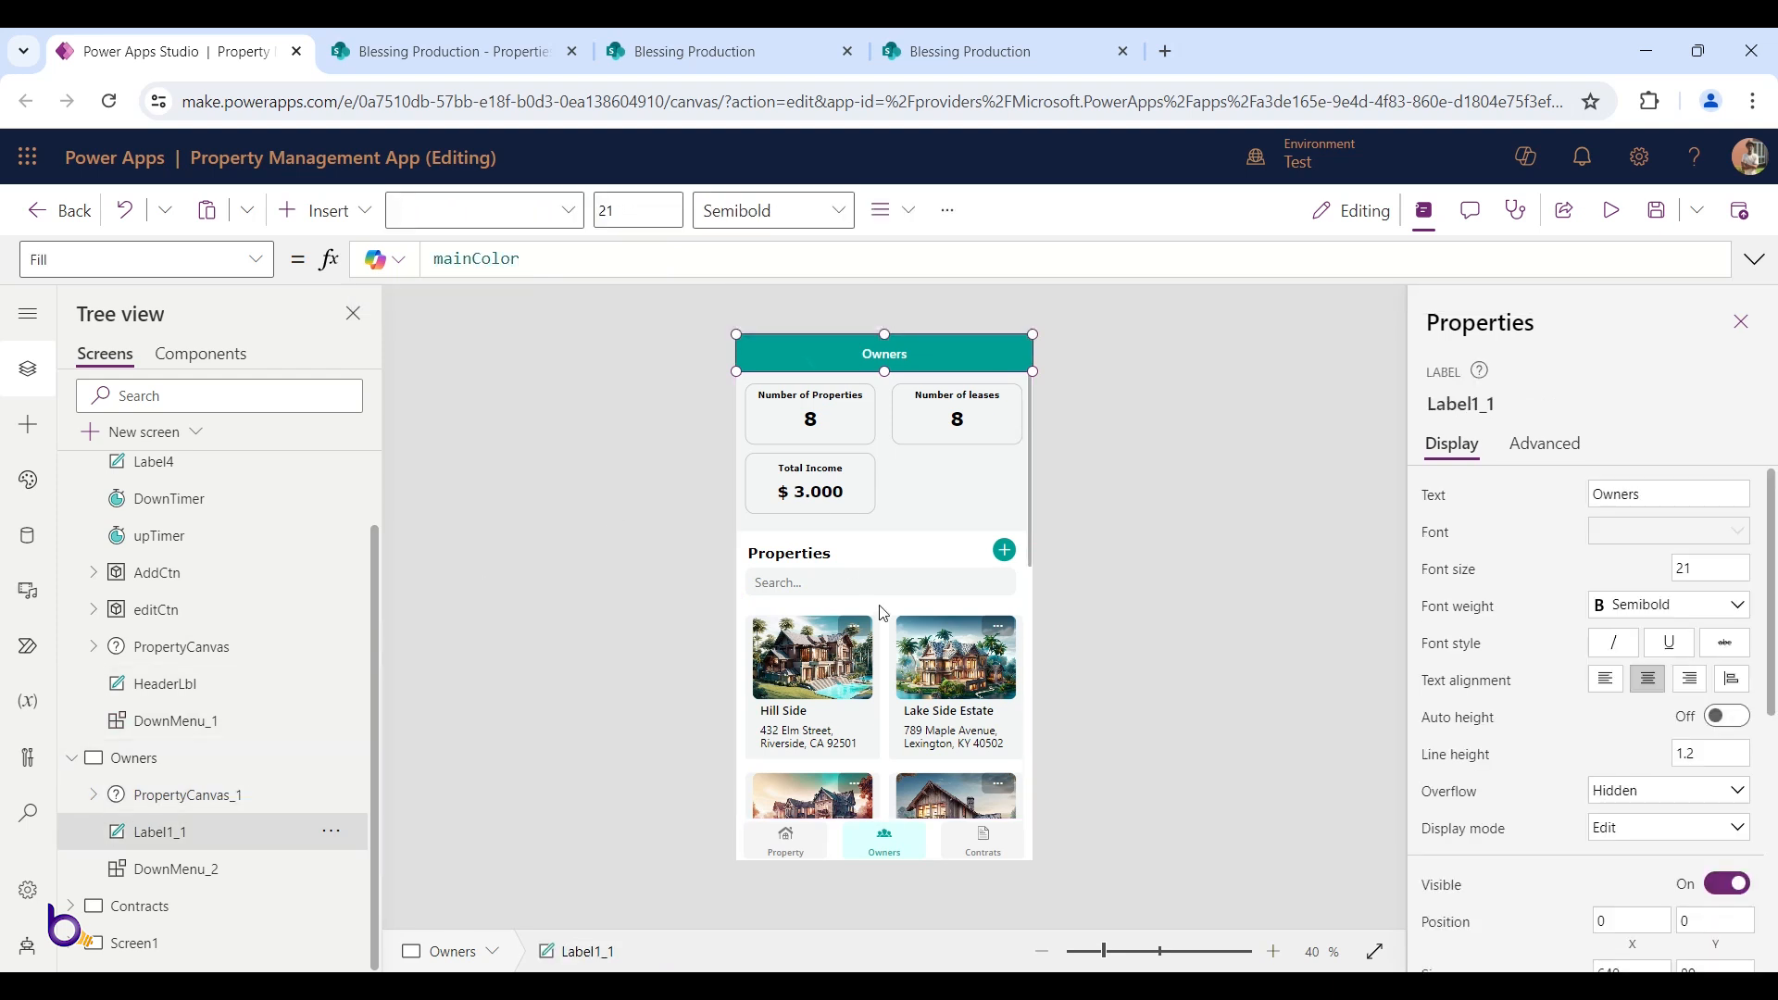
pyautogui.click(187, 795)
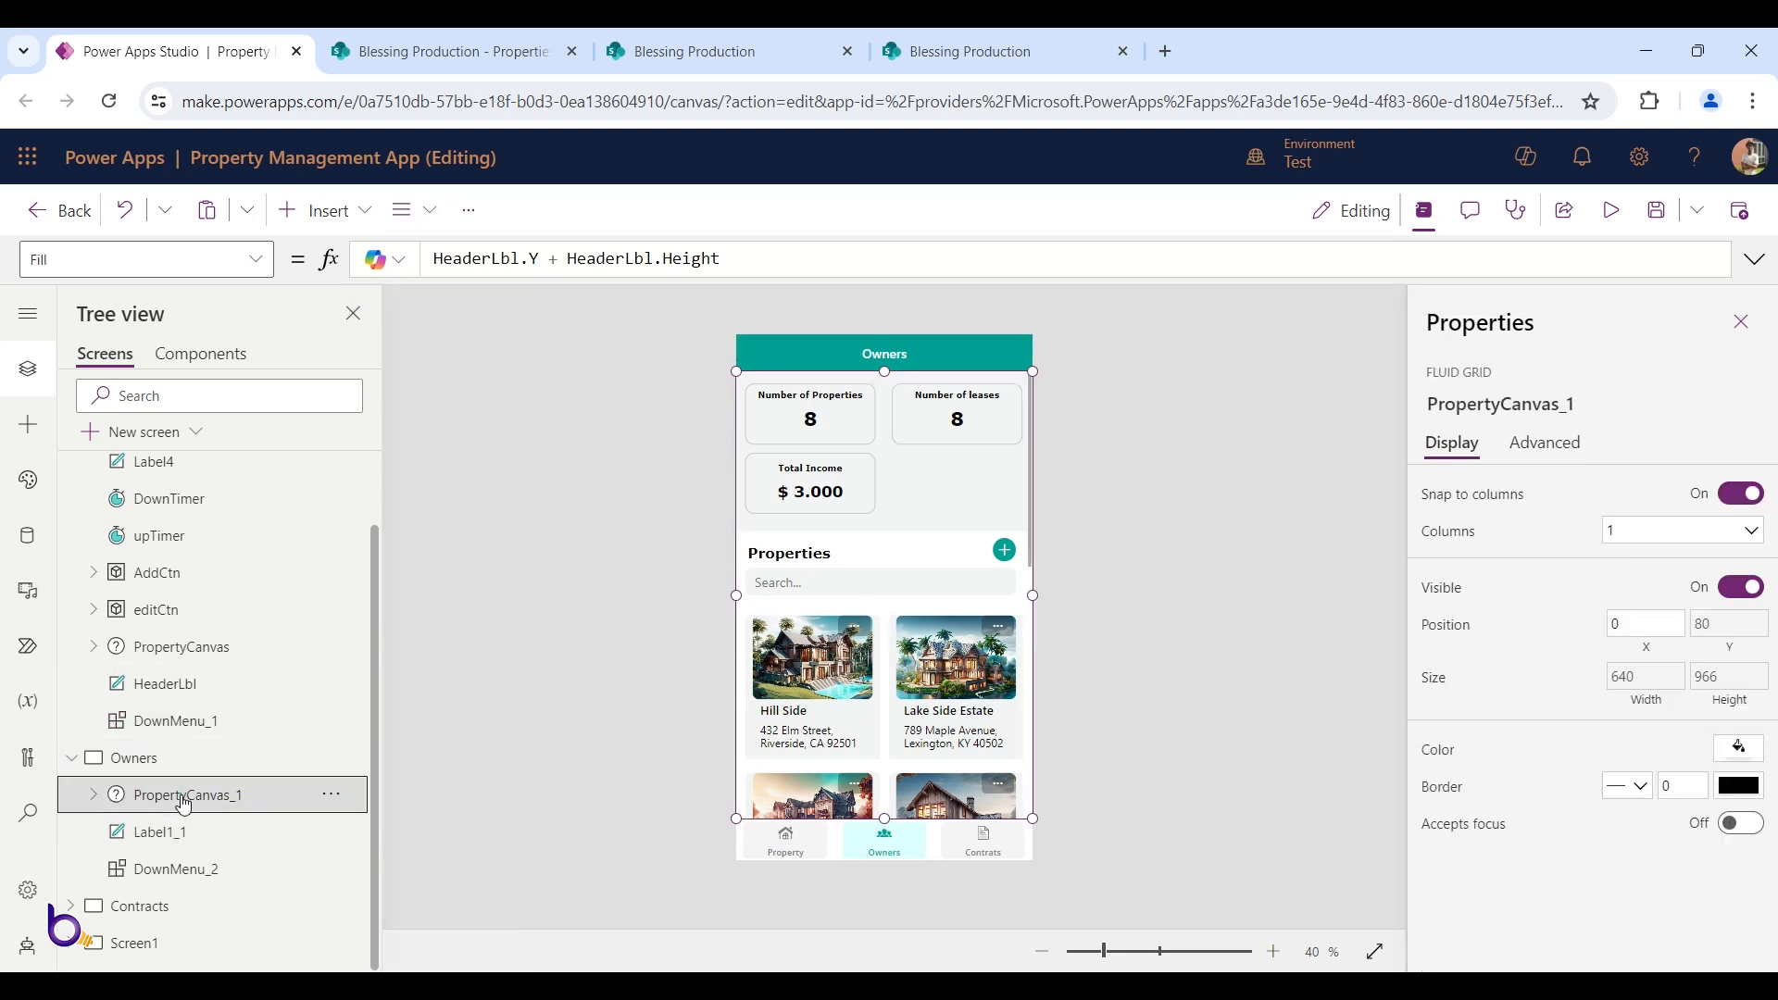
pyautogui.click(480, 263)
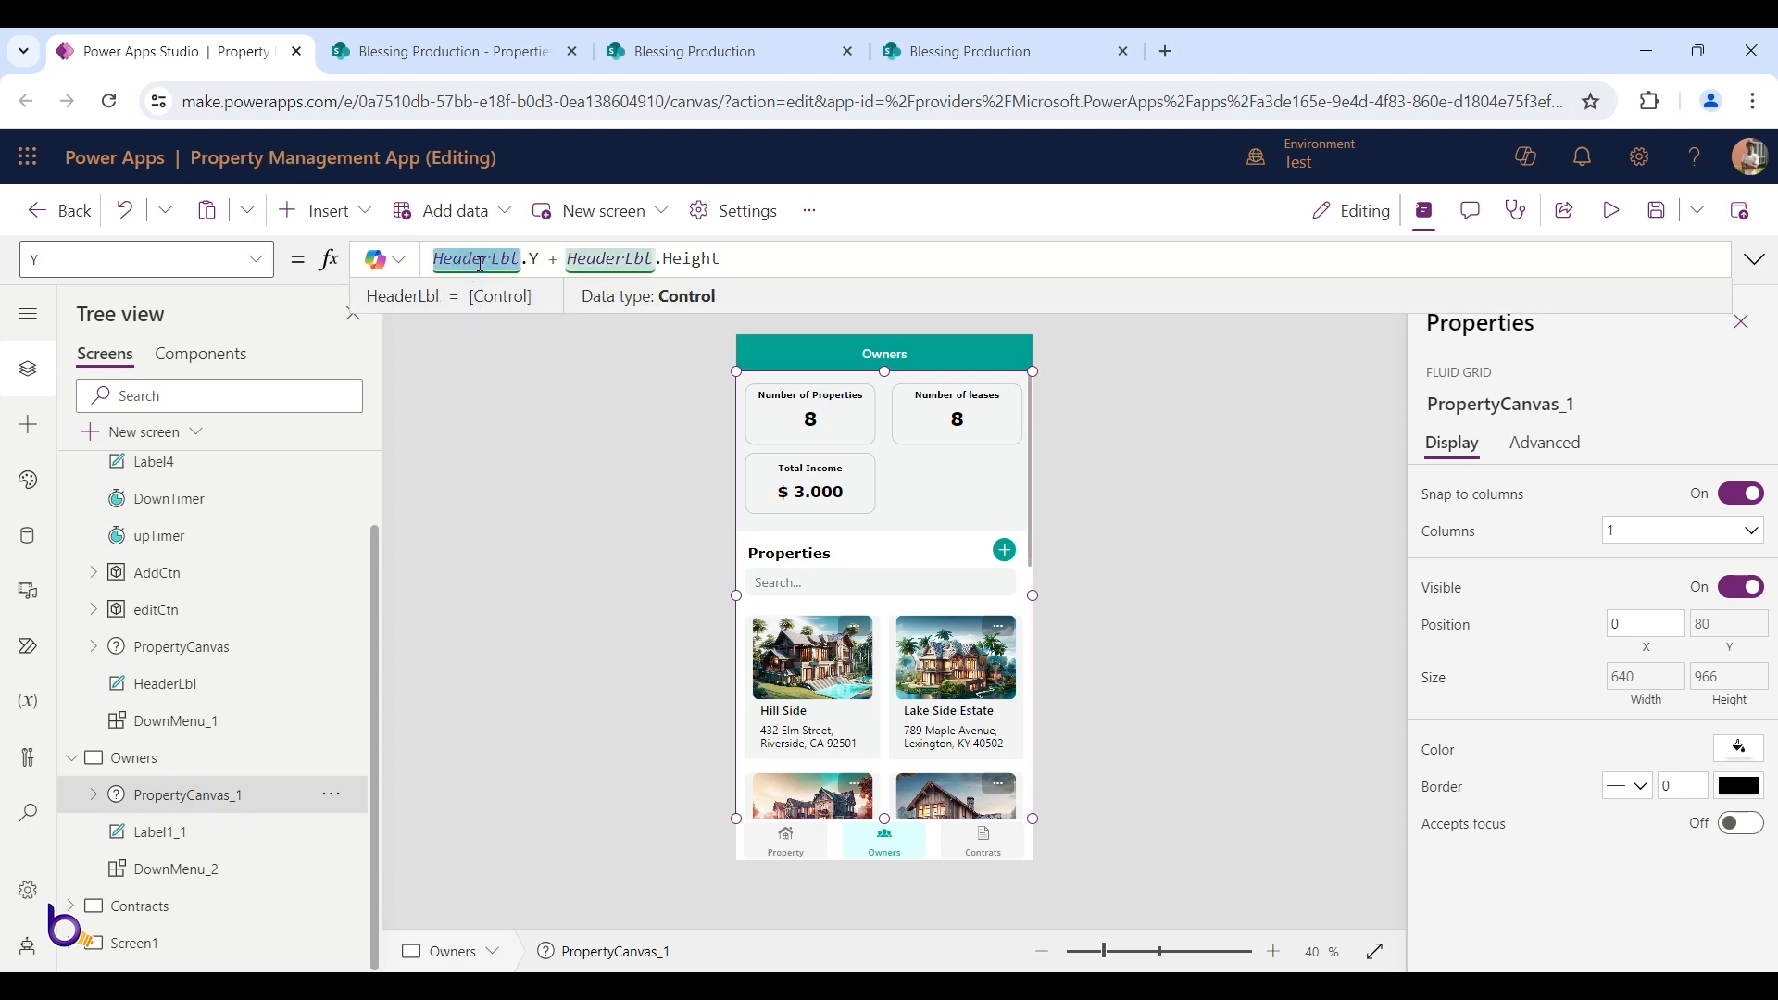
# Rename Label1_1 to HeaderLblOwner in the Tree view
pyautogui.doubleClick(194, 833)
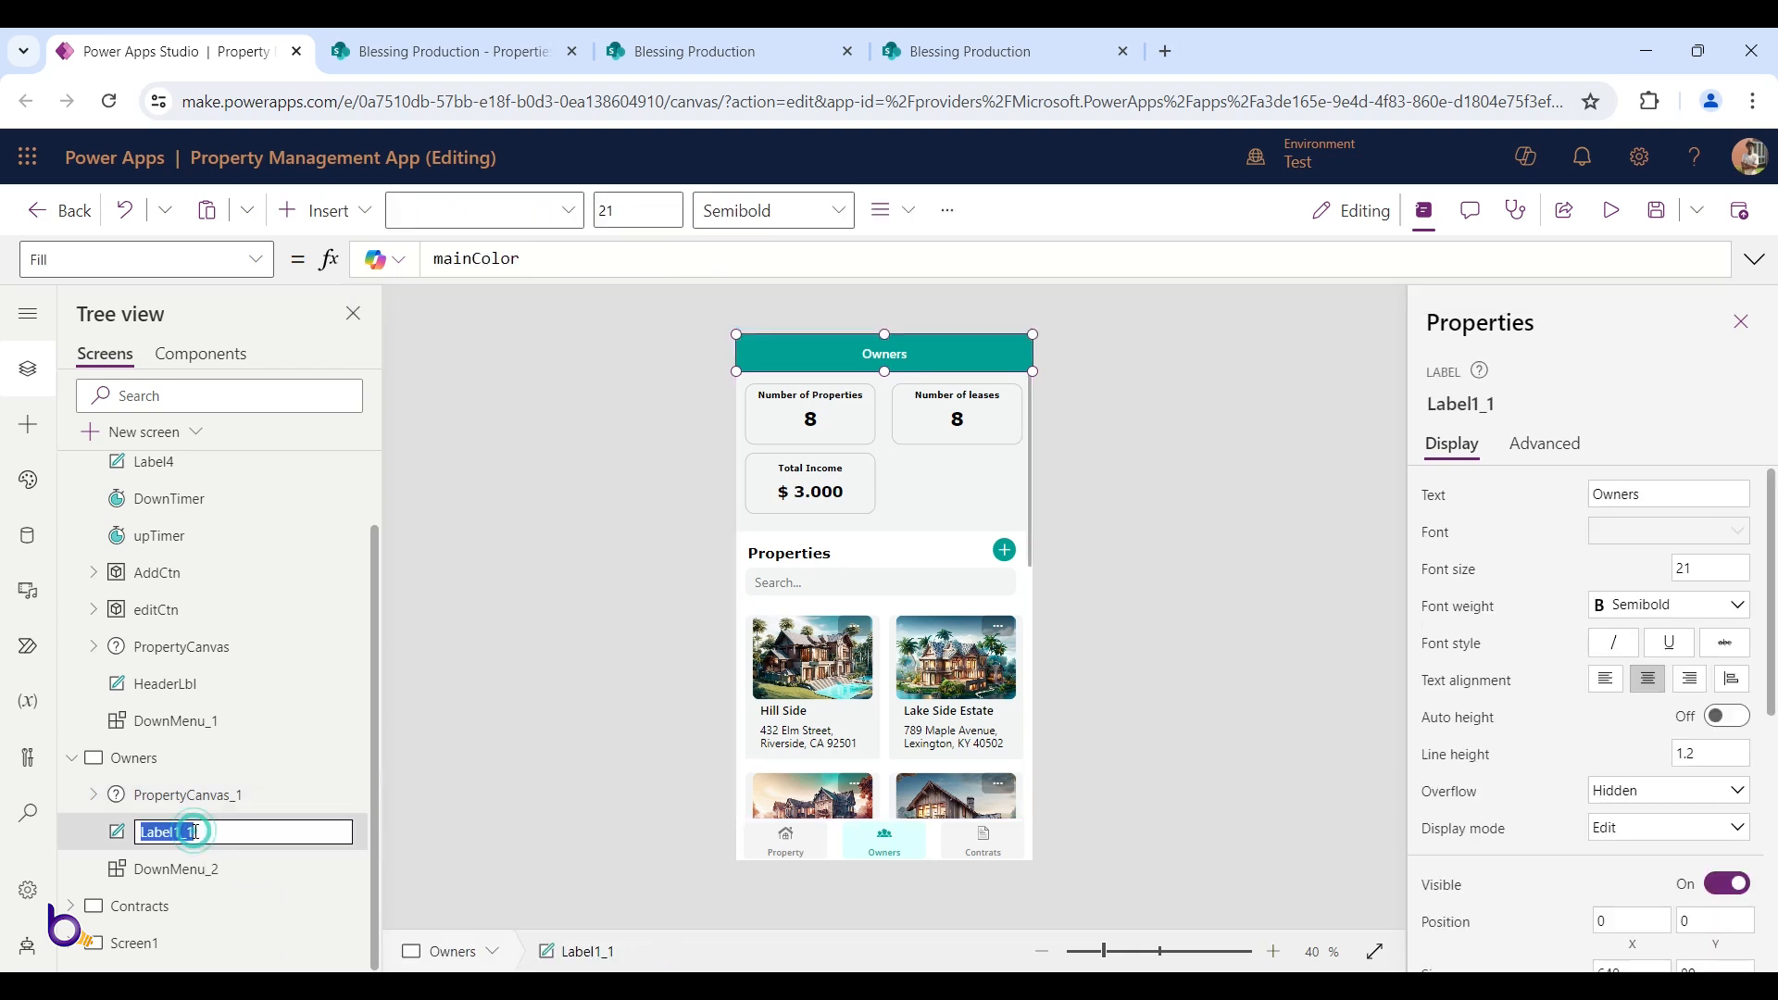
pyautogui.write('HeaderLblO')
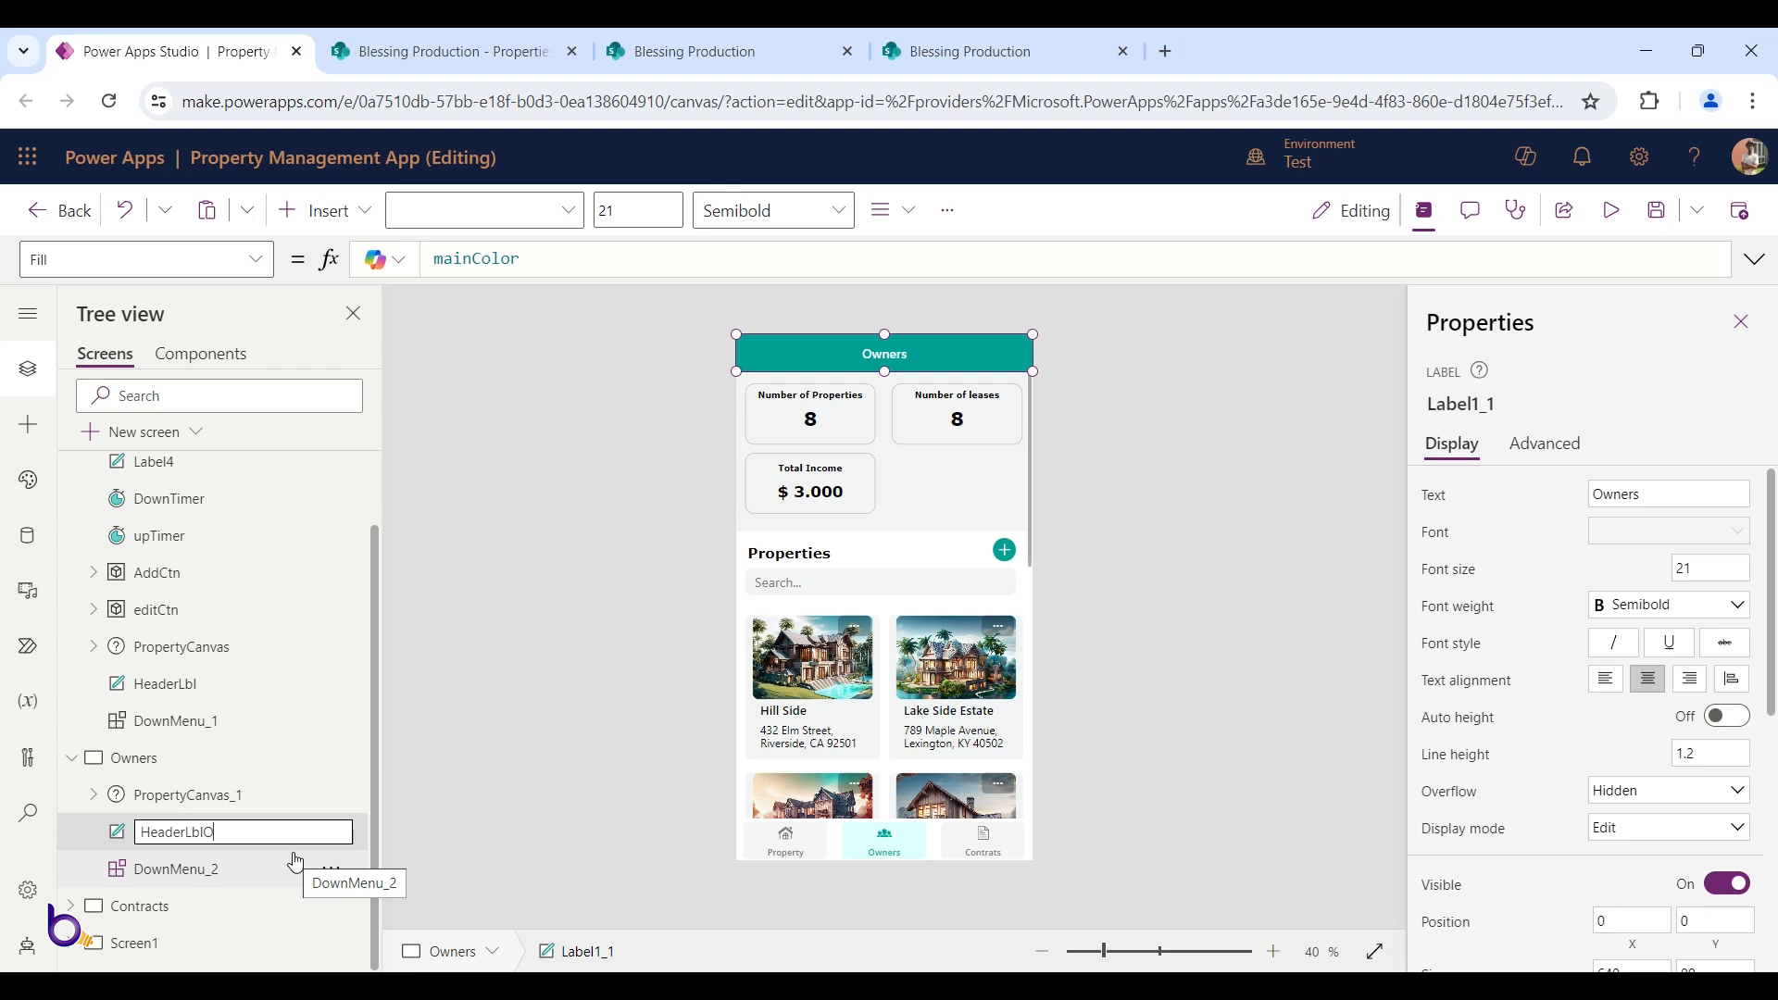
pyautogui.write('wner')
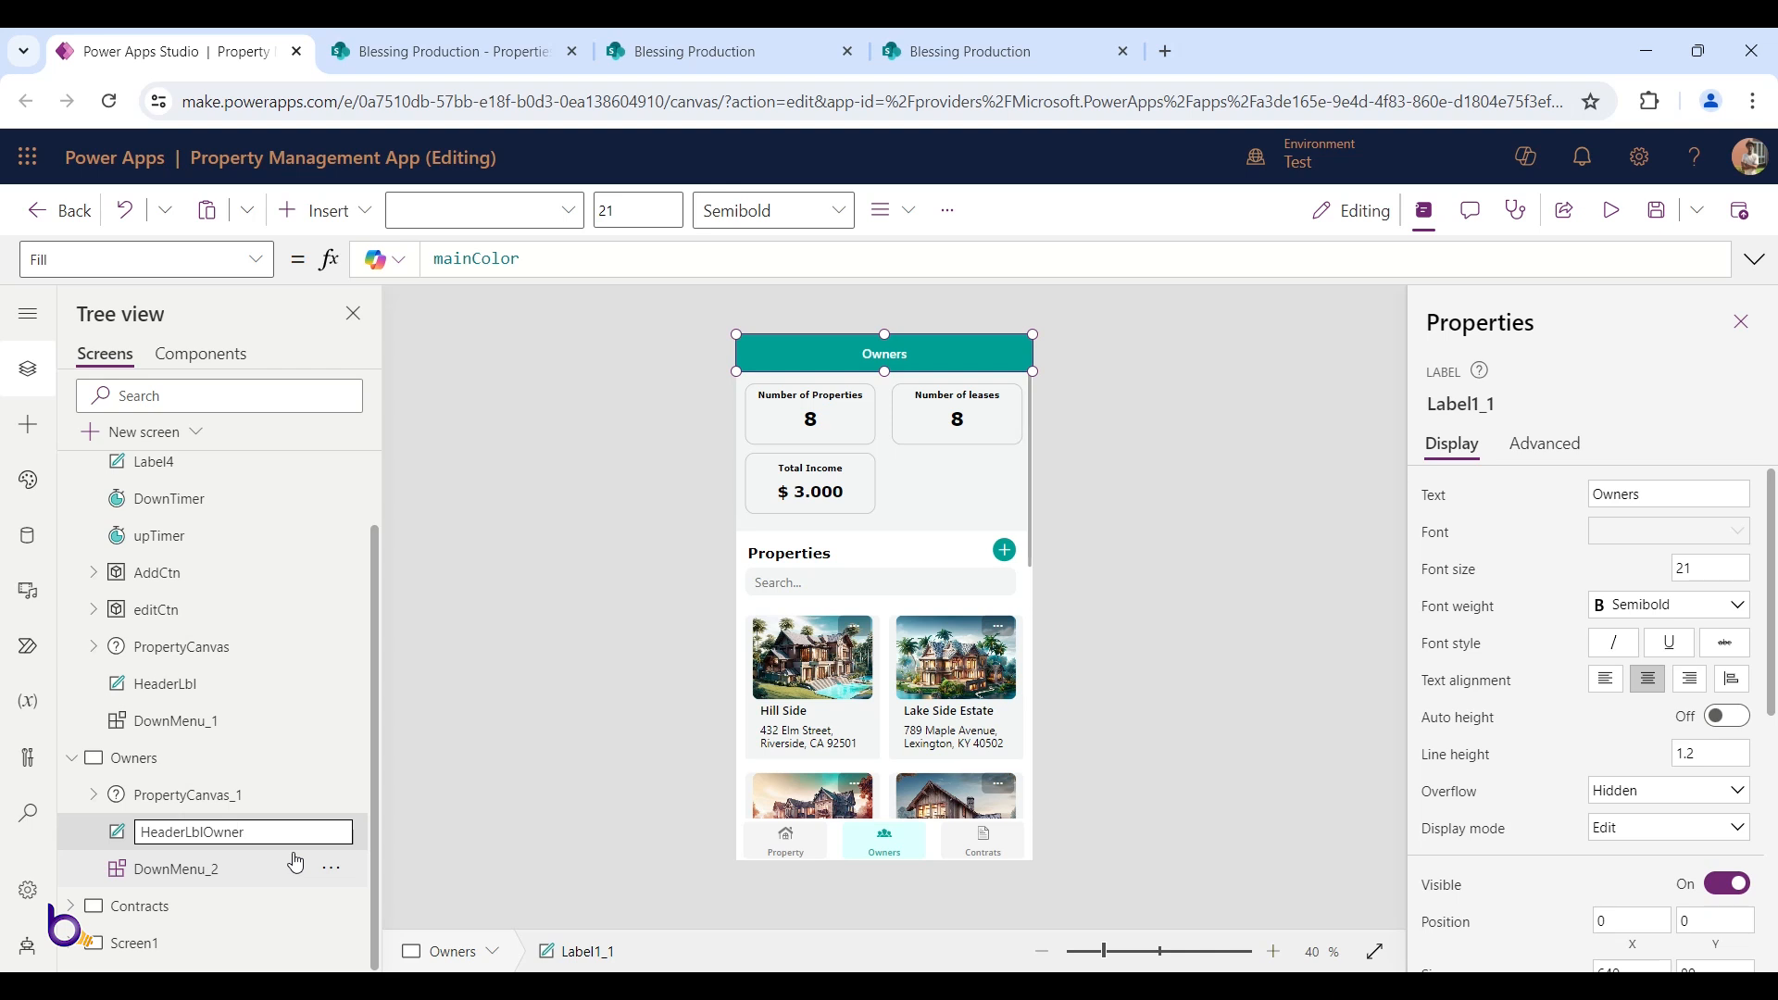
pyautogui.hotkey('ctrl', 'a')
pyautogui.click(212, 798)
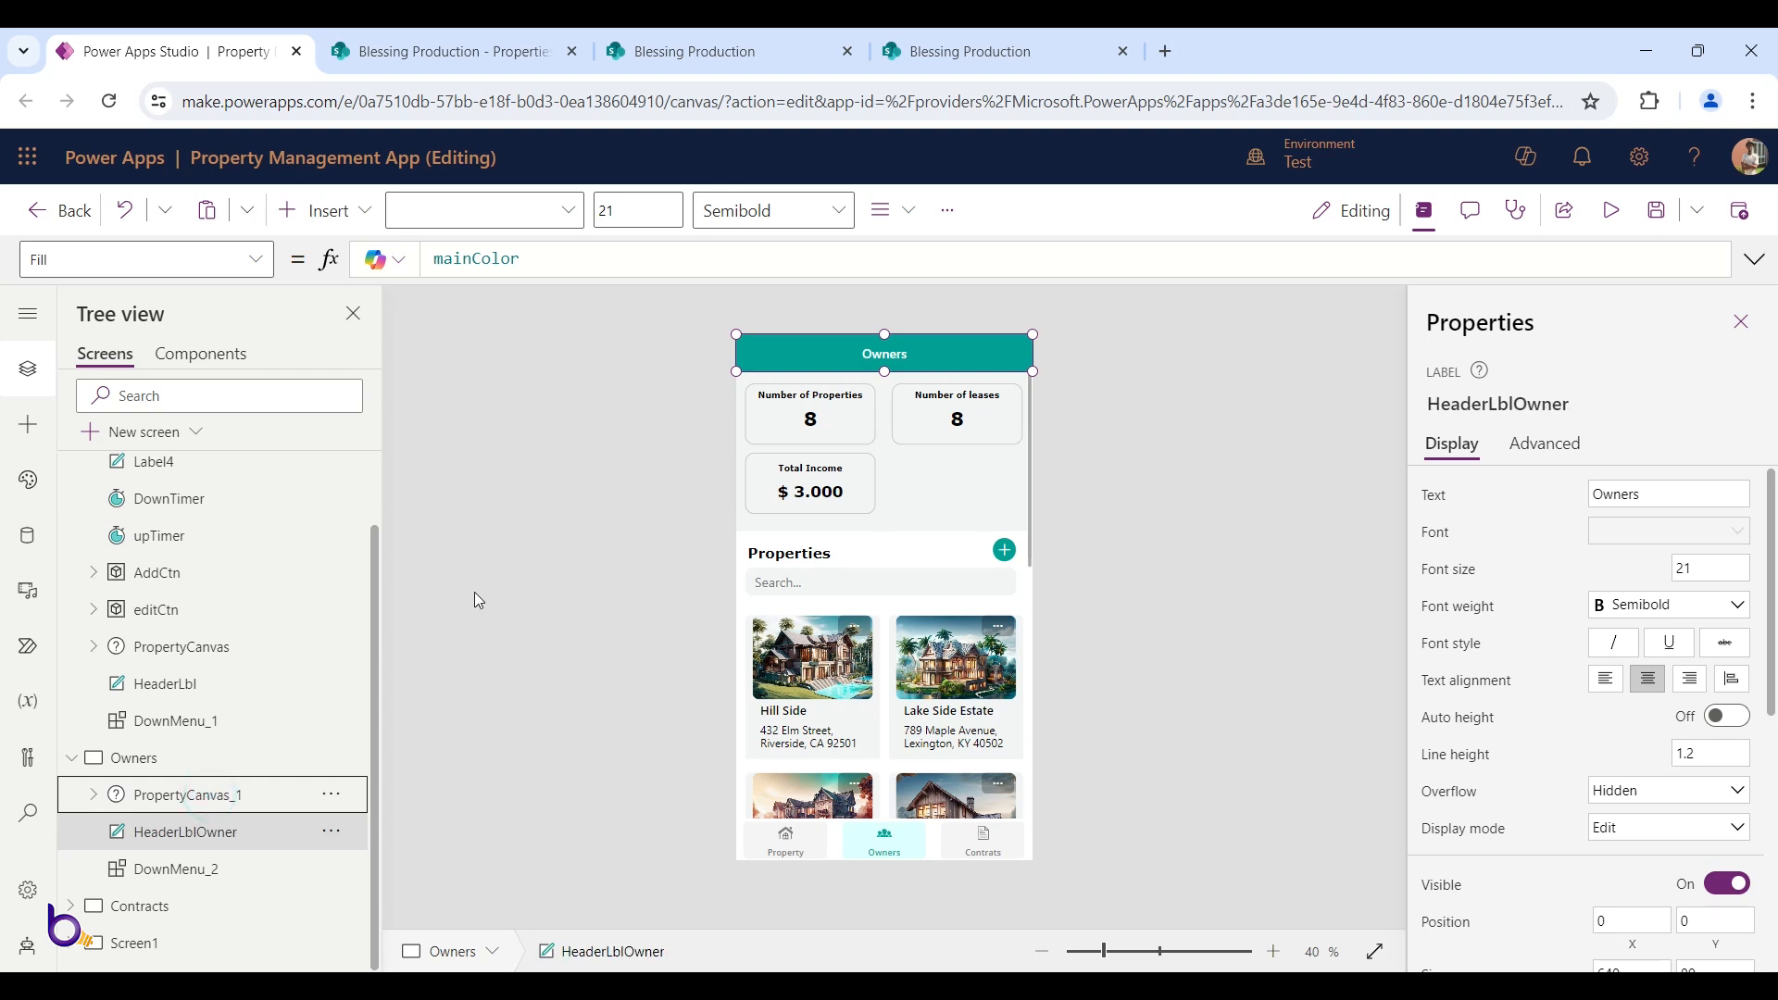
pyautogui.click(221, 795)
# Replace both HeaderLbl references in PropertyCanvas_1's Y formula with HeaderLblOwner
pyautogui.click(452, 261)
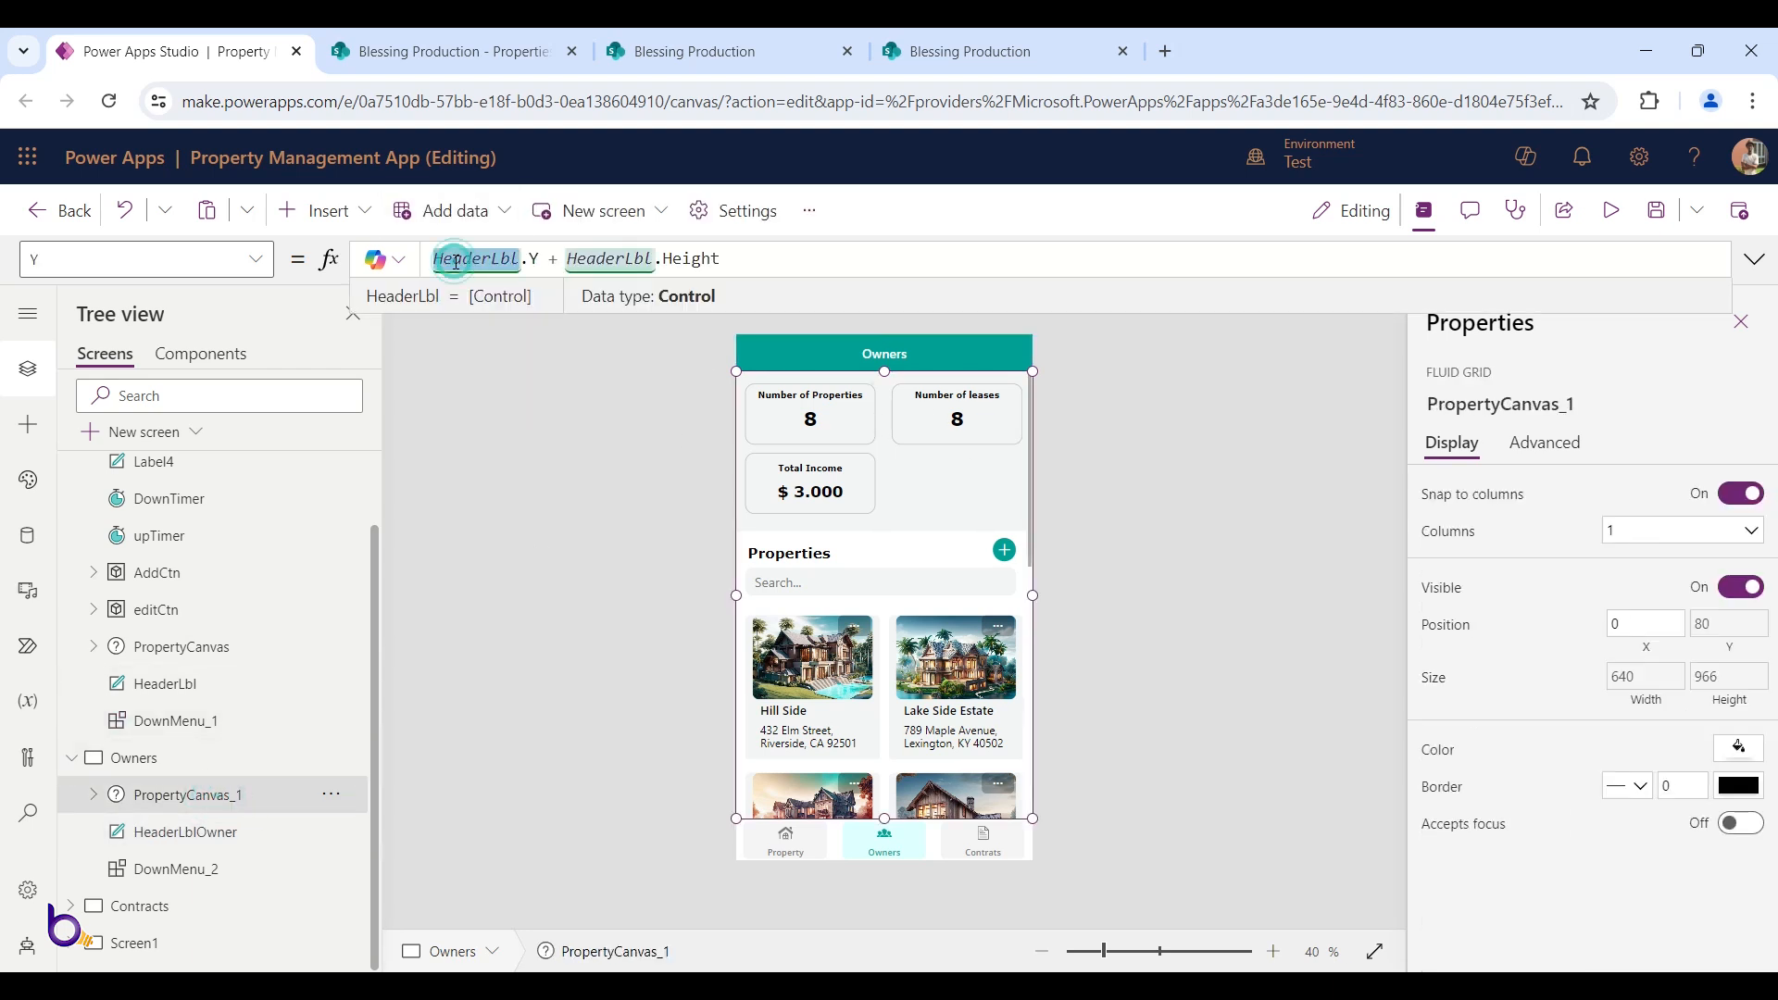
pyautogui.hotkey('ctrl', 'v')
pyautogui.doubleClick(647, 259)
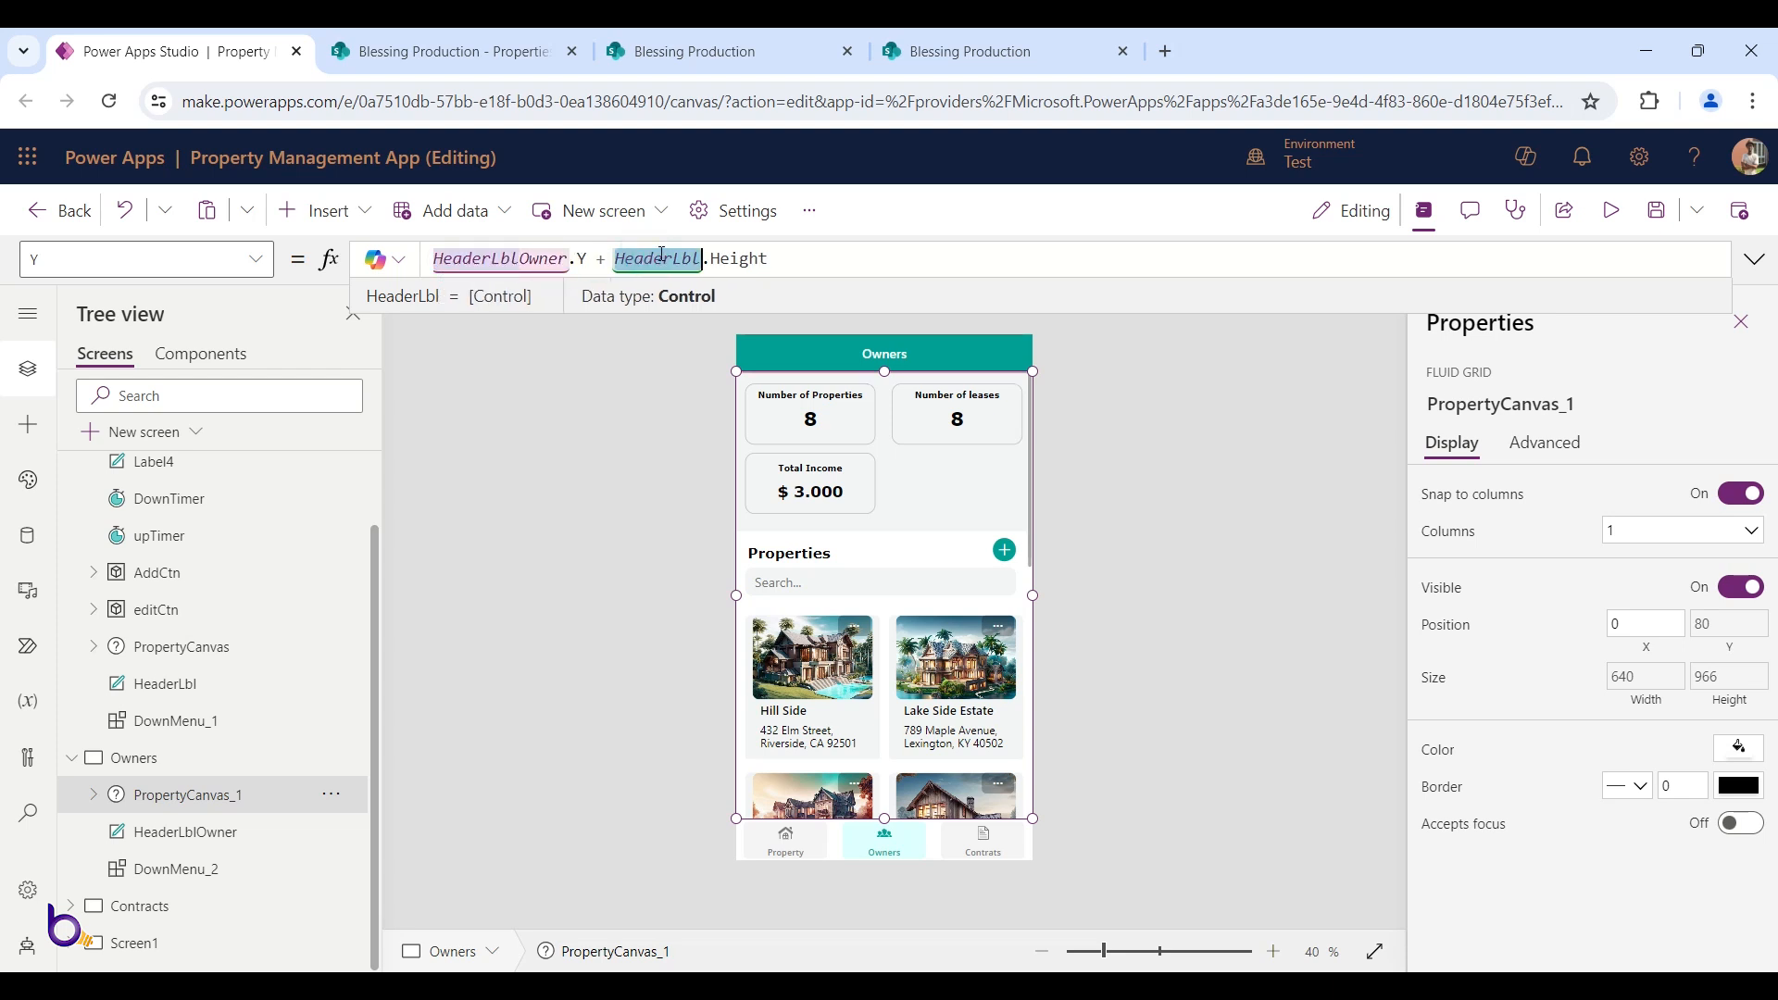
pyautogui.scroll(2, 268, 471)
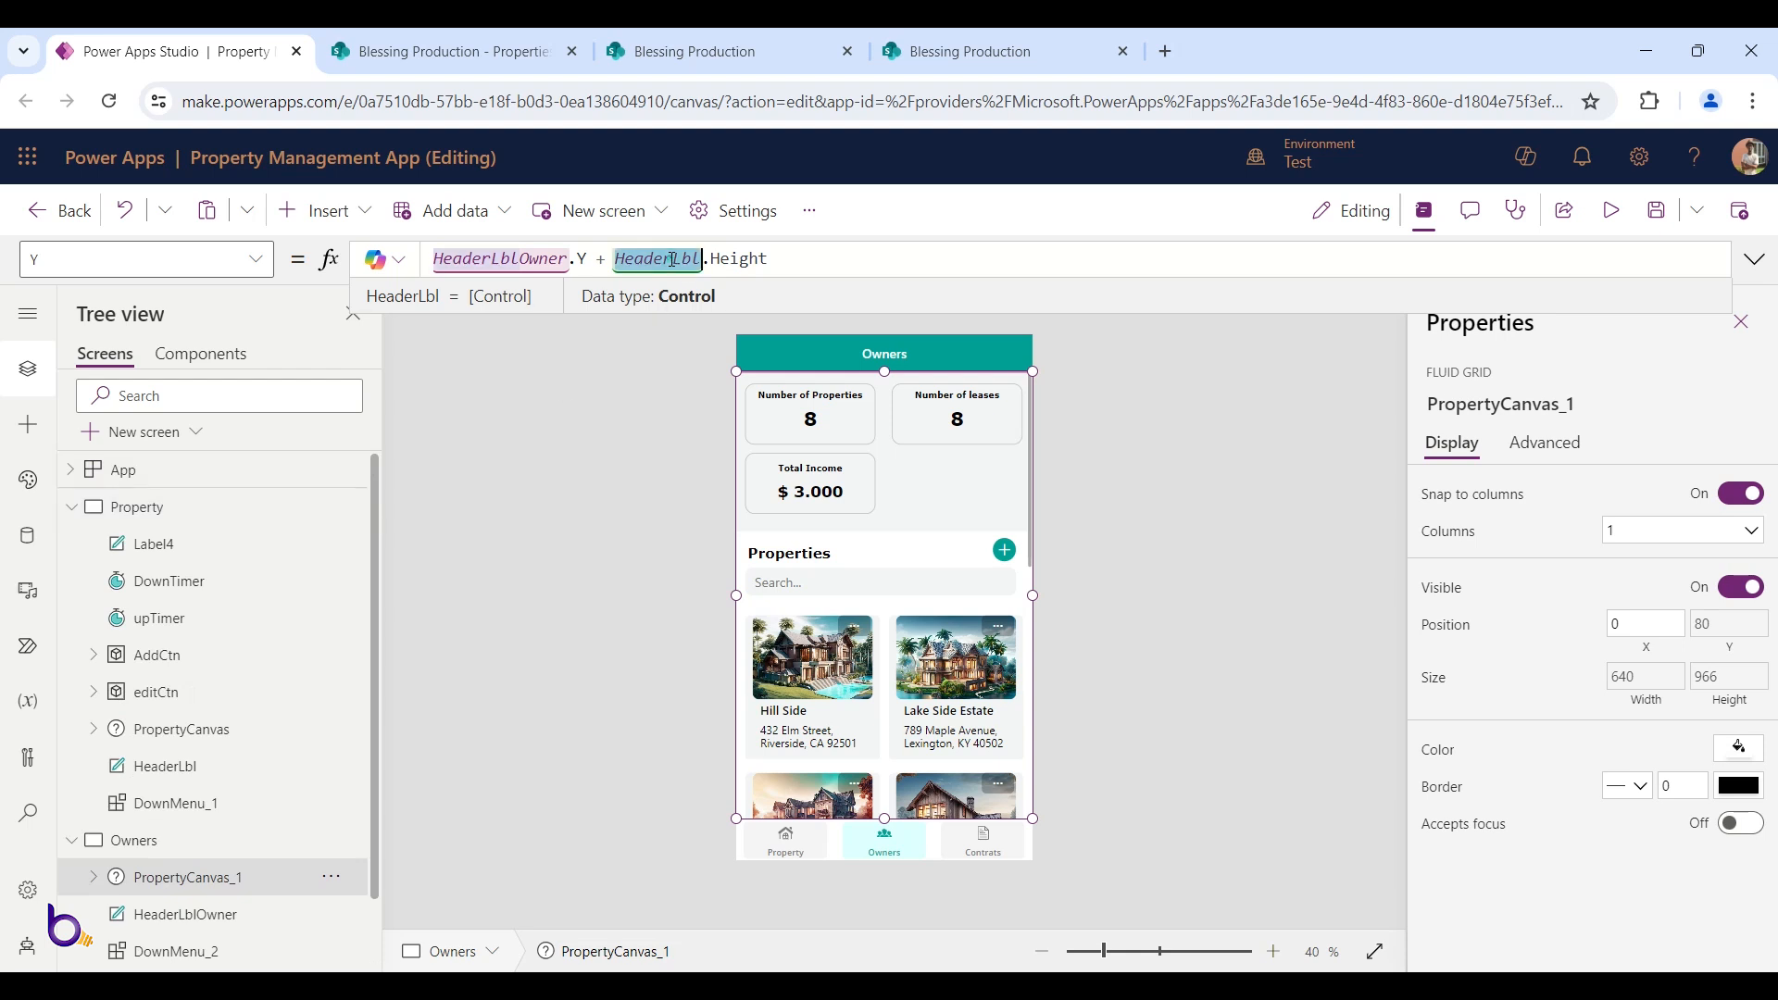
pyautogui.hotkey('ctrl', 'v')
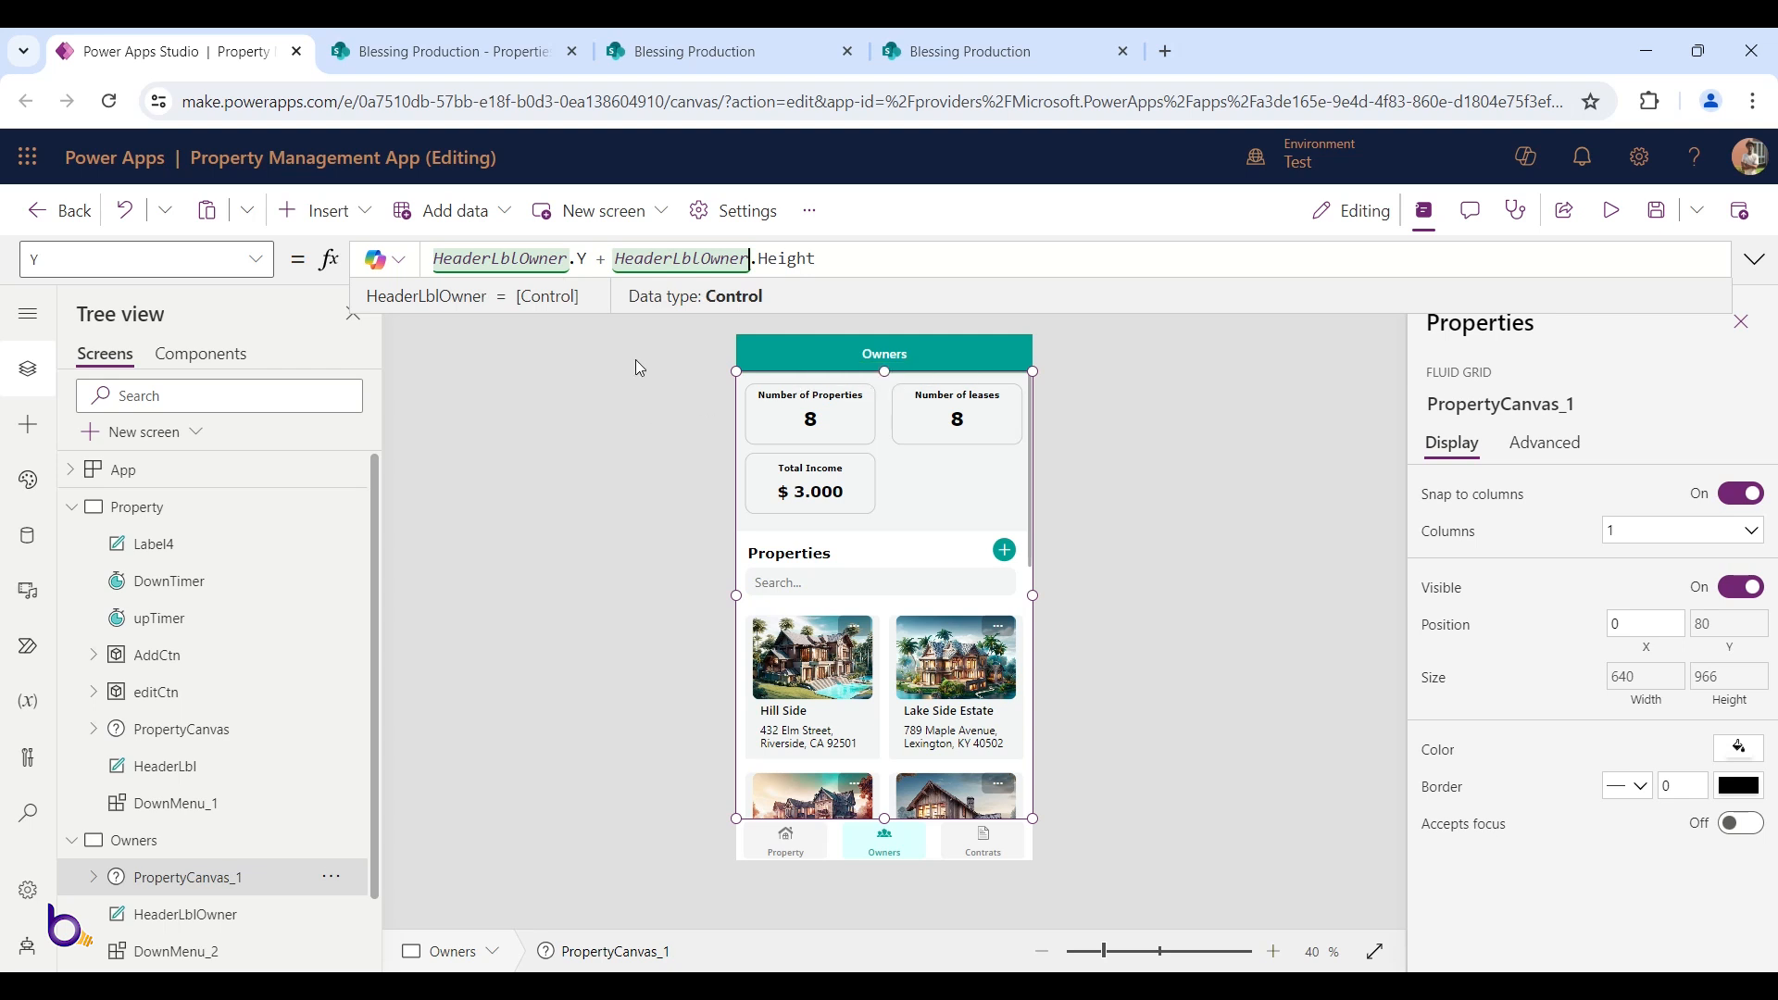
# Change DownMenu_1 to DownMenu_2 in the canvas Height formula
pyautogui.click(1721, 686)
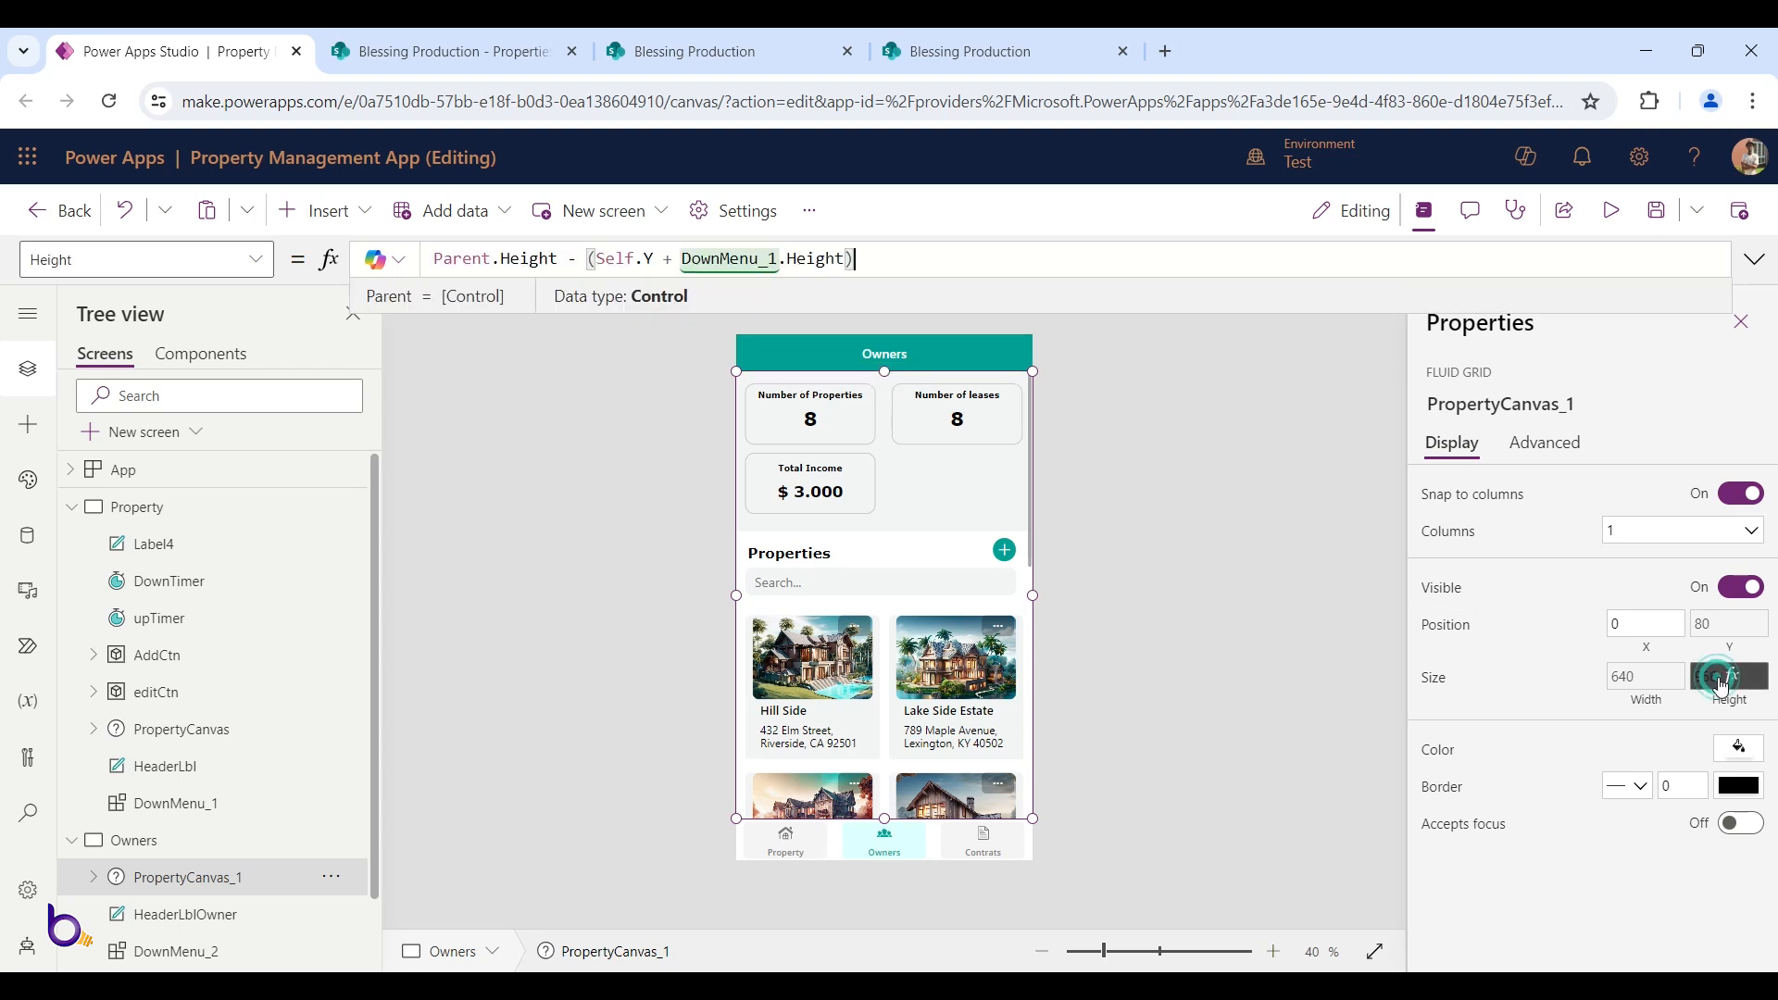
pyautogui.scroll(-1, 310, 750)
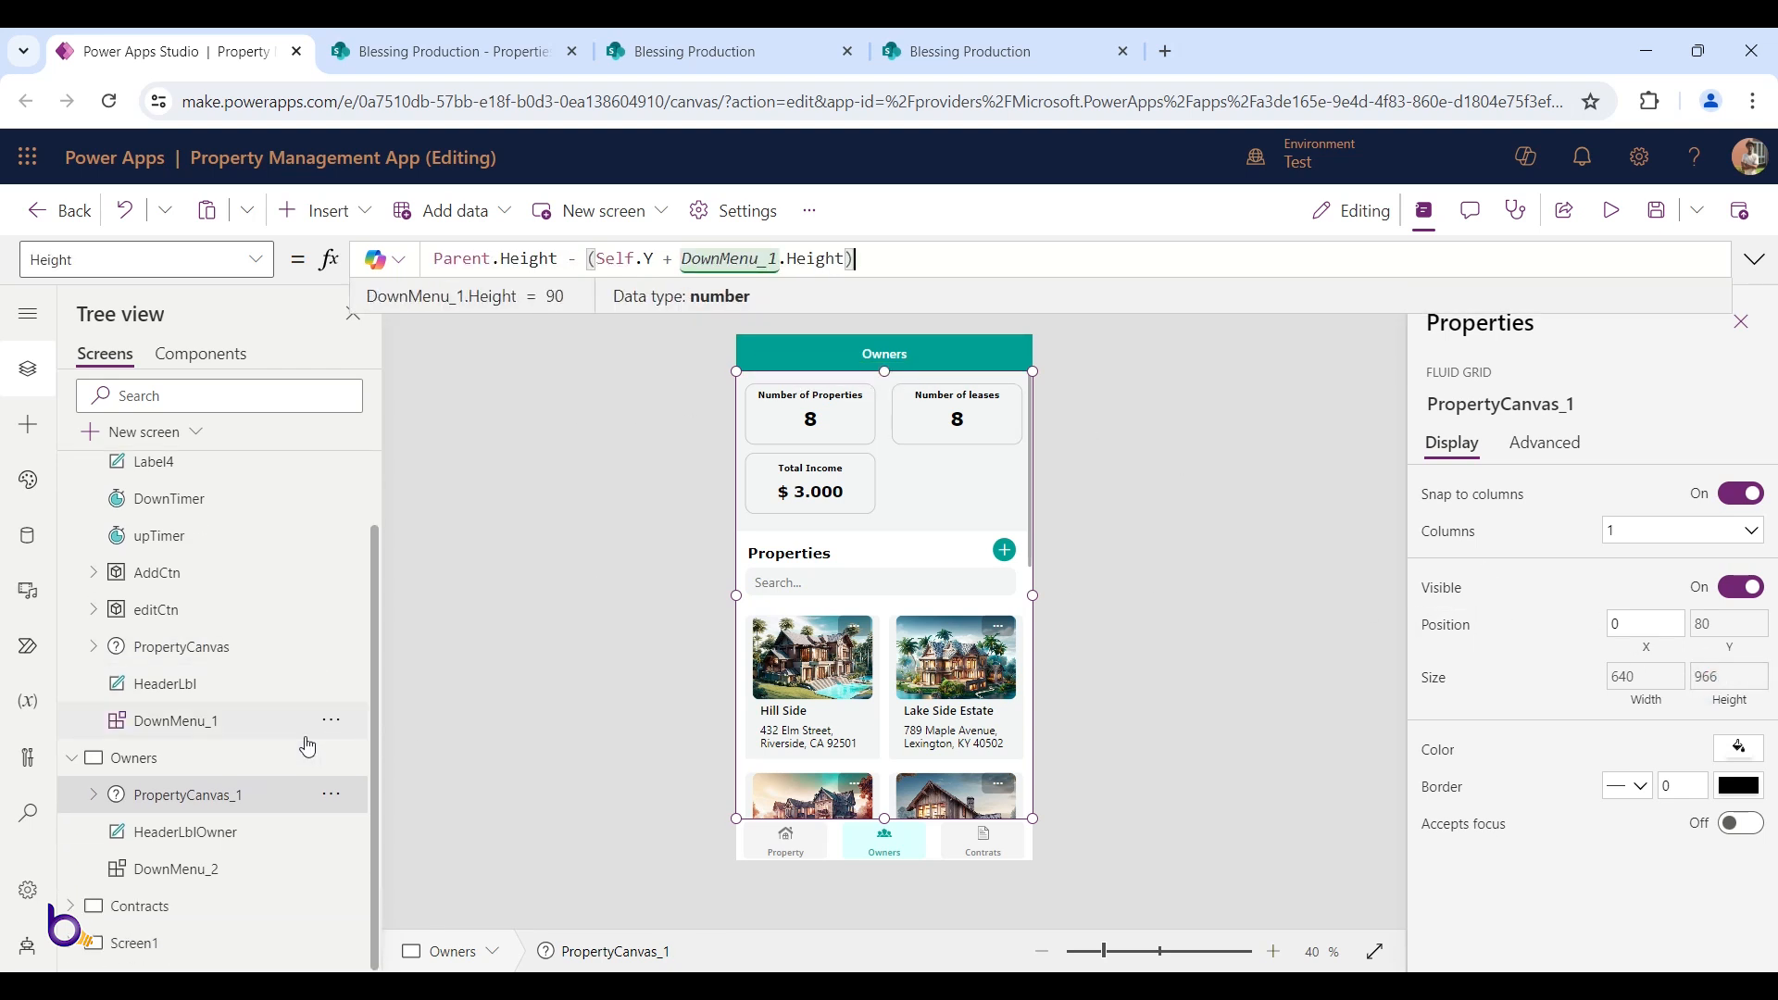
pyautogui.moveTo(778, 259); pyautogui.dragTo(771, 260)
pyautogui.write('2')
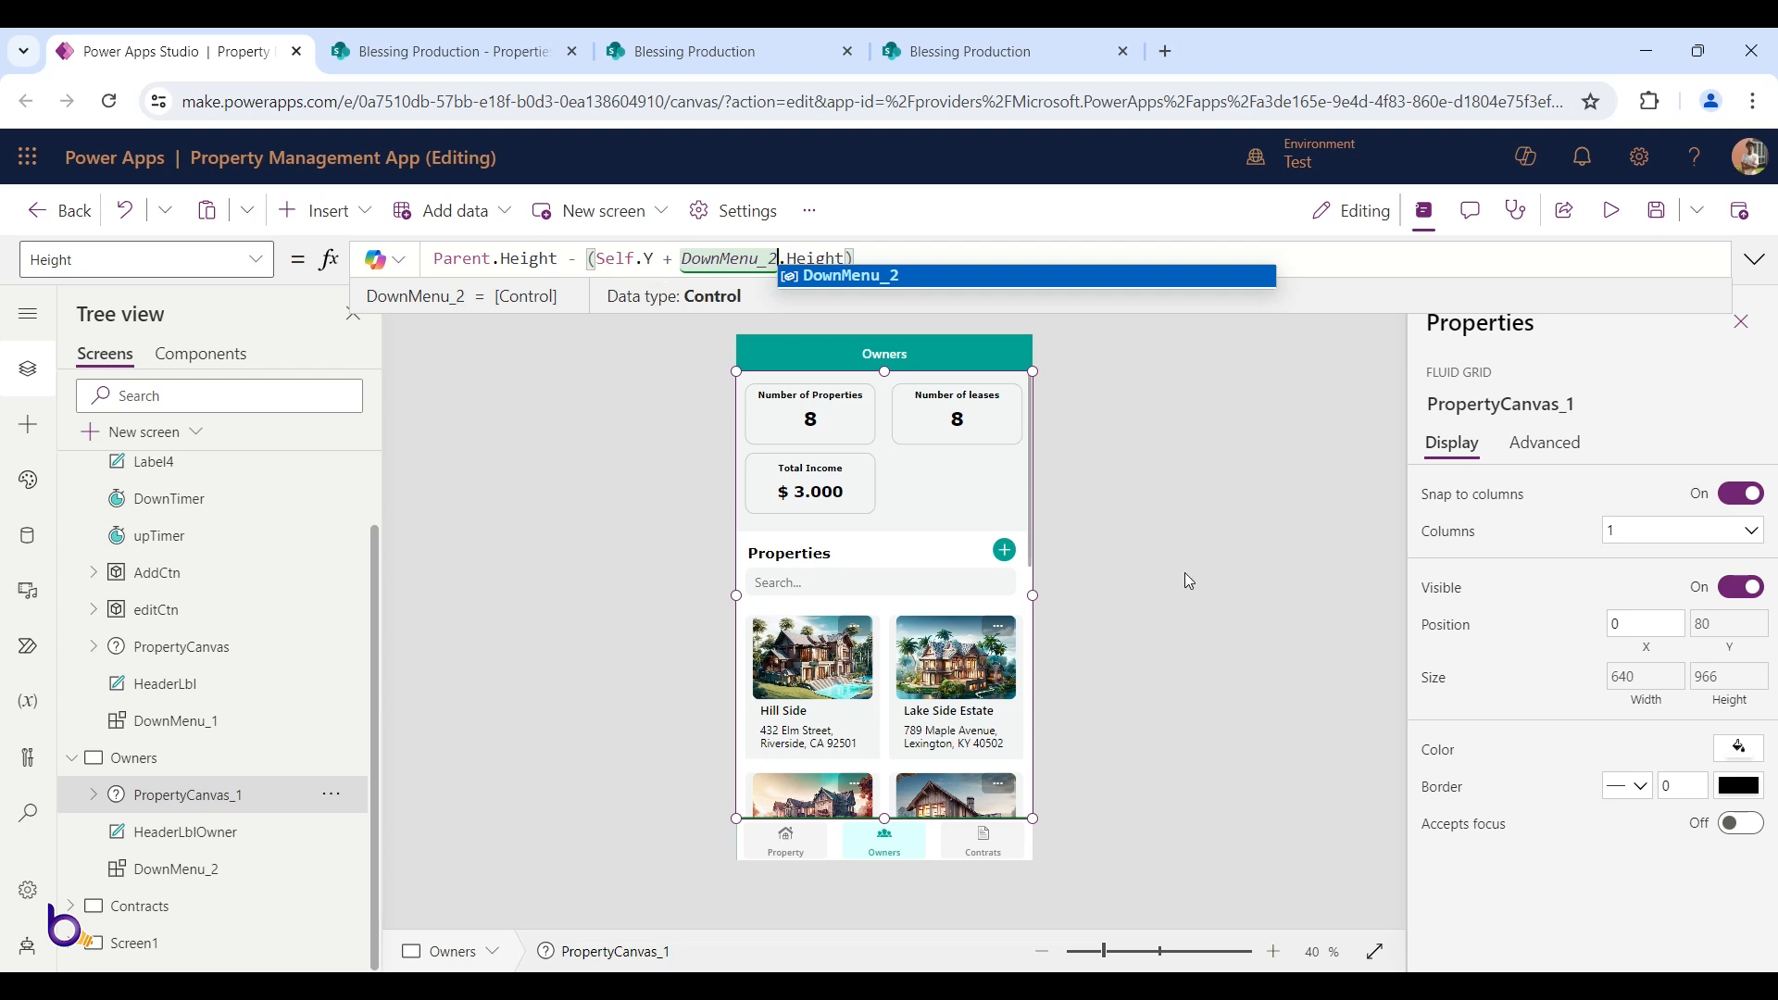
pyautogui.click(1667, 677)
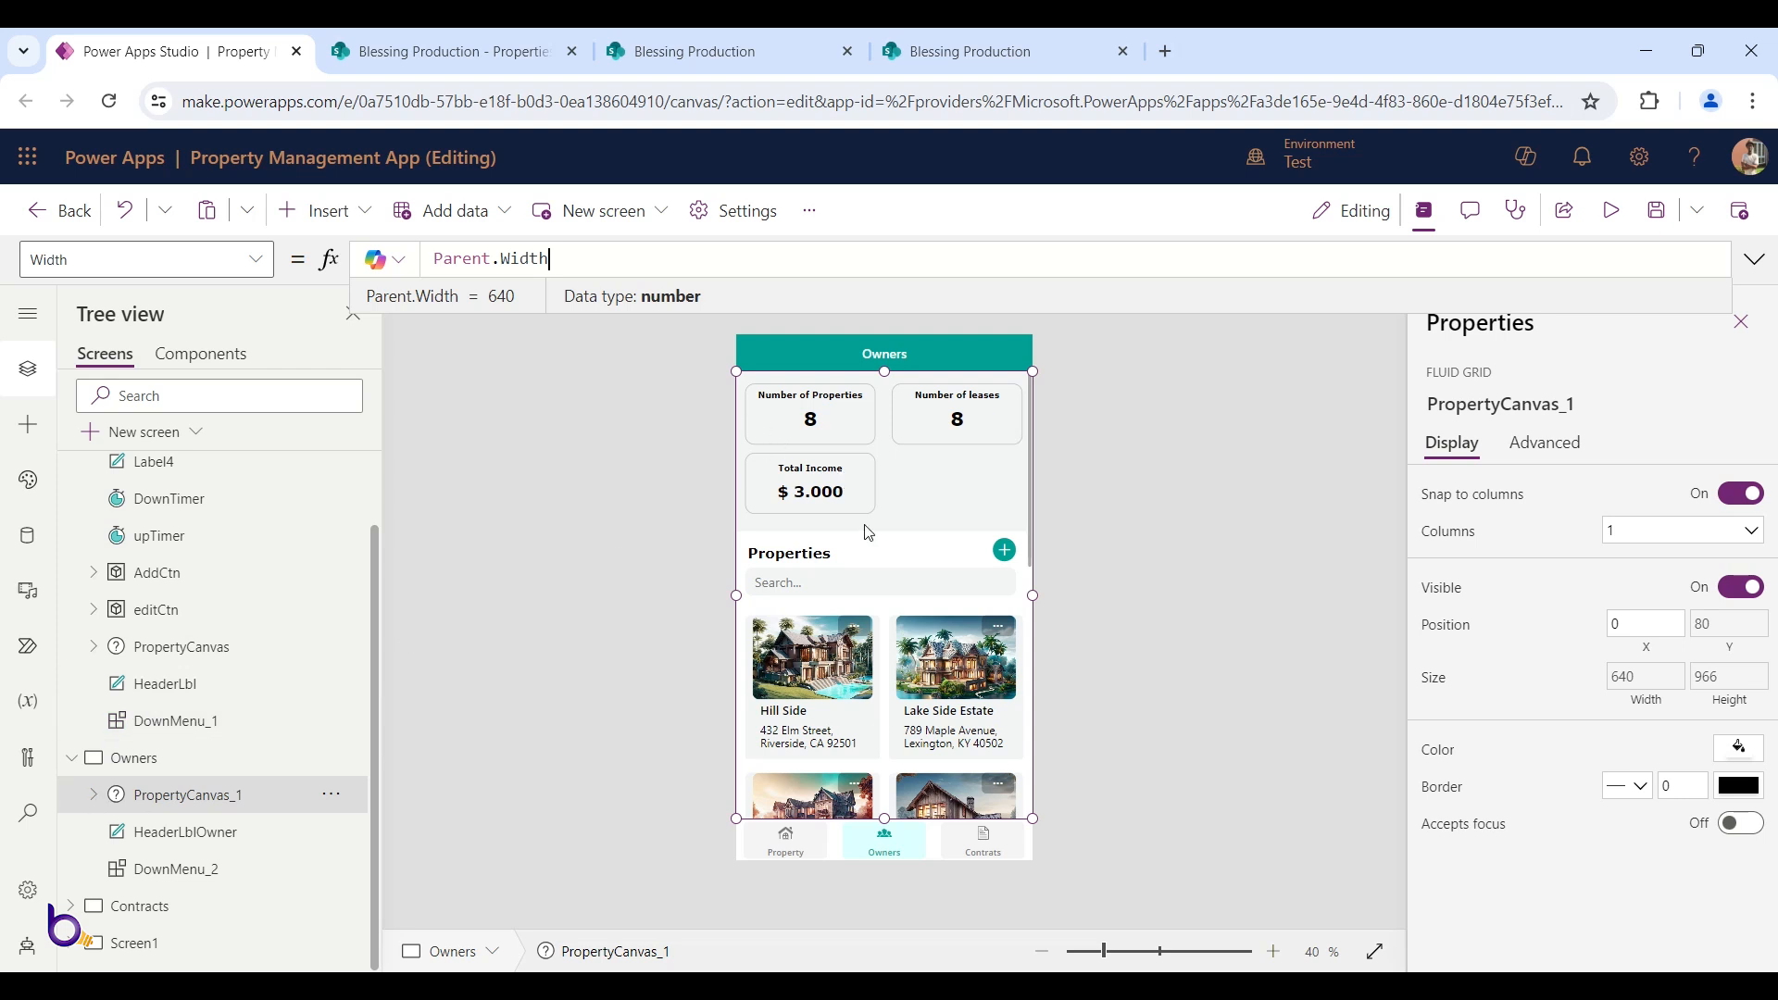
pyautogui.click(93, 795)
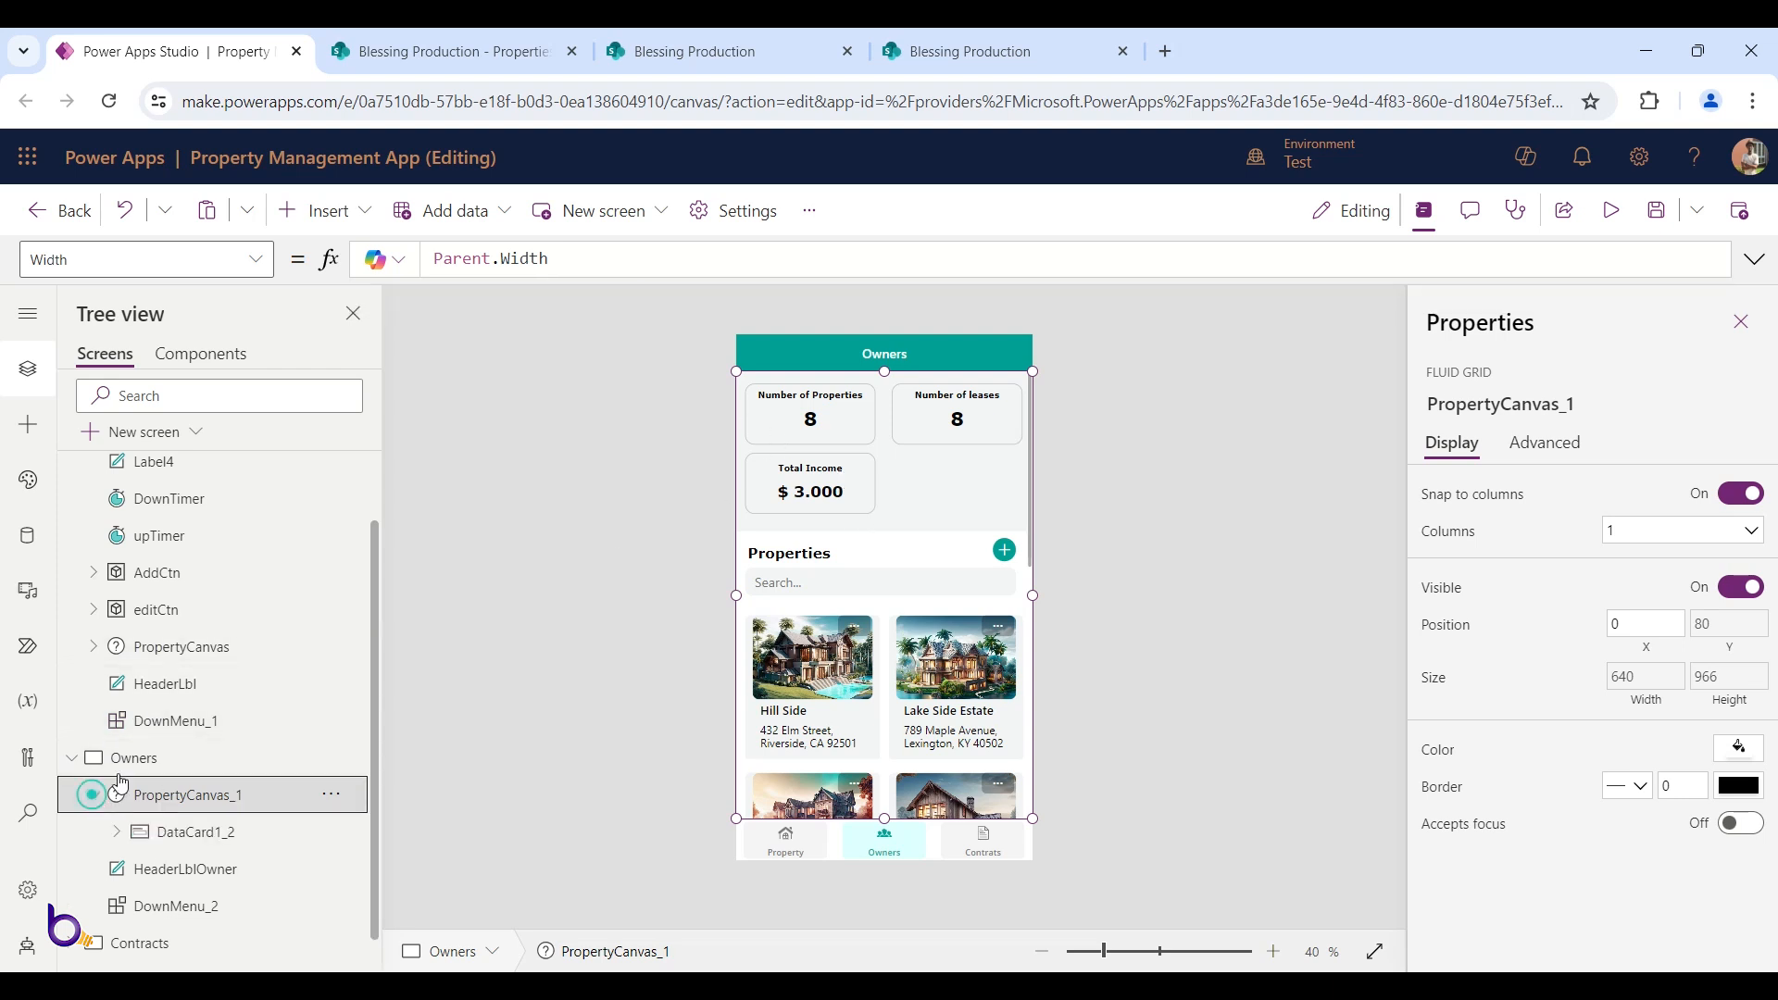
# Delete the statistics controls: Rectangle1_1, three buttons and labels Label1_9 through Label1_15
pyautogui.click(116, 795)
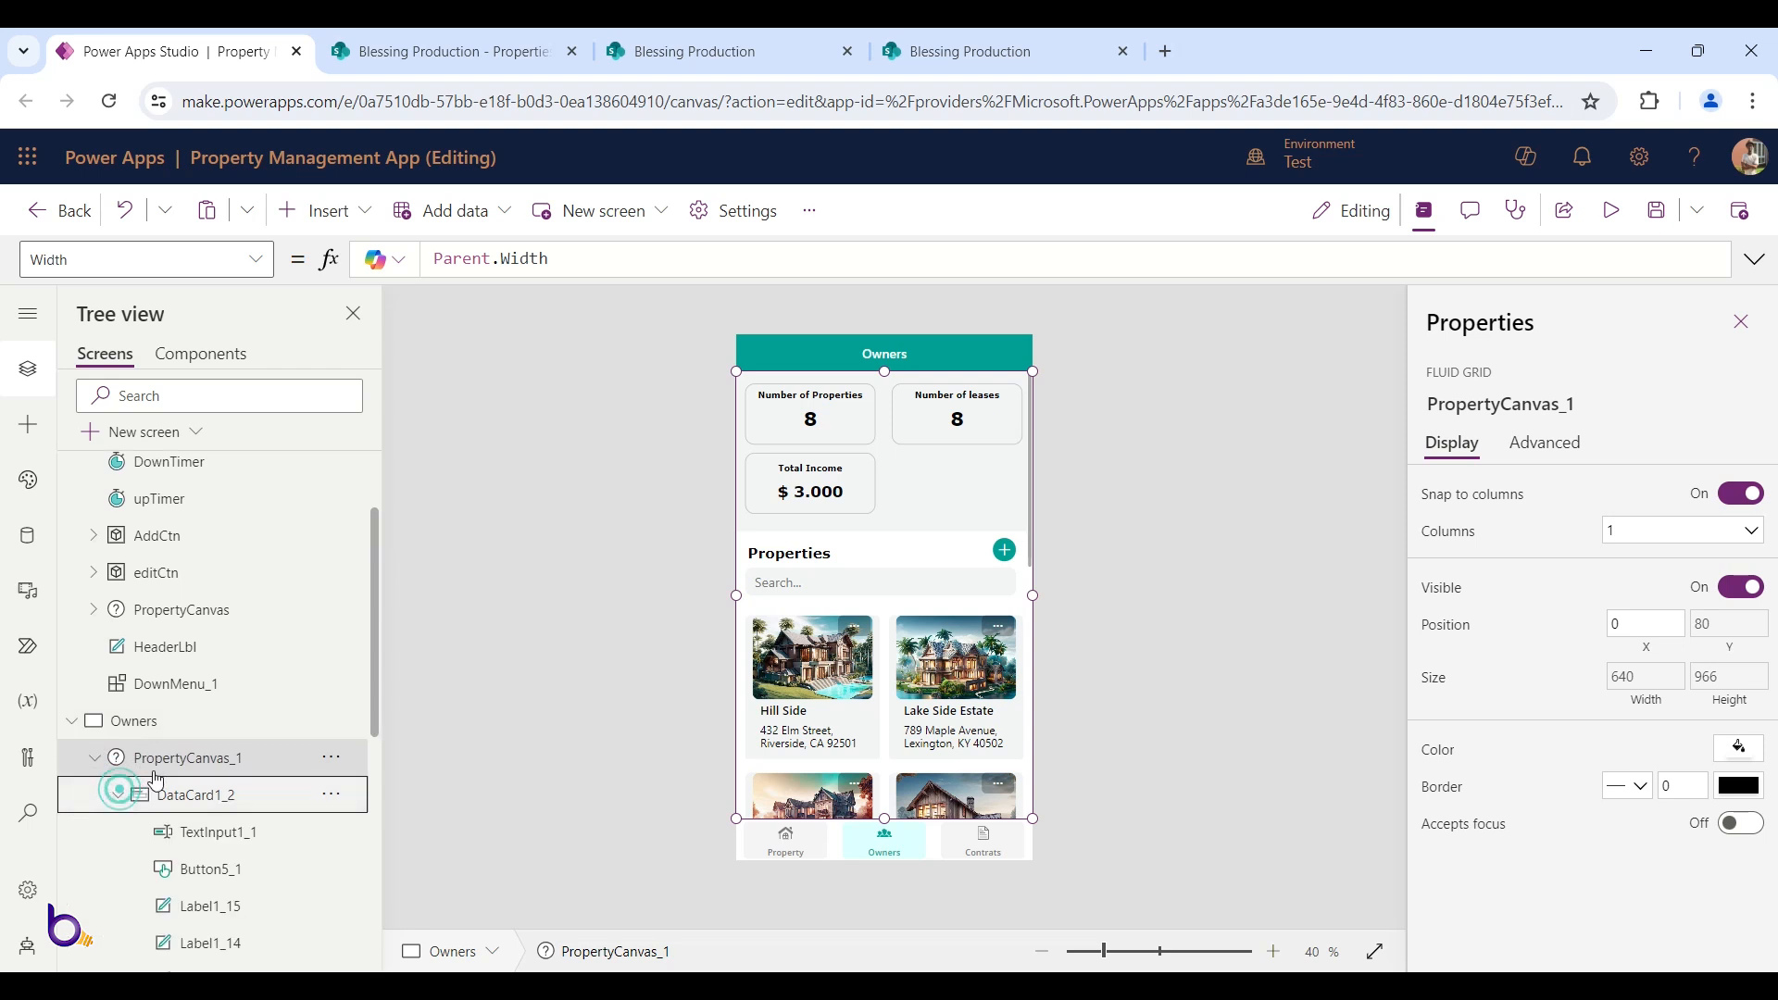
pyautogui.scroll(-4, 189, 690)
pyautogui.scroll(3, 189, 690)
pyautogui.click(207, 600)
pyautogui.scroll(-1, 223, 651)
pyautogui.scroll(-3, 223, 651)
pyautogui.click(218, 876)
pyautogui.keyDown('ctrl'); pyautogui.click(218, 836); pyautogui.keyUp('ctrl')
pyautogui.keyDown('ctrl'); pyautogui.click(219, 799); pyautogui.keyUp('ctrl')
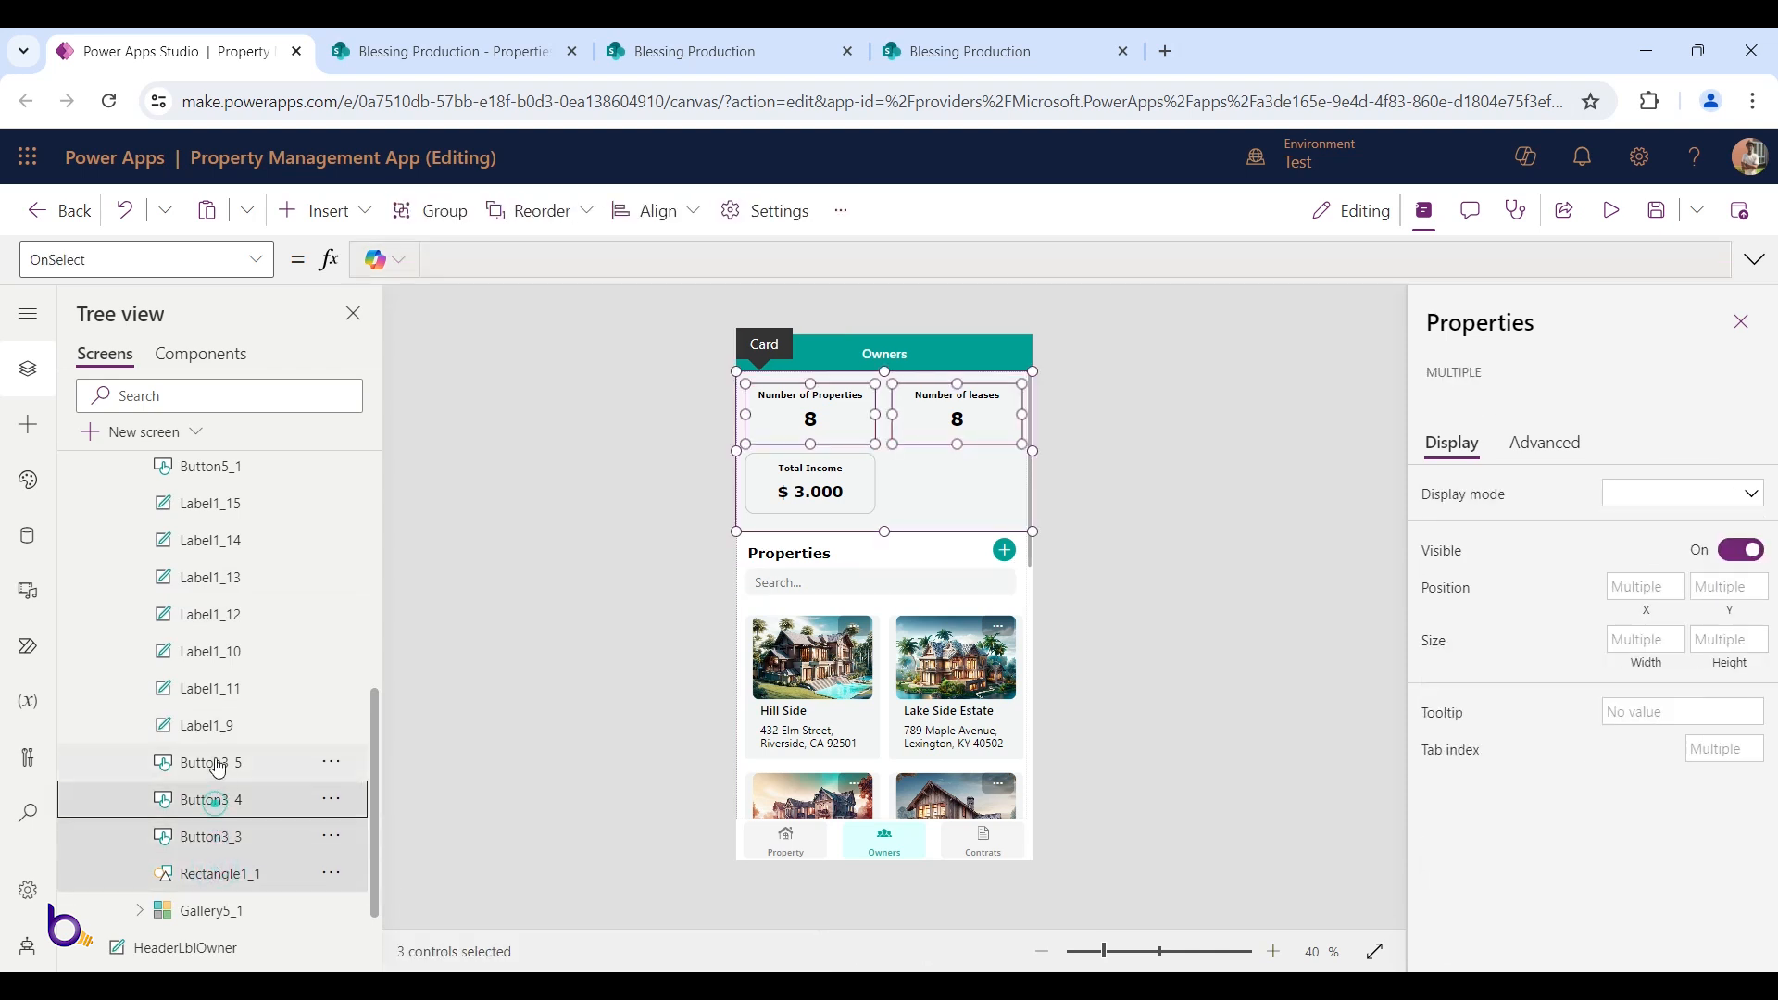
pyautogui.keyDown('ctrl'); pyautogui.click(217, 761); pyautogui.keyUp('ctrl')
pyautogui.keyDown('ctrl'); pyautogui.click(218, 727); pyautogui.keyUp('ctrl')
pyautogui.keyDown('ctrl'); pyautogui.click(216, 690); pyautogui.keyUp('ctrl')
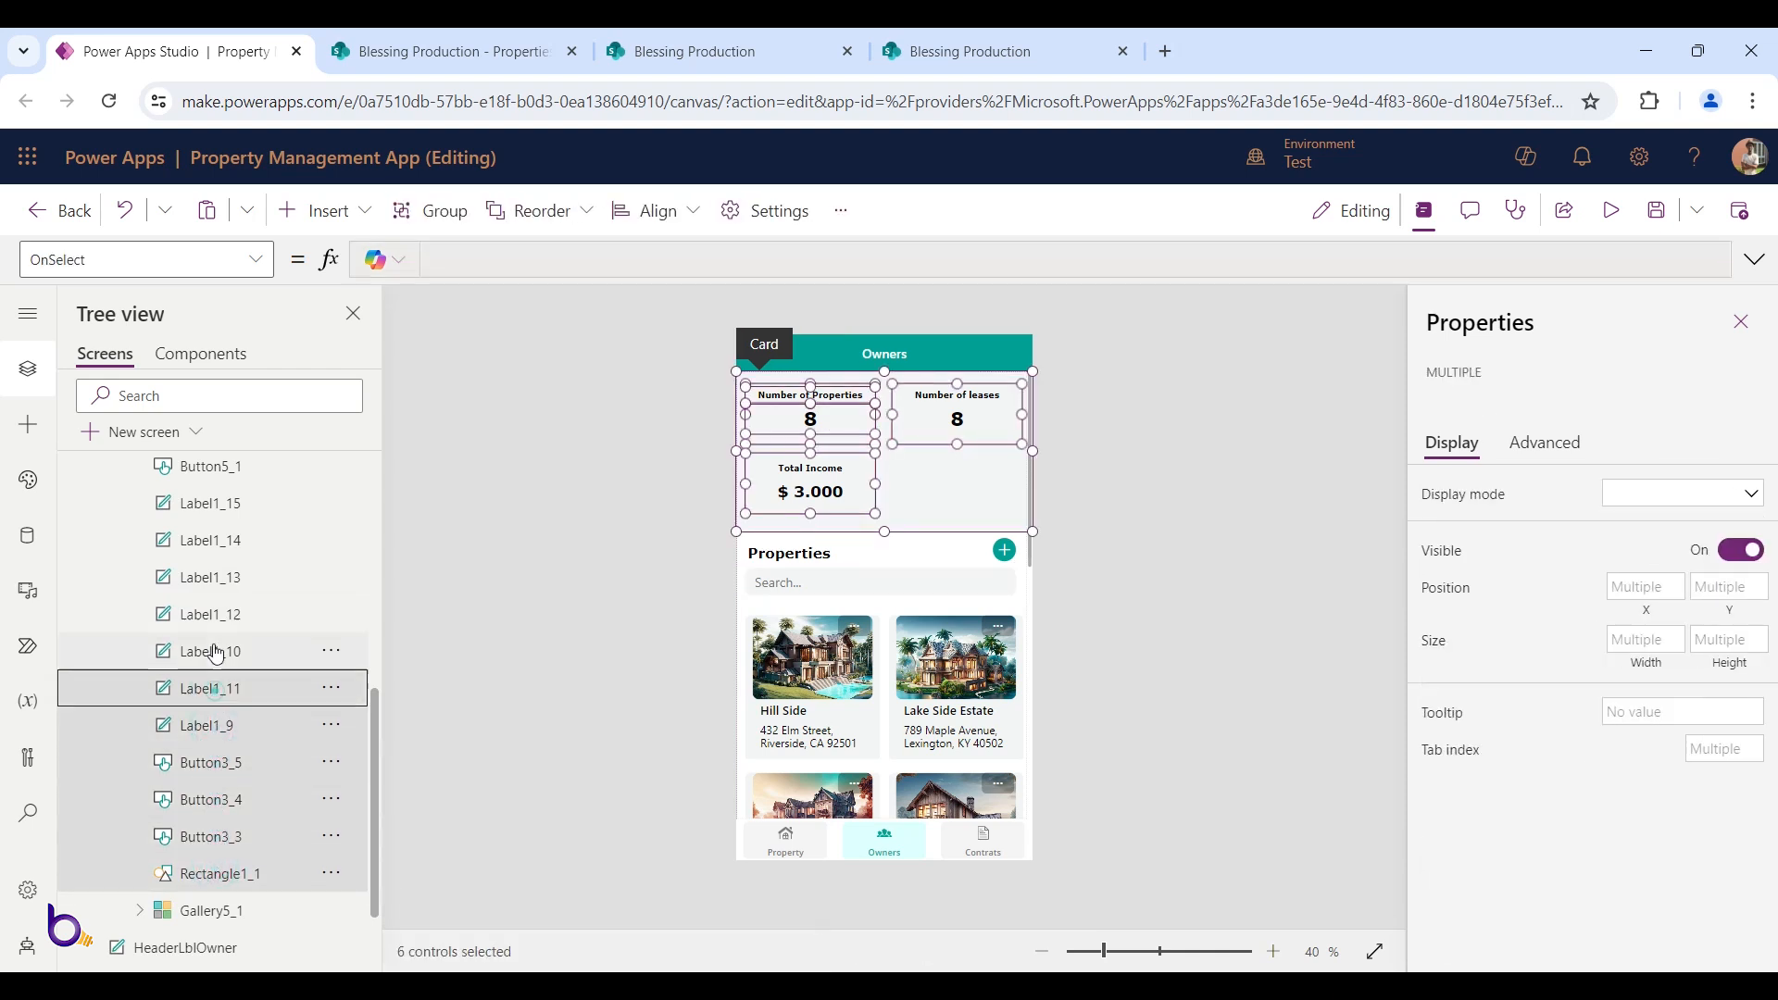
pyautogui.keyDown('ctrl'); pyautogui.click(211, 652); pyautogui.keyUp('ctrl')
pyautogui.keyDown('ctrl'); pyautogui.click(210, 614); pyautogui.keyUp('ctrl')
pyautogui.keyDown('ctrl'); pyautogui.click(209, 579); pyautogui.keyUp('ctrl')
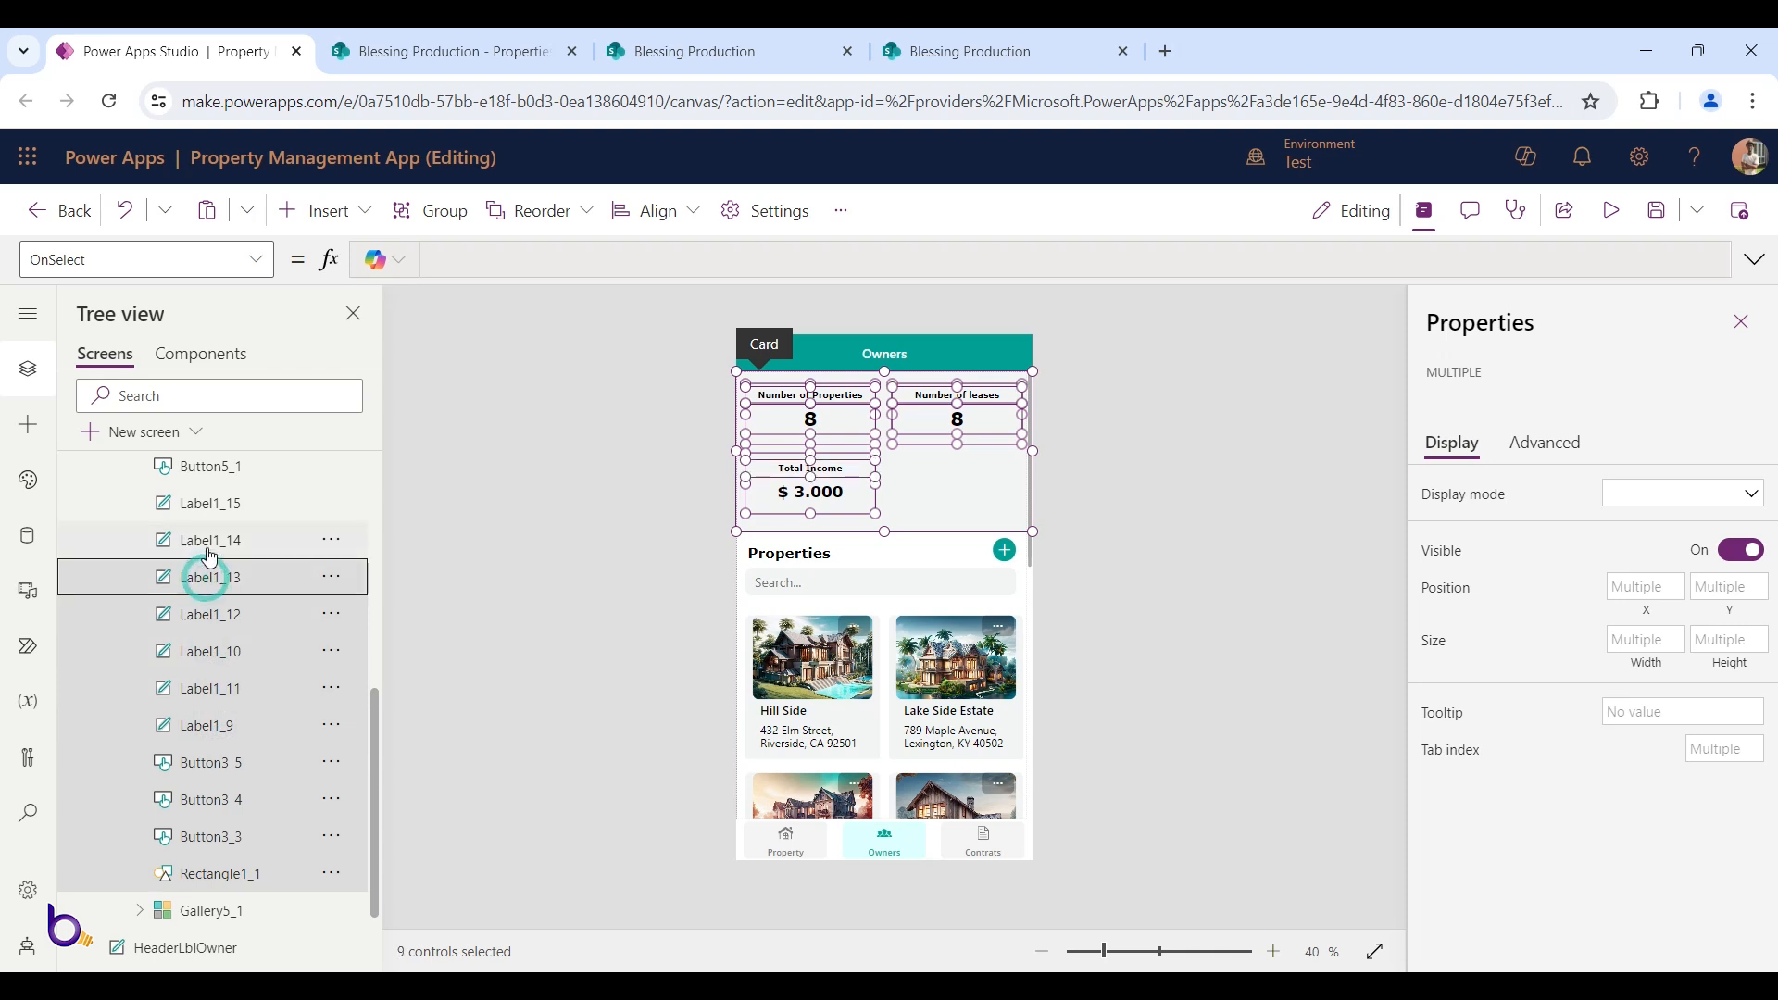
pyautogui.keyDown('ctrl'); pyautogui.click(210, 540); pyautogui.keyUp('ctrl')
pyautogui.keyDown('ctrl'); pyautogui.click(213, 506); pyautogui.keyUp('ctrl')
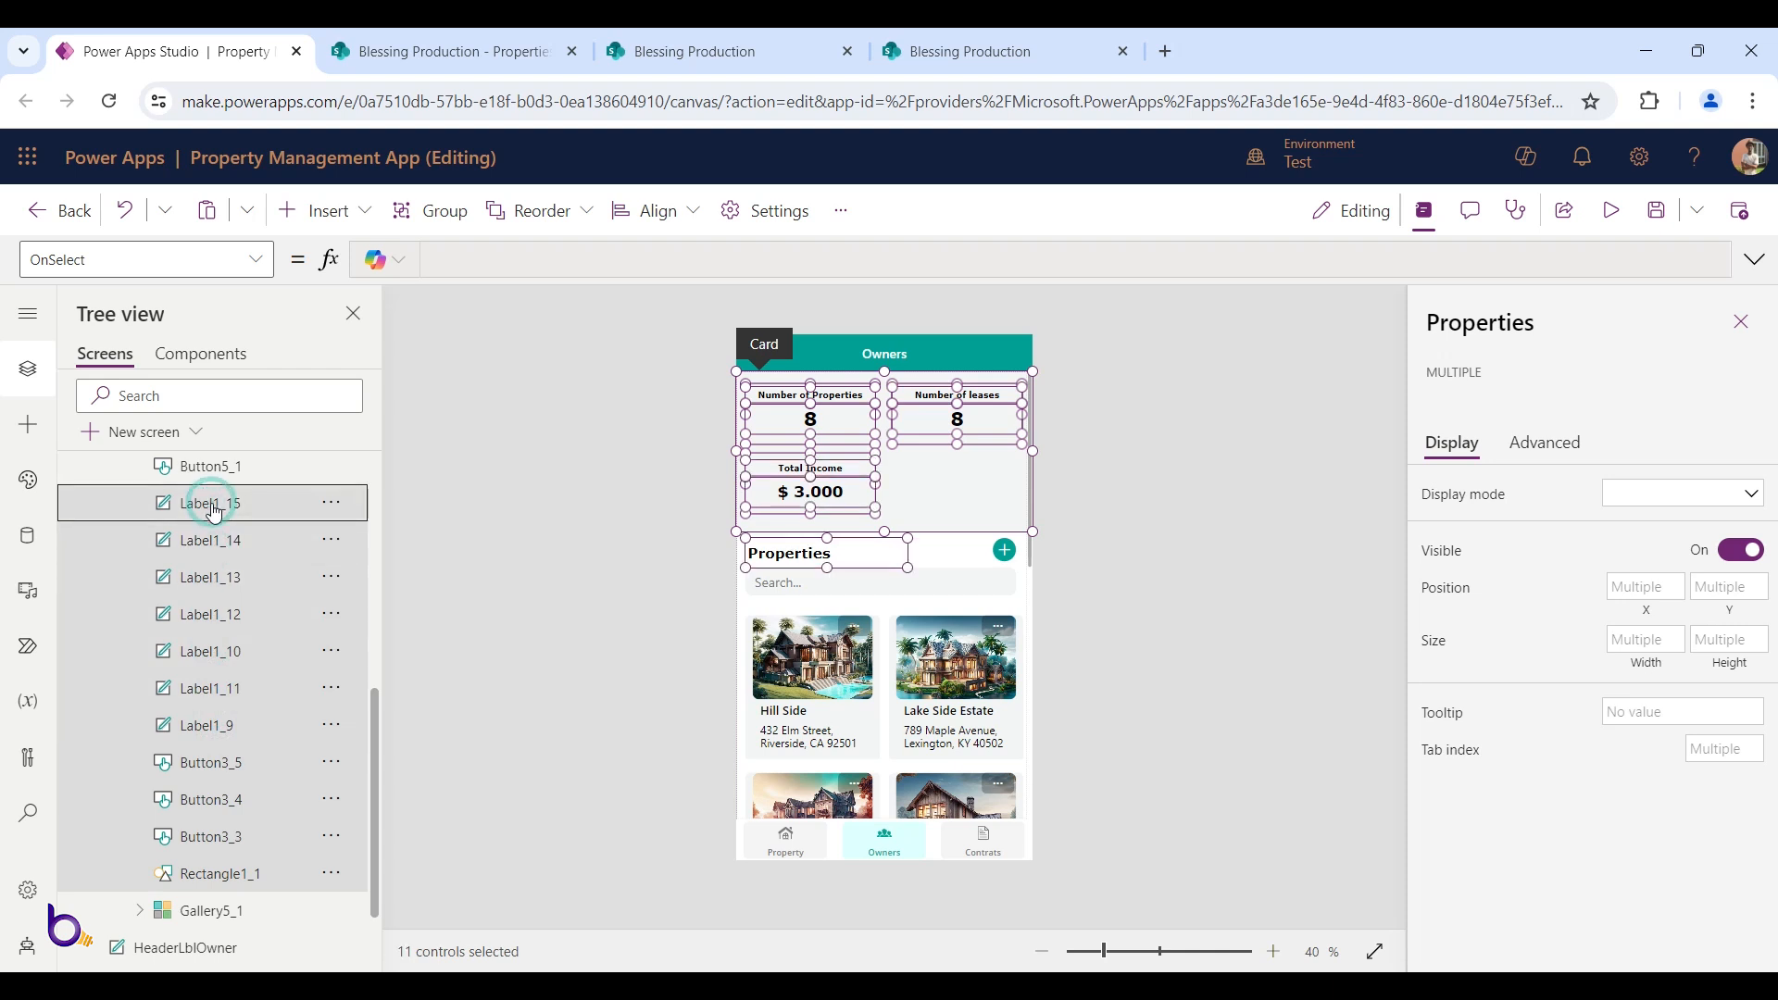
pyautogui.keyDown('ctrl'); pyautogui.click(213, 506); pyautogui.keyUp('ctrl')
pyautogui.scroll(3, 293, 648)
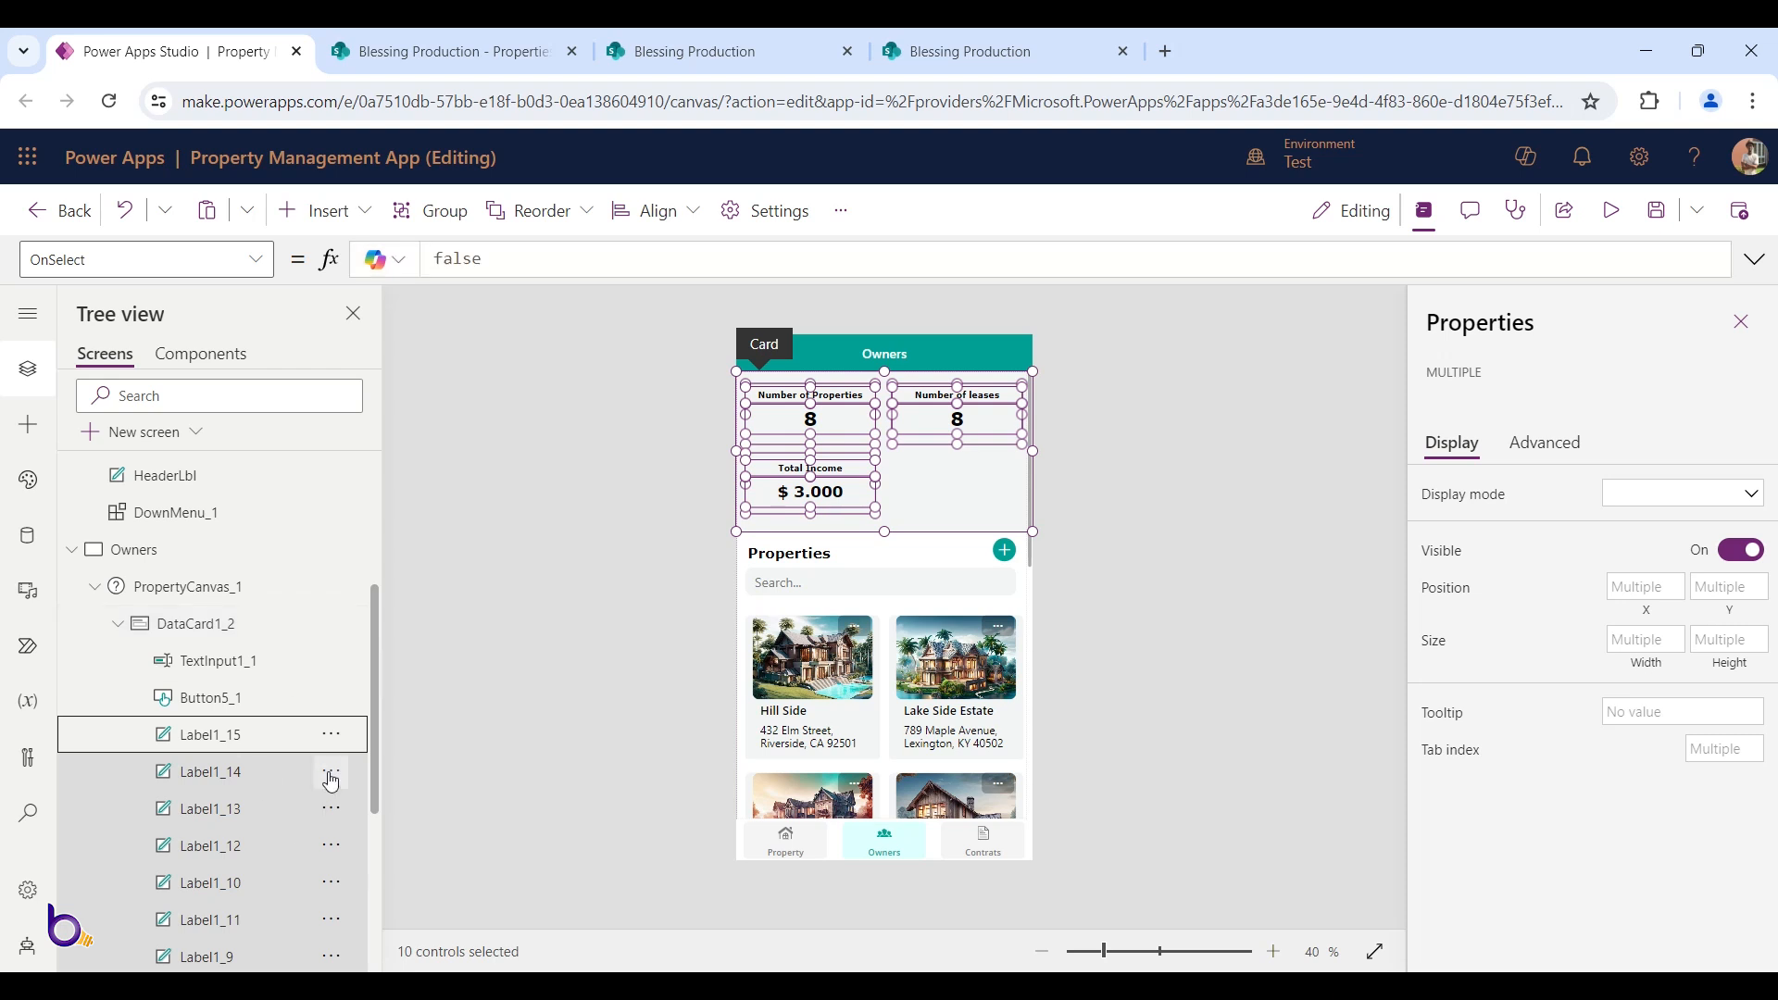
pyautogui.press('Delete')
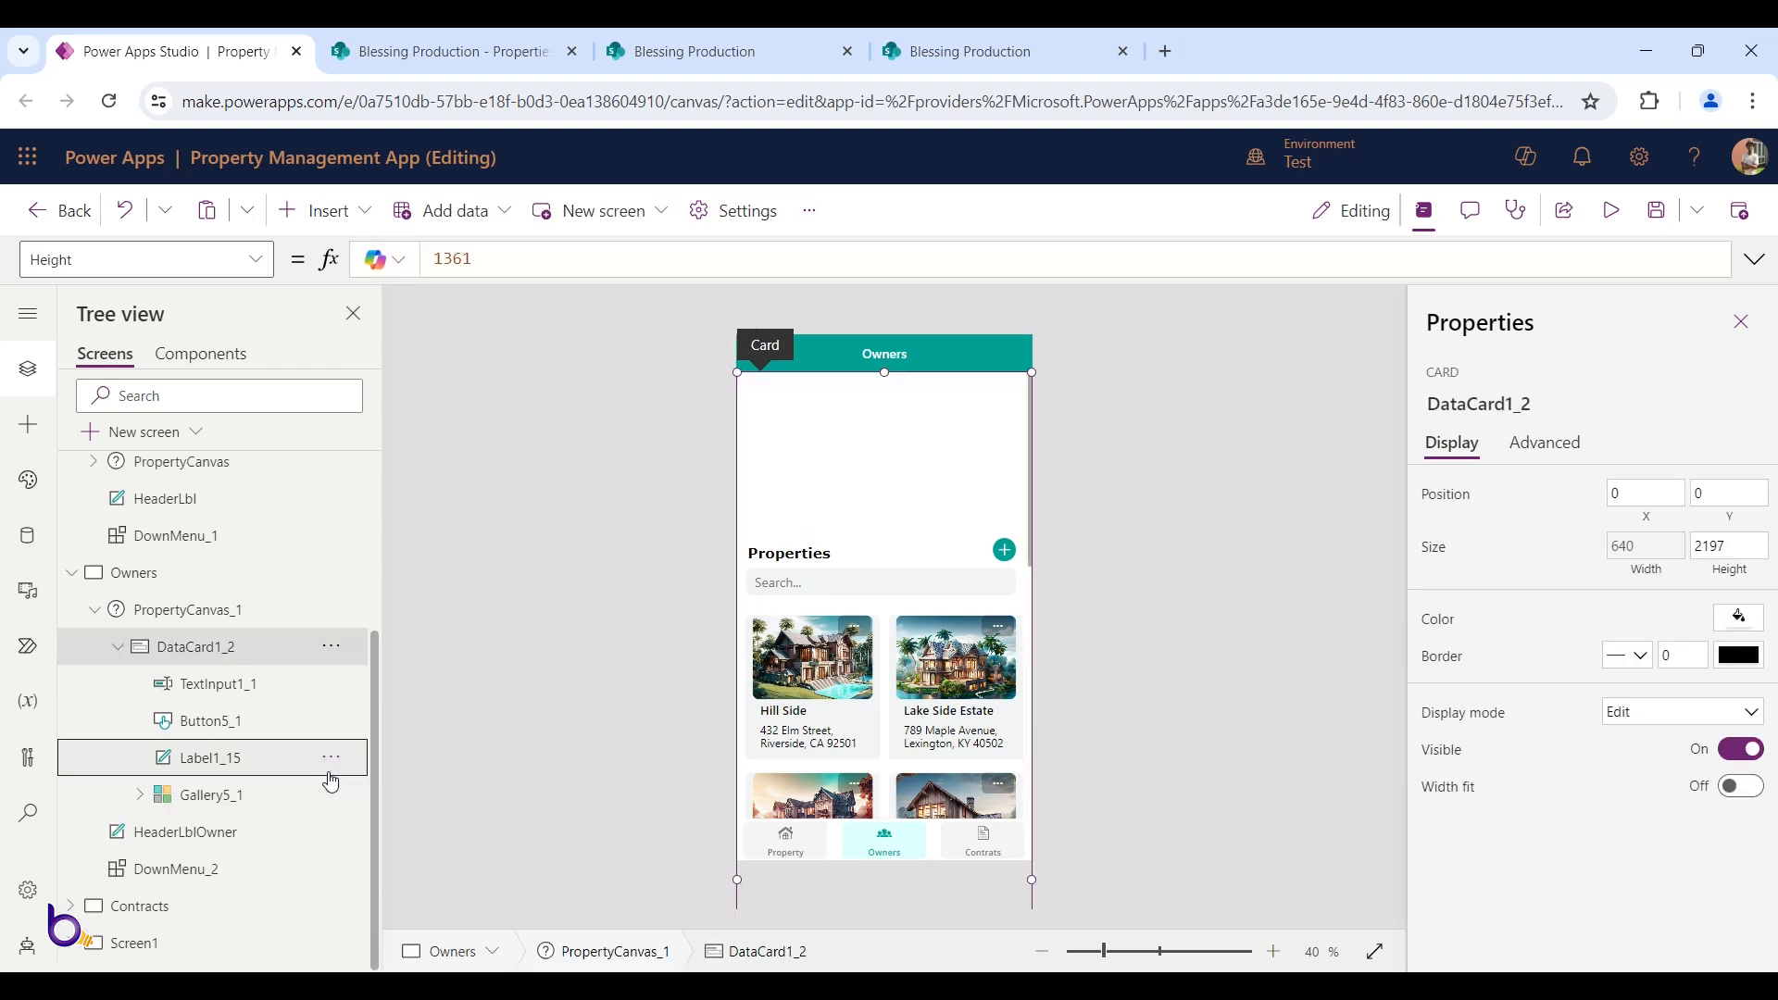
# Move the gallery, Properties heading, add button and search box up under the header
pyautogui.click(237, 797)
pyautogui.keyDown('ctrl'); pyautogui.click(238, 755); pyautogui.keyUp('ctrl')
pyautogui.keyDown('ctrl'); pyautogui.click(238, 722); pyautogui.keyUp('ctrl')
pyautogui.keyDown('ctrl'); pyautogui.click(247, 687); pyautogui.keyUp('ctrl')
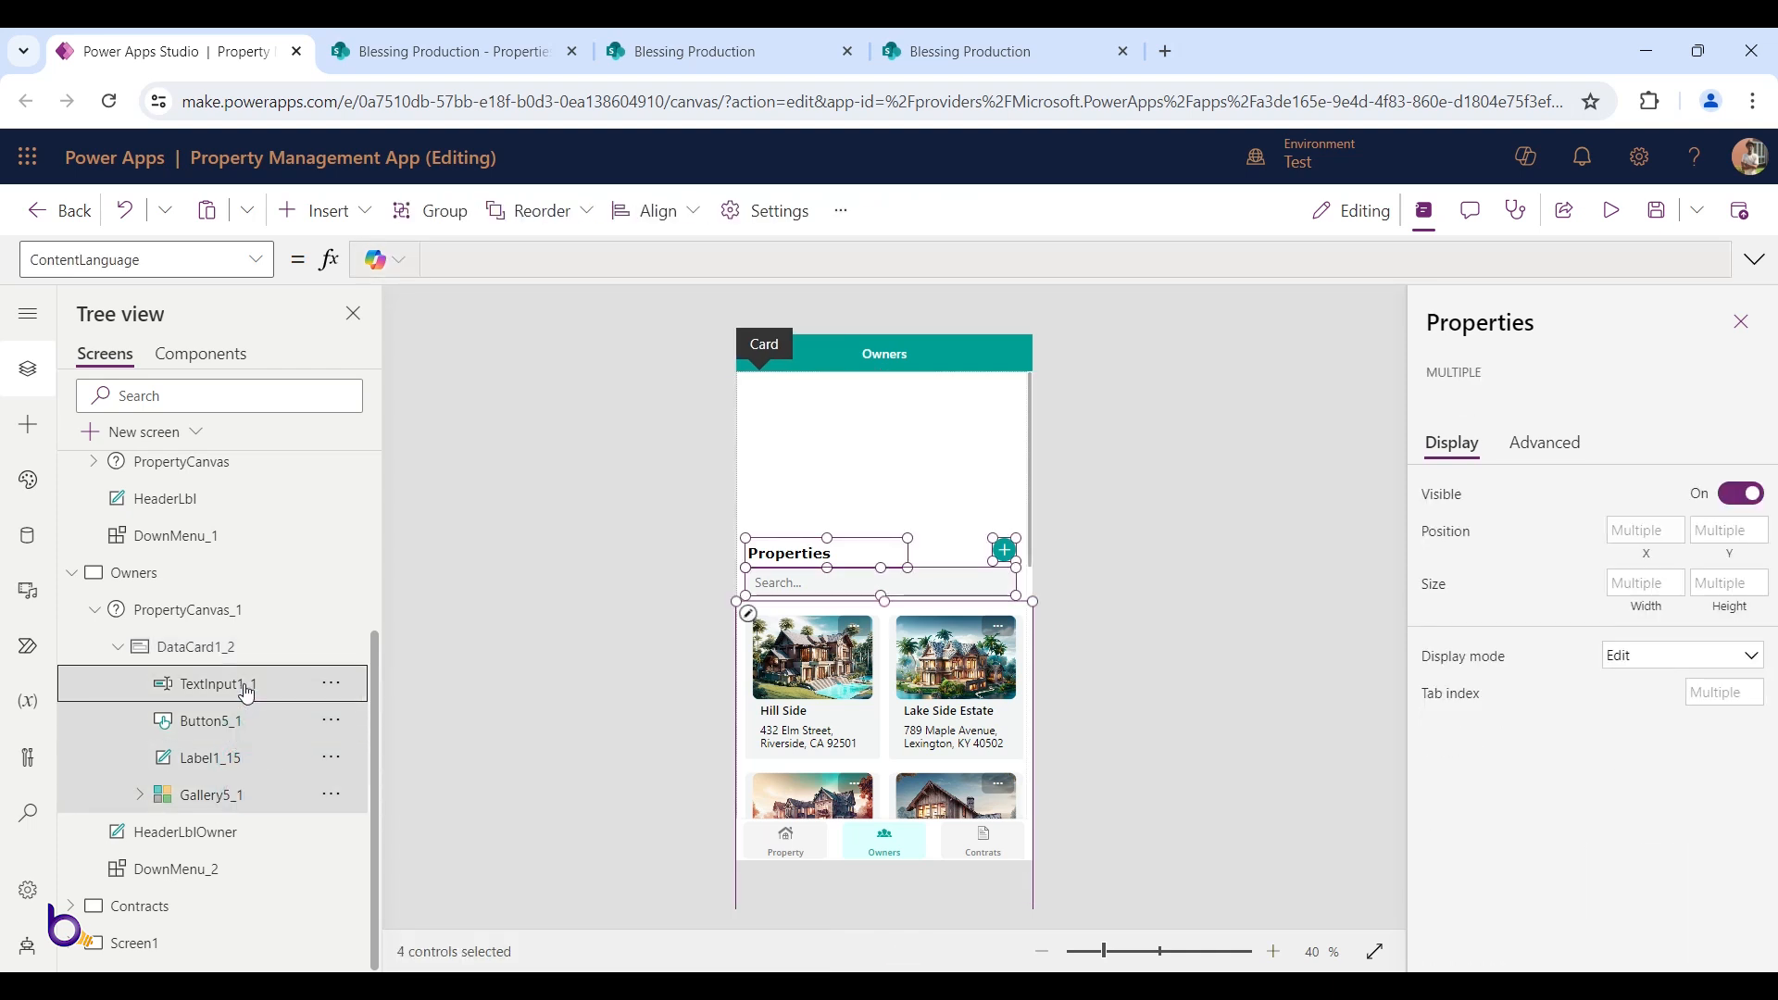
pyautogui.moveTo(814, 597); pyautogui.dragTo(803, 443)
pyautogui.click(1064, 465)
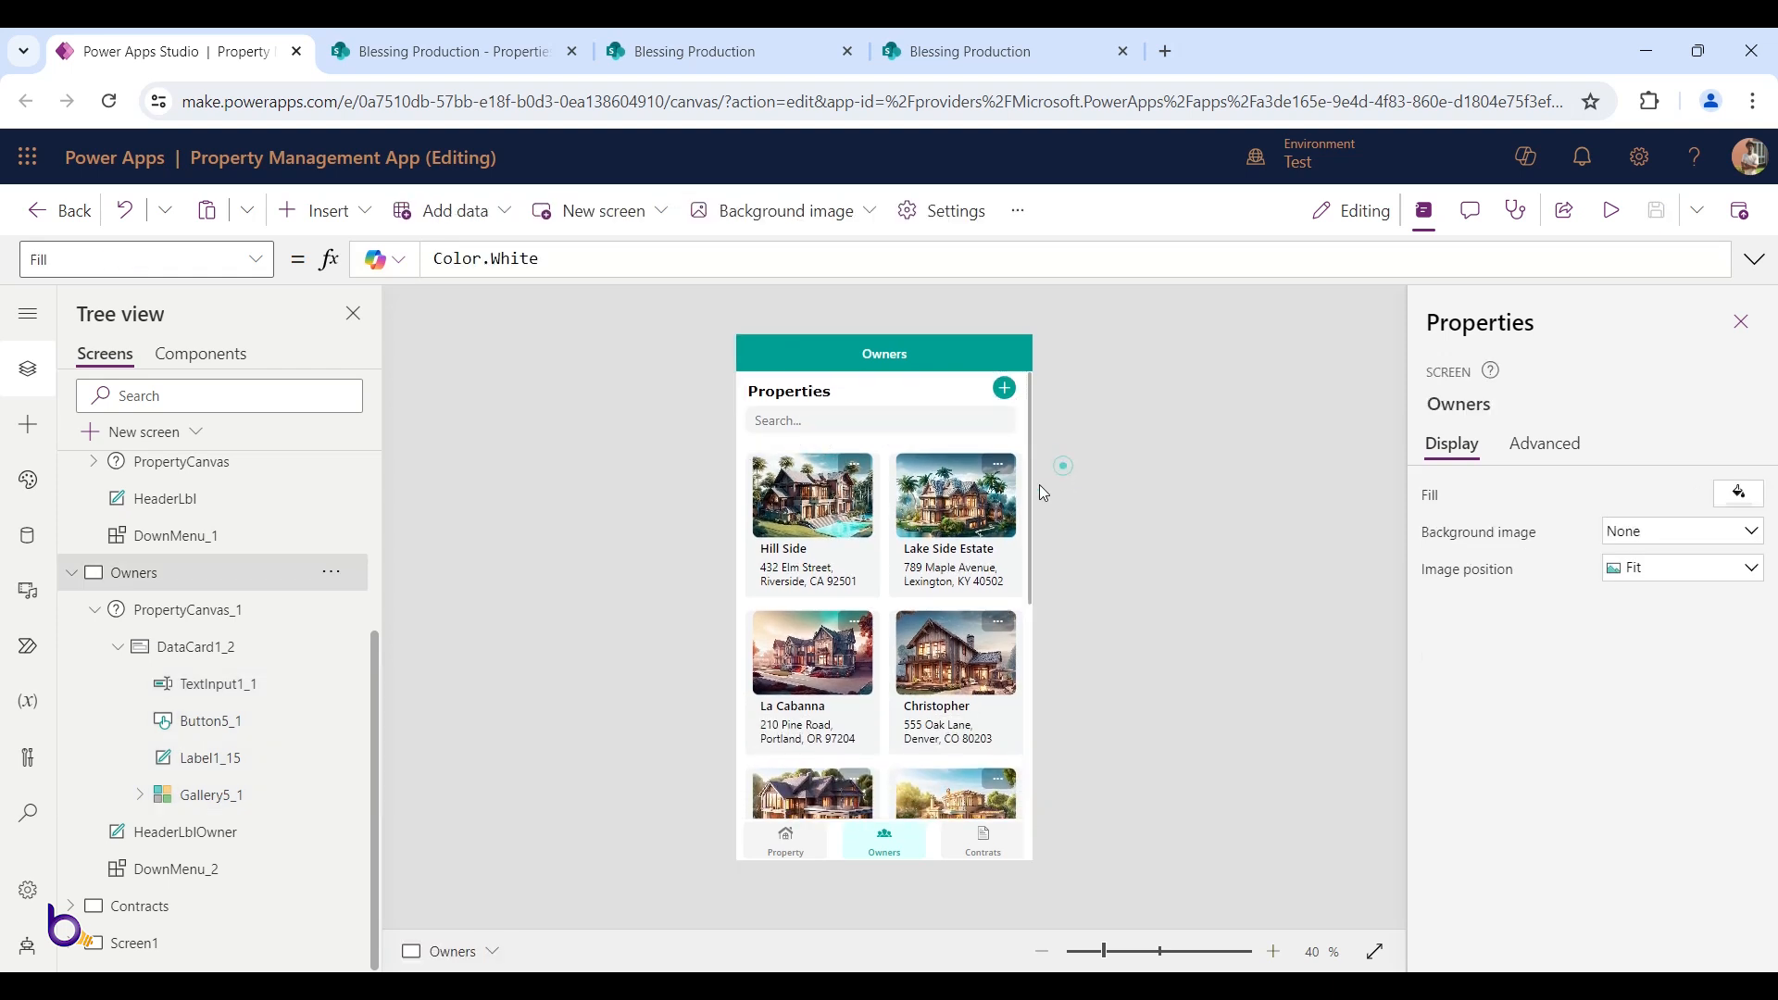
# Preview the Owners screen, then select the property gallery's data source formula
pyautogui.click(1630, 211)
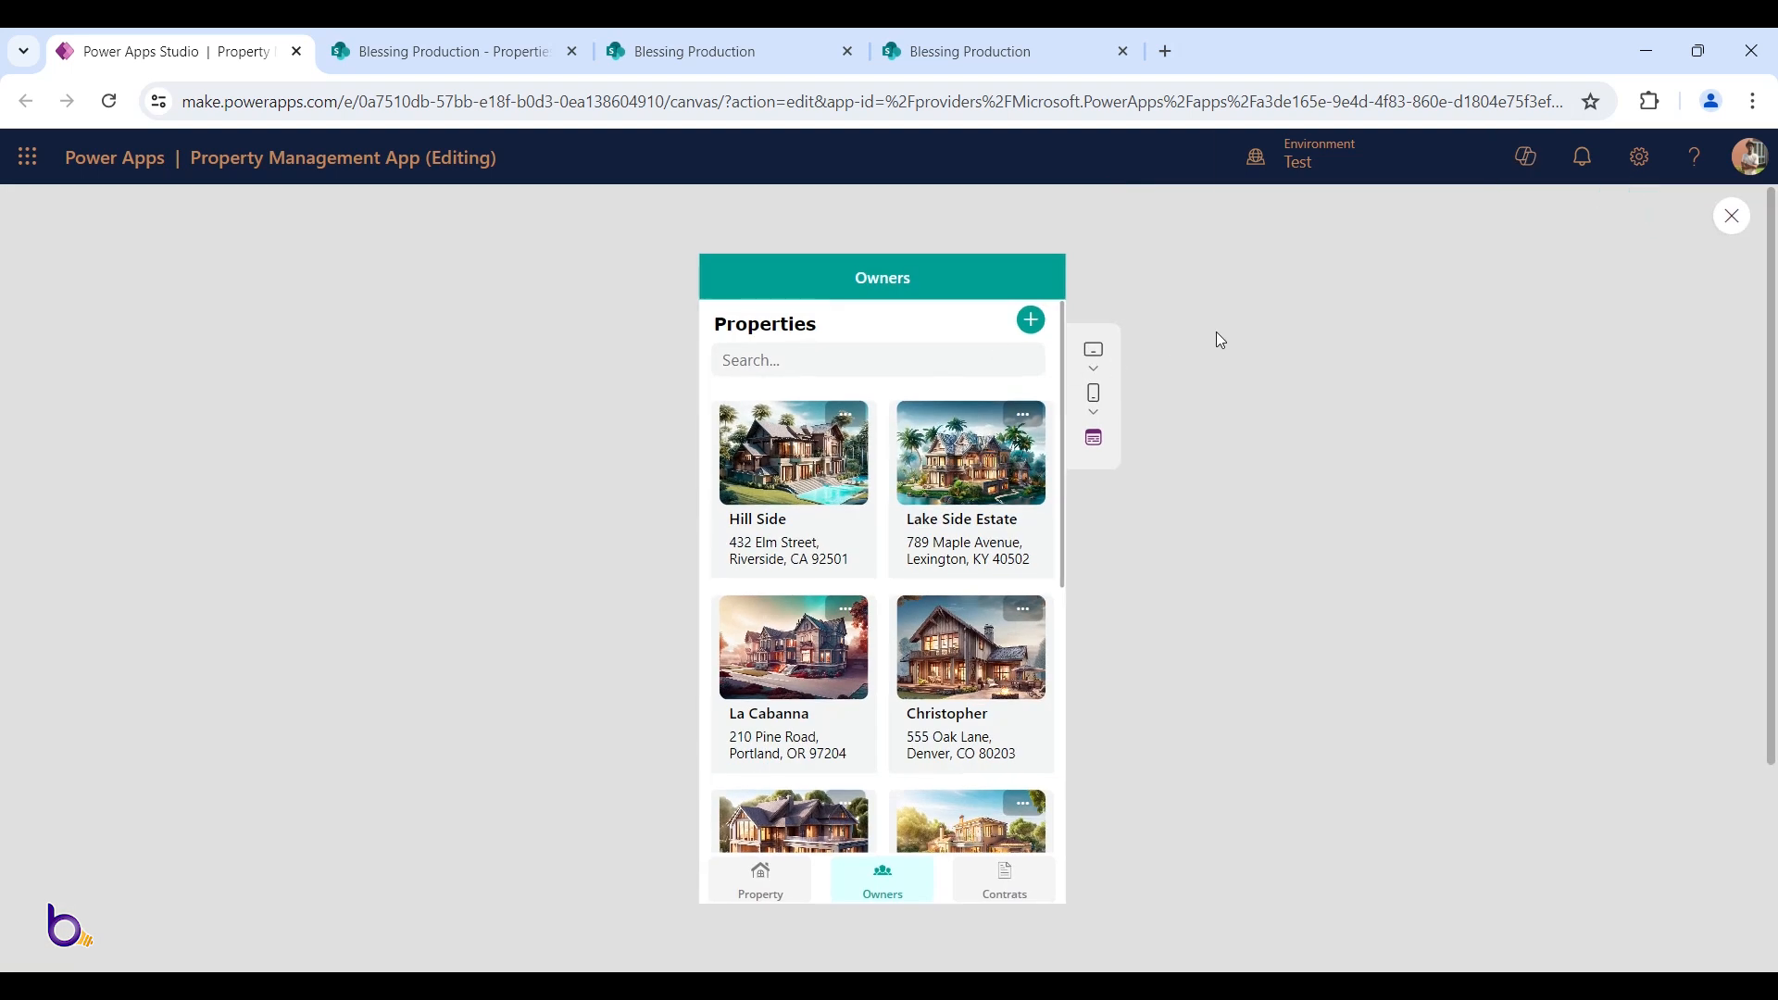
pyautogui.press('Escape')
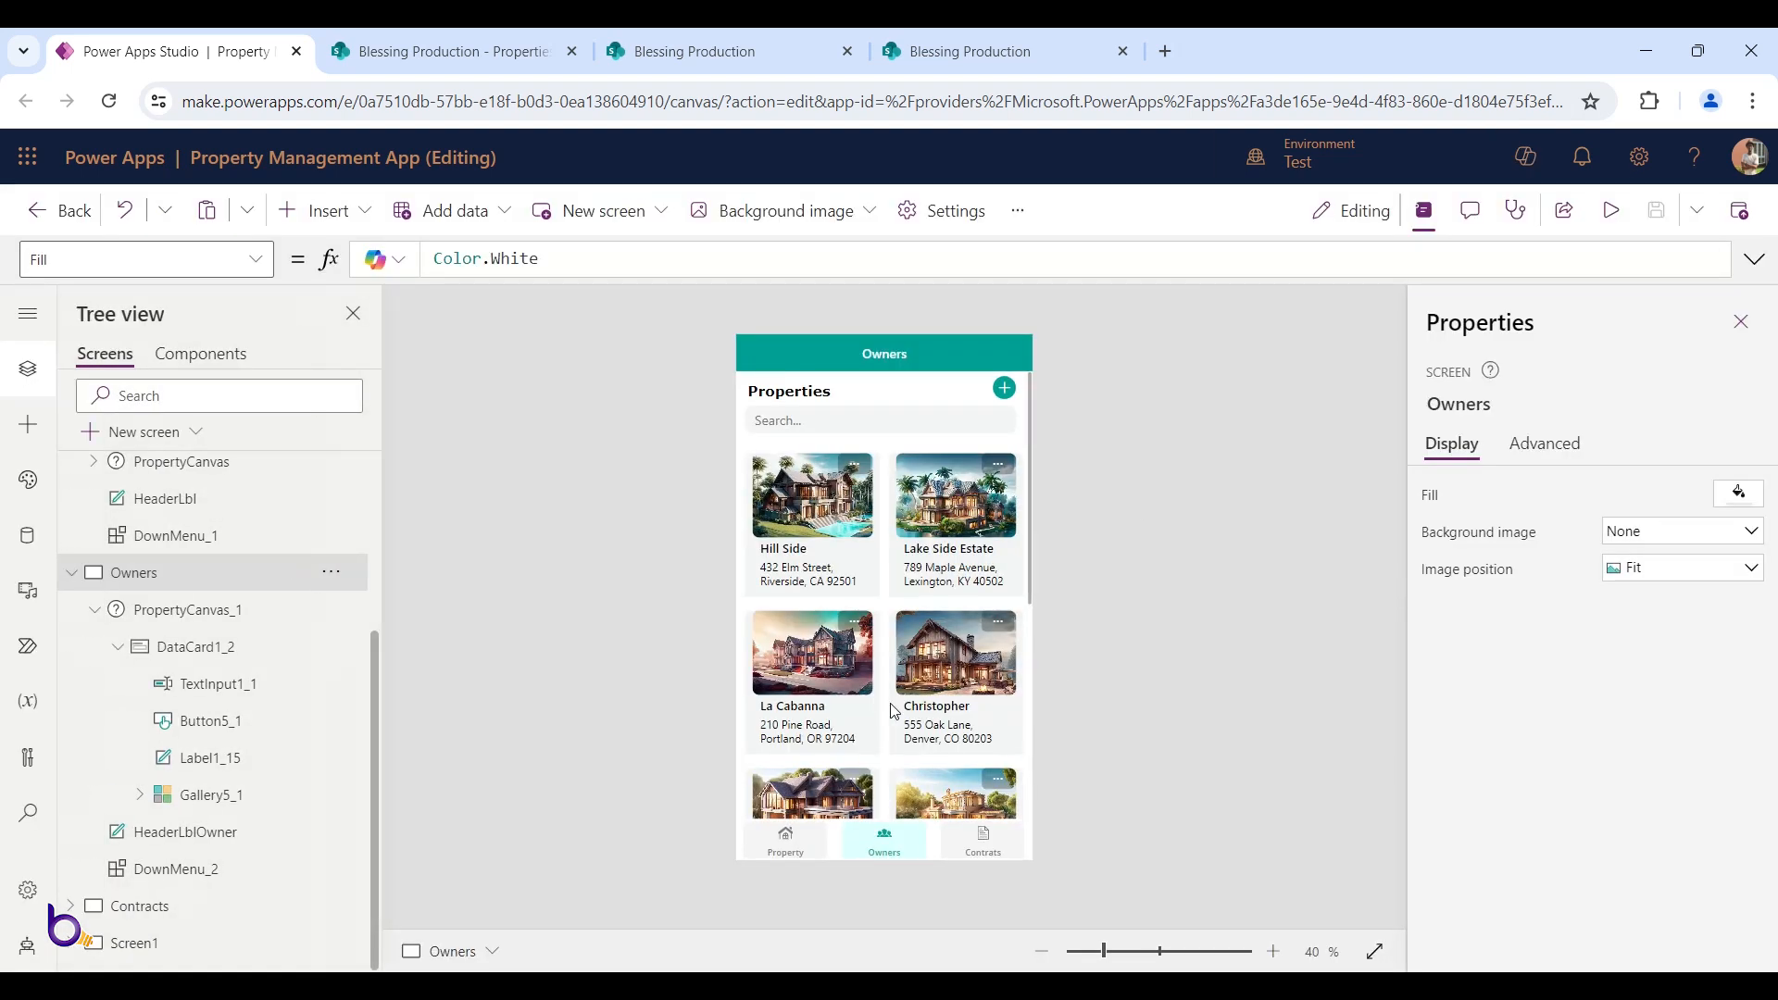
pyautogui.click(894, 712)
pyautogui.click(236, 795)
pyautogui.click(622, 264)
# Set Gallery5_1's Items to Landloards and select the photo in the first card
pyautogui.hotkey('ctrl', 'a')
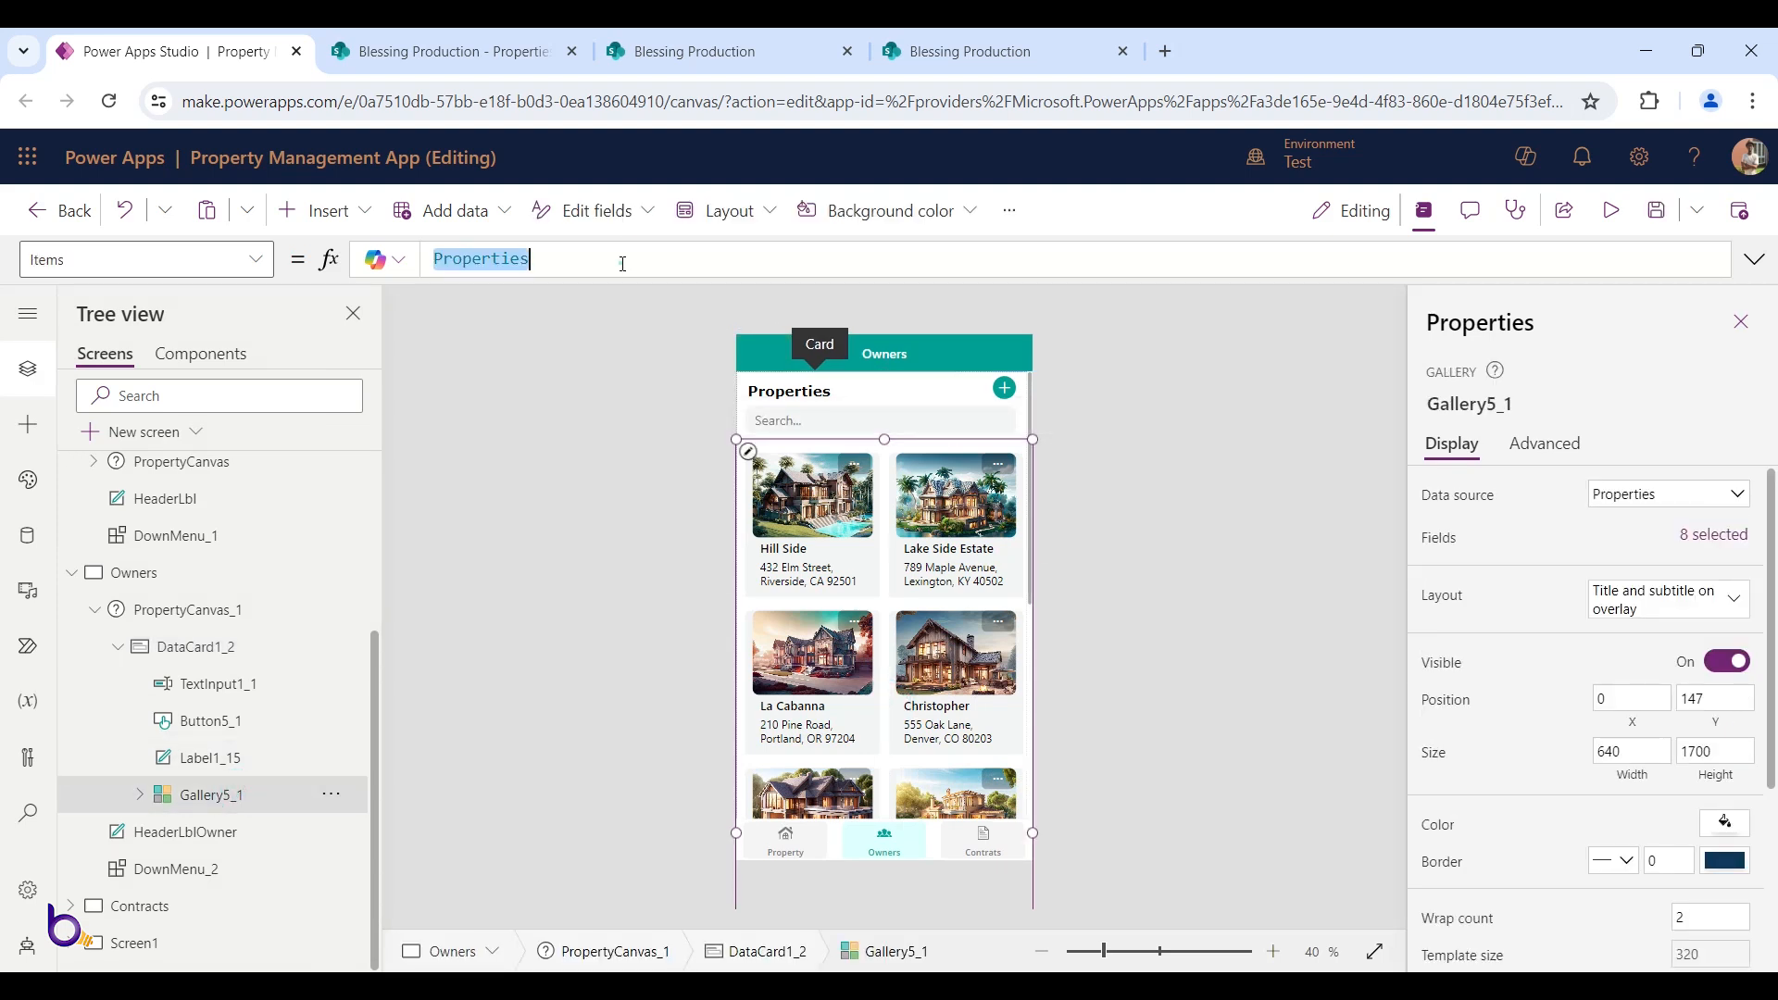
pyautogui.write('lan')
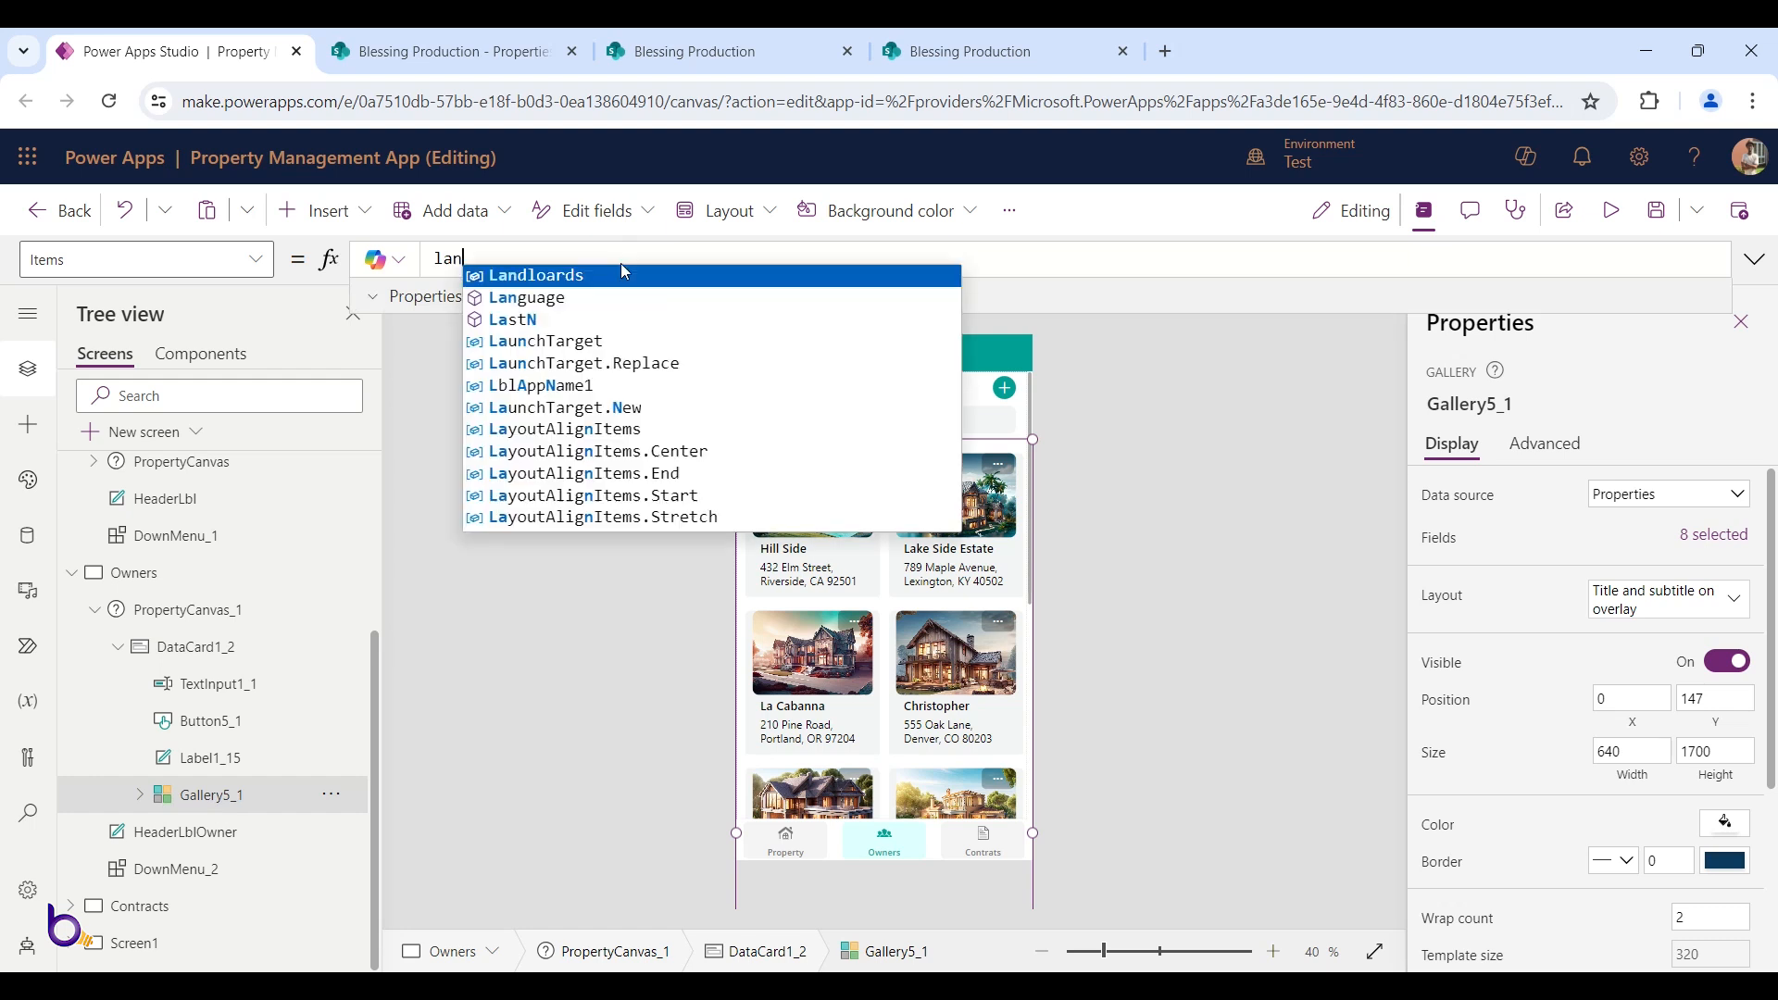
pyautogui.write('d')
pyautogui.click(625, 272)
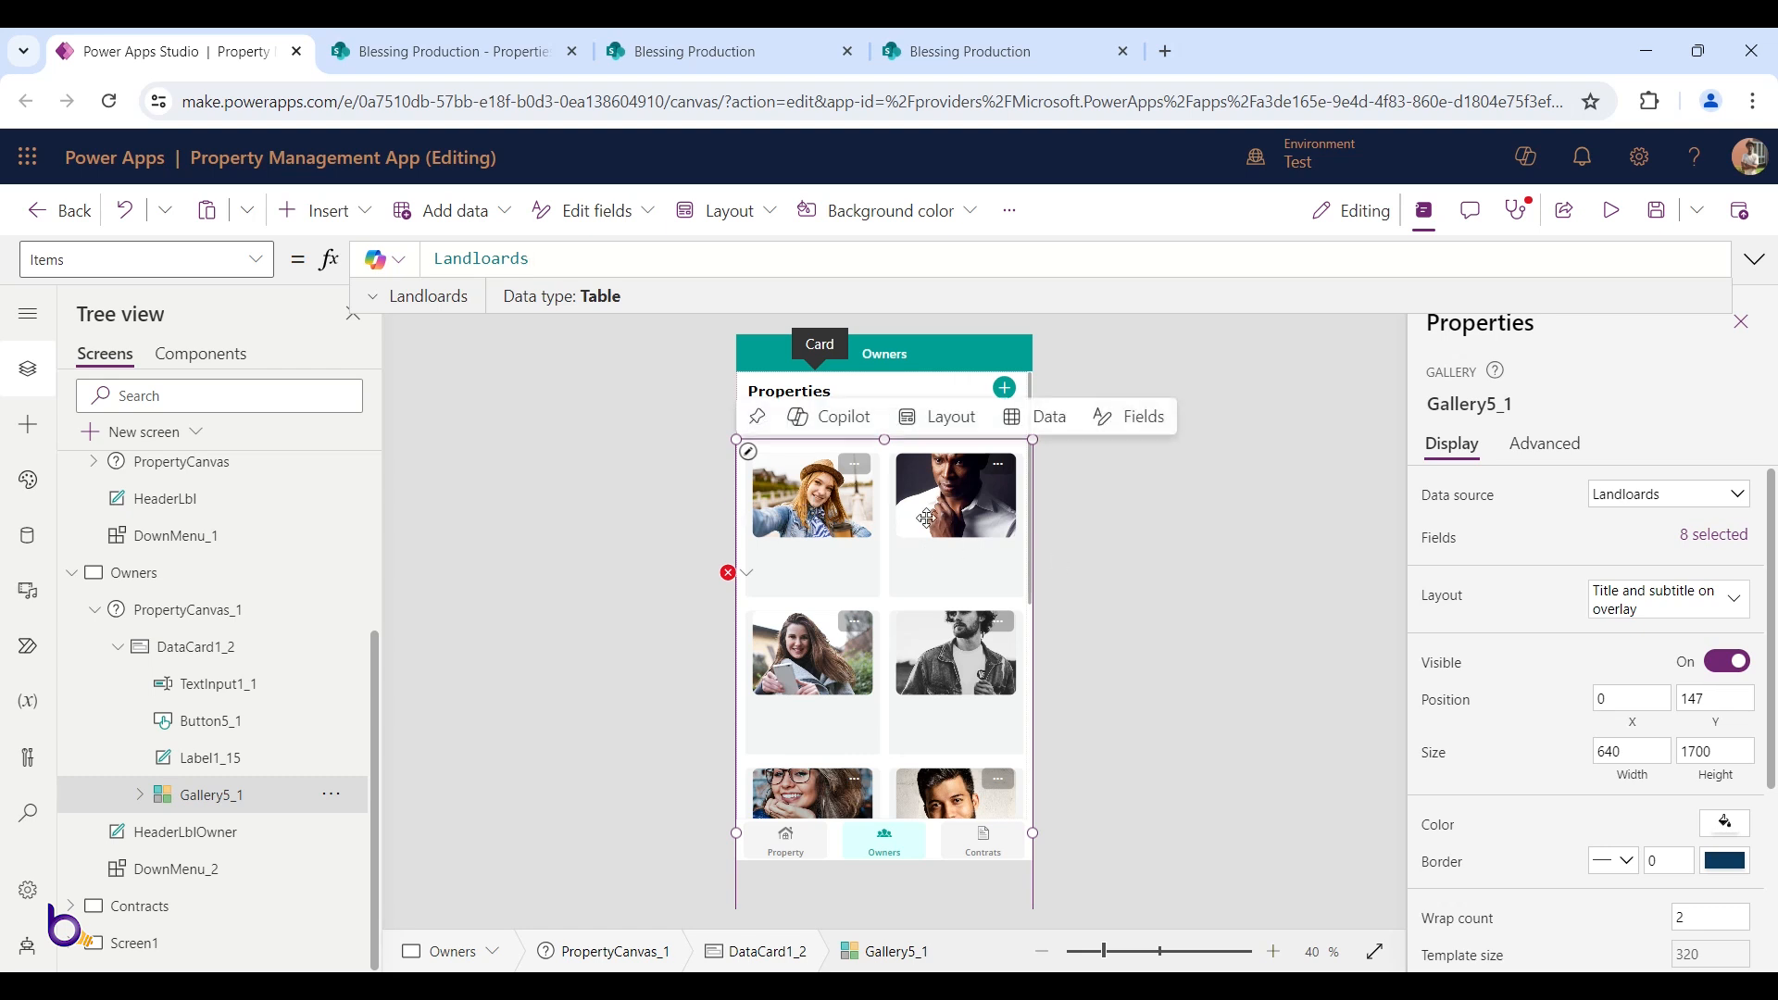
pyautogui.click(822, 515)
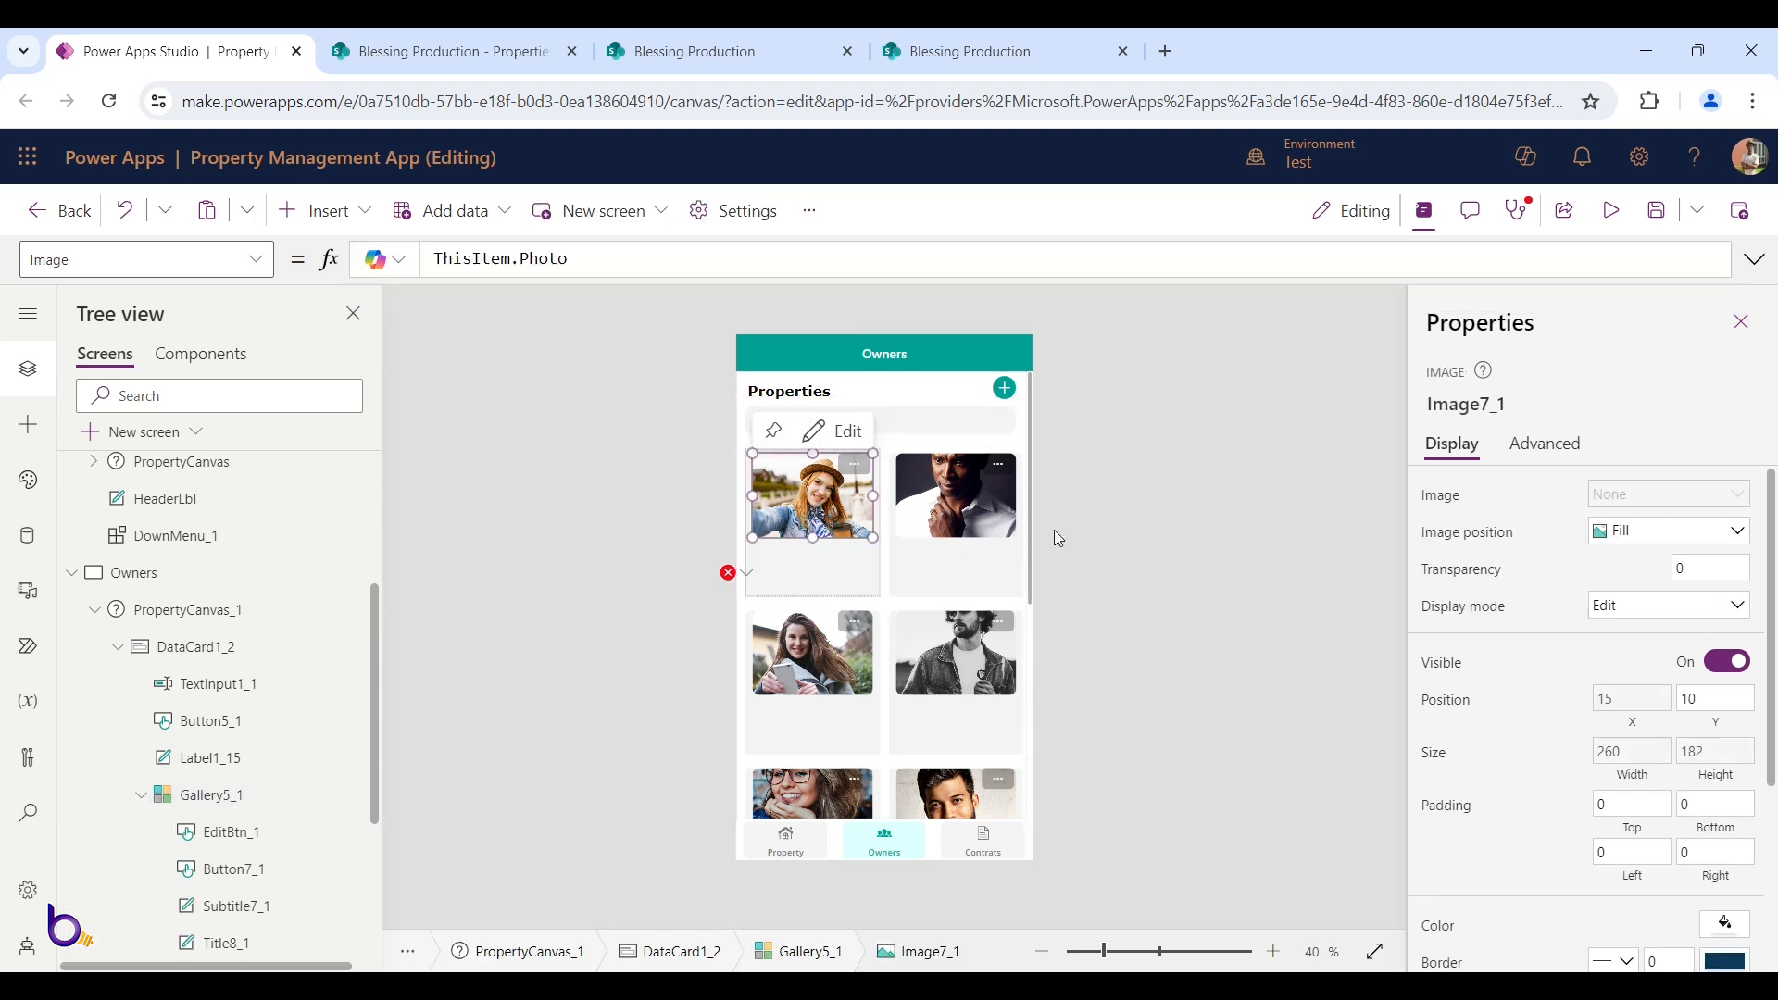
# Give the owner photo a border radius of 100
pyautogui.scroll(-3, 1630, 783)
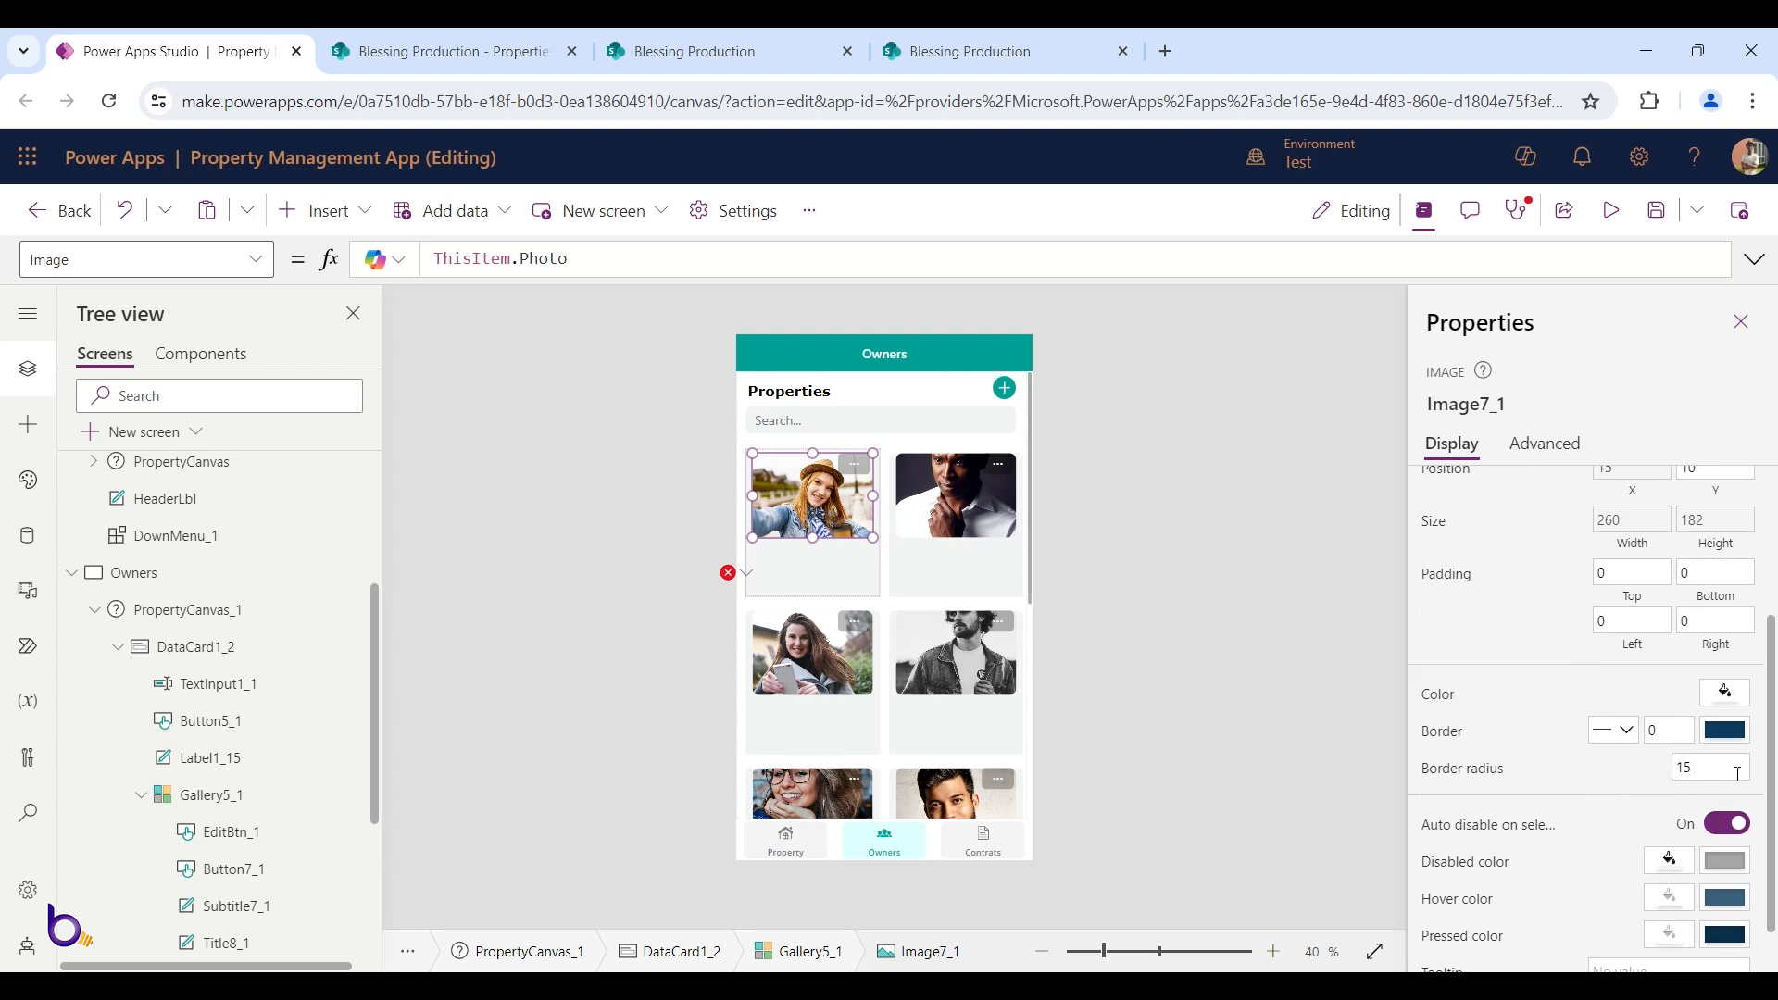
pyautogui.click(1688, 764)
pyautogui.write('100')
pyautogui.press('Tab')
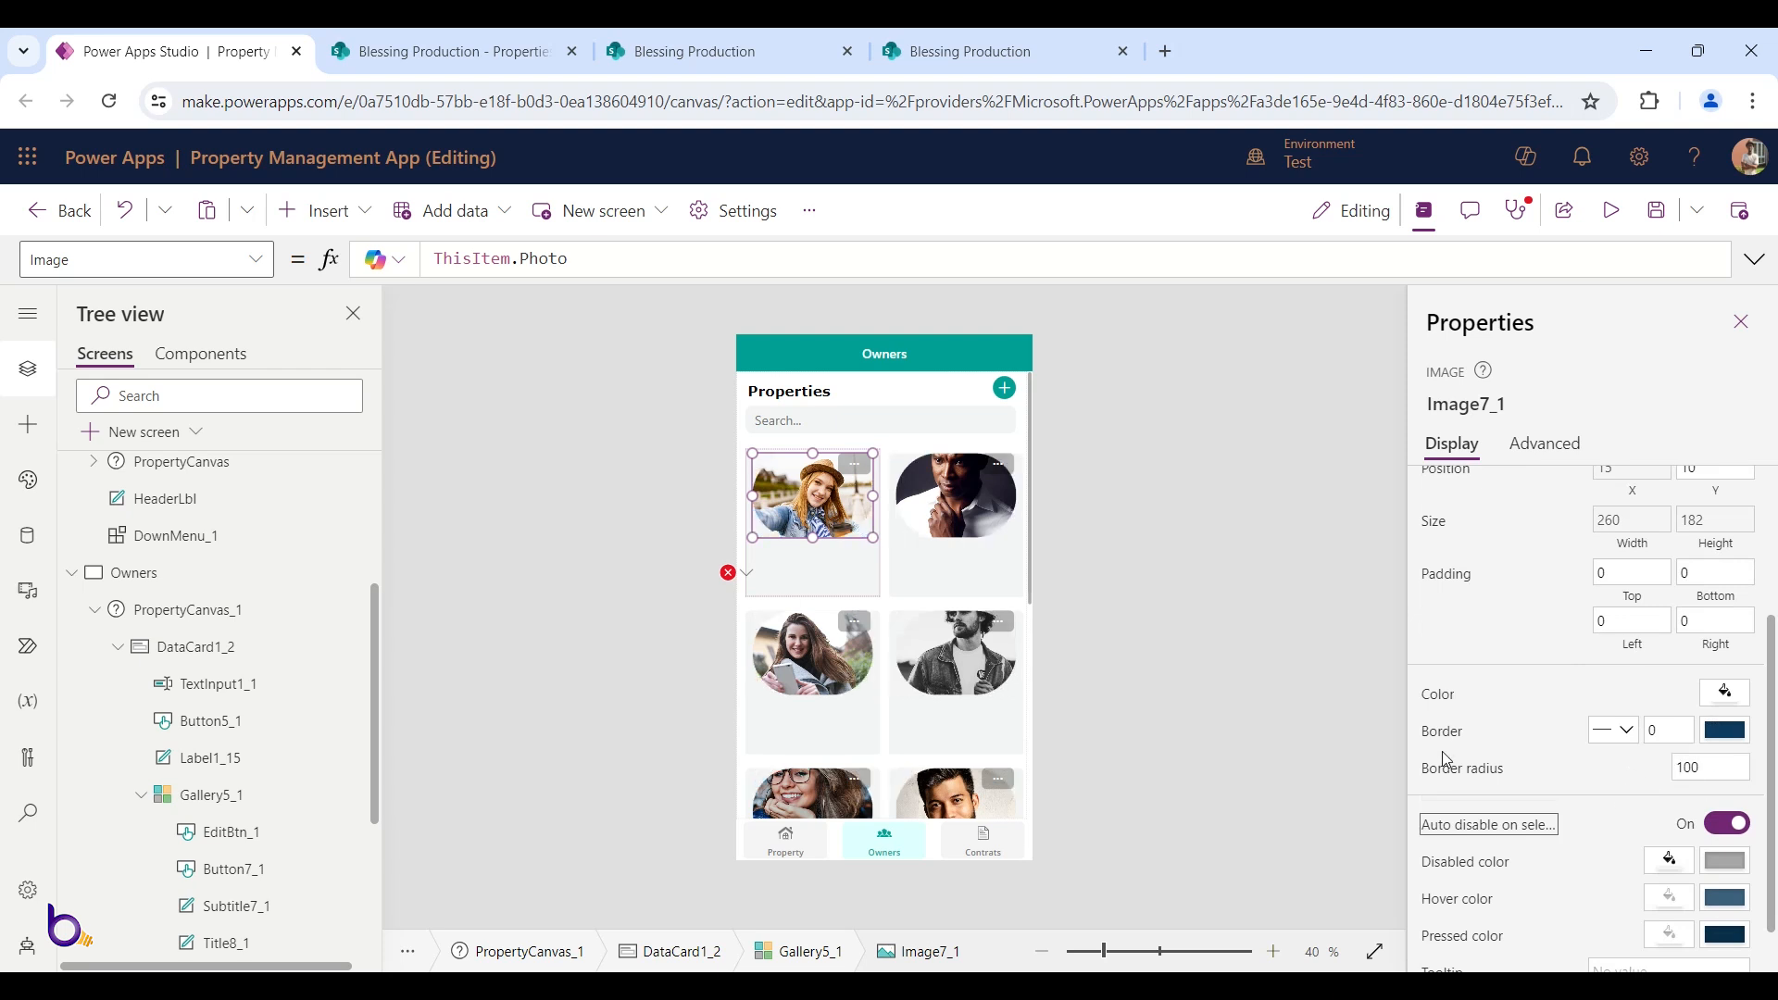
# Set the photo's Width formula to Parent.TemplateWidth - 108
pyautogui.click(1632, 524)
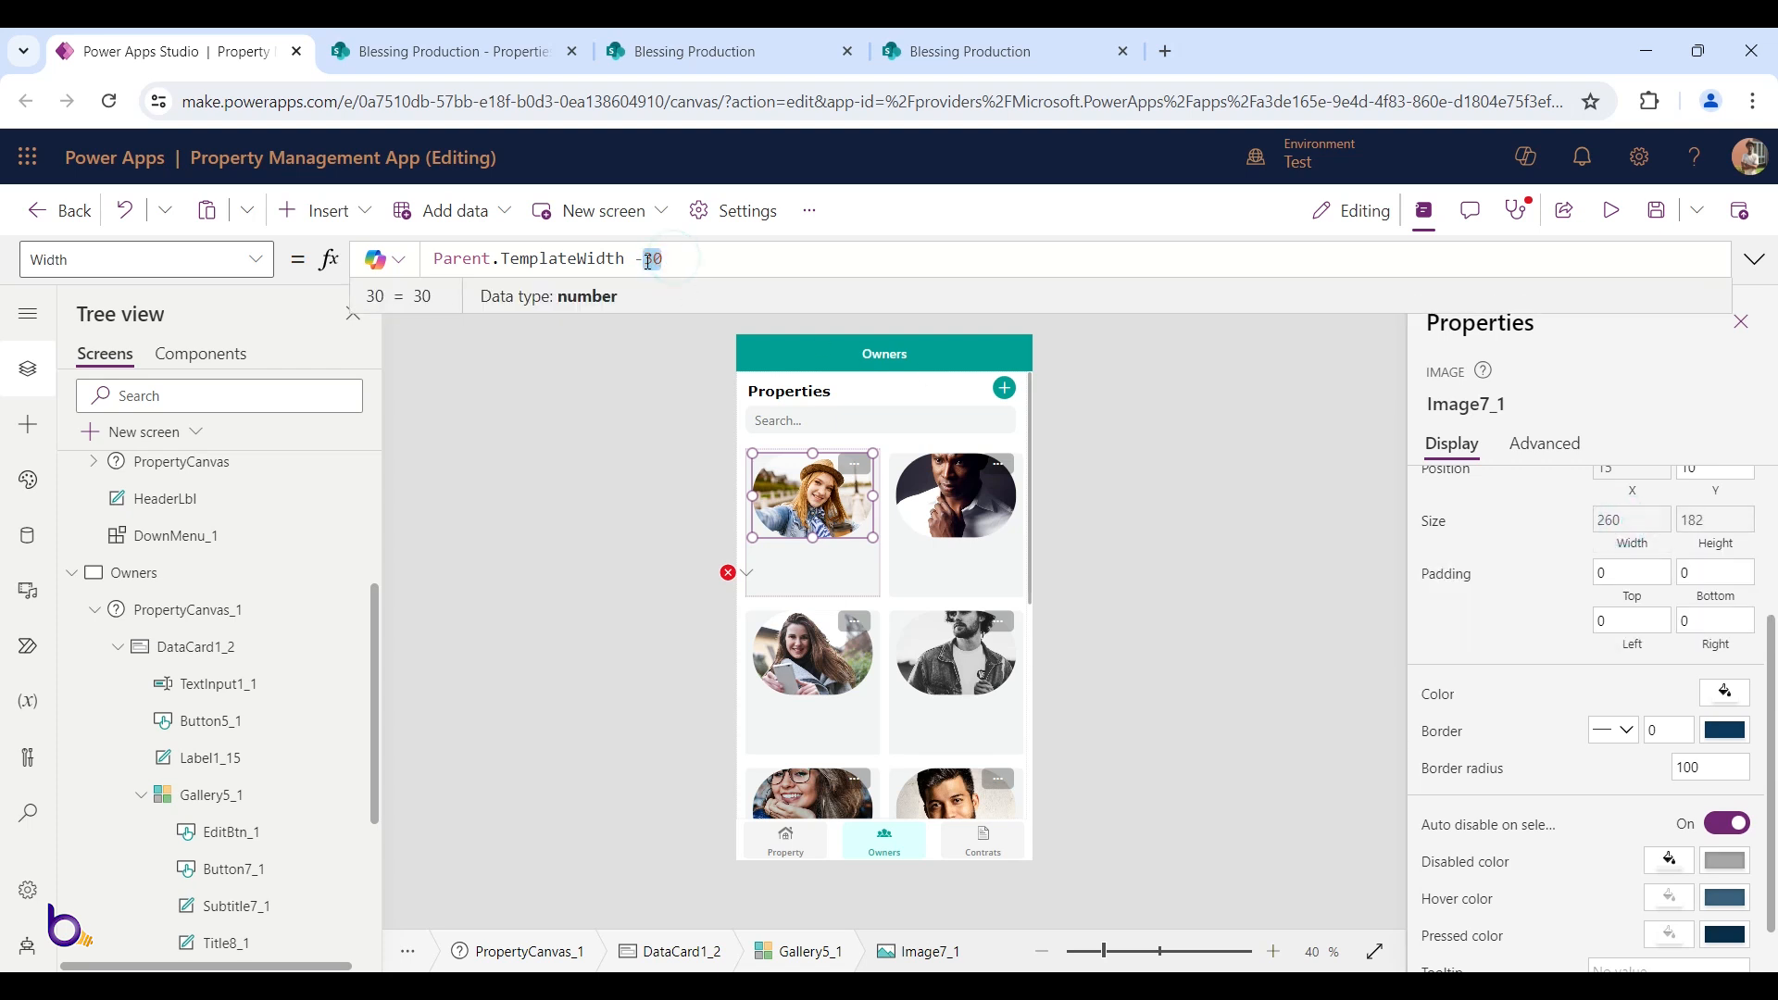
pyautogui.press('BackSpace')
pyautogui.press('BackSpace')
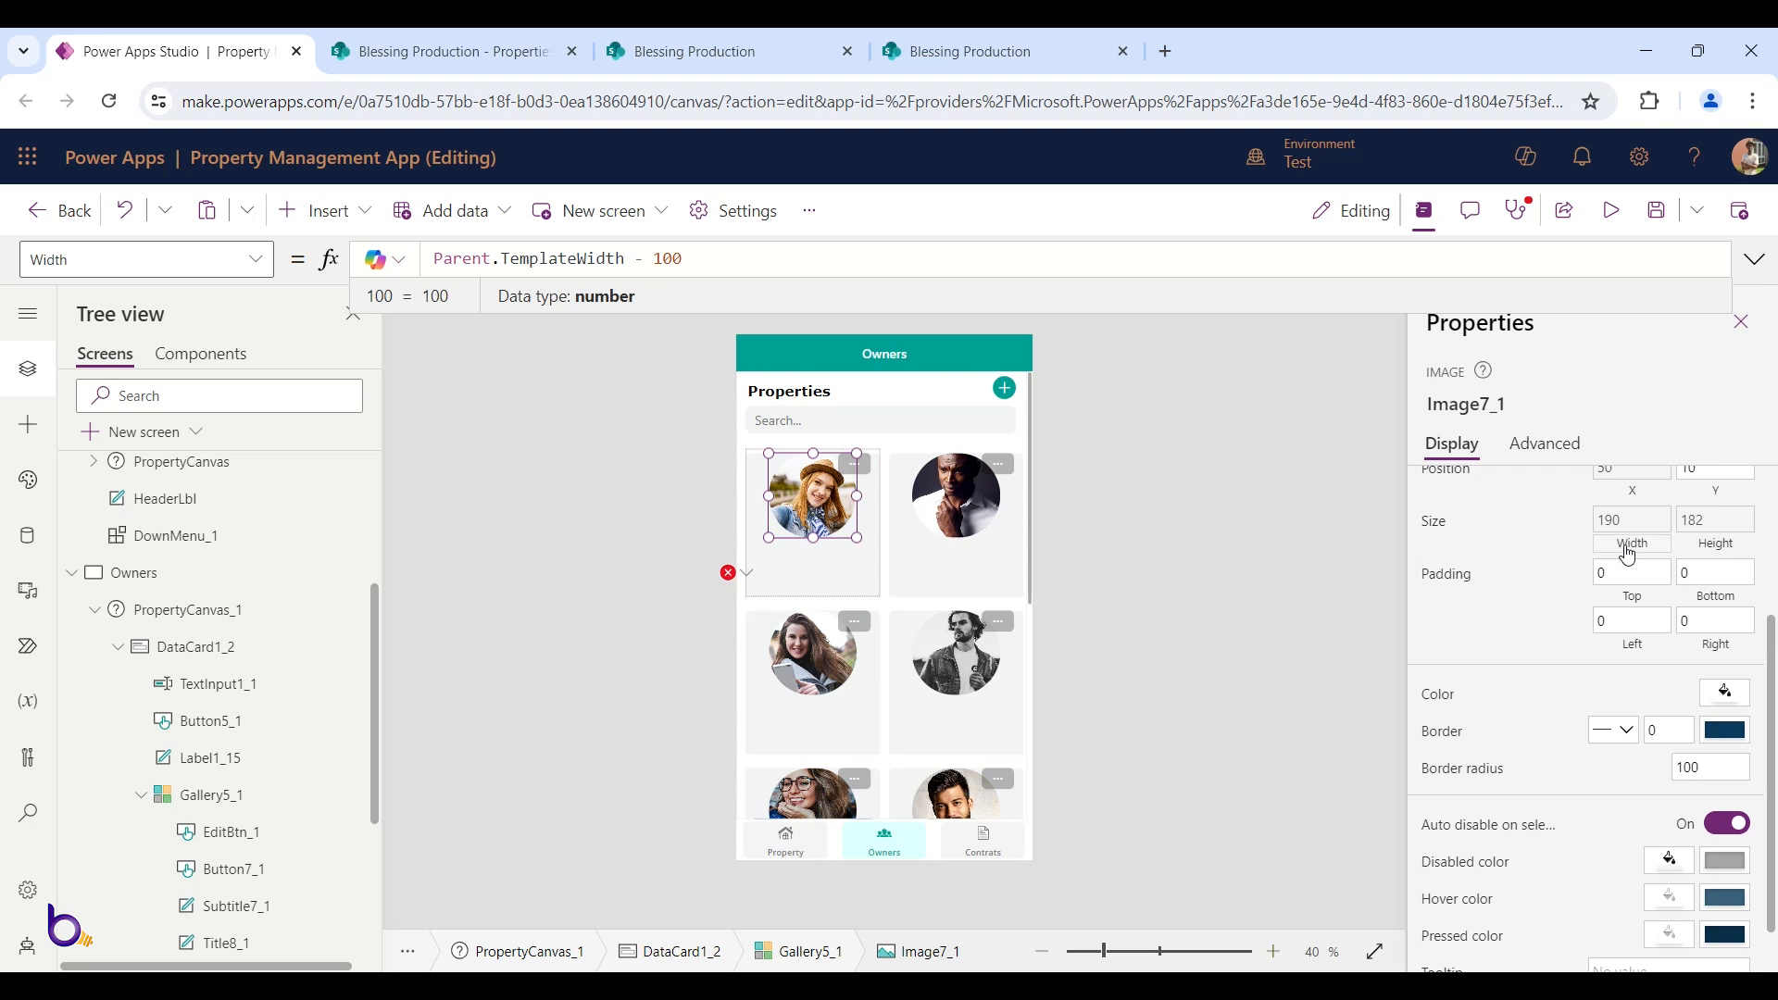
pyautogui.doubleClick(659, 260)
pyautogui.write('110')
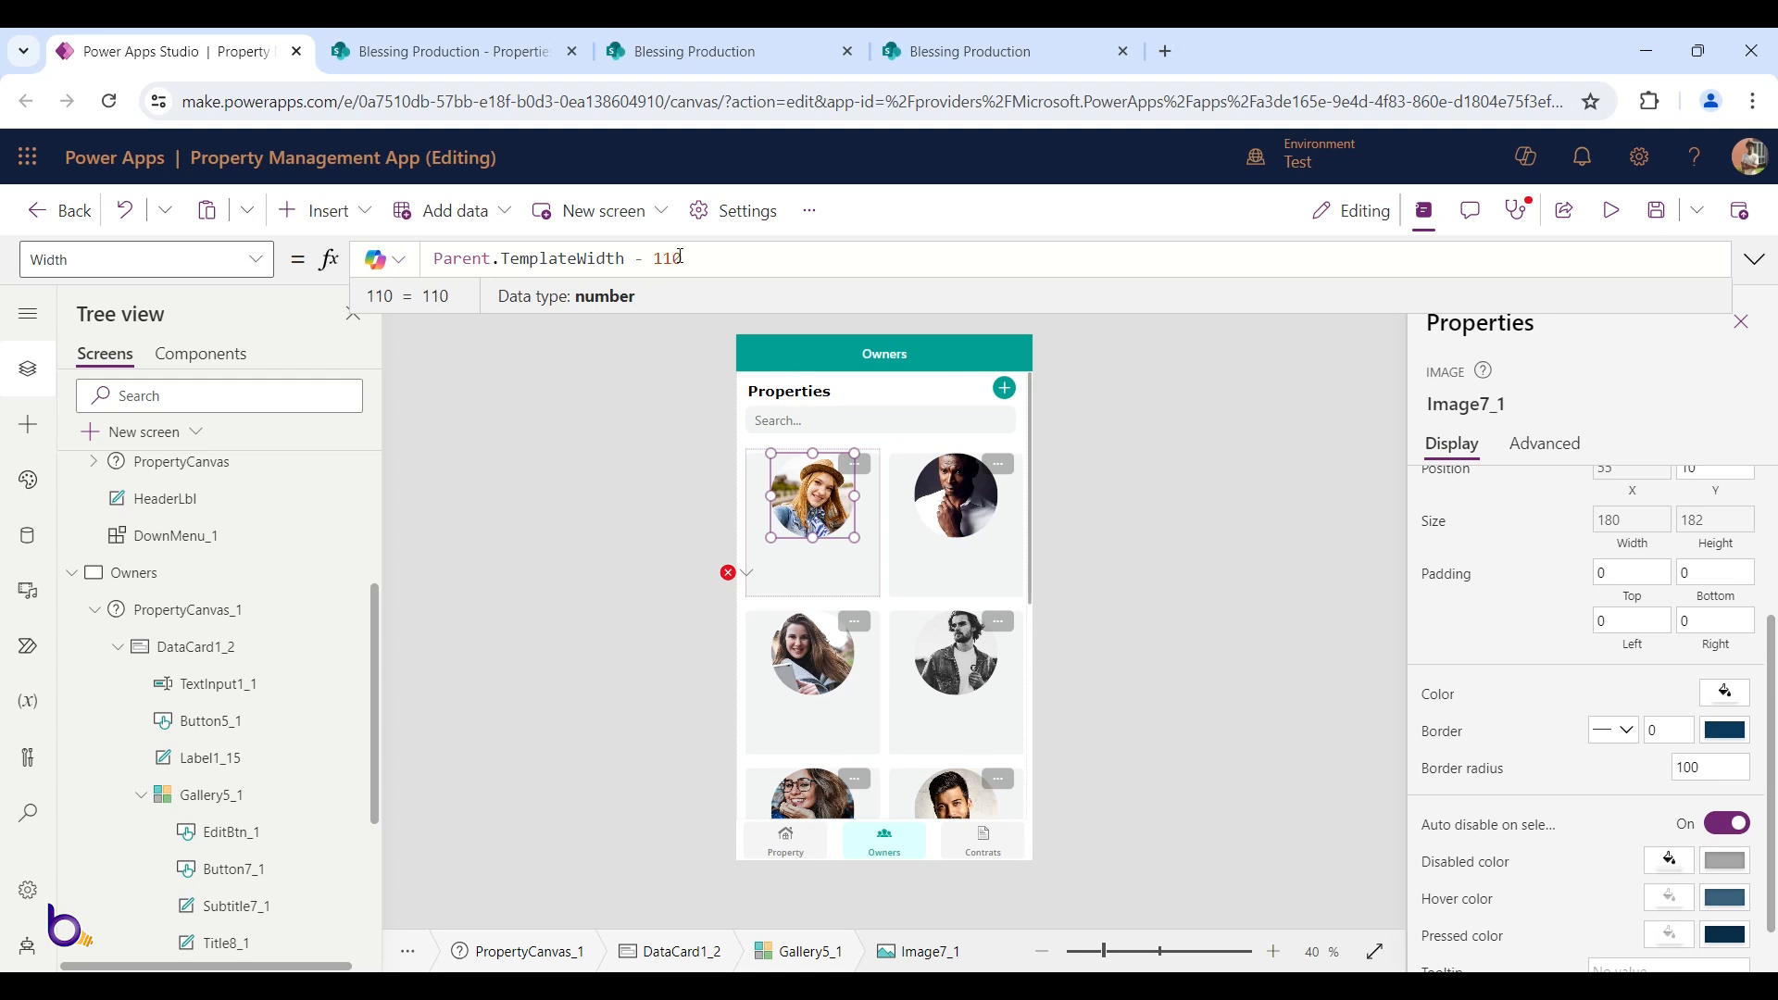
pyautogui.doubleClick(683, 258)
pyautogui.write('118')
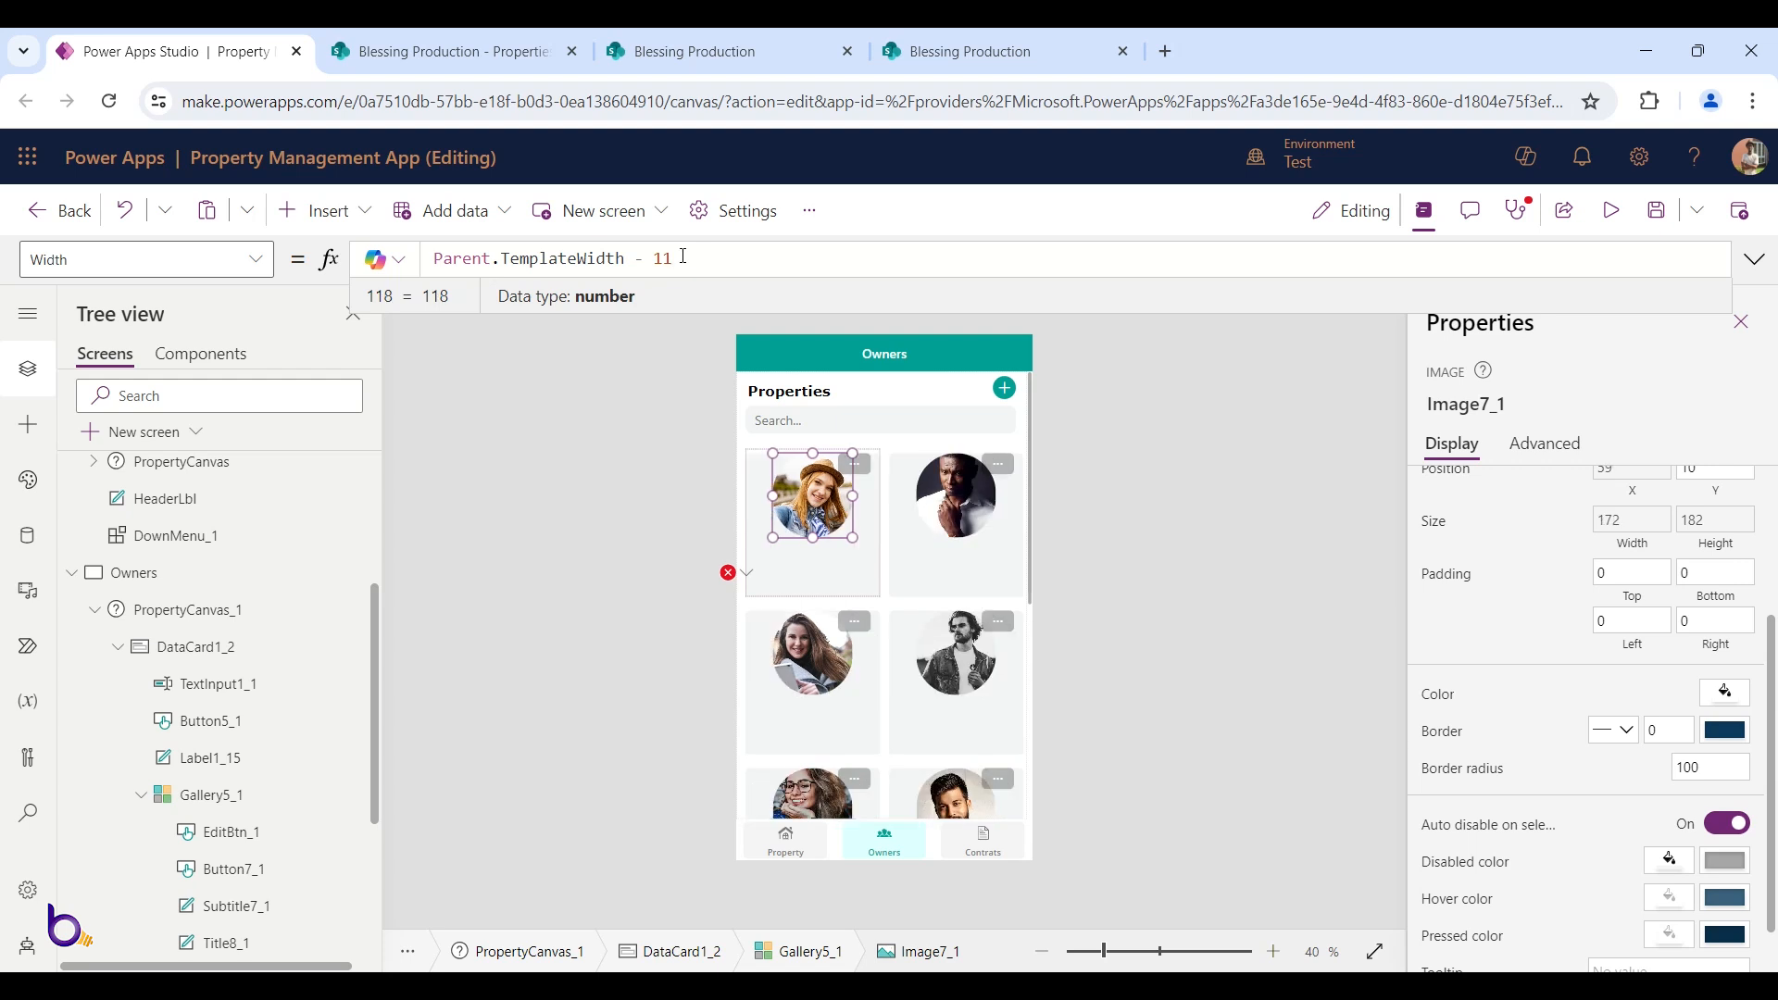
pyautogui.press('BackSpace')
pyautogui.write('08')
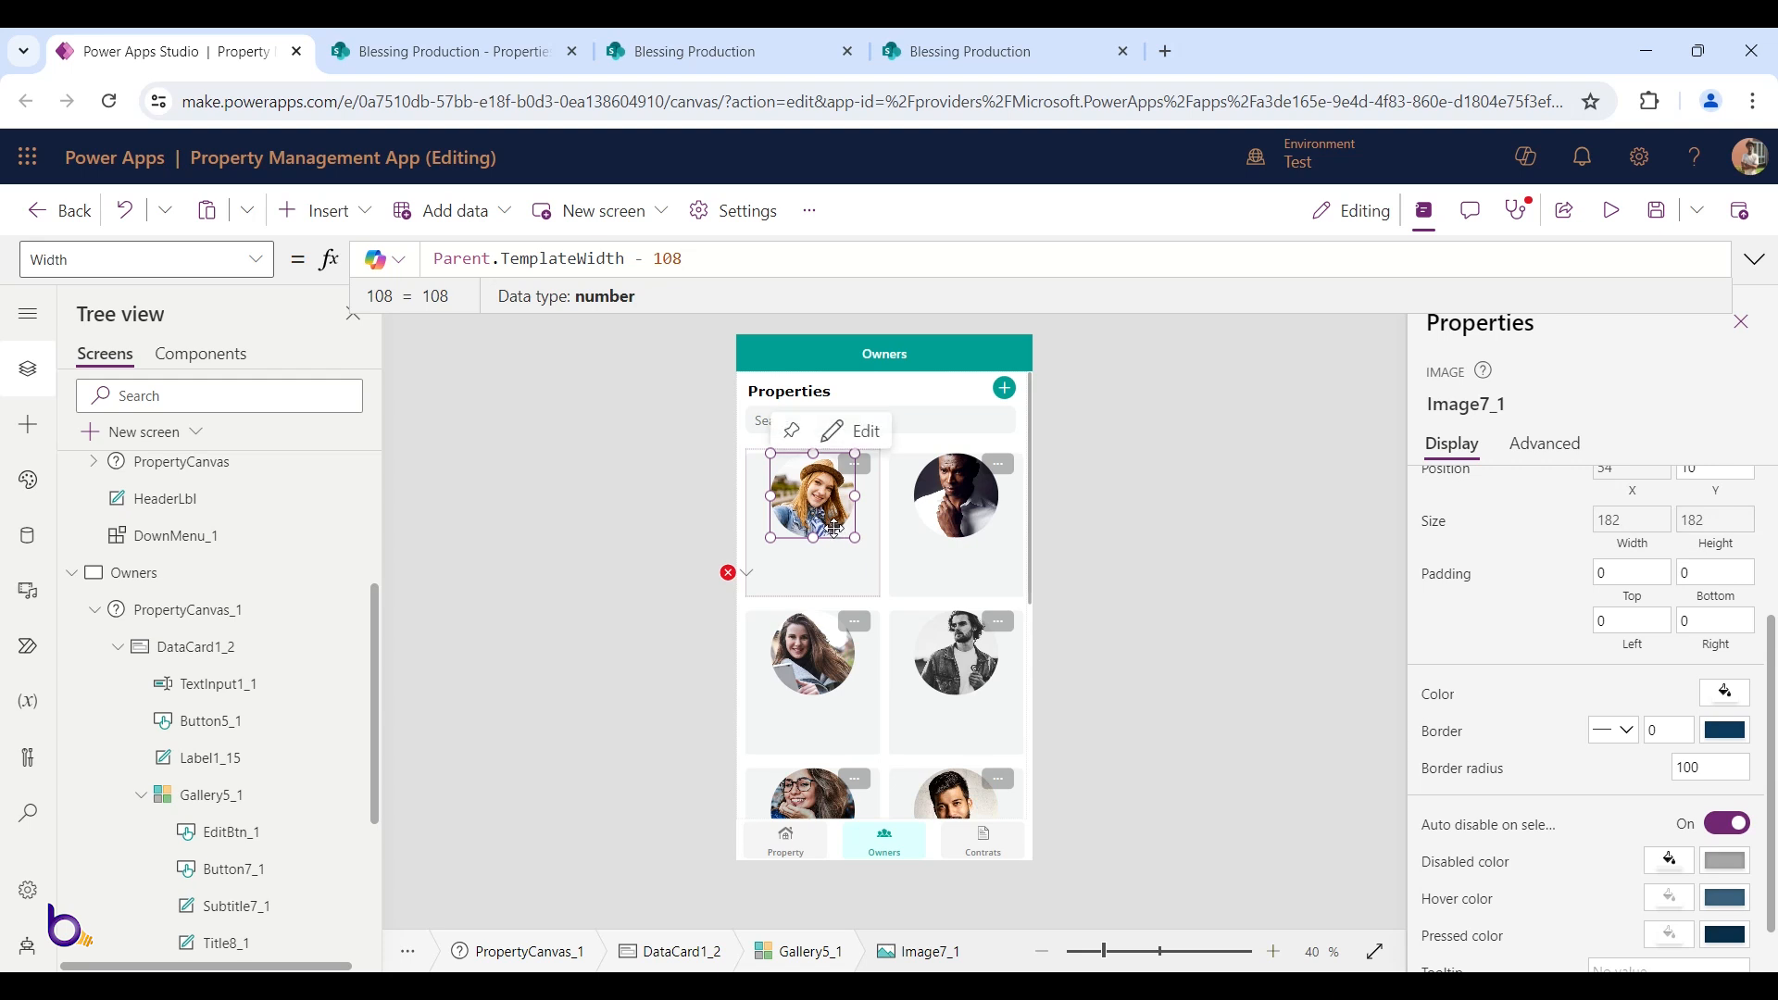
pyautogui.click(746, 574)
pyautogui.click(806, 608)
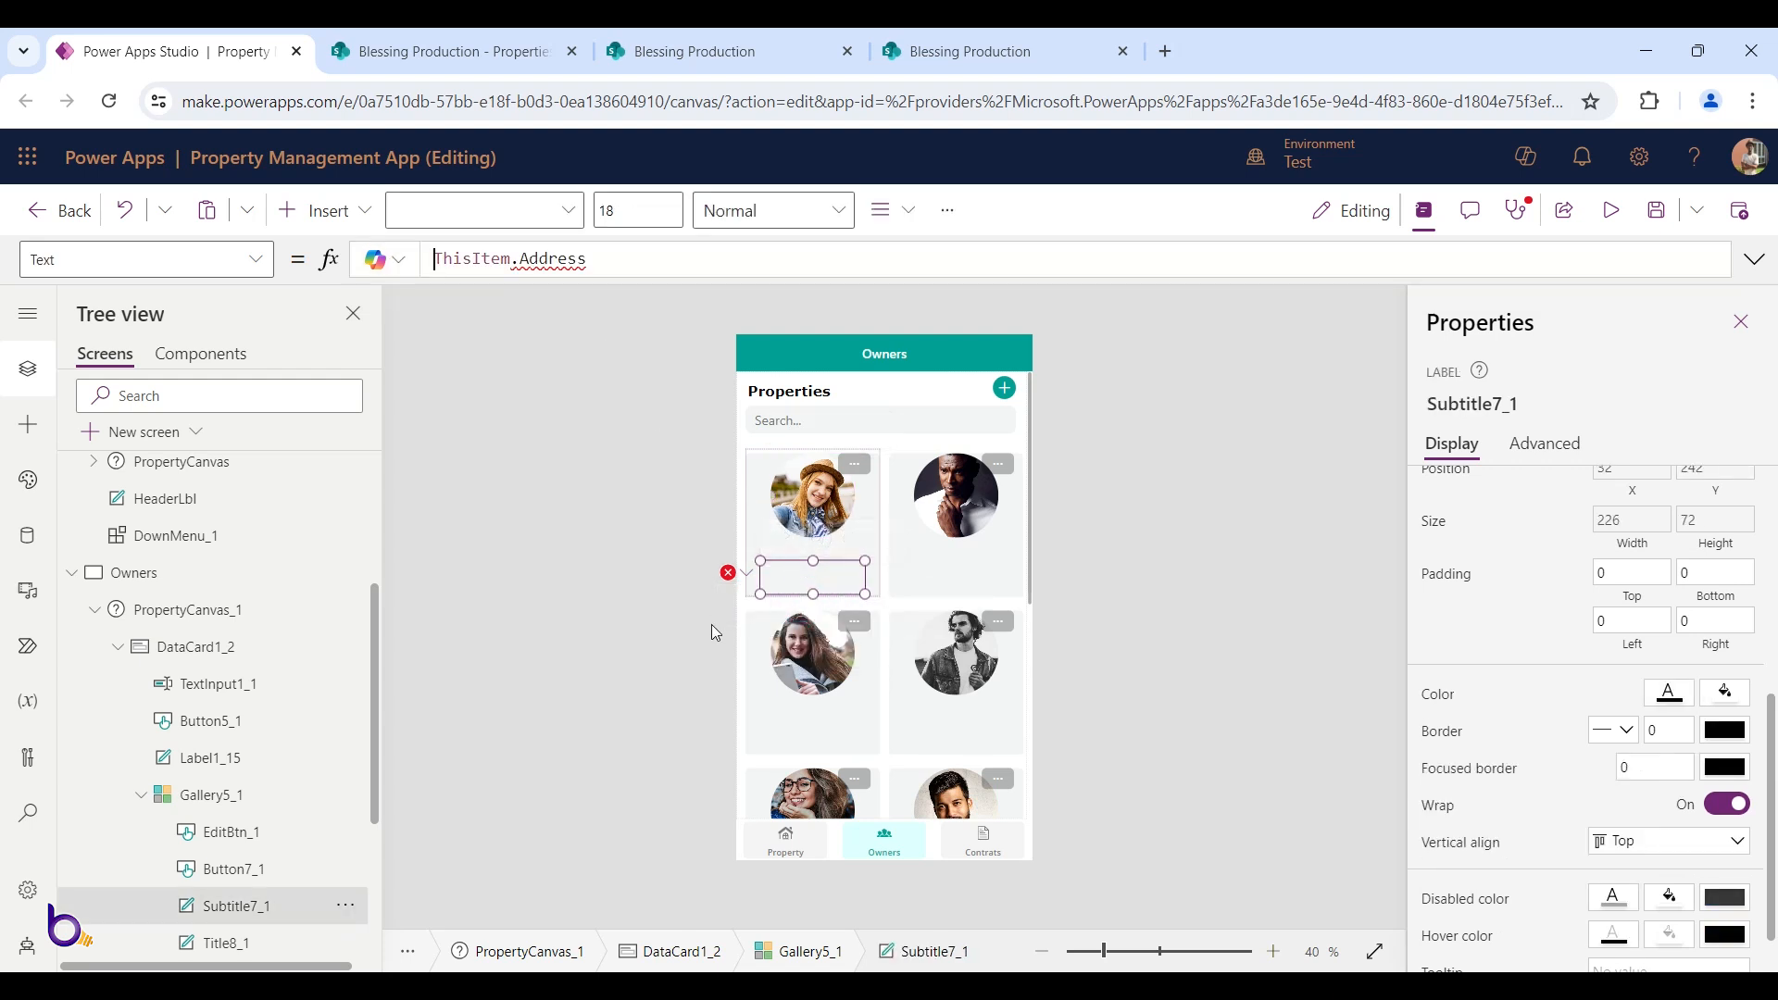
# Set the subtitle text to ThisItem.OwnerEmail and the title text to ThisItem.Owner
pyautogui.doubleClick(617, 259)
pyautogui.write('ow')
pyautogui.click(620, 272)
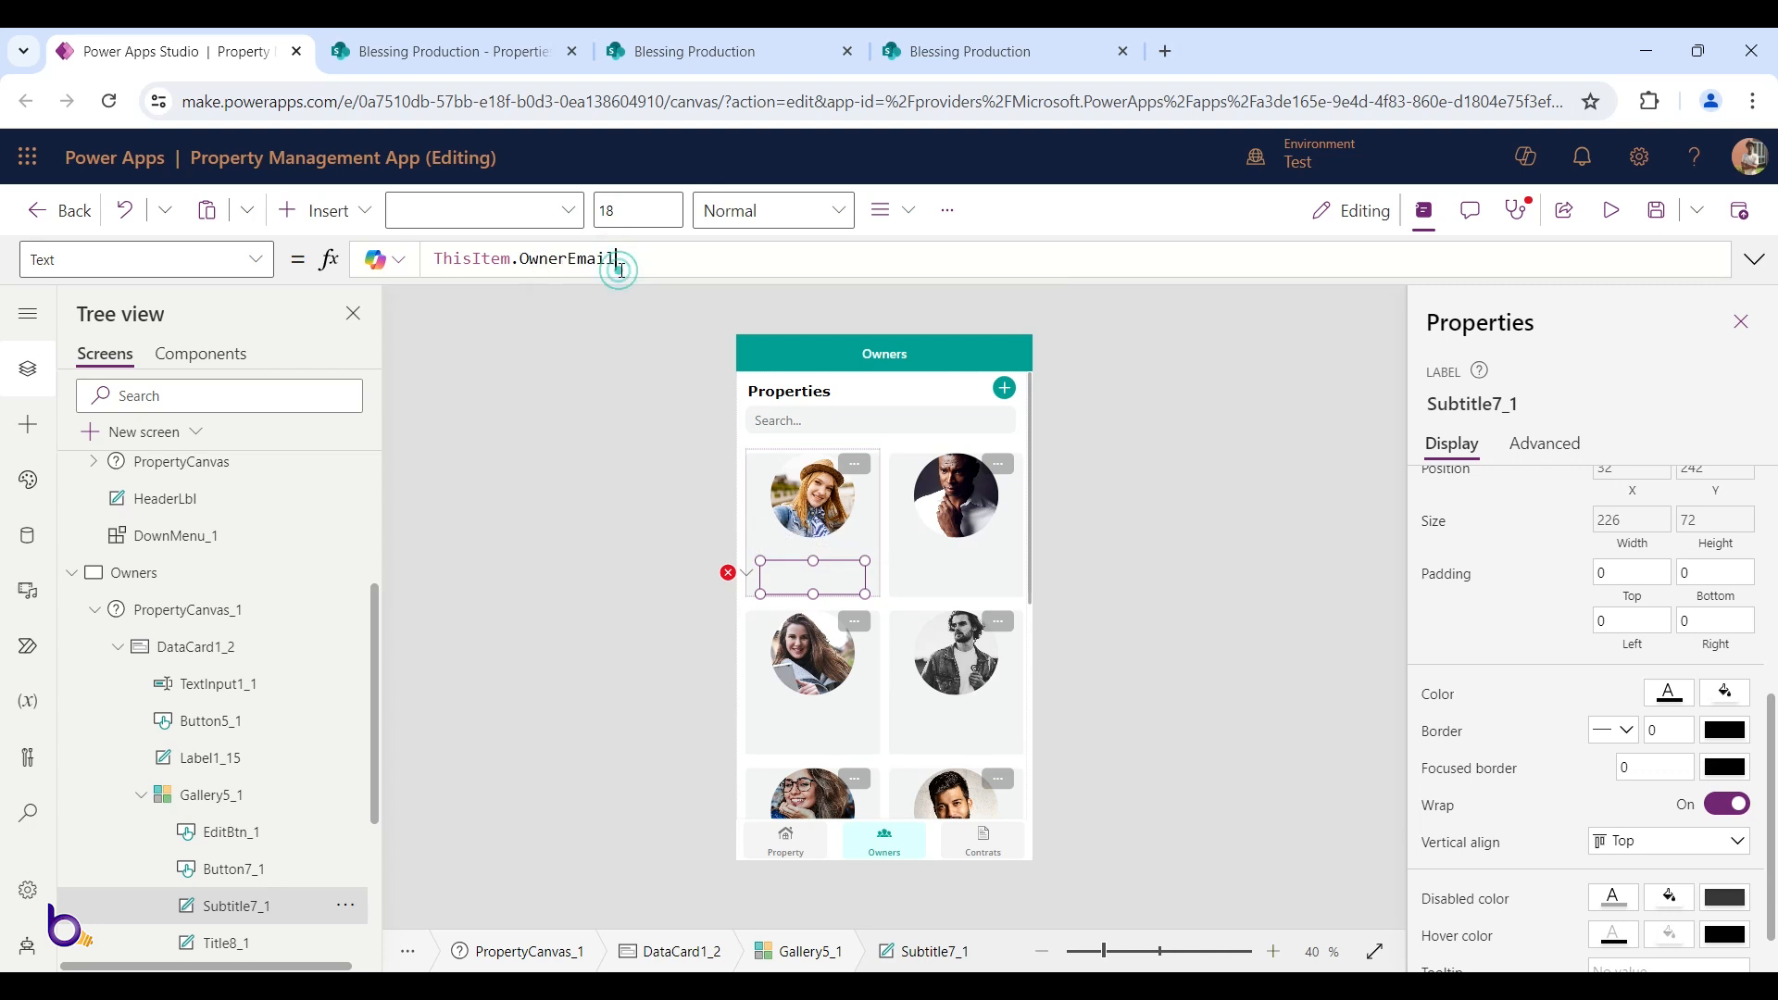
pyautogui.click(809, 542)
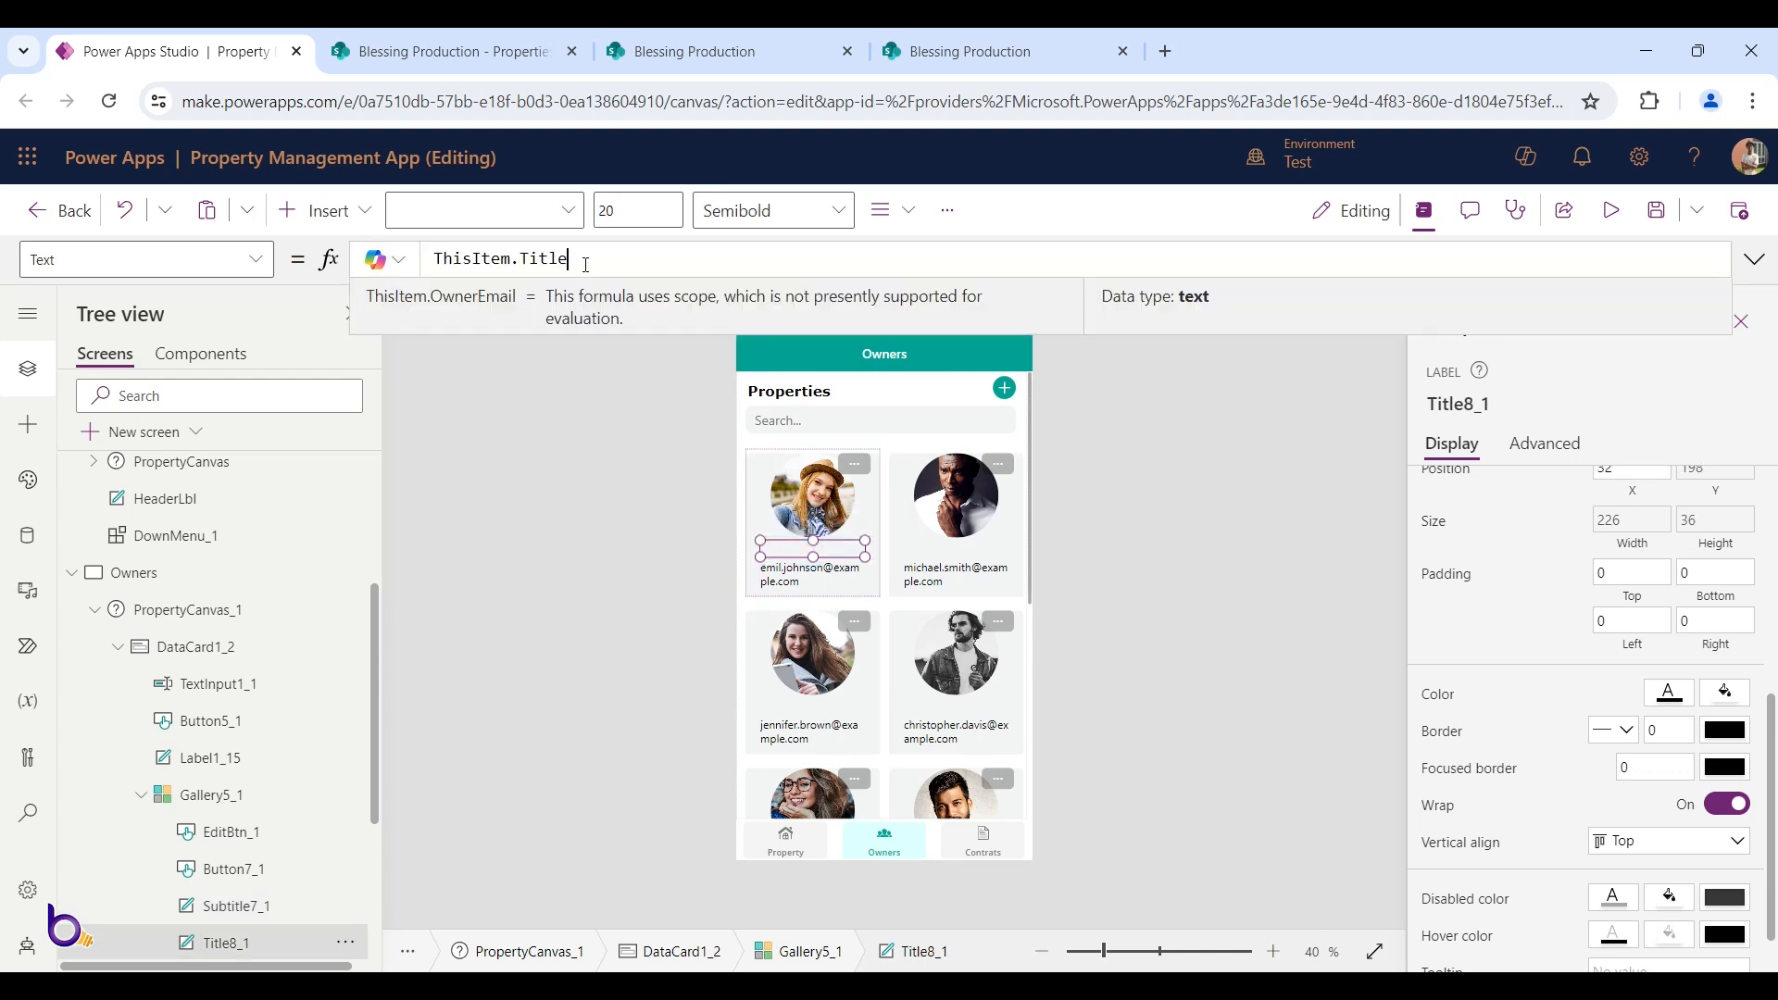
pyautogui.doubleClick(583, 262)
pyautogui.write('Owner')
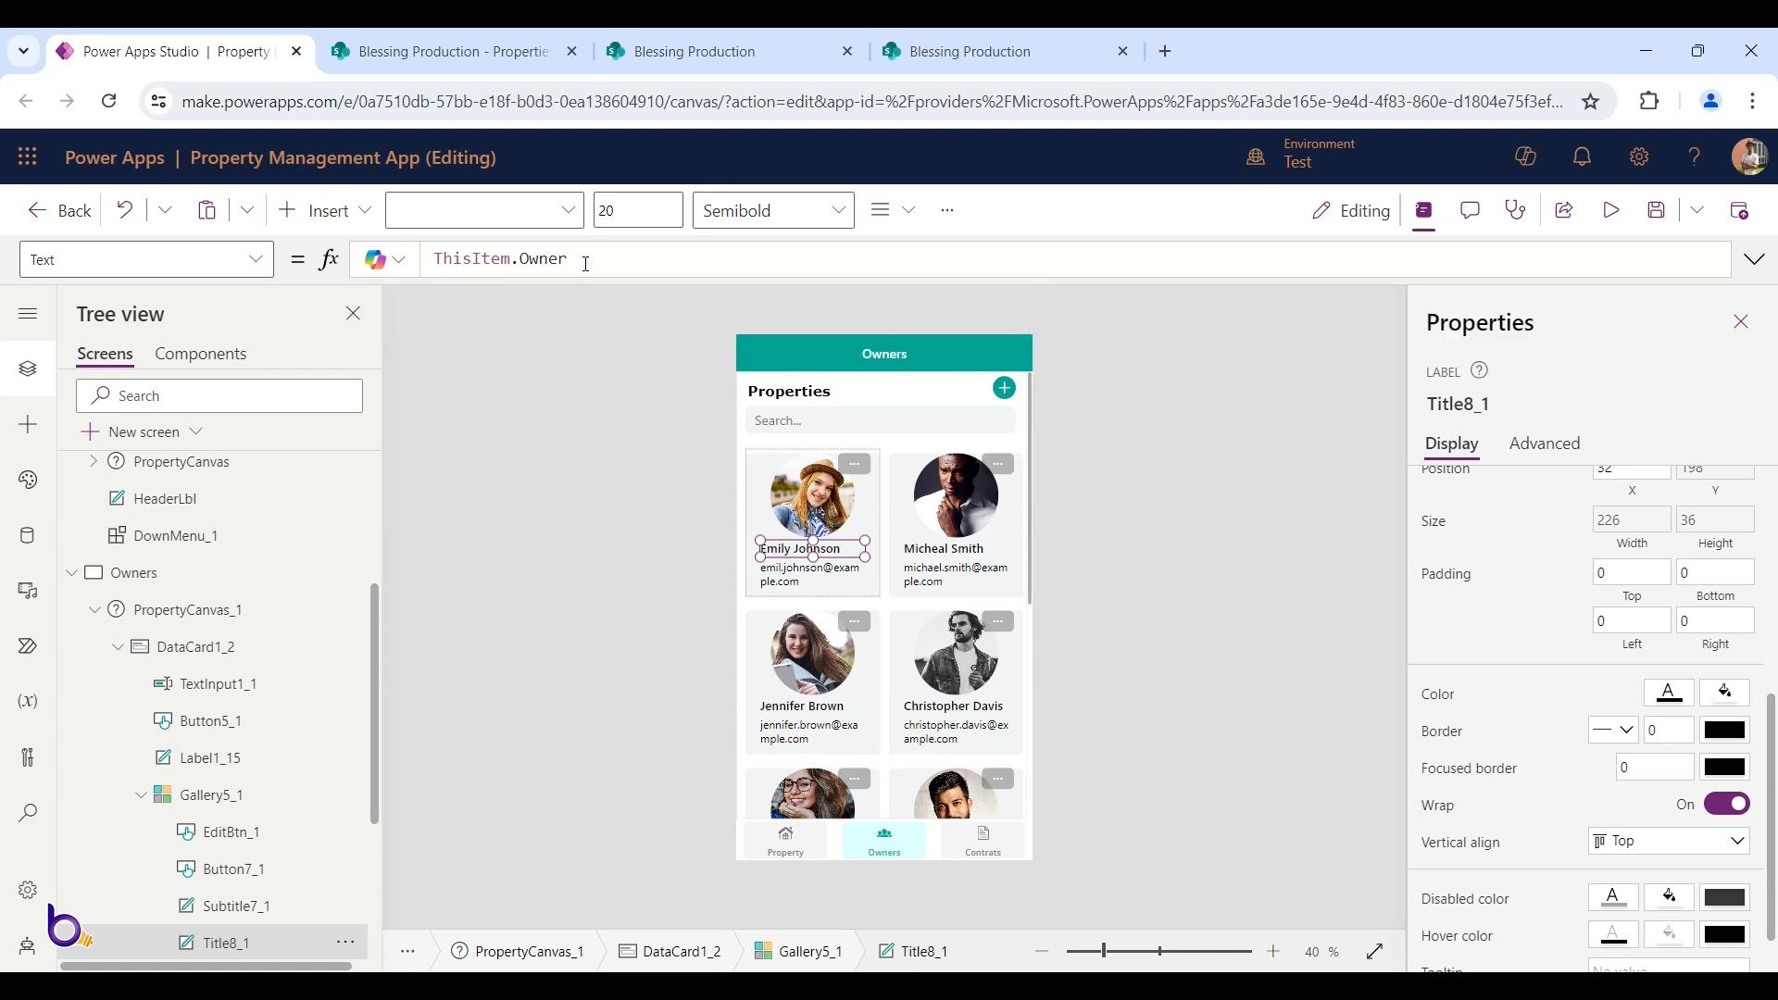
# Centre the text of both the owner name and email labels
pyautogui.scroll(5, 1625, 727)
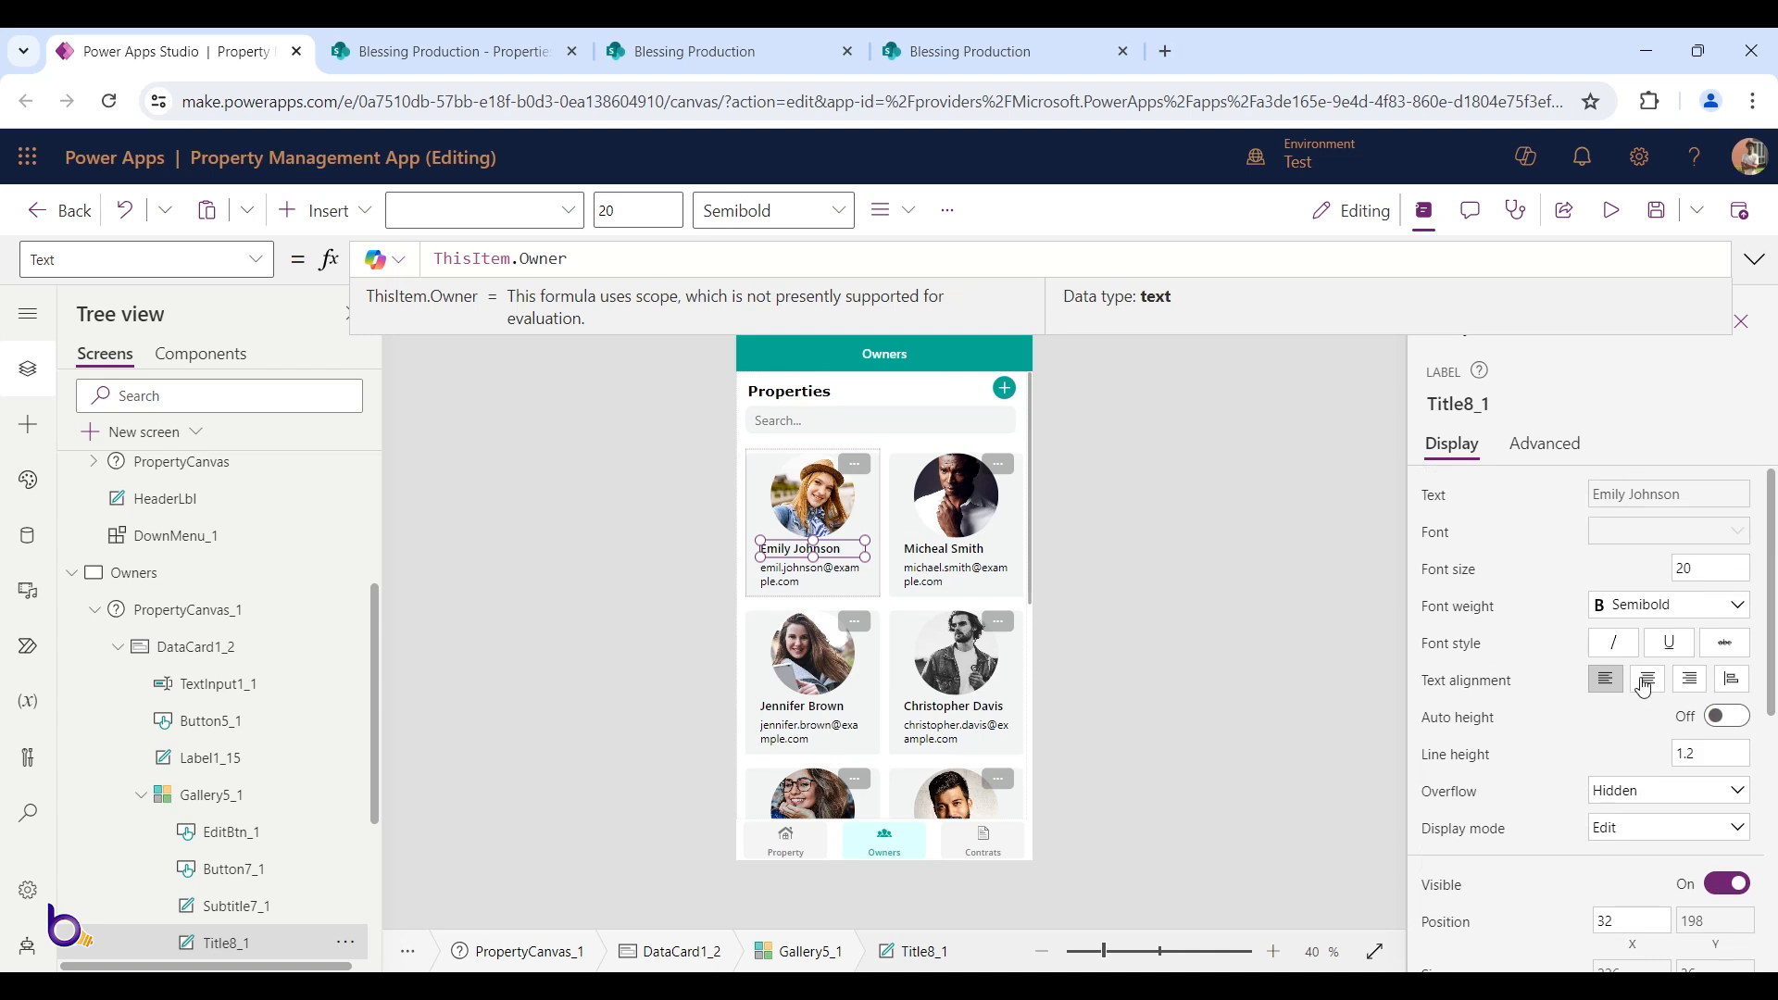
pyautogui.click(1648, 678)
pyautogui.click(821, 579)
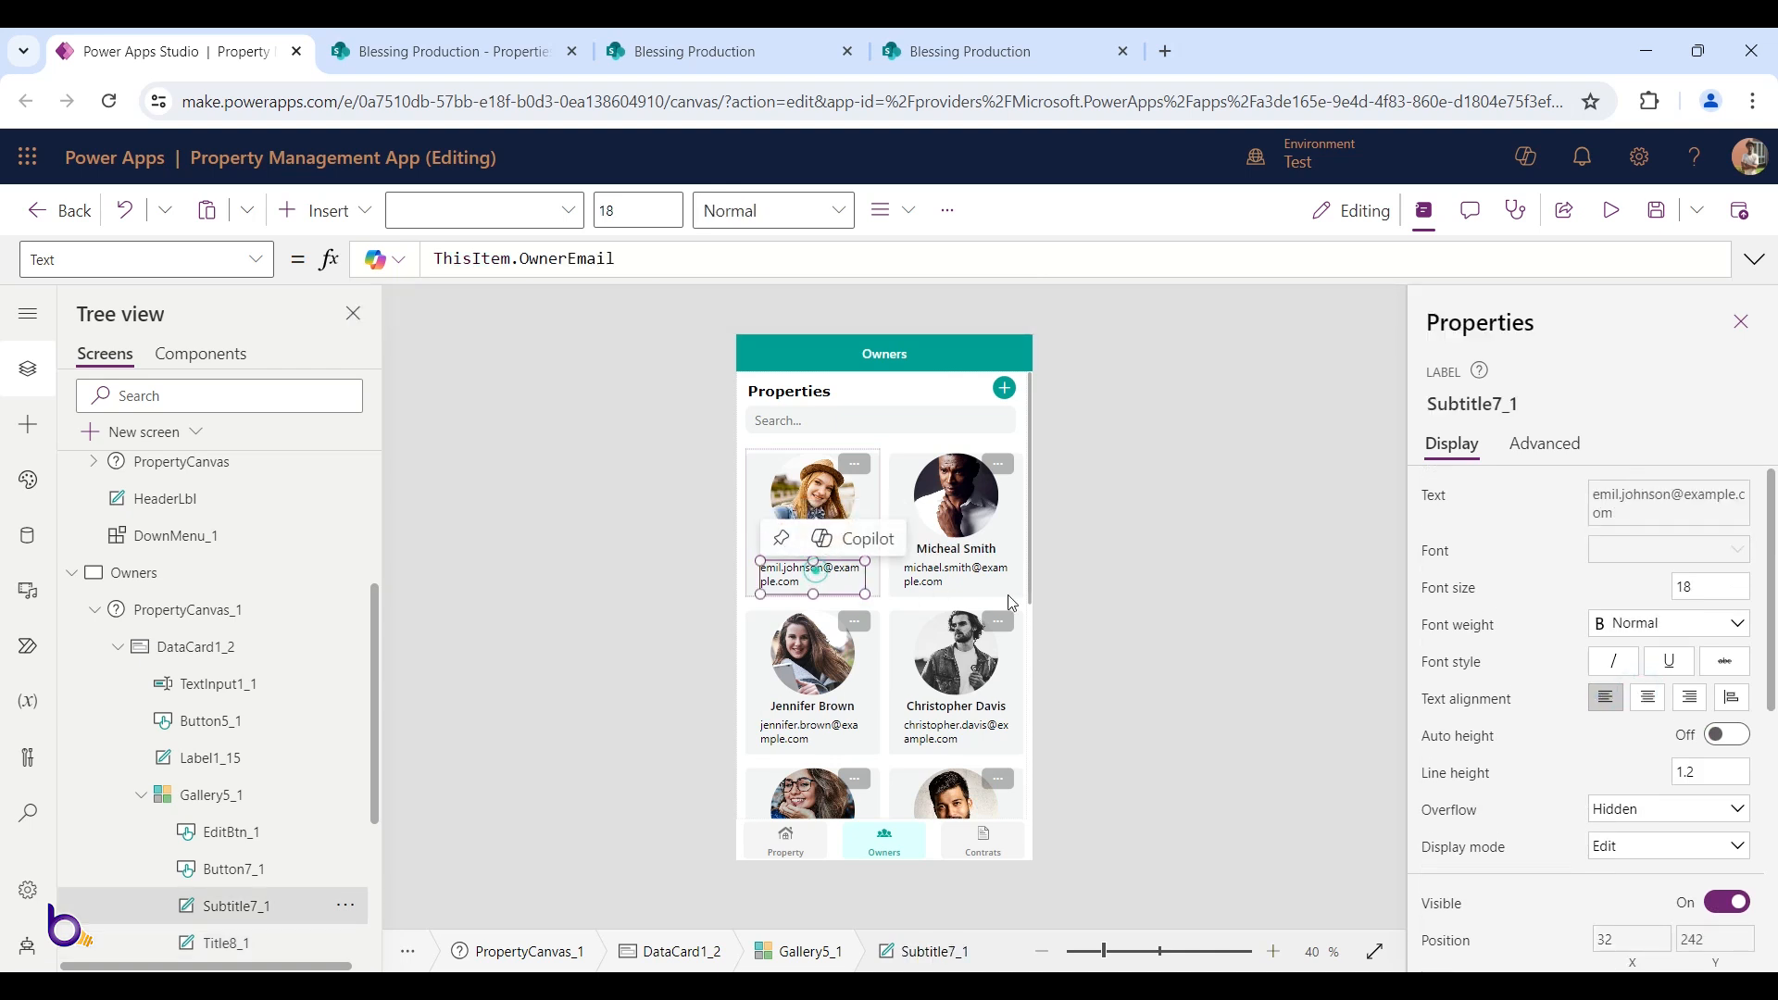
pyautogui.click(1645, 696)
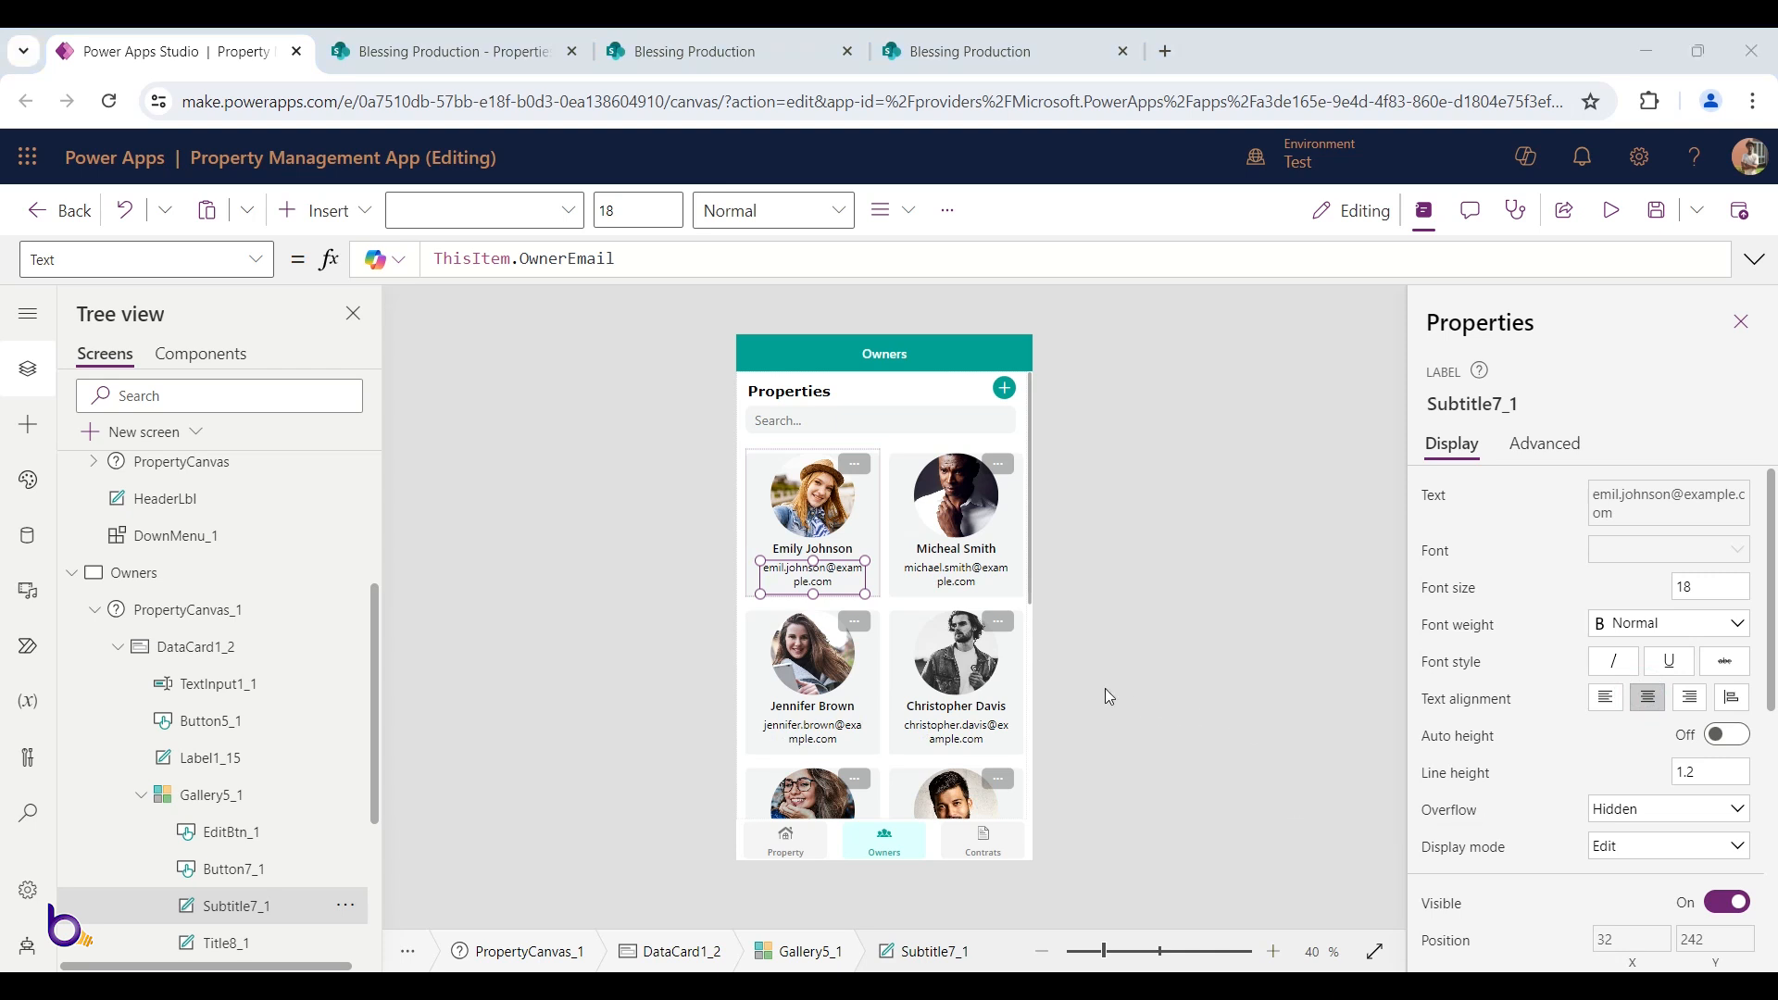
# Set the email label's font size to 14
pyautogui.click(839, 574)
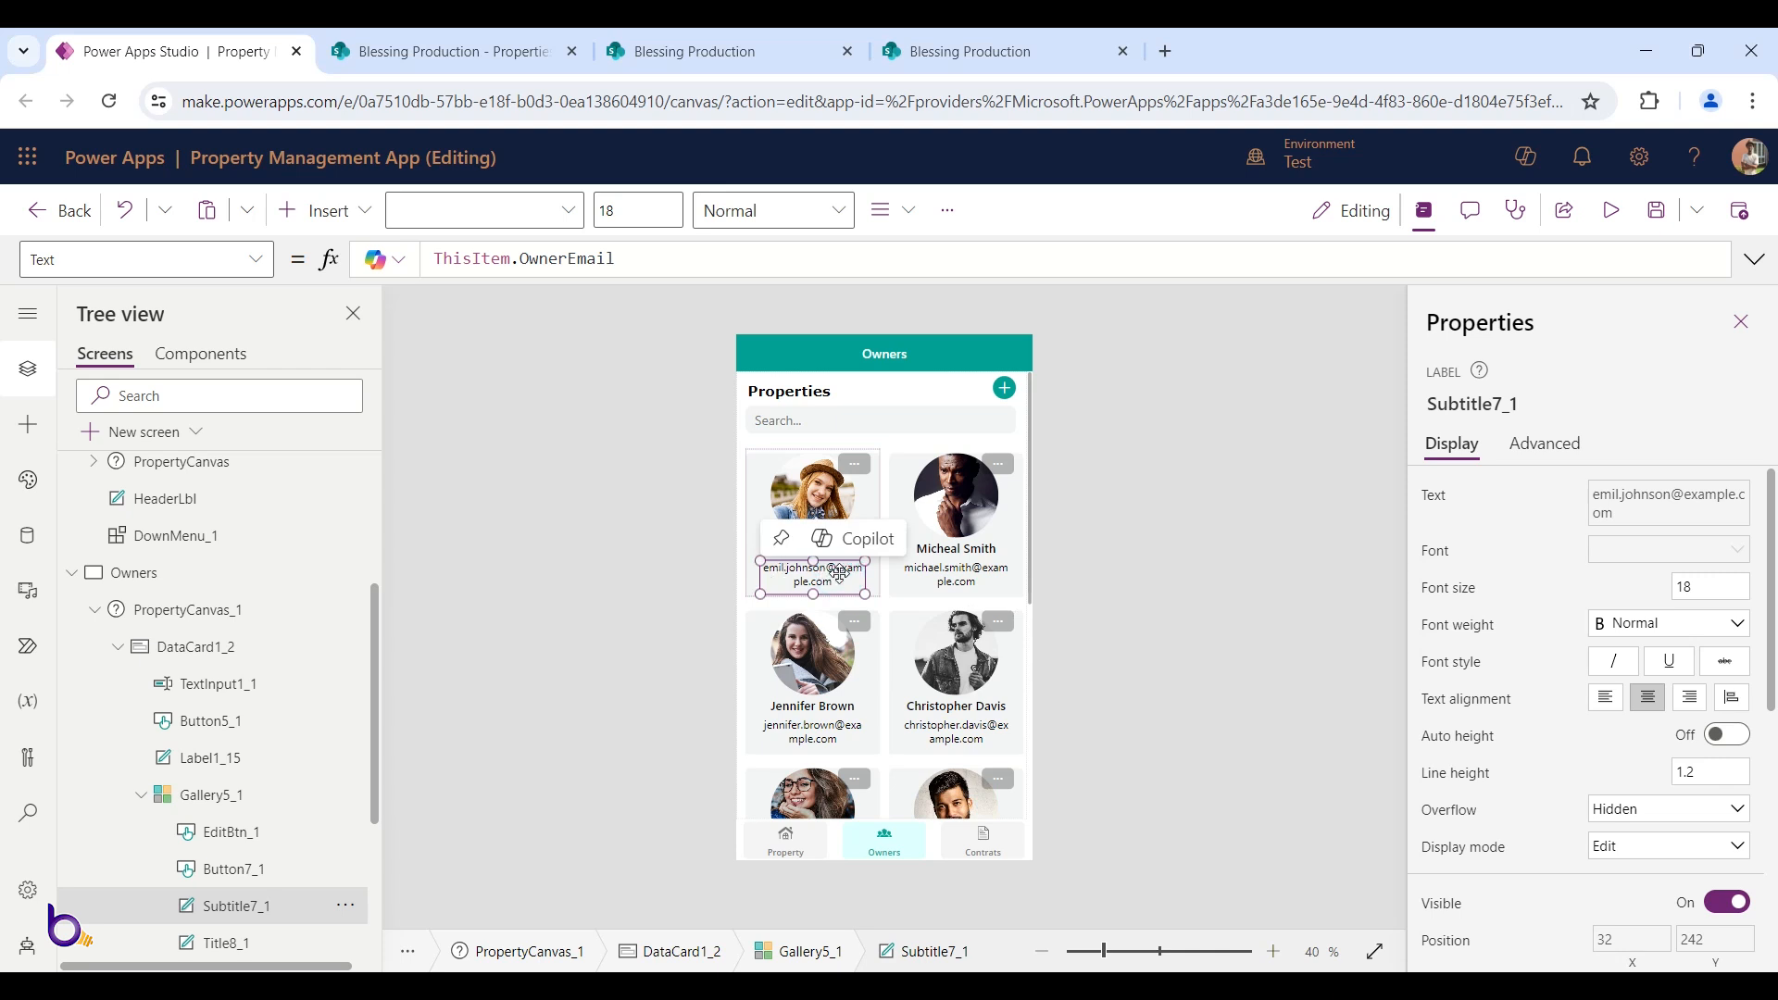
pyautogui.click(1716, 598)
pyautogui.write('14')
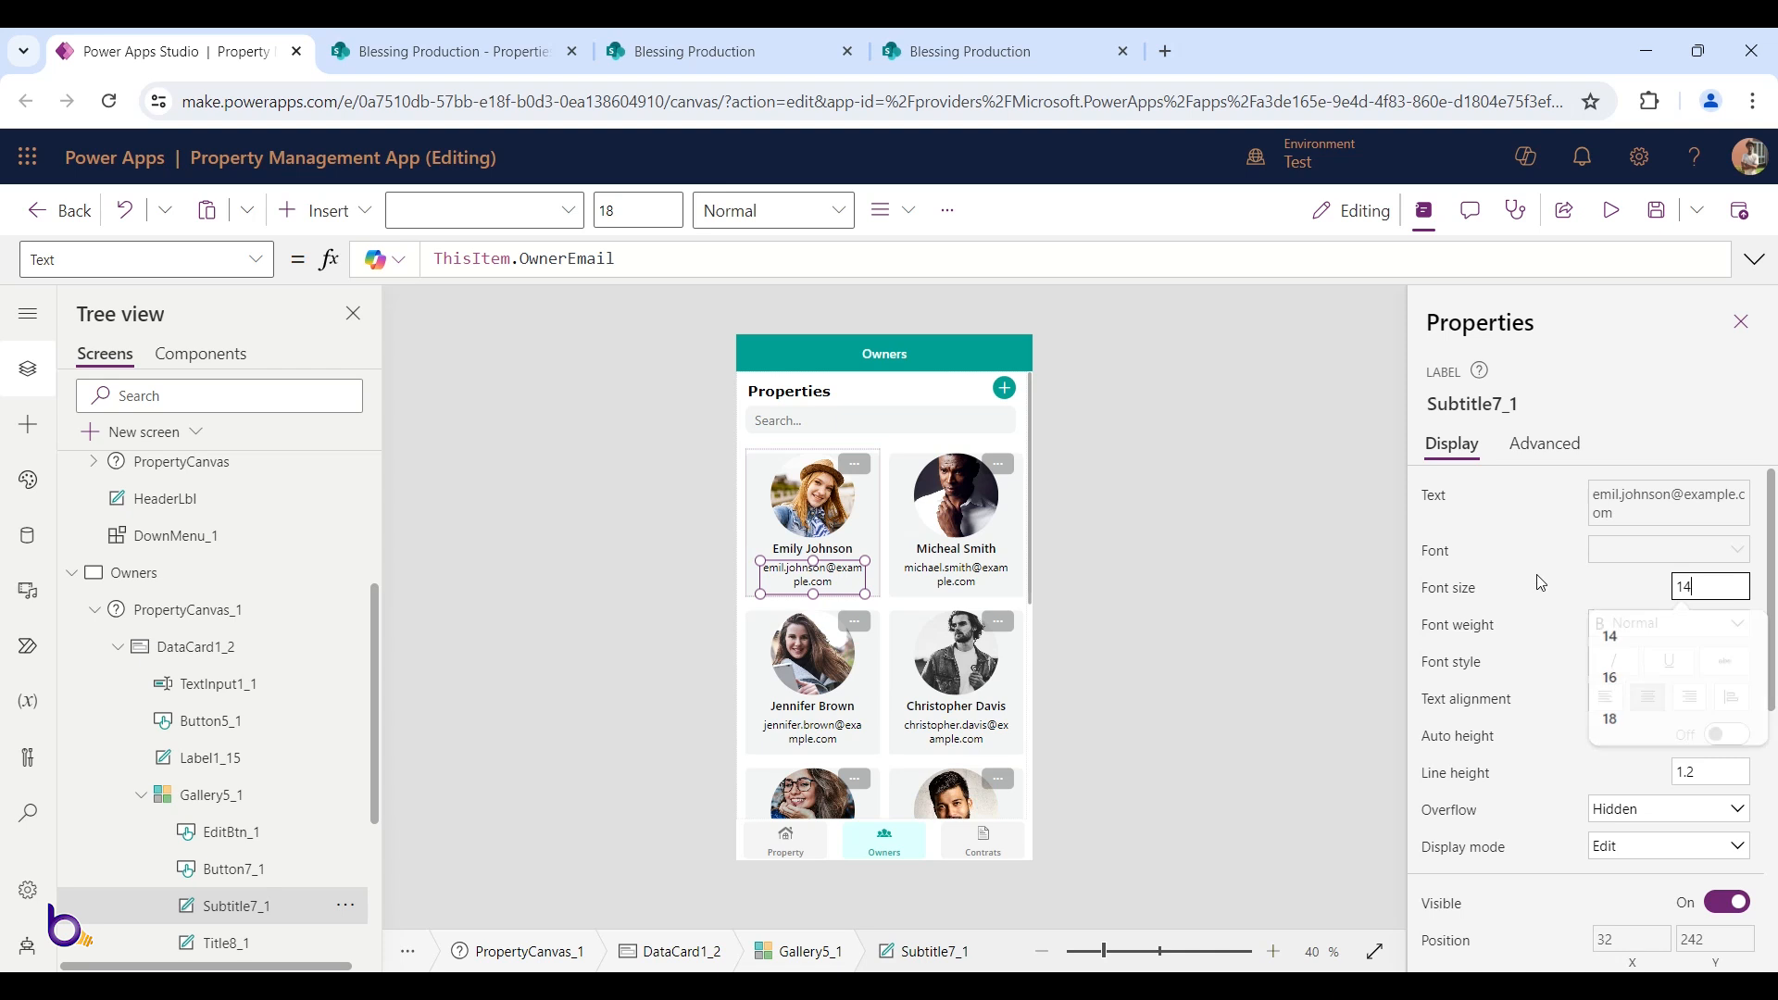
pyautogui.press('Tab')
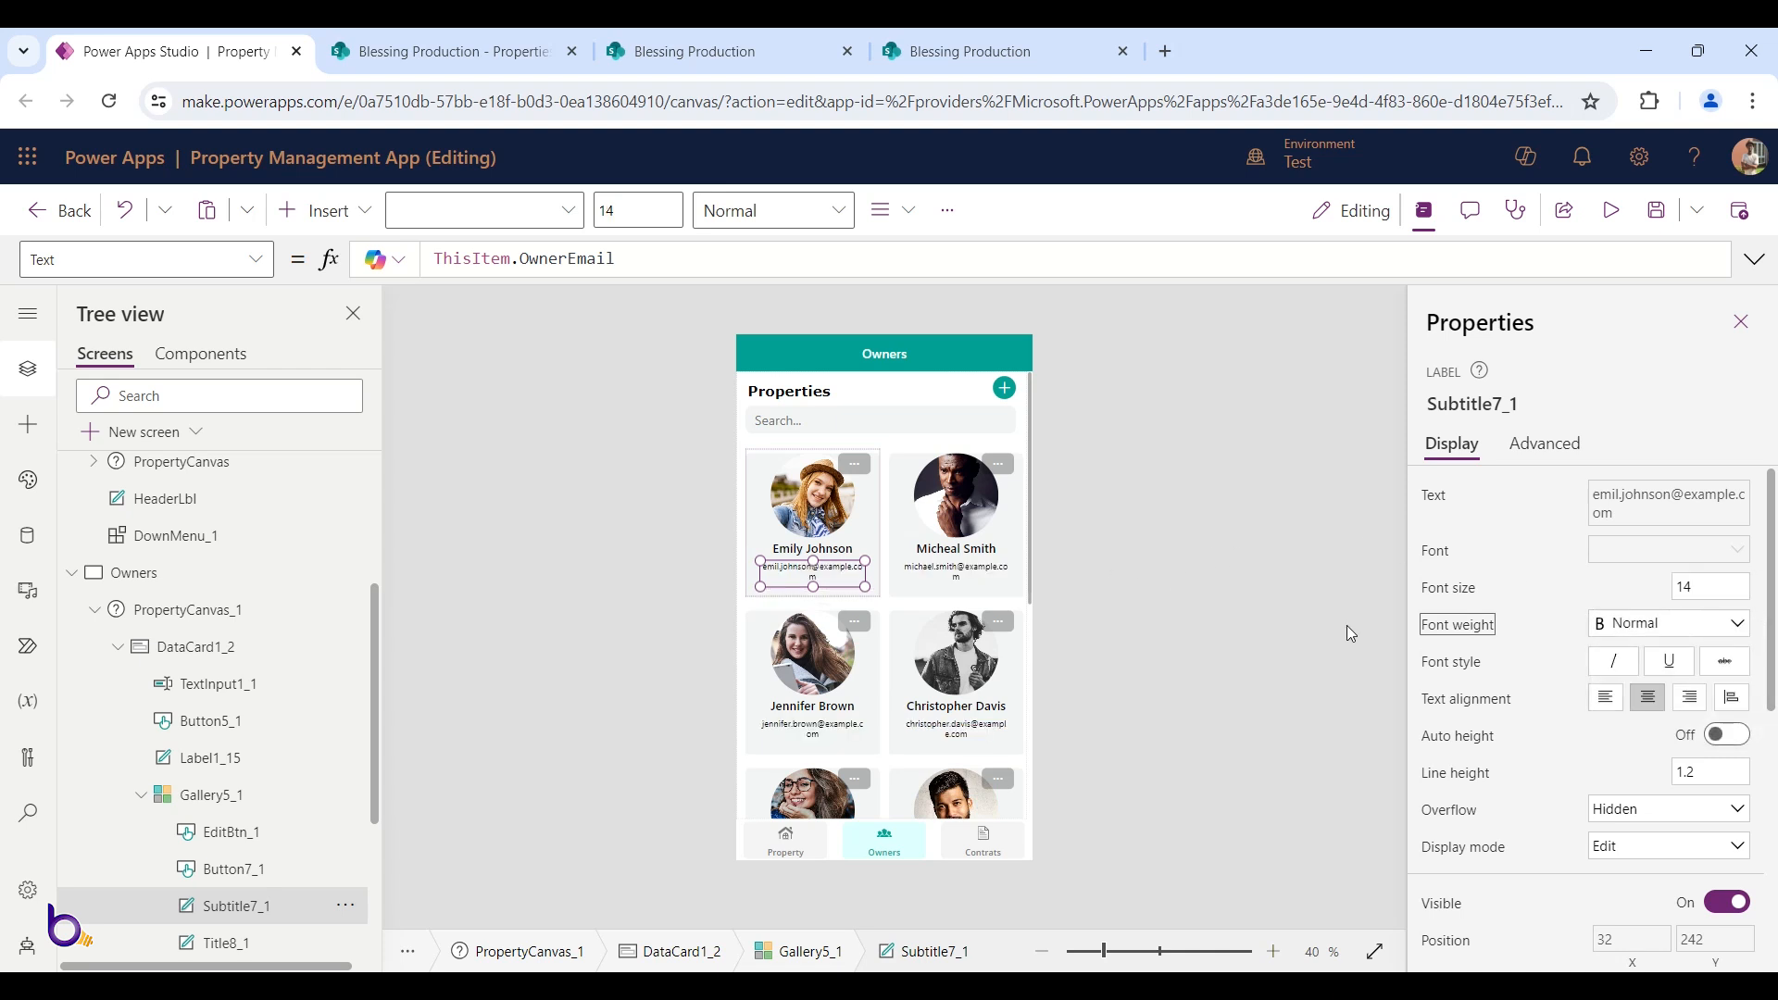
# Change the name label's width offset to 30 and move it to X 15
pyautogui.scroll(-4, 1557, 596)
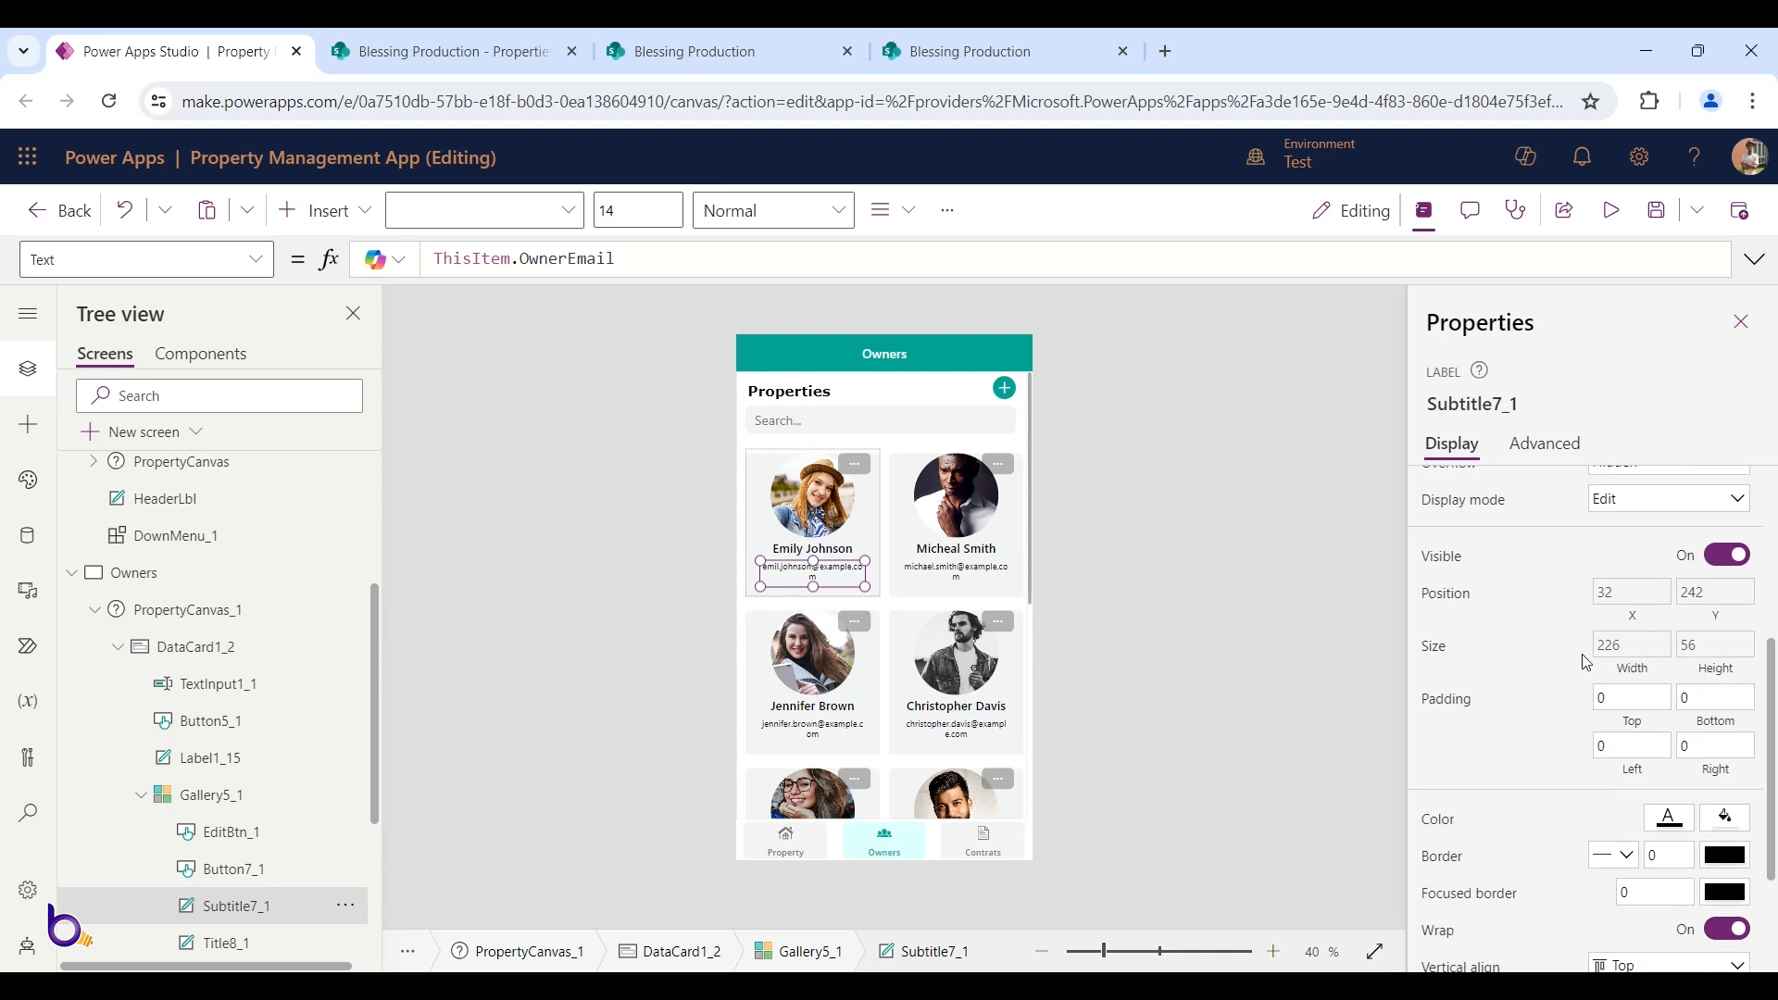
pyautogui.click(1615, 659)
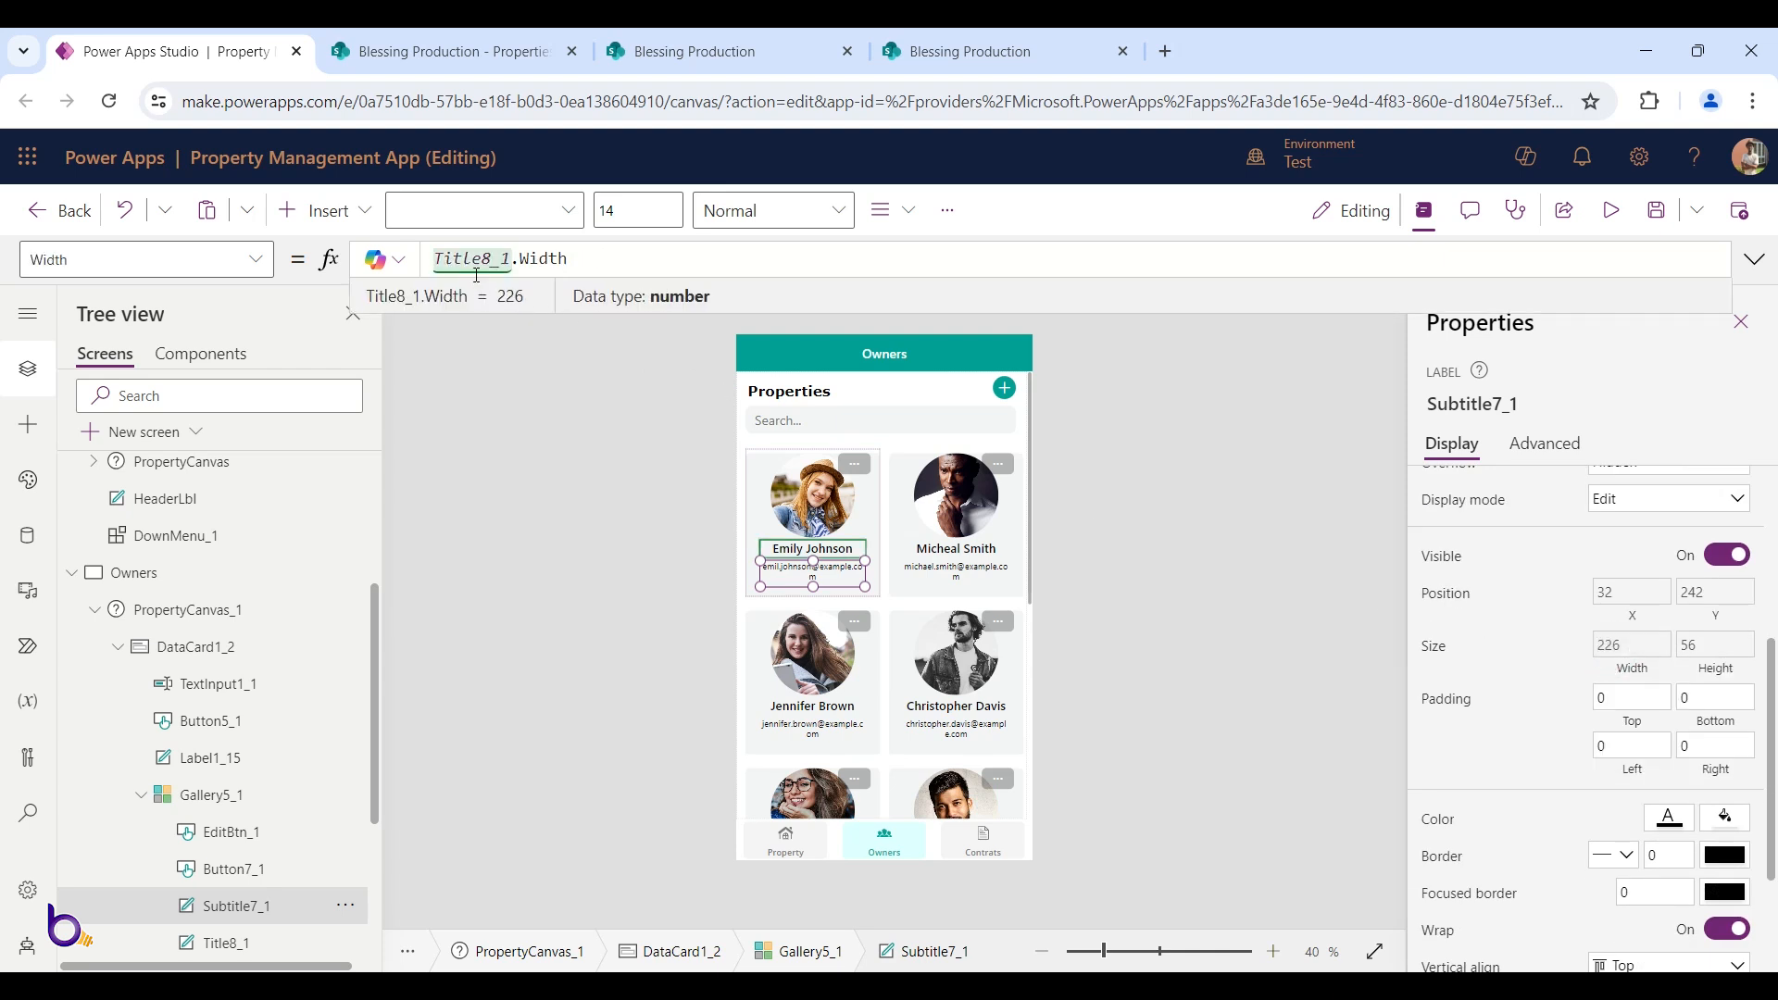
pyautogui.click(780, 546)
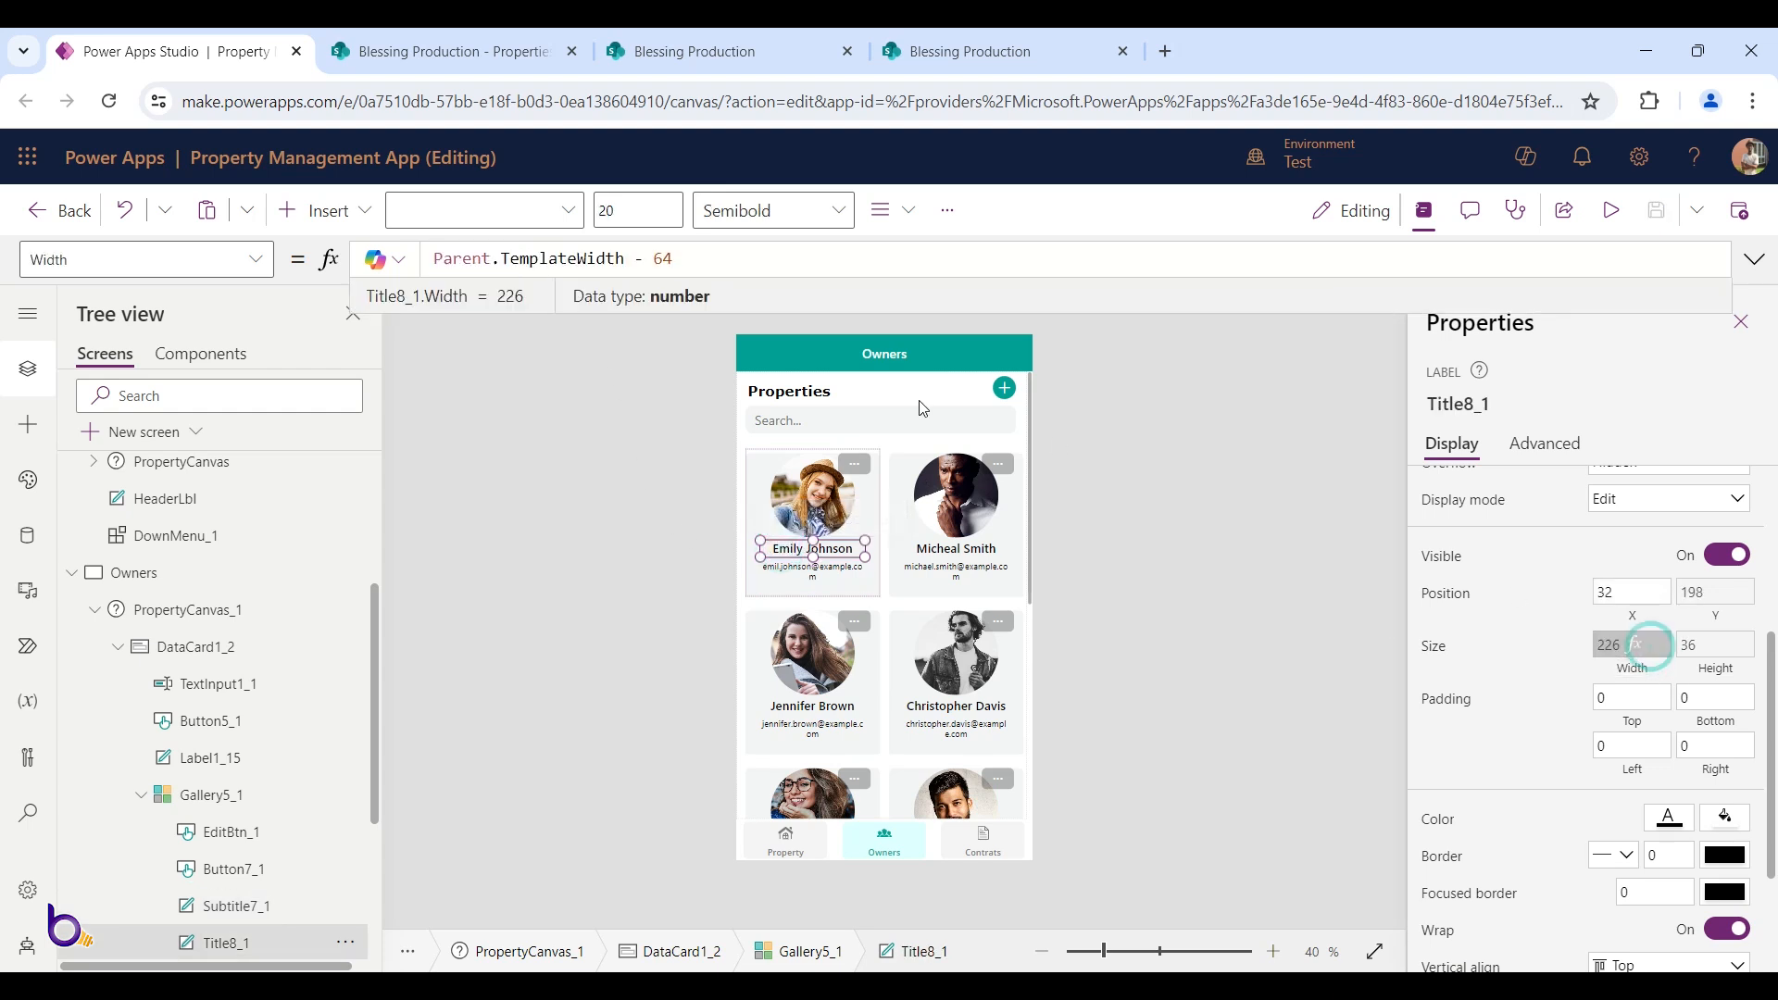
pyautogui.doubleClick(657, 260)
pyautogui.write('30')
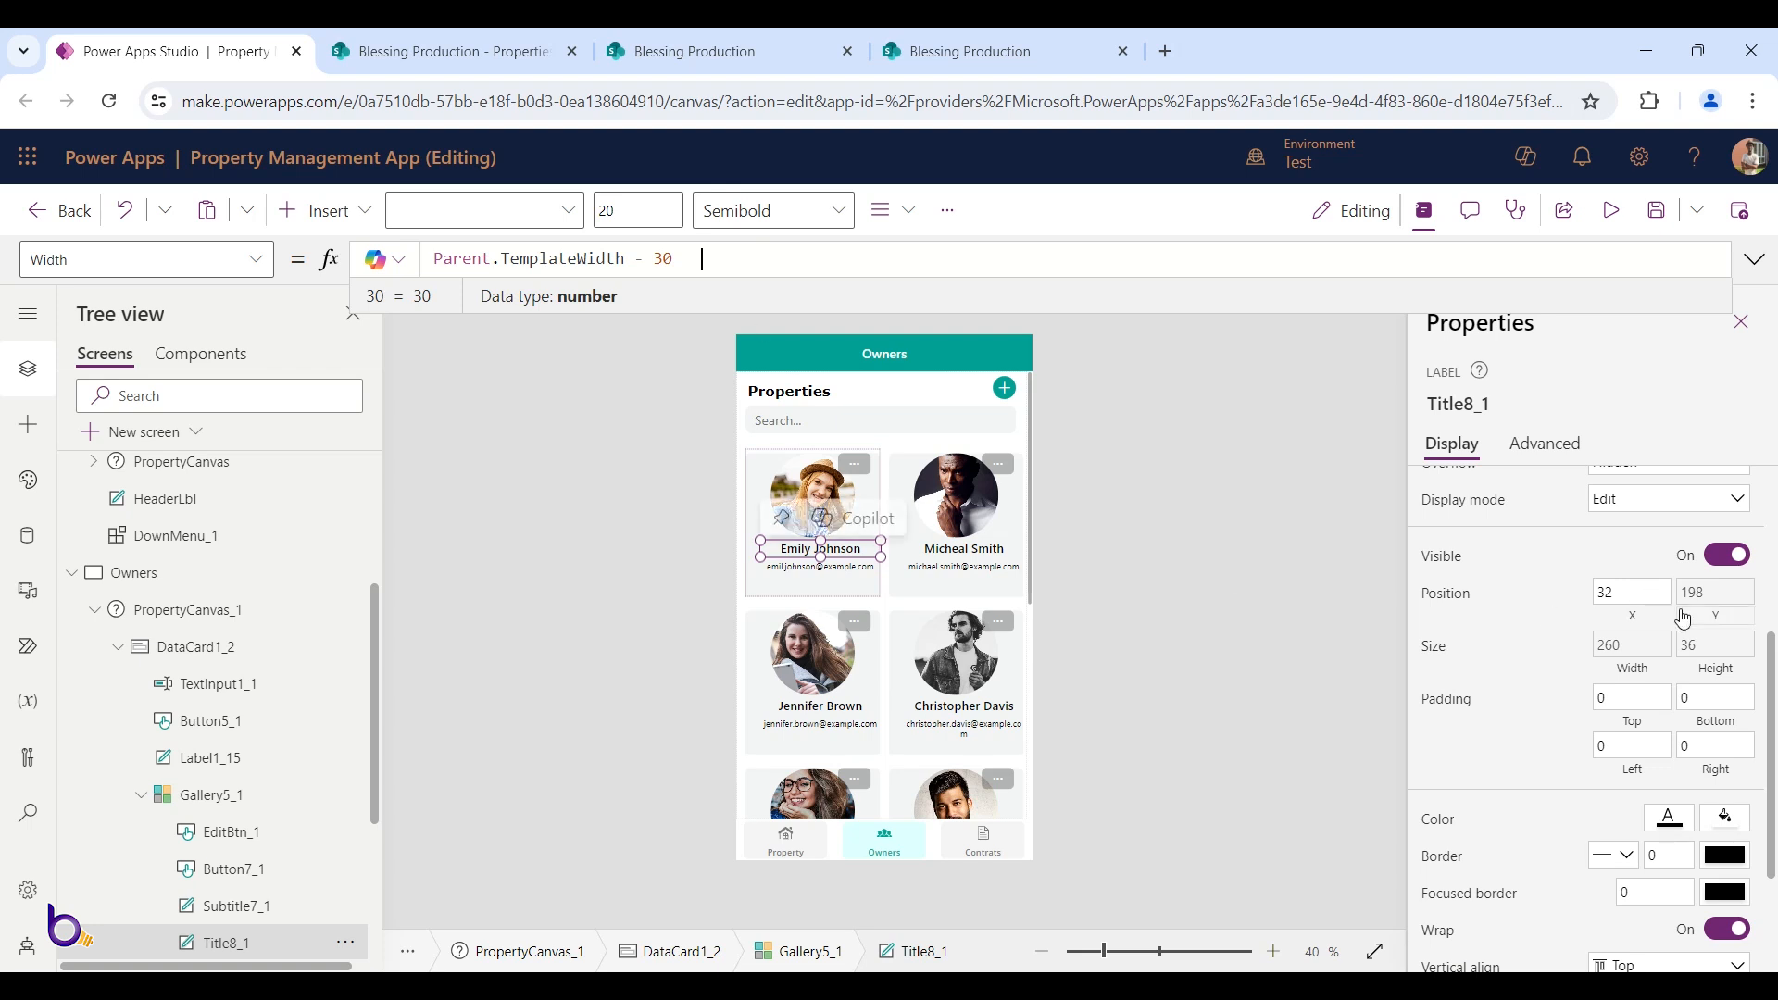
pyautogui.moveTo(855, 545); pyautogui.dragTo(848, 547)
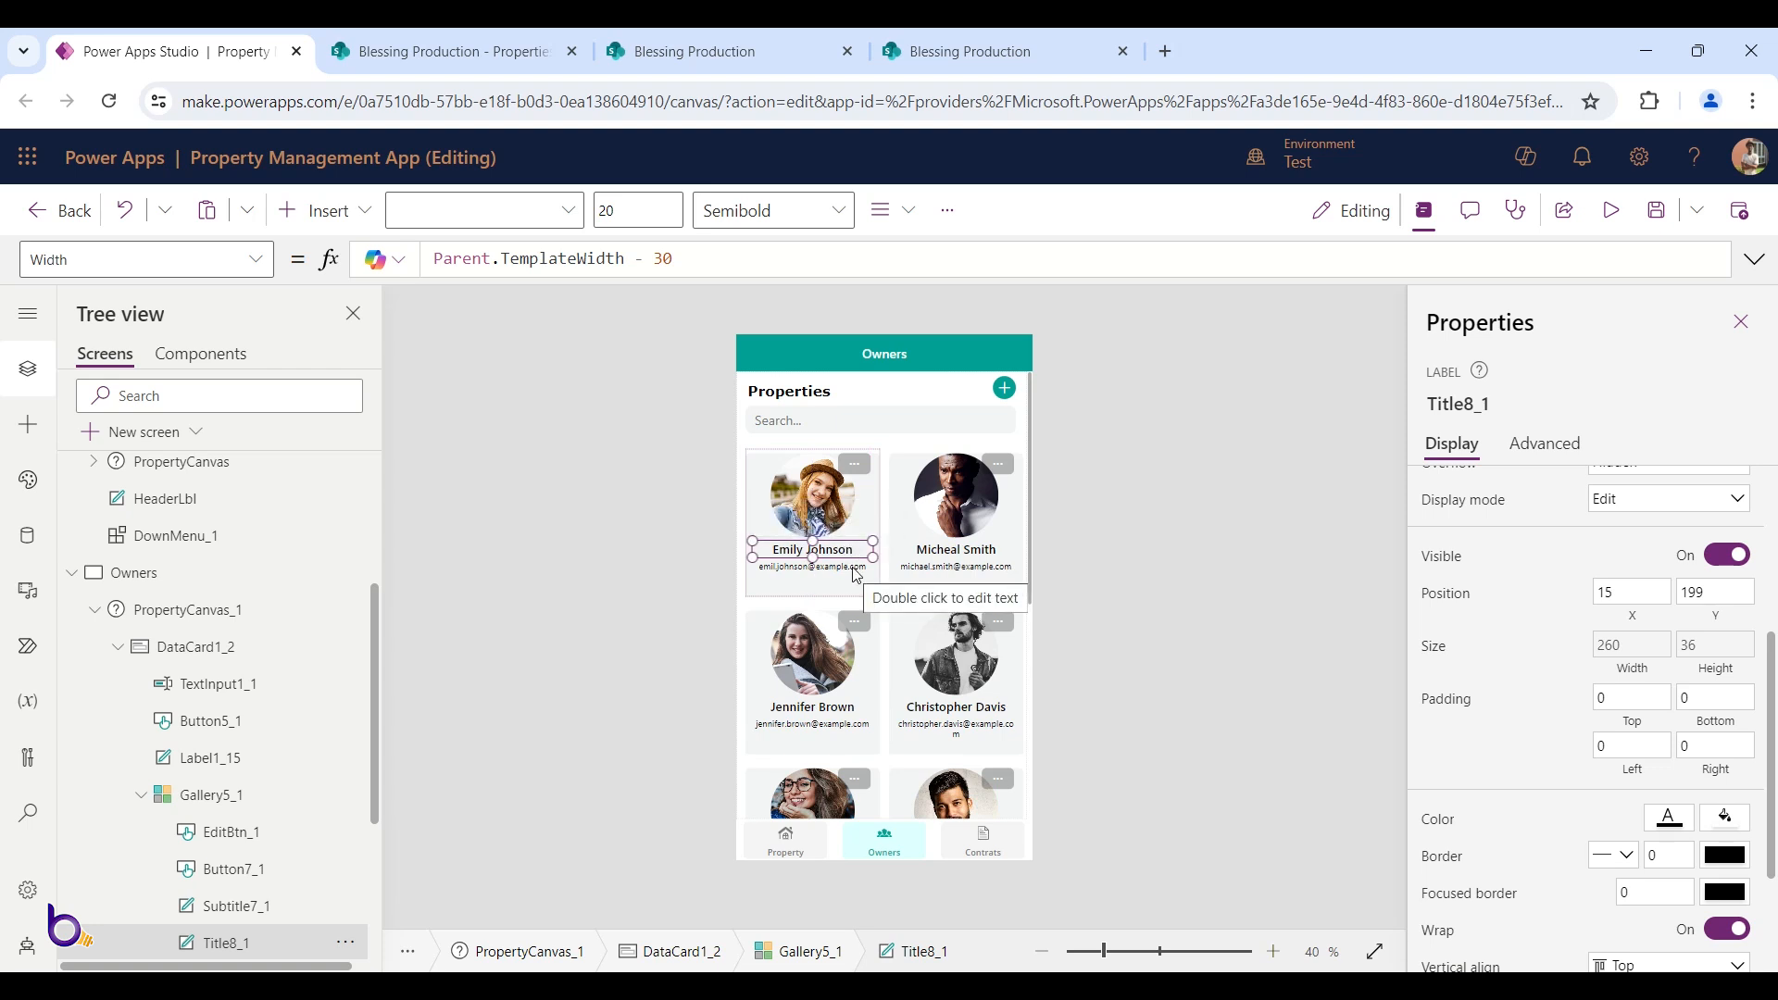
# Toggle Auto height on and off so the email label's Height becomes 23
pyautogui.click(856, 570)
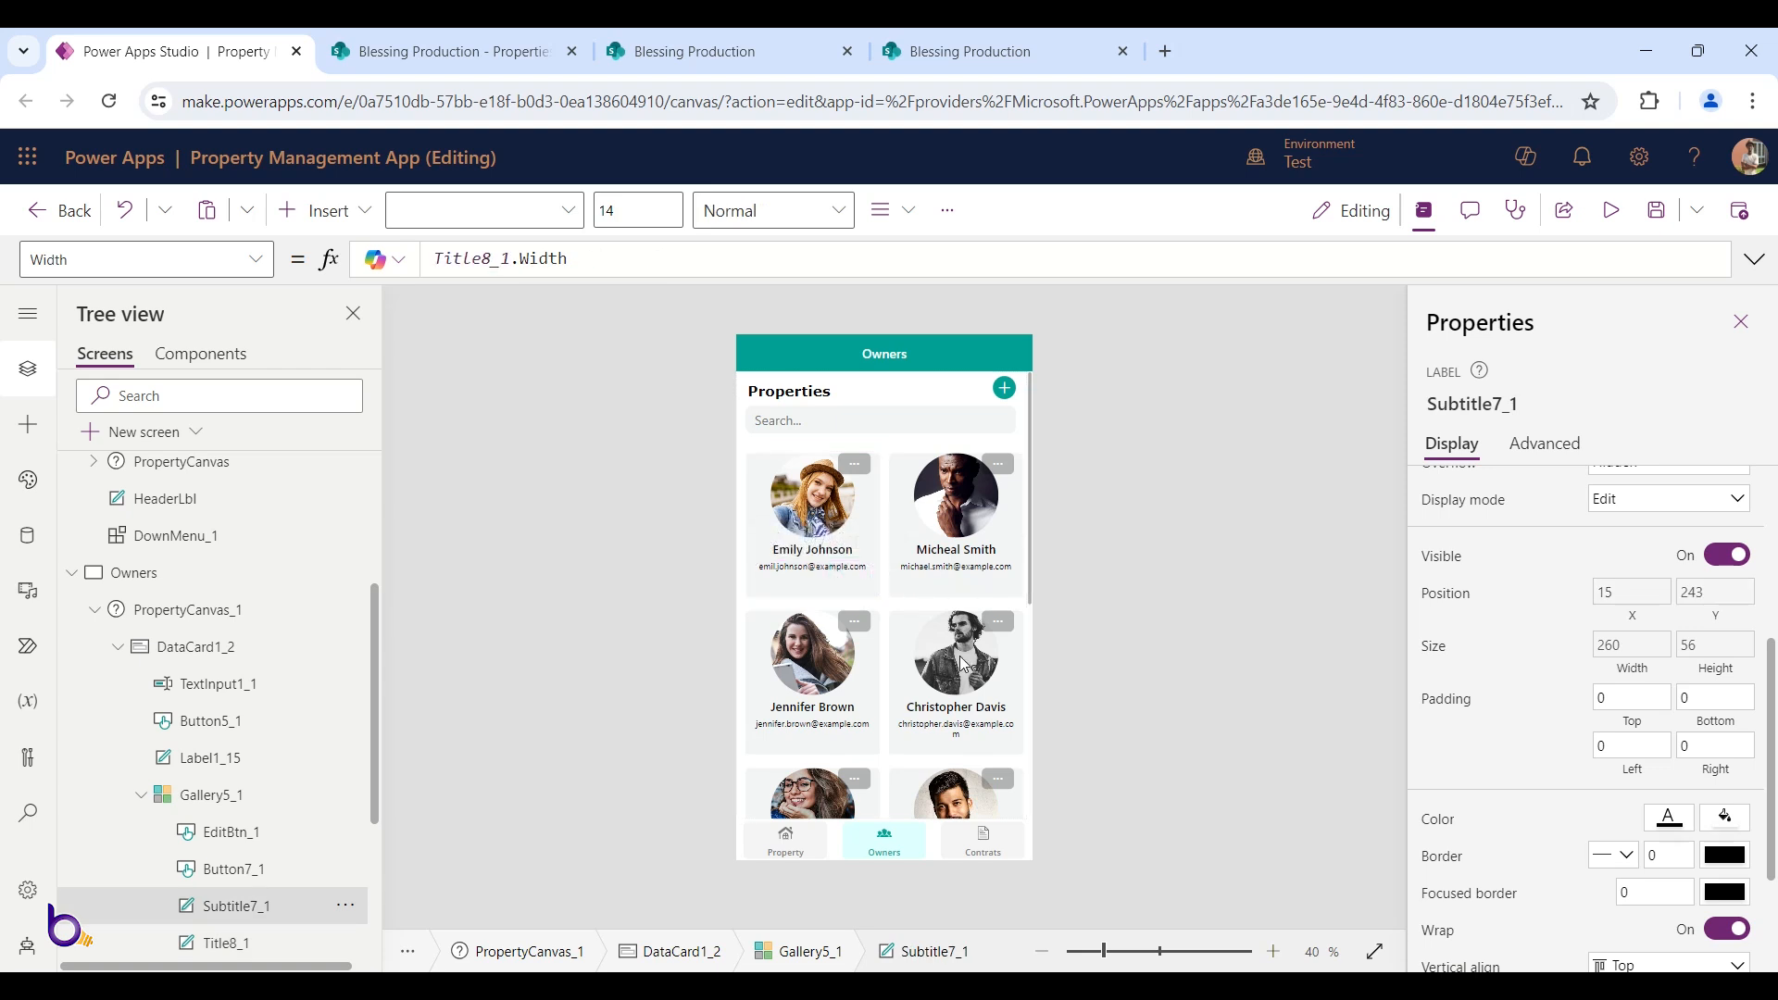
pyautogui.scroll(-2, 963, 663)
pyautogui.scroll(-1, 954, 663)
pyautogui.scroll(3, 954, 663)
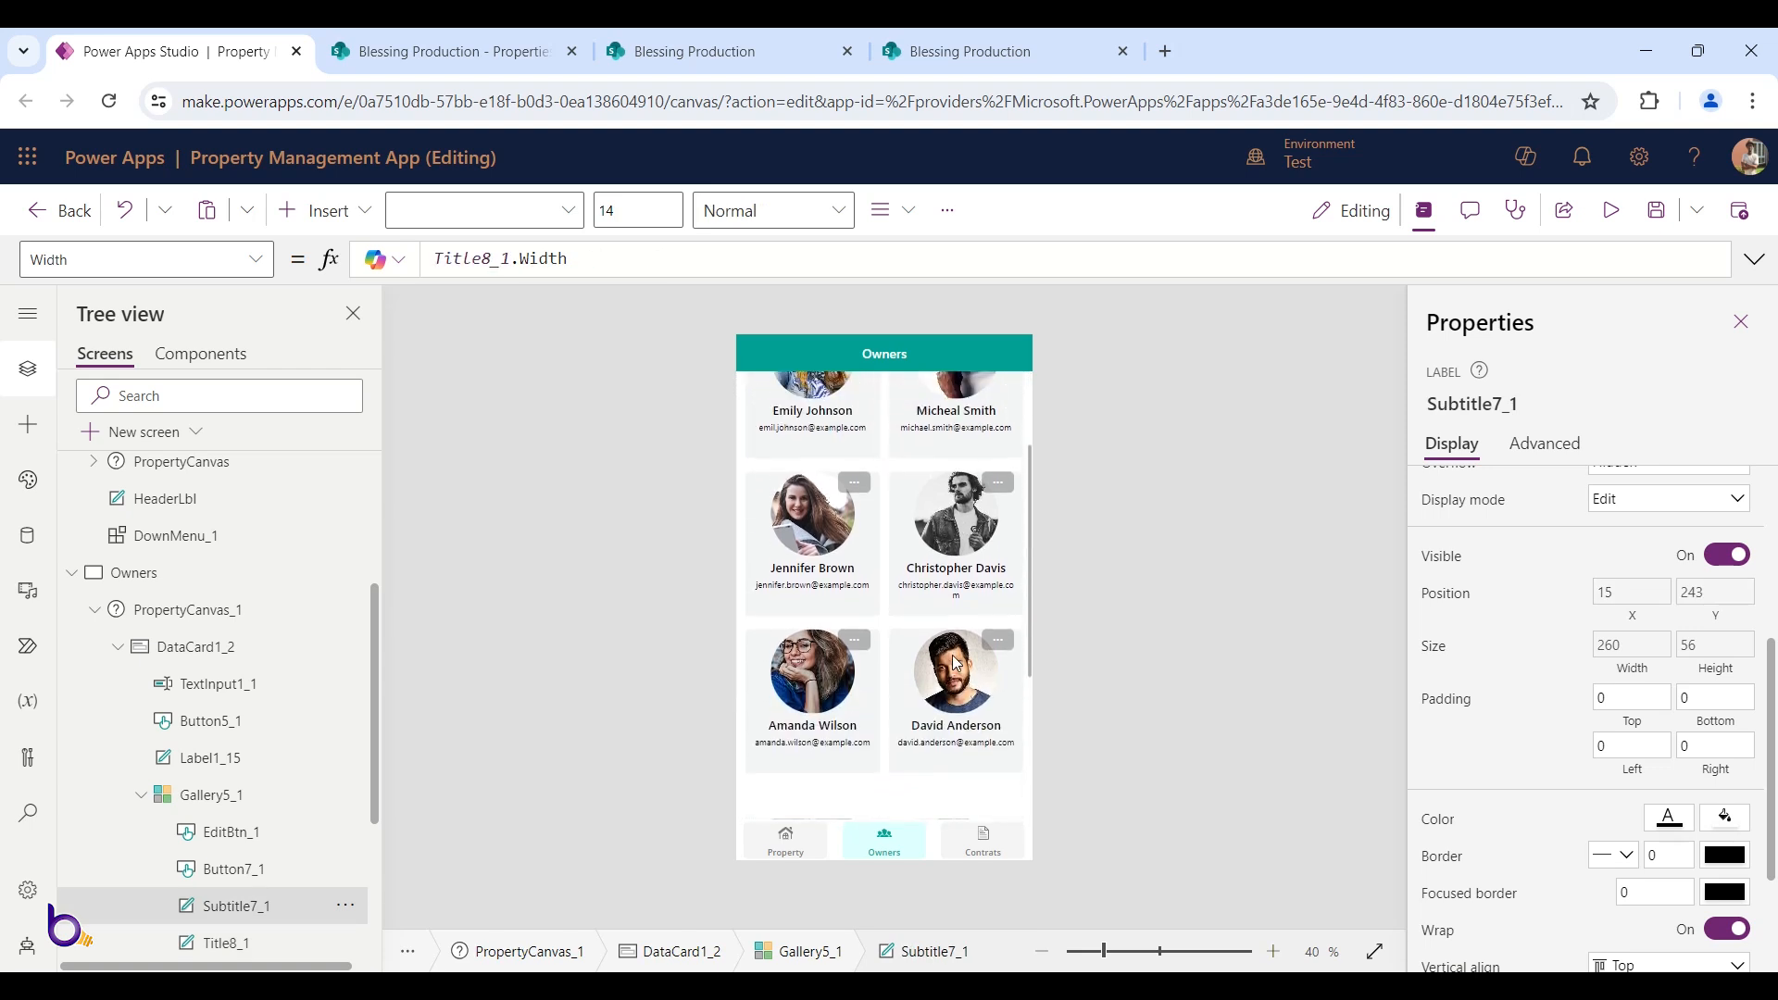
pyautogui.scroll(2, 940, 639)
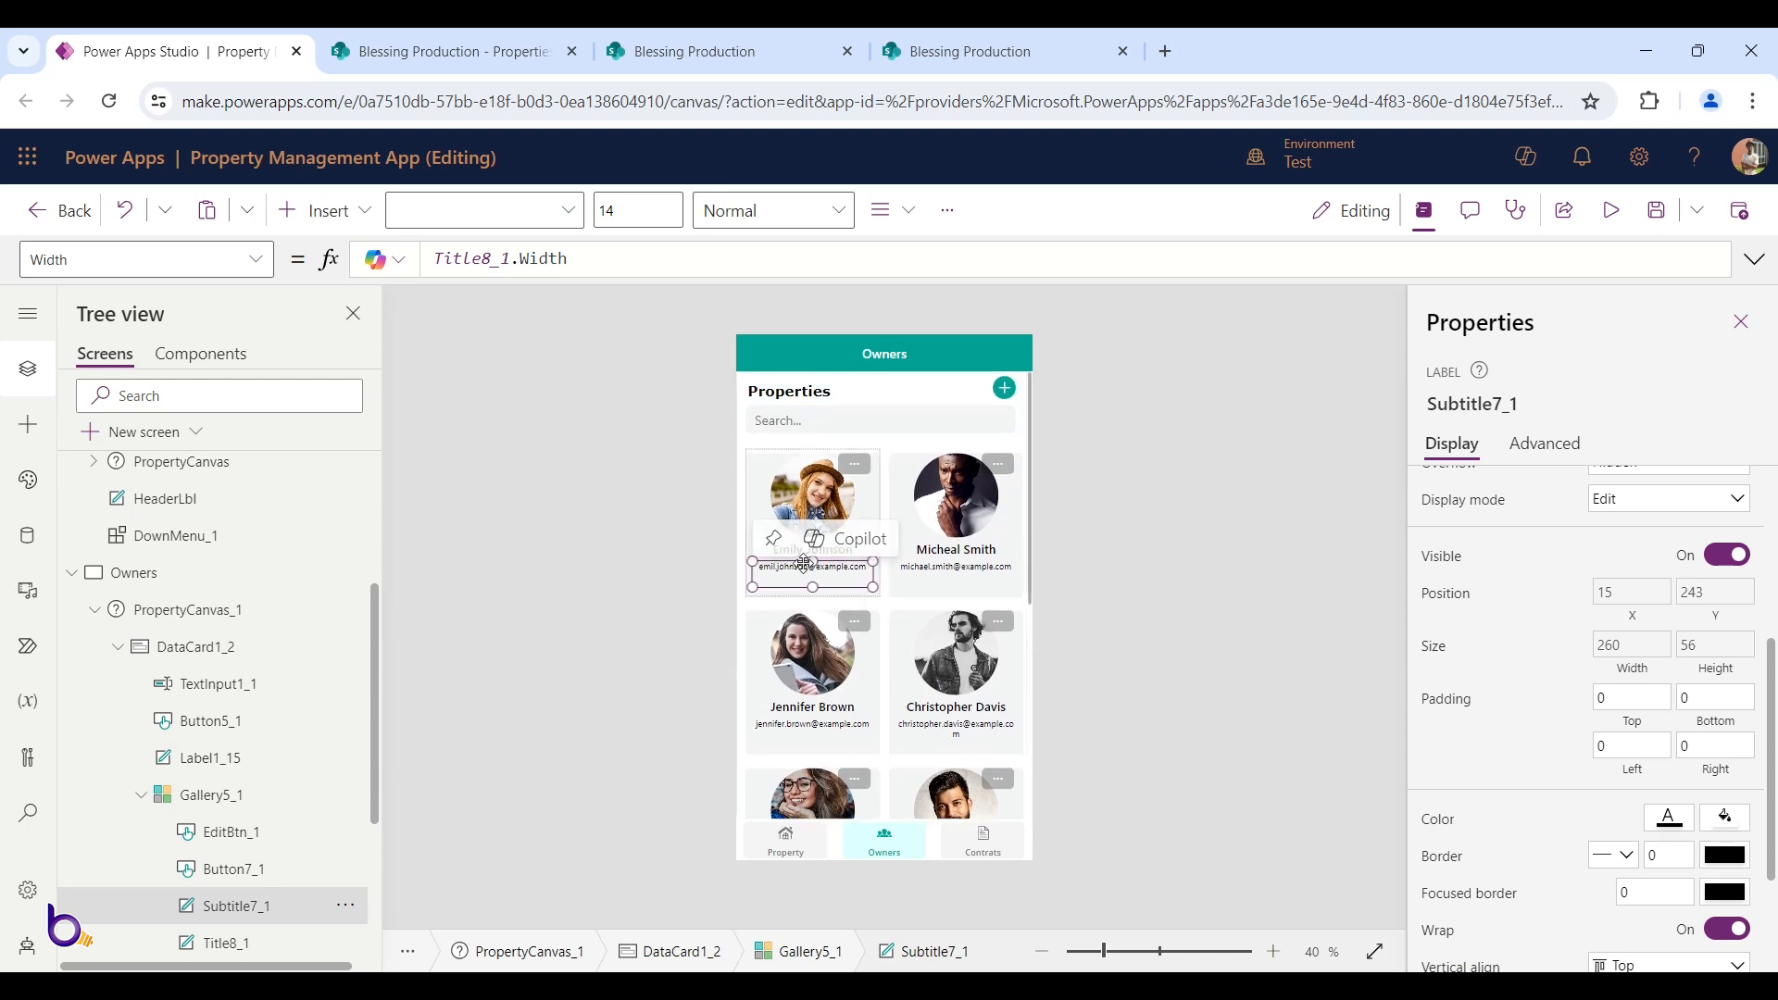
pyautogui.scroll(-2, 1630, 686)
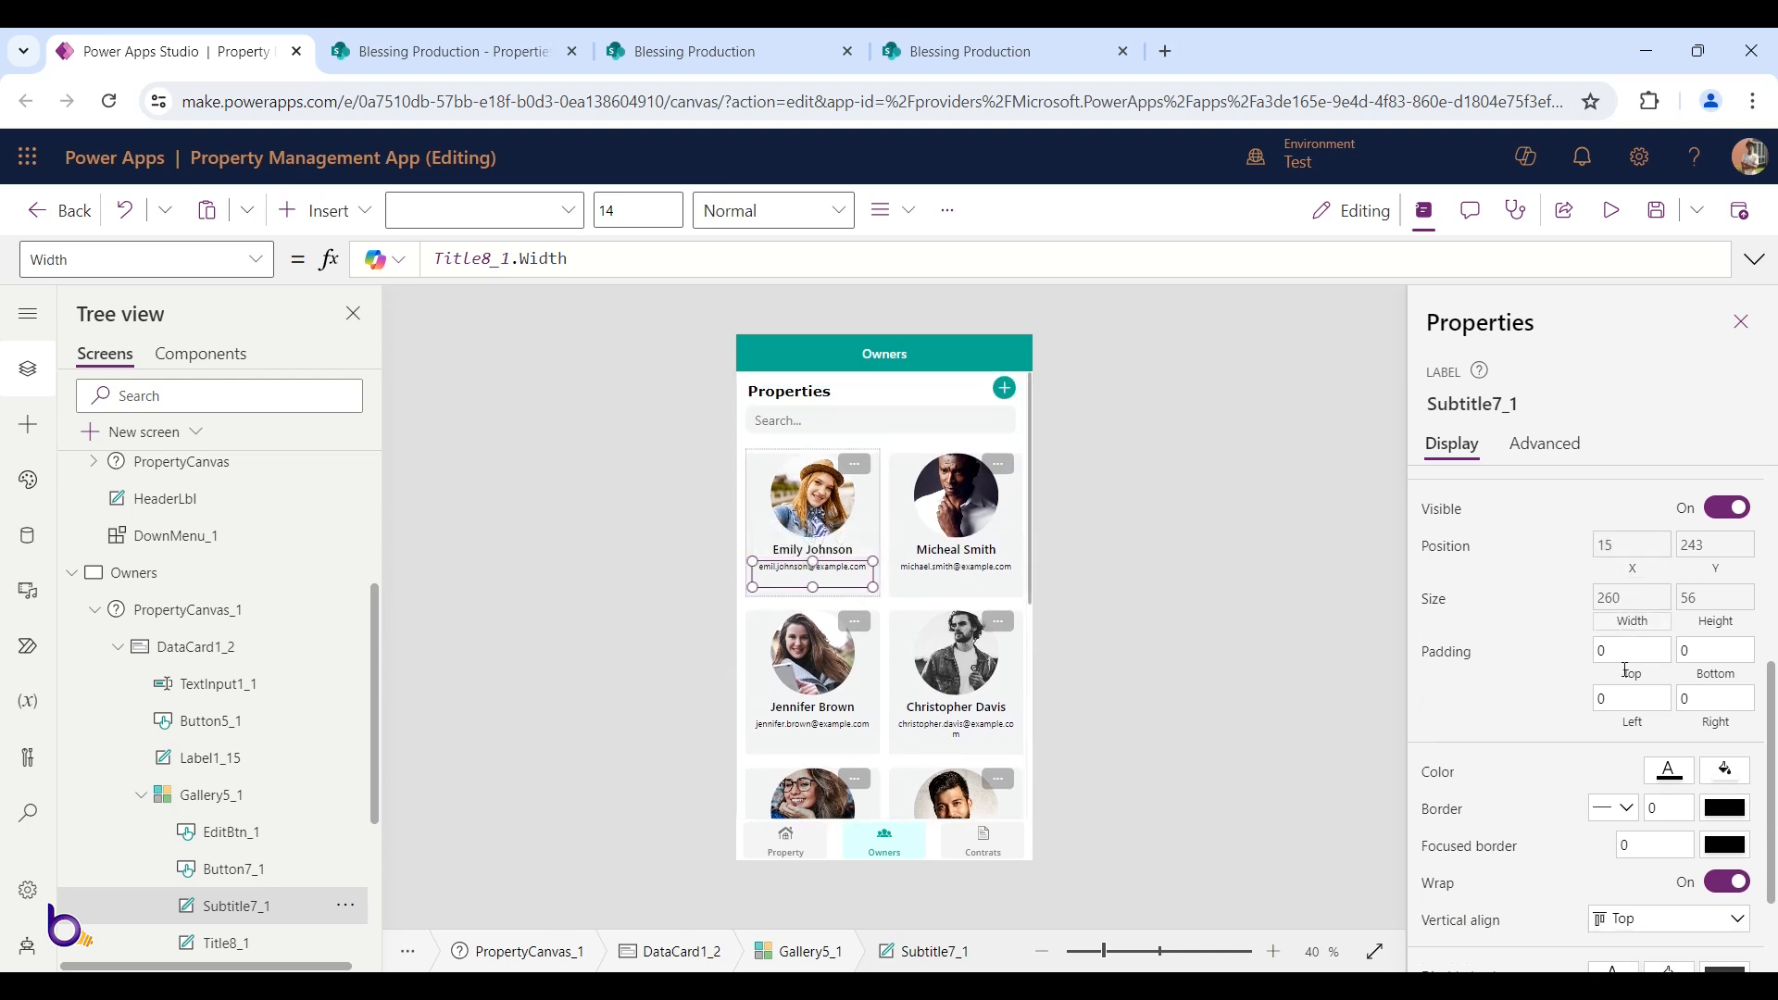
pyautogui.scroll(6, 1617, 768)
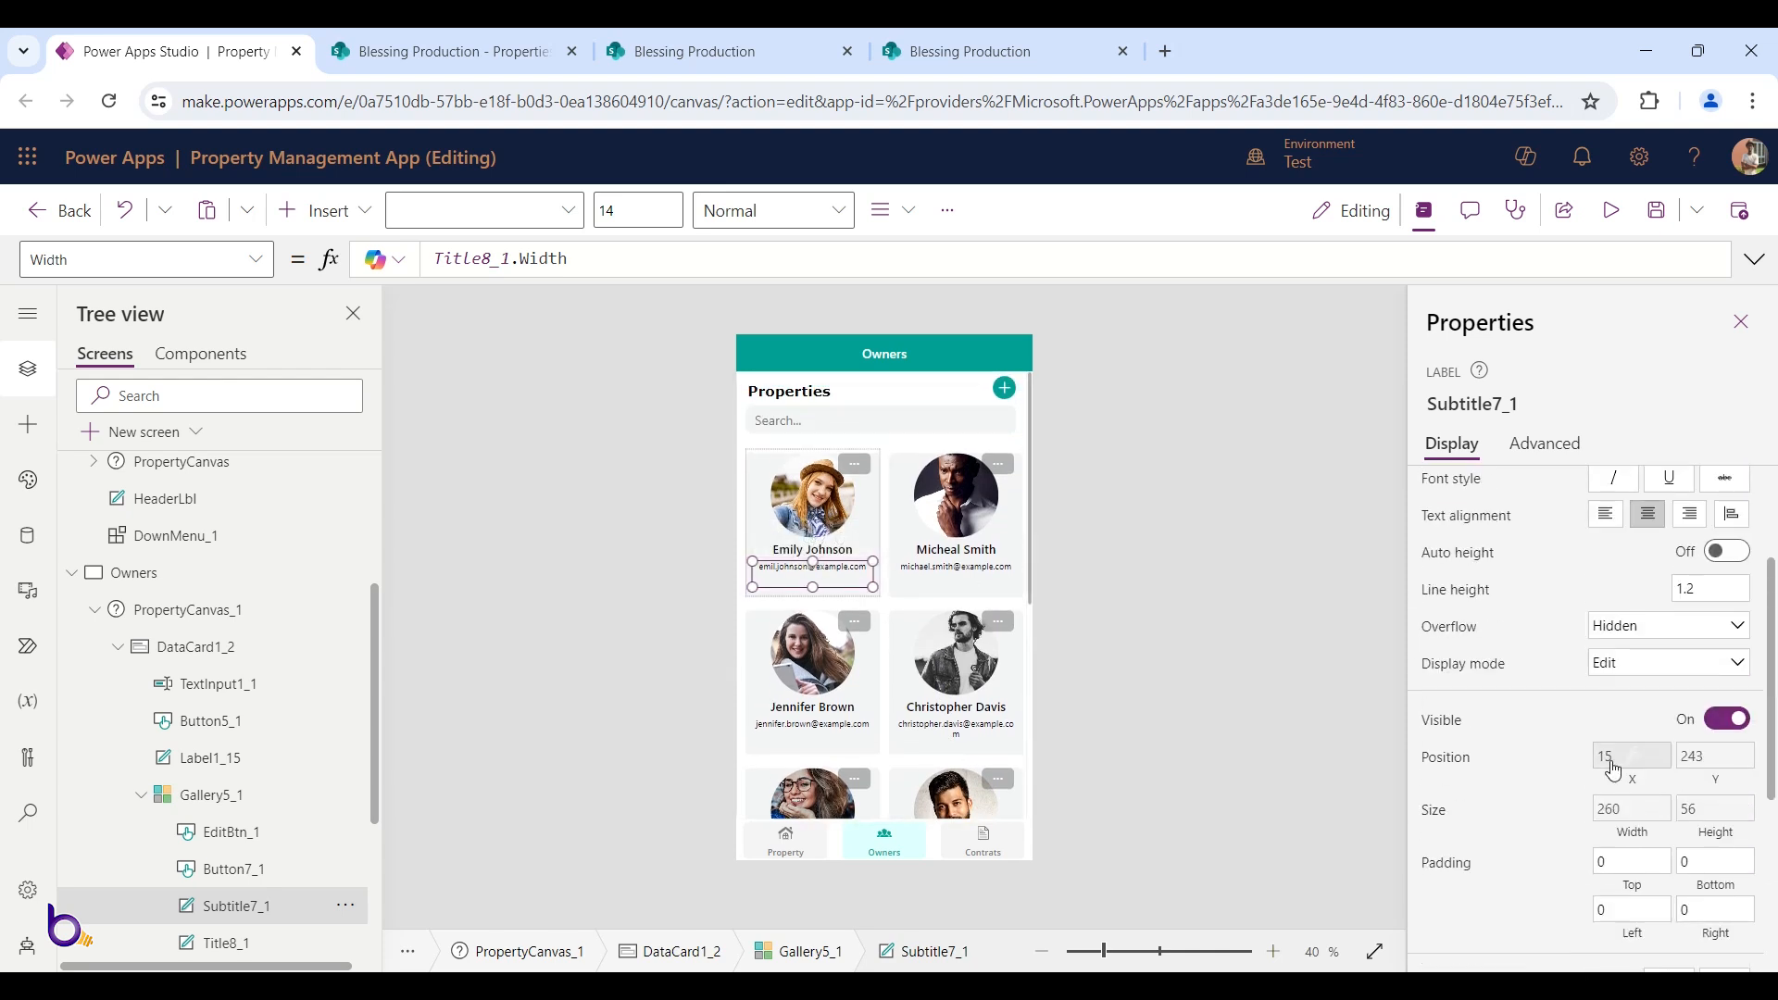
pyautogui.scroll(-2, 1580, 731)
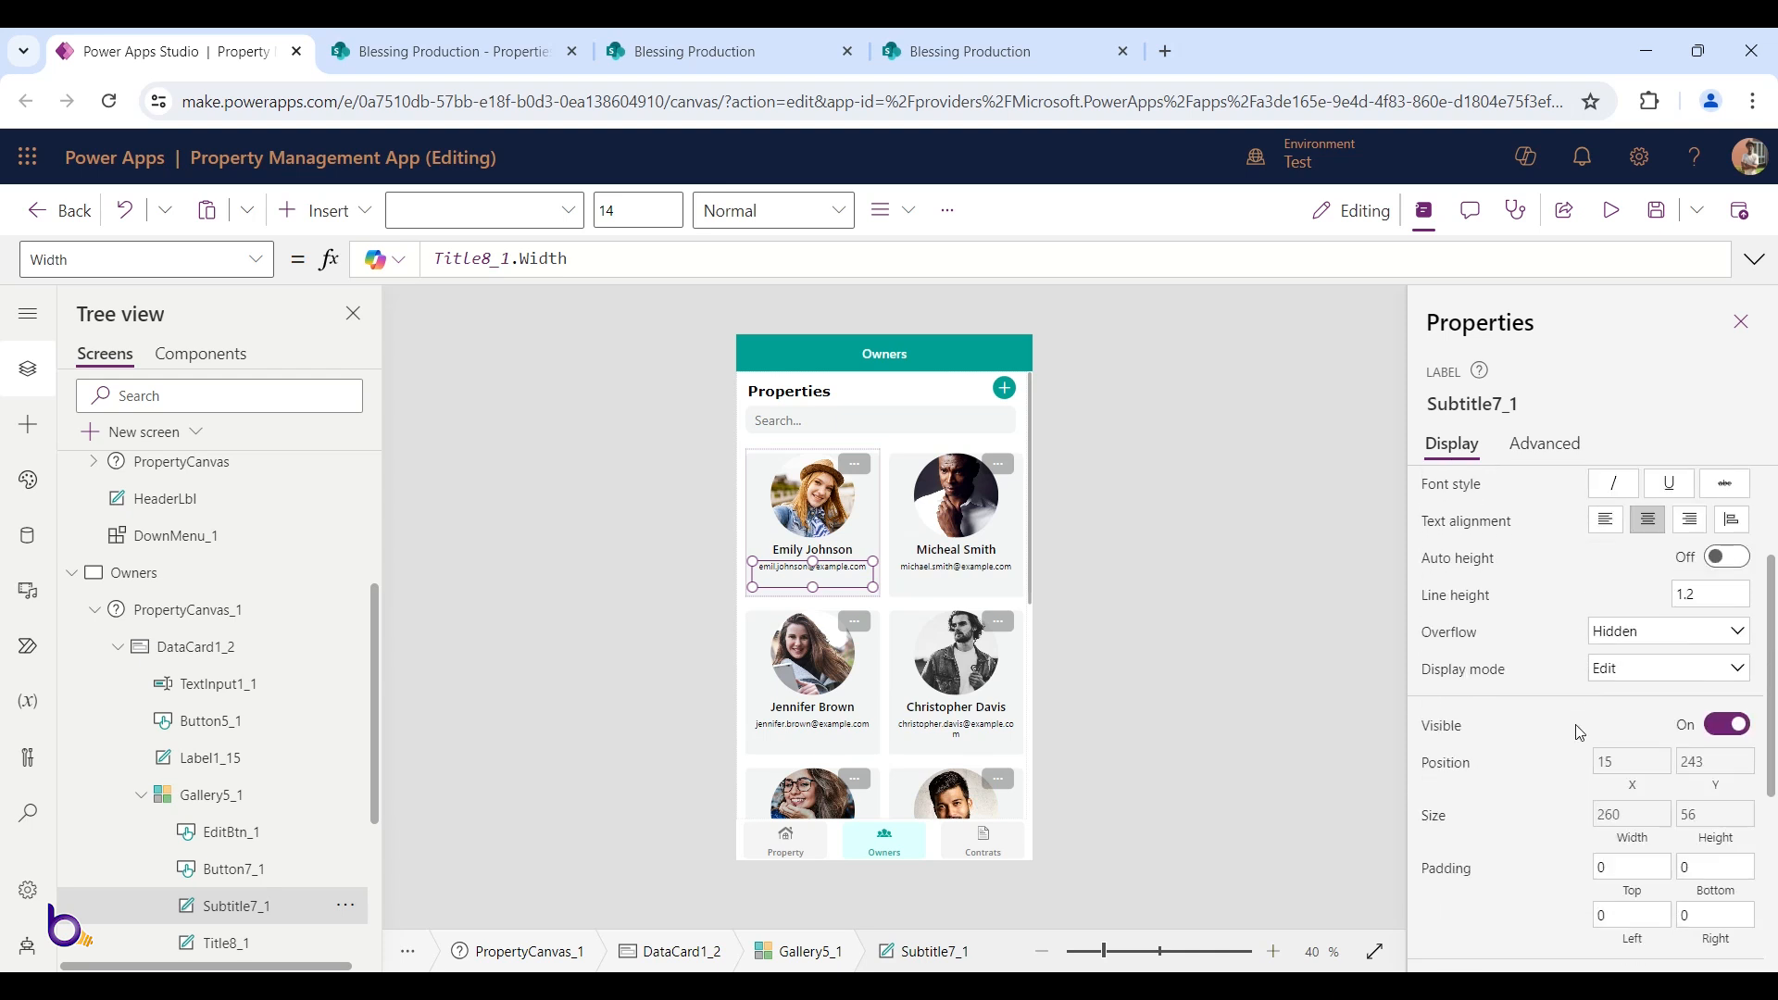
pyautogui.click(1738, 822)
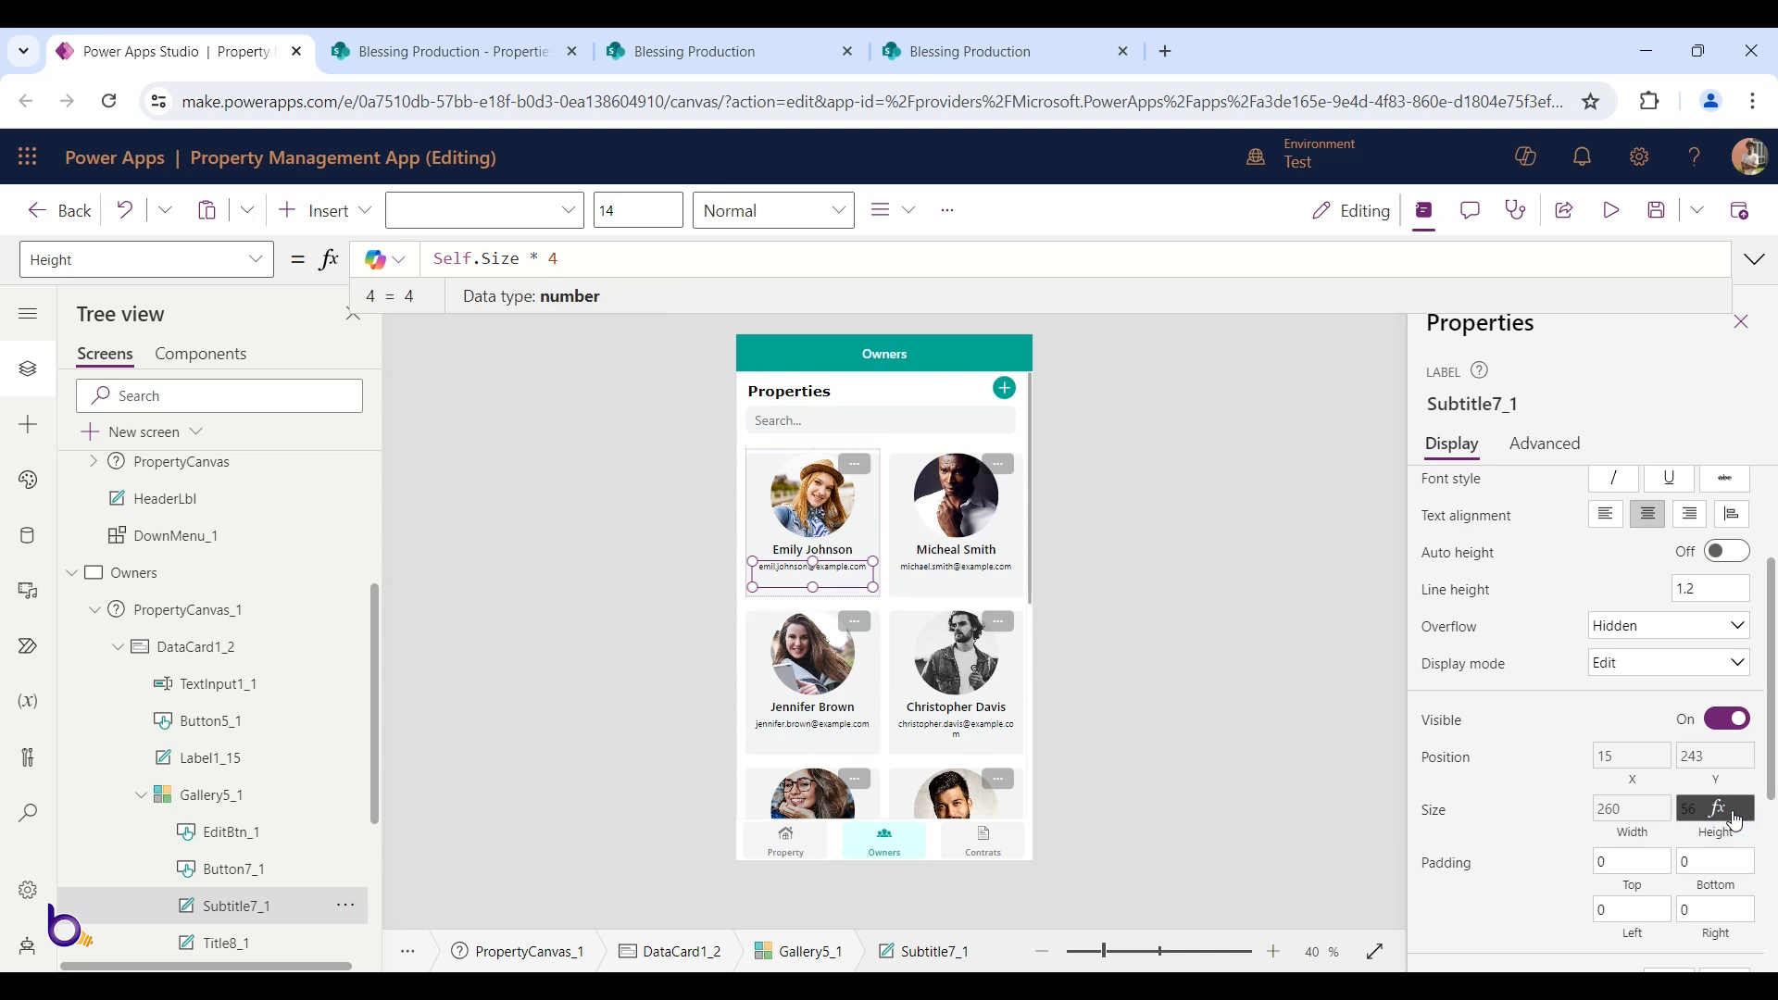
pyautogui.click(1724, 555)
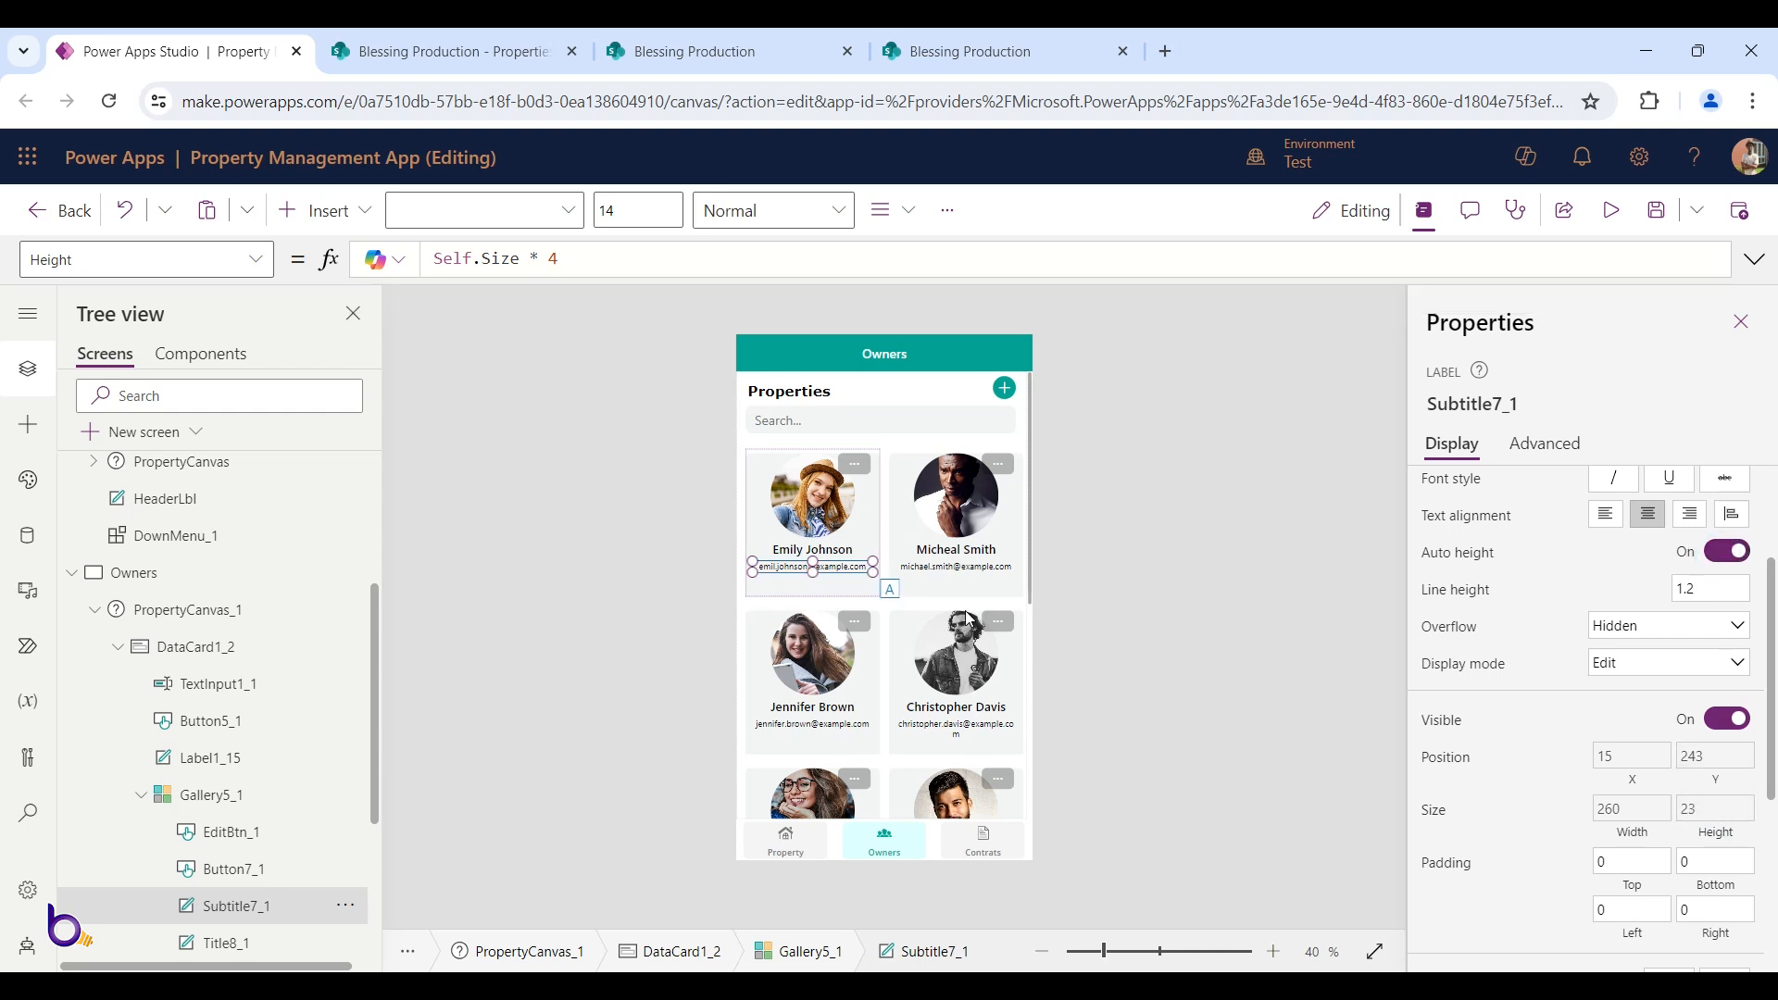
pyautogui.scroll(-1, 963, 611)
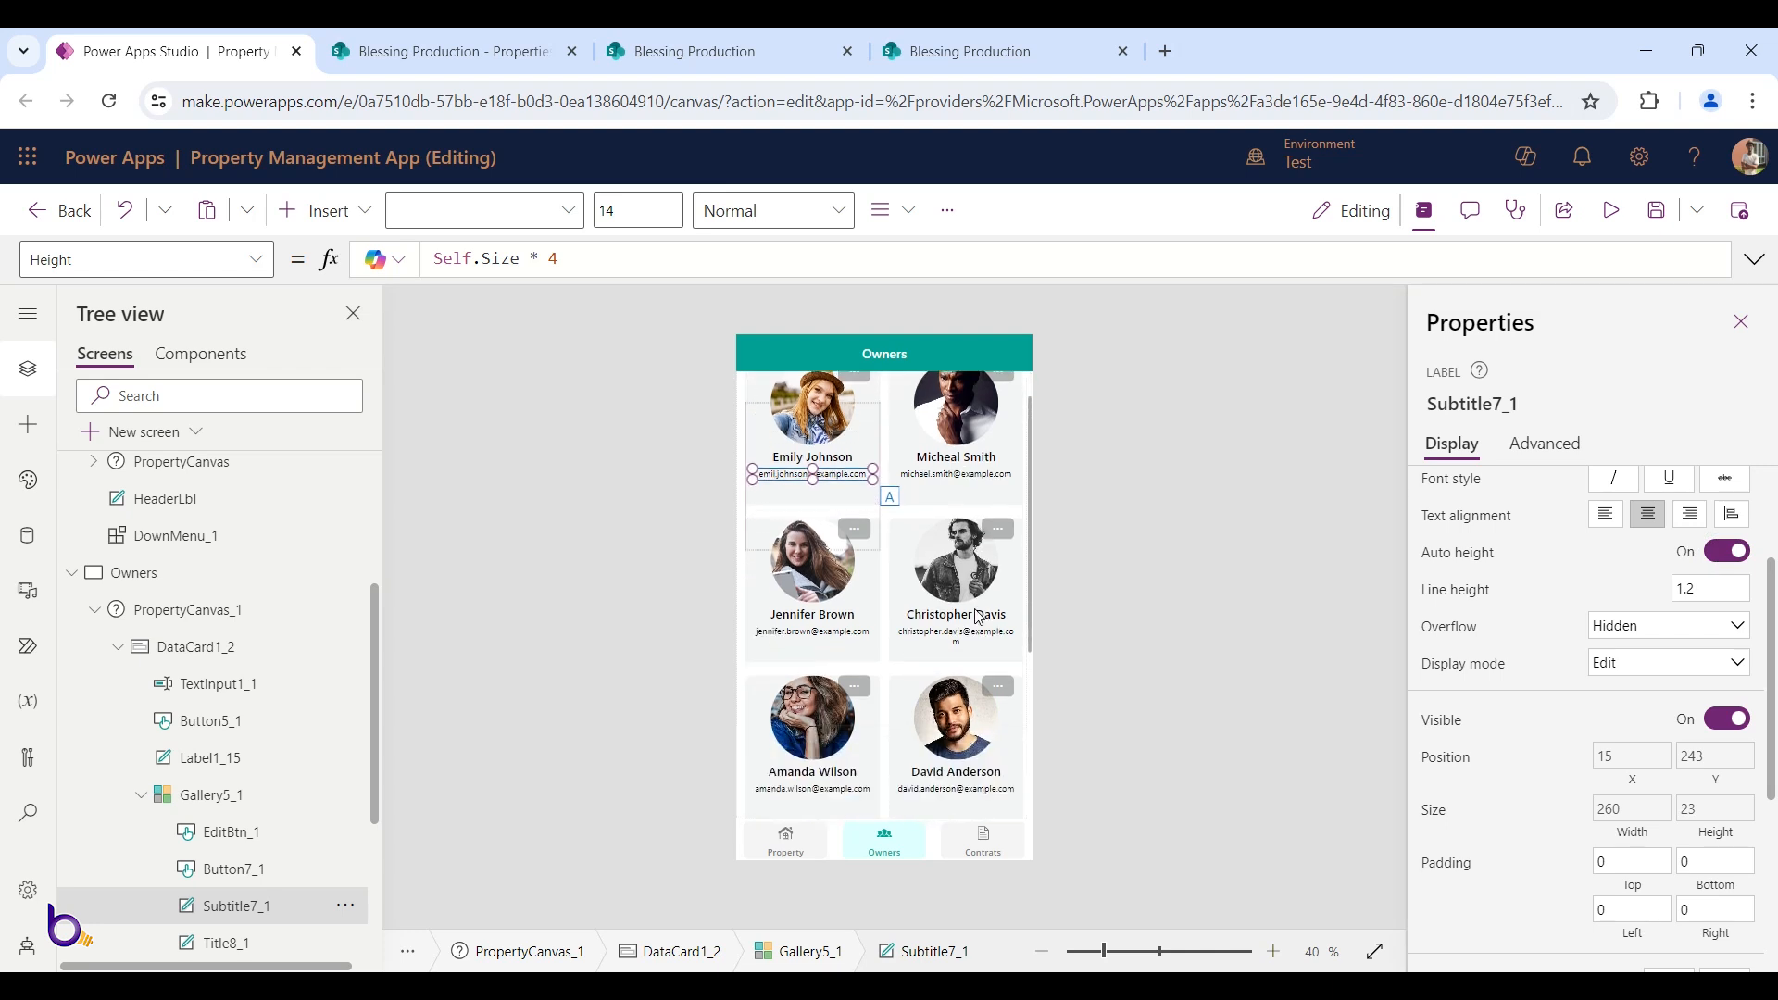
pyautogui.scroll(1, 979, 616)
pyautogui.click(1715, 556)
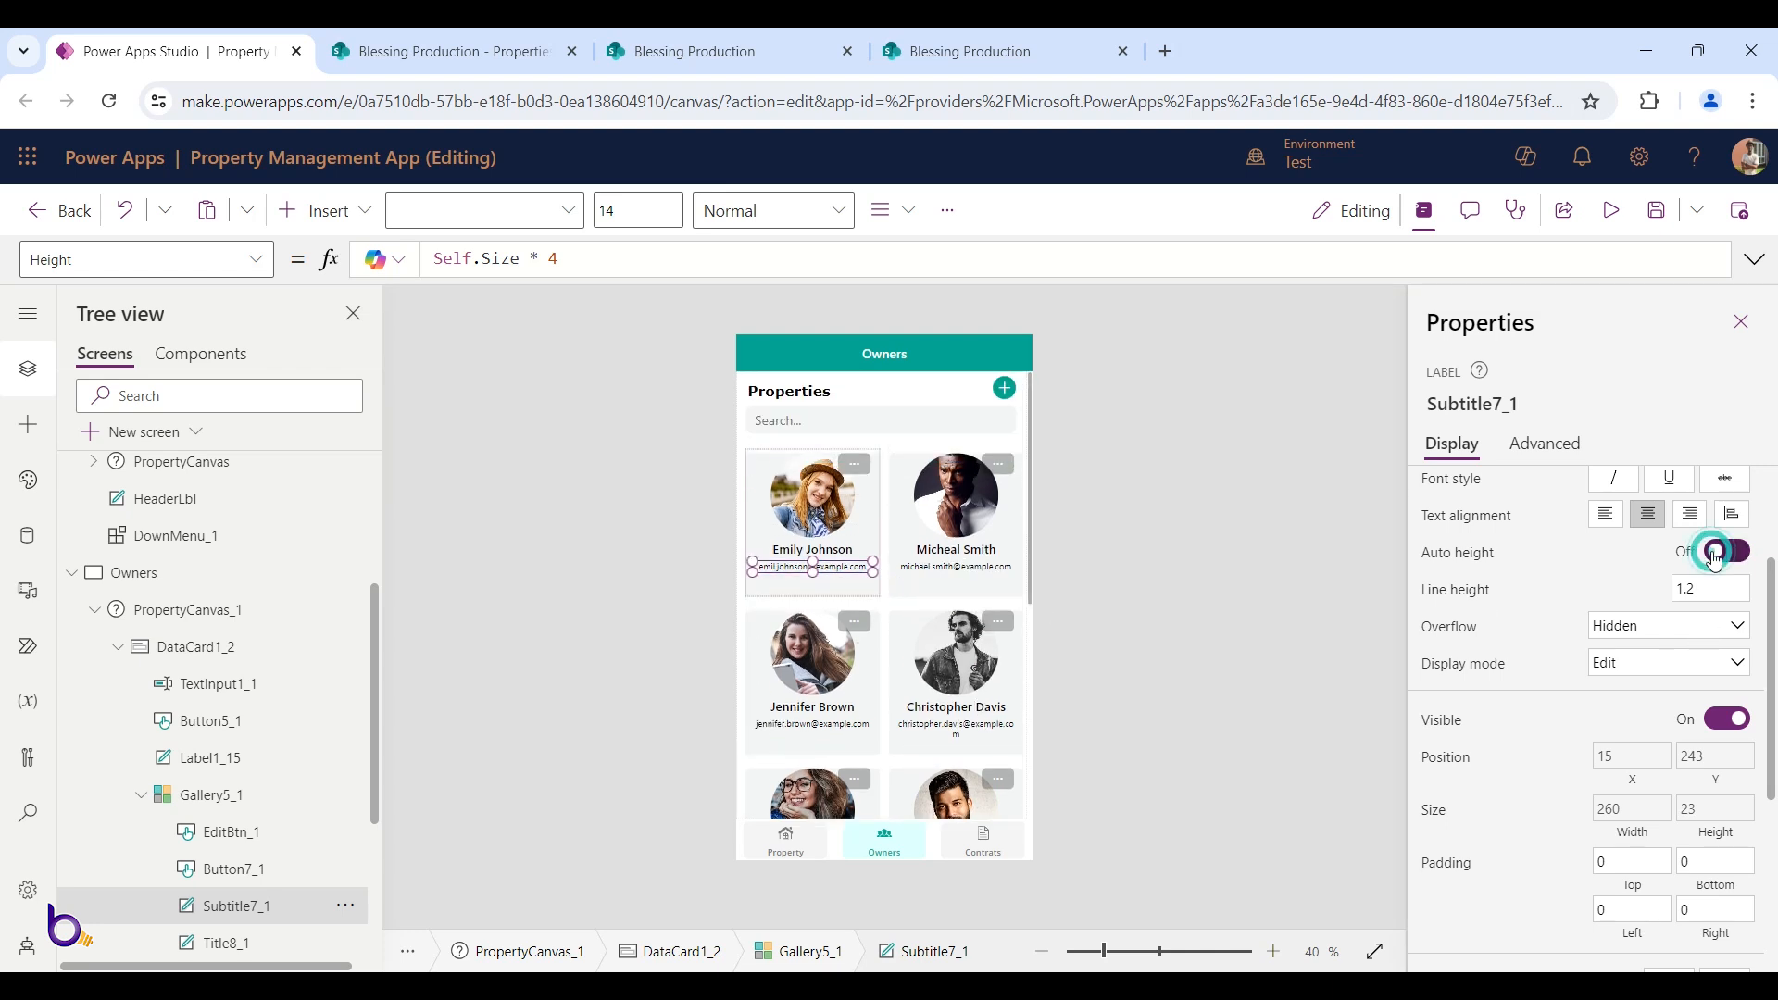
pyautogui.click(1705, 809)
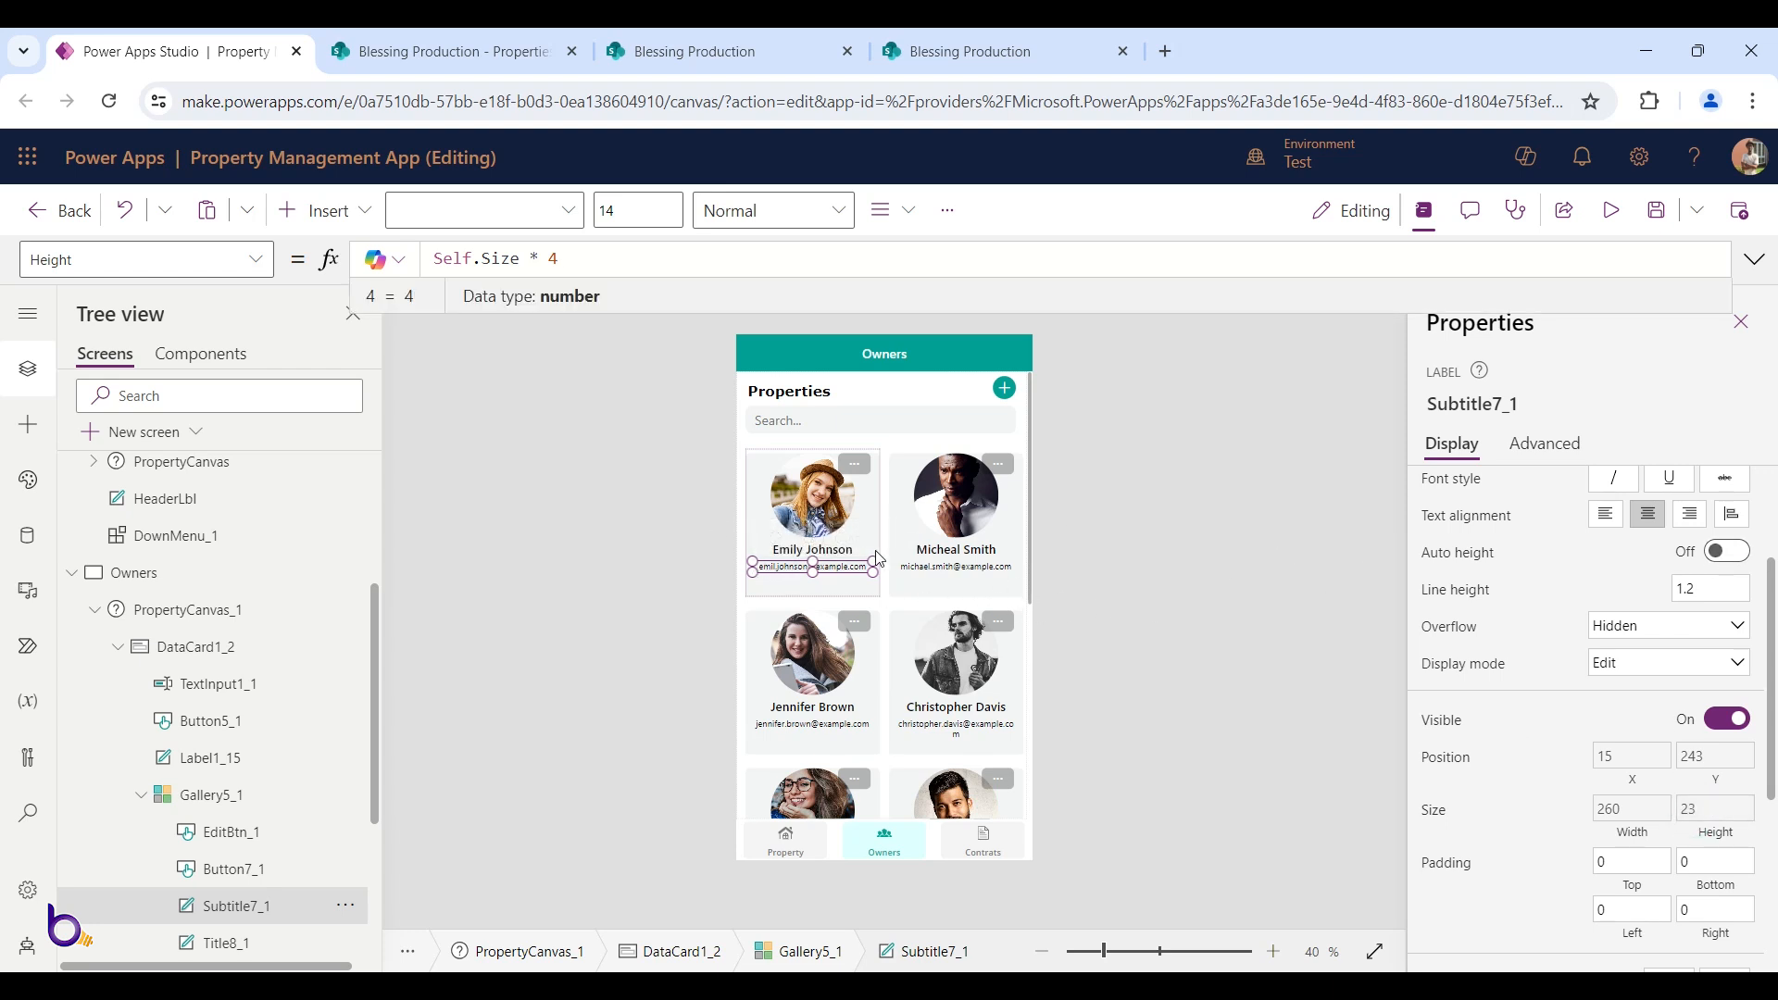
pyautogui.click(945, 578)
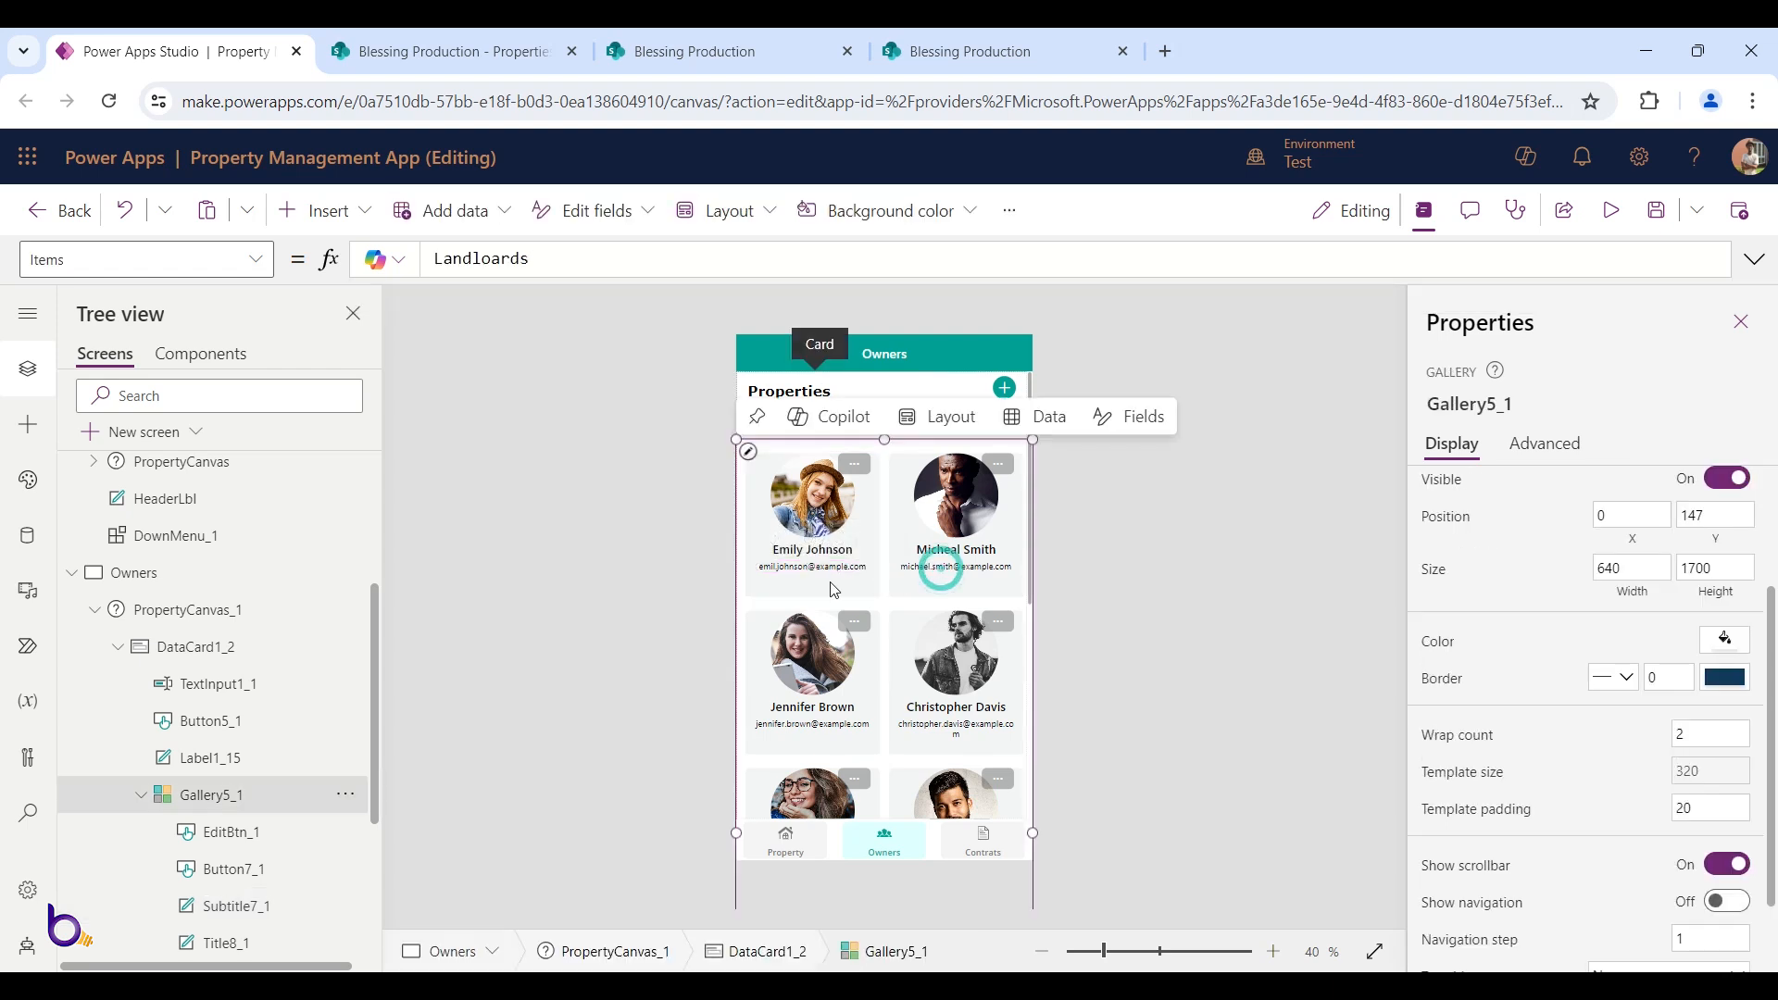
pyautogui.click(1610, 209)
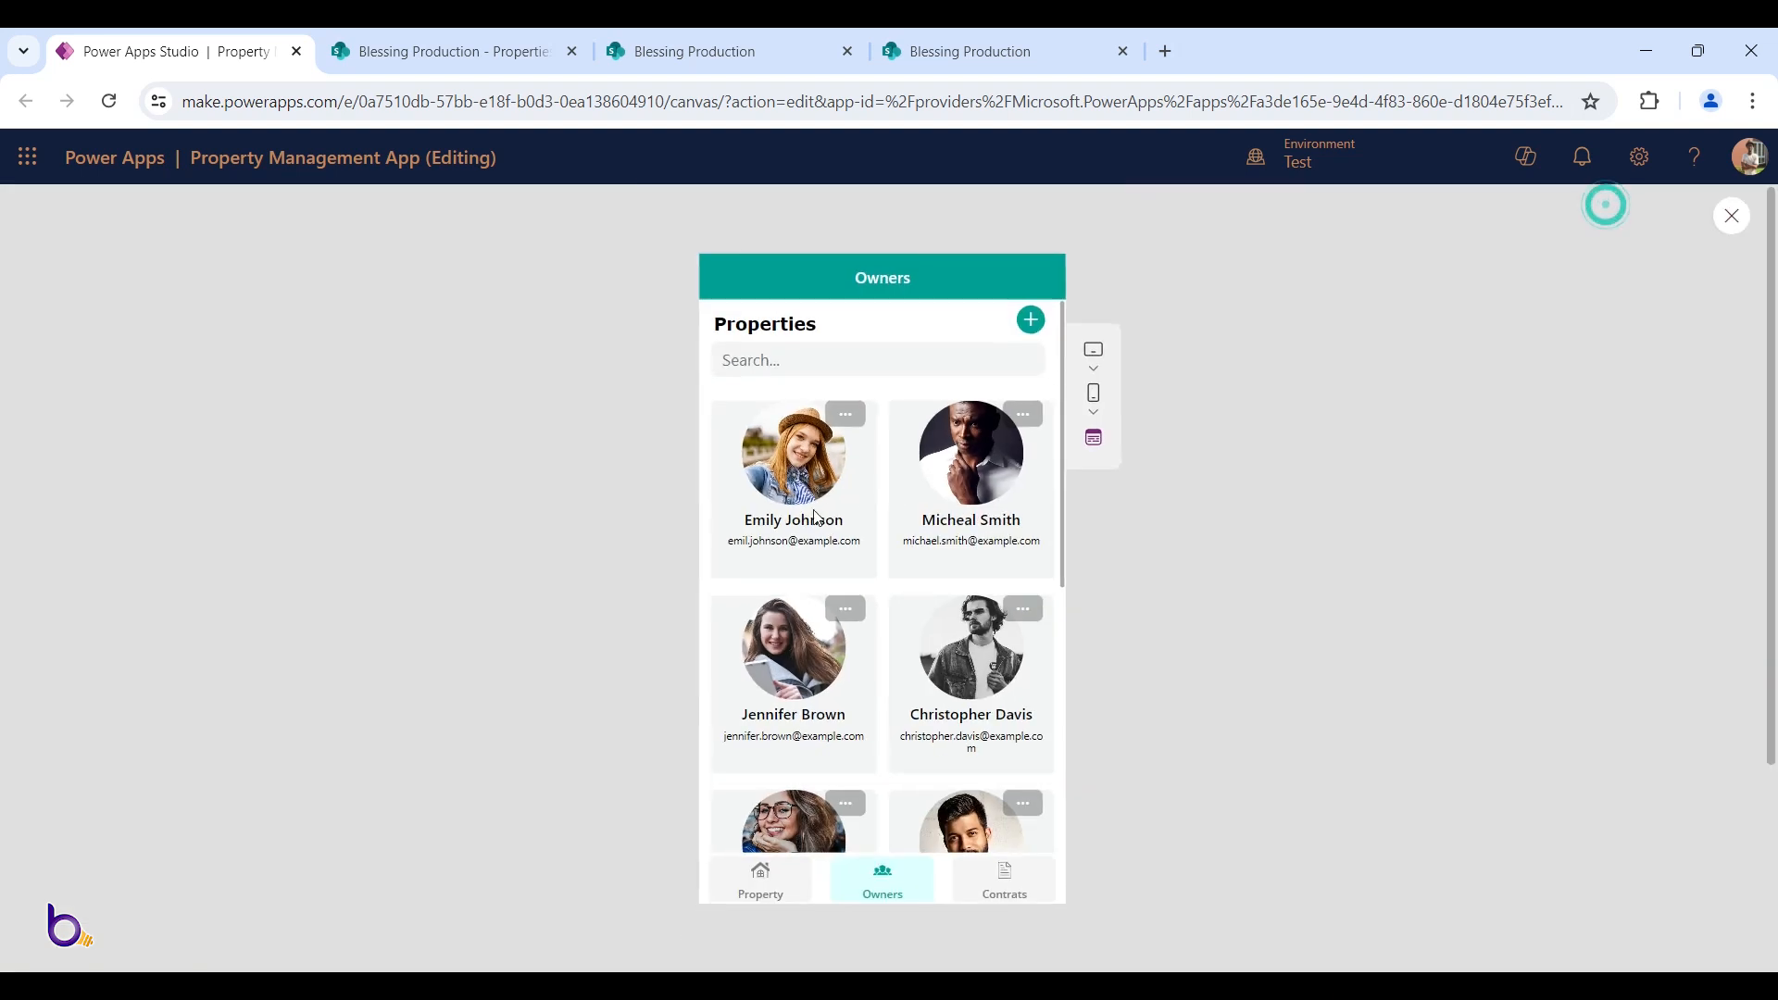
pyautogui.press('Escape')
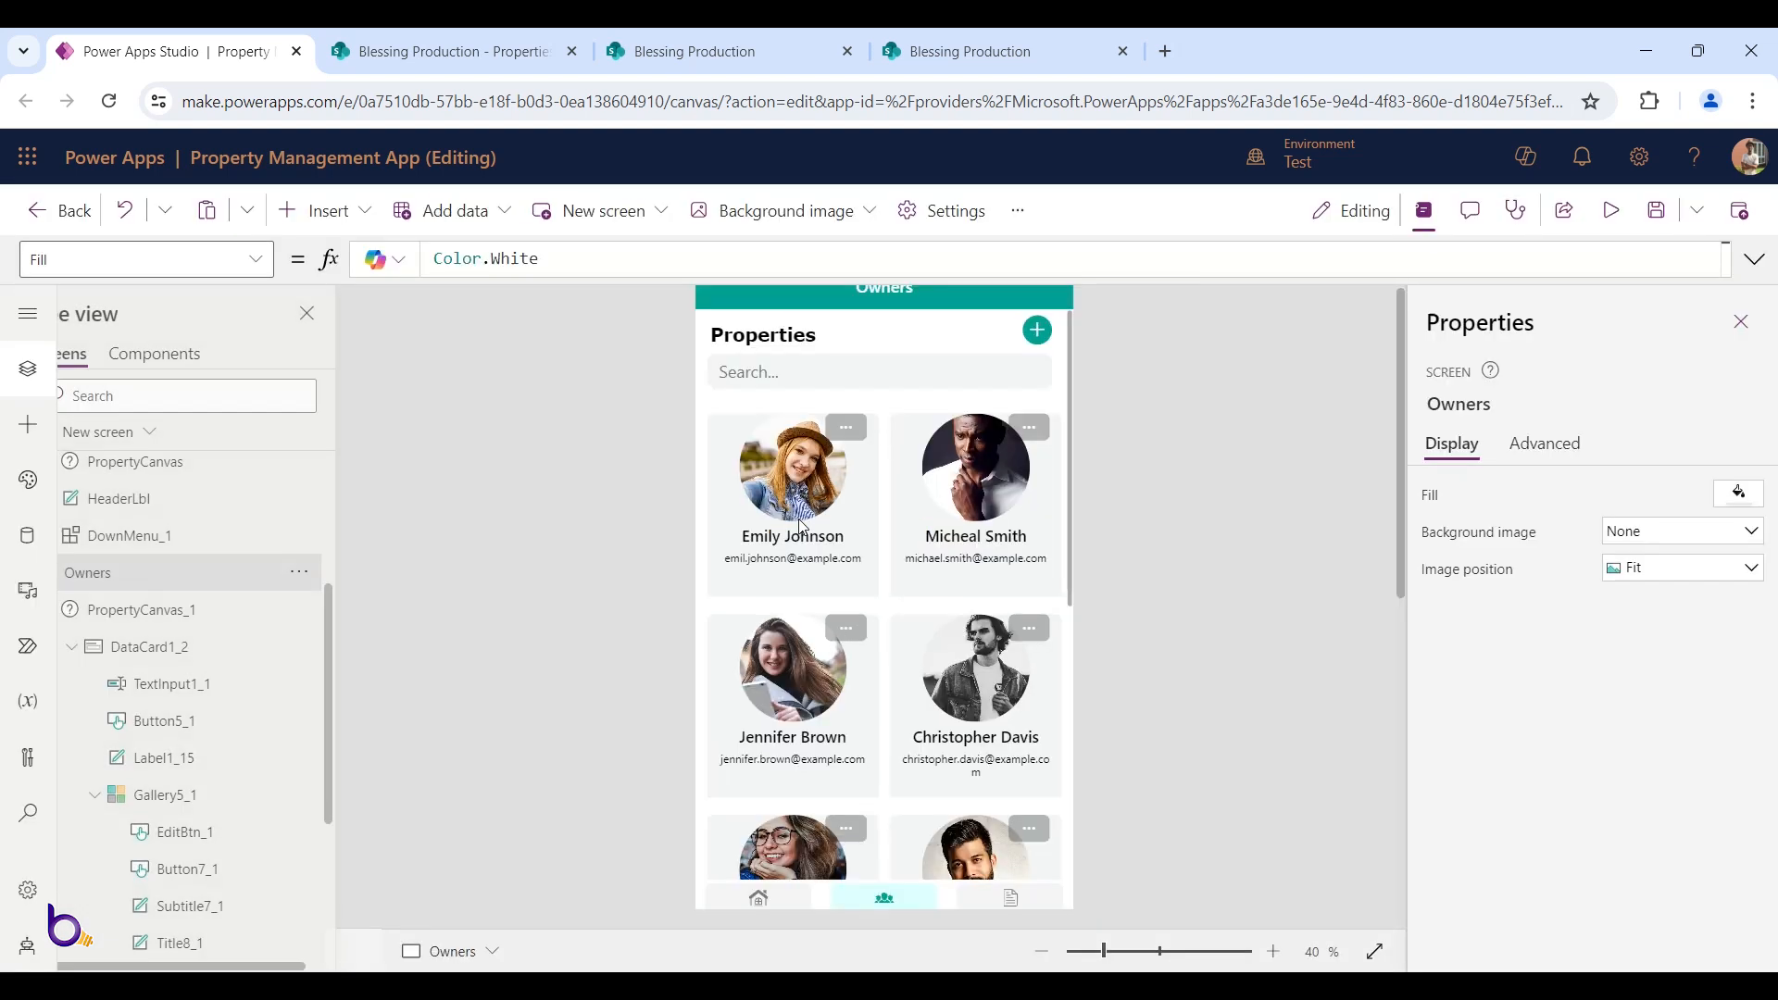
pyautogui.click(856, 468)
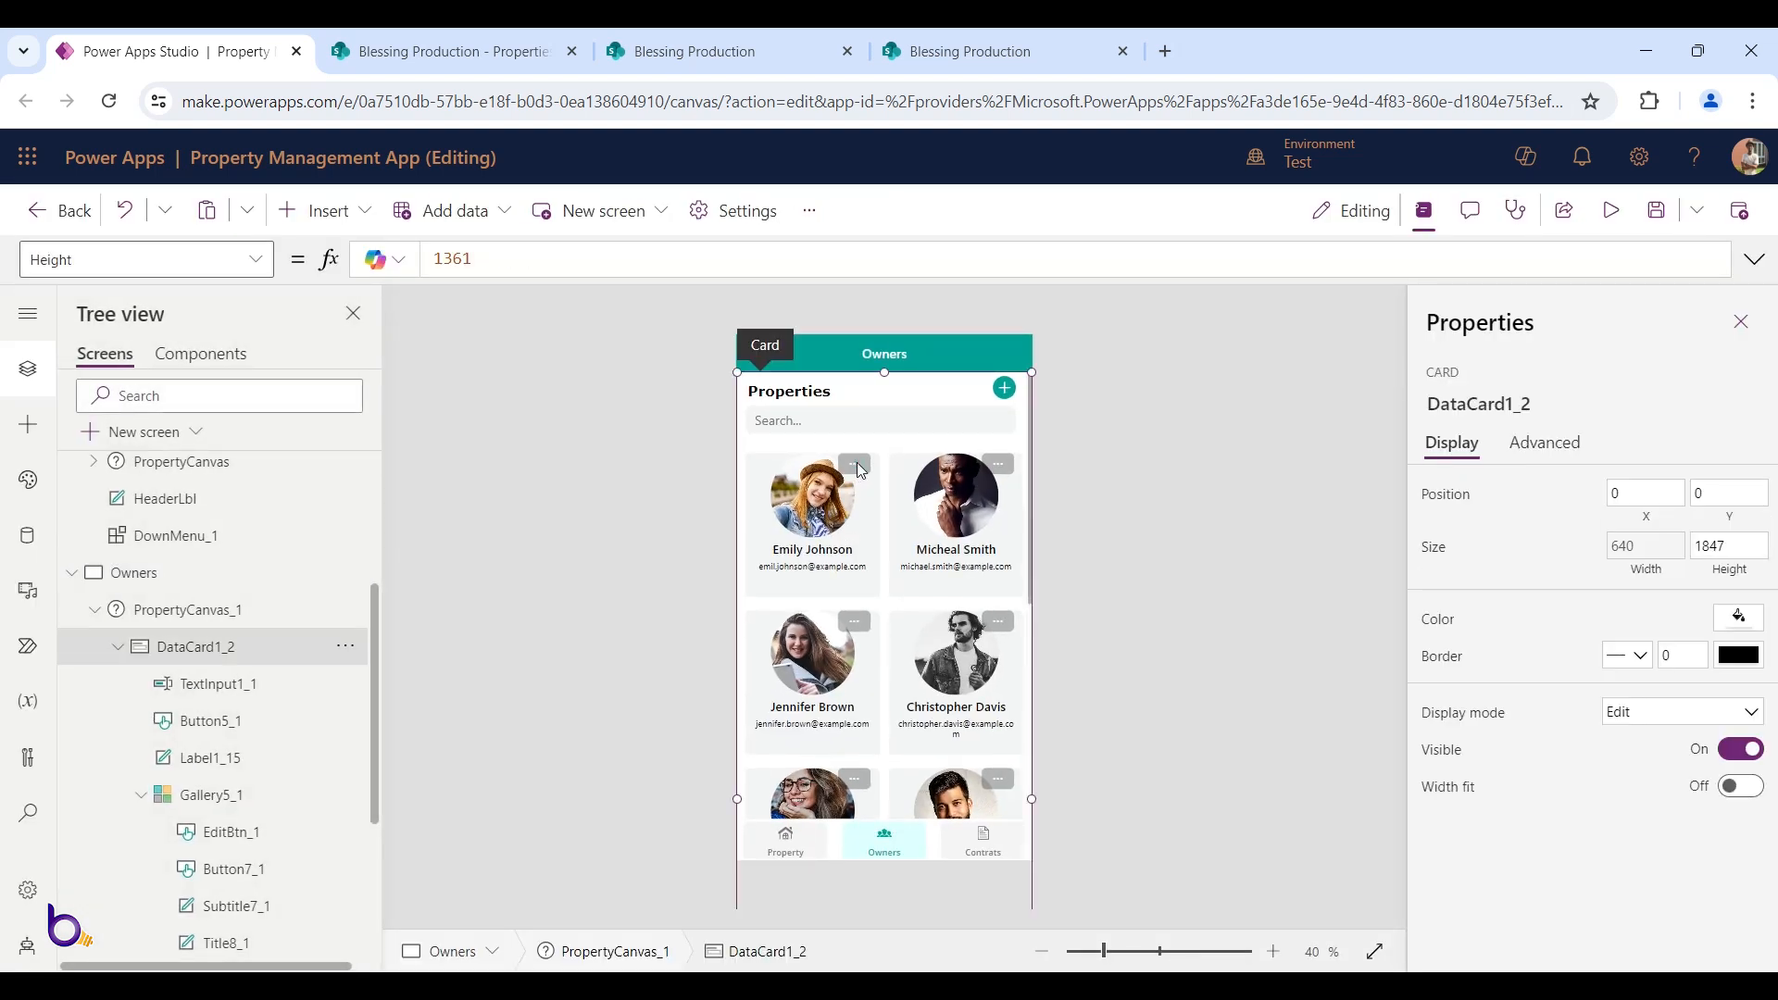
pyautogui.click(857, 466)
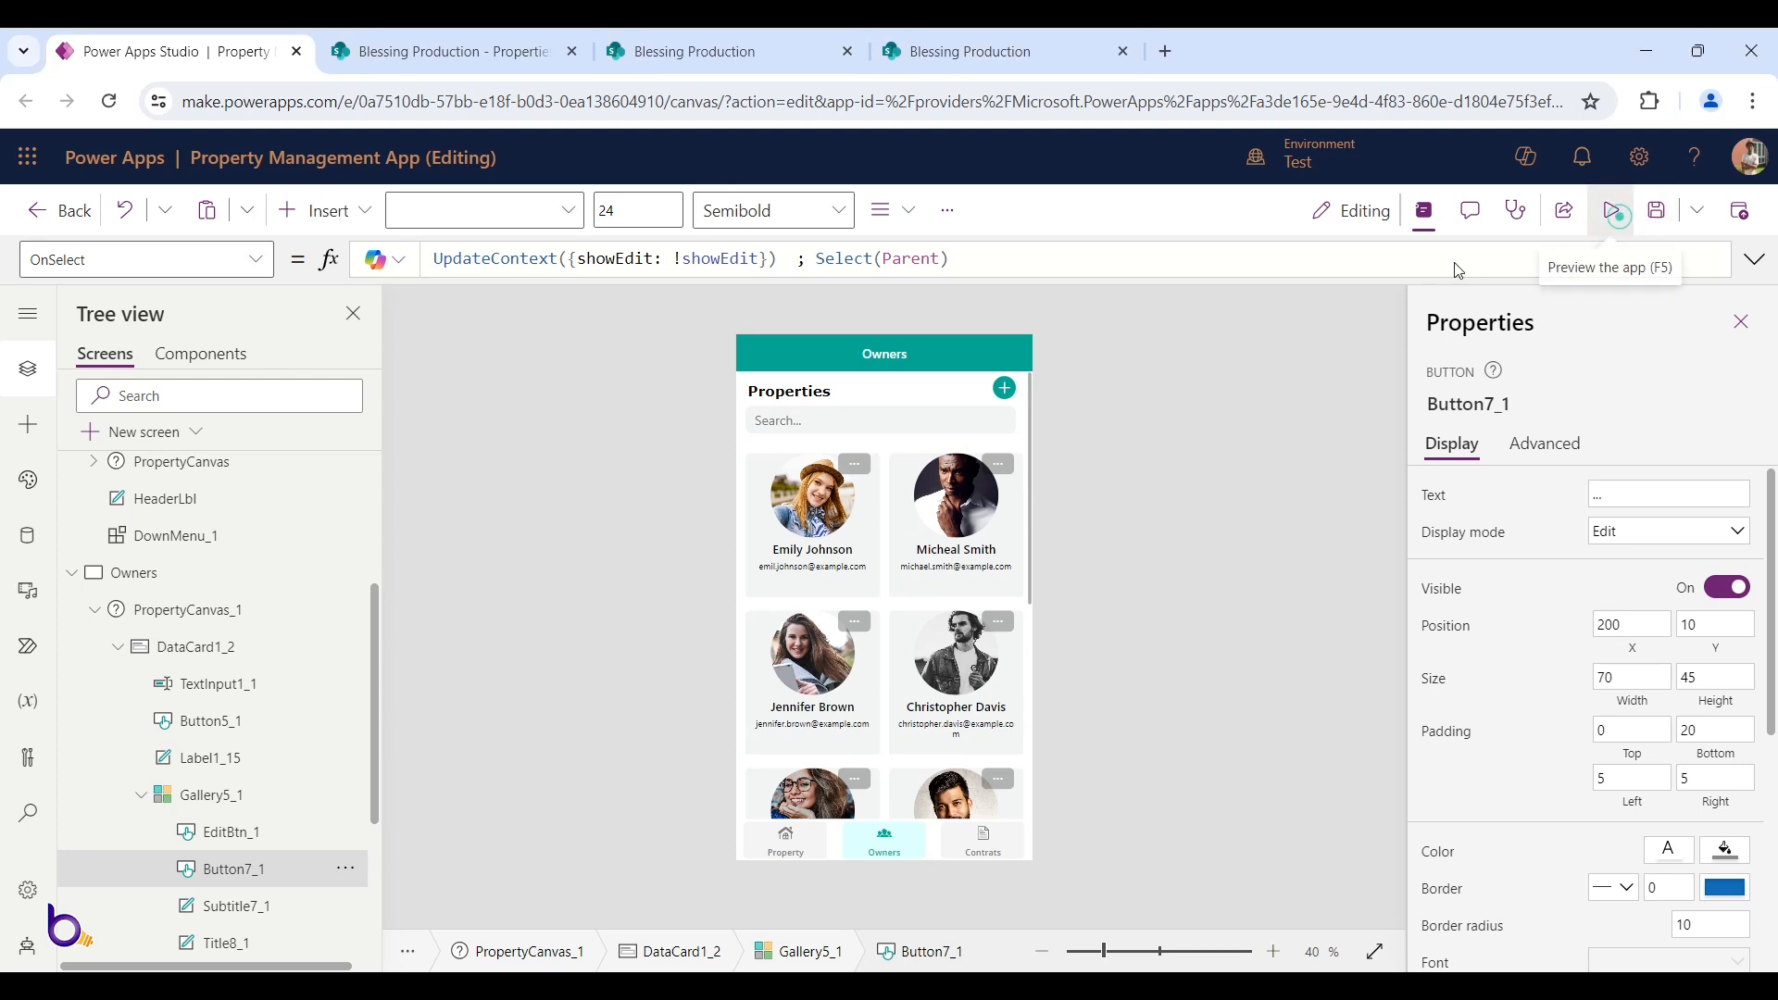
# Preview the app briefly, then select the menu button on the first owner card
pyautogui.click(1612, 211)
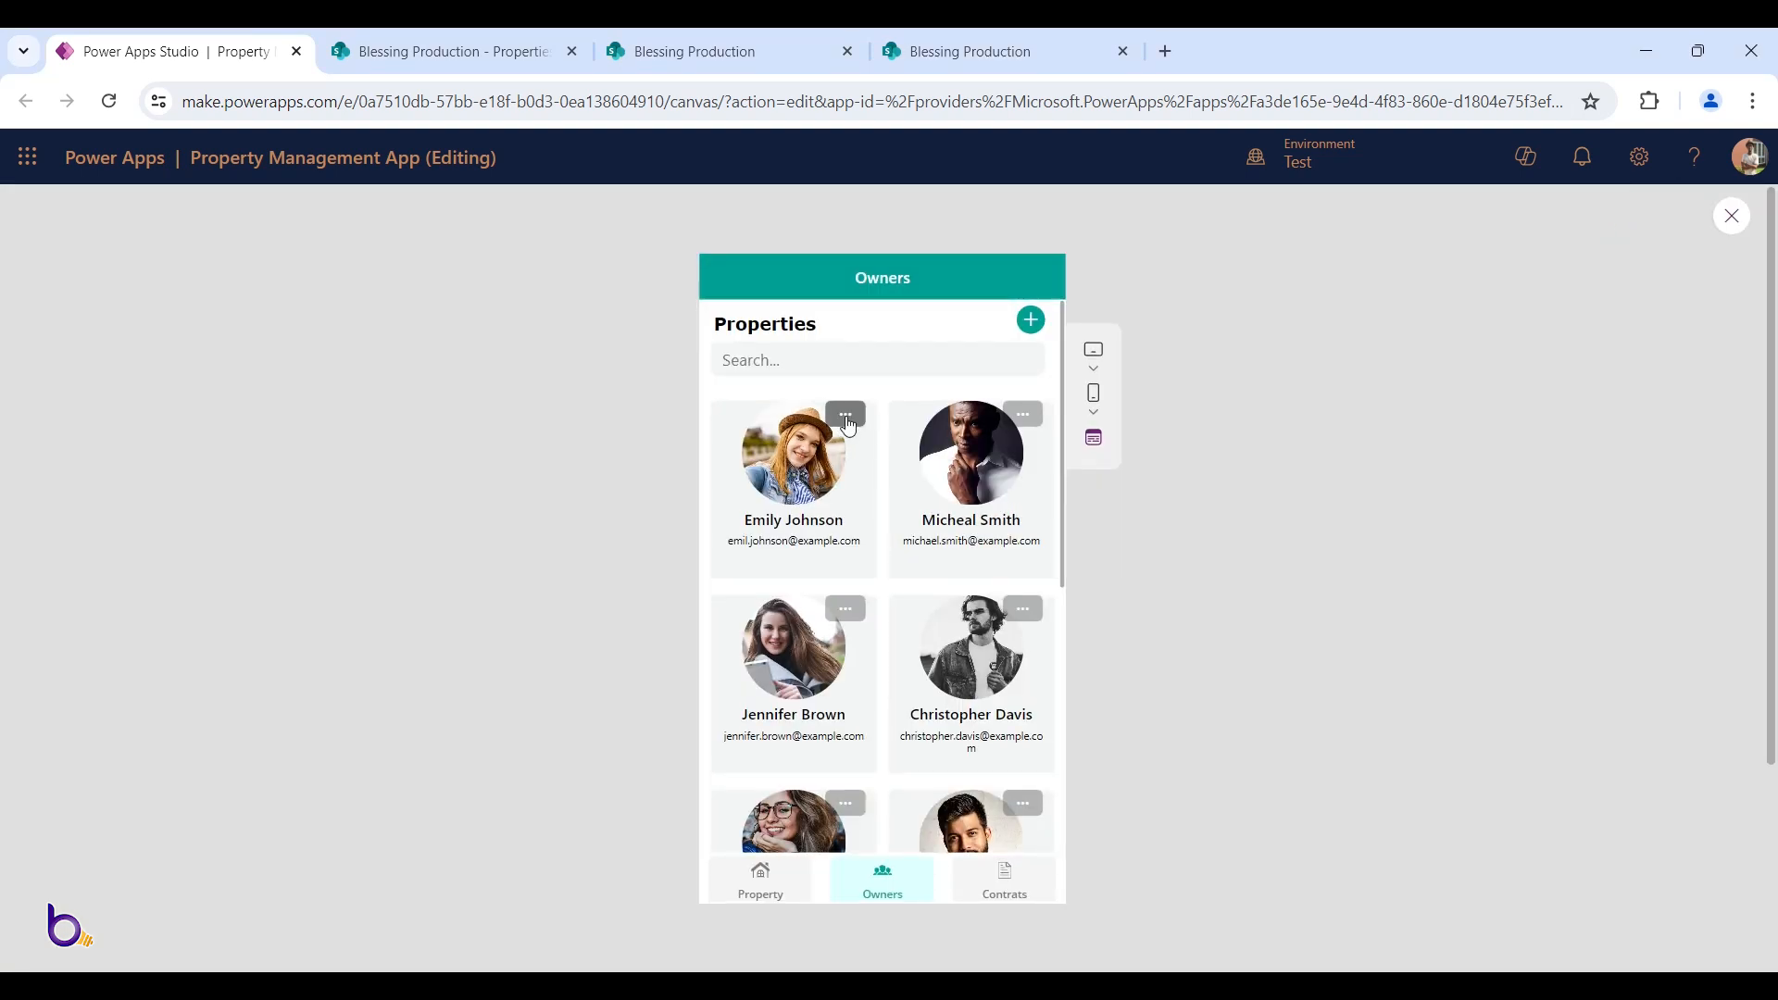
pyautogui.press('Escape')
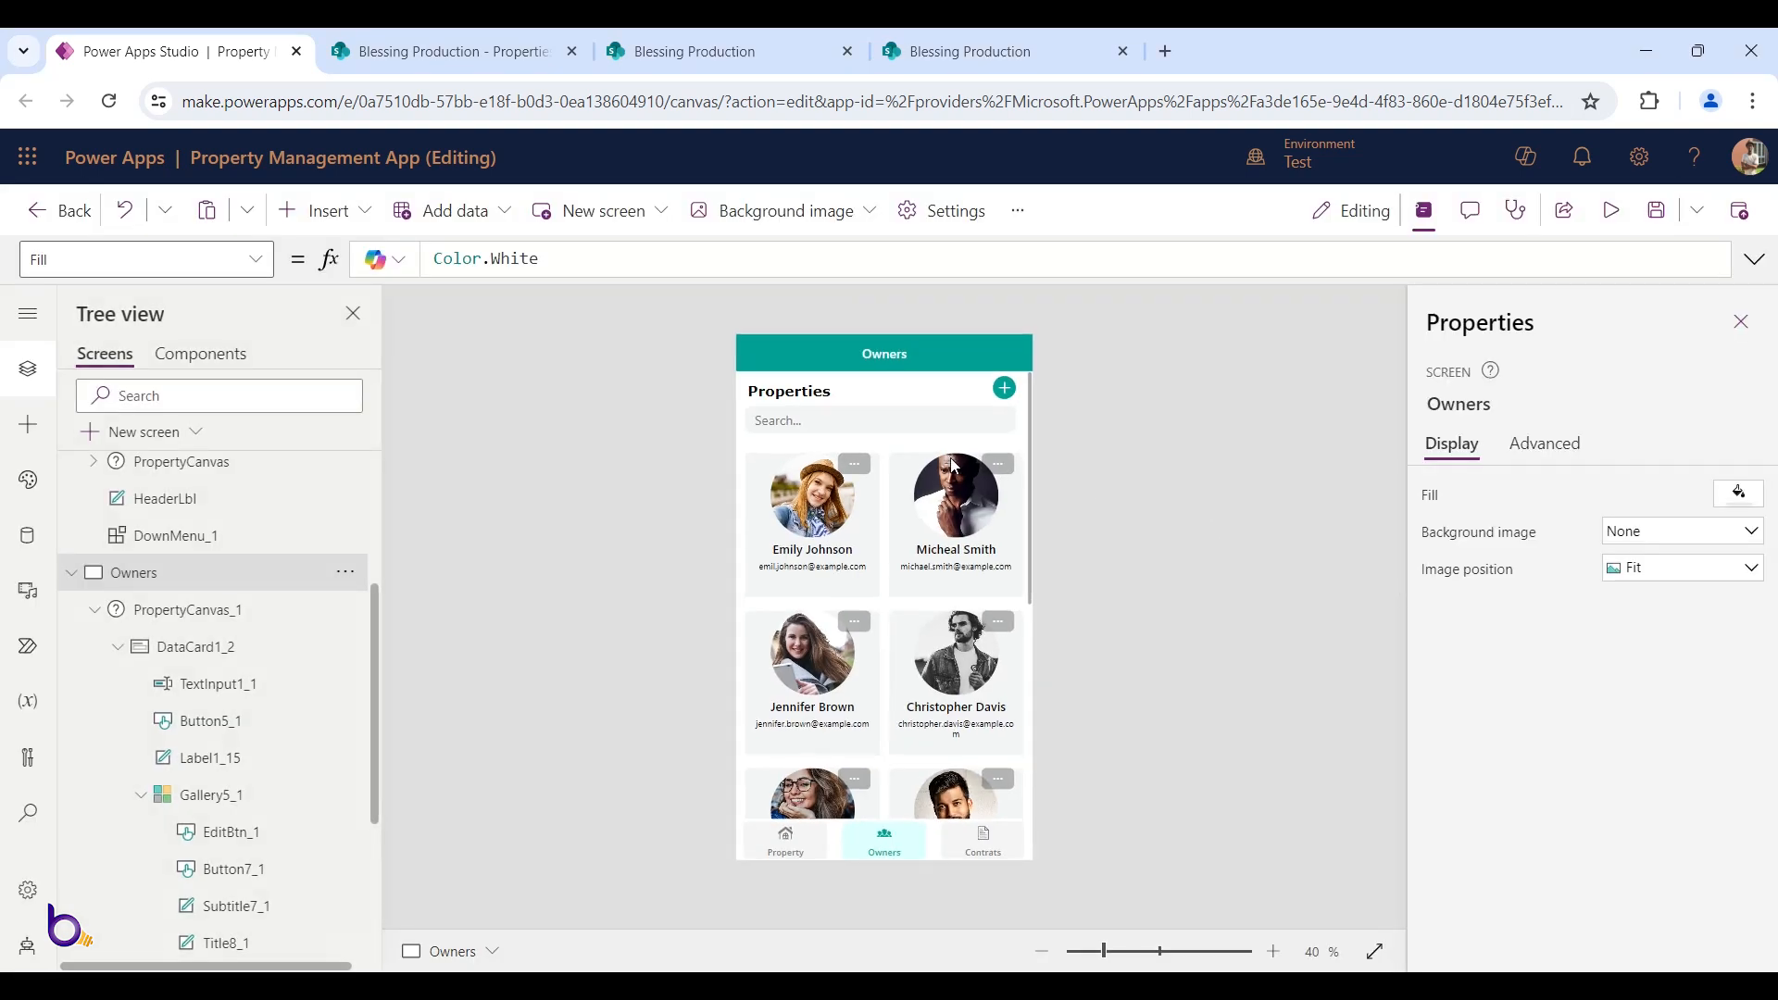
pyautogui.click(872, 469)
pyautogui.click(869, 468)
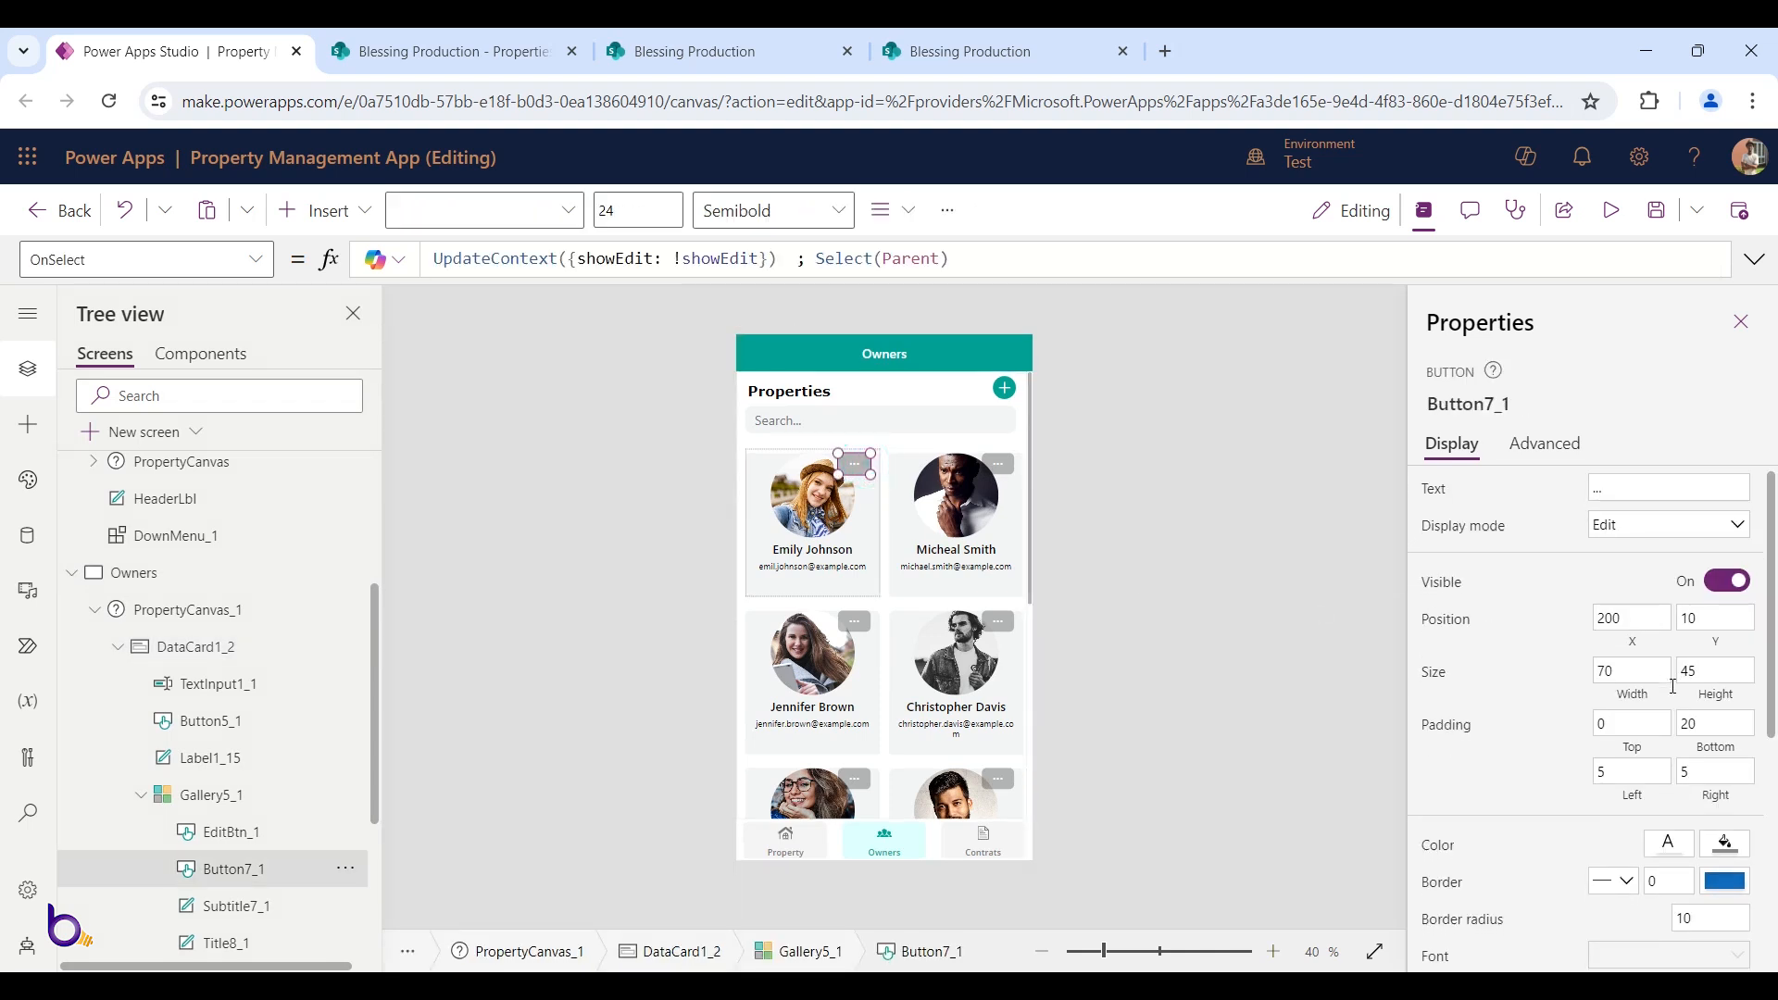
# Set the menu button's Fill to secColor
pyautogui.scroll(-4, 1664, 691)
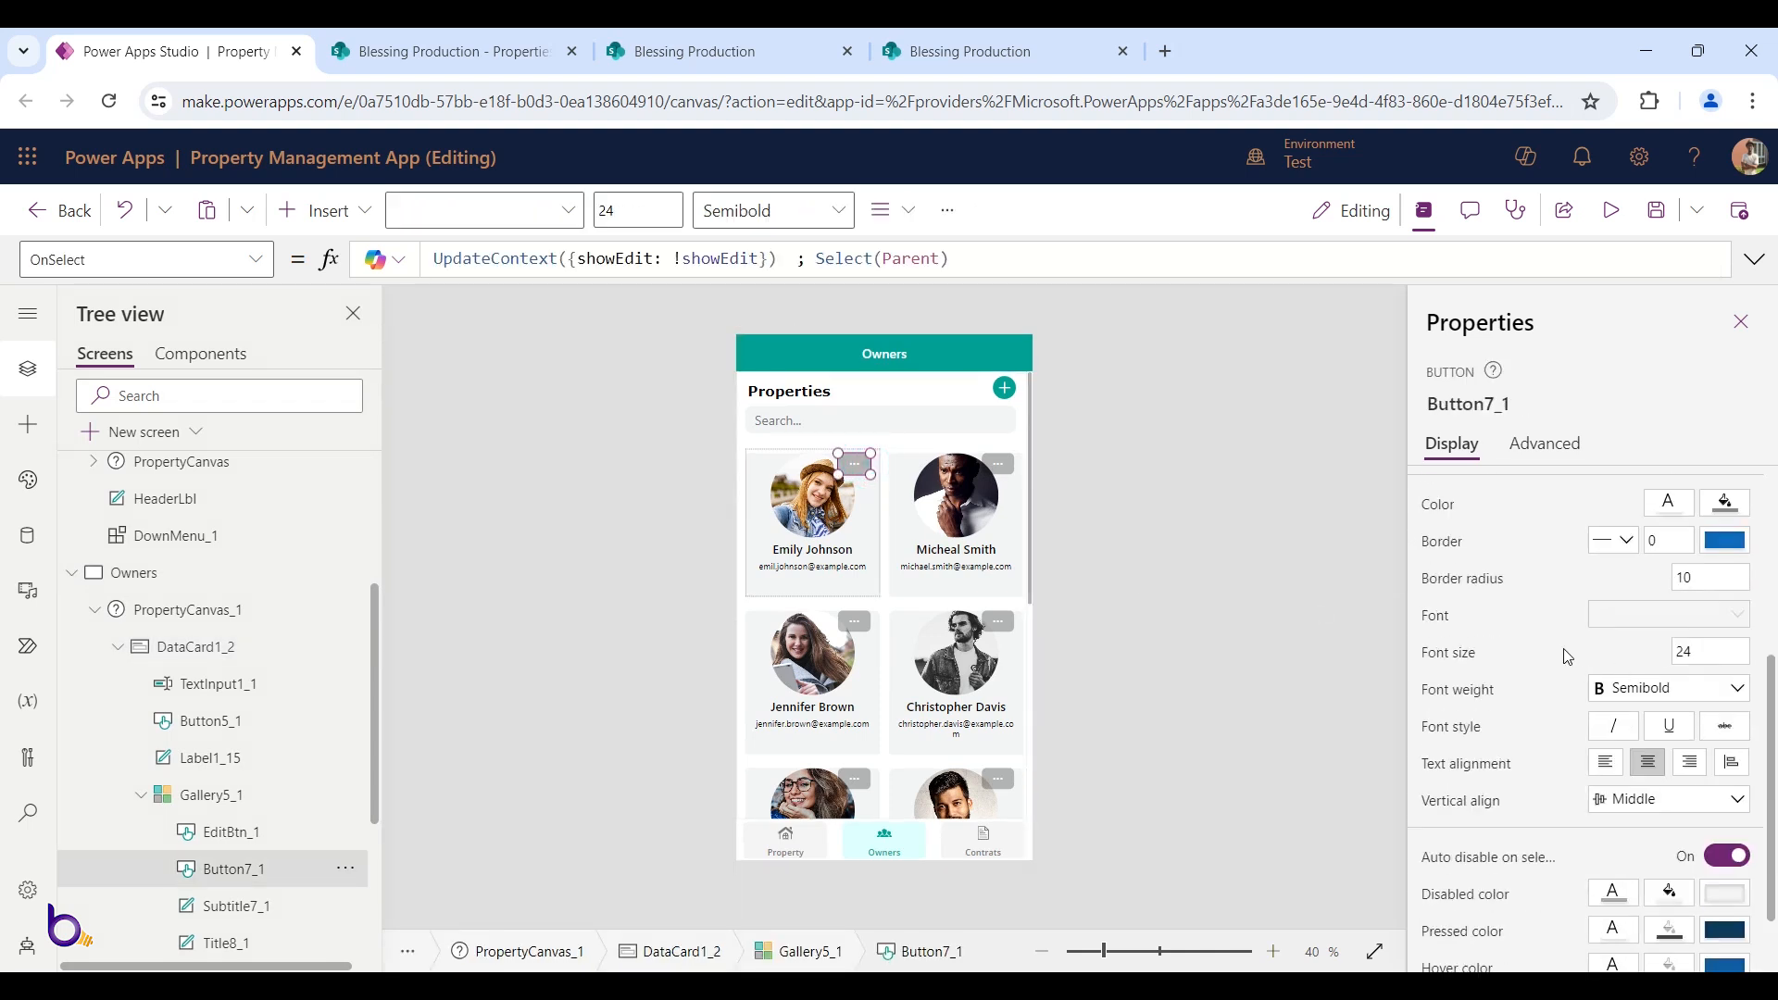
pyautogui.scroll(-1, 1568, 656)
pyautogui.scroll(4, 1622, 759)
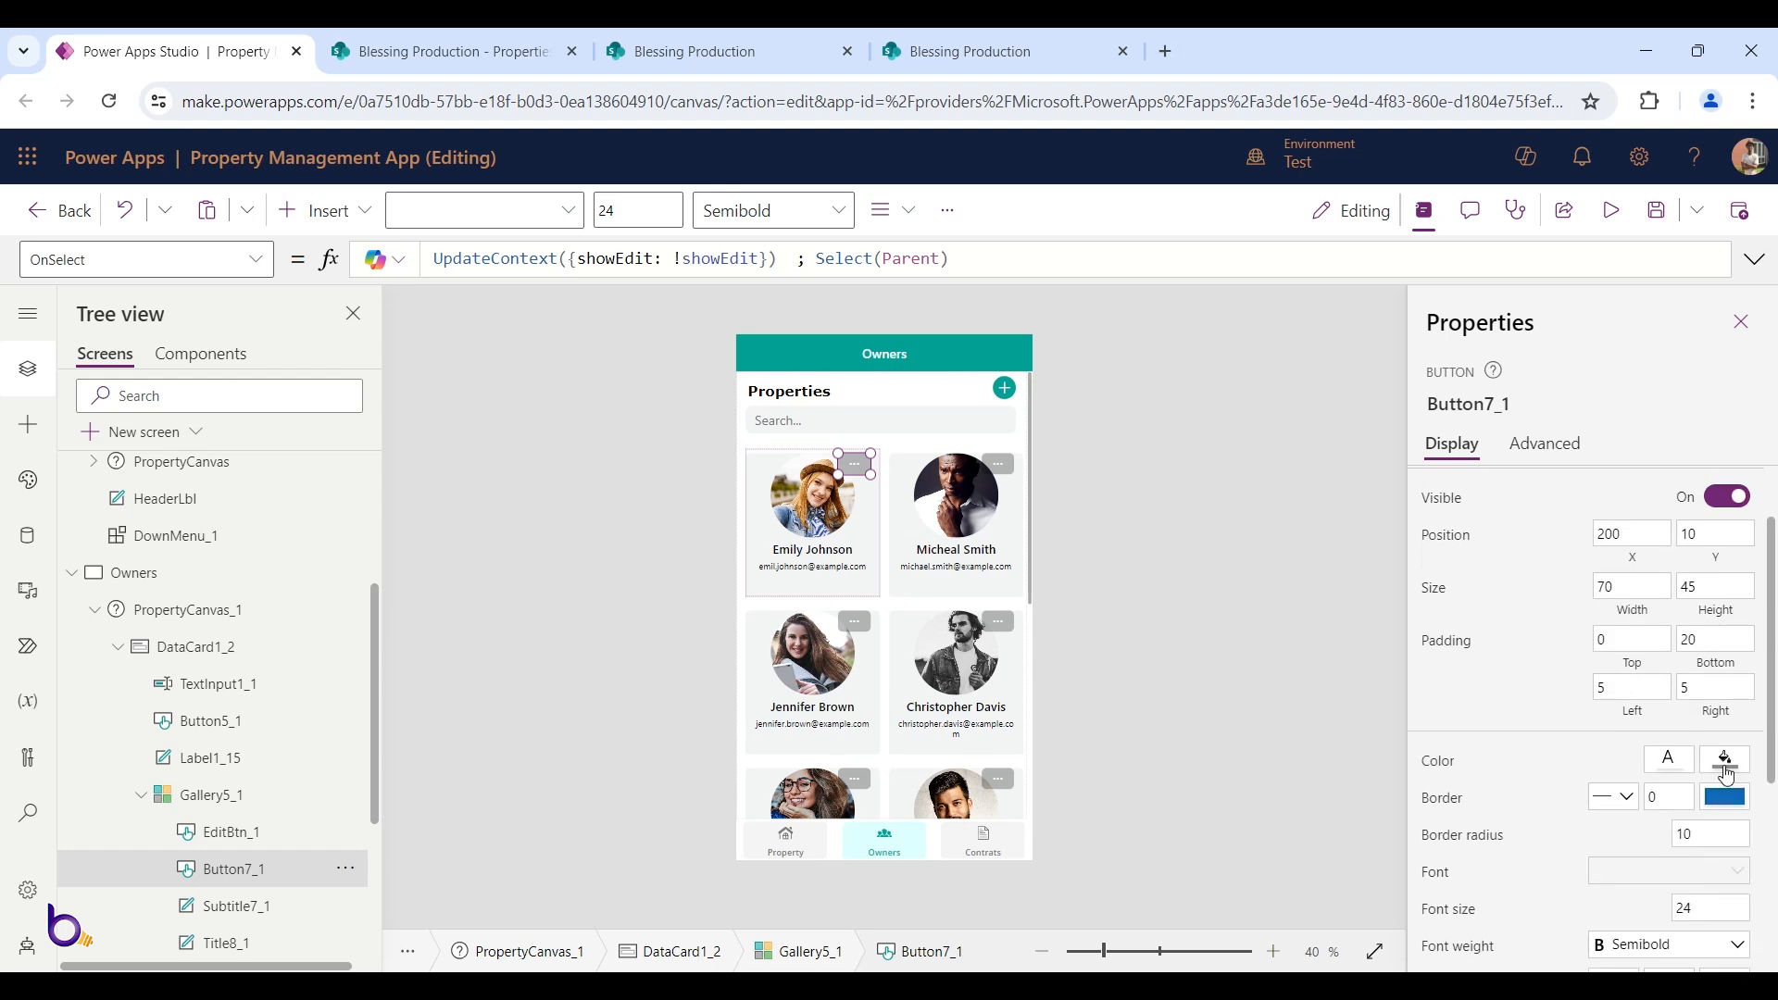
pyautogui.click(255, 260)
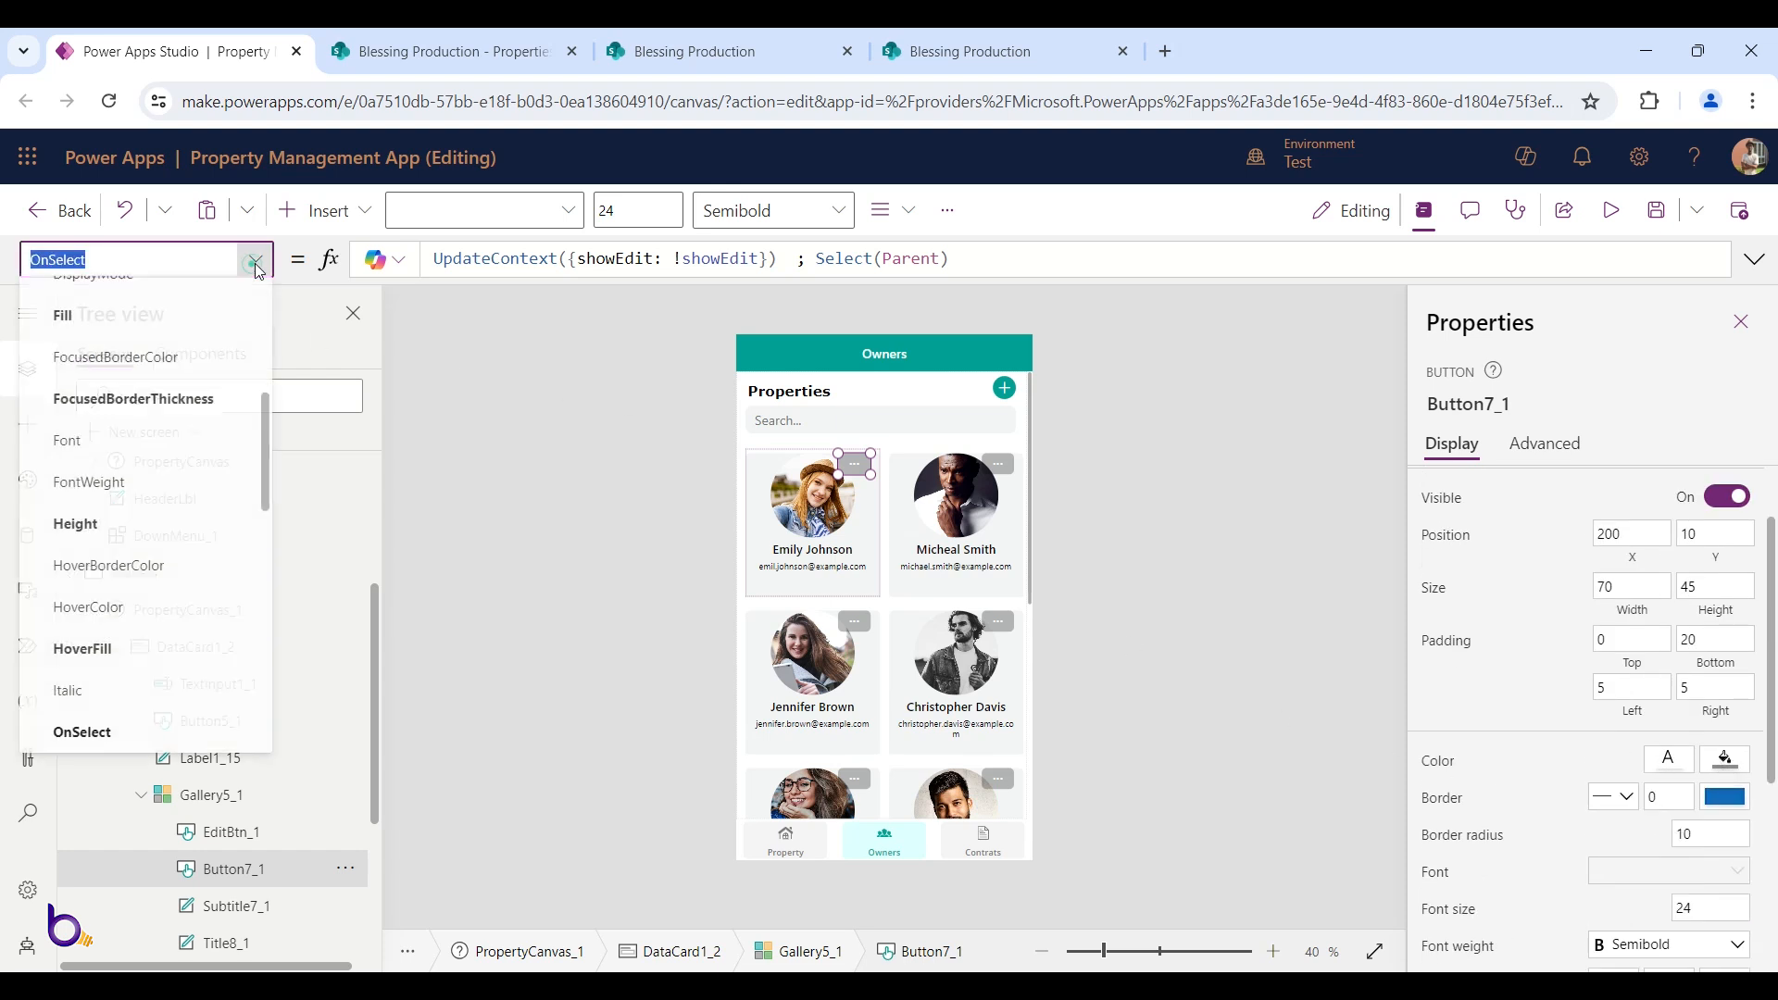
pyautogui.click(129, 318)
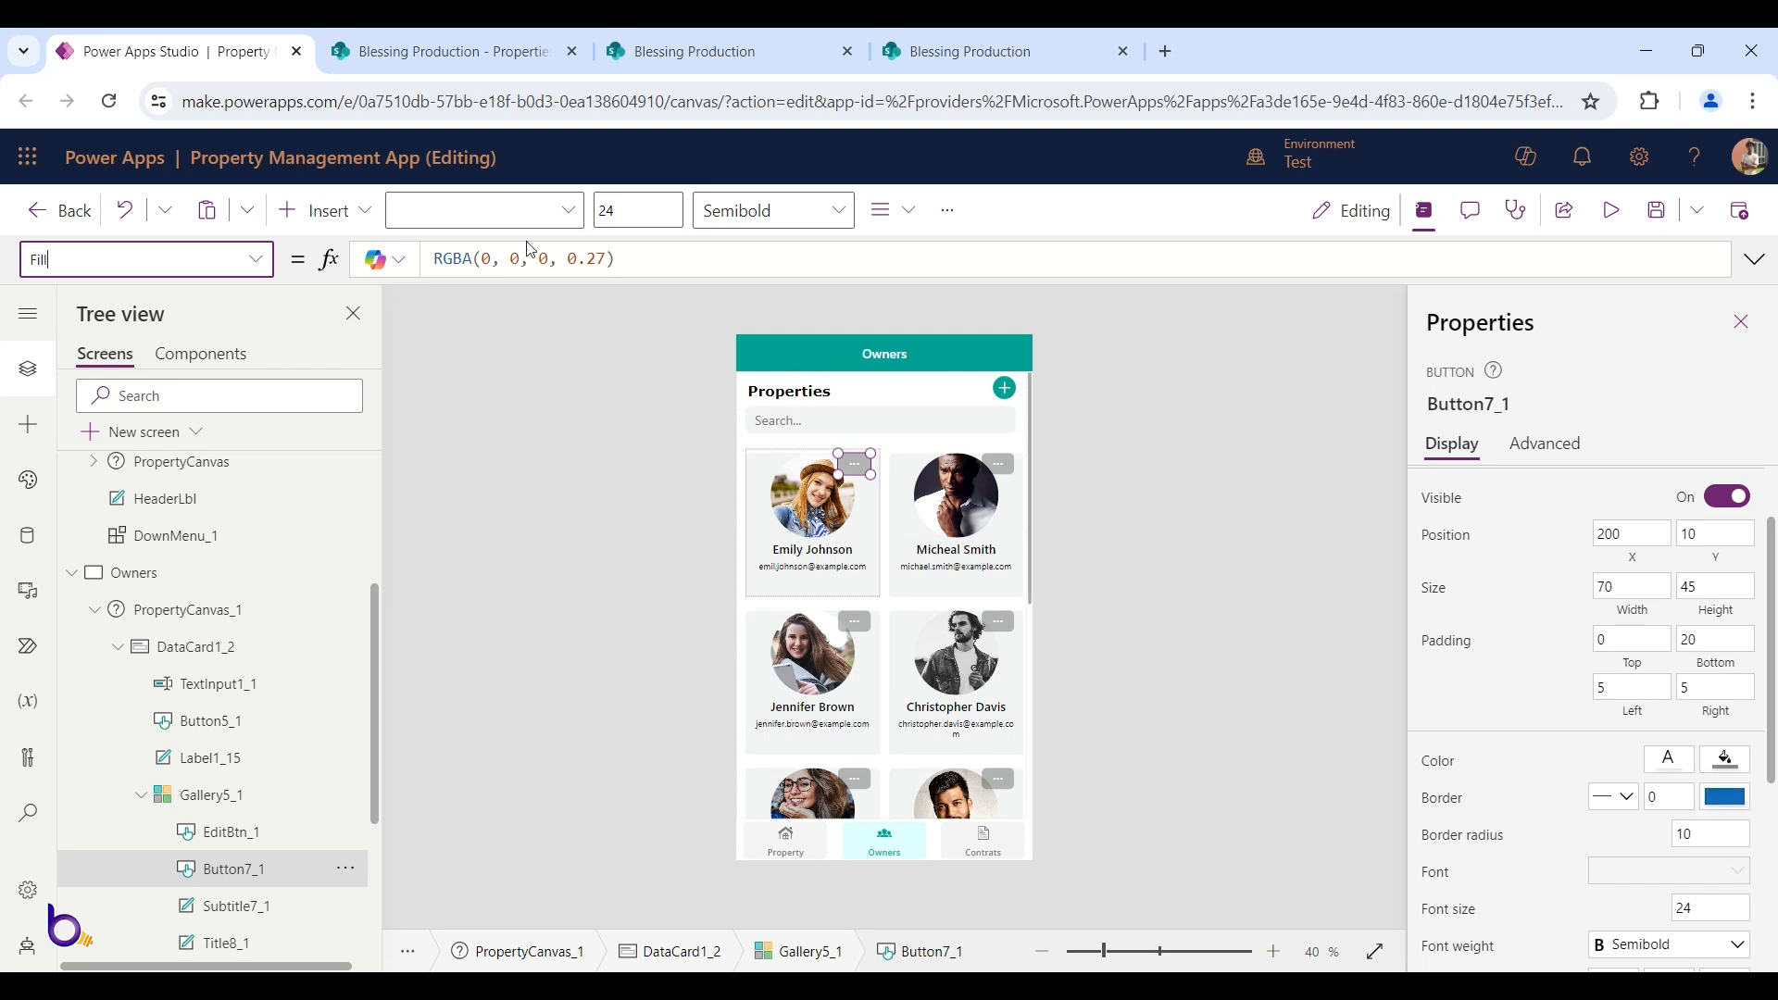
pyautogui.click(621, 256)
pyautogui.hotkey('ctrl', 'a')
pyautogui.write('sec')
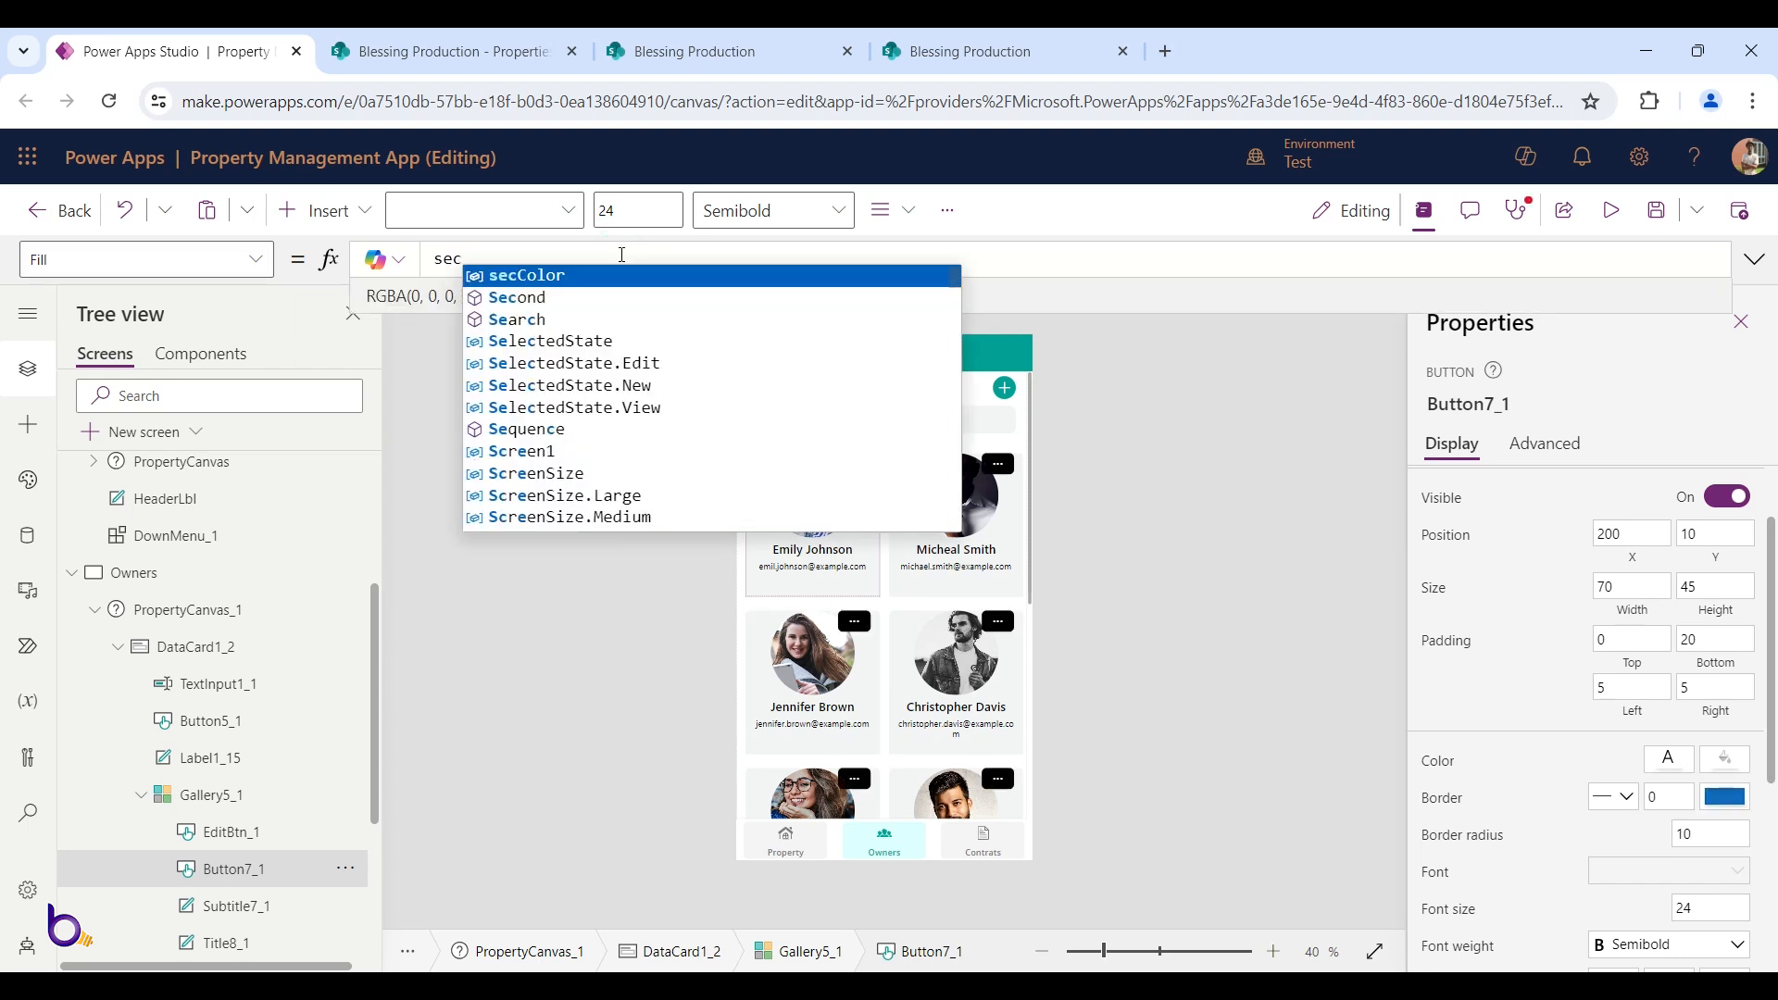
pyautogui.press('Tab')
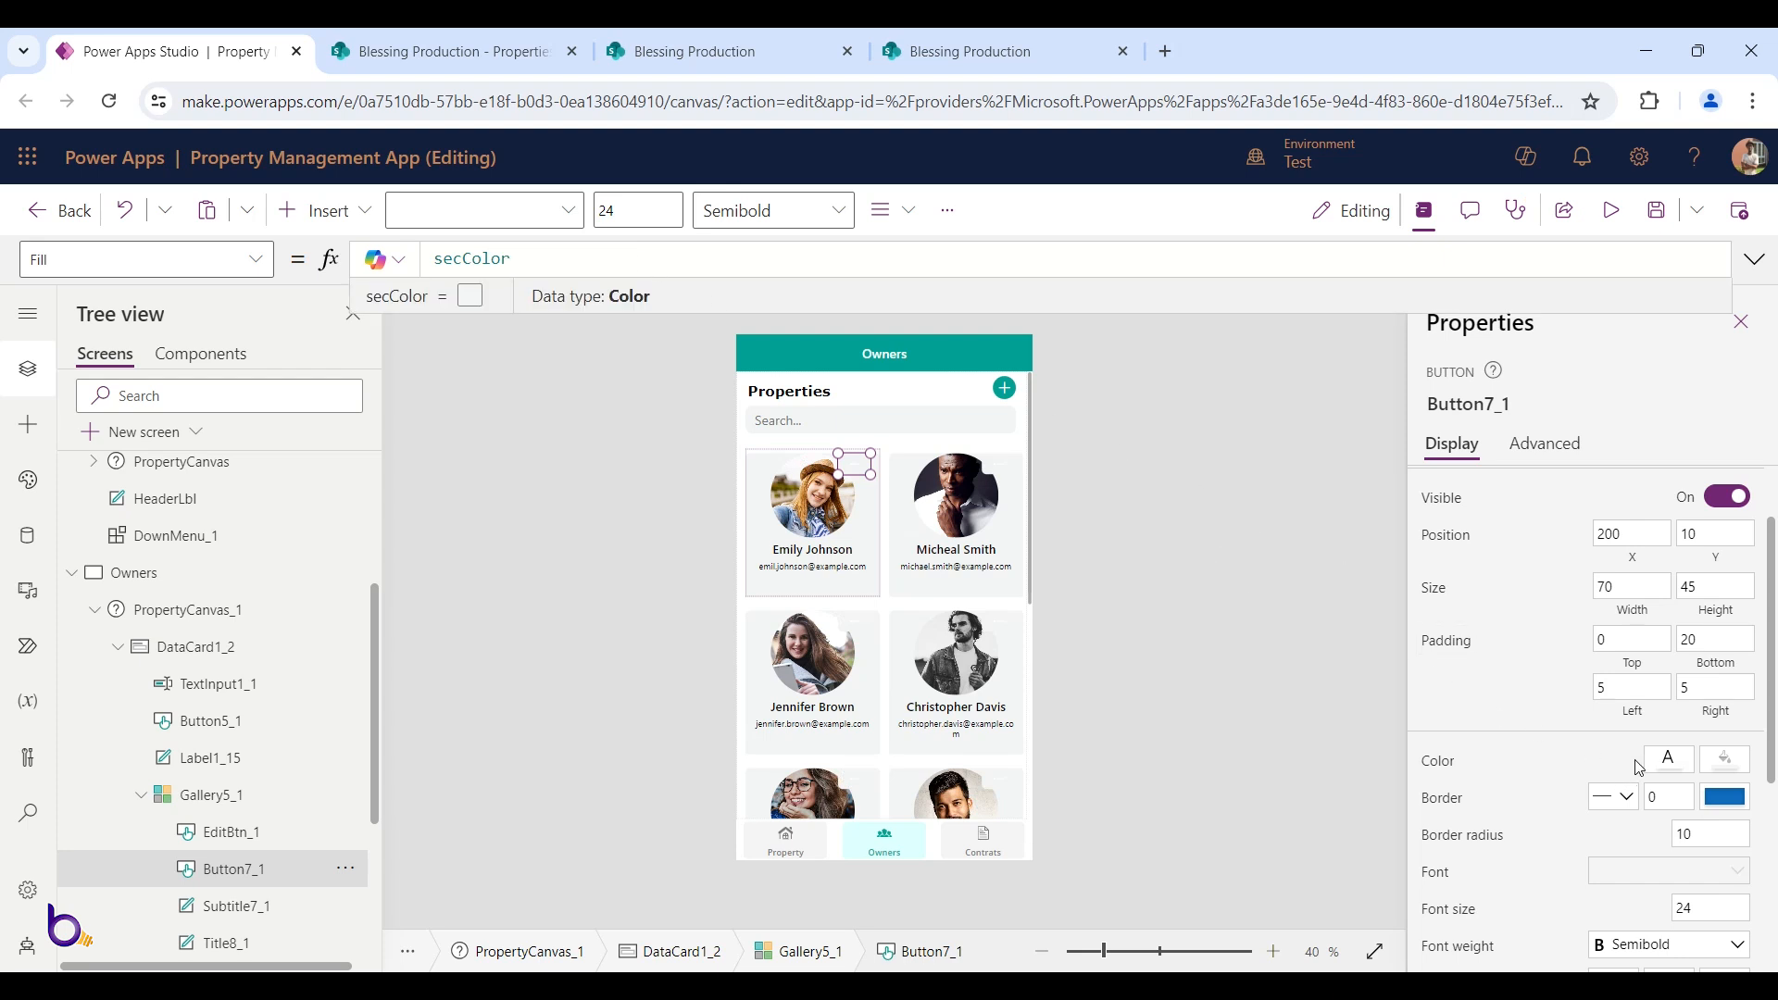
# Make the button's text black and move it to X 220
pyautogui.click(1668, 758)
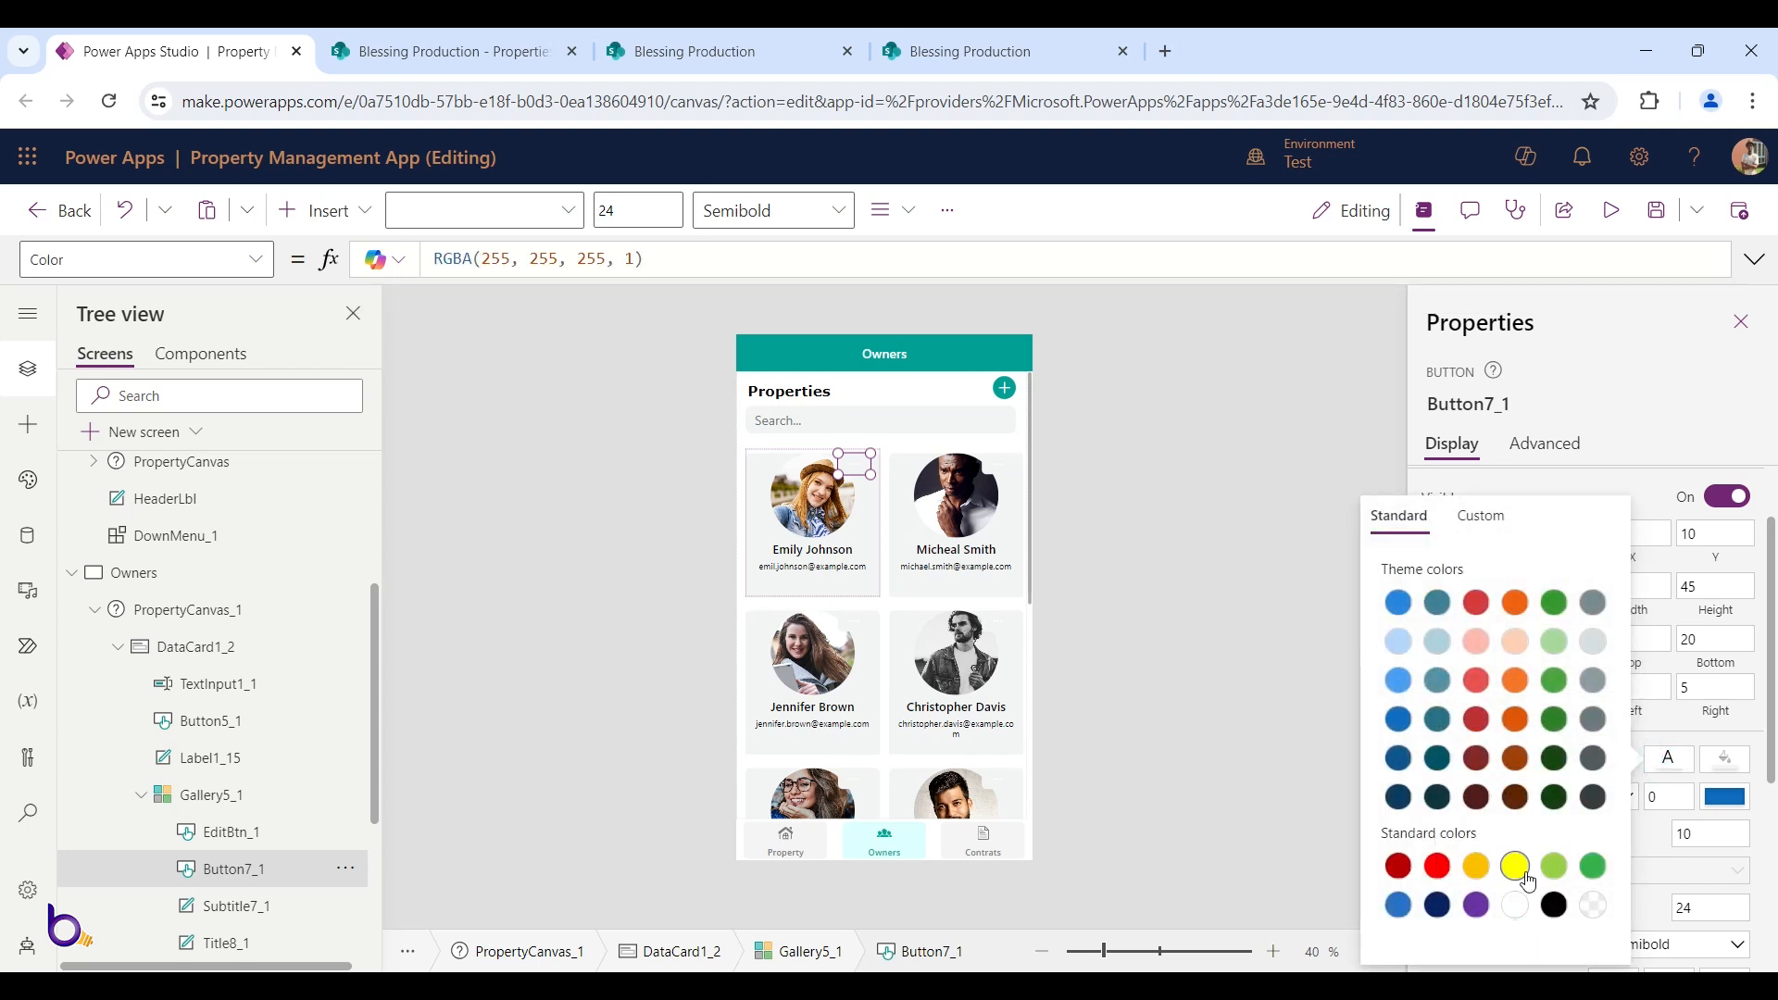
pyautogui.click(1553, 908)
pyautogui.click(856, 468)
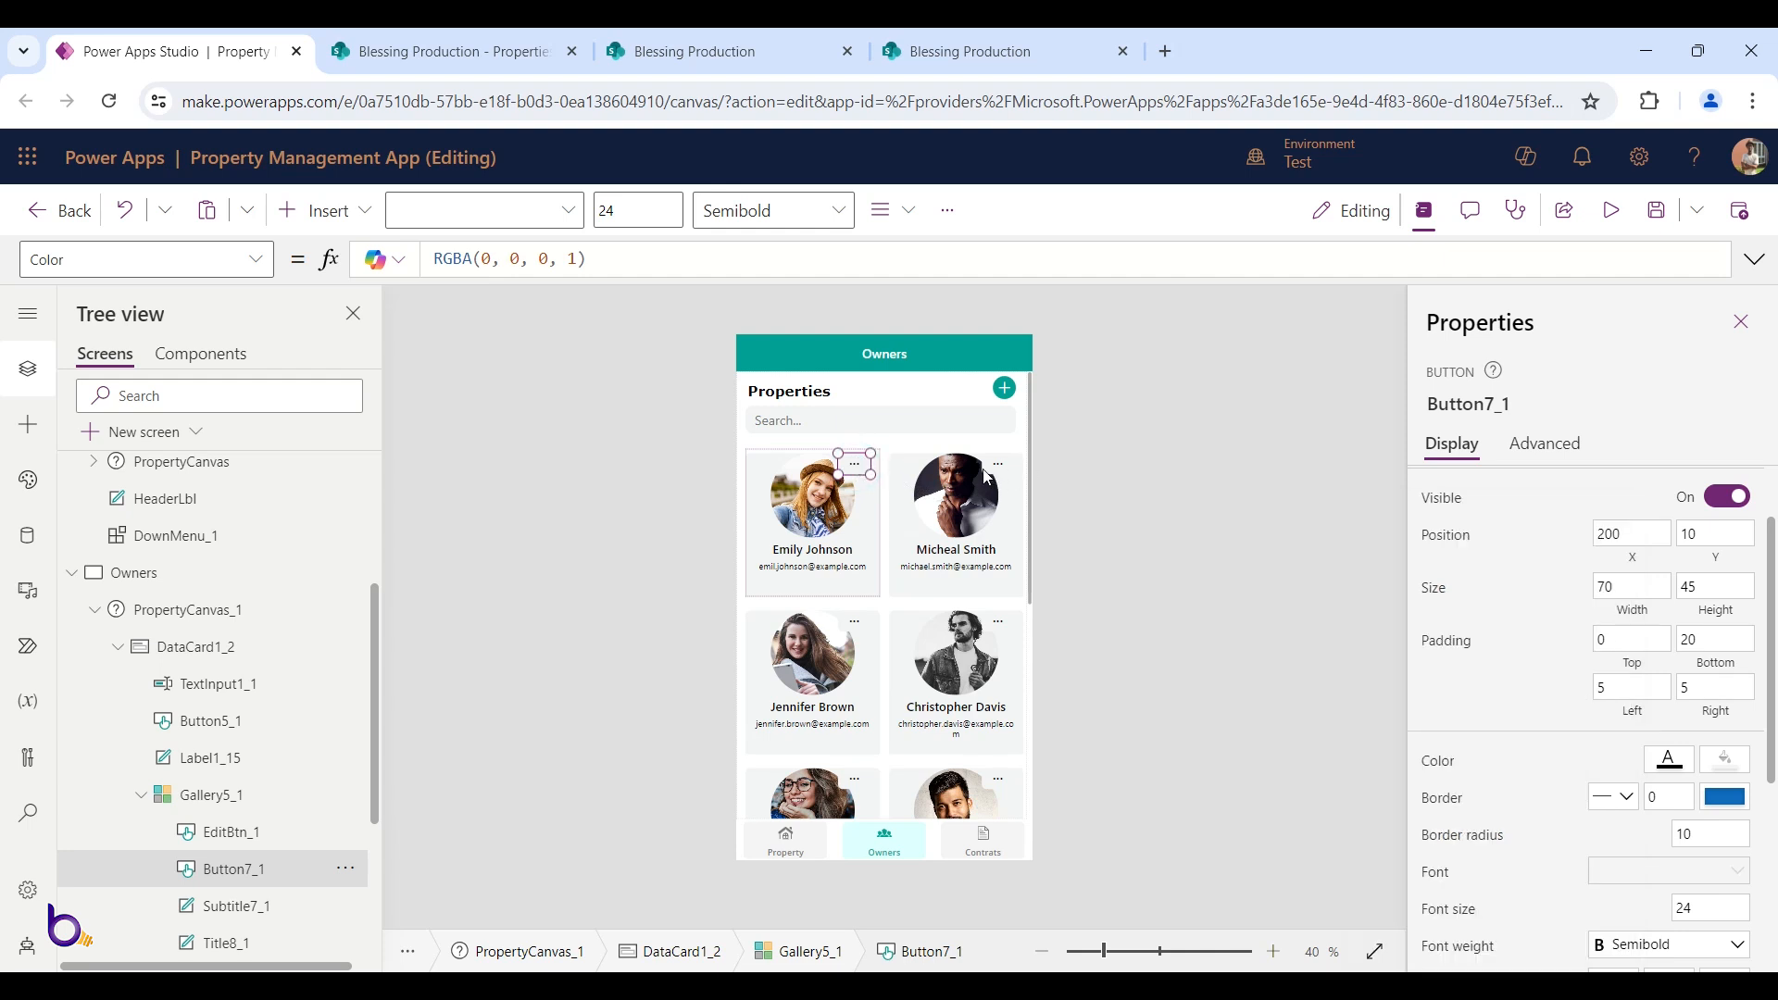
pyautogui.click(862, 465)
pyautogui.moveTo(861, 465); pyautogui.dragTo(868, 464)
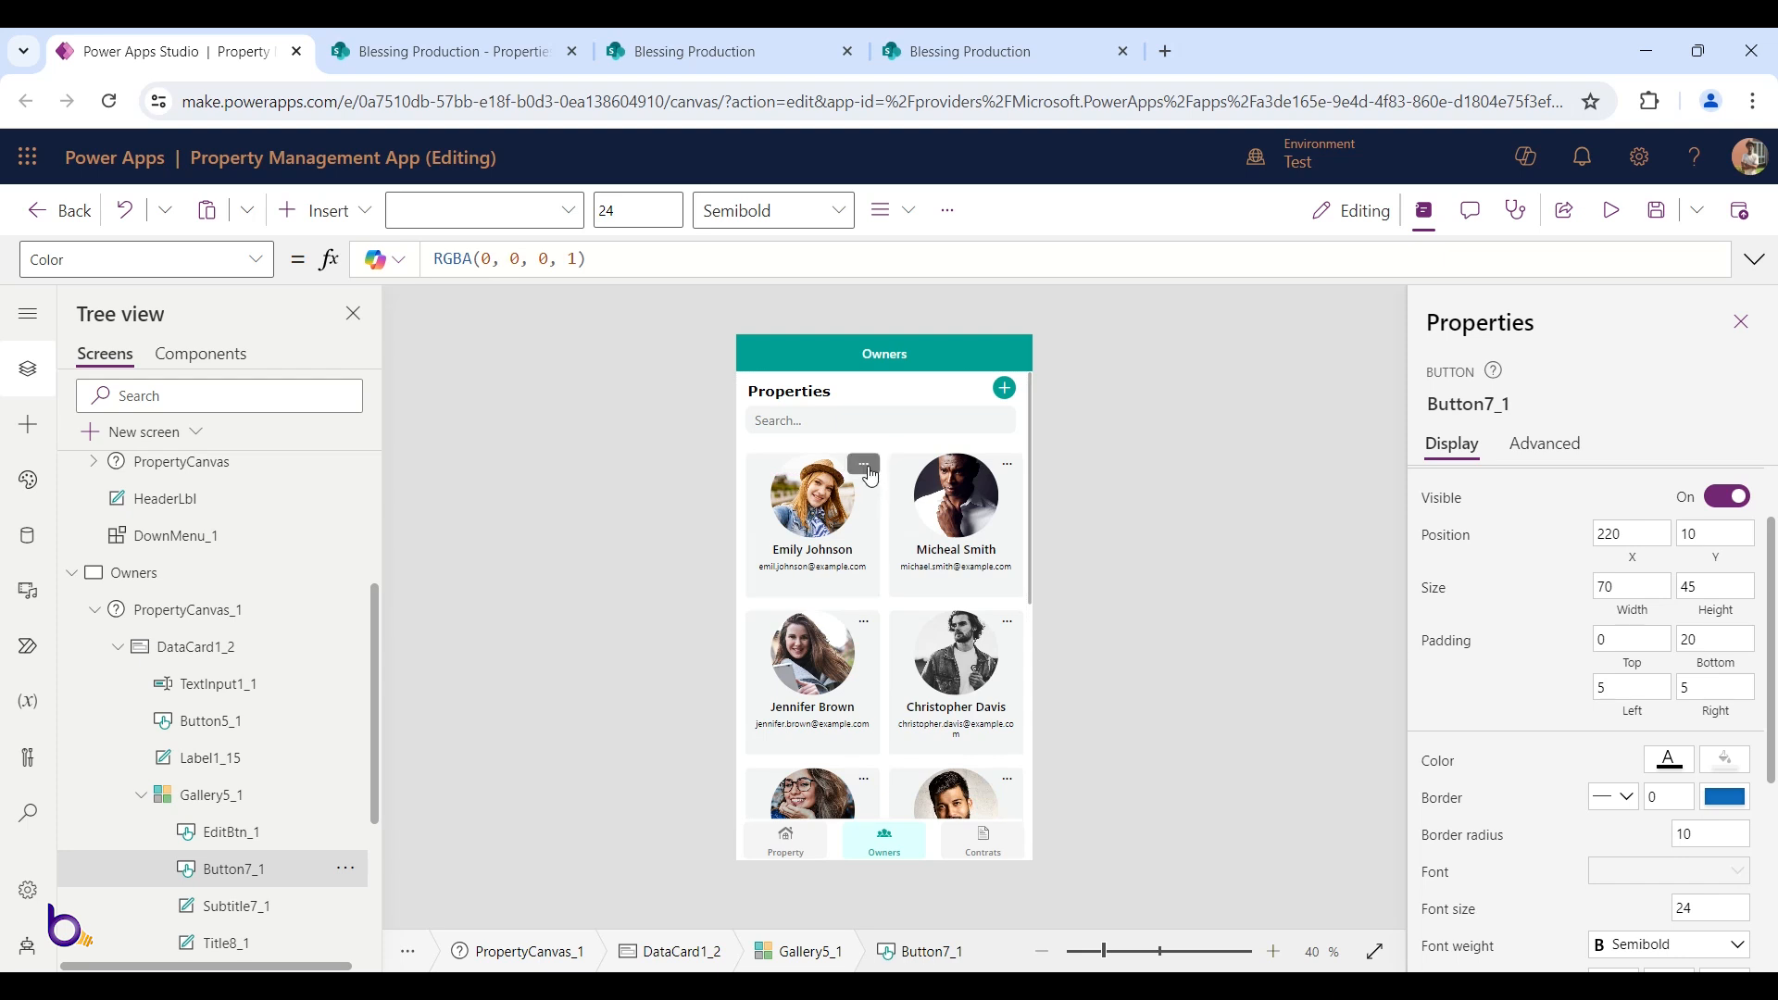
pyautogui.click(868, 467)
# Inspect the owner menu button's OnSelect formula and its showEdit references
pyautogui.click(1545, 445)
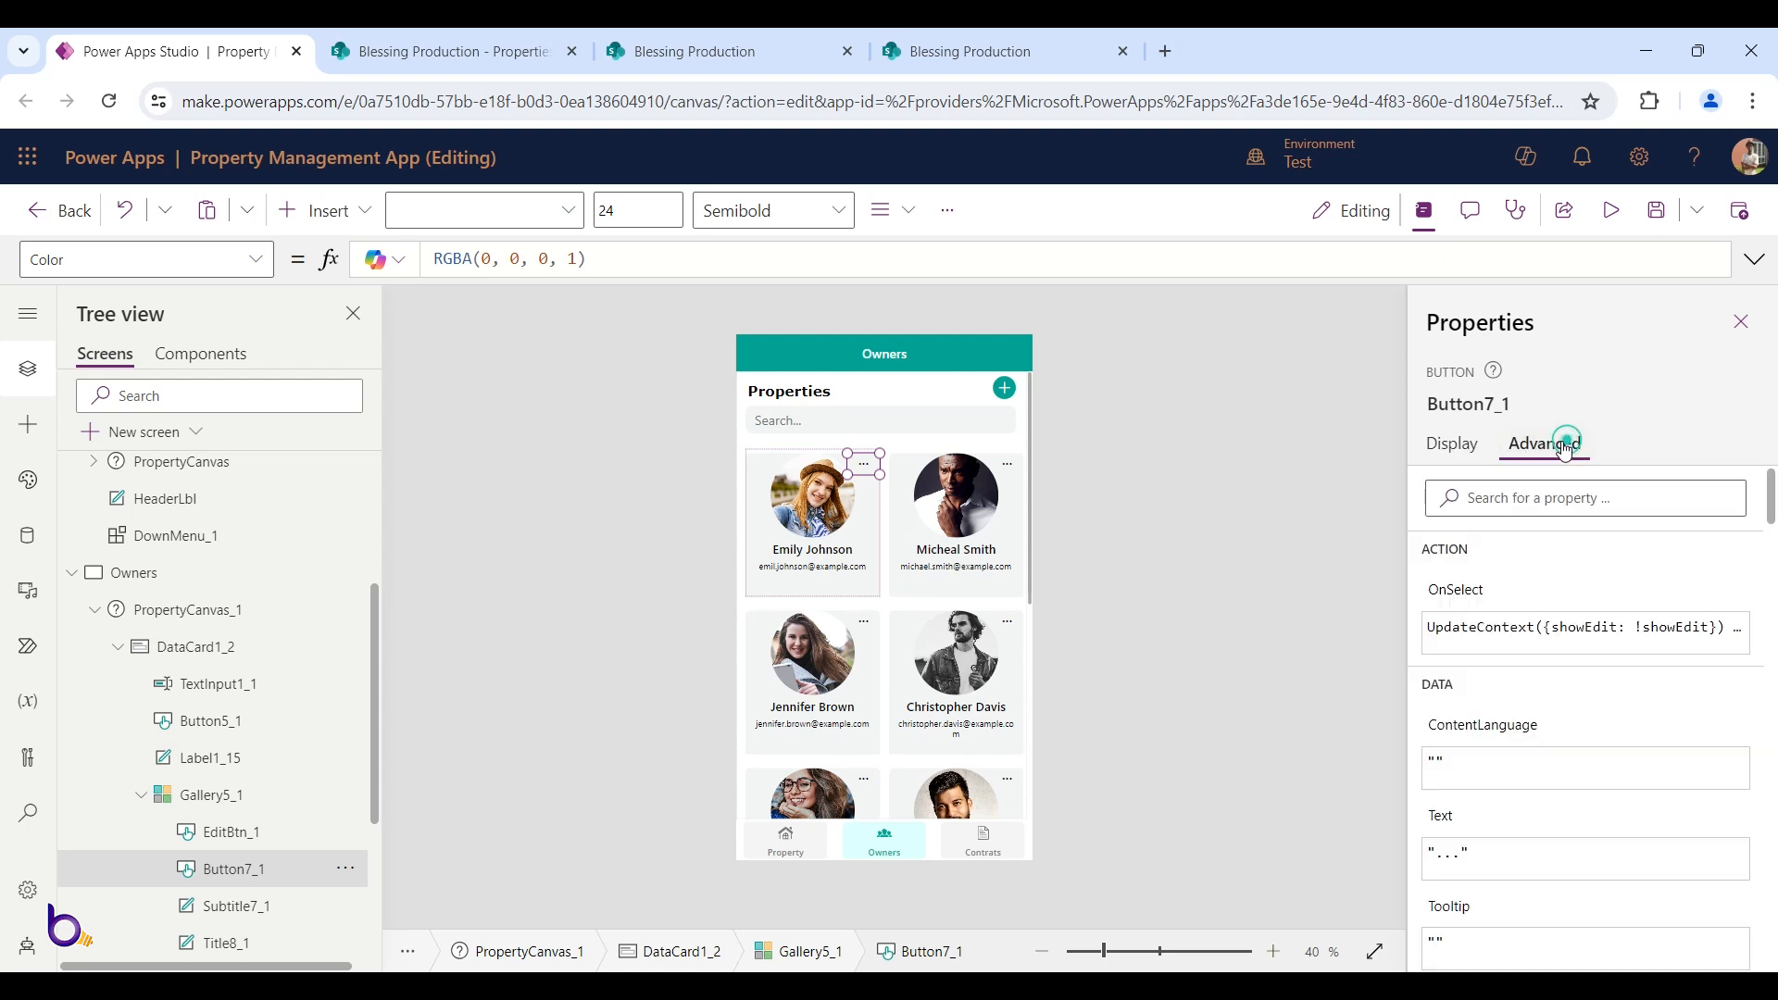
pyautogui.scroll(-4, 1523, 584)
pyautogui.scroll(4, 1524, 584)
pyautogui.click(1455, 589)
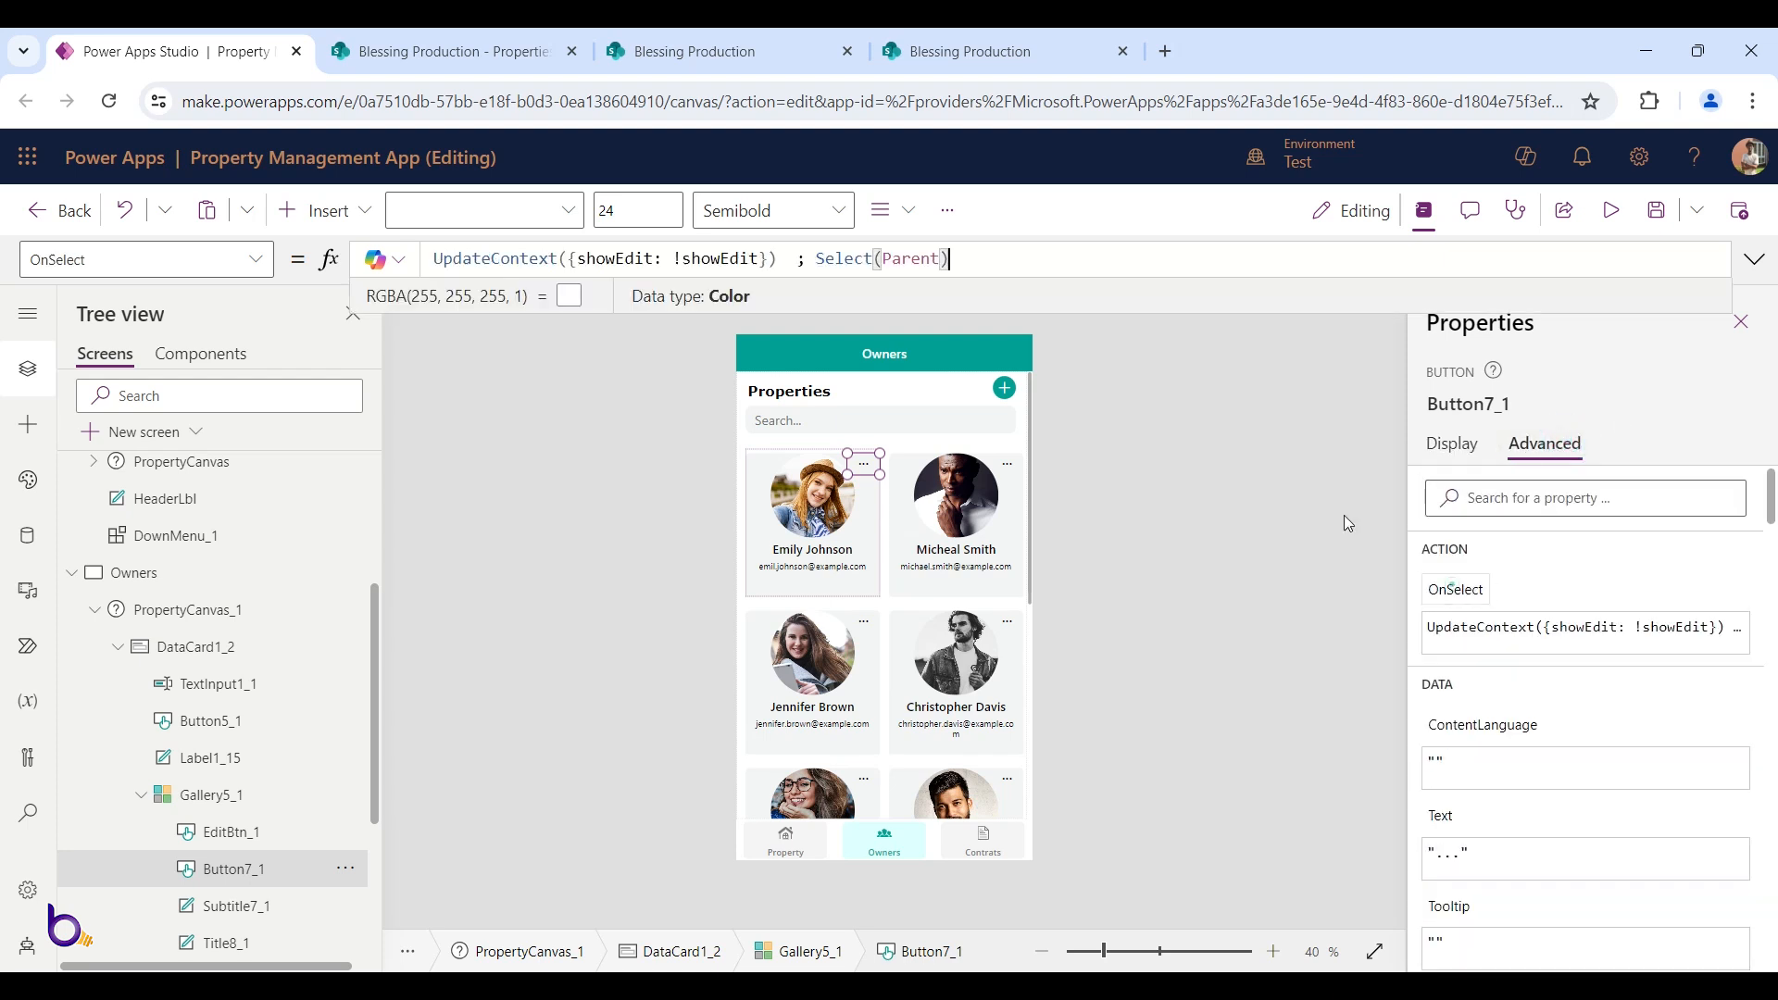
pyautogui.doubleClick(622, 267)
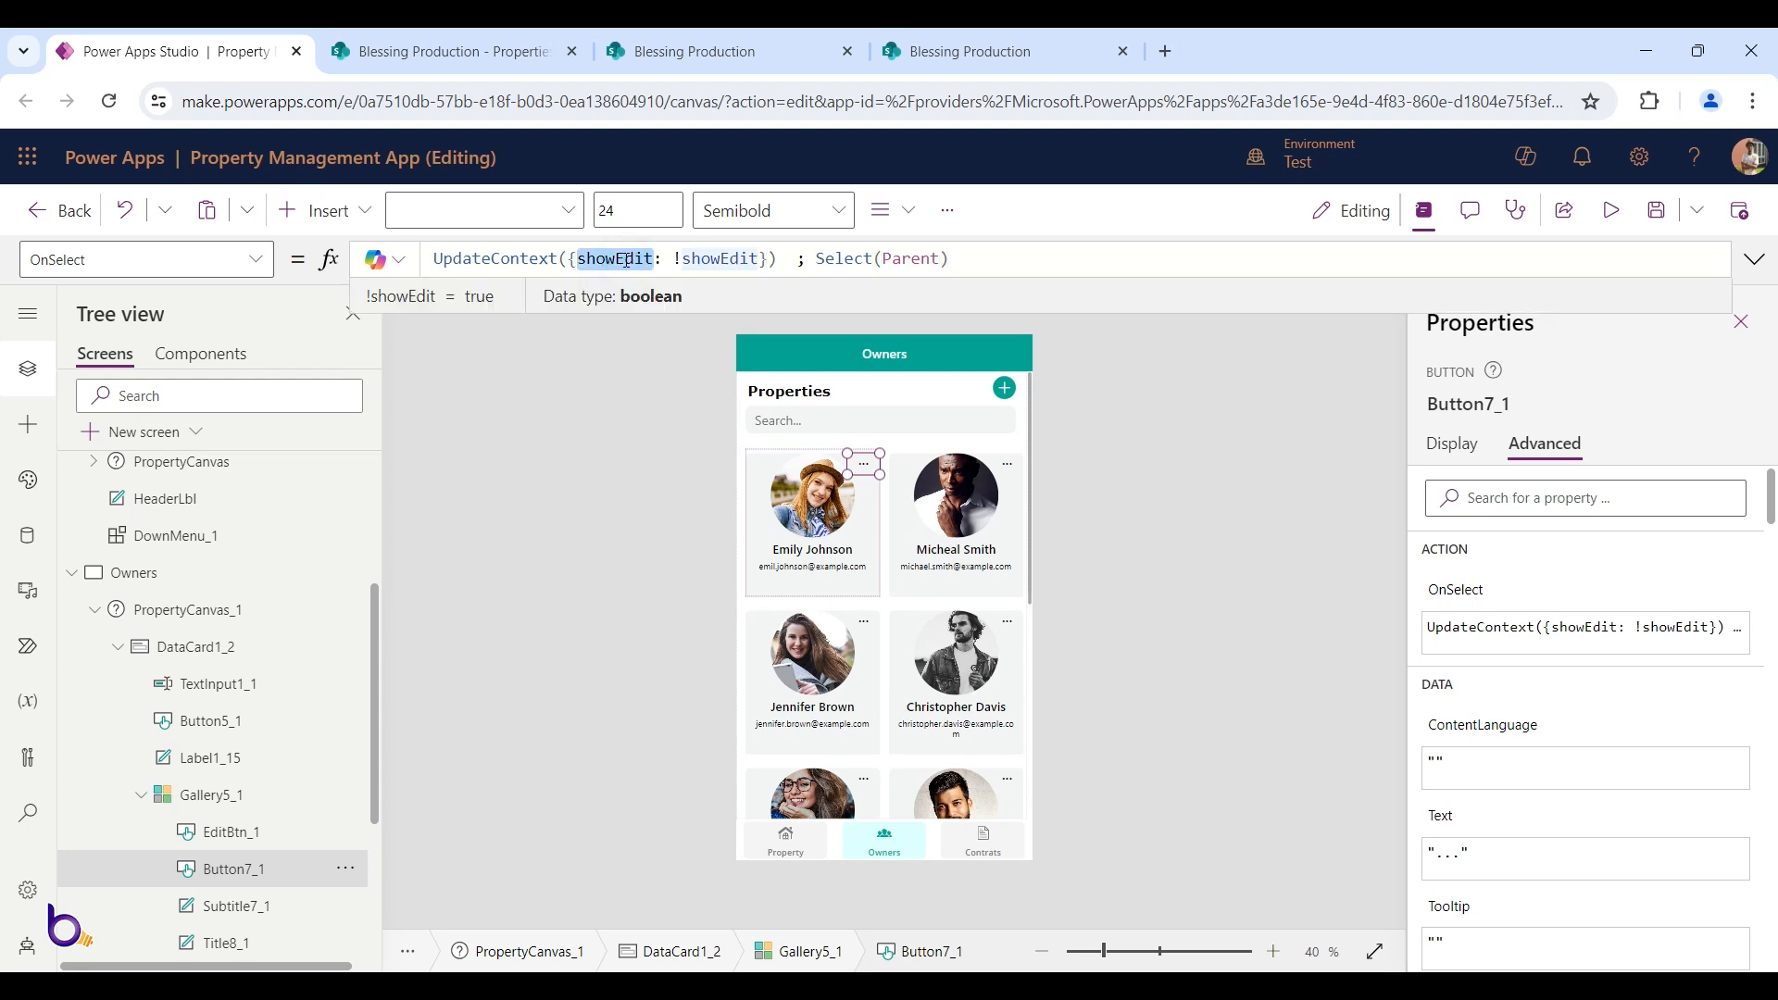
pyautogui.scroll(5, 238, 565)
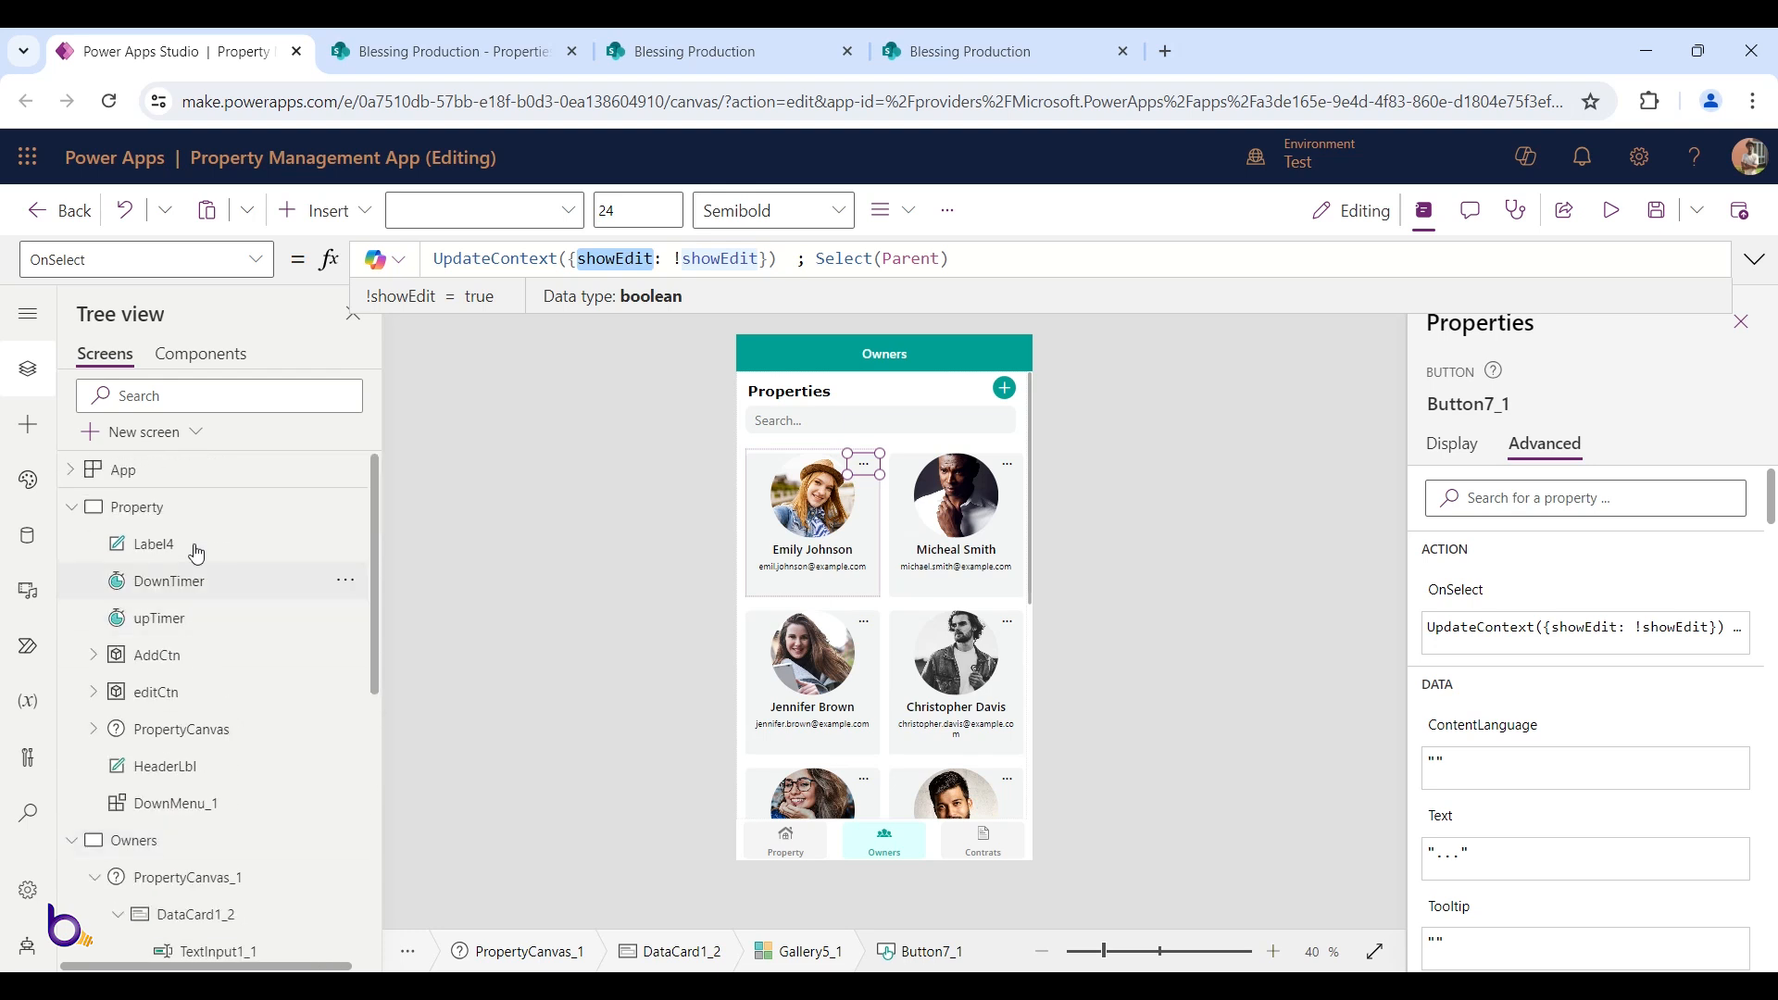
# Compare it with the Hill Side menu button's OnSelect formula on the Property screen
pyautogui.click(192, 513)
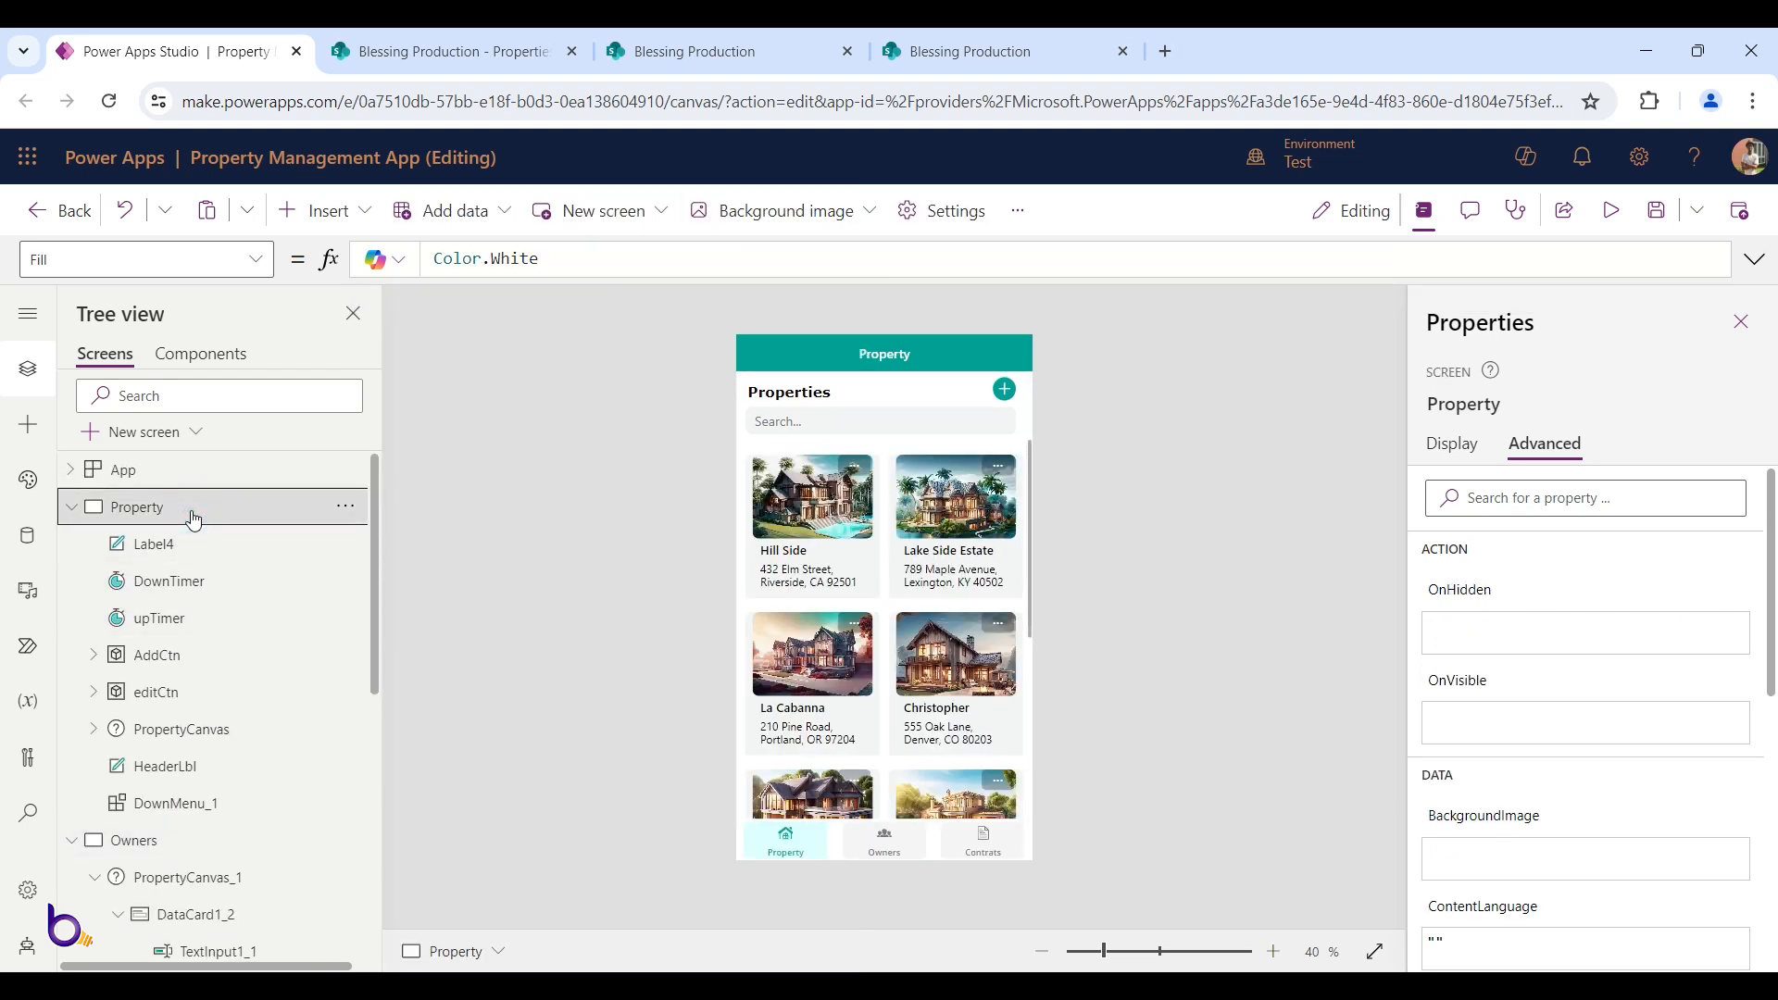
pyautogui.click(857, 472)
pyautogui.click(858, 472)
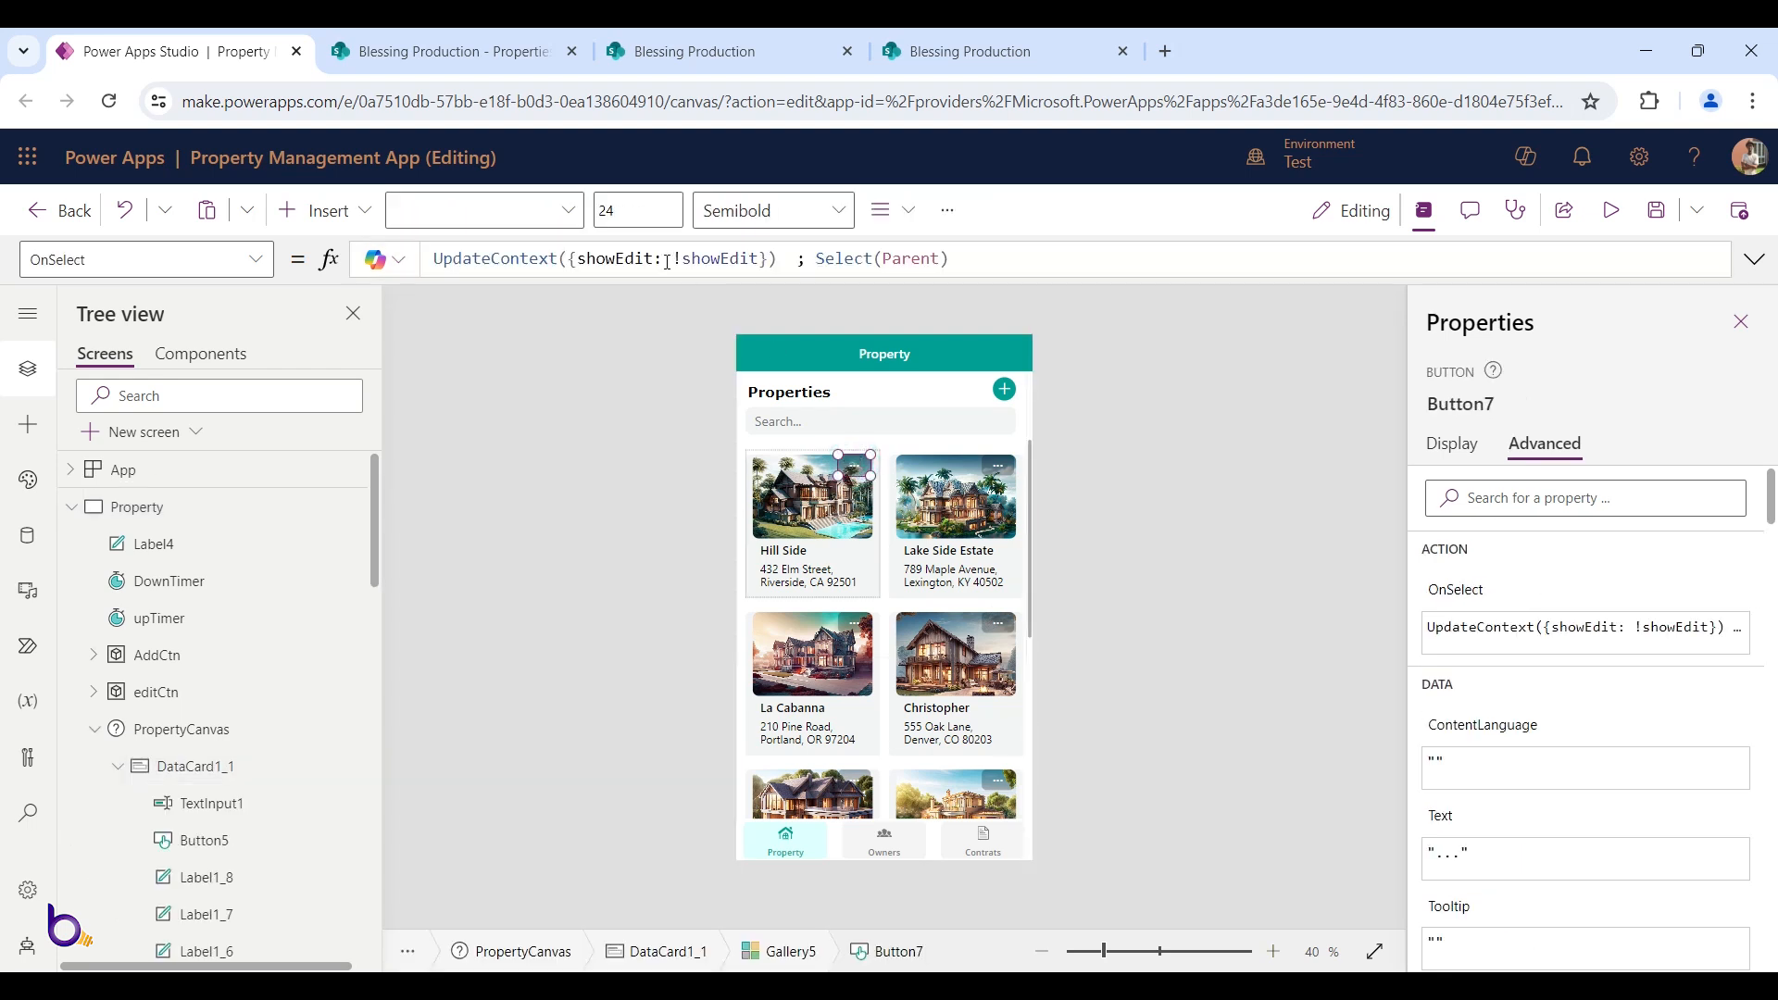
pyautogui.click(639, 258)
pyautogui.doubleClick(638, 258)
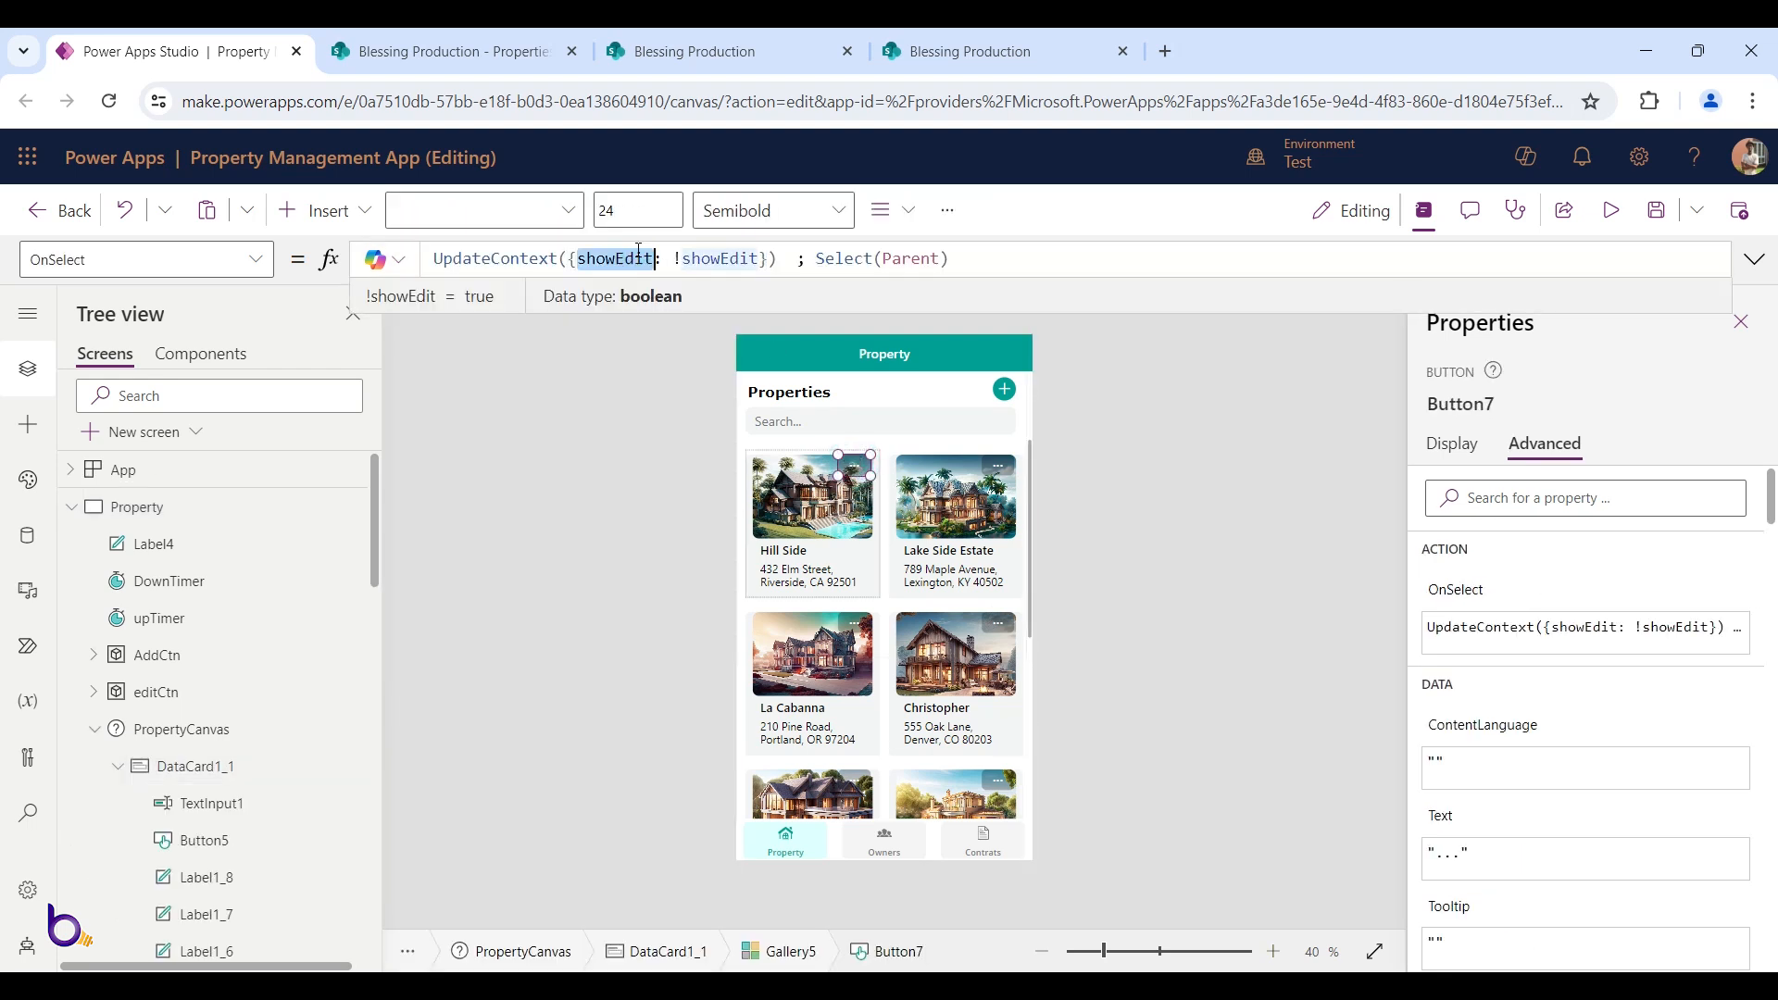
pyautogui.click(71, 506)
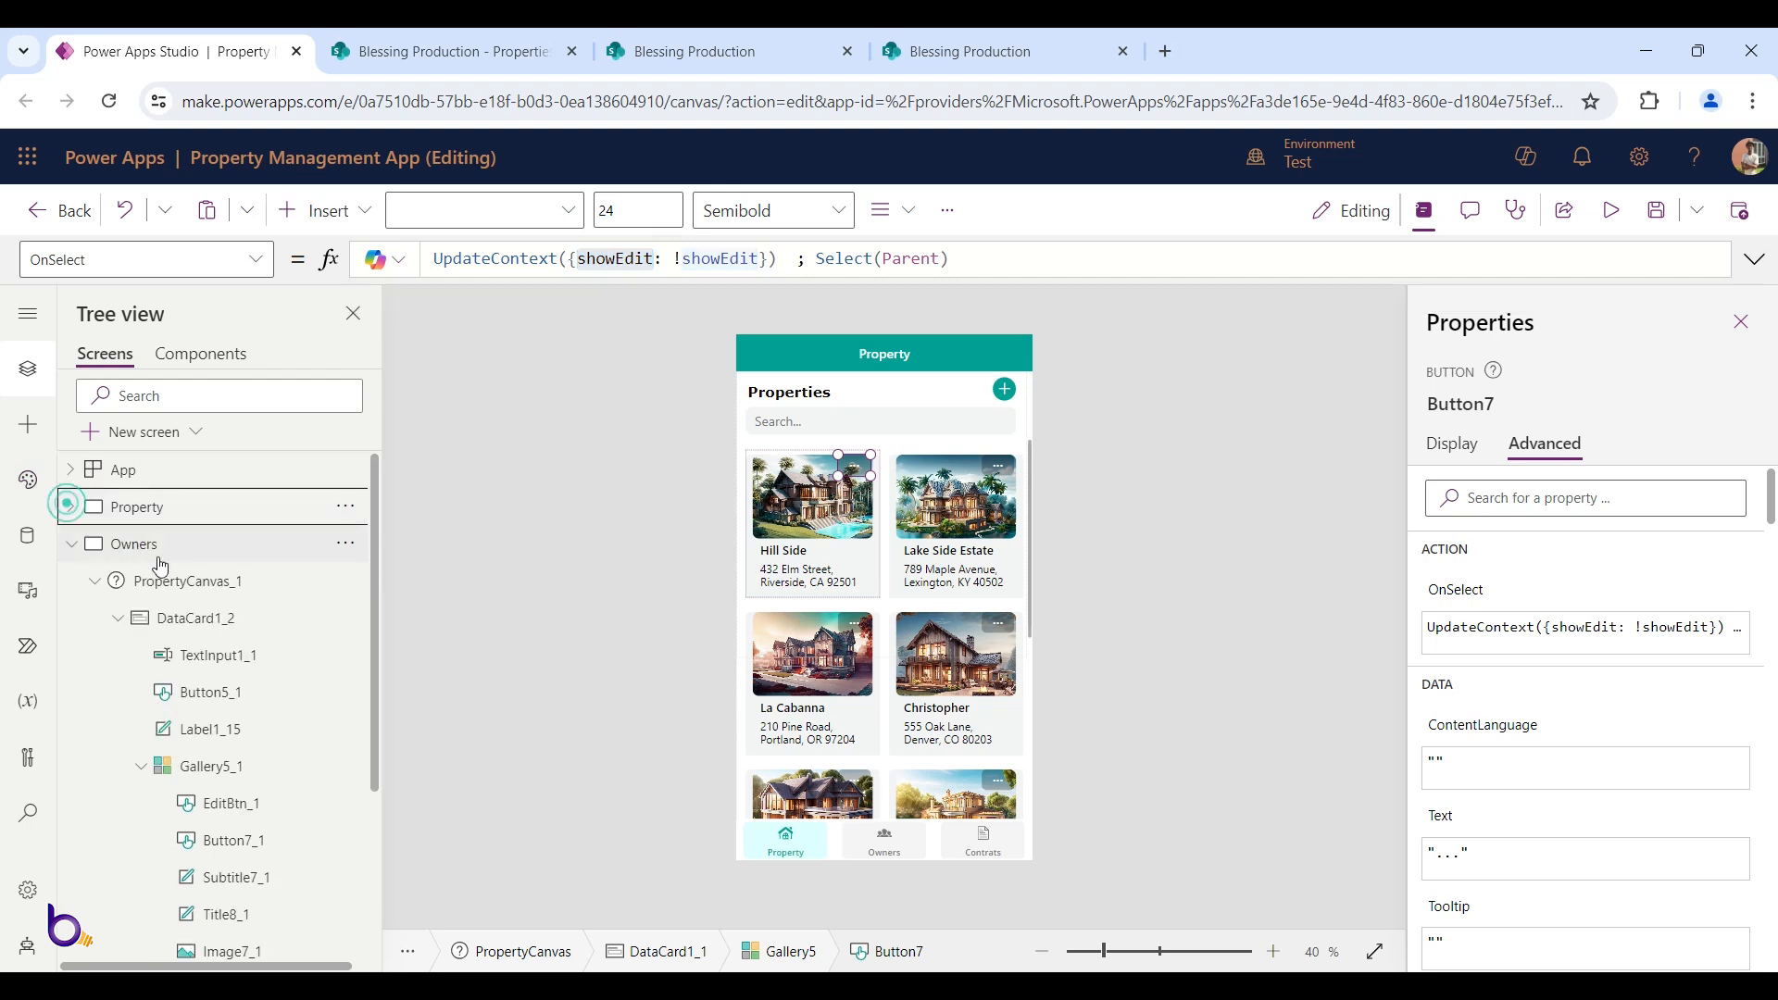
# Back on the Owners screen, delete the stray space before the semicolon in OnSelect
pyautogui.click(177, 555)
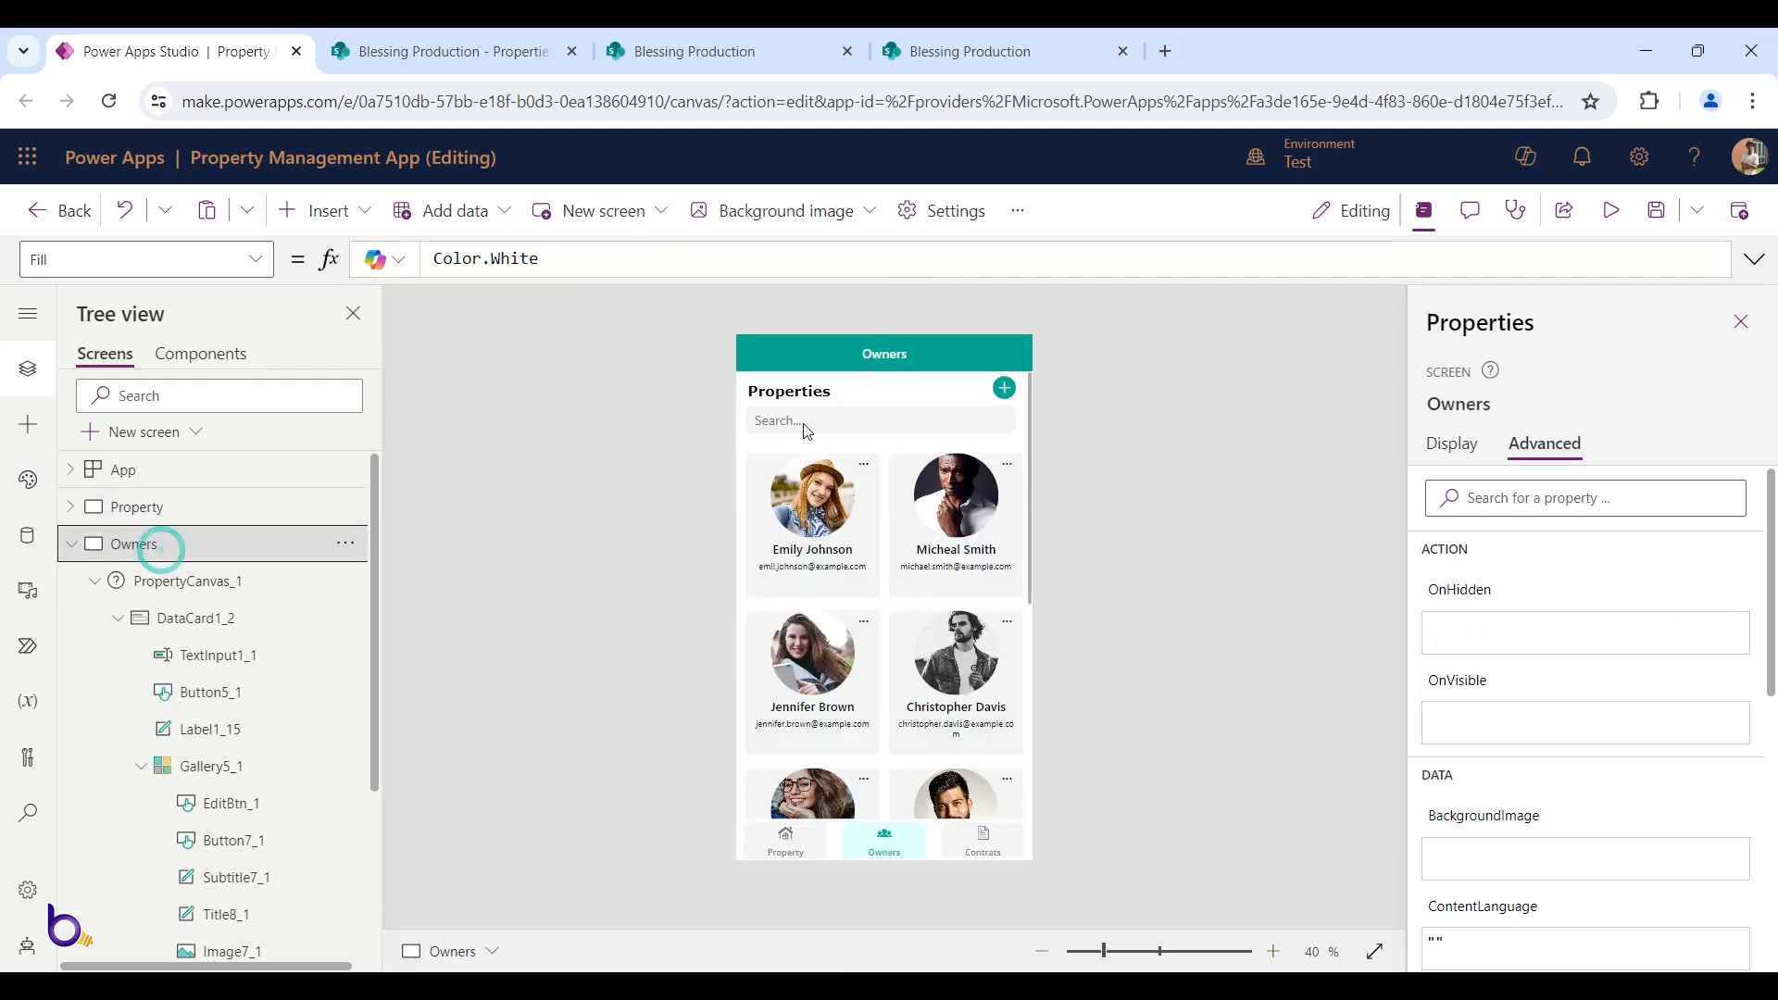
pyautogui.click(872, 477)
pyautogui.click(869, 470)
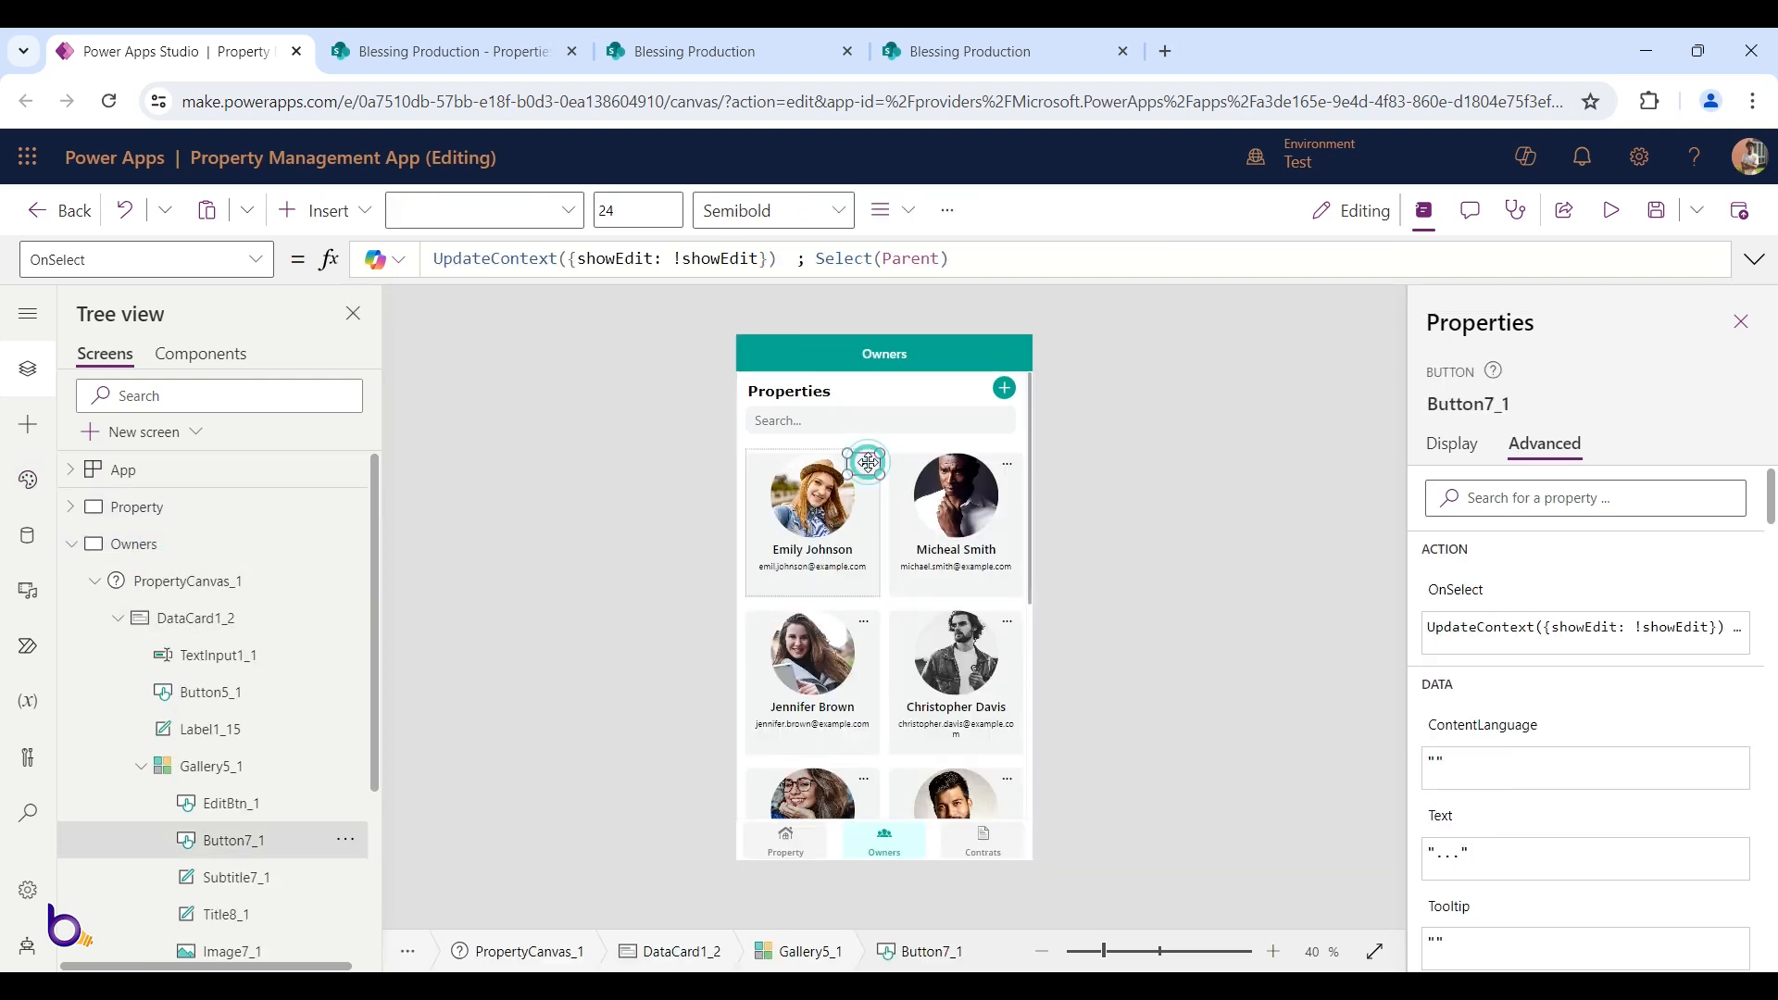
pyautogui.click(781, 258)
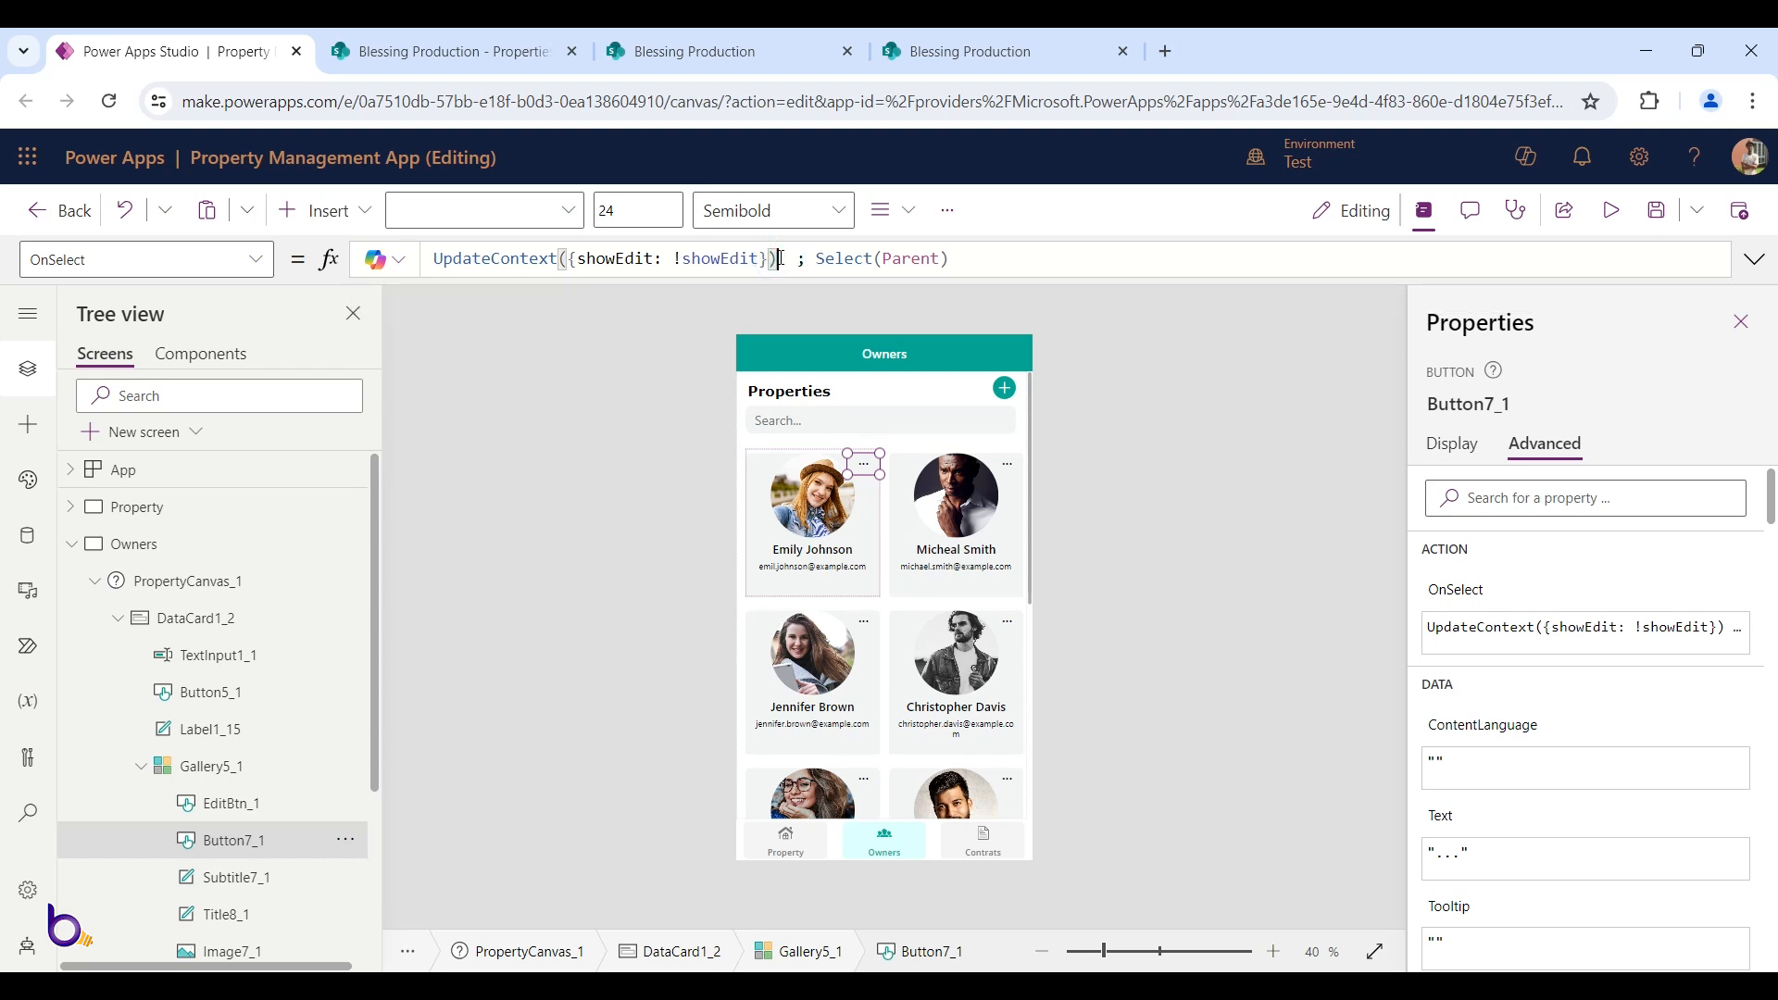
pyautogui.press('BackSpace')
# Rename both showEdit references to showOwnerEdit in Button7_1's OnSelect formula
pyautogui.click(619, 259)
pyautogui.write('Owner')
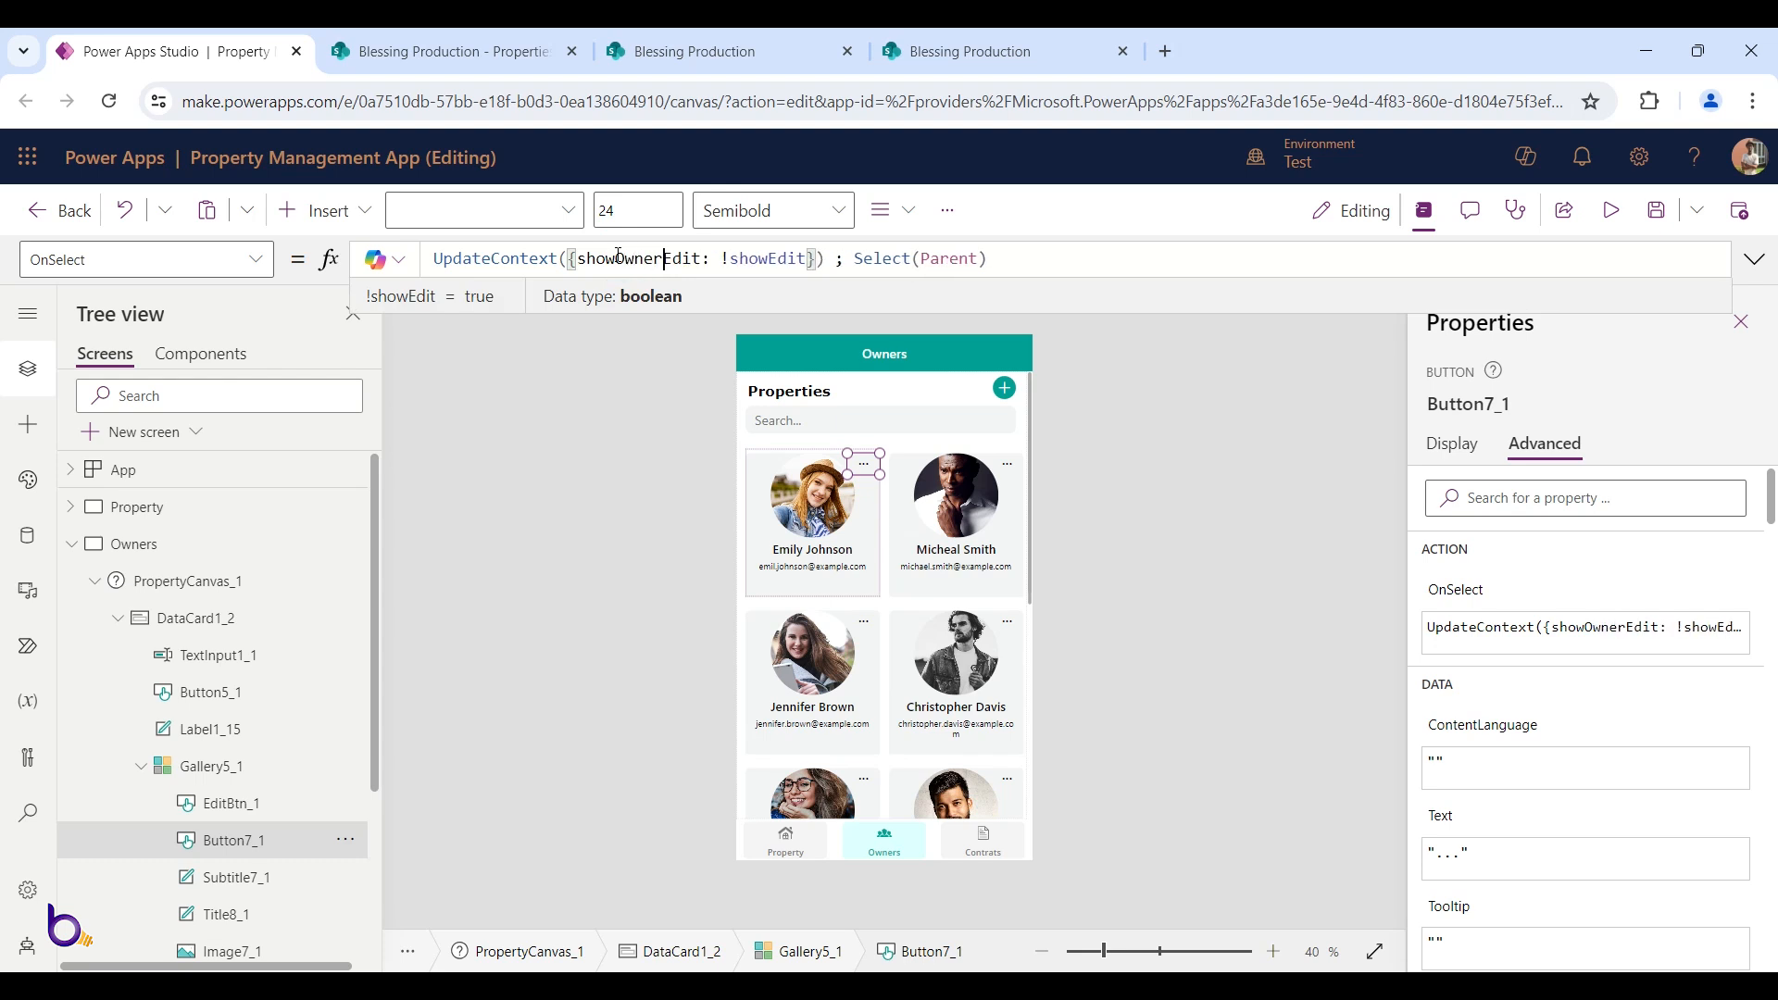
pyautogui.doubleClick(656, 259)
pyautogui.hotkey('ctrl', 'c')
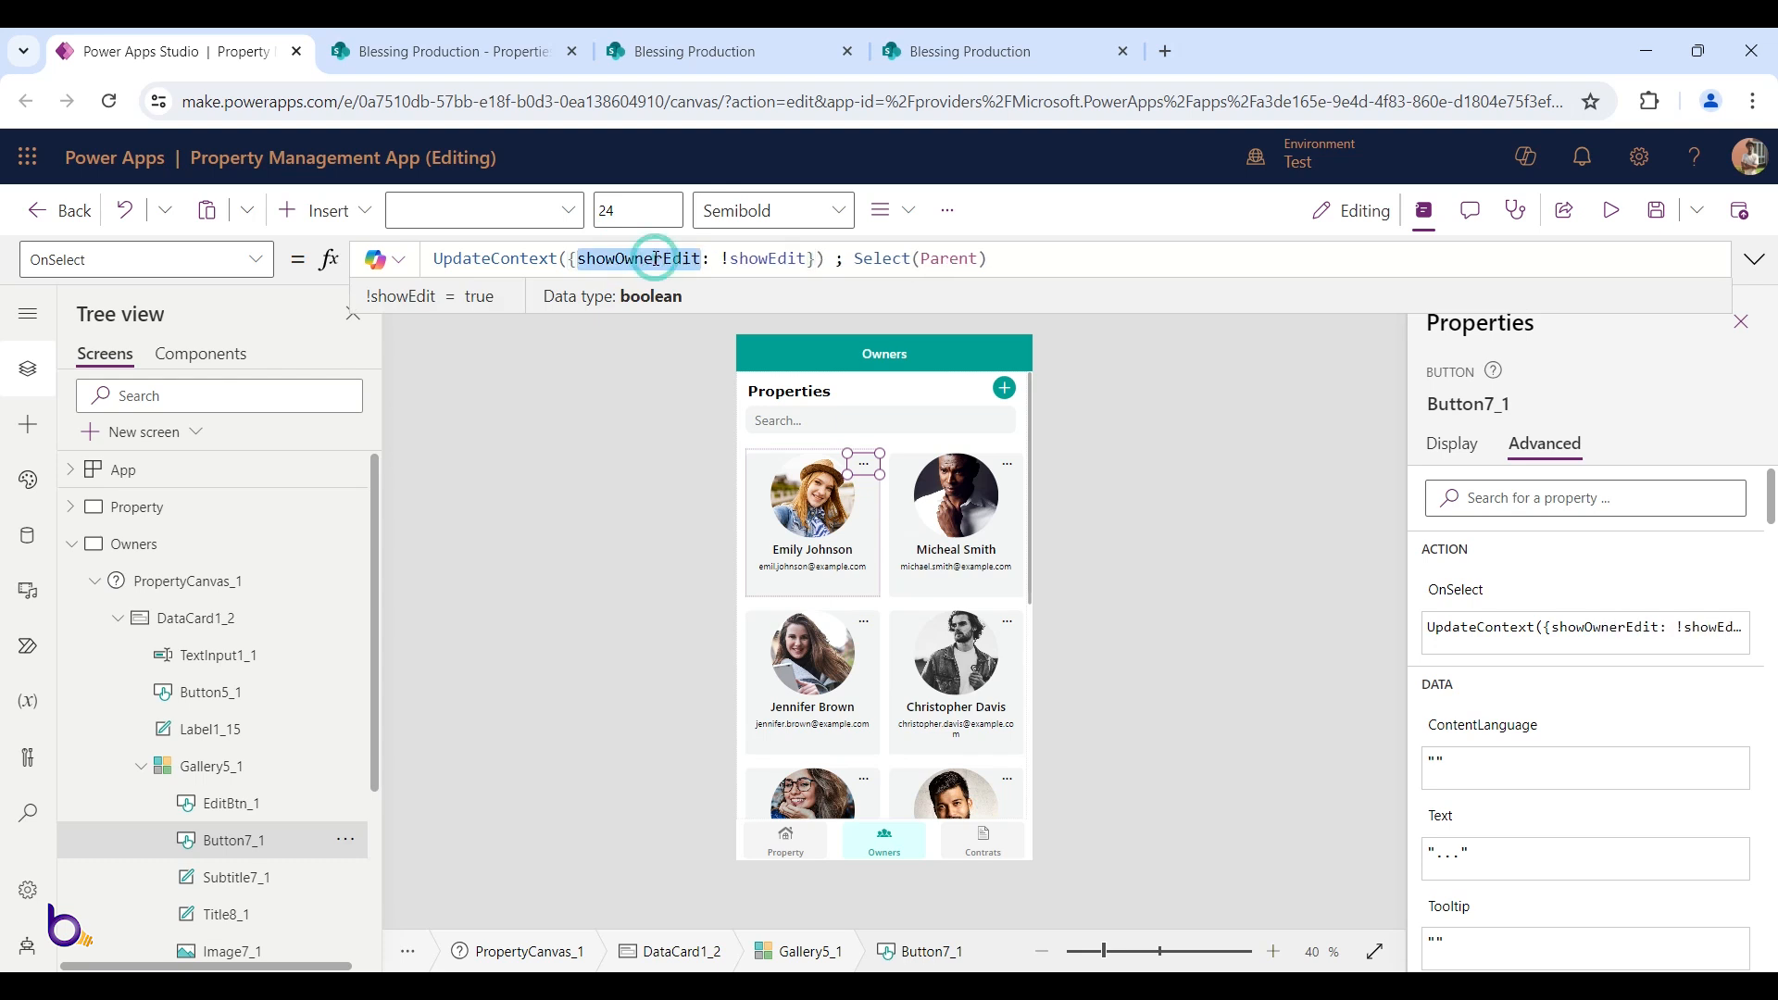
pyautogui.click(778, 260)
pyautogui.doubleClick(778, 259)
pyautogui.hotkey('ctrl', 'v')
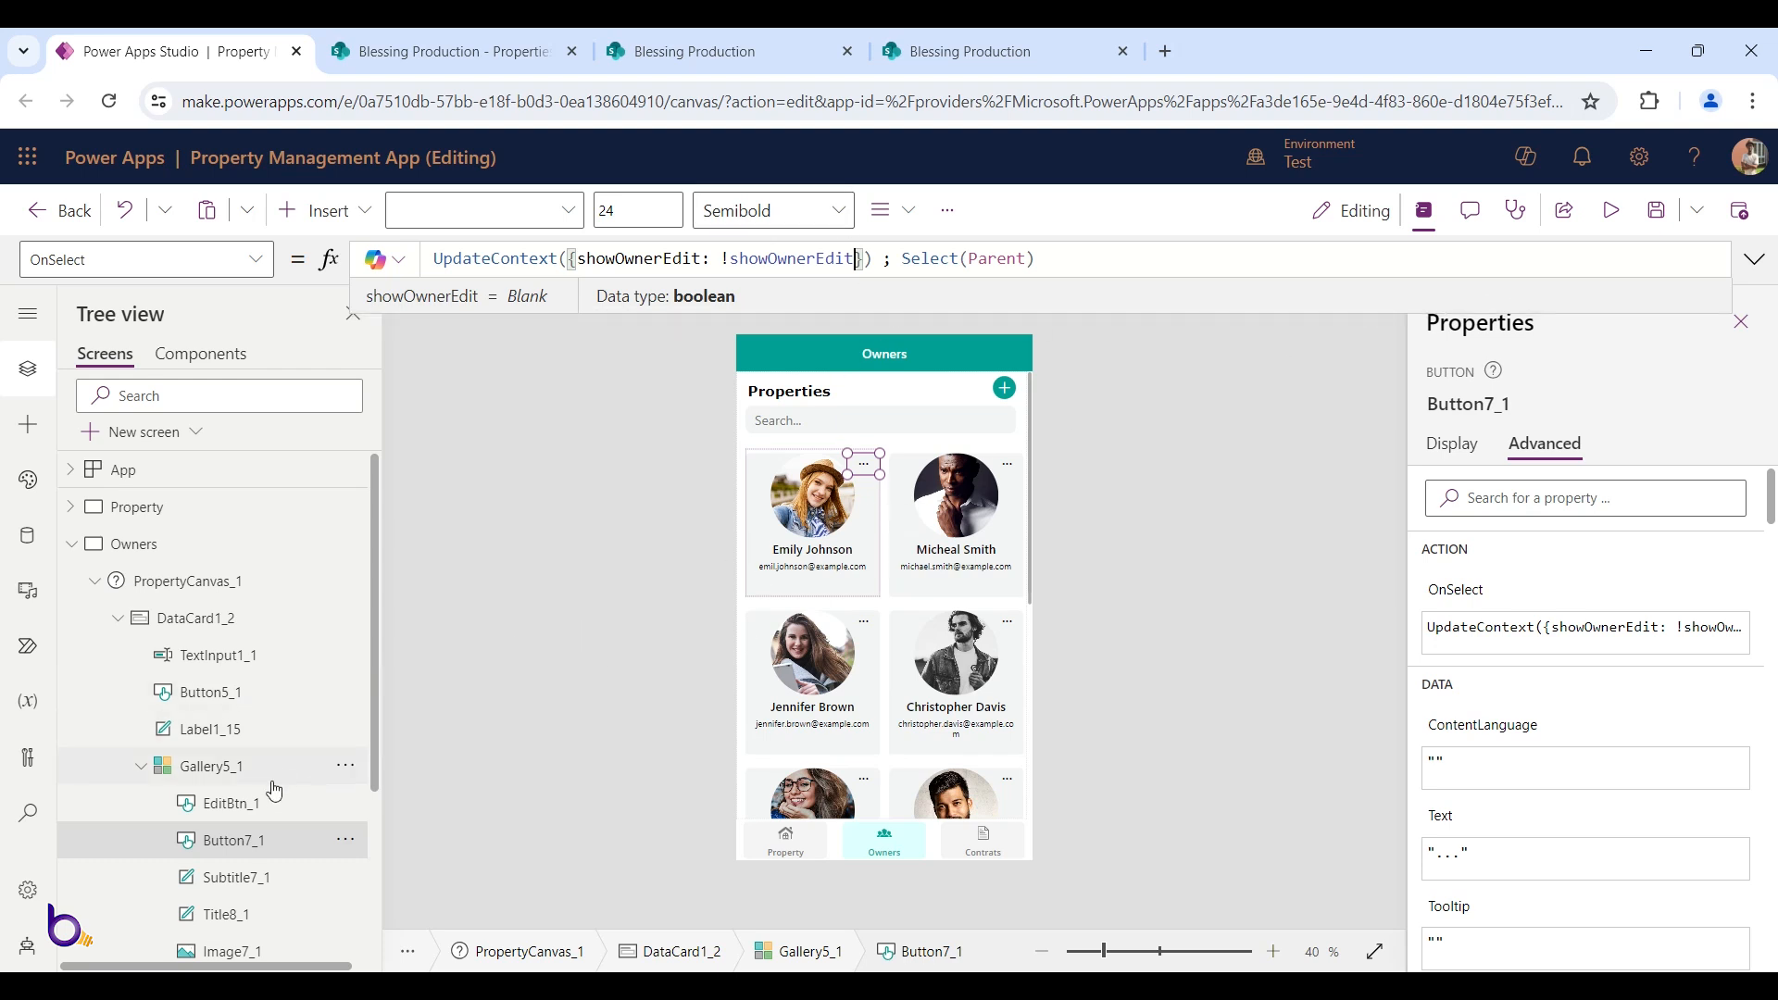
# Replace showEdit with showOwnerEdit in the Edit button's OnSelect formula
pyautogui.click(243, 802)
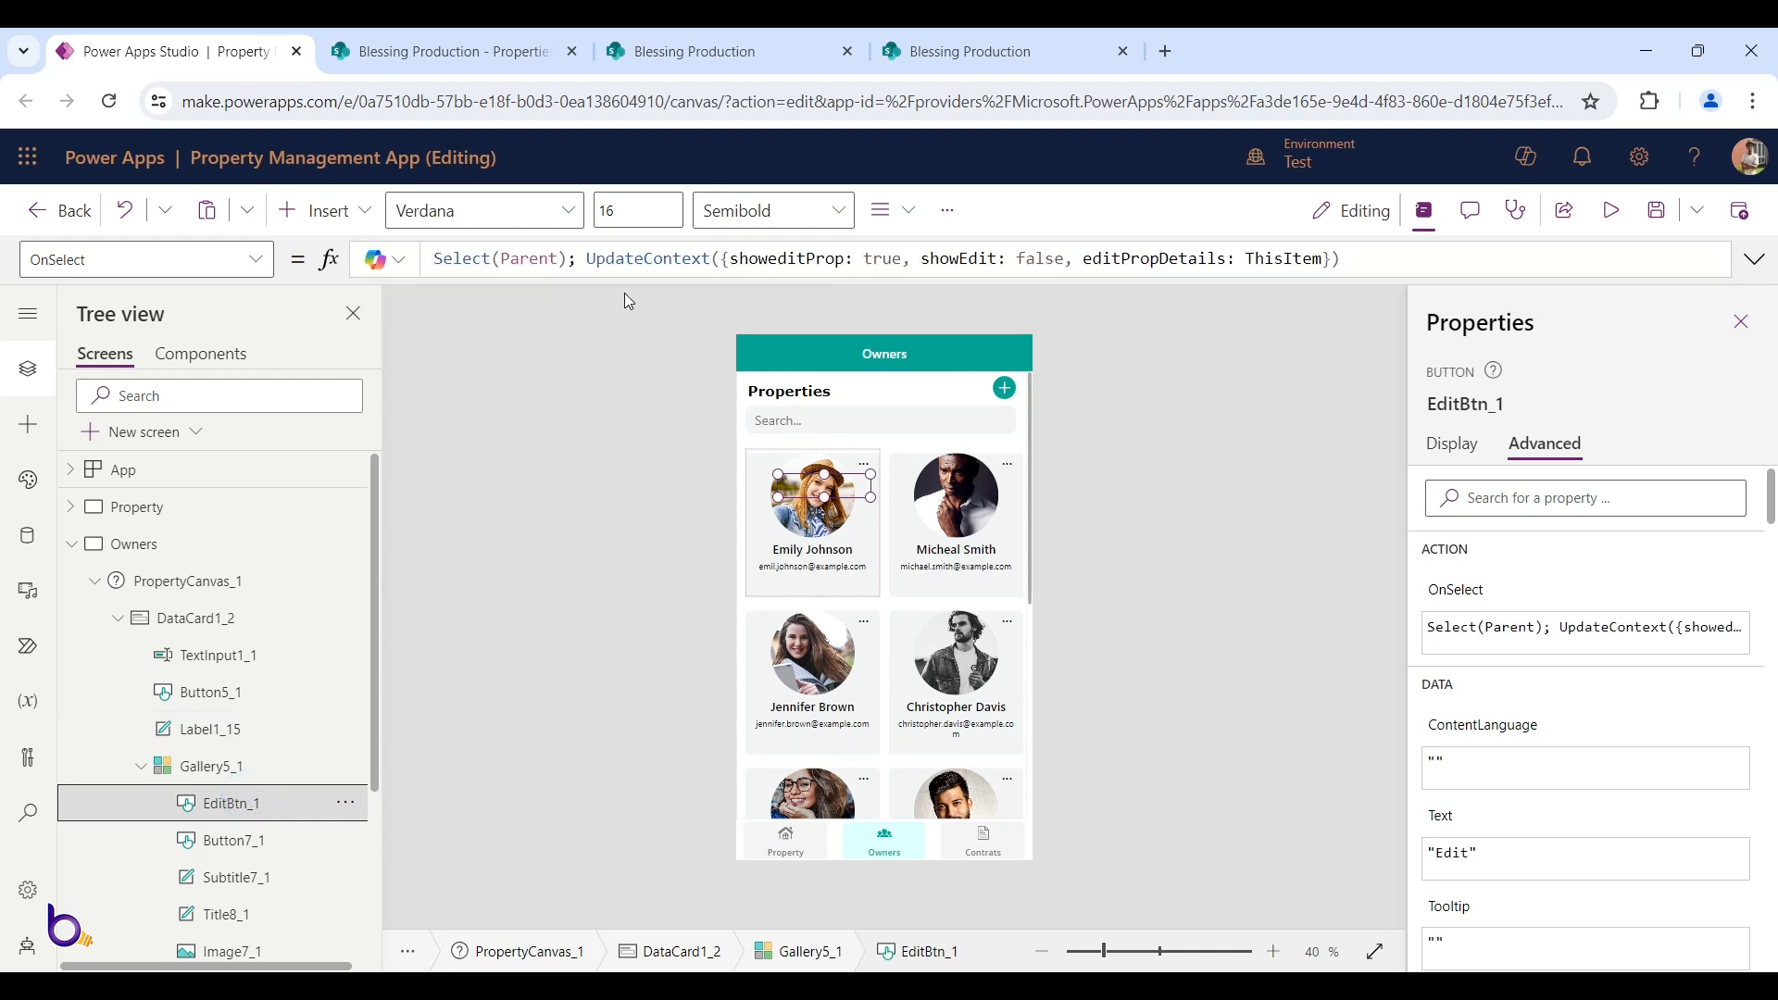
pyautogui.click(983, 259)
pyautogui.doubleClick(977, 257)
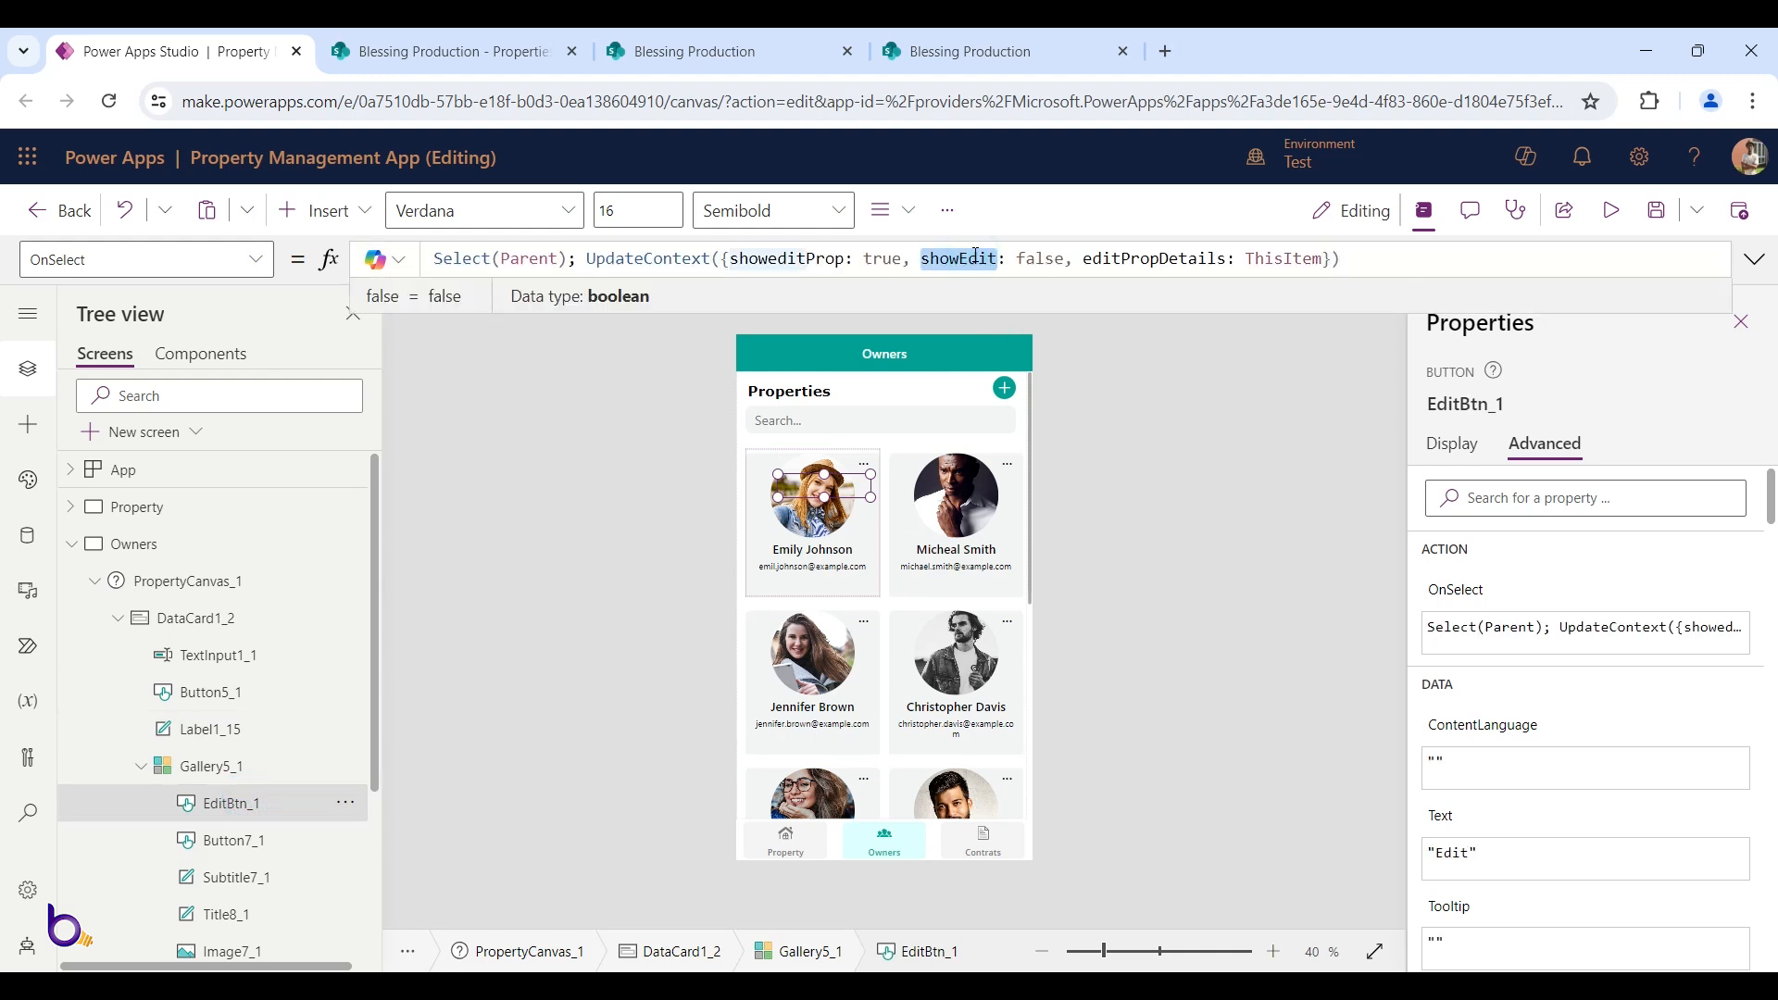
pyautogui.hotkey('ctrl', 'v')
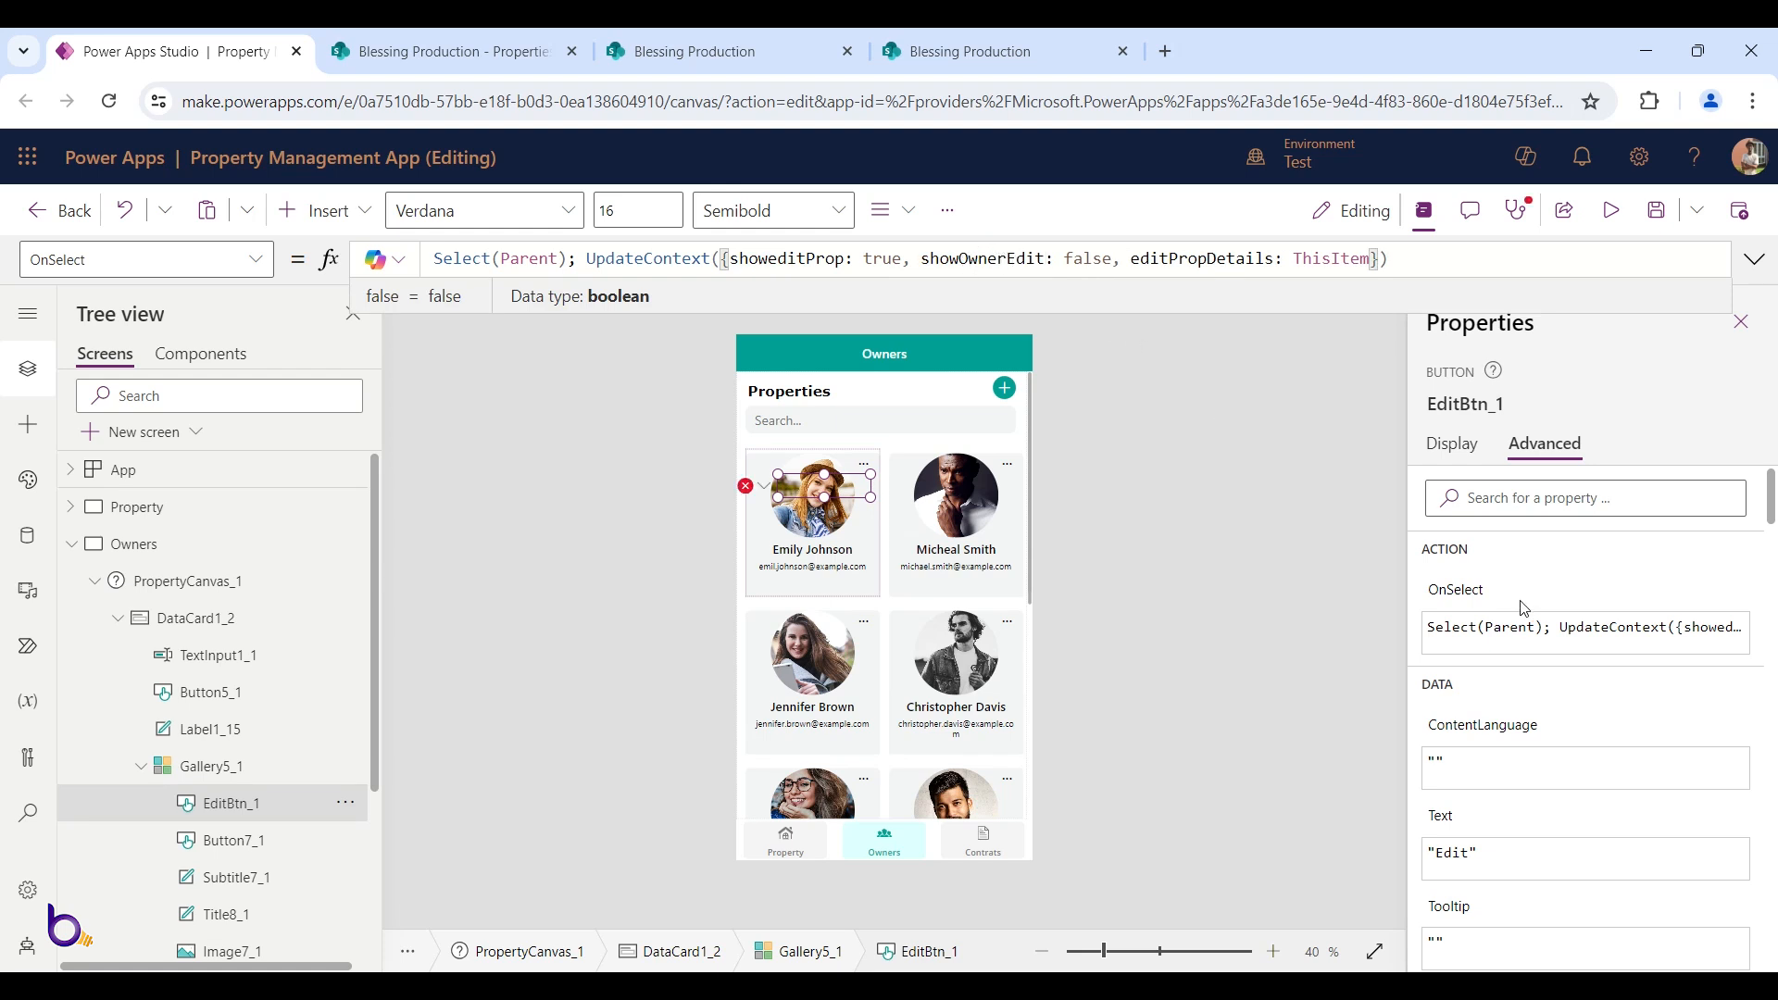
# Change both showEdit references in the Edit button's Visible formula to showOwnerEdit, then preview
pyautogui.scroll(-5, 1524, 608)
pyautogui.scroll(3, 1524, 608)
pyautogui.scroll(2, 1524, 609)
pyautogui.click(746, 485)
pyautogui.click(793, 517)
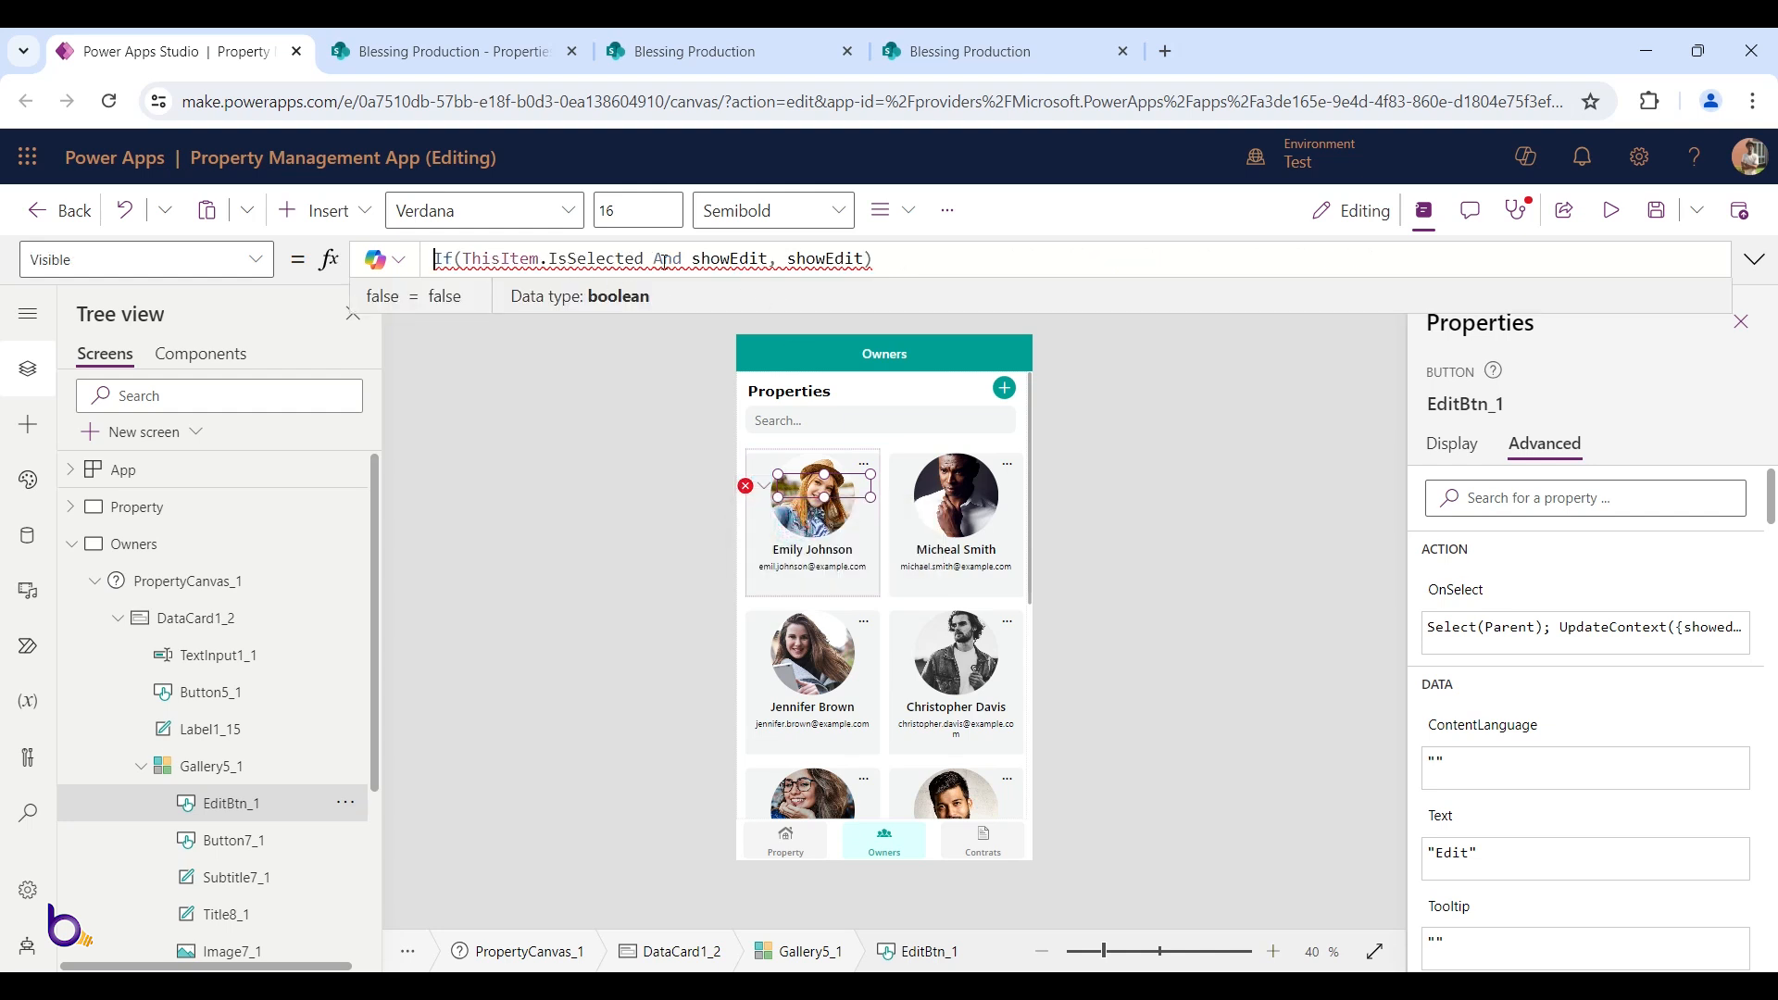
pyautogui.doubleClick(714, 258)
pyautogui.write('showOwnerEdit')
pyautogui.doubleClick(874, 258)
pyautogui.write('showOwnerEdit')
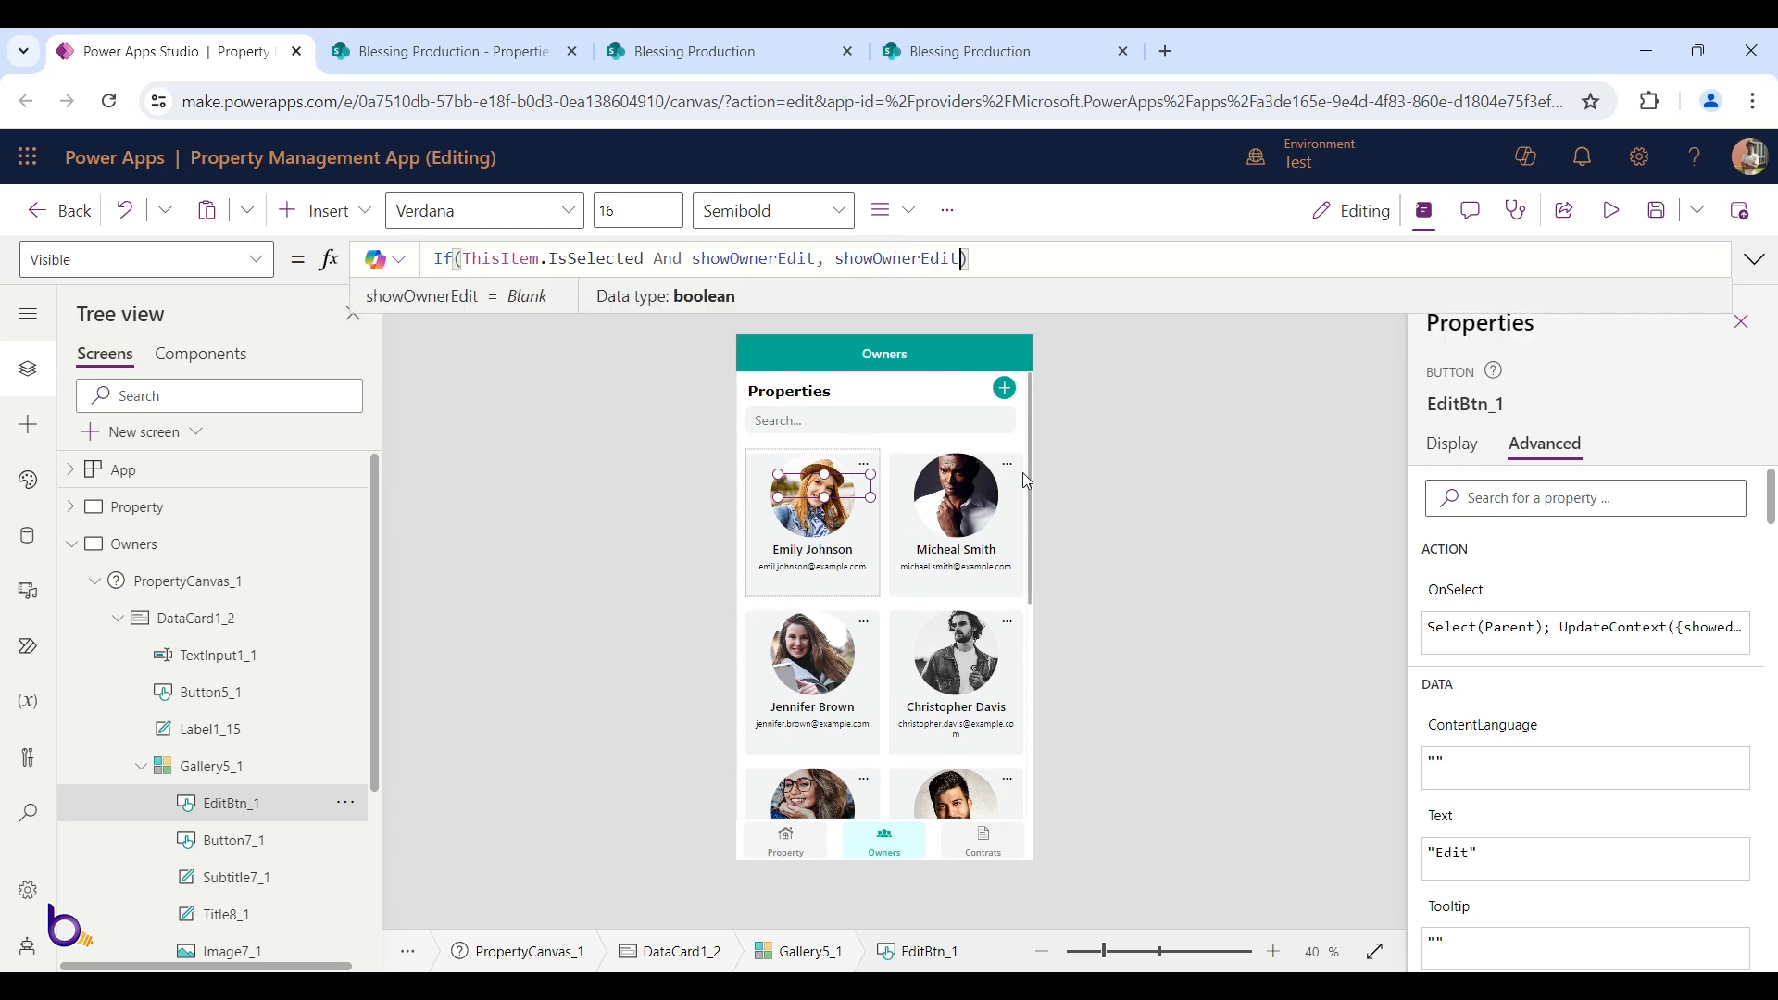
pyautogui.click(1611, 211)
# Exit preview and rename showeditProp to showeditOwner in the Edit button's OnSelect
pyautogui.click(859, 428)
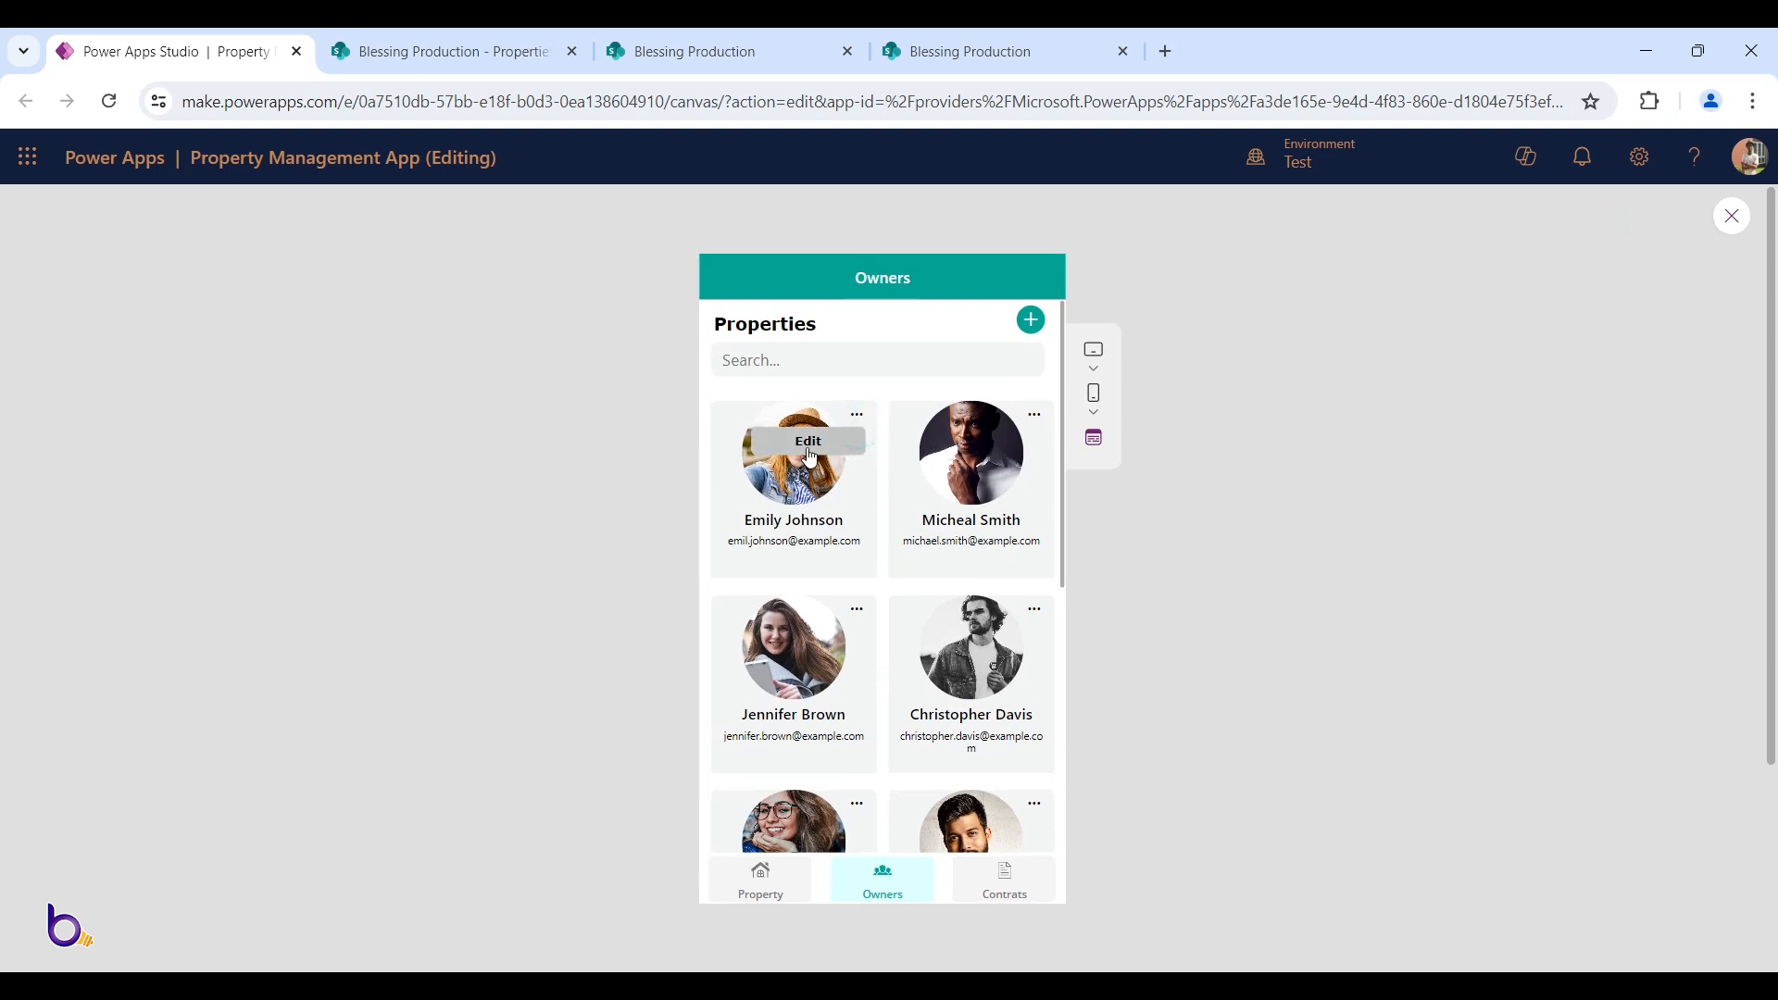
pyautogui.press('Escape')
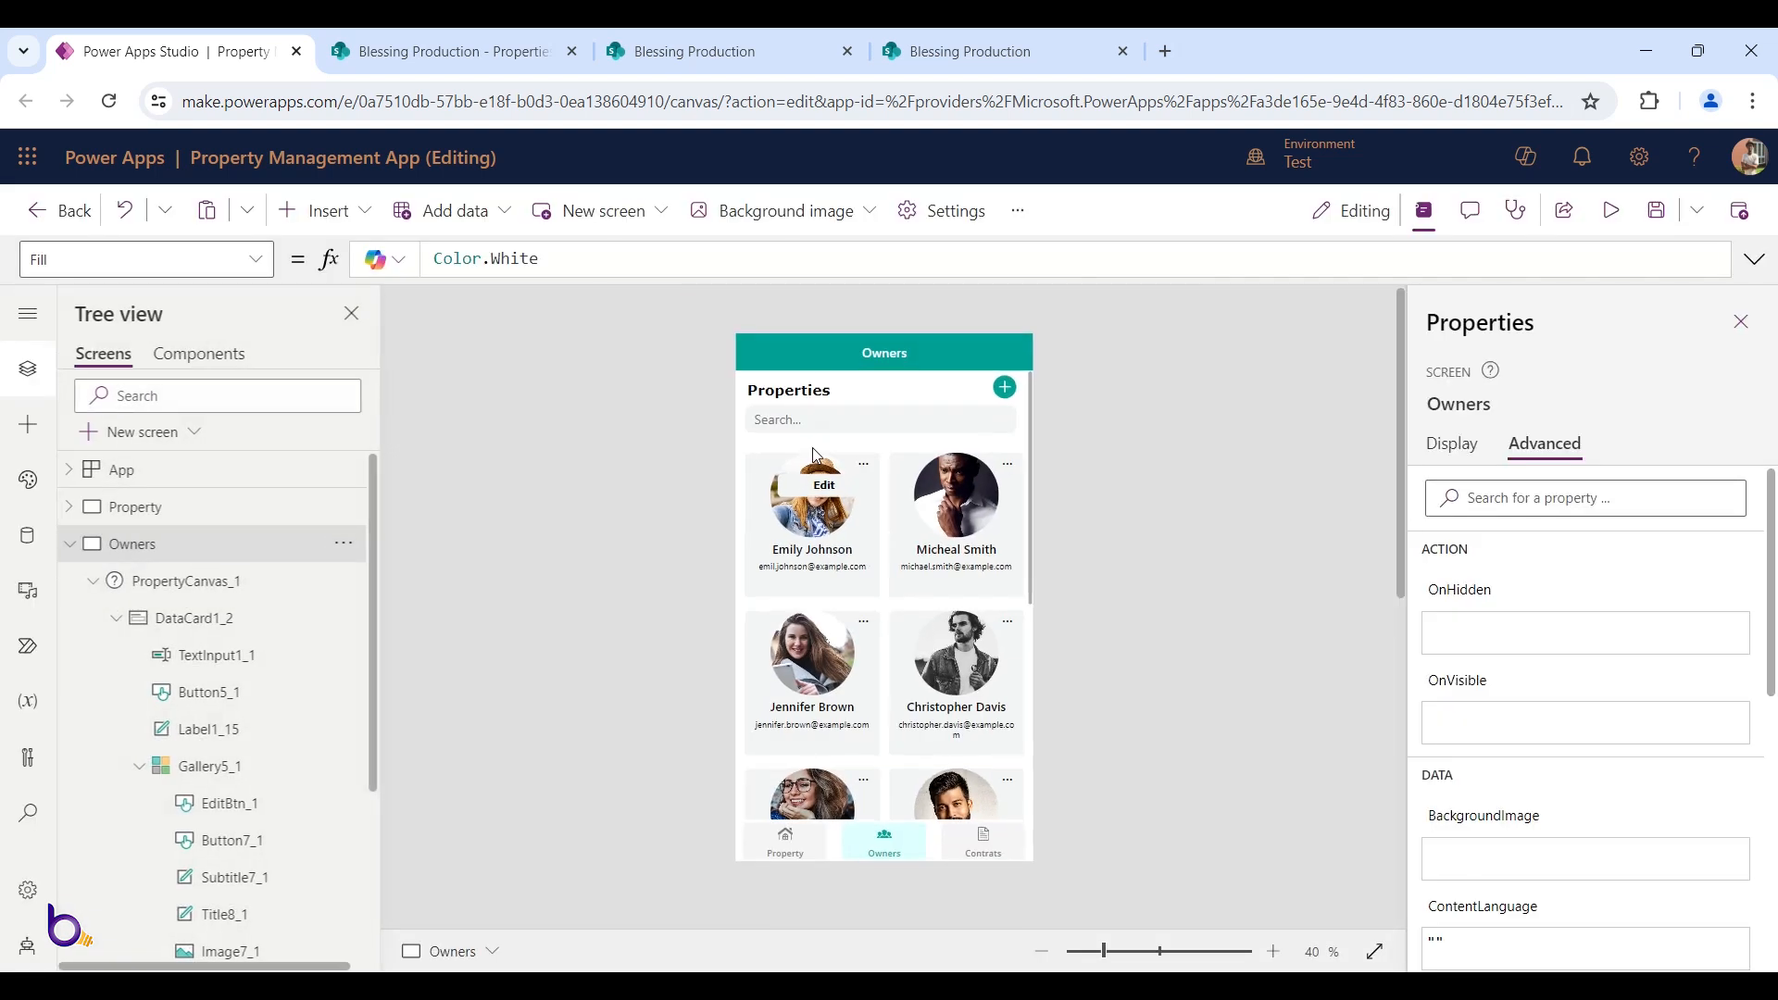
pyautogui.click(827, 491)
pyautogui.click(828, 491)
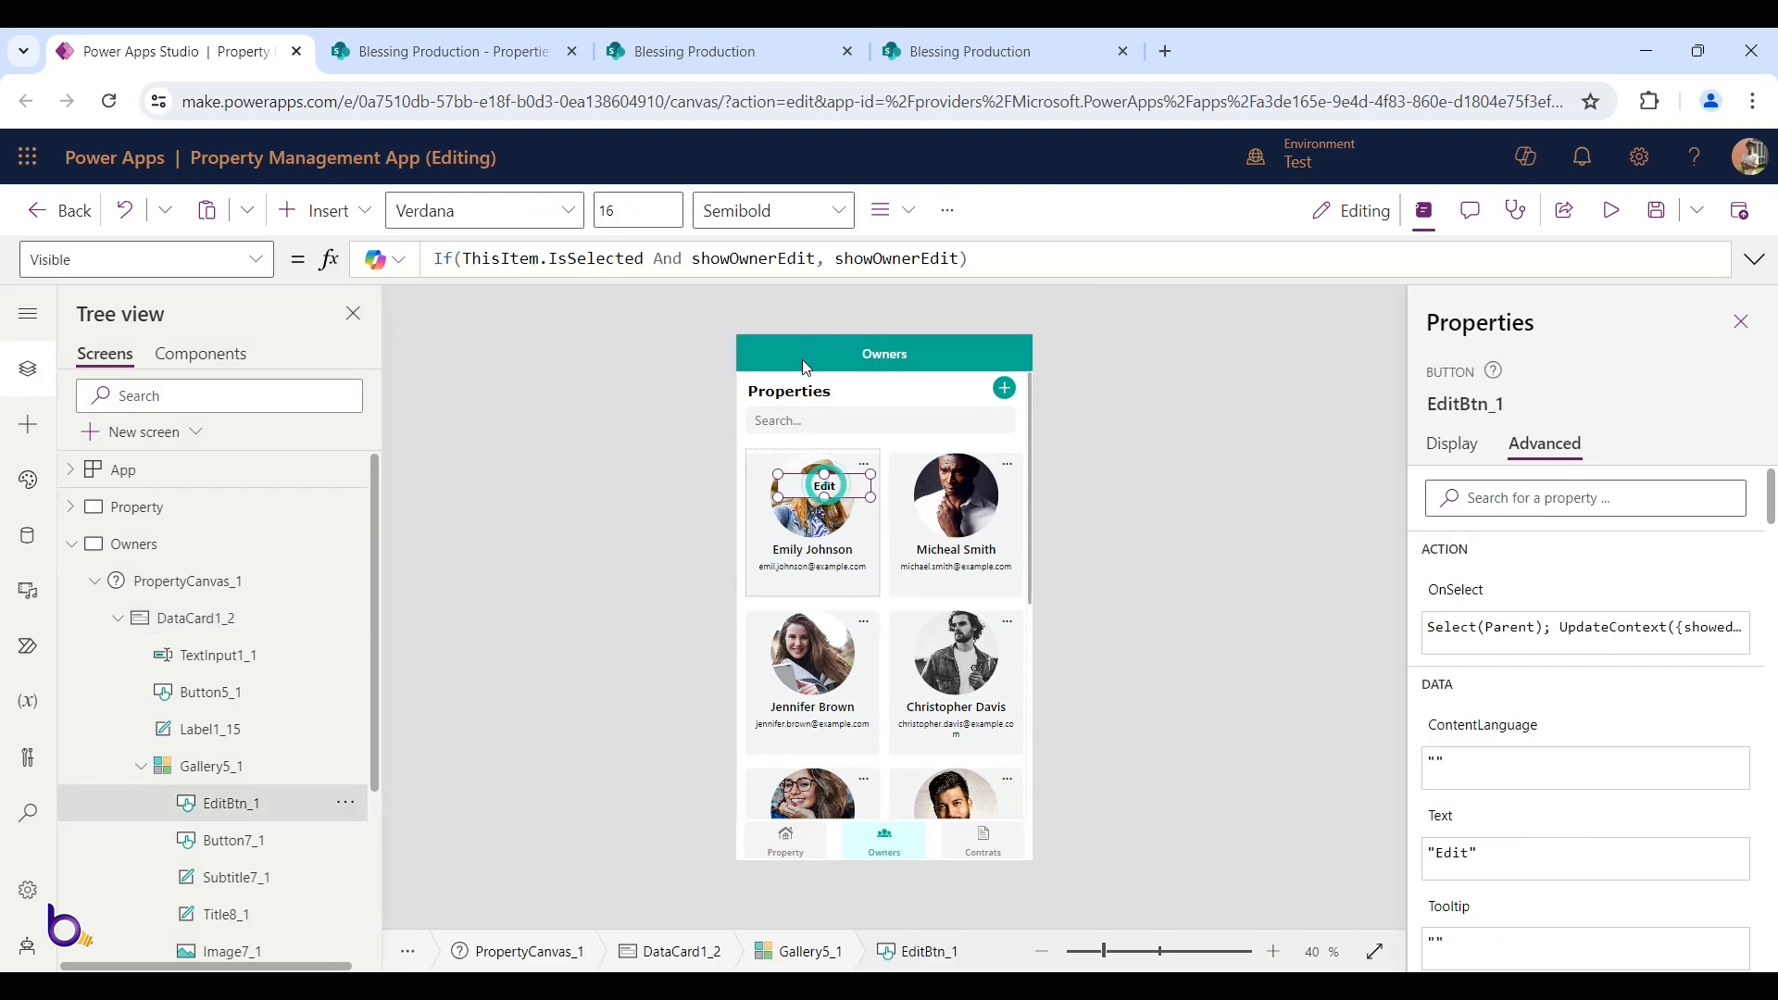
pyautogui.click(1454, 593)
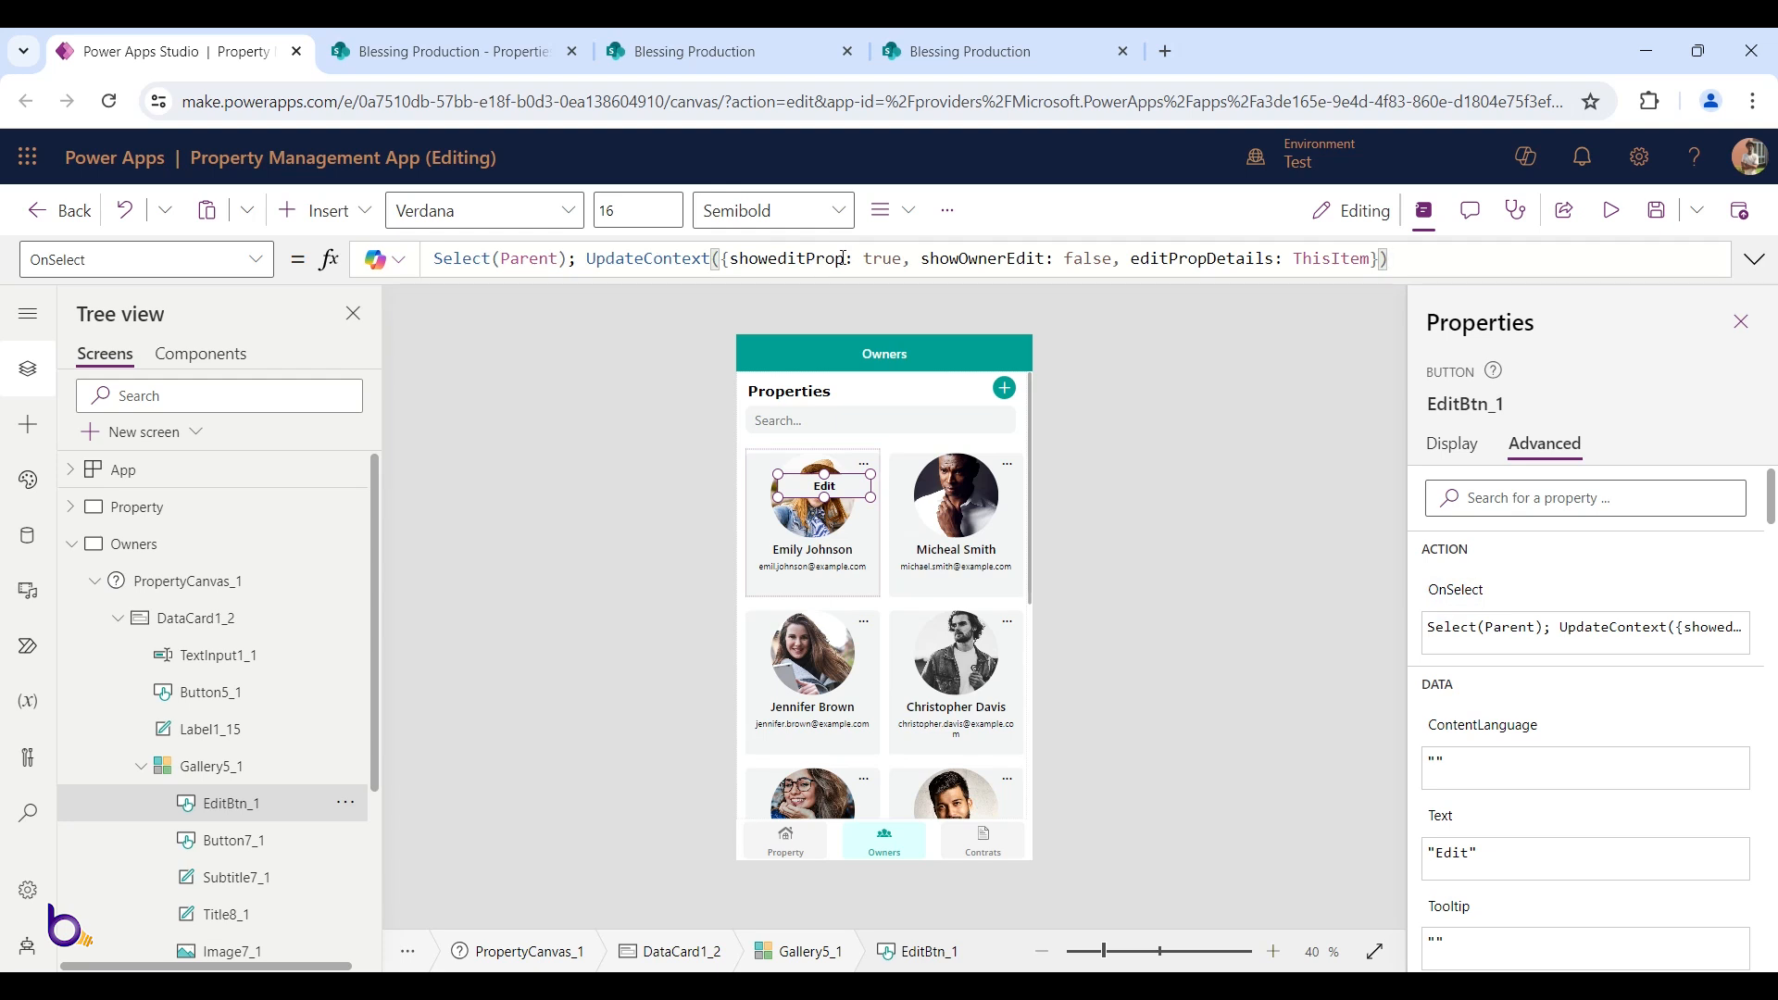
pyautogui.moveTo(843, 259); pyautogui.dragTo(807, 259)
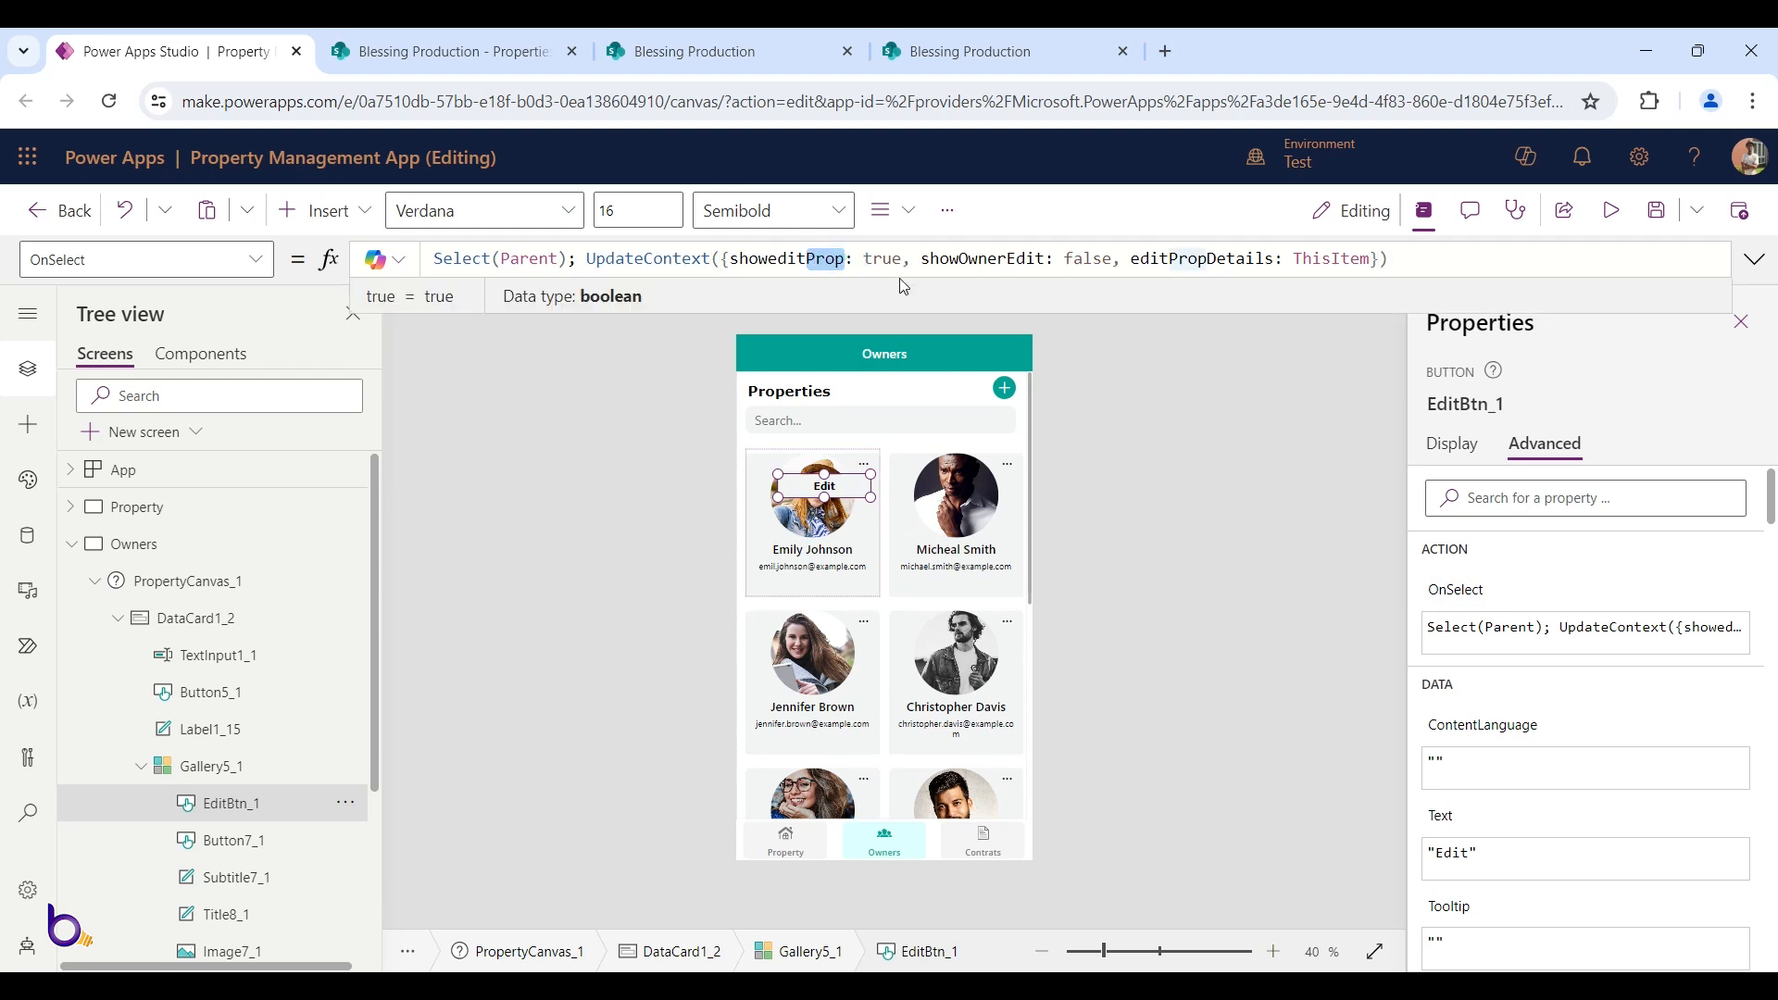
pyautogui.write('Owner')
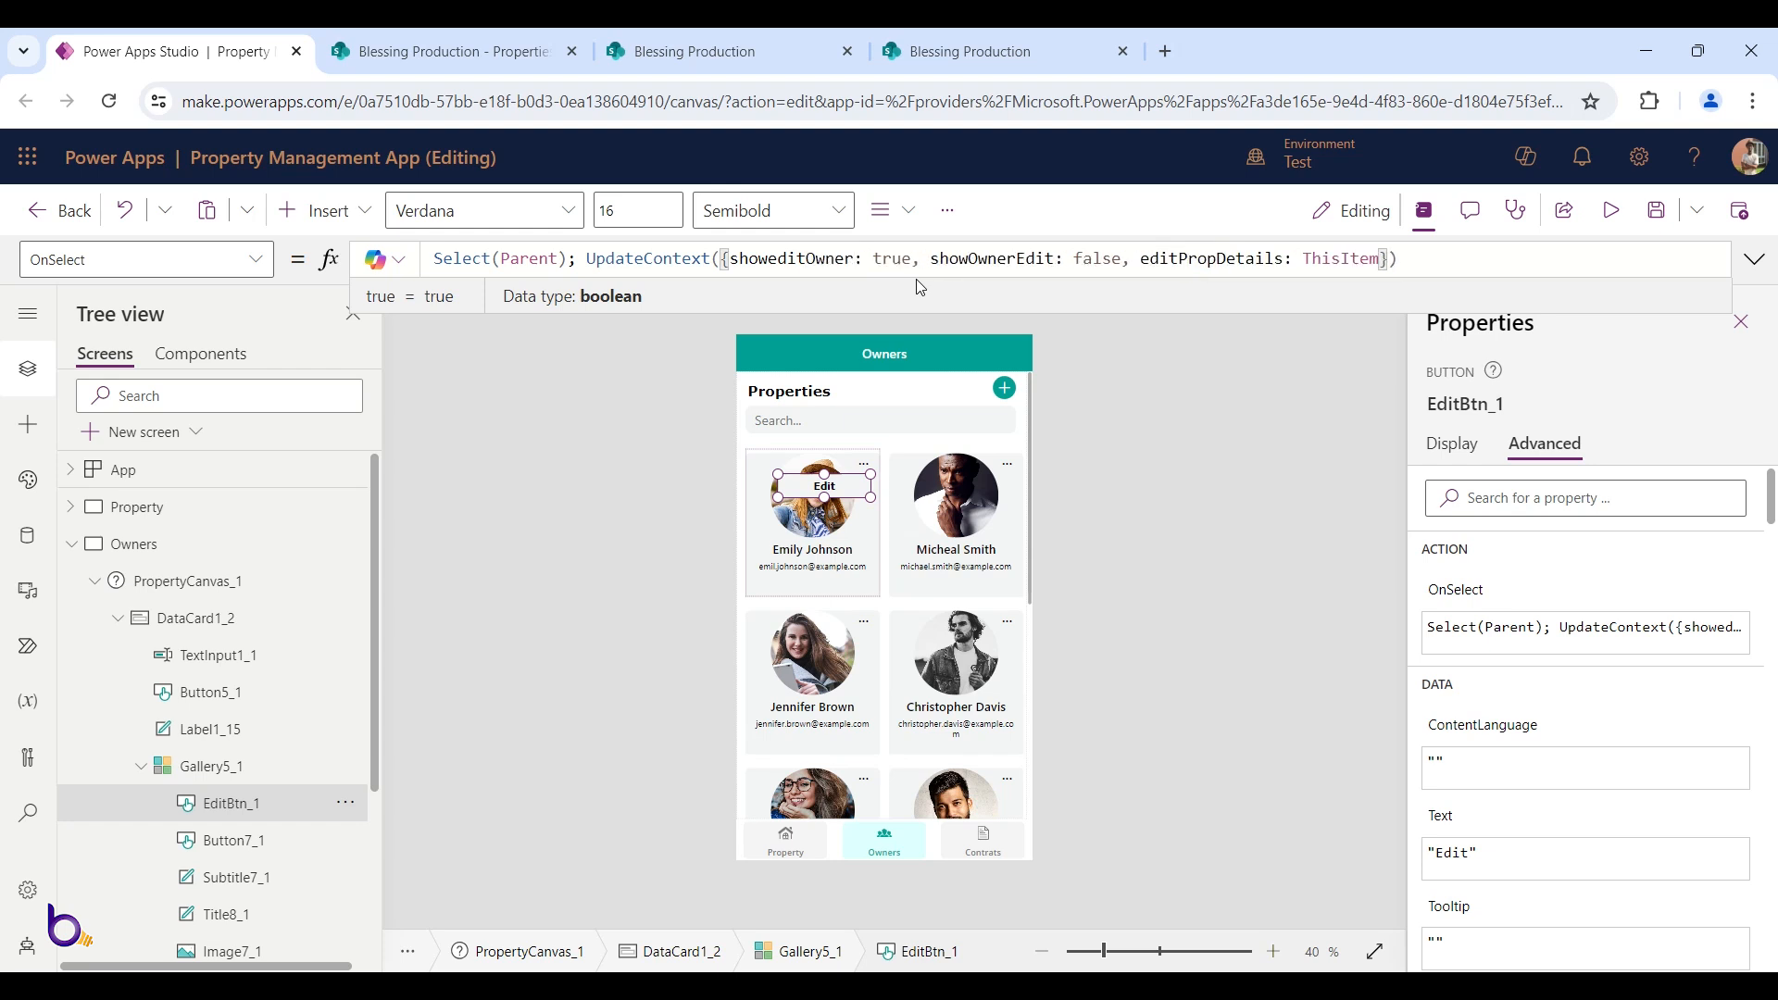
pyautogui.doubleClick(799, 258)
# Rename editPropDetails to editOwnerDetails in the same formula and preview the app again
pyautogui.doubleClick(1237, 259)
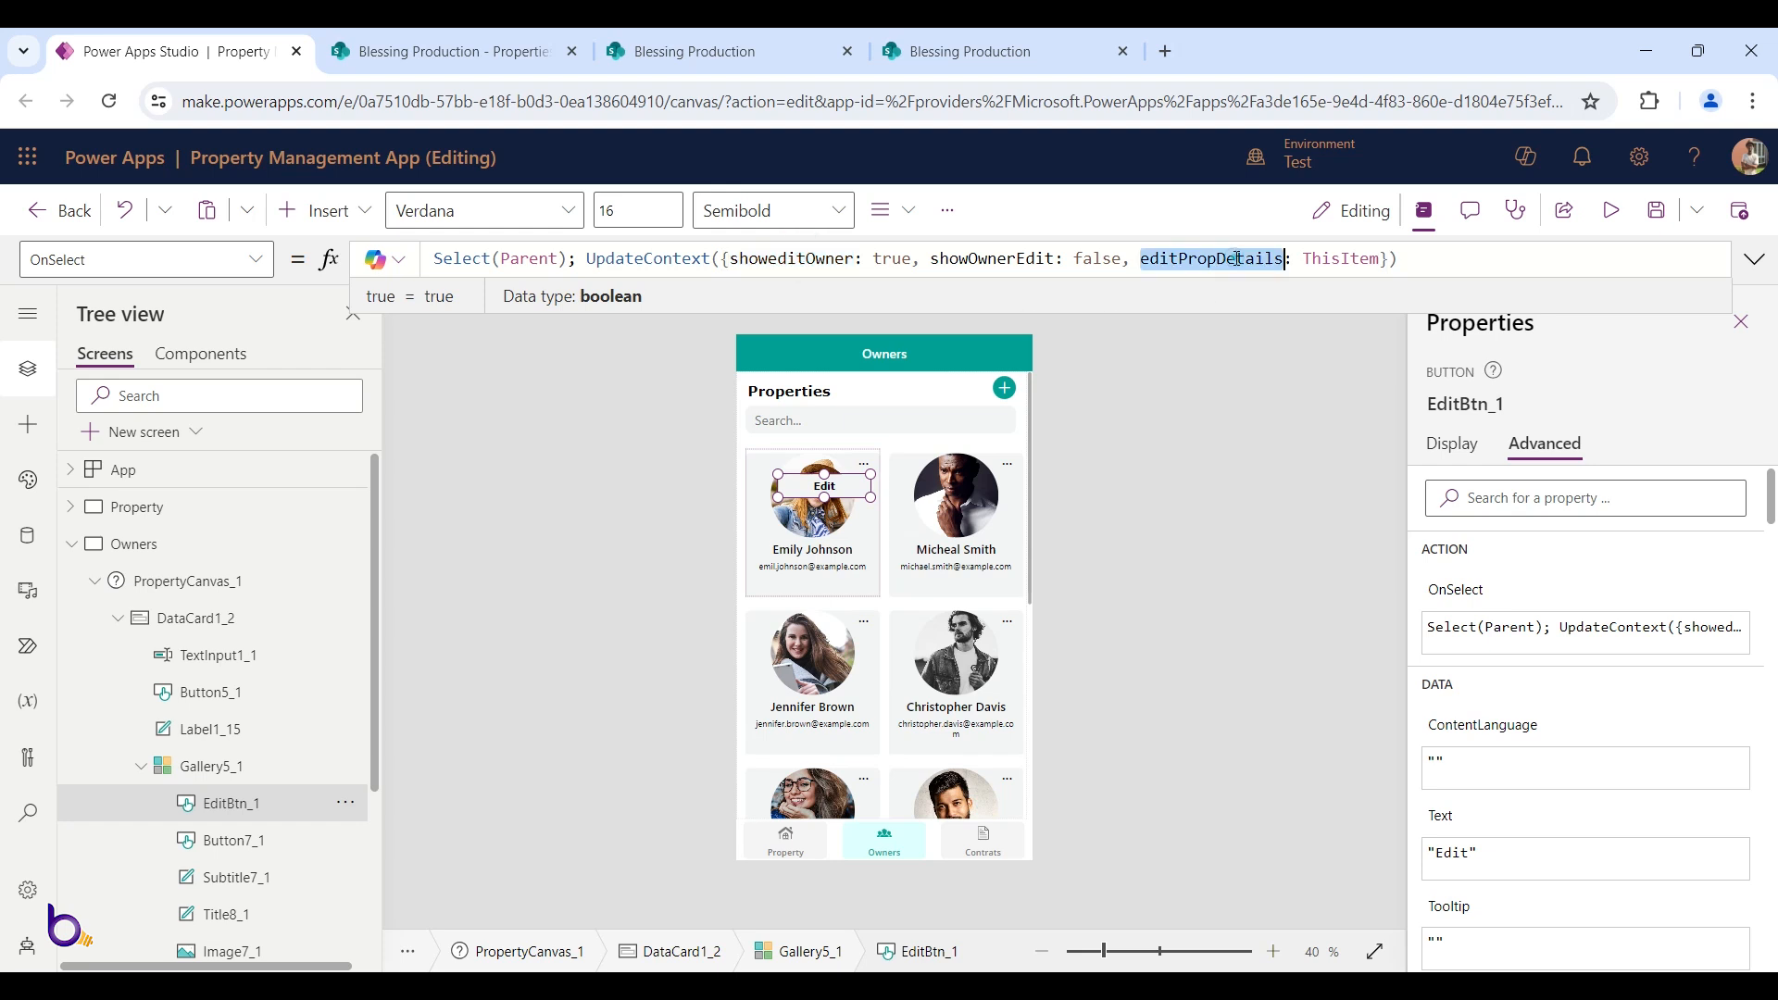
pyautogui.click(1179, 258)
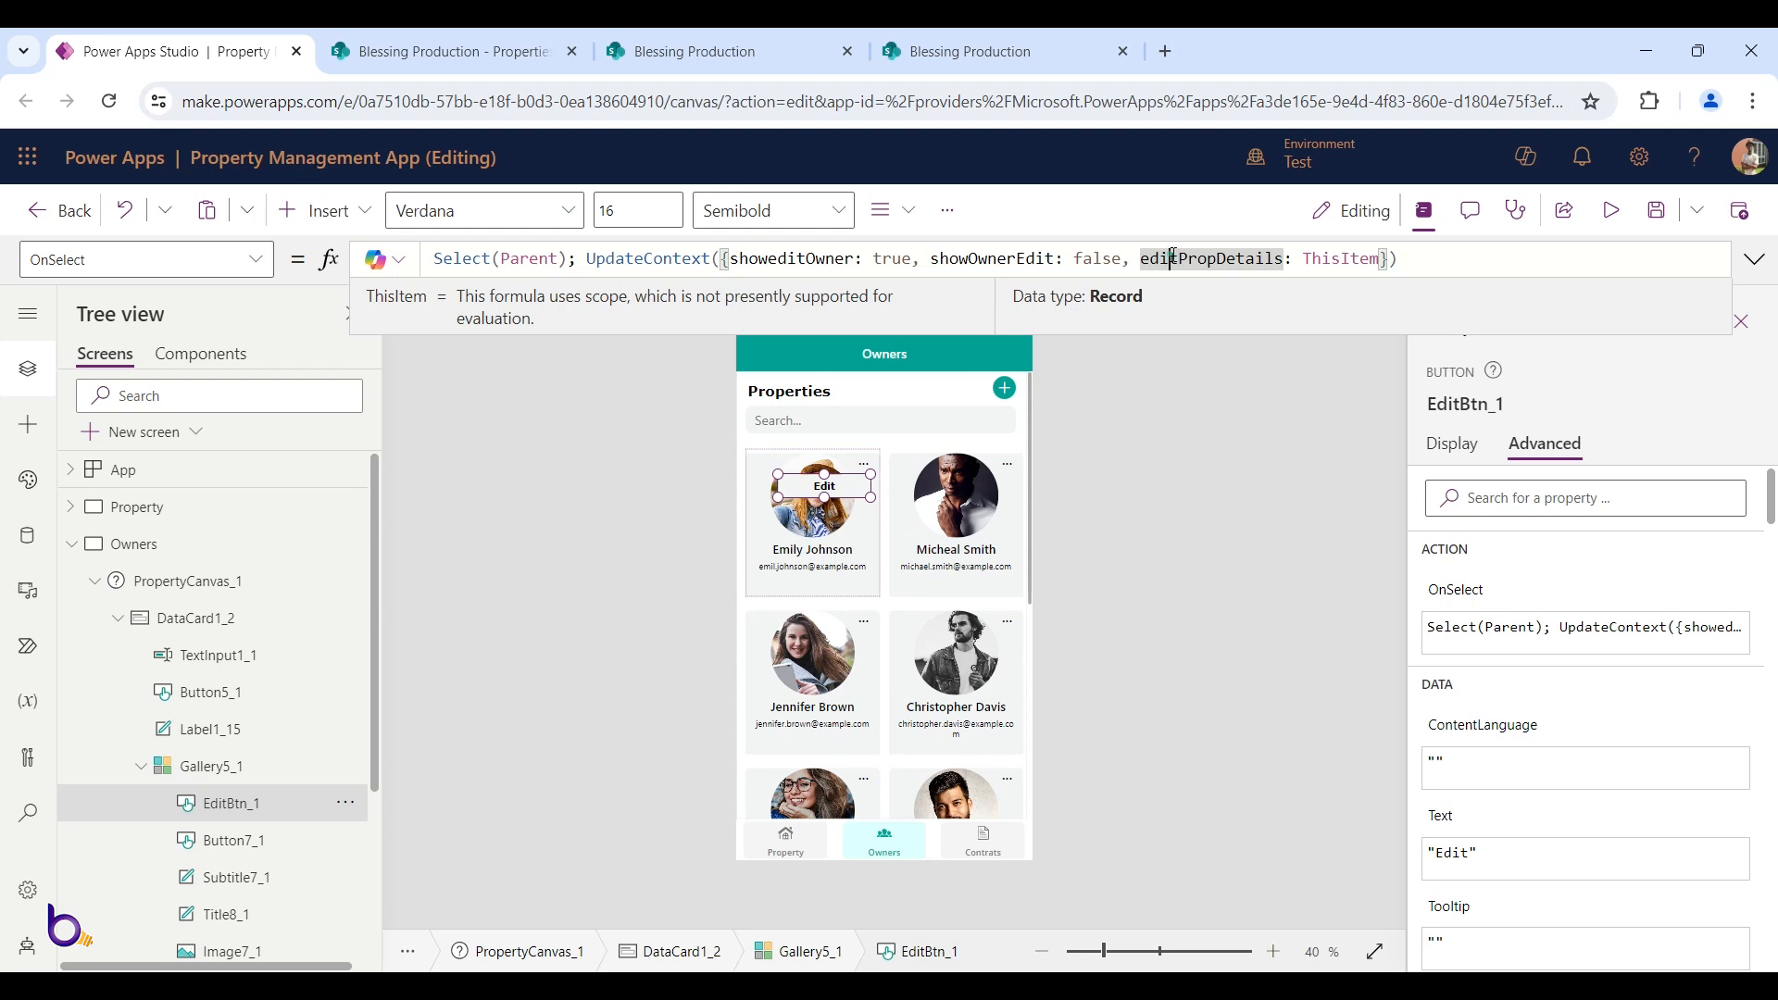
pyautogui.click(1269, 254)
pyautogui.click(1281, 262)
pyautogui.doubleClick(1307, 259)
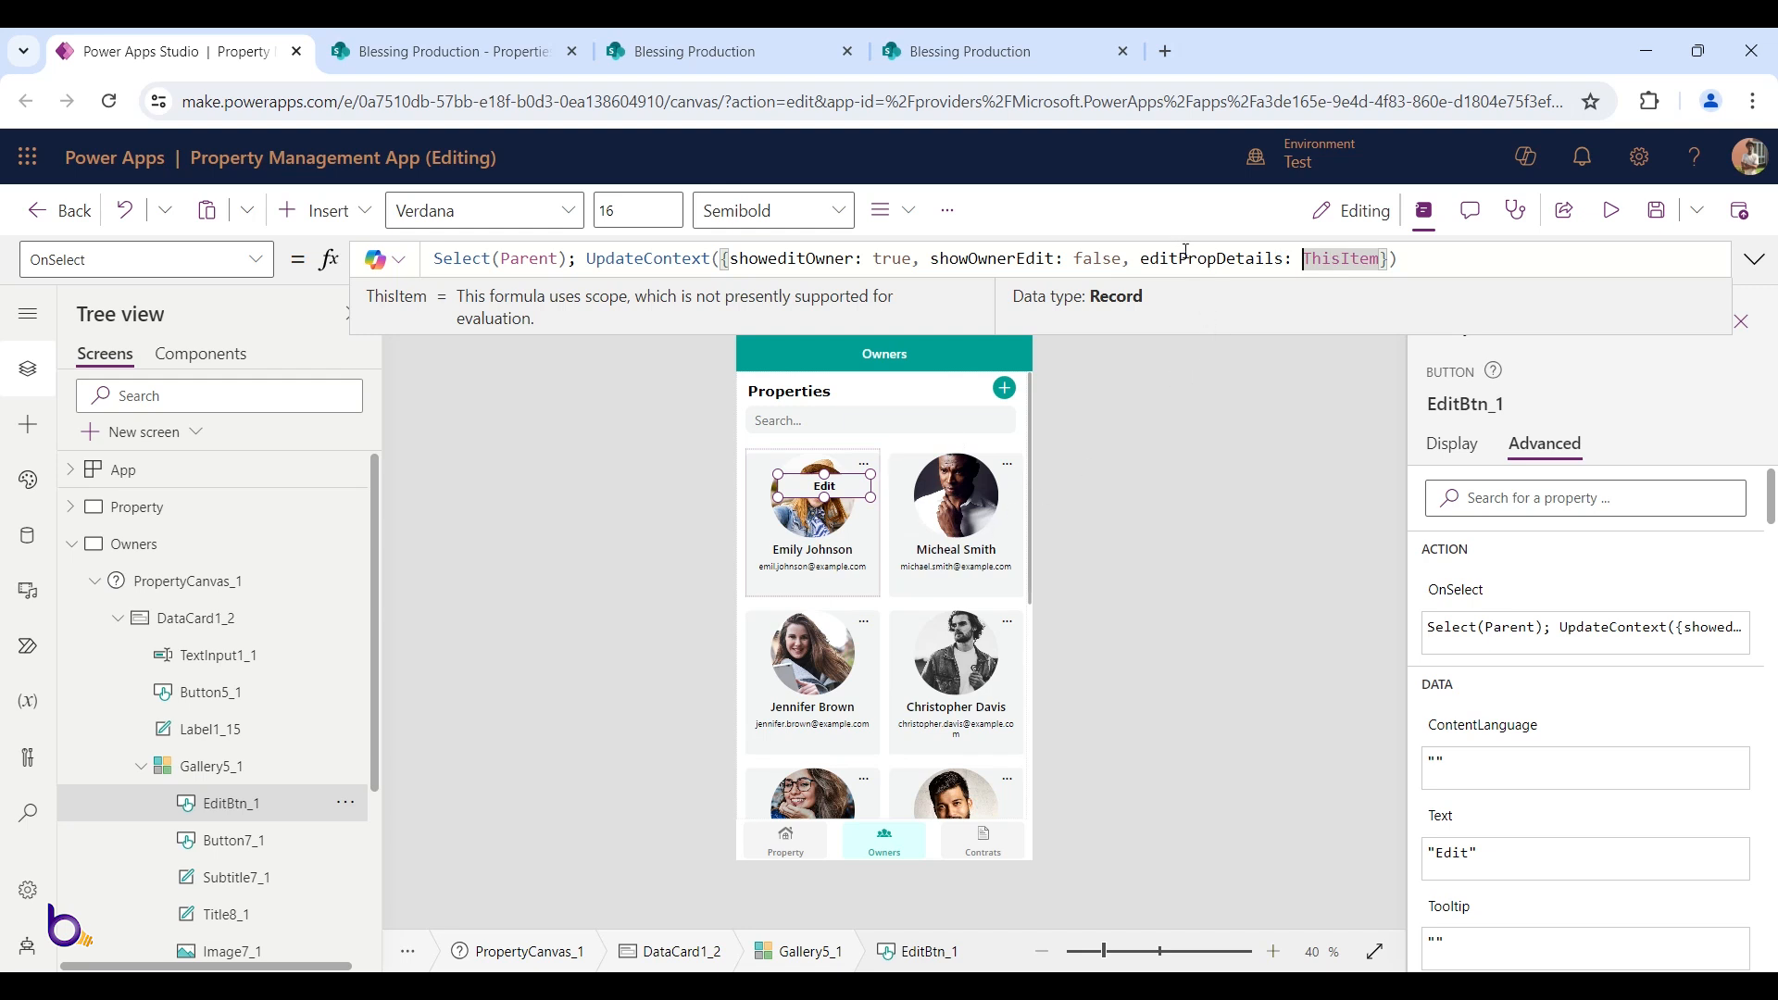
pyautogui.moveTo(1178, 258); pyautogui.dragTo(1216, 258)
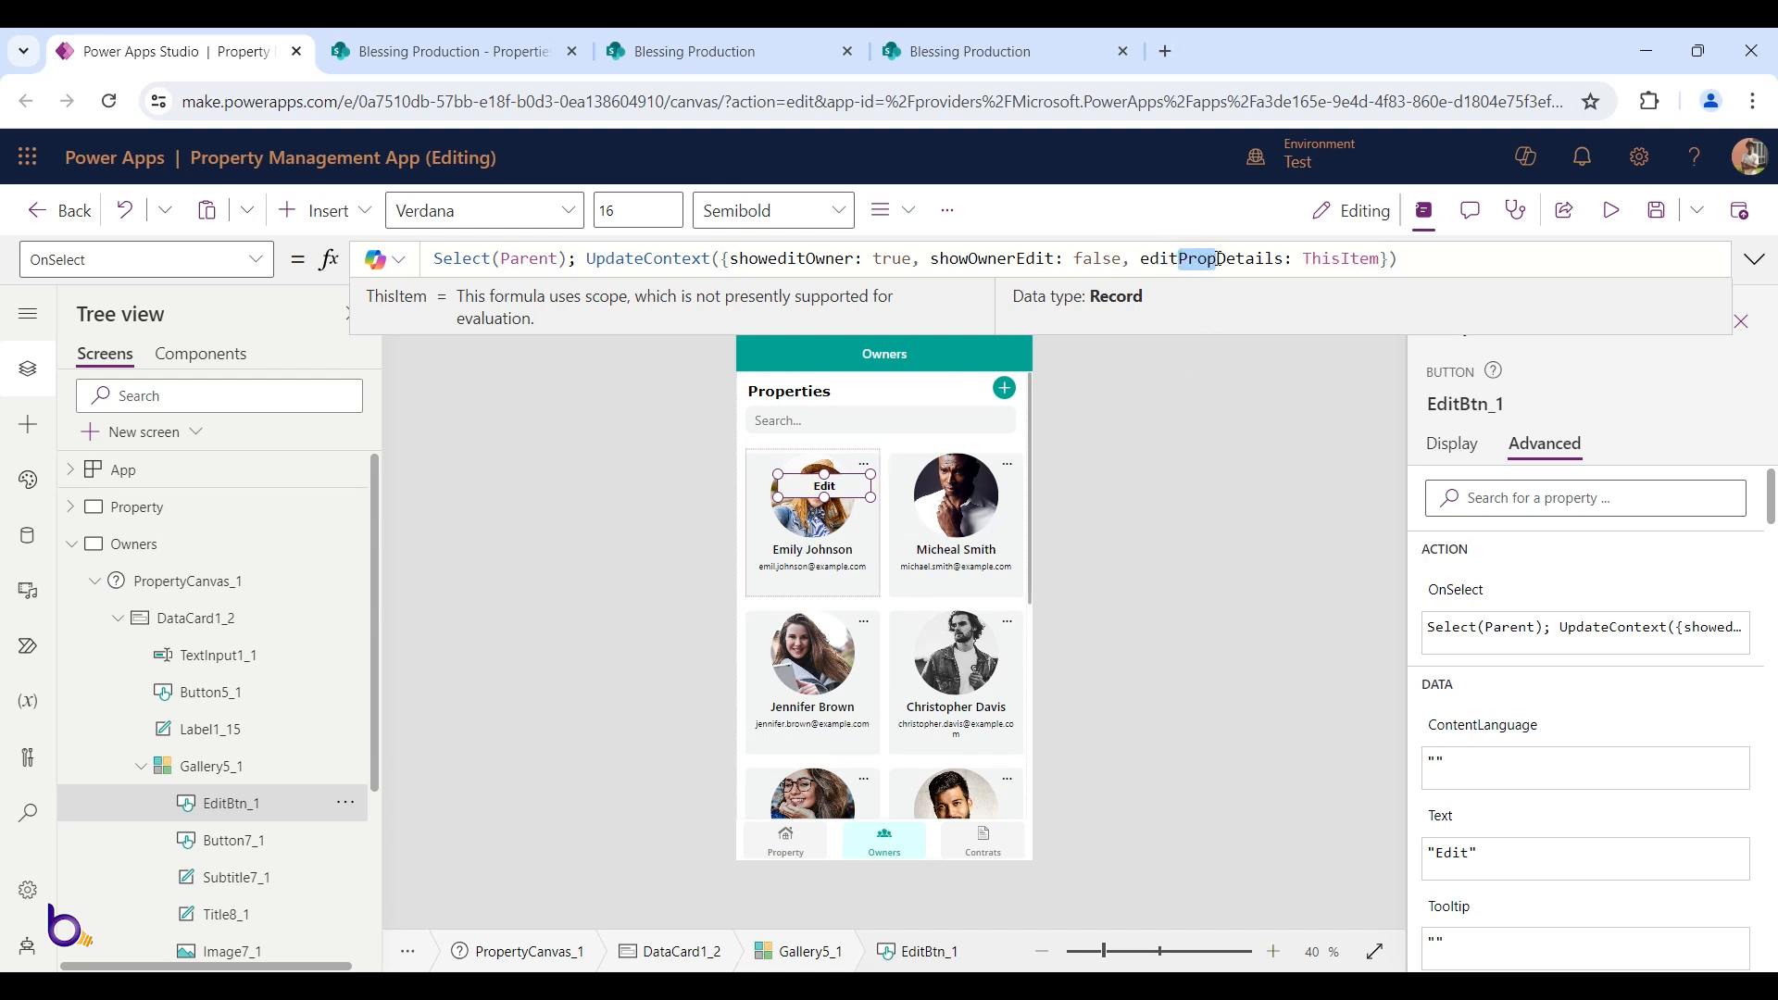
pyautogui.write('Owner')
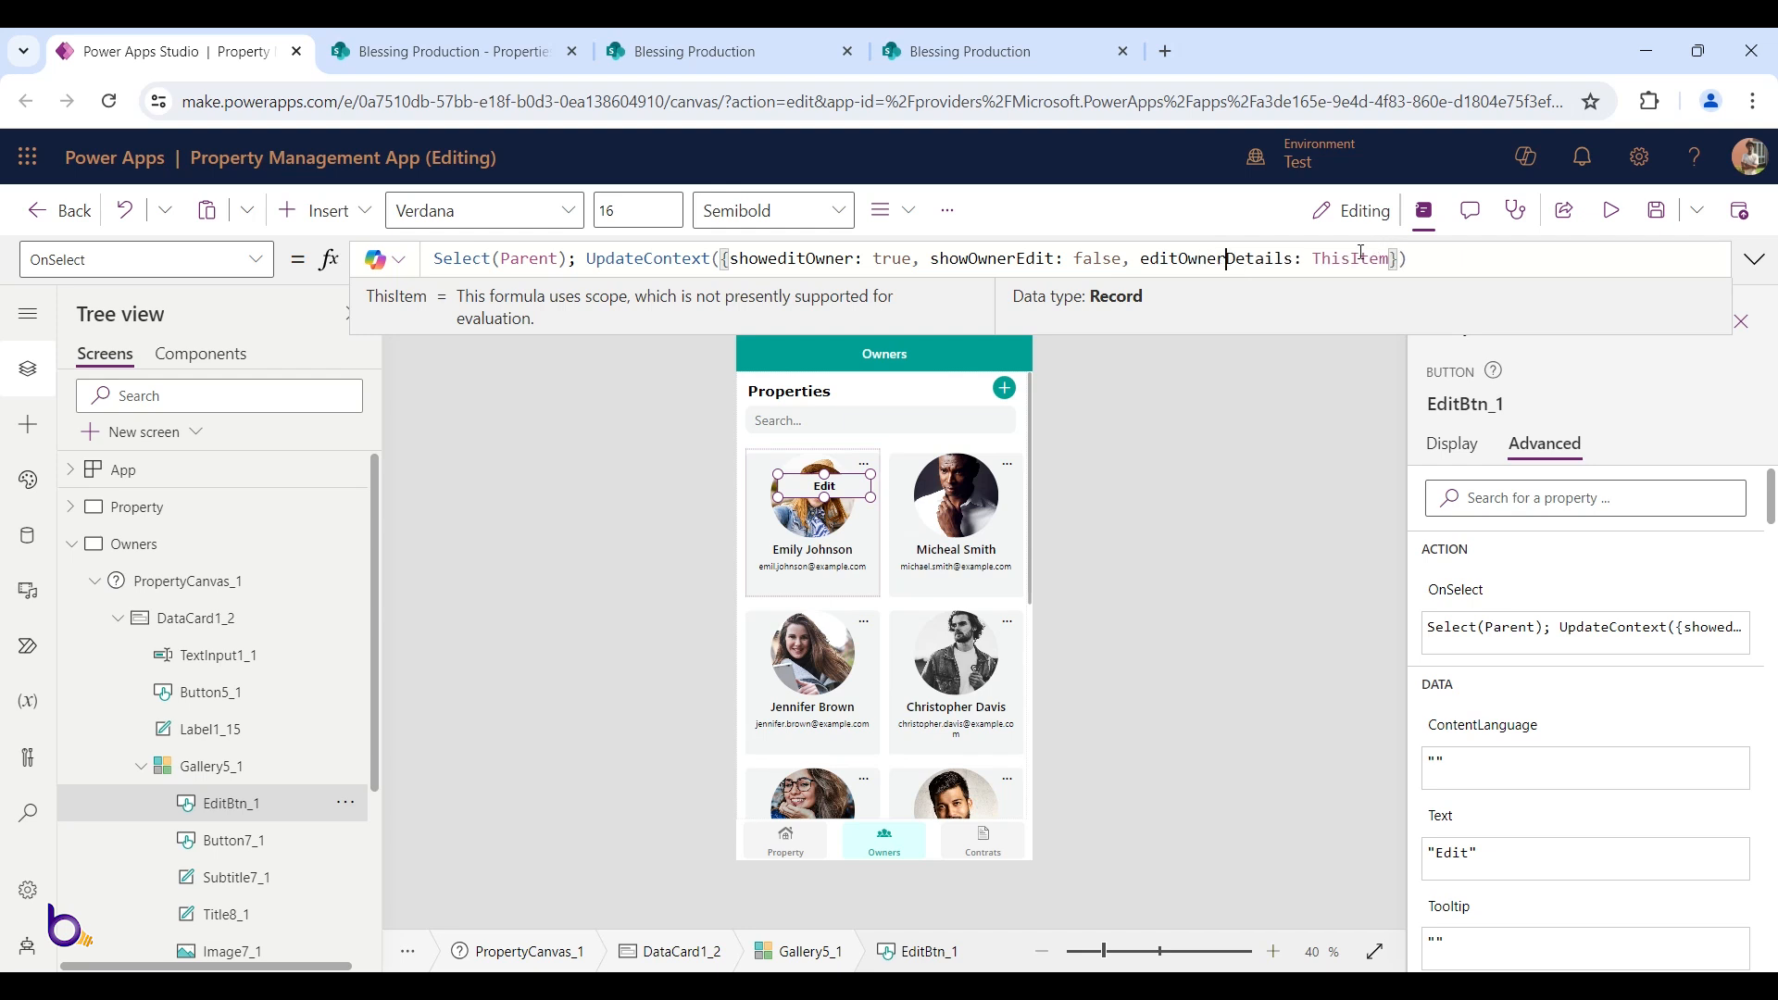
pyautogui.click(1610, 210)
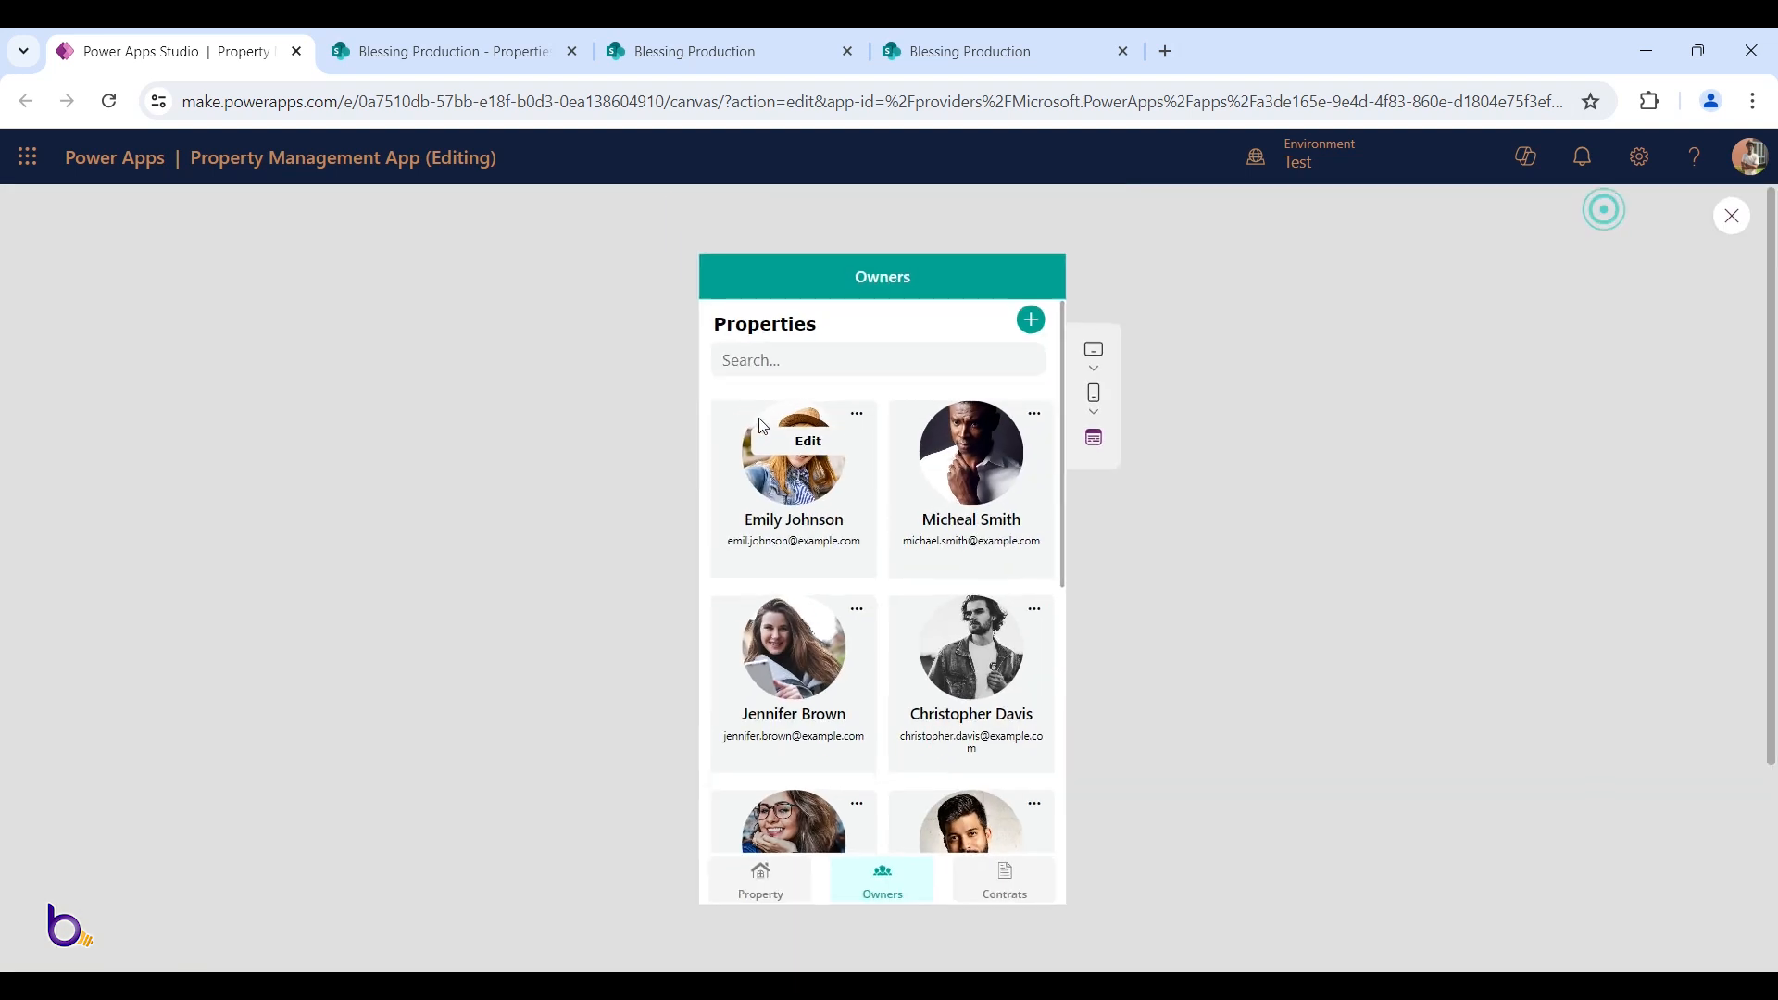
pyautogui.click(773, 431)
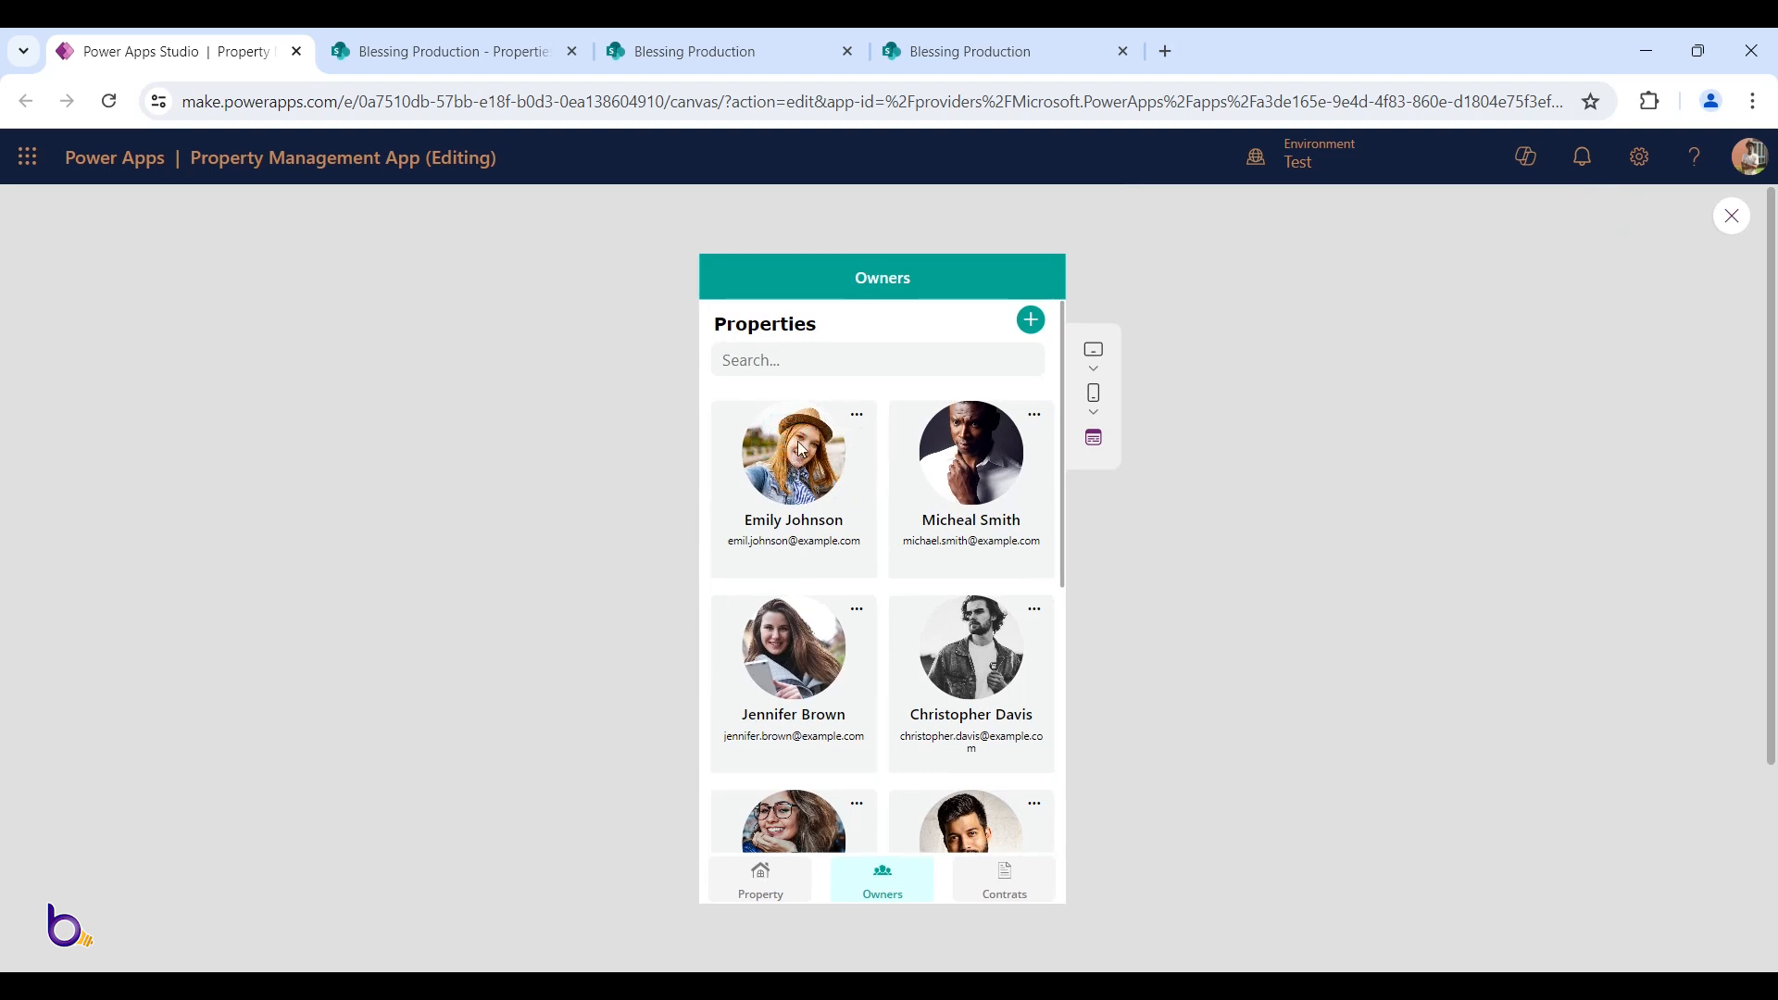
pyautogui.press('Escape')
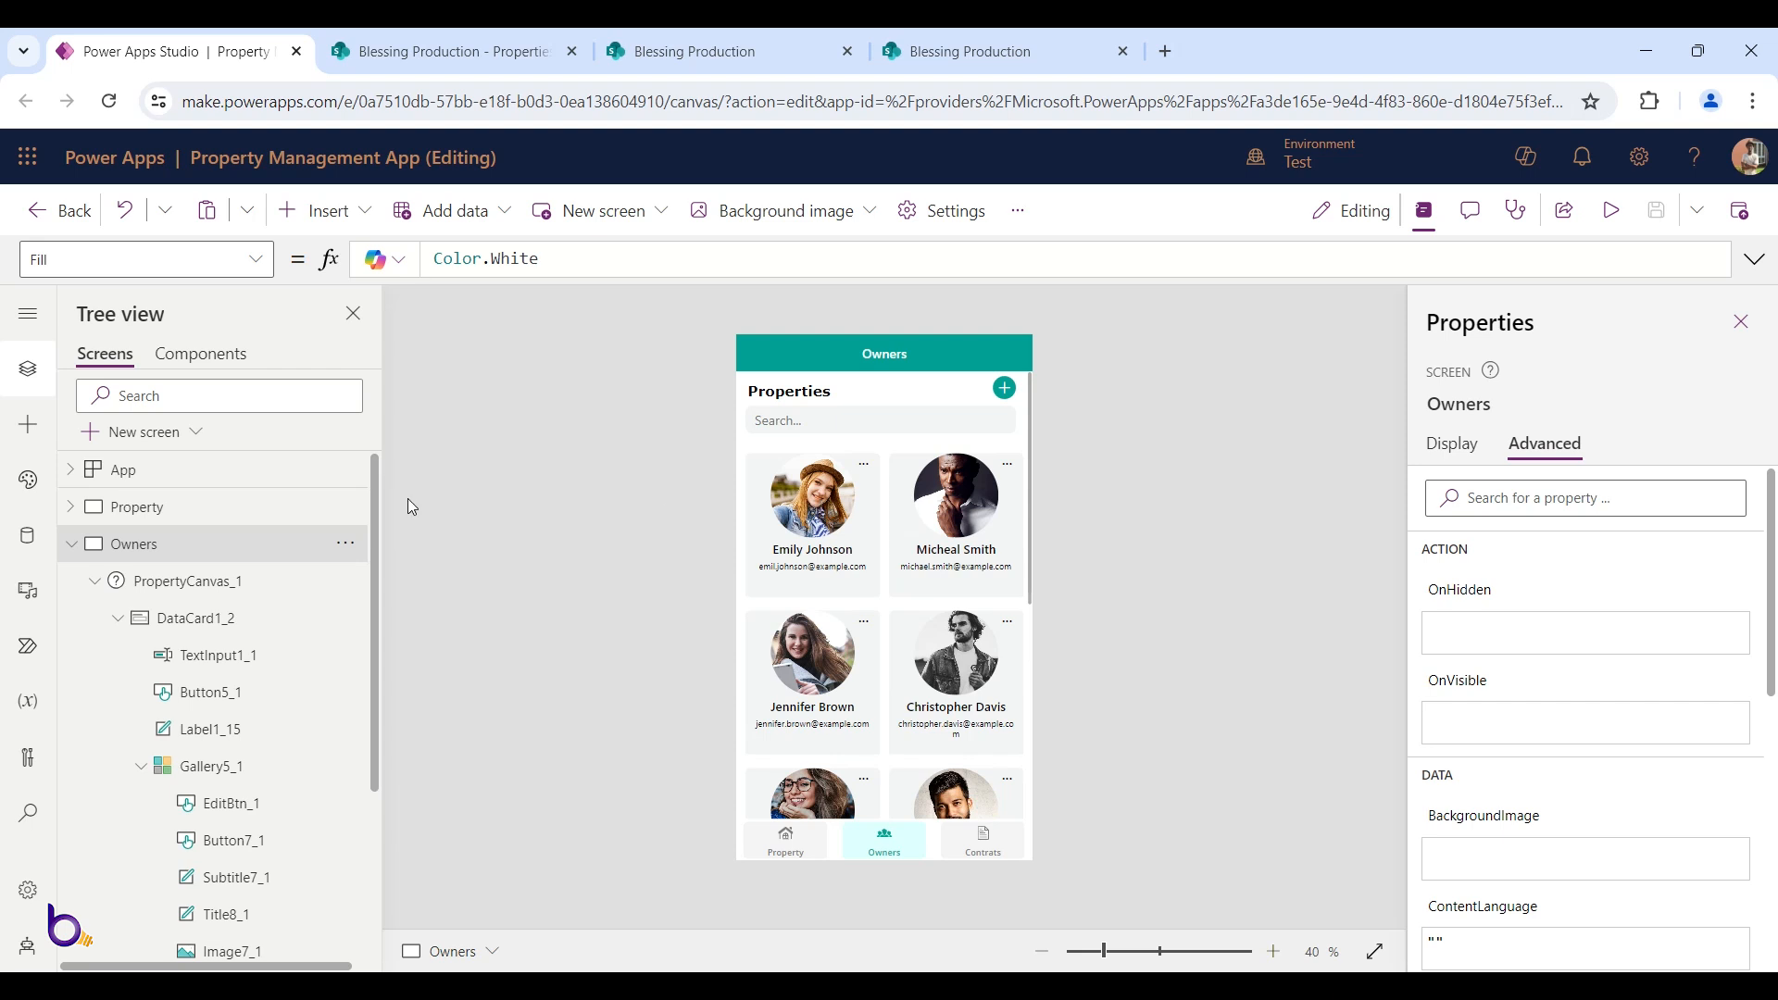
# Preview the Hill Side property edit form from the Property screen
pyautogui.click(74, 547)
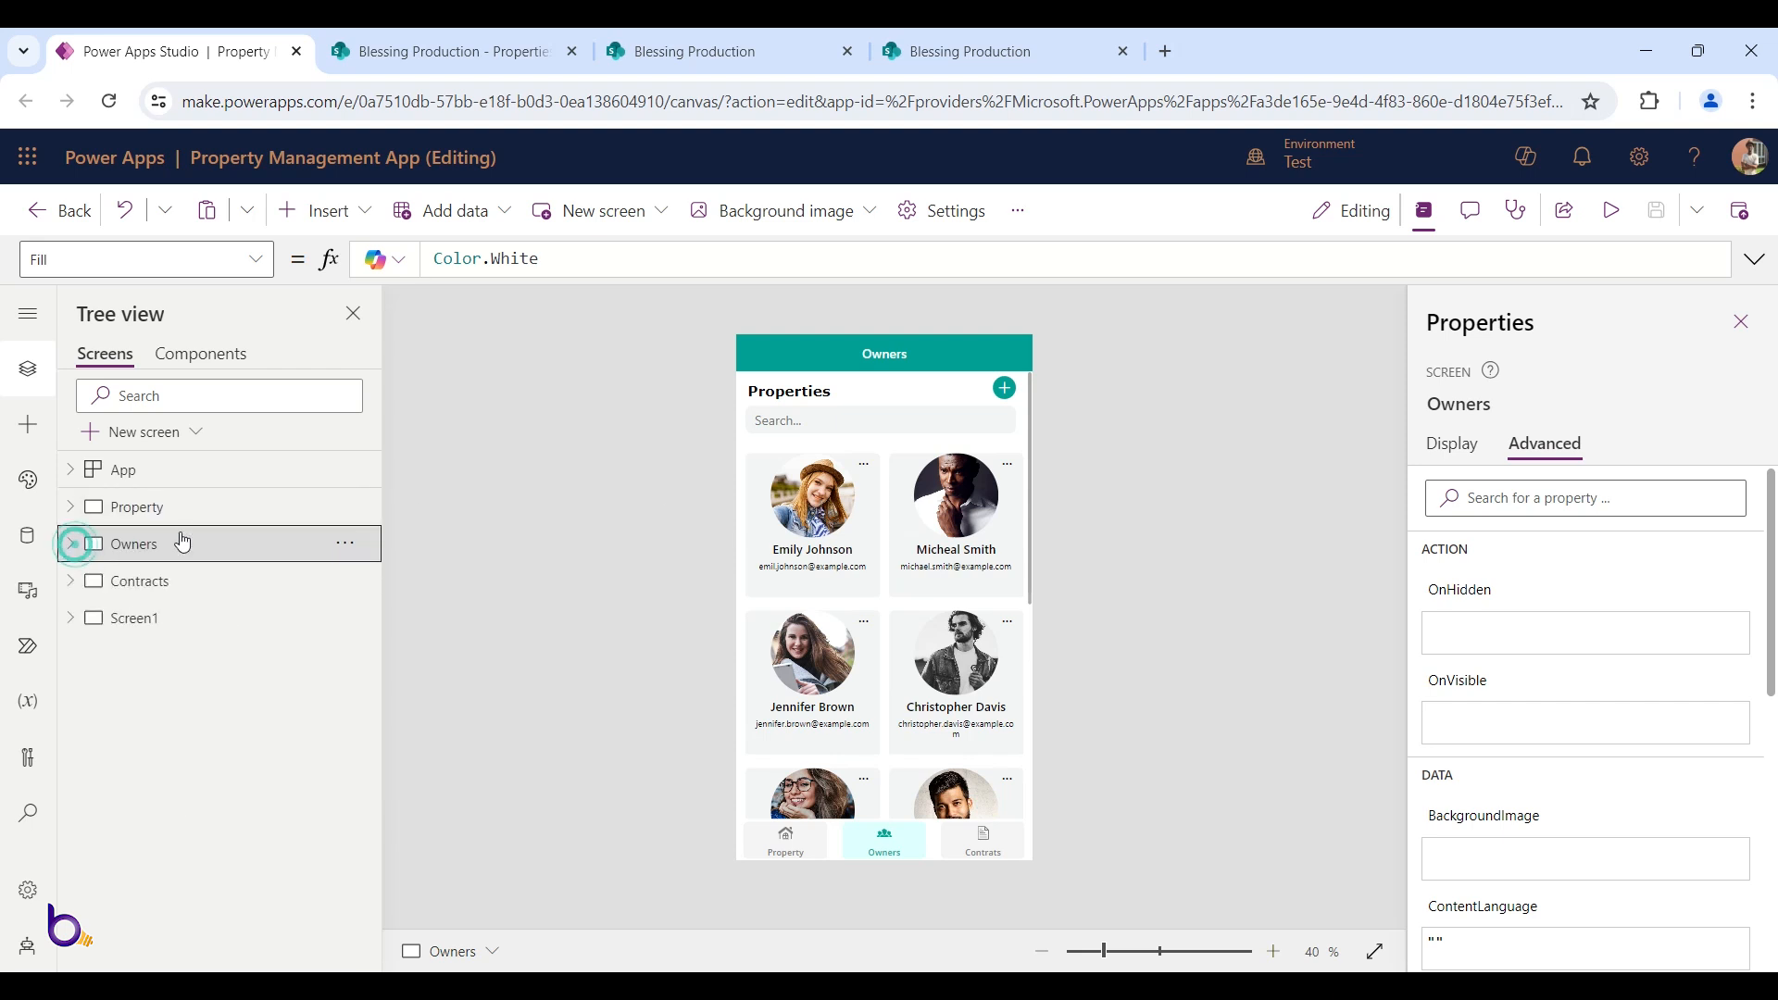
pyautogui.click(185, 509)
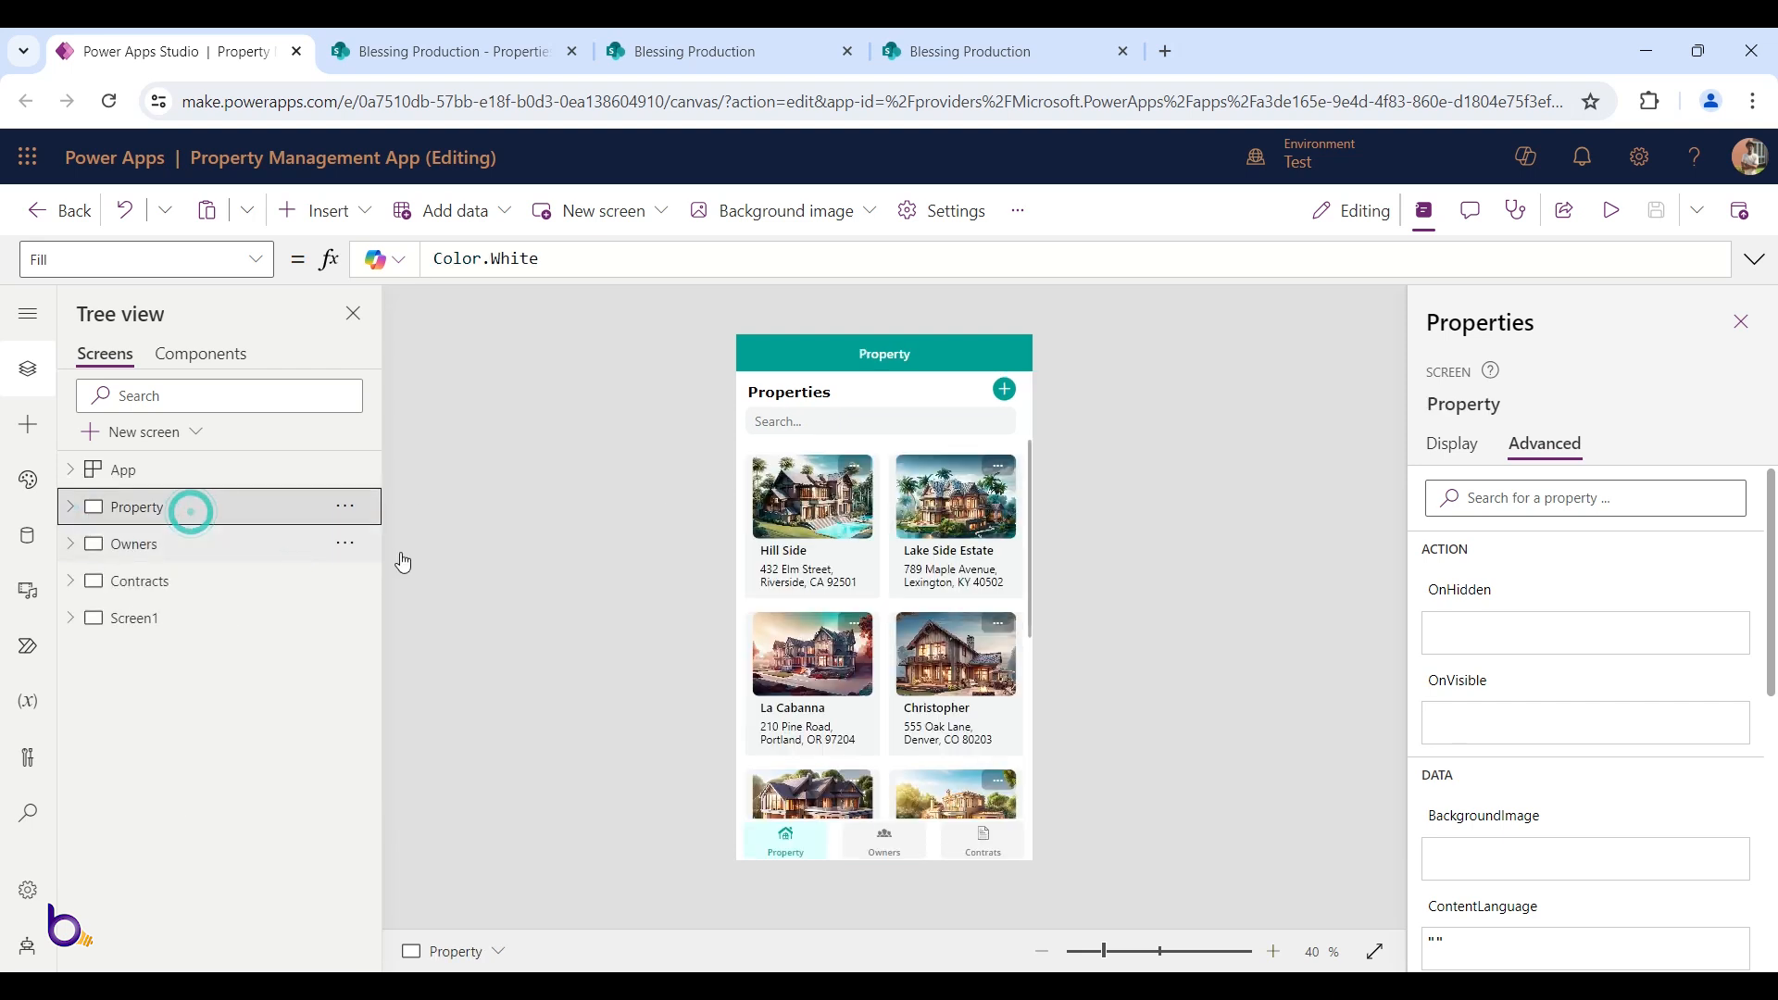
pyautogui.click(1607, 207)
pyautogui.click(846, 417)
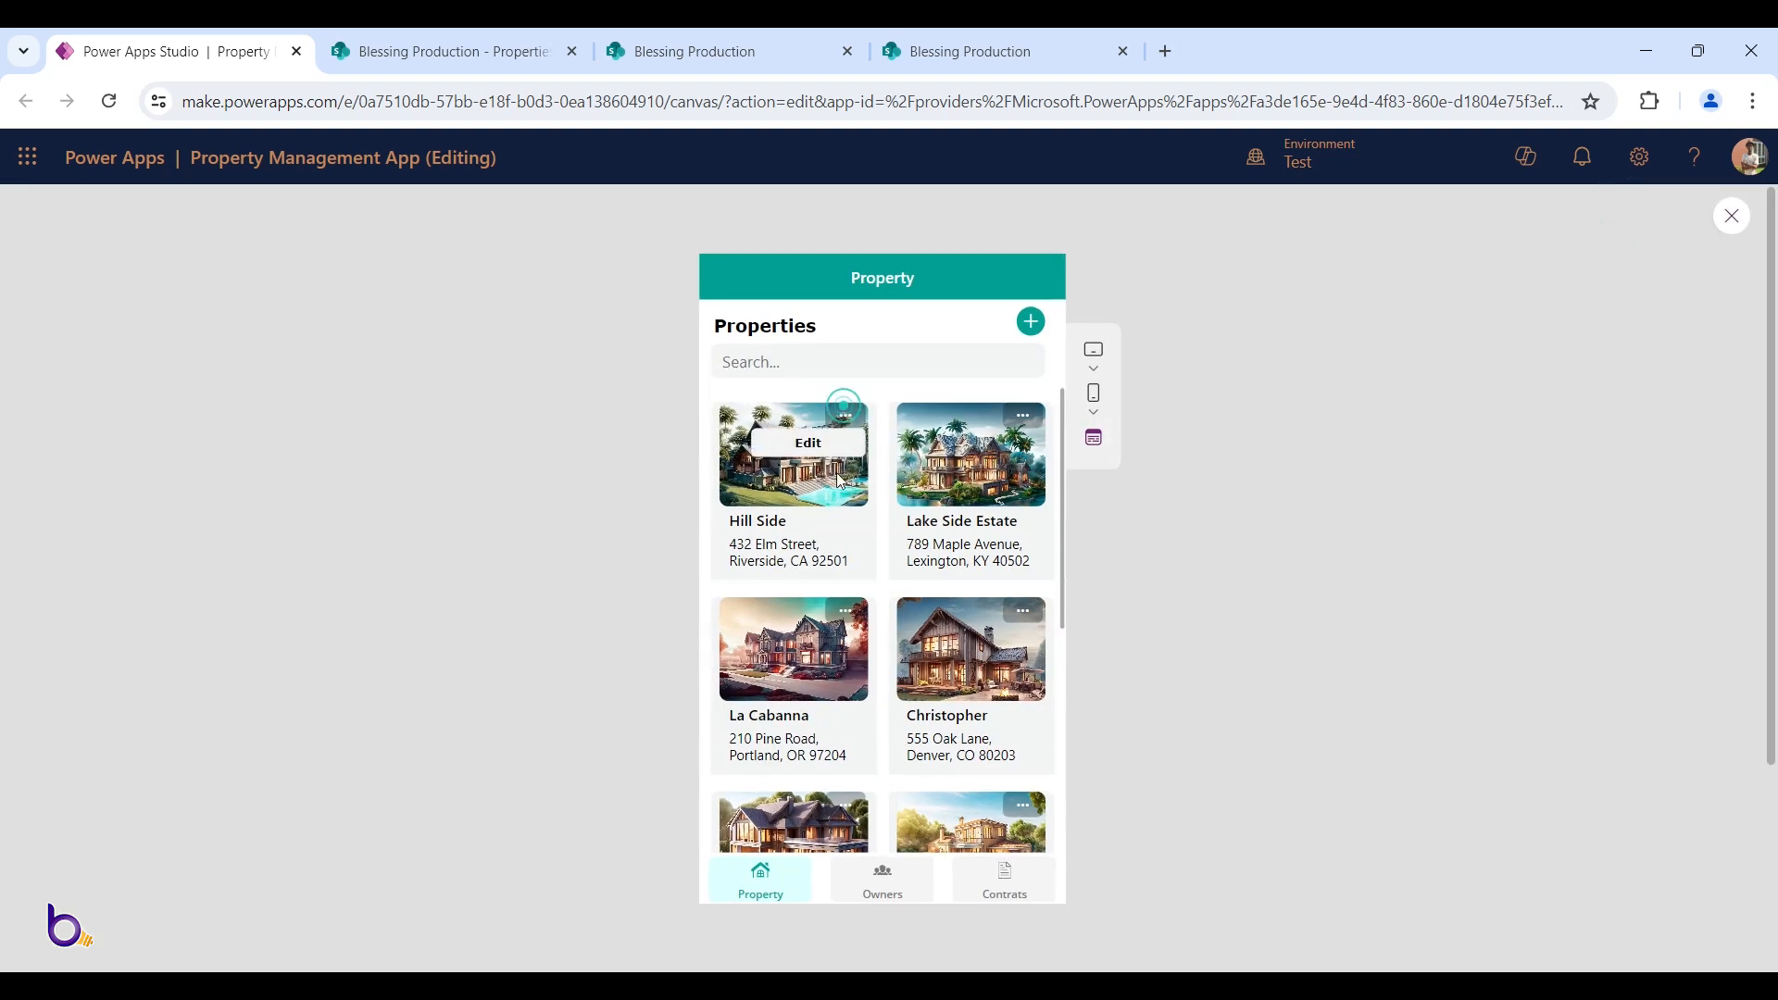
pyautogui.click(815, 452)
pyautogui.press('Escape')
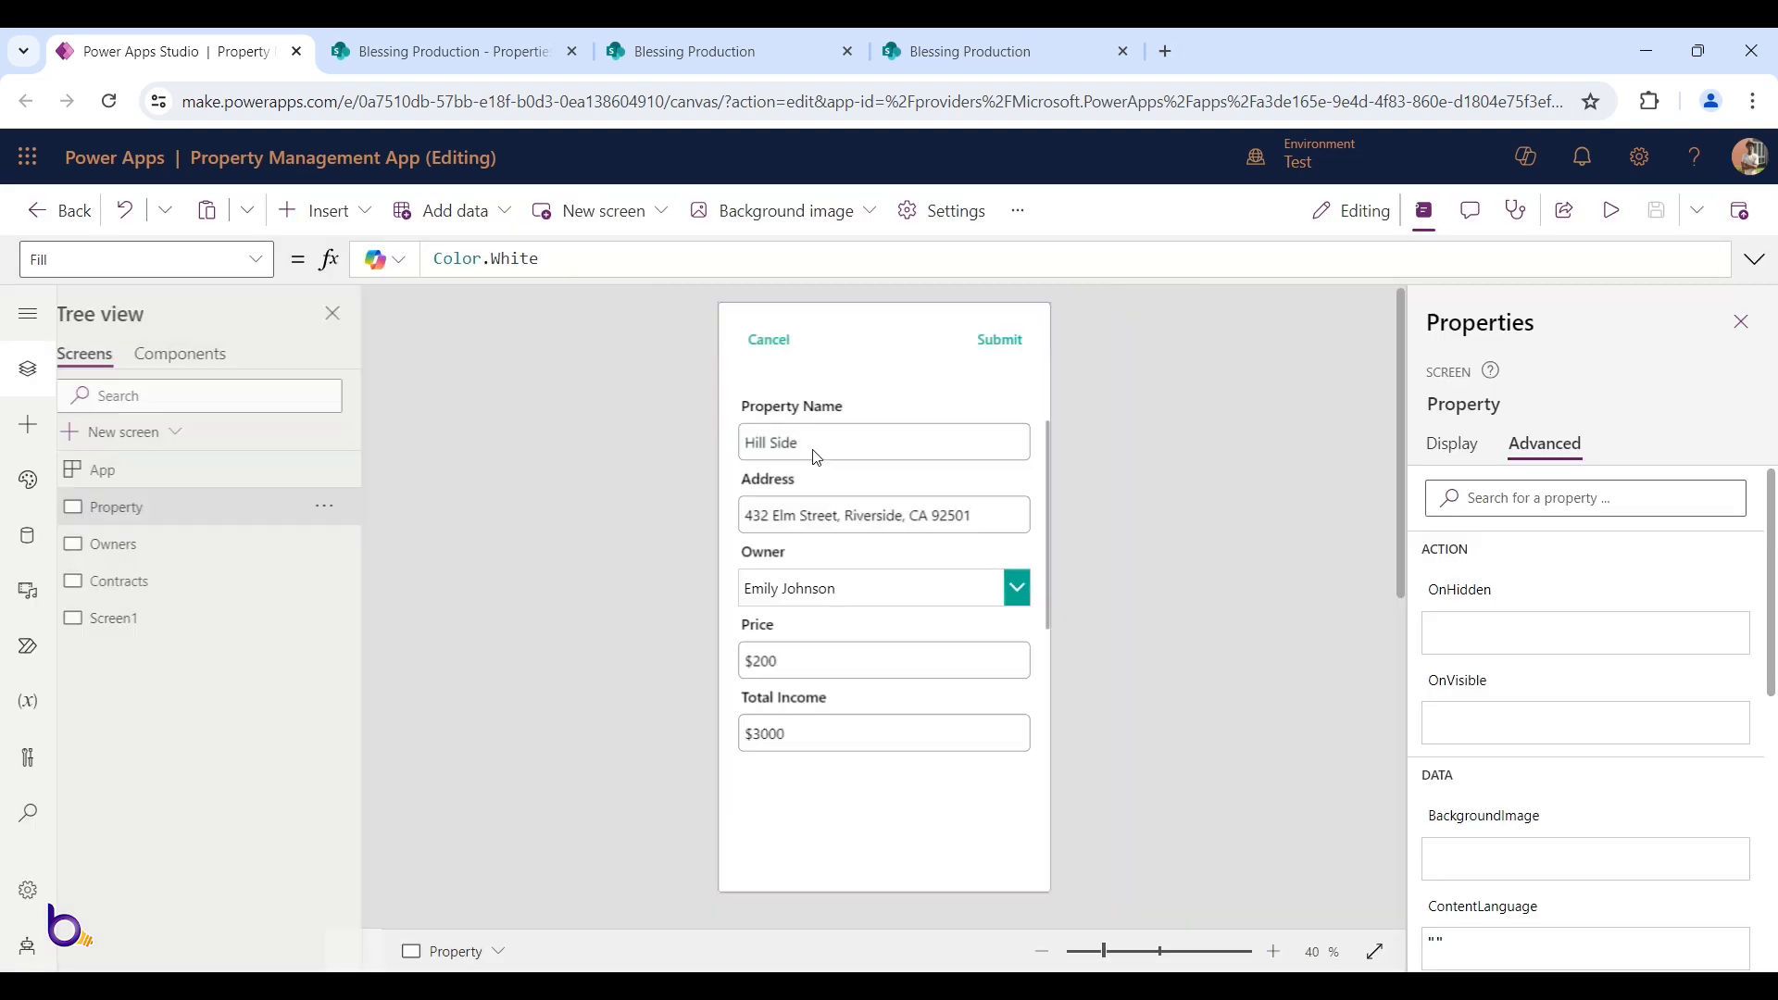
# Copy the editCtn container and switch to the Owners screen
pyautogui.click(823, 768)
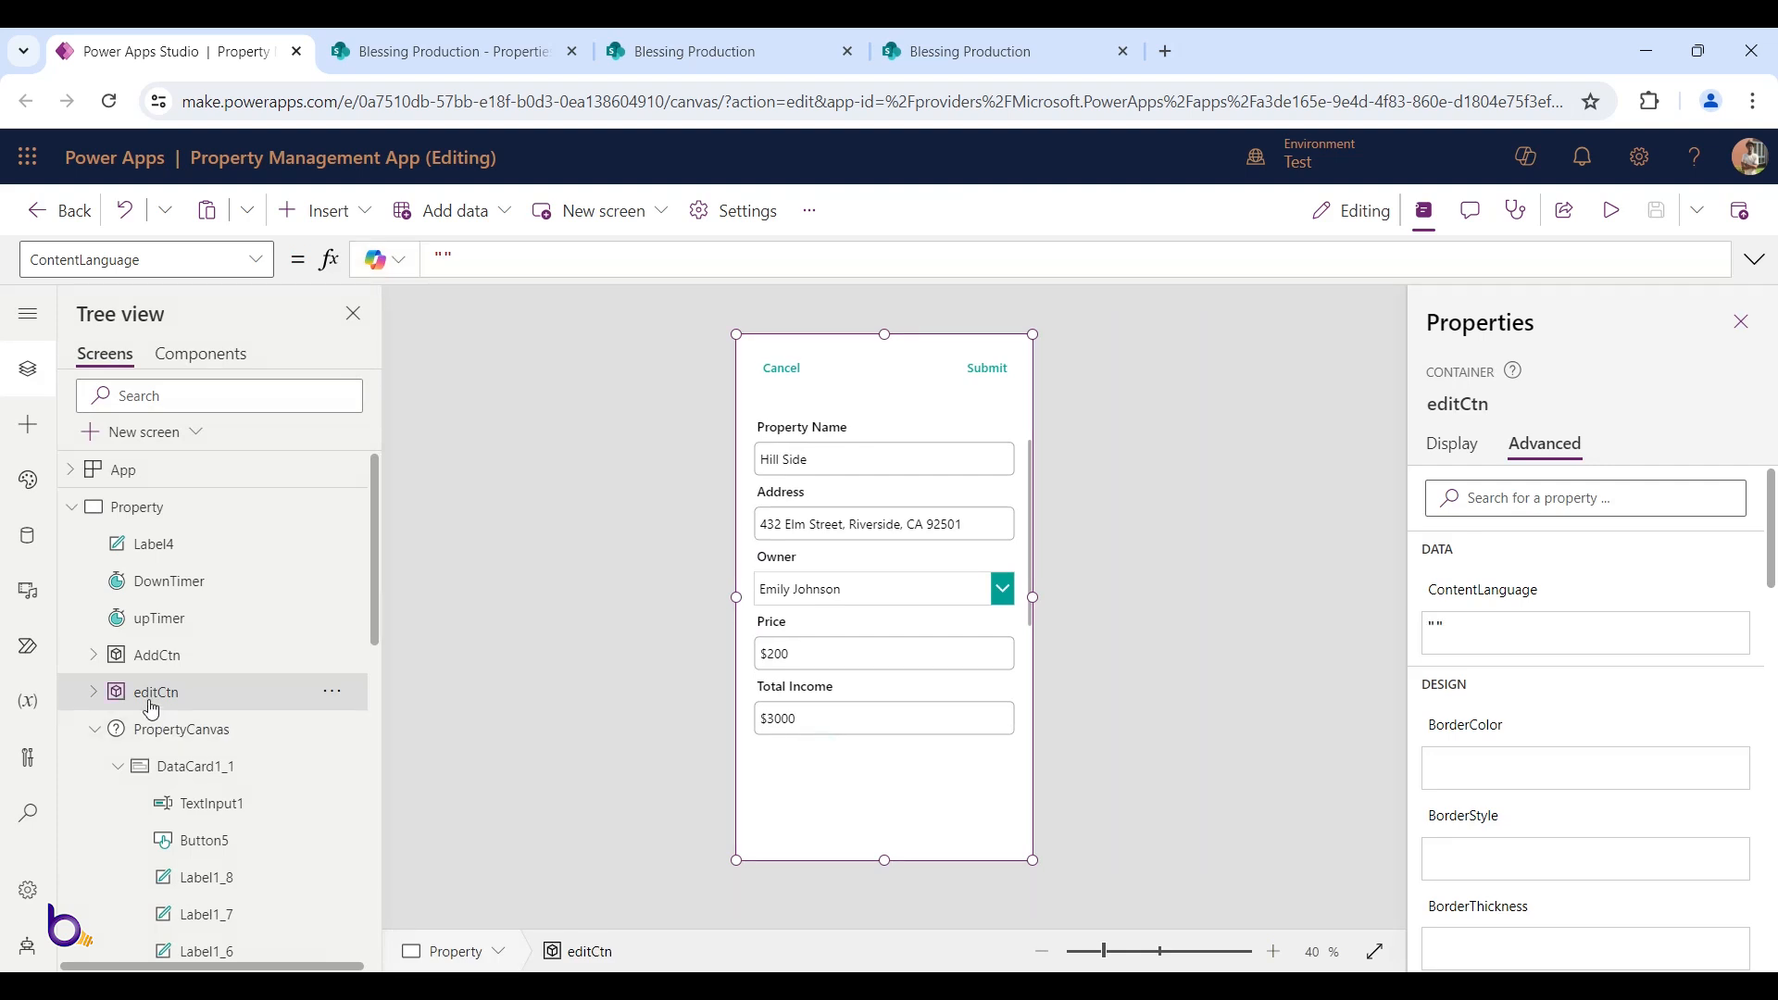
pyautogui.click(332, 693)
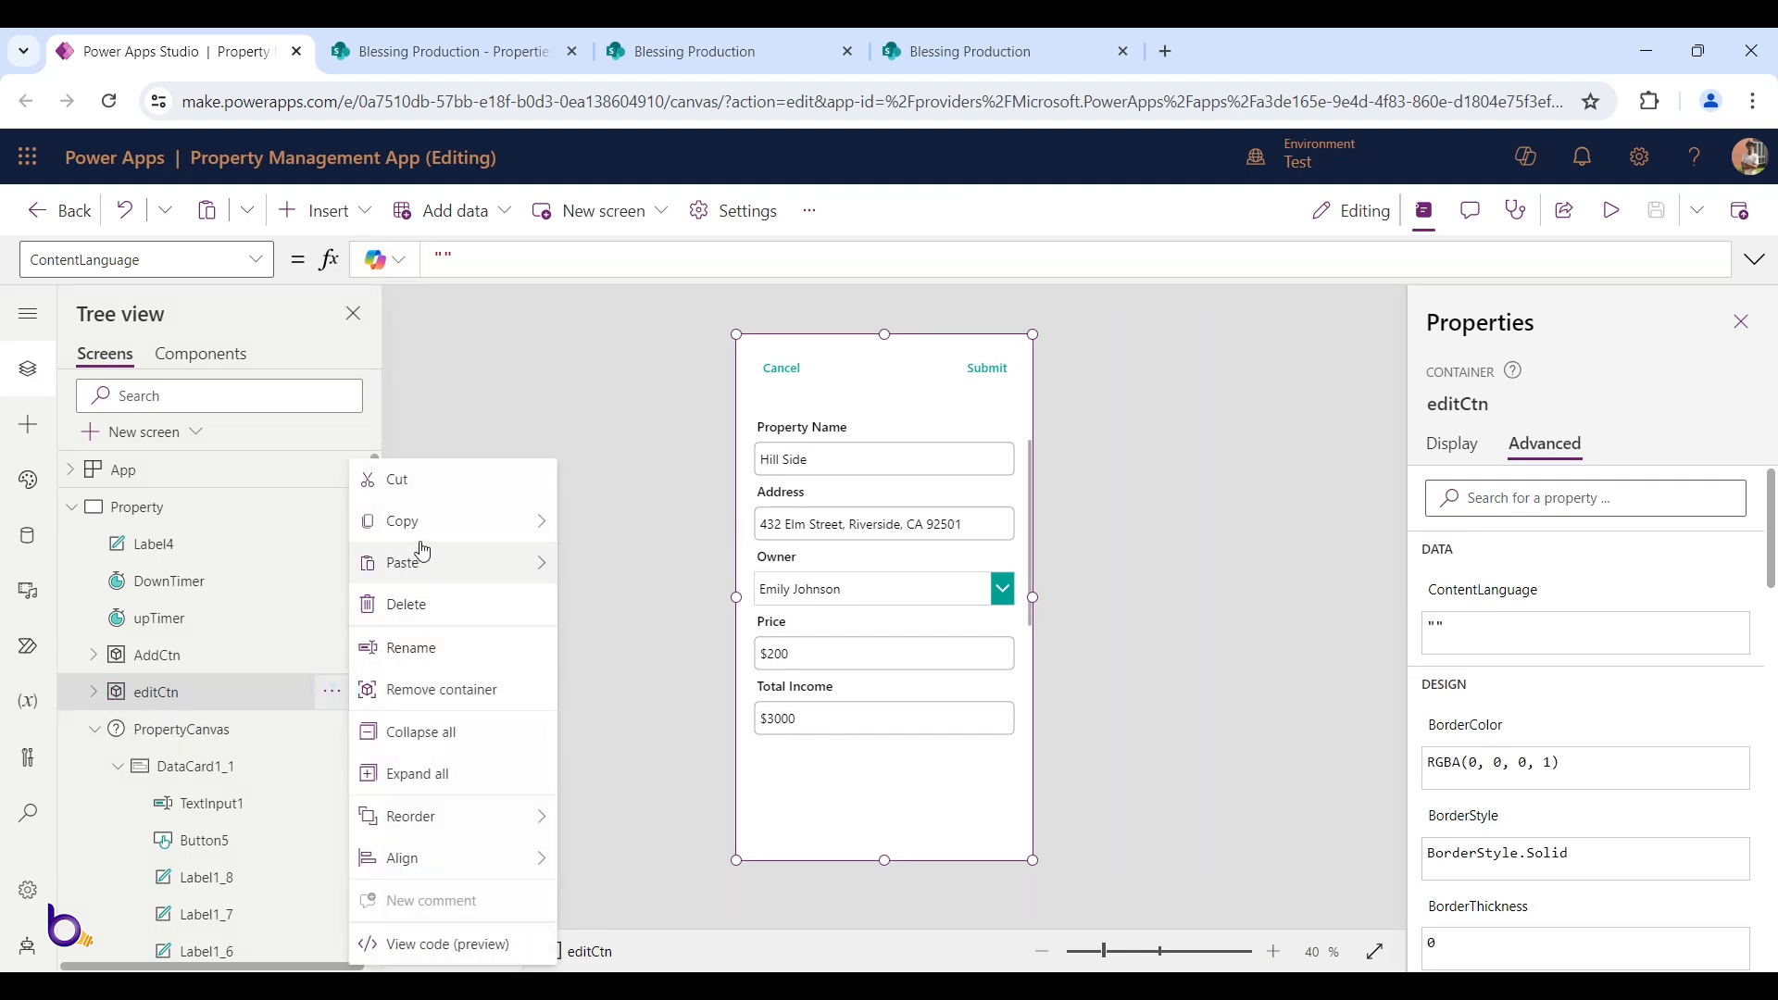
pyautogui.moveTo(434, 524)
pyautogui.click(610, 524)
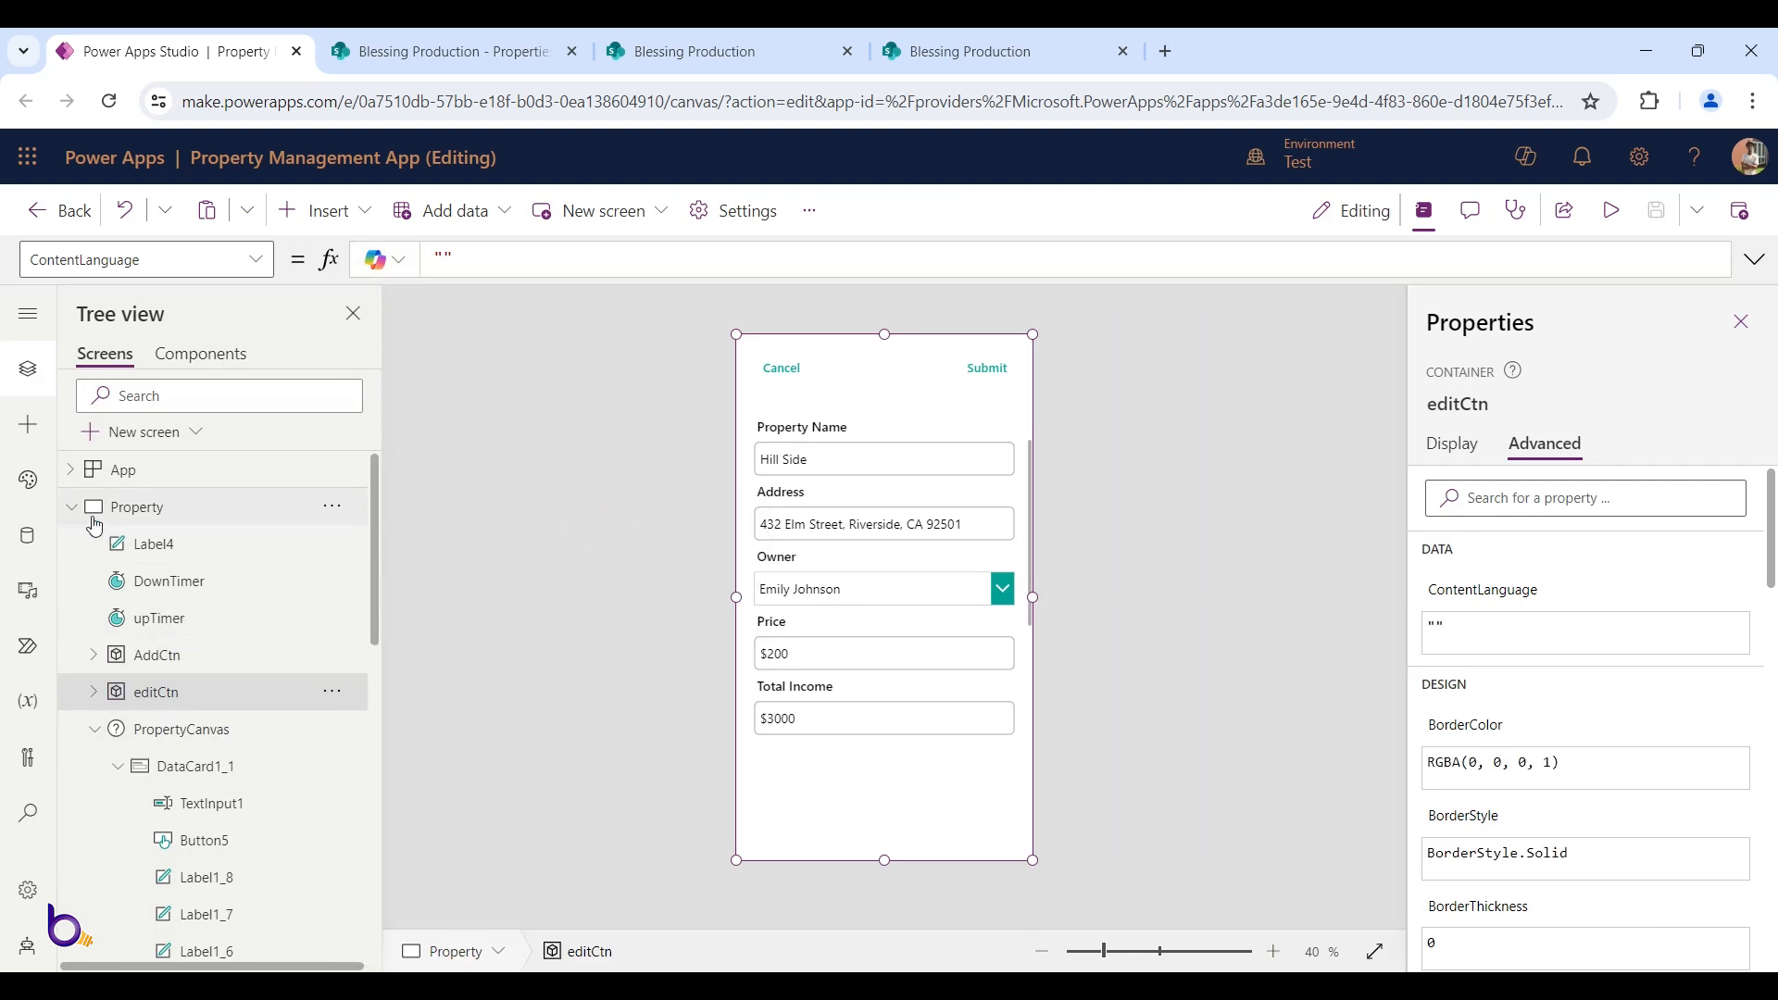
pyautogui.click(72, 508)
pyautogui.click(169, 557)
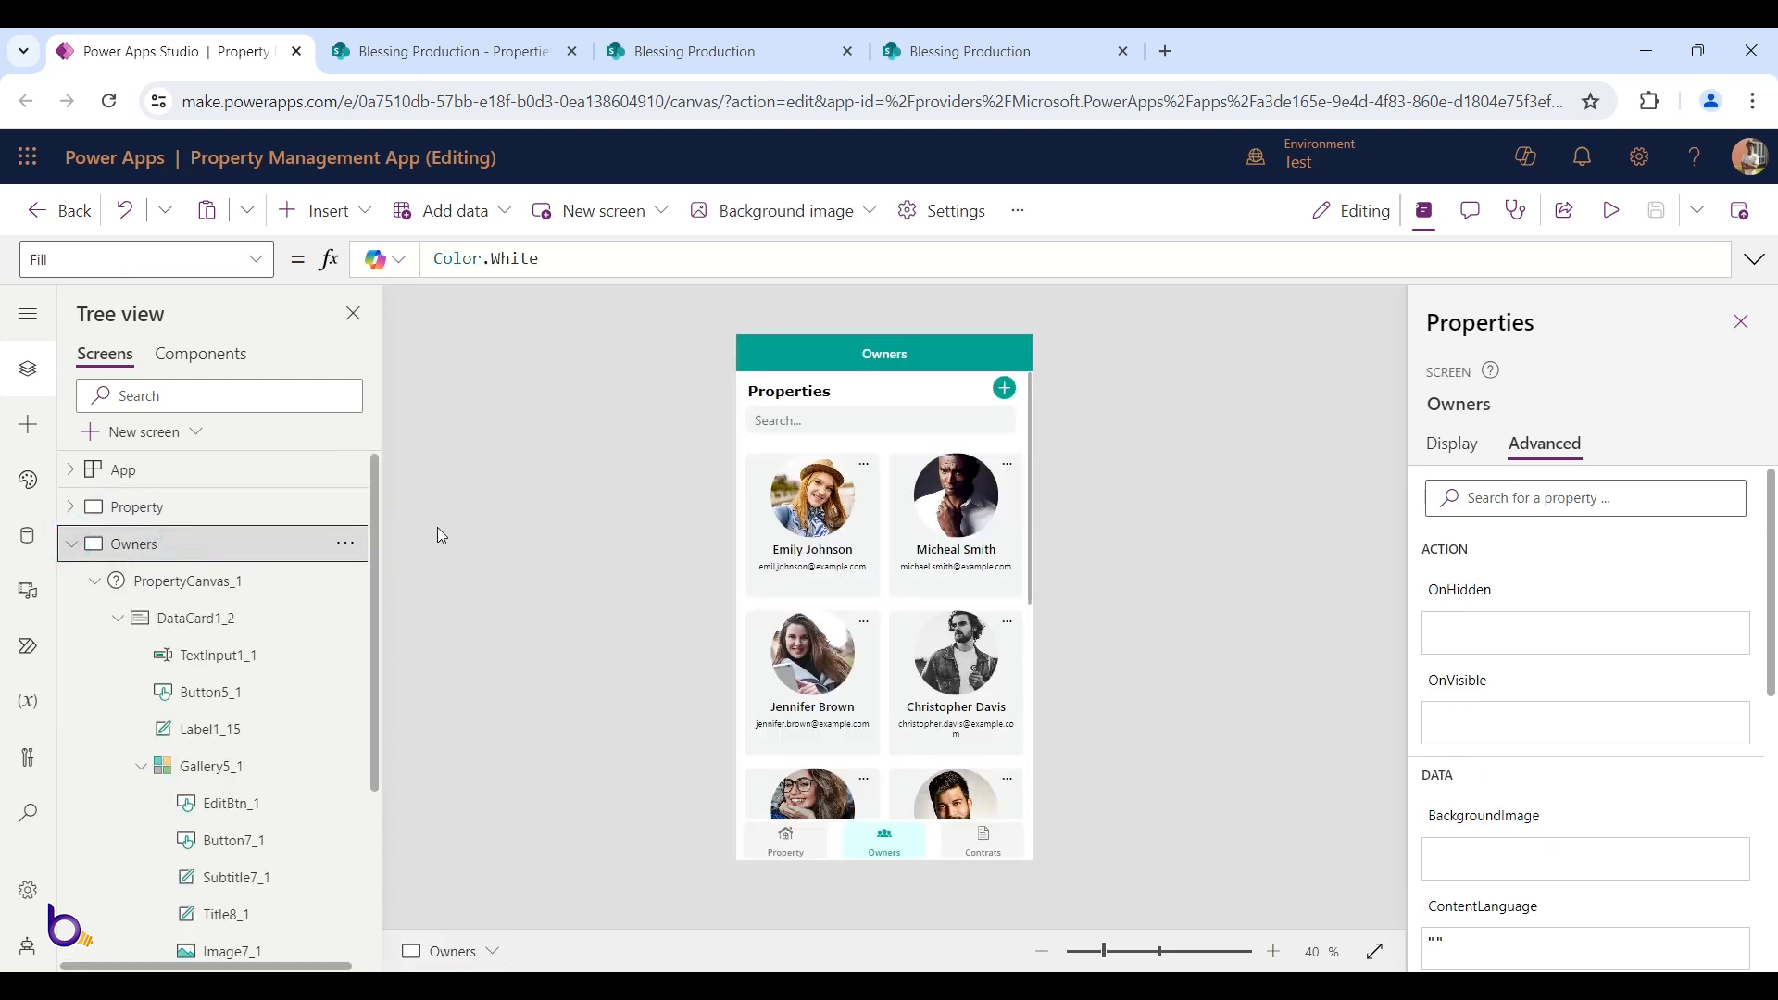
# Paste the copied edit container into the Owners screen and rename it editOwnerCtn
pyautogui.click(347, 543)
pyautogui.moveTo(448, 623)
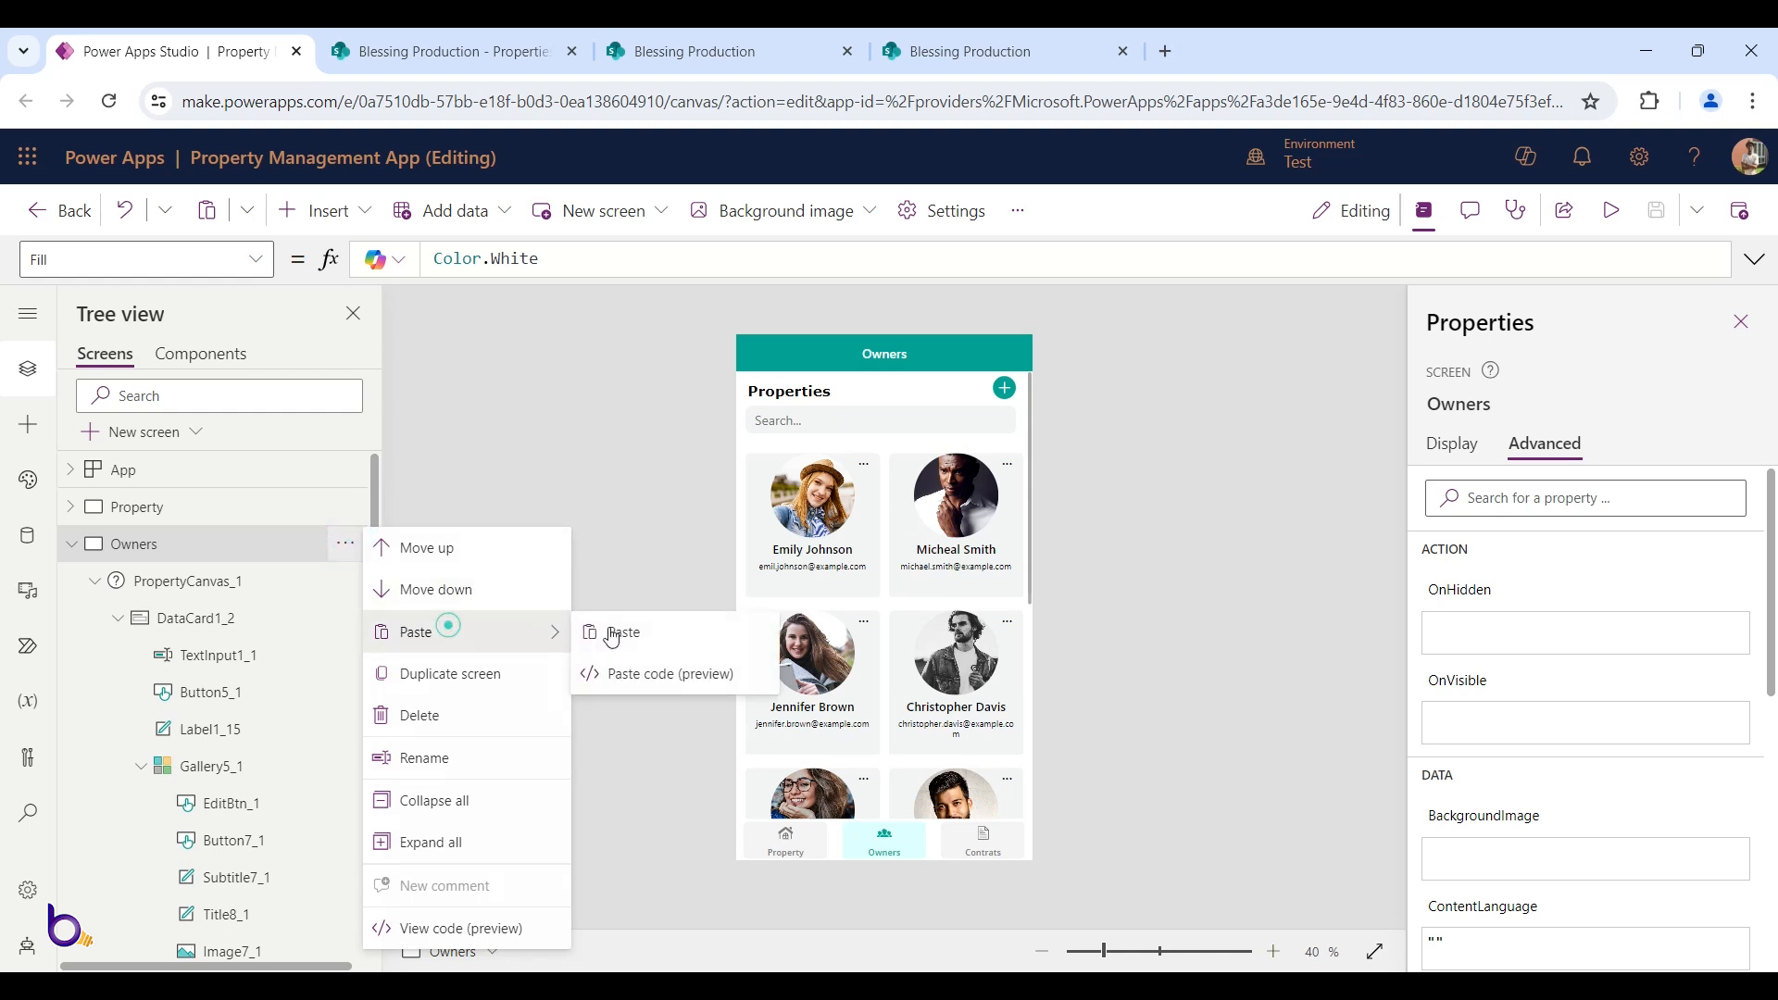
pyautogui.click(639, 627)
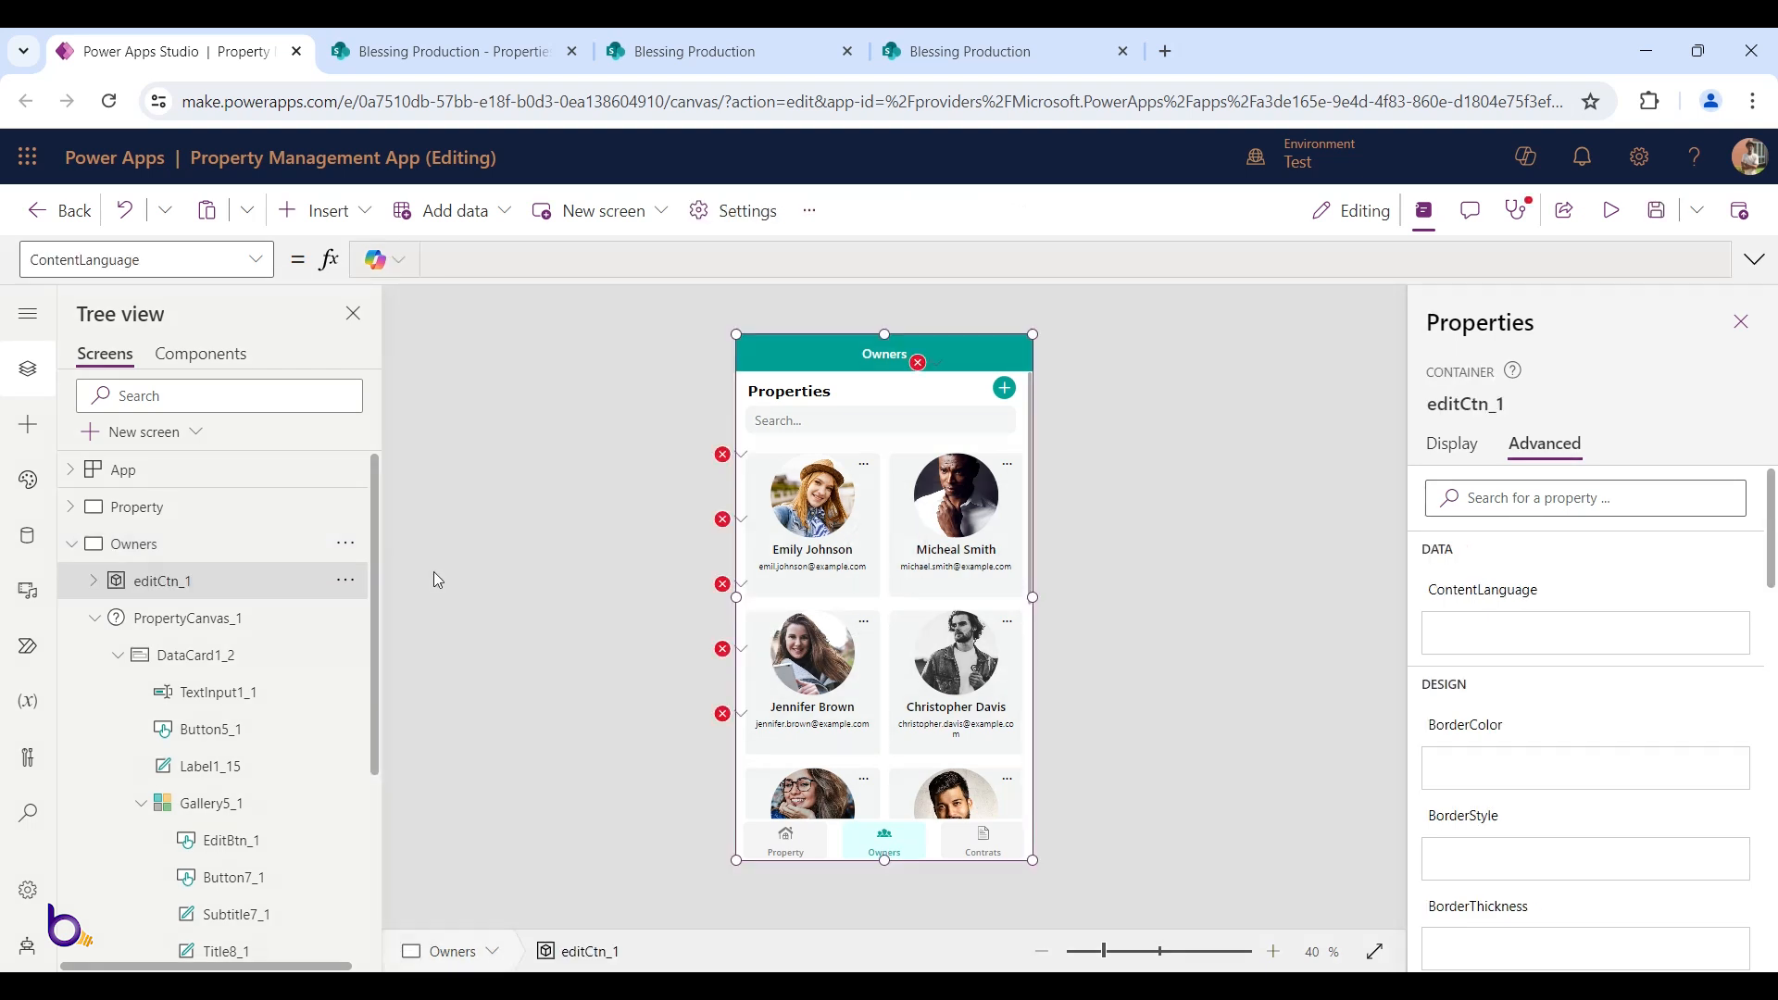
pyautogui.doubleClick(200, 584)
pyautogui.click(213, 579)
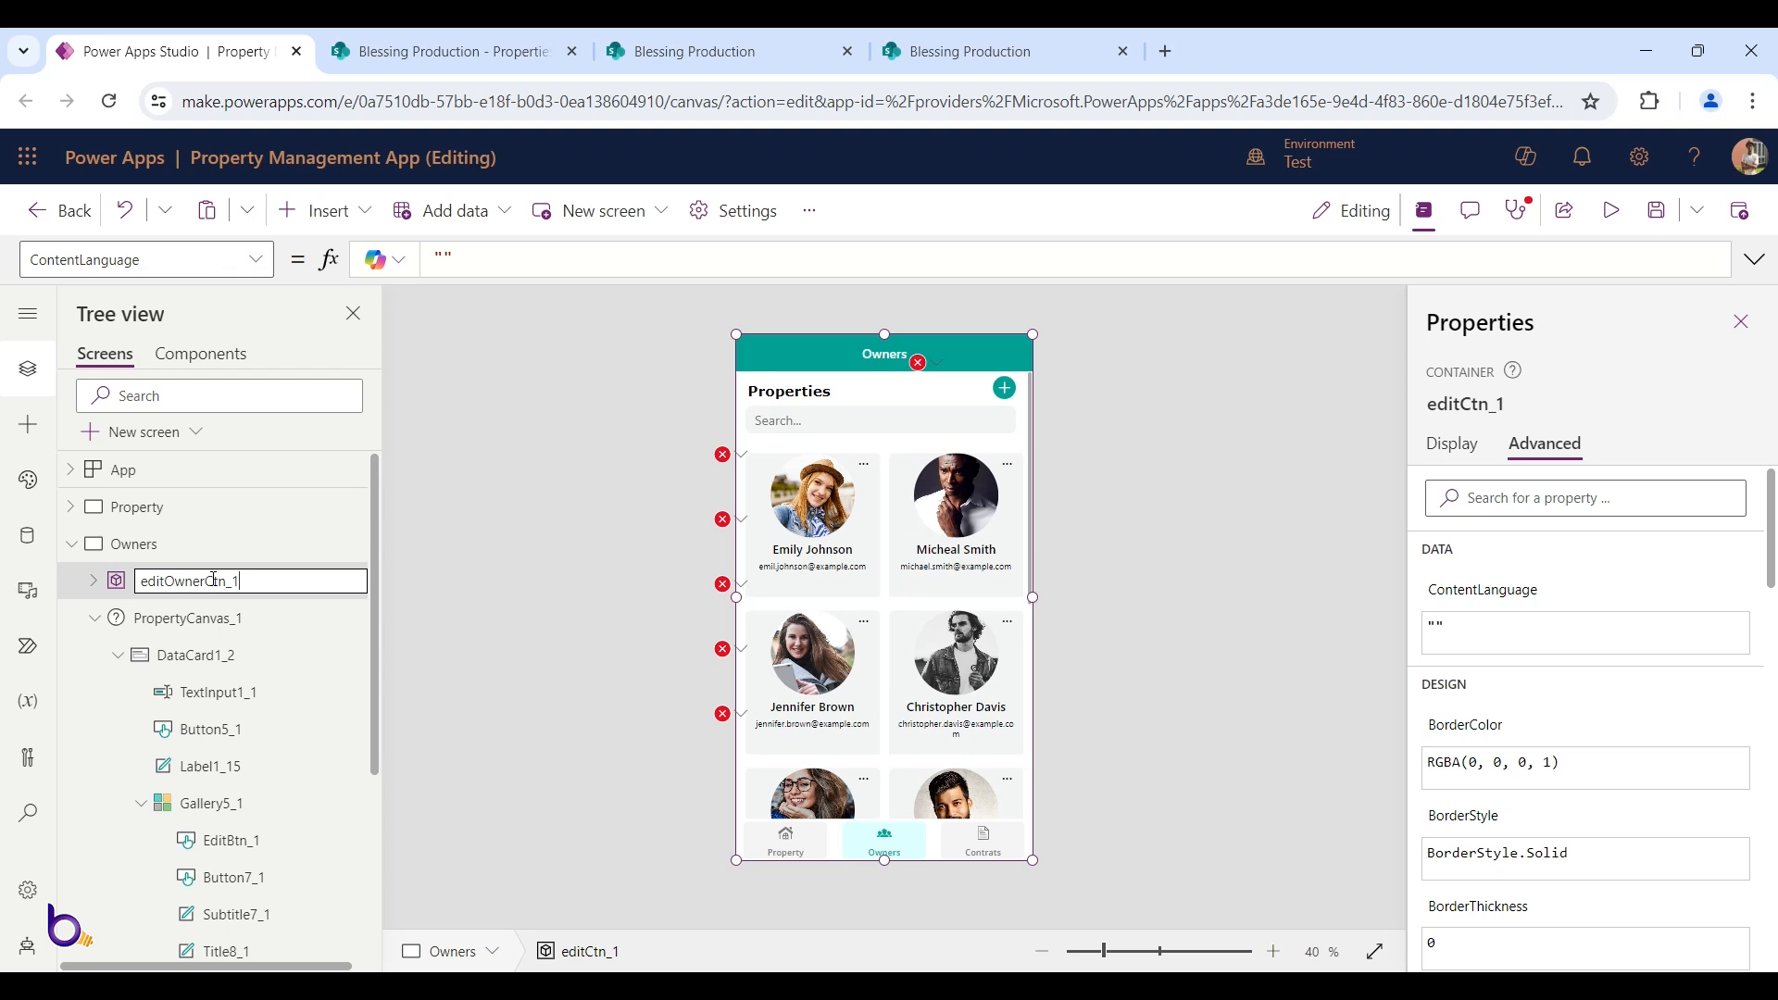
pyautogui.press('Tab')
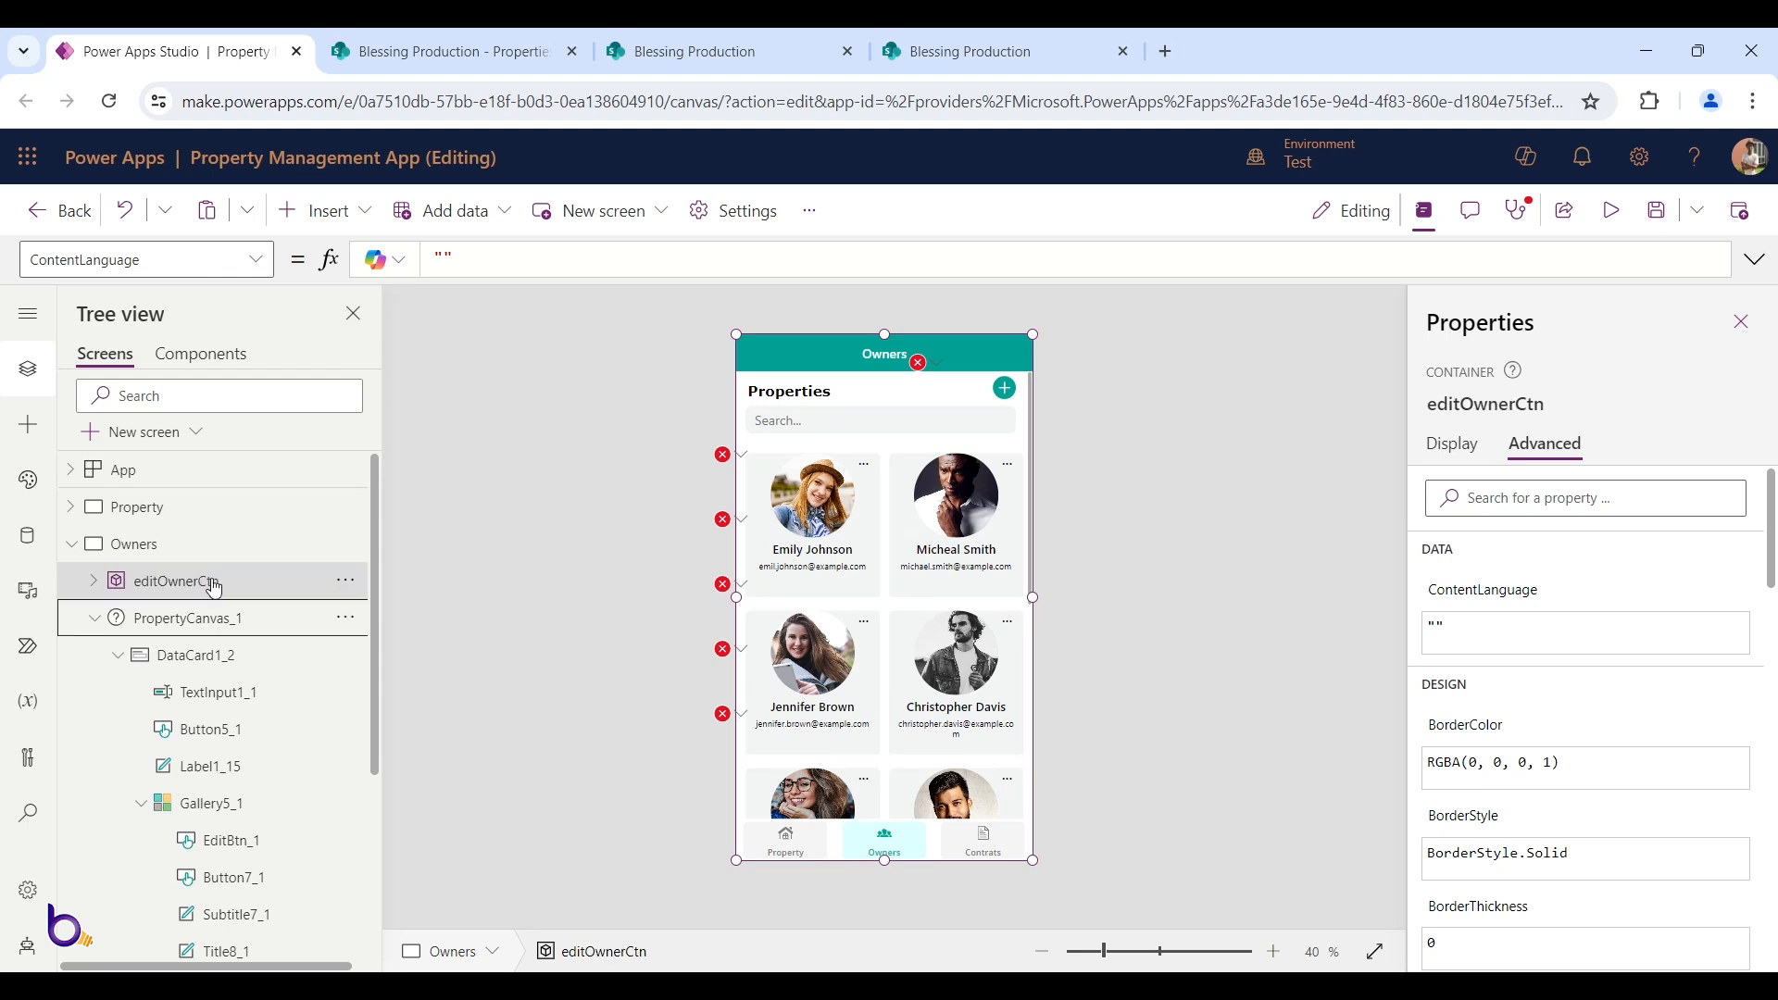
# Bring up editOwnerCtn's Visible formula from its Display properties
pyautogui.click(216, 583)
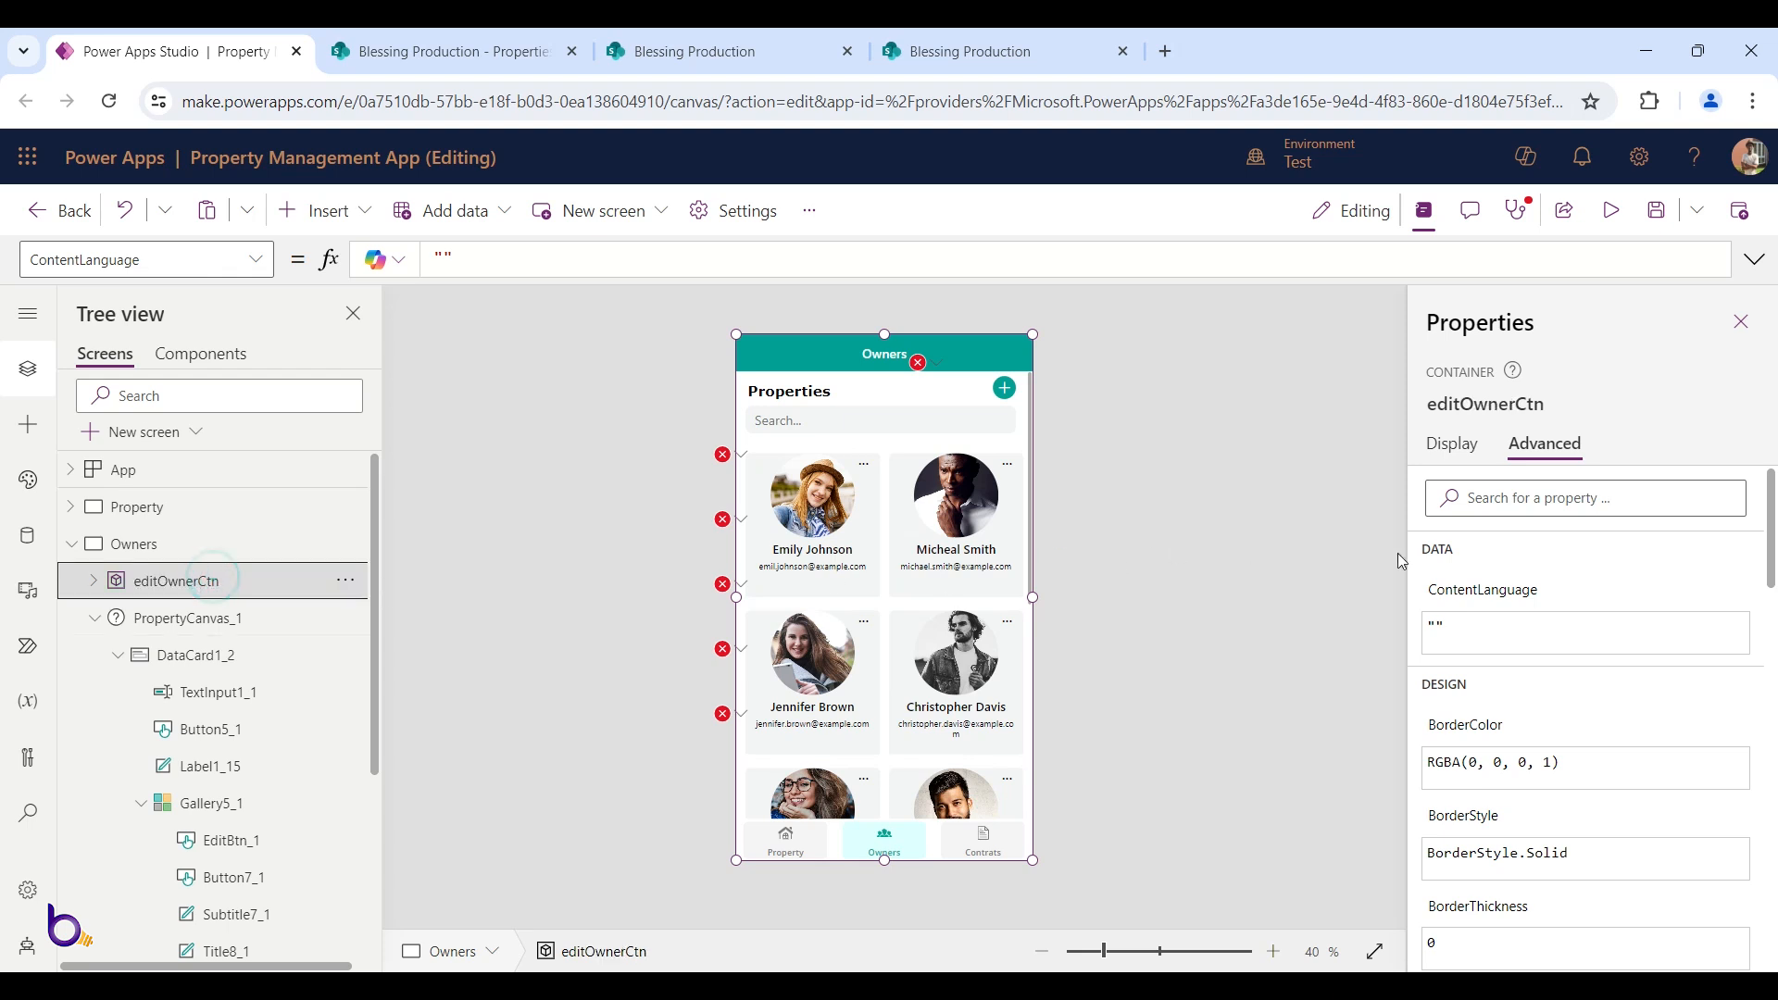
pyautogui.click(1451, 445)
pyautogui.click(1720, 878)
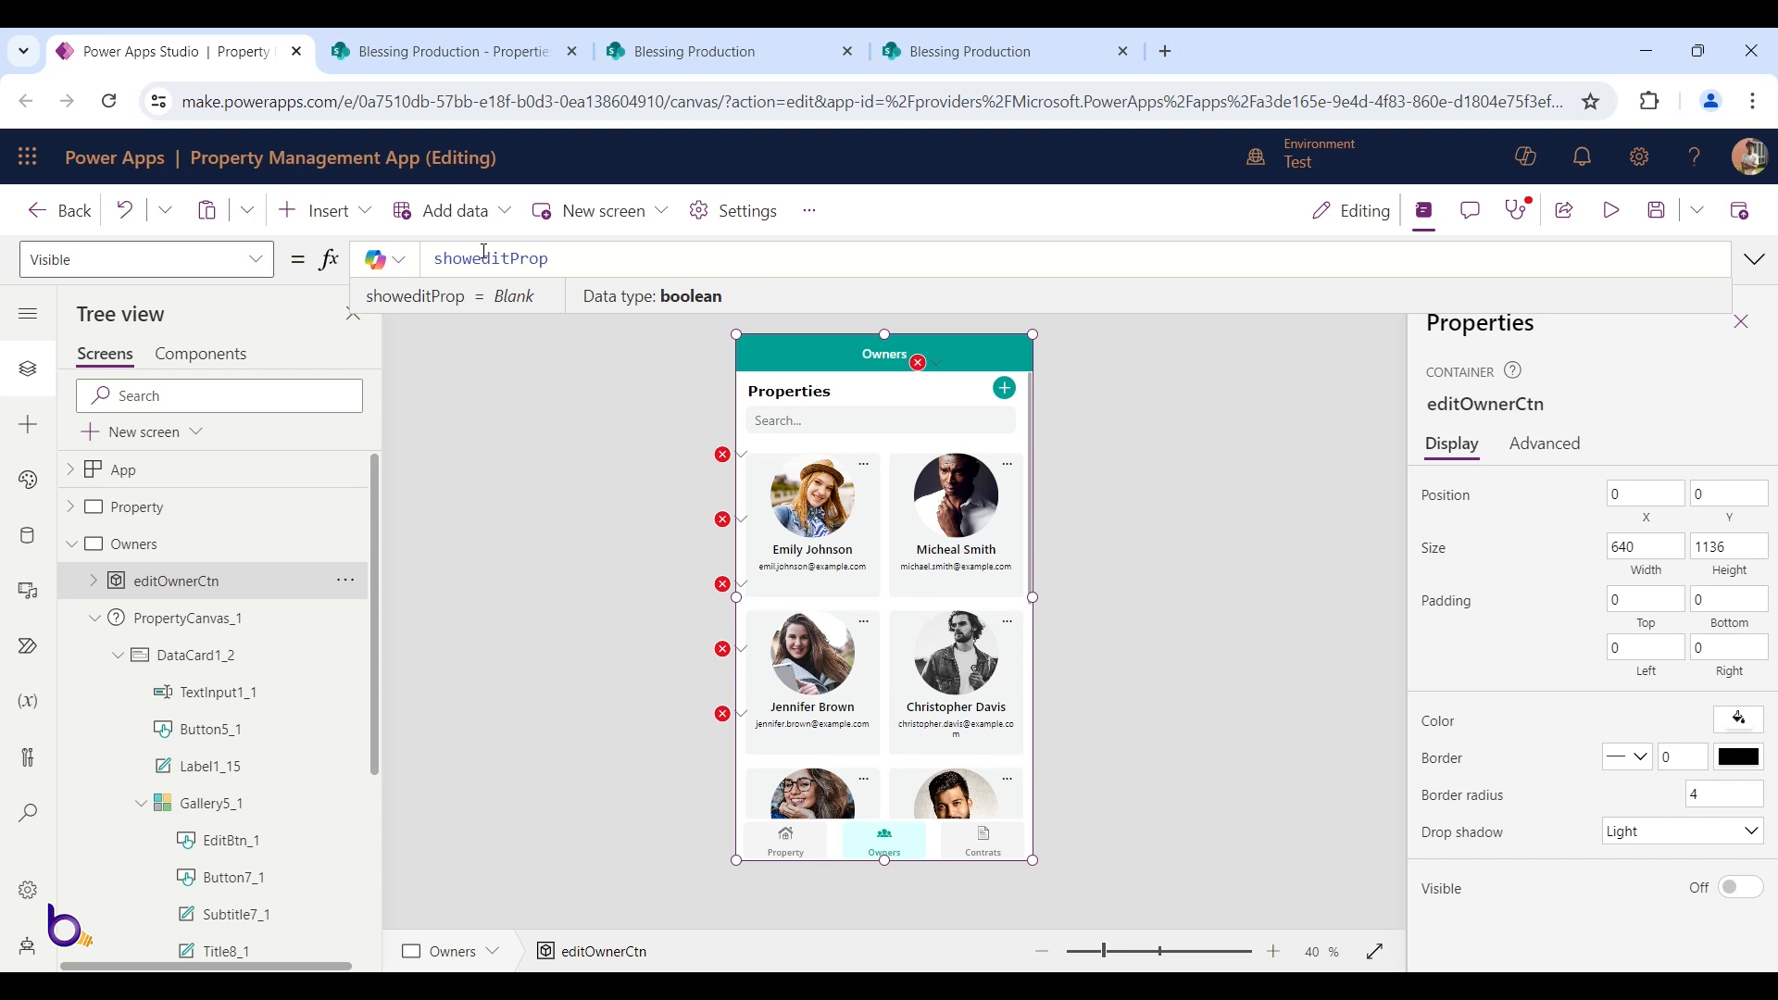
# Change editOwnerCtn's Visible formula from showeditProp to showeditOwner
pyautogui.moveTo(512, 259); pyautogui.dragTo(550, 259)
pyautogui.write('Owner')
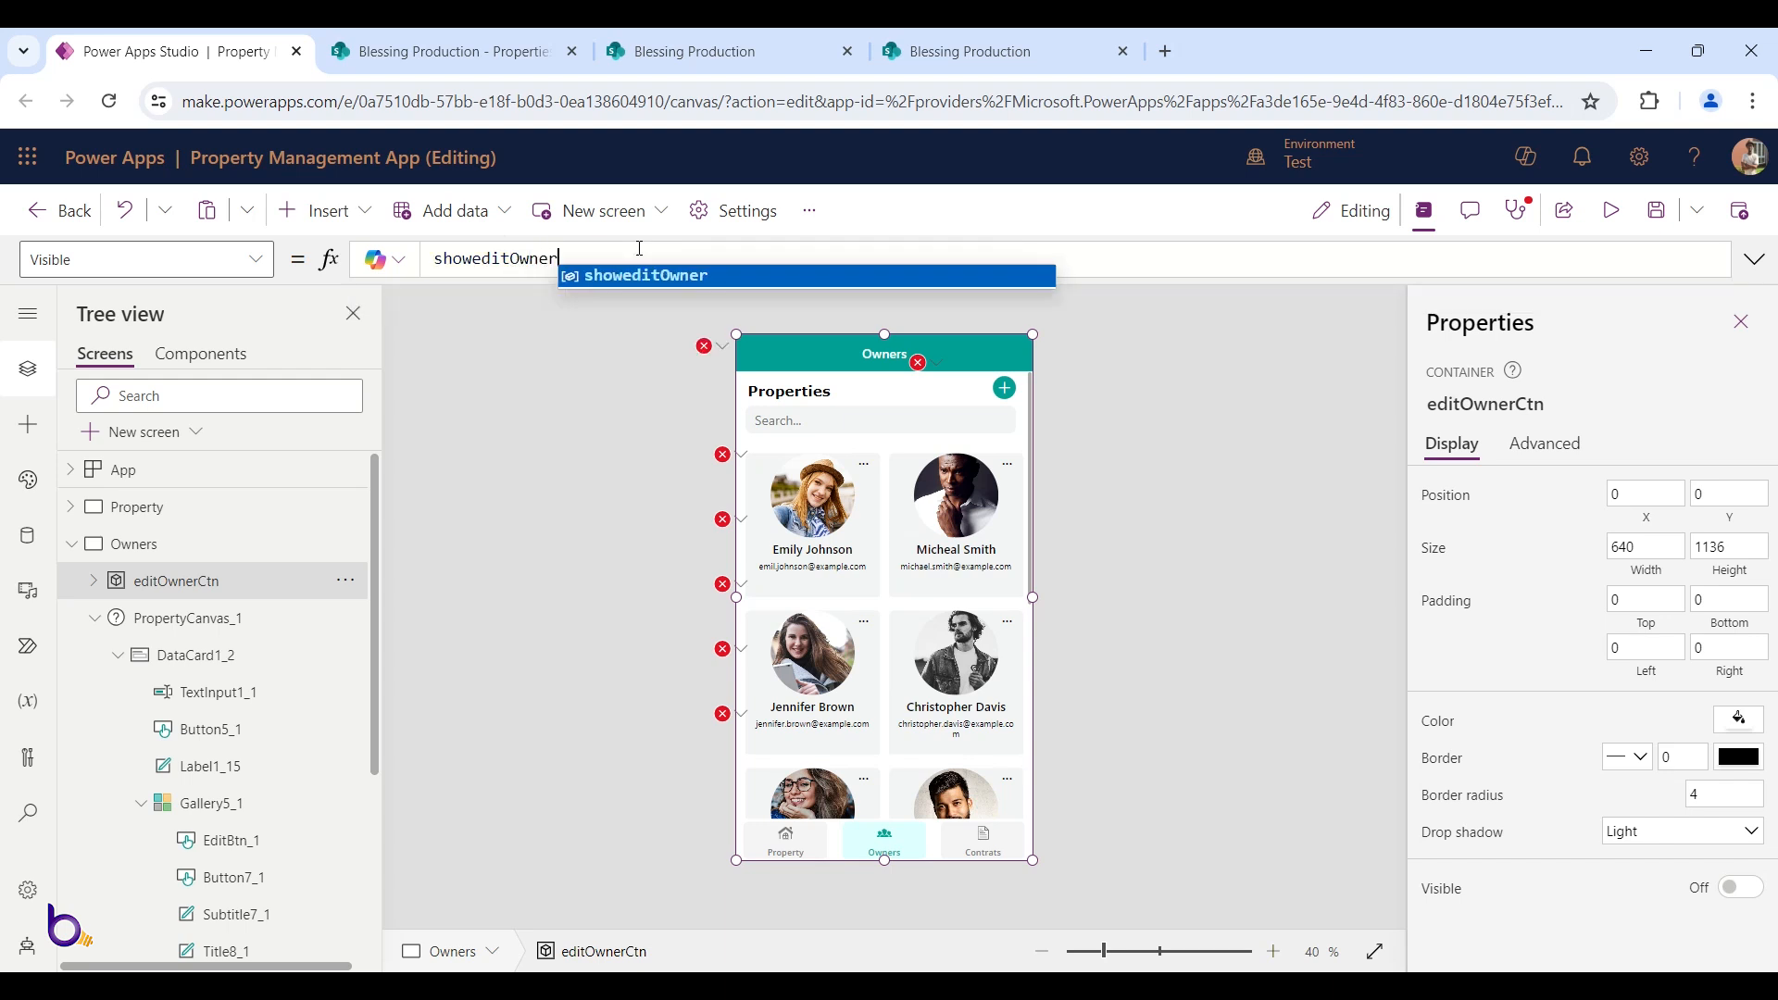
pyautogui.click(639, 276)
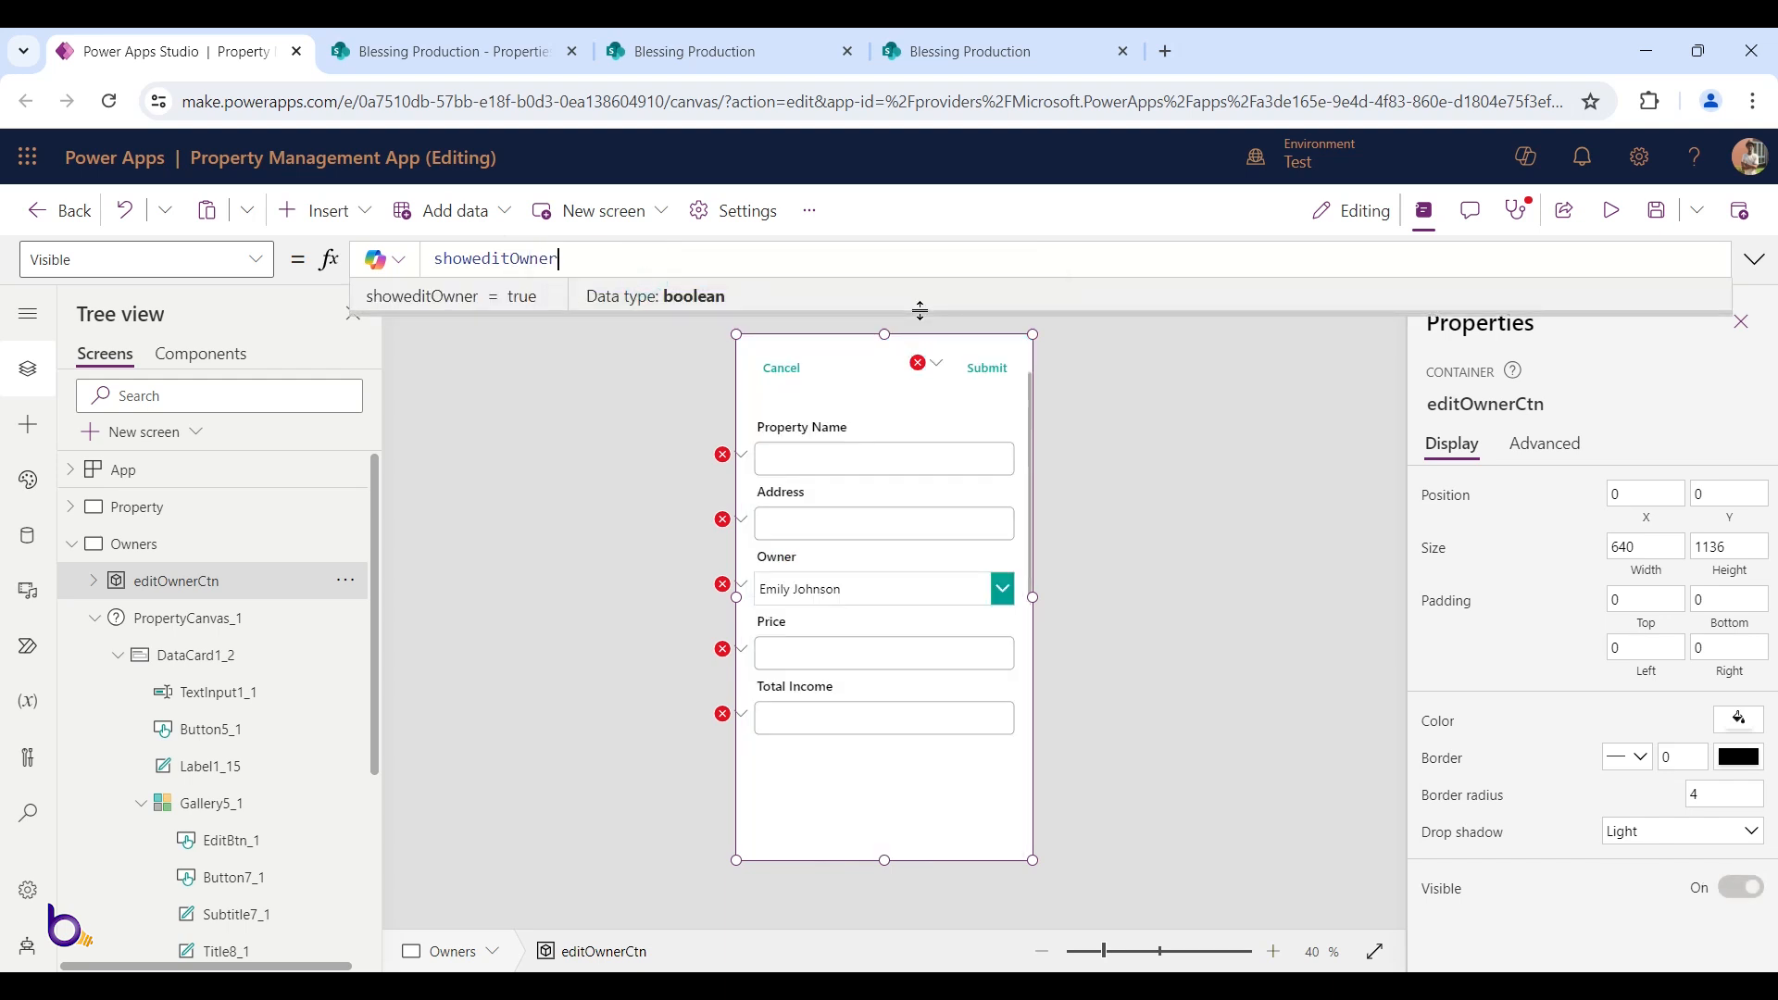
pyautogui.doubleClick(647, 266)
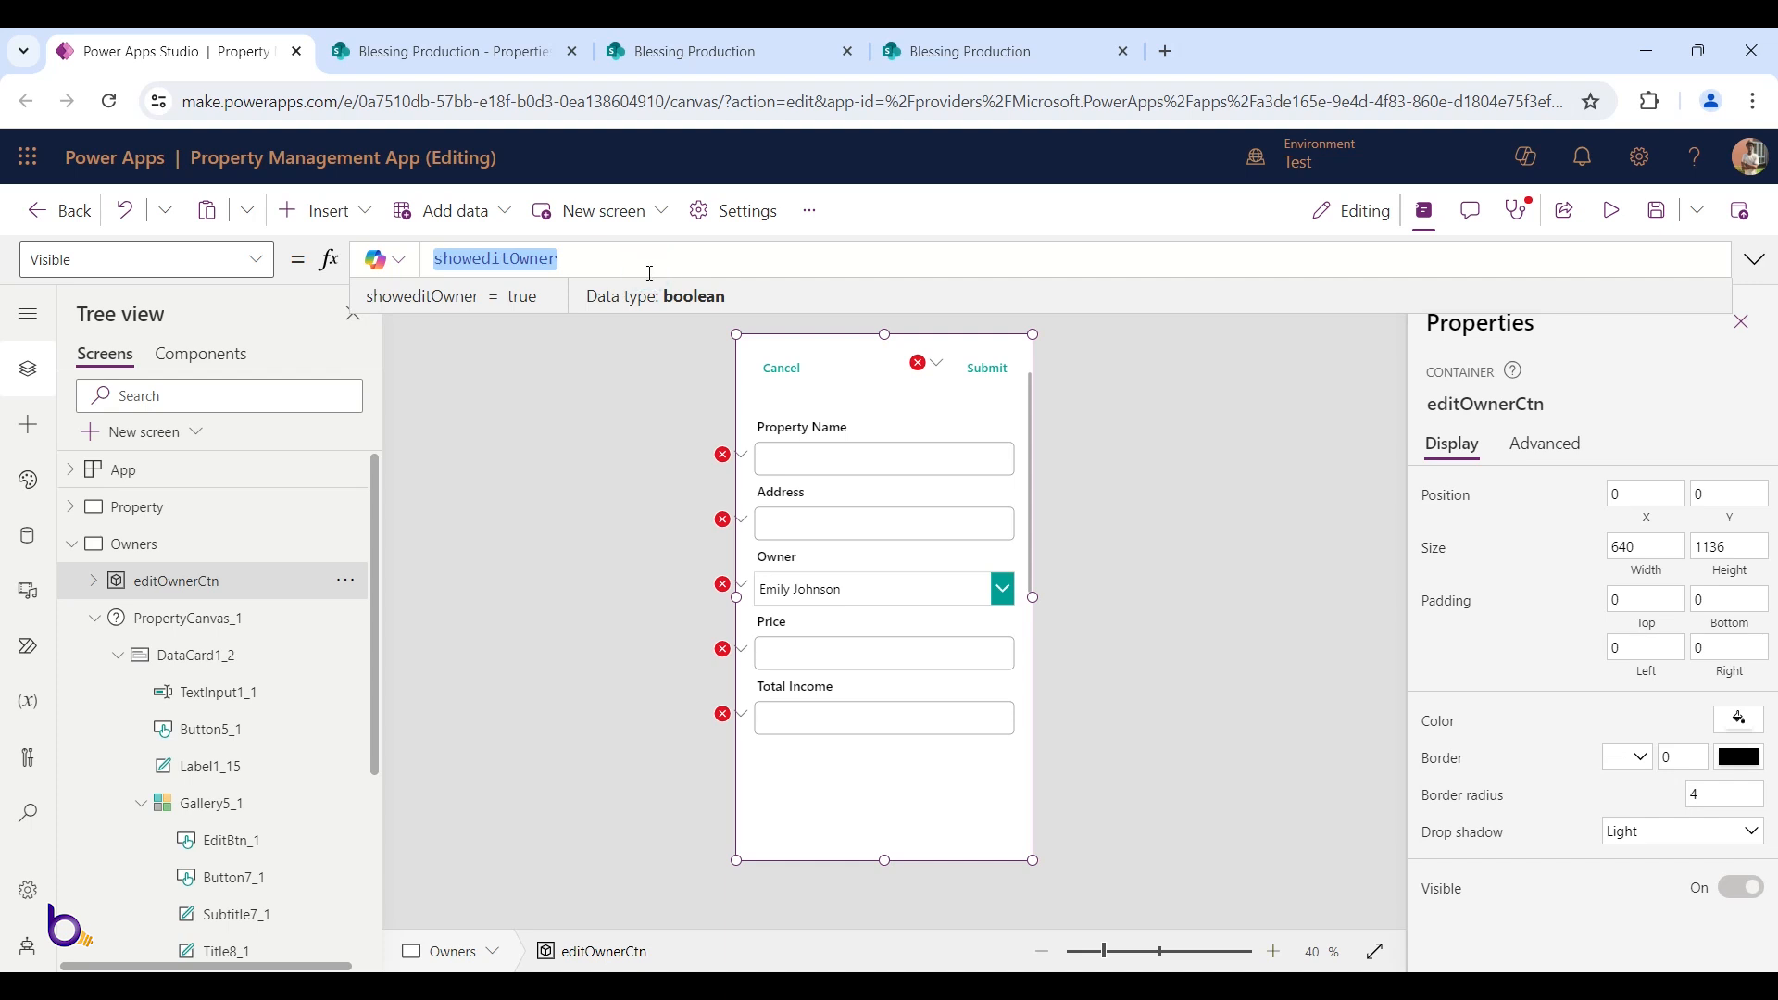
# Change the Submit button's Patch lookup from editPropDetails.ID to editOwnerDetails.ID
pyautogui.click(918, 364)
pyautogui.click(944, 393)
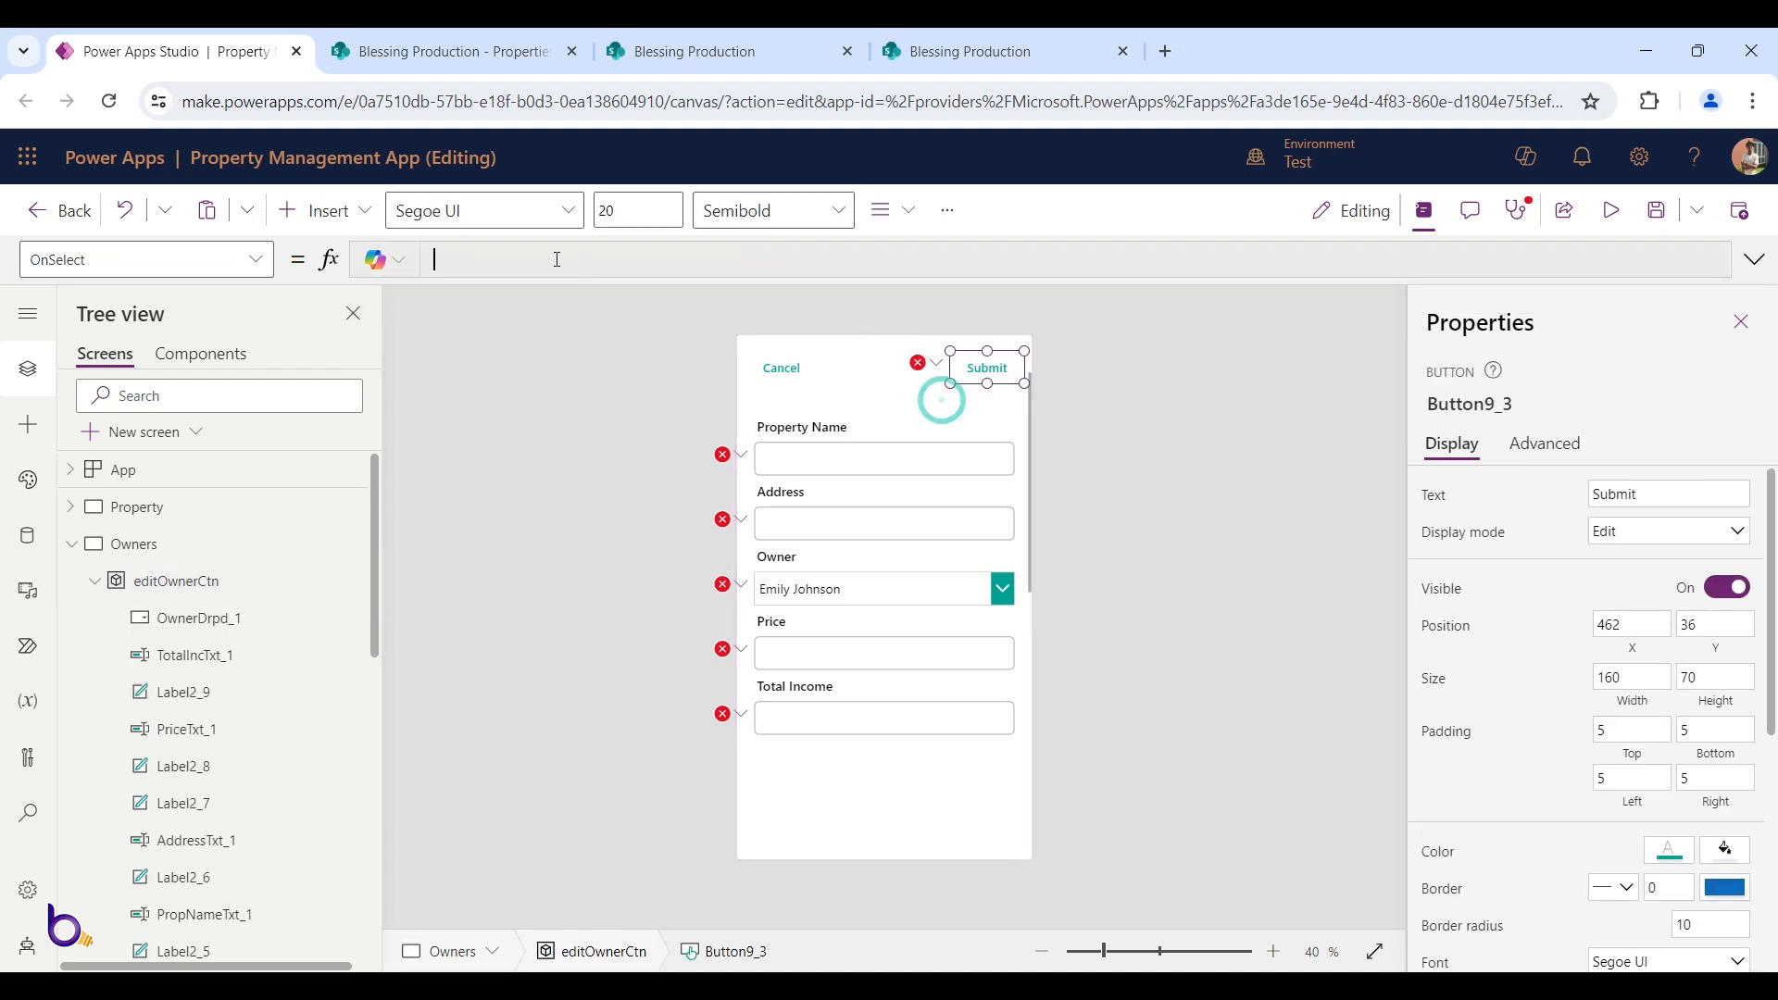
pyautogui.click(667, 279)
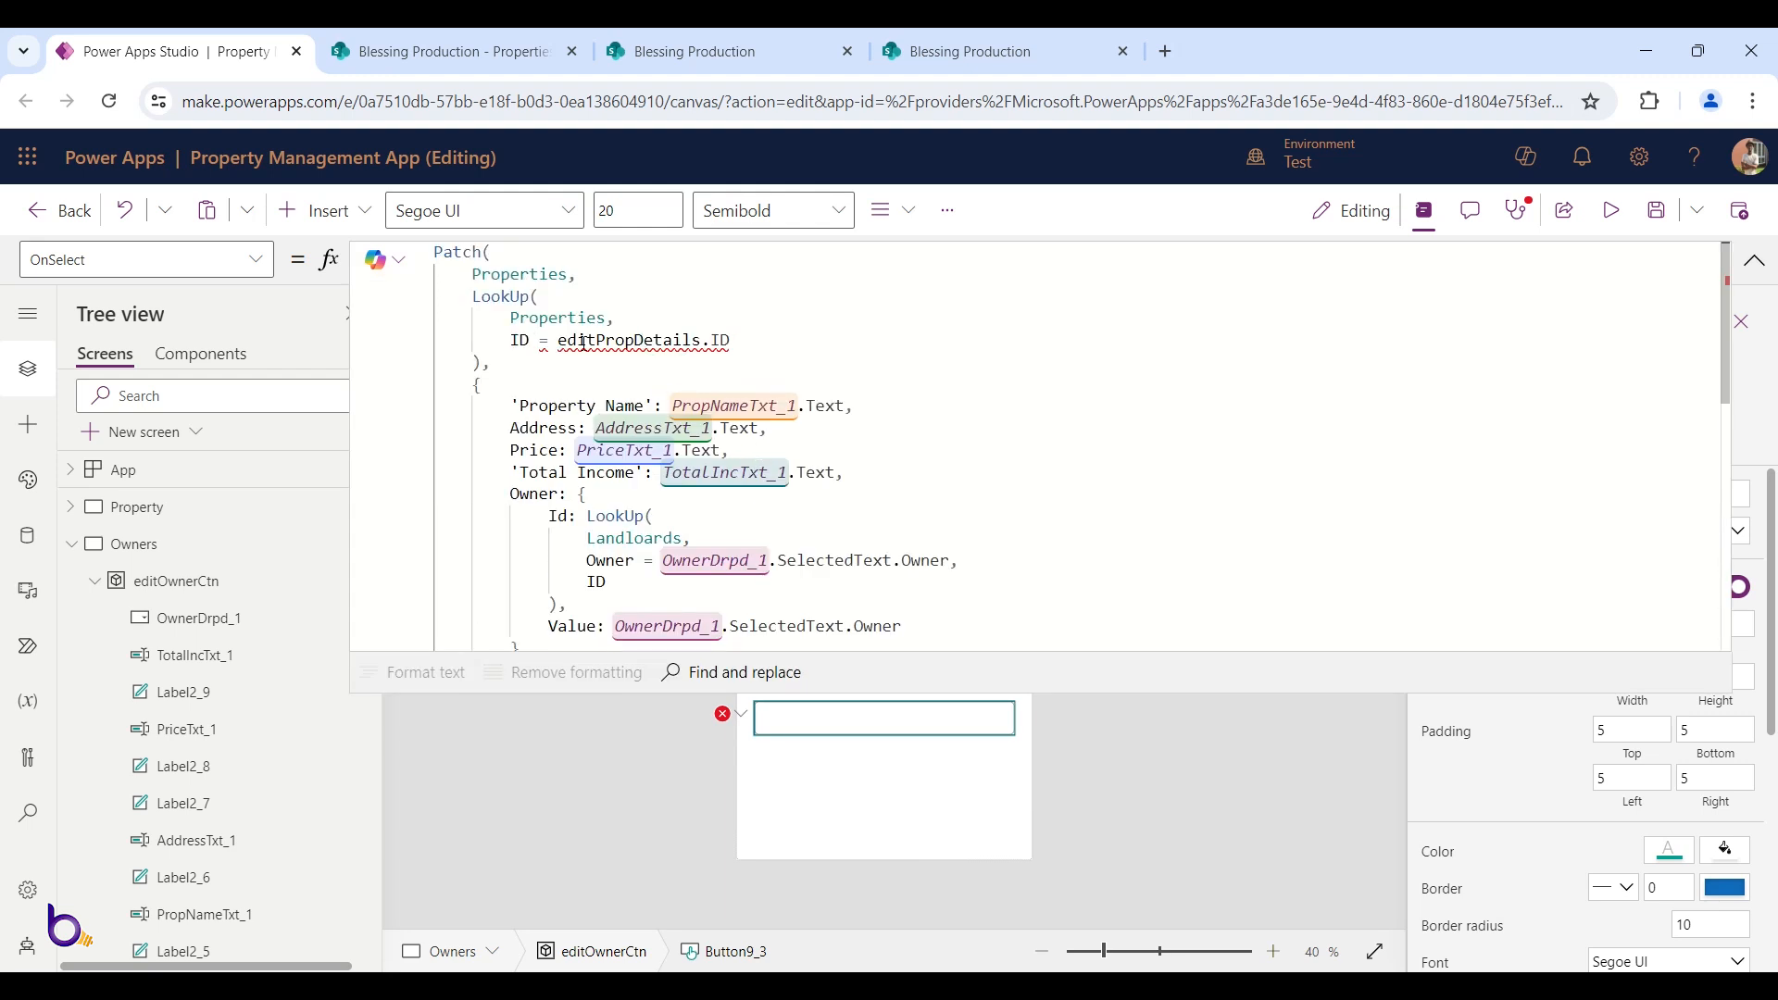
pyautogui.moveTo(591, 342)
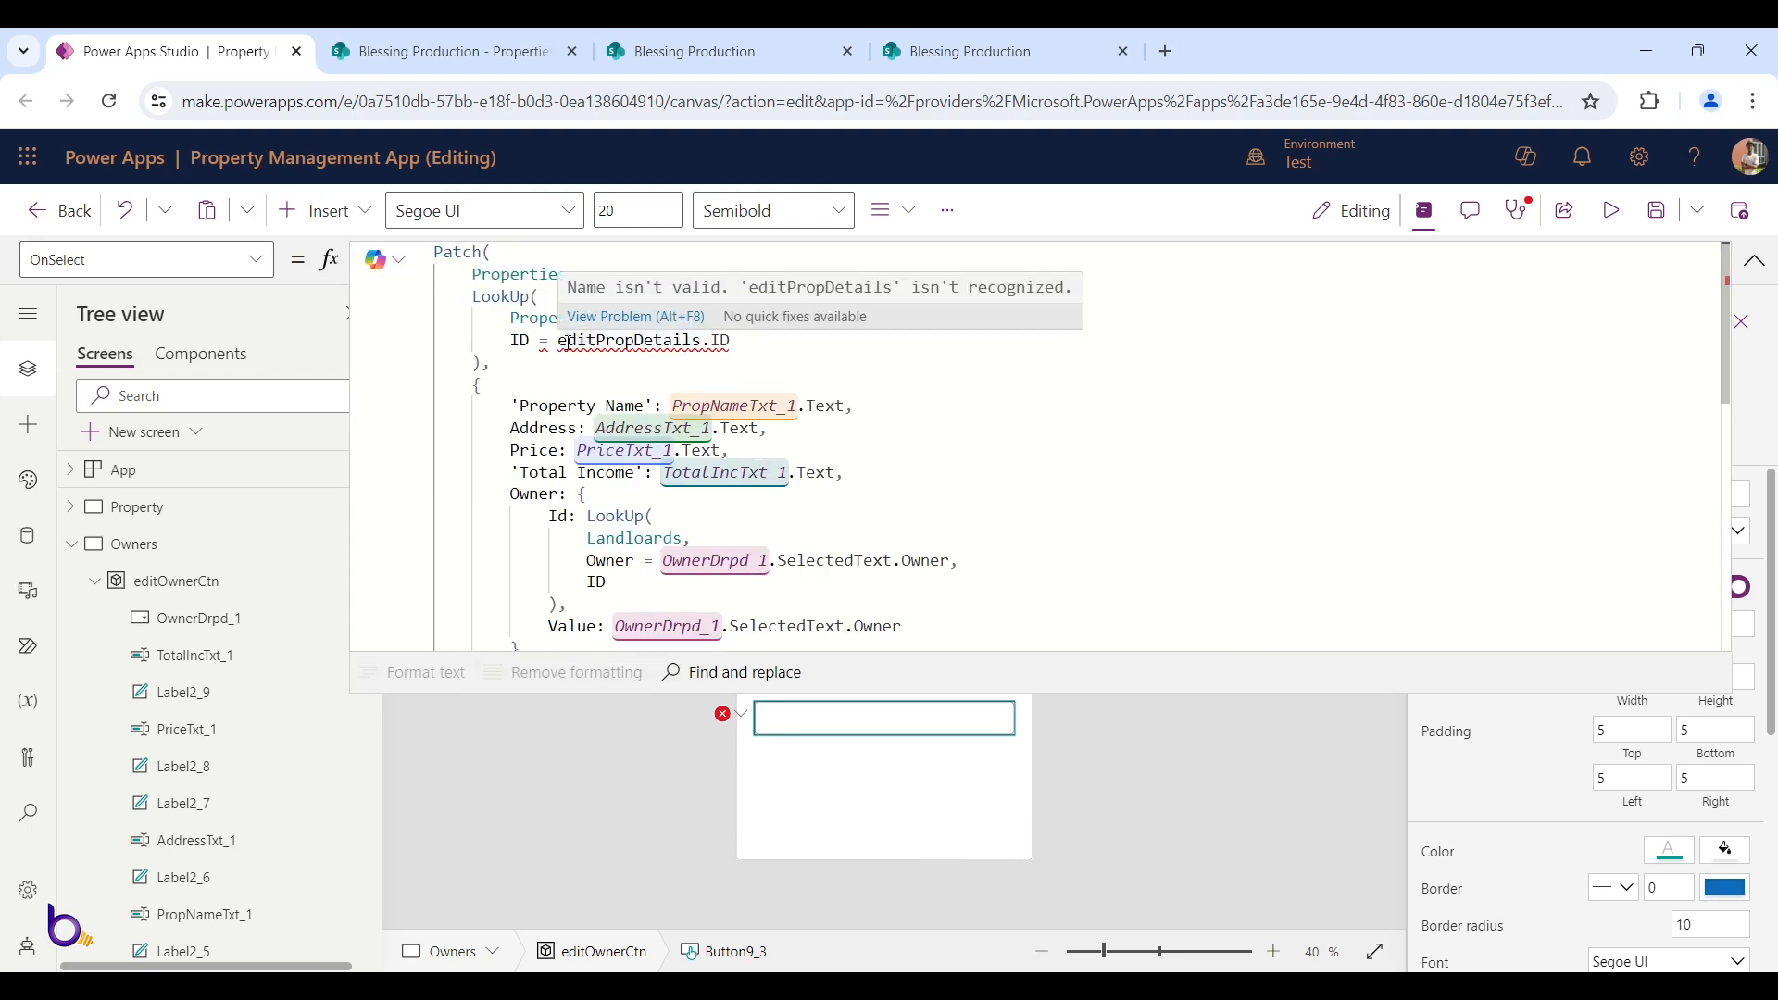
pyautogui.scroll(-3, 639, 371)
pyautogui.scroll(3, 666, 395)
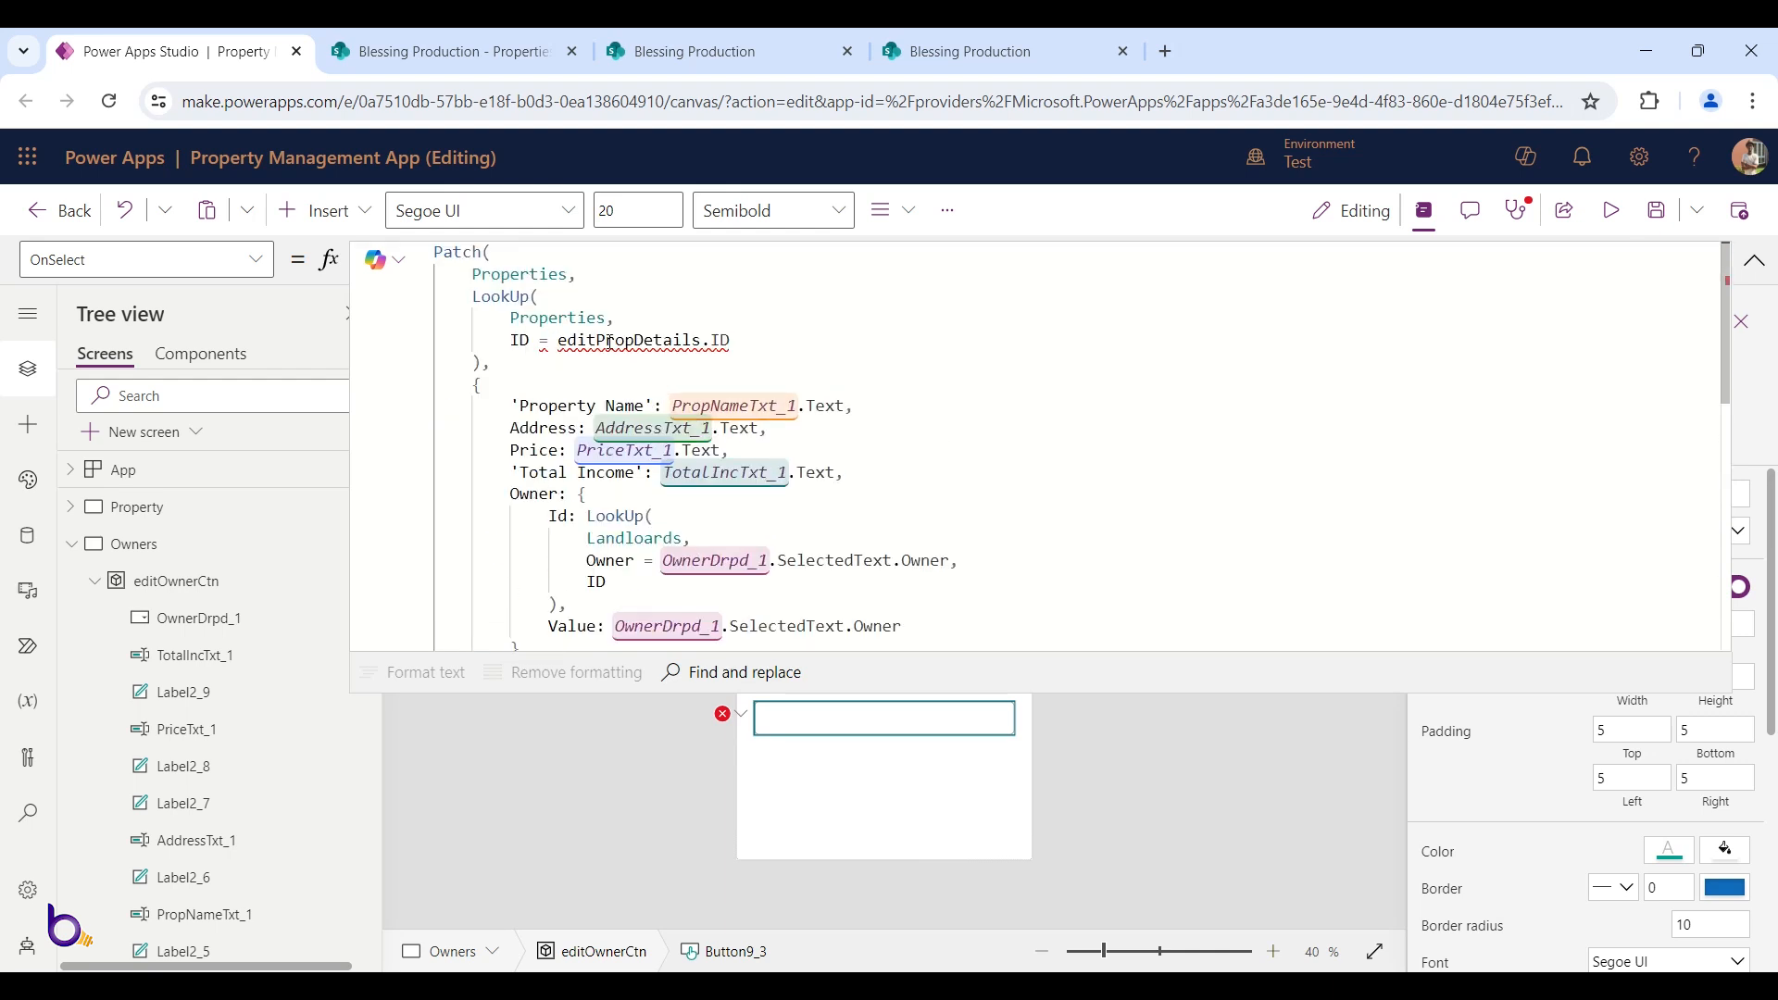
pyautogui.doubleClick(571, 341)
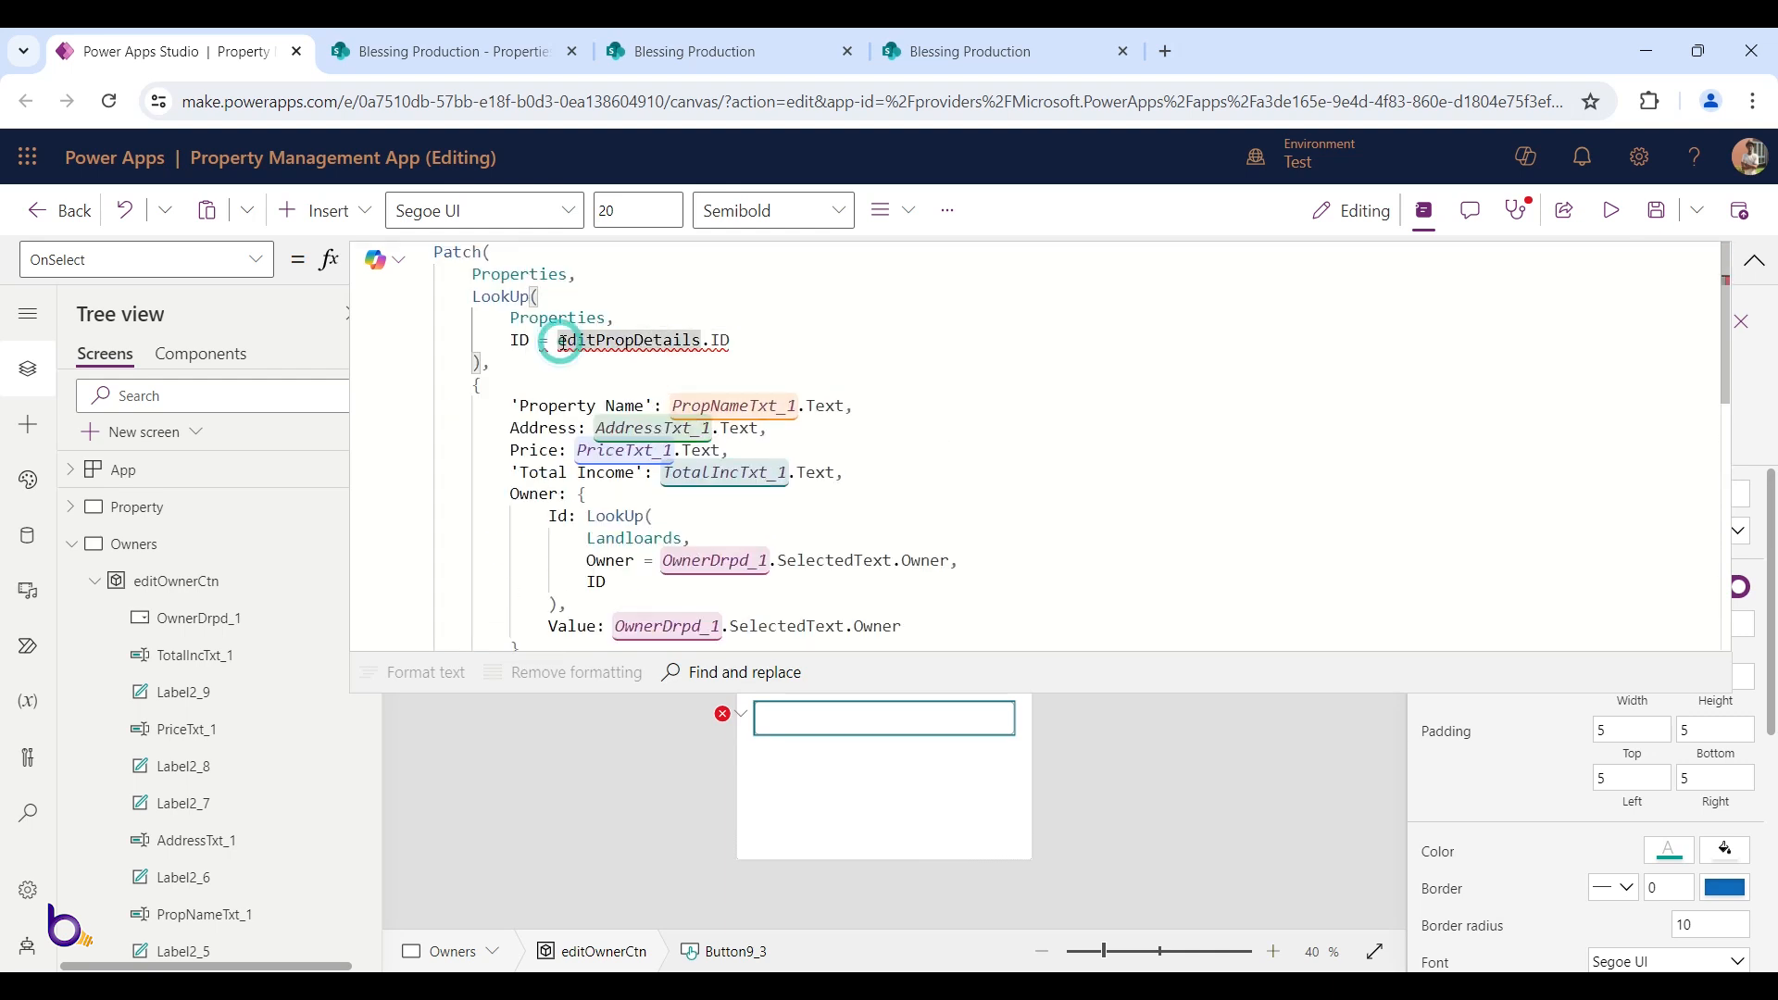
pyautogui.moveTo(605, 340); pyautogui.dragTo(638, 340)
pyautogui.write('Ow')
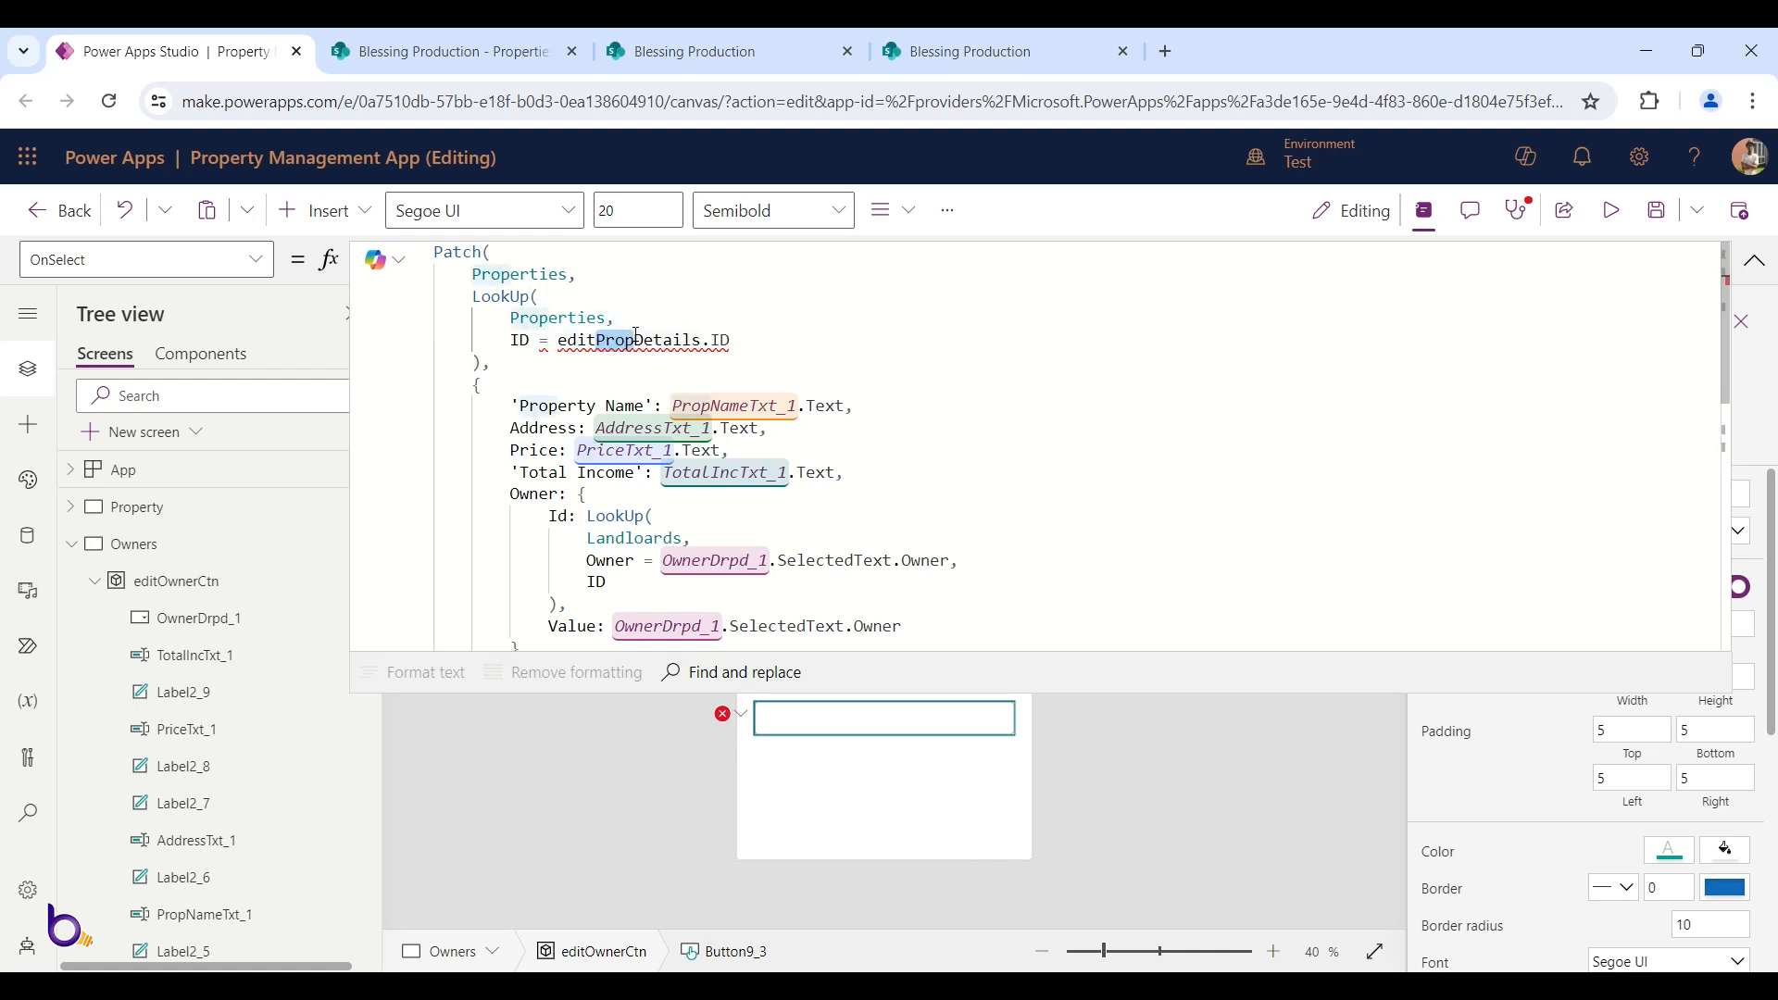
pyautogui.write('ner')
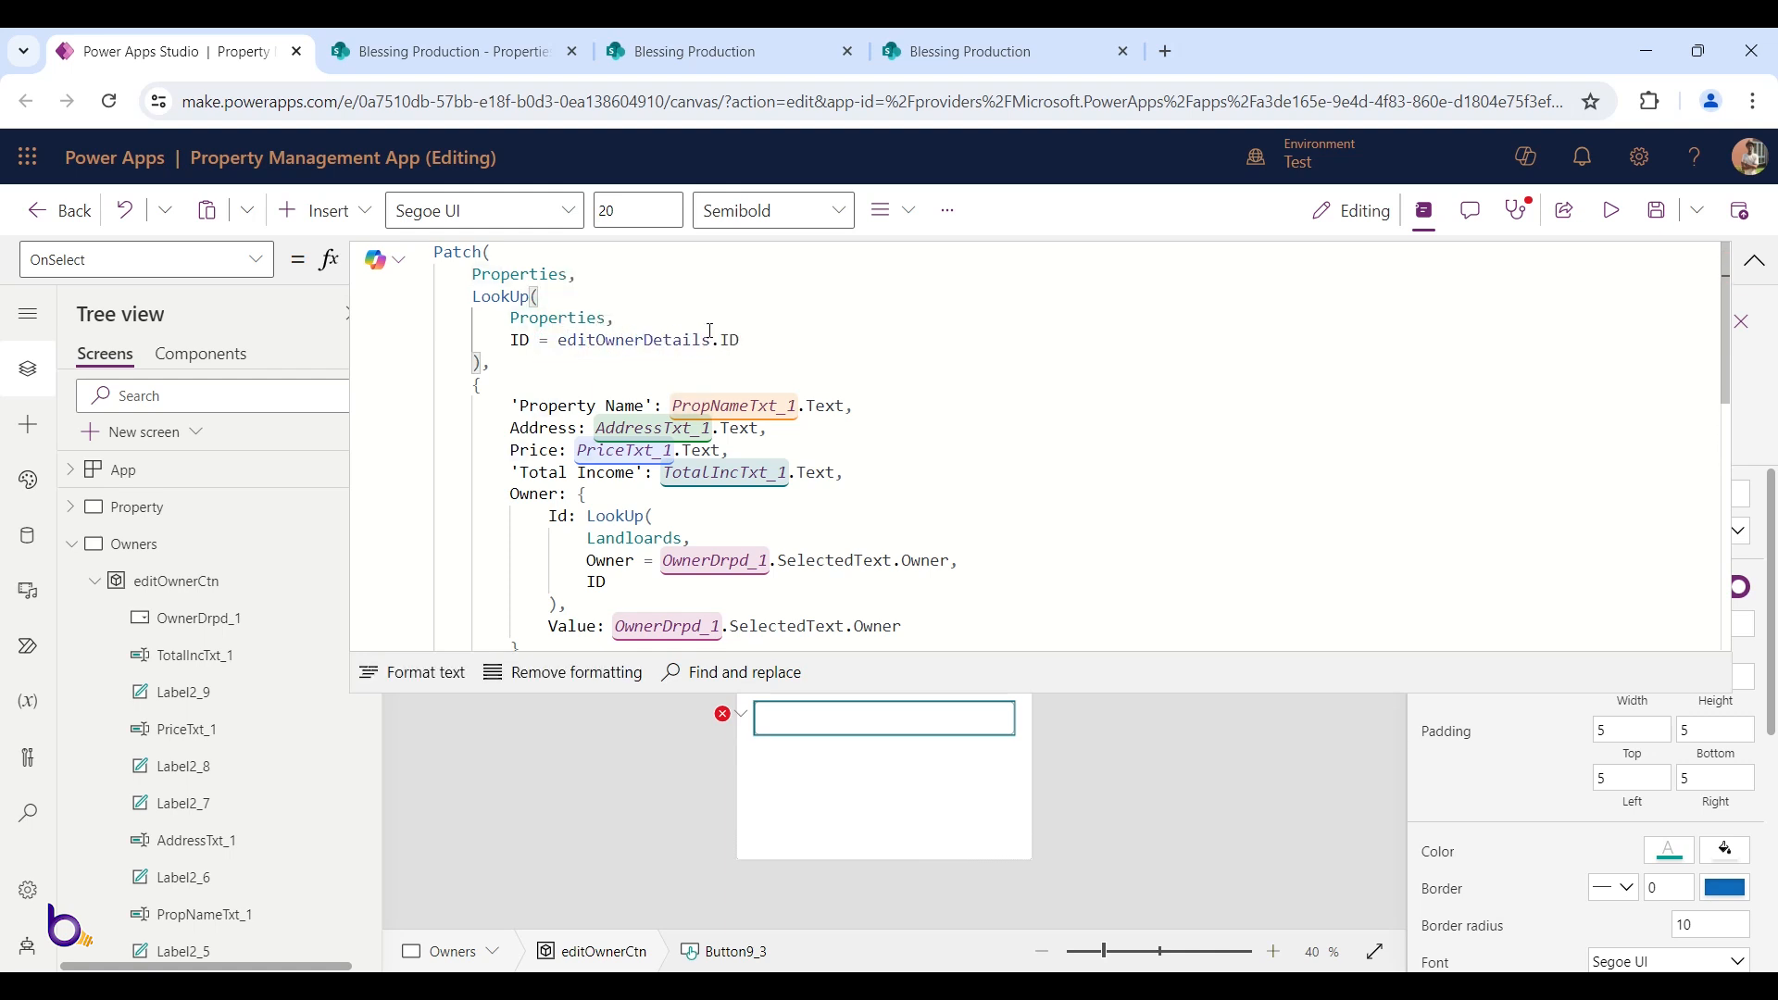
pyautogui.click(711, 331)
pyautogui.click(1755, 260)
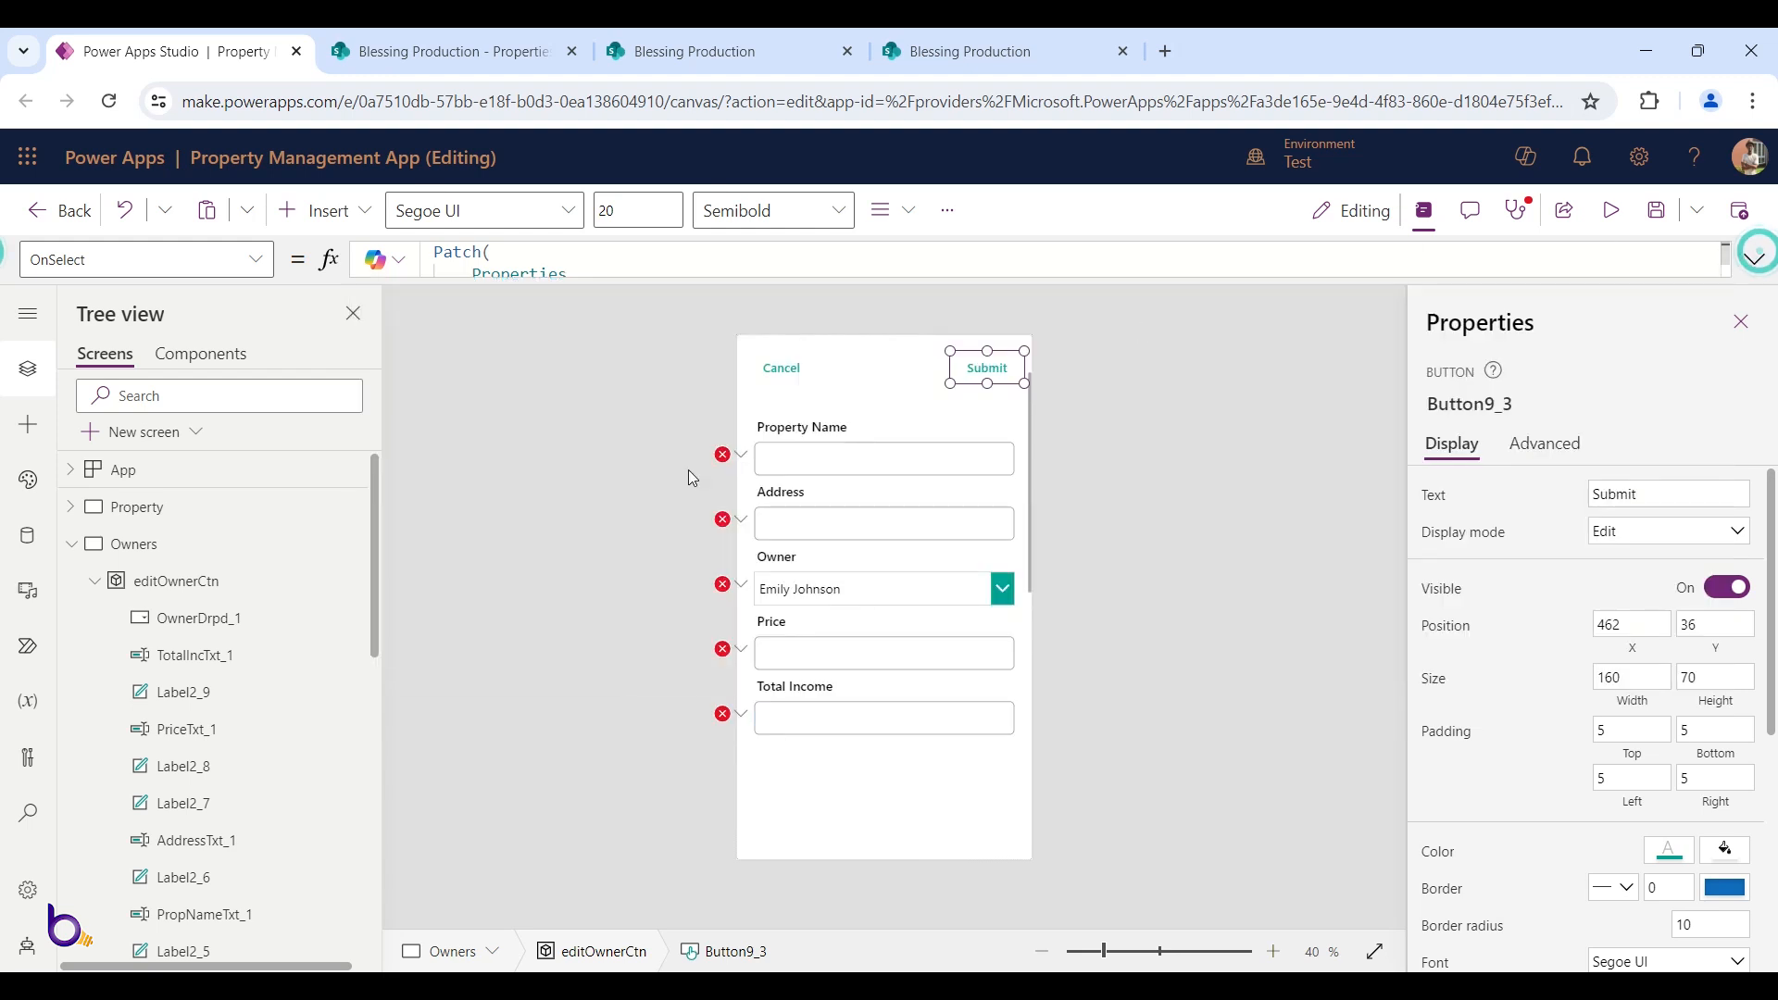
pyautogui.click(740, 458)
# Change the Property Name input's Default to editOwnerDetails.'Property Name'
pyautogui.click(760, 486)
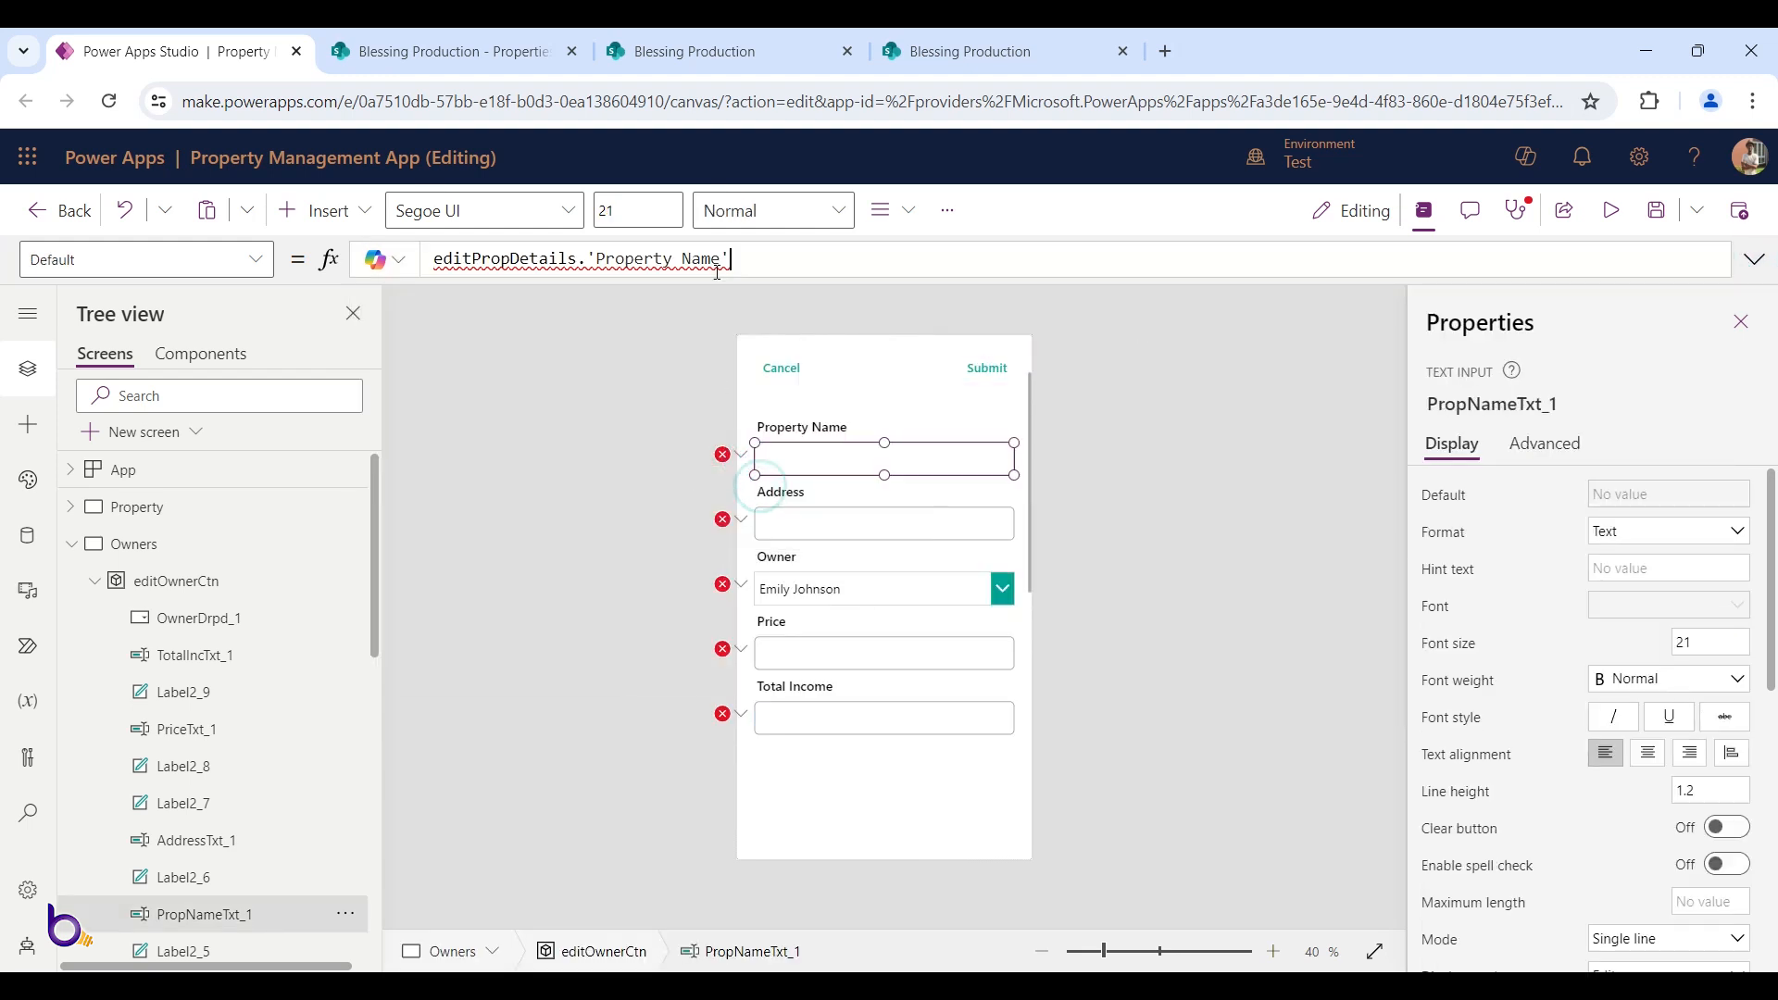
pyautogui.moveTo(534, 255)
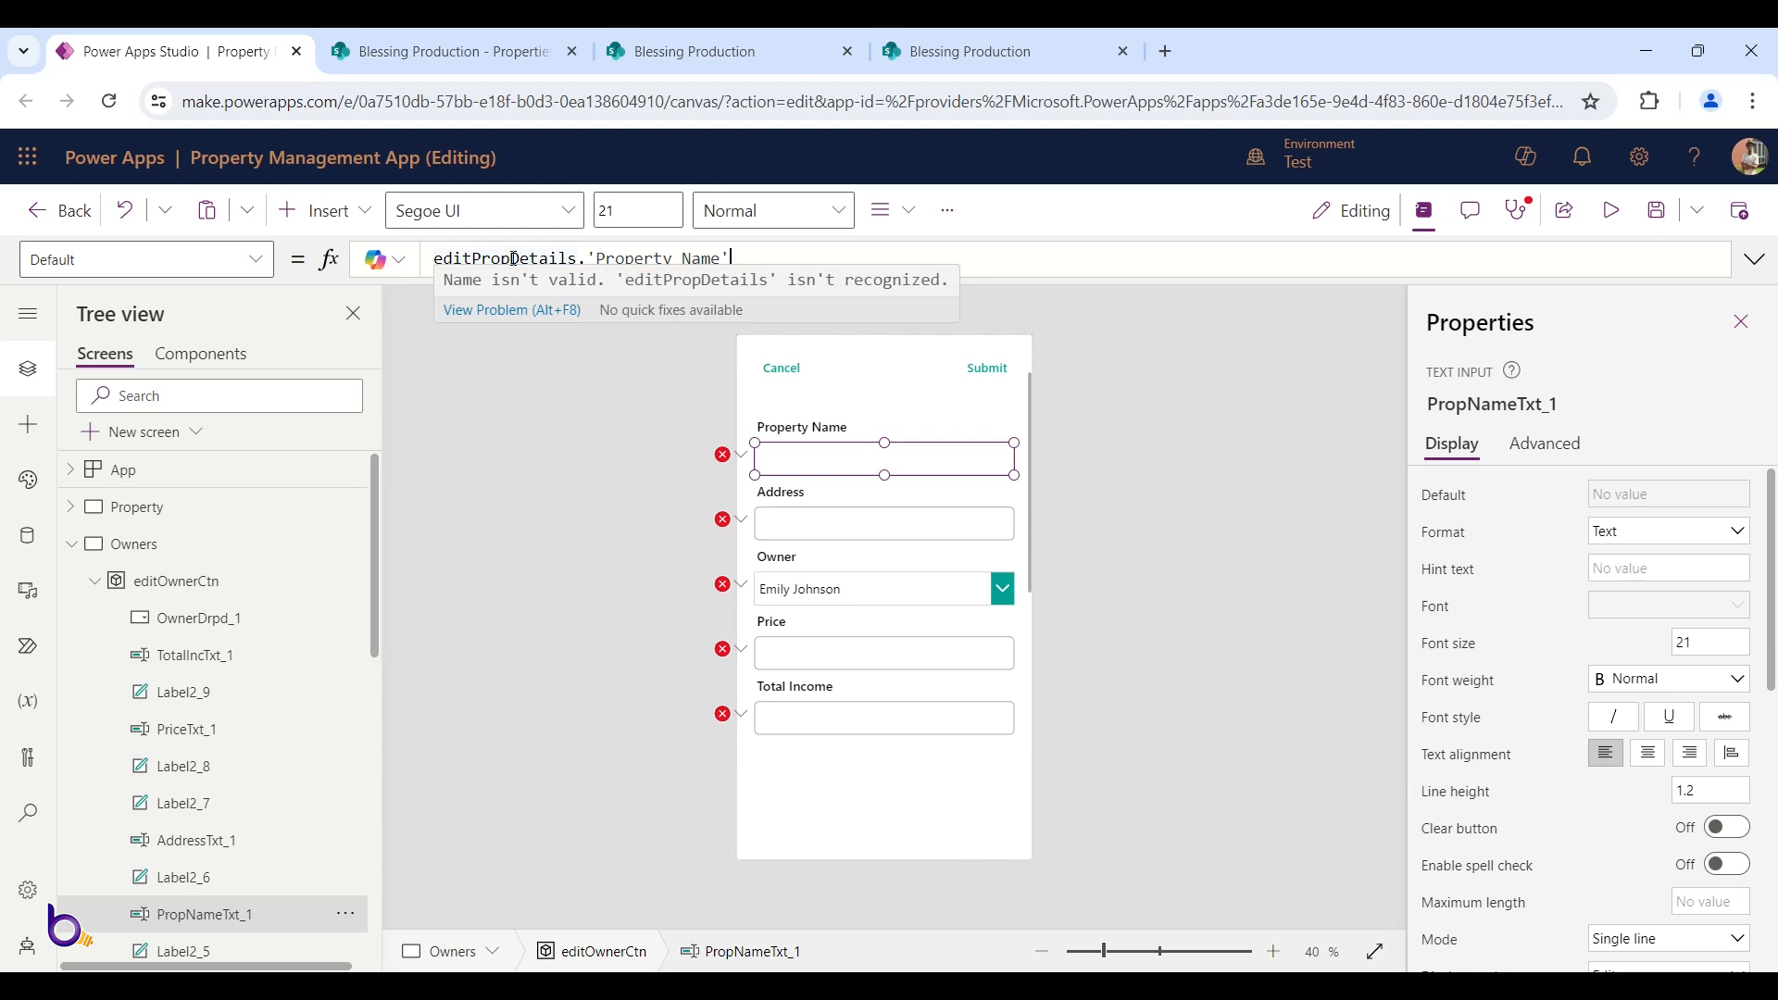
pyautogui.doubleClick(515, 259)
pyautogui.click(512, 259)
pyautogui.press('BackSpace')
pyautogui.press('BackSpace')
pyautogui.press('BackSpace')
pyautogui.press('BackSpace')
pyautogui.write('Owner')
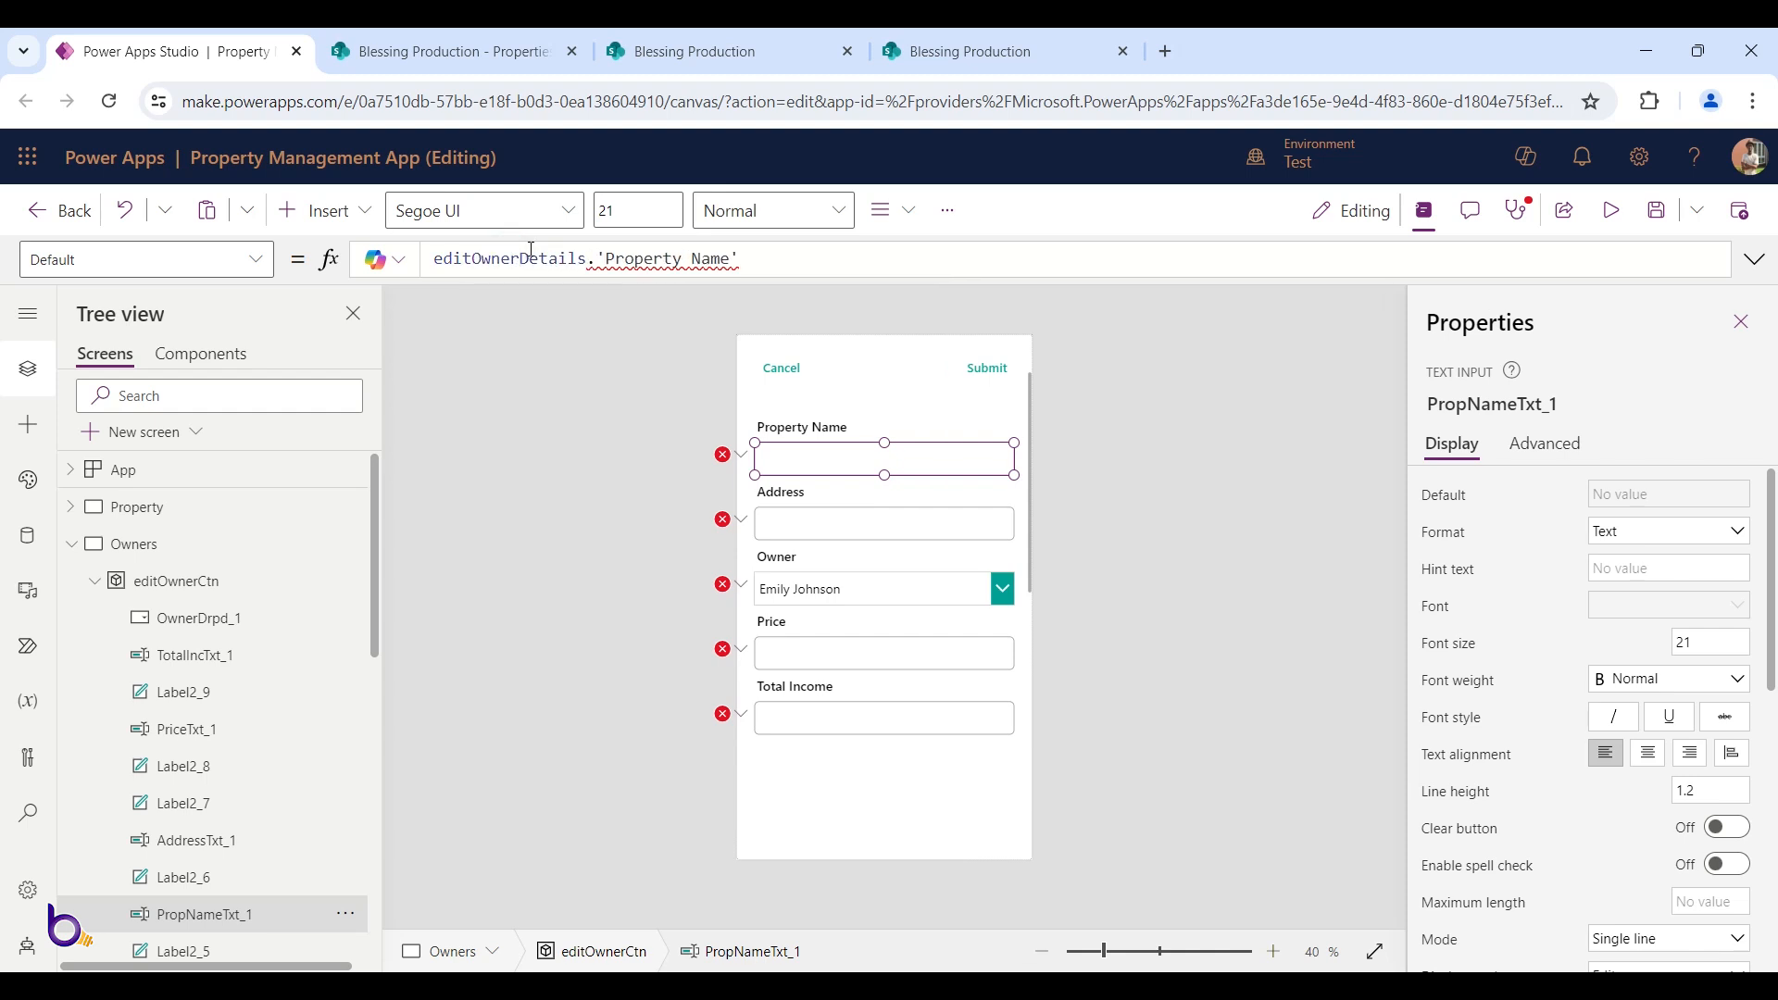
pyautogui.doubleClick(530, 250)
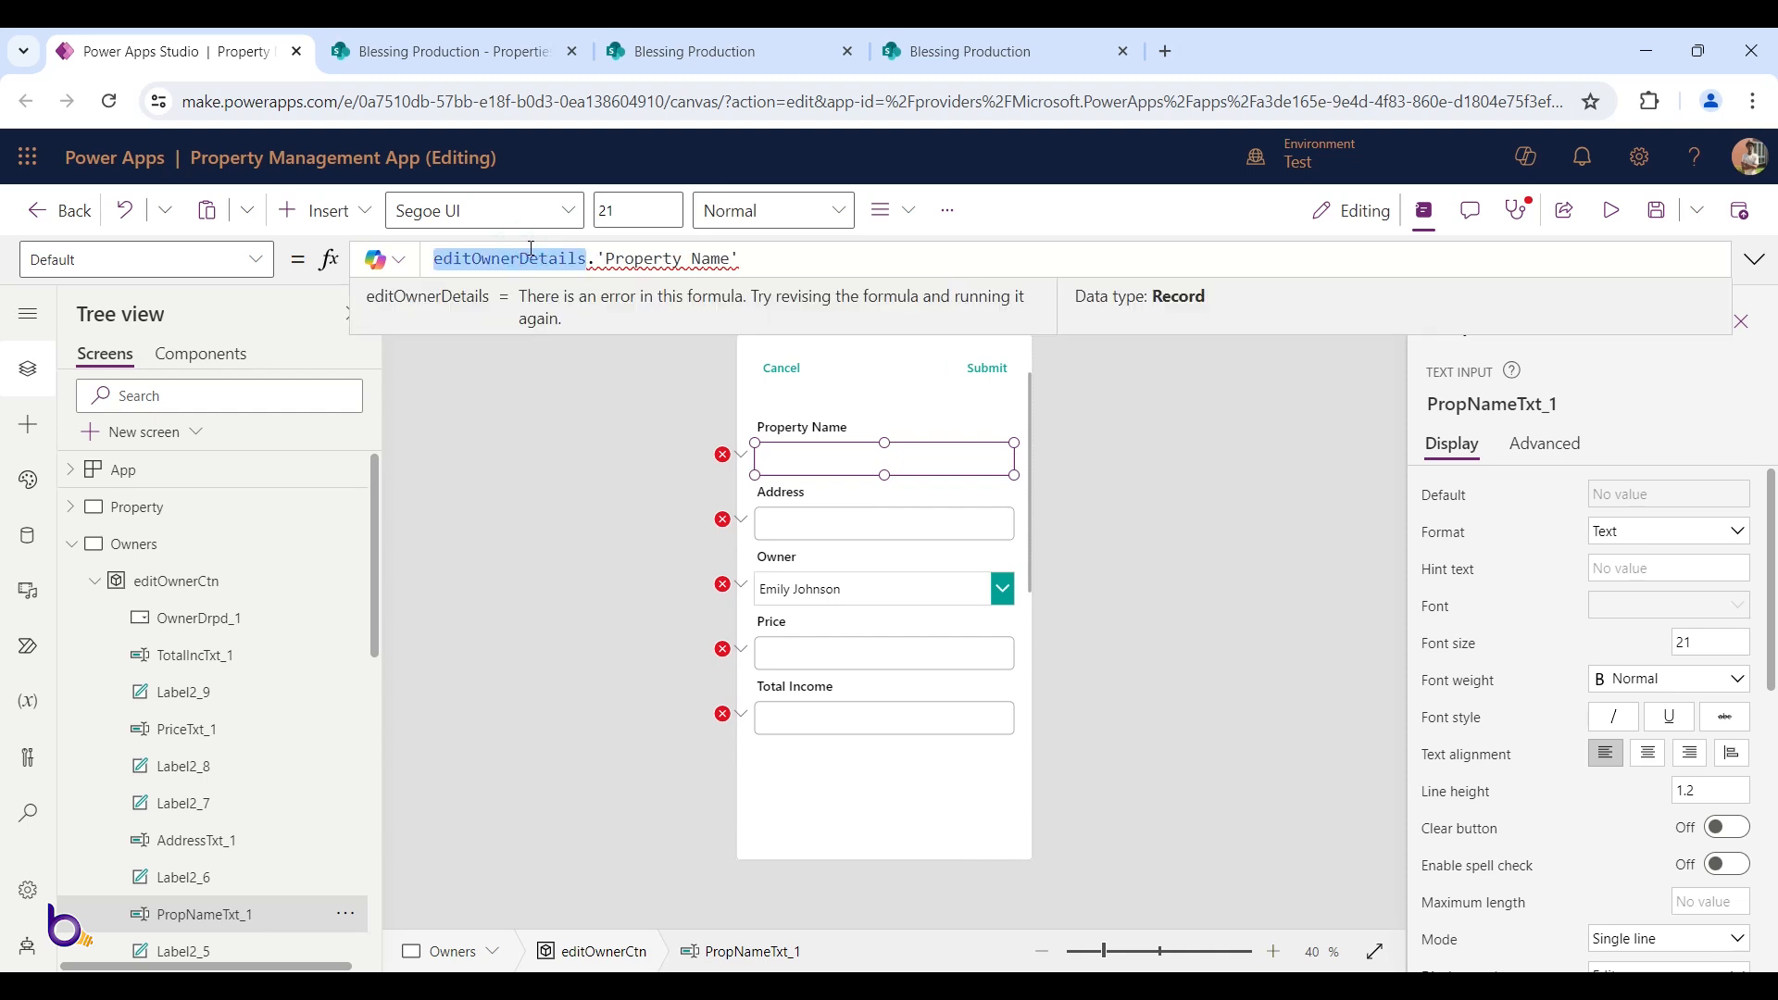
# Check the Landloards list's column names in SharePoint, then return to the app editor
pyautogui.moveTo(750, 539)
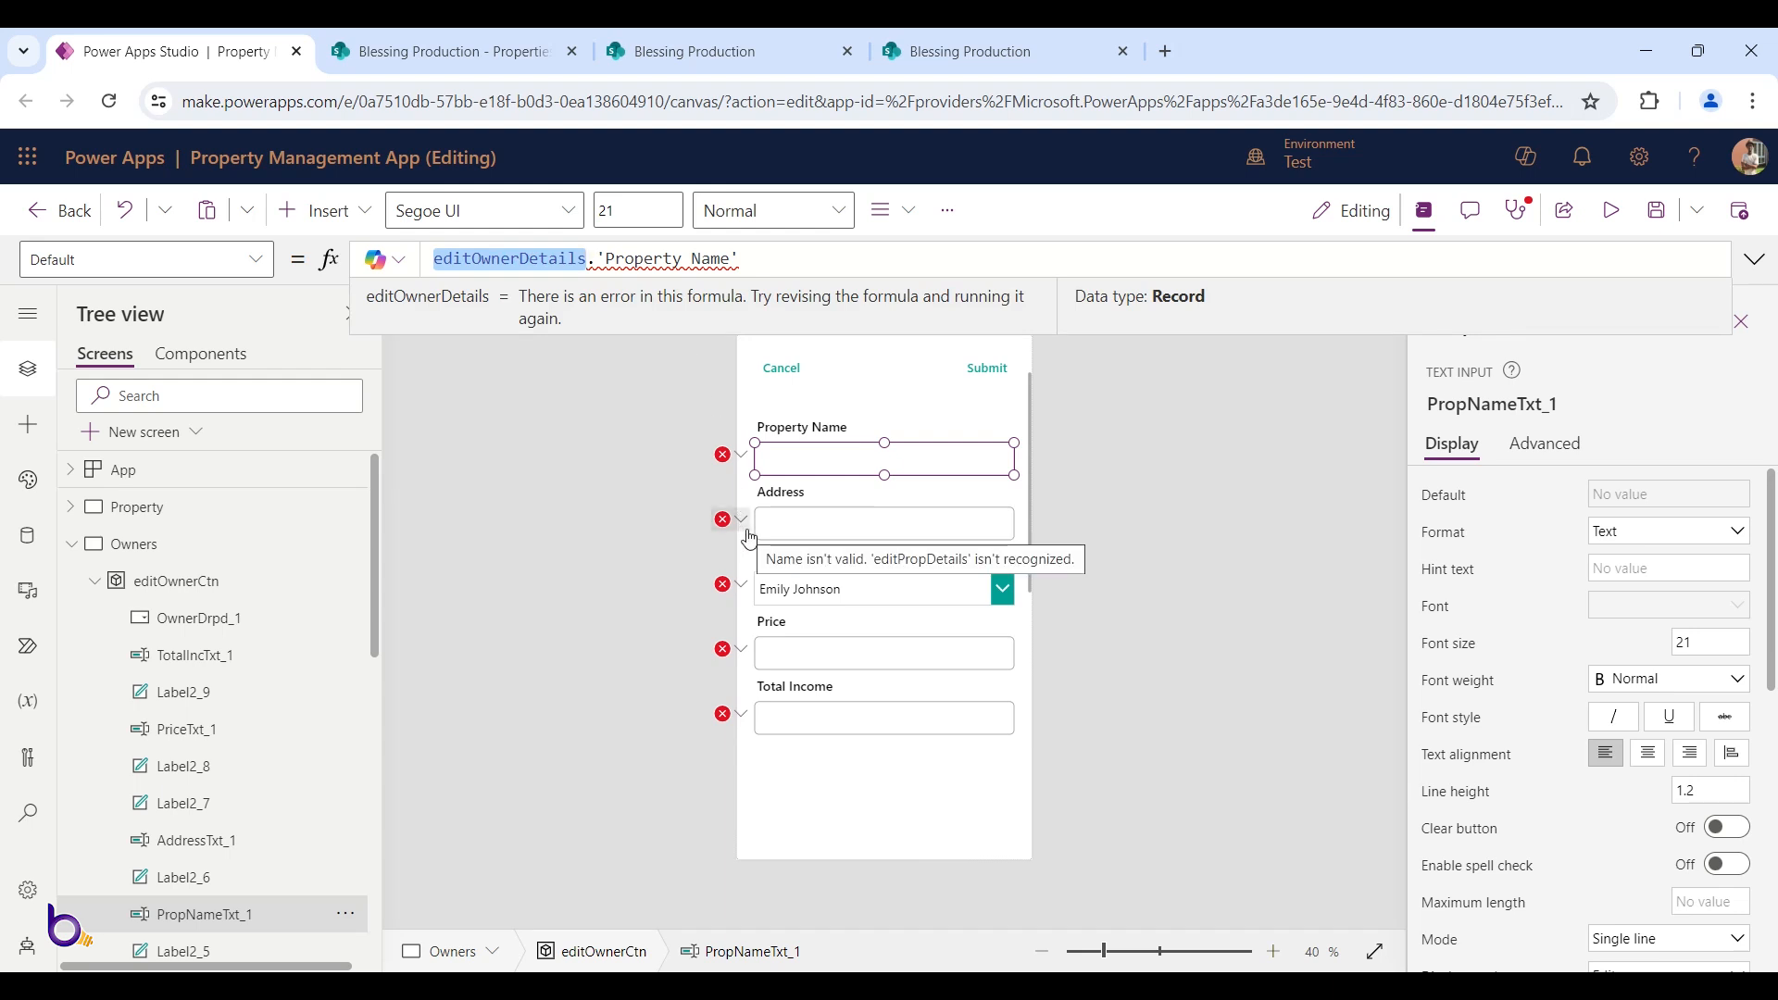
pyautogui.click(695, 51)
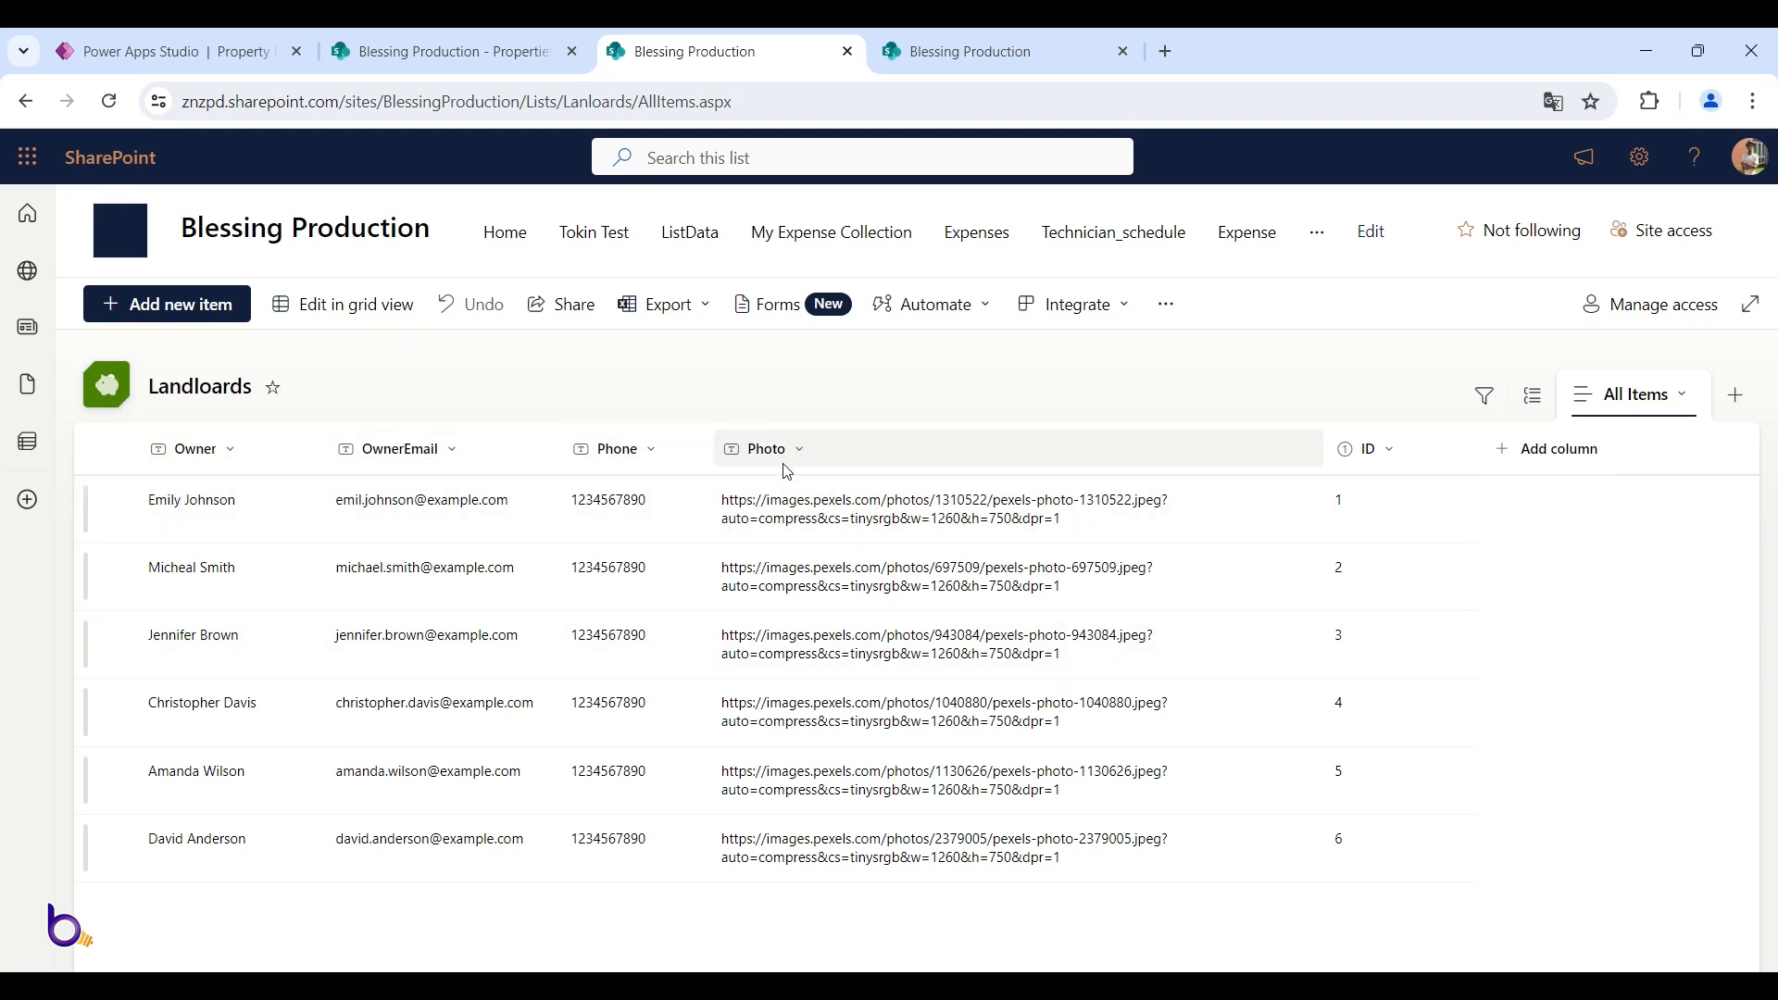
pyautogui.click(469, 36)
pyautogui.click(176, 50)
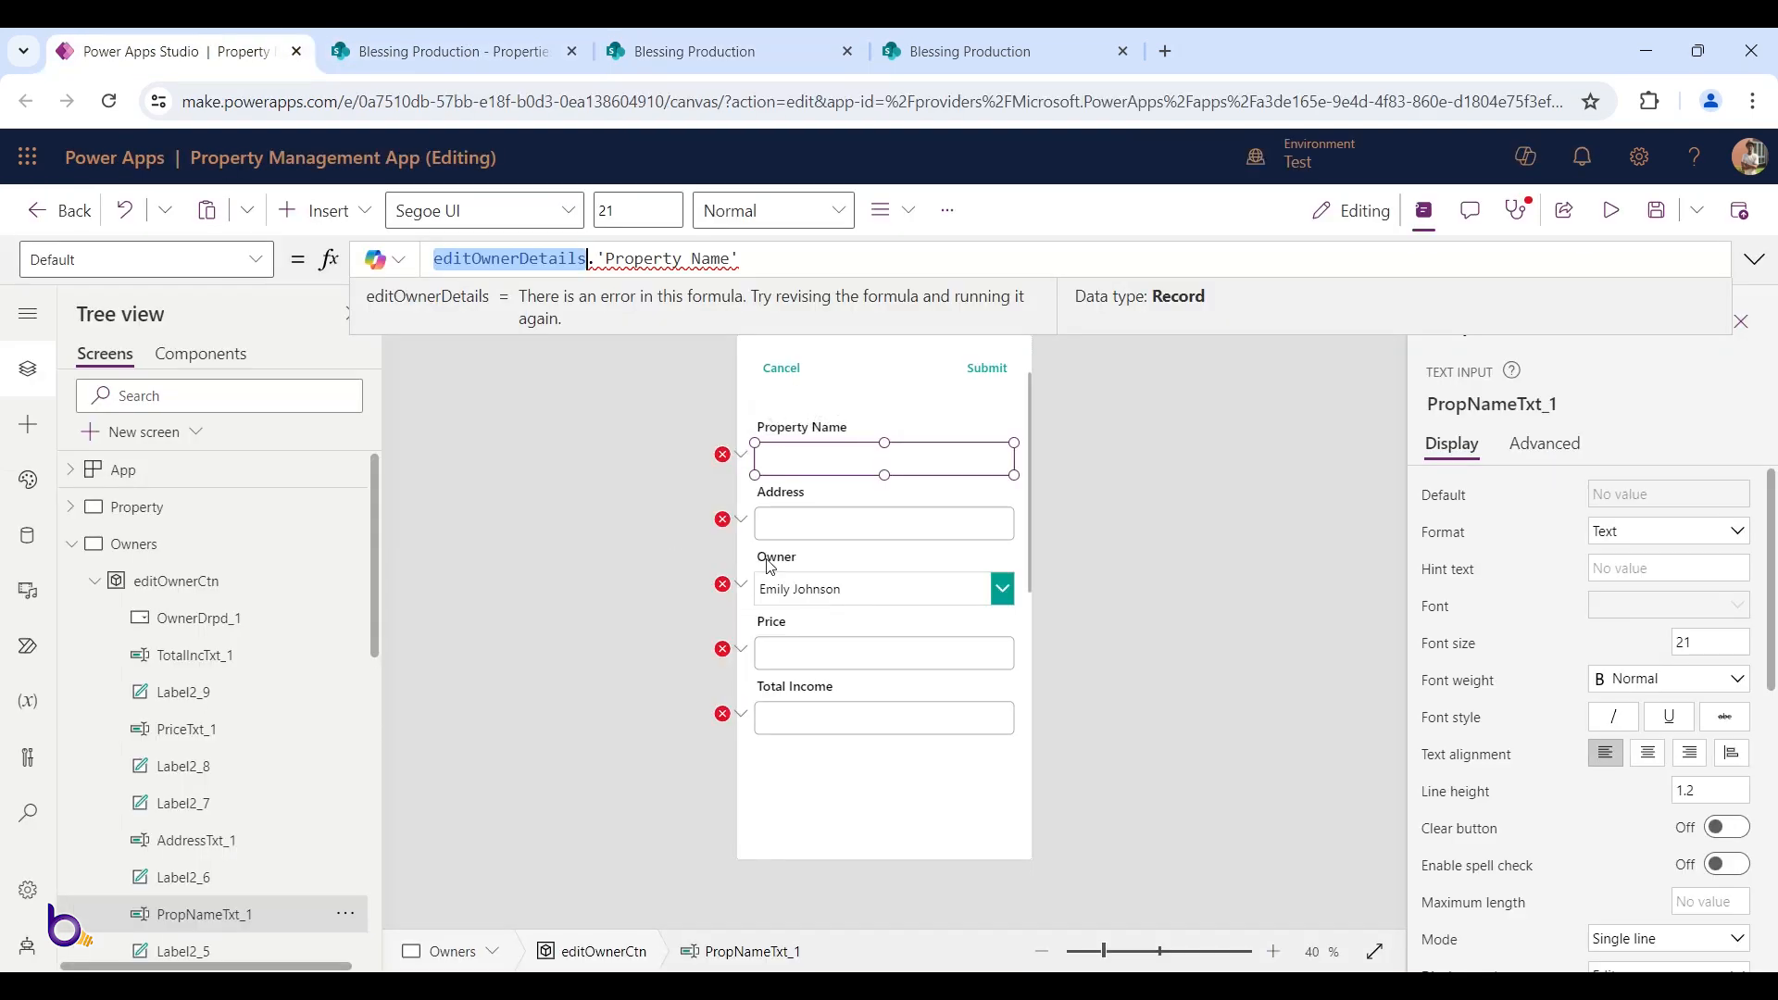
# Relabel the Property Name heading as Owner Name
pyautogui.click(799, 455)
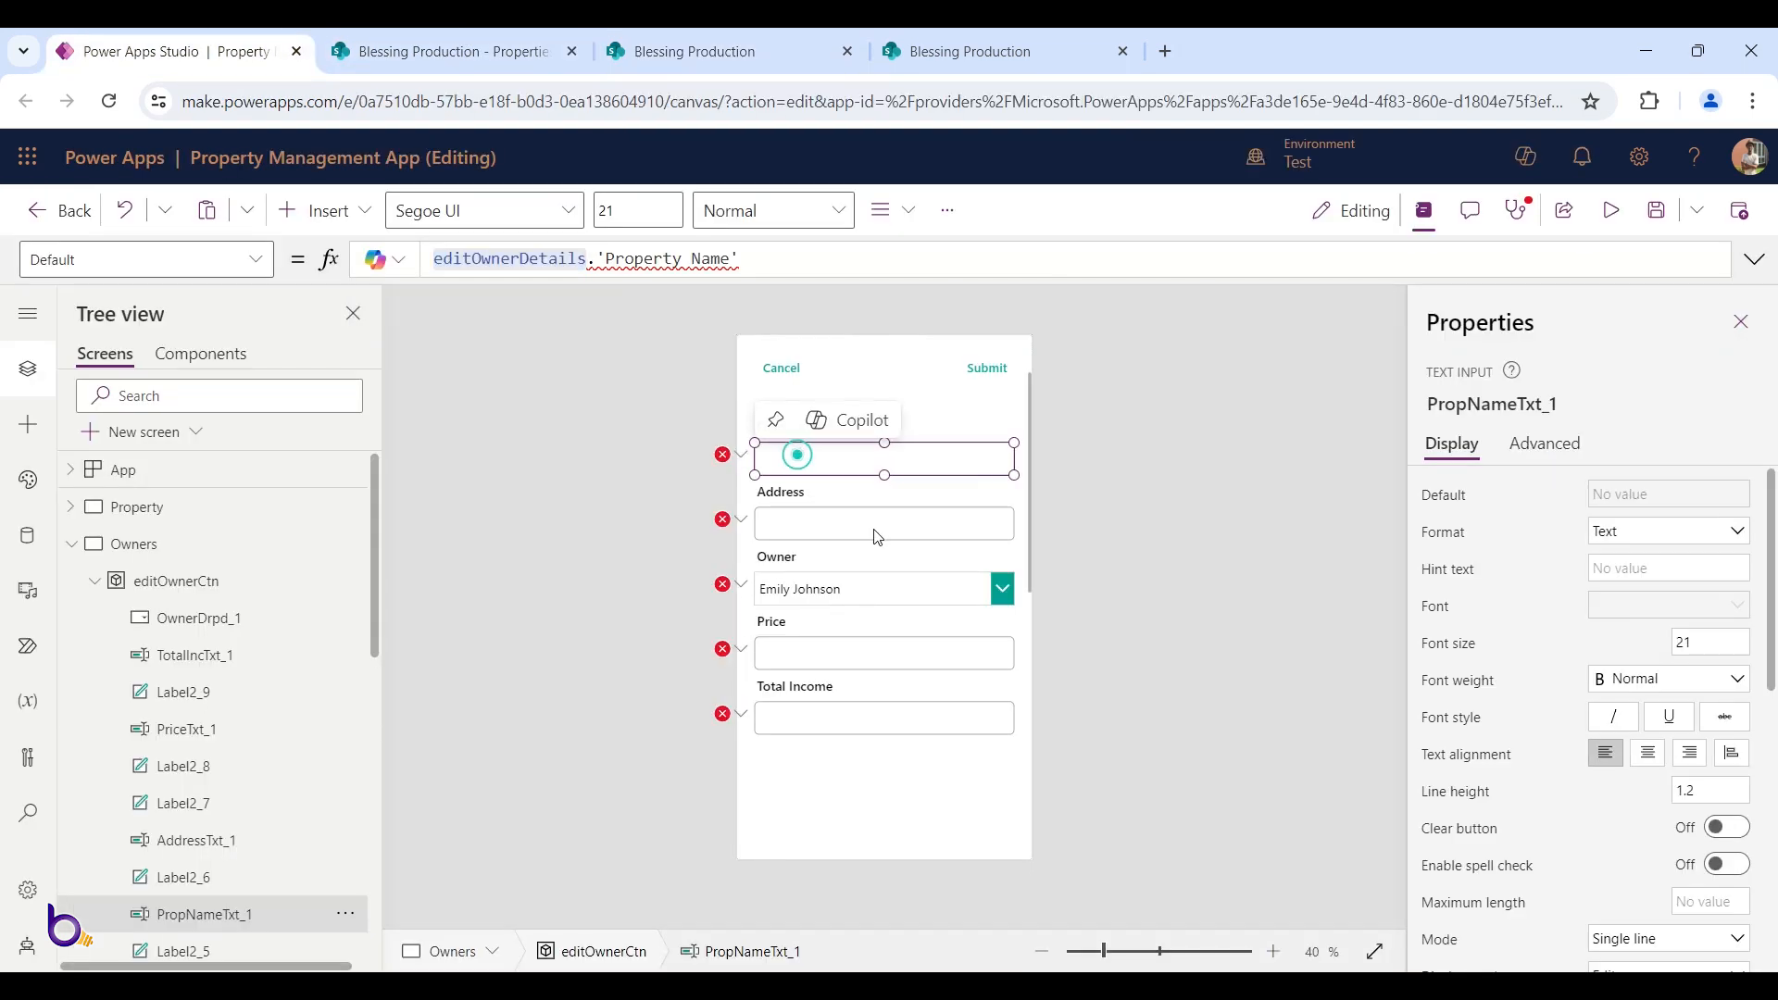
pyautogui.click(962, 424)
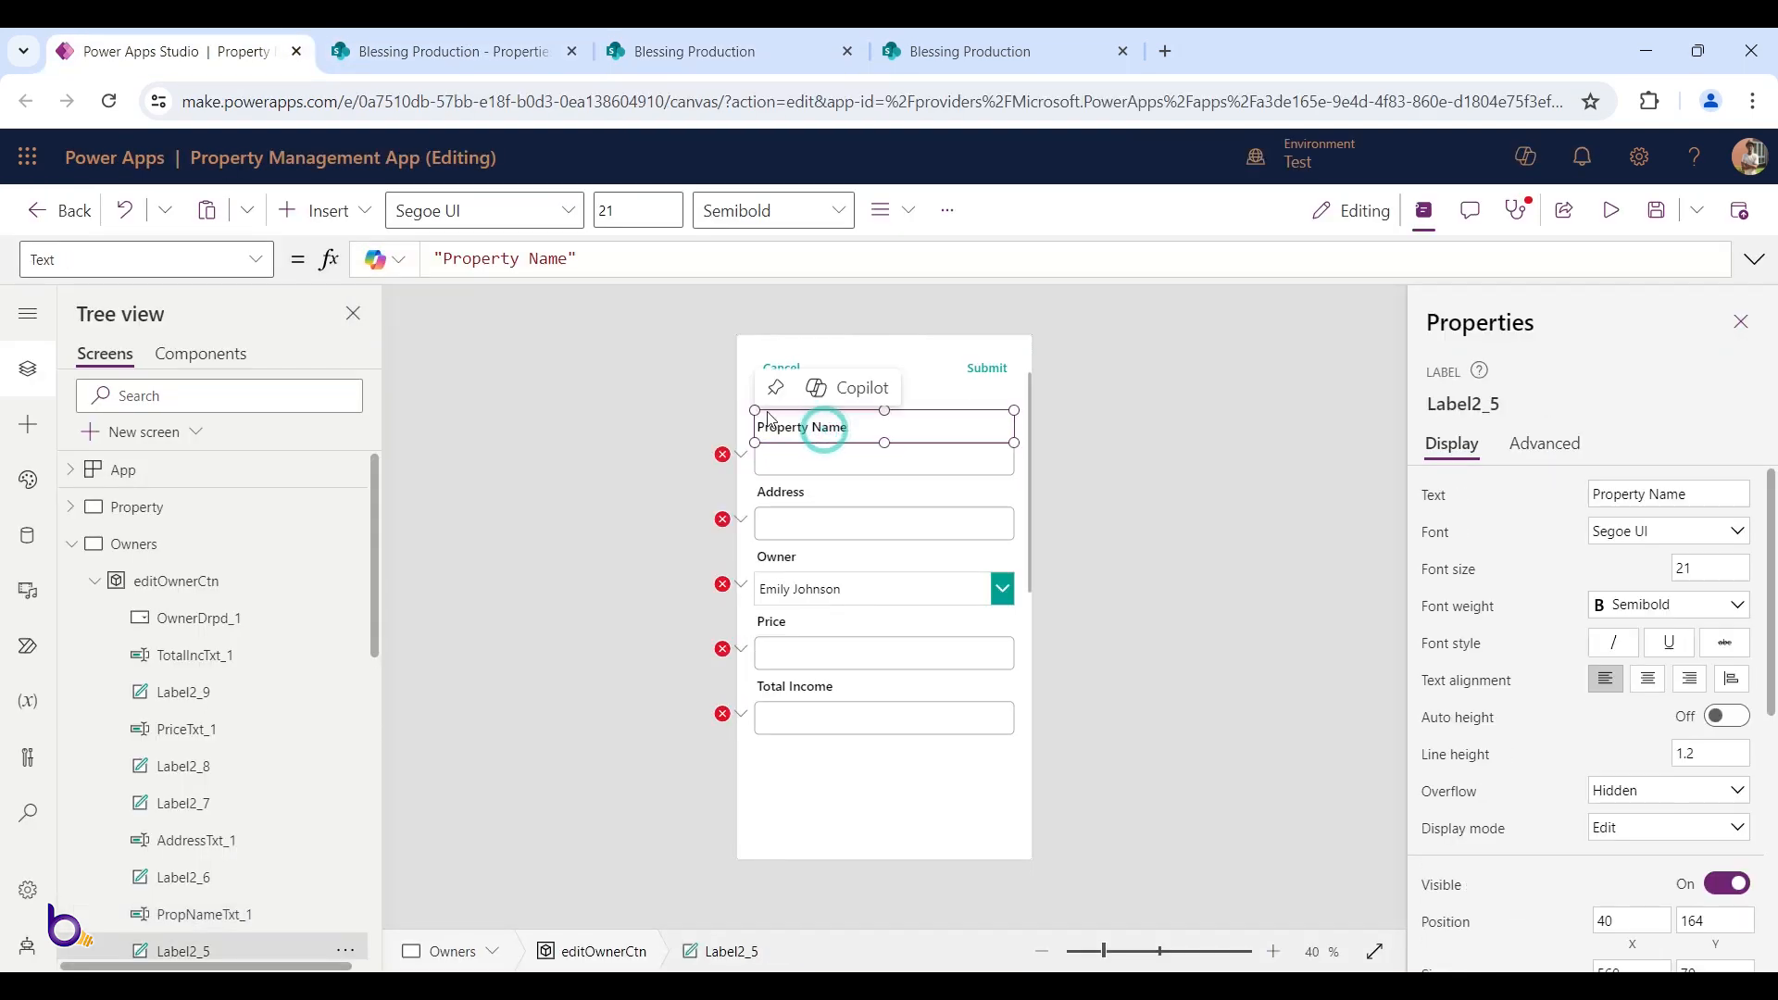
pyautogui.doubleClick(490, 258)
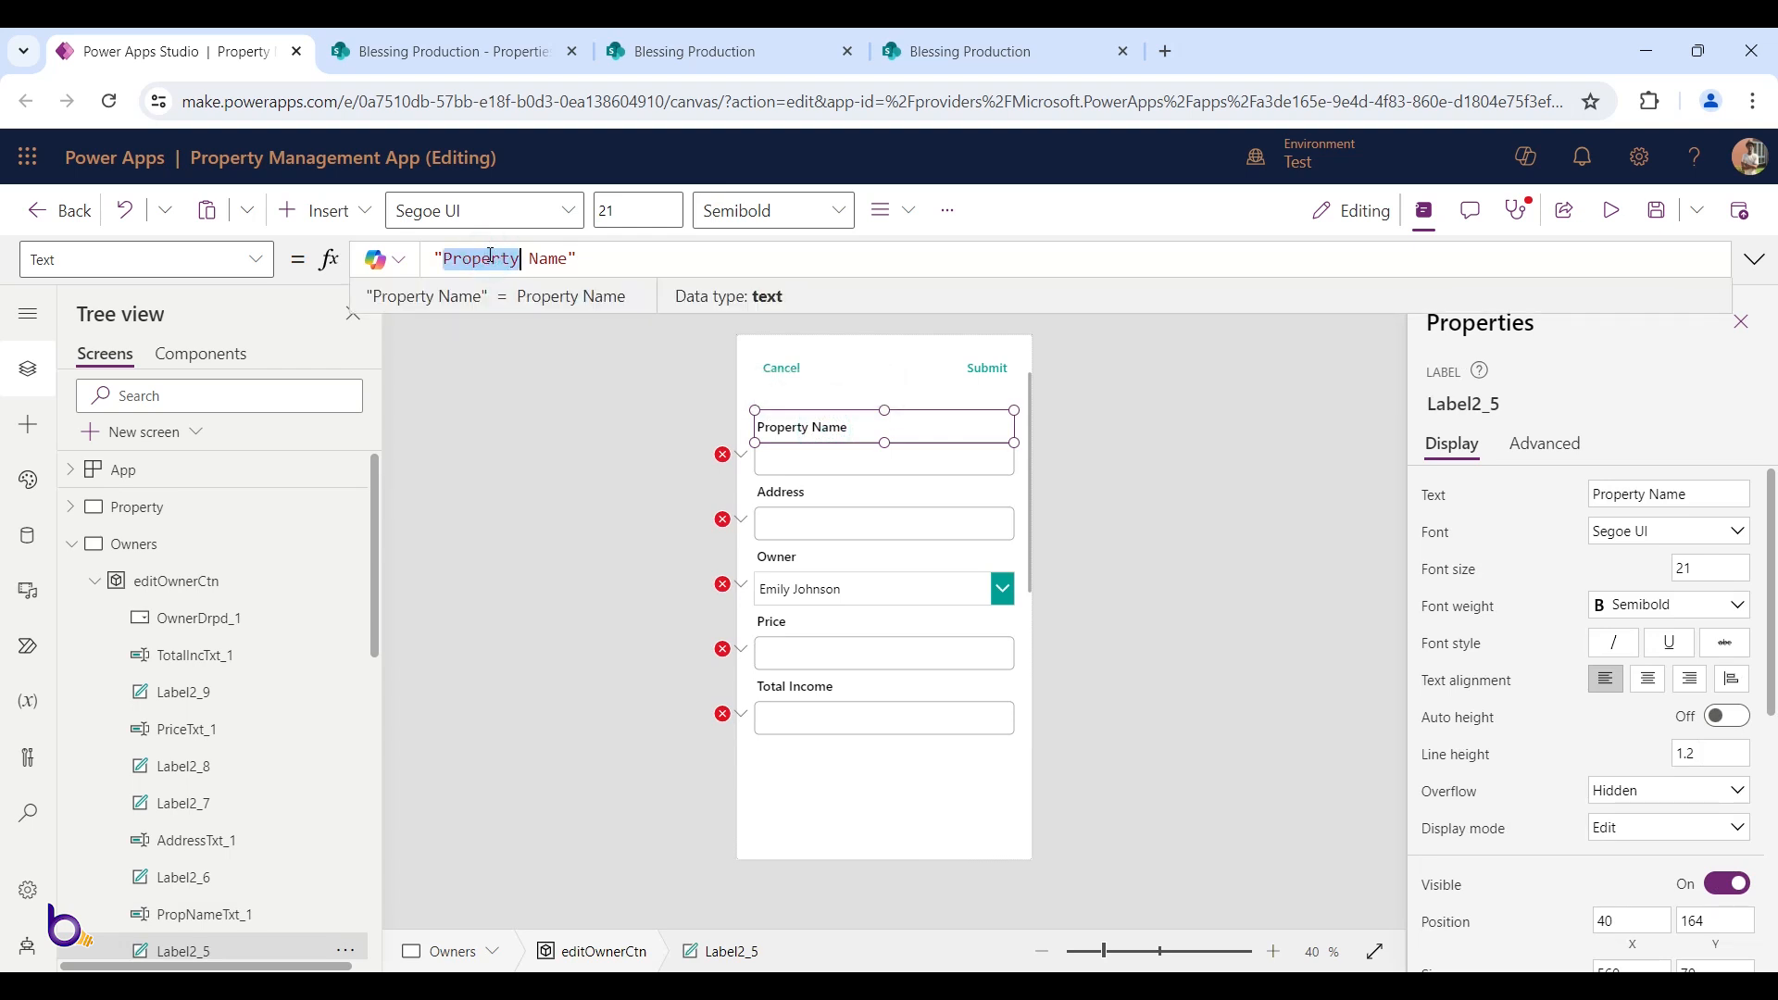
pyautogui.write('Own')
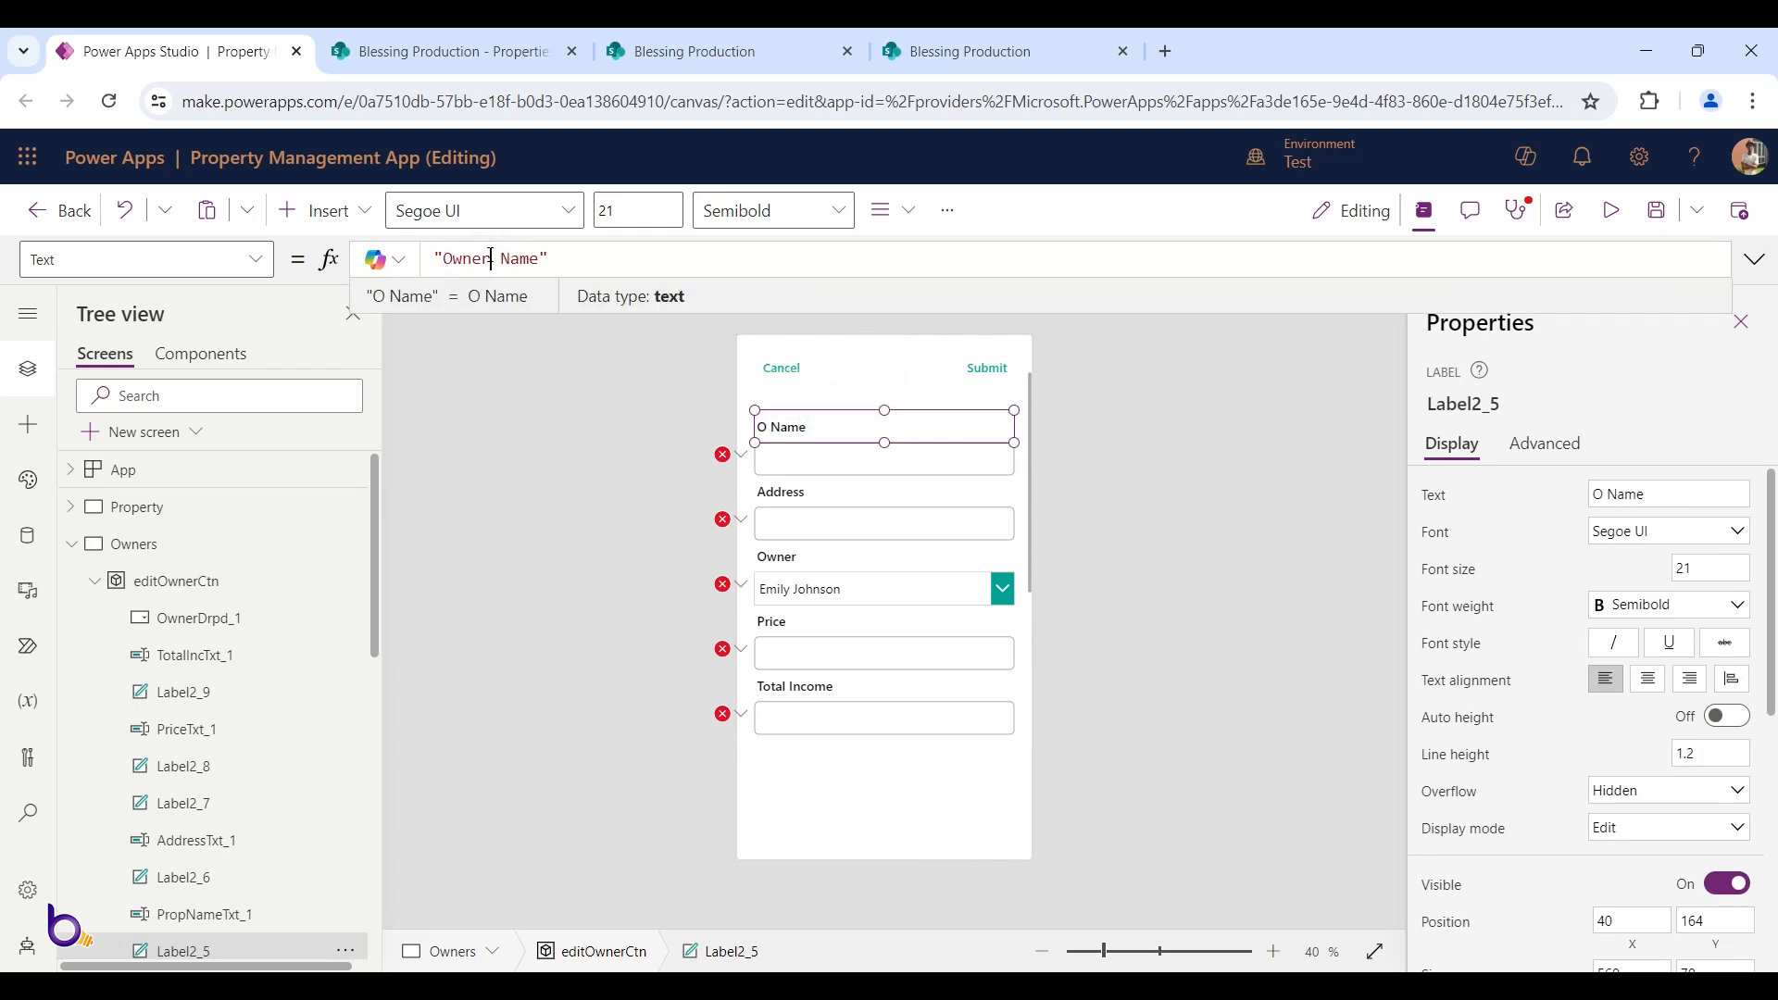
# Change the Address label to Email after checking the Landloards list columns
pyautogui.click(786, 496)
pyautogui.click(676, 48)
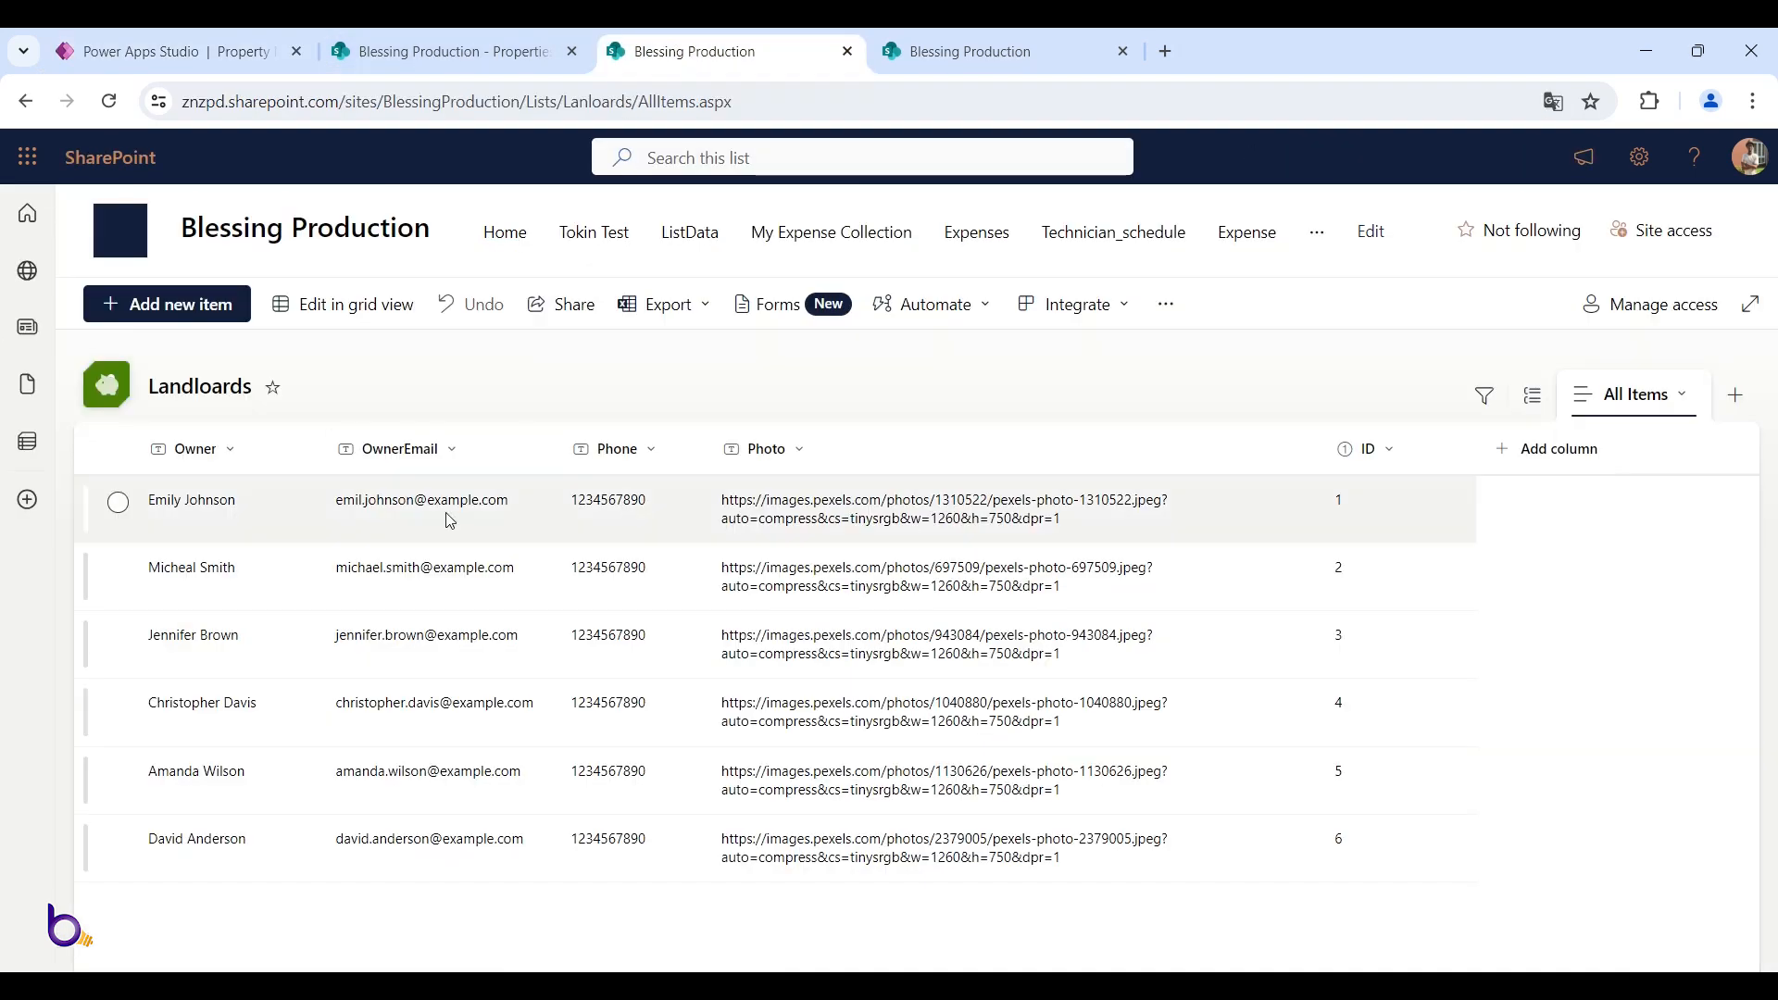
pyautogui.click(247, 51)
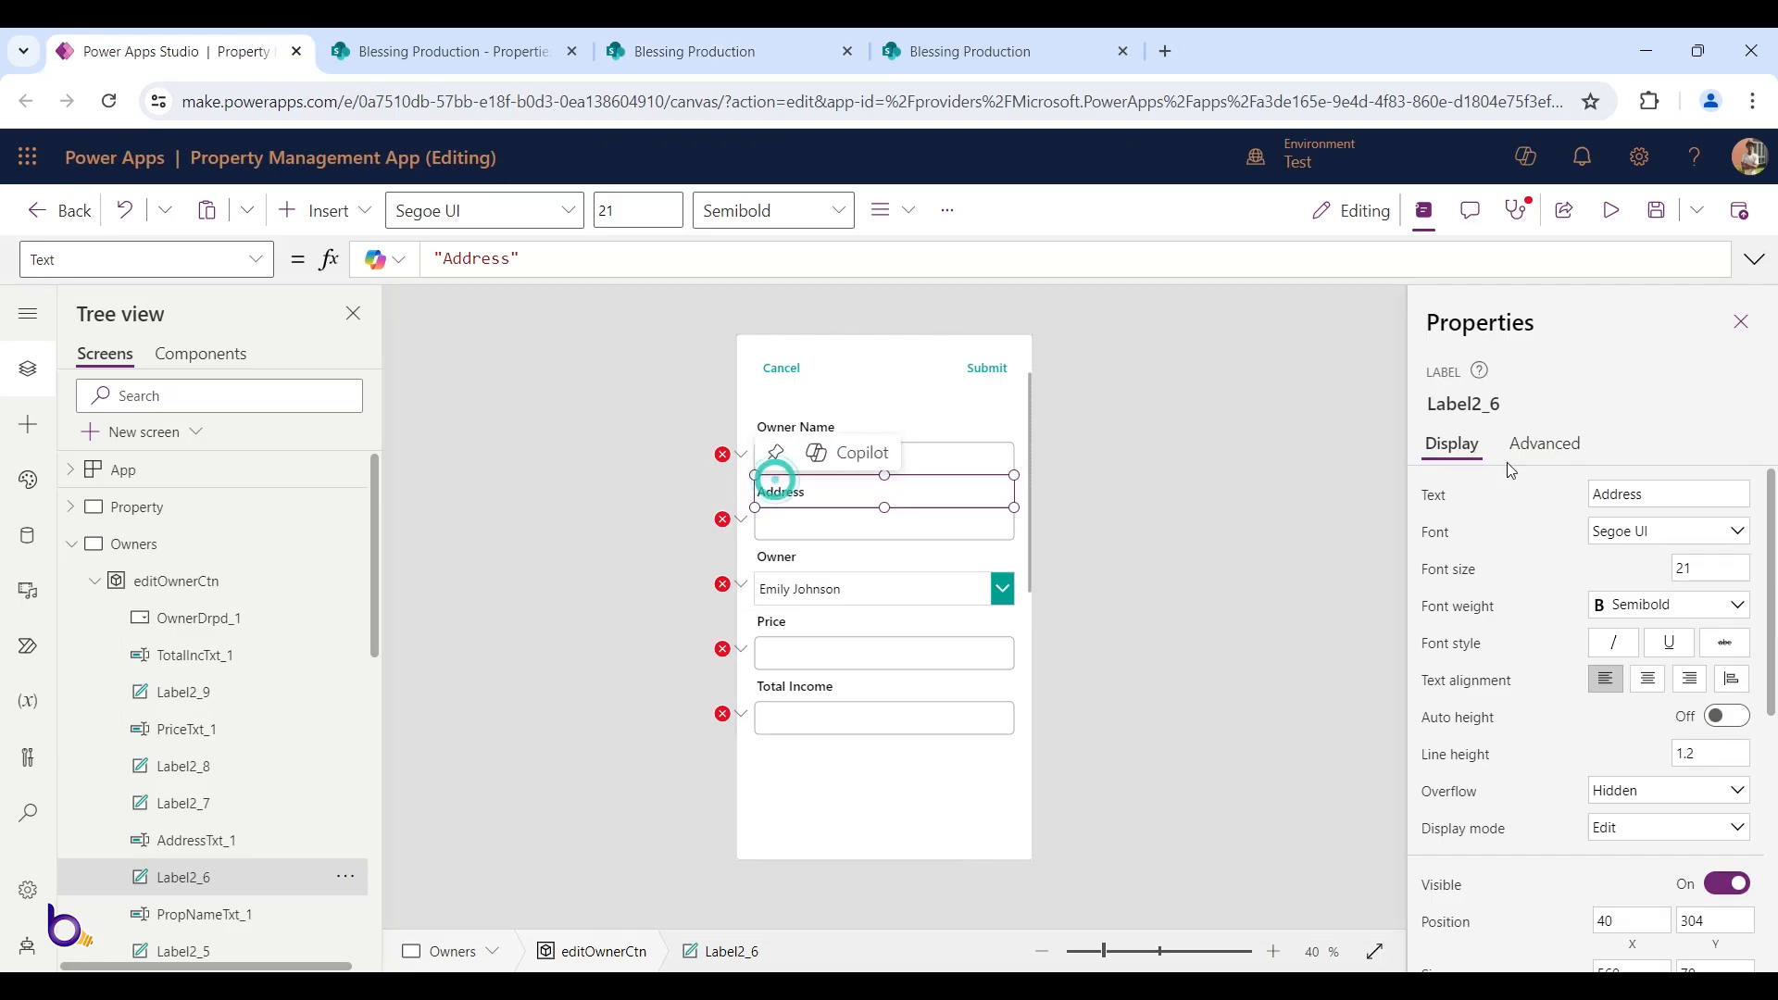
pyautogui.click(1653, 493)
pyautogui.write('O')
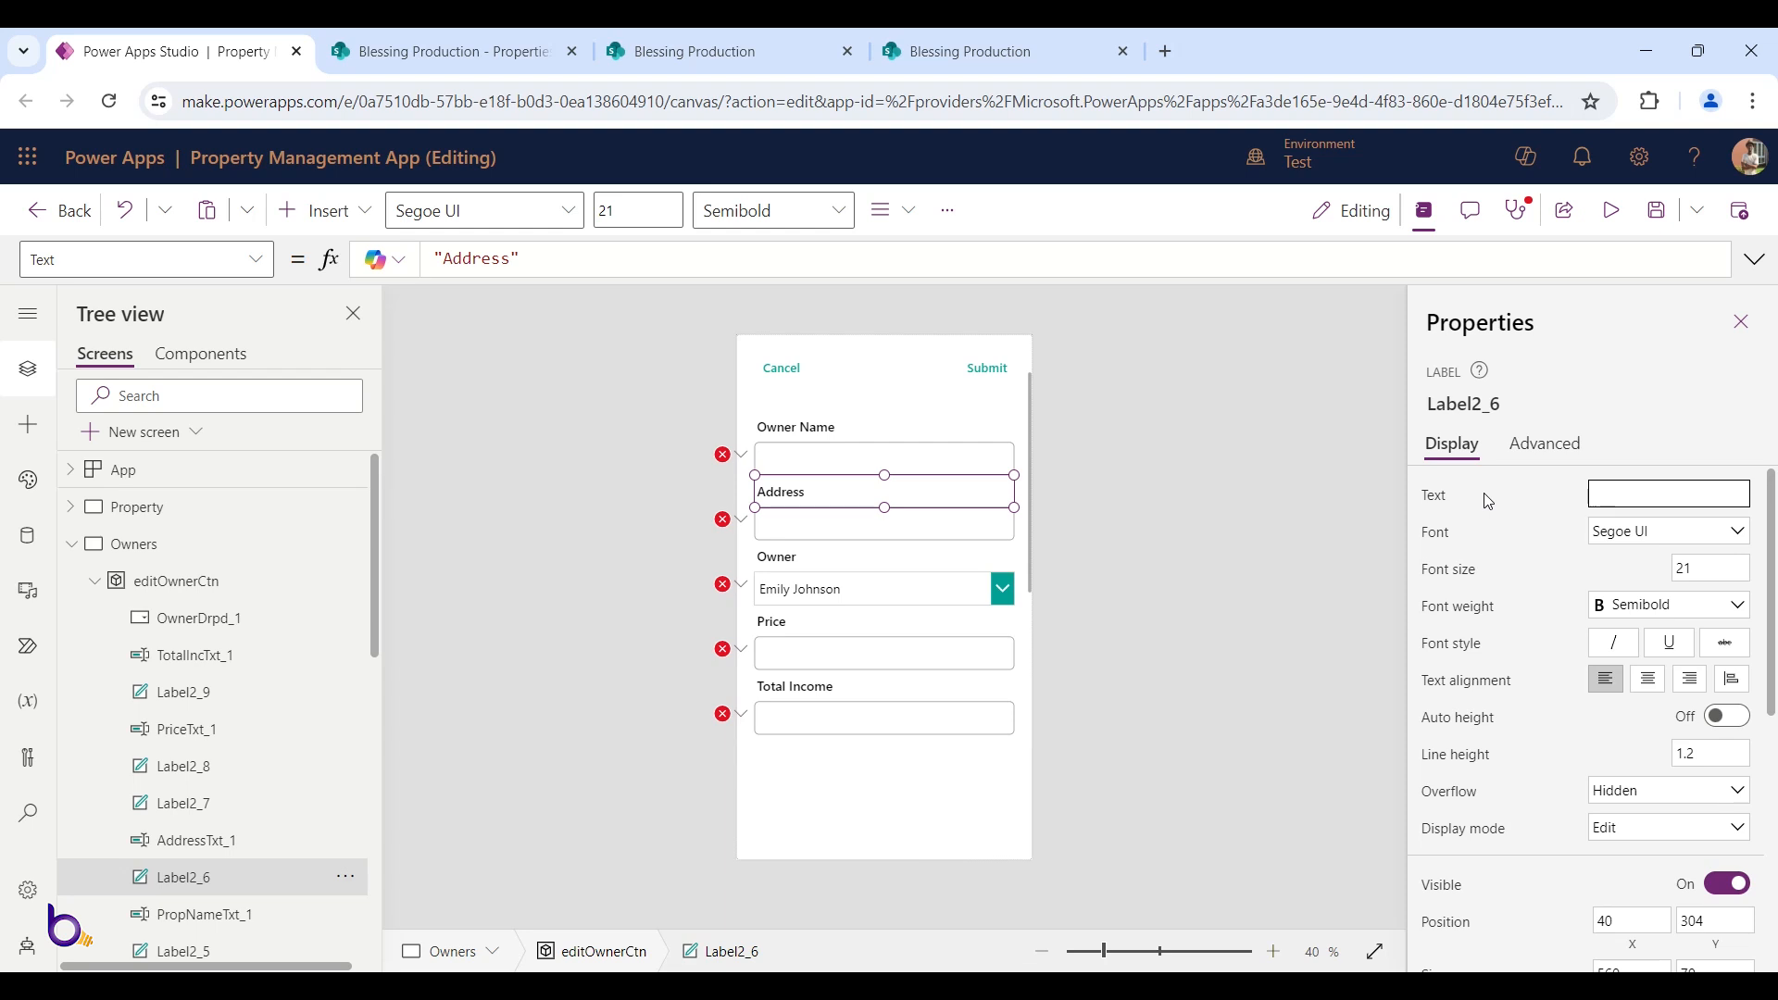
pyautogui.press('Tab')
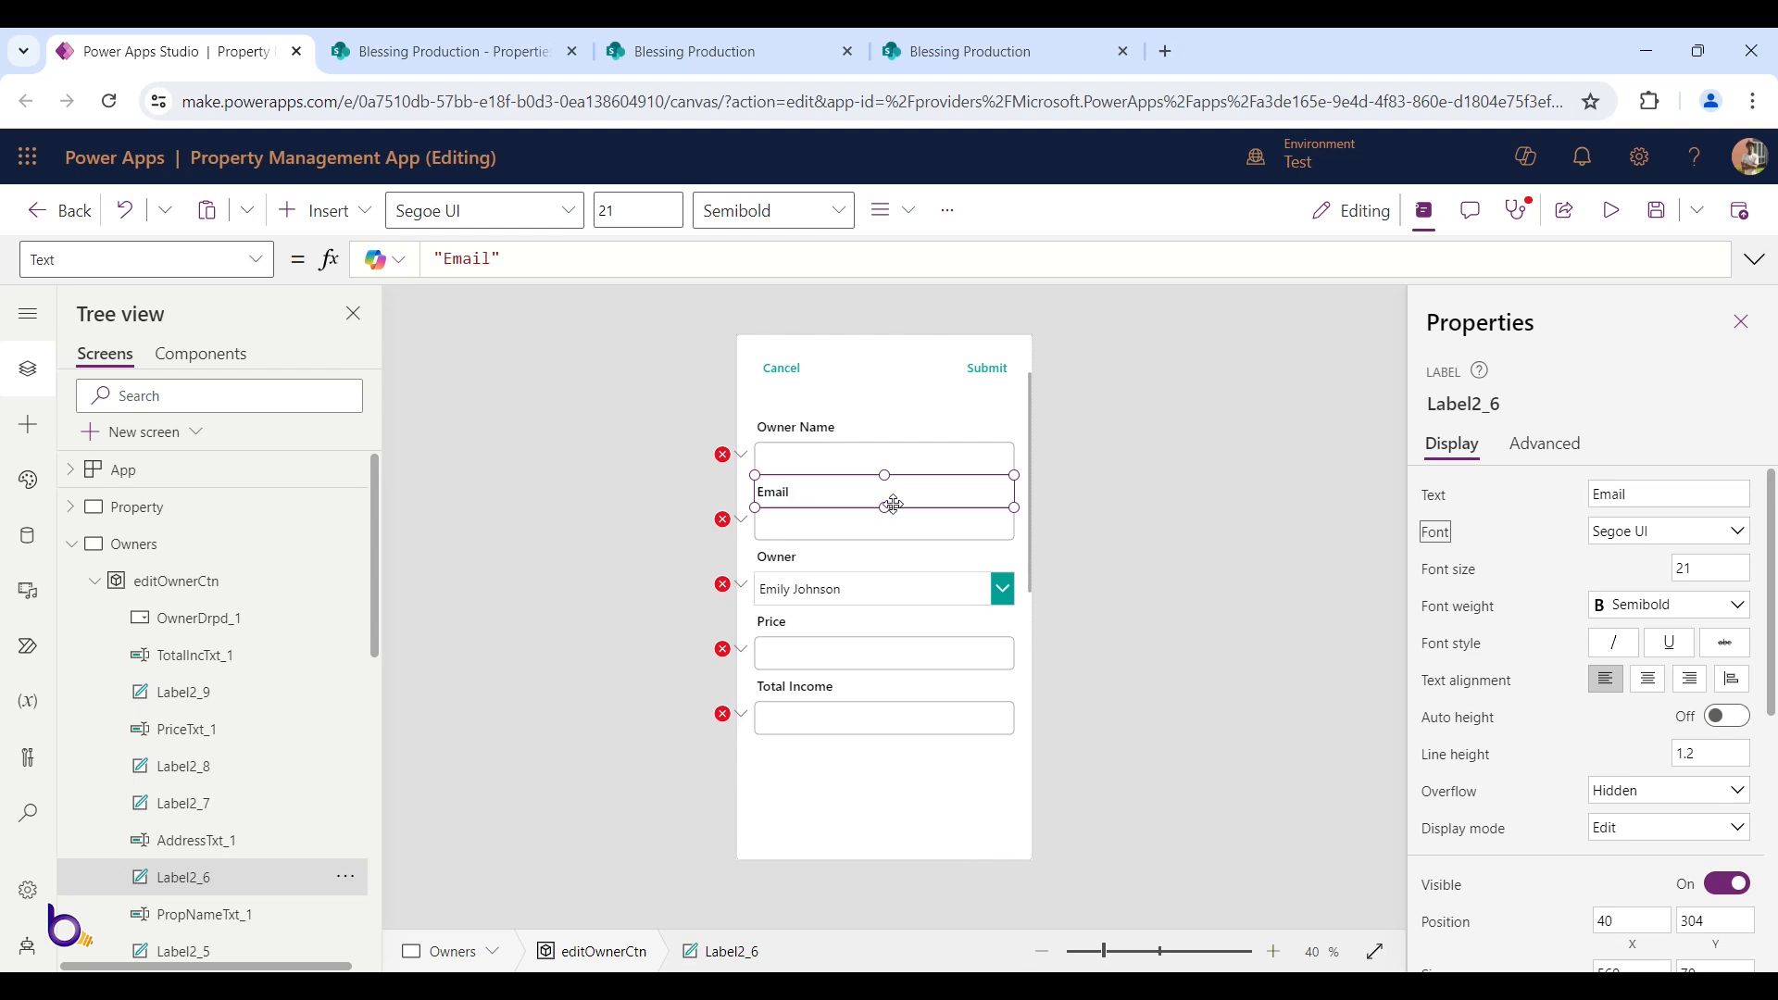
pyautogui.click(792, 562)
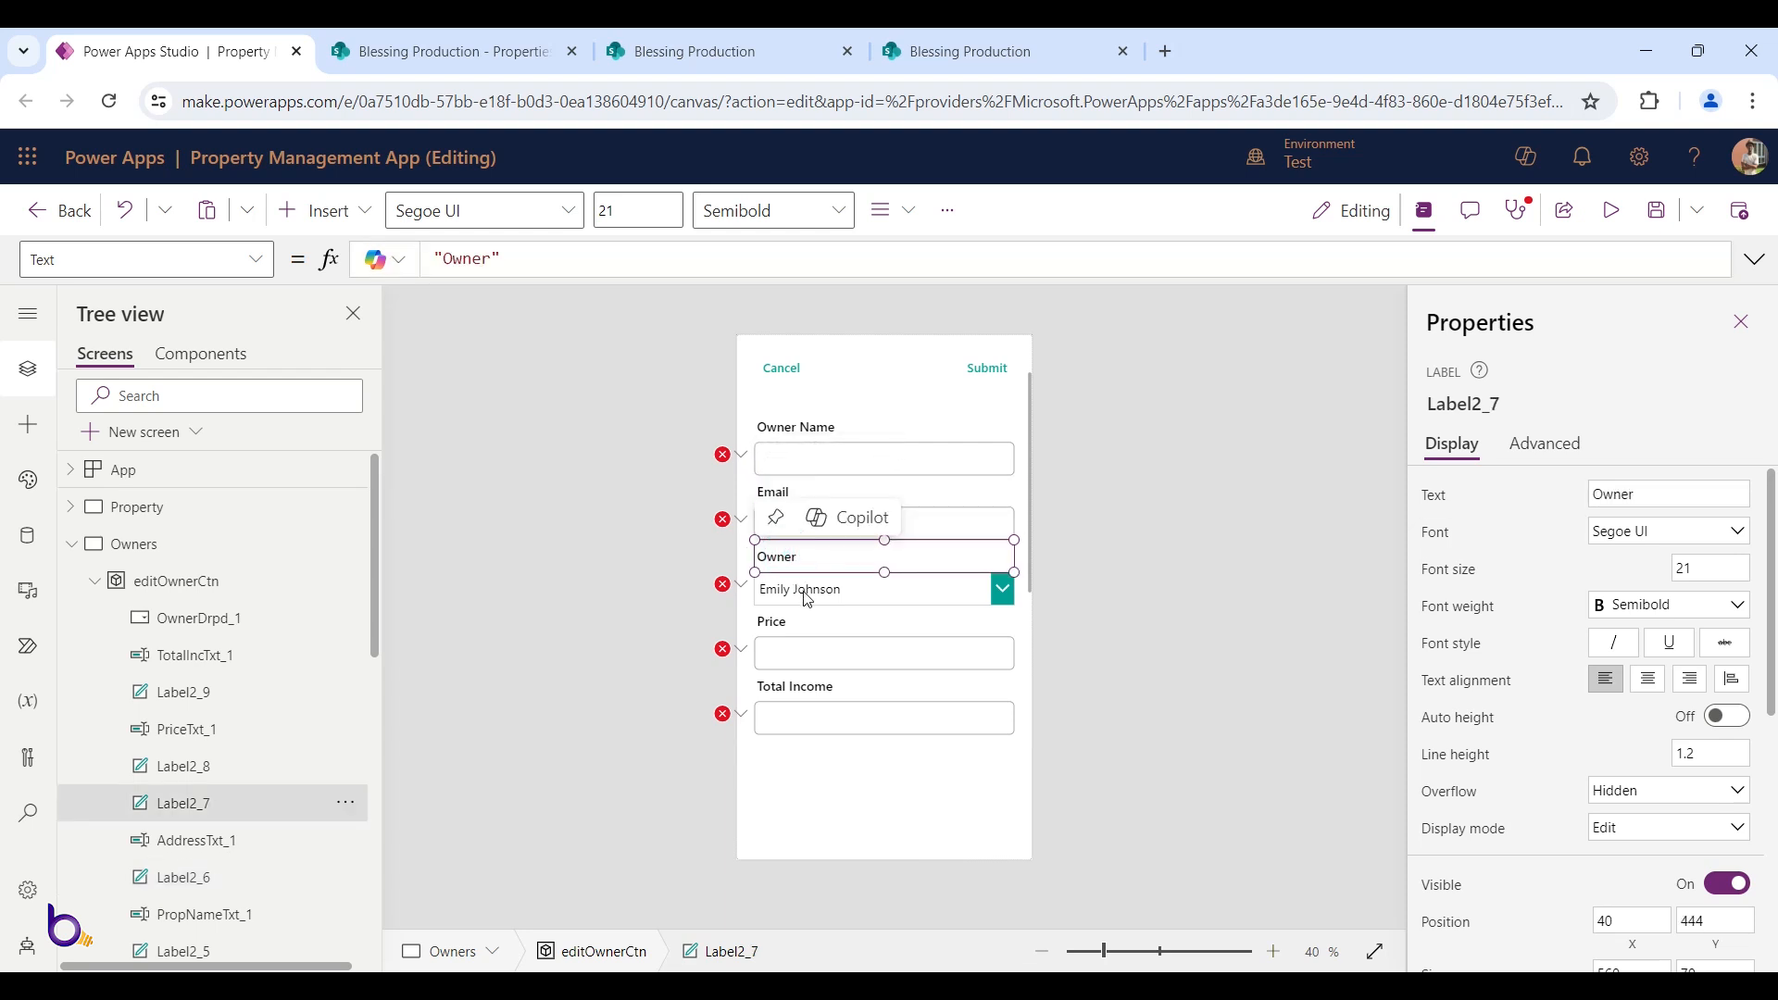
pyautogui.keyDown('shift'); pyautogui.click(804, 591); pyautogui.keyUp('shift')
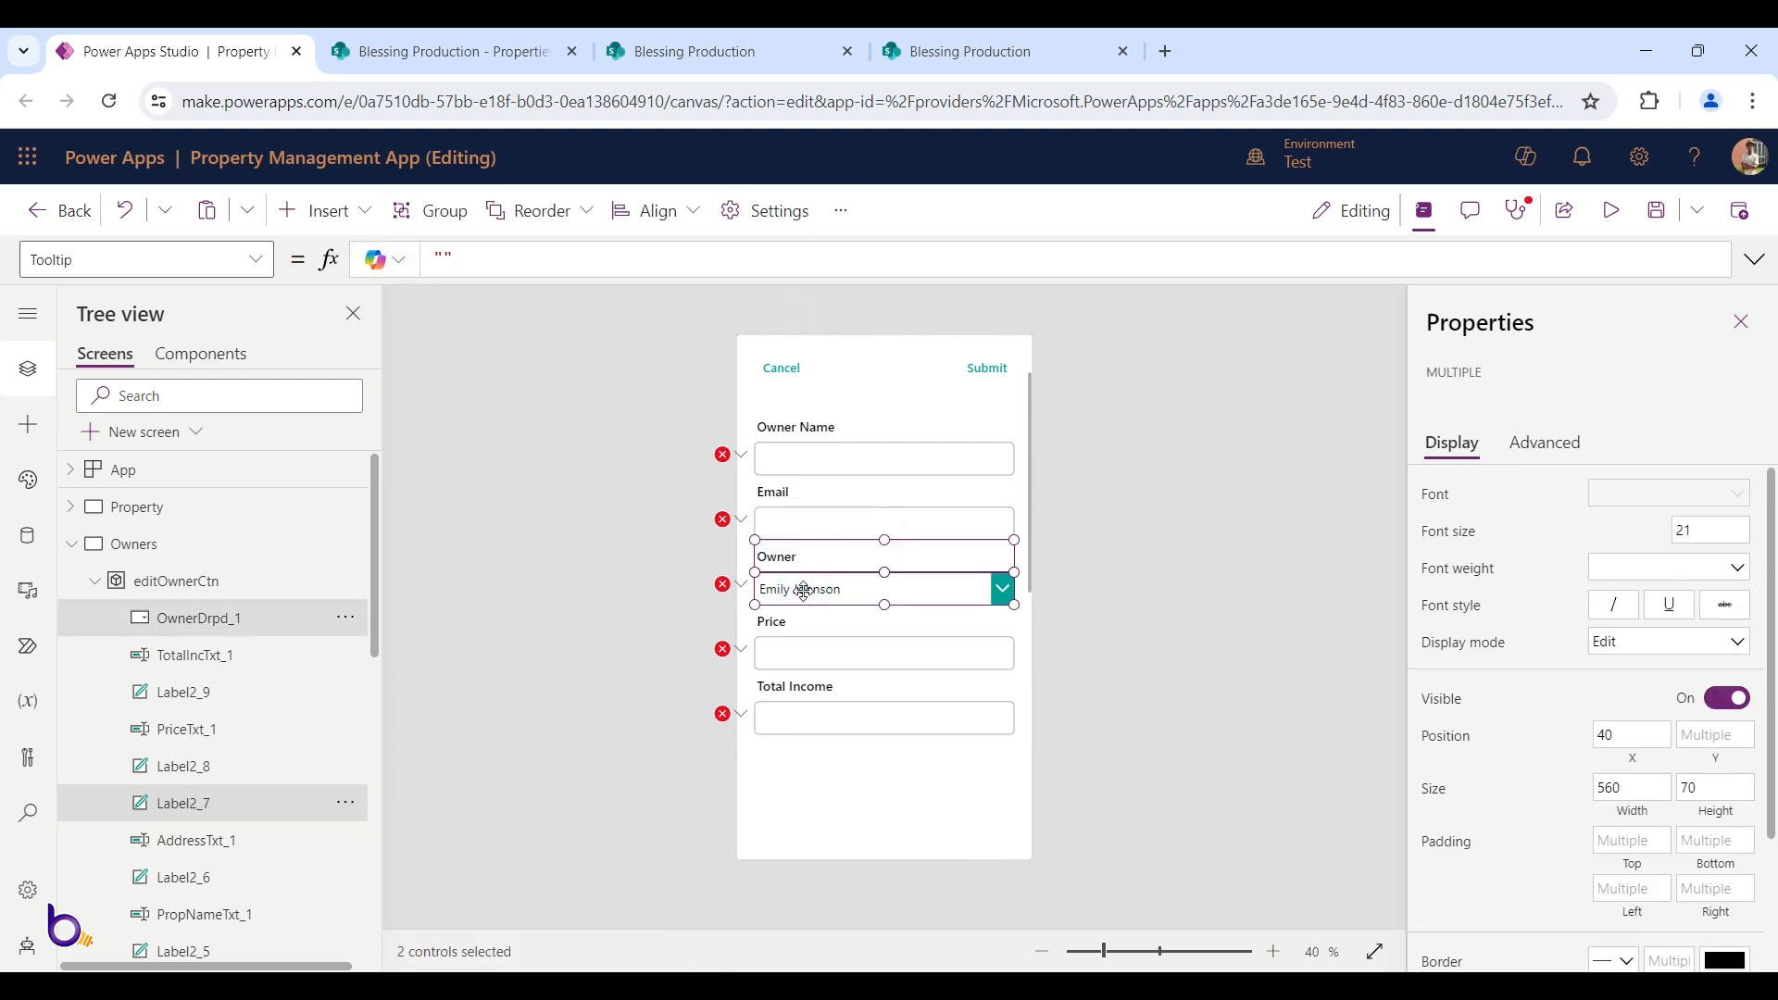
# Delete the Owner label and dropdown, and move Price and Total Income up under Email
pyautogui.press('Delete')
pyautogui.click(776, 628)
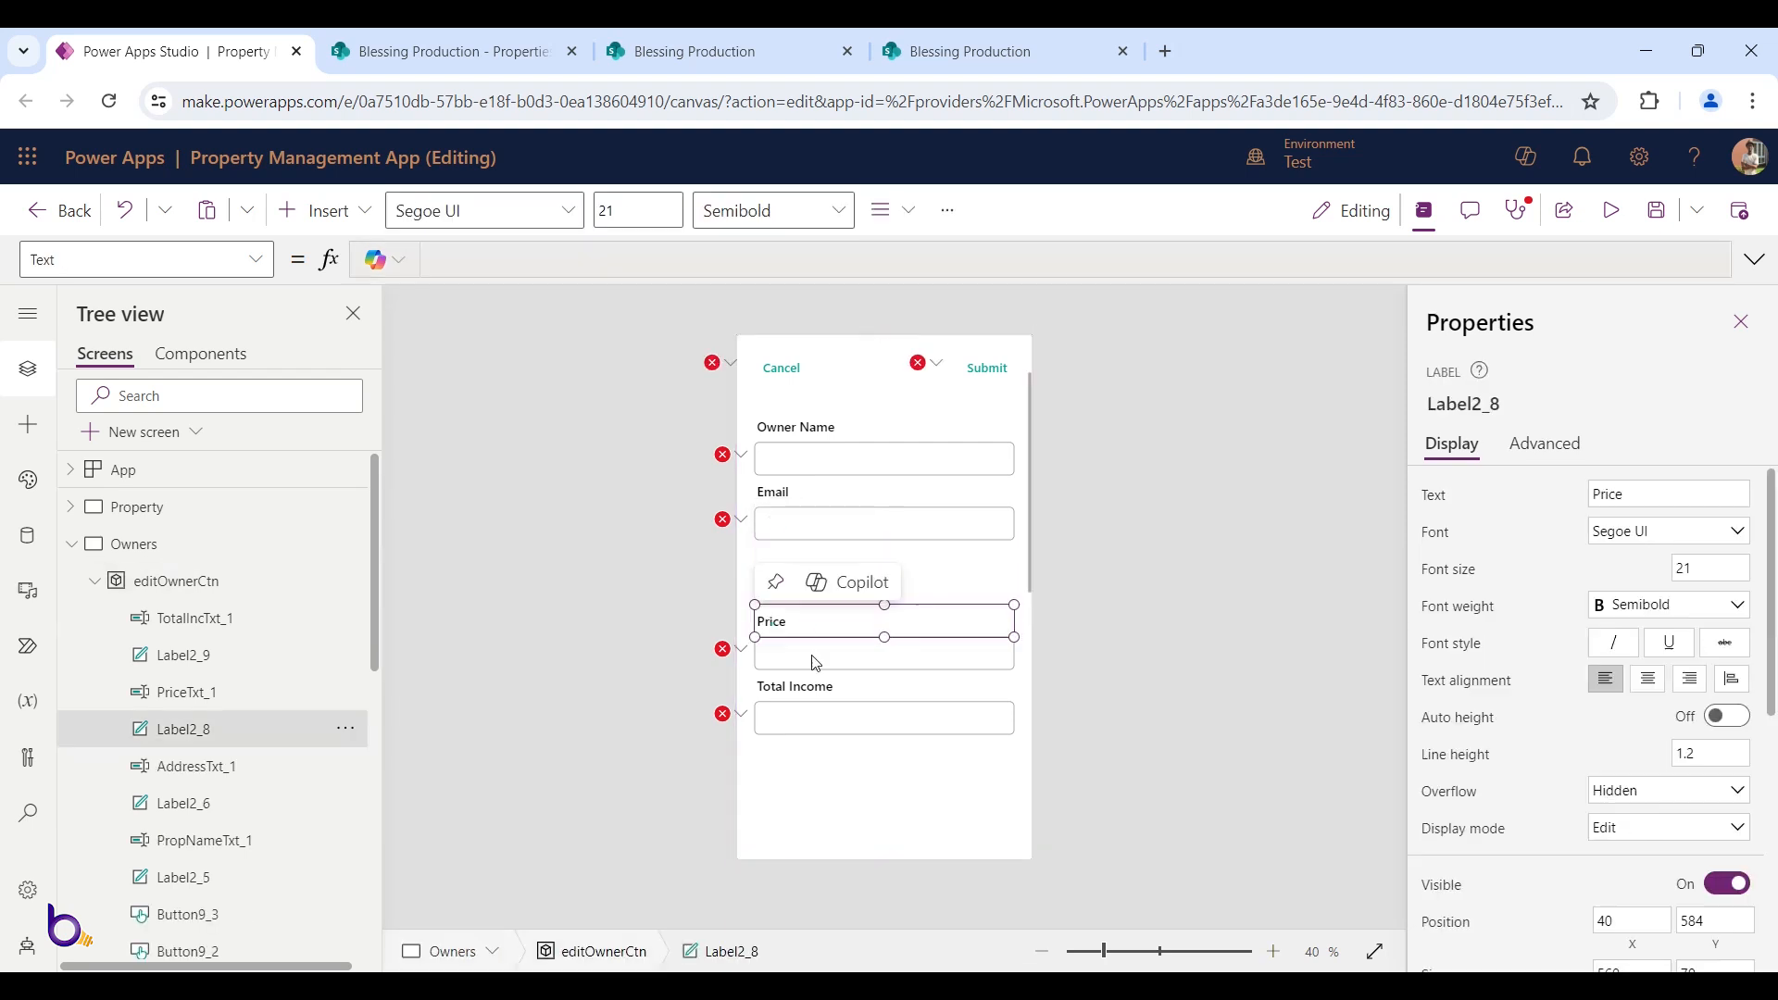
pyautogui.keyDown('shift'); pyautogui.click(817, 657); pyautogui.keyUp('shift')
pyautogui.keyDown('shift'); pyautogui.click(820, 690); pyautogui.keyUp('shift')
pyautogui.keyDown('shift'); pyautogui.click(829, 719); pyautogui.keyUp('shift')
pyautogui.moveTo(849, 710); pyautogui.dragTo(850, 658)
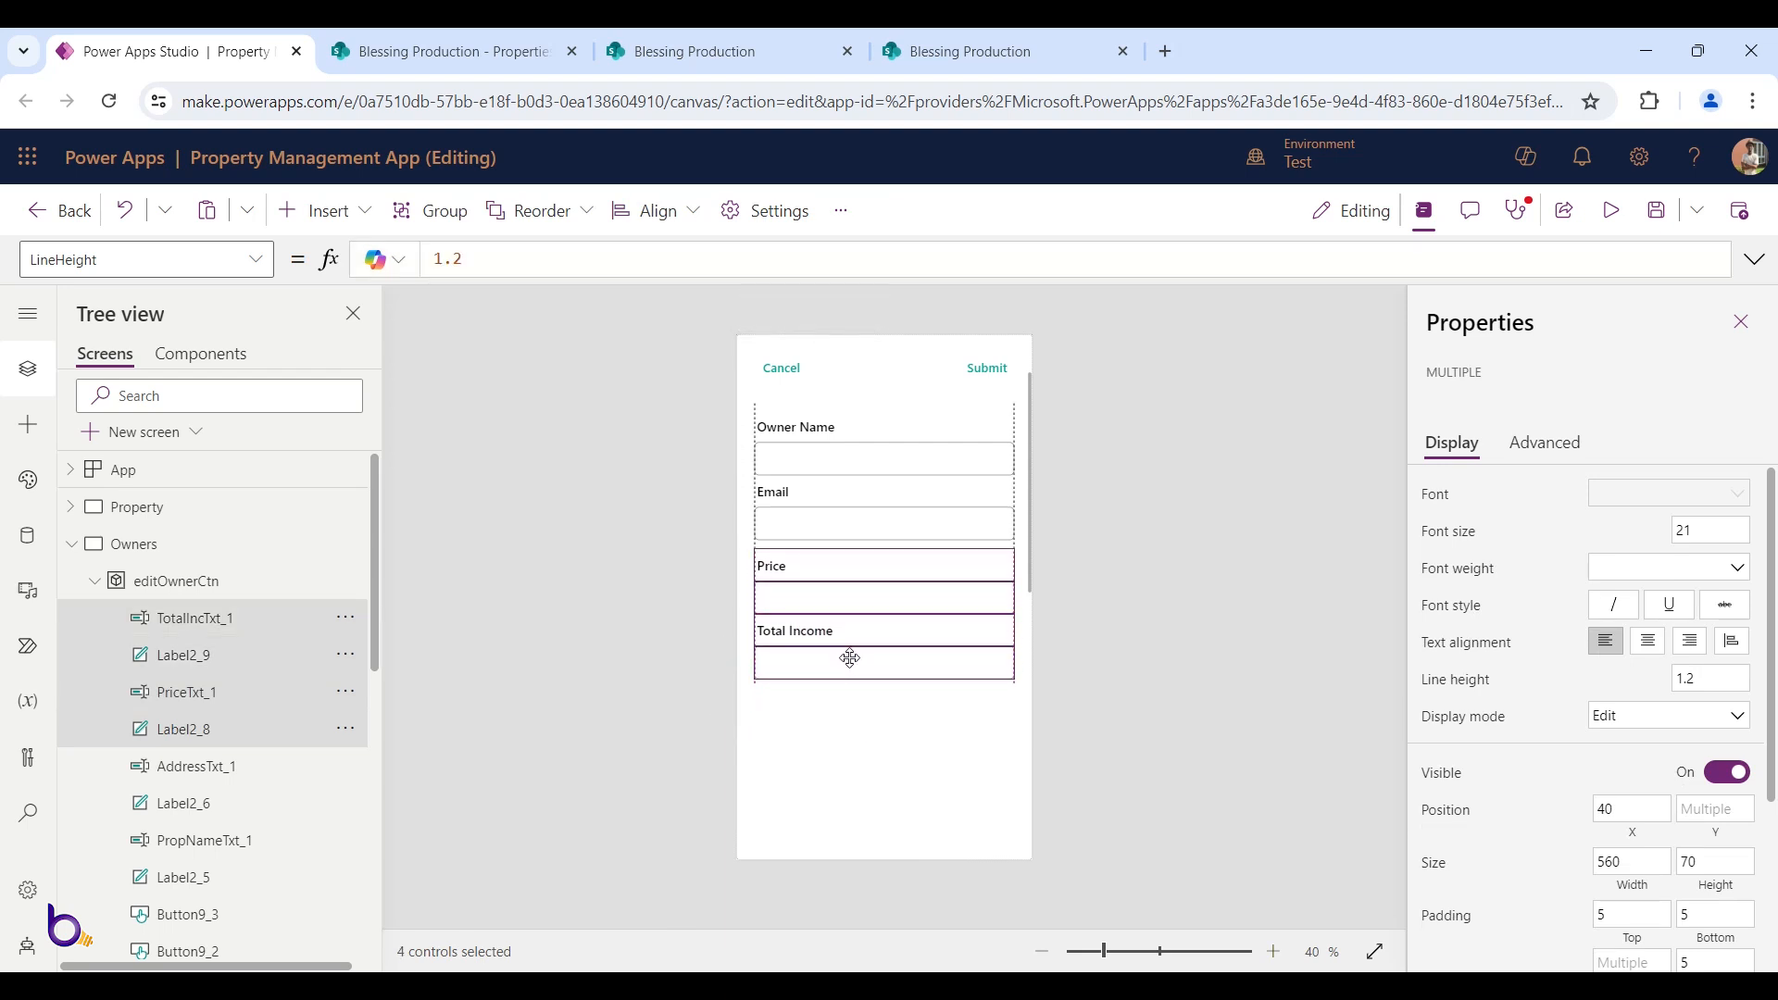
pyautogui.click(1115, 584)
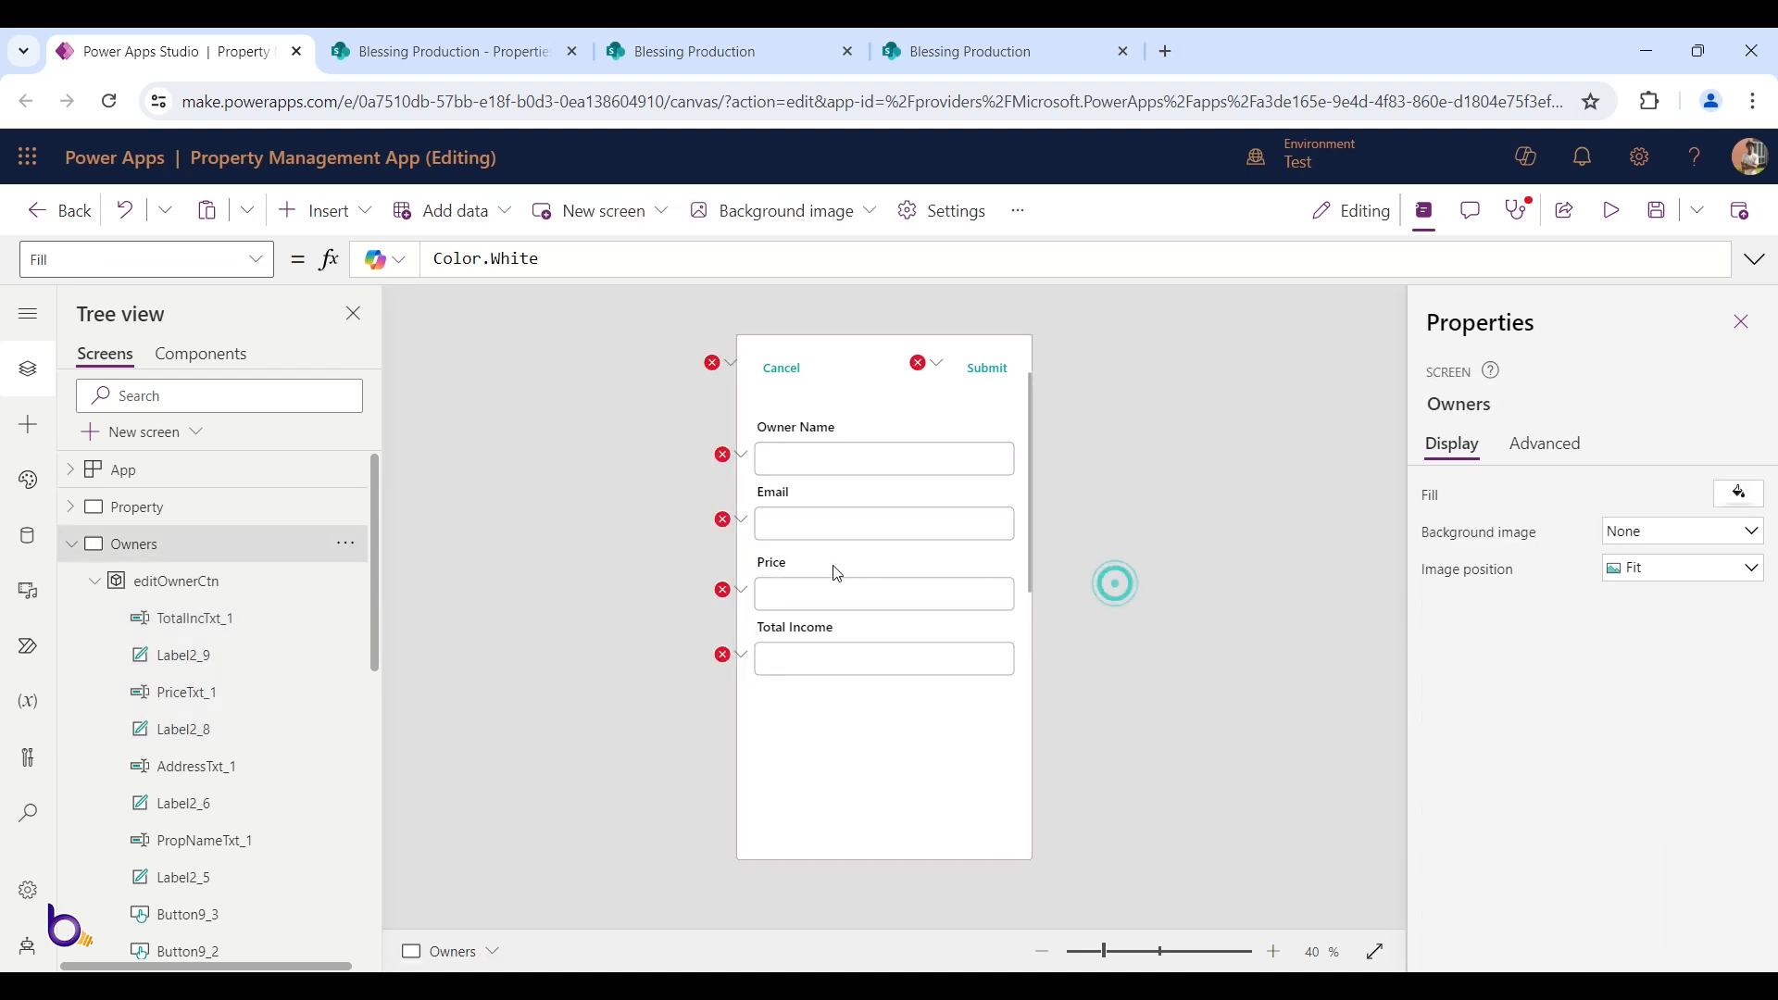
# Retype the Price label, rename the Total Income label to Photo, and save the app
pyautogui.click(783, 567)
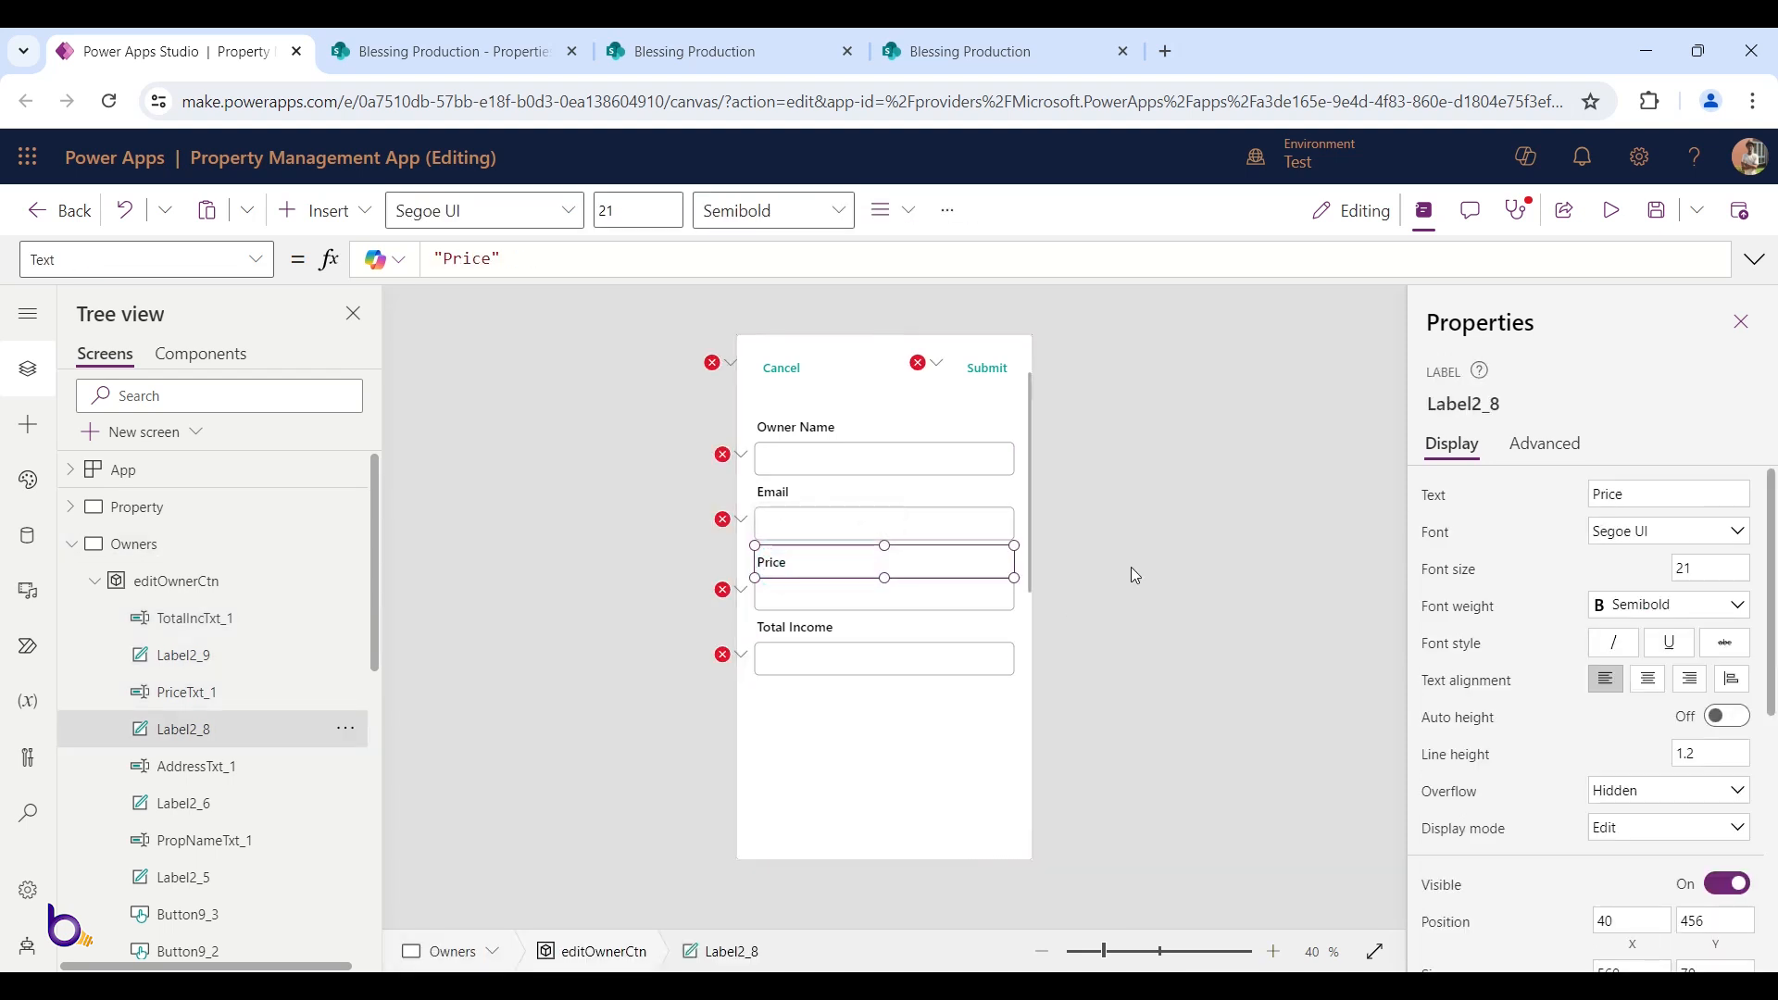
pyautogui.click(1668, 494)
pyautogui.write('Phone')
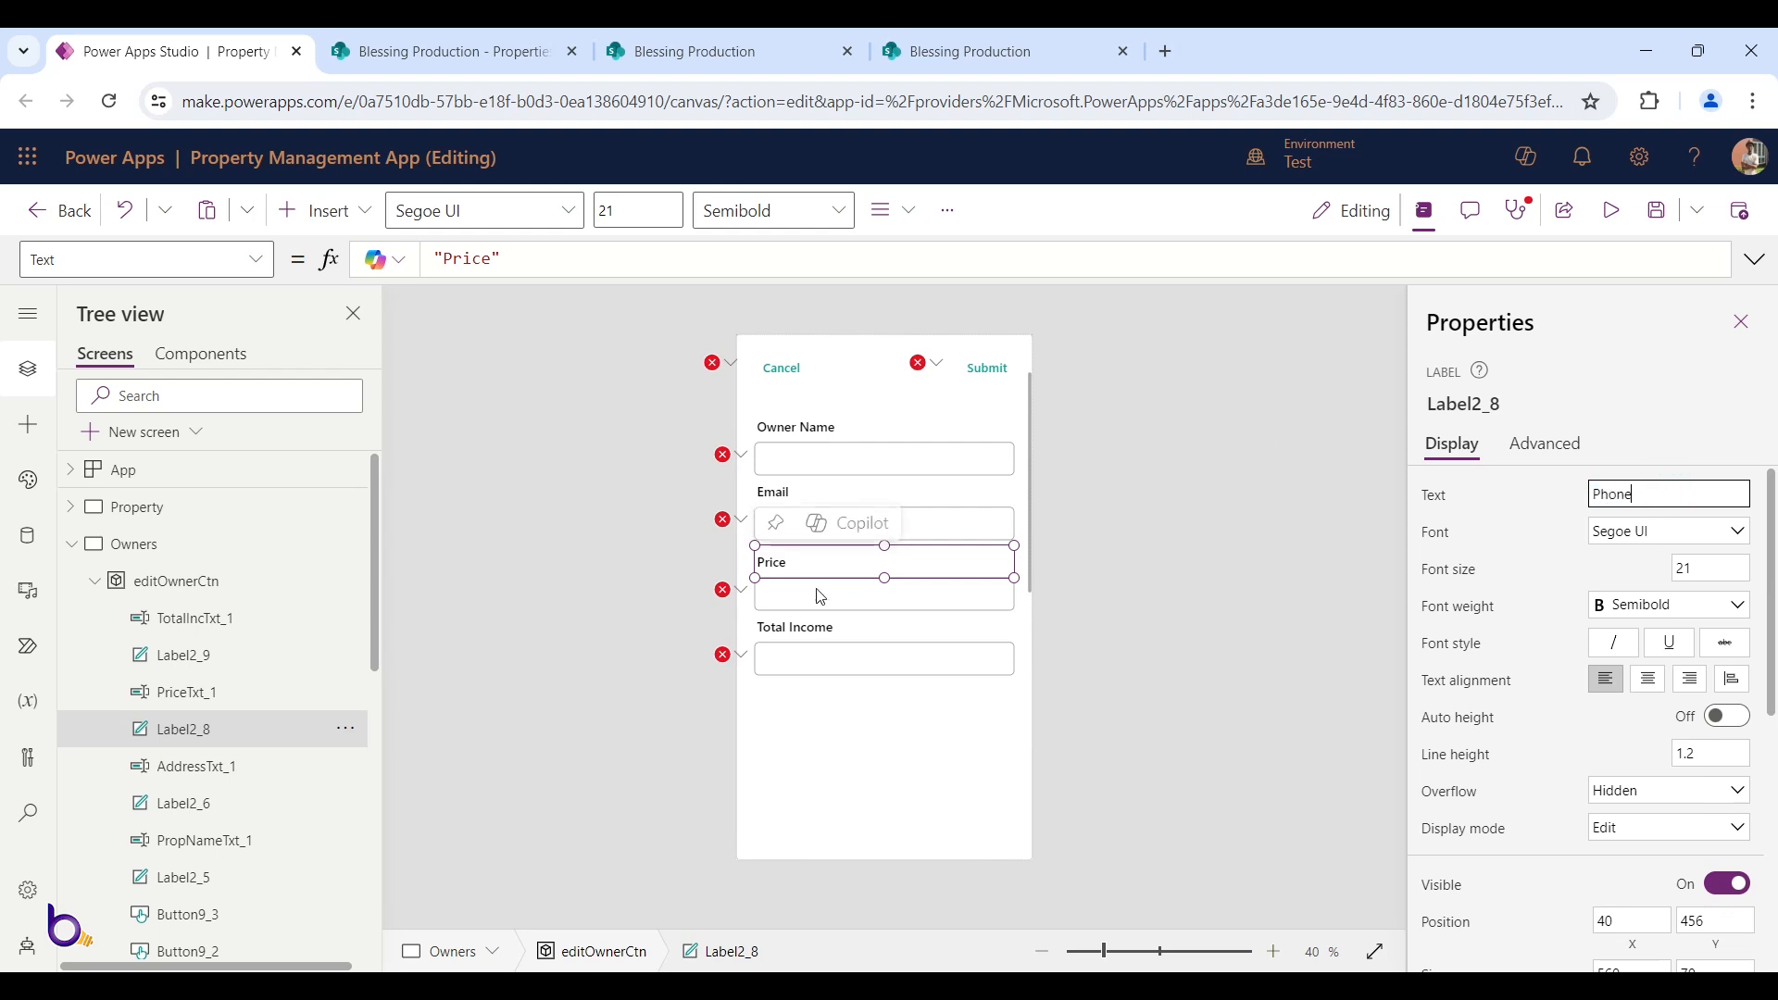
pyautogui.click(813, 626)
pyautogui.click(1676, 501)
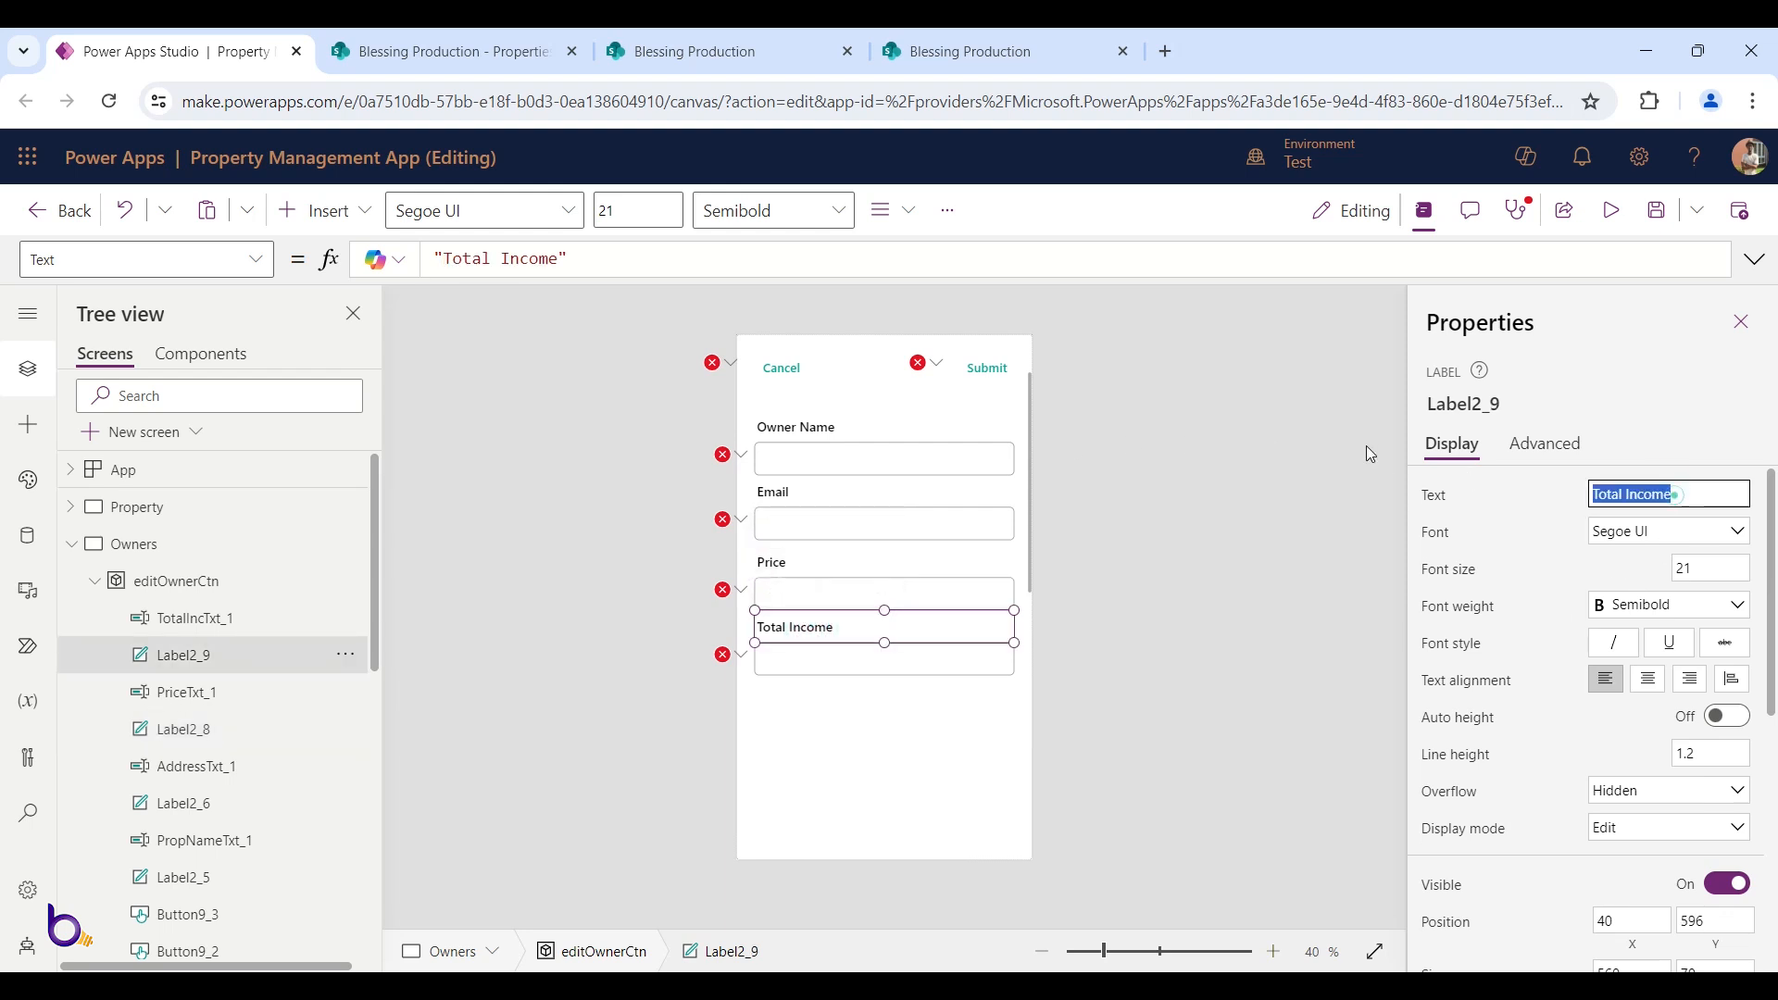
pyautogui.write('Photo')
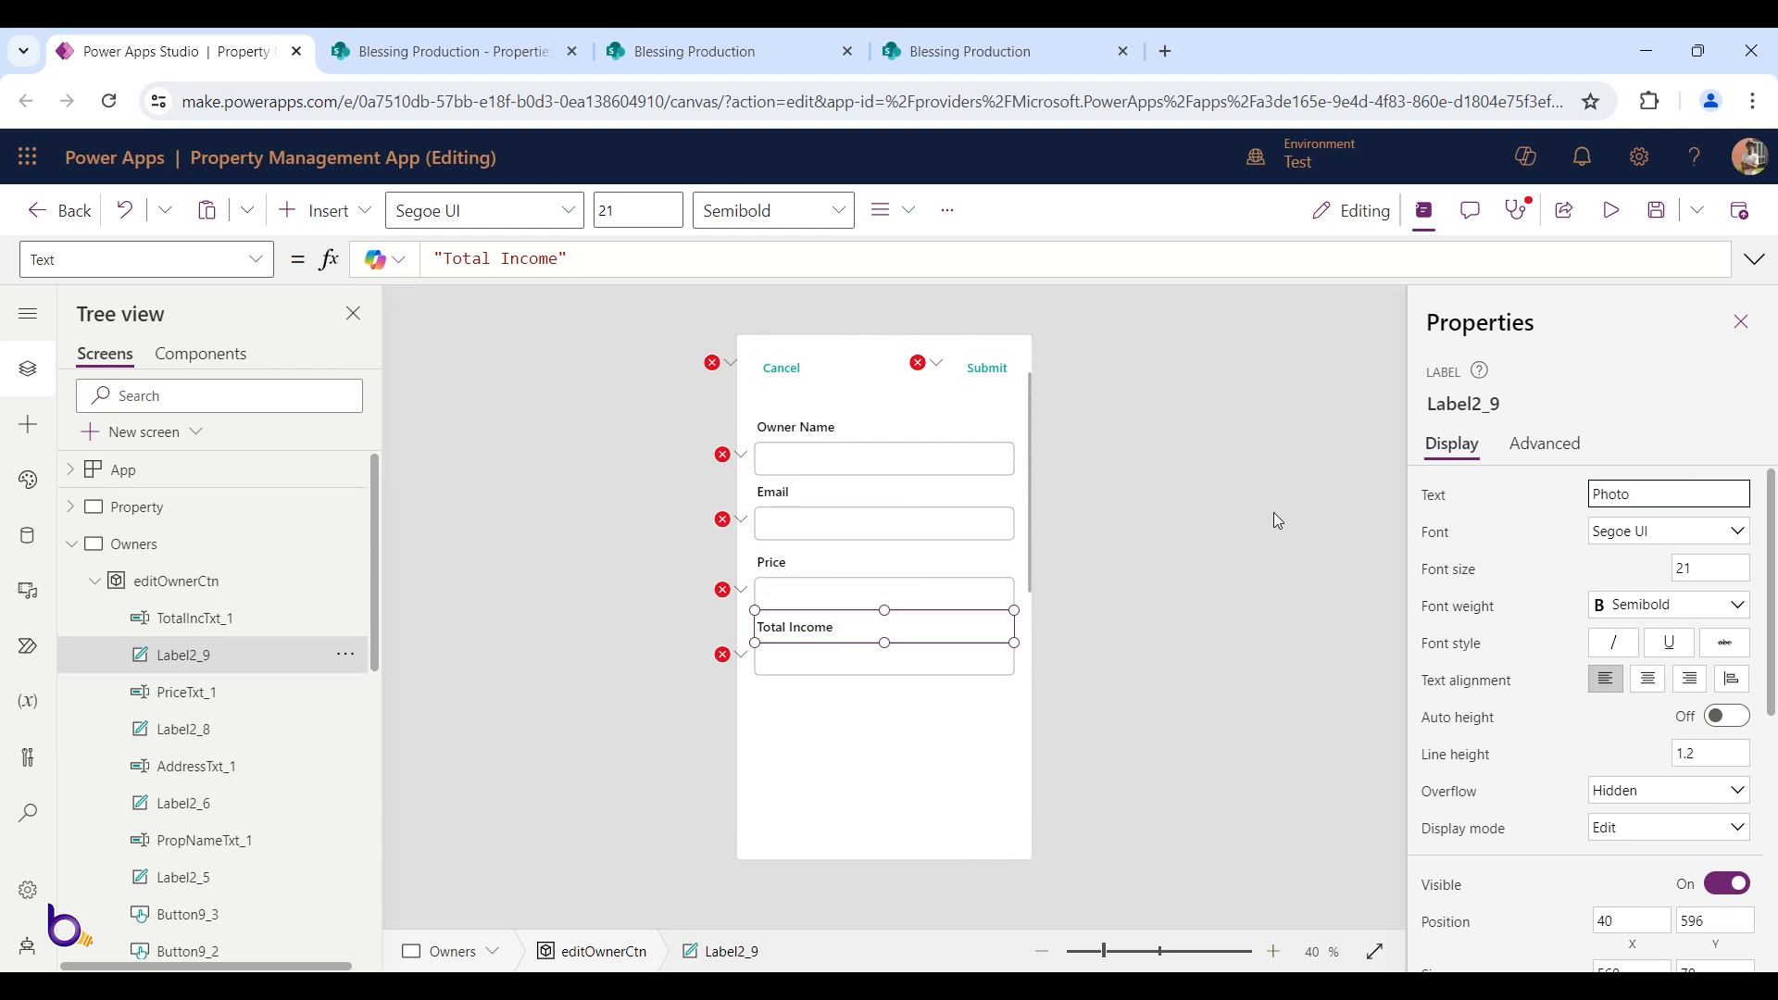
pyautogui.click(1159, 591)
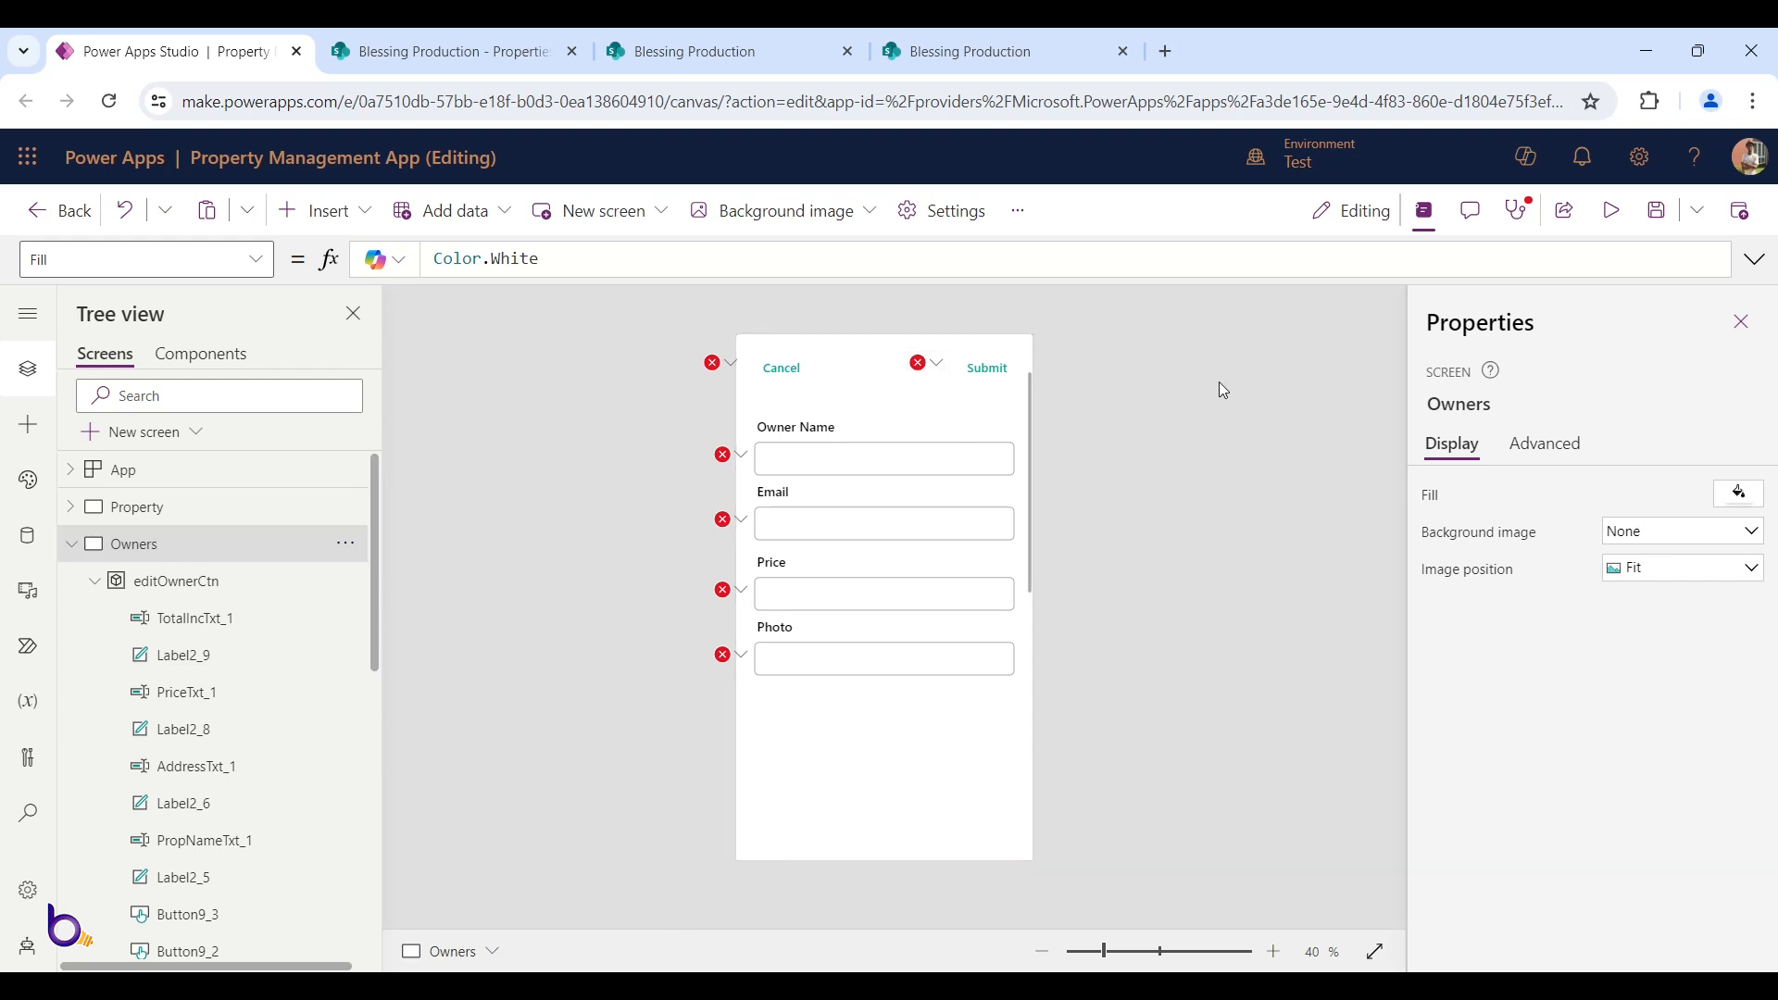
pyautogui.click(1659, 211)
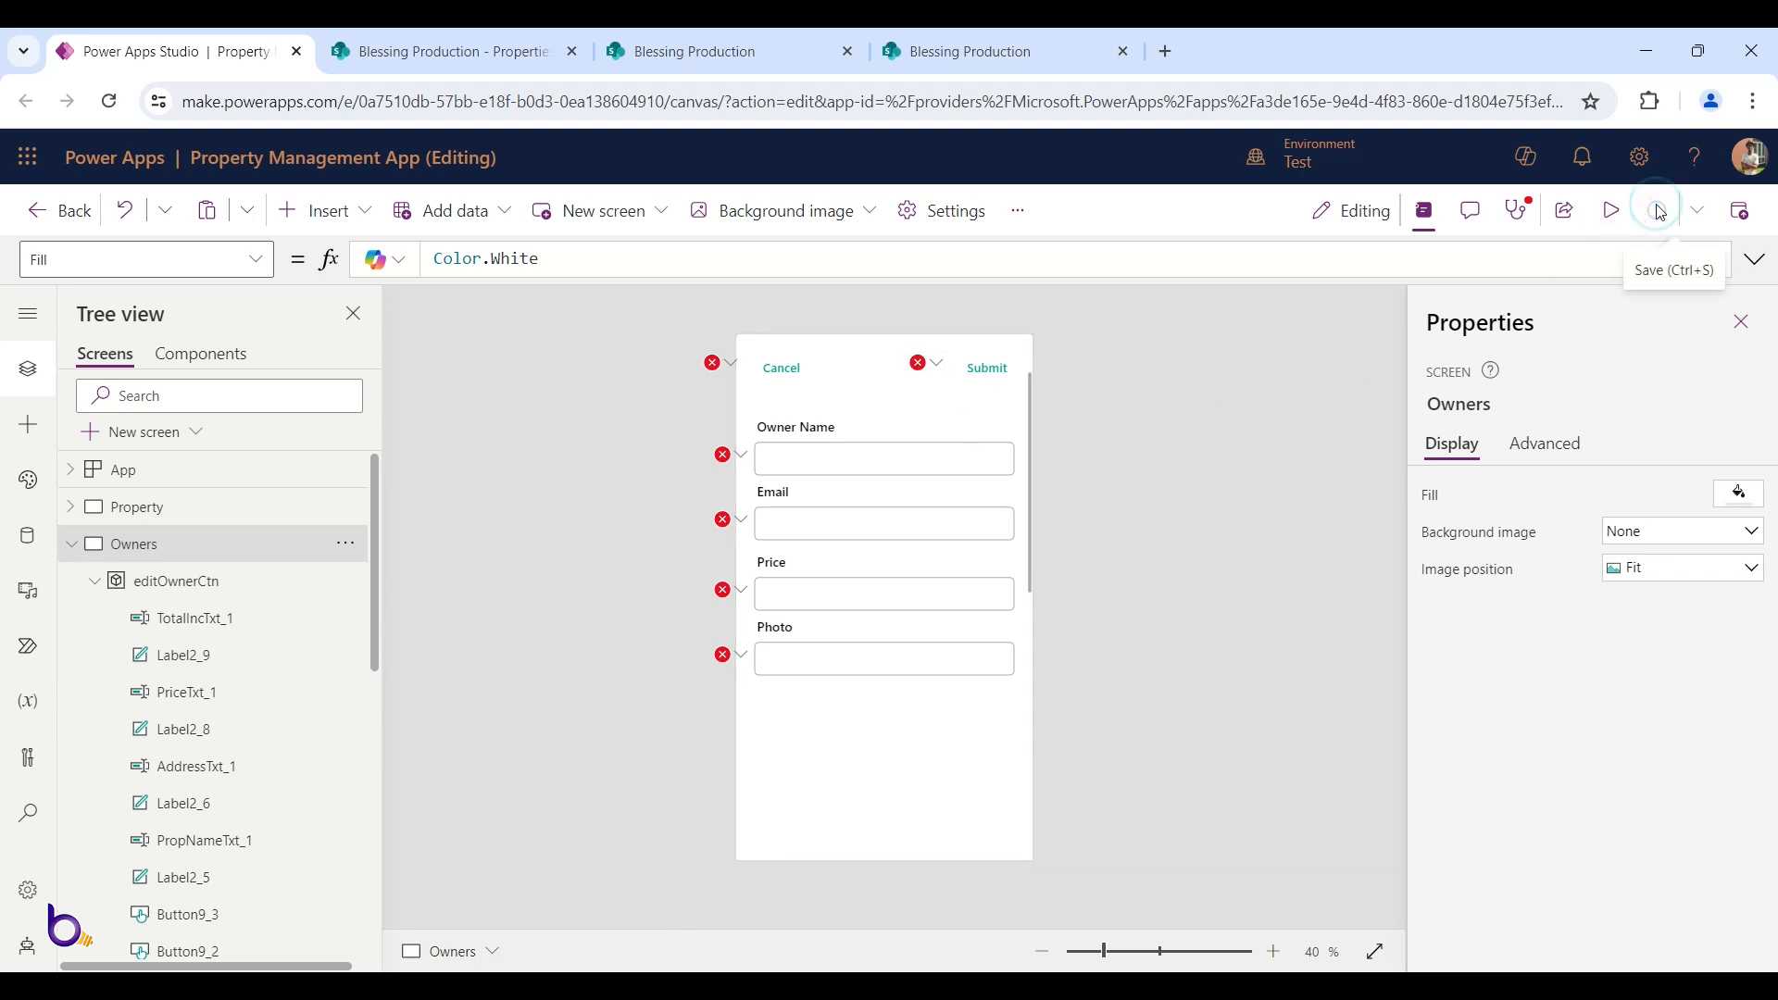
# Change the Cancel formula's showeditProp variable to showeditOwner
pyautogui.click(792, 369)
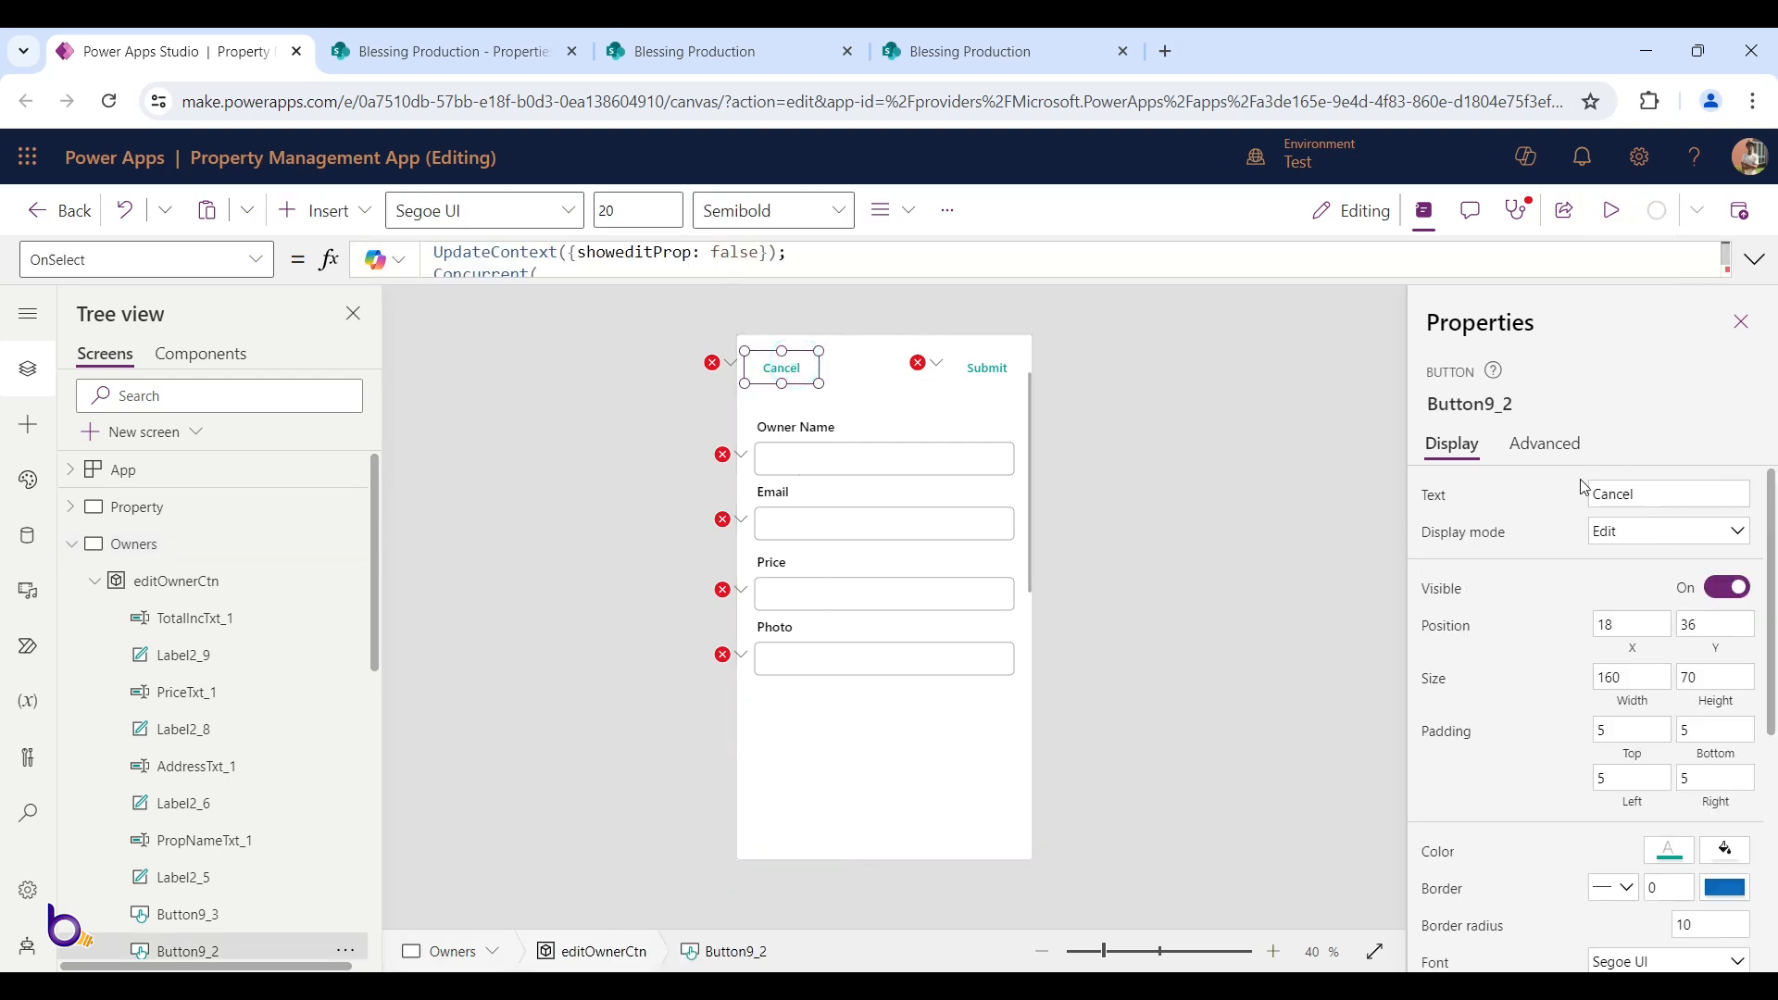
pyautogui.click(682, 278)
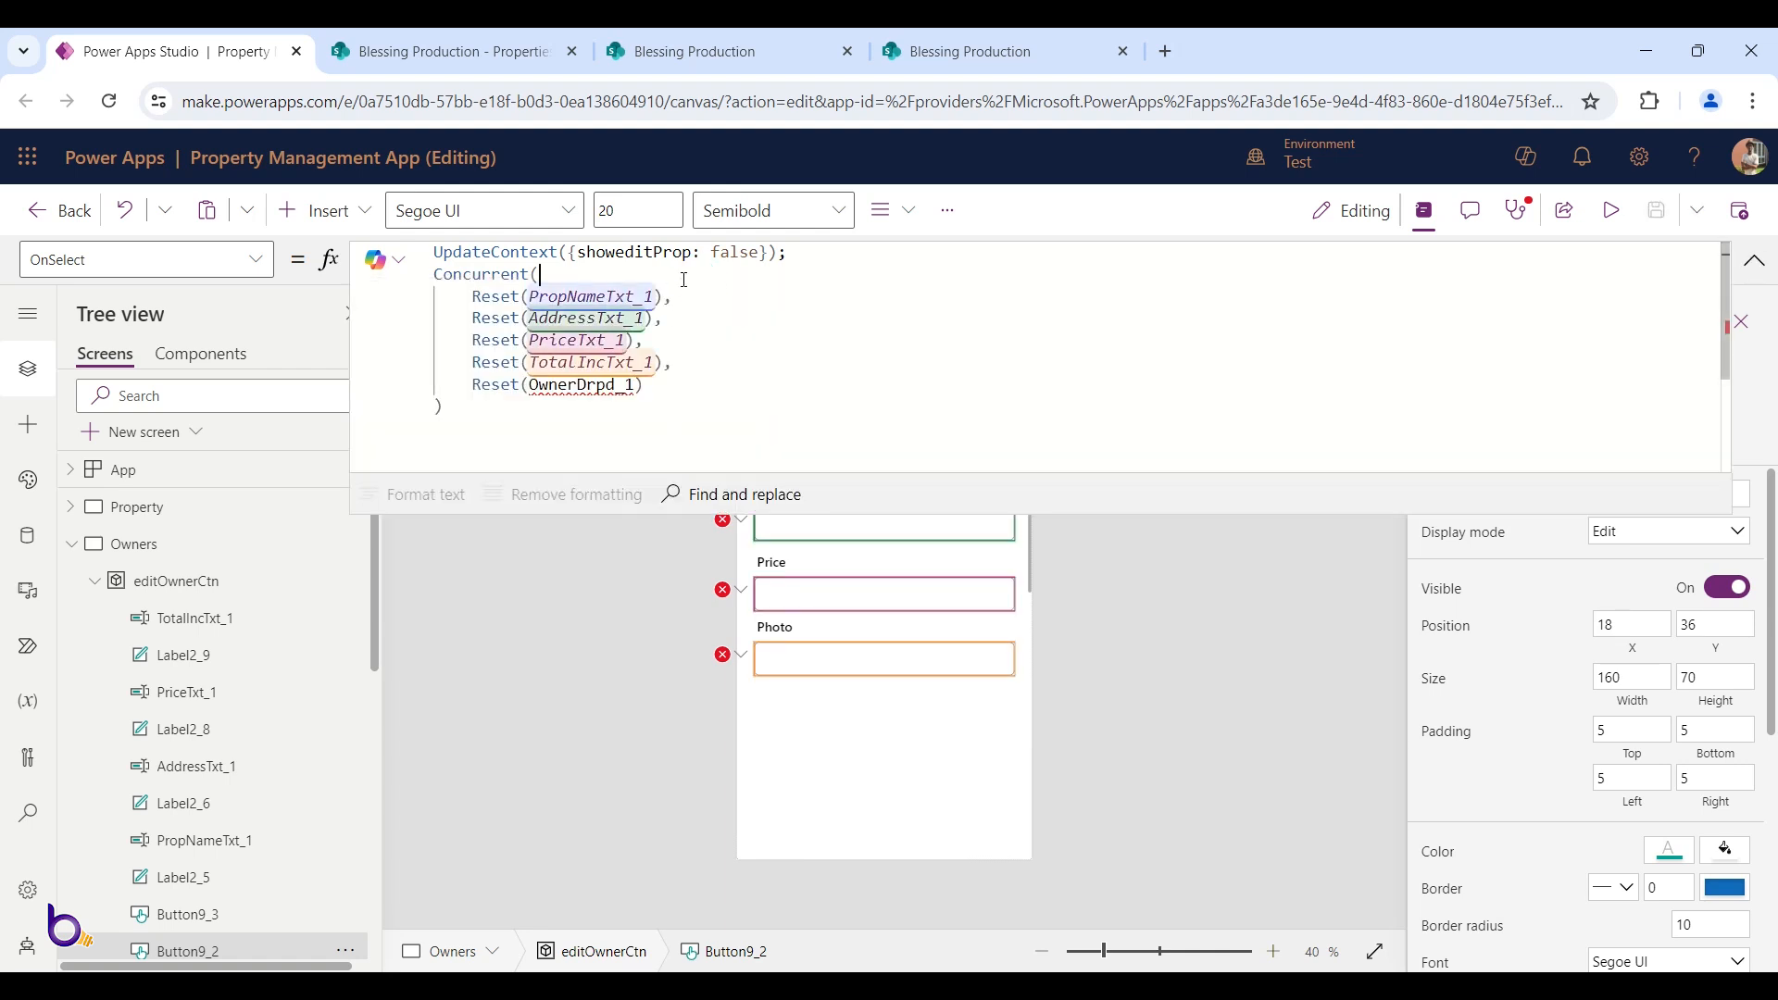
pyautogui.moveTo(655, 252); pyautogui.dragTo(693, 252)
pyautogui.write('Owner')
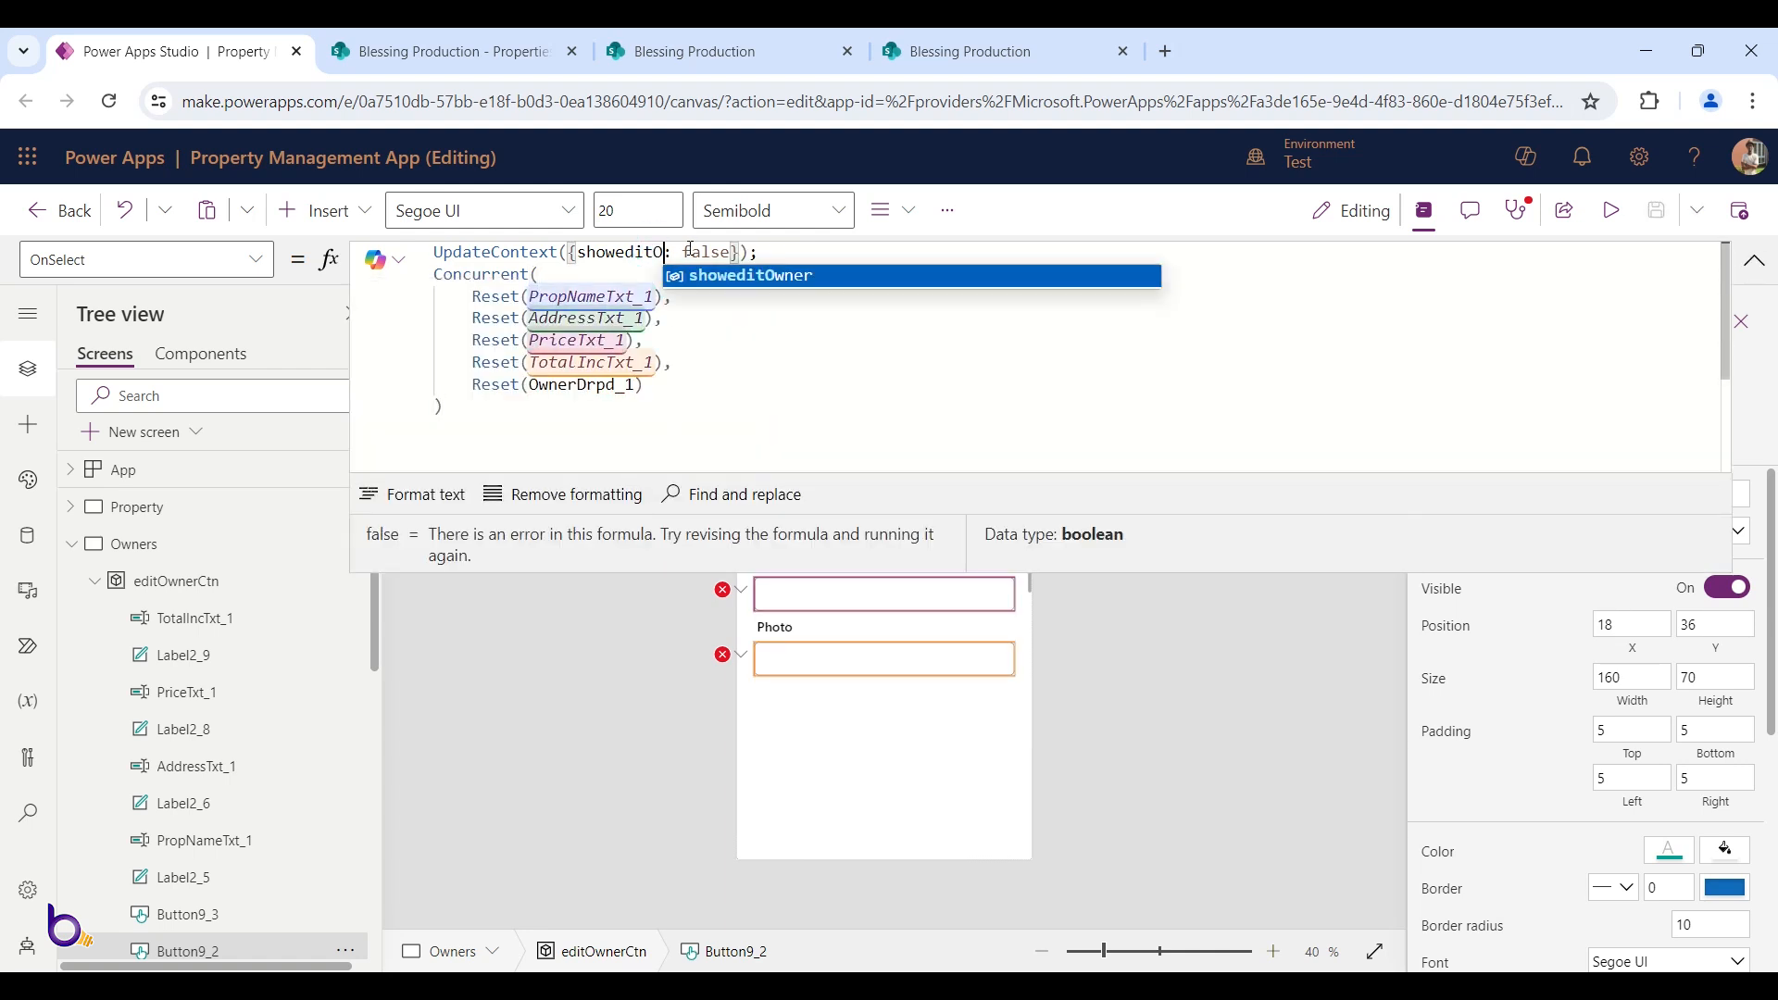
pyautogui.click(793, 278)
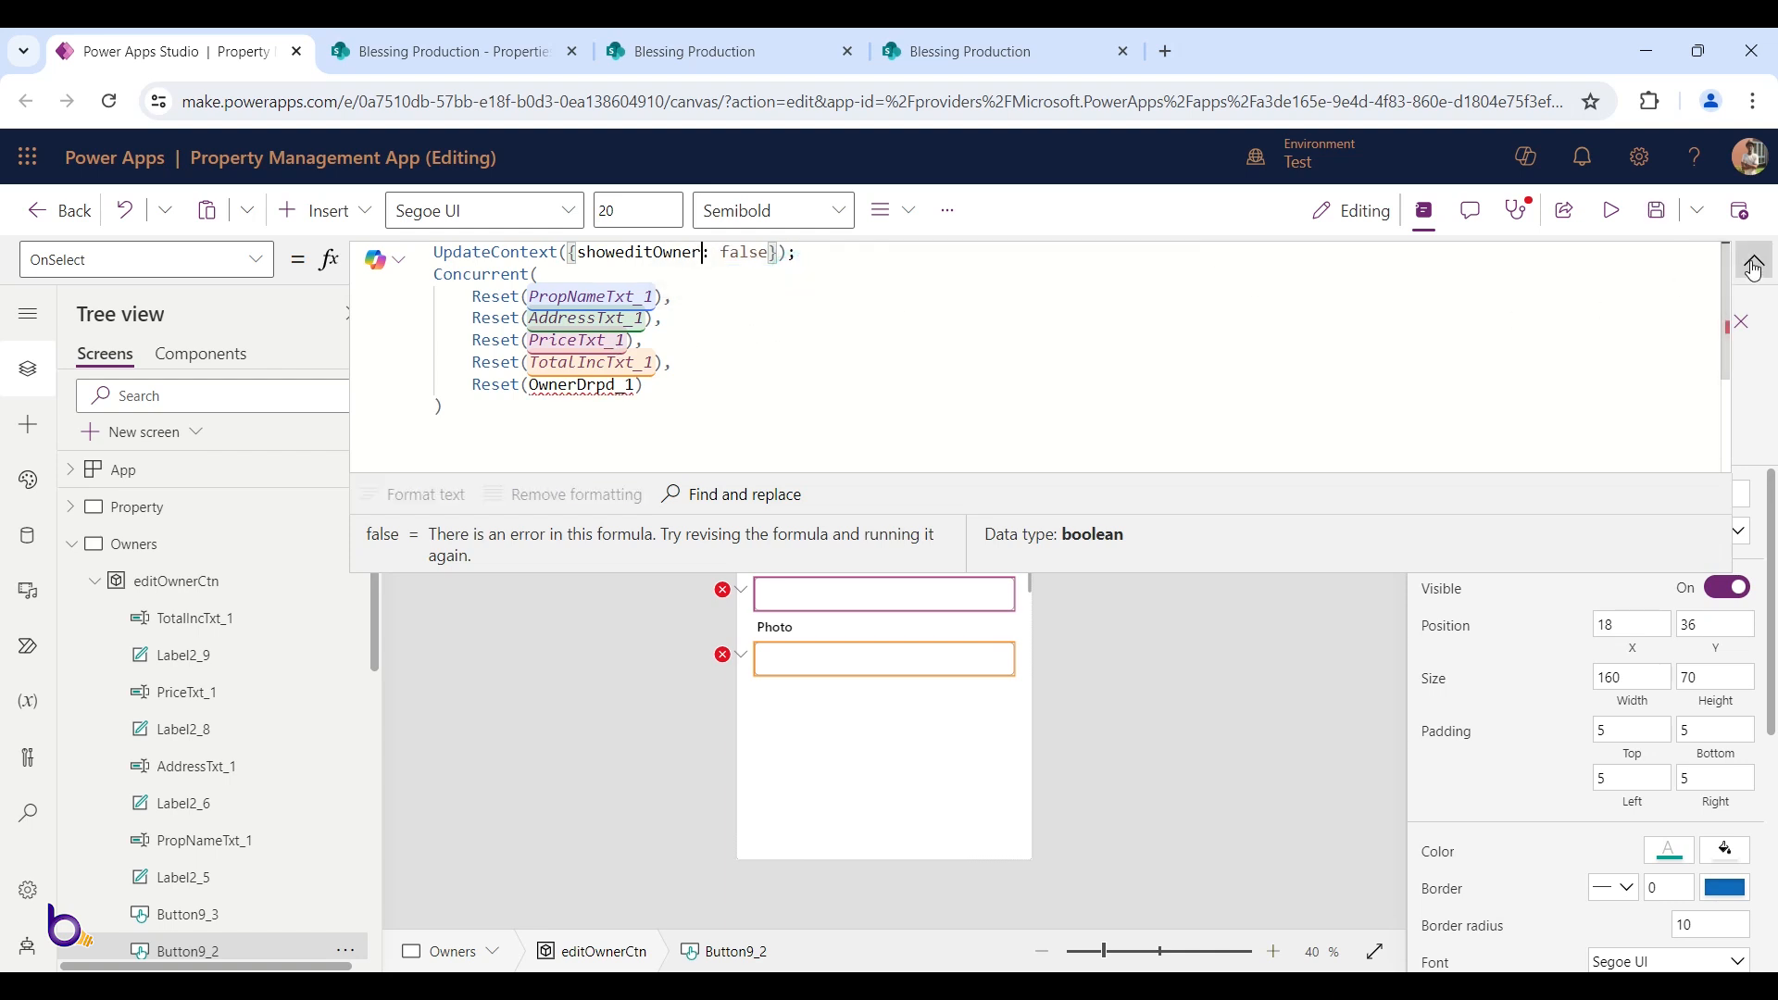
pyautogui.click(1755, 261)
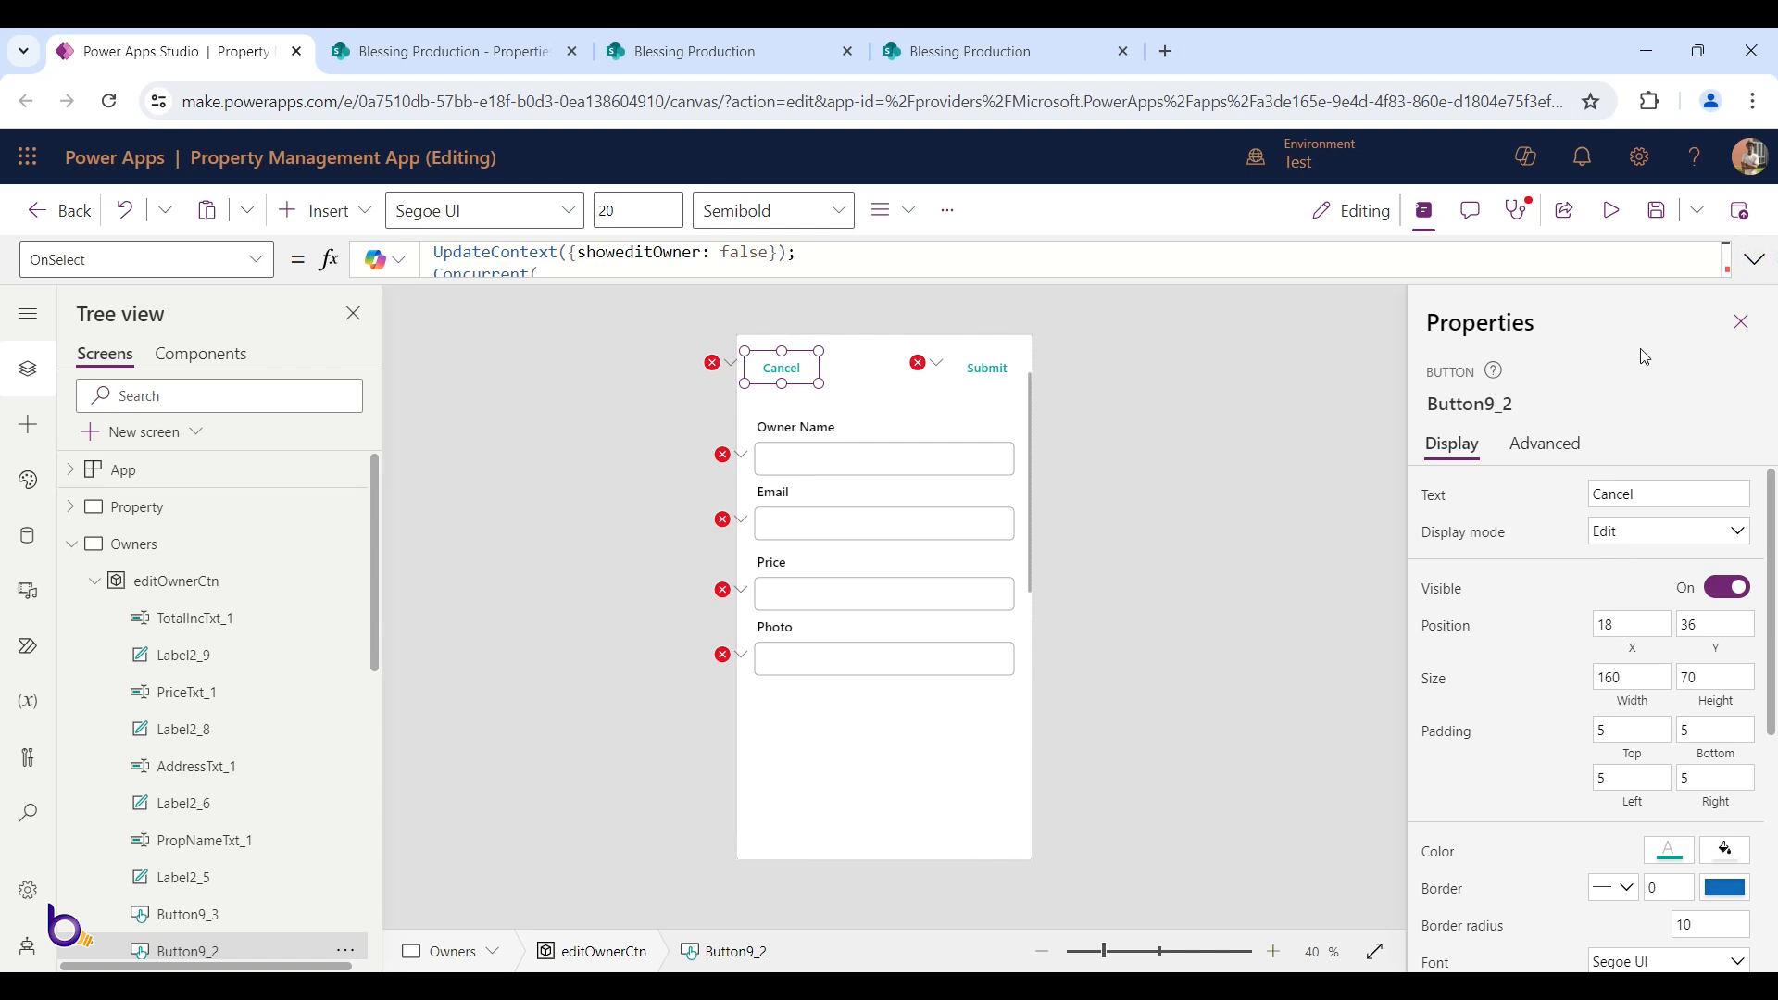
# Delete the Reset(OwnerDrpd_1) line from the Cancel button's OnSelect formula
pyautogui.click(1545, 444)
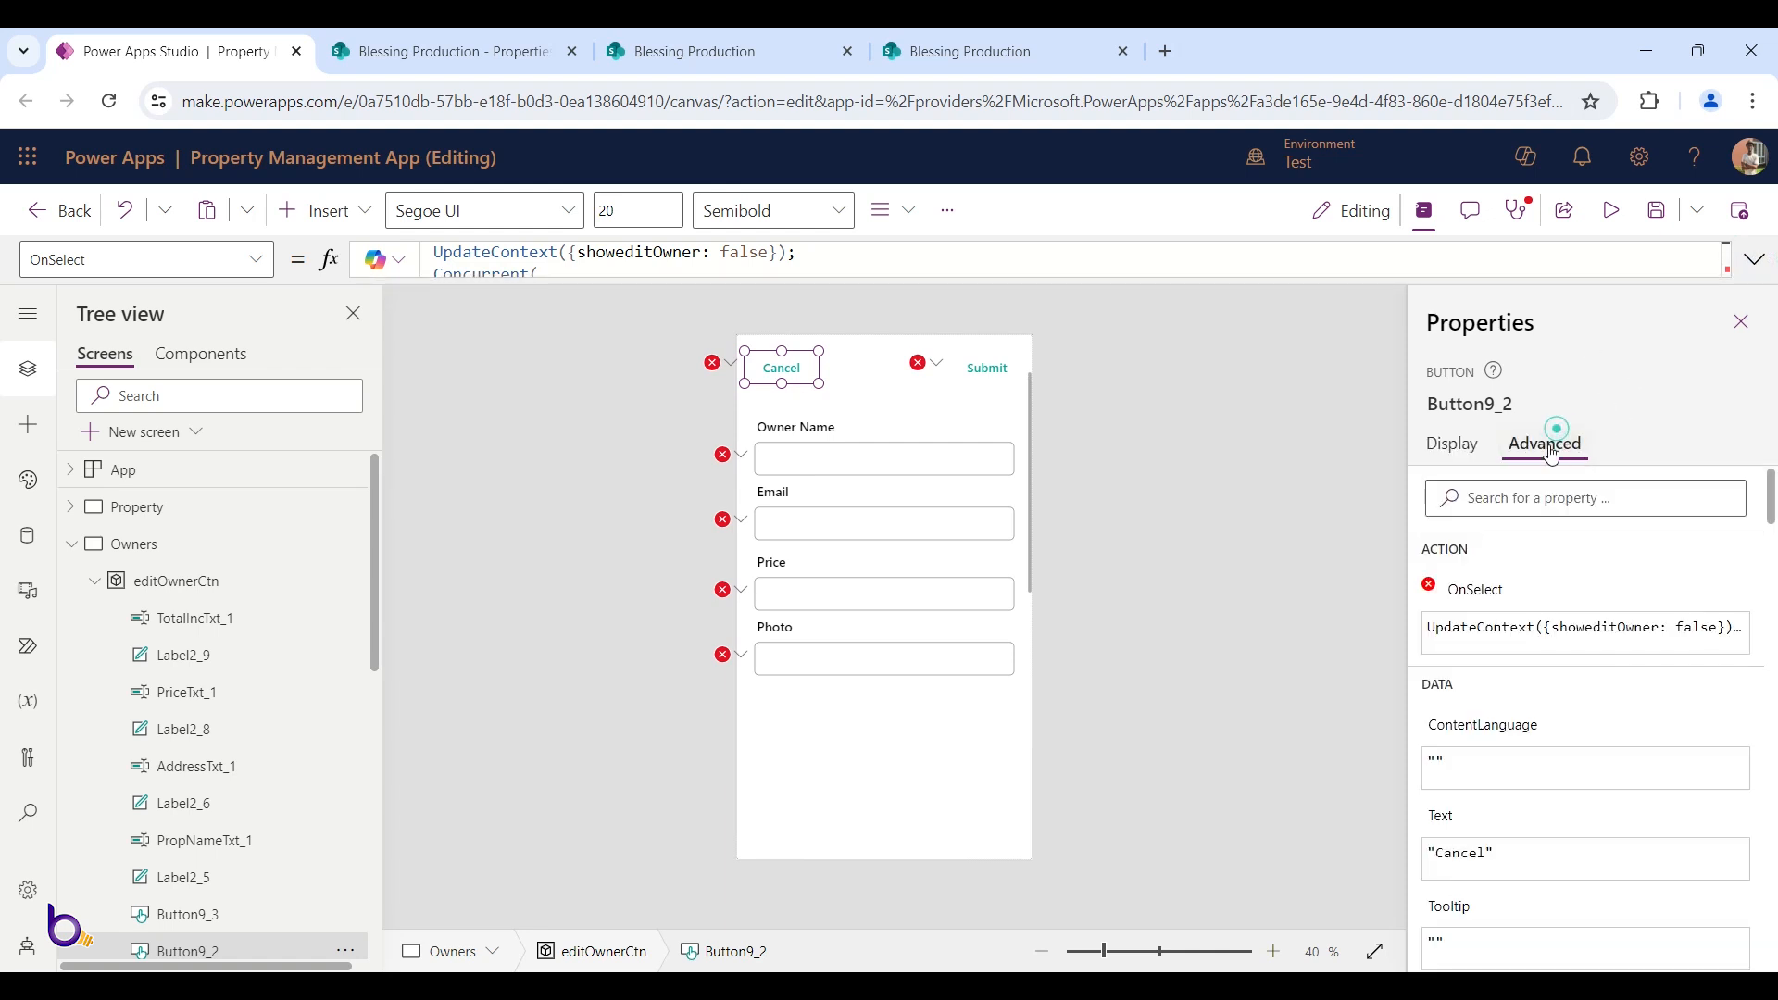
pyautogui.click(1473, 593)
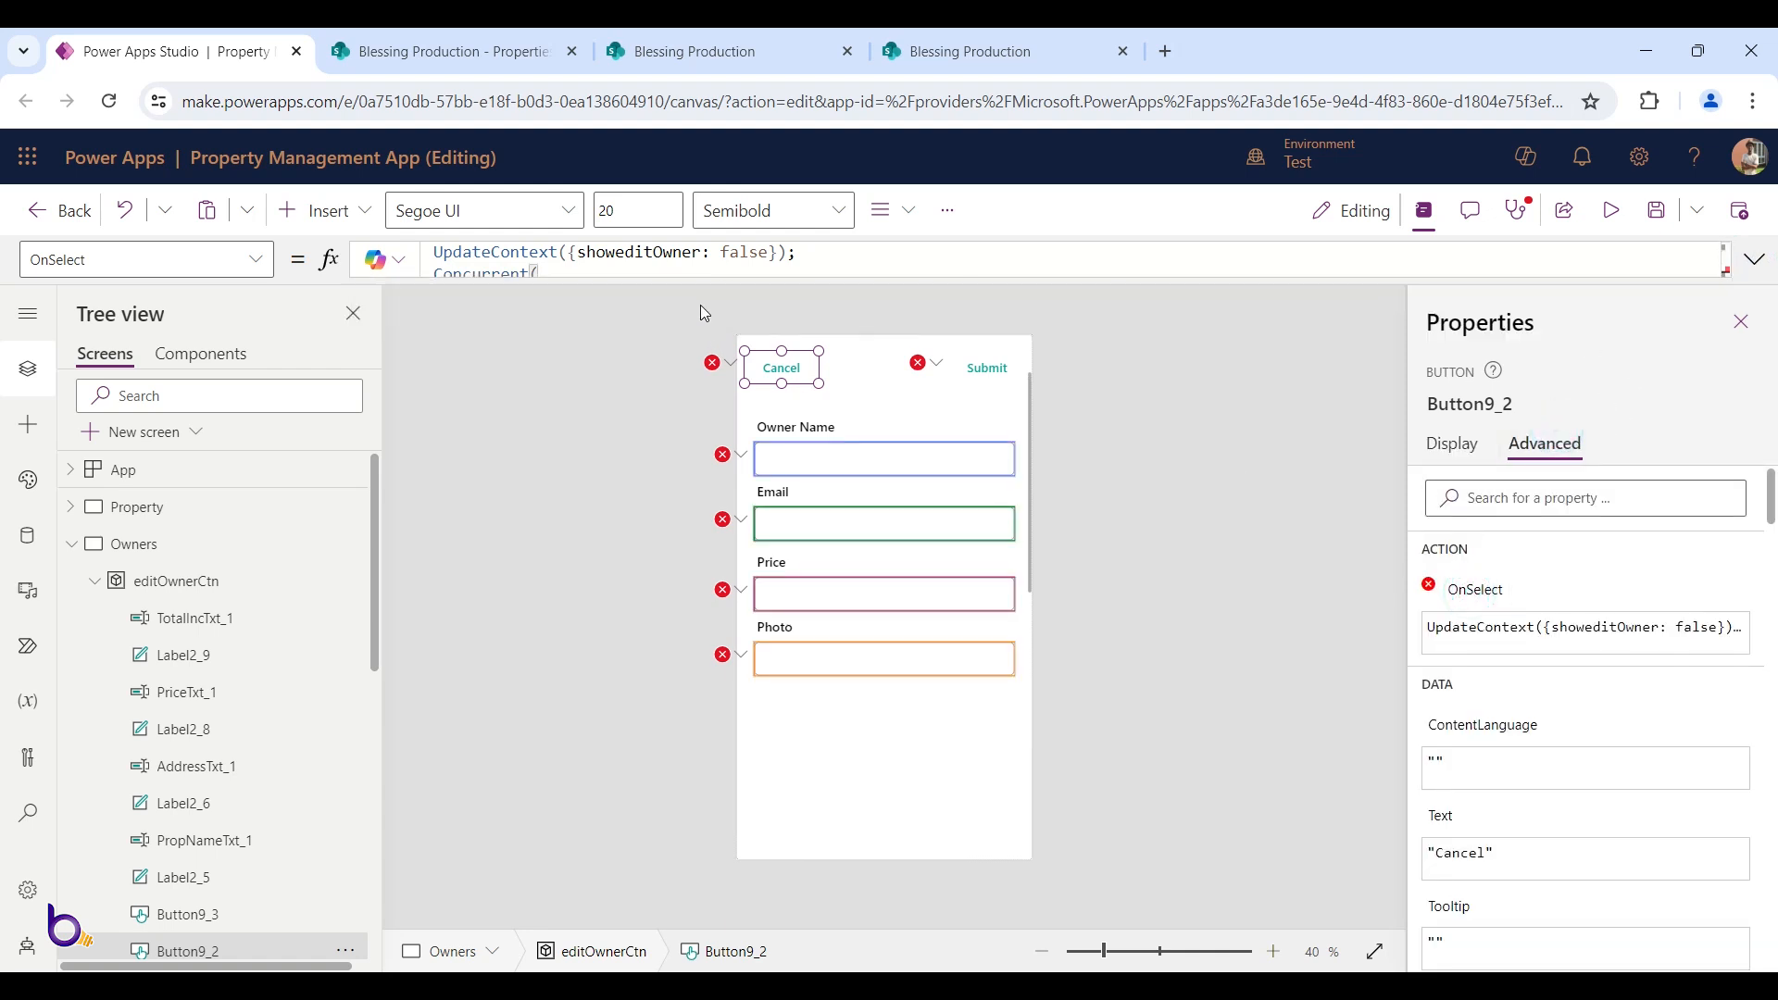
pyautogui.click(690, 274)
pyautogui.click(699, 390)
pyautogui.doubleClick(583, 388)
pyautogui.click(644, 386)
pyautogui.hotkey('shift', 'Home')
pyautogui.hotkey('shift', 'Home')
pyautogui.press('BackSpace')
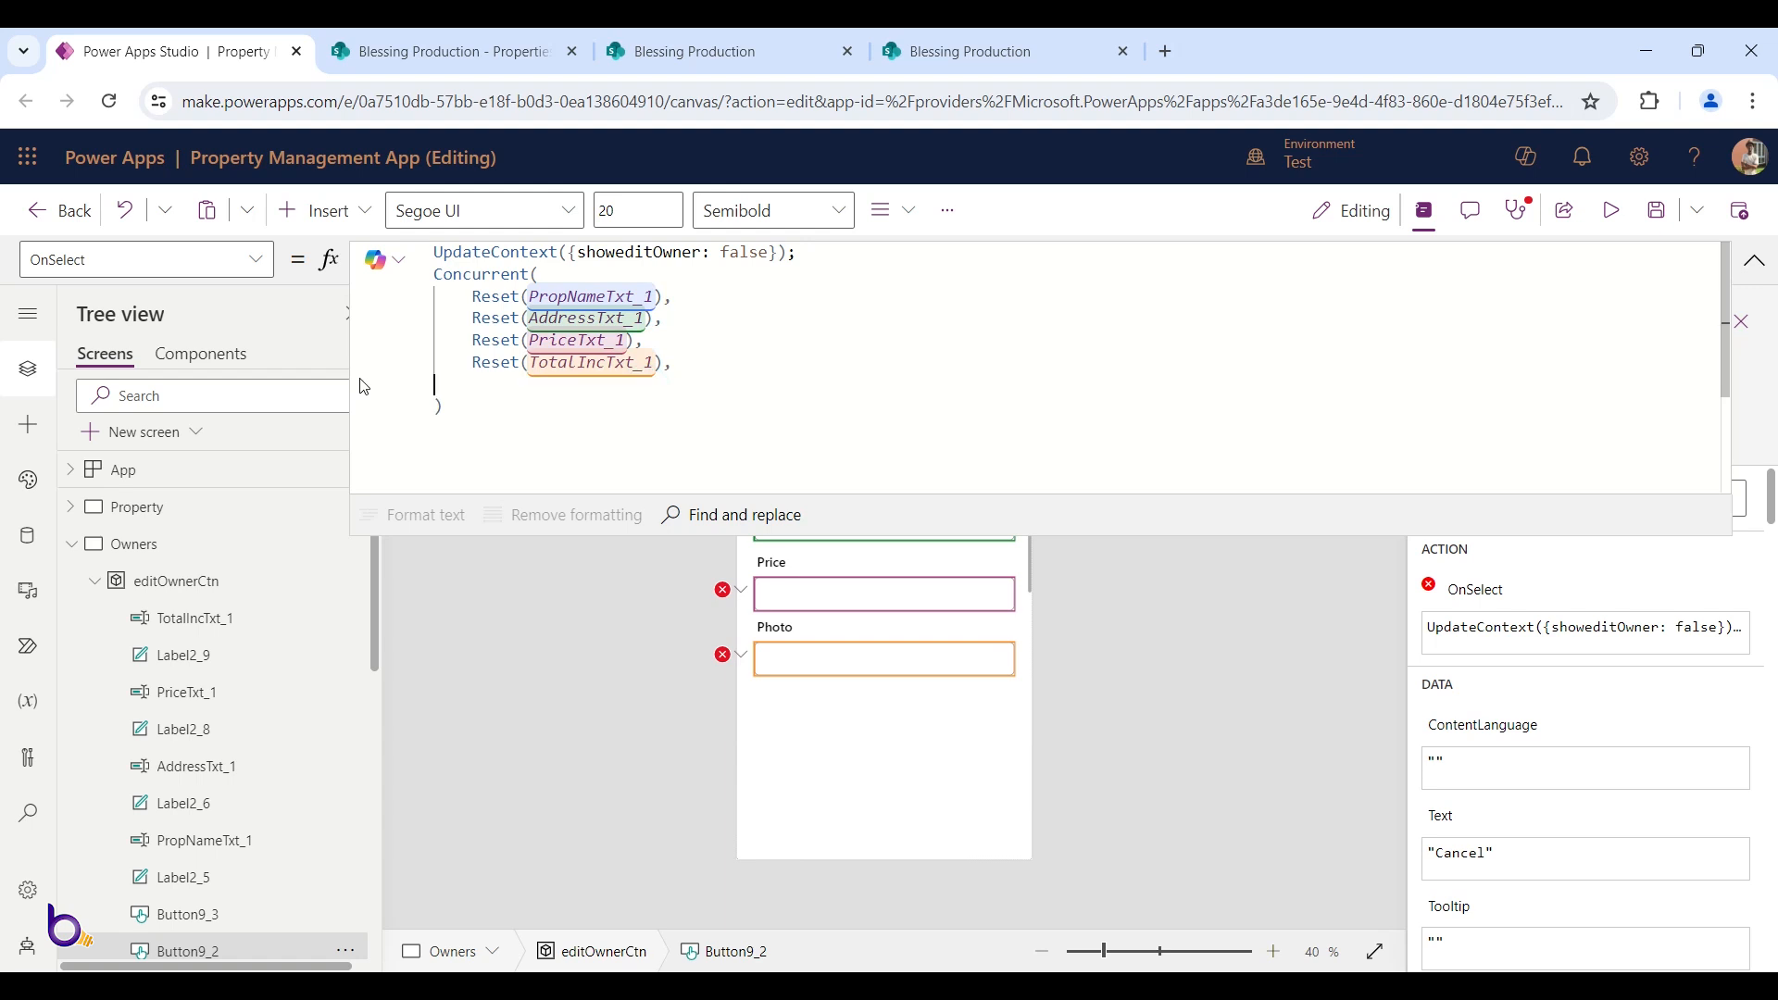
pyautogui.press('BackSpace')
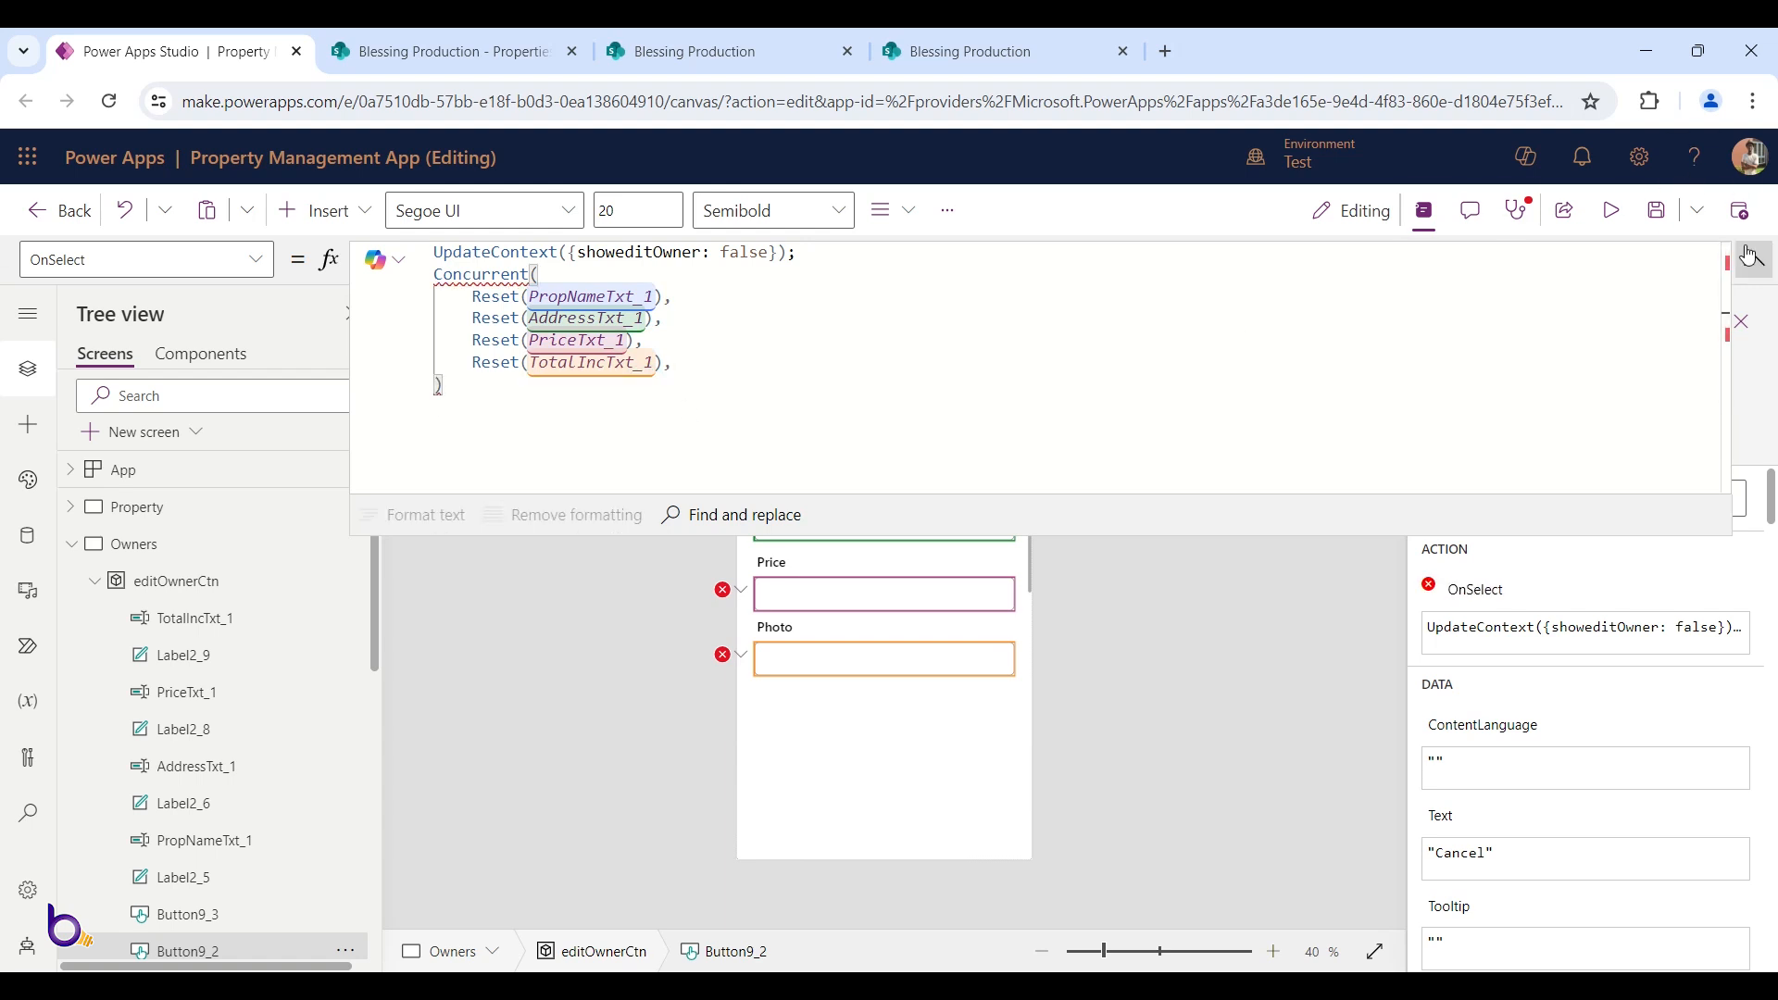
pyautogui.click(1754, 261)
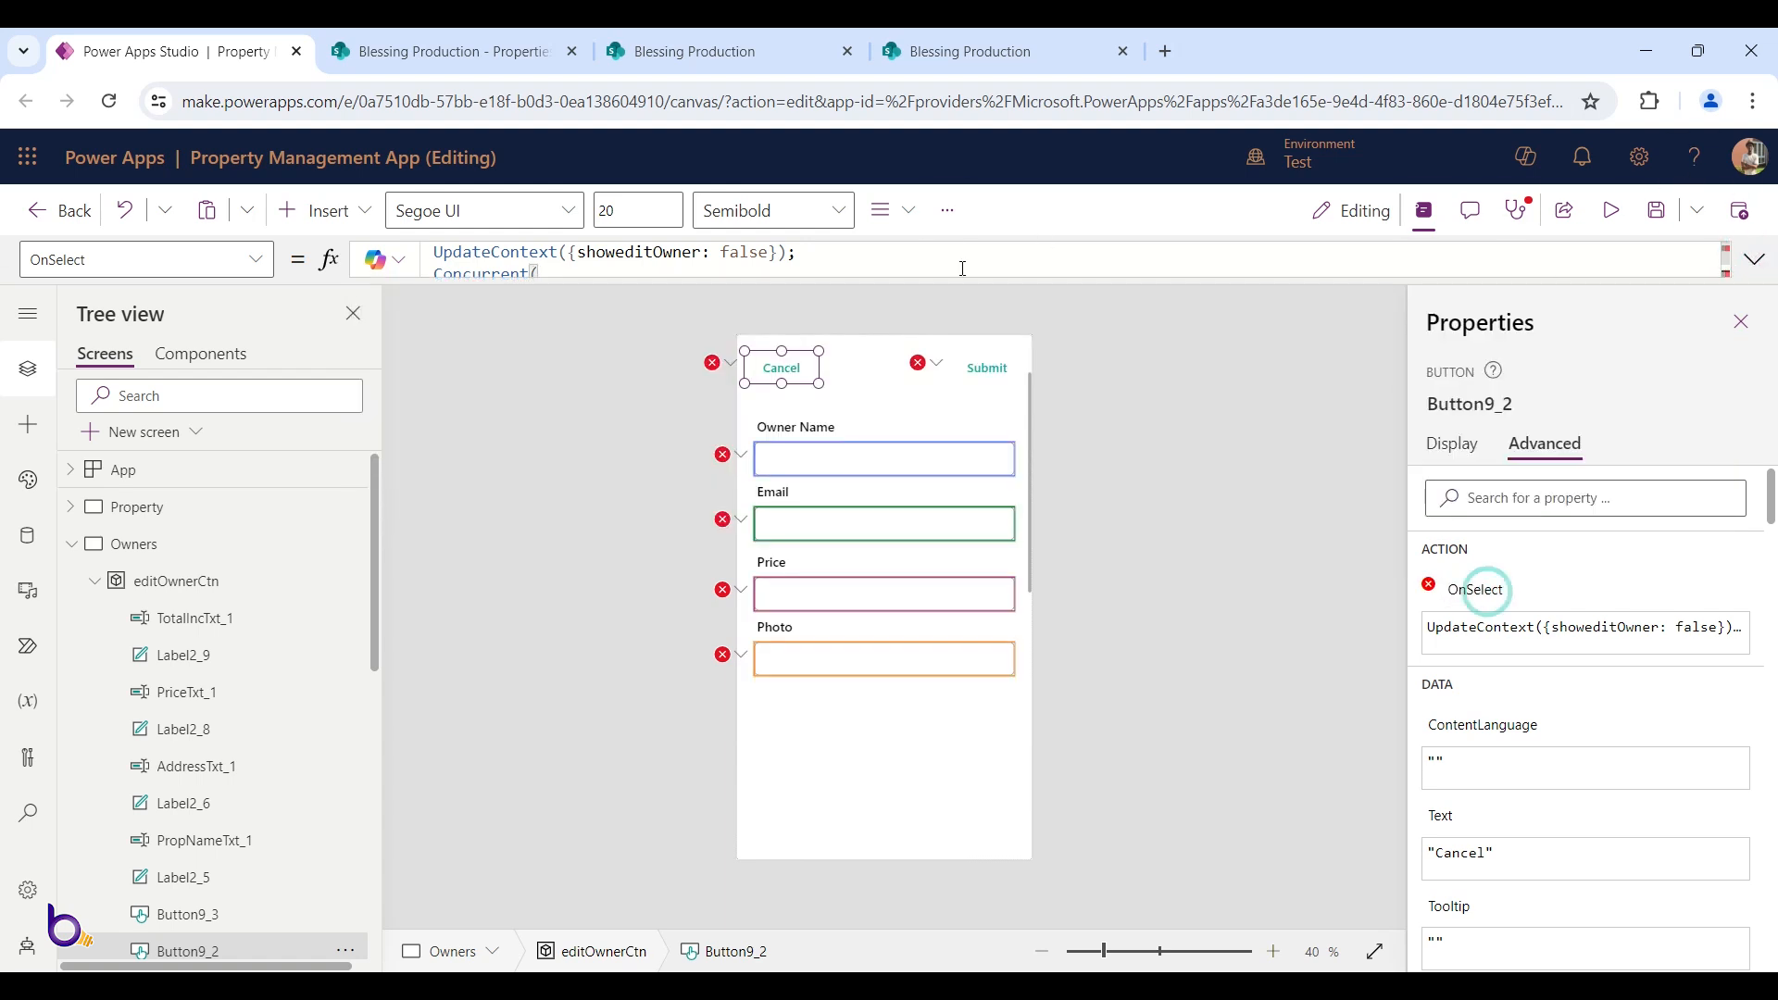
# Remove the trailing comma after Reset(TotalIncTxt_1) to clear the Cancel formula error
pyautogui.moveTo(955, 277); pyautogui.dragTo(954, 472)
pyautogui.click(957, 389)
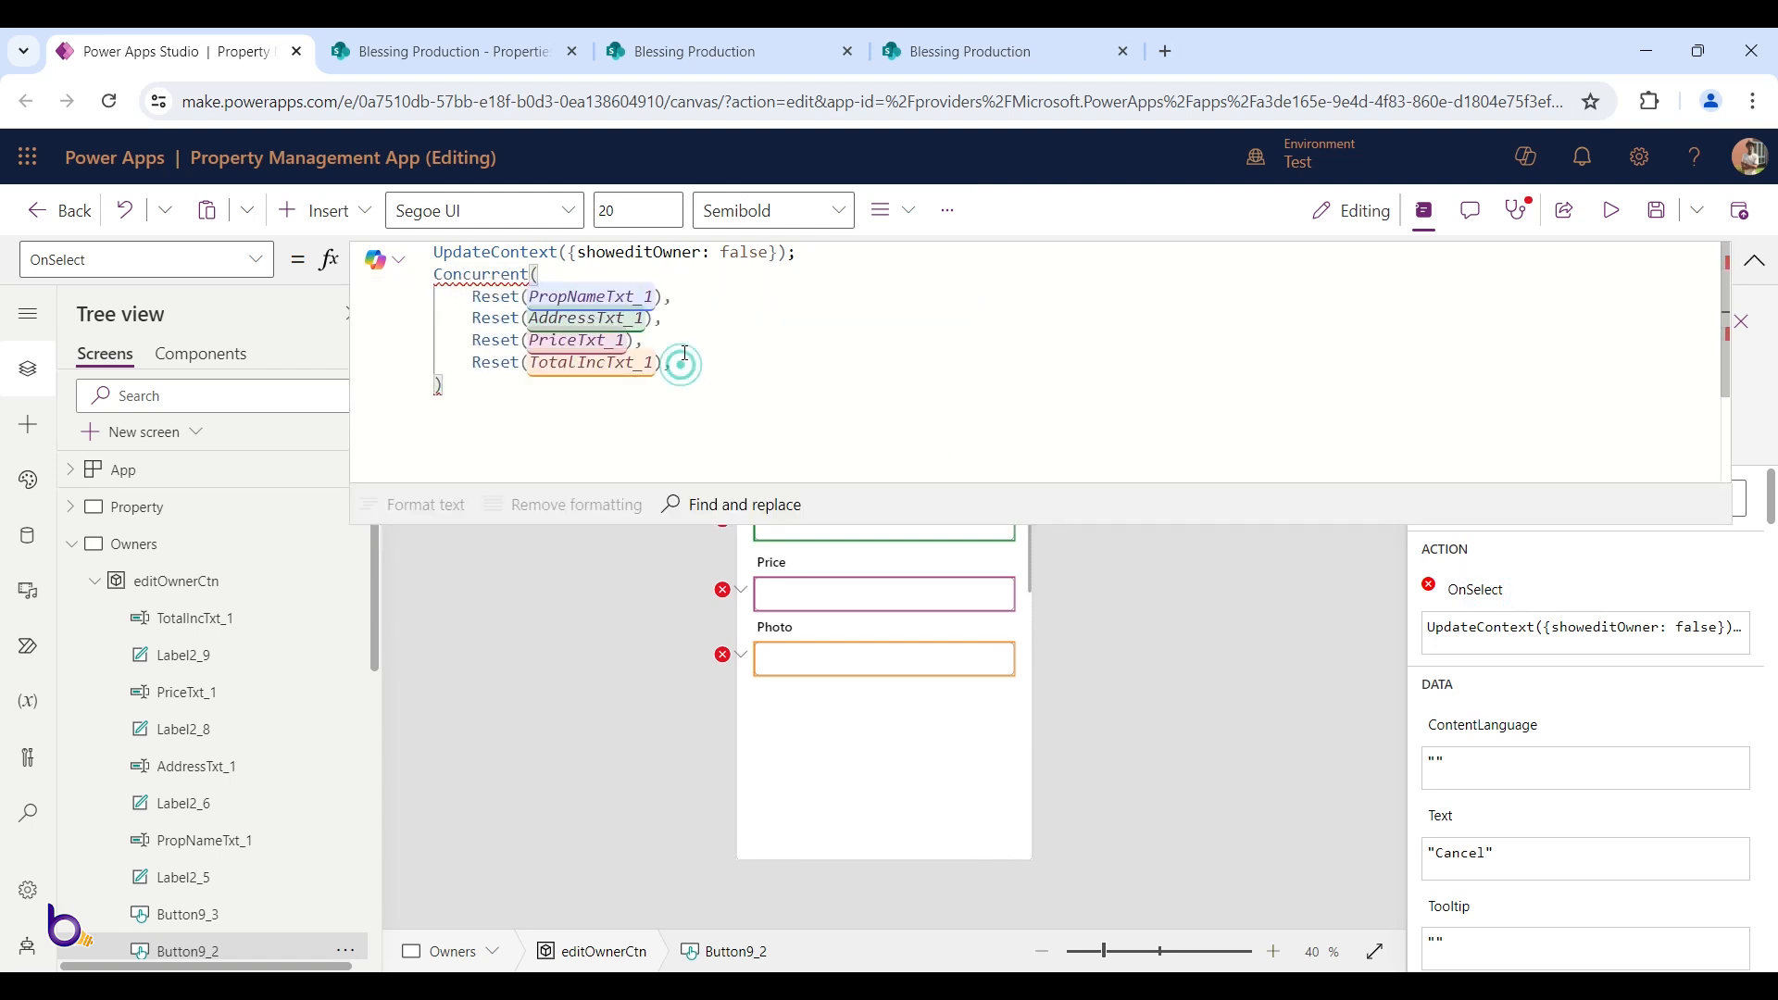
pyautogui.press('BackSpace')
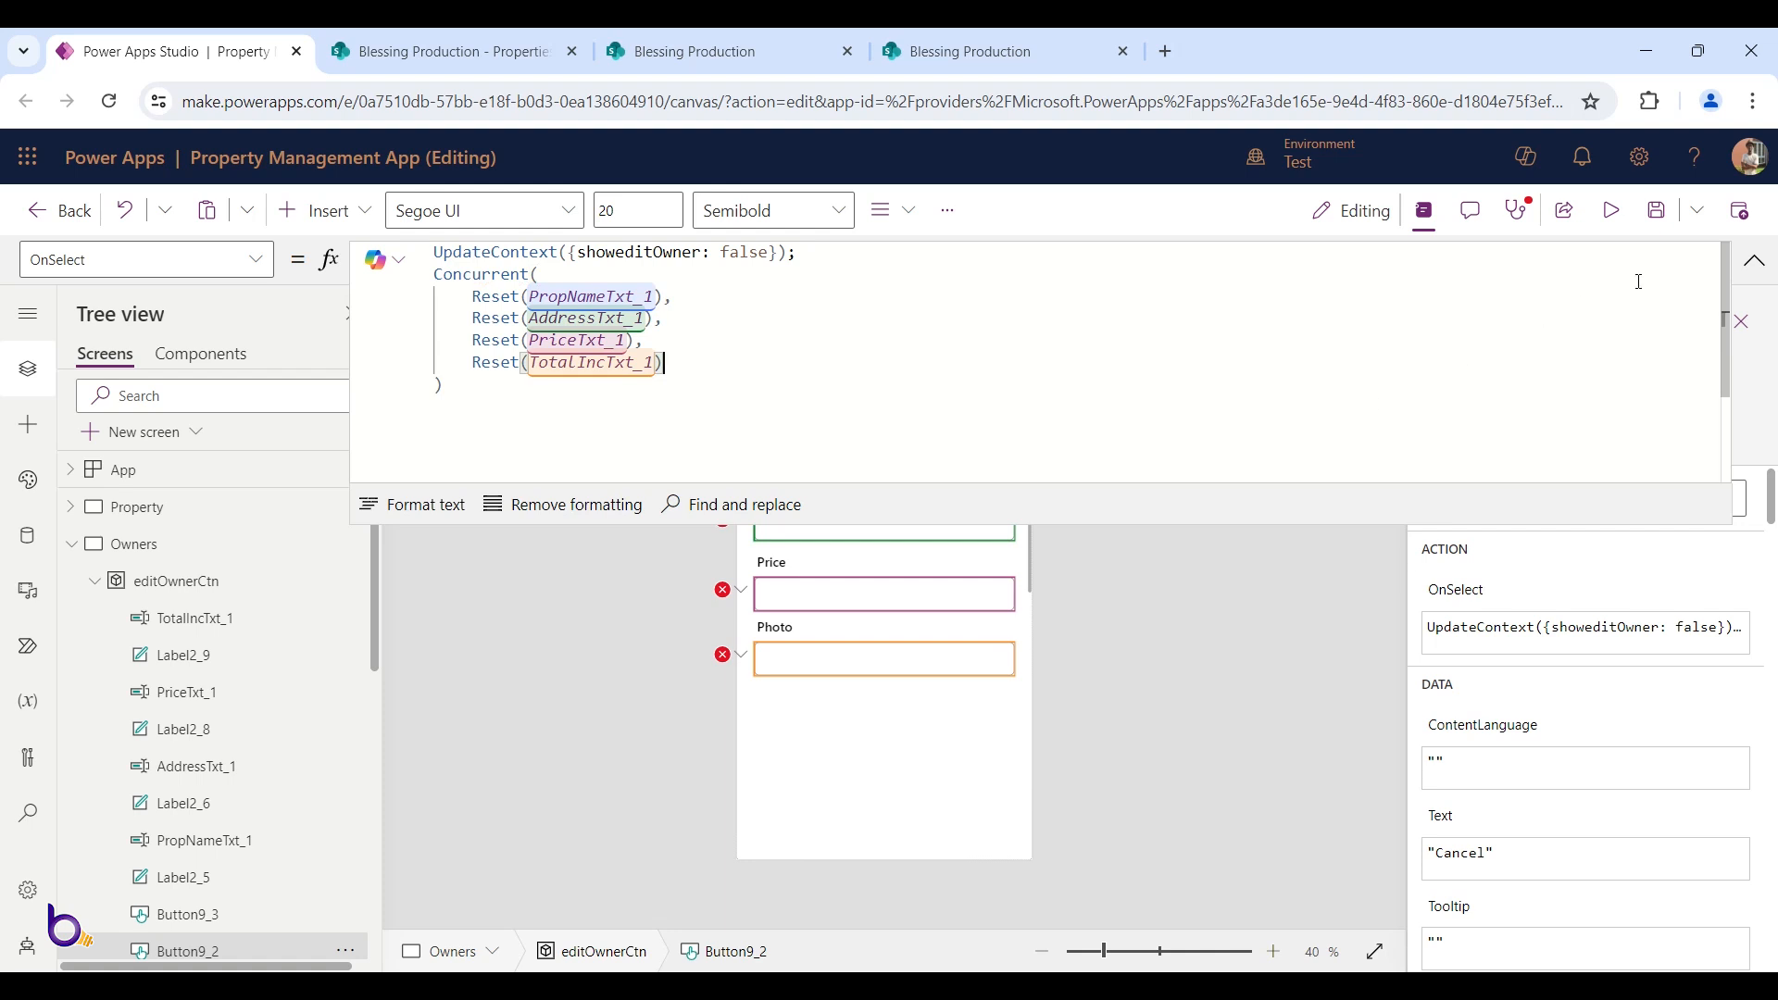
pyautogui.click(1754, 260)
pyautogui.click(952, 359)
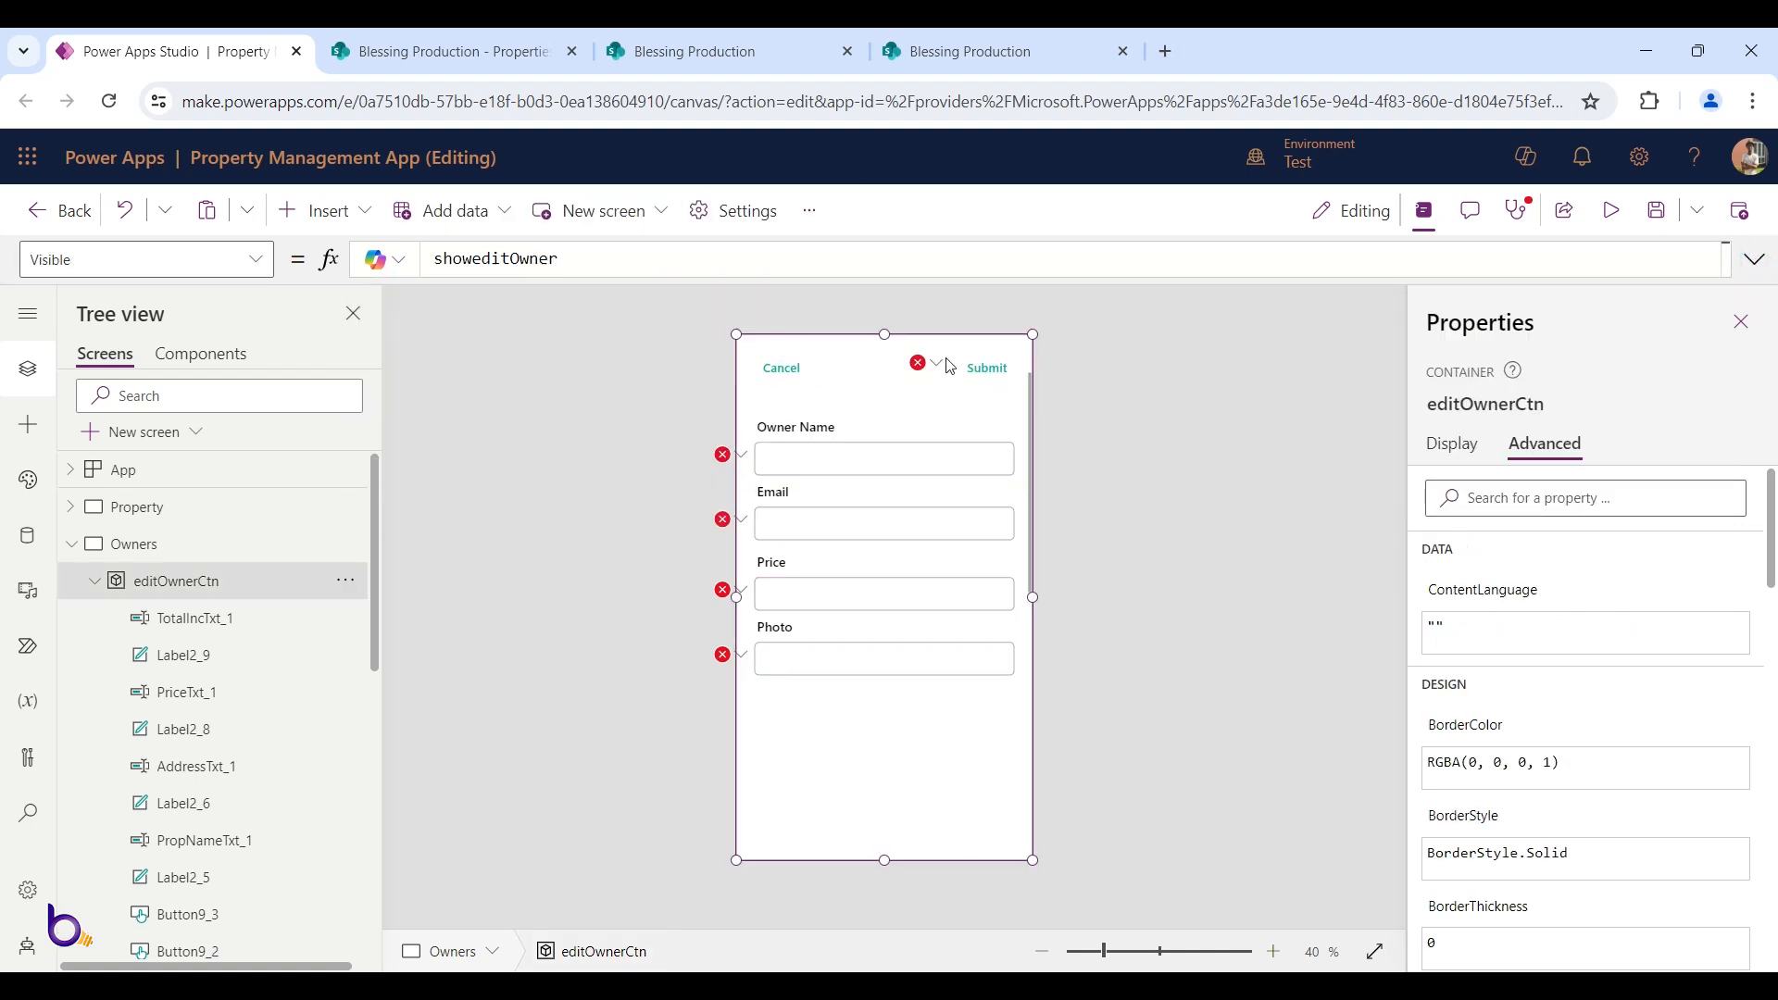
pyautogui.click(935, 363)
# Delete the Owner lookup block from the Submit button's Patch record
pyautogui.click(994, 409)
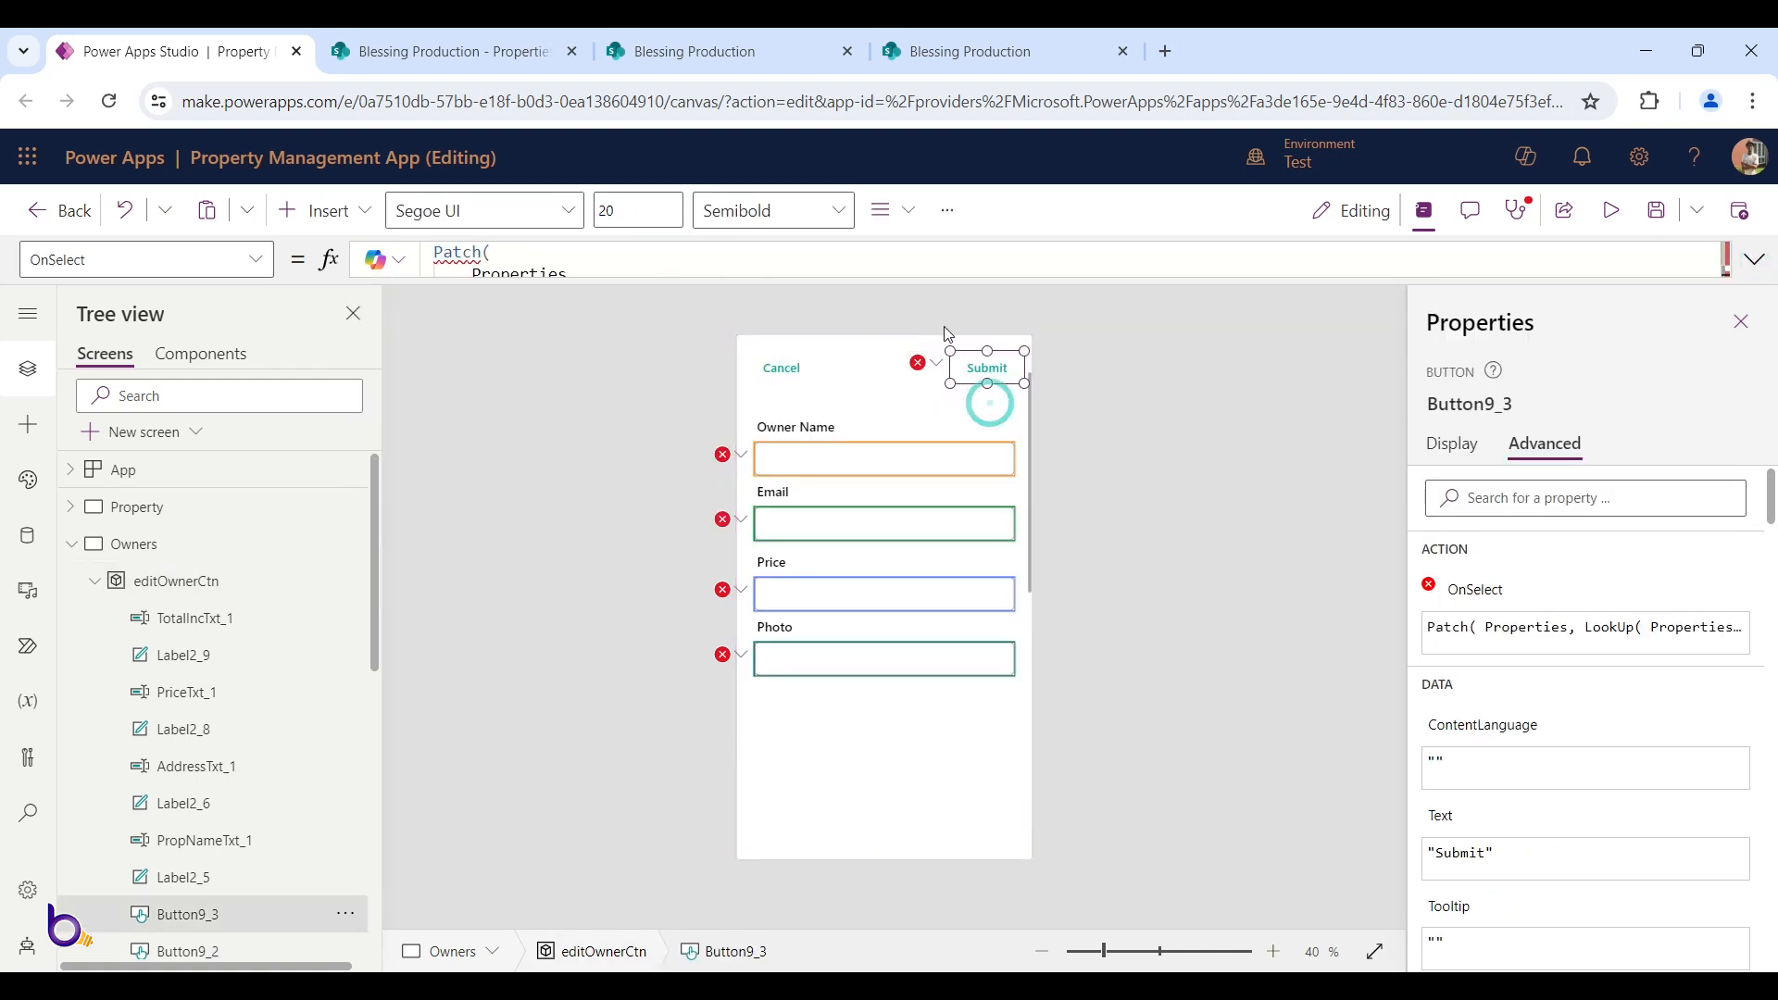
pyautogui.moveTo(935, 278); pyautogui.dragTo(933, 727)
pyautogui.click(876, 471)
pyautogui.click(583, 494)
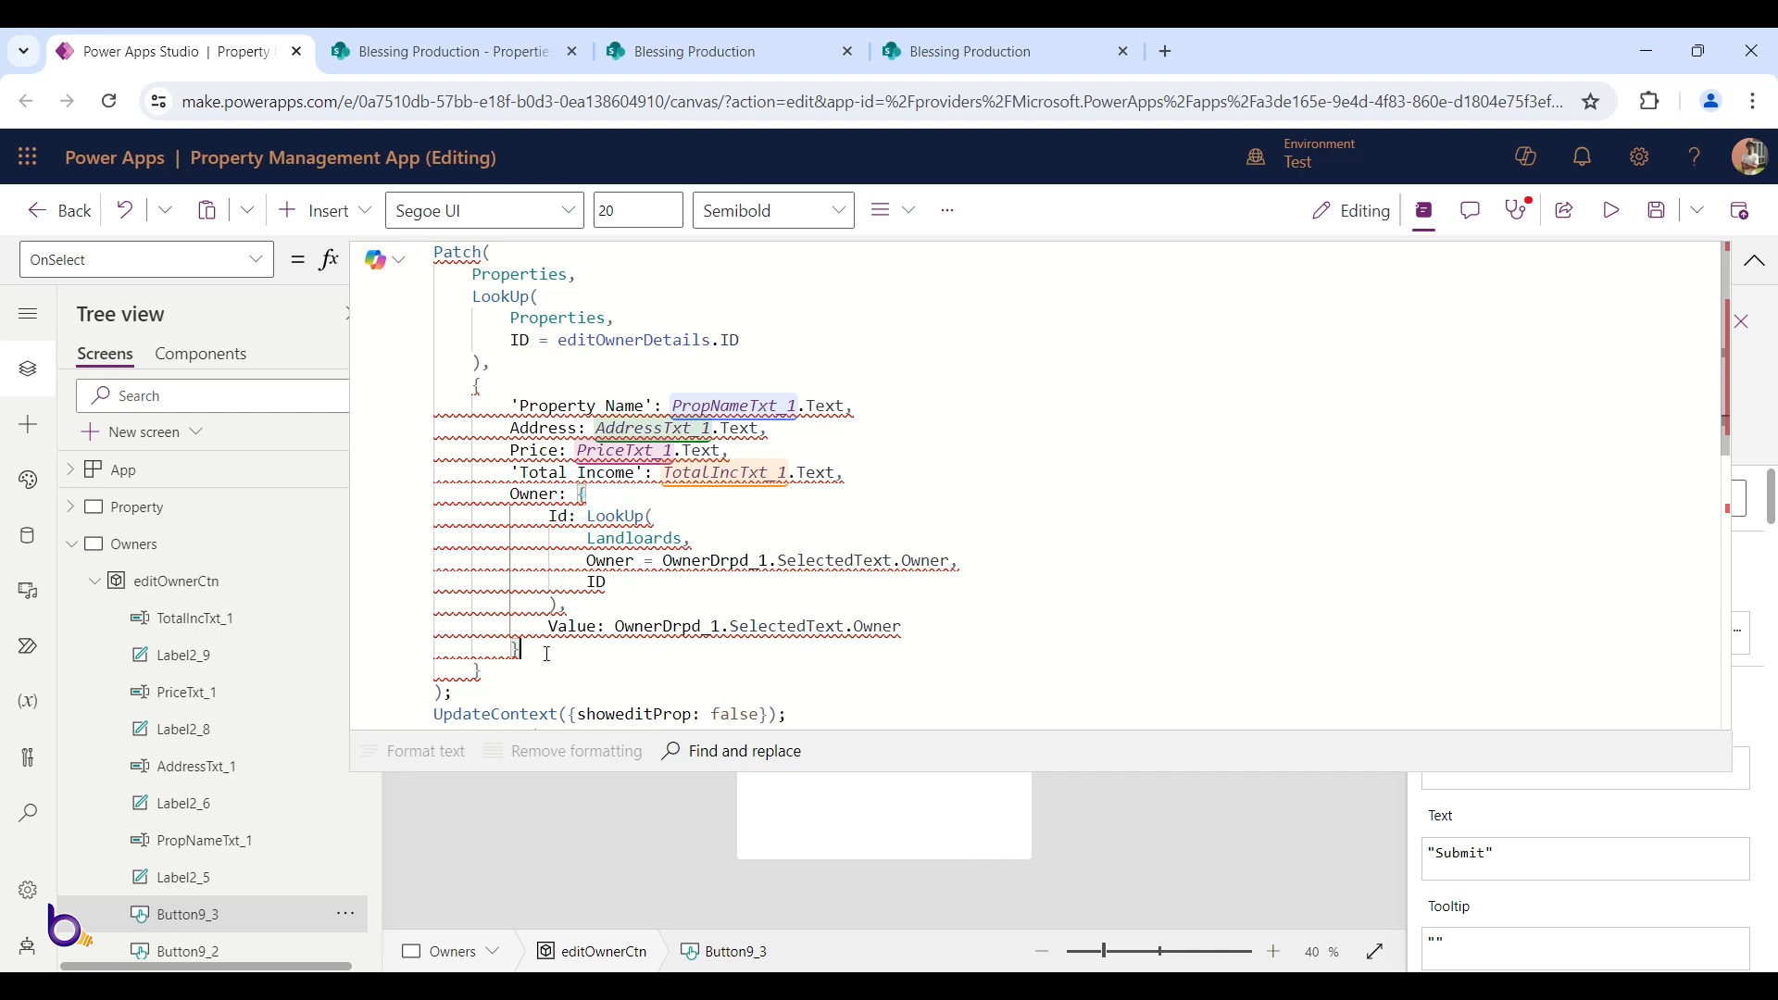
pyautogui.moveTo(541, 651); pyautogui.dragTo(283, 497)
pyautogui.press('BackSpace')
pyautogui.press('BackSpace')
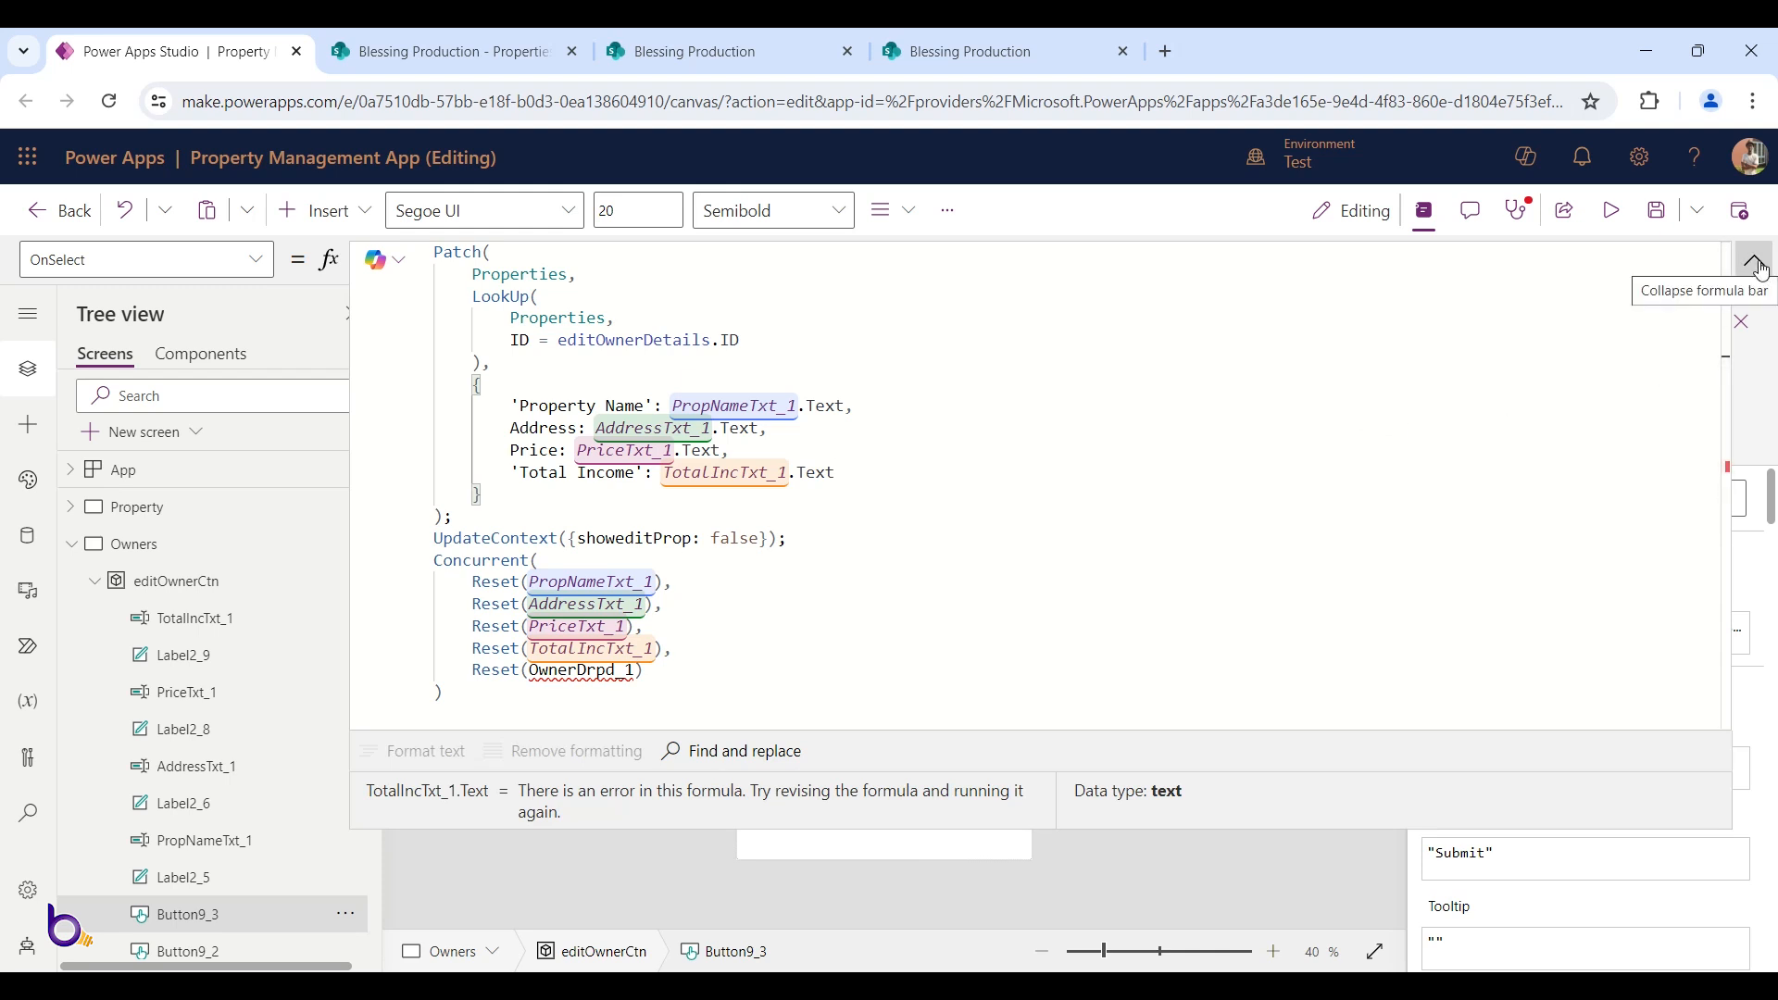
# Remove the owner dropdown reset line from the Submit formula and save the app
pyautogui.moveTo(645, 670); pyautogui.dragTo(685, 649)
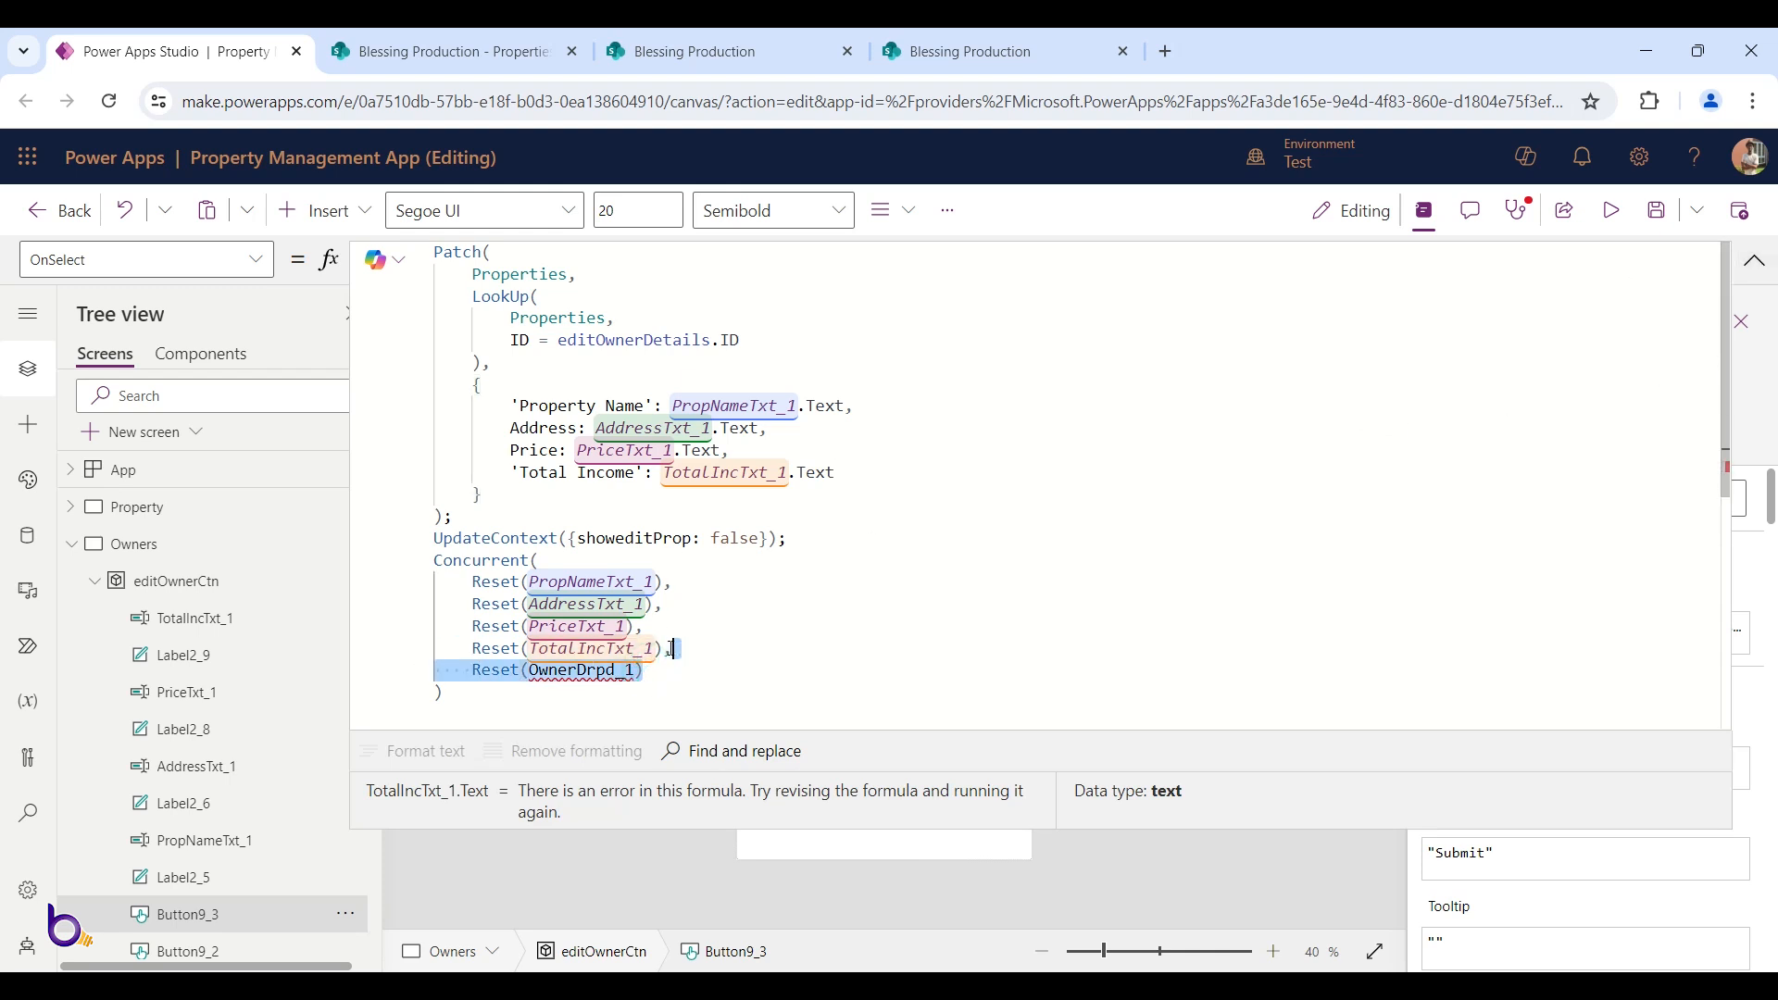
pyautogui.press('BackSpace')
pyautogui.press('BackSpace')
pyautogui.click(1754, 261)
pyautogui.click(1653, 207)
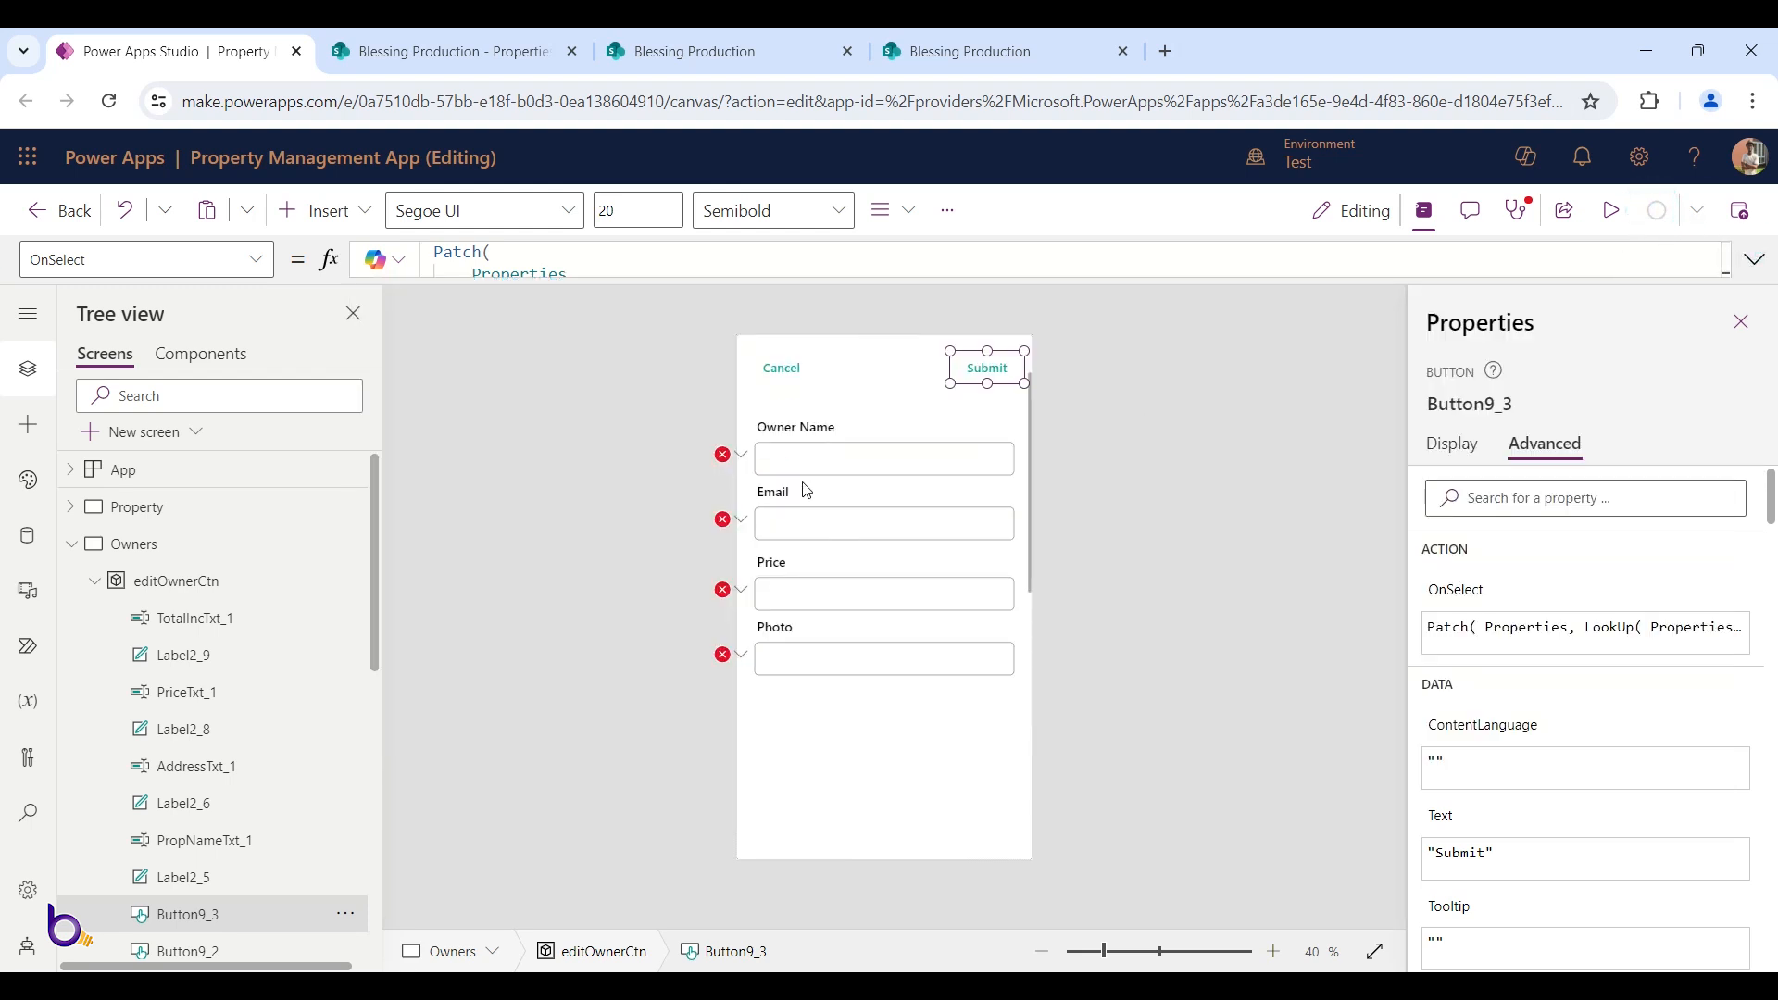
pyautogui.click(741, 455)
# Set the Owner Name input's Default to editOwnerDetails.Owner
pyautogui.click(781, 491)
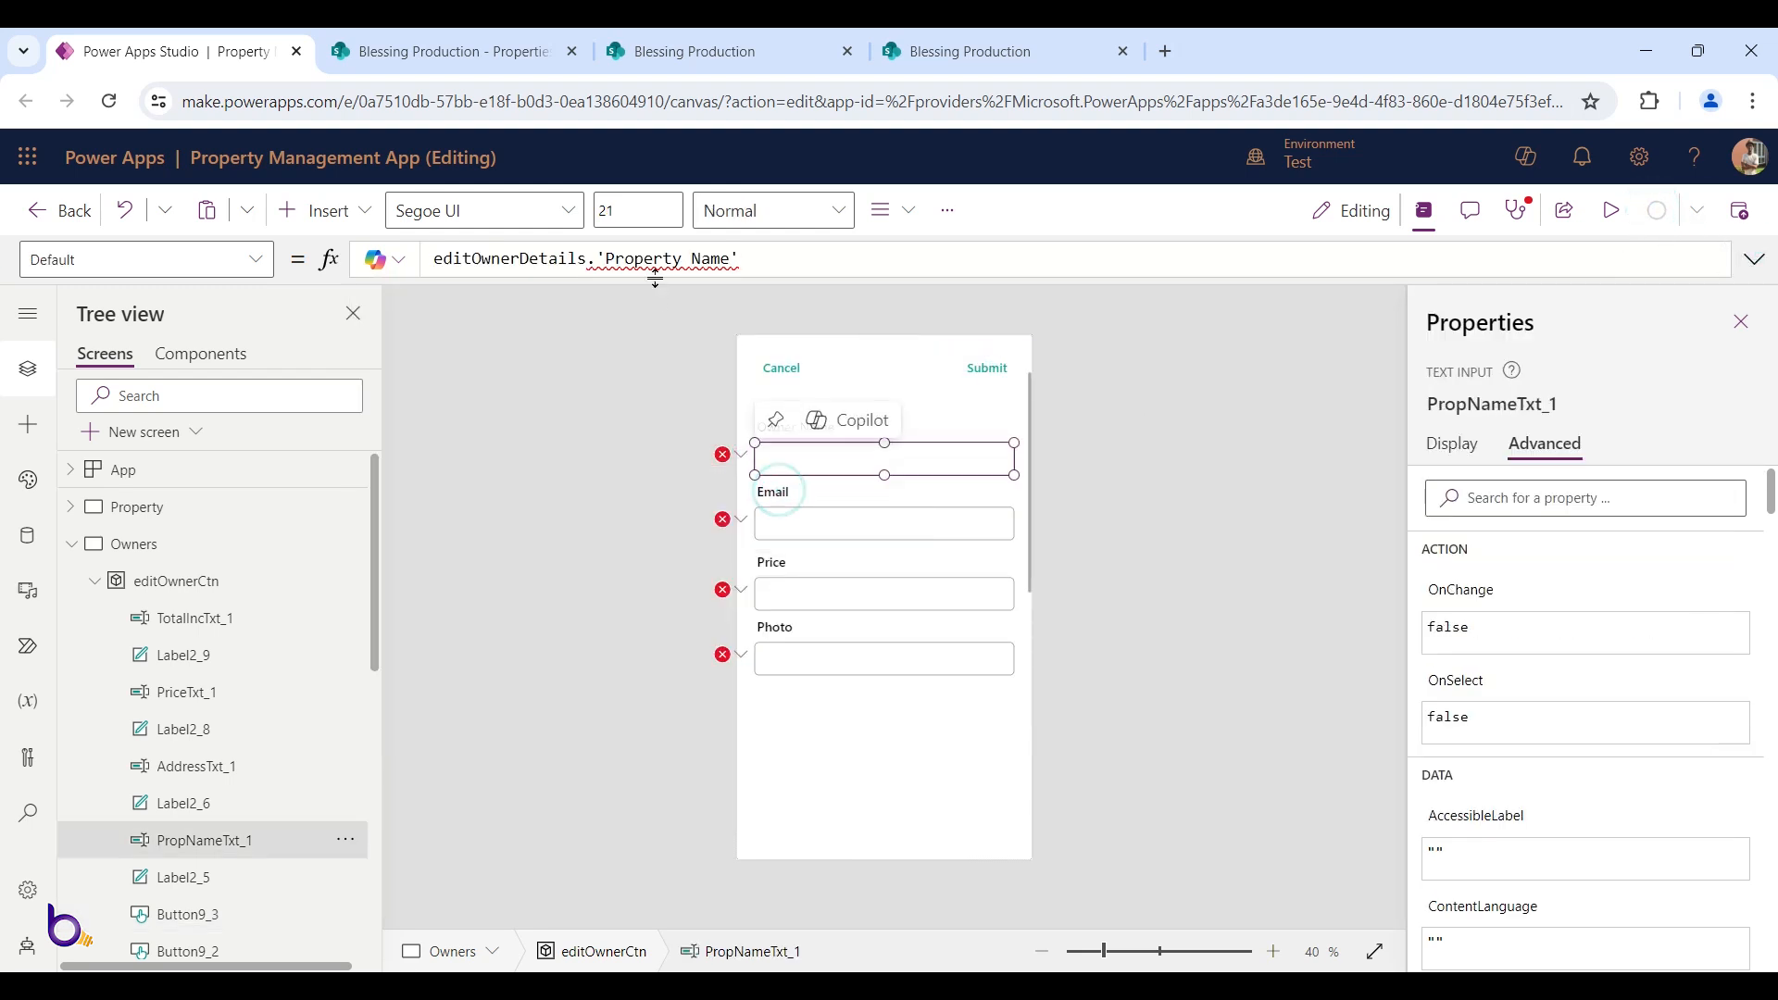
pyautogui.moveTo(741, 260); pyautogui.dragTo(596, 260)
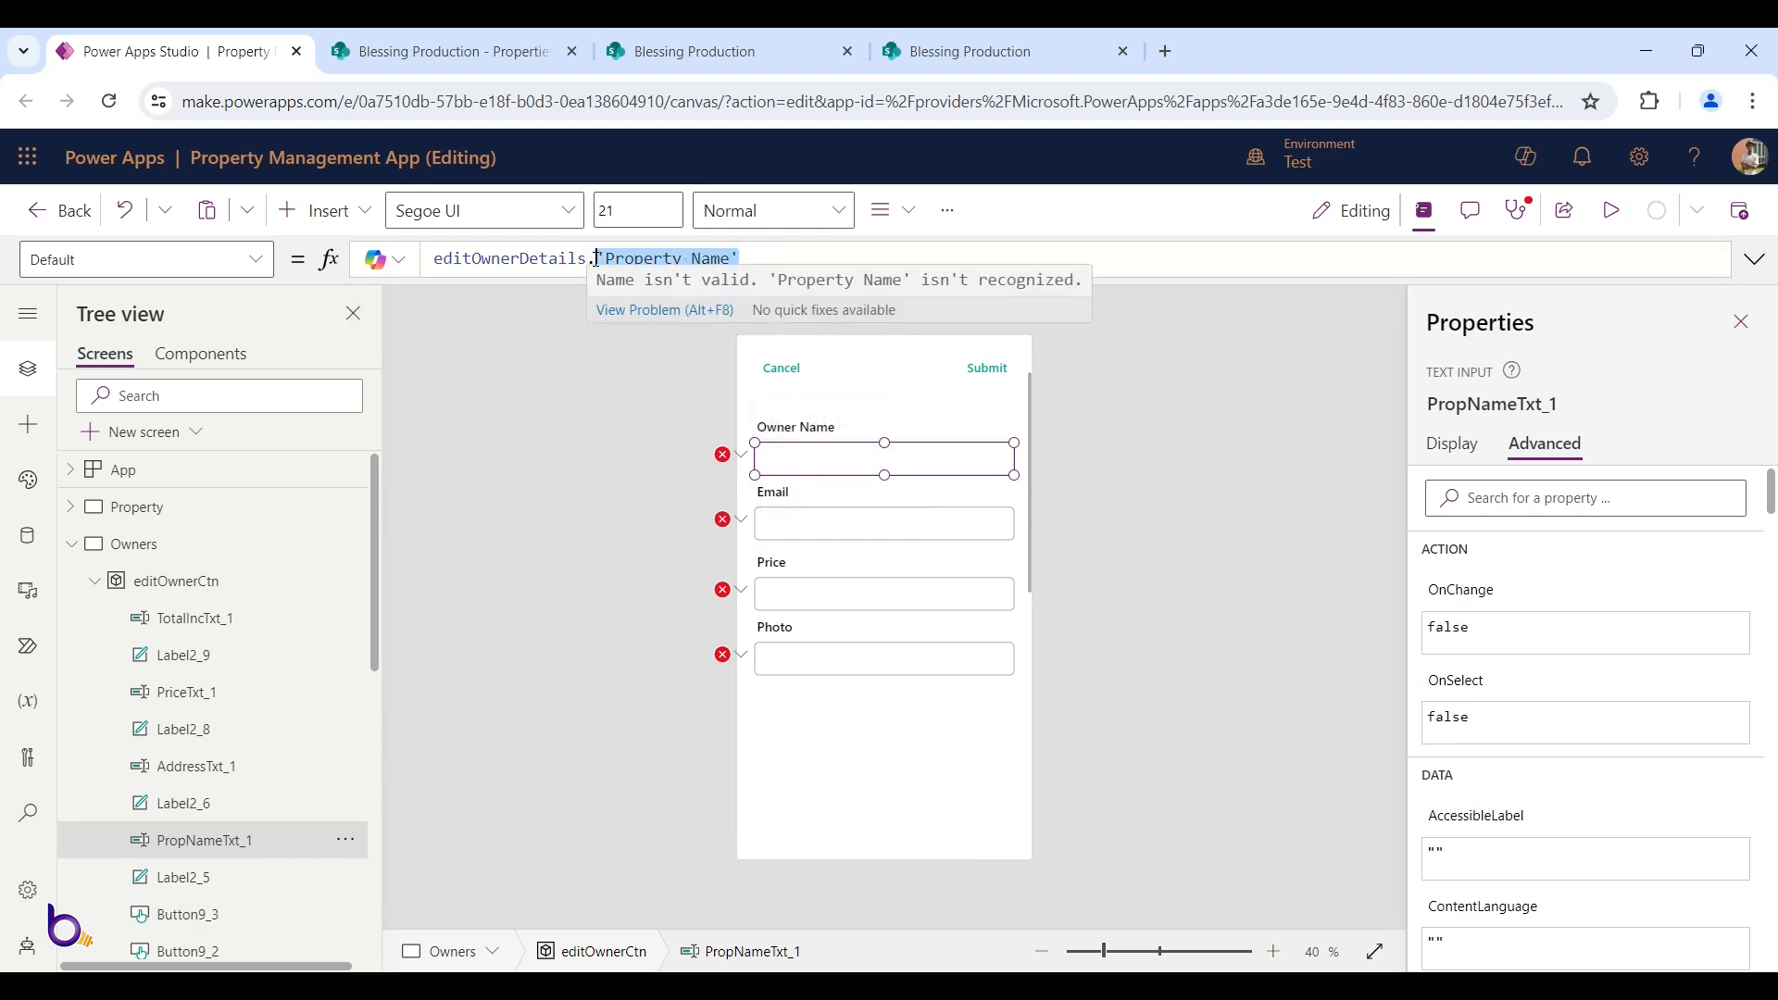
pyautogui.press('BackSpace')
pyautogui.write('Owner')
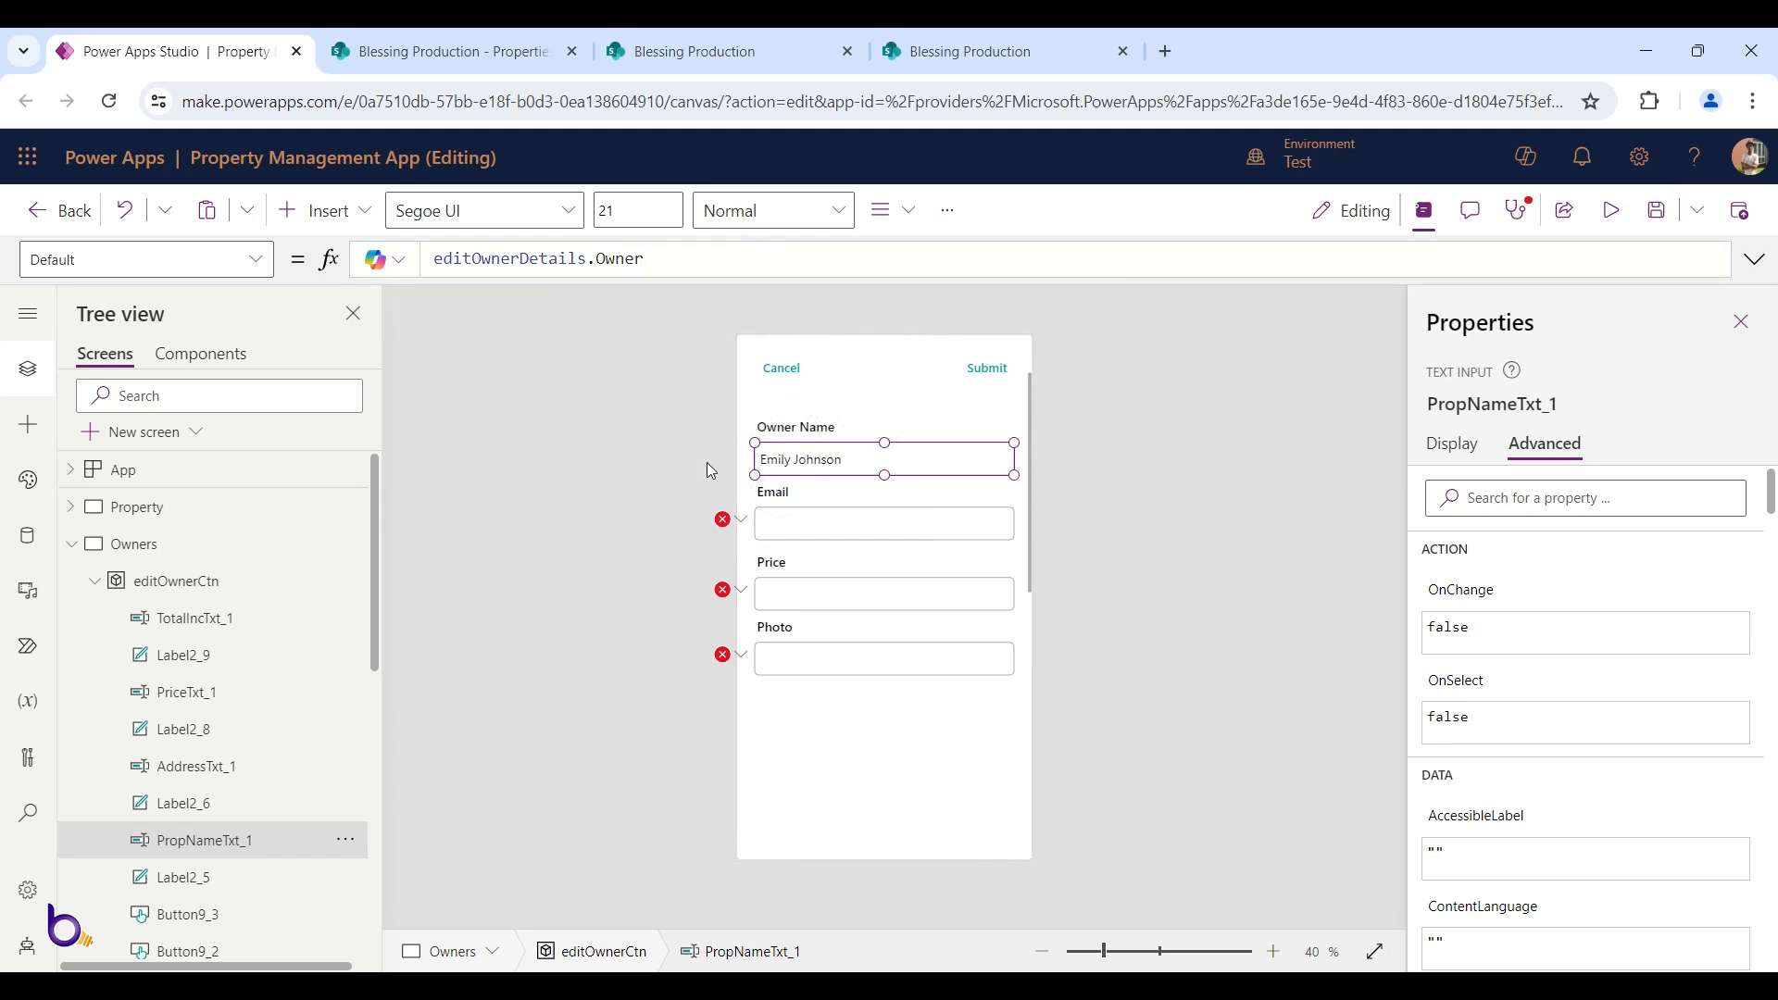
# Set the Email input's Default to editOwnerDetails.OwnerEmail
pyautogui.click(786, 518)
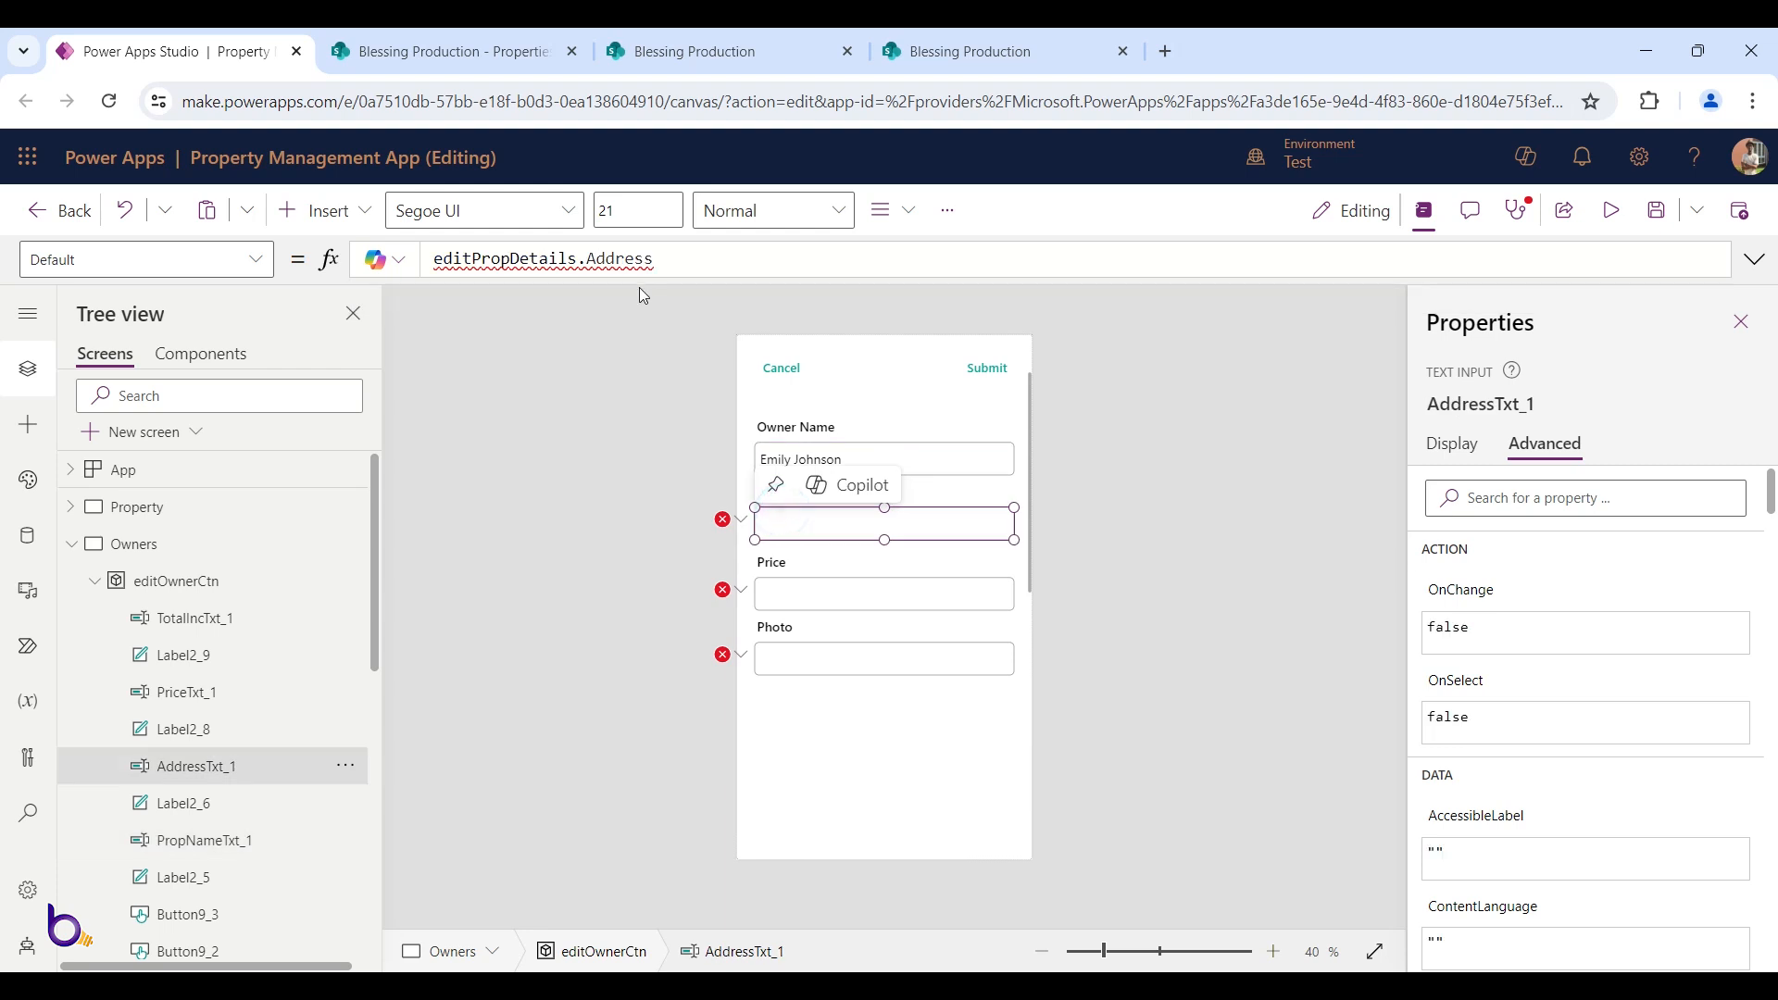
pyautogui.doubleClick(609, 260)
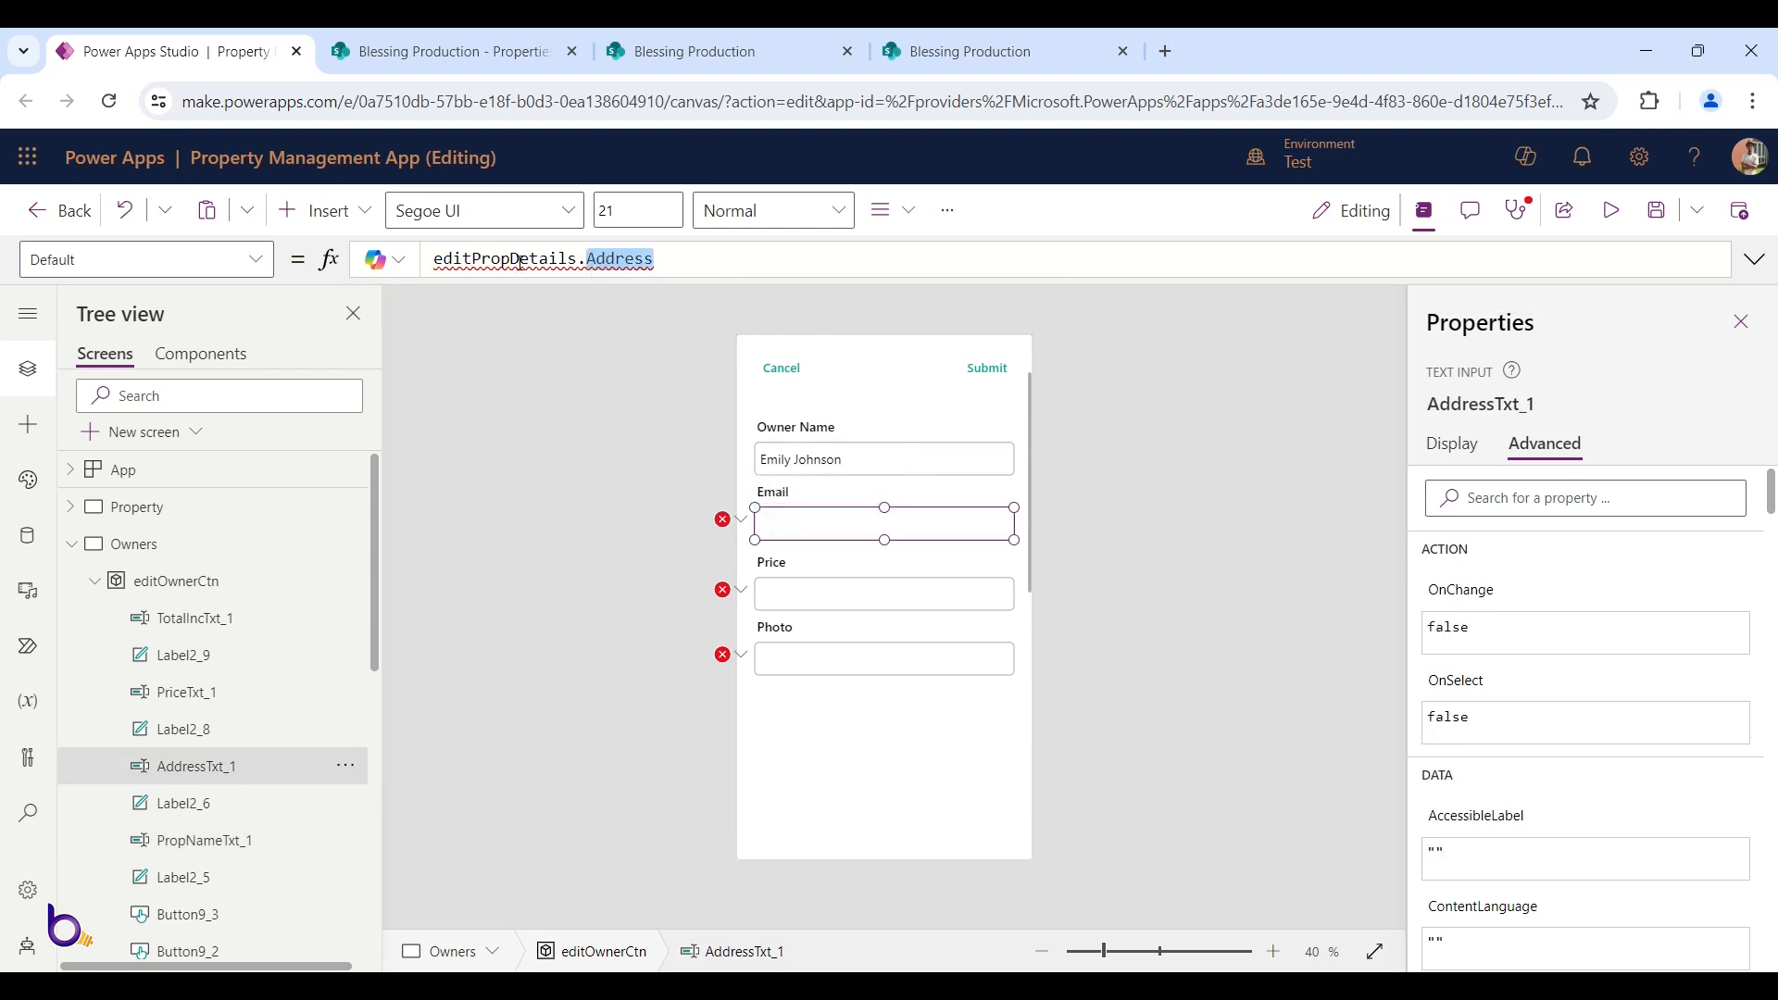
pyautogui.moveTo(512, 262); pyautogui.dragTo(471, 262)
pyautogui.write('Owner')
pyautogui.doubleClick(626, 259)
pyautogui.write('e')
pyautogui.press('Tab')
pyautogui.doubleClick(552, 259)
pyautogui.hotkey('ctrl', 'c')
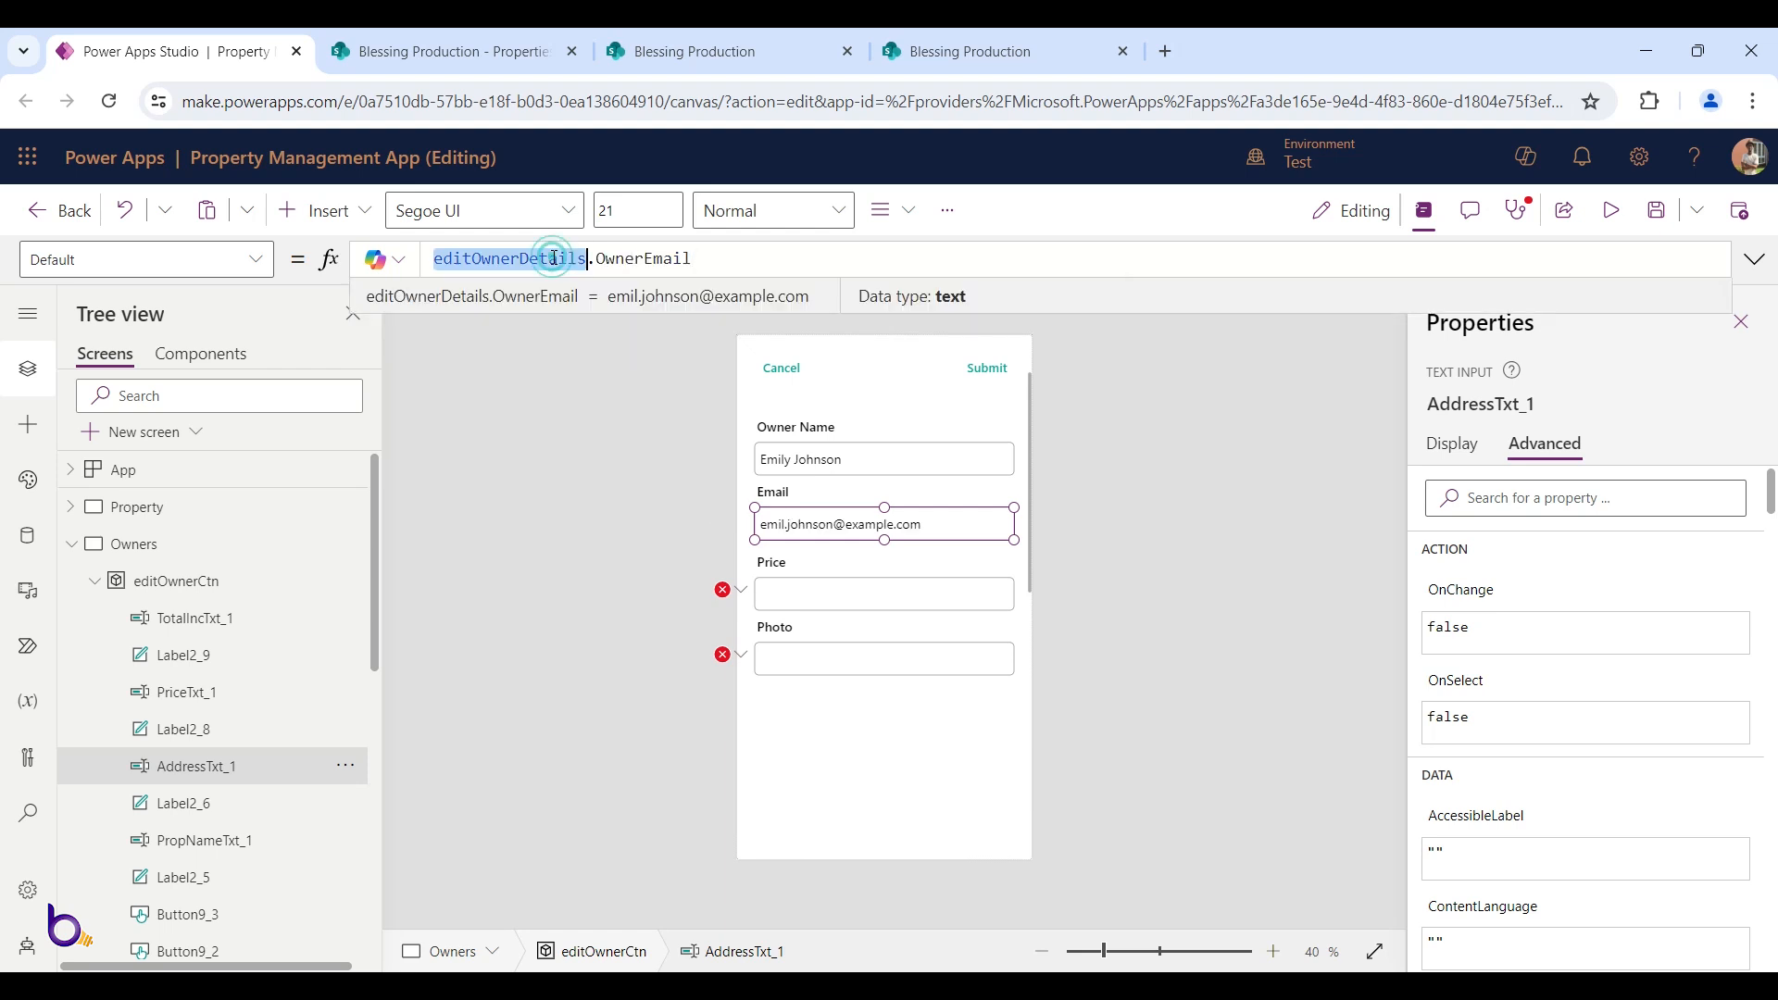
# Set the Price input's Default to editOwnerDetails.Phone
pyautogui.click(765, 596)
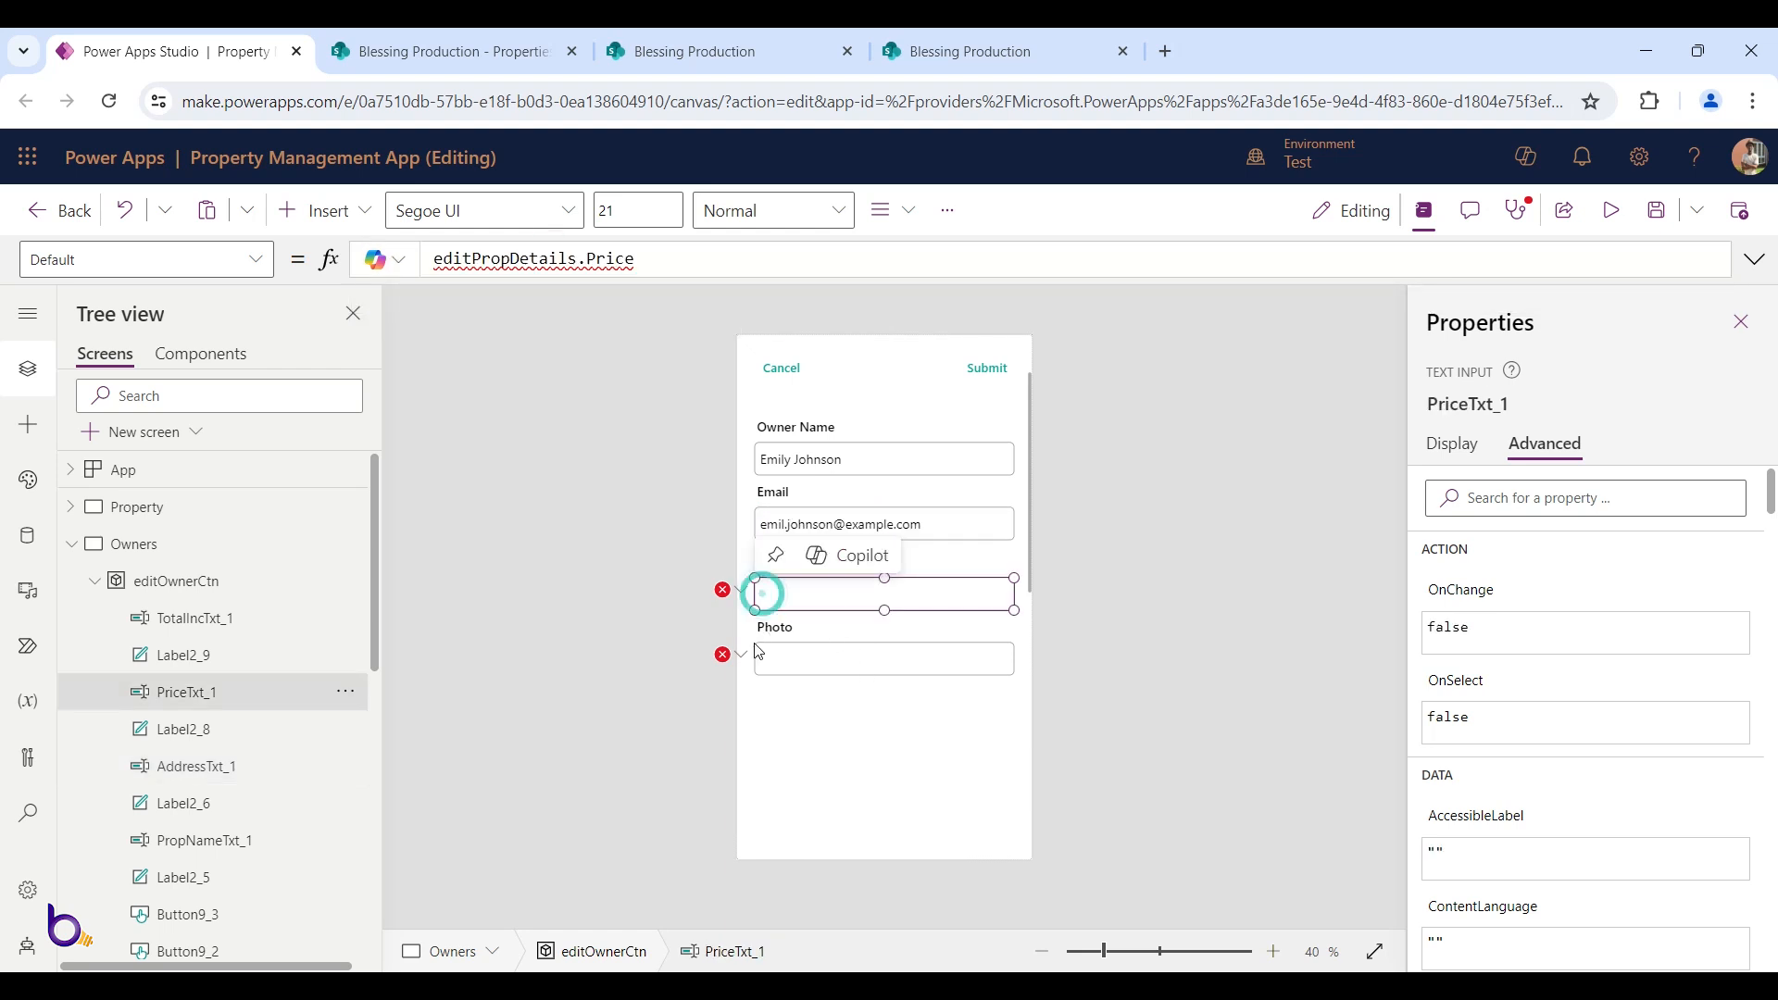
pyautogui.doubleClick(523, 268)
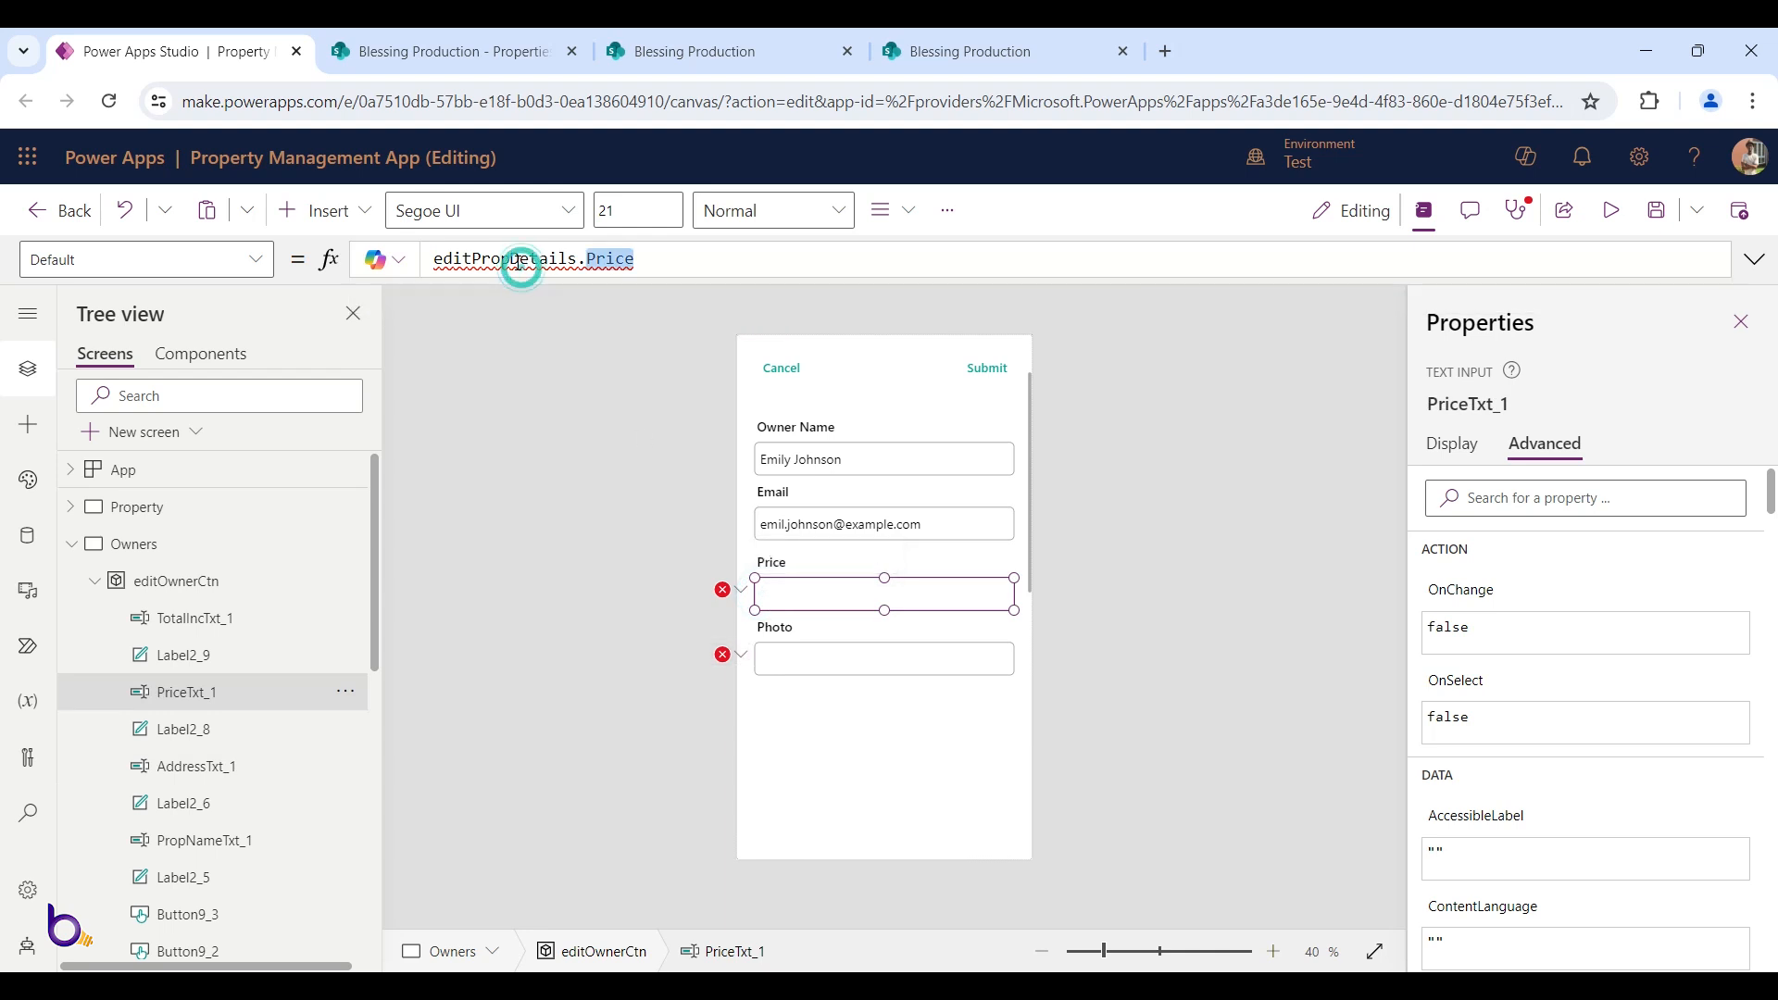
pyautogui.tripleClick(517, 258)
pyautogui.hotkey('ctrl', 'v')
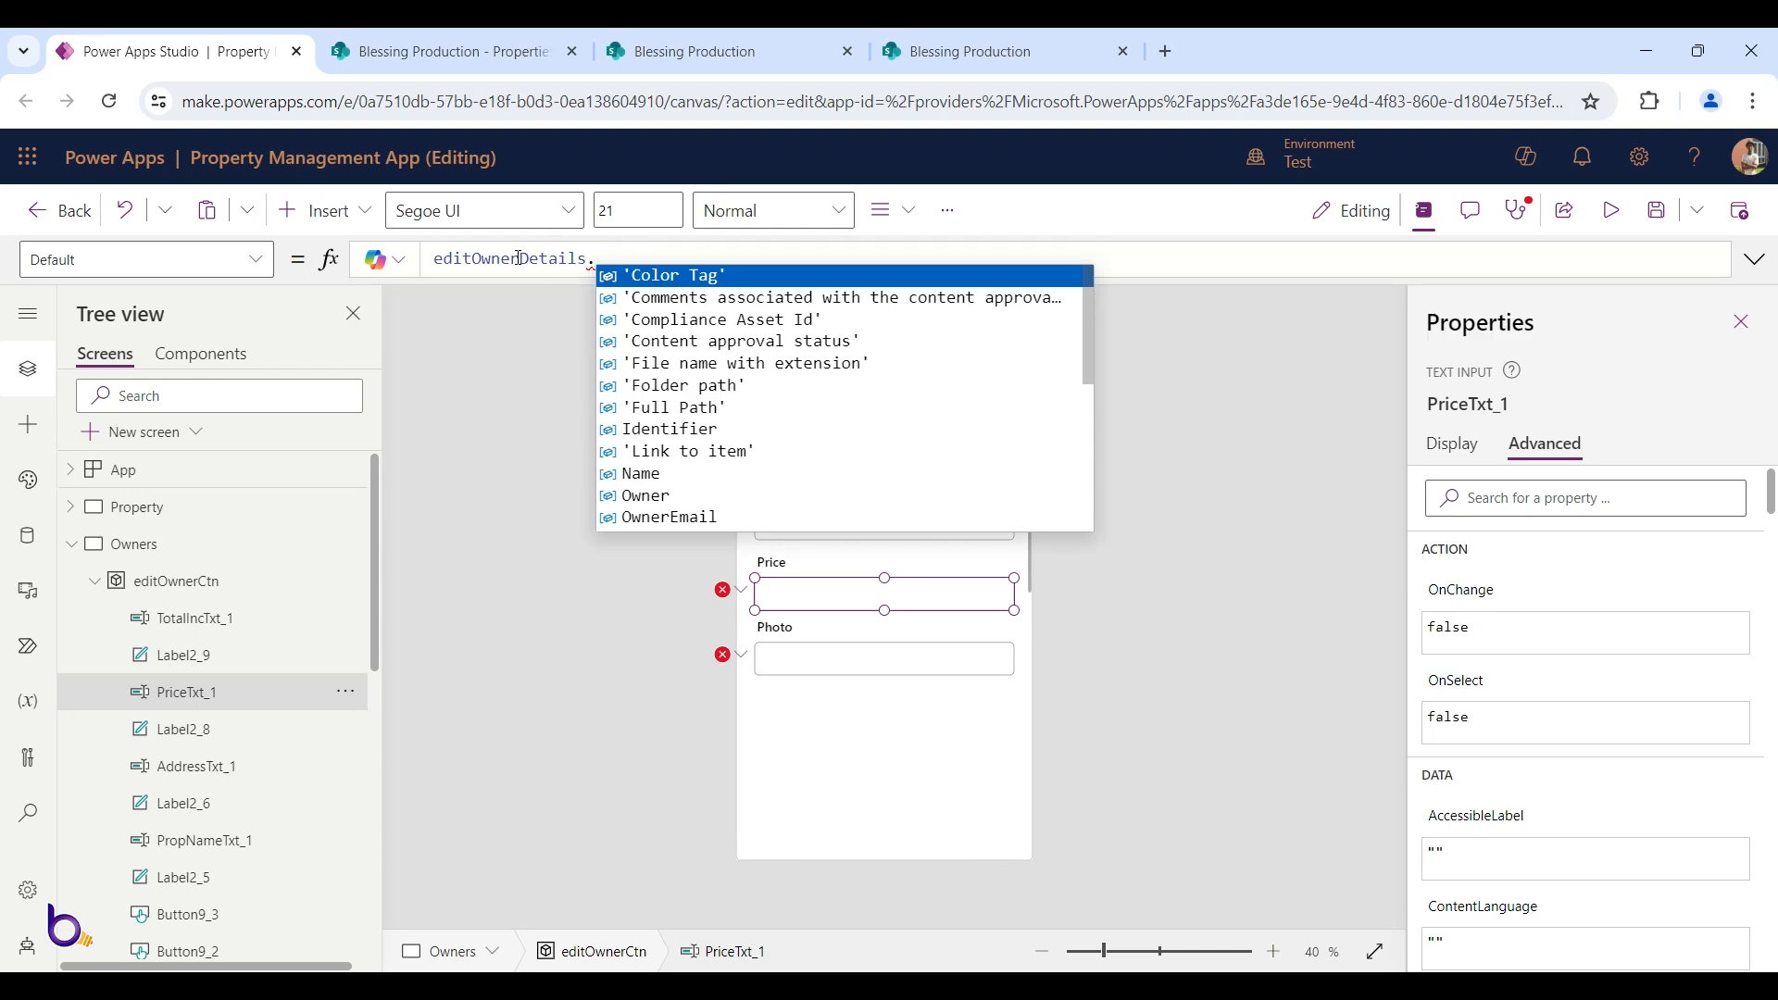
pyautogui.write('pho')
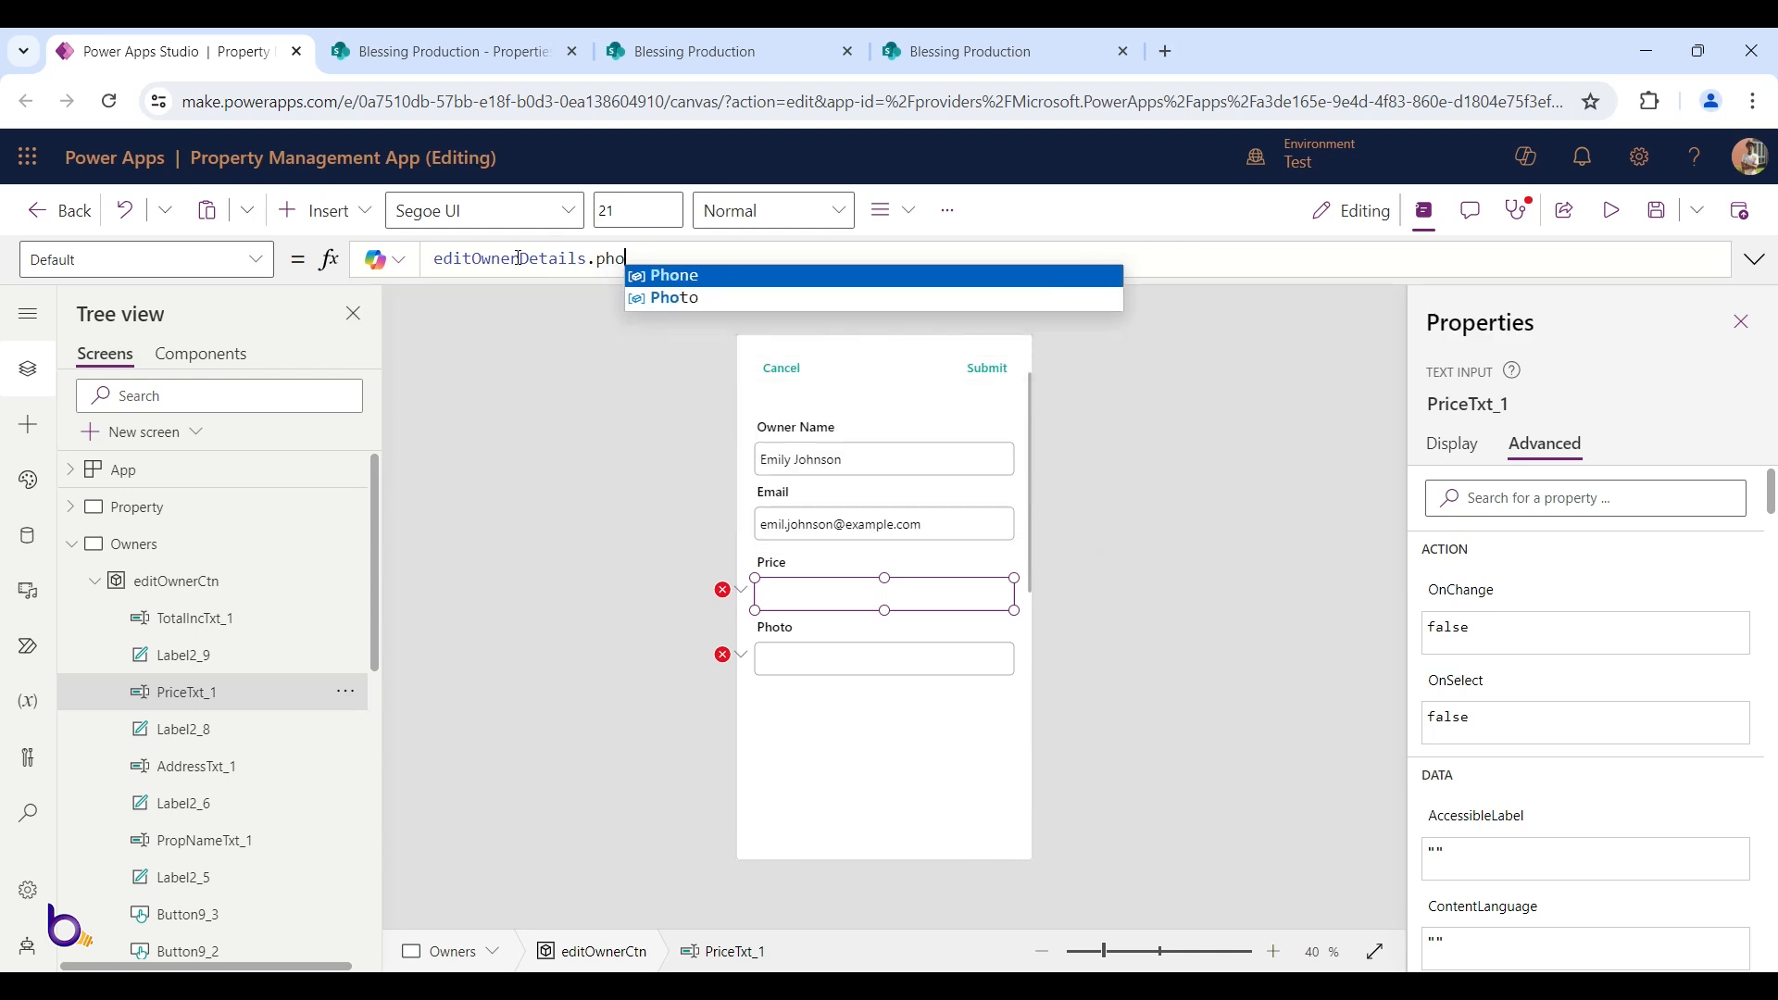
pyautogui.press('Tab')
# Relabel the Price field label as 'Phone Number'
pyautogui.click(775, 561)
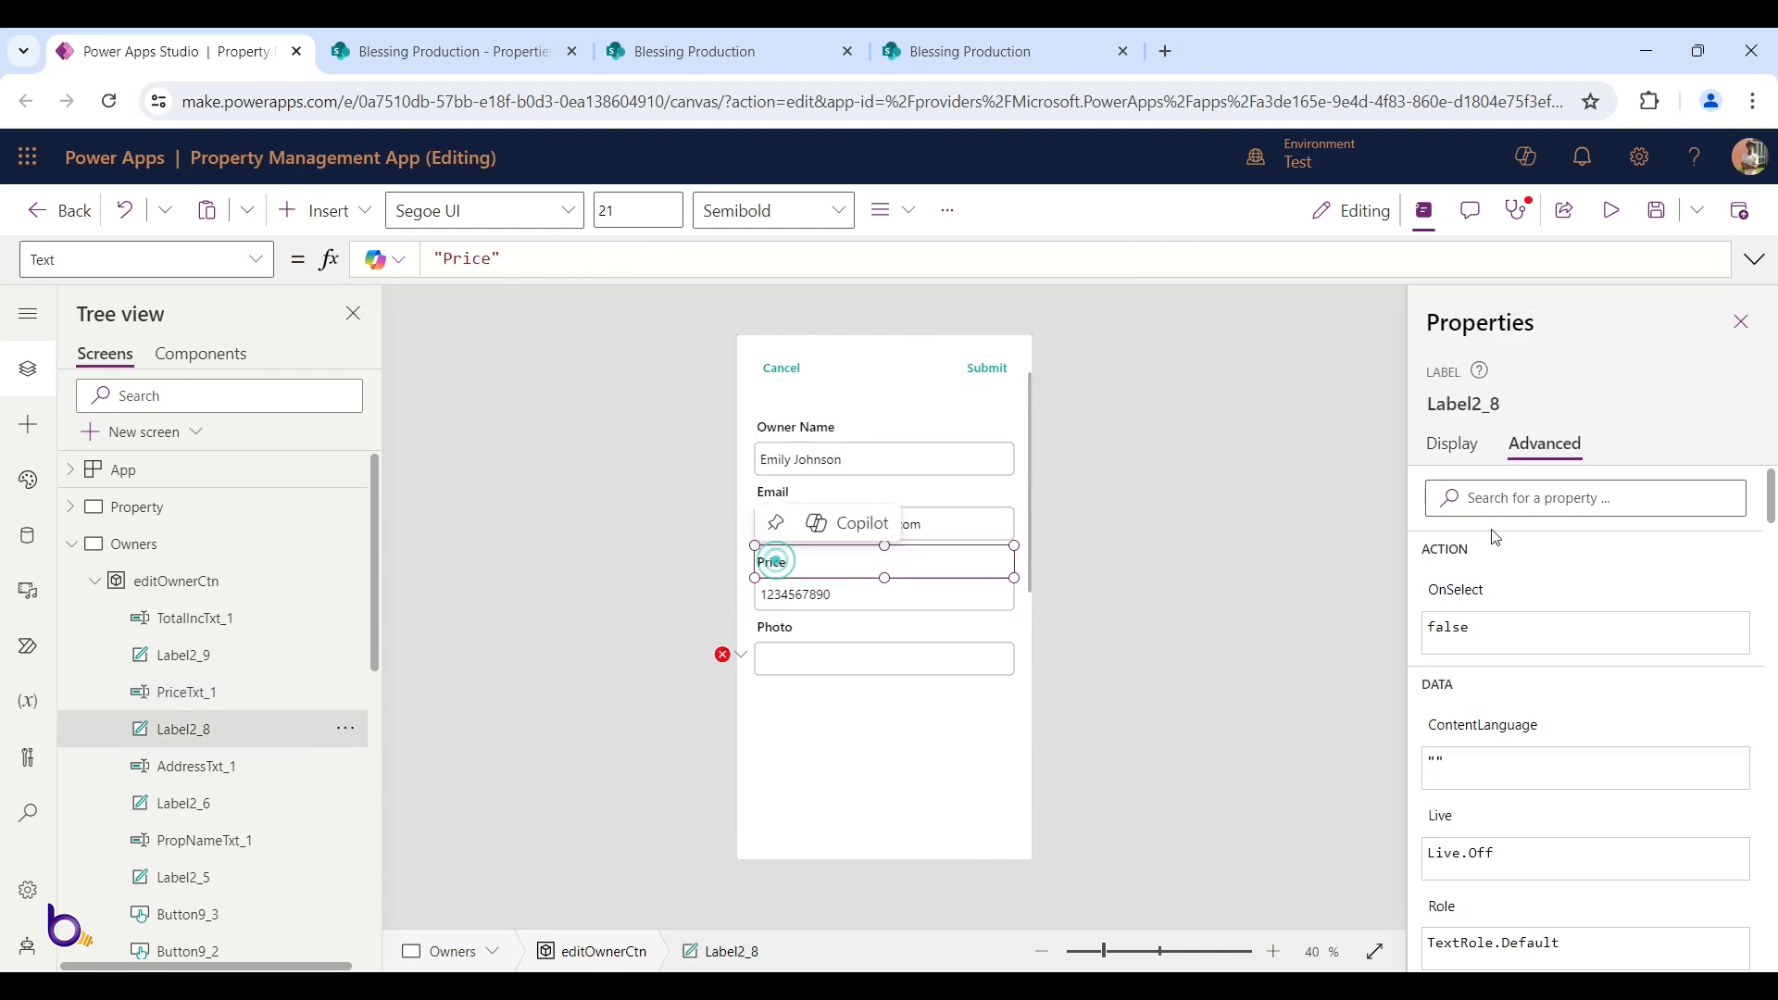
pyautogui.doubleClick(483, 257)
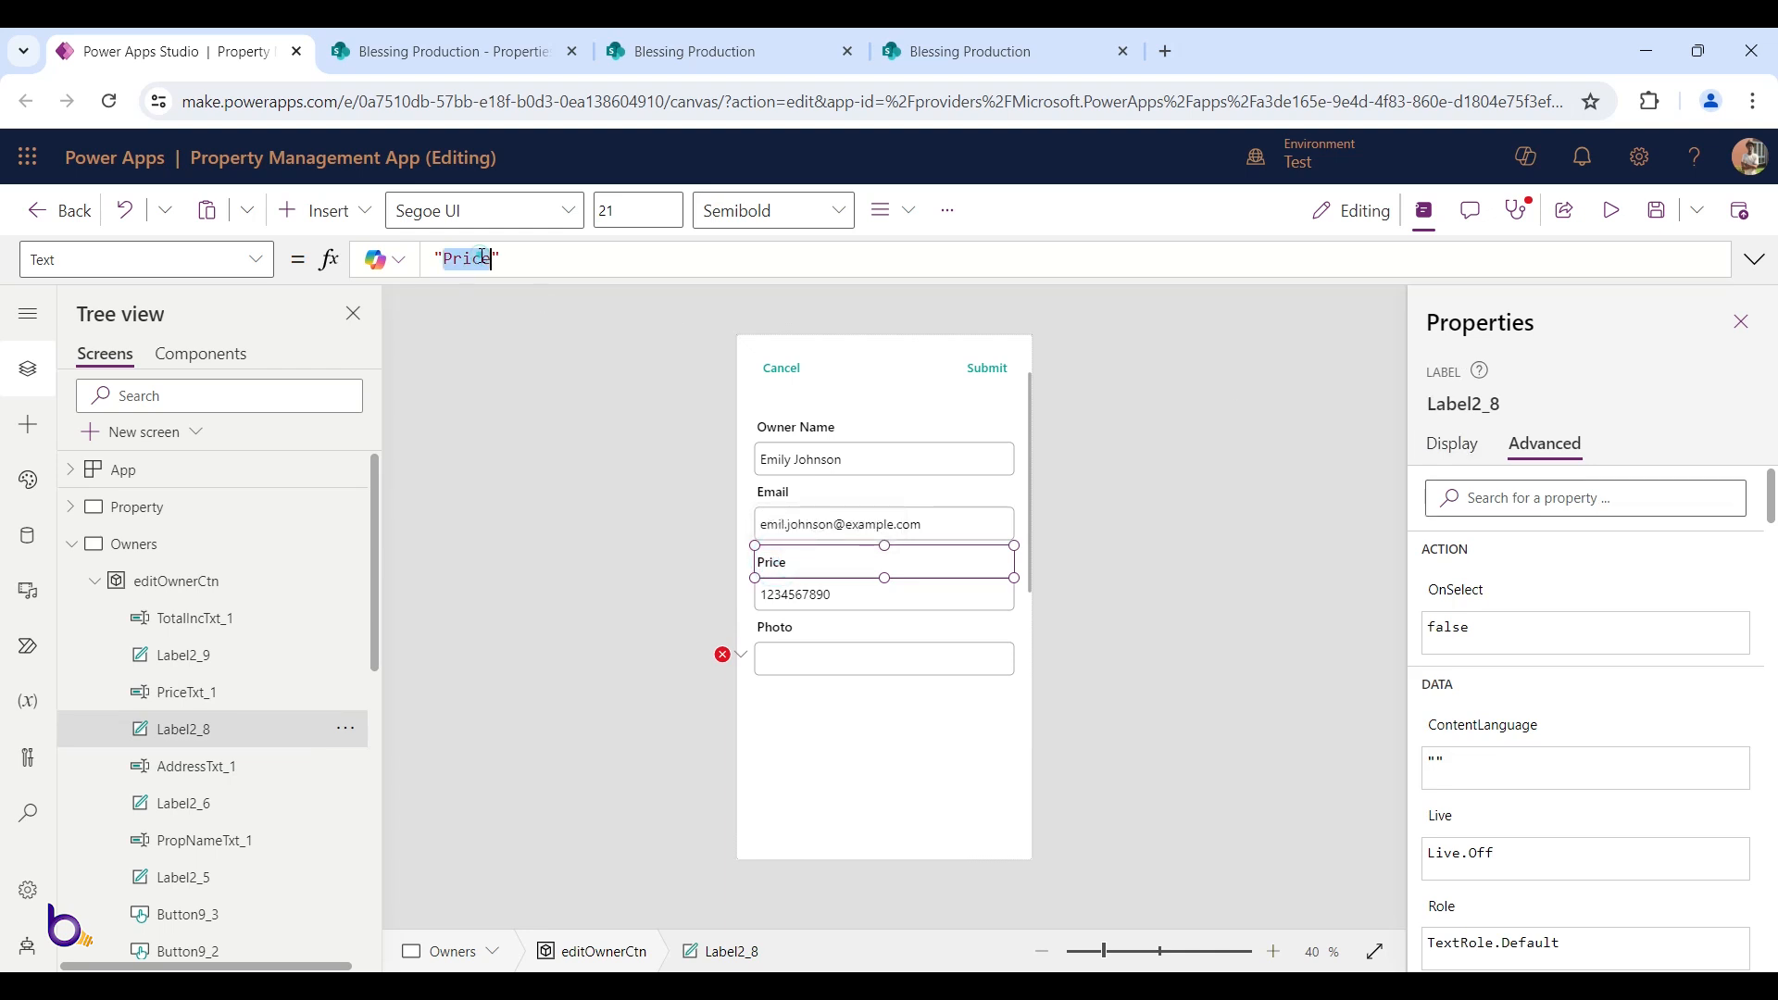
pyautogui.write('Phone Numbe')
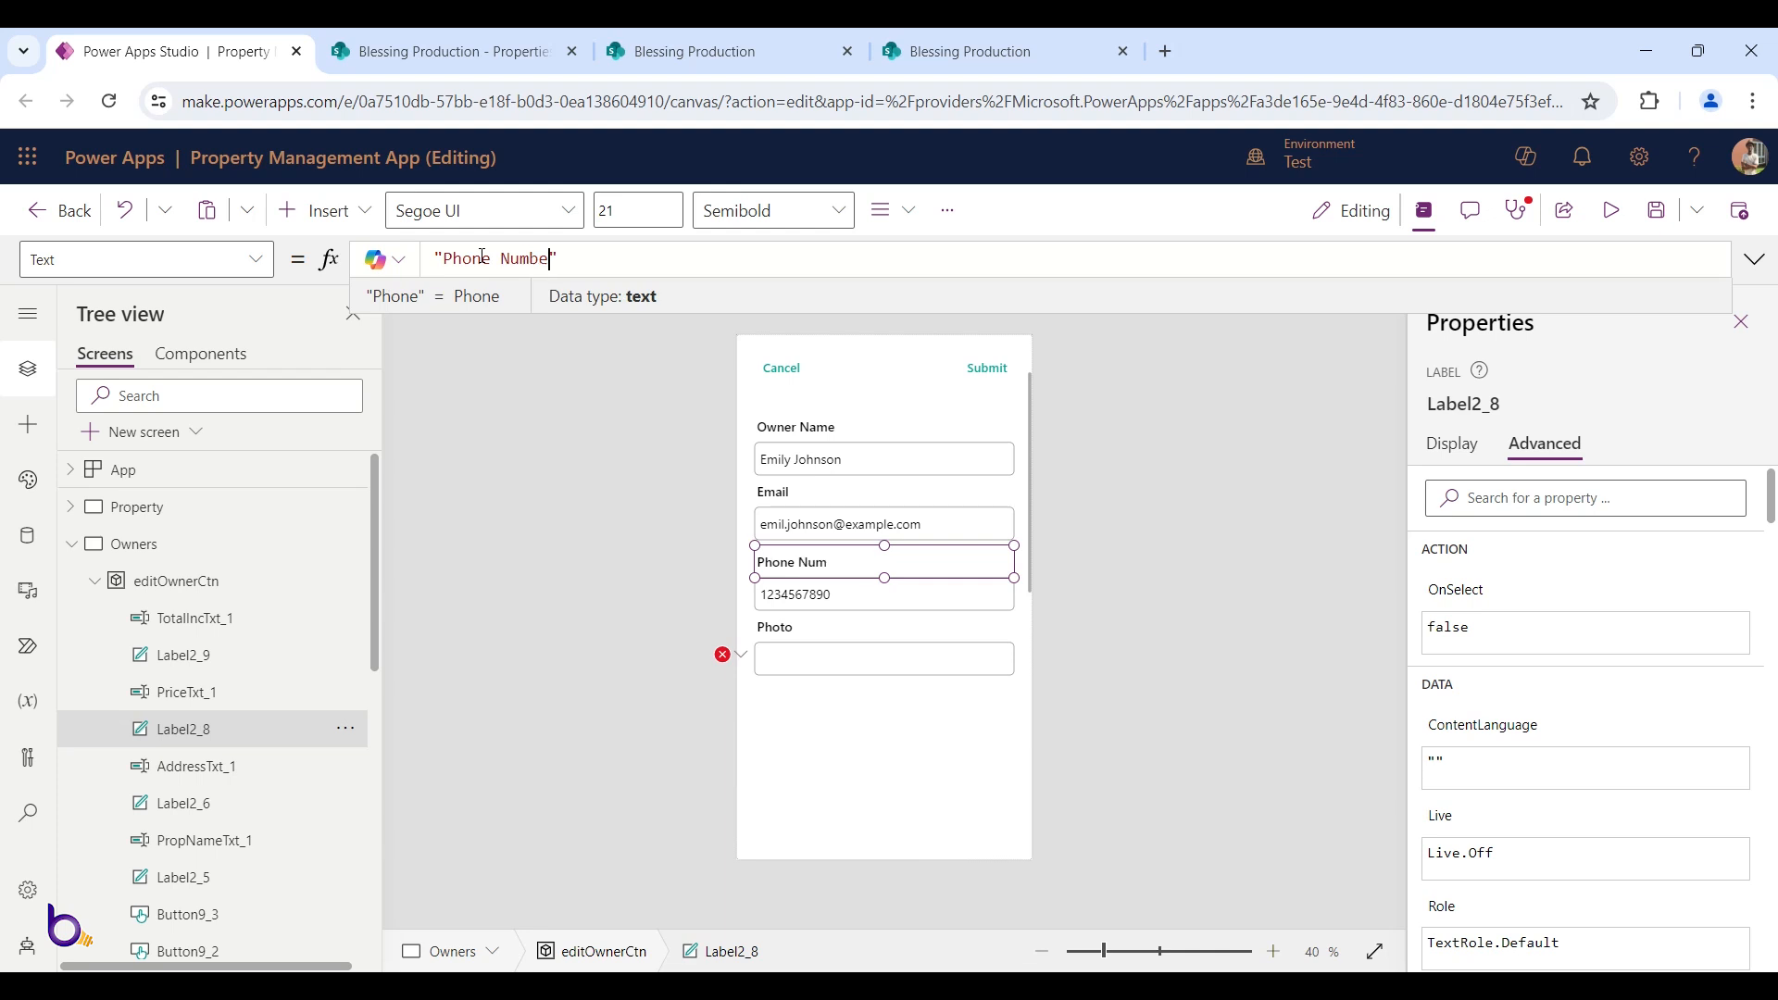
pyautogui.write('r')
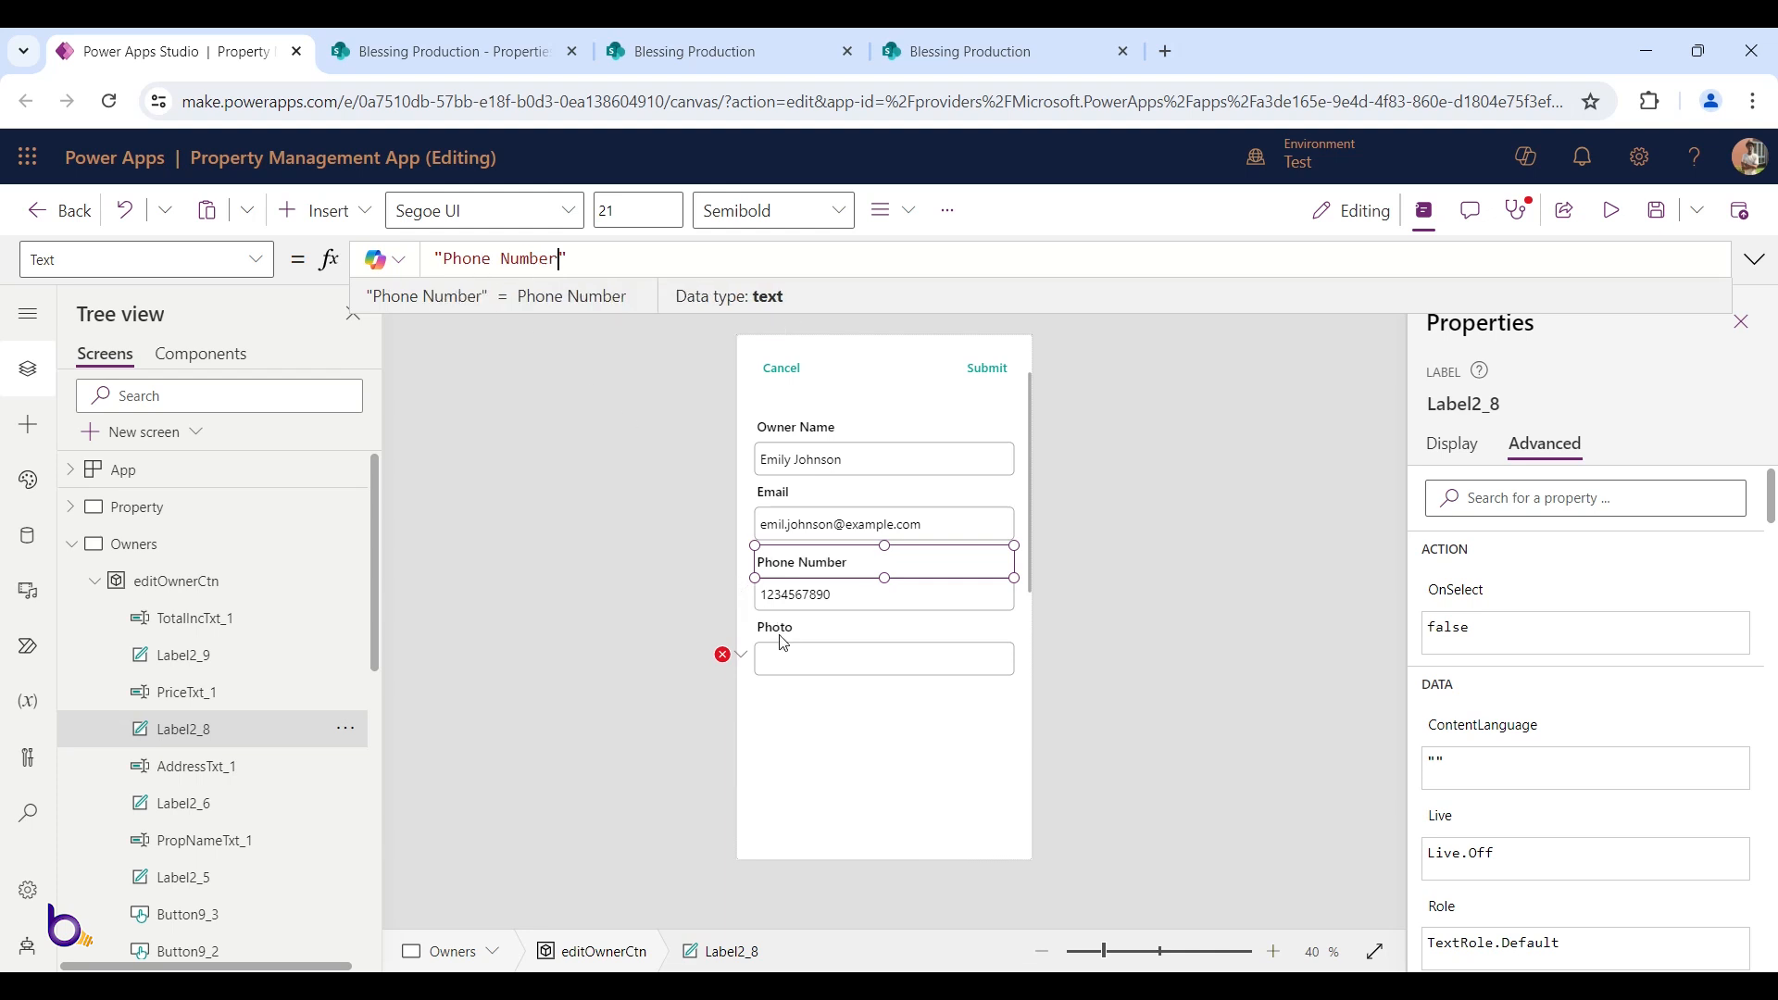
# Set the Photo input's Default to editOwnerDetails.Photo, then save the app
pyautogui.click(778, 629)
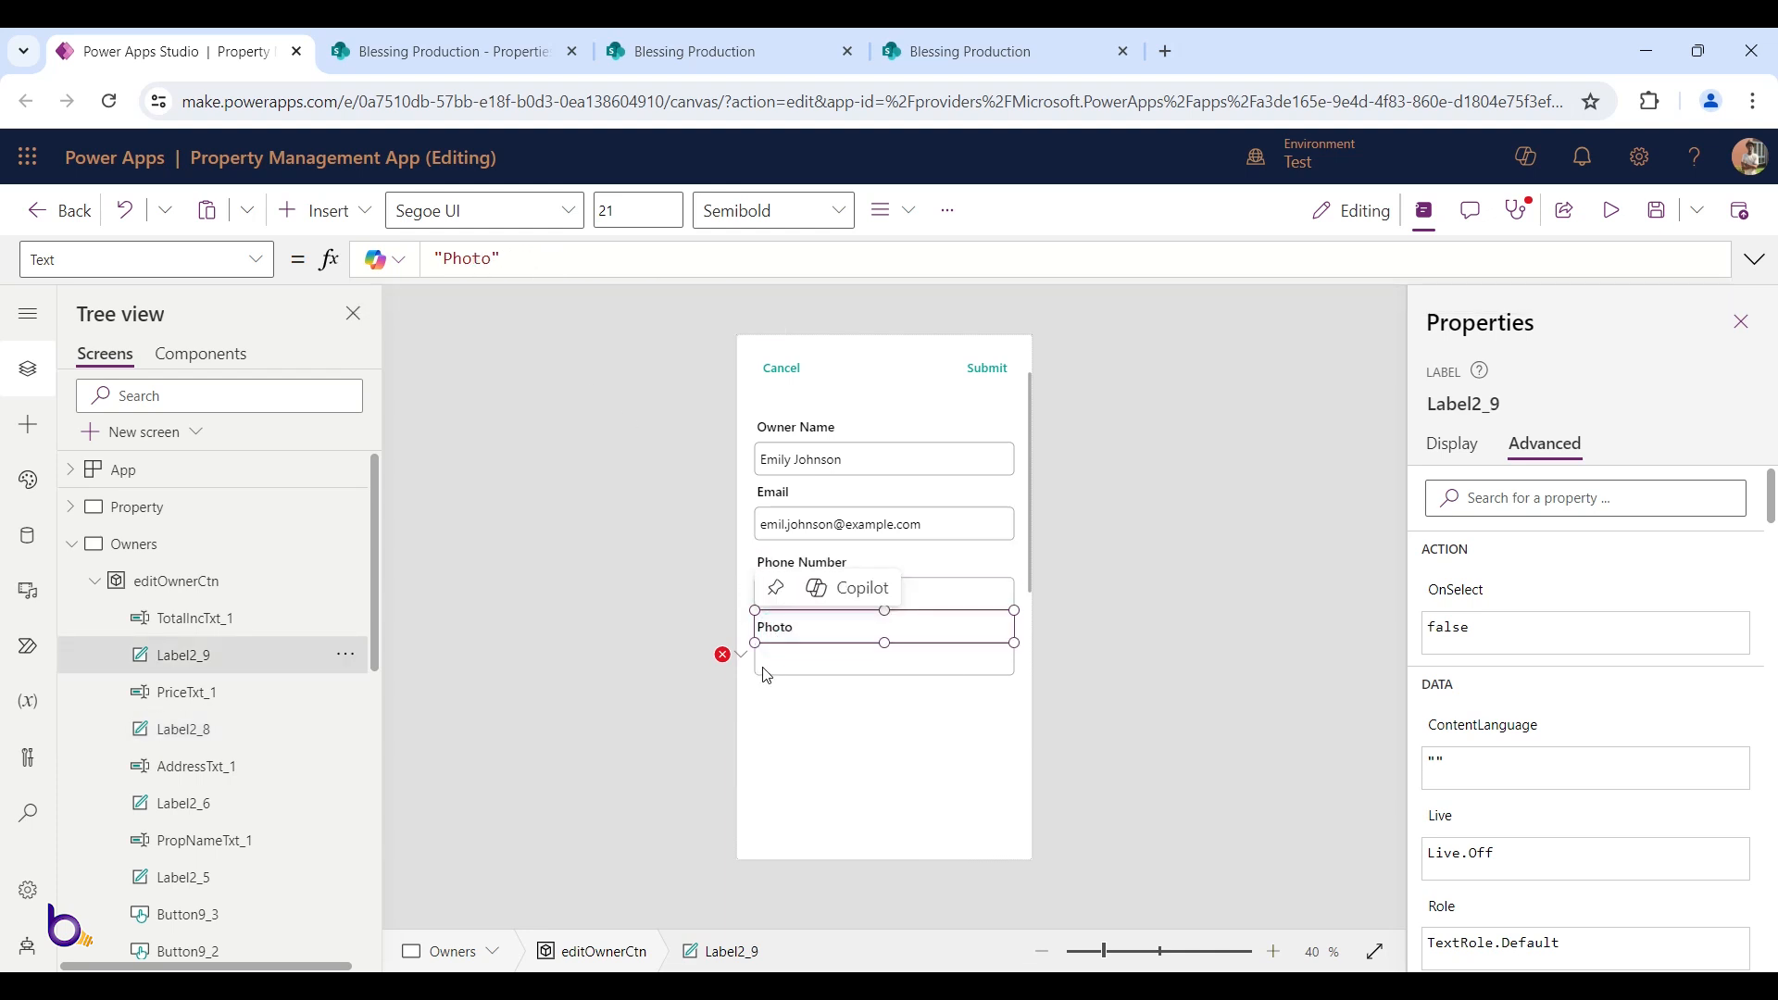
pyautogui.click(766, 663)
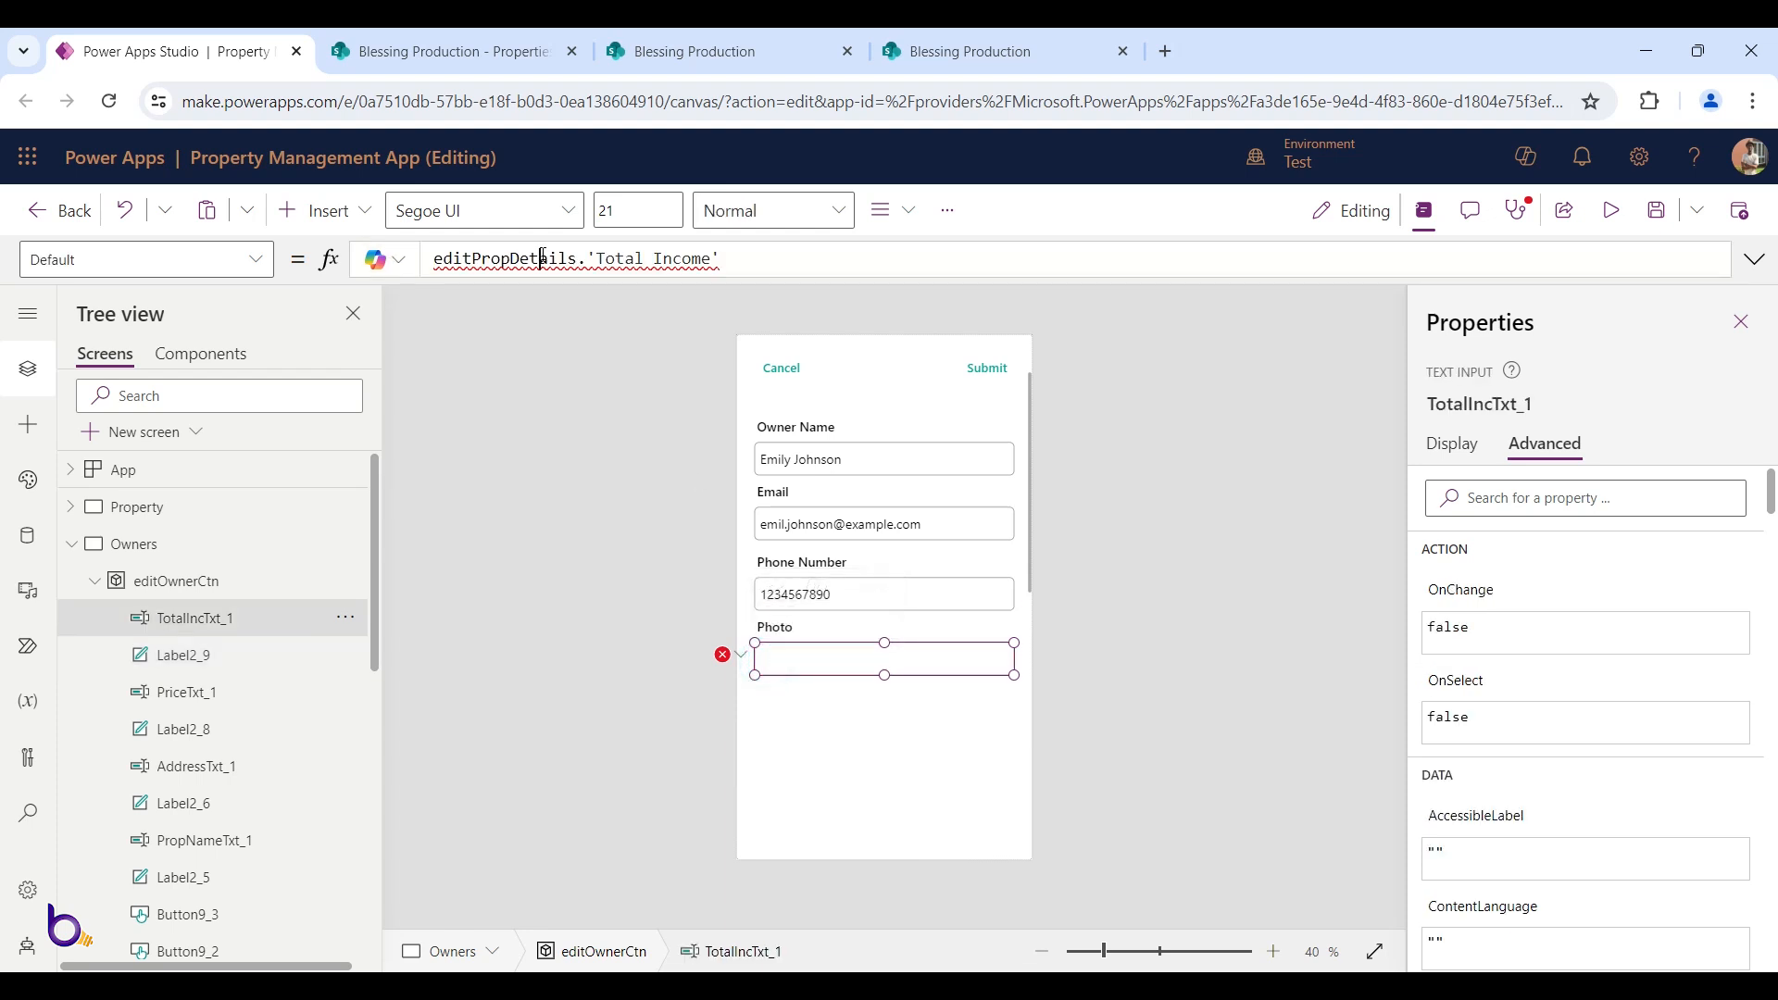
pyautogui.doubleClick(543, 258)
pyautogui.hotkey('ctrl', 'a')
pyautogui.hotkey('ctrl', 'v')
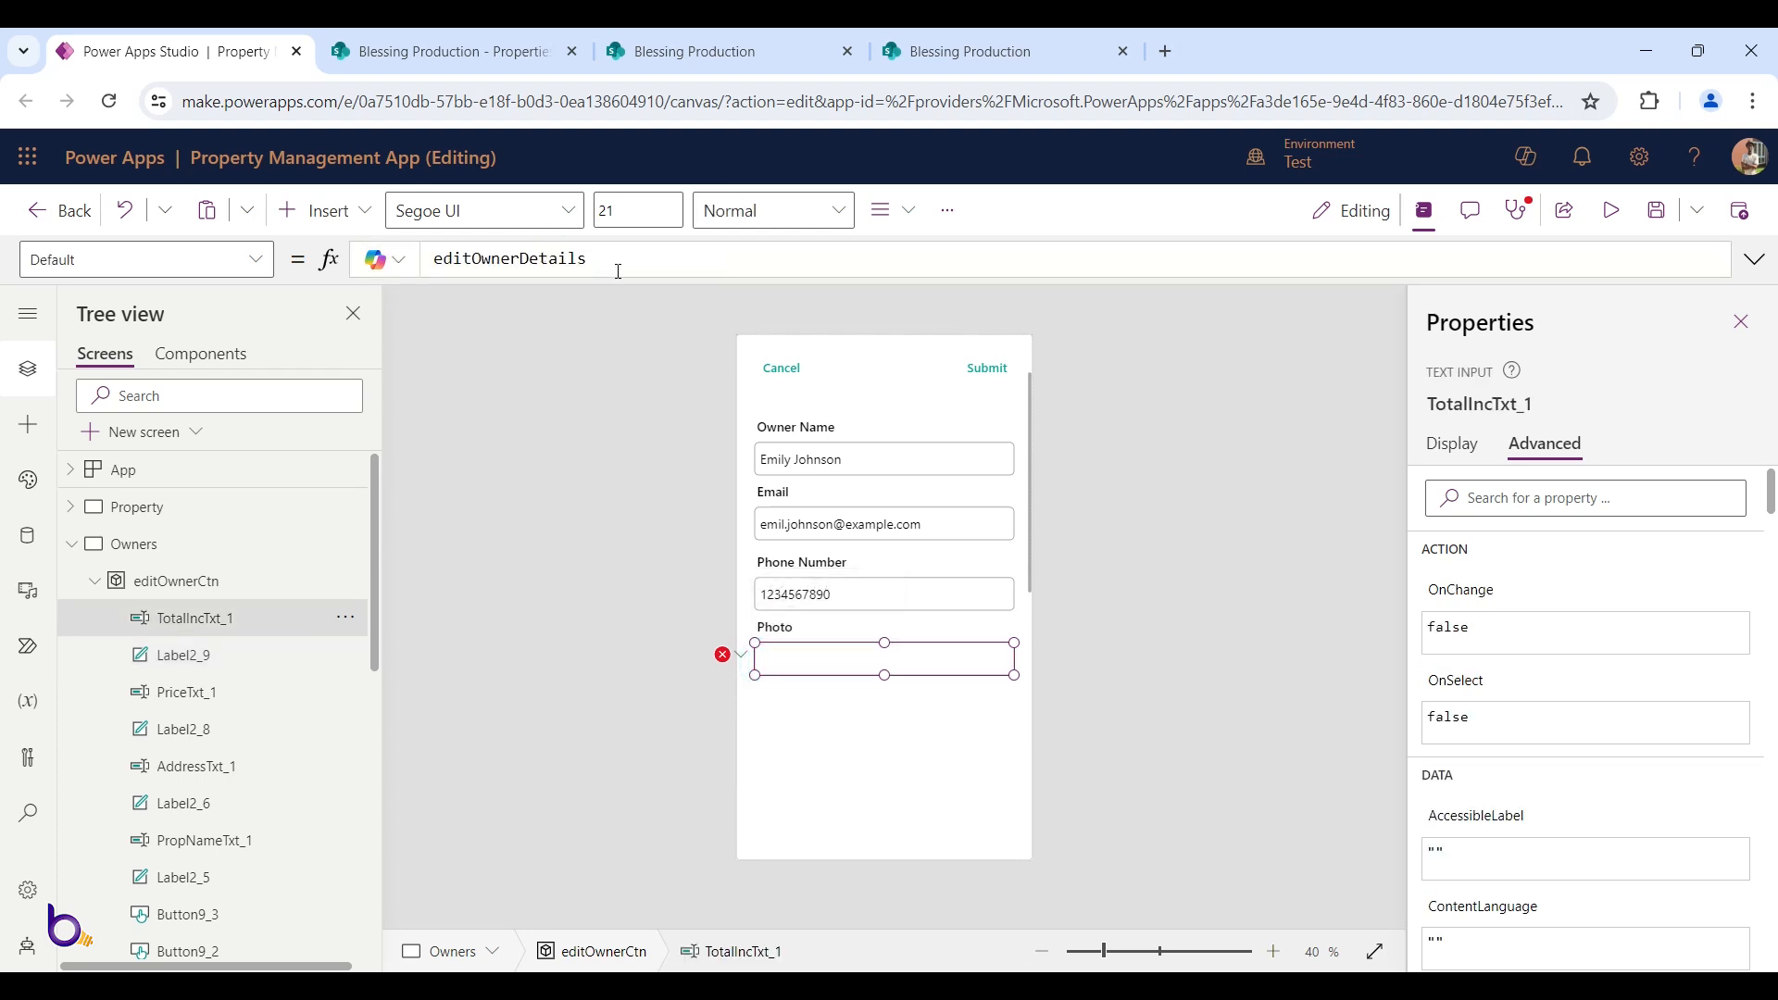
pyautogui.write('.ph')
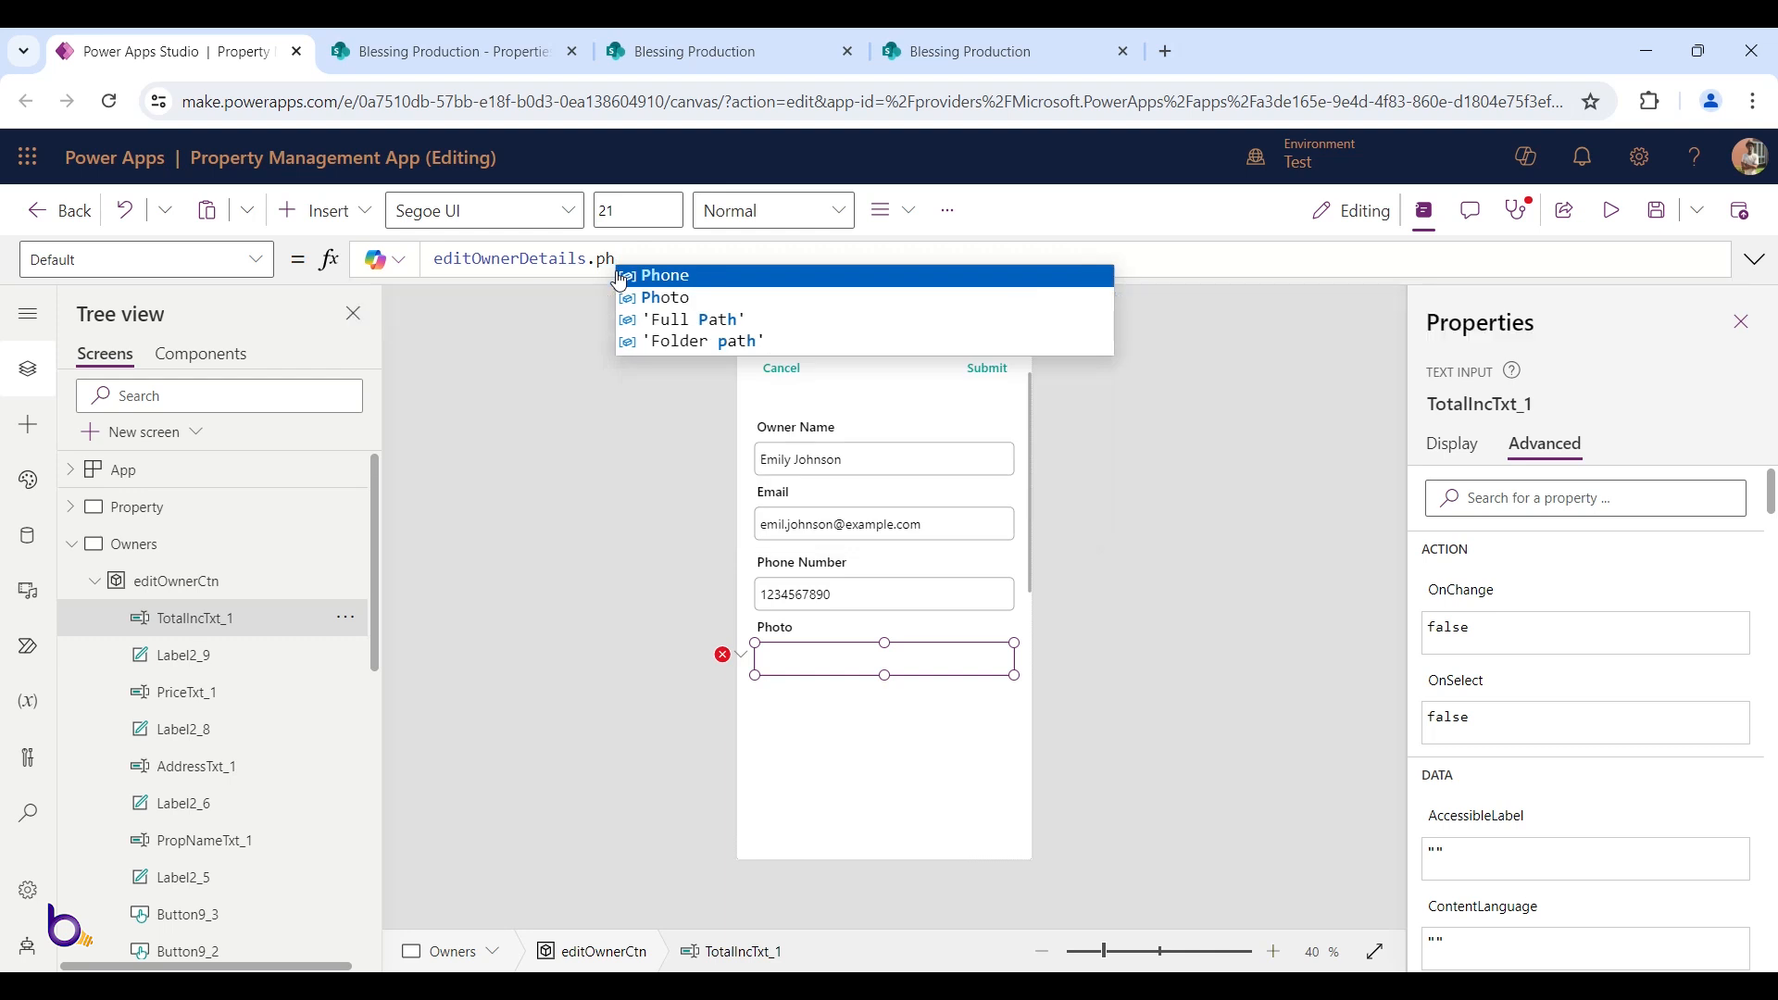
pyautogui.click(620, 277)
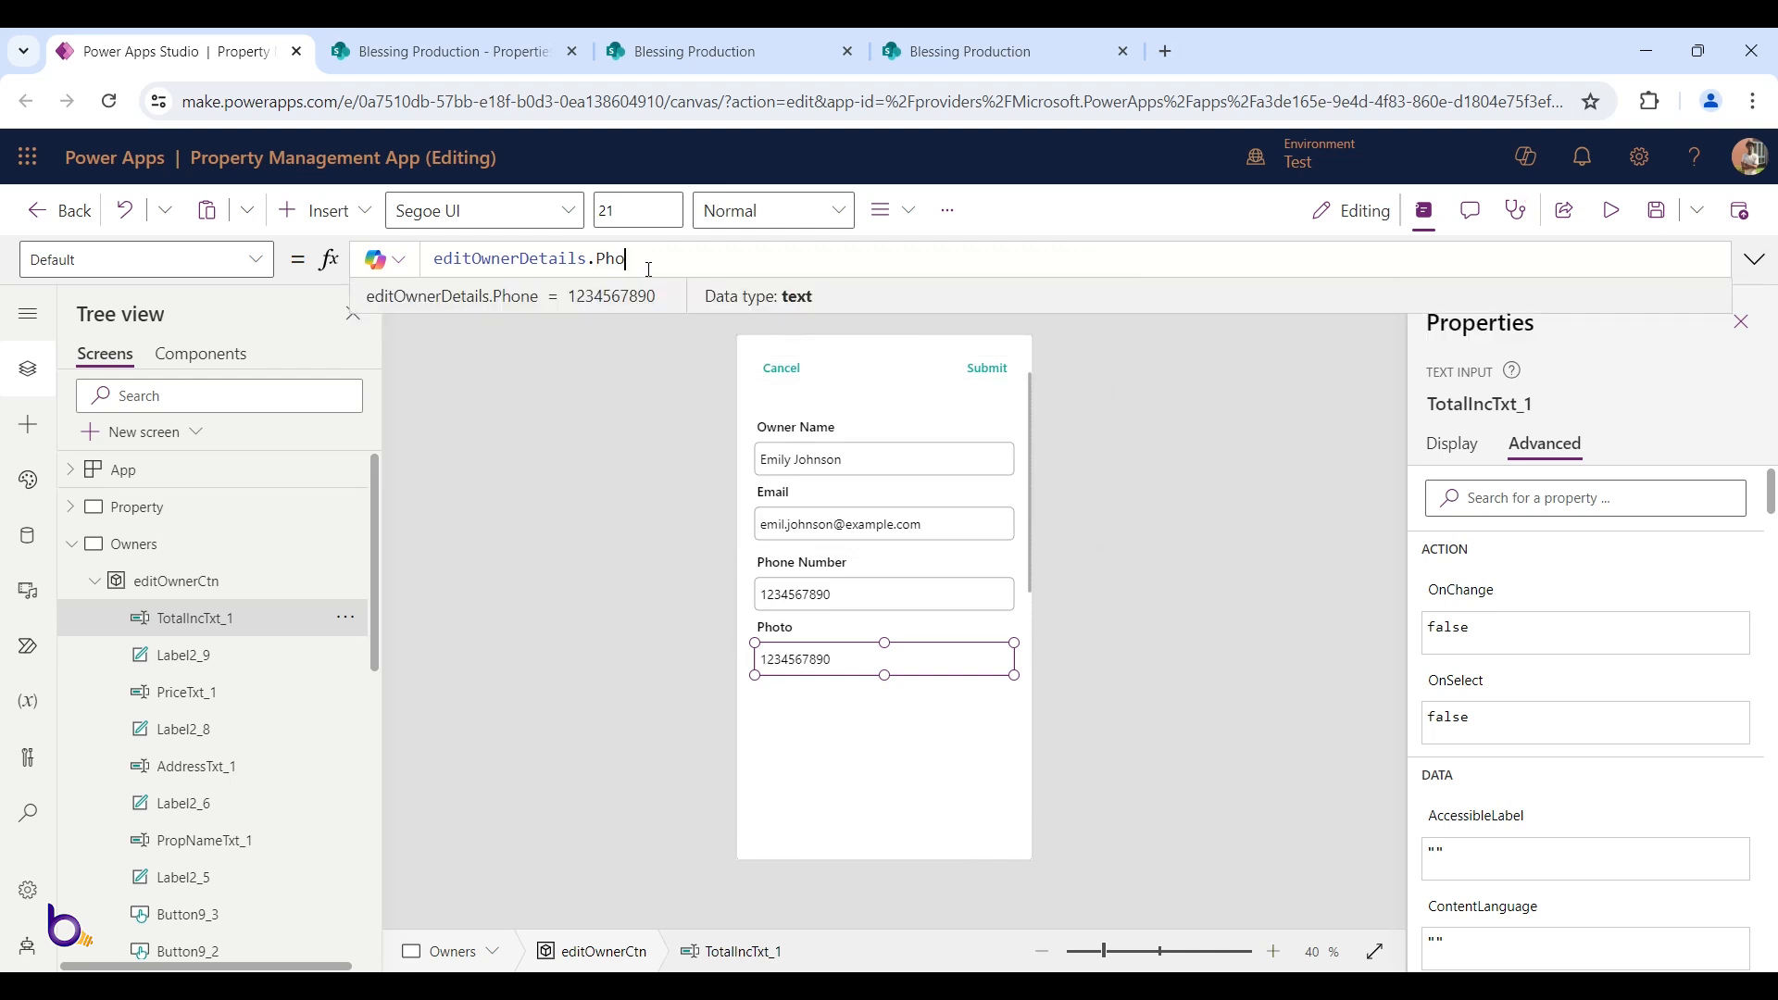
pyautogui.write('t')
pyautogui.click(650, 278)
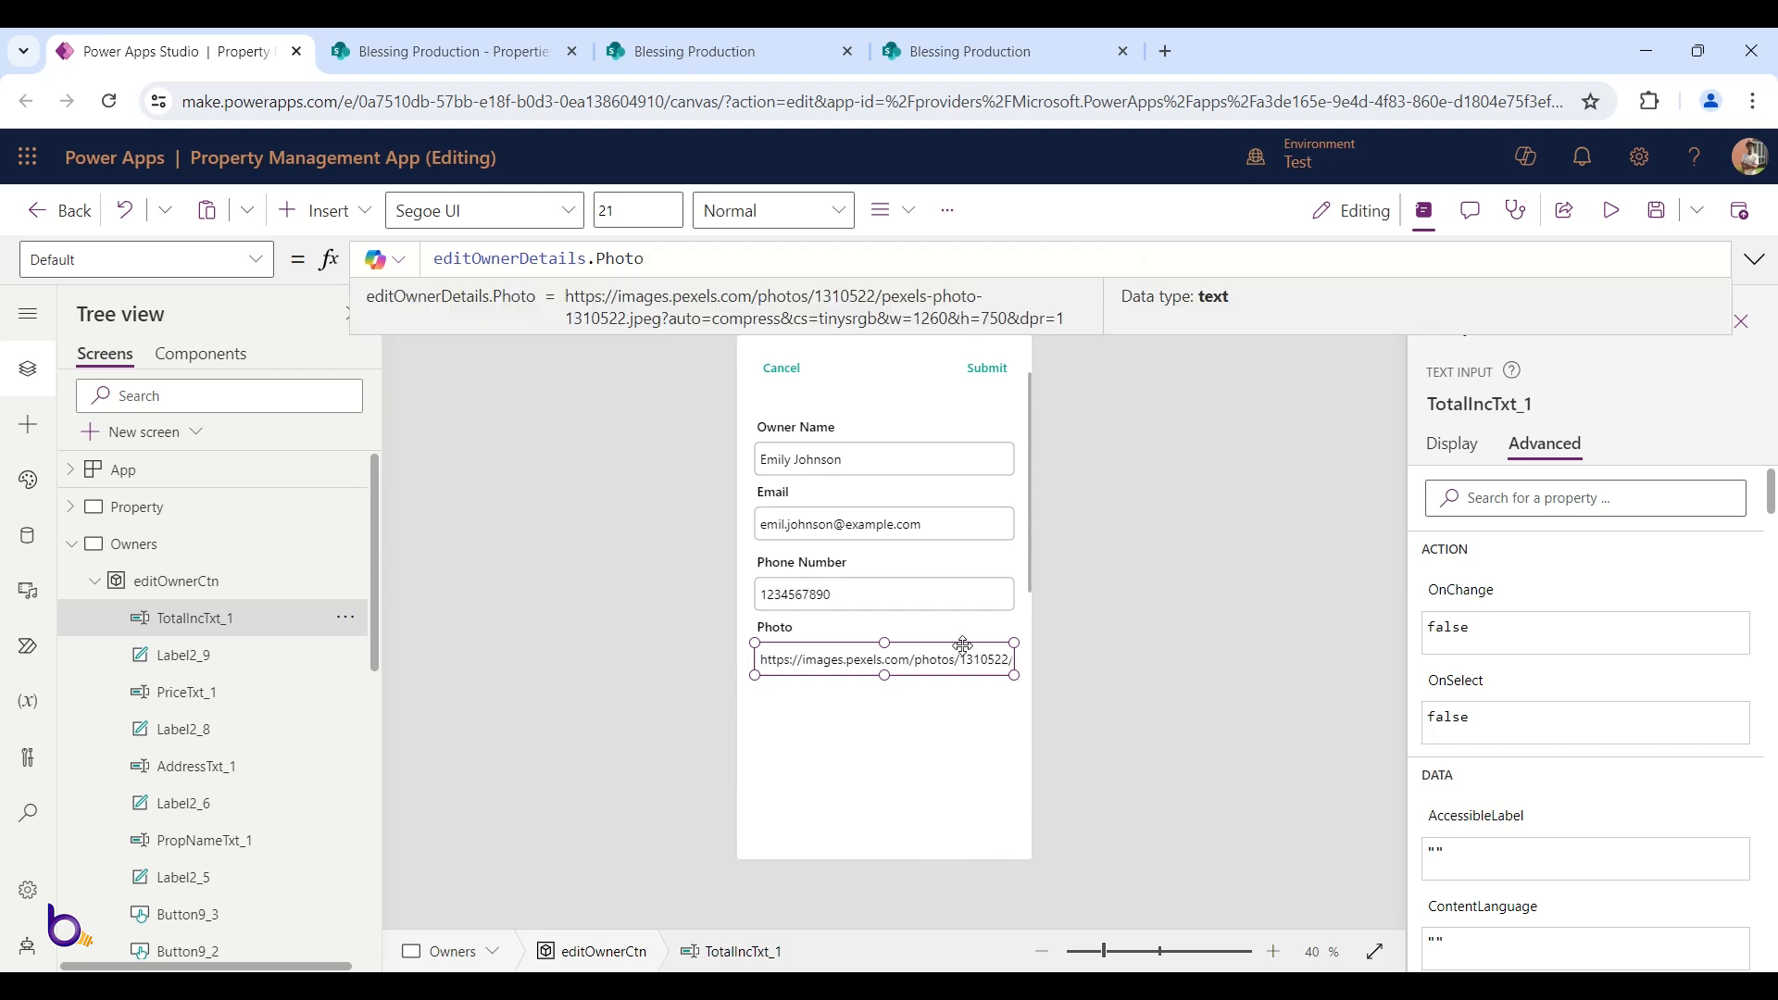
pyautogui.click(1077, 609)
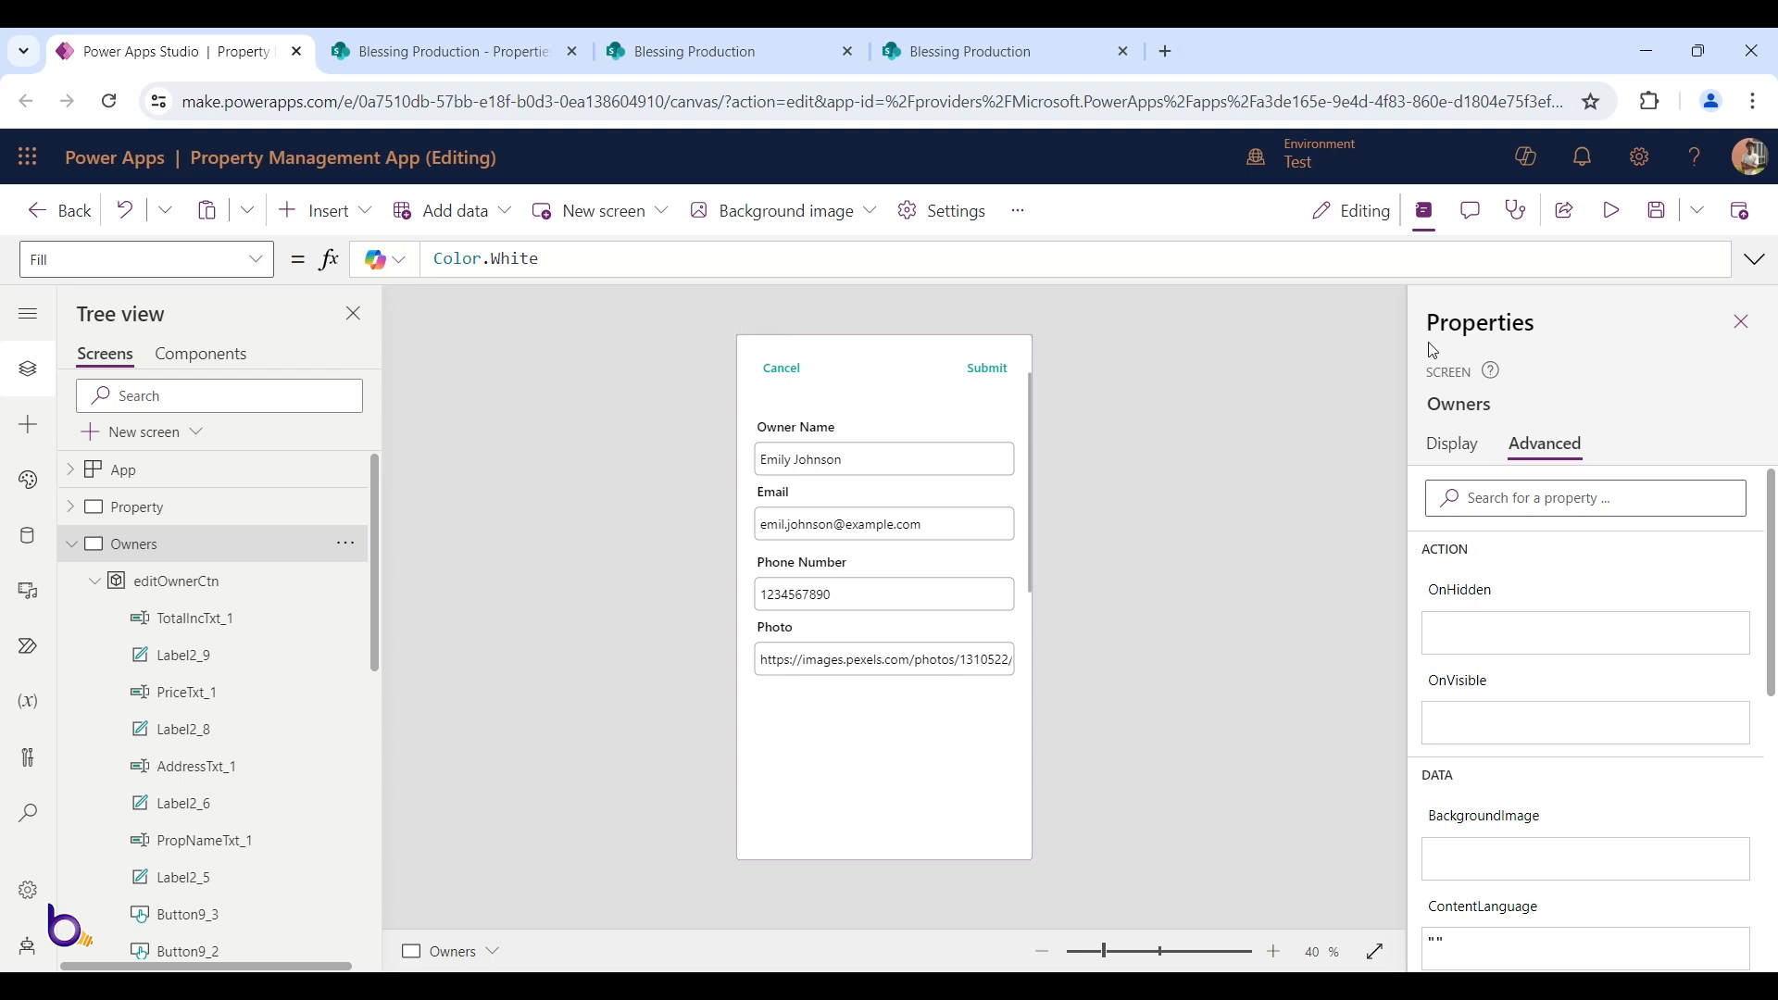
pyautogui.click(1657, 210)
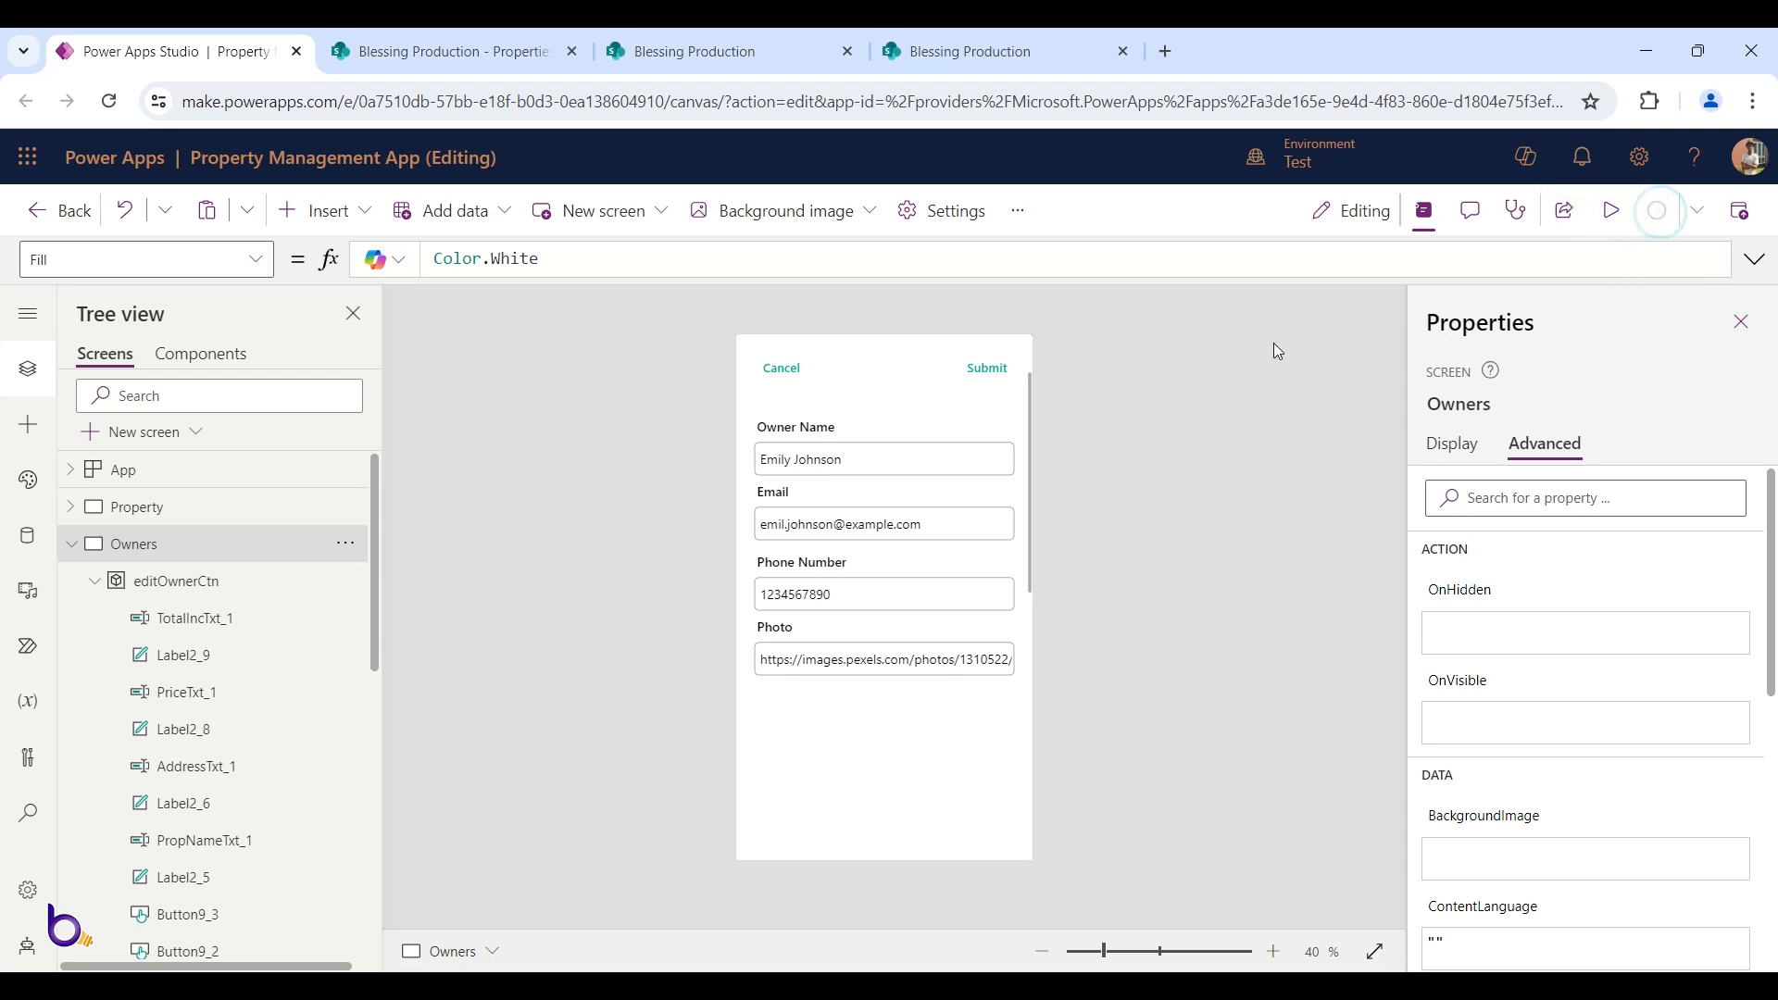
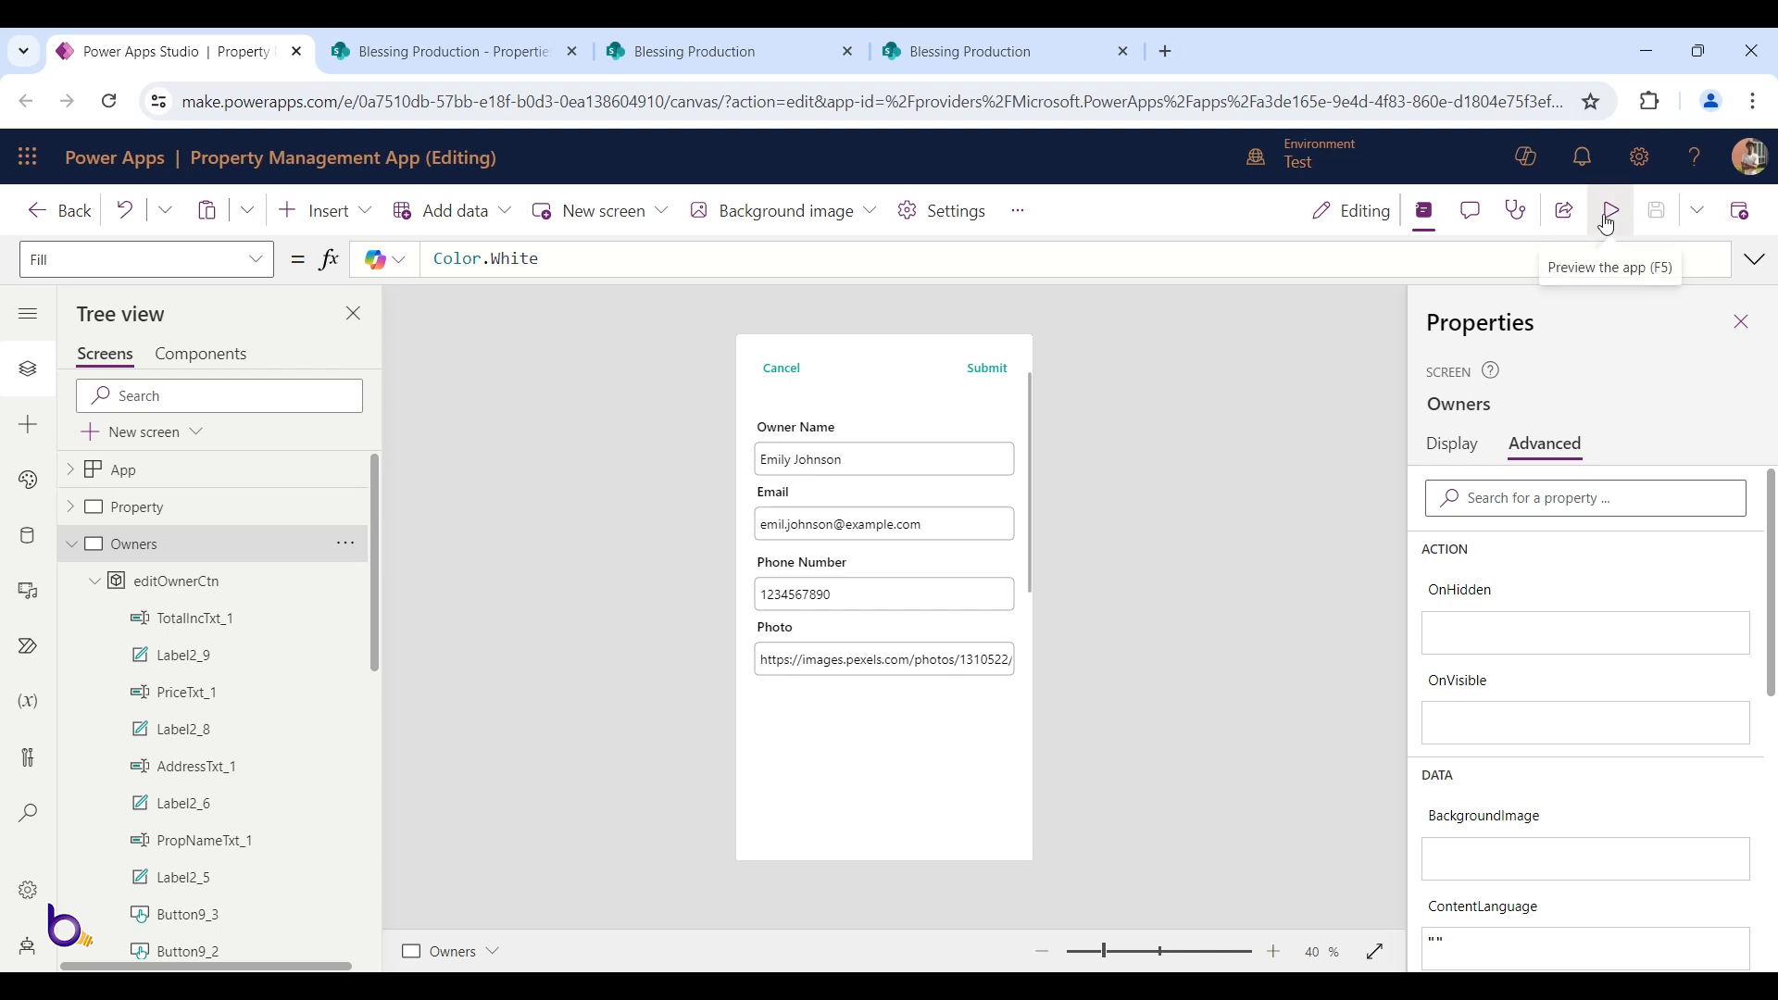
# Preview the app, open and cancel the second owner's edit form twice, then exit preview
pyautogui.click(1608, 214)
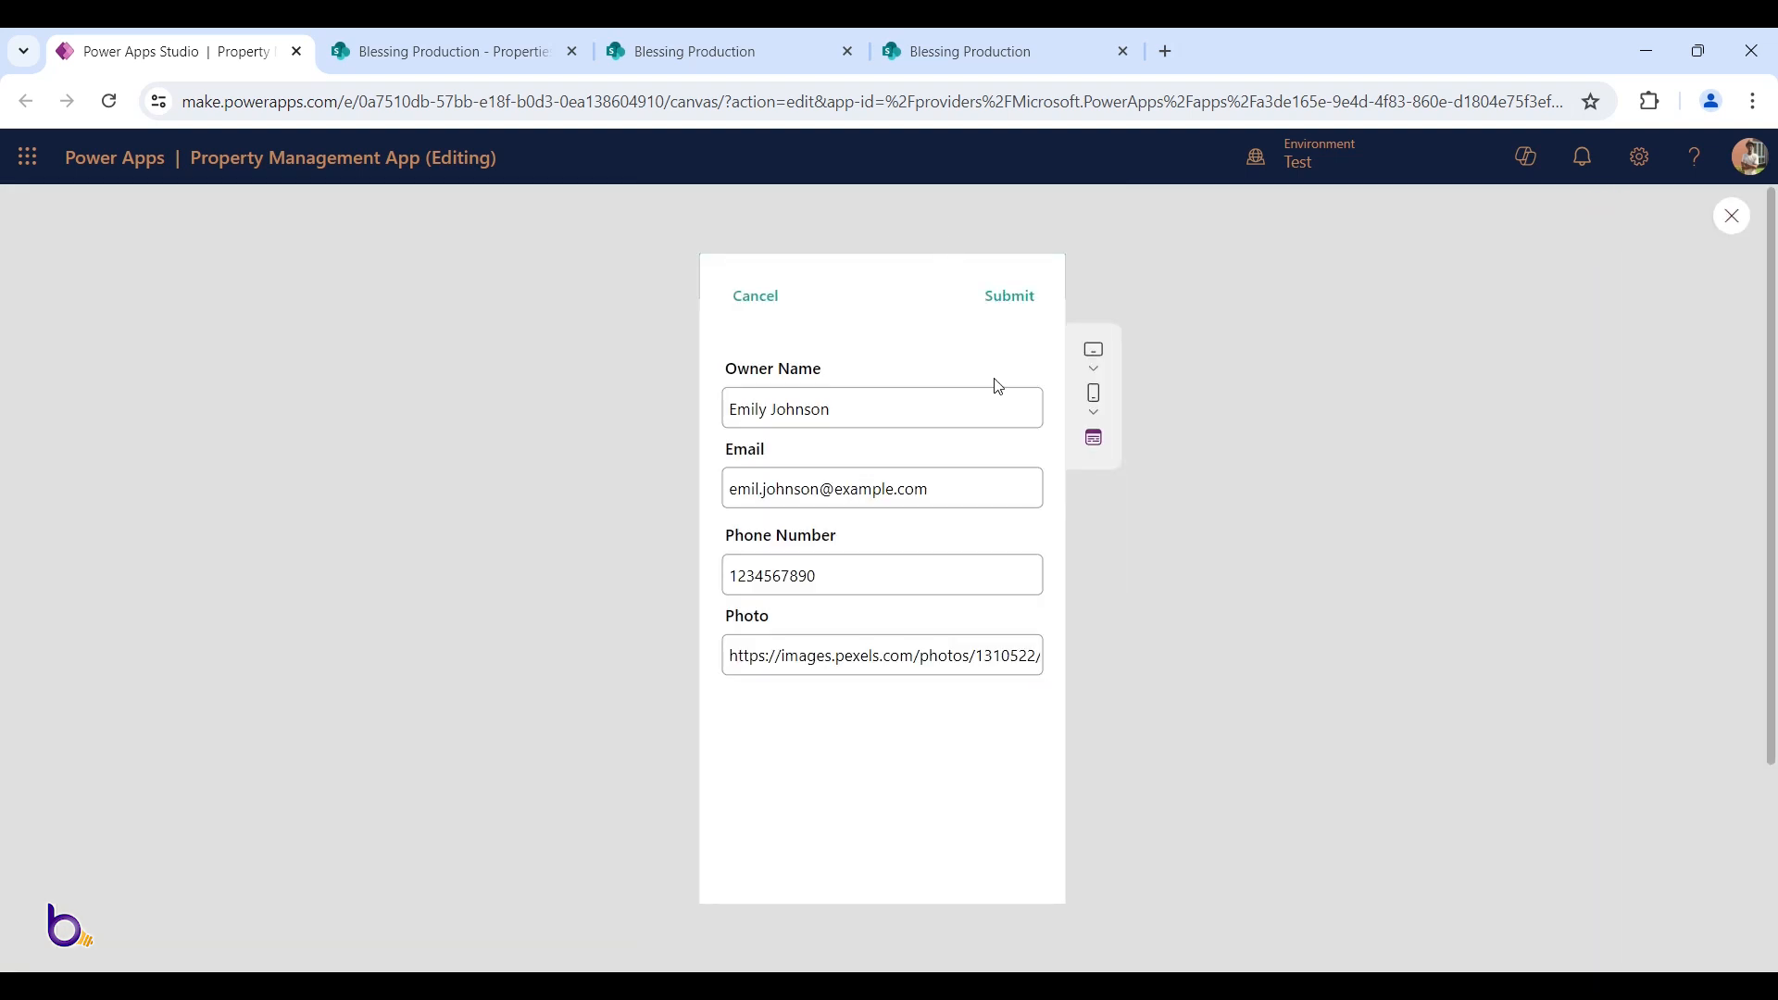
pyautogui.click(760, 294)
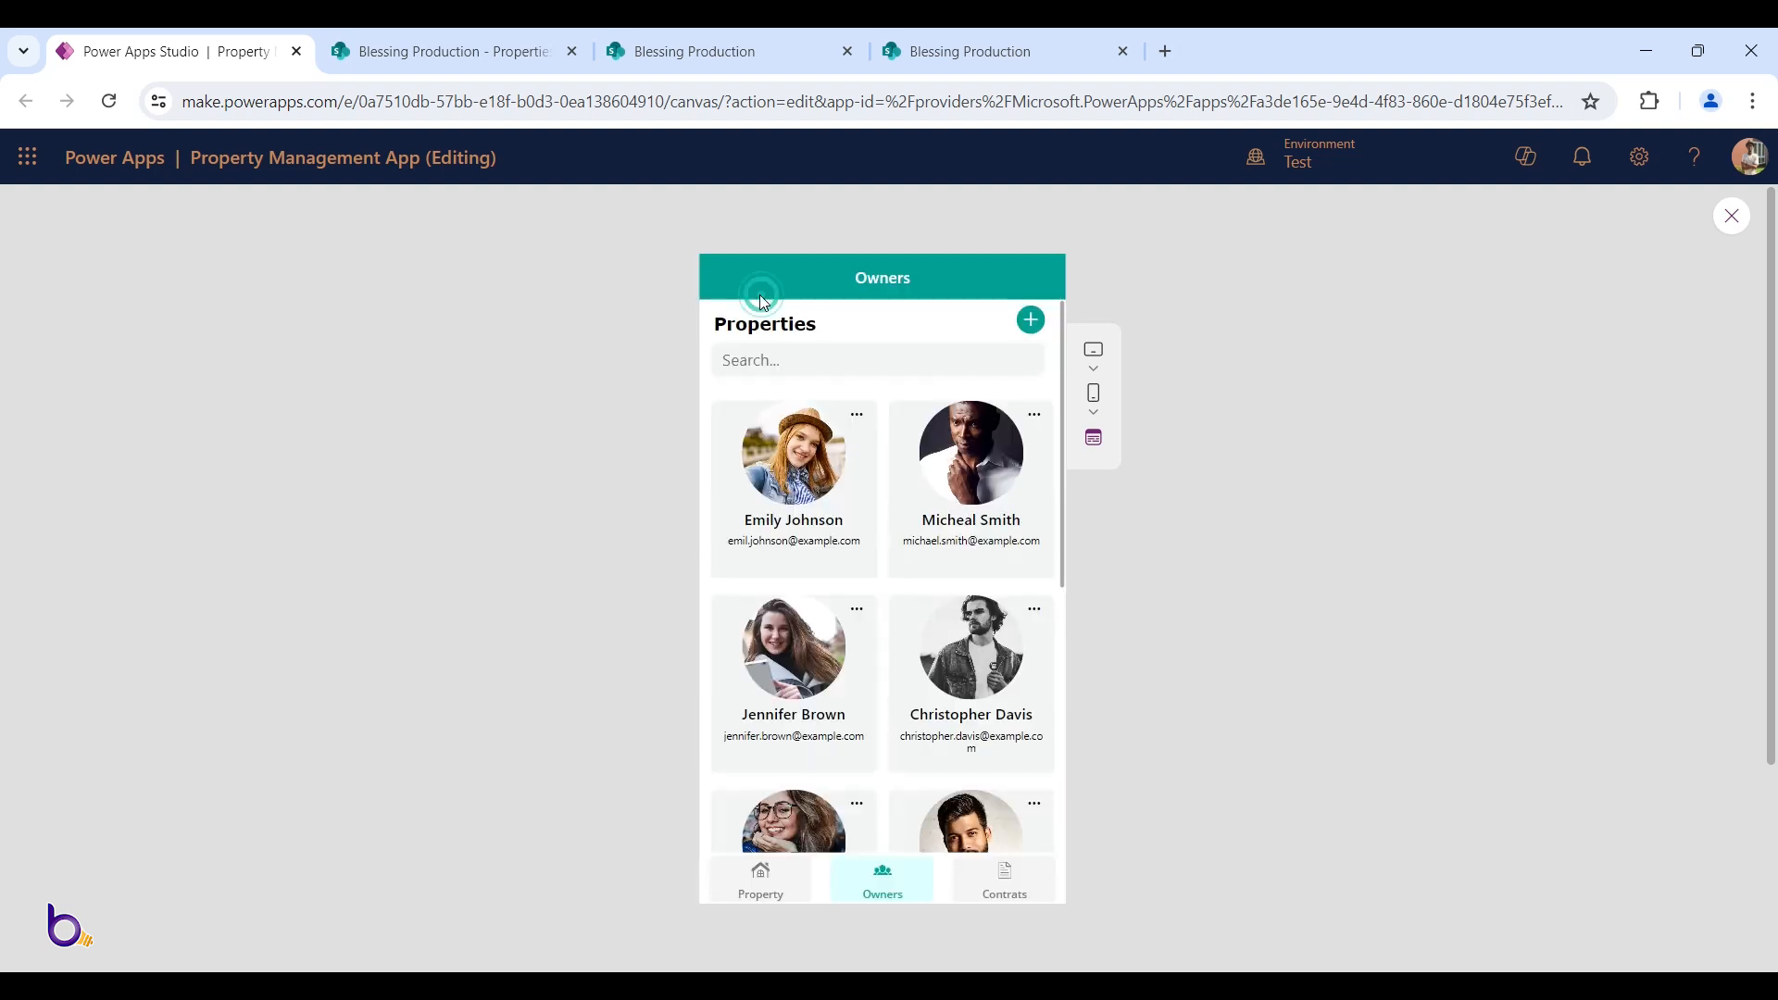
pyautogui.click(1036, 415)
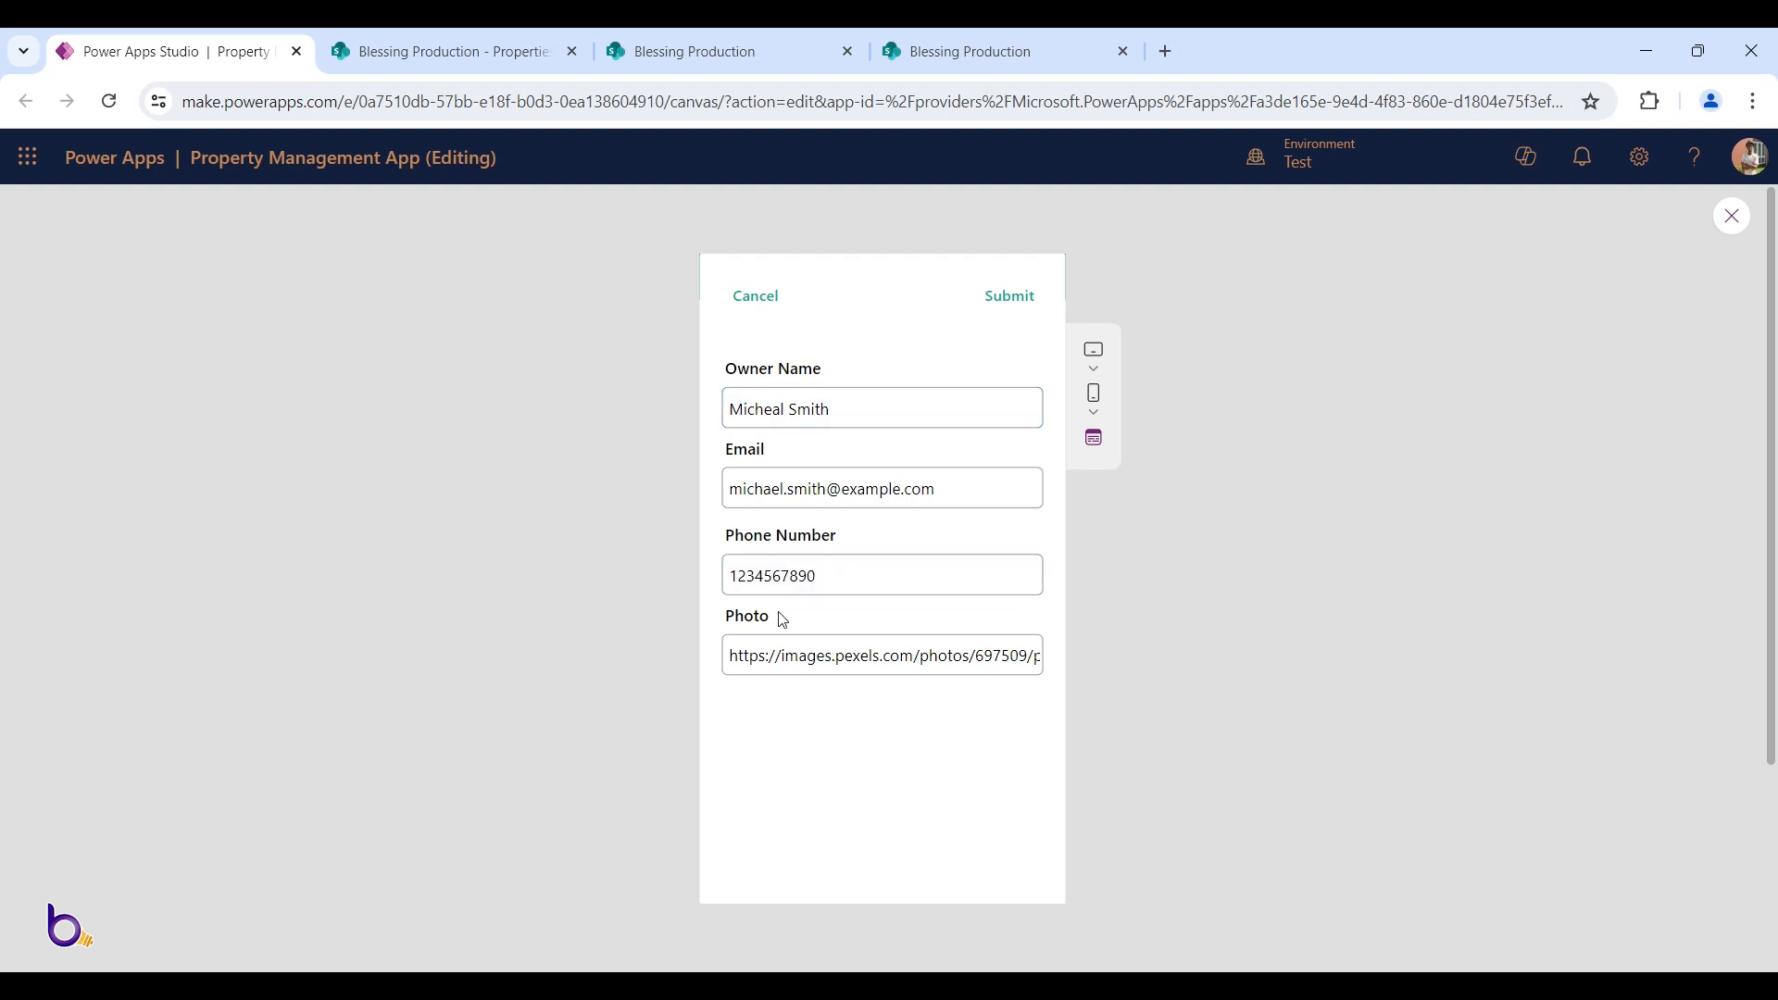
pyautogui.click(762, 295)
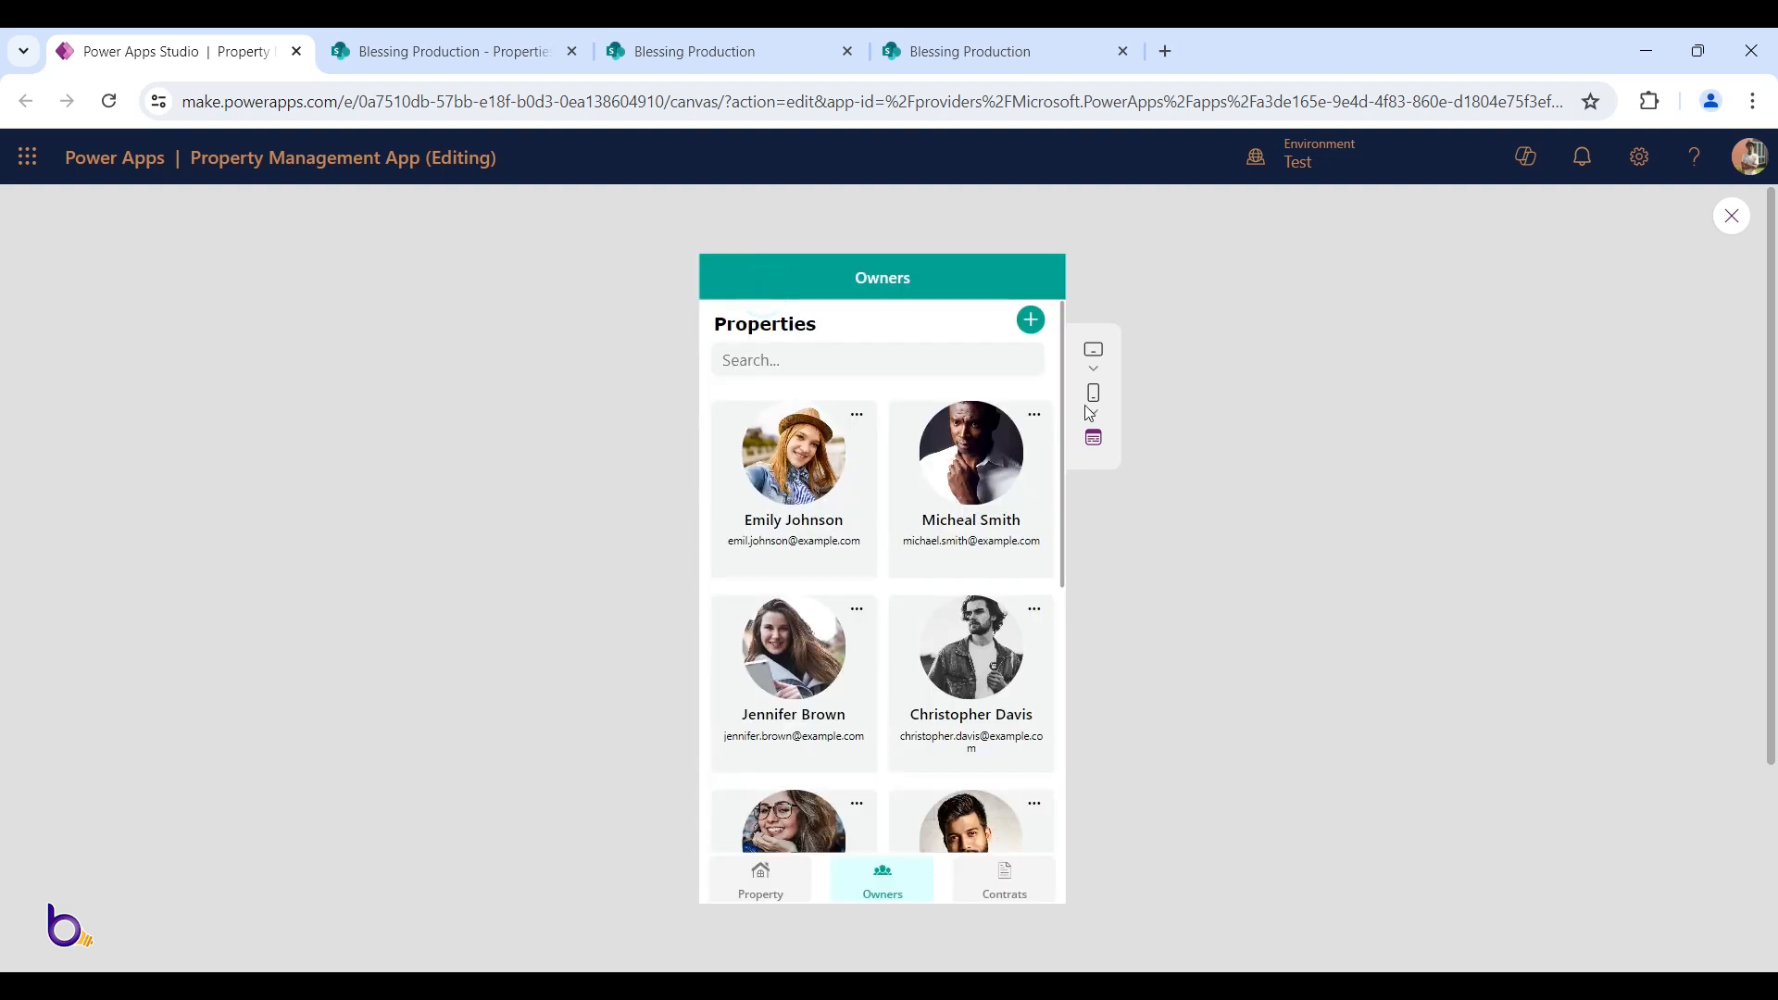
pyautogui.click(1034, 416)
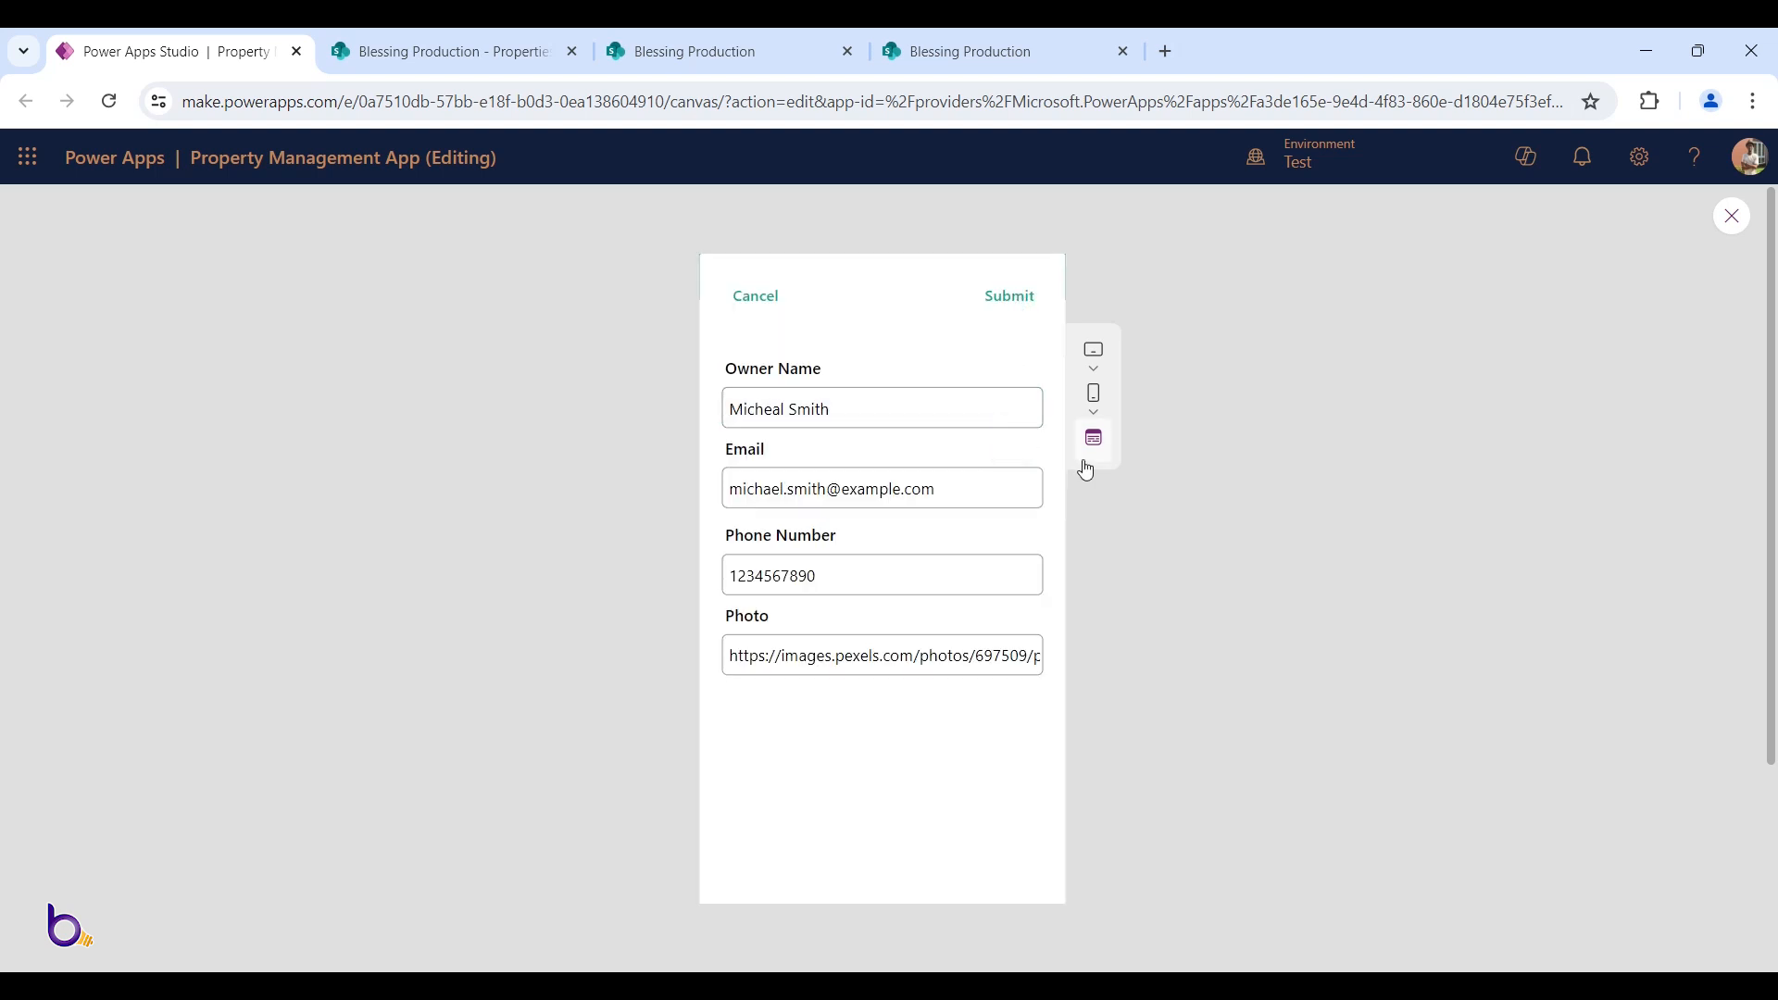
pyautogui.press('Escape')
# Point the Submit button's Patch target and LookUp source to Landloards instead of Properties
pyautogui.click(995, 371)
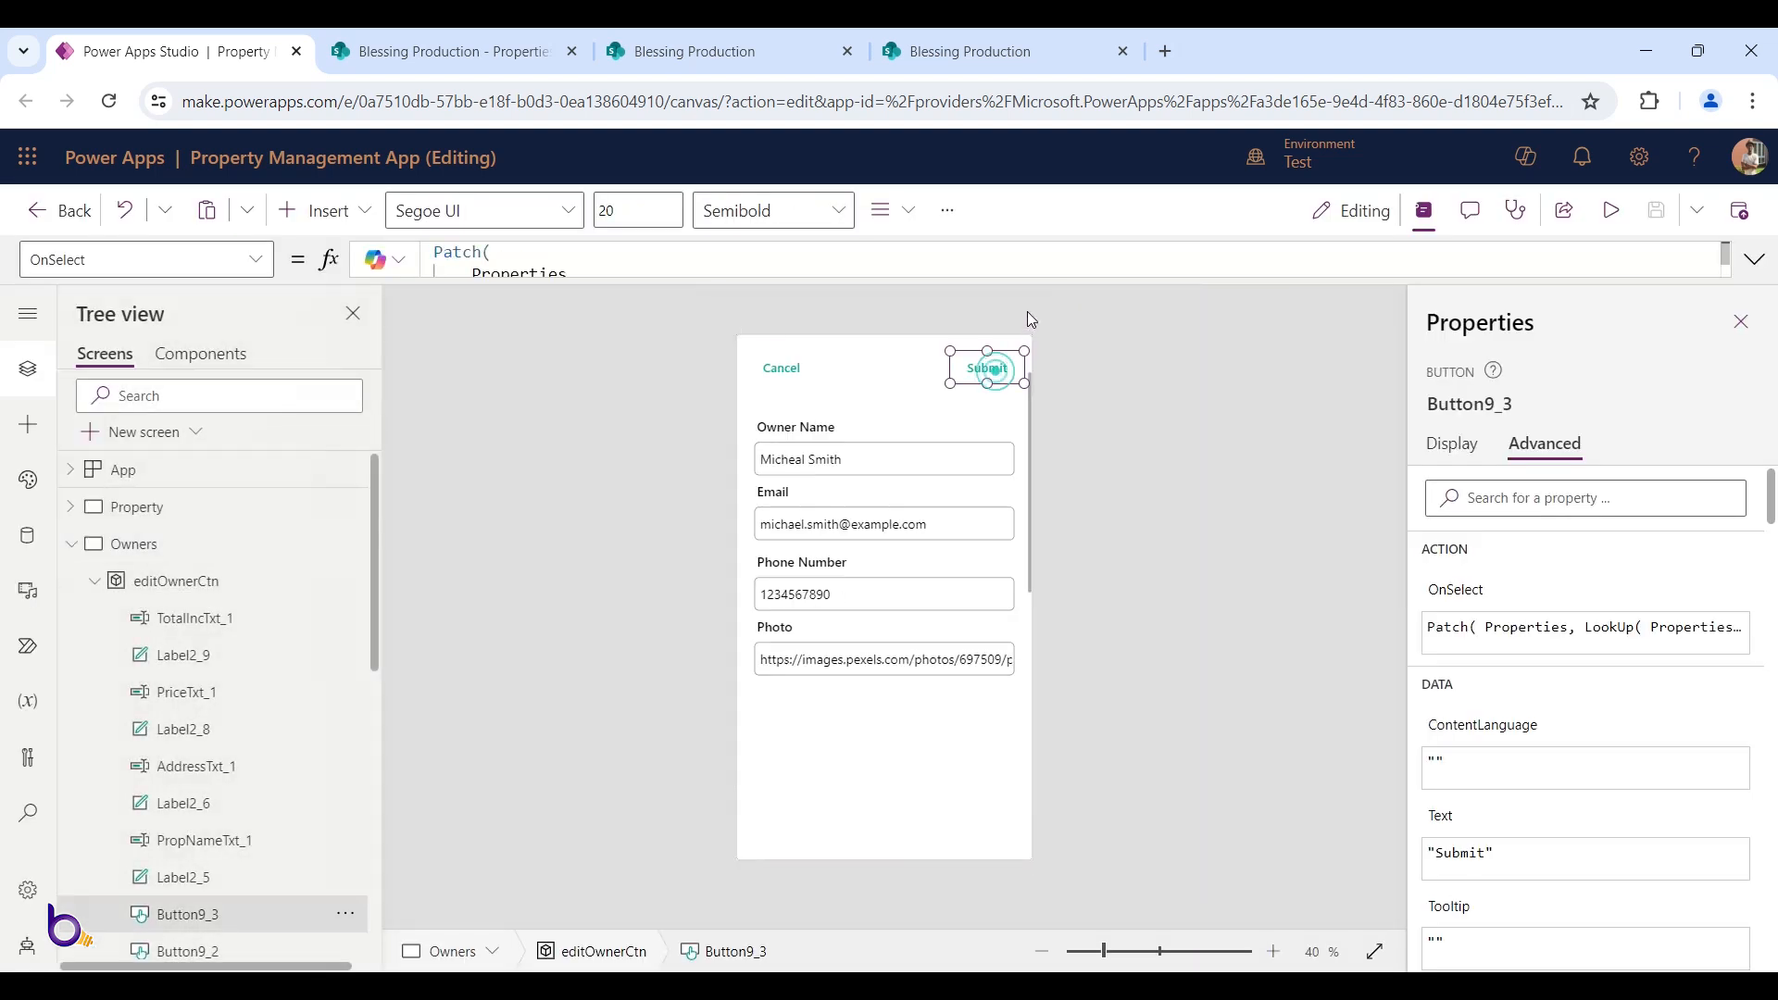
pyautogui.moveTo(1031, 276); pyautogui.dragTo(993, 690)
pyautogui.click(954, 387)
pyautogui.doubleClick(508, 276)
pyautogui.press('BackSpace')
pyautogui.write('Lan')
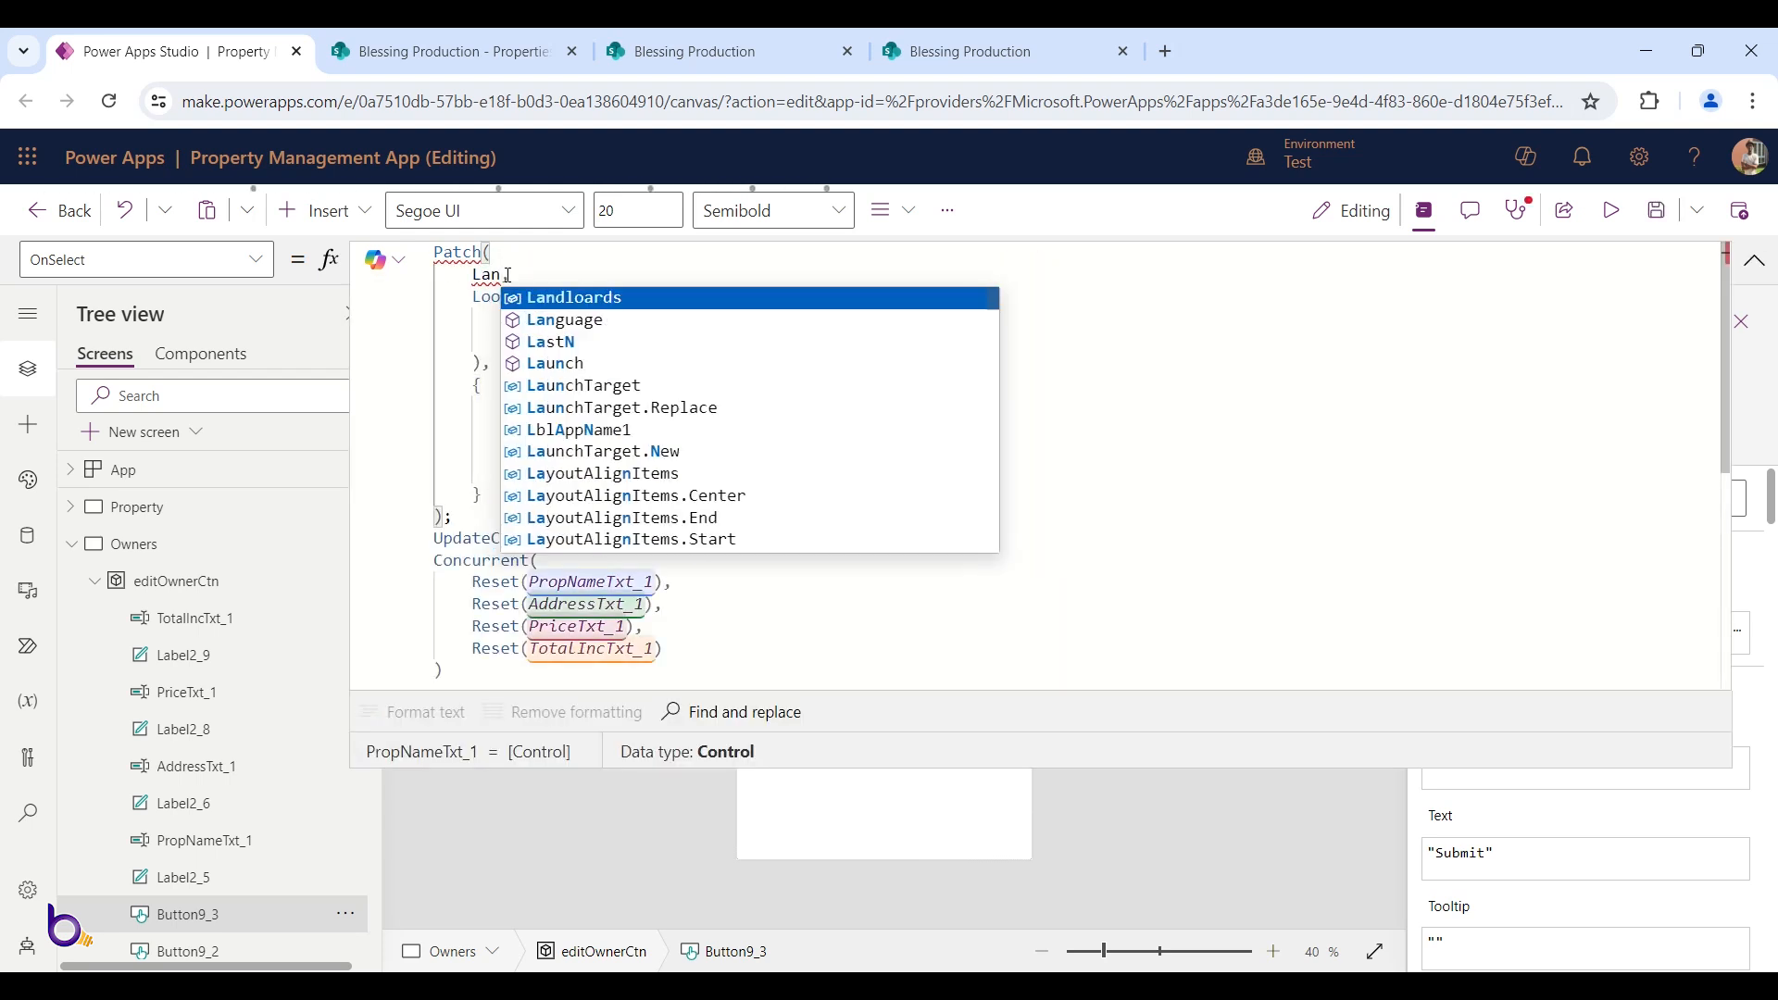
pyautogui.press('Tab')
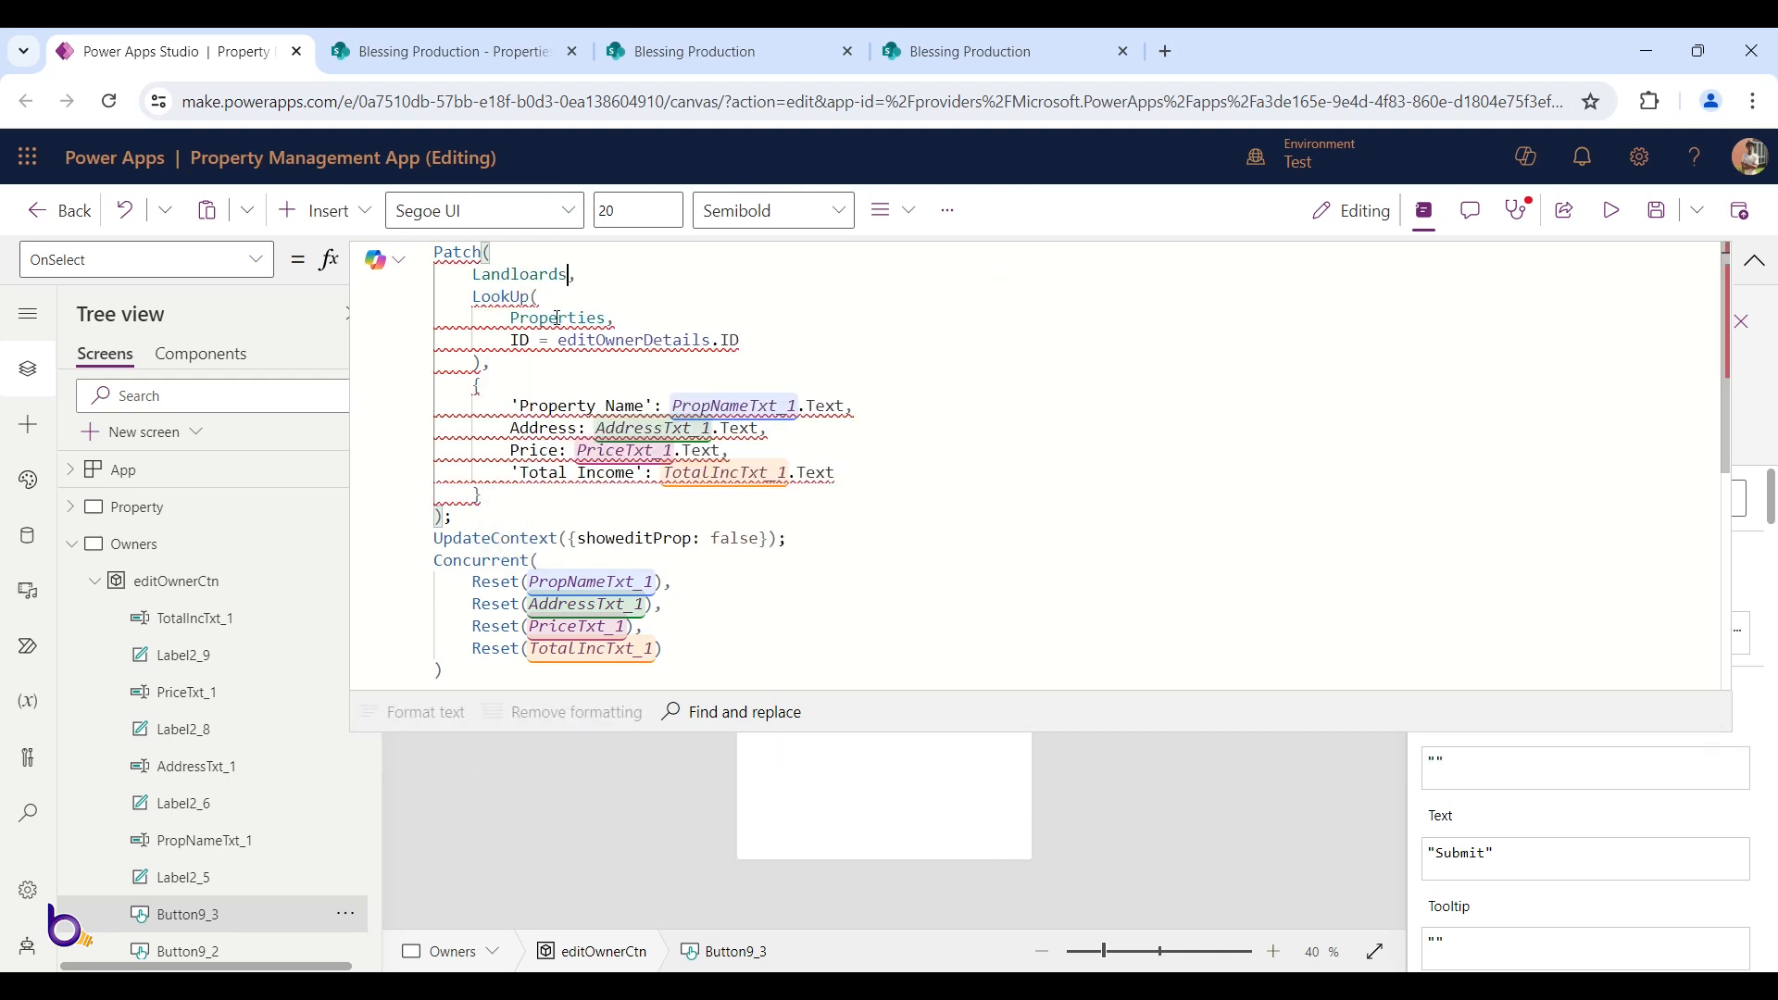
pyautogui.doubleClick(559, 317)
pyautogui.write('Lan')
pyautogui.press('Tab')
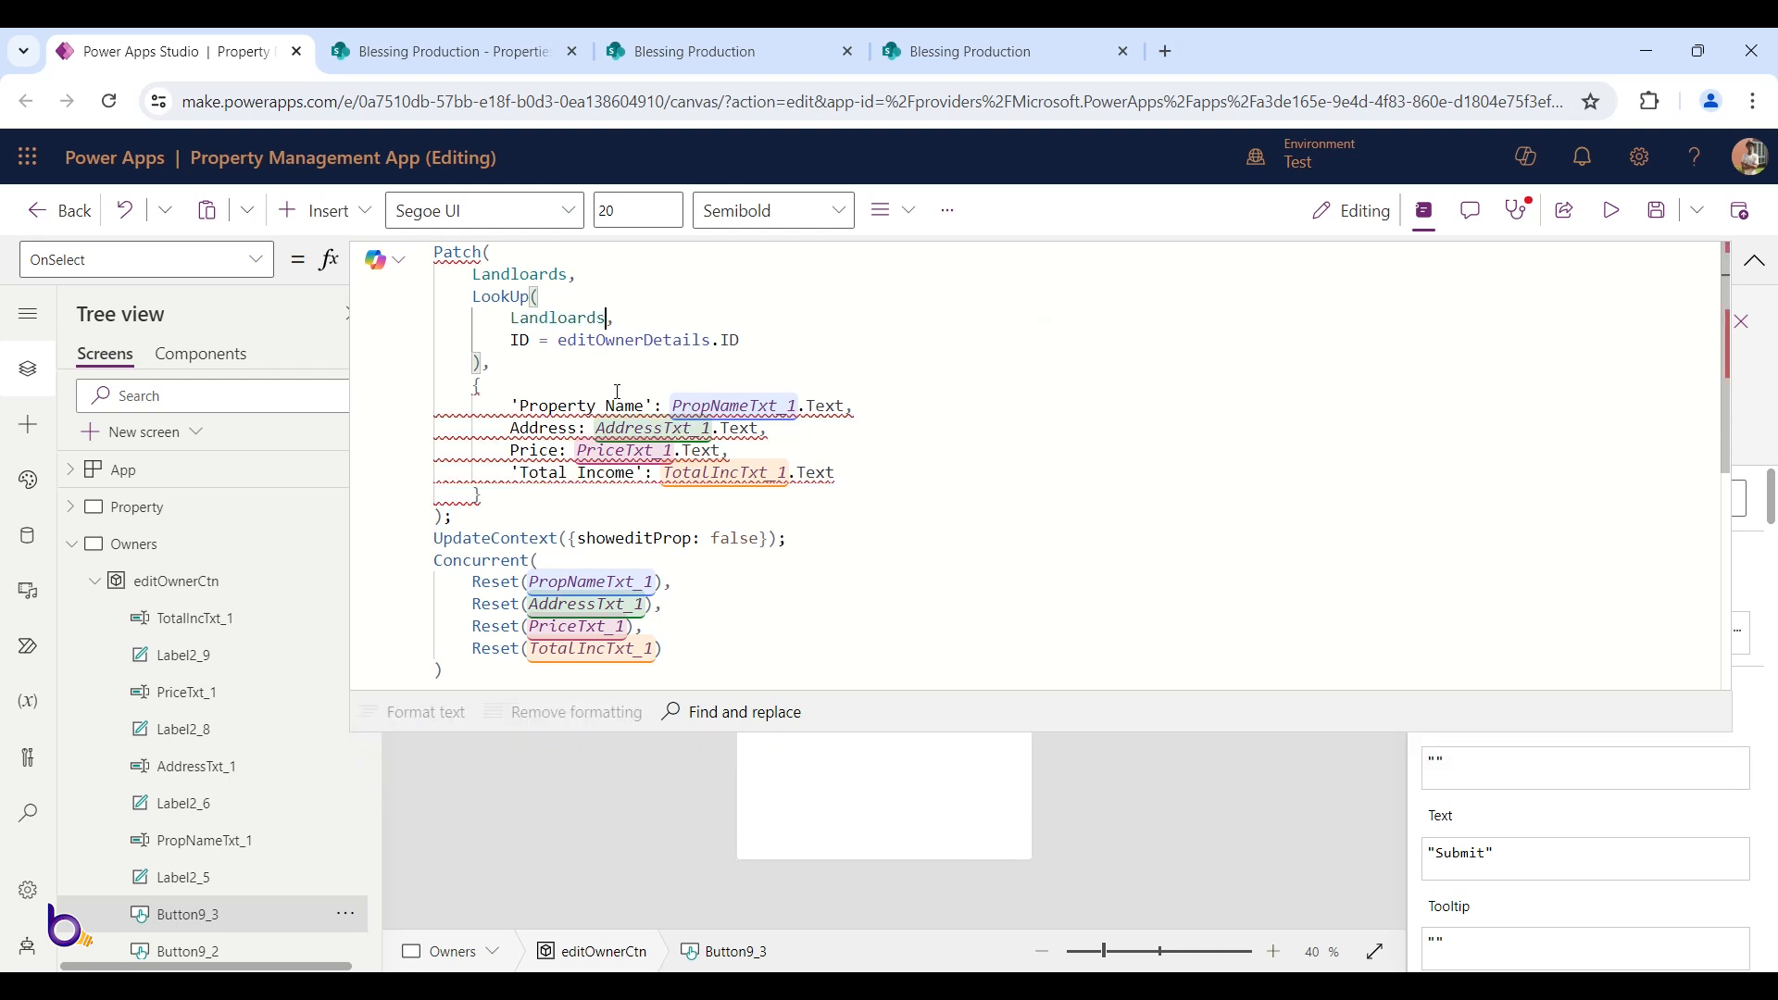
# Rename the first two patched record fields to Owner and OwnerEmail
pyautogui.moveTo(655, 404)
pyautogui.moveTo(655, 404); pyautogui.dragTo(512, 405)
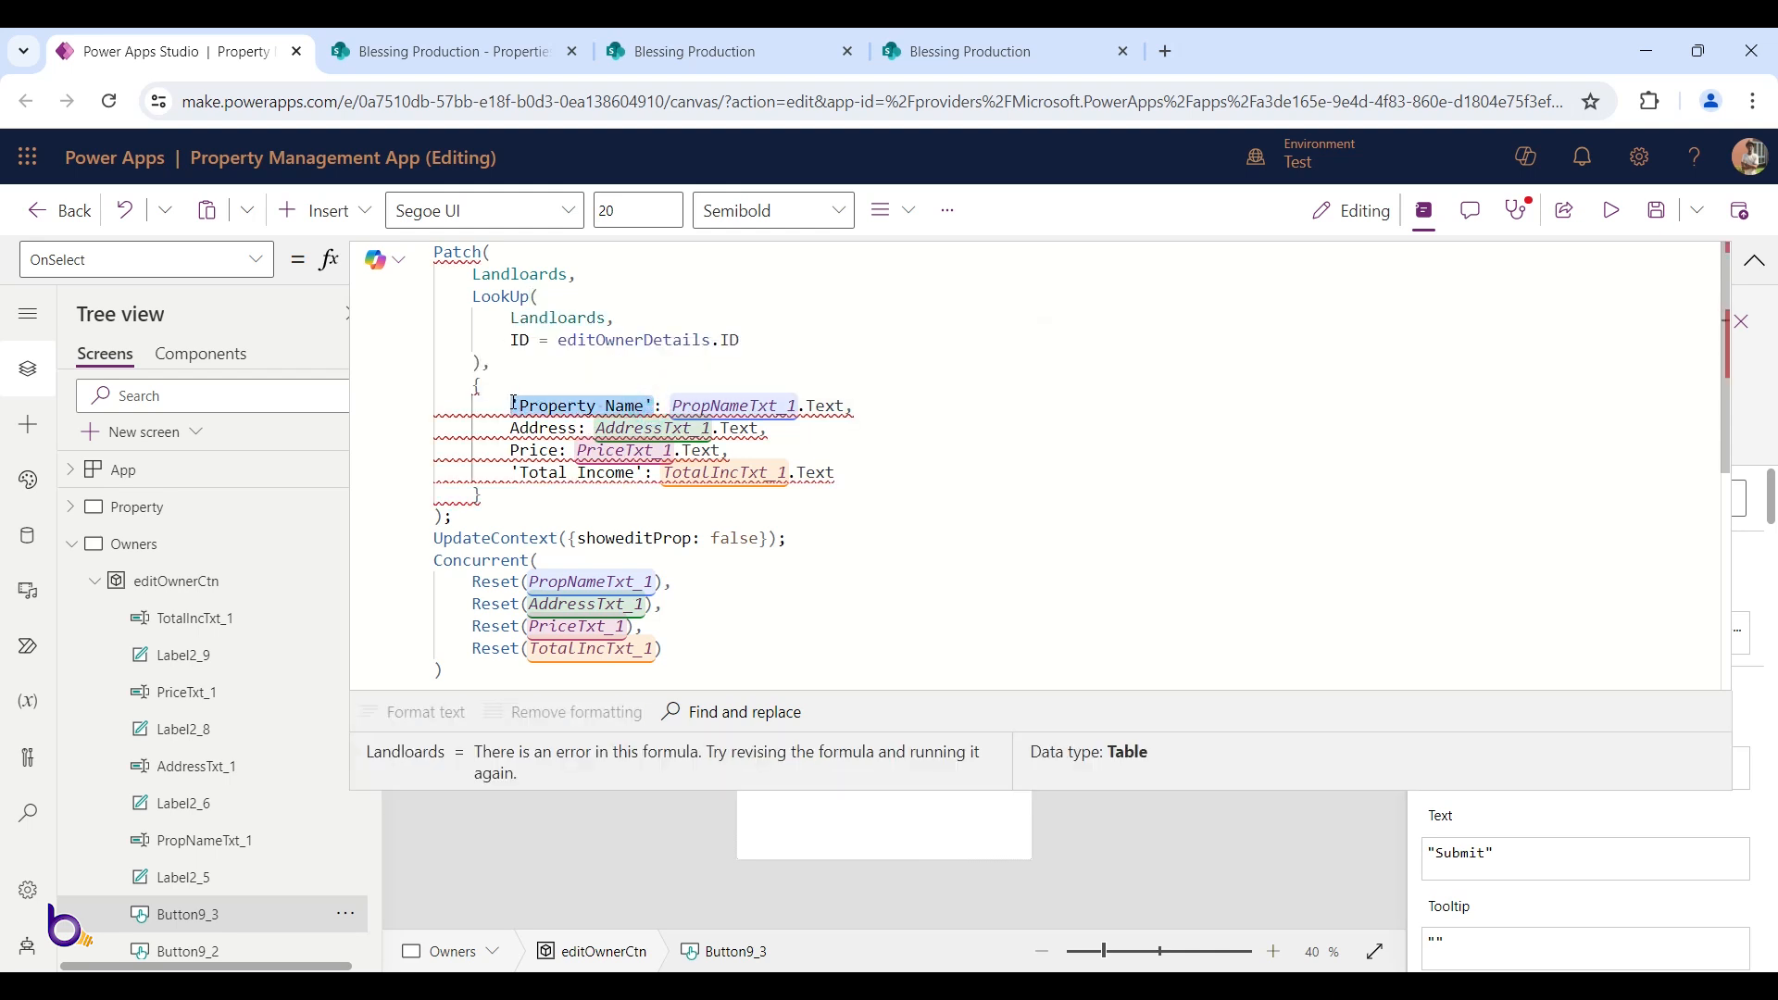
pyautogui.write('Ow')
pyautogui.press('Tab')
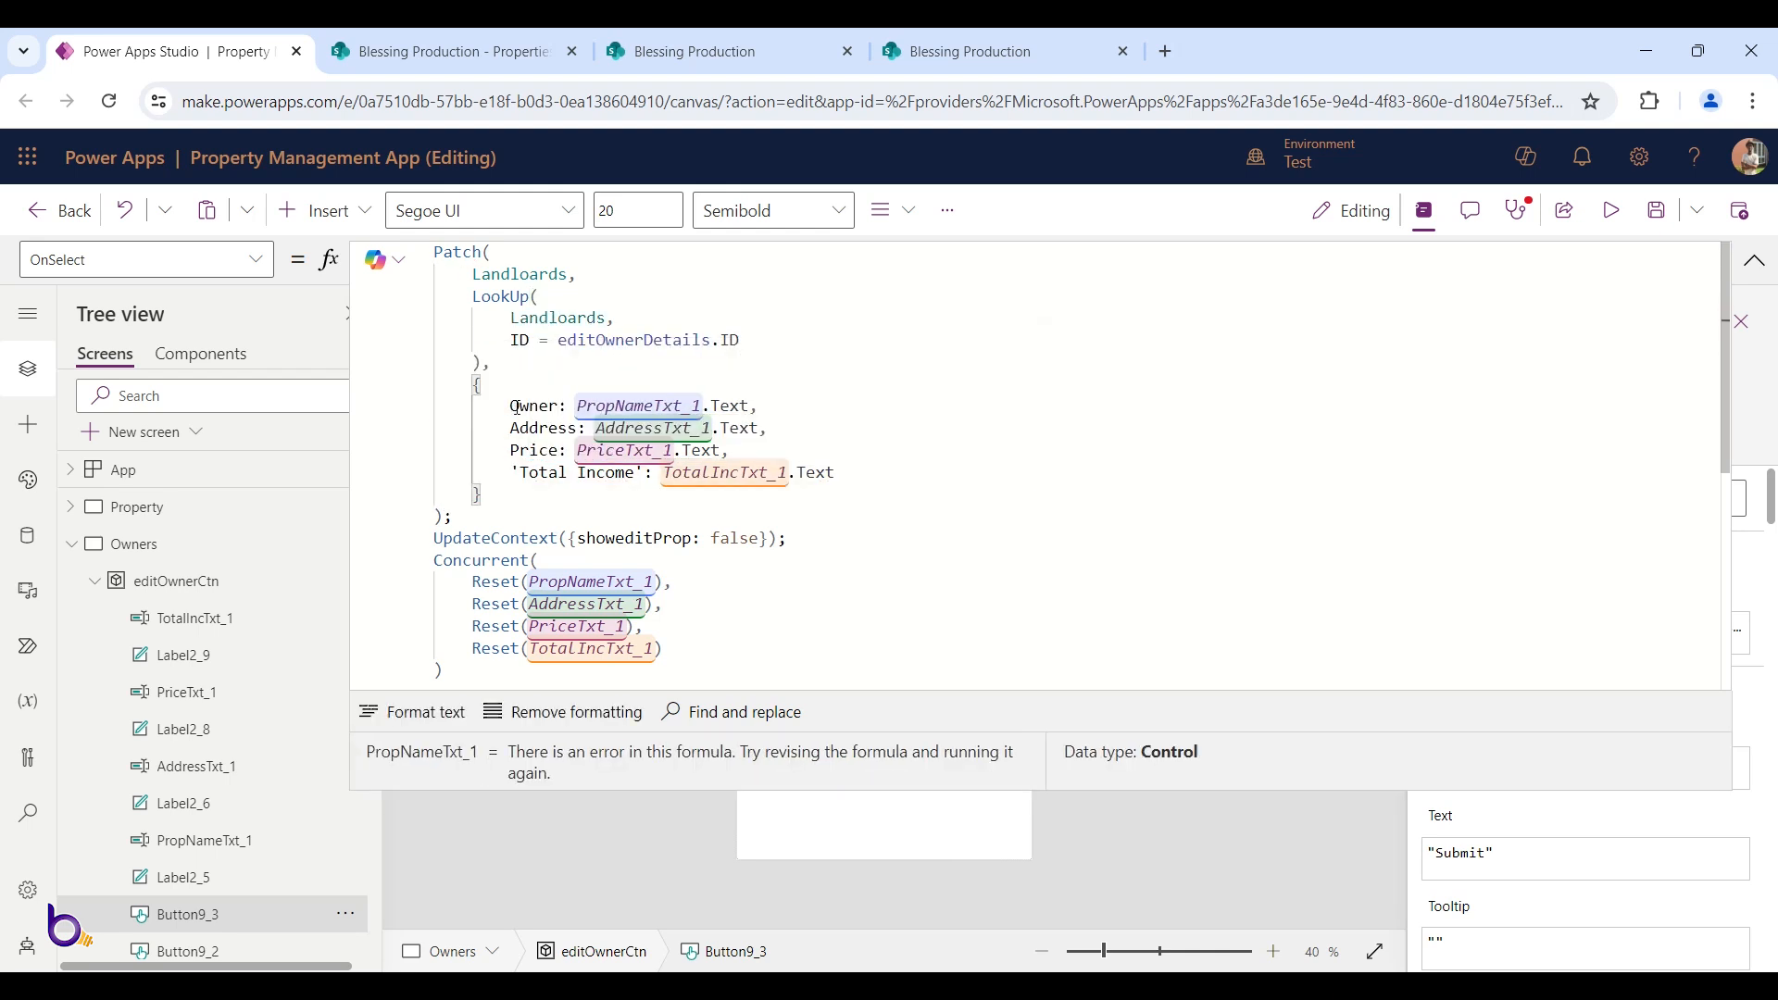
pyautogui.doubleClick(539, 428)
pyautogui.write('Em')
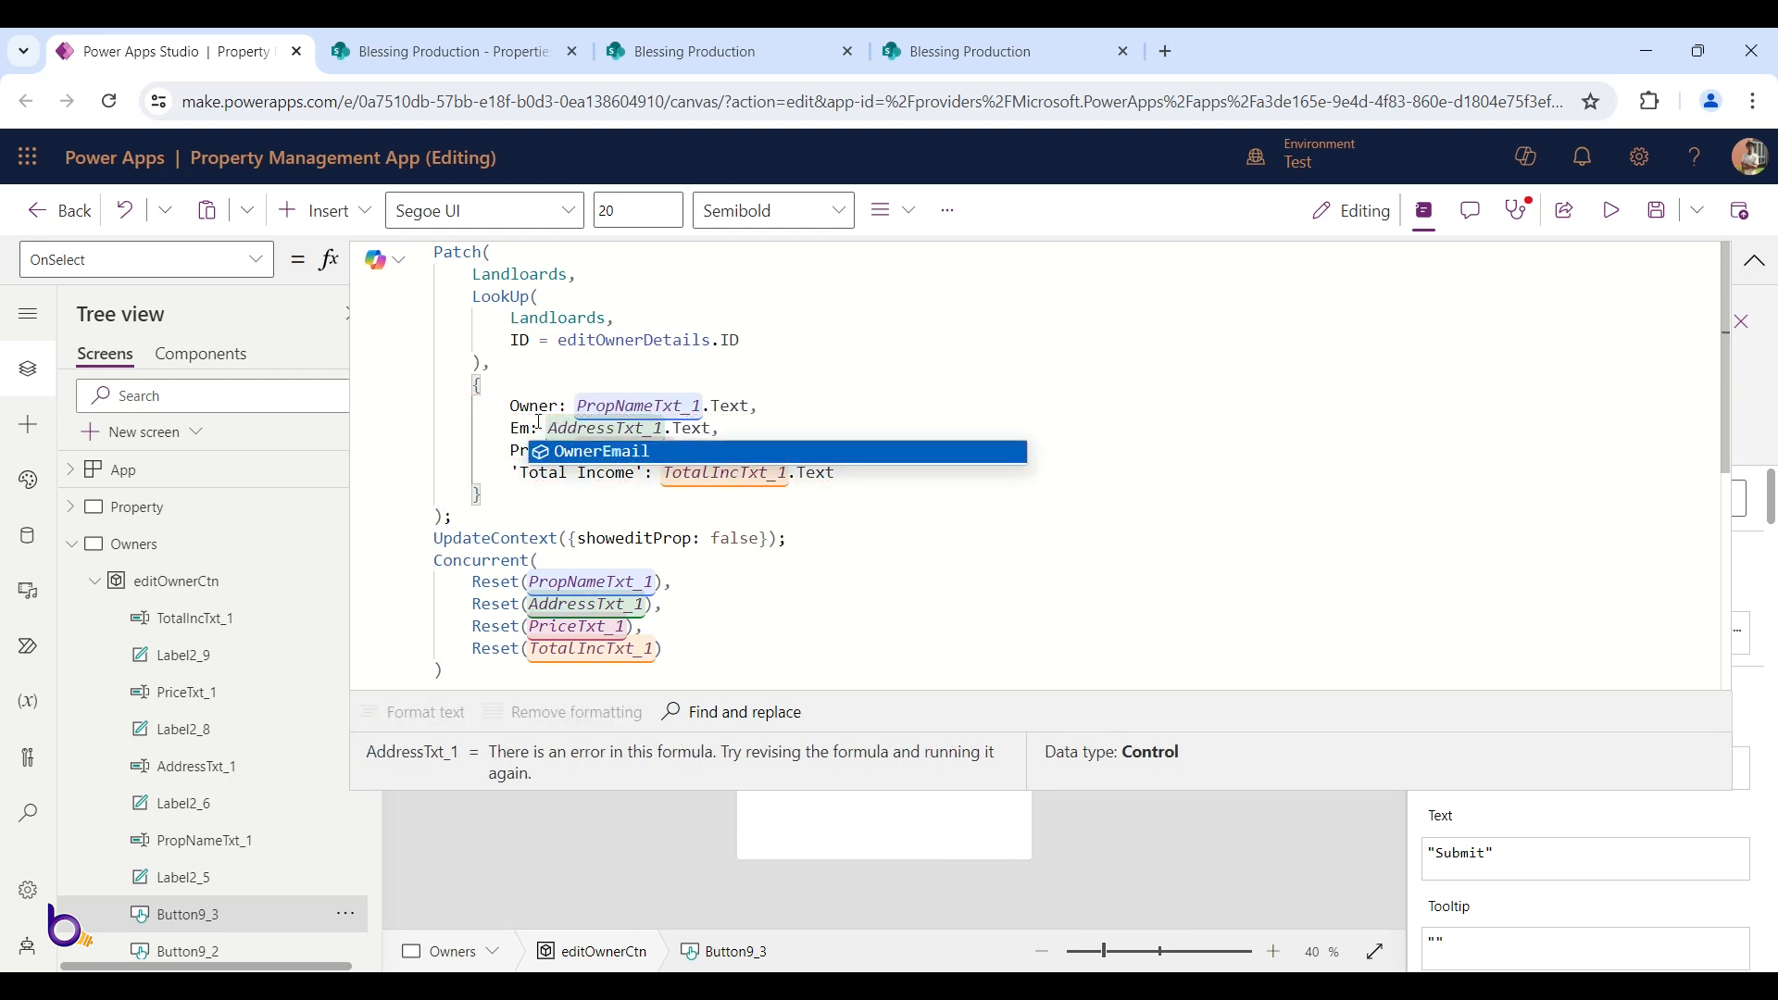
pyautogui.press('Tab')
# Rename the next two record fields to Phone and Photo, deleting a stray apostrophe
pyautogui.click(546, 453)
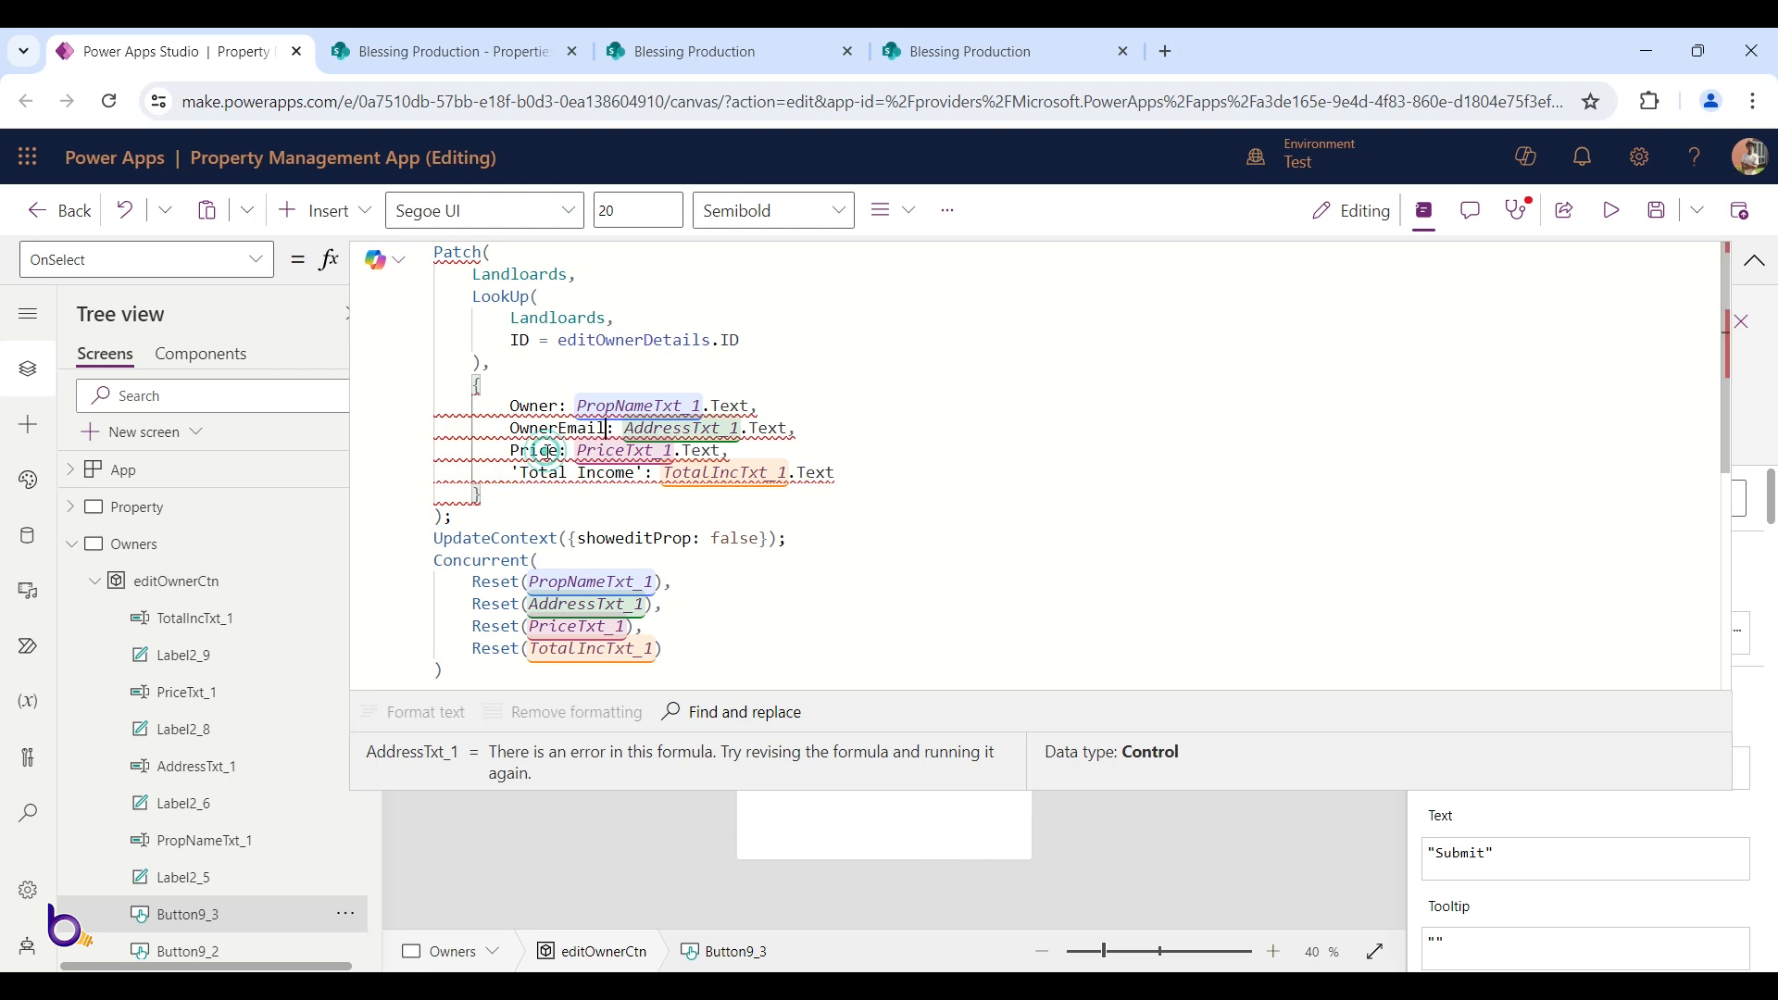
pyautogui.doubleClick(546, 453)
pyautogui.write('Pho')
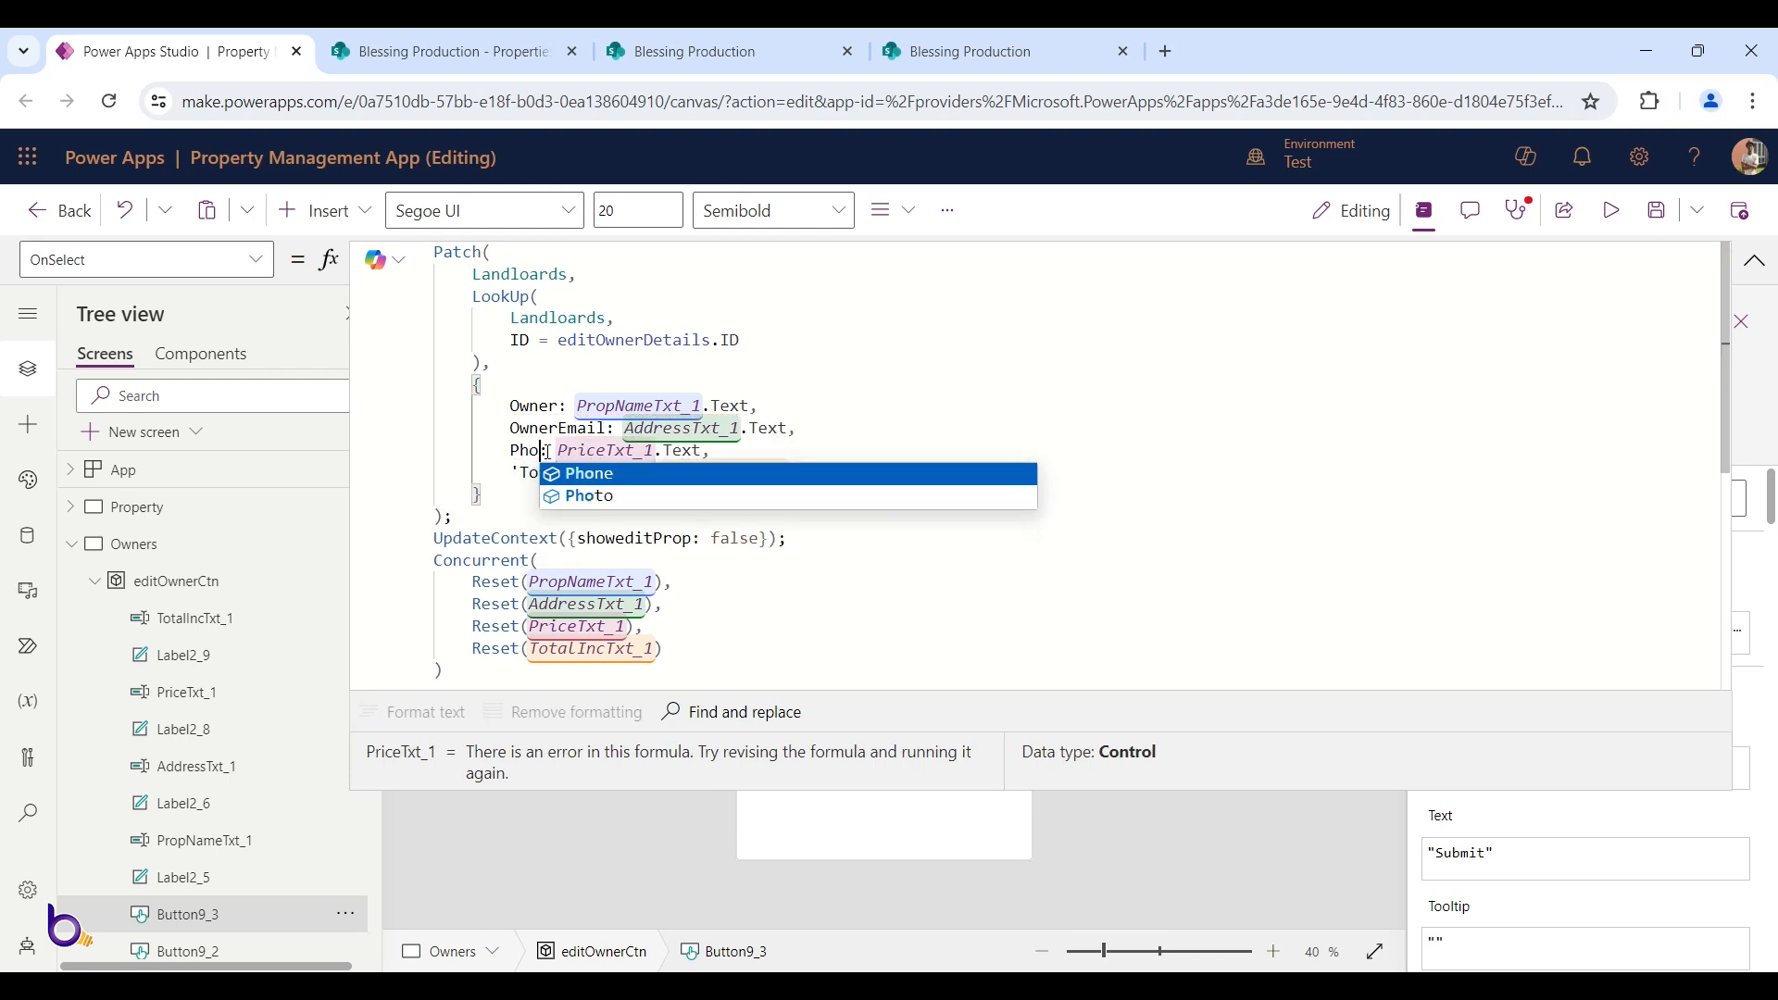
pyautogui.press('Tab')
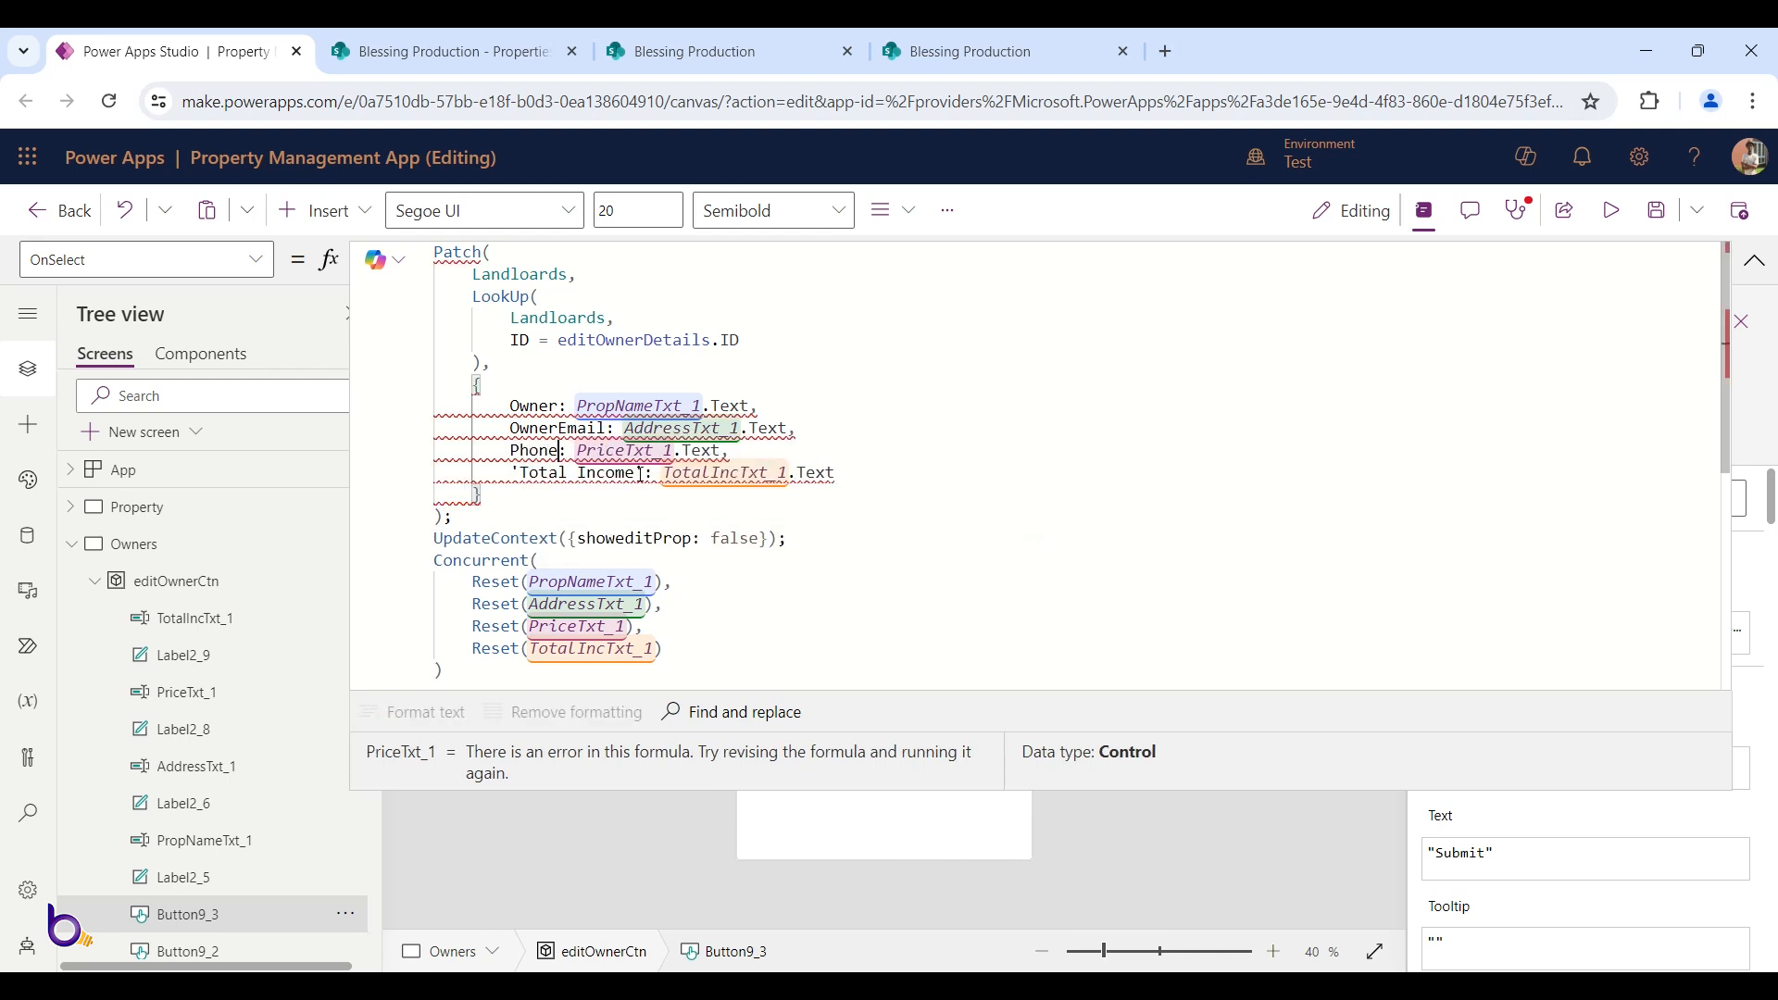
pyautogui.moveTo(640, 474); pyautogui.dragTo(521, 469)
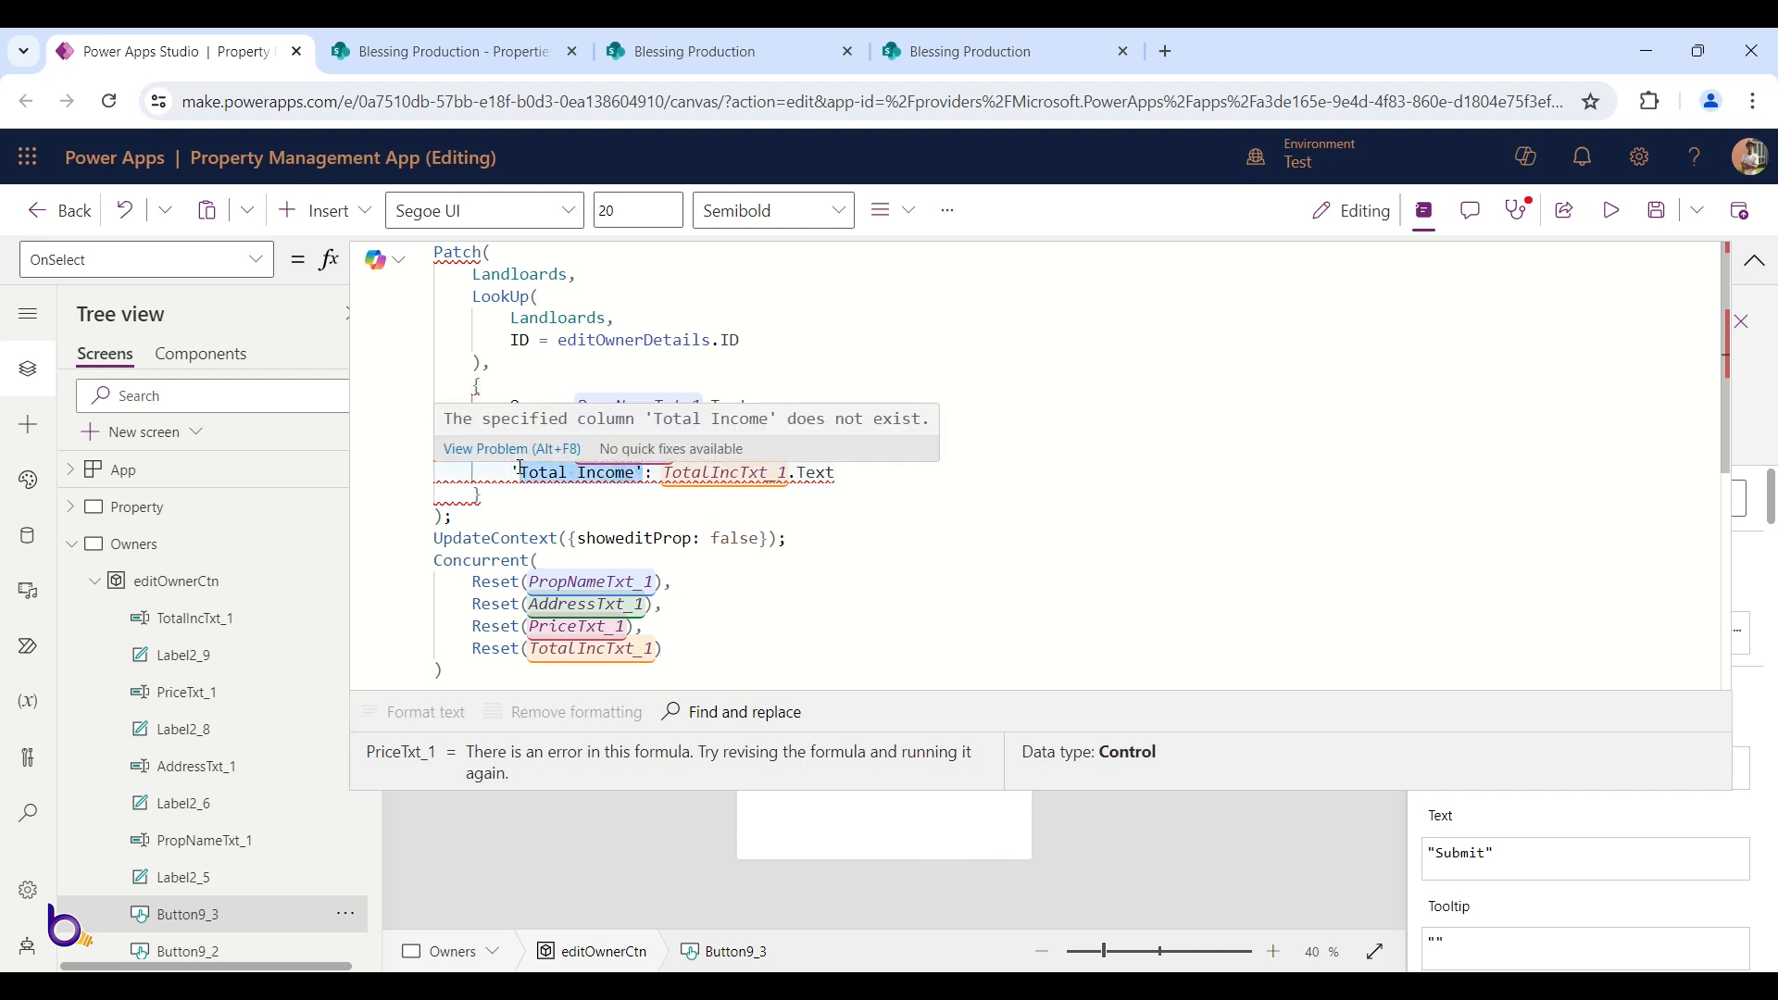
pyautogui.write('Pho')
pyautogui.press('Tab')
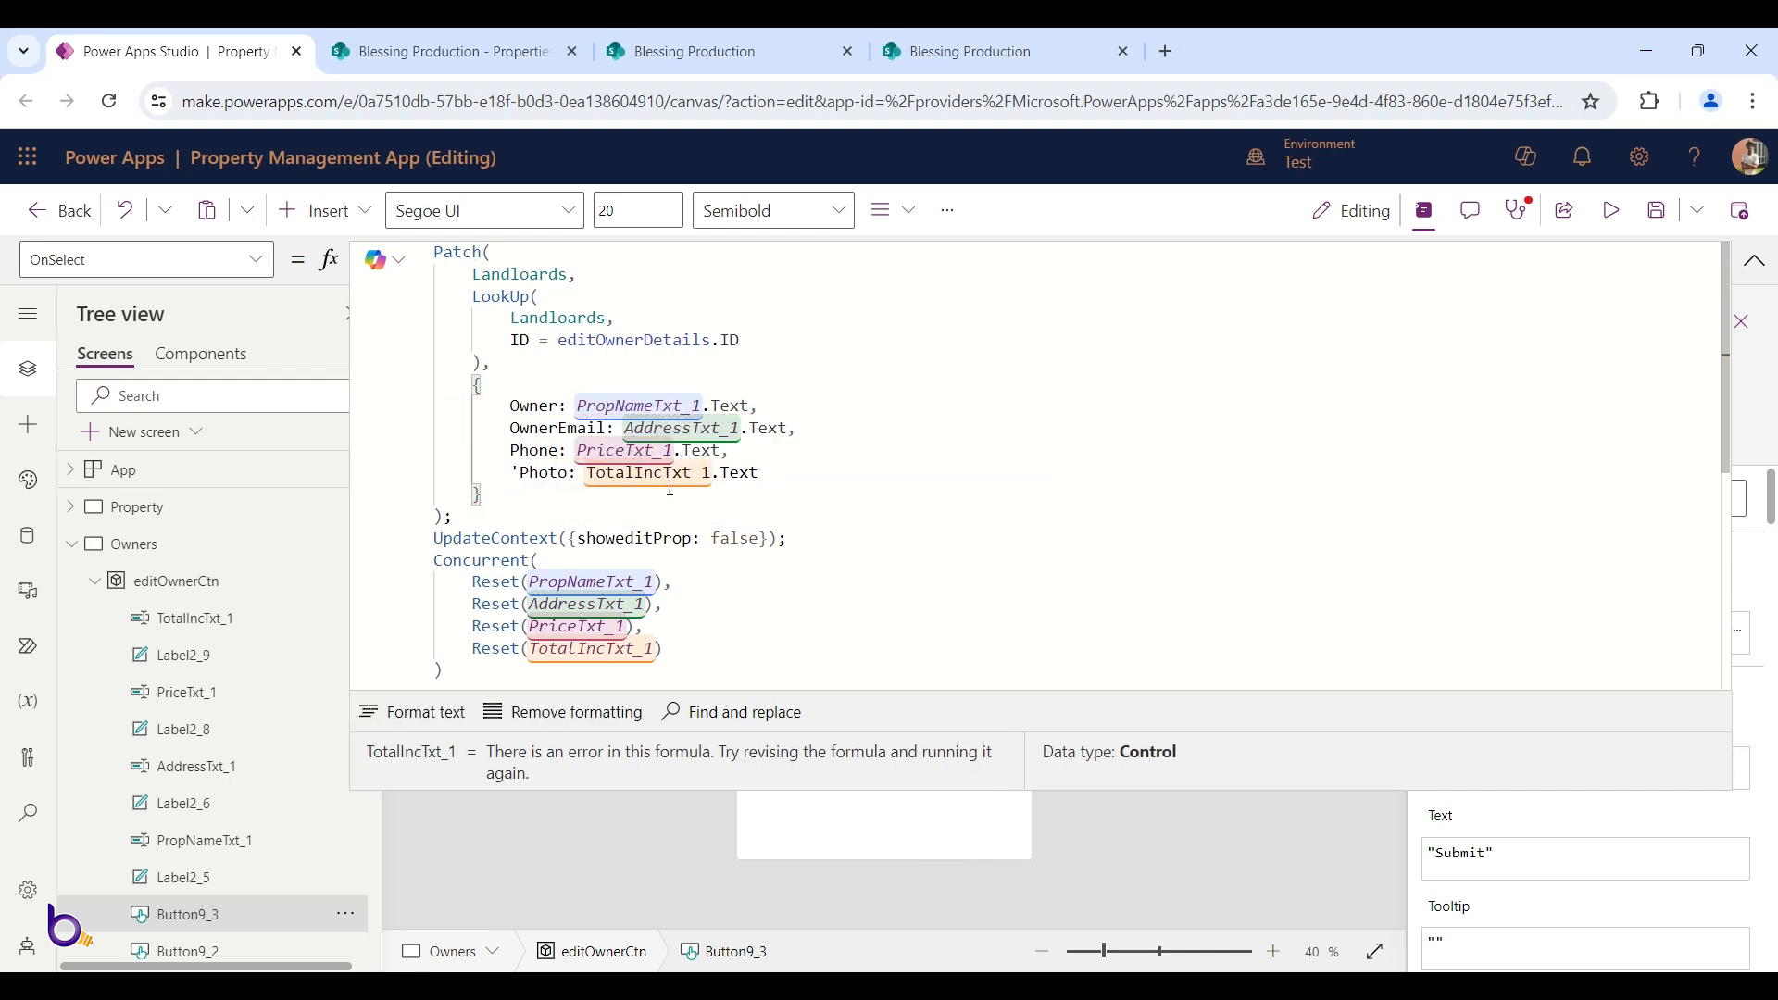
pyautogui.click(512, 472)
pyautogui.press('Delete')
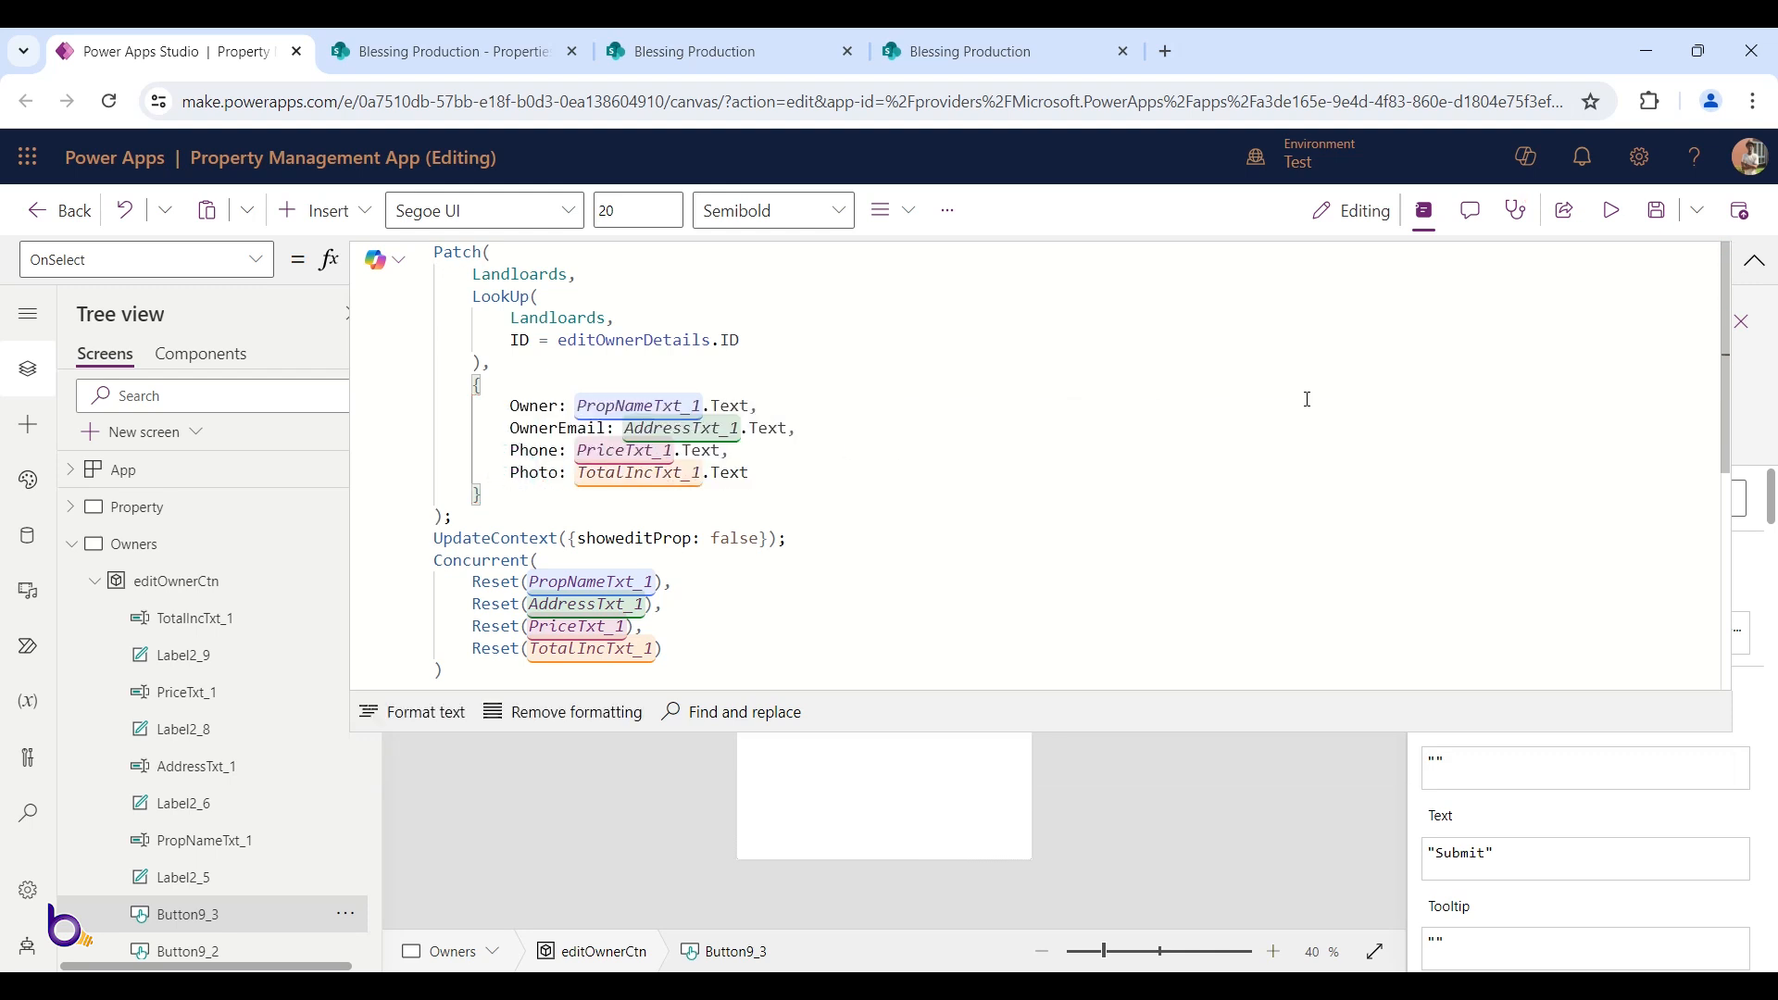
# Review the input controls feeding the updated record fields in the Submit formula
pyautogui.moveTo(657, 406); pyautogui.dragTo(655, 493)
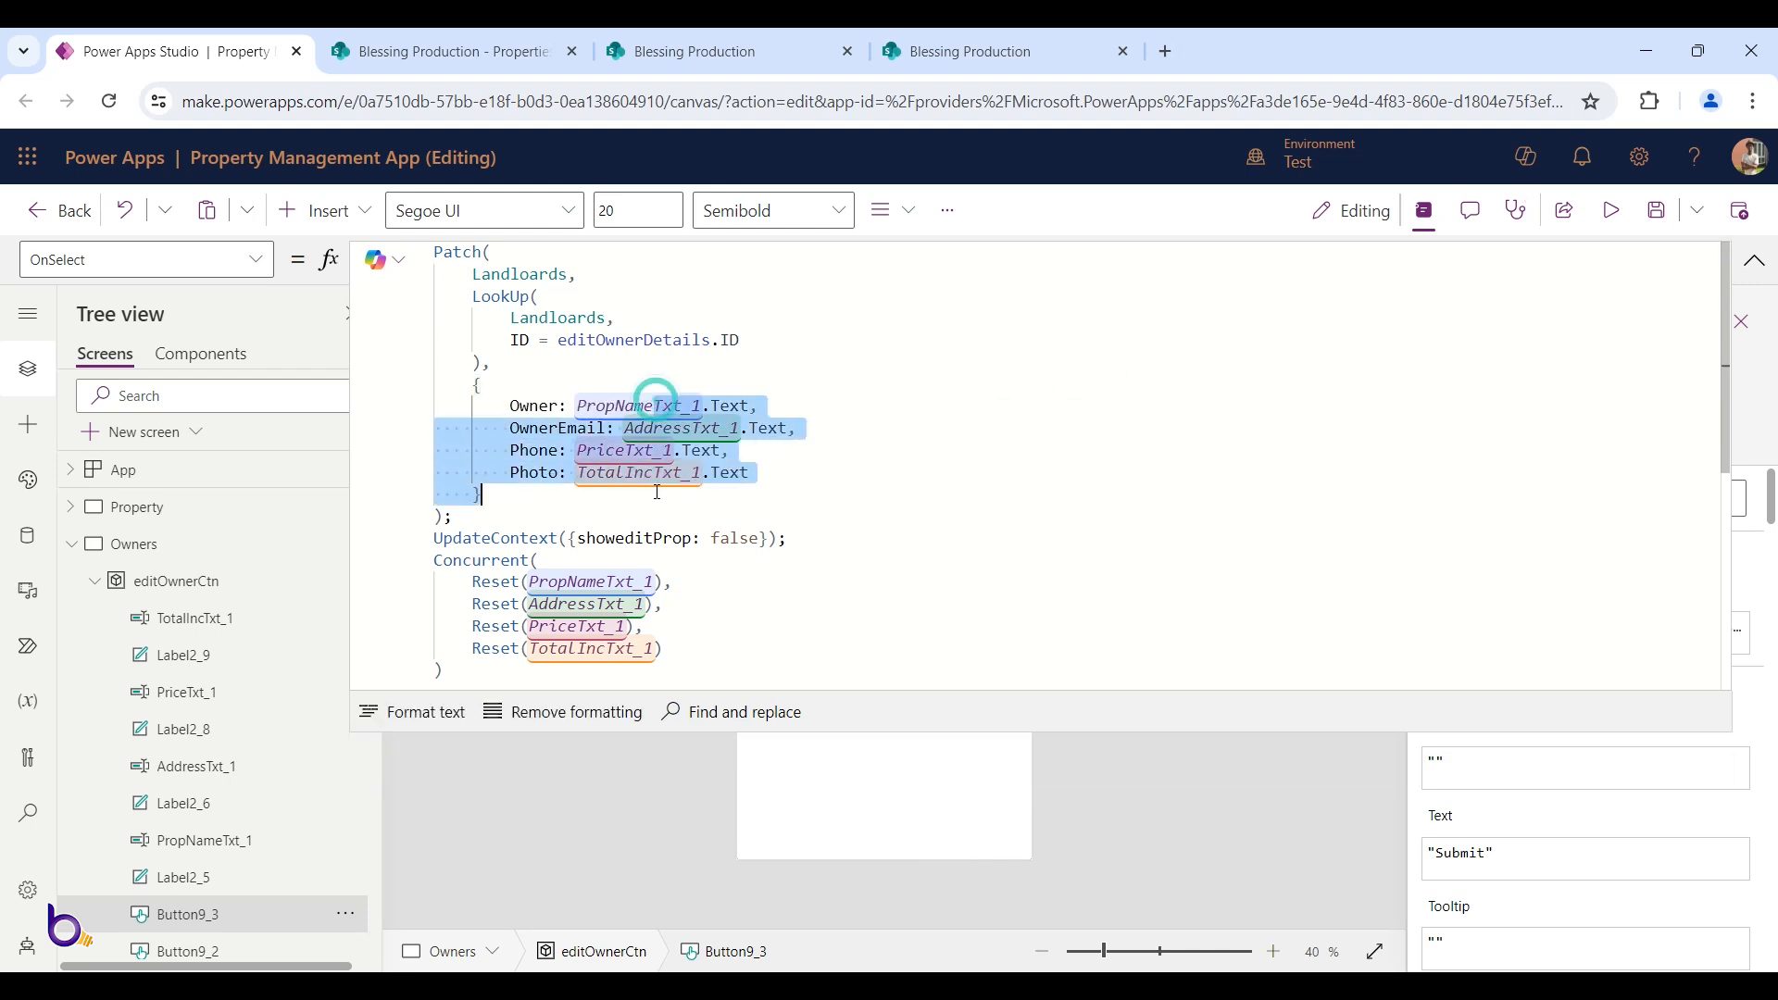
pyautogui.doubleClick(666, 408)
pyautogui.click(695, 428)
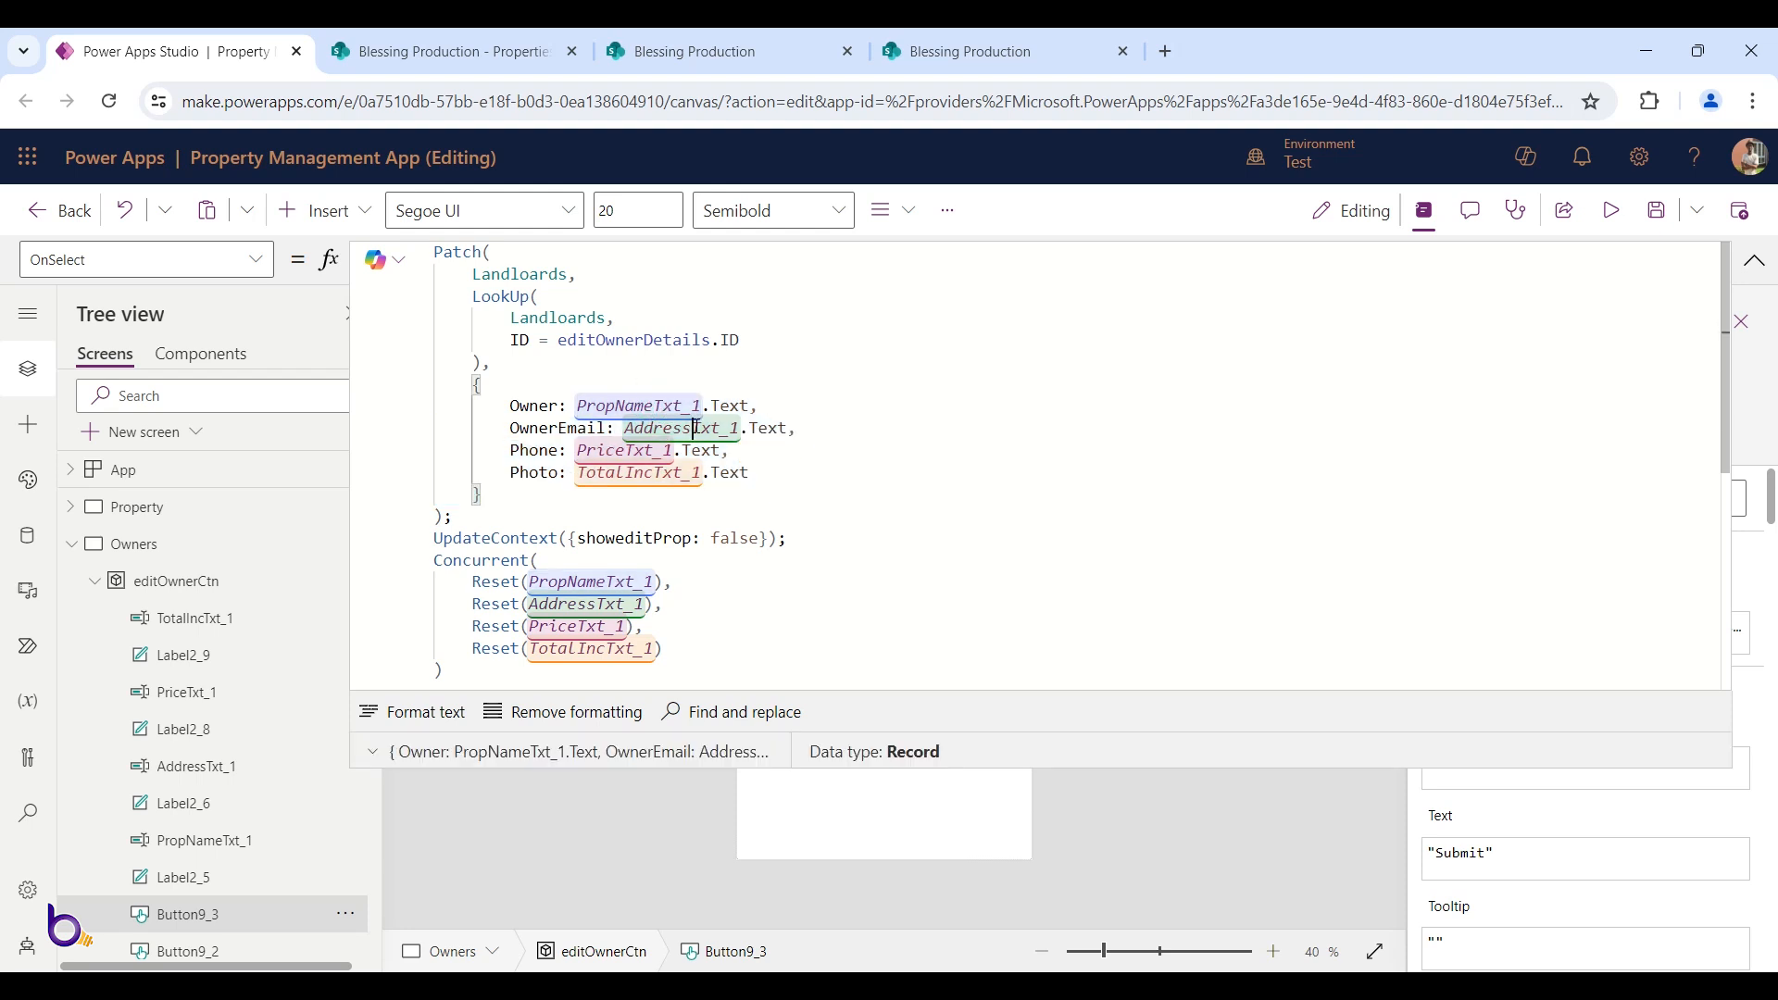
pyautogui.click(665, 472)
pyautogui.click(1754, 263)
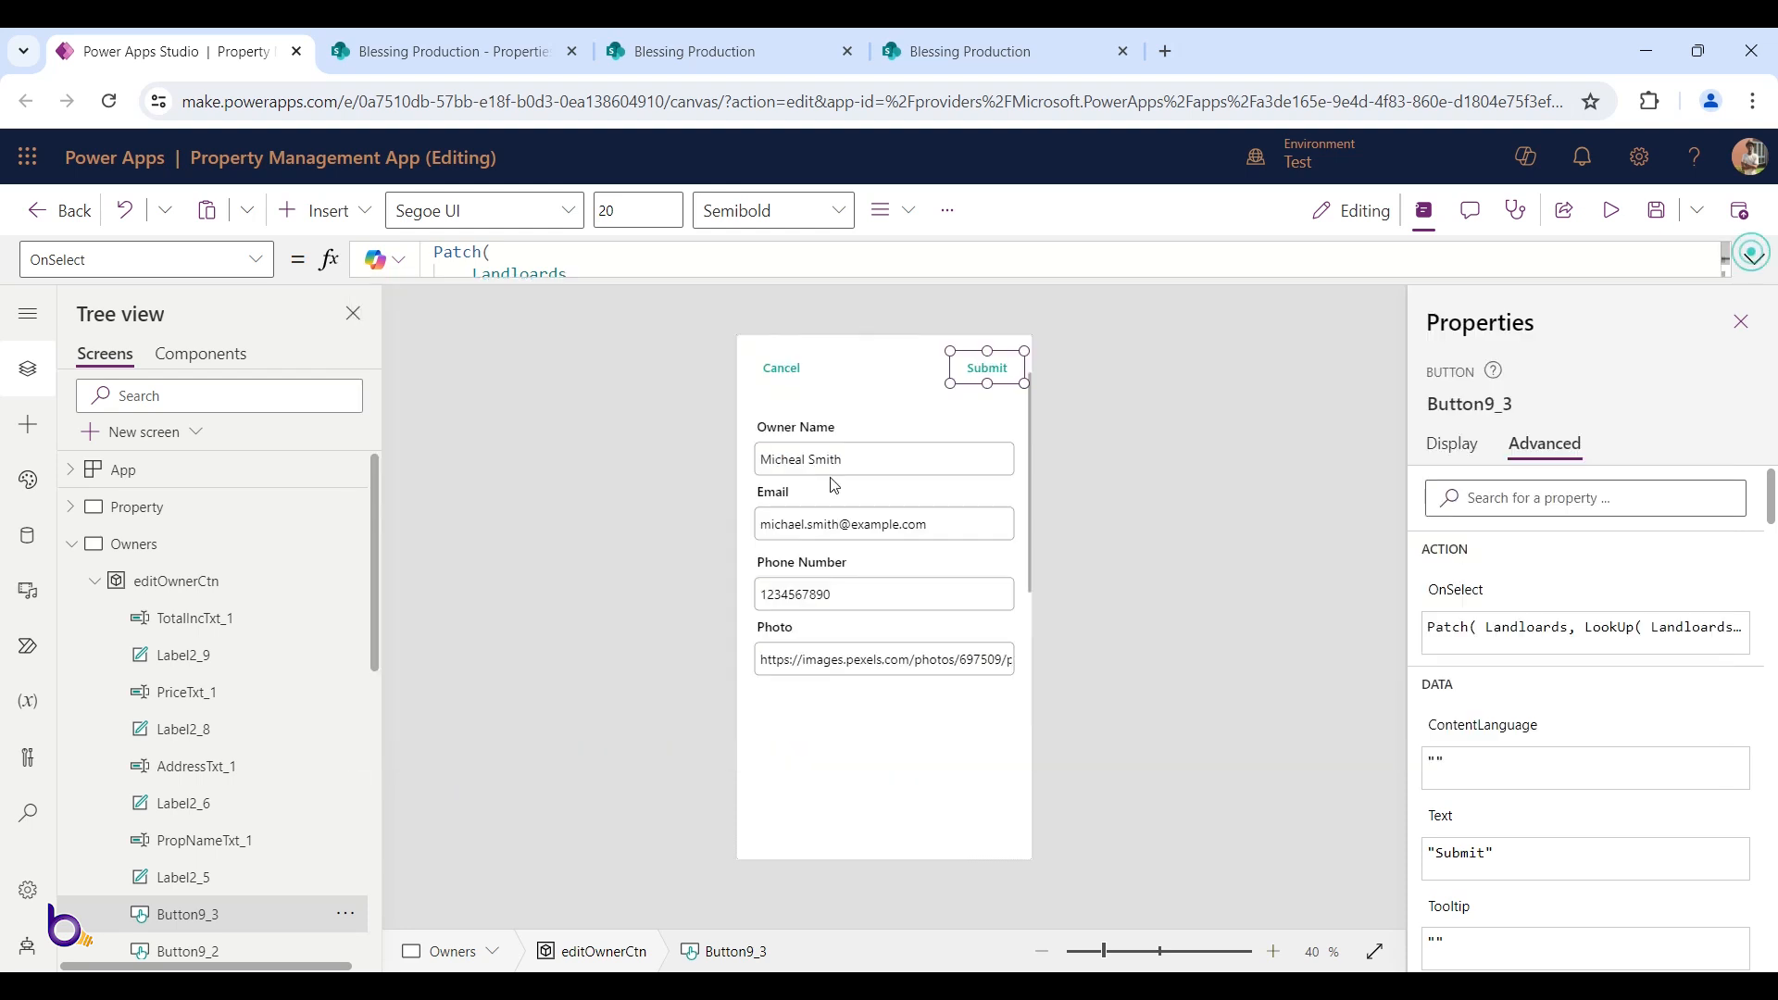
# Rename the owner name and email inputs to OwnerNameTxt and EmailTxt
pyautogui.click(825, 456)
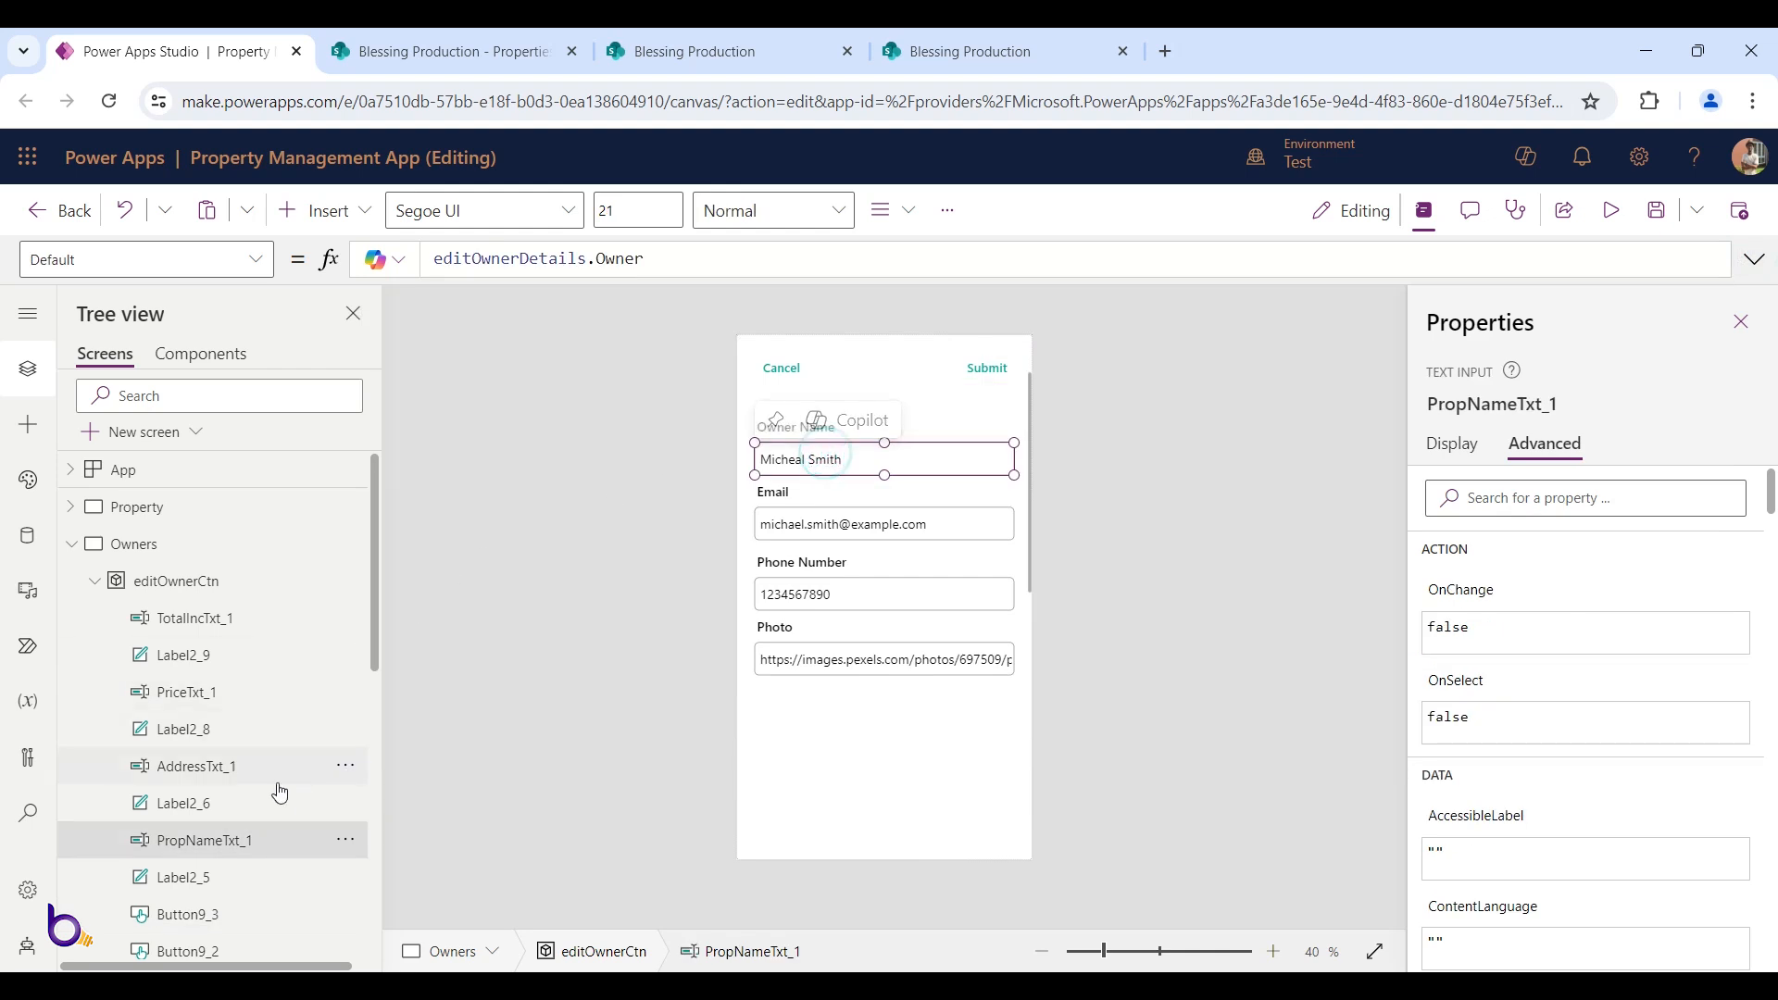
pyautogui.doubleClick(234, 836)
pyautogui.click(261, 835)
pyautogui.press('BackSpace')
pyautogui.press('BackSpace')
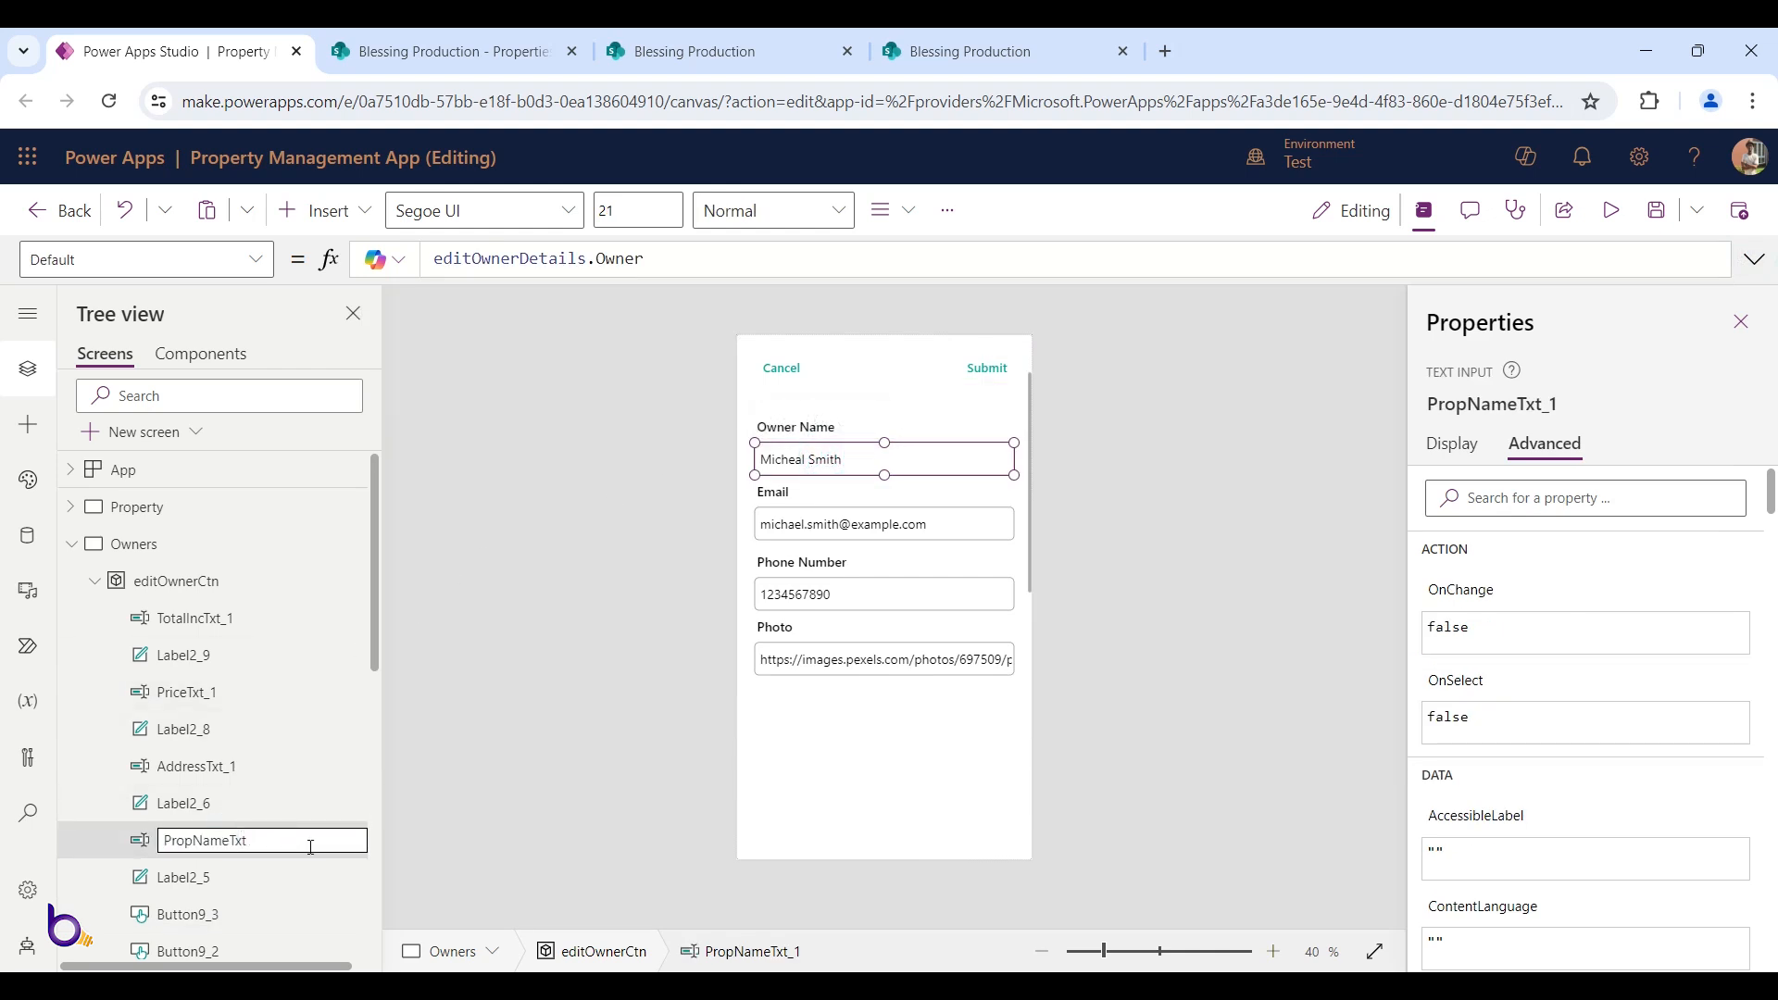
pyautogui.press('BackSpace')
pyautogui.press('BackSpace')
pyautogui.press('BackSpace')
pyautogui.press('BackSpace')
pyautogui.write('Owner')
pyautogui.press('Return')
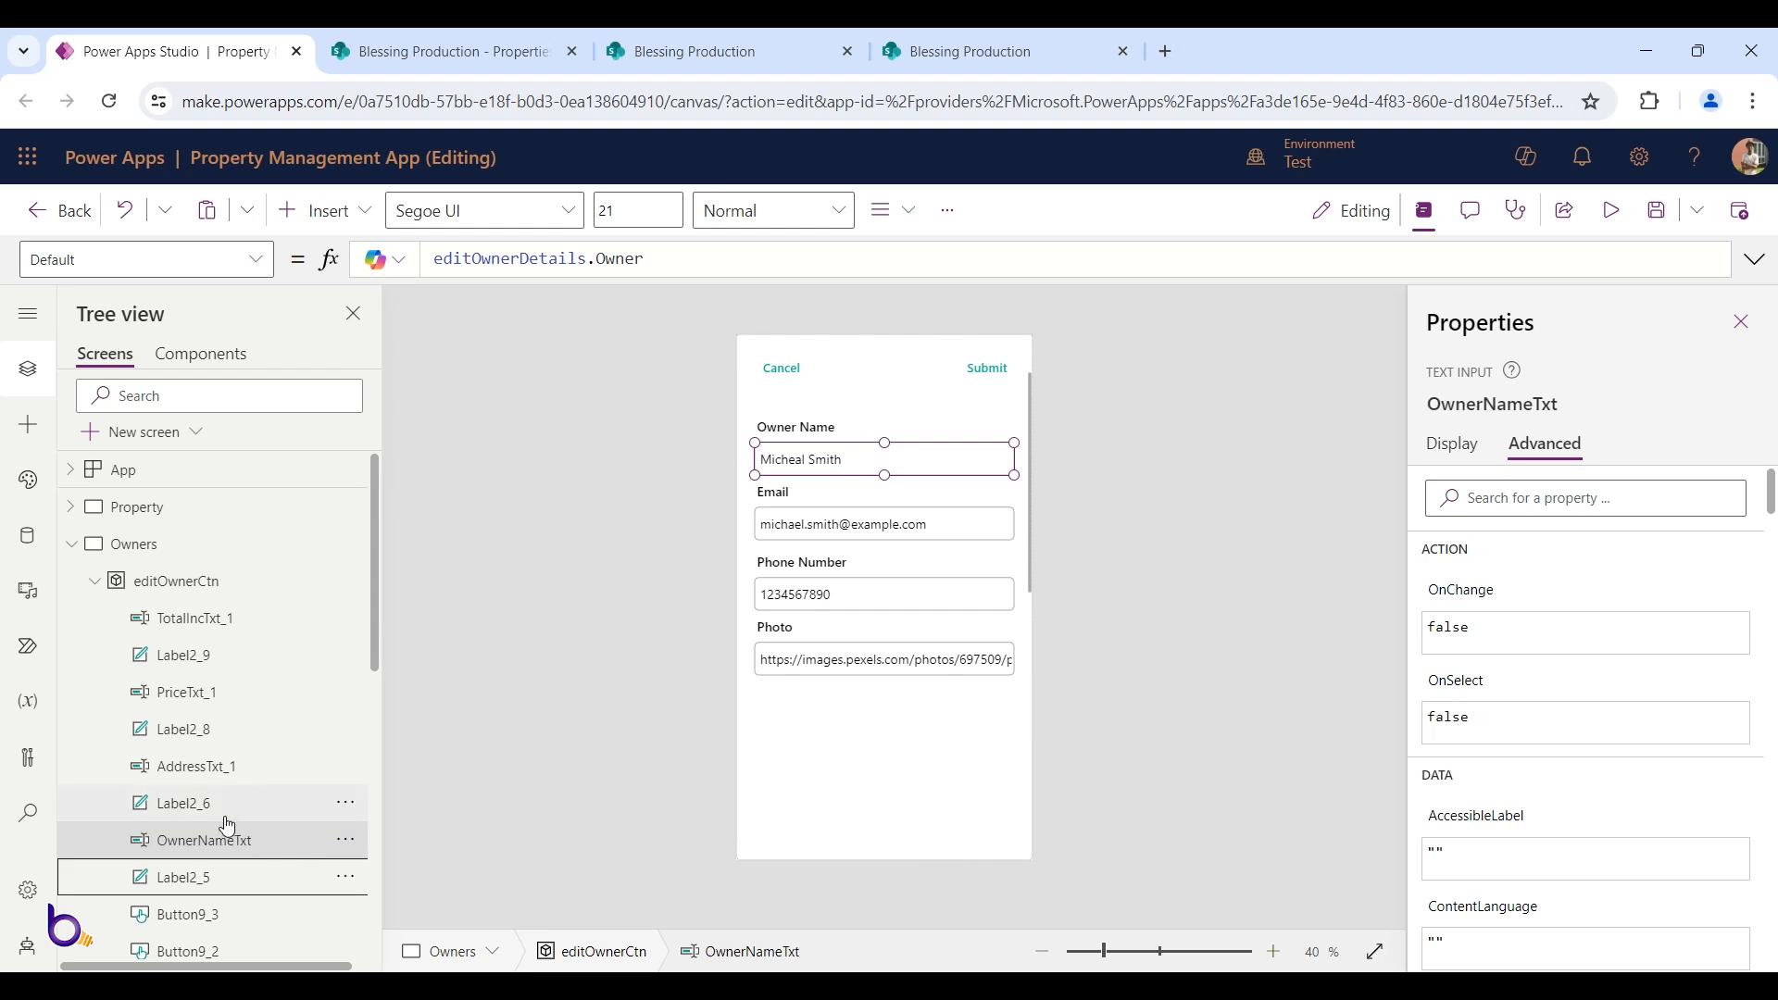
pyautogui.click(197, 766)
pyautogui.doubleClick(231, 766)
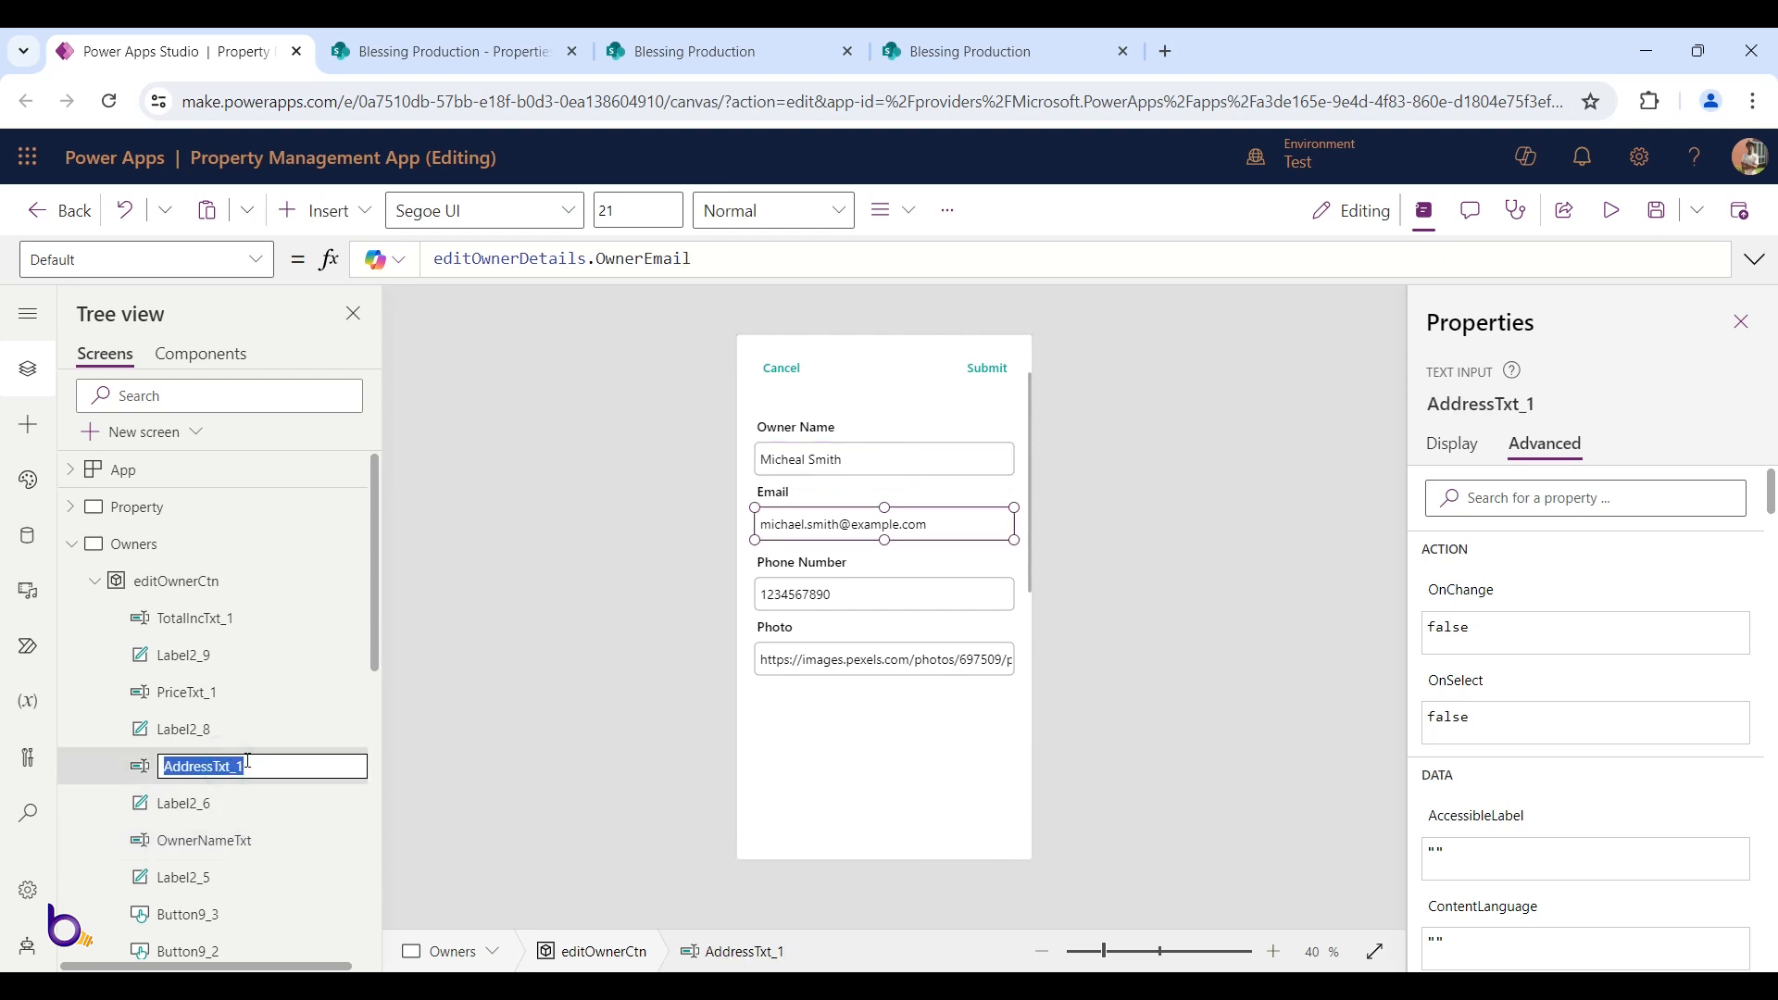
pyautogui.write('EmailTxt')
pyautogui.press('Return')
# Rename the phone and photo inputs to PhoneNumbTxt and PhotoTxt
pyautogui.click(218, 693)
pyautogui.doubleClick(223, 694)
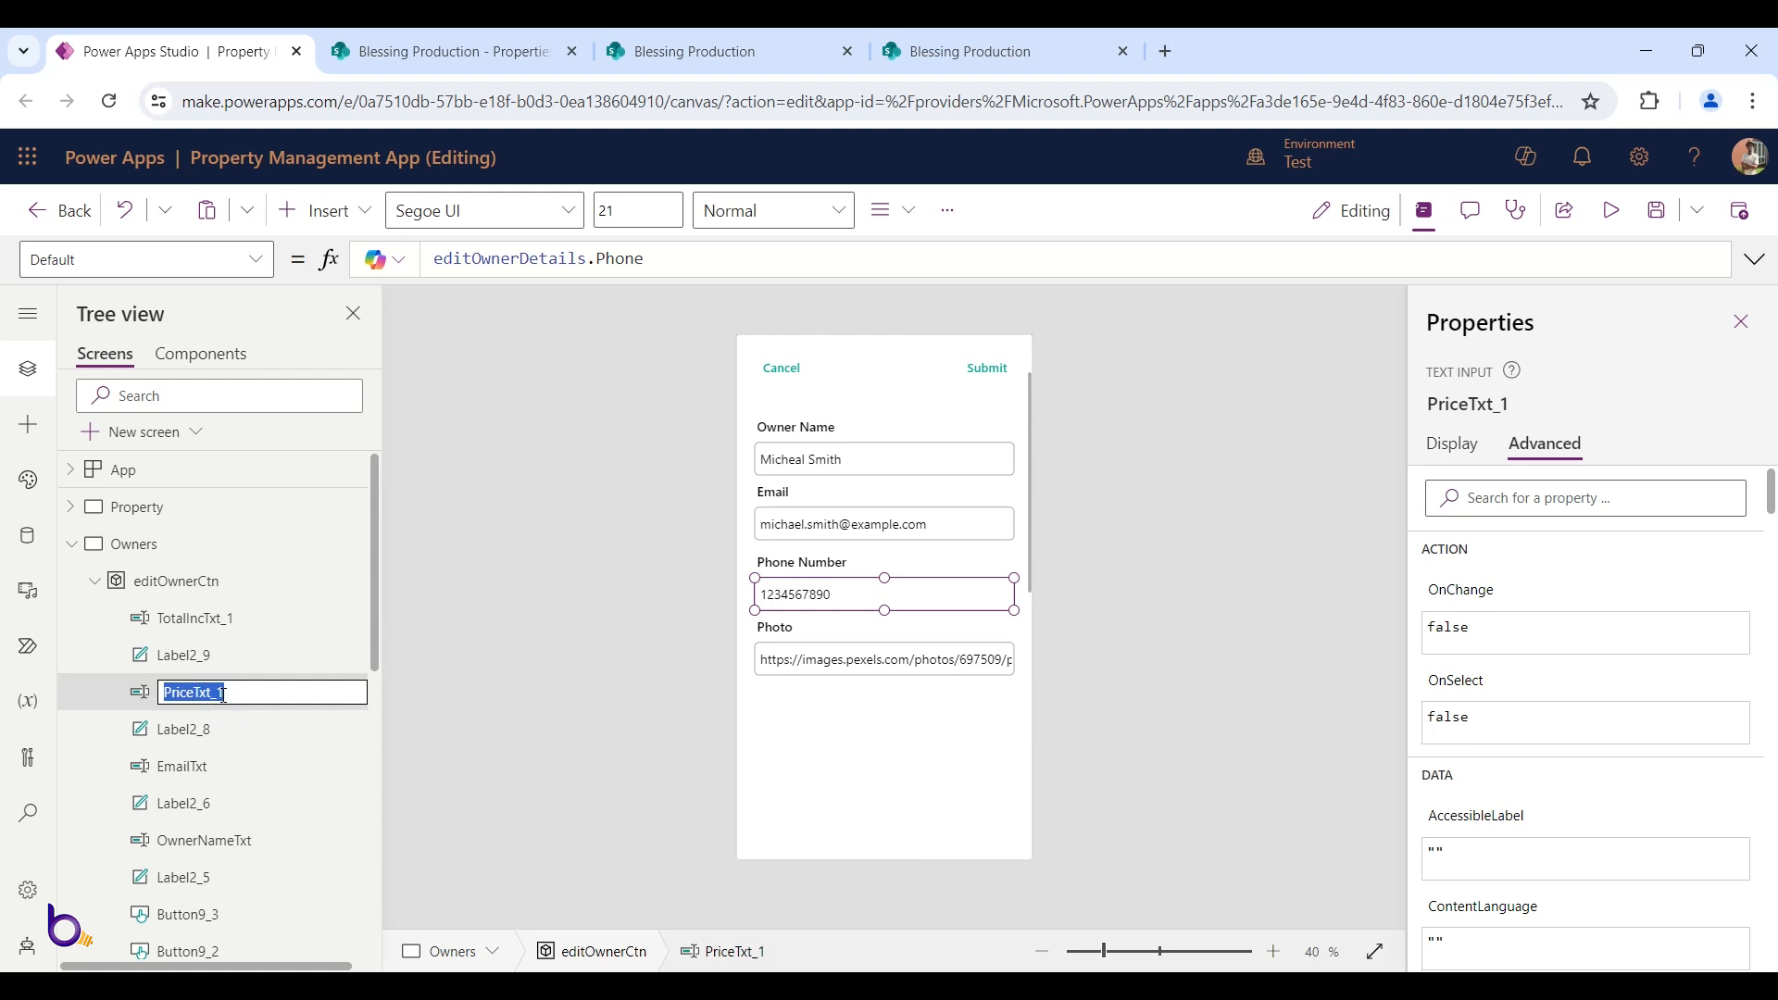
pyautogui.write('PhoneNumb')
pyautogui.press('Return')
pyautogui.click(192, 628)
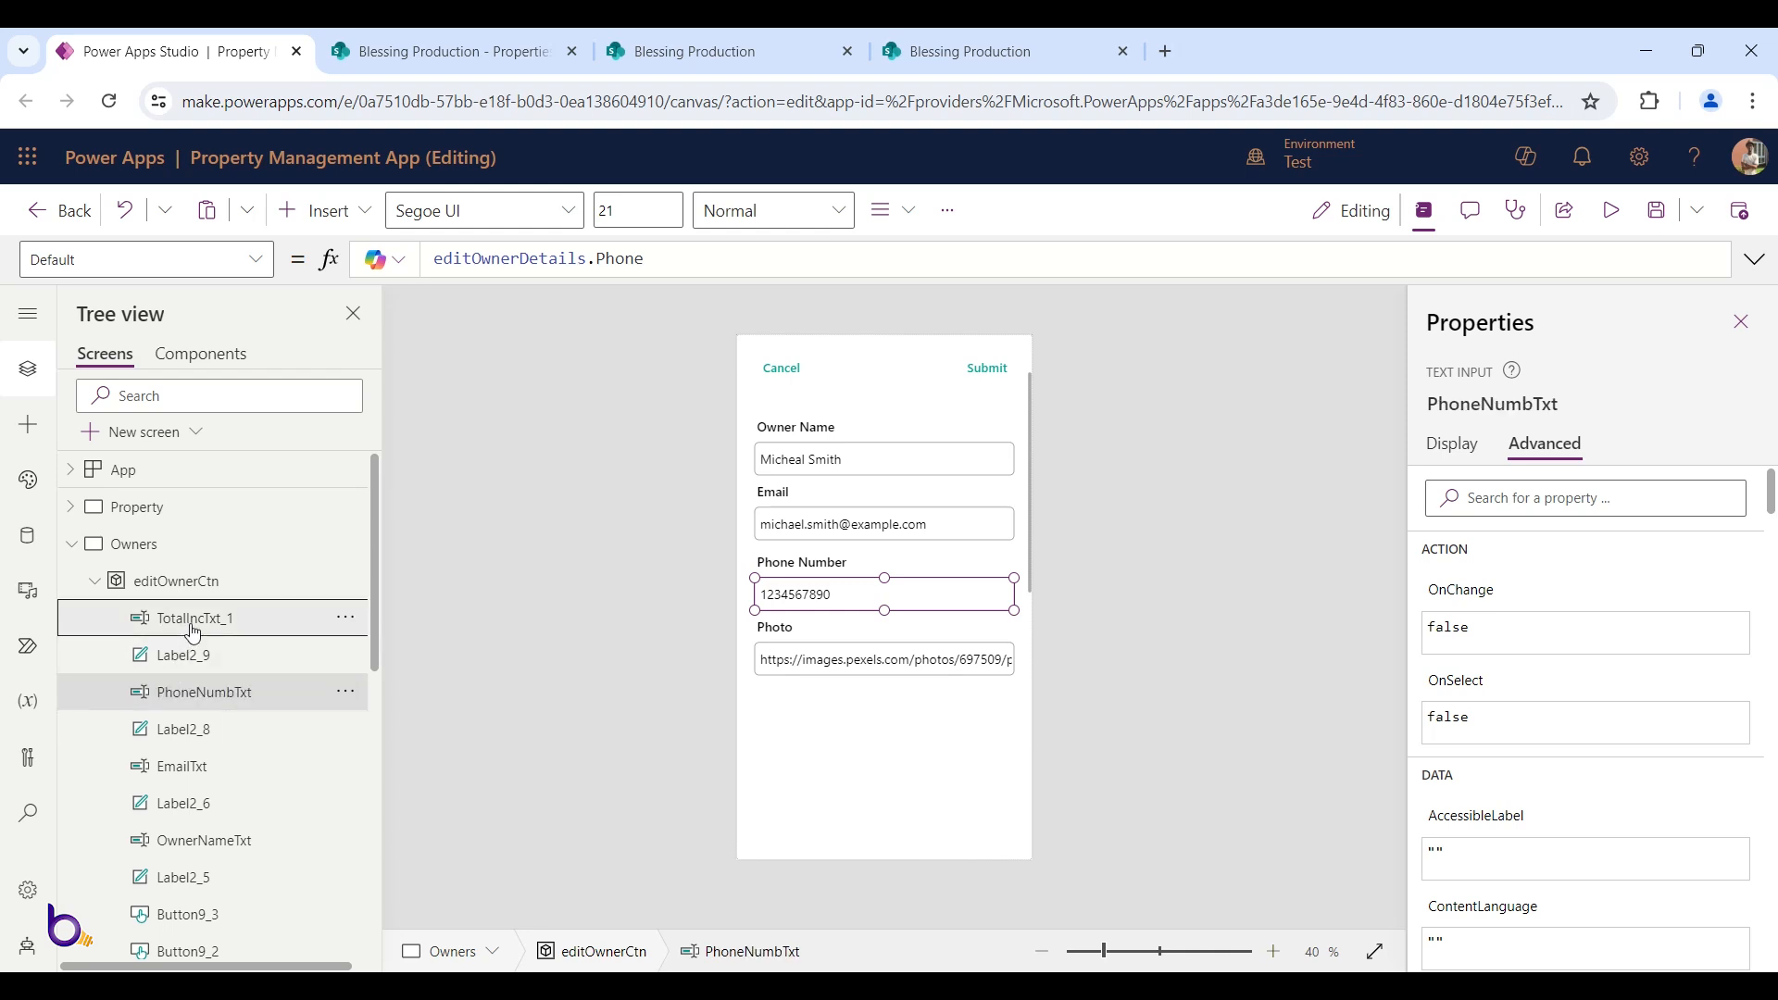
pyautogui.doubleClick(193, 620)
pyautogui.write('P')
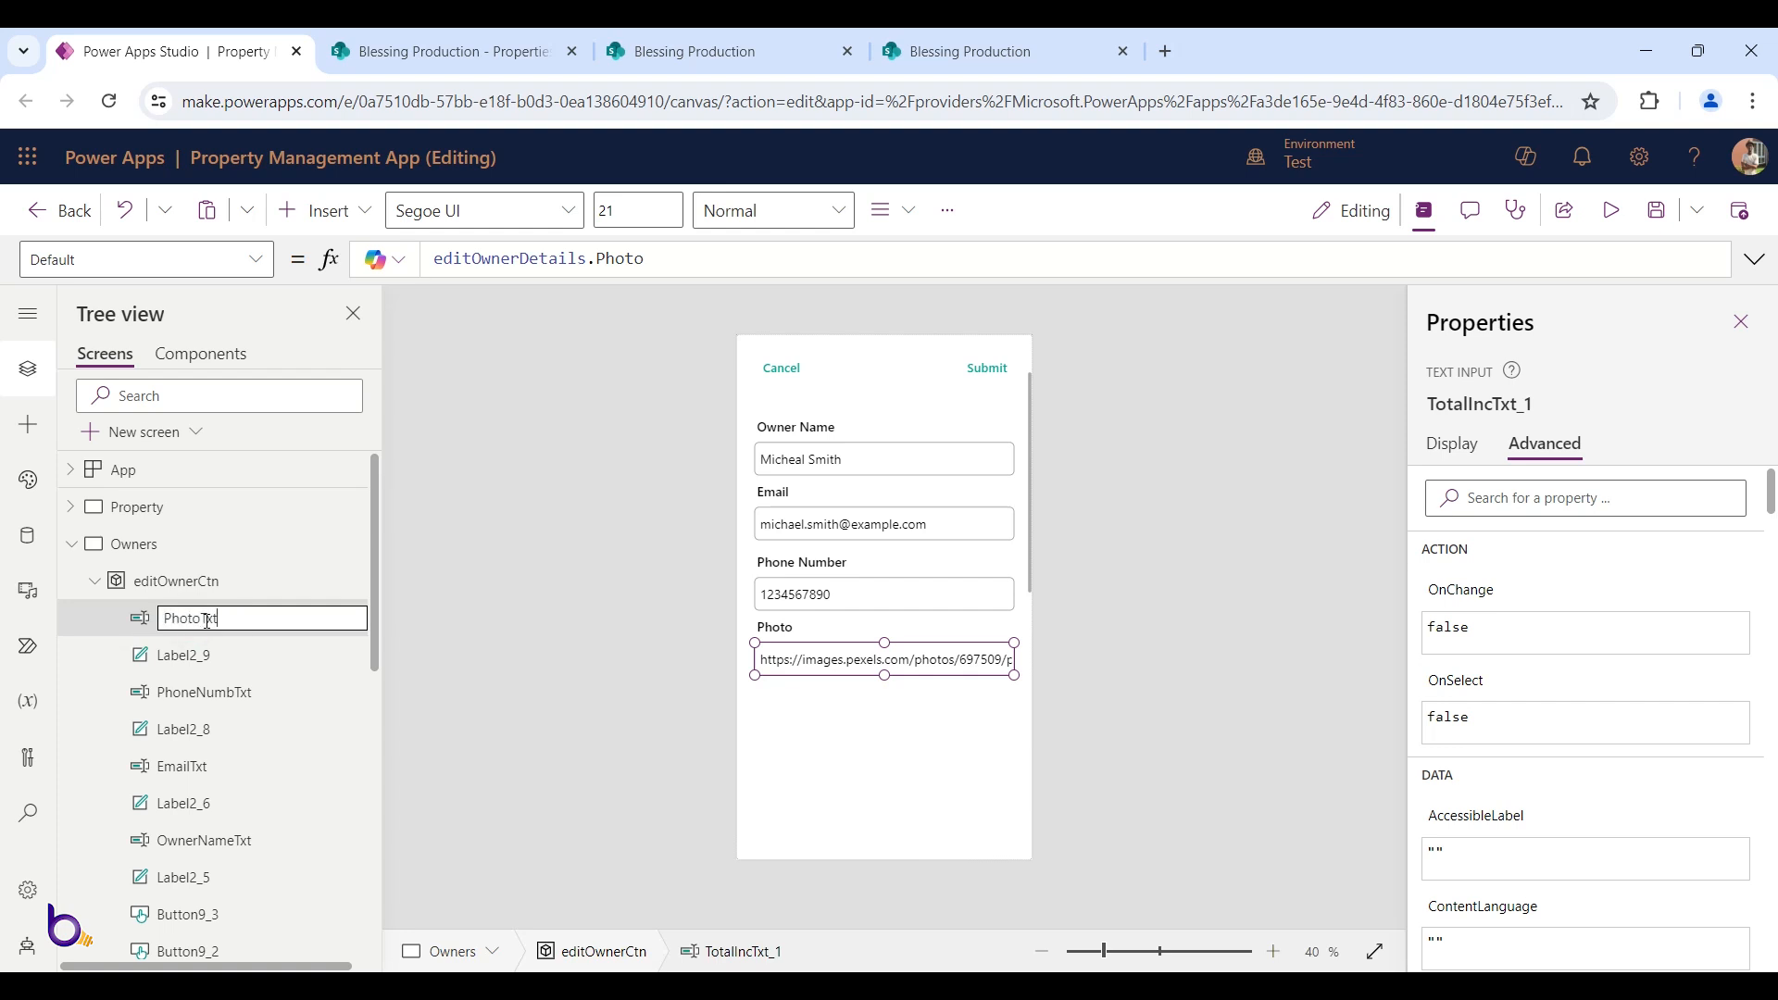
pyautogui.write('hotoTxt')
pyautogui.press('Return')
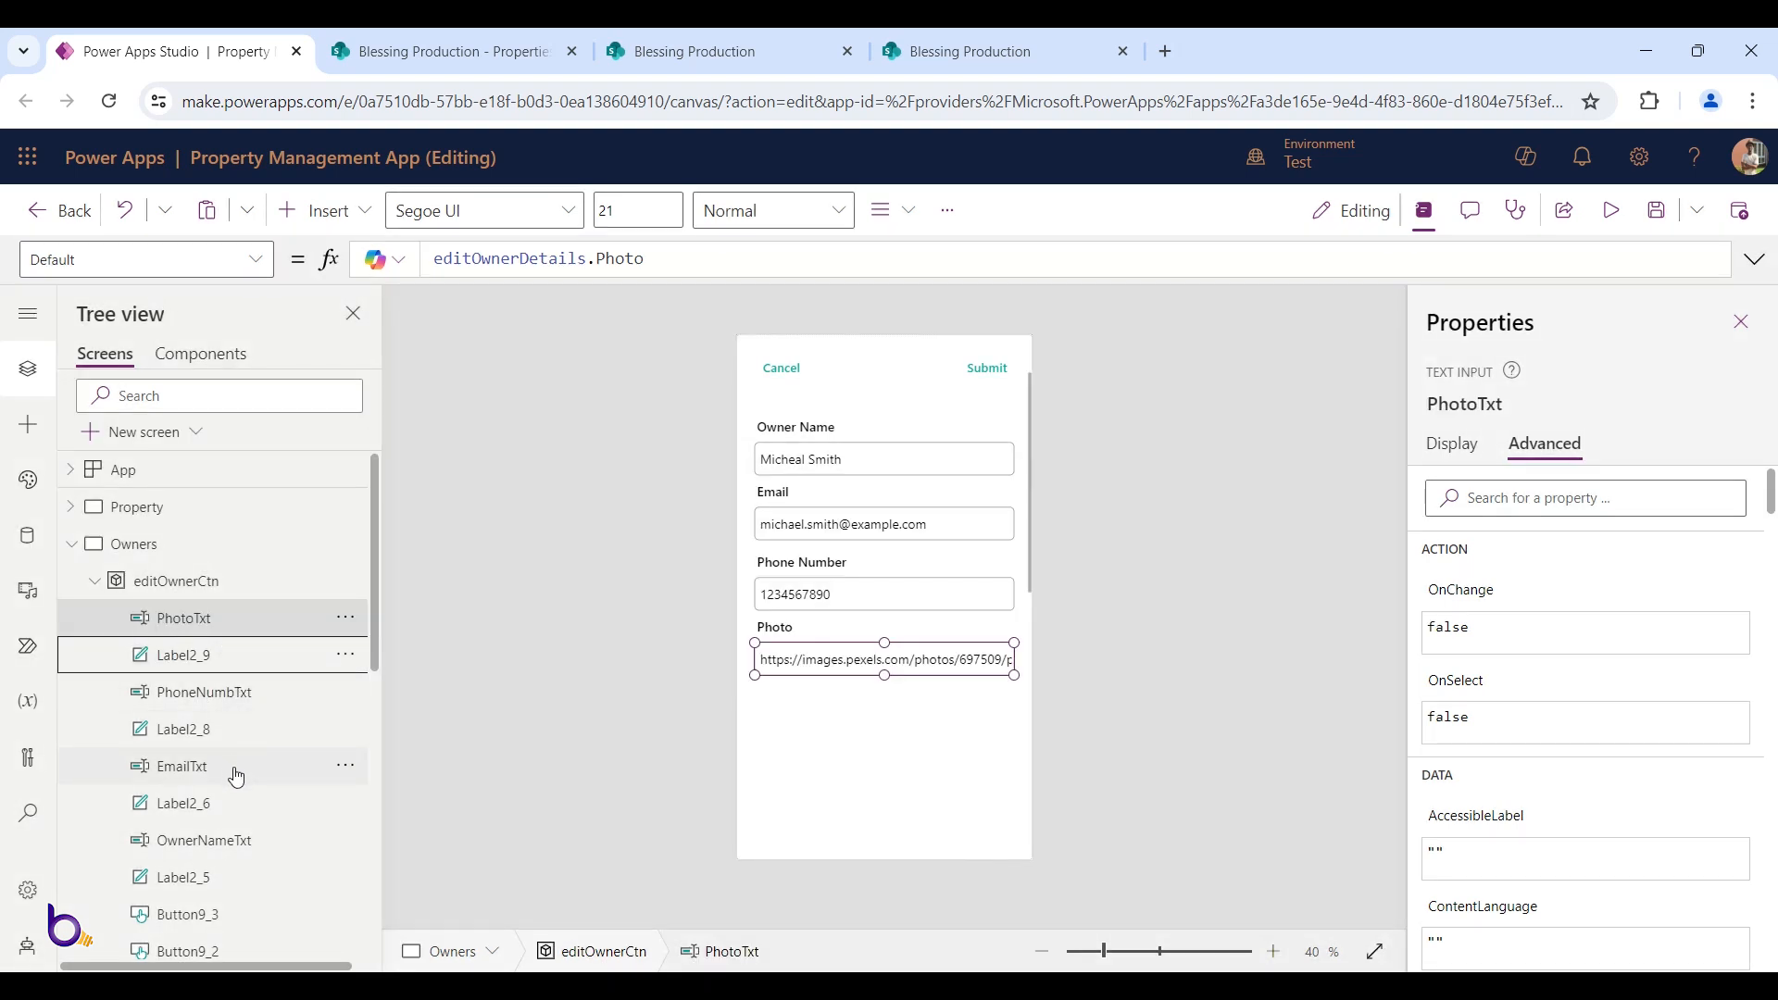
pyautogui.scroll(-1, 236, 776)
pyautogui.scroll(1, 243, 788)
pyautogui.click(1612, 210)
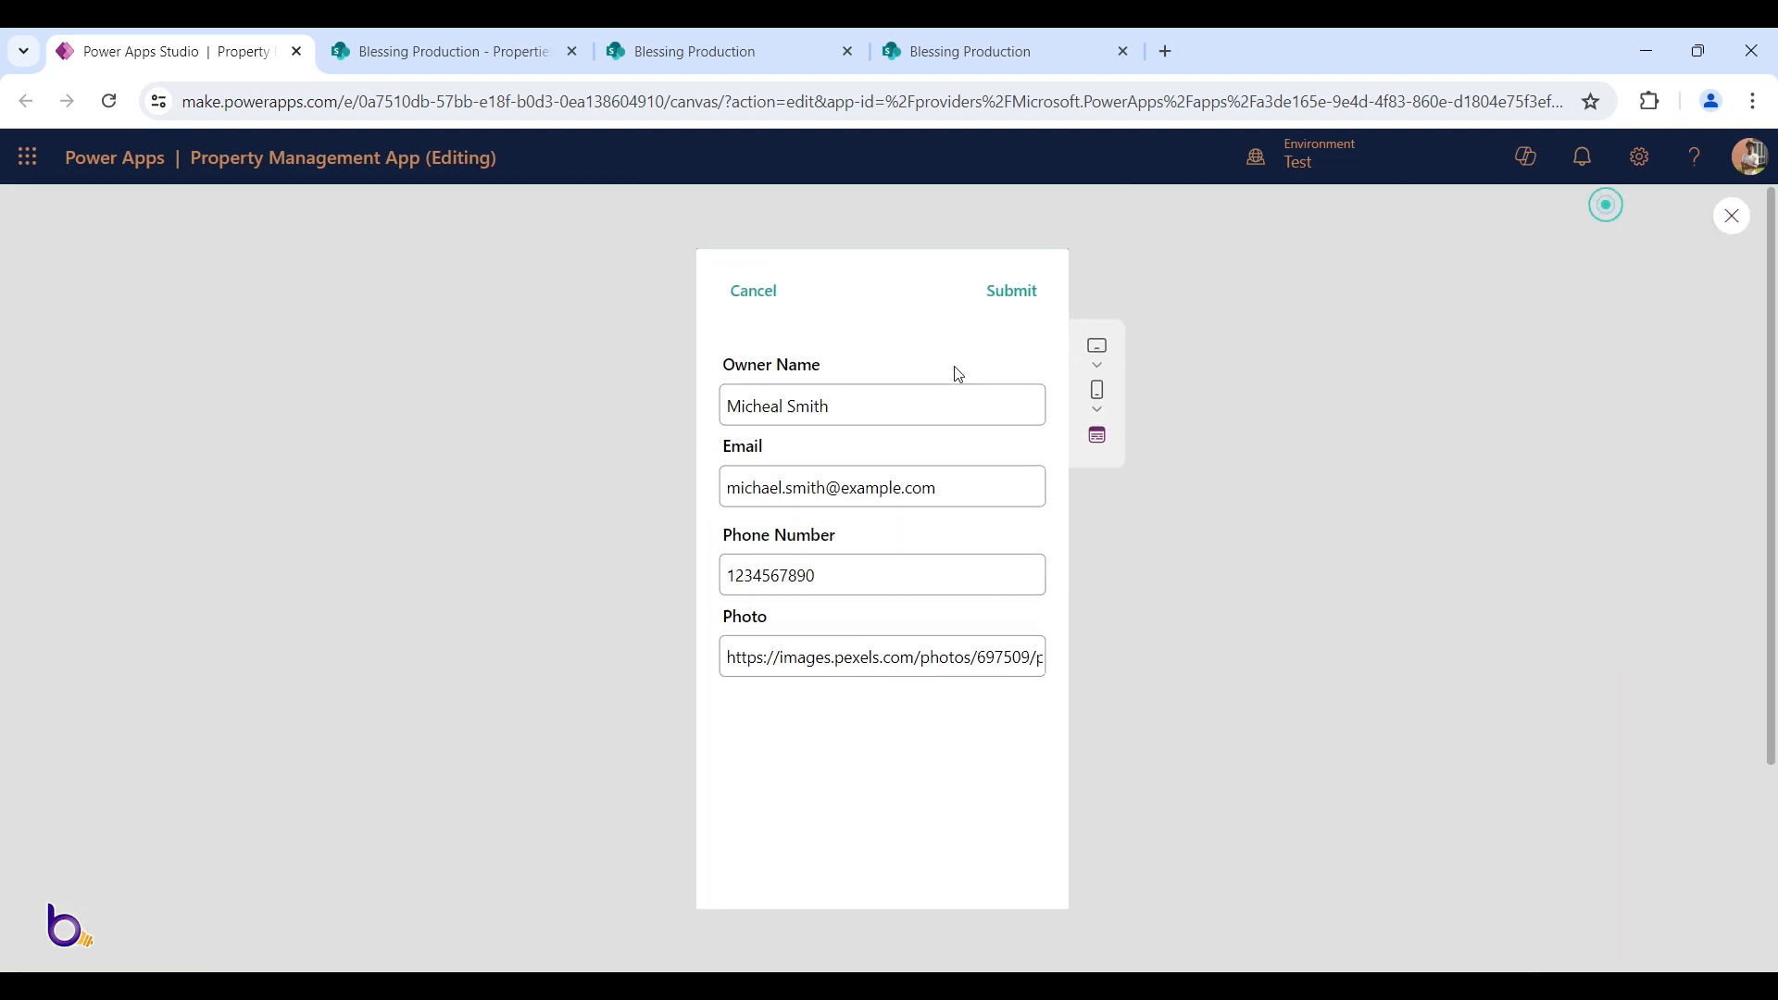
pyautogui.click(774, 304)
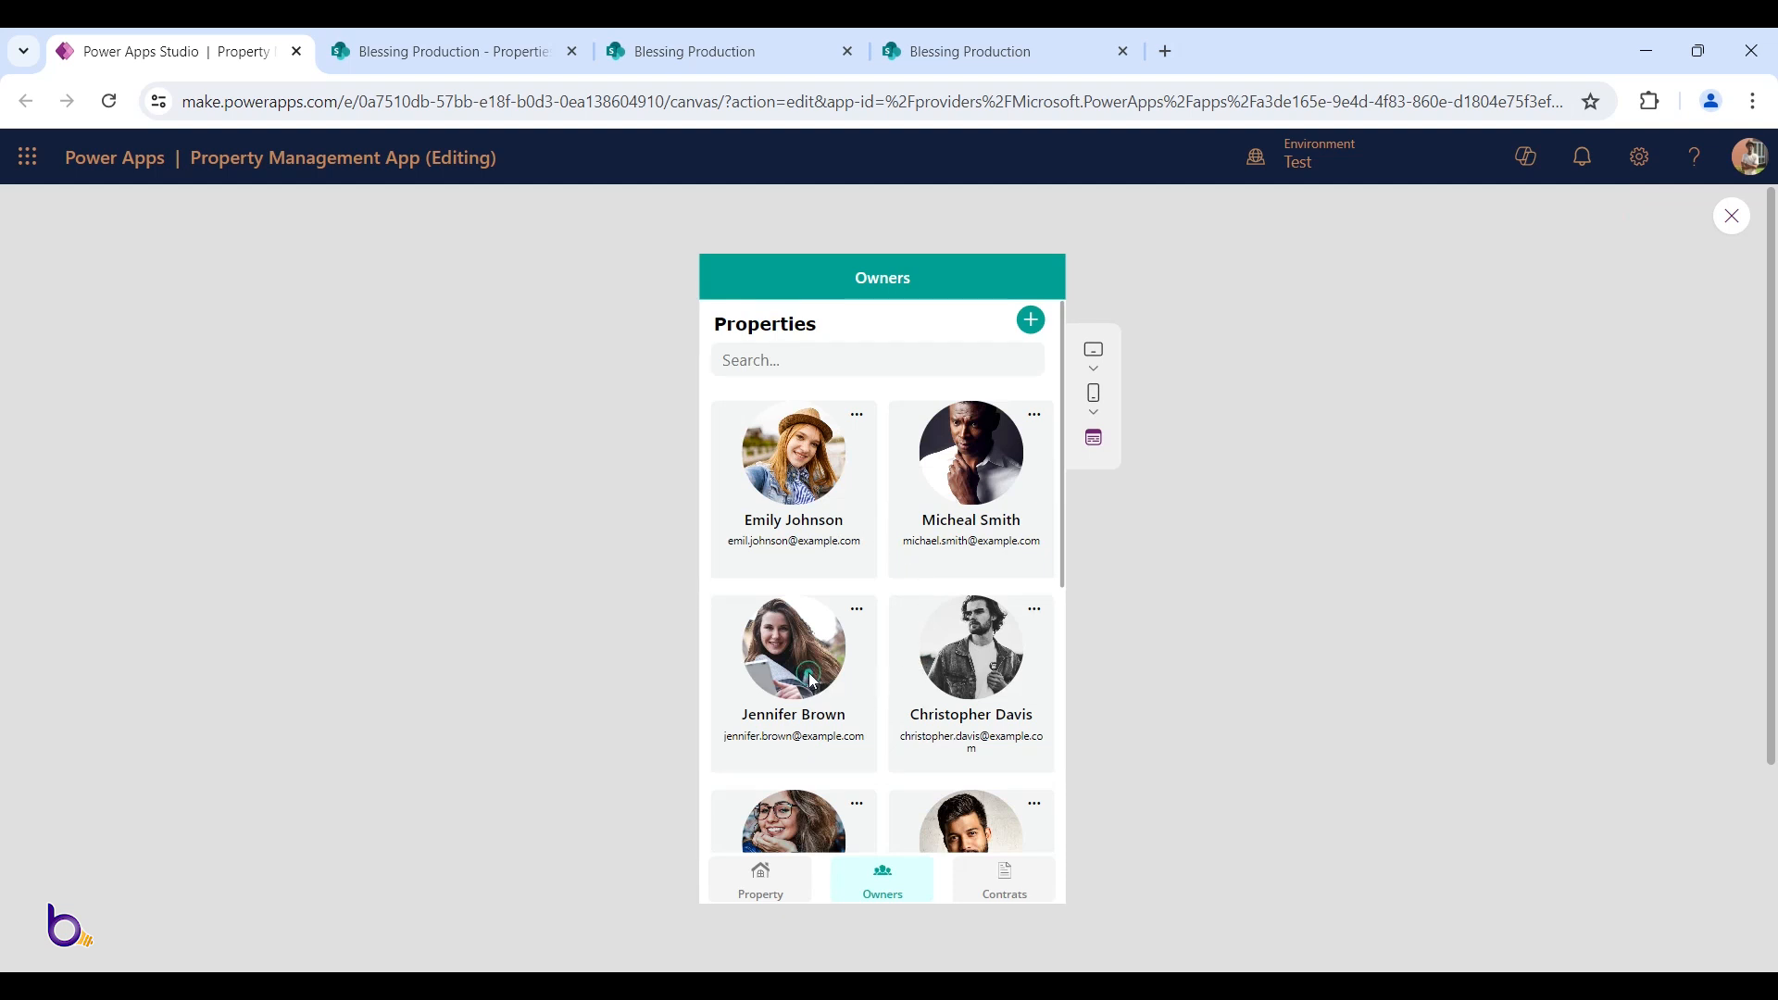
pyautogui.click(857, 609)
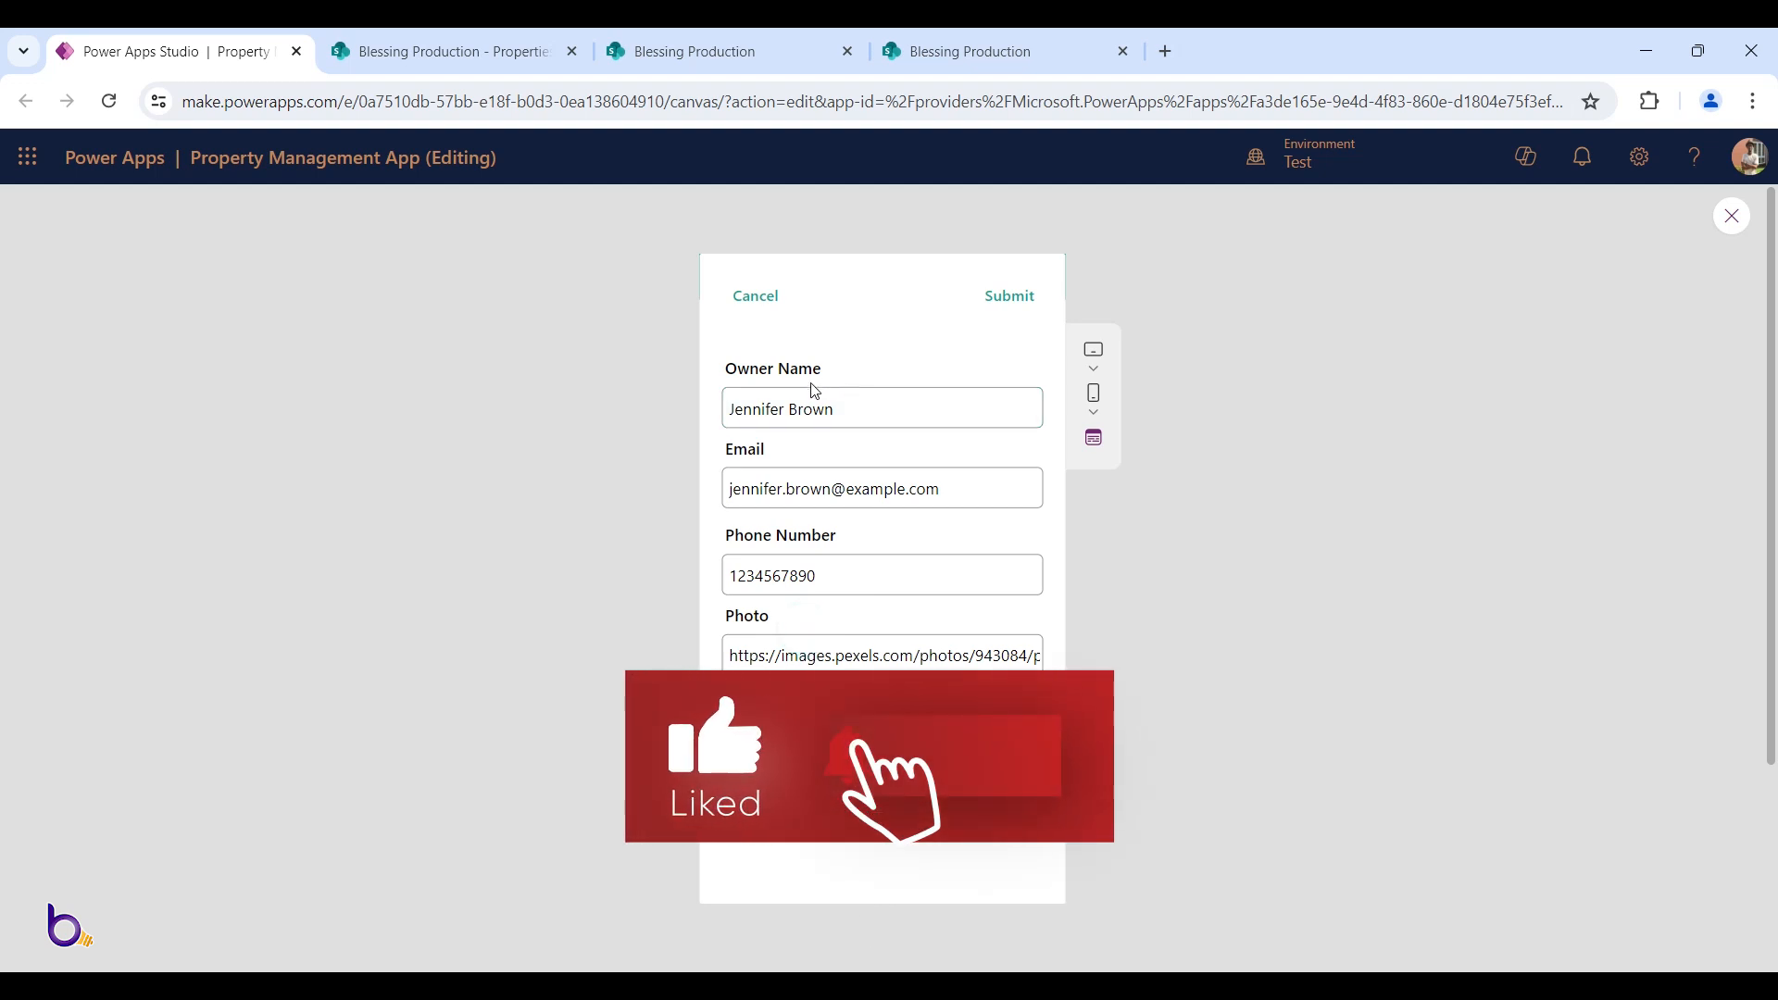
pyautogui.click(812, 576)
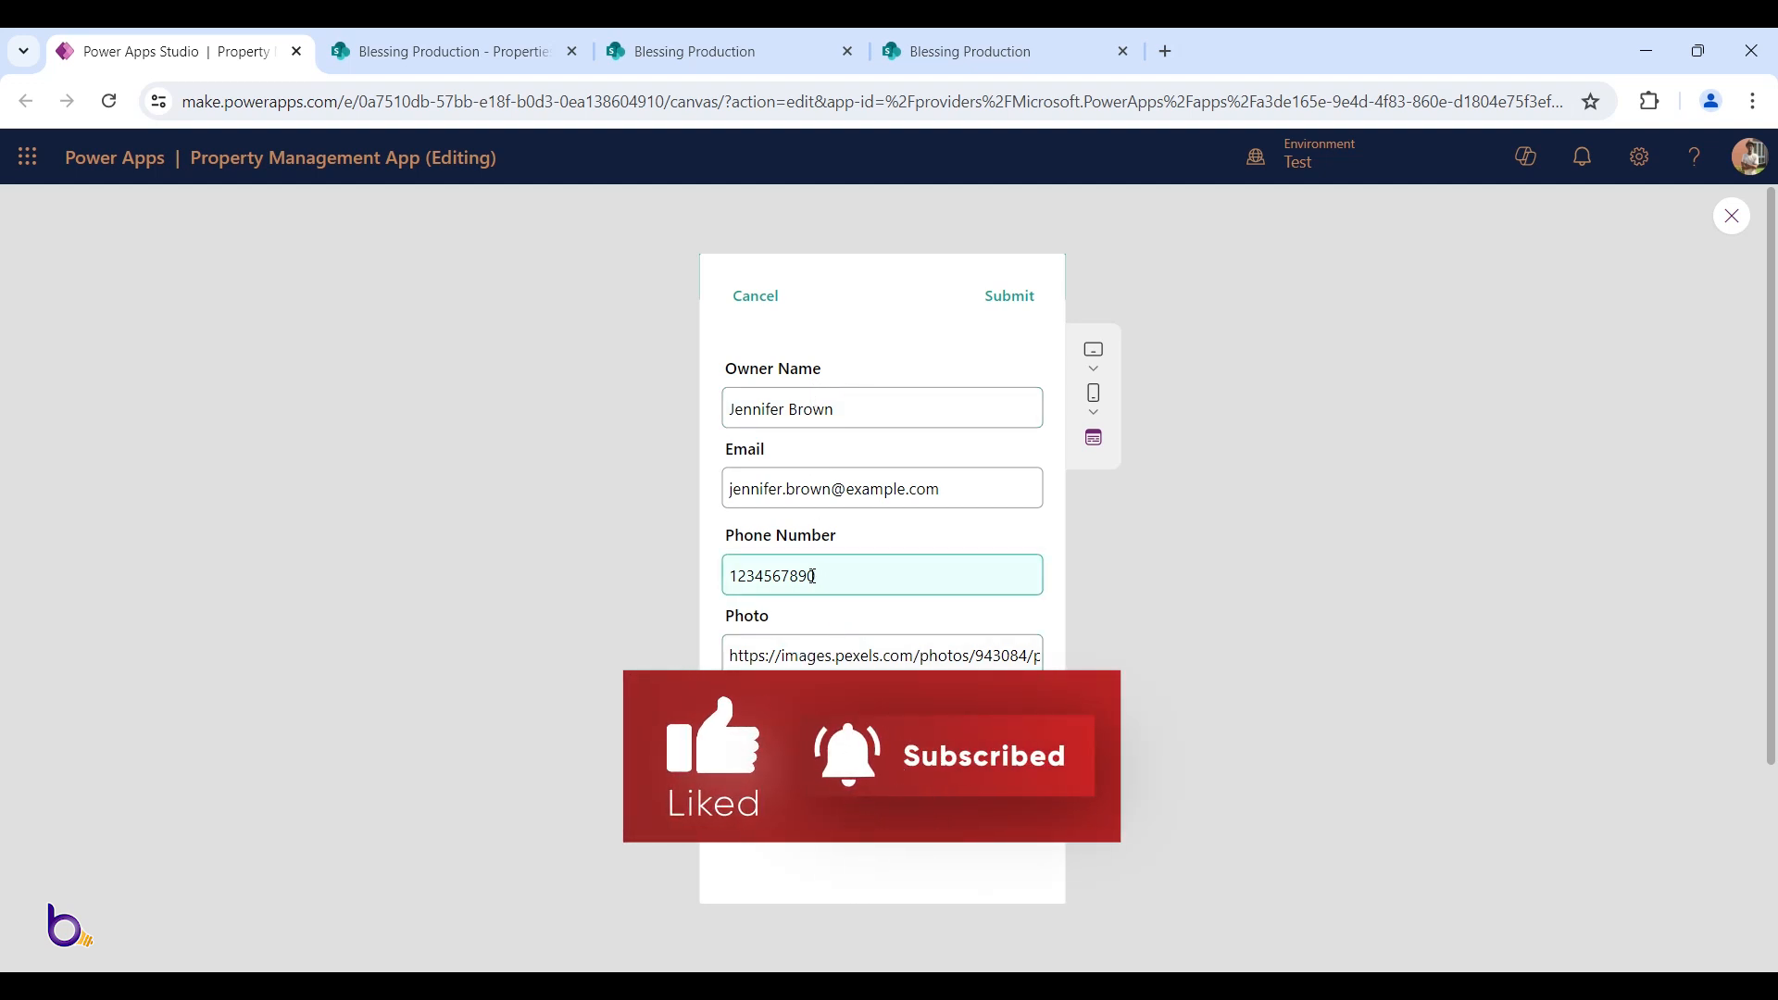
pyautogui.click(764, 418)
pyautogui.click(846, 411)
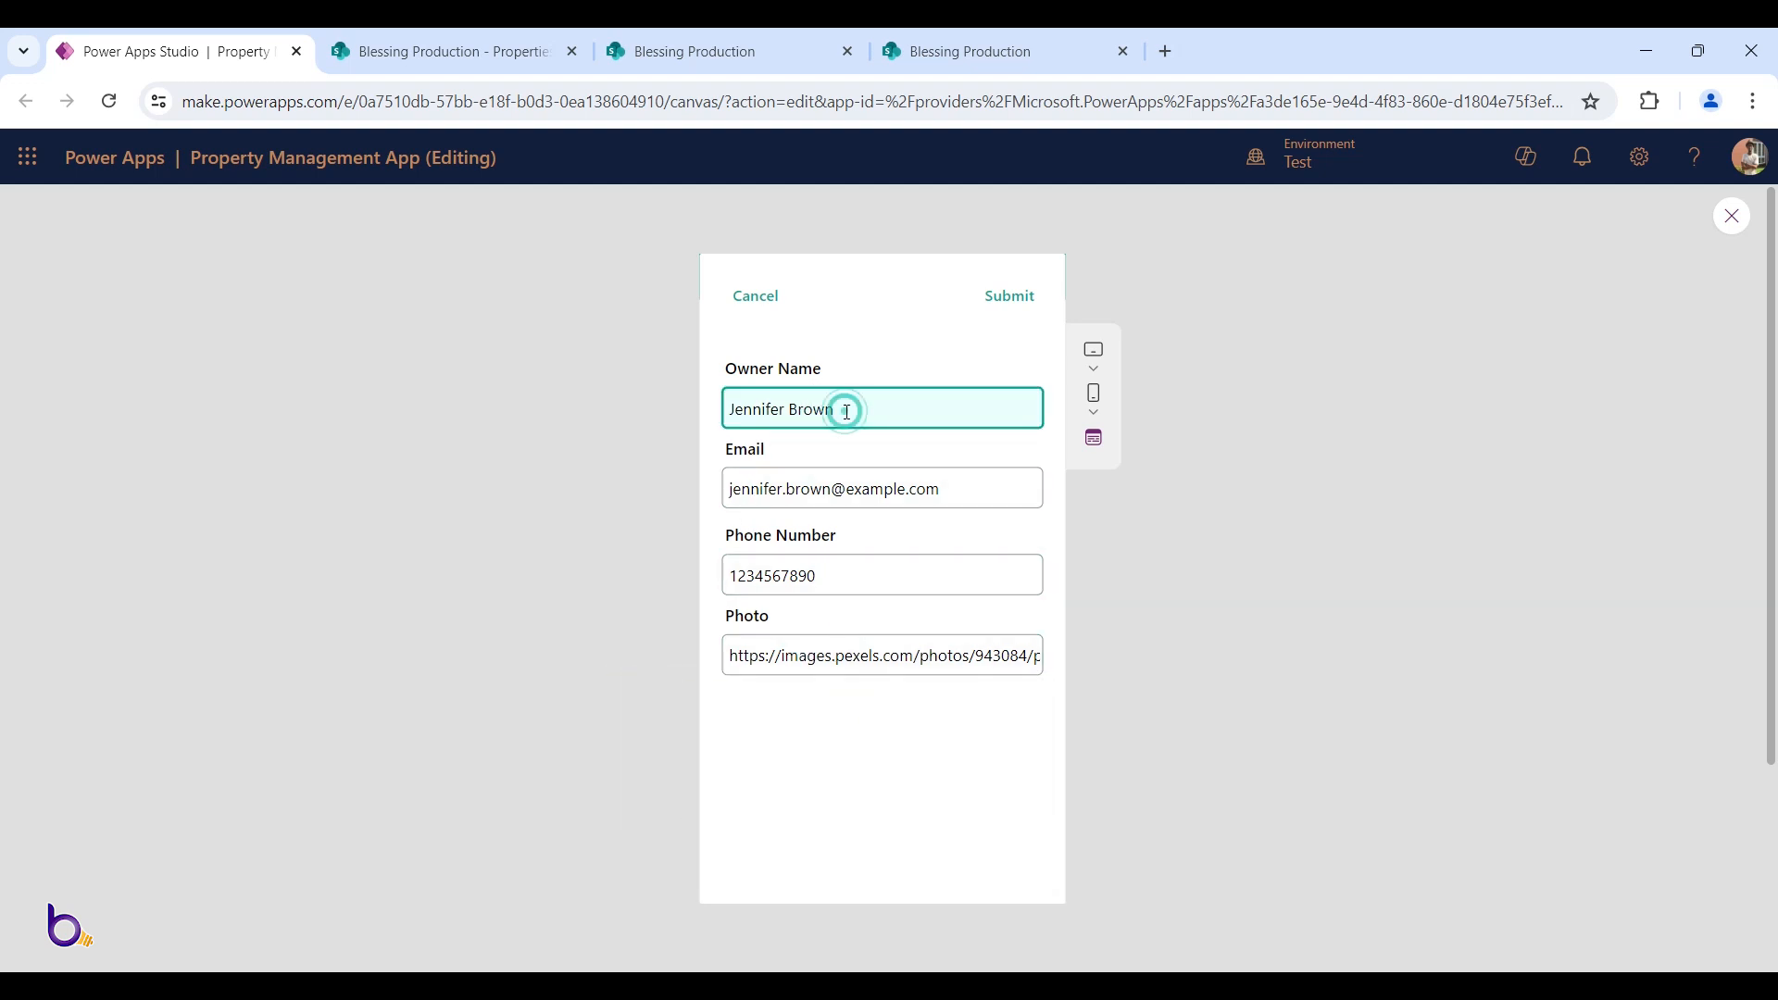
pyautogui.click(734, 408)
pyautogui.write('Ms.')
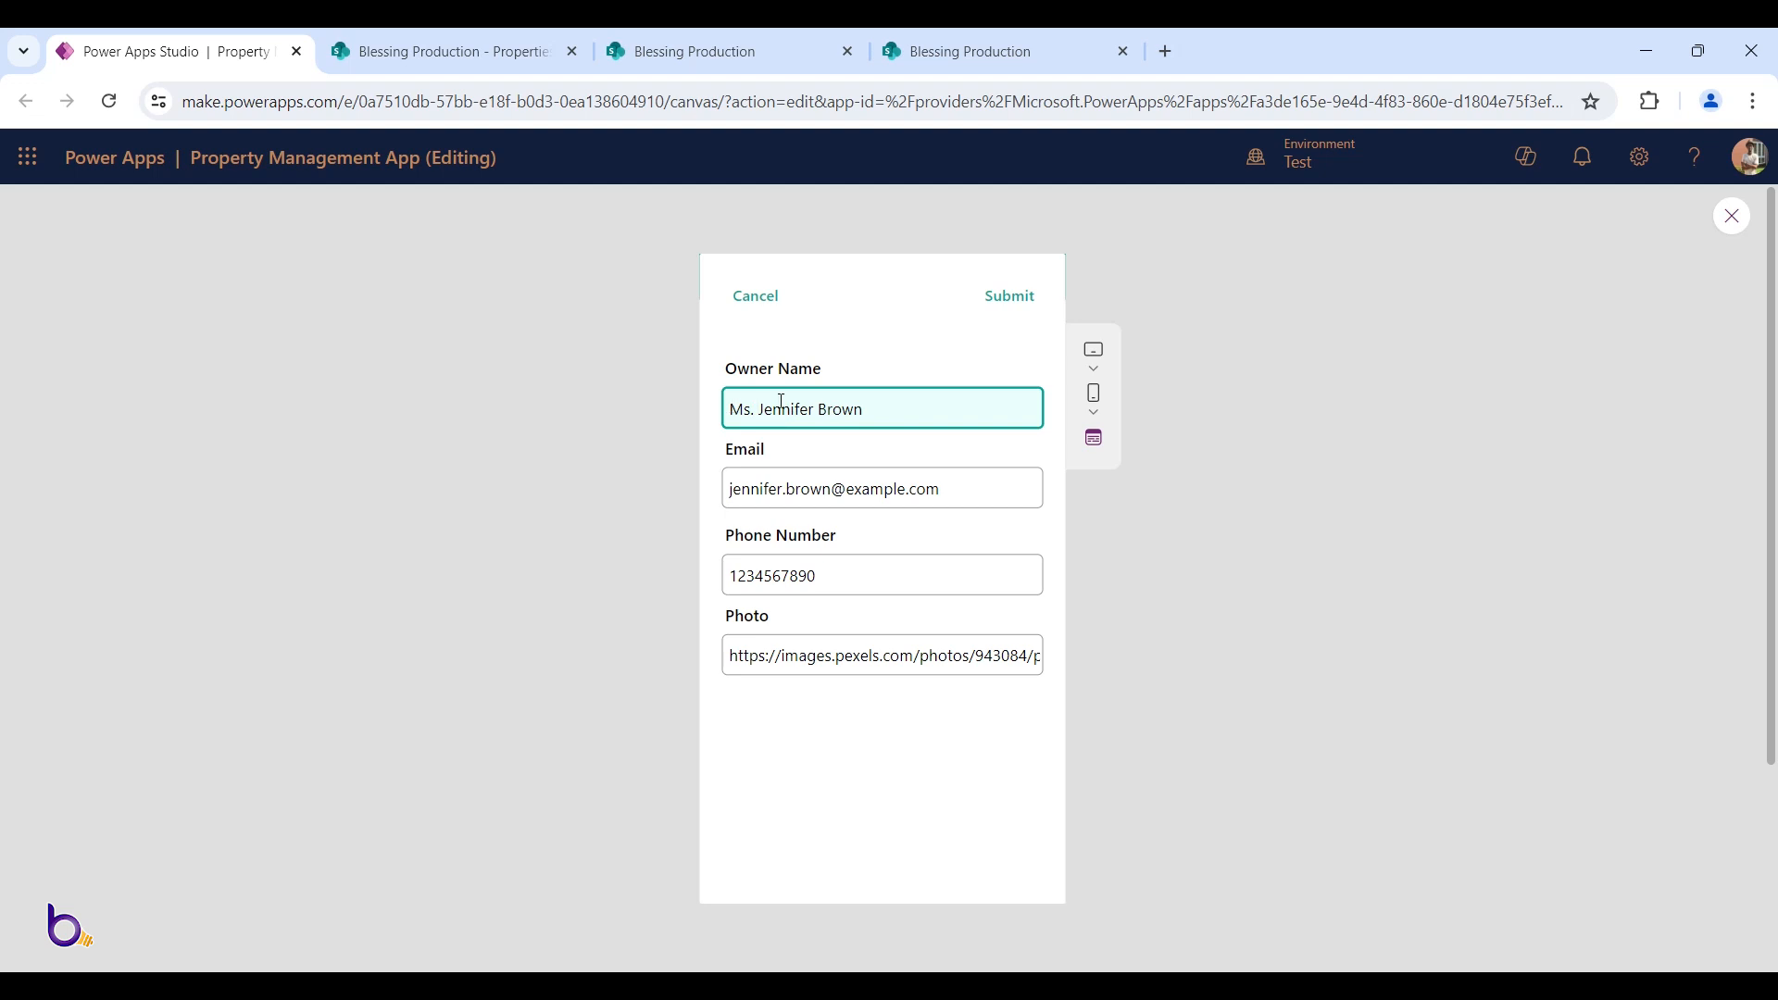
pyautogui.click(1030, 295)
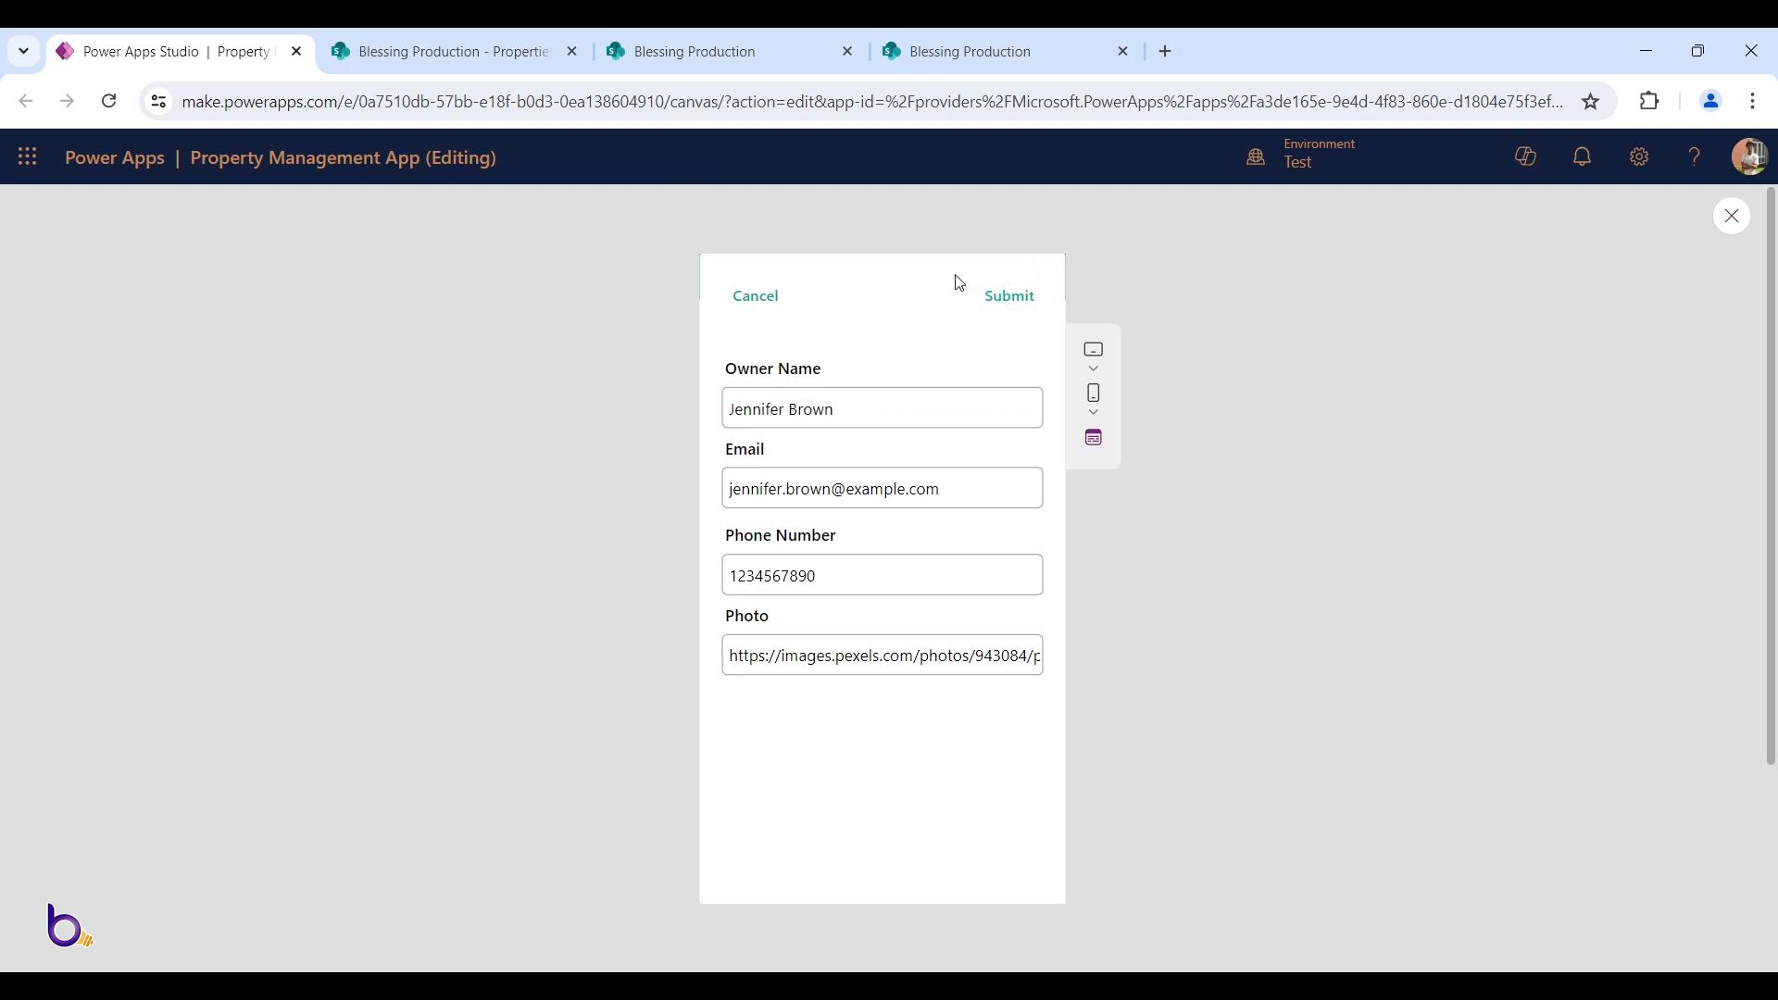
pyautogui.press('Escape')
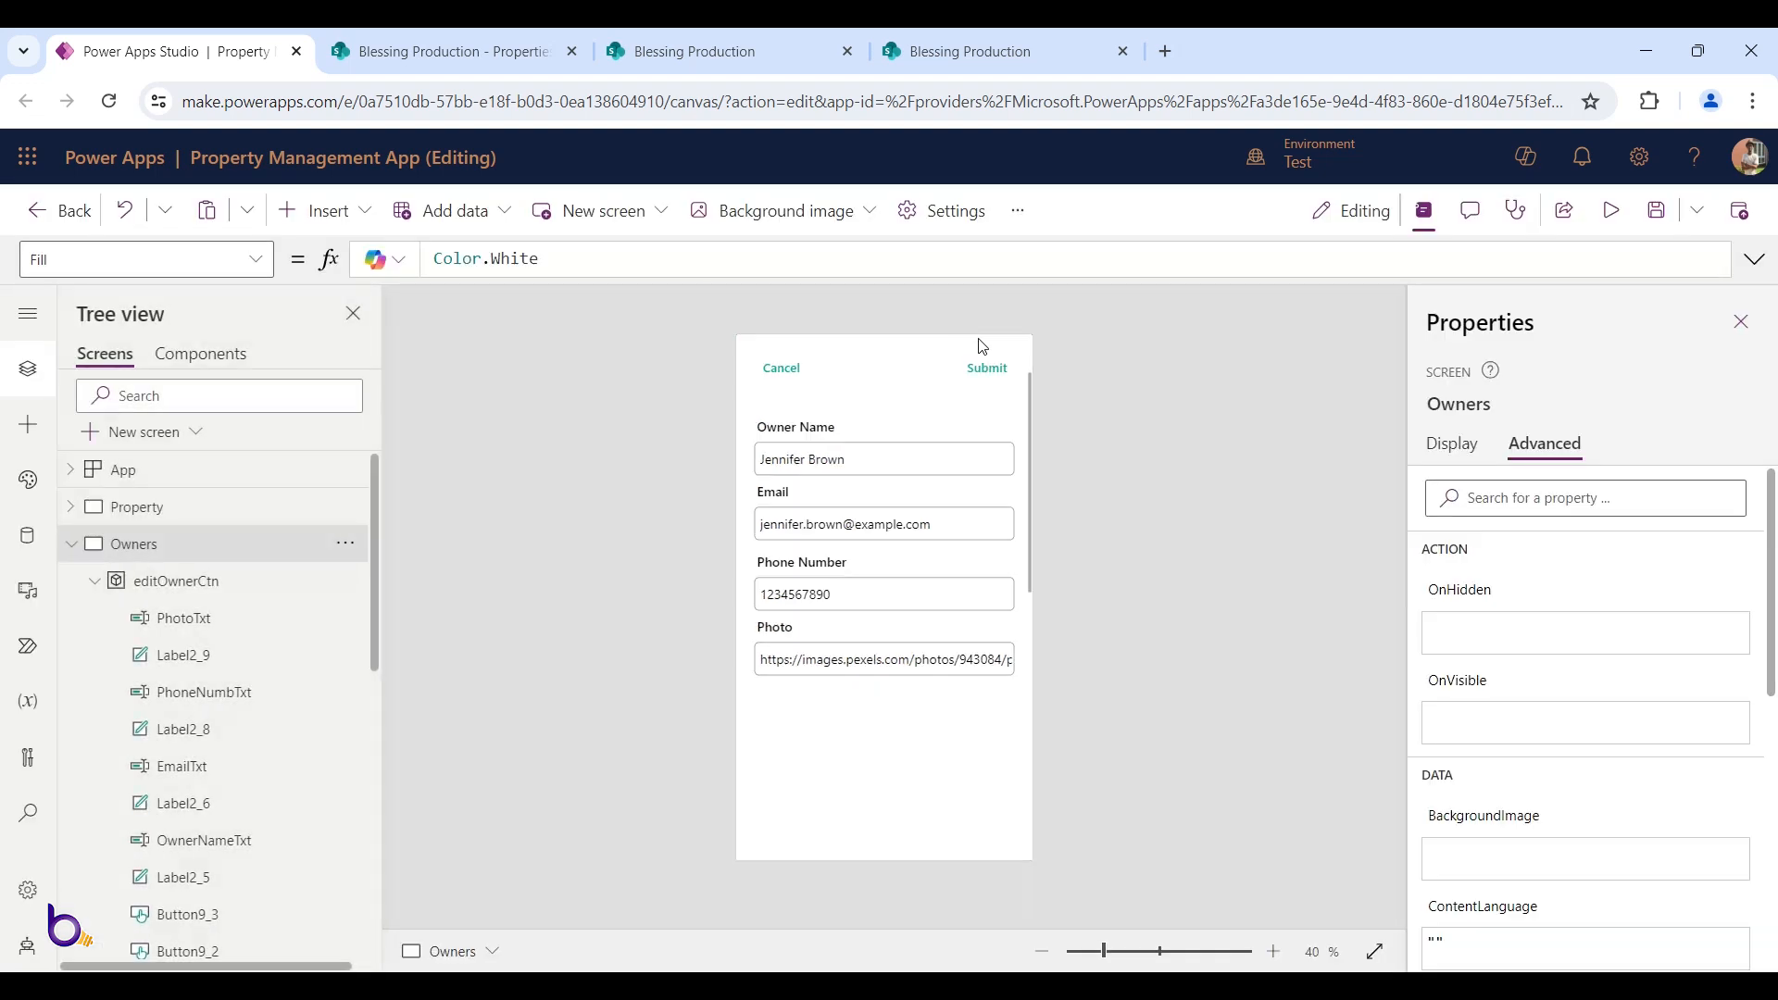
# Change showeditProp to showeditOwner in Submit's OnSelect, then save and preview the app
pyautogui.click(985, 374)
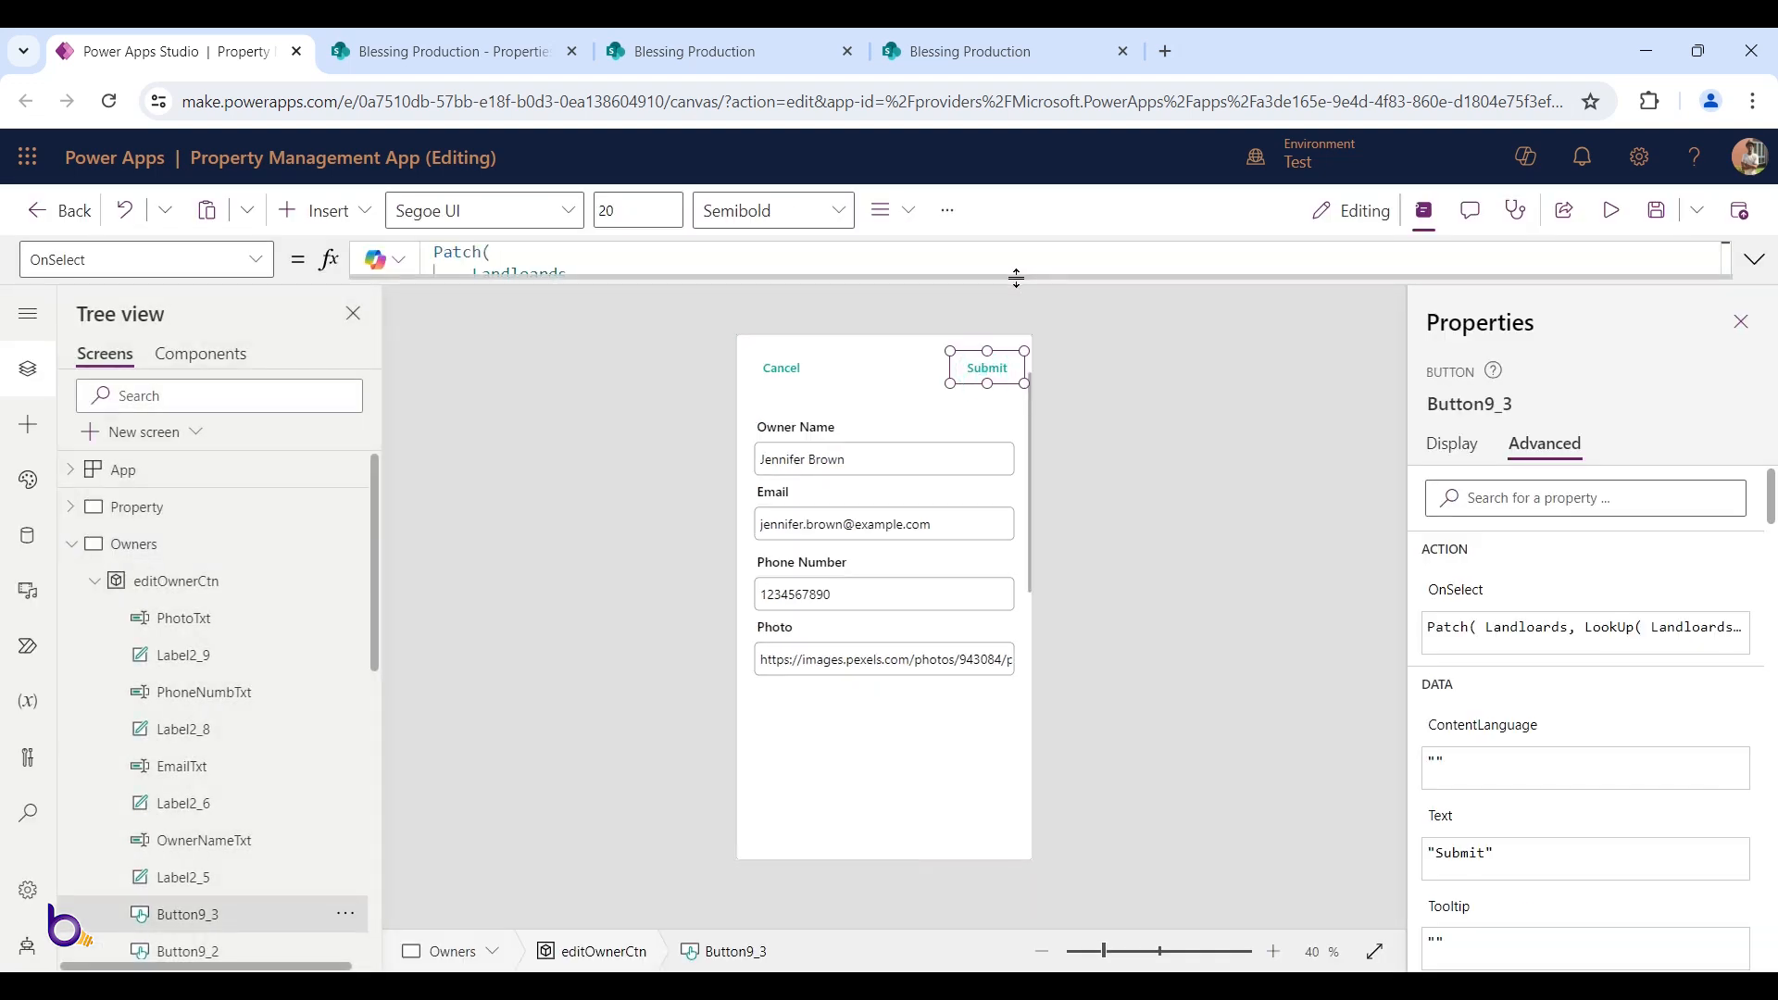
pyautogui.click(1020, 278)
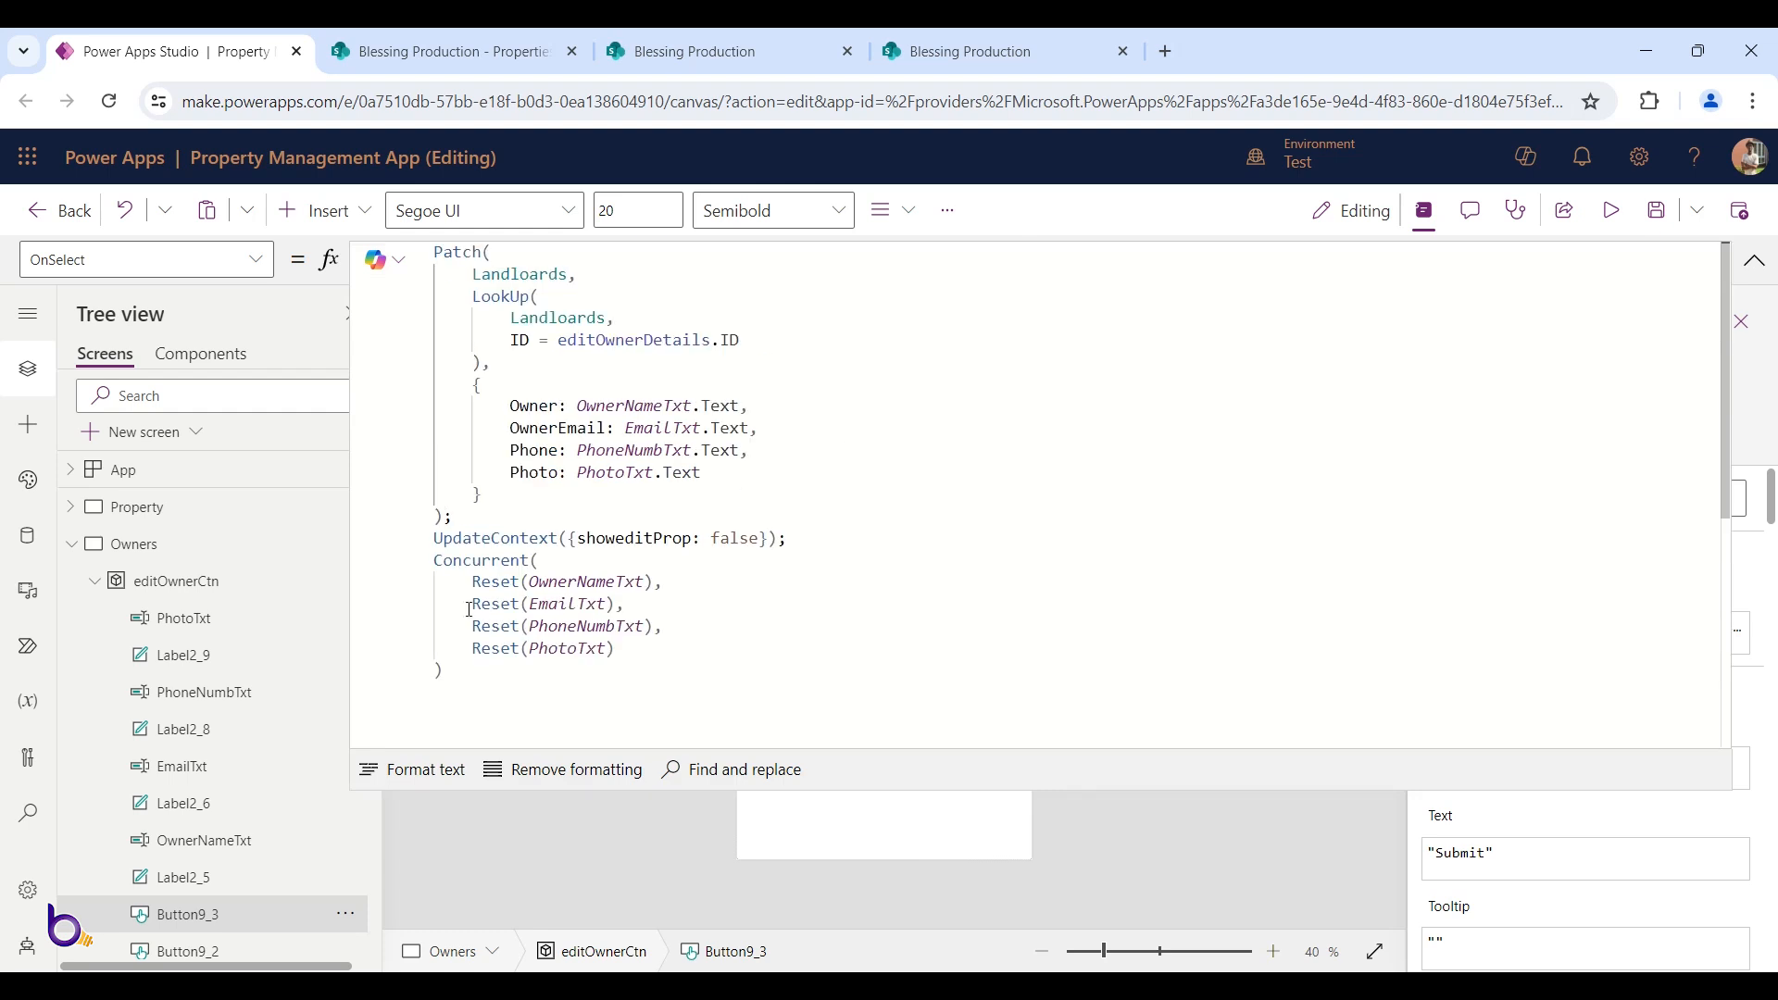
pyautogui.click(623, 574)
pyautogui.moveTo(652, 534); pyautogui.dragTo(690, 535)
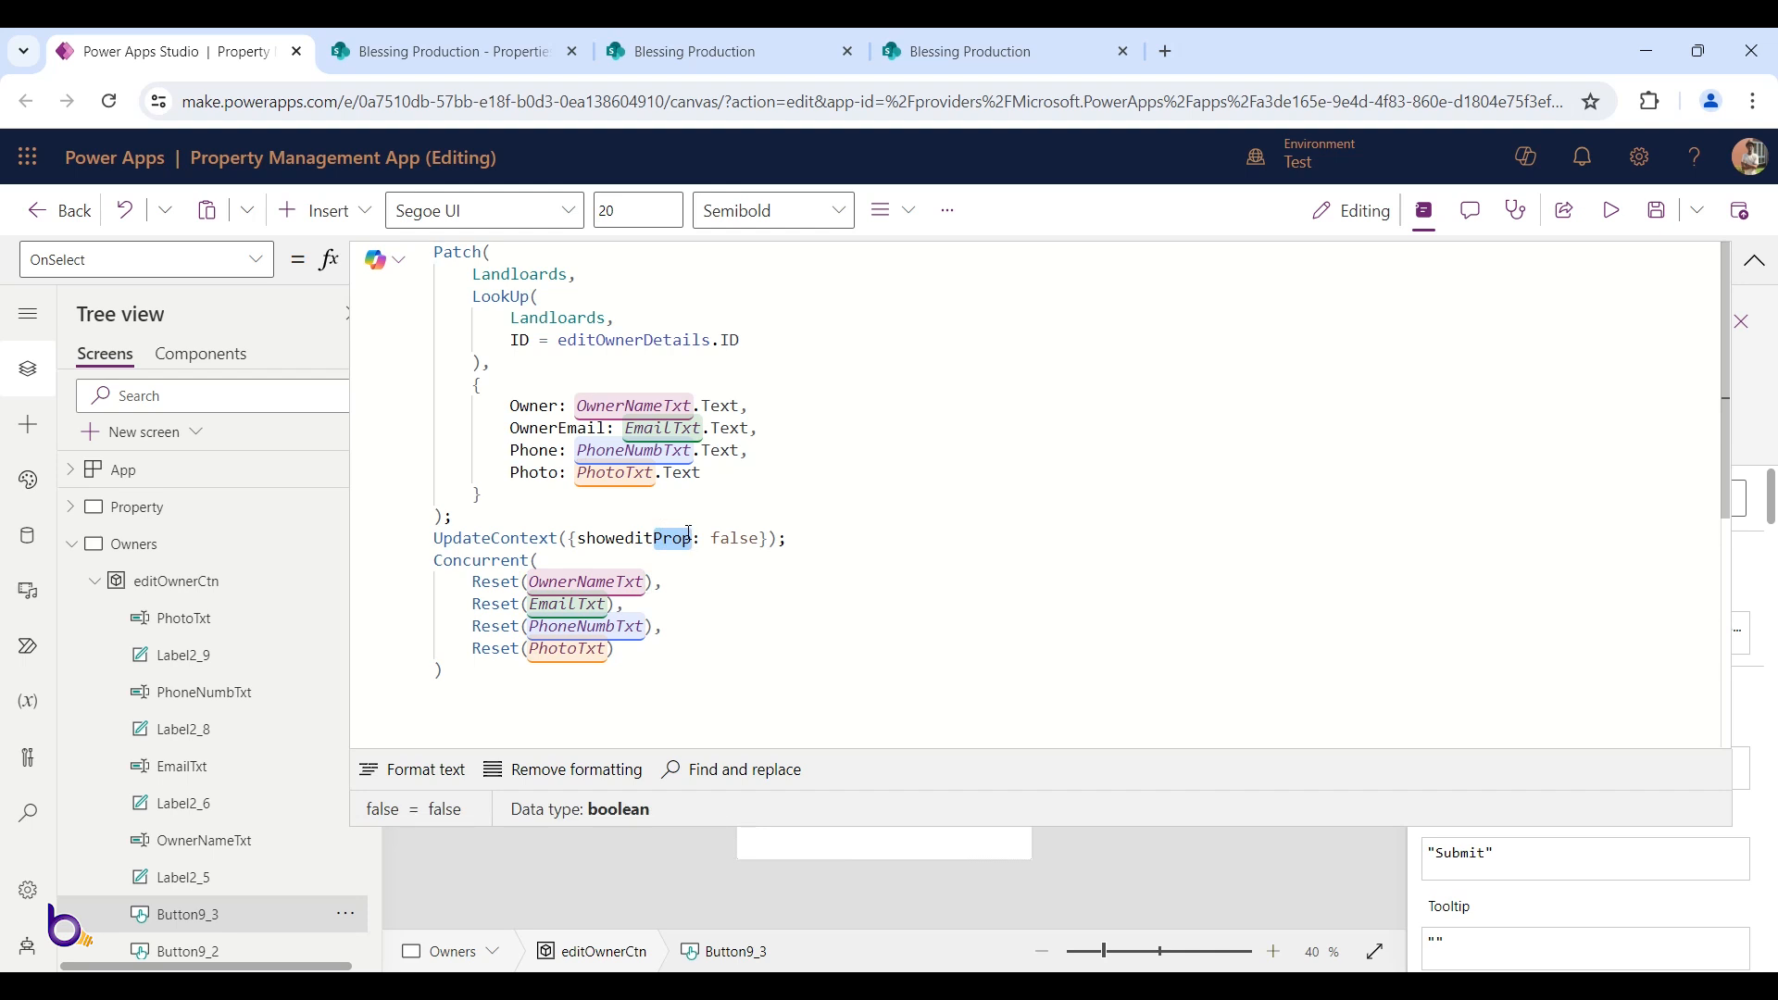
pyautogui.write('Owner')
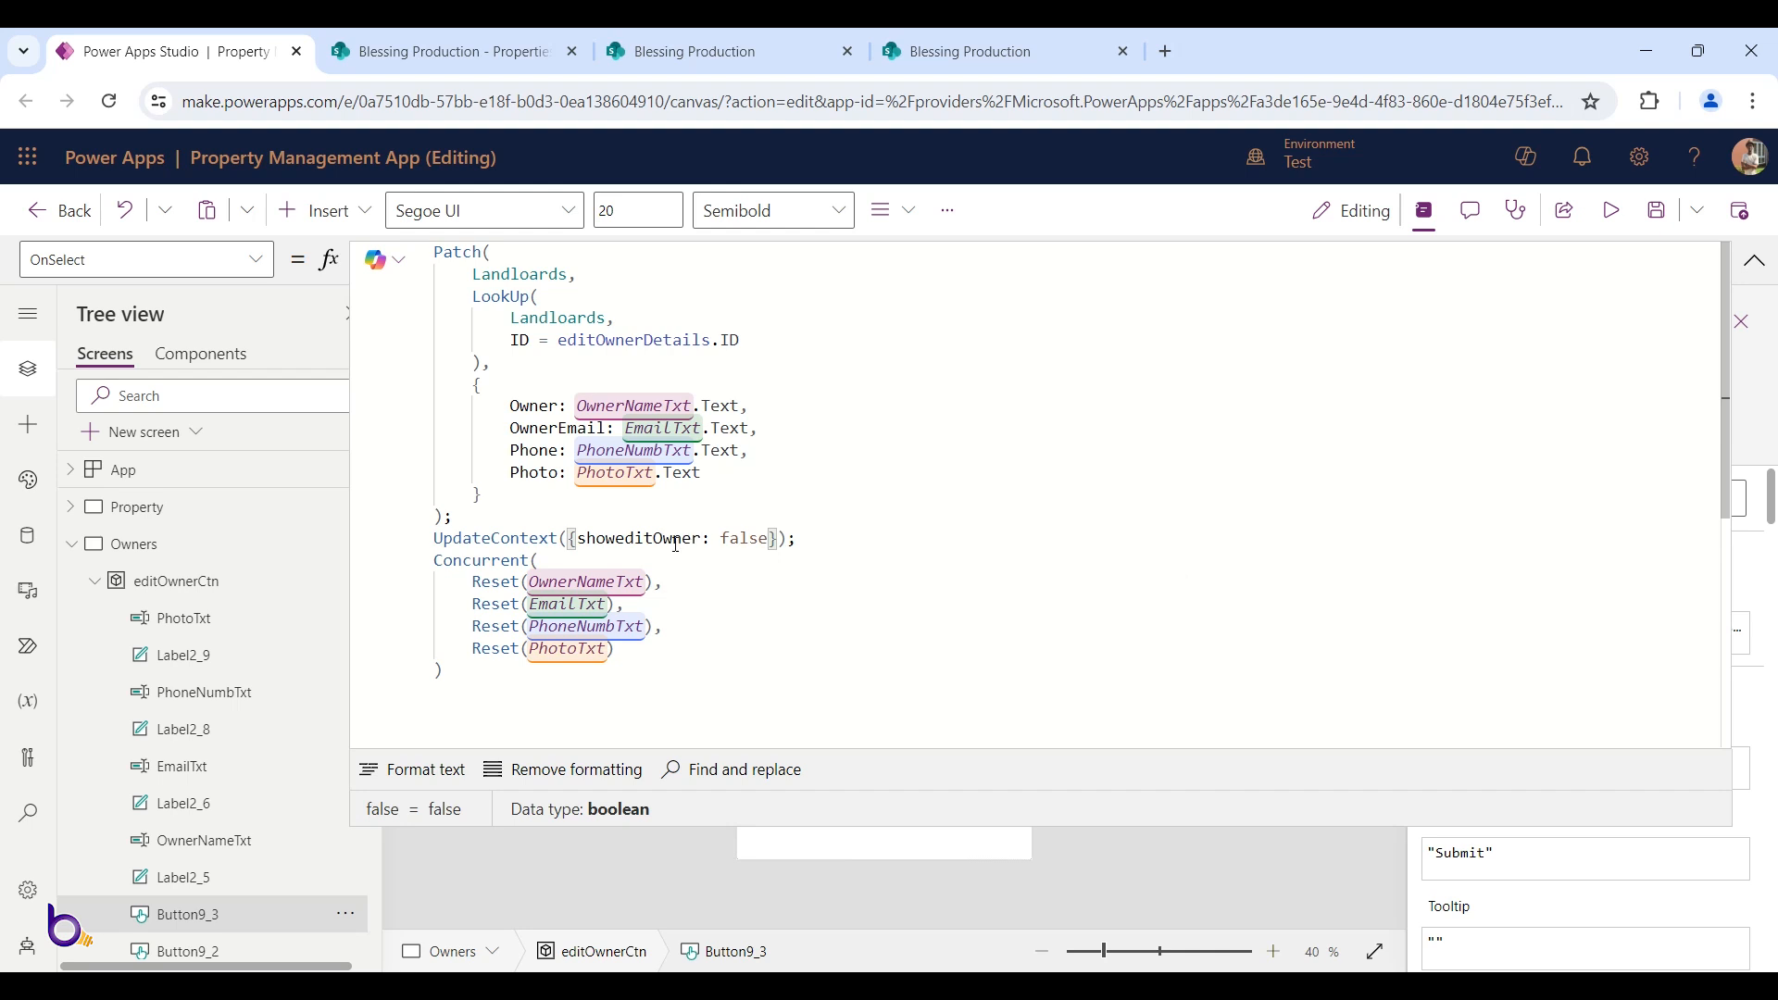
pyautogui.click(1657, 211)
pyautogui.click(1754, 261)
pyautogui.click(1625, 213)
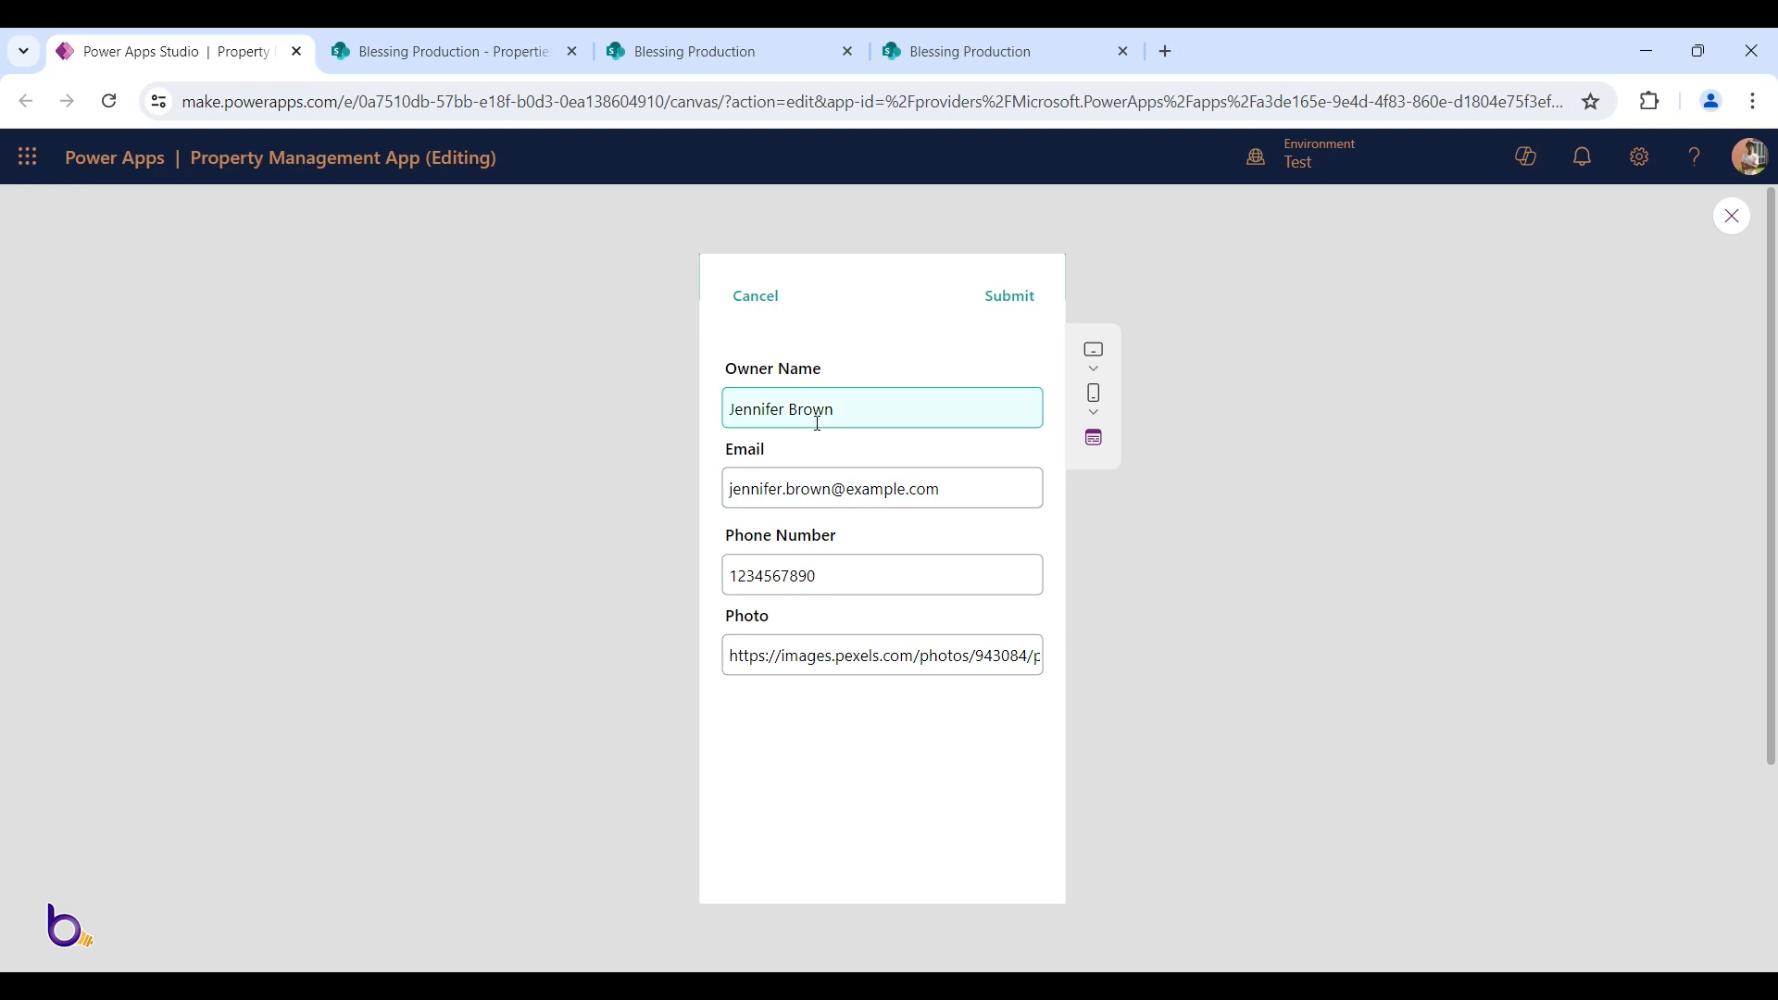
pyautogui.click(755, 298)
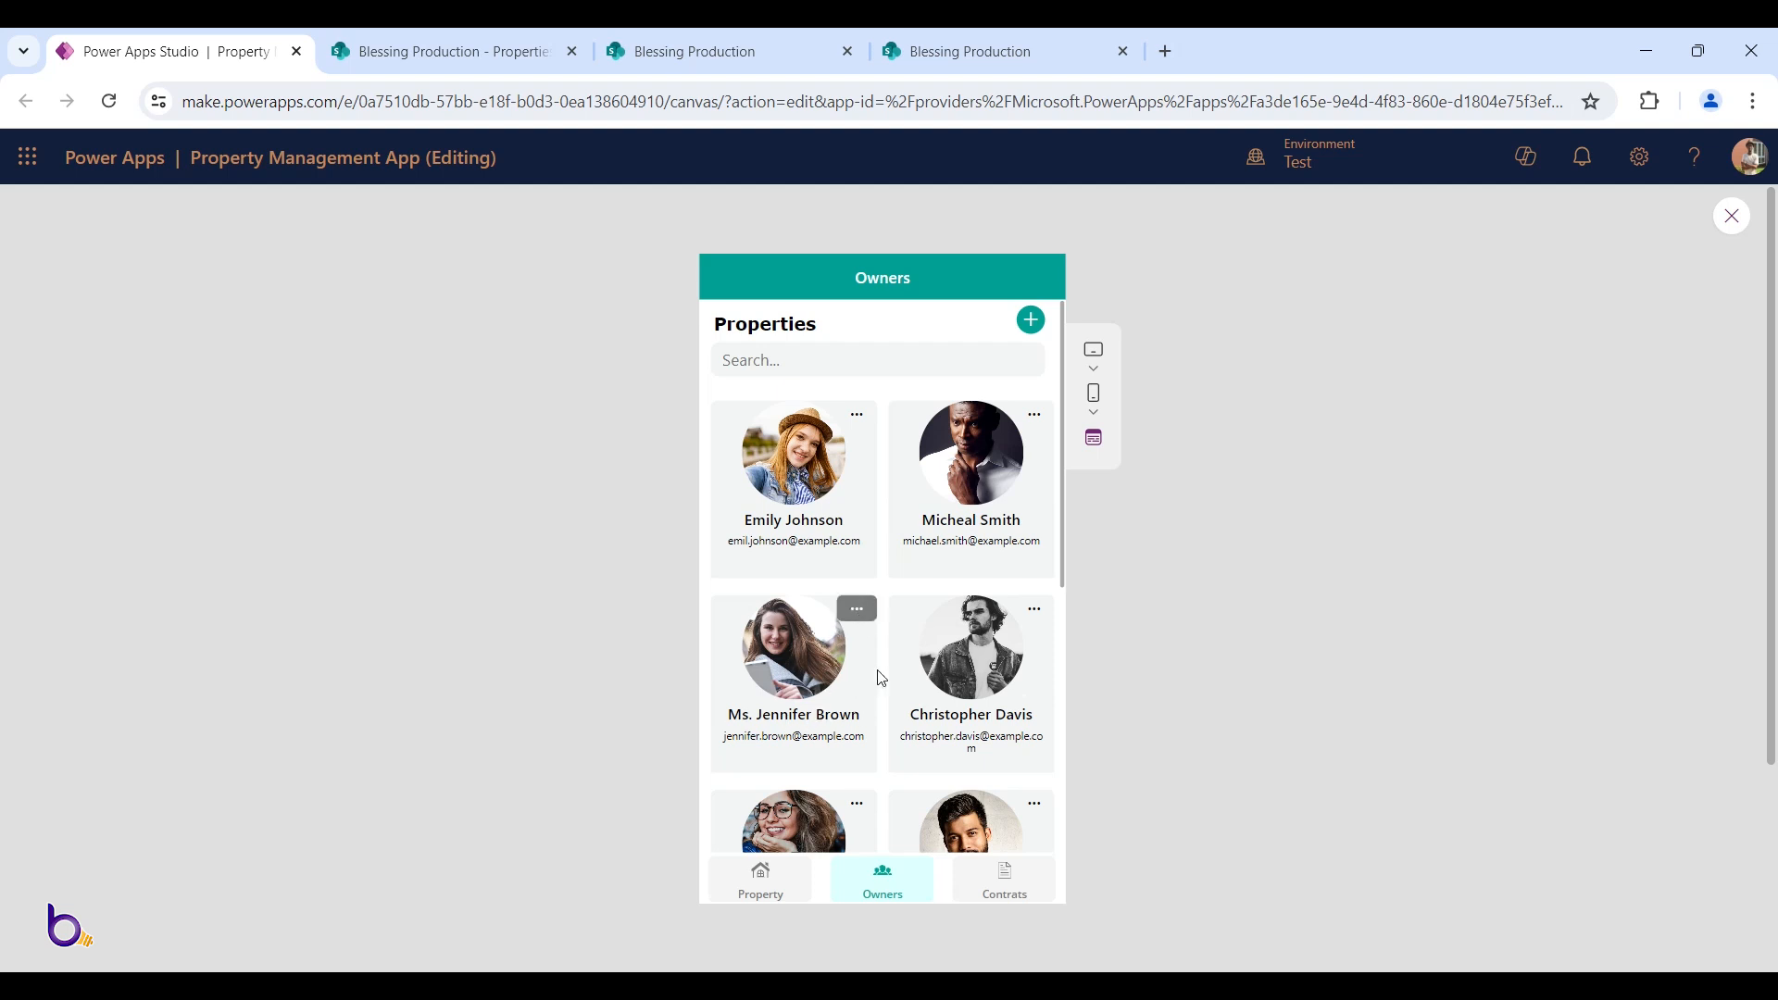
pyautogui.click(1029, 619)
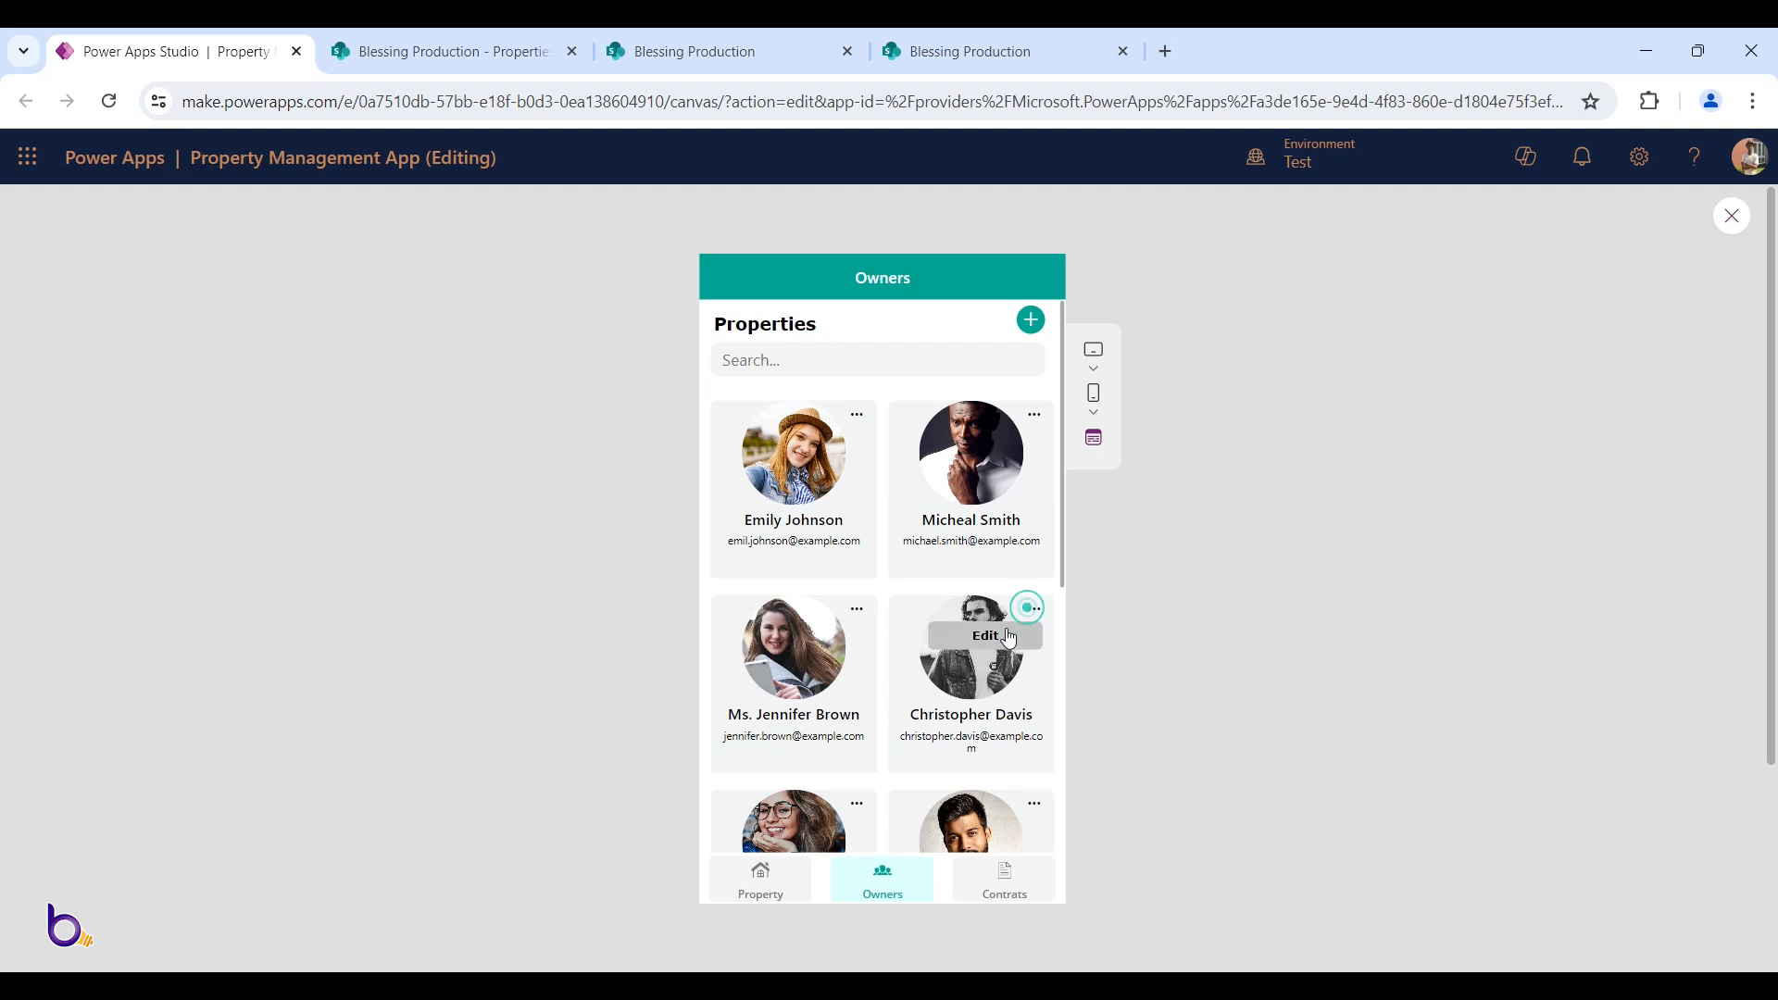
pyautogui.click(990, 626)
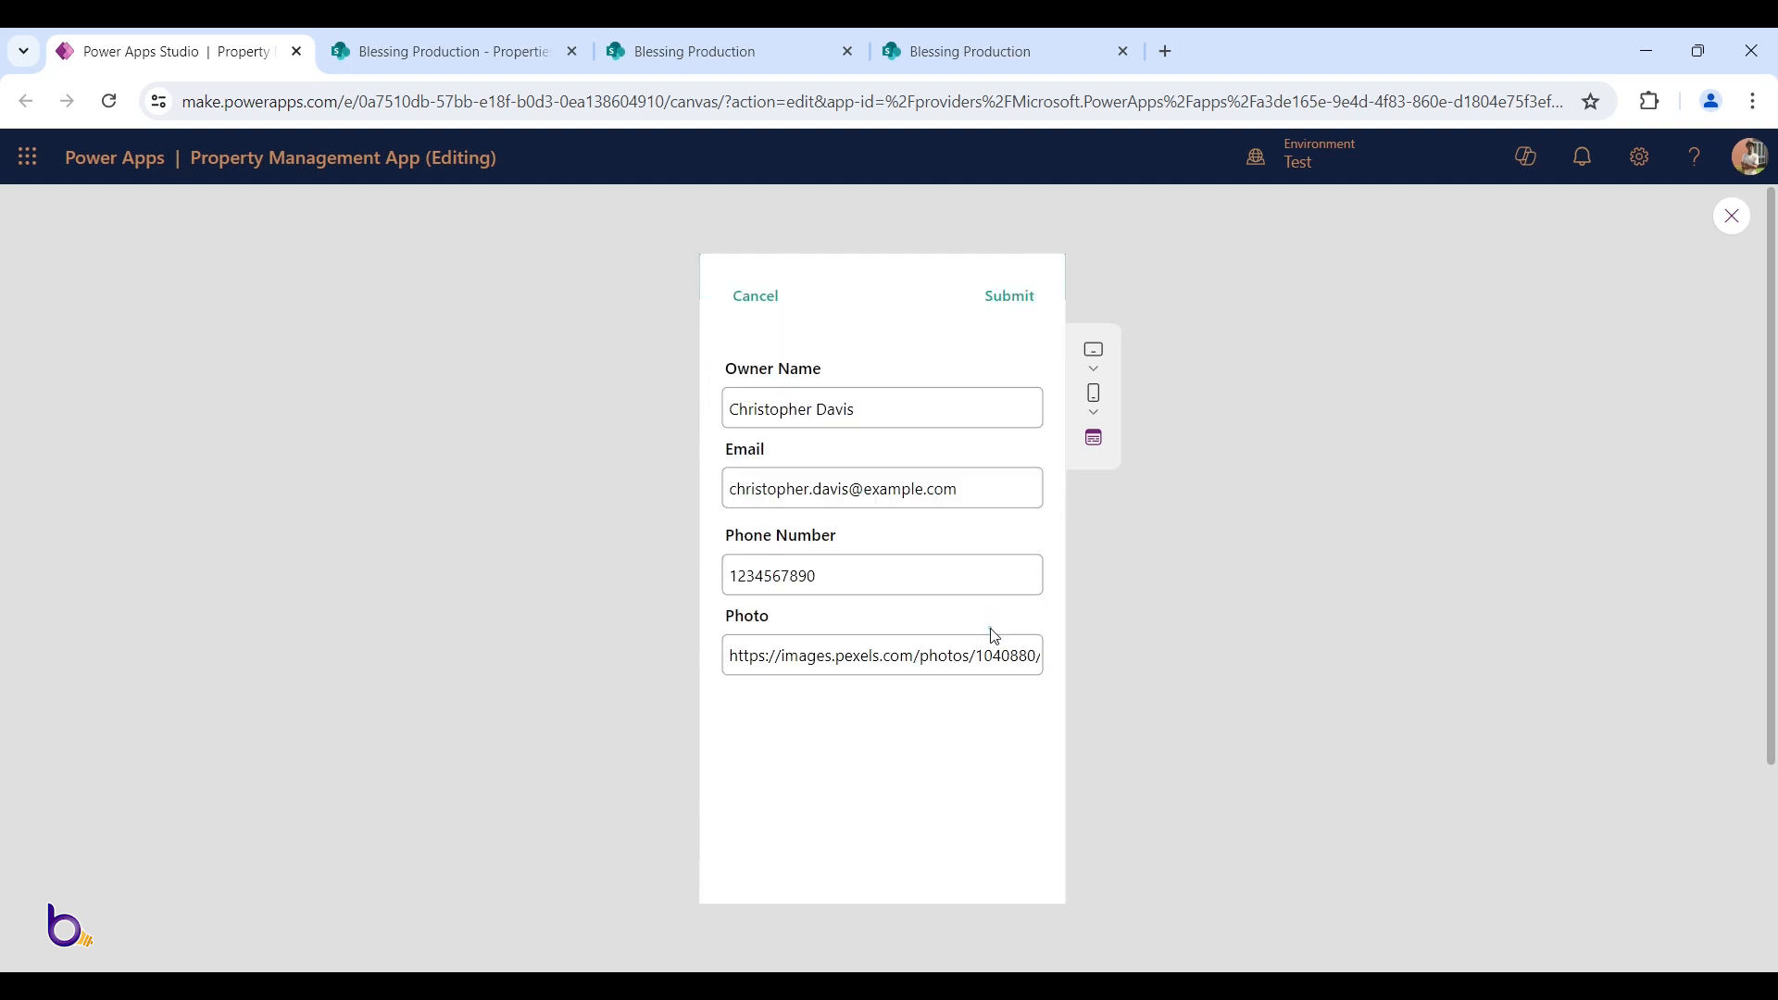
pyautogui.click(759, 298)
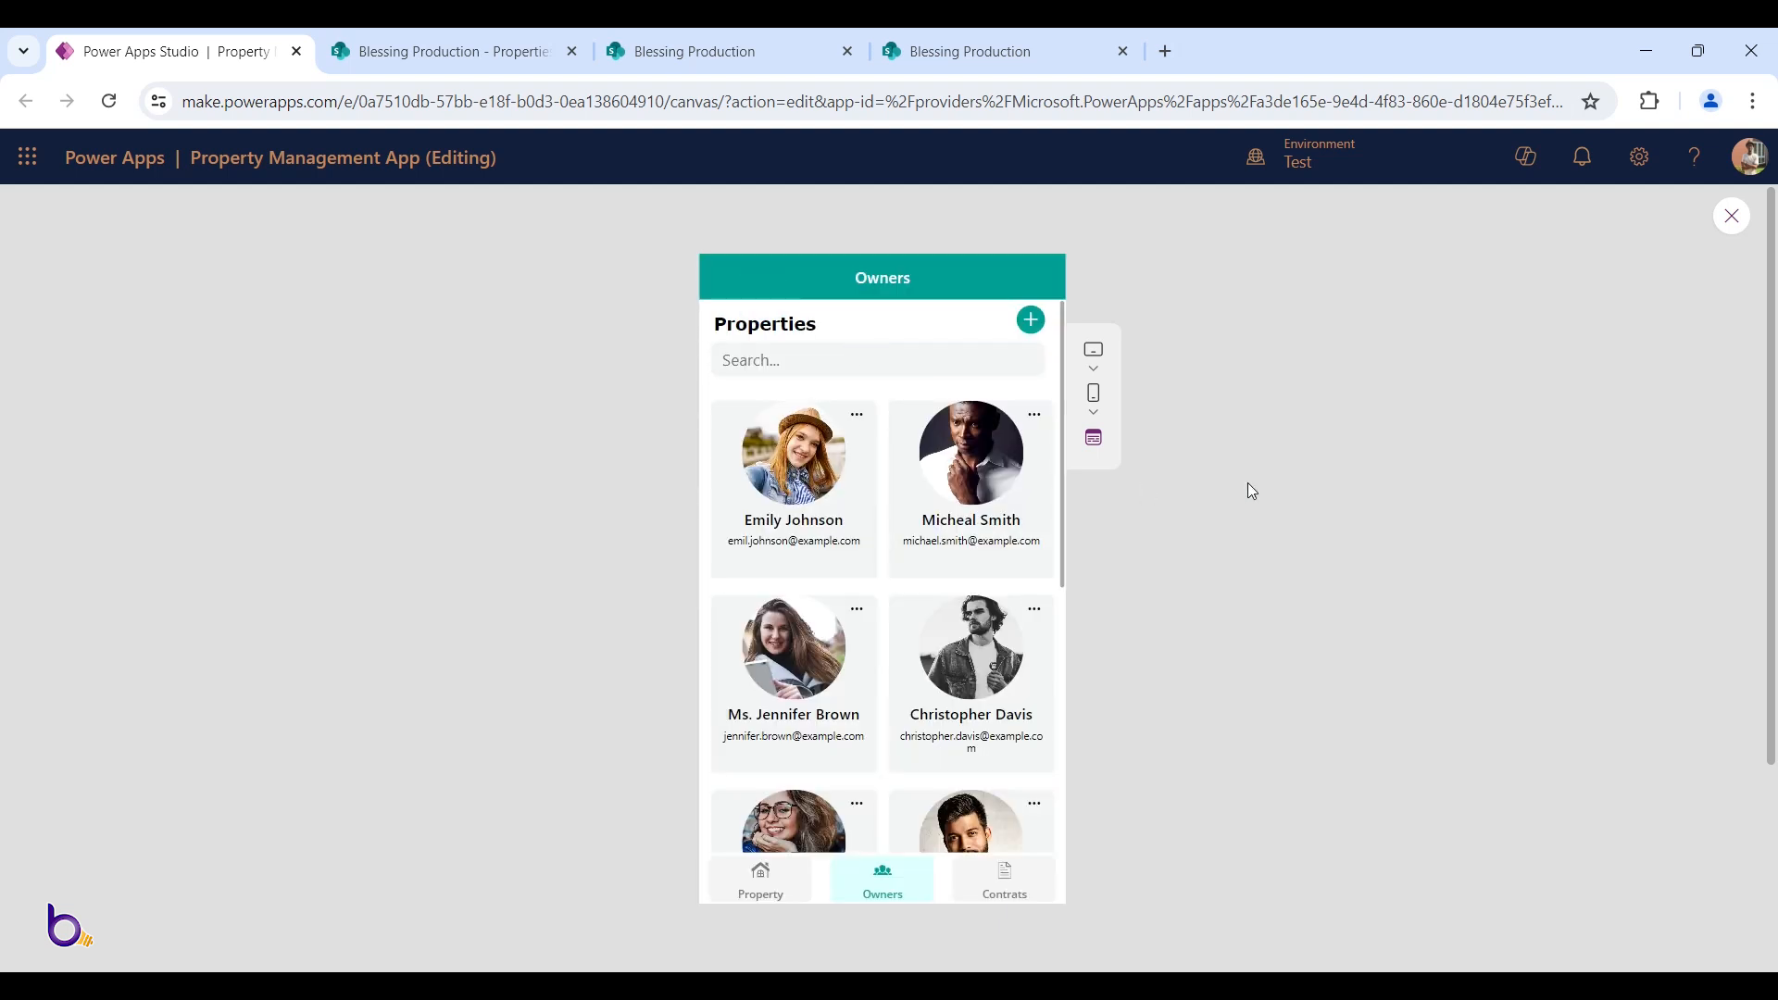
pyautogui.click(925, 366)
pyautogui.click(1032, 326)
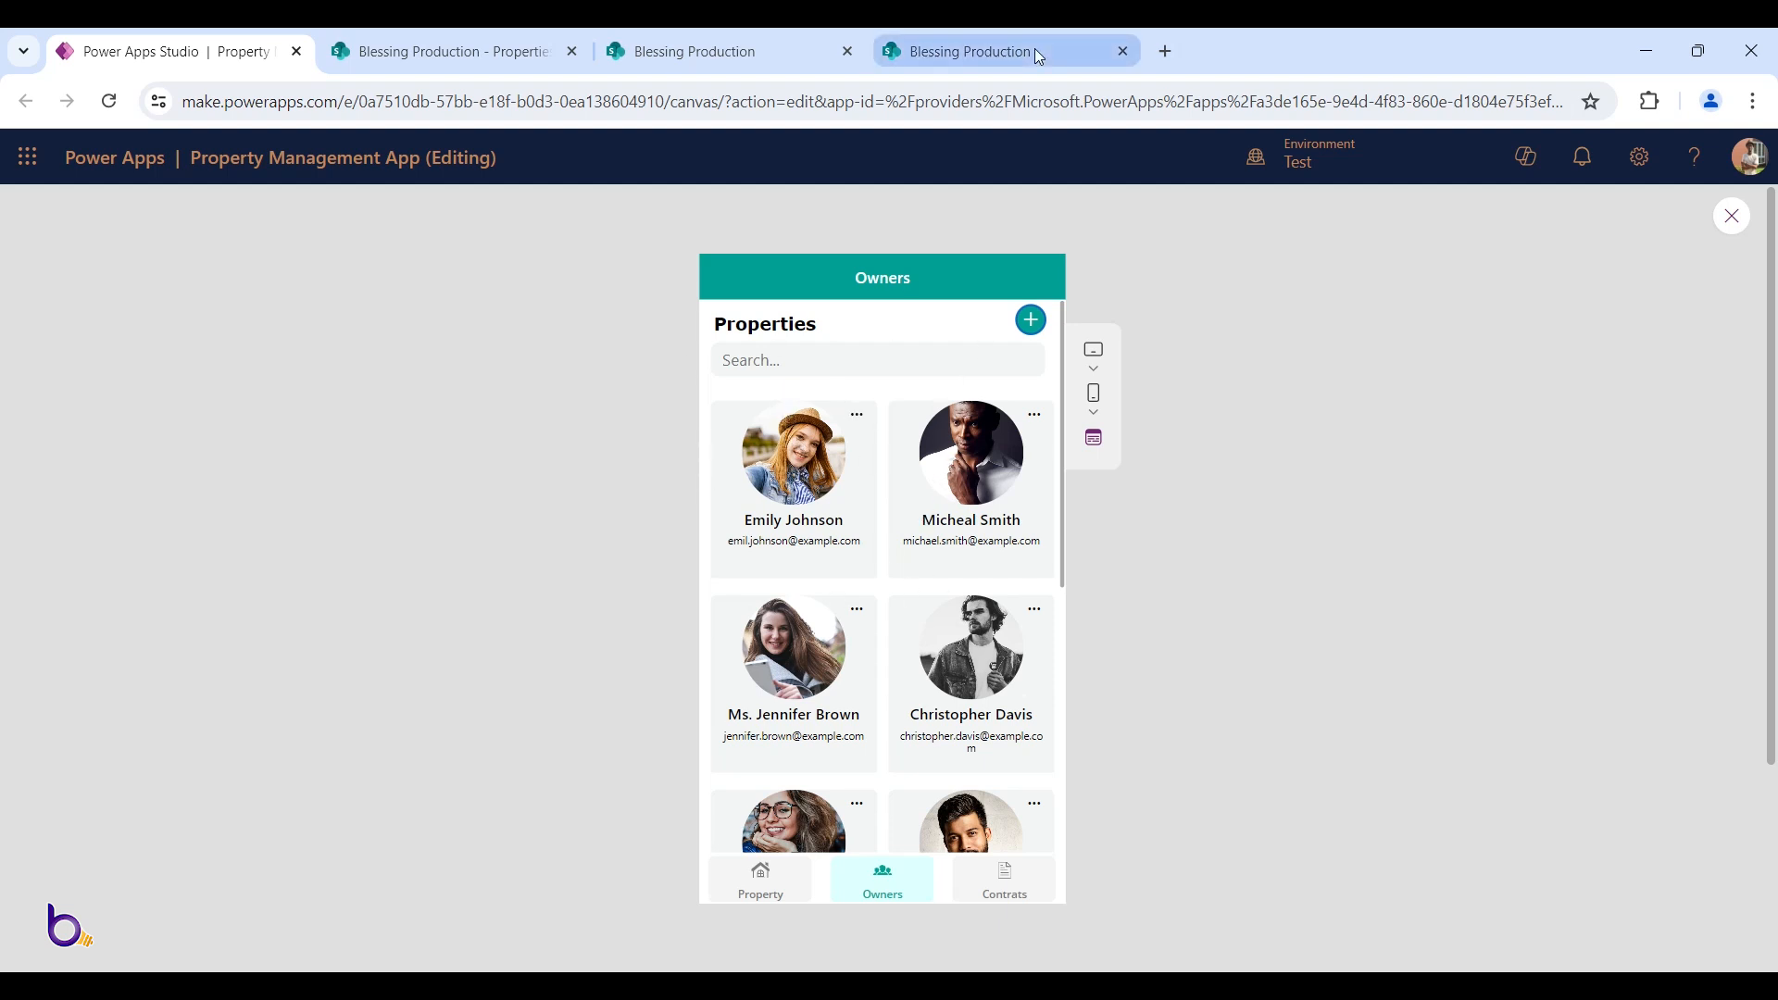
# Leave preview and change the heading label's Text from 'Properties' to 'Owners'
pyautogui.press('Escape')
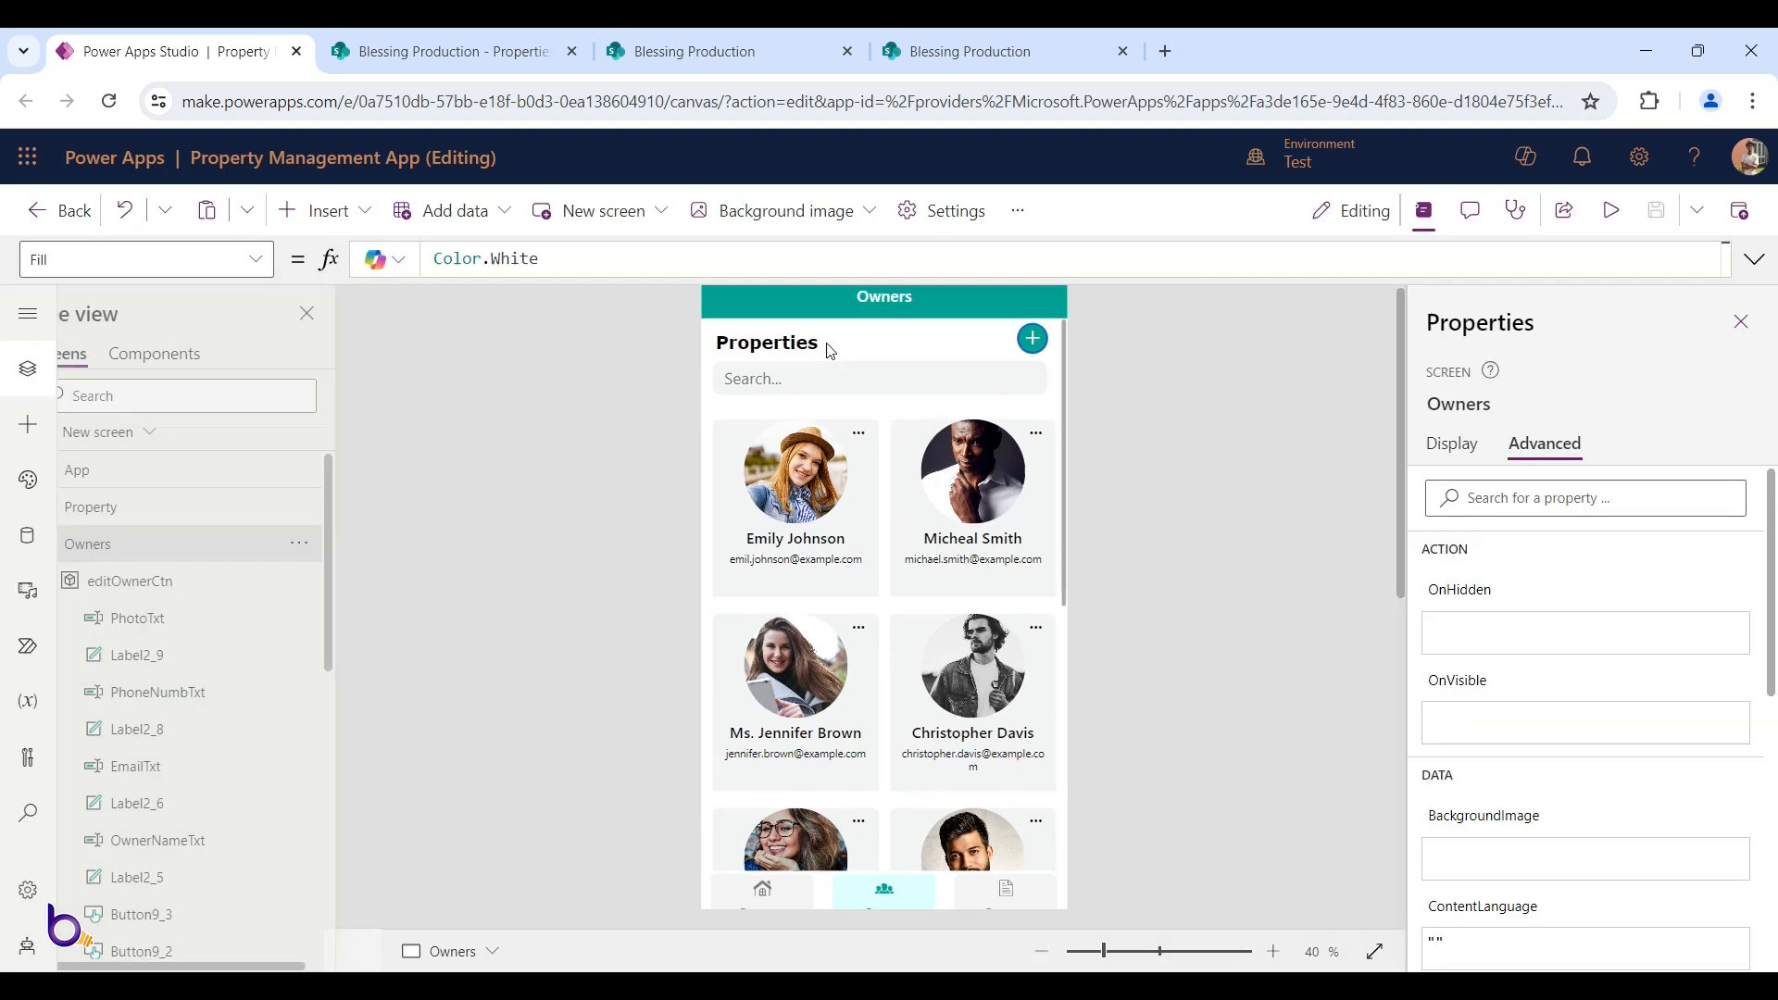
pyautogui.click(805, 391)
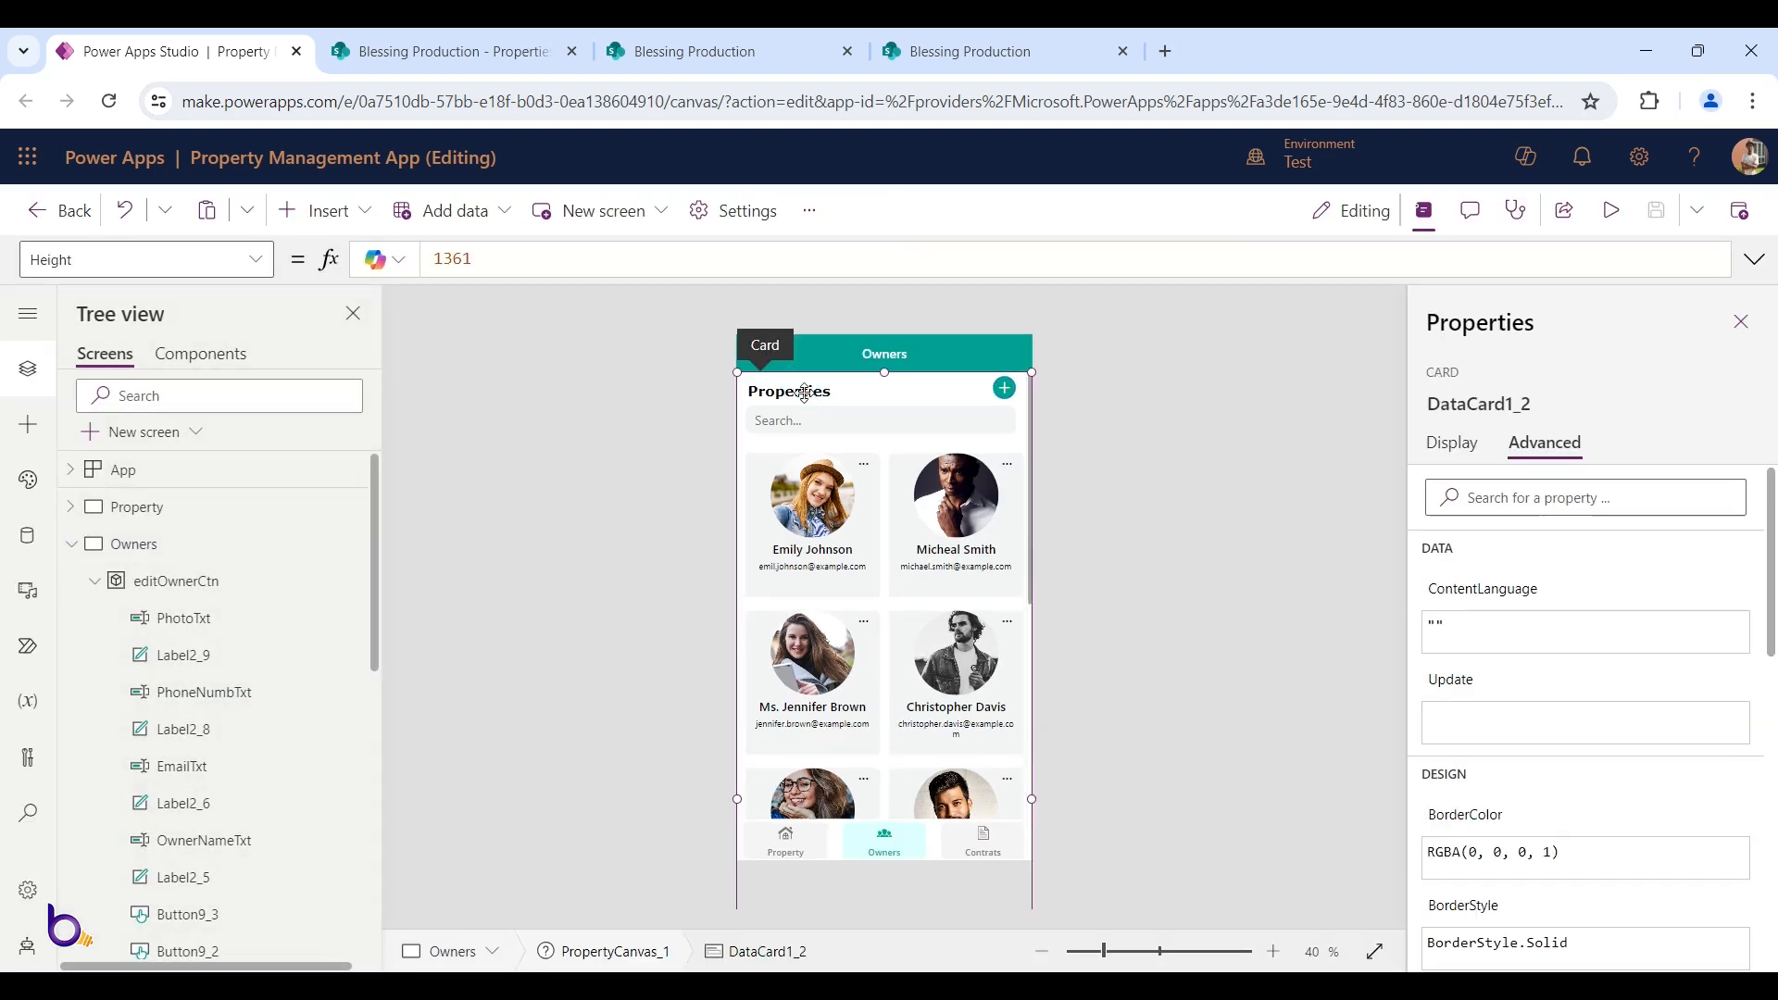
pyautogui.click(805, 392)
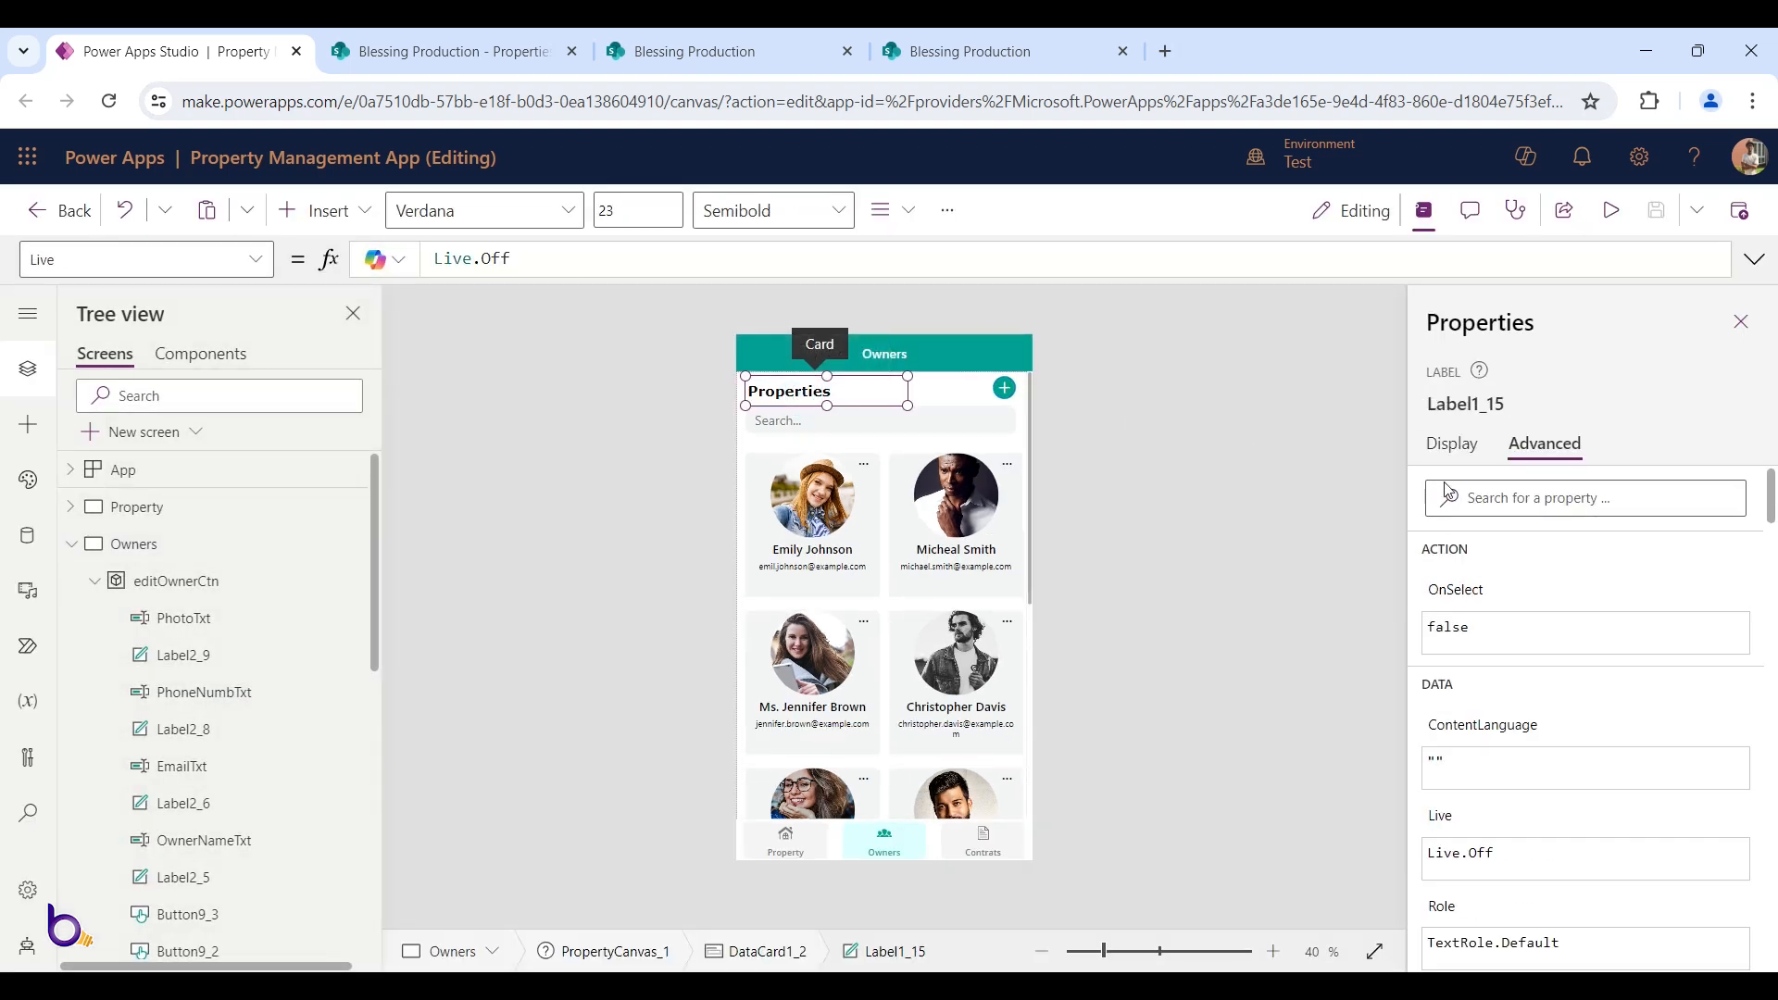
pyautogui.click(1452, 445)
pyautogui.moveTo(1503, 489); pyautogui.dragTo(1335, 492)
pyautogui.write('O')
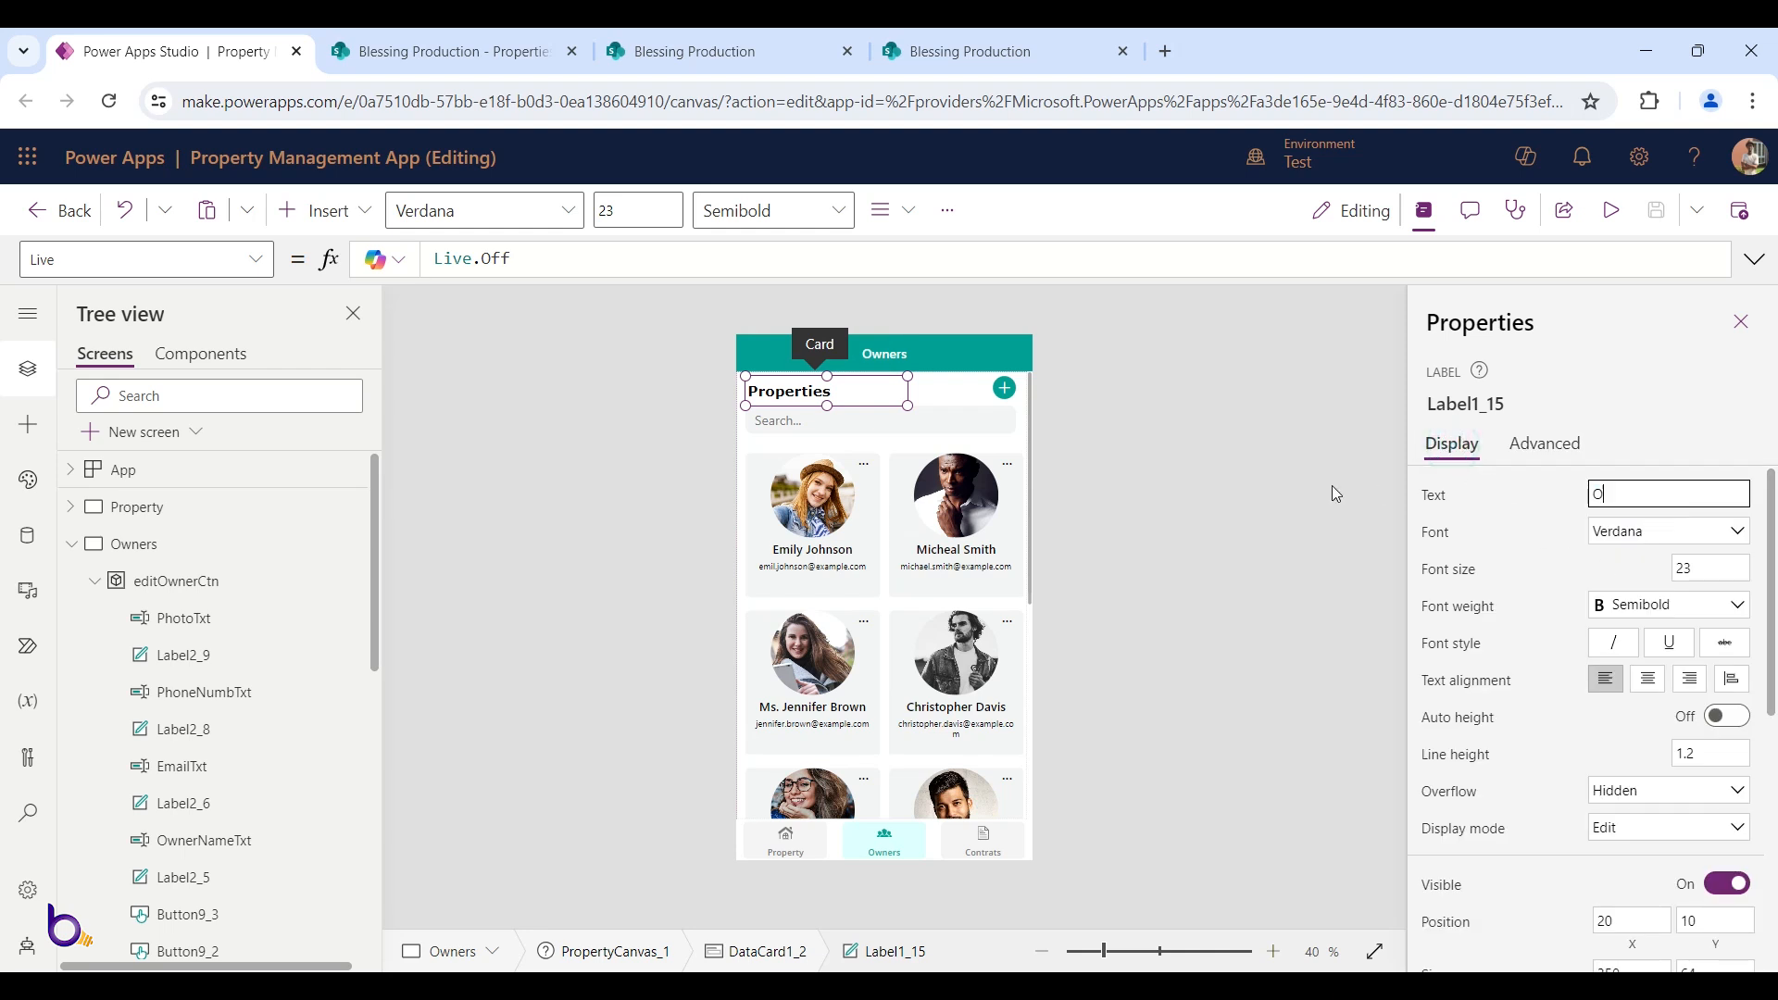
pyautogui.write('wners')
pyautogui.press('Tab')
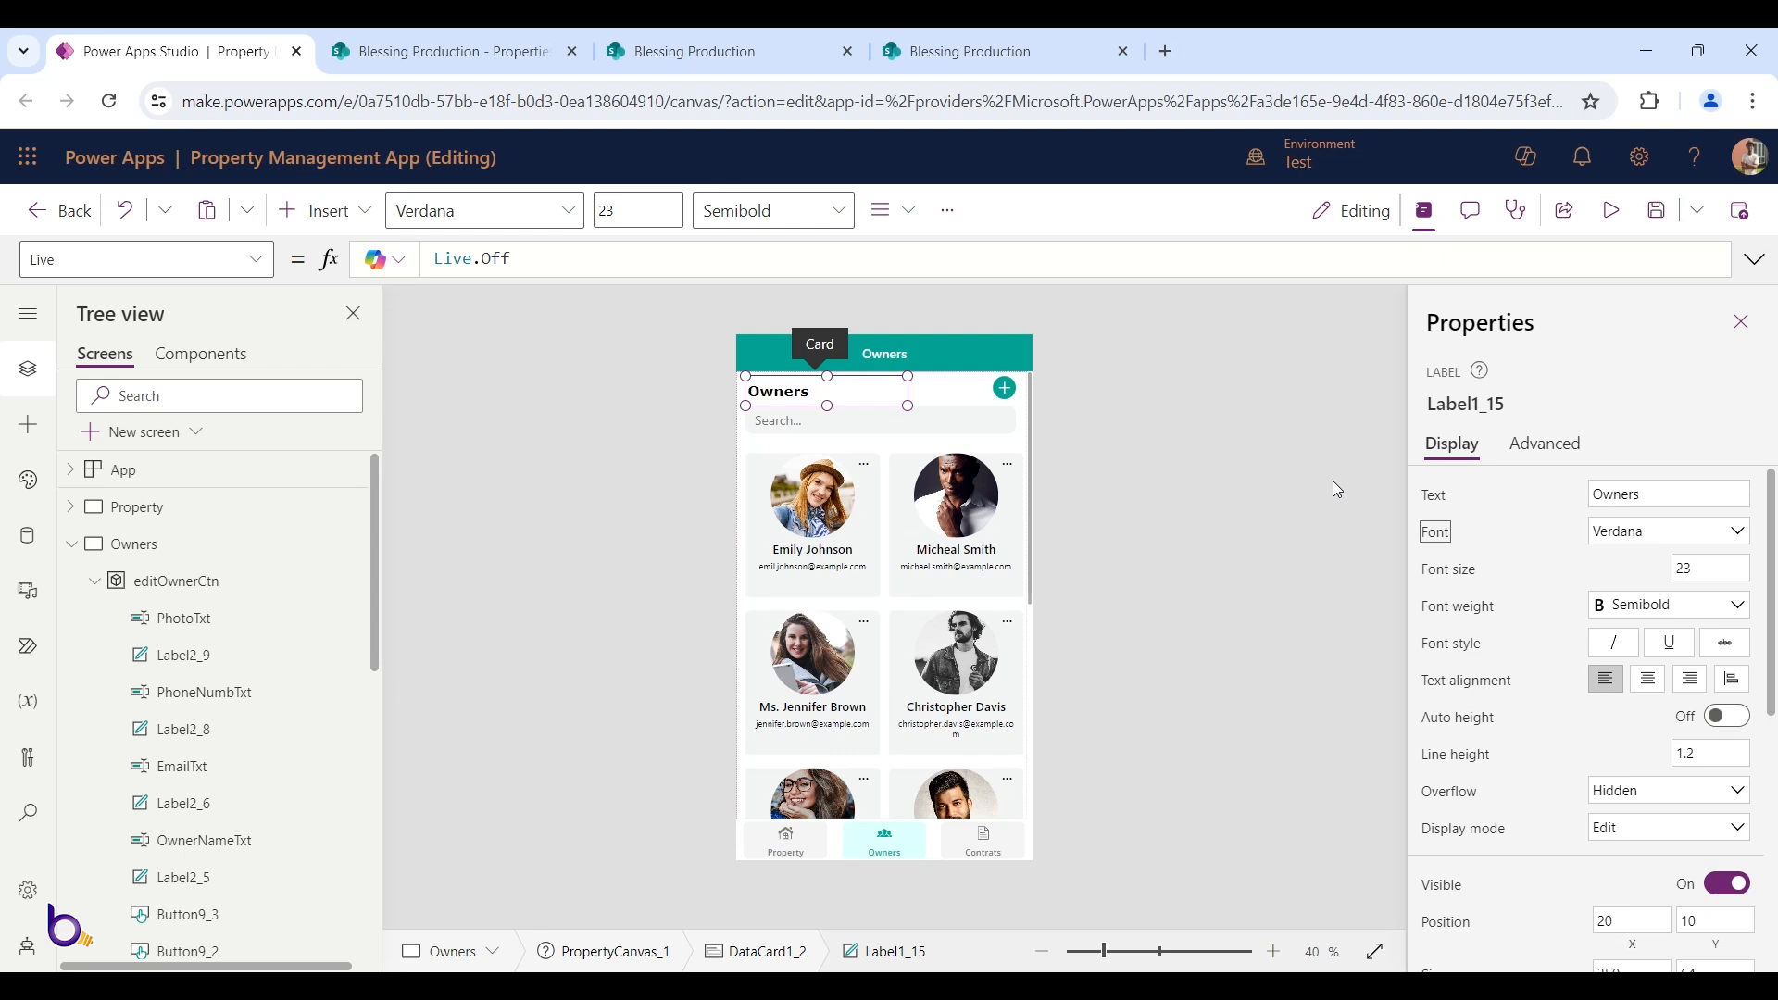
pyautogui.click(1178, 495)
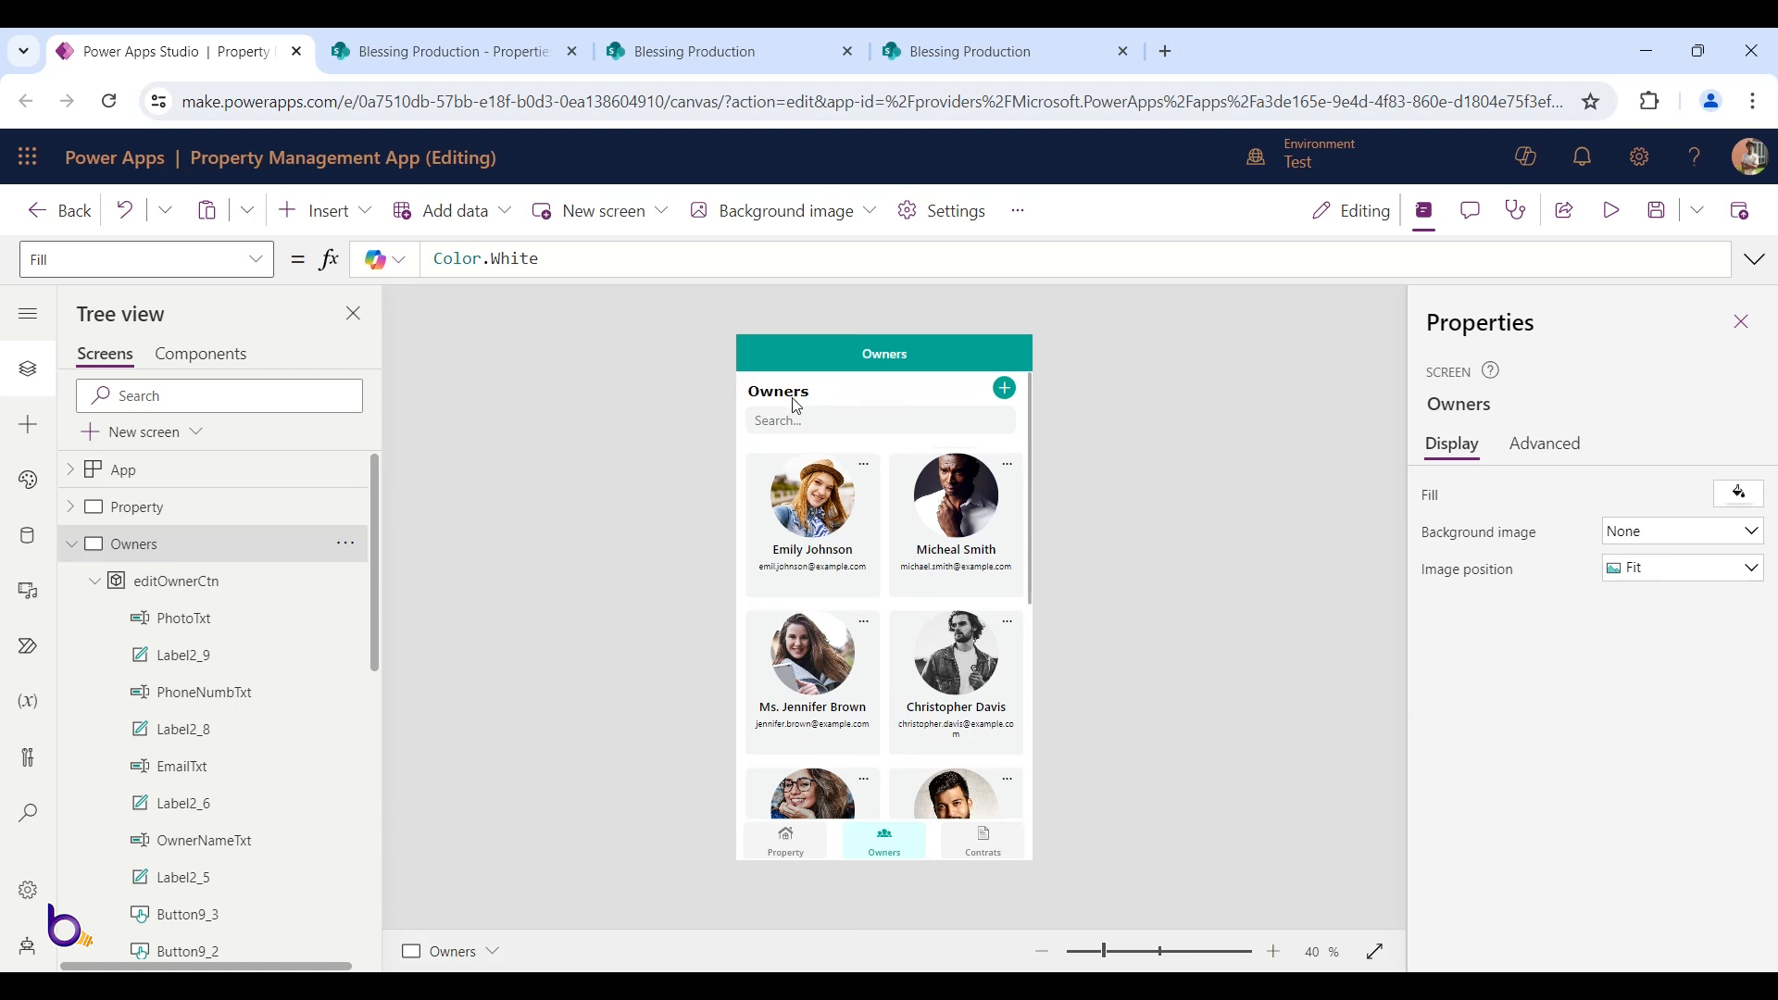
# Edit the + button's OnSelect so it sets showAddOwner rather than showAddProp to true
pyautogui.click(804, 403)
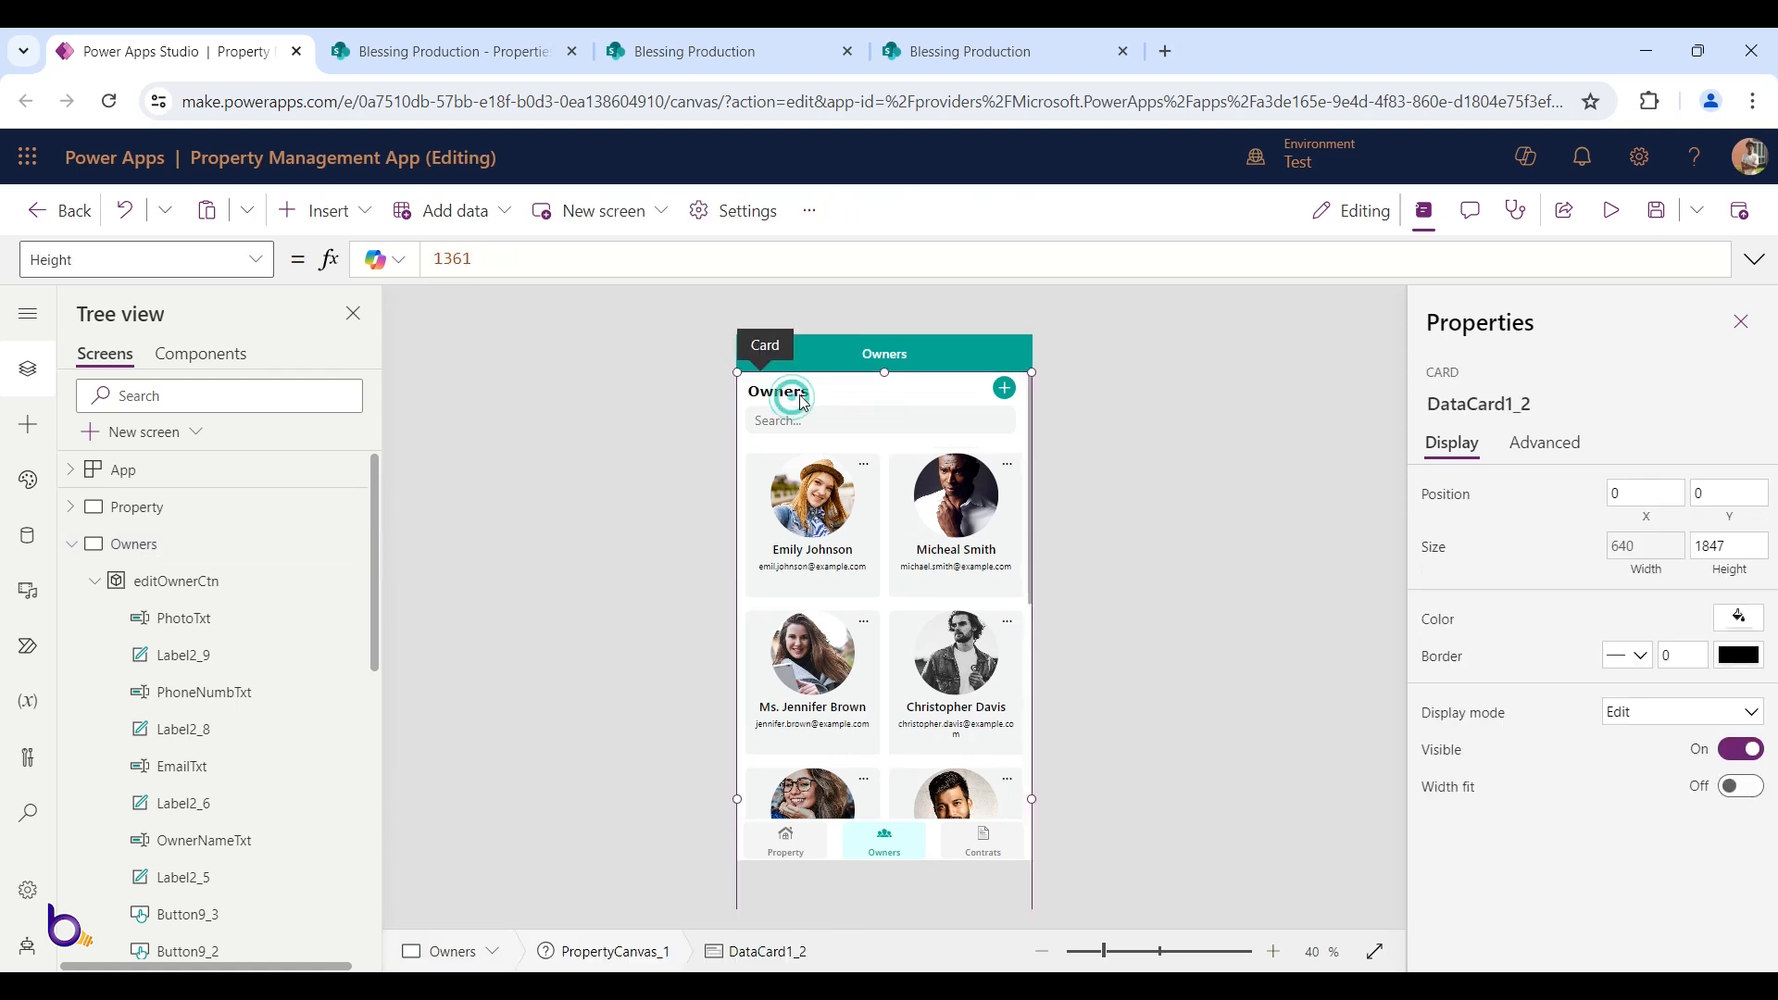
pyautogui.click(1010, 394)
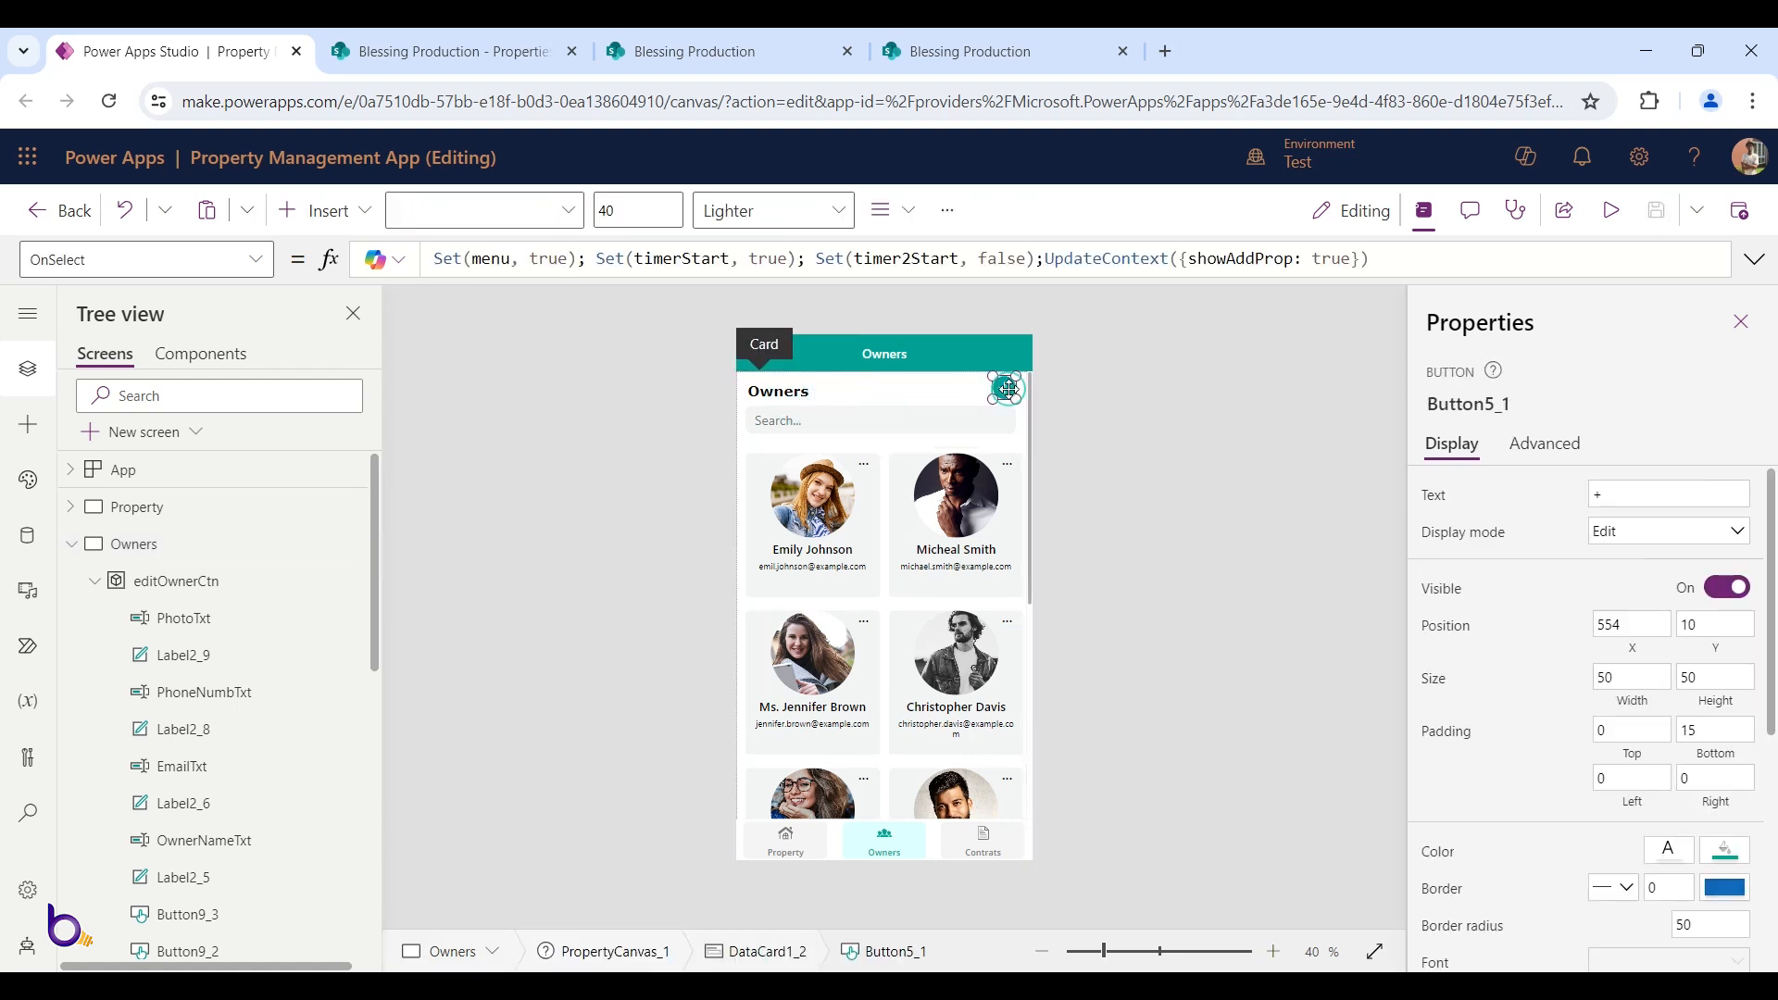
pyautogui.click(690, 261)
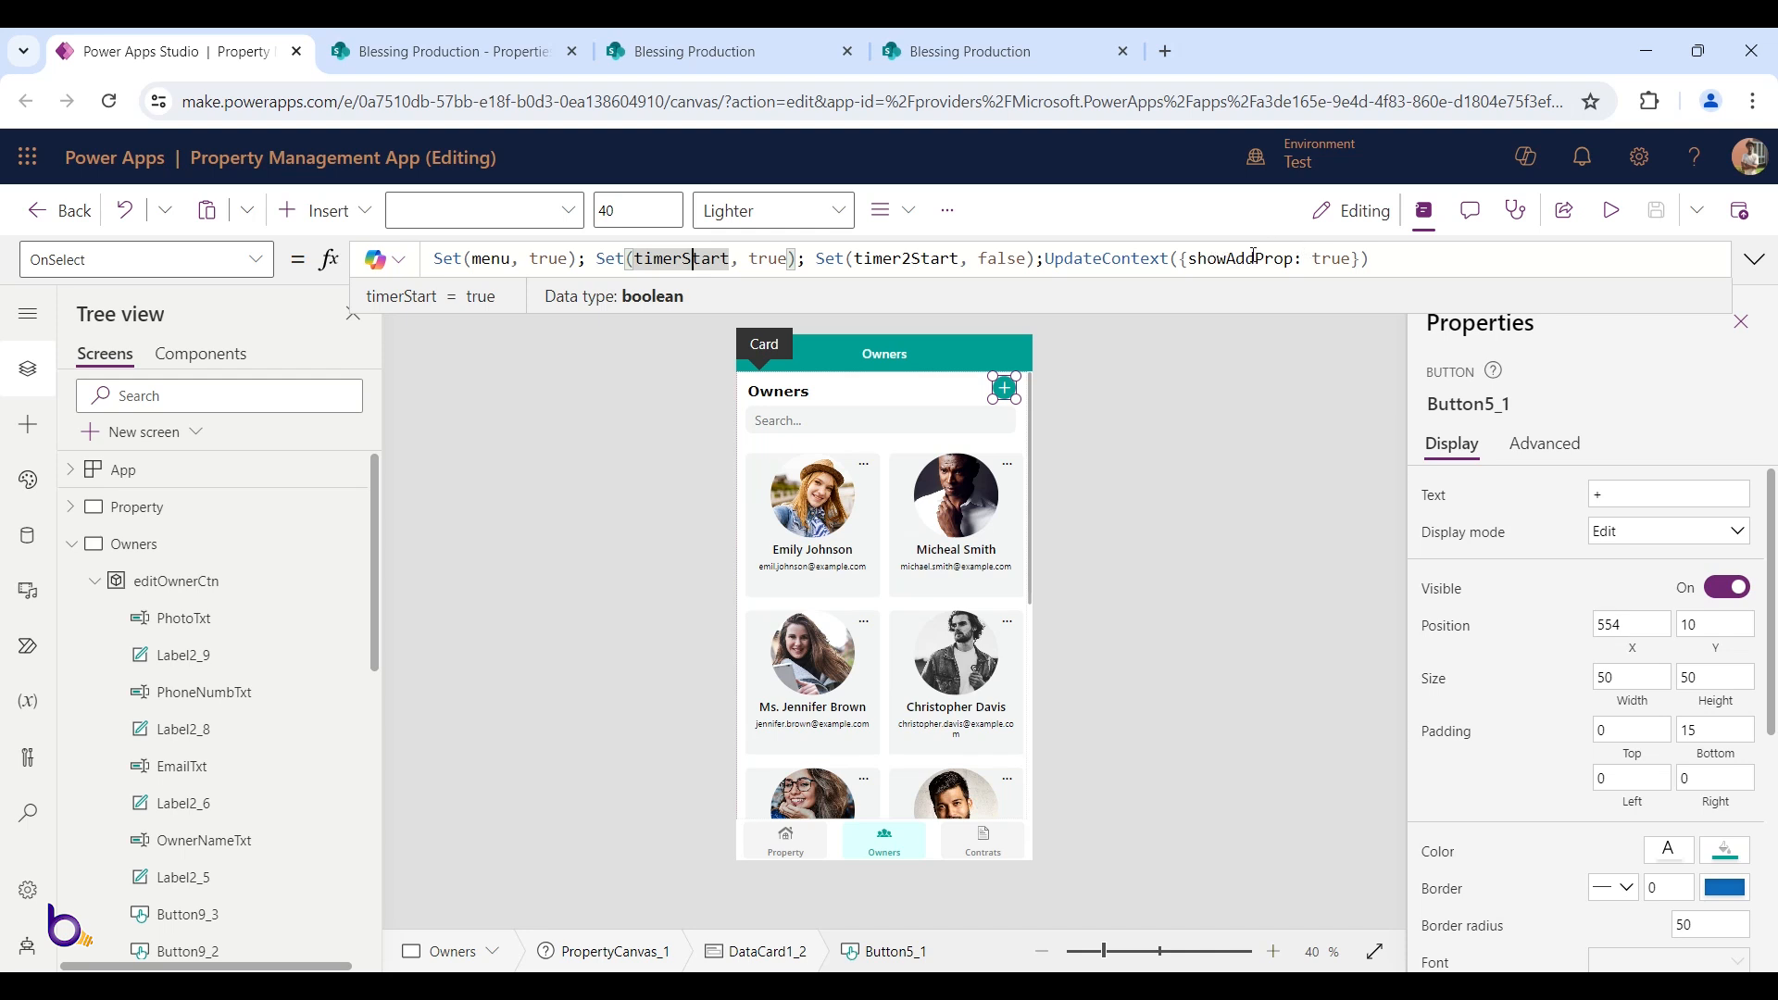
pyautogui.moveTo(1293, 260); pyautogui.dragTo(1255, 260)
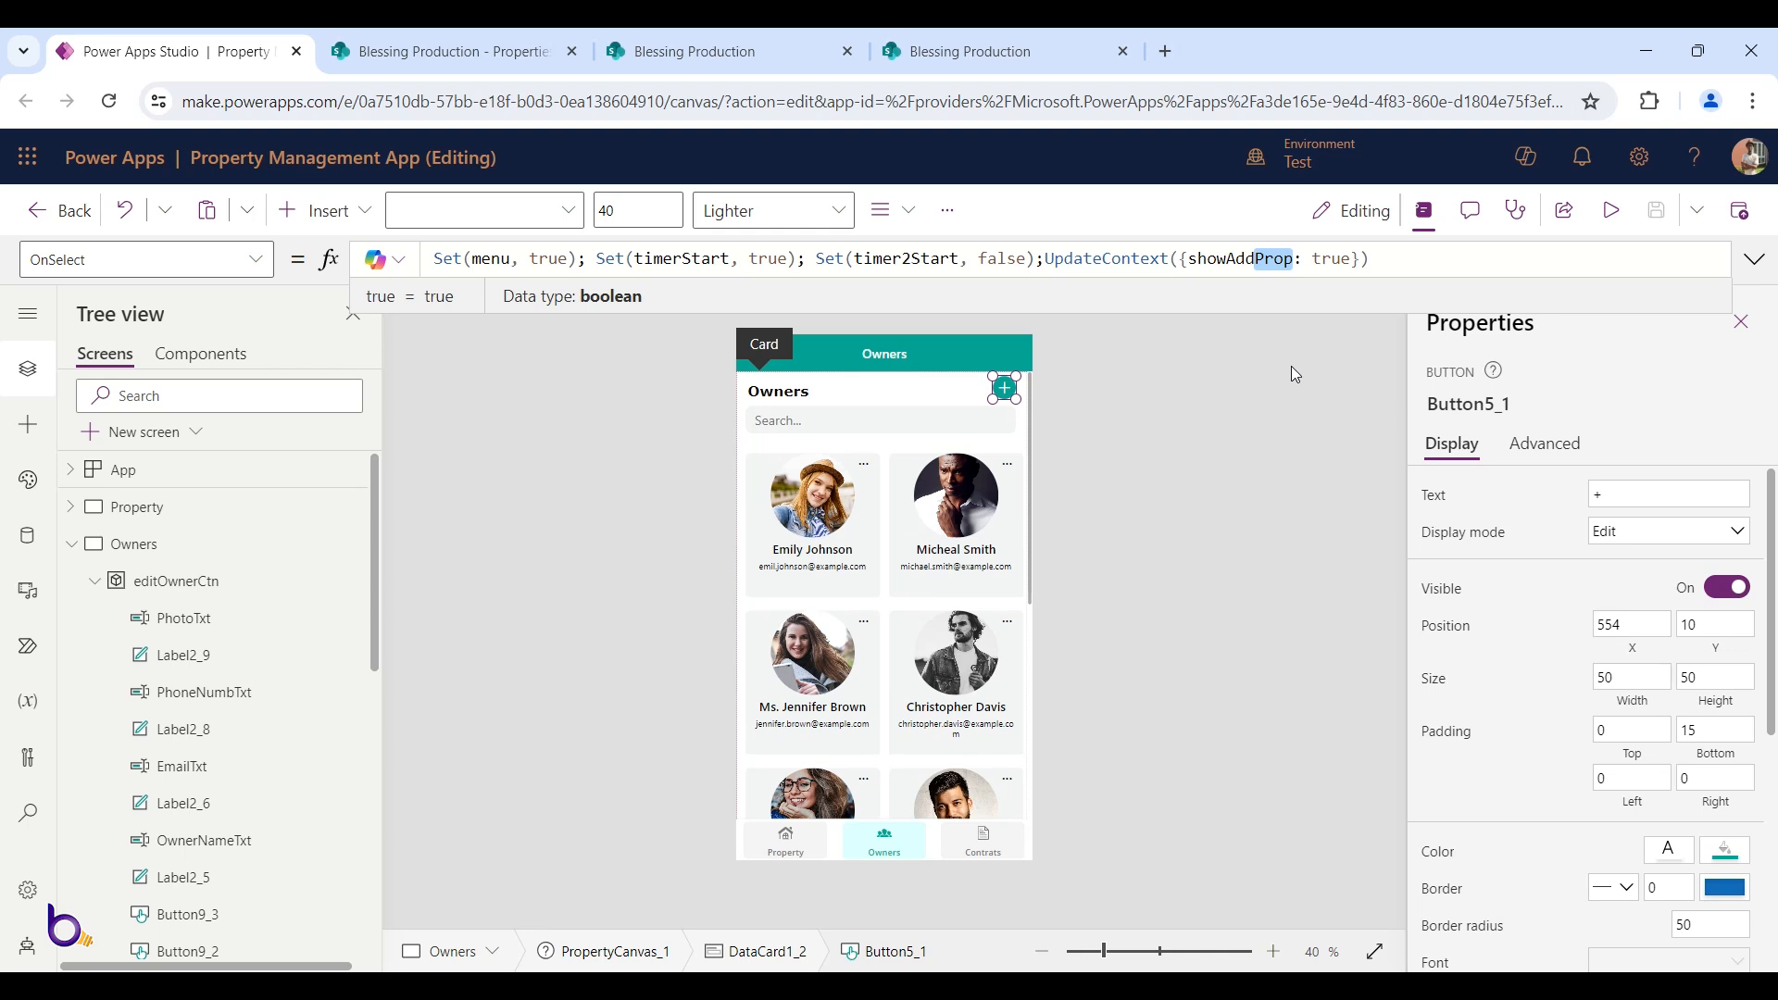
pyautogui.write('Owner')
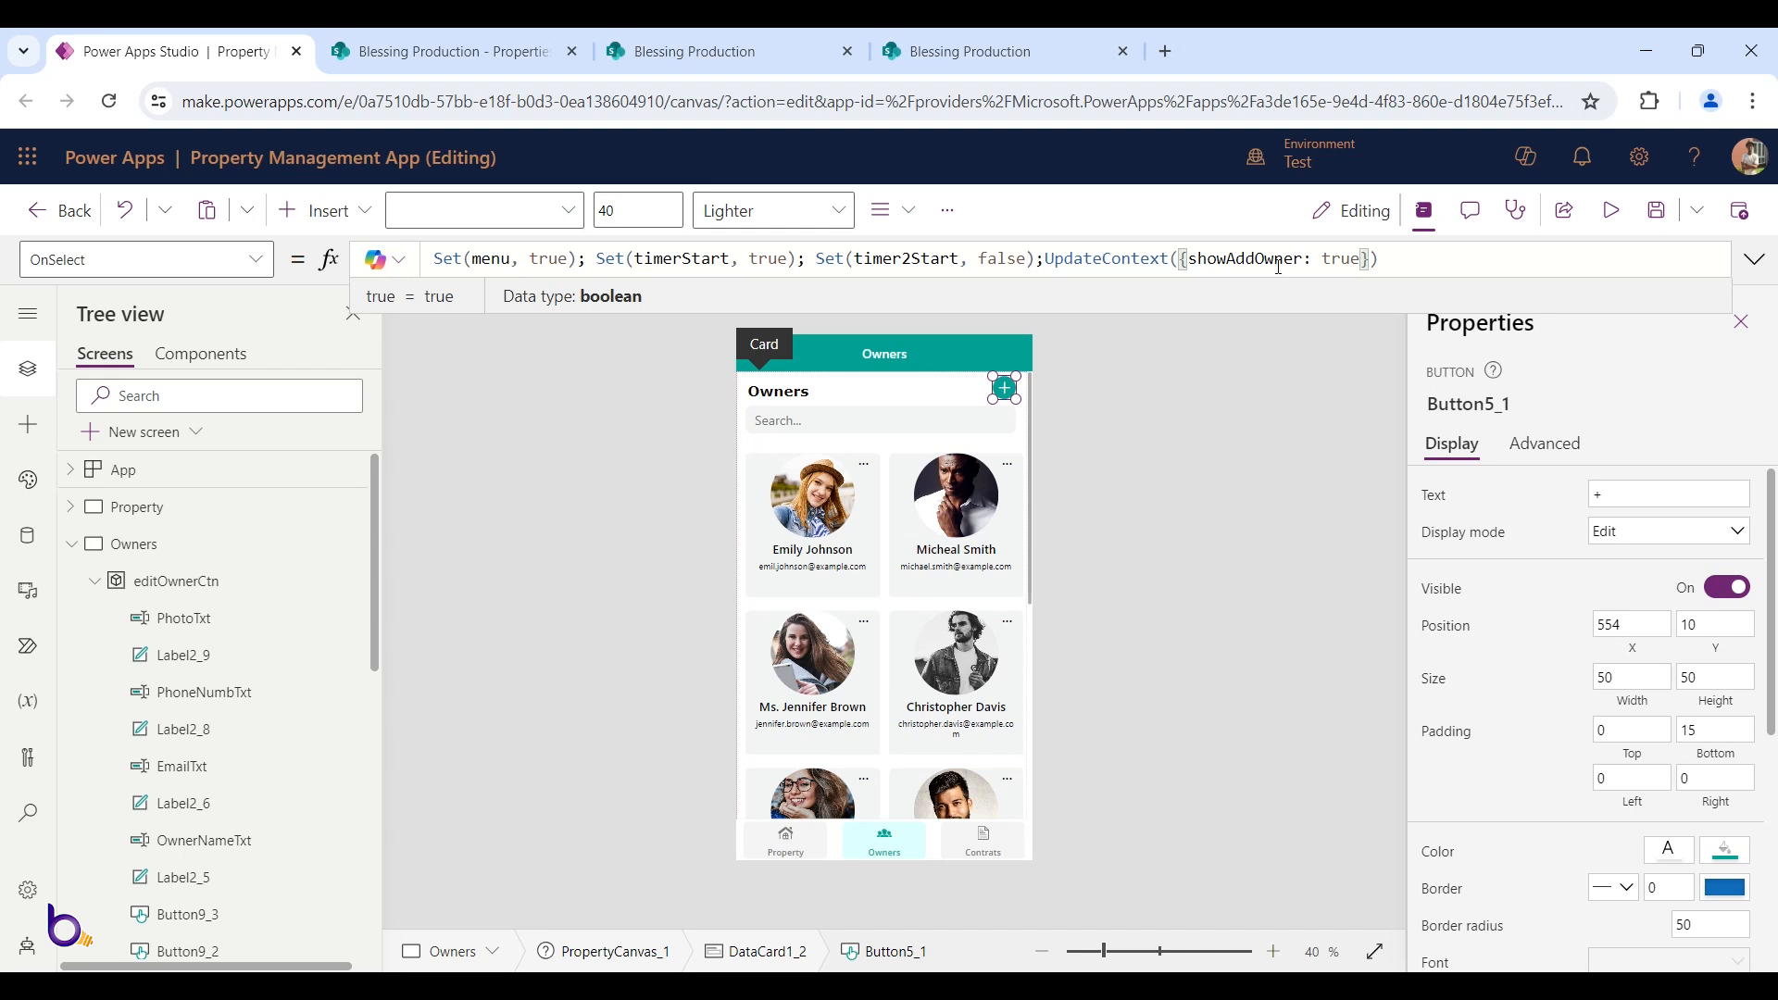
pyautogui.doubleClick(1215, 262)
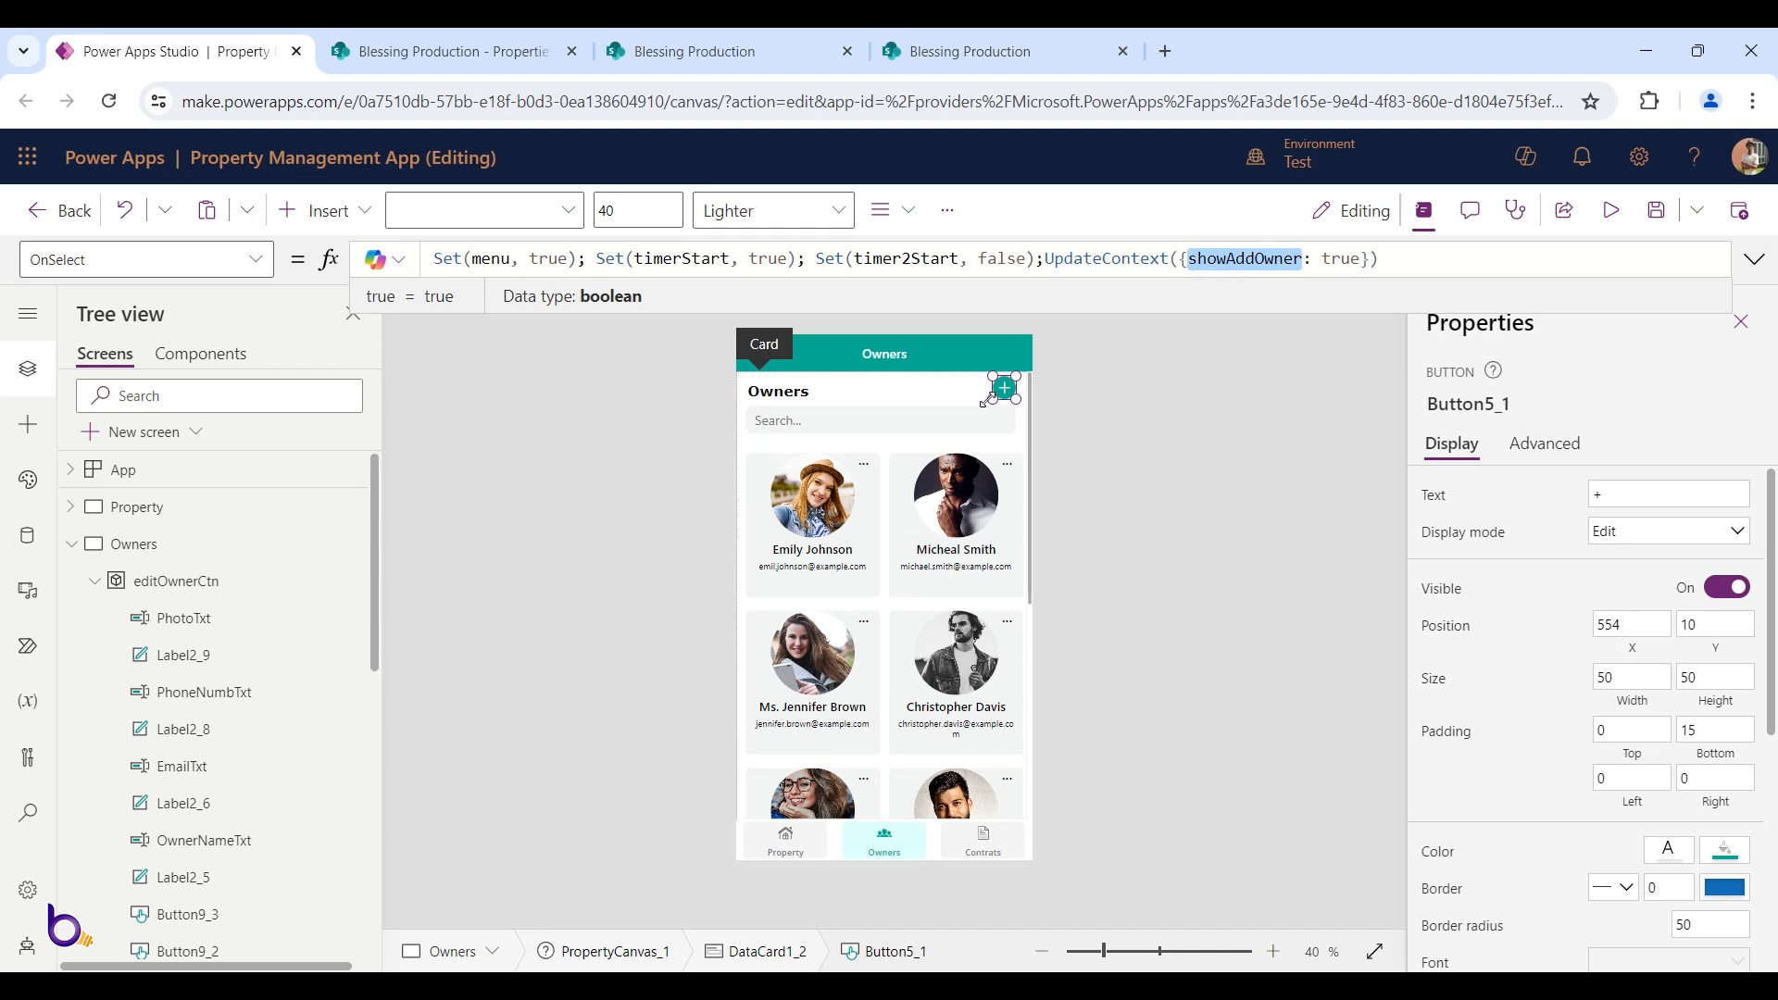
pyautogui.click(973, 734)
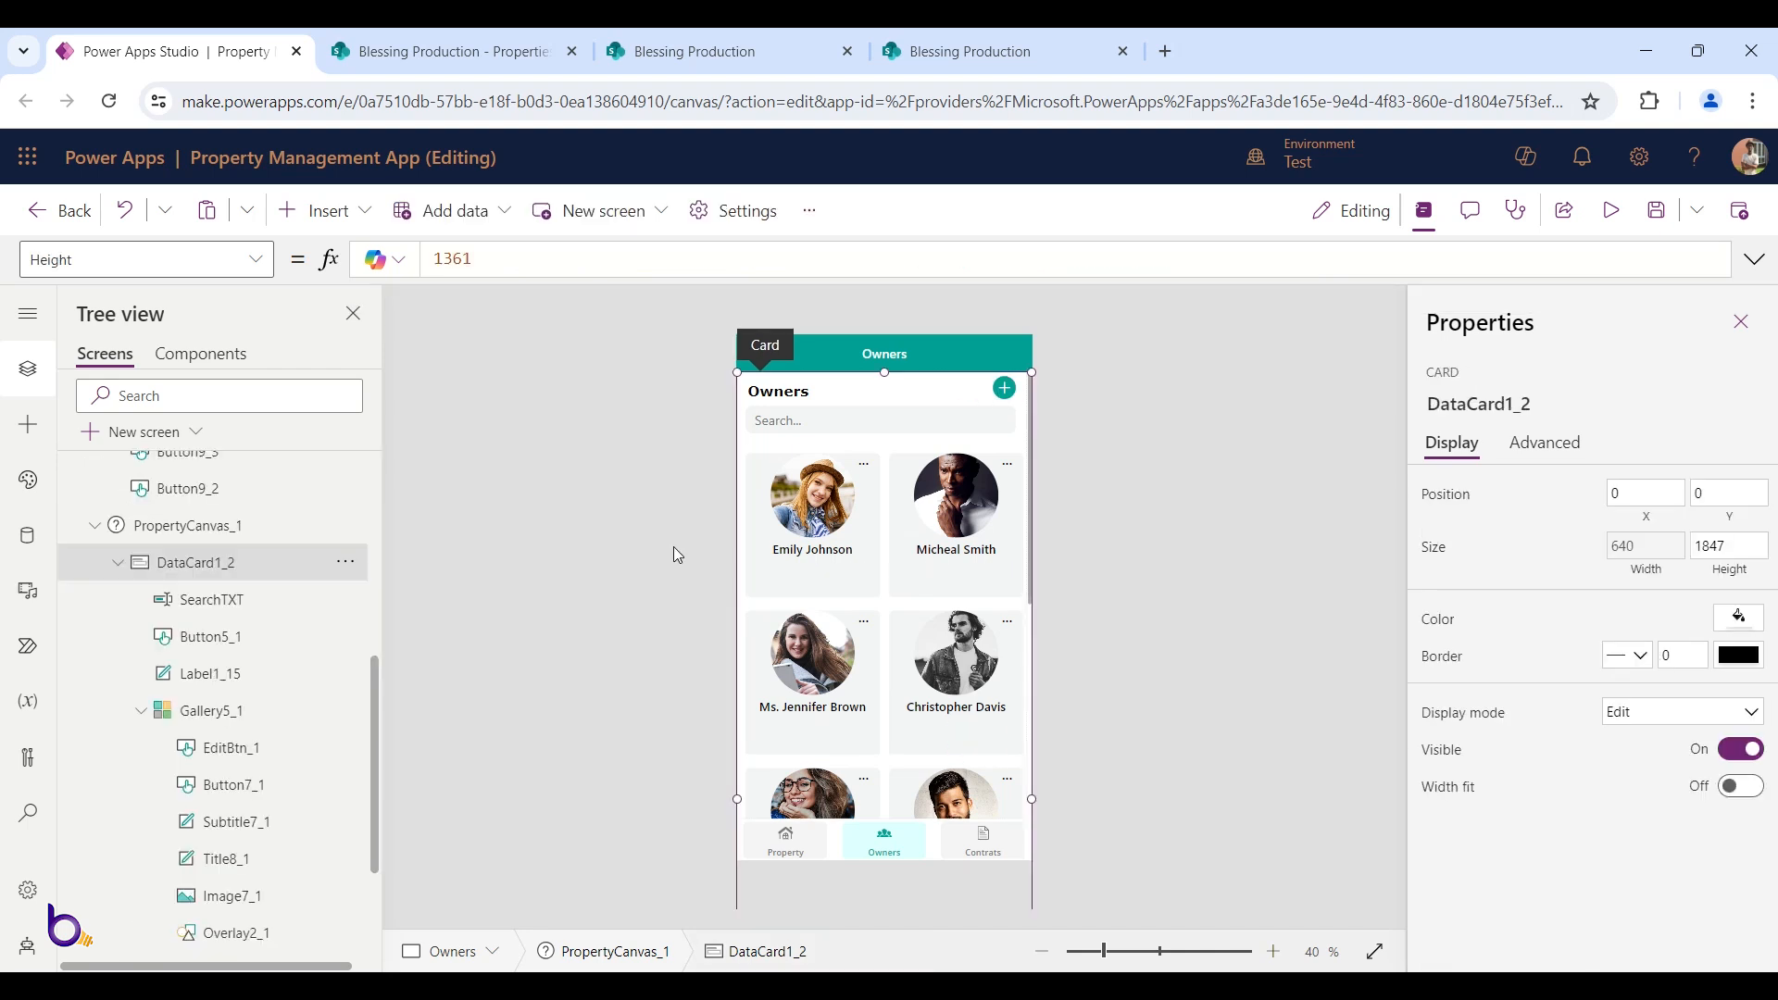
# Select the owners gallery and begin wrapping its Items source Landloards in Search(
pyautogui.click(829, 421)
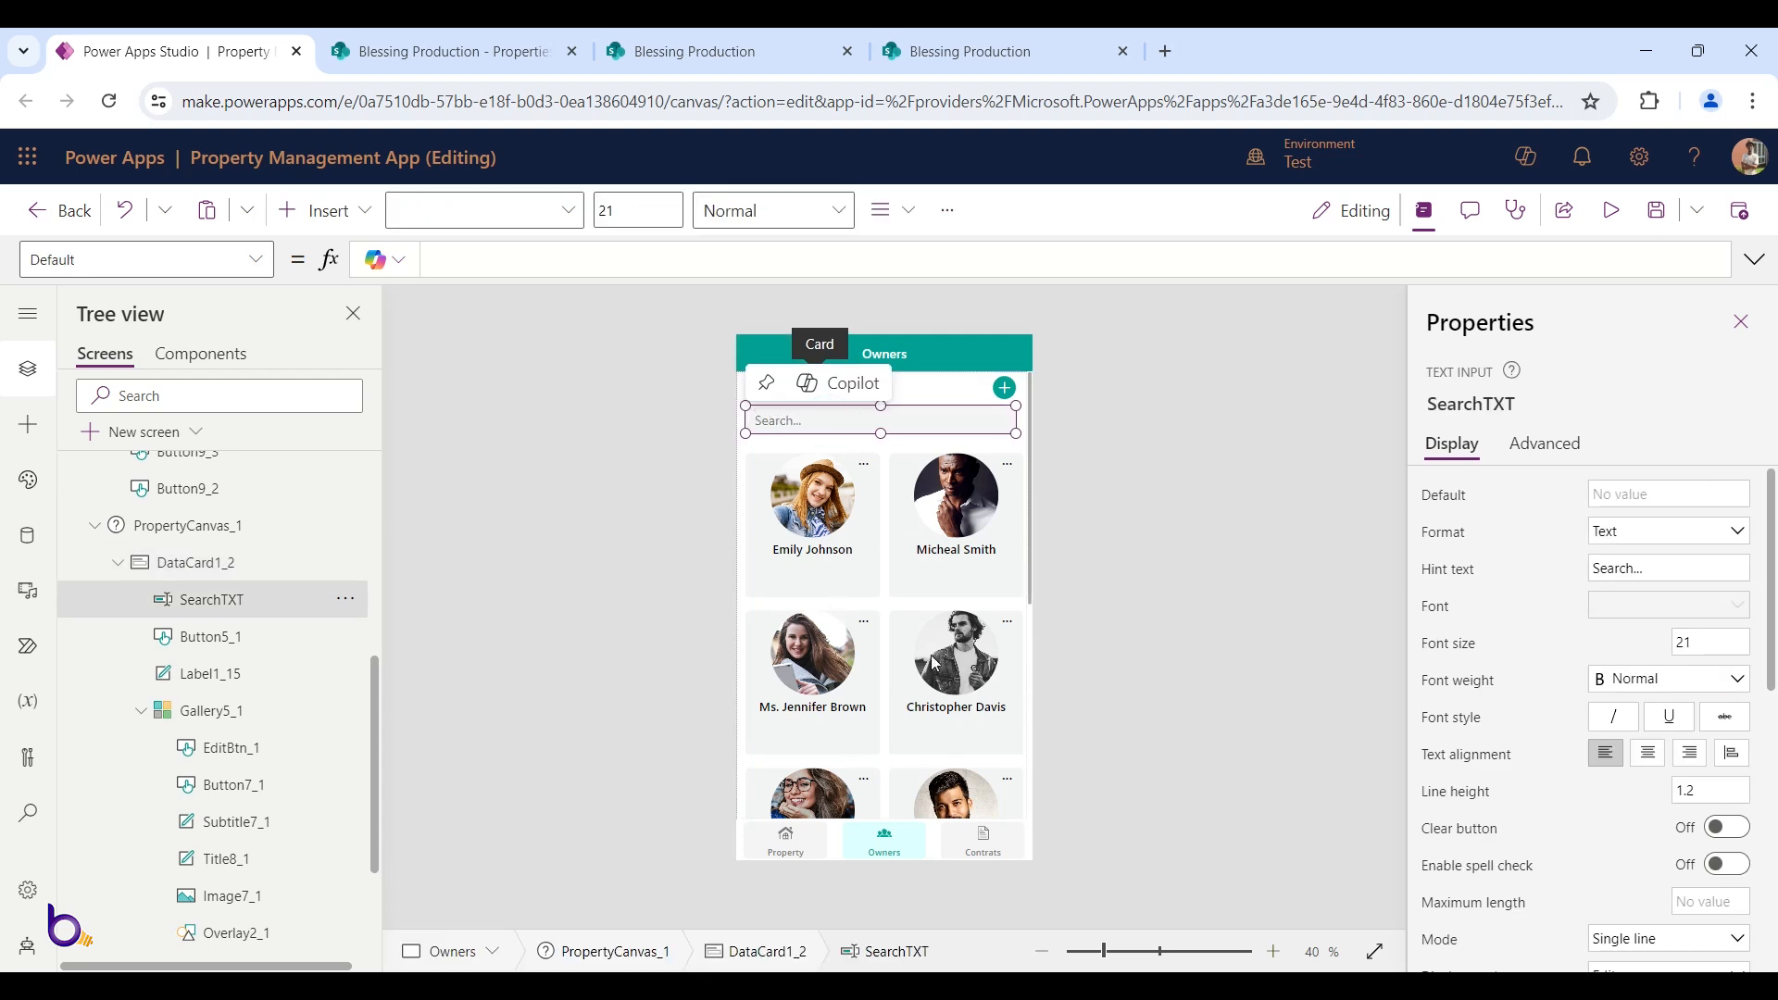
pyautogui.click(214, 720)
pyautogui.click(563, 257)
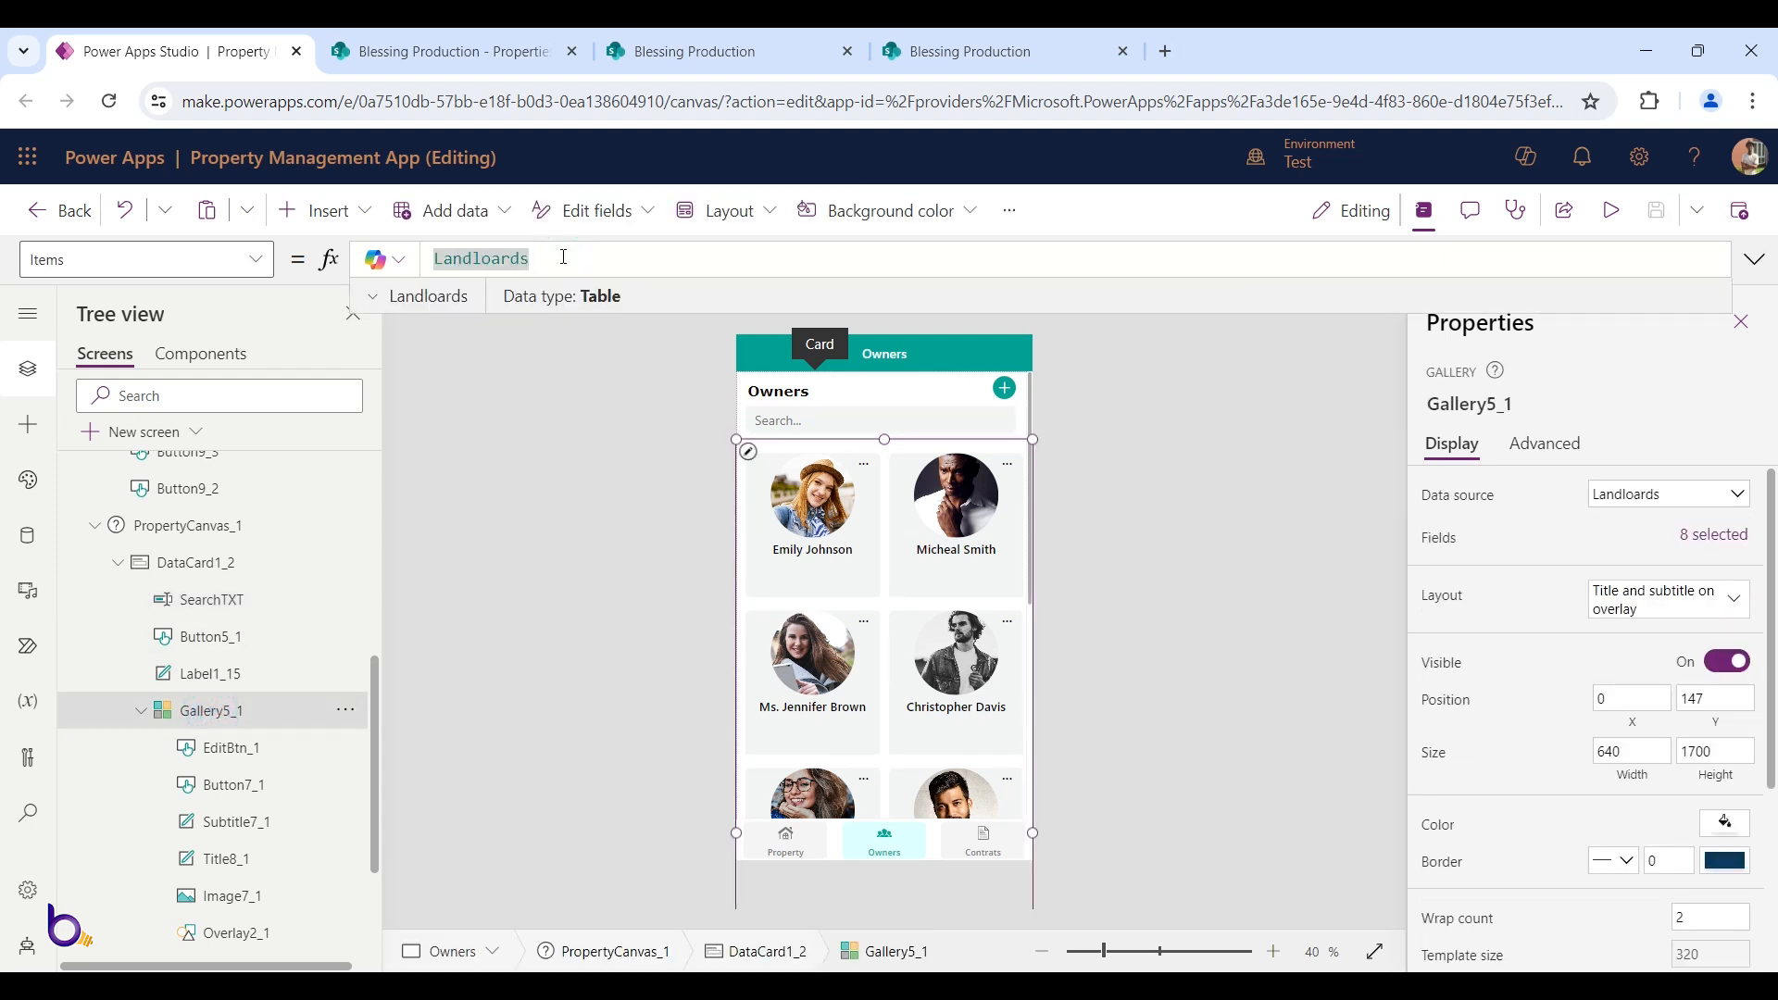
pyautogui.press('Home')
pyautogui.press('Left')
pyautogui.write('Search(')
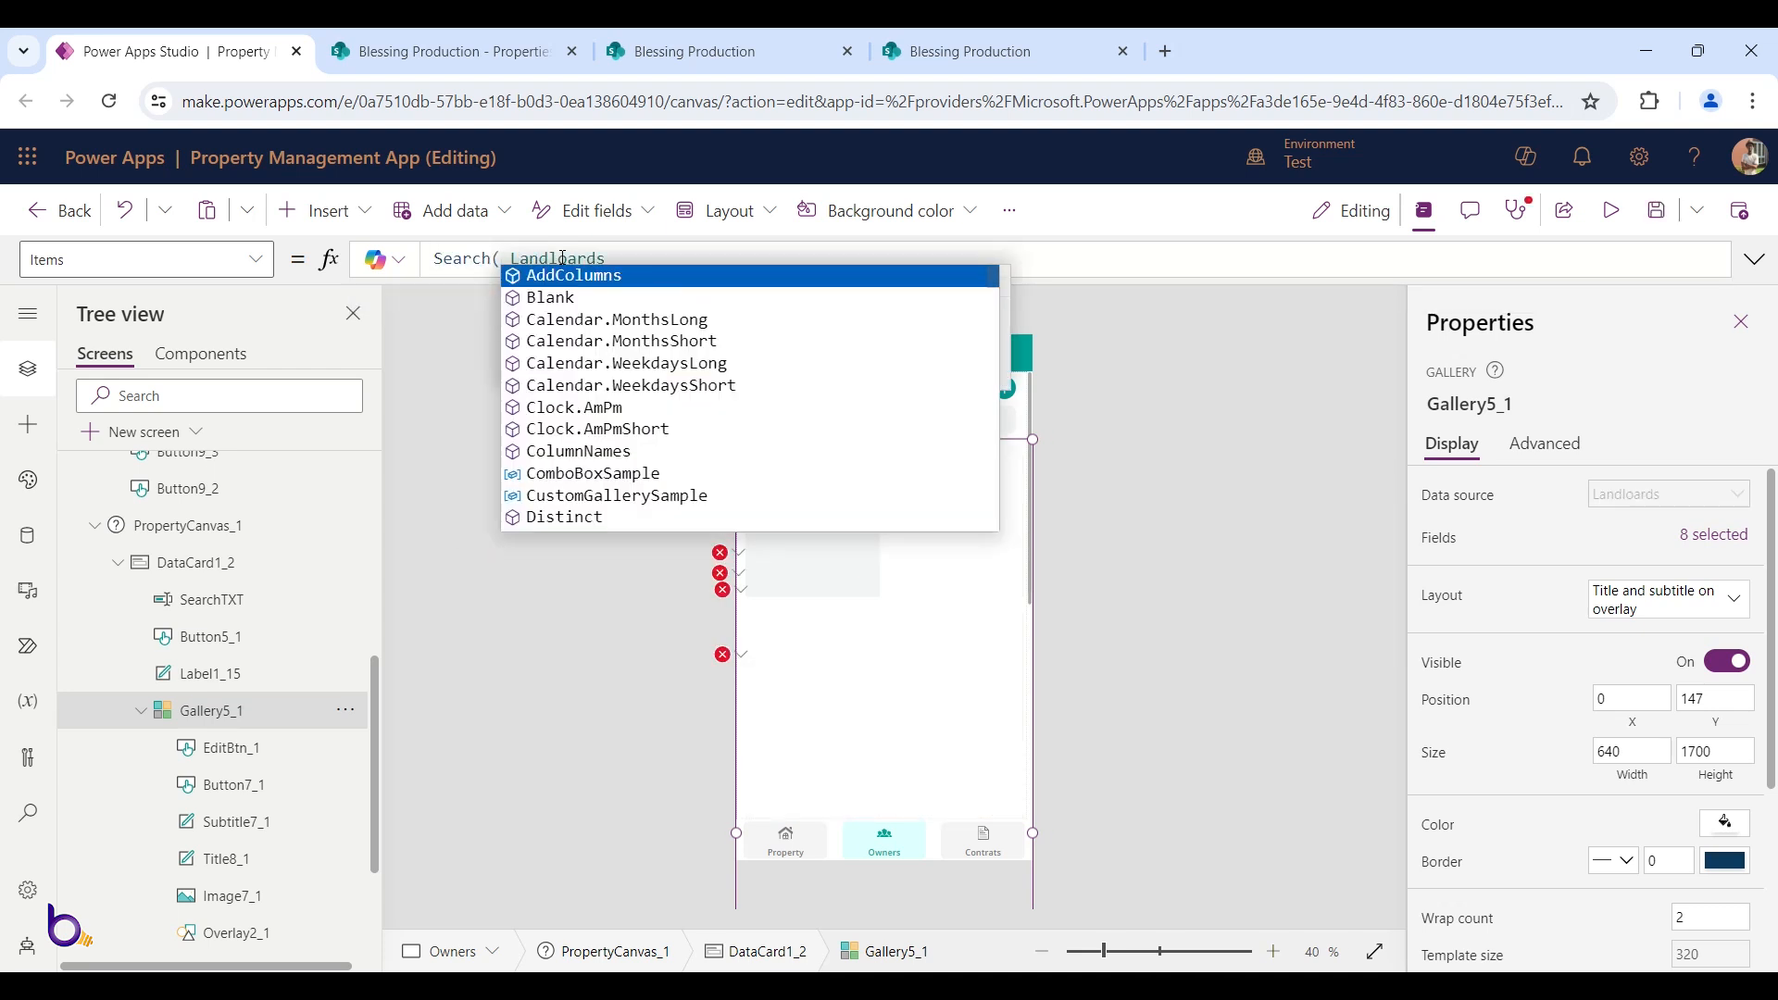
# Finish the Items formula as Search(Landloards, SearchTXT.Text, Owner)
pyautogui.click(618, 257)
pyautogui.write(', ')
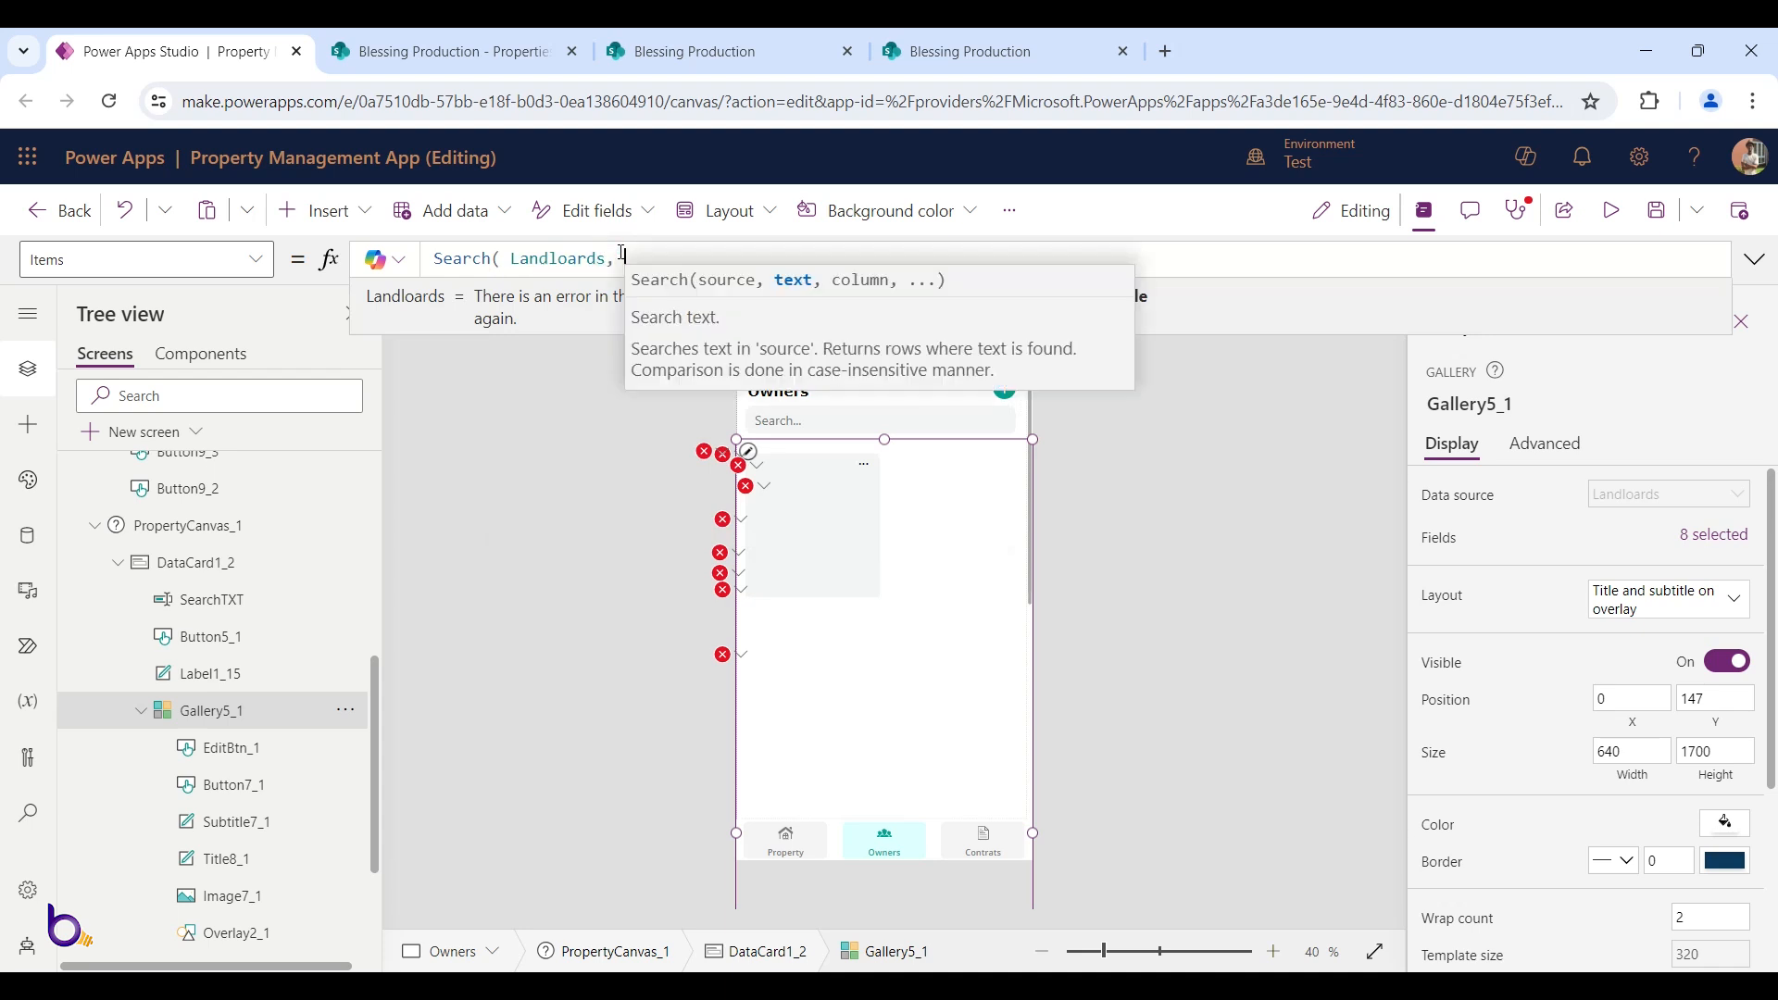
pyautogui.write('ow')
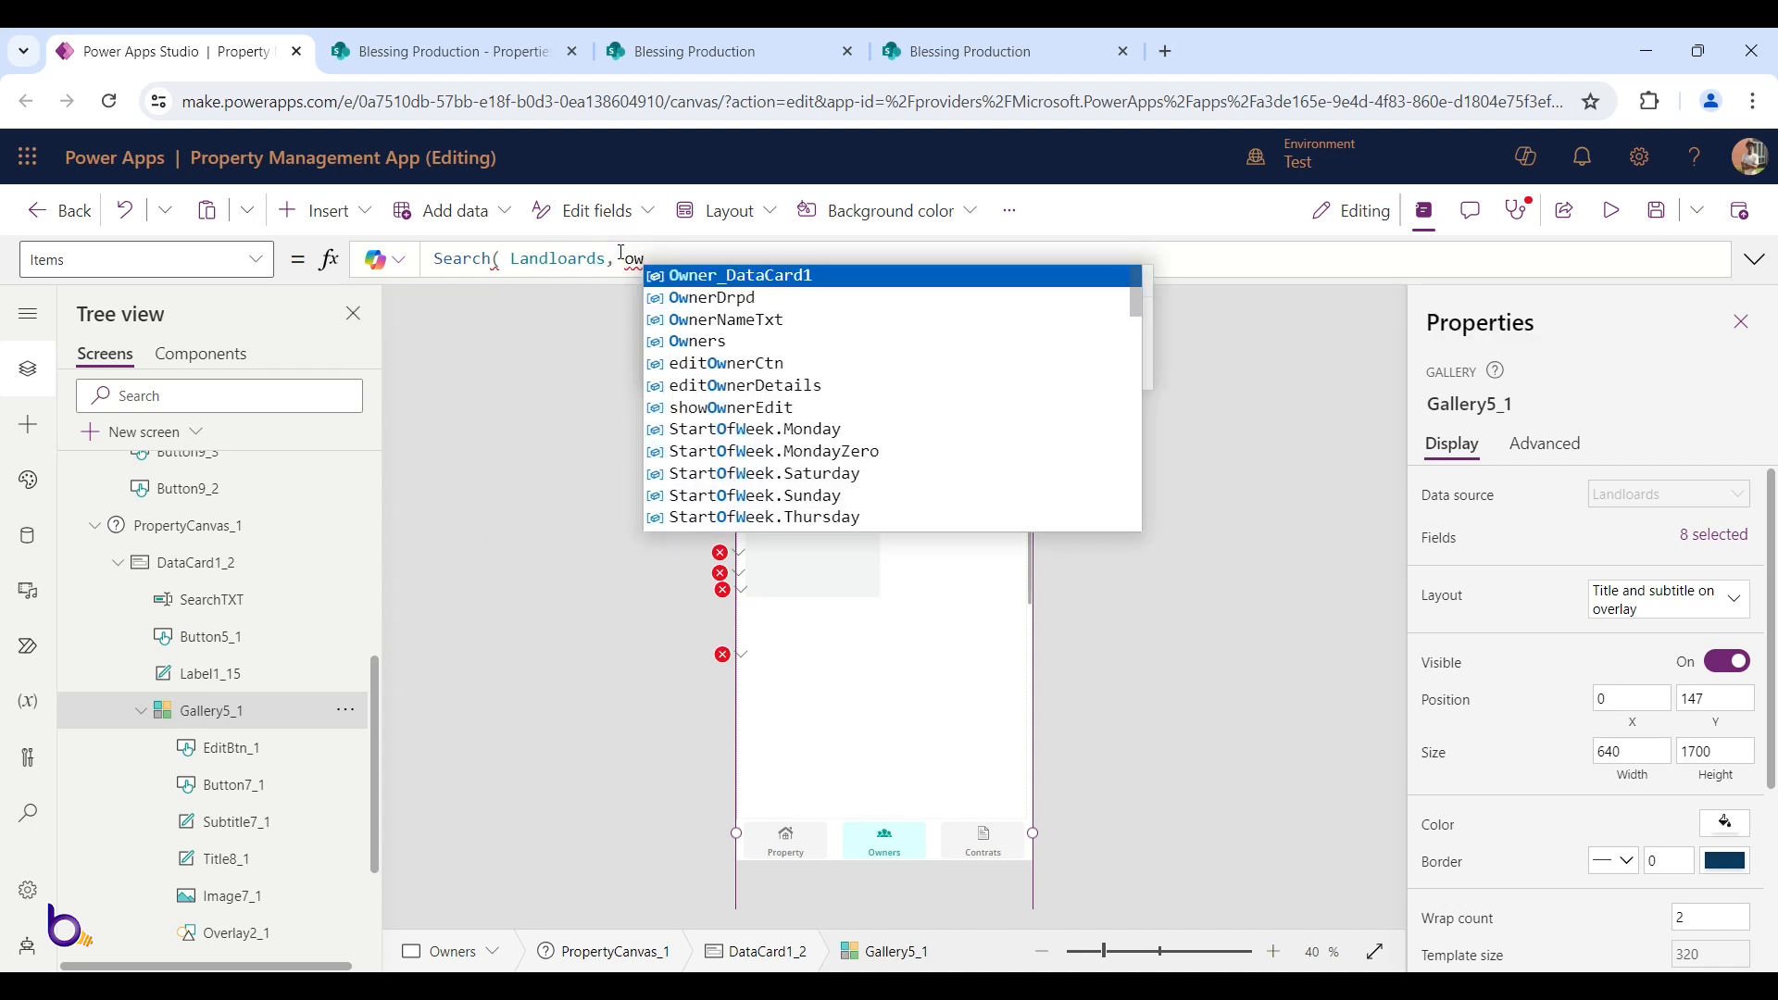
pyautogui.press('Down')
pyautogui.press('Down')
pyautogui.press('Down')
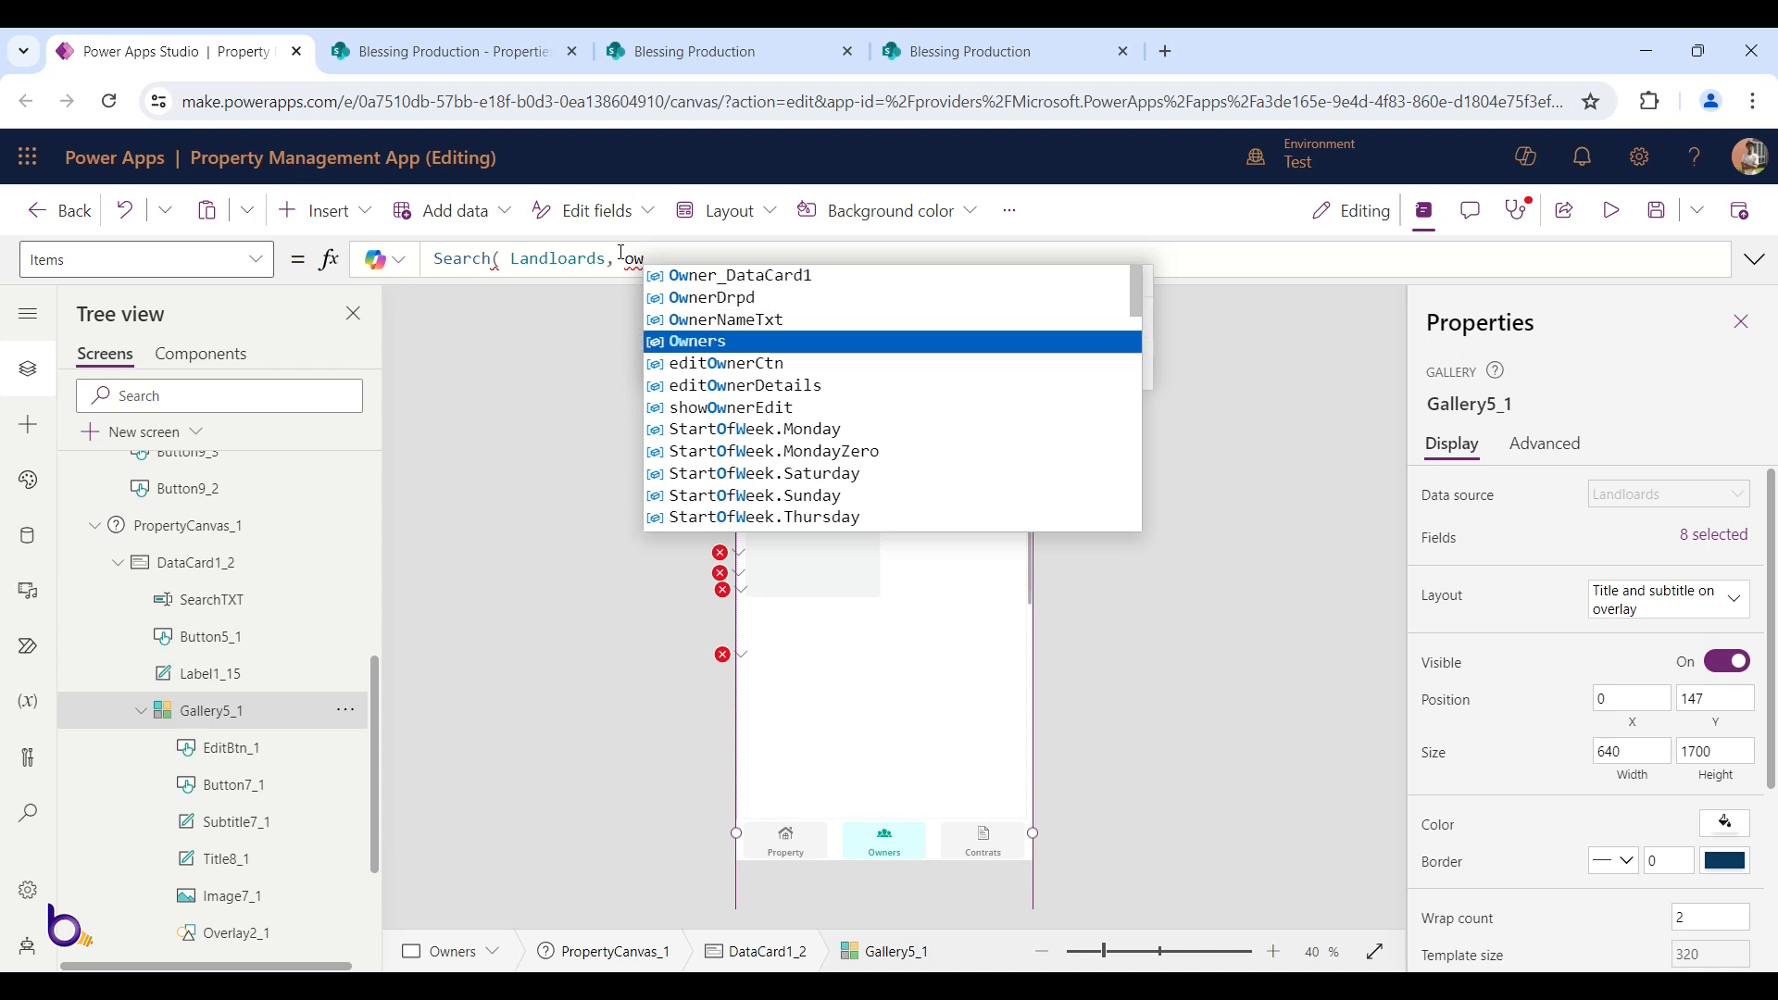
pyautogui.press('Up')
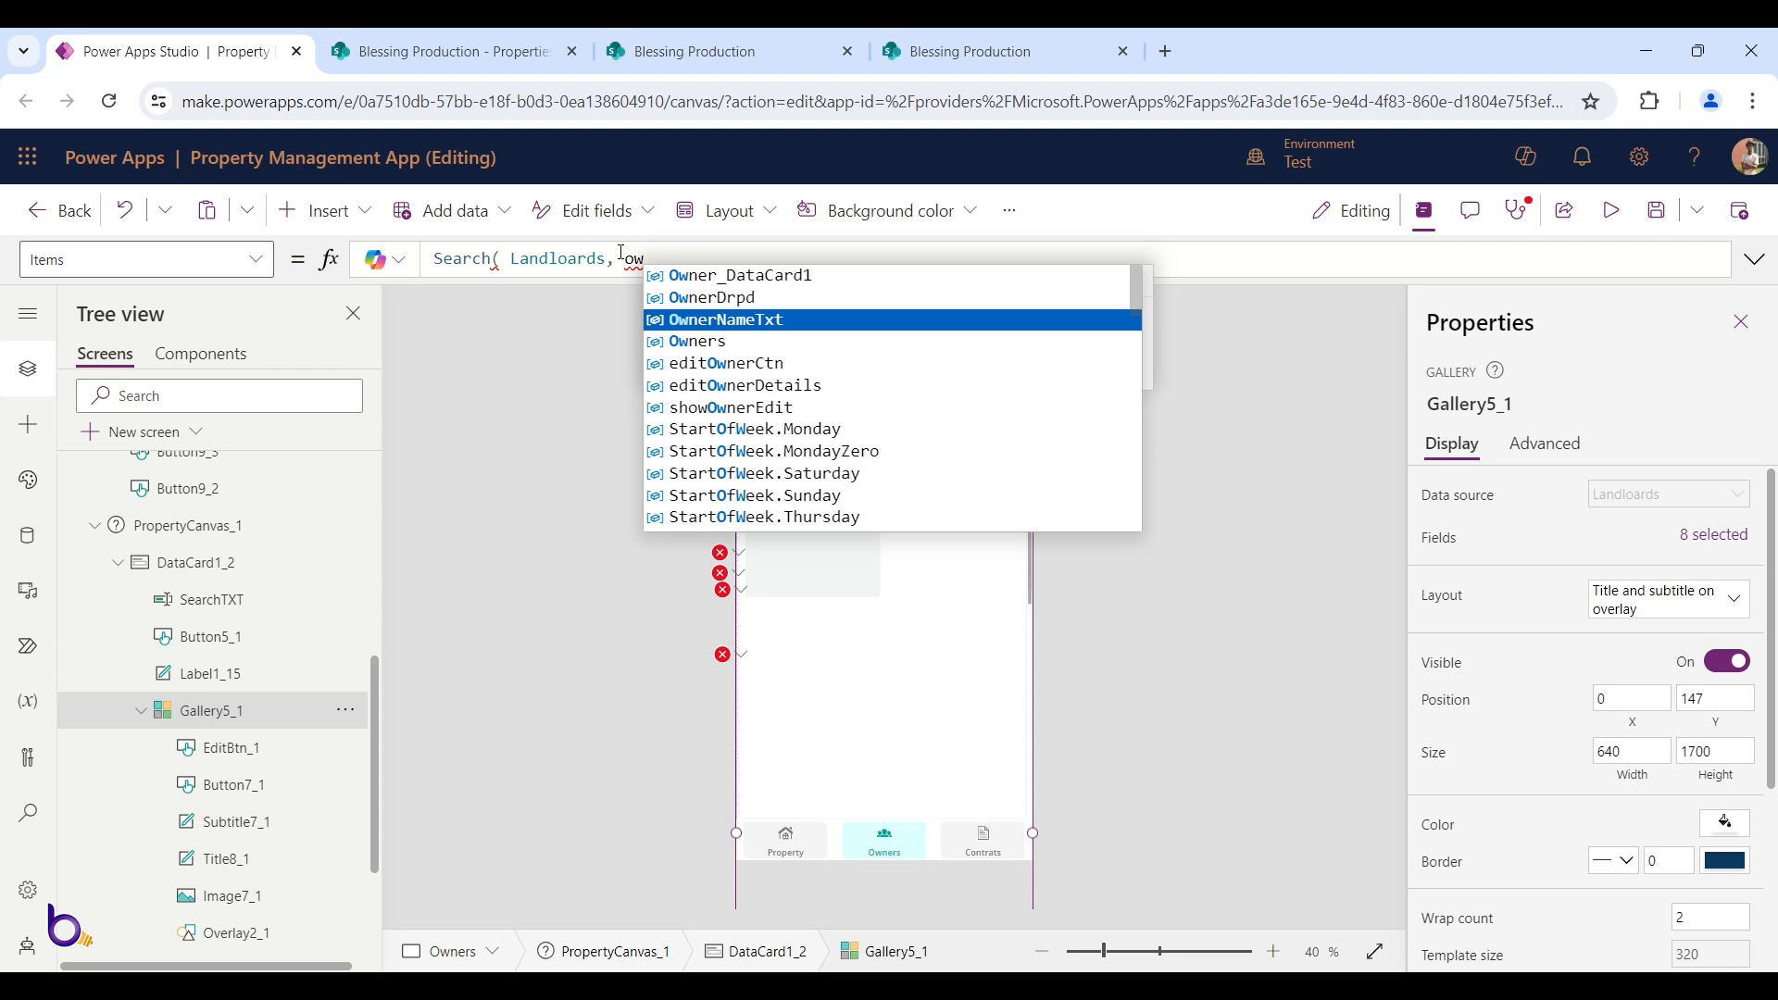
pyautogui.press('BackSpace')
pyautogui.press('BackSpace')
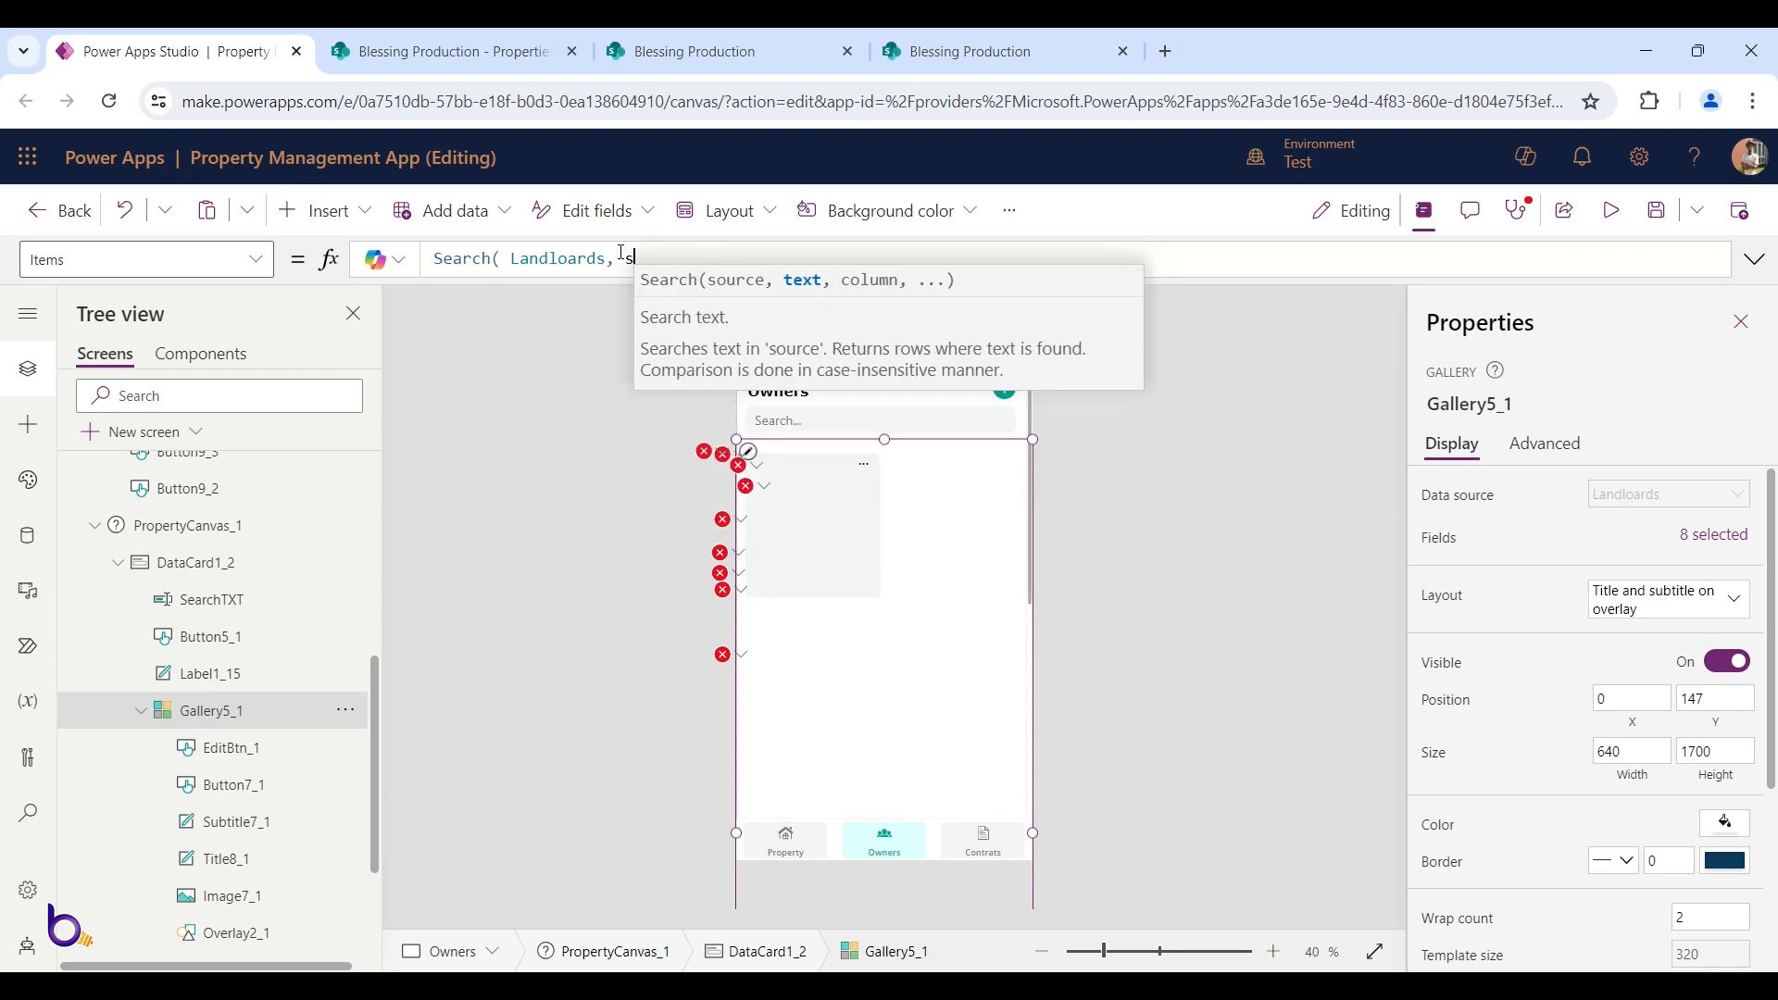
pyautogui.write('sea')
pyautogui.press('Down')
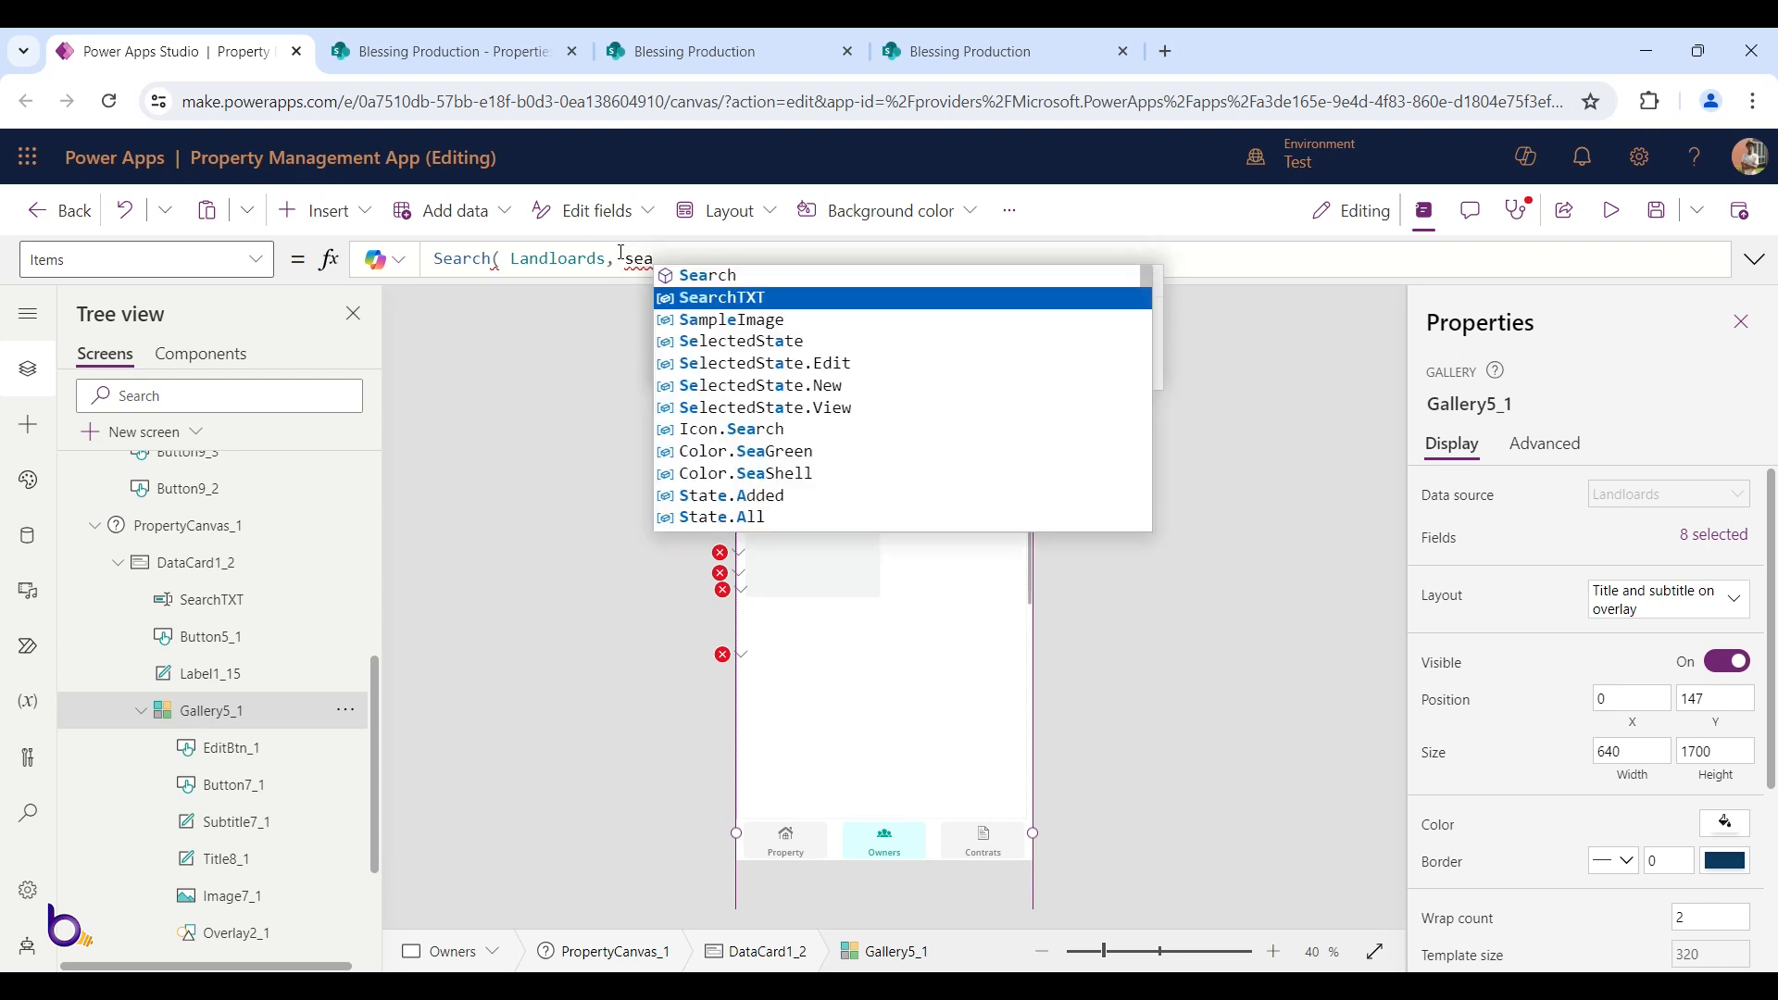
pyautogui.press('Tab')
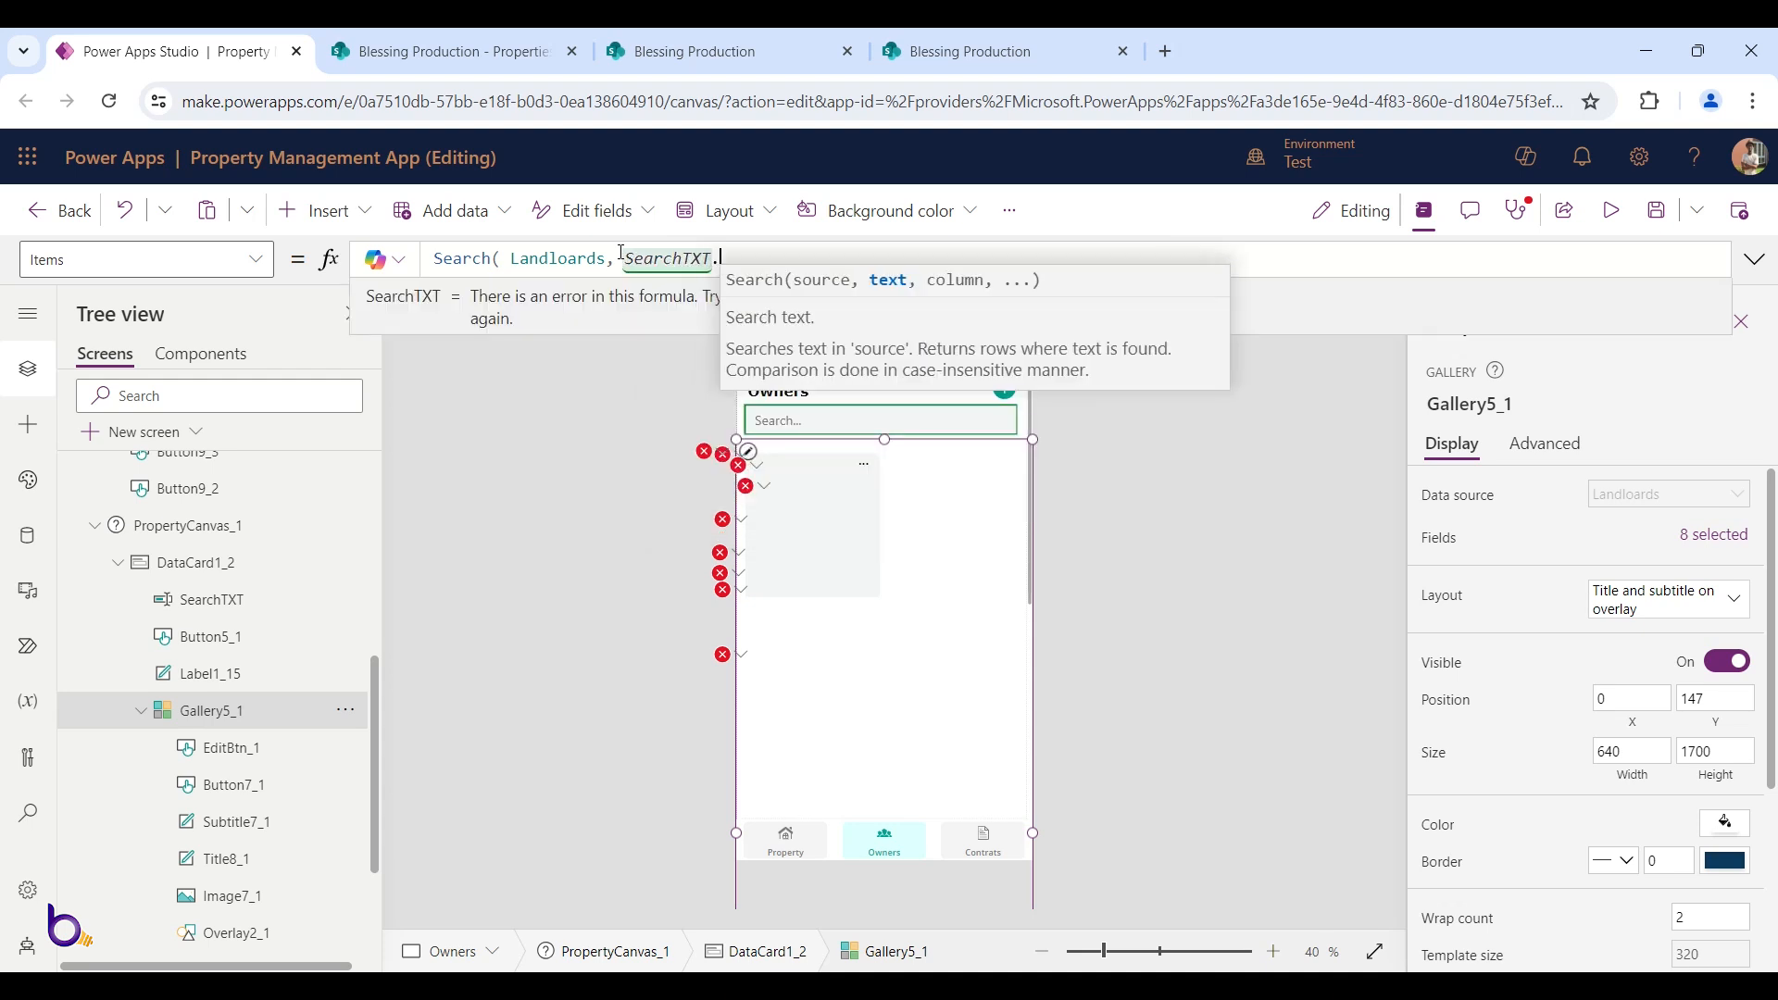
pyautogui.write('.Text')
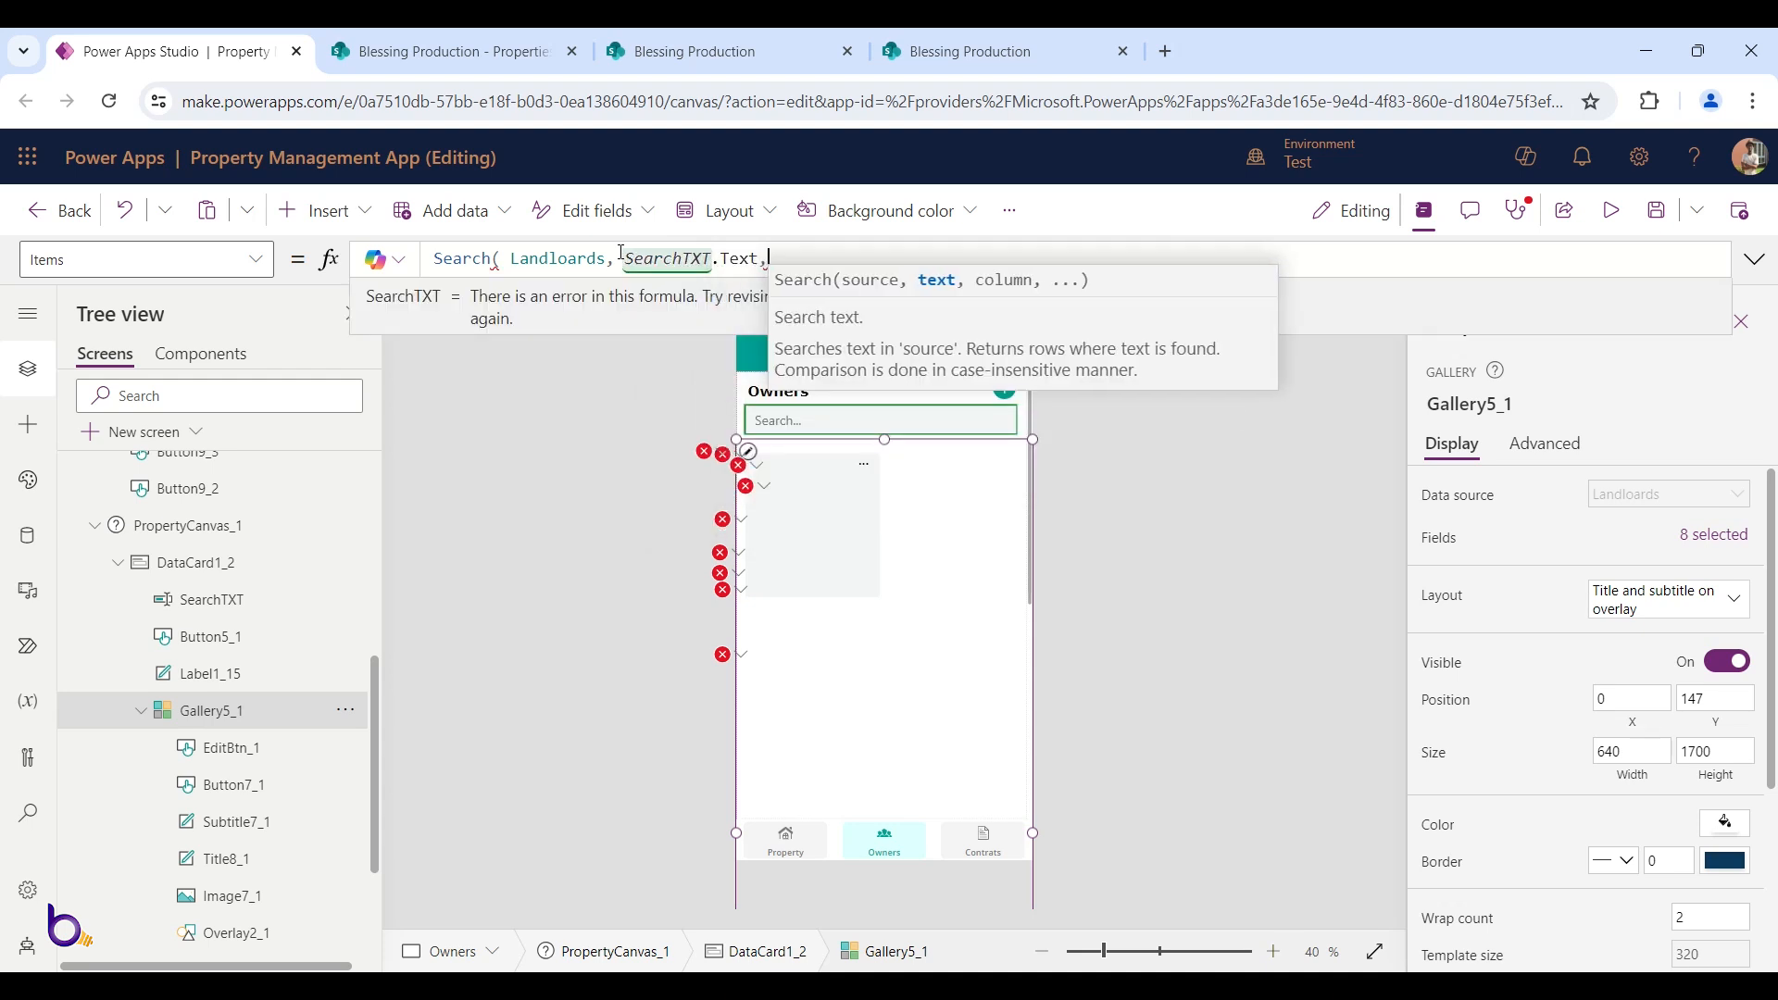
pyautogui.write(', ow')
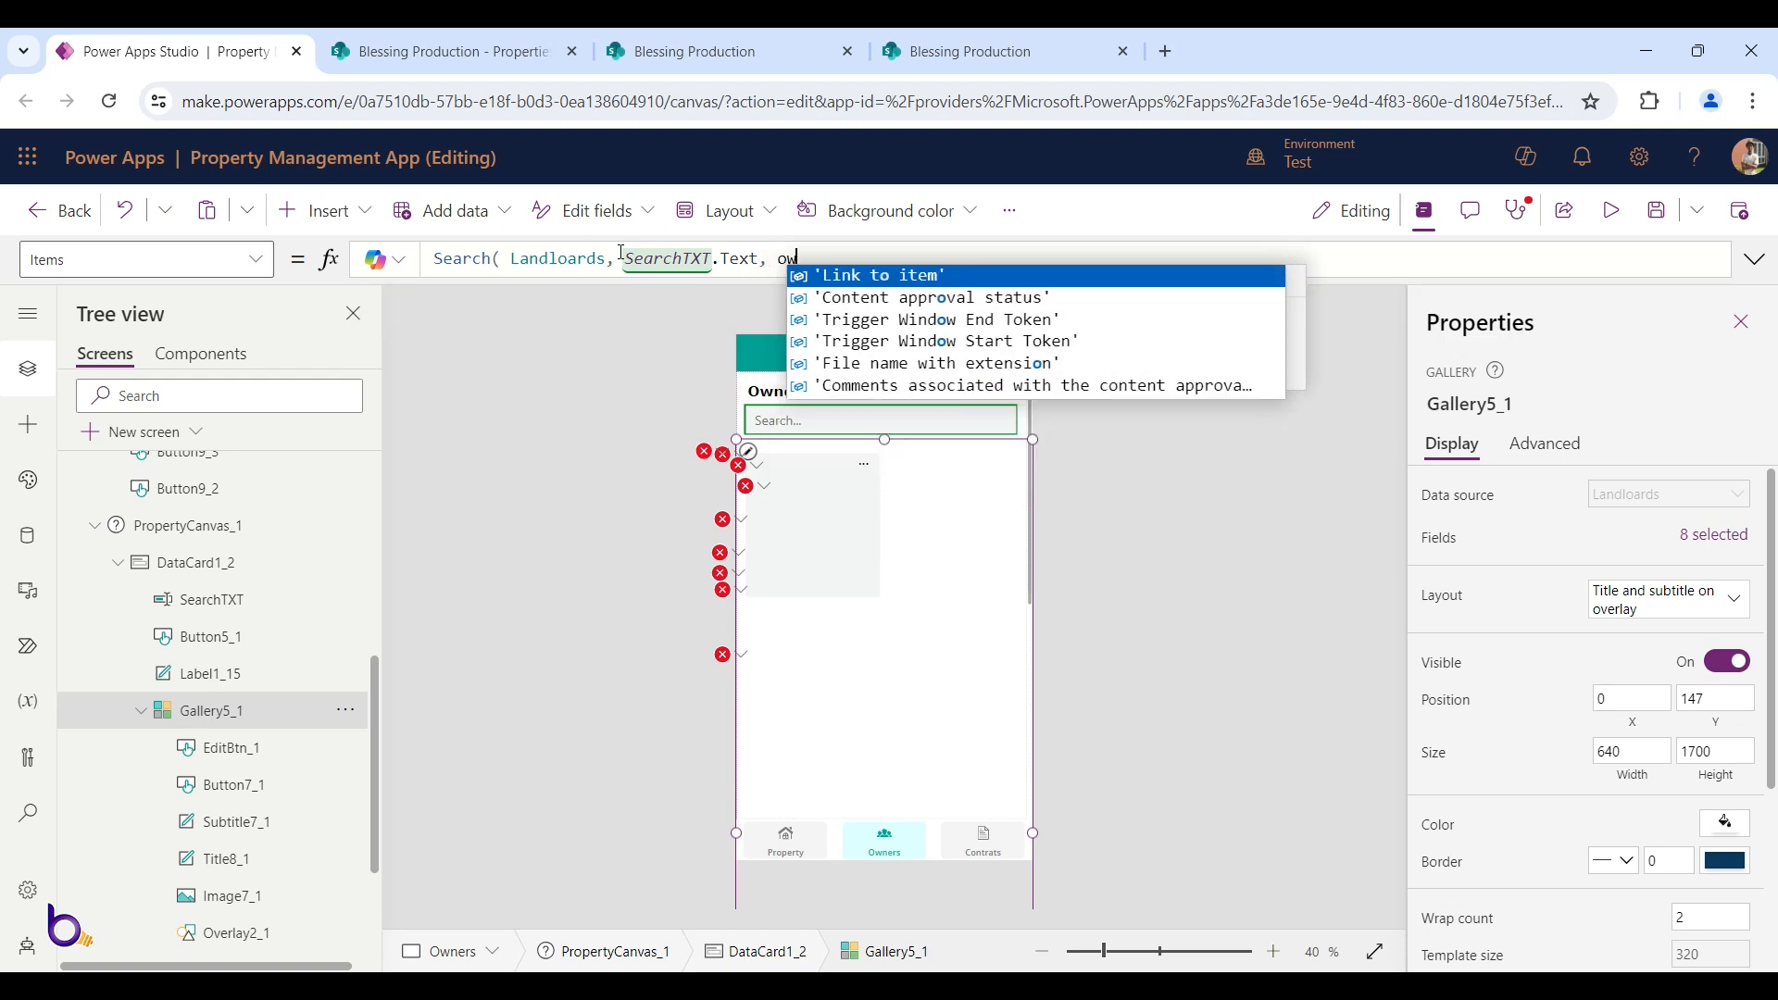
pyautogui.write('ne')
pyautogui.press('Tab')
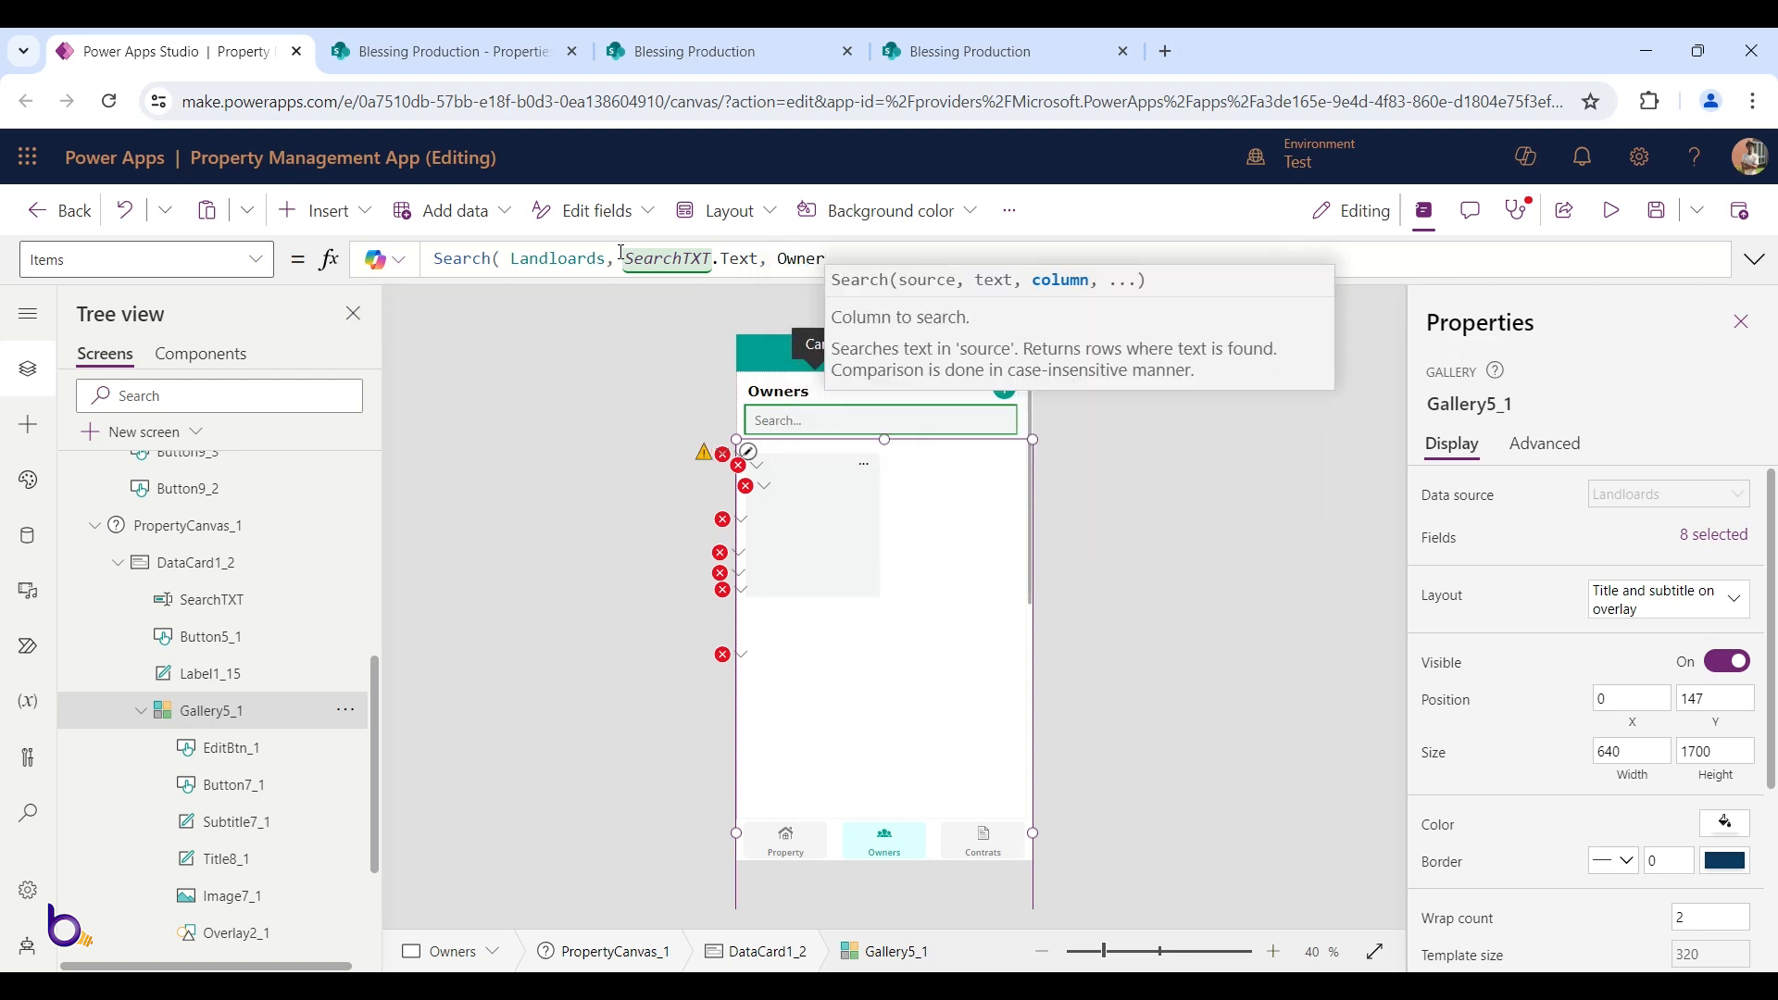
pyautogui.write(')')
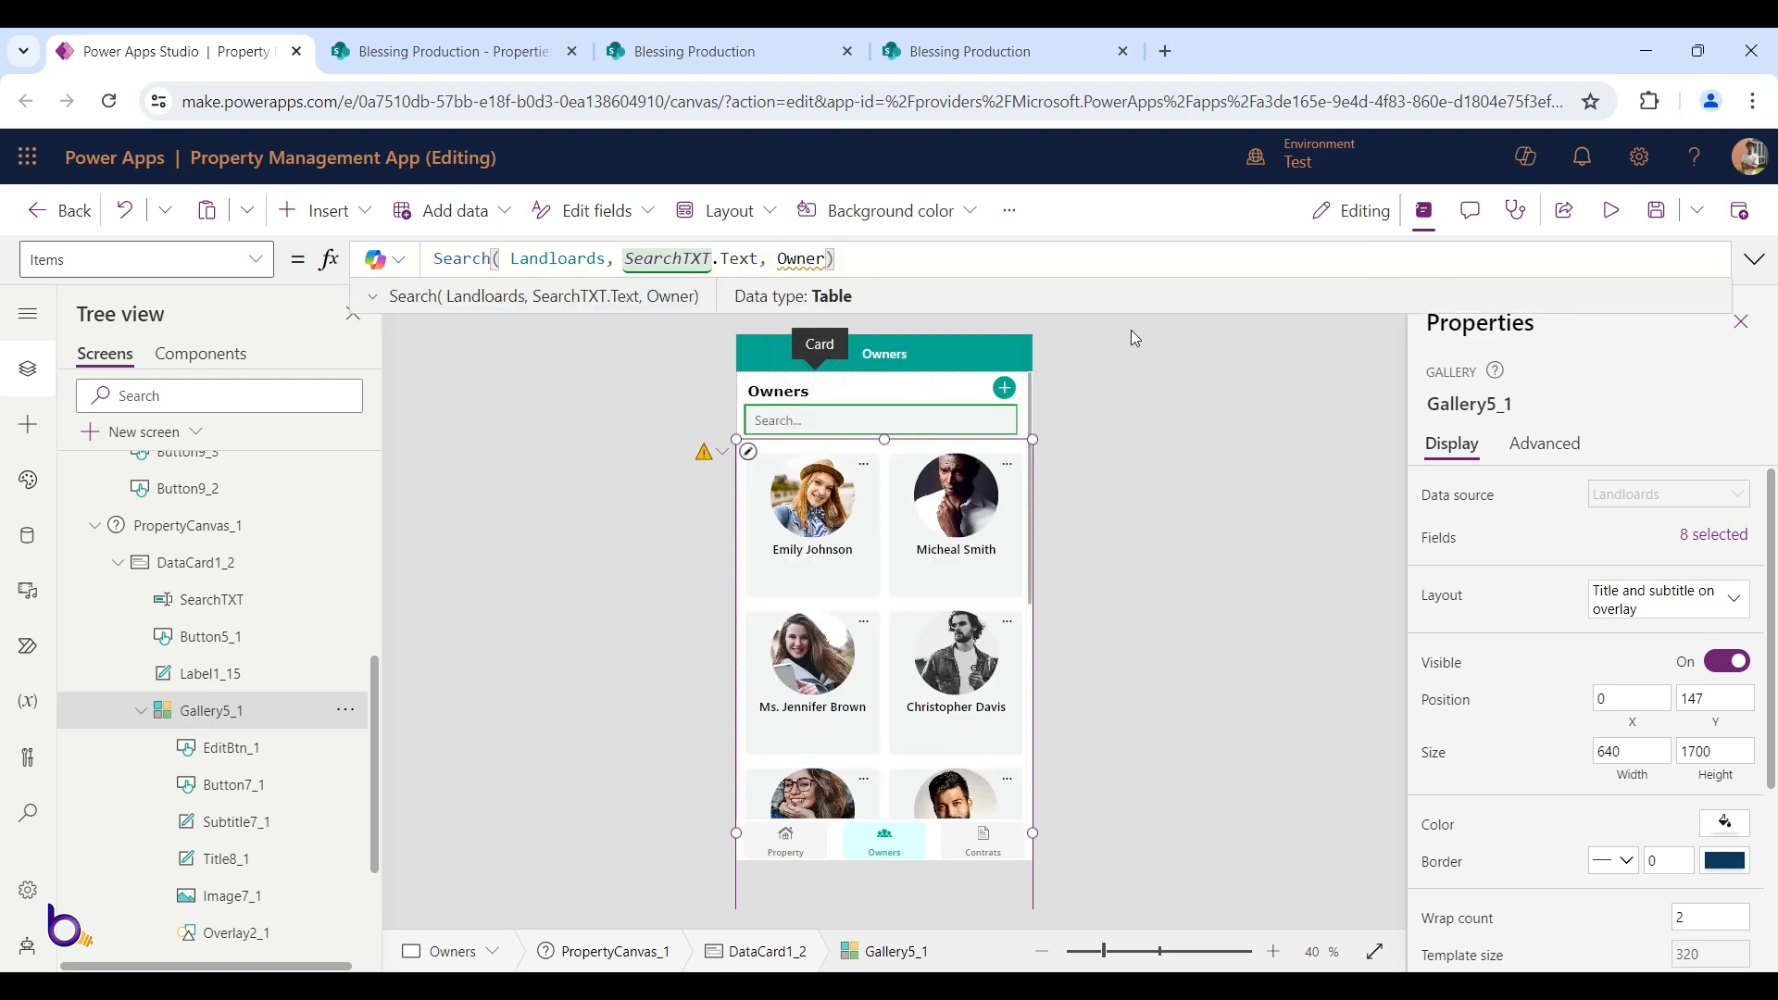
pyautogui.moveTo(799, 259)
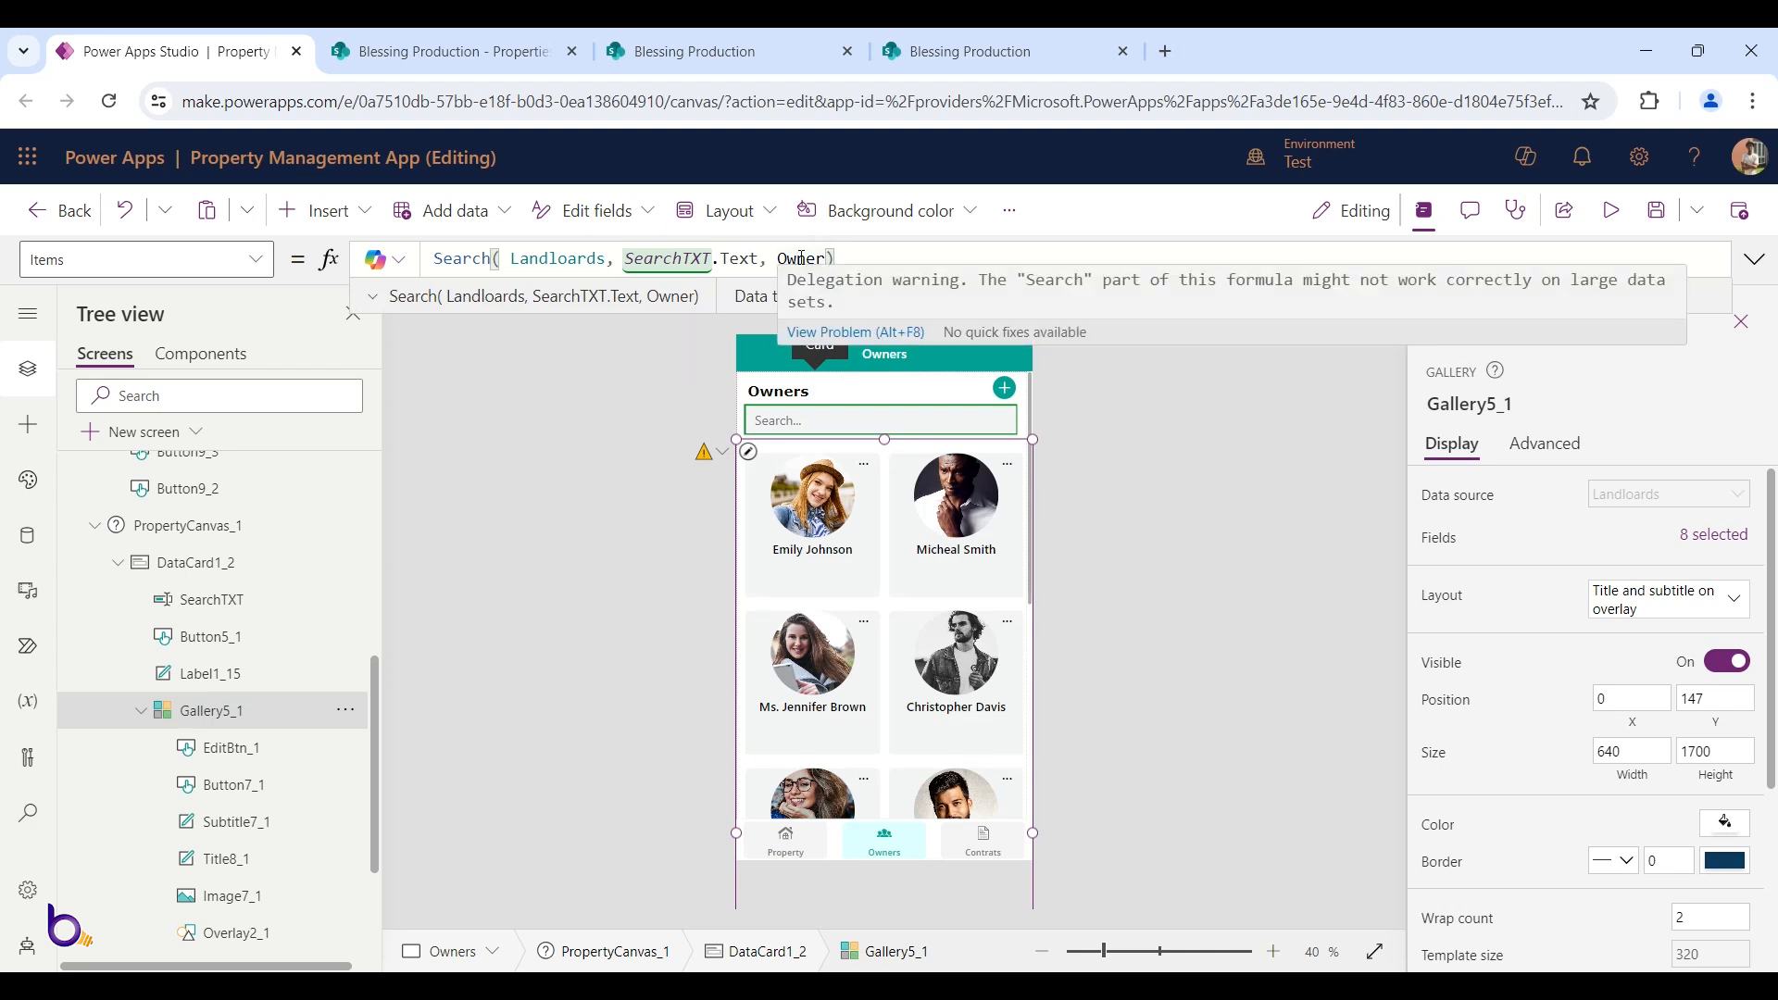
pyautogui.click(1612, 210)
pyautogui.click(857, 361)
pyautogui.write('m')
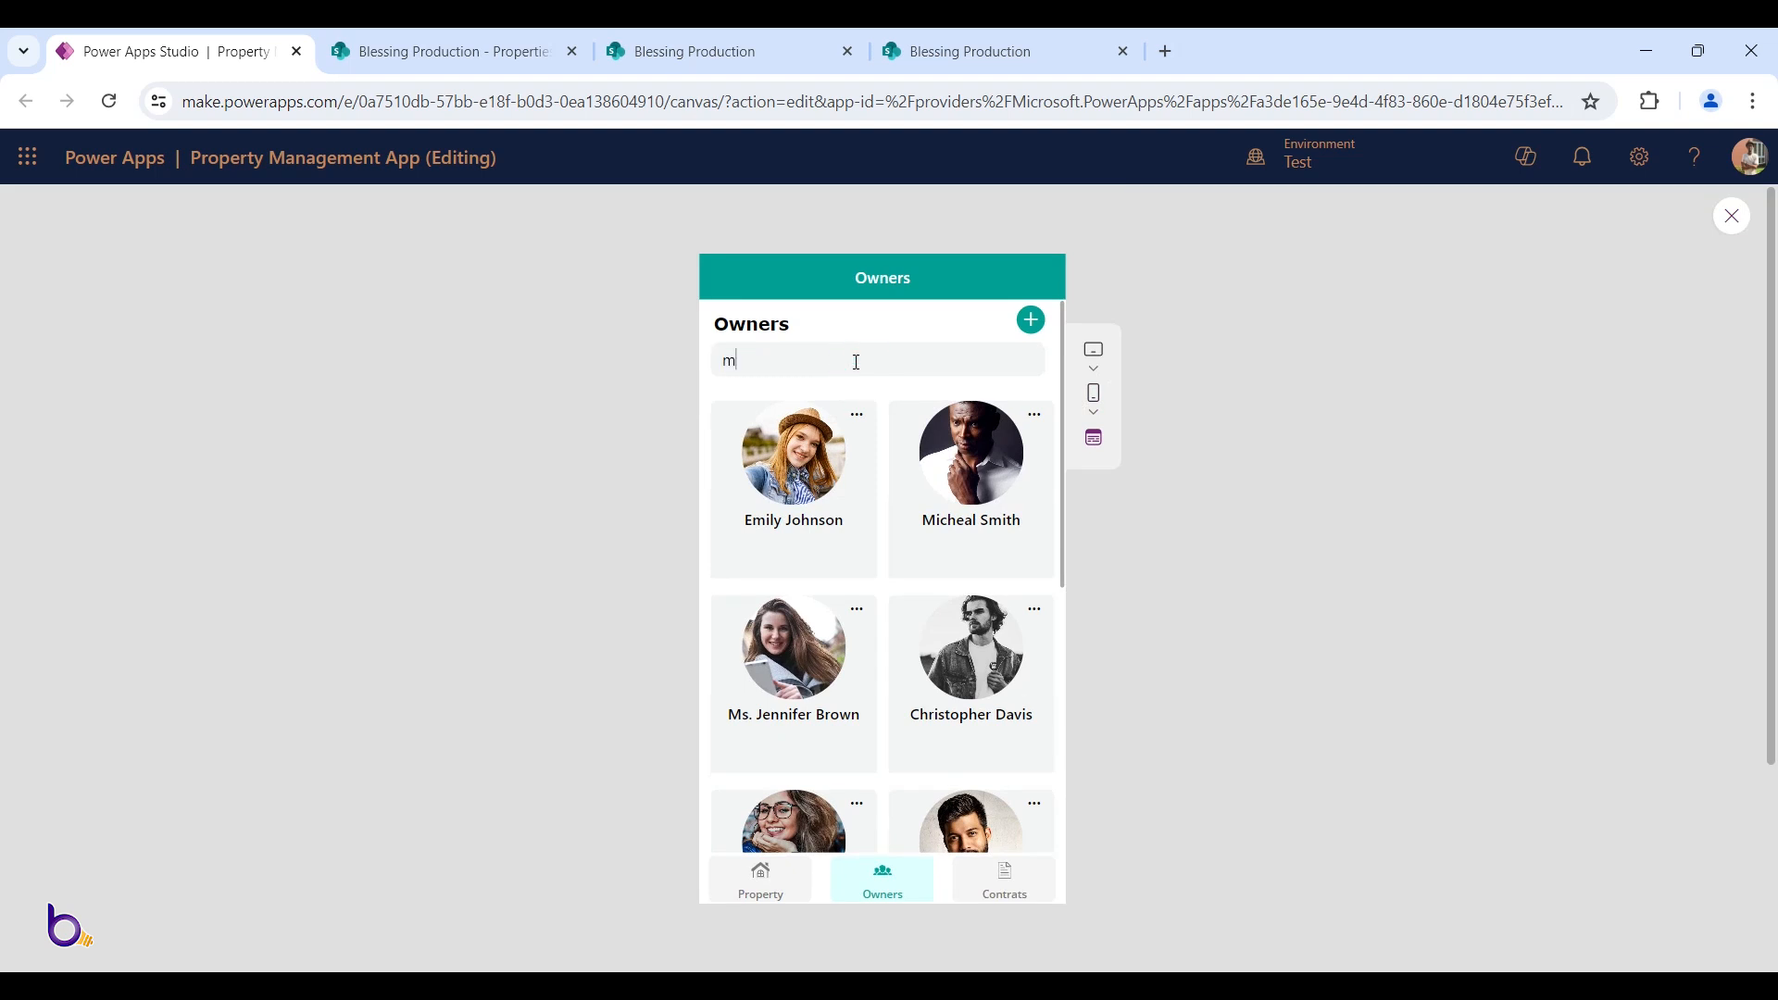
pyautogui.press('BackSpace')
pyautogui.write('w')
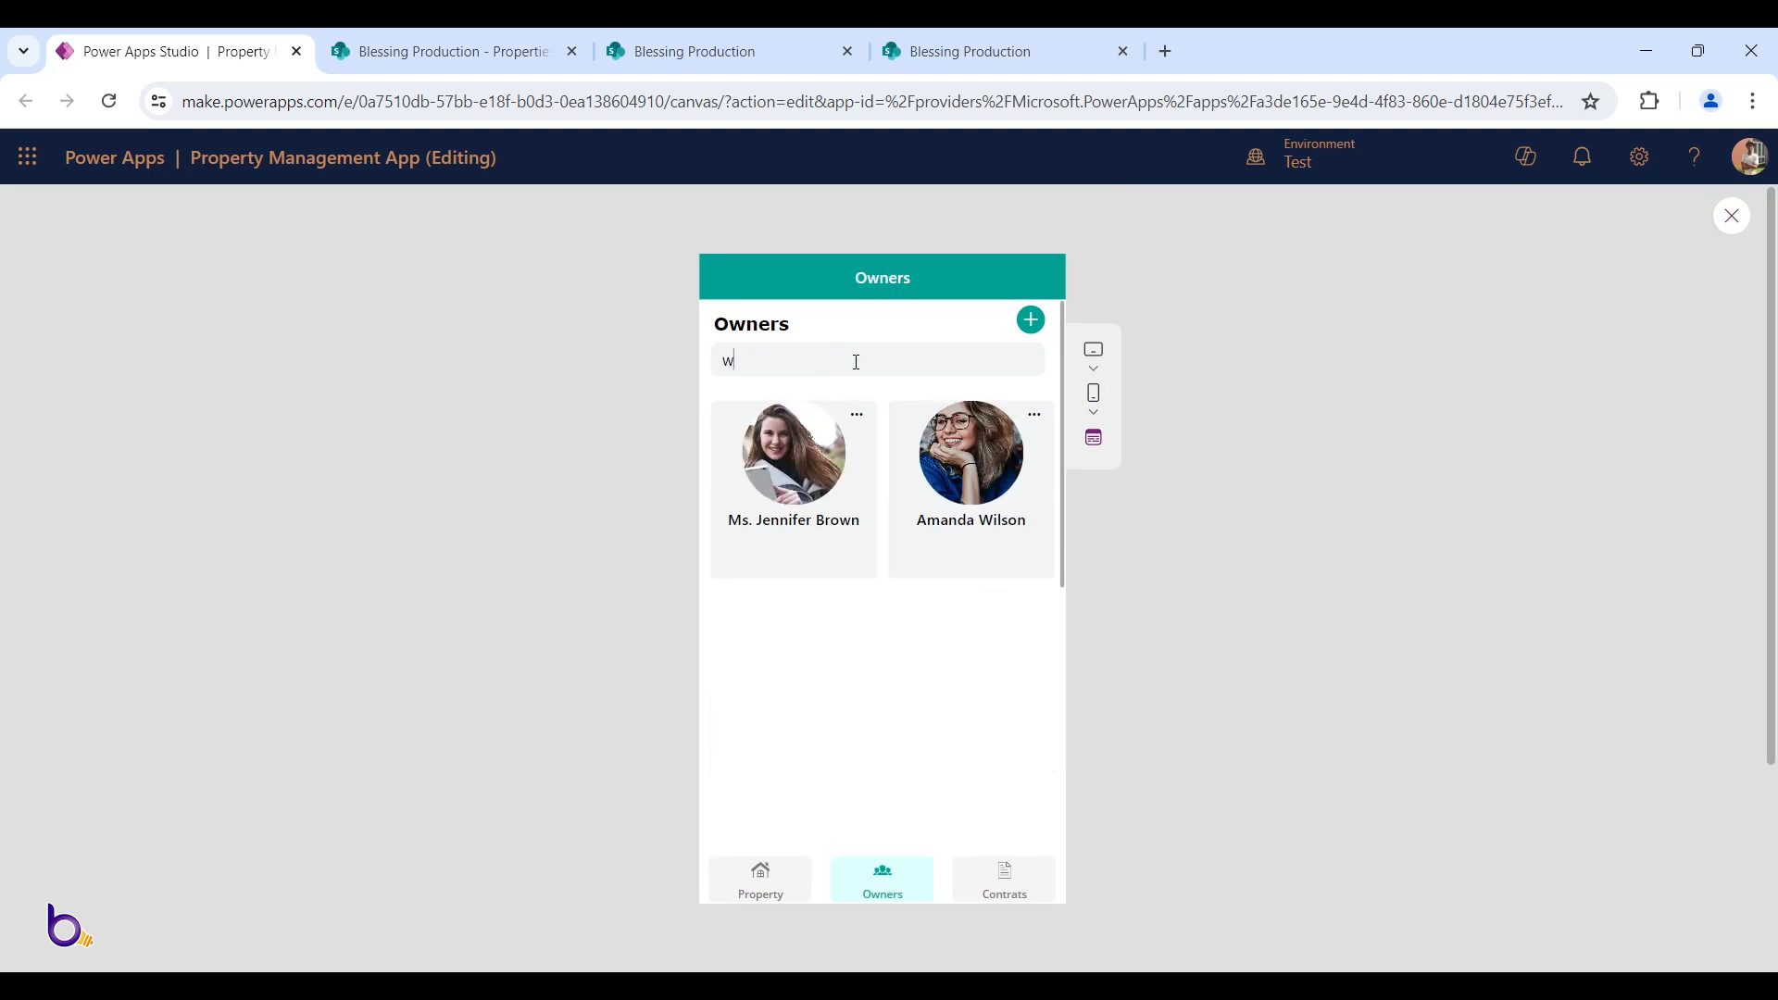
pyautogui.press('BackSpace')
pyautogui.write('ms')
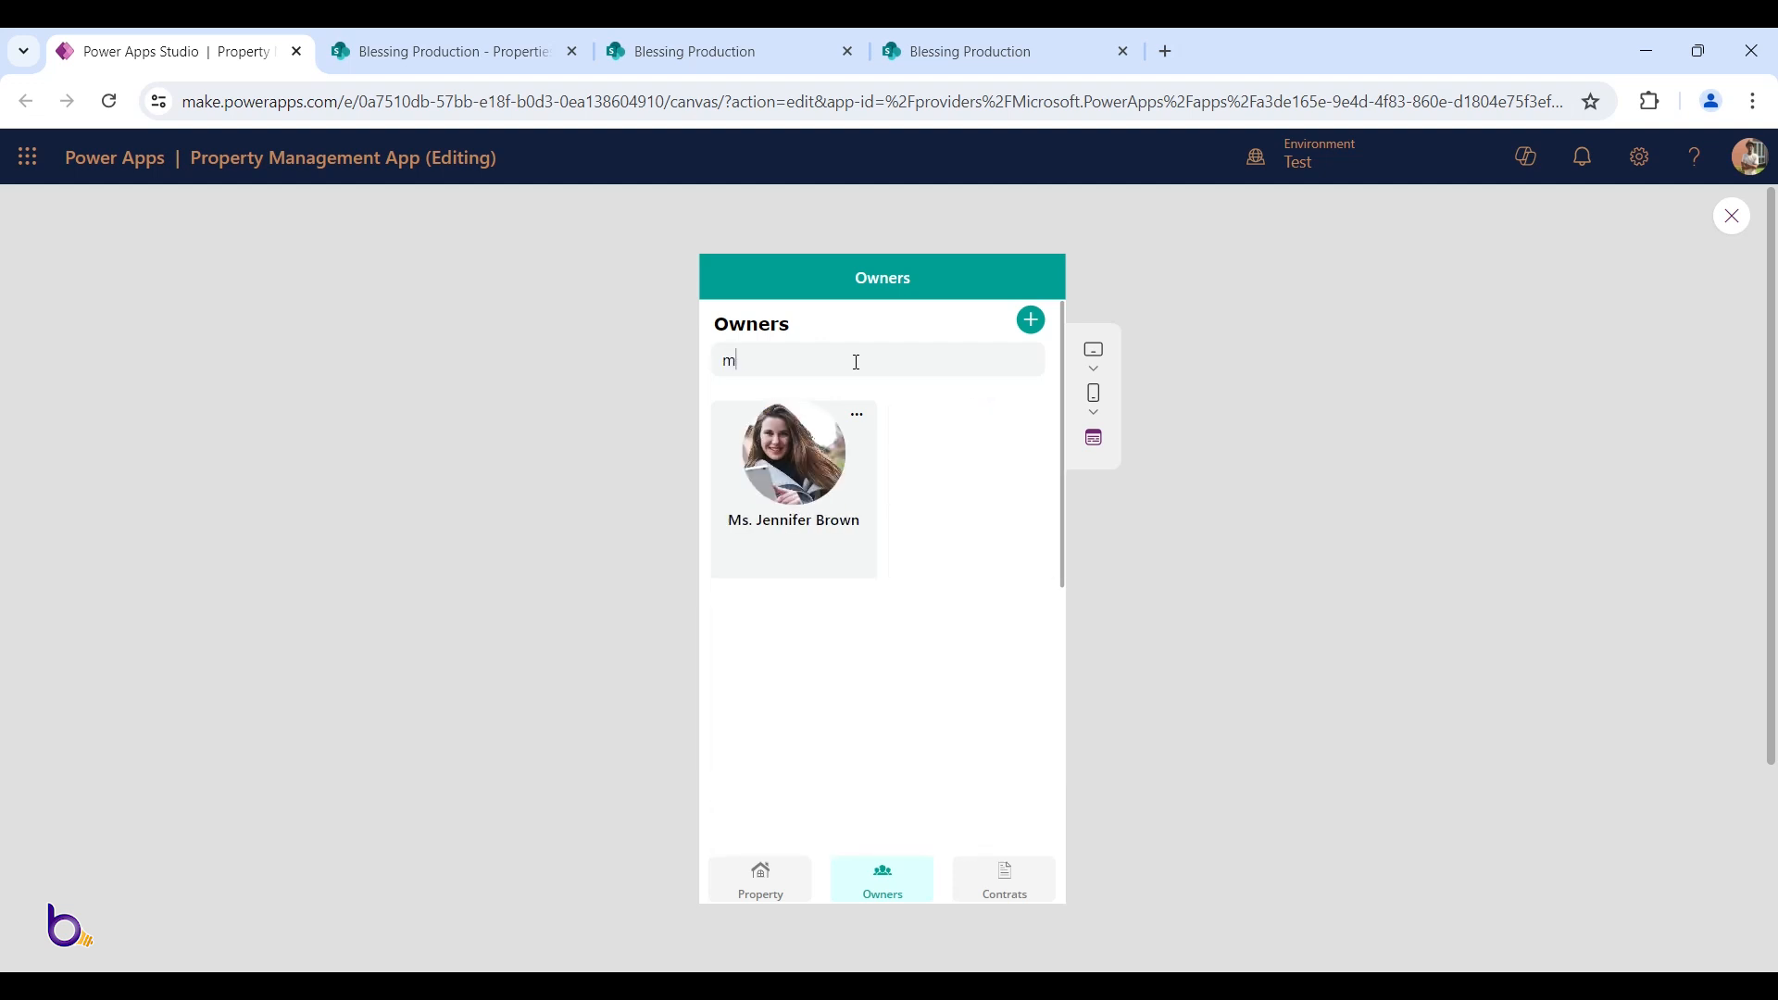
pyautogui.press('BackSpace')
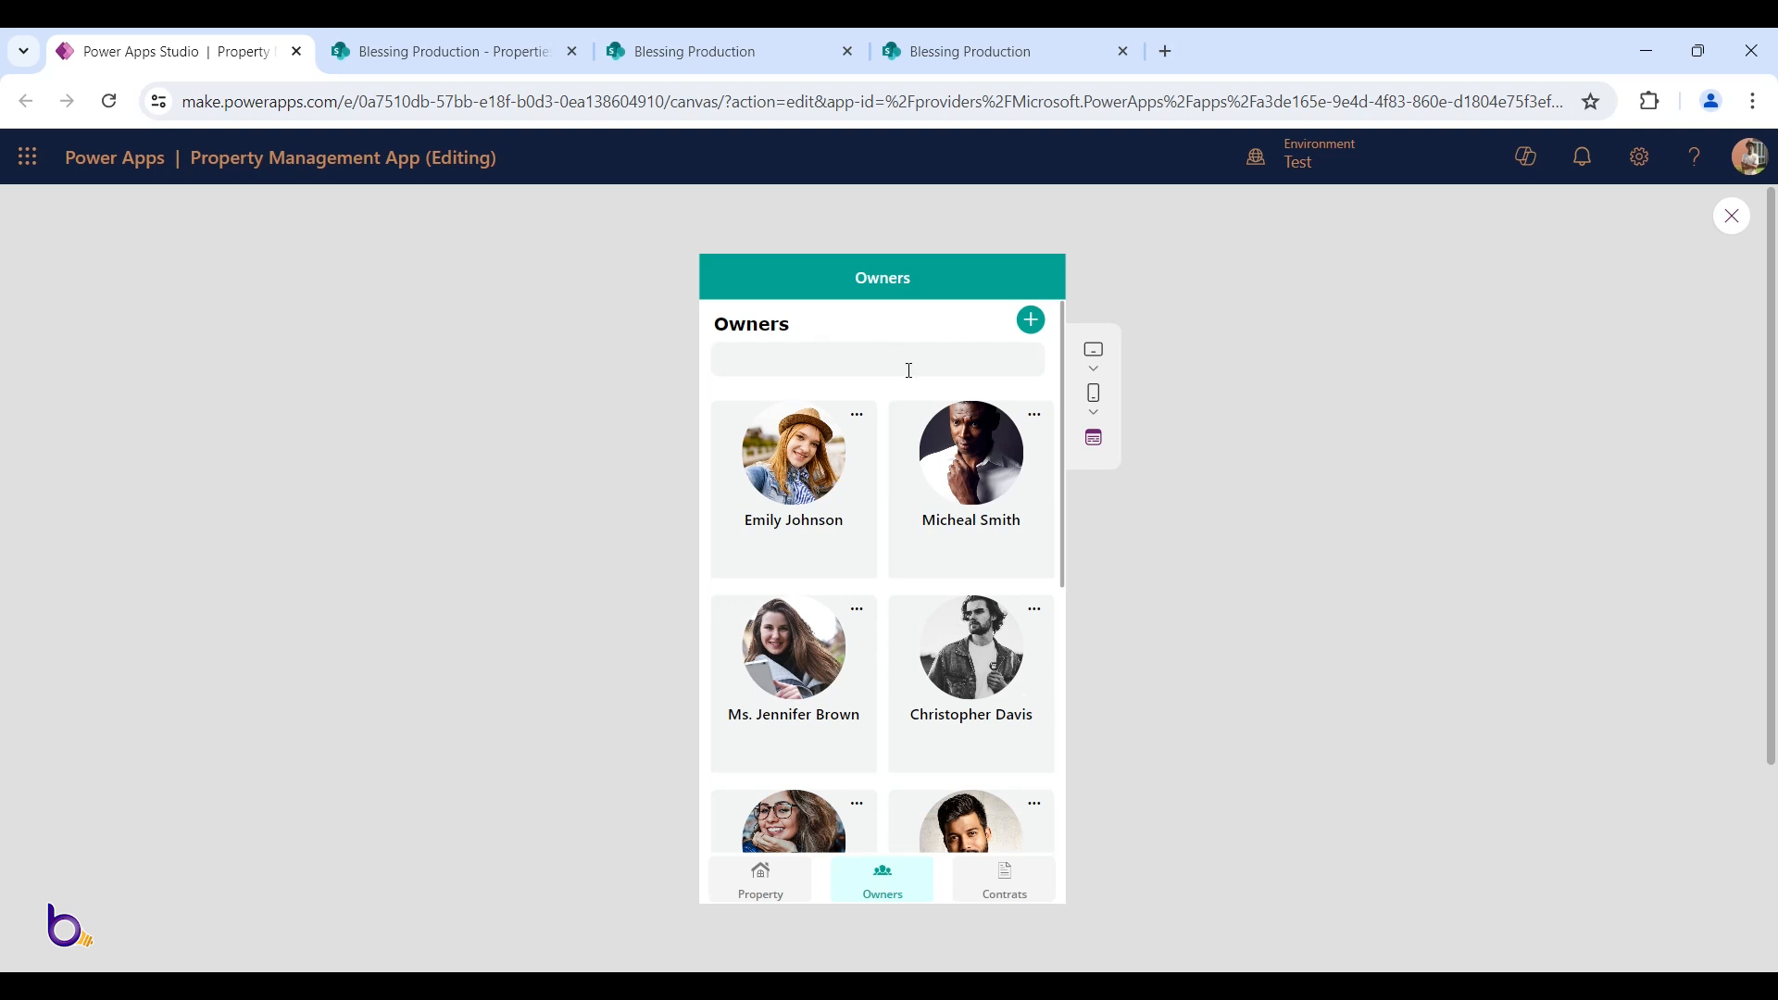
pyautogui.press('Escape')
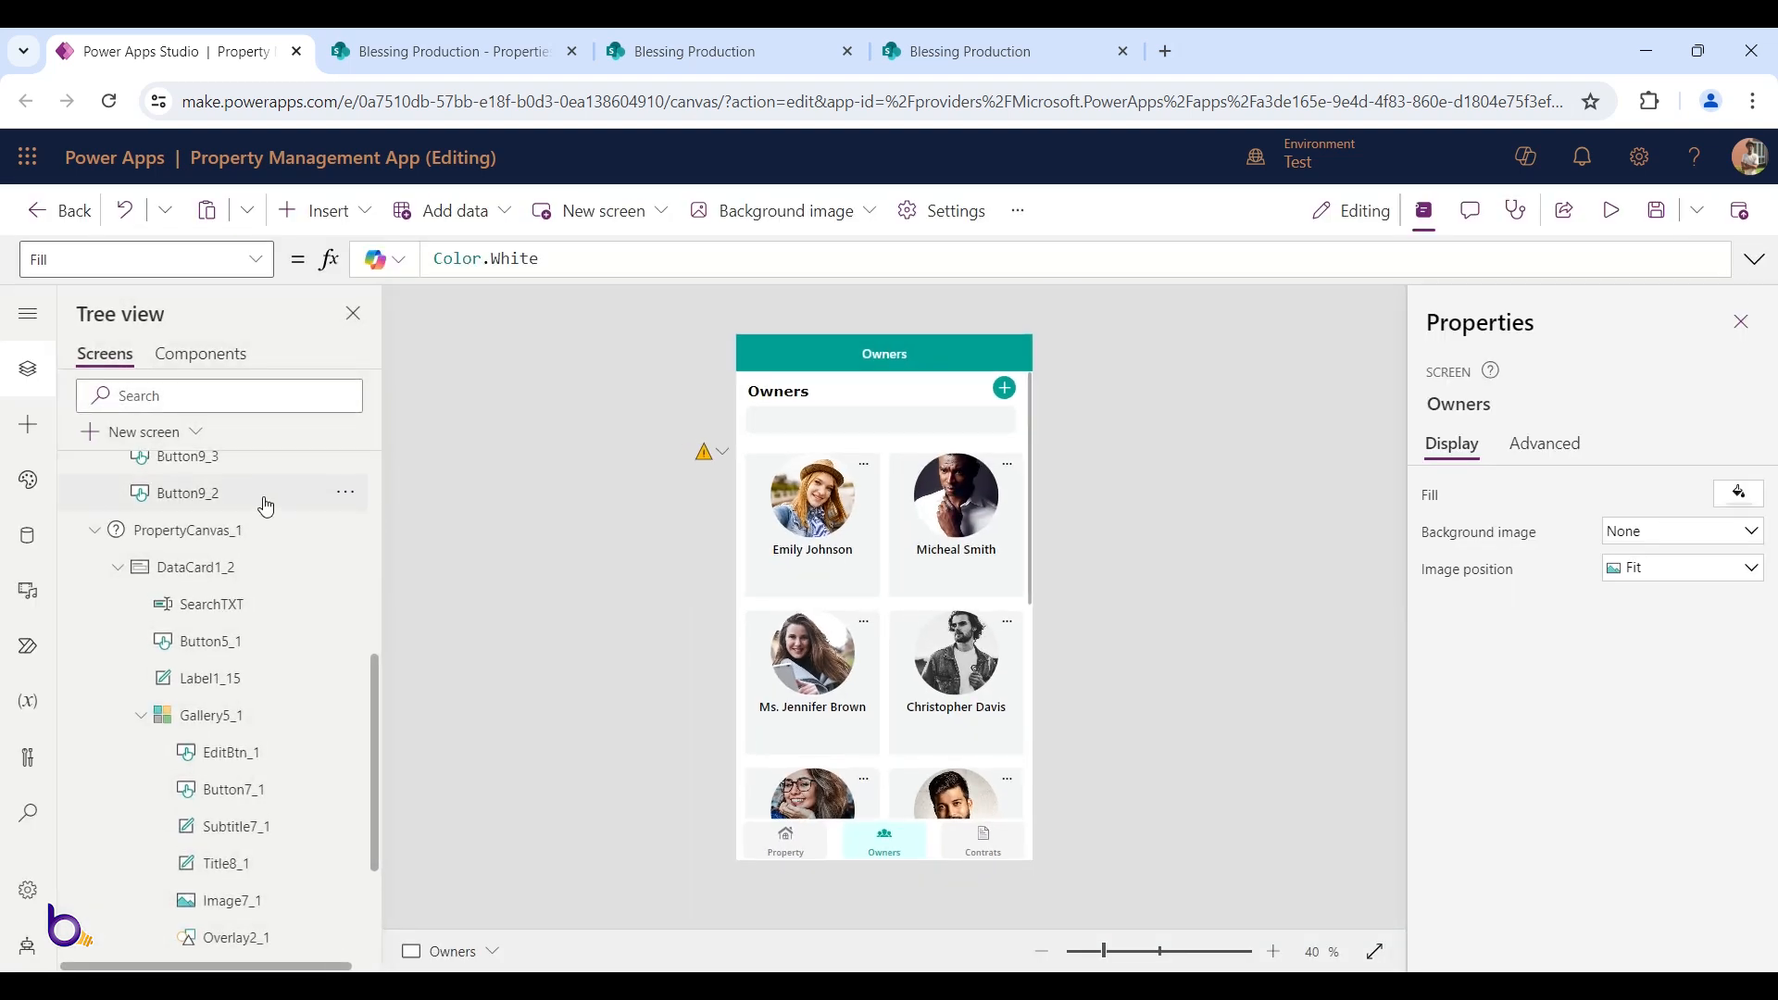
# On the Property screen, start wrapping the properties gallery's Items in Search(Properties,
pyautogui.scroll(5, 262, 497)
pyautogui.click(205, 491)
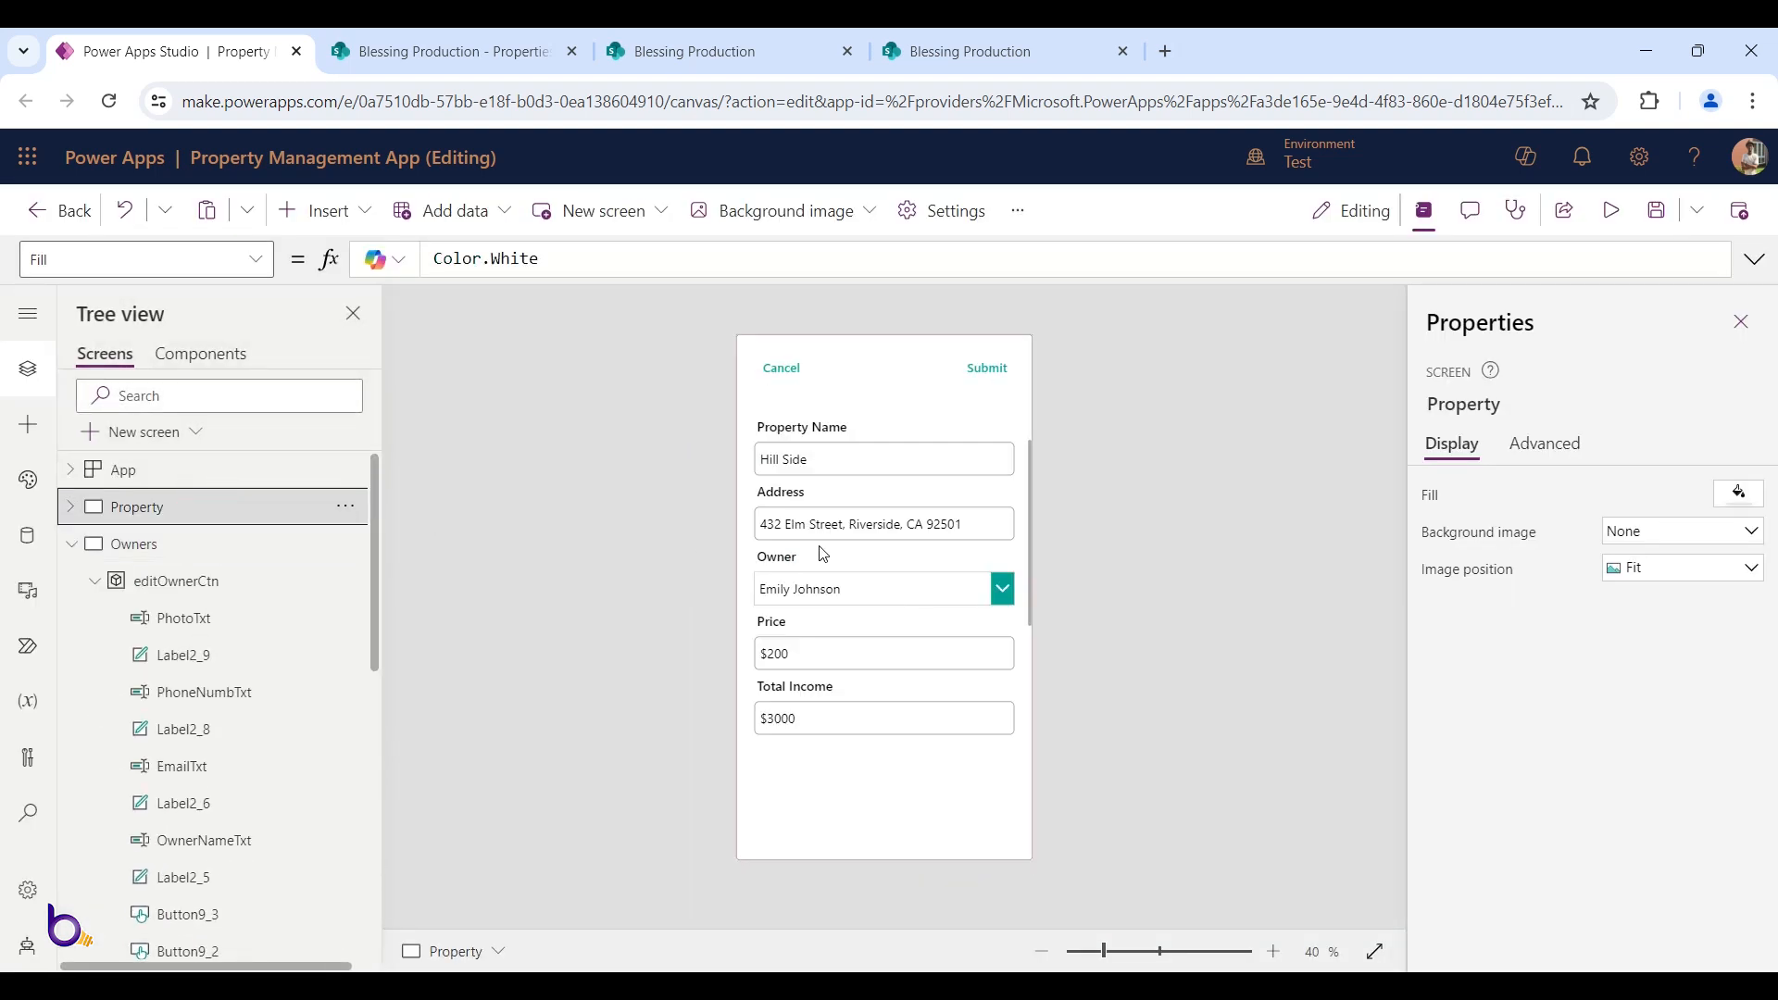
pyautogui.keyDown('alt'); pyautogui.click(783, 369); pyautogui.keyUp('alt')
pyautogui.click(955, 719)
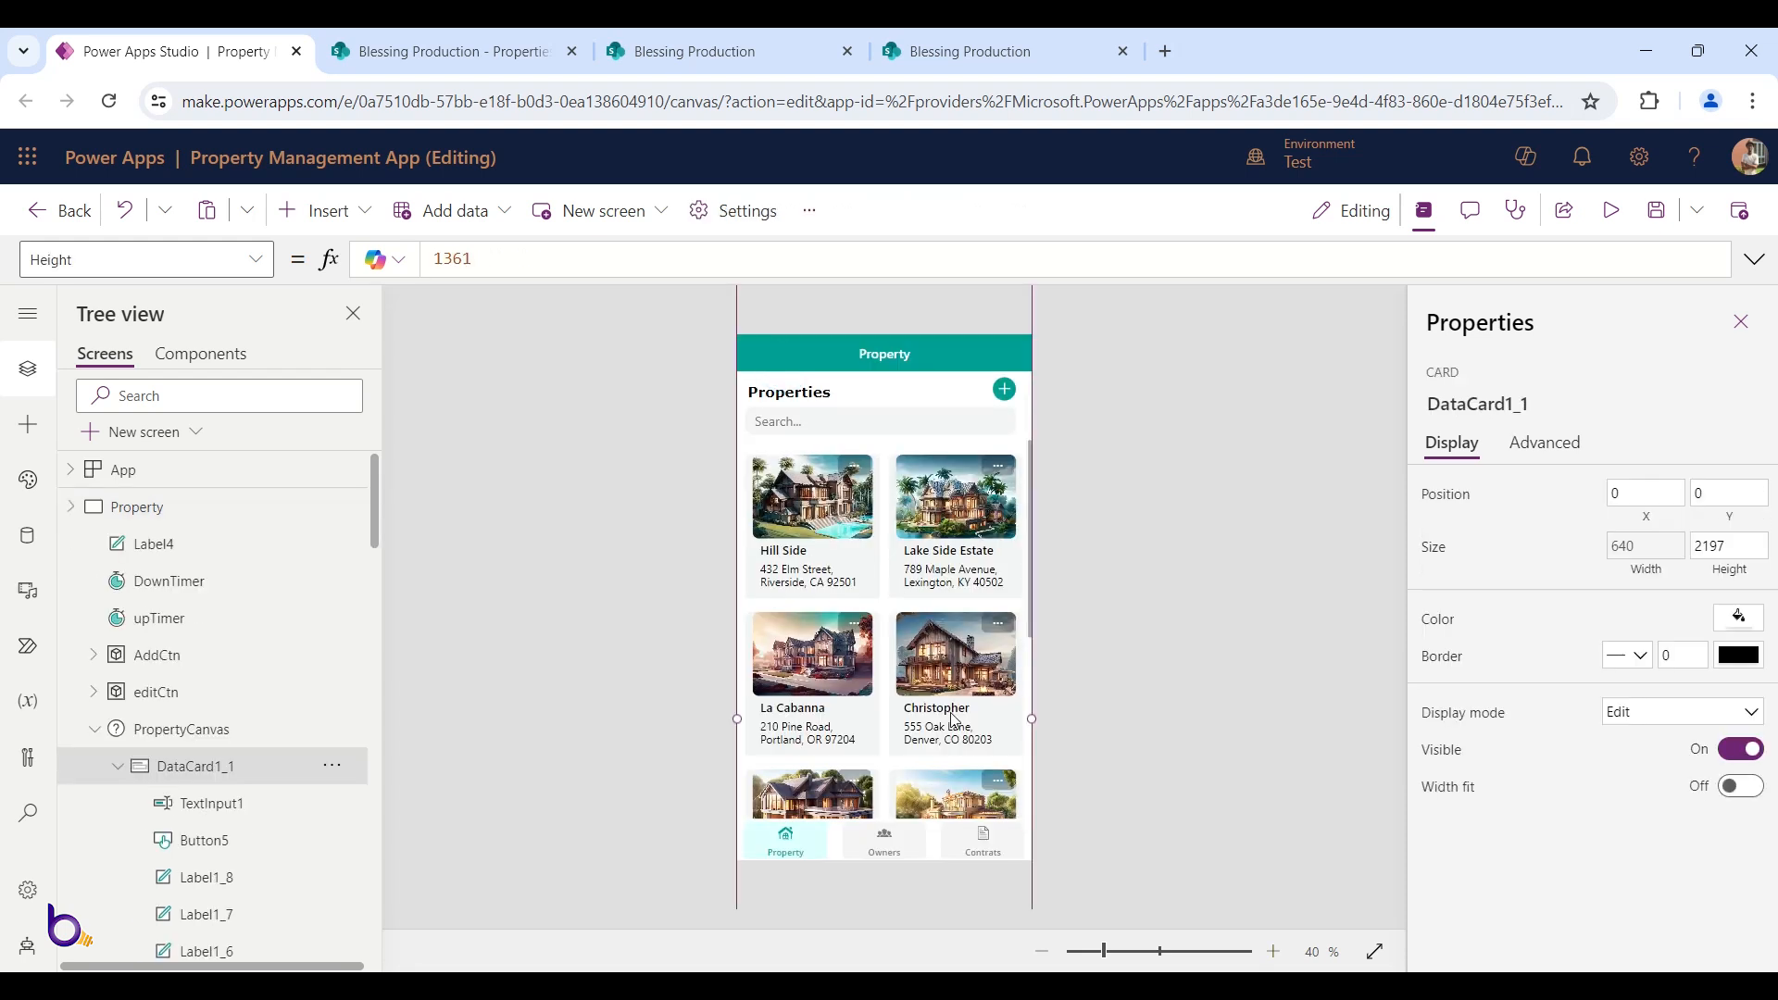
pyautogui.scroll(-5, 237, 768)
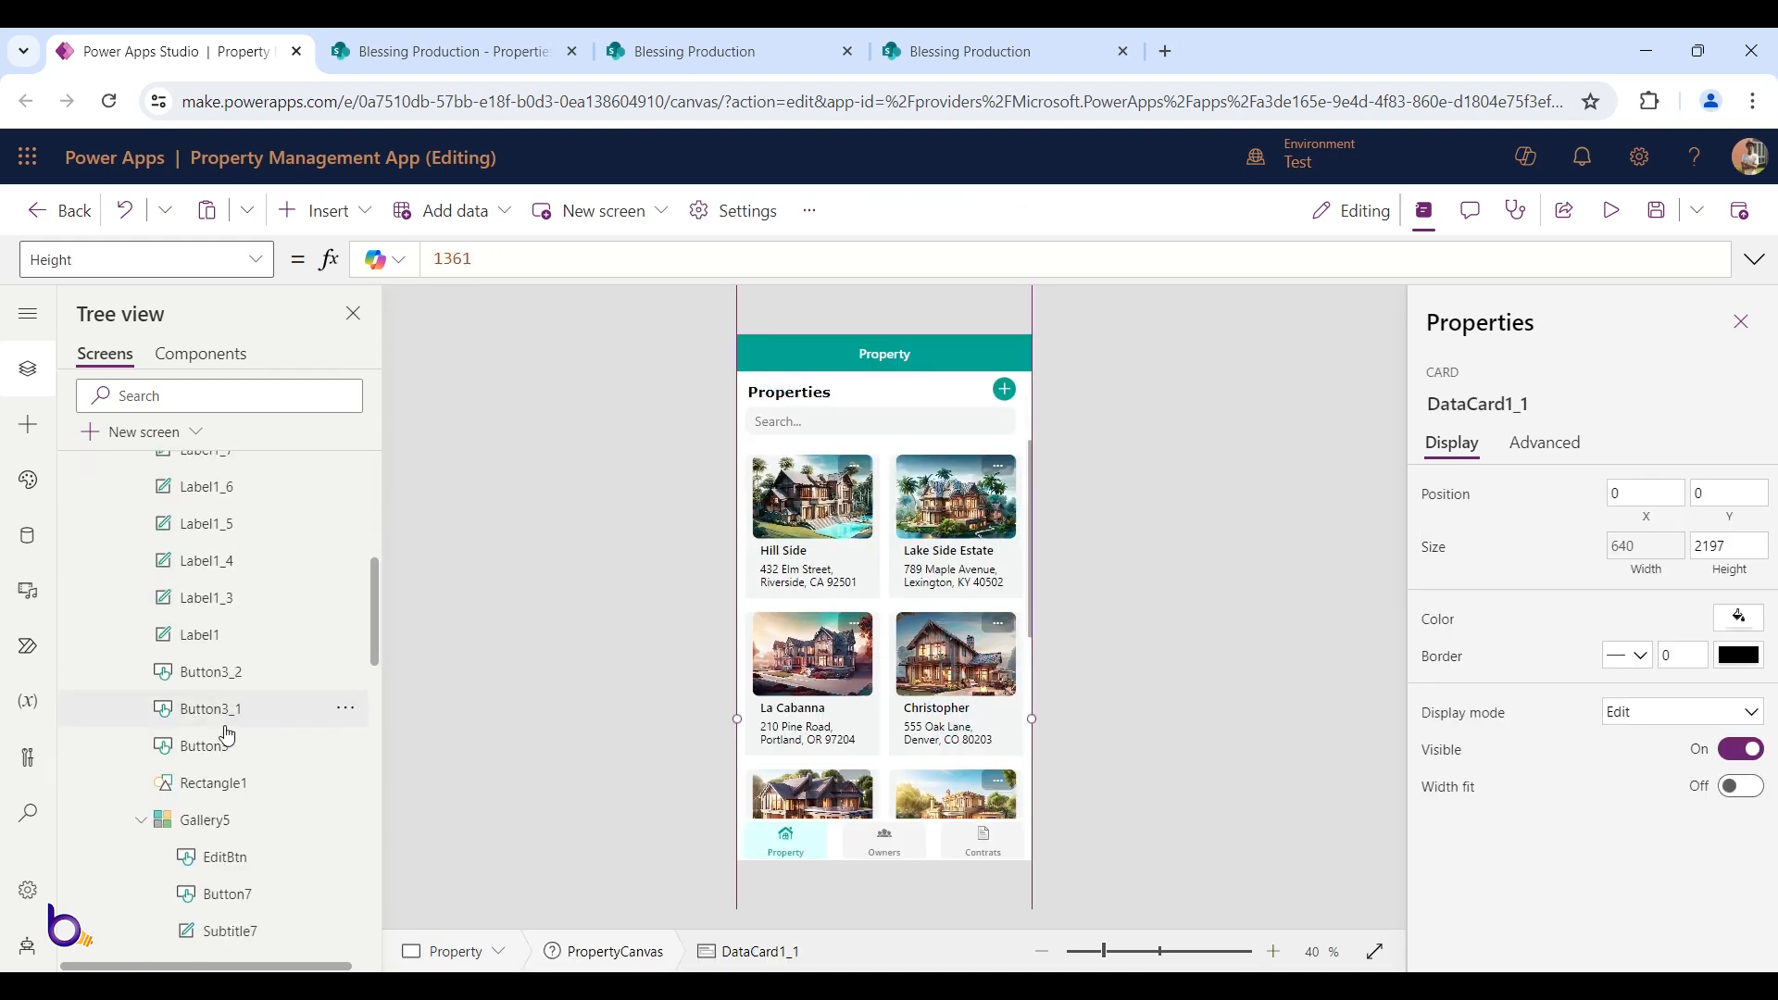
pyautogui.click(240, 704)
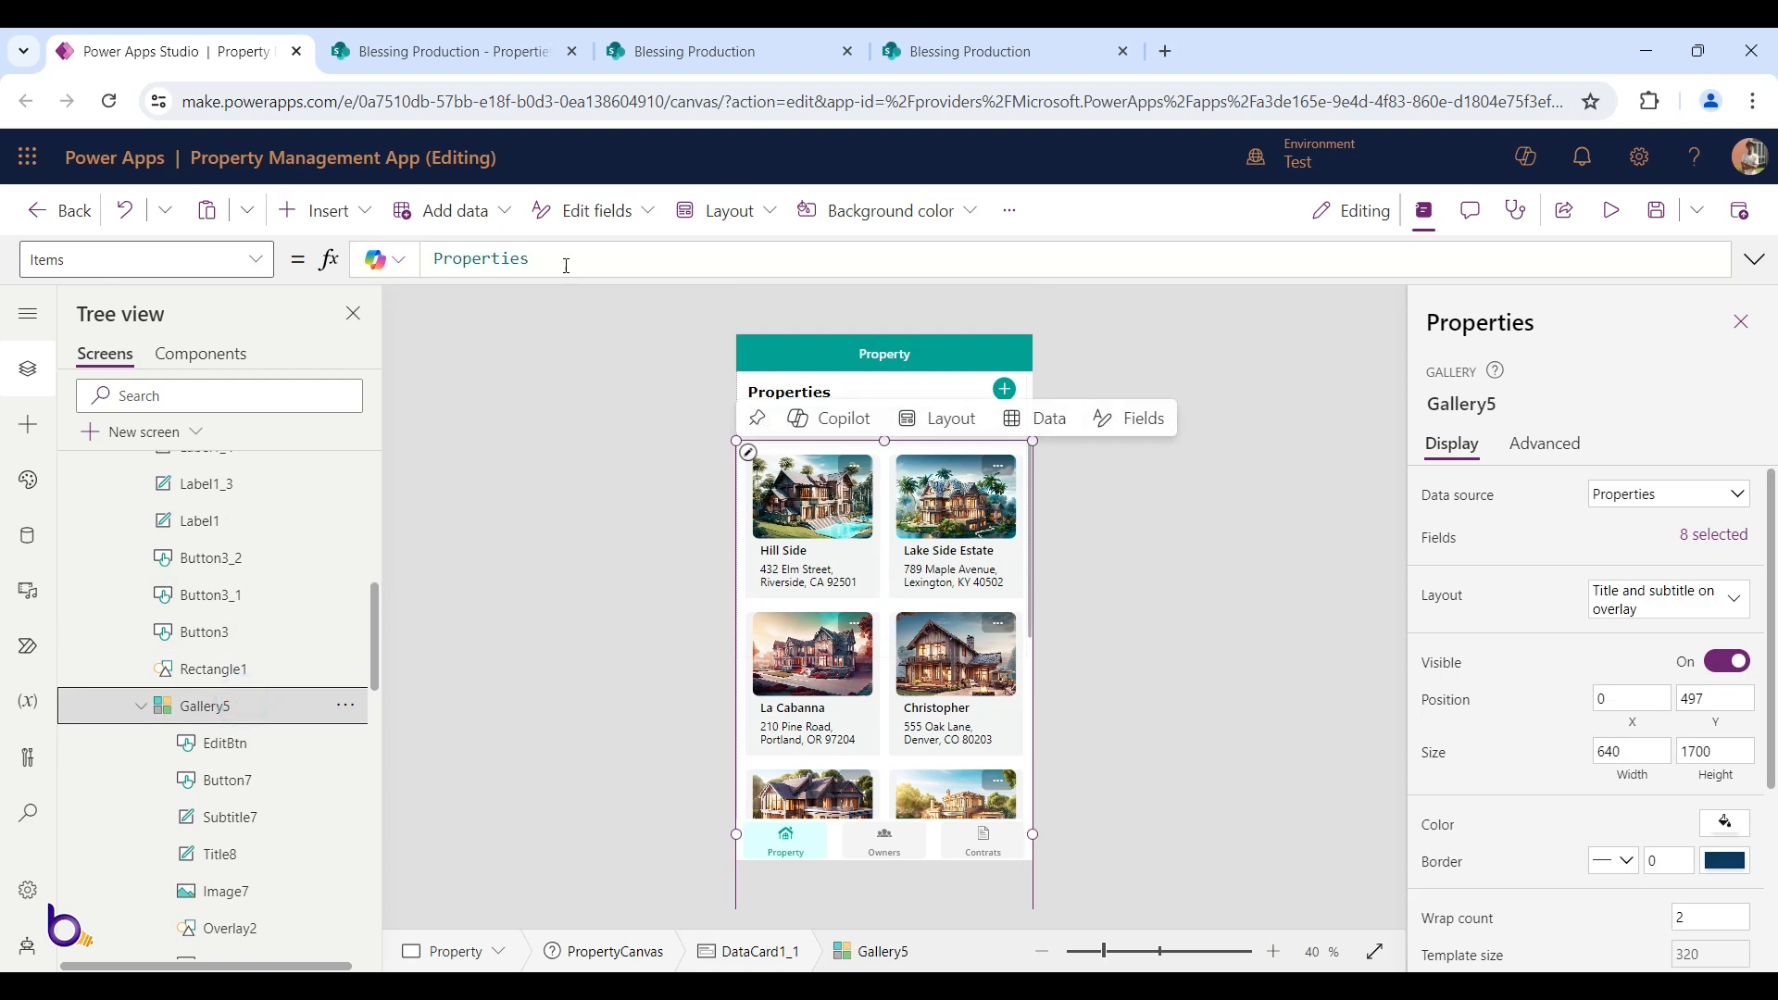
pyautogui.click(567, 259)
pyautogui.press('Left')
pyautogui.press('Left')
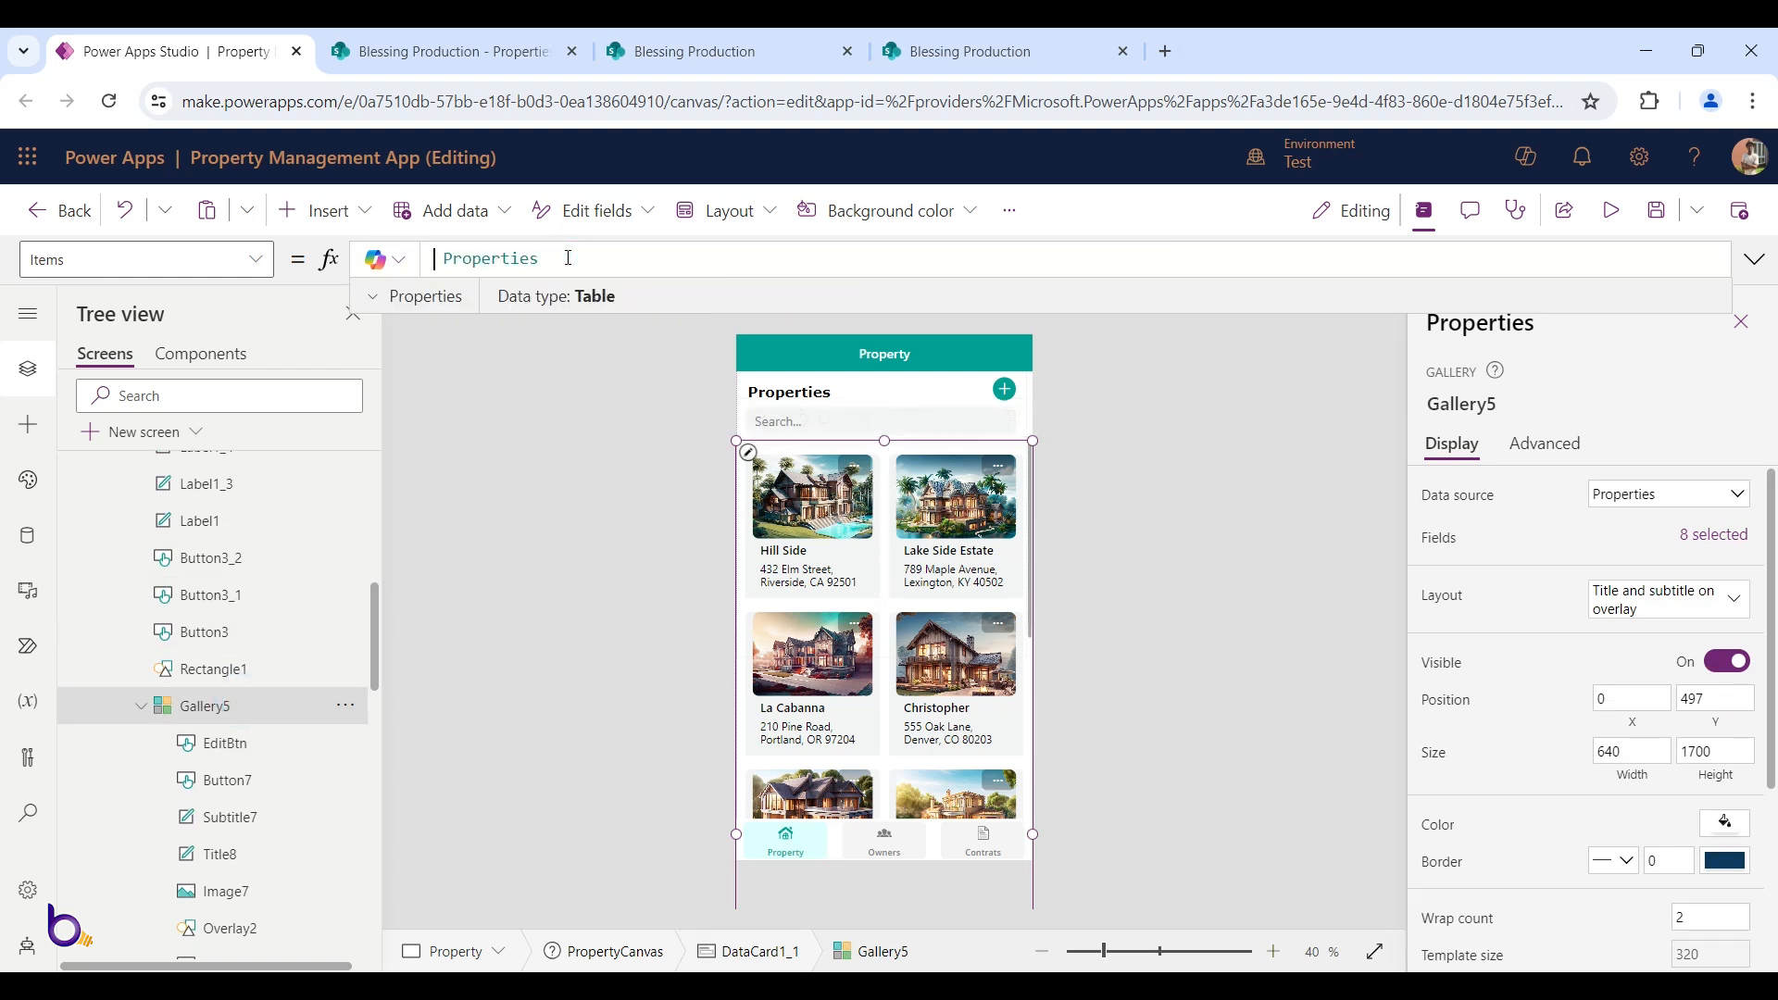
pyautogui.write('Search(')
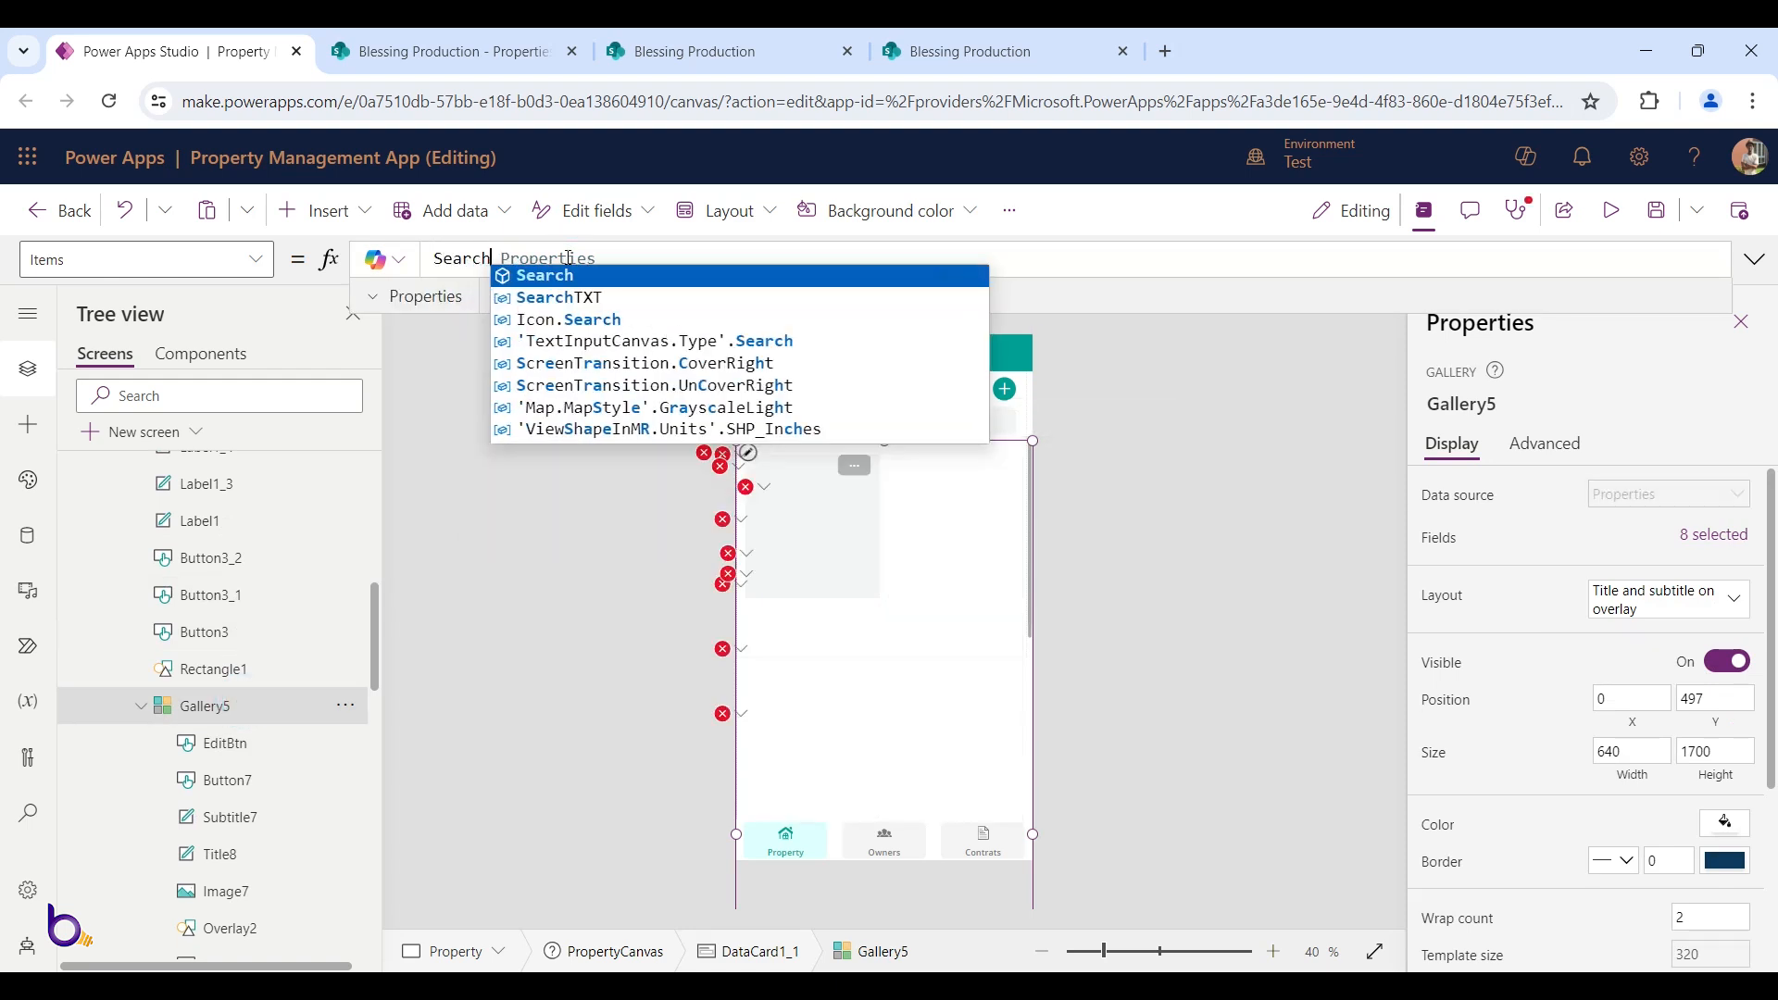
pyautogui.click(686, 252)
pyautogui.write(',')
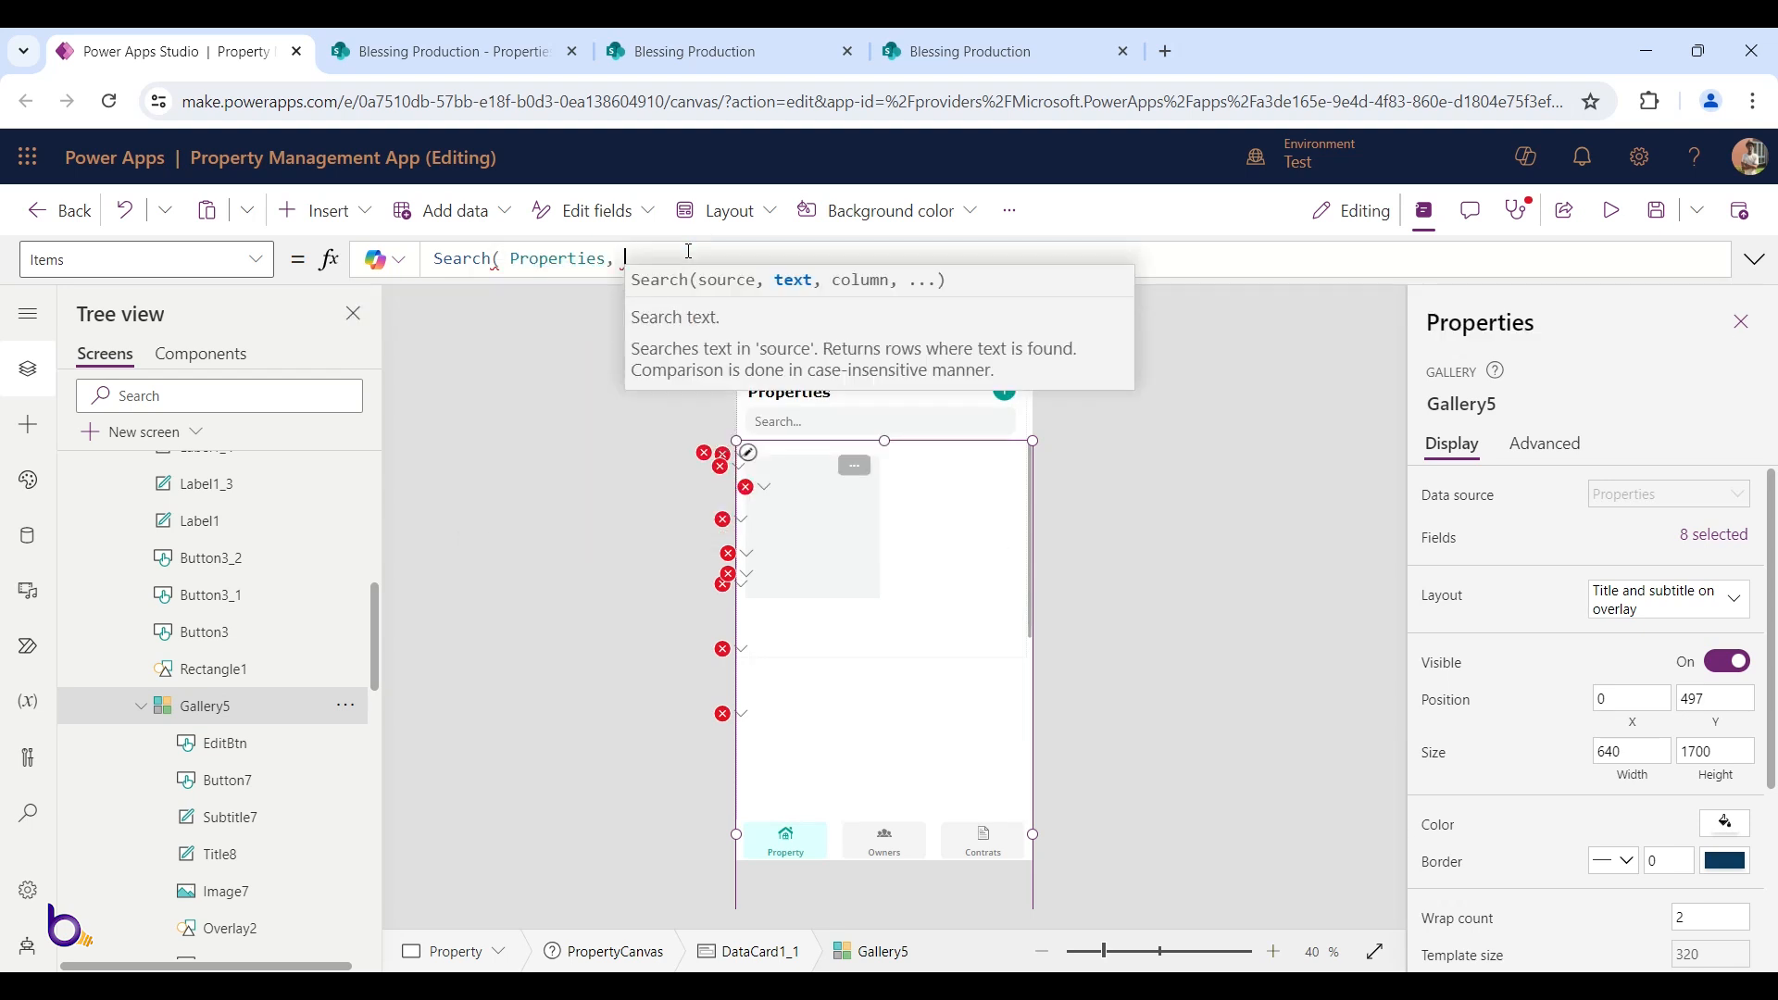
# Complete the Items formula with TextInput1.Text and the 'Property Name' column
pyautogui.click(837, 422)
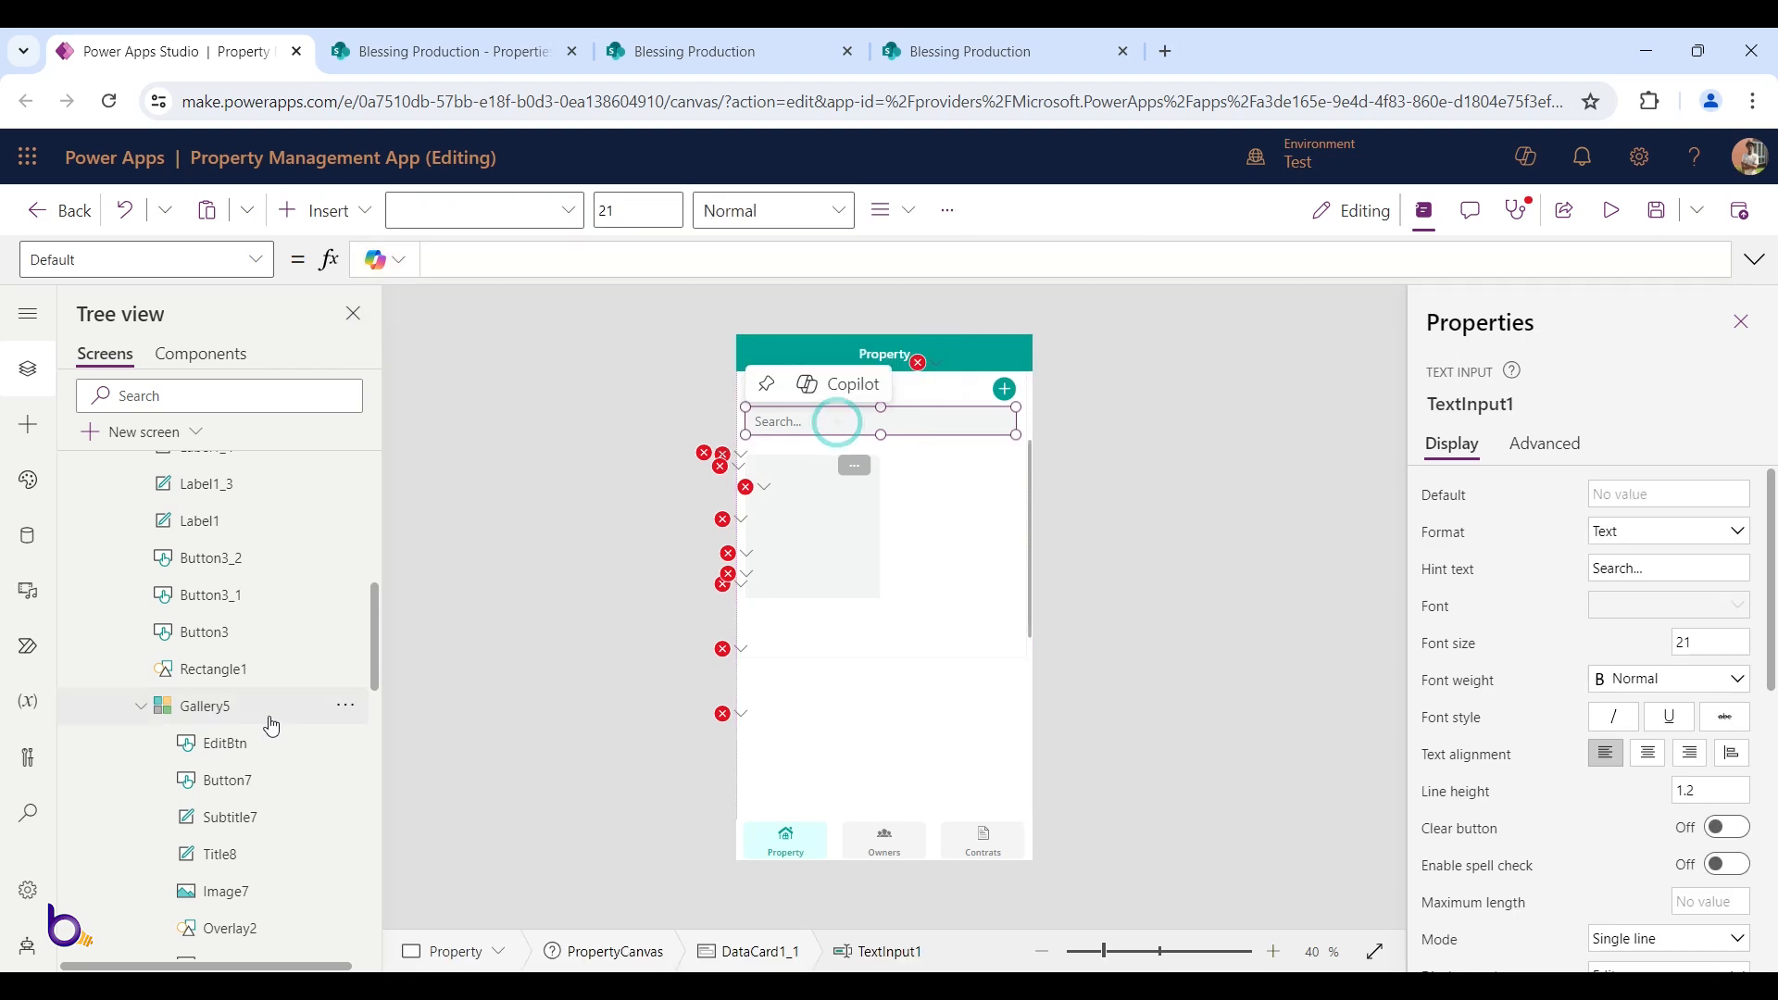
pyautogui.scroll(-3, 232, 741)
pyautogui.scroll(5, 232, 739)
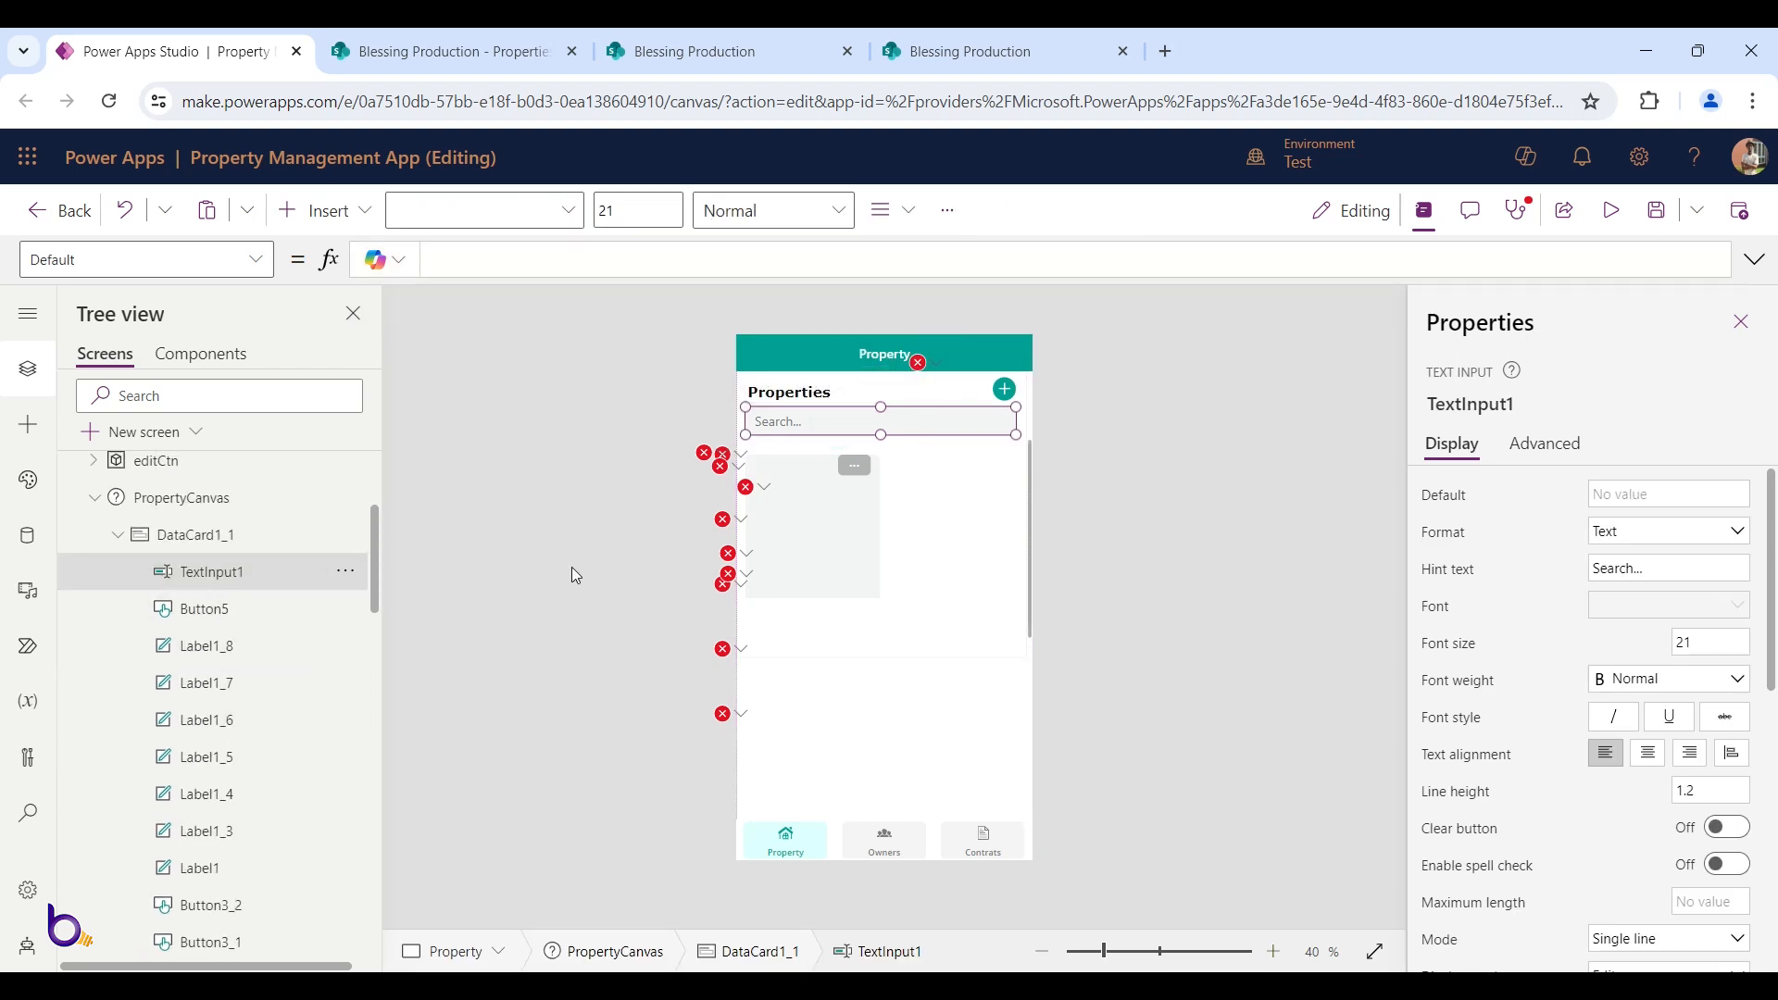
pyautogui.click(859, 717)
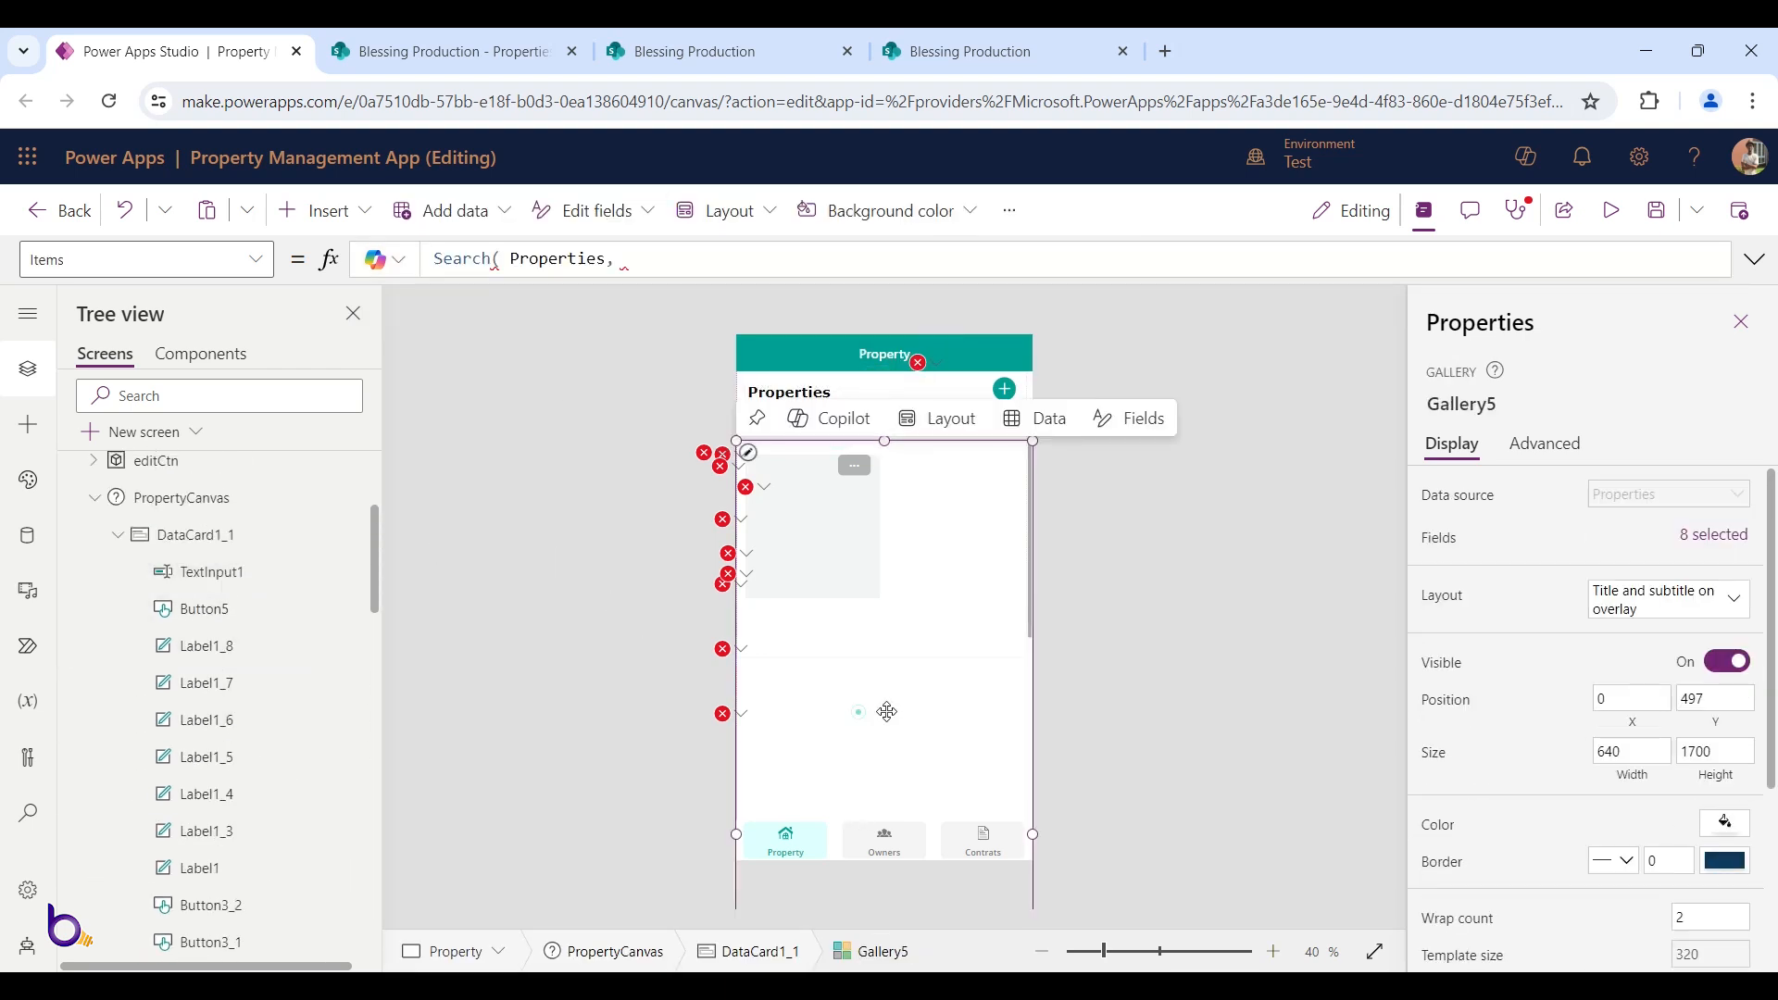
pyautogui.click(639, 262)
pyautogui.write('TextInput1')
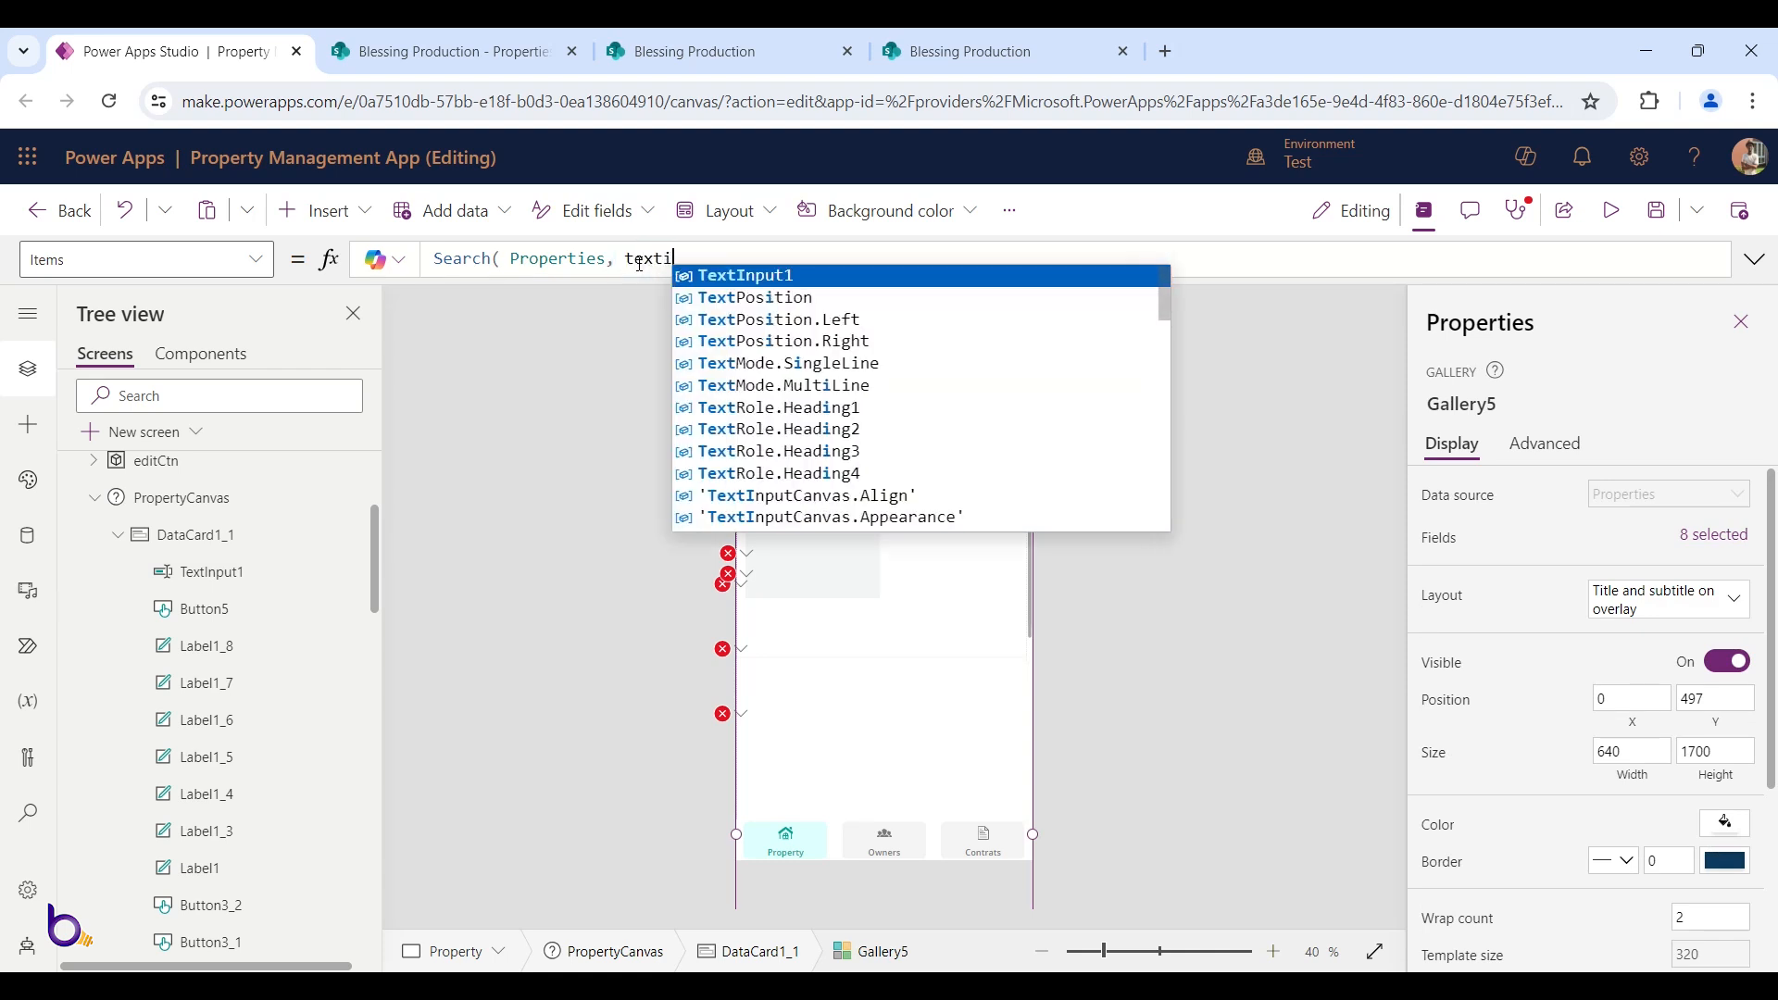
pyautogui.write('.Text')
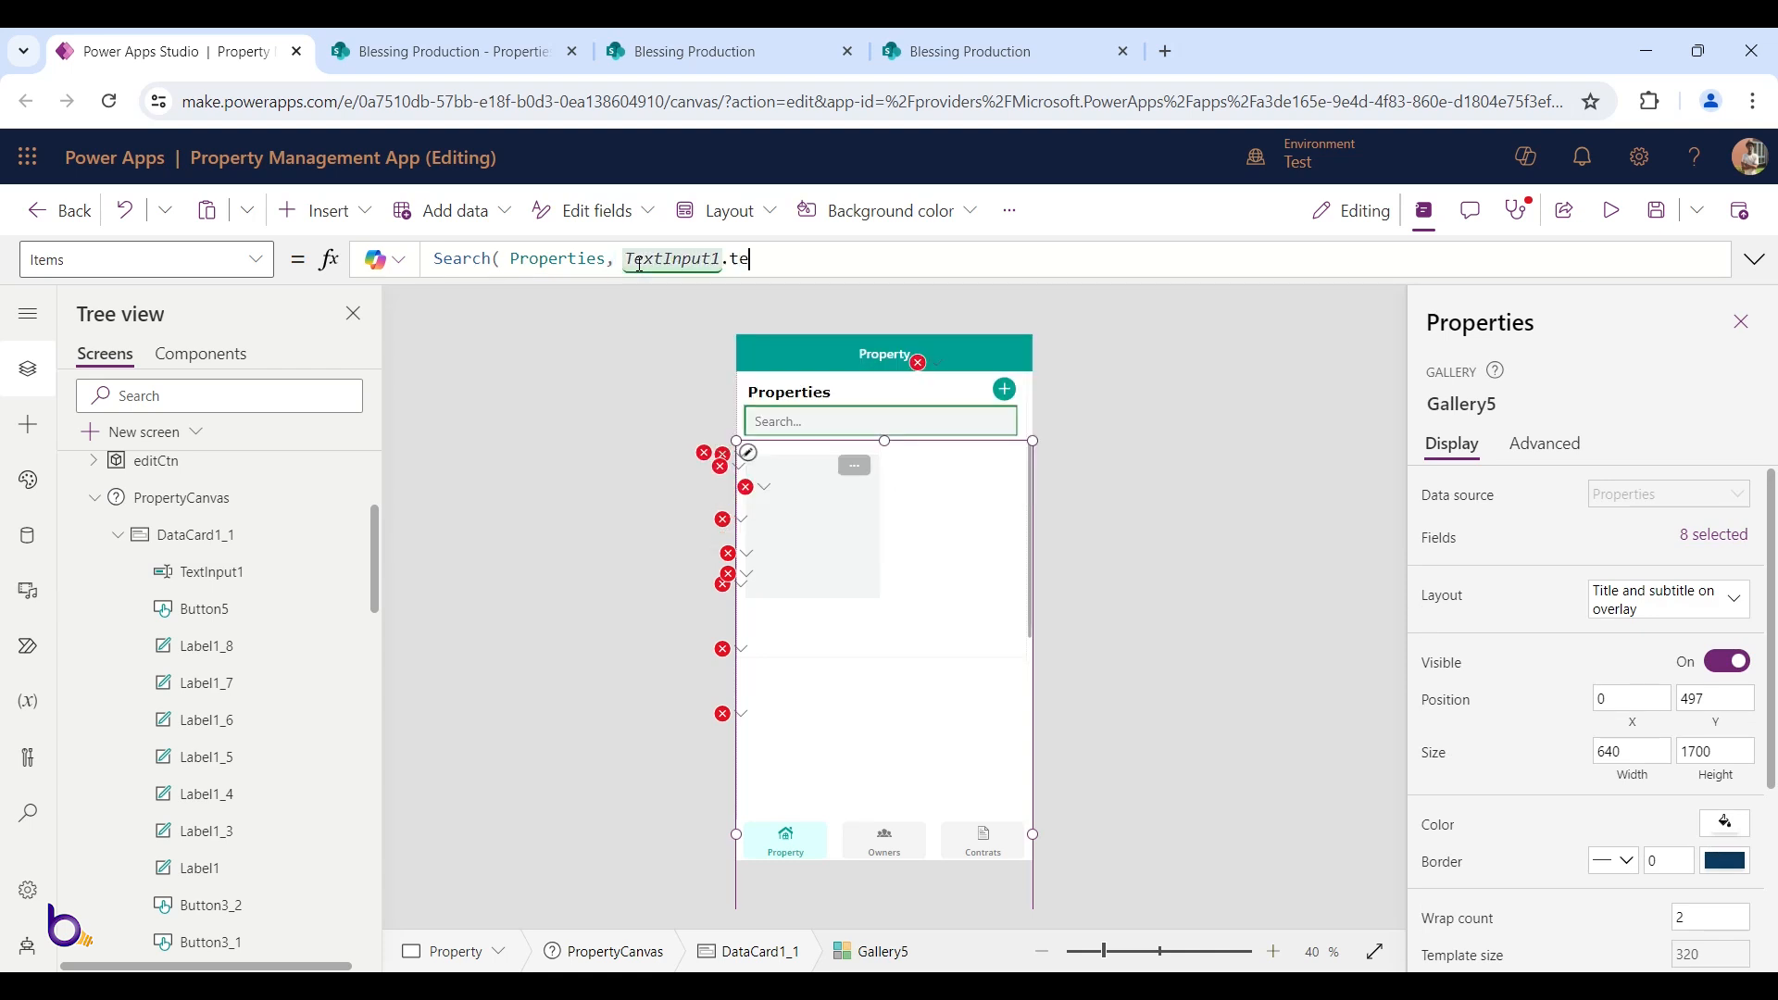
pyautogui.write(',')
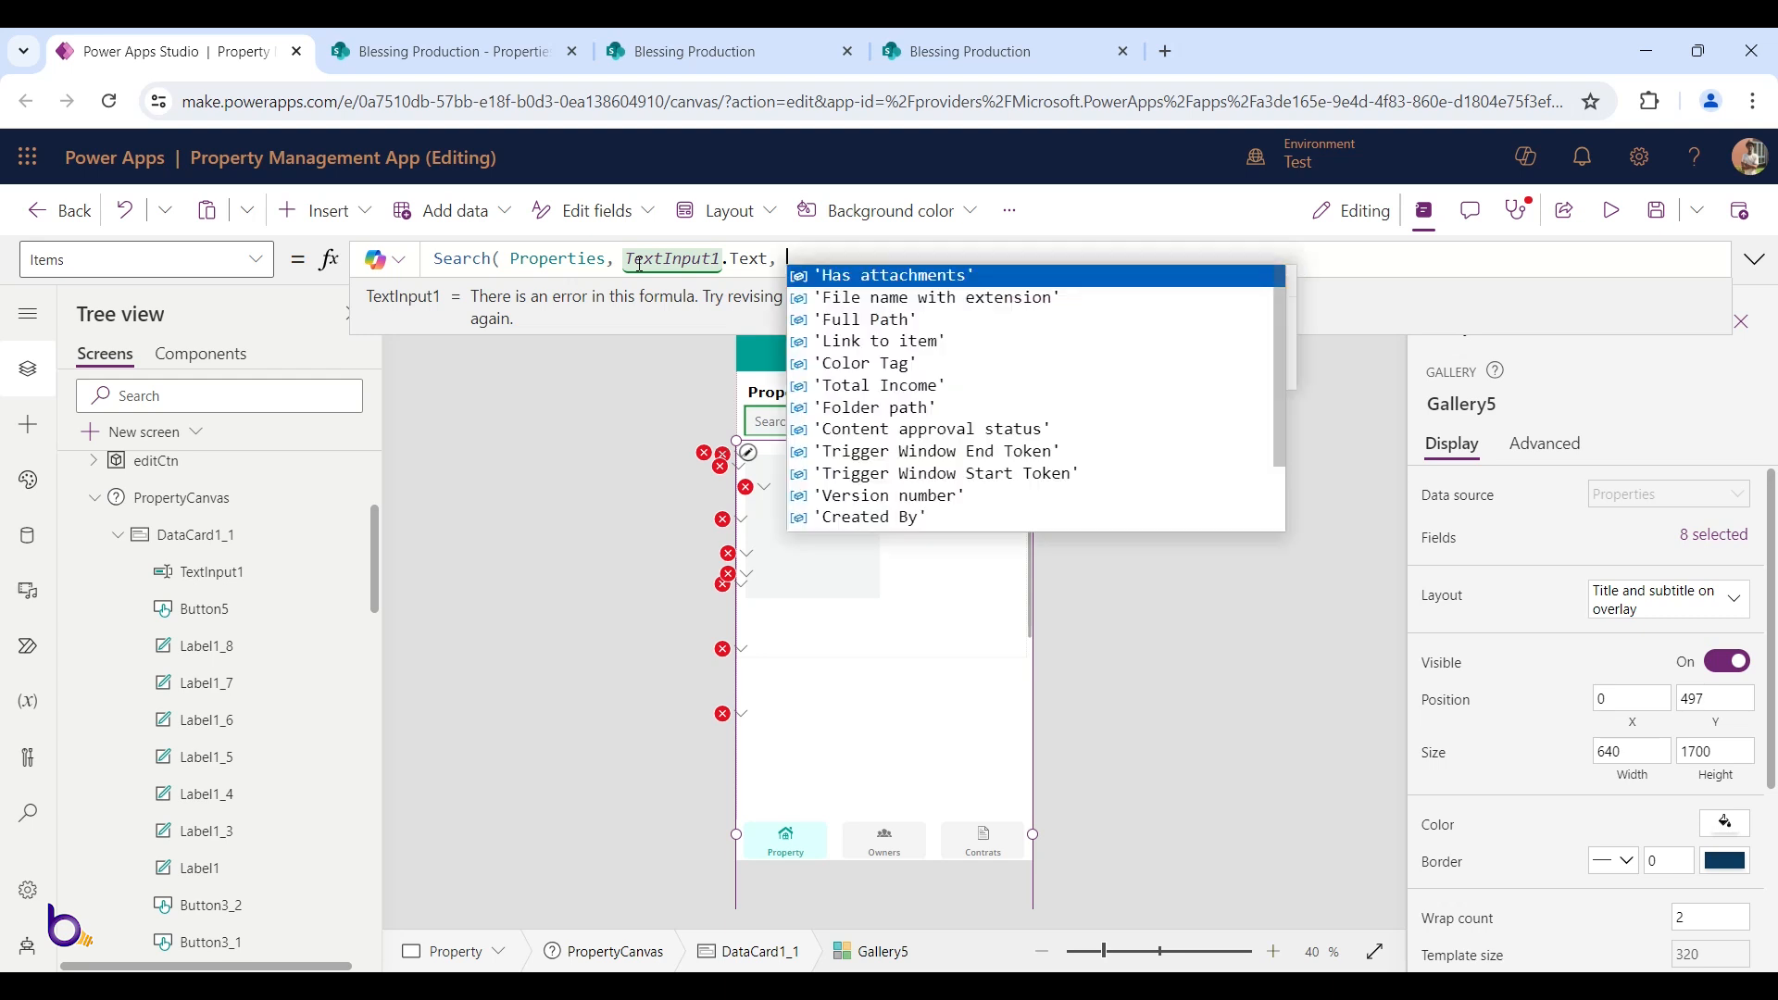
pyautogui.scroll(-1, 1003, 436)
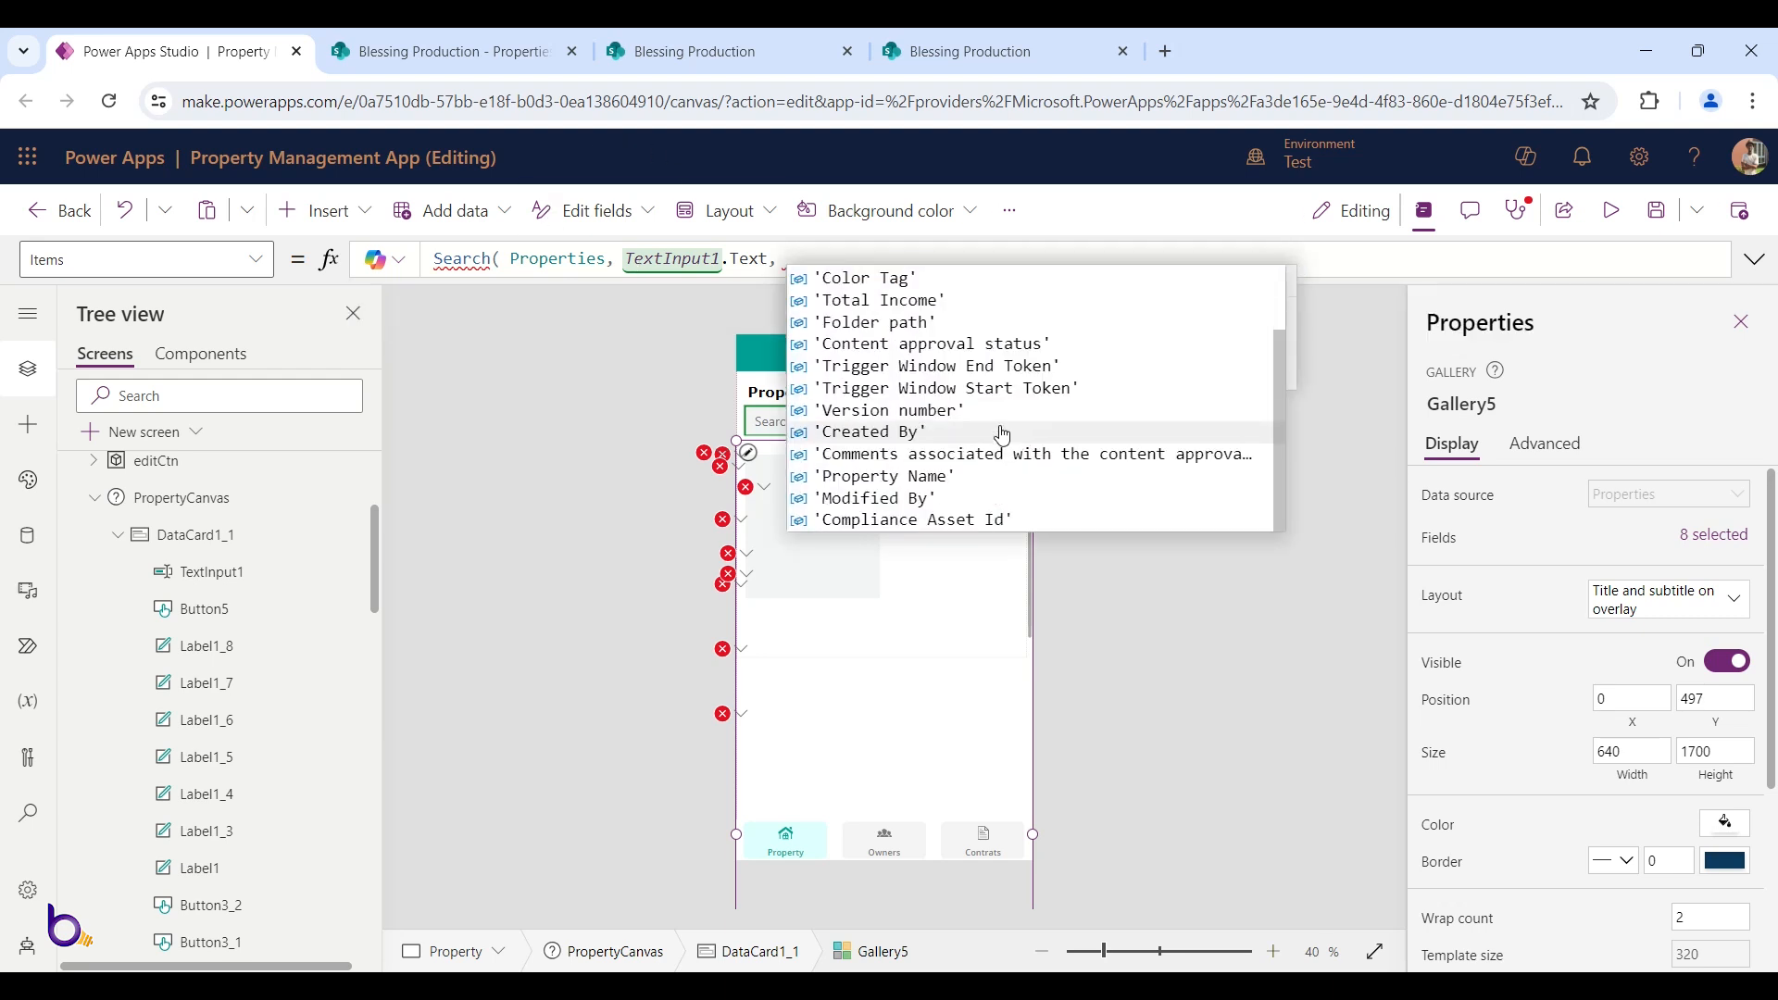
pyautogui.click(949, 478)
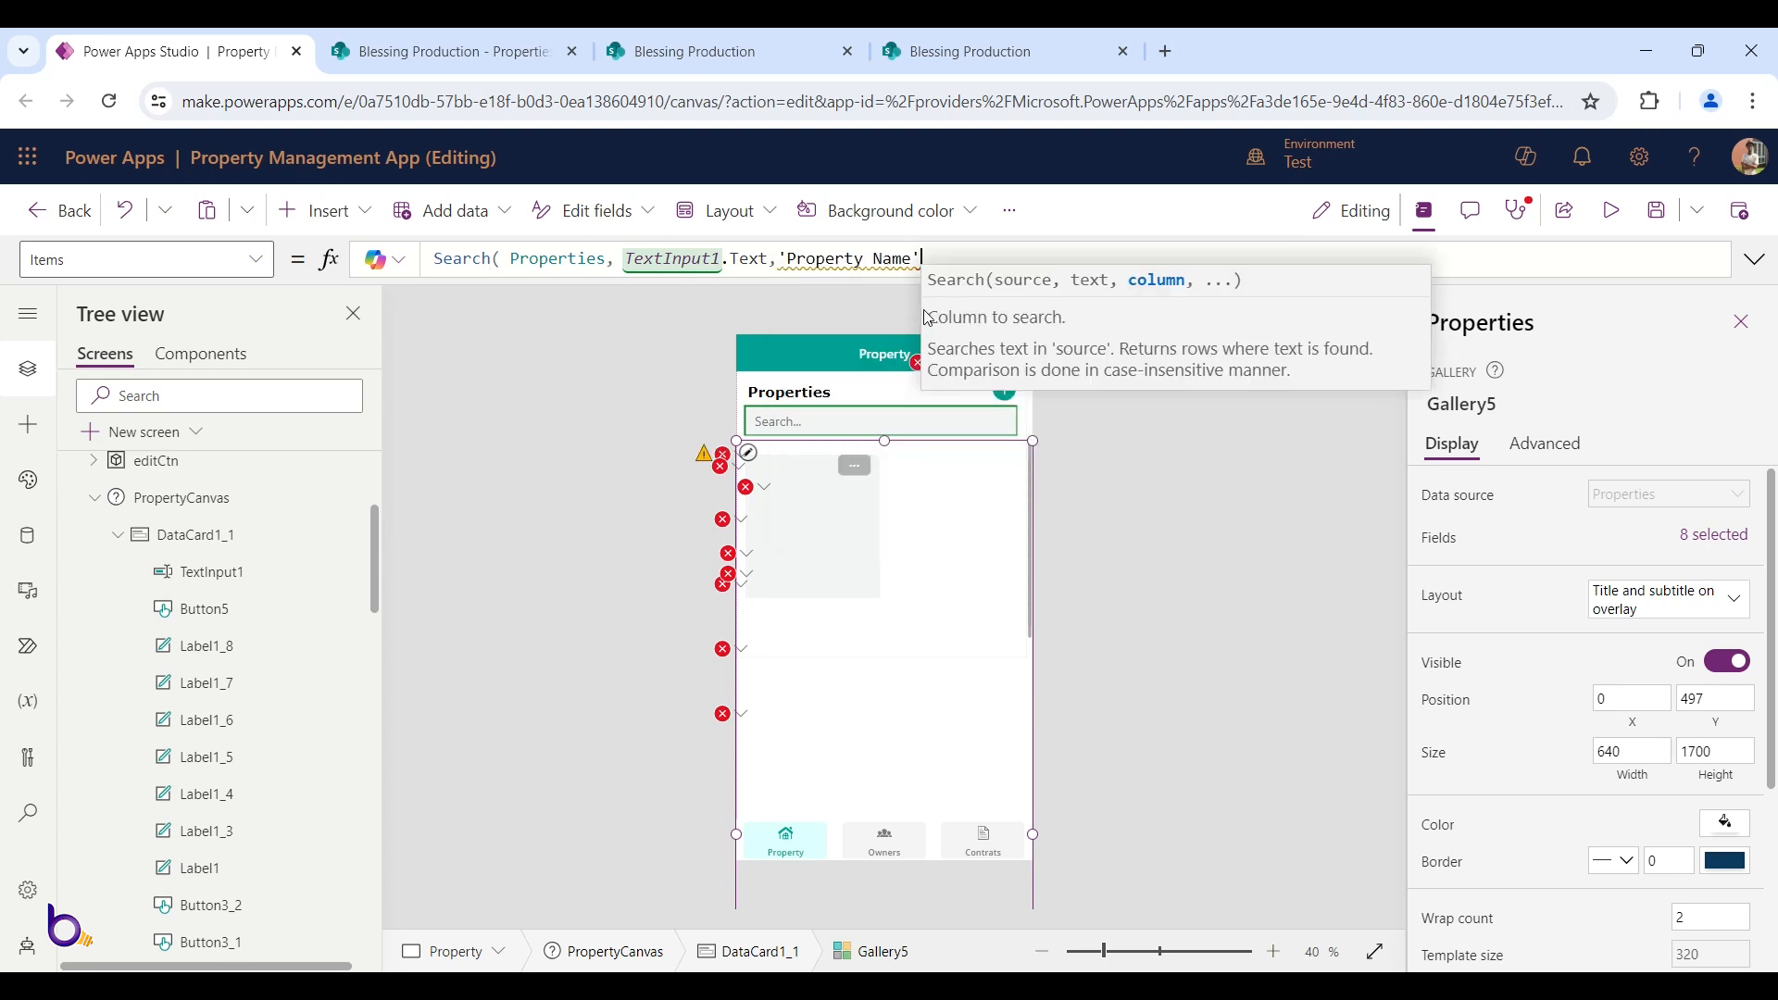
pyautogui.write(')')
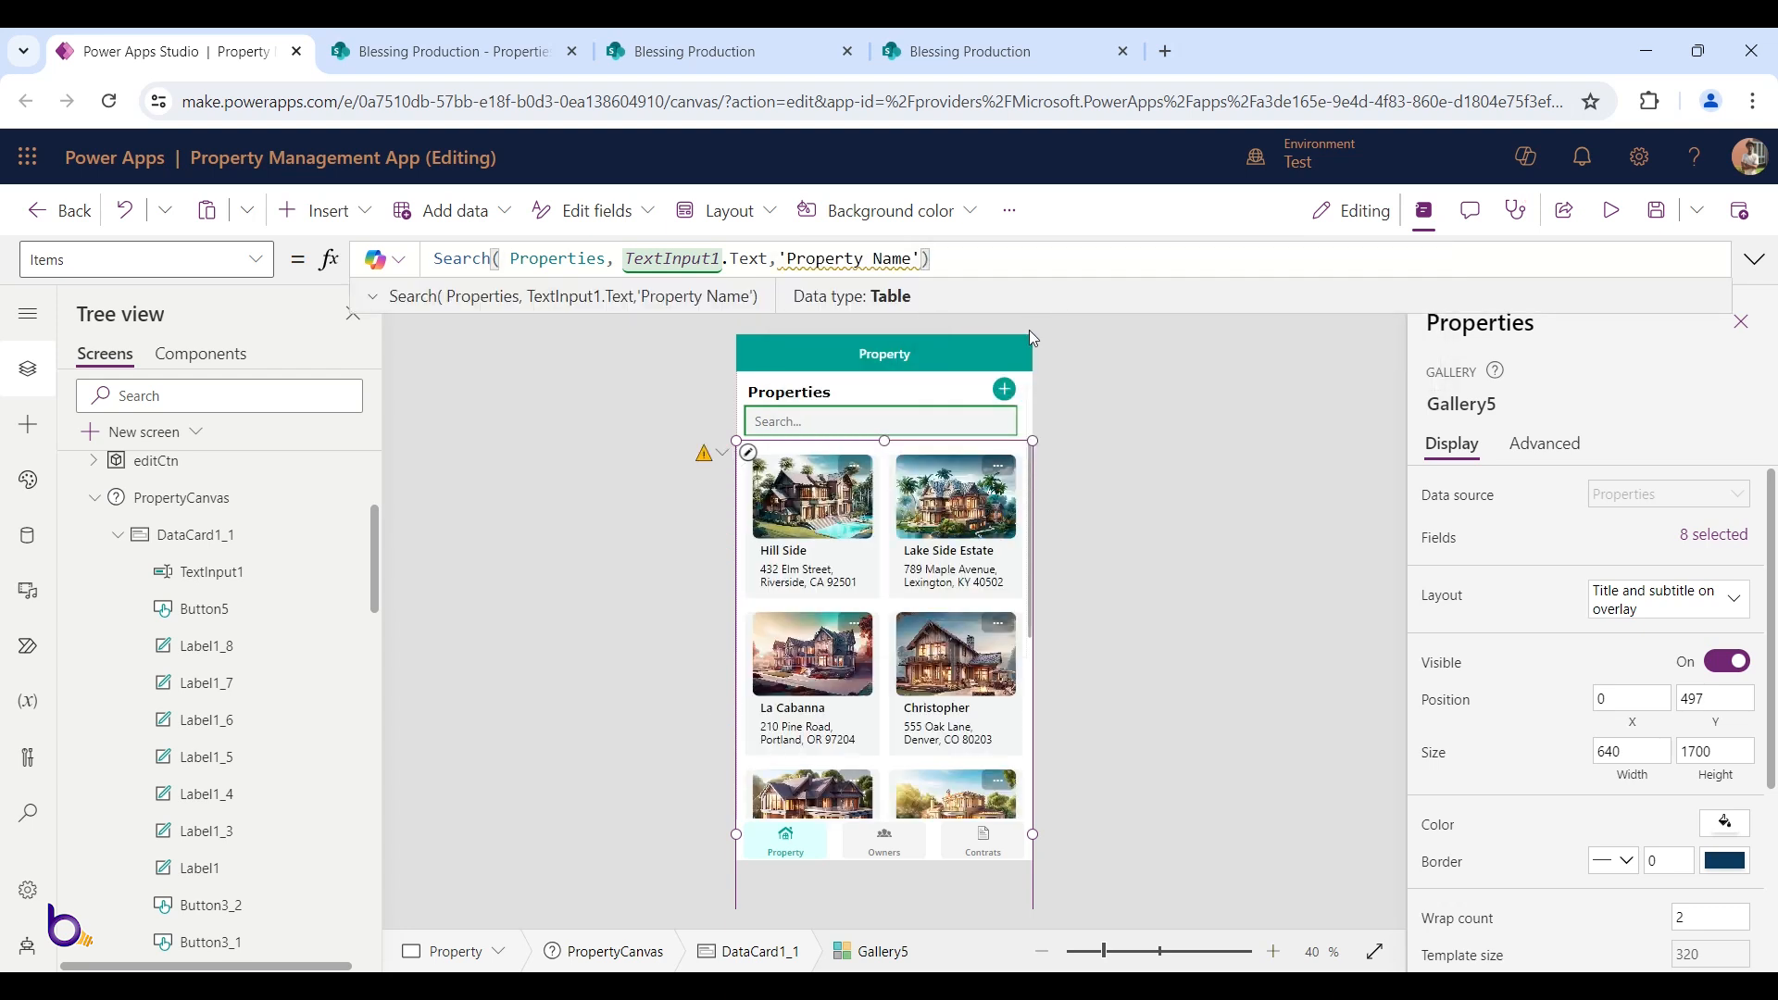
# Preview the app, filter property cards with 'l', 'es' and 'h', then go to Owners and exit preview
pyautogui.click(1612, 211)
pyautogui.click(816, 362)
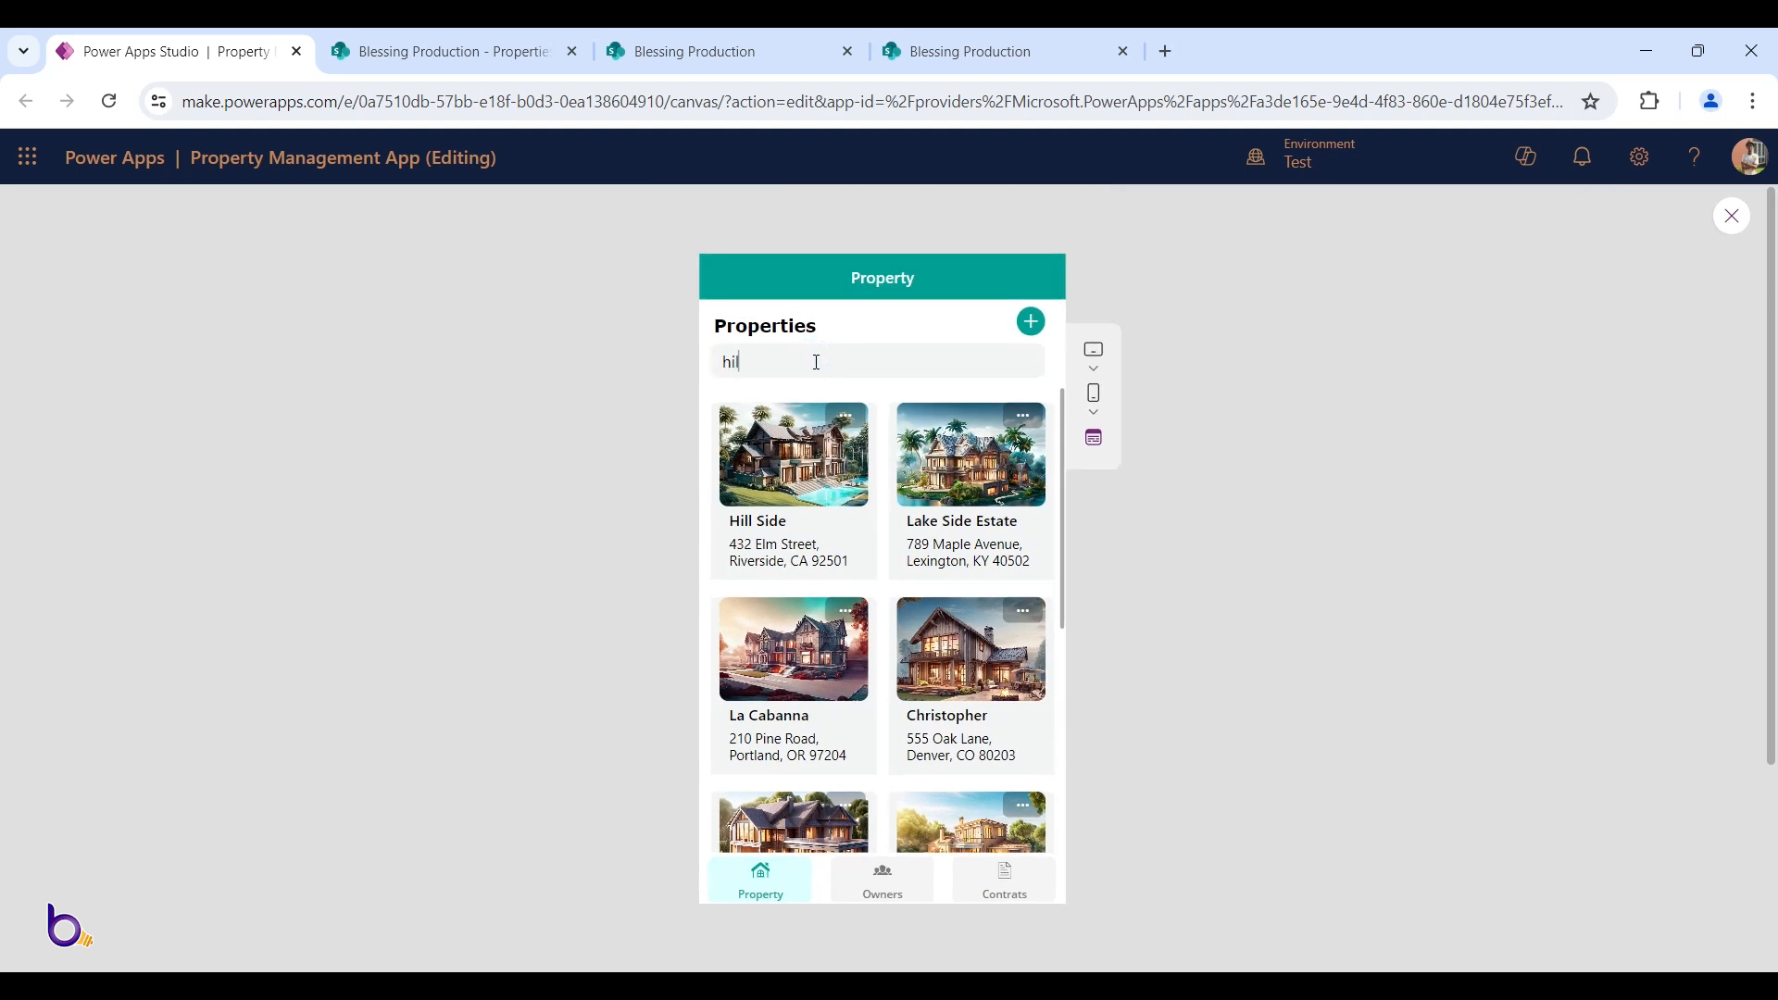
pyautogui.write('l')
pyautogui.press('BackSpace')
pyautogui.press('BackSpace')
pyautogui.press('BackSpace')
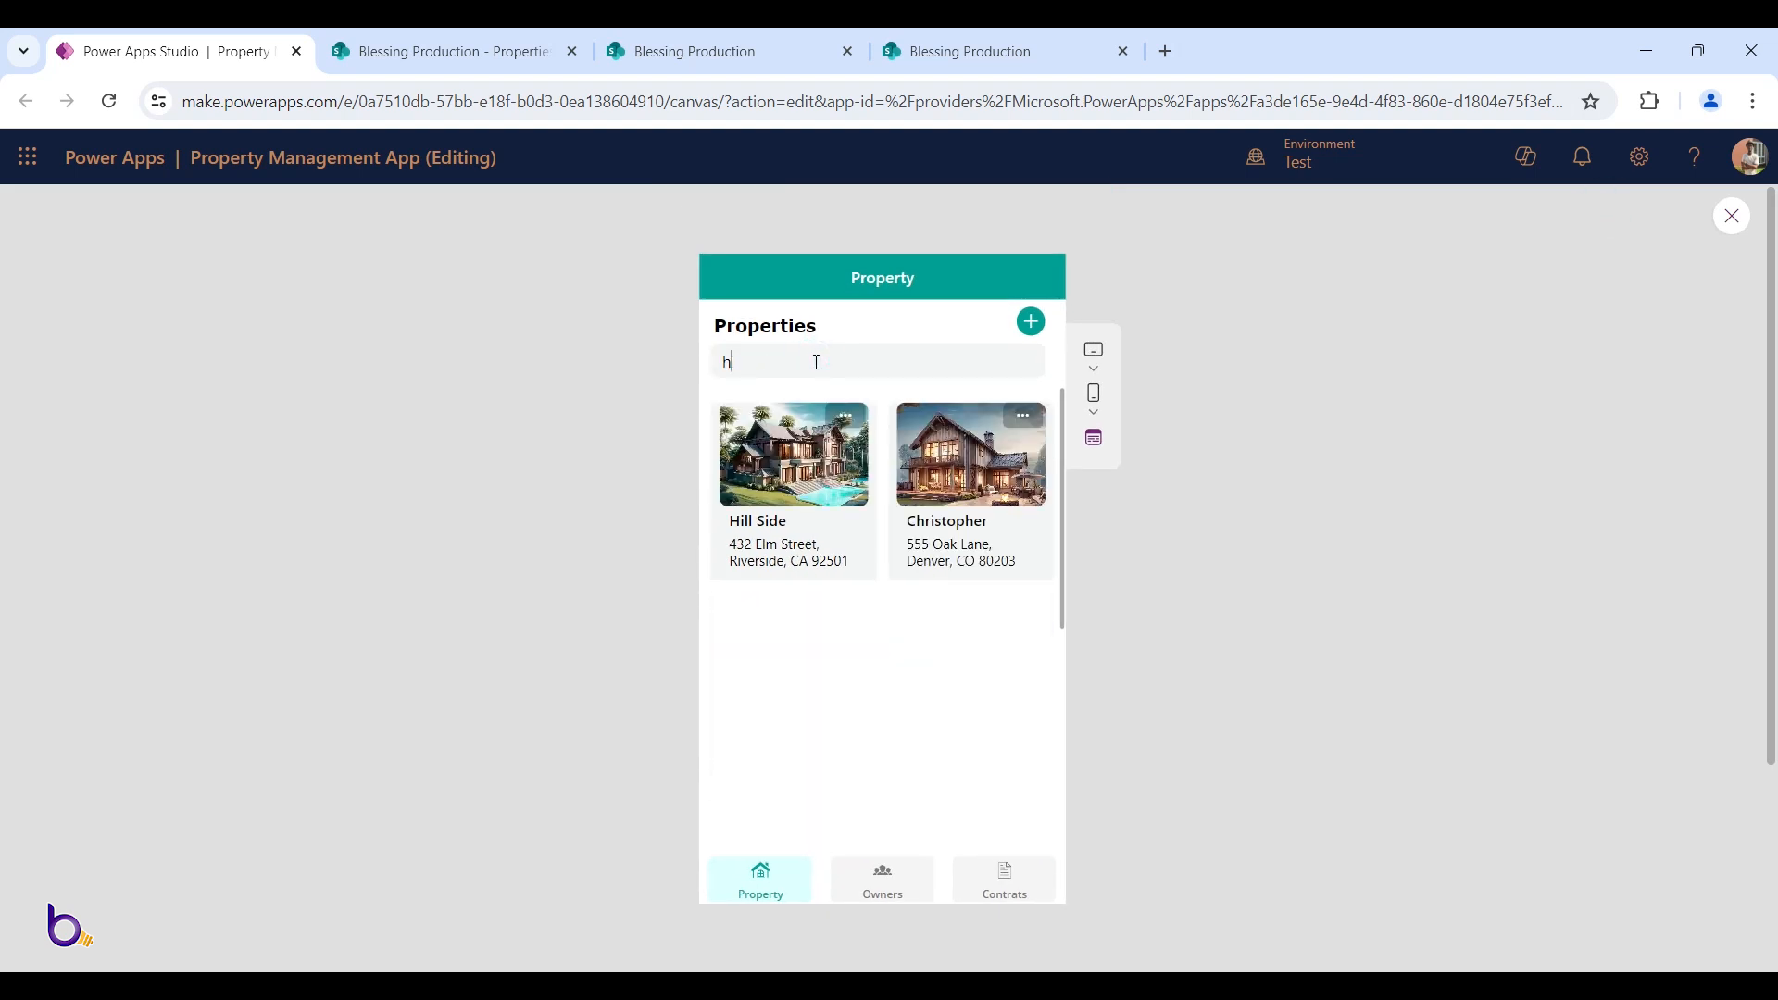
pyautogui.write('es')
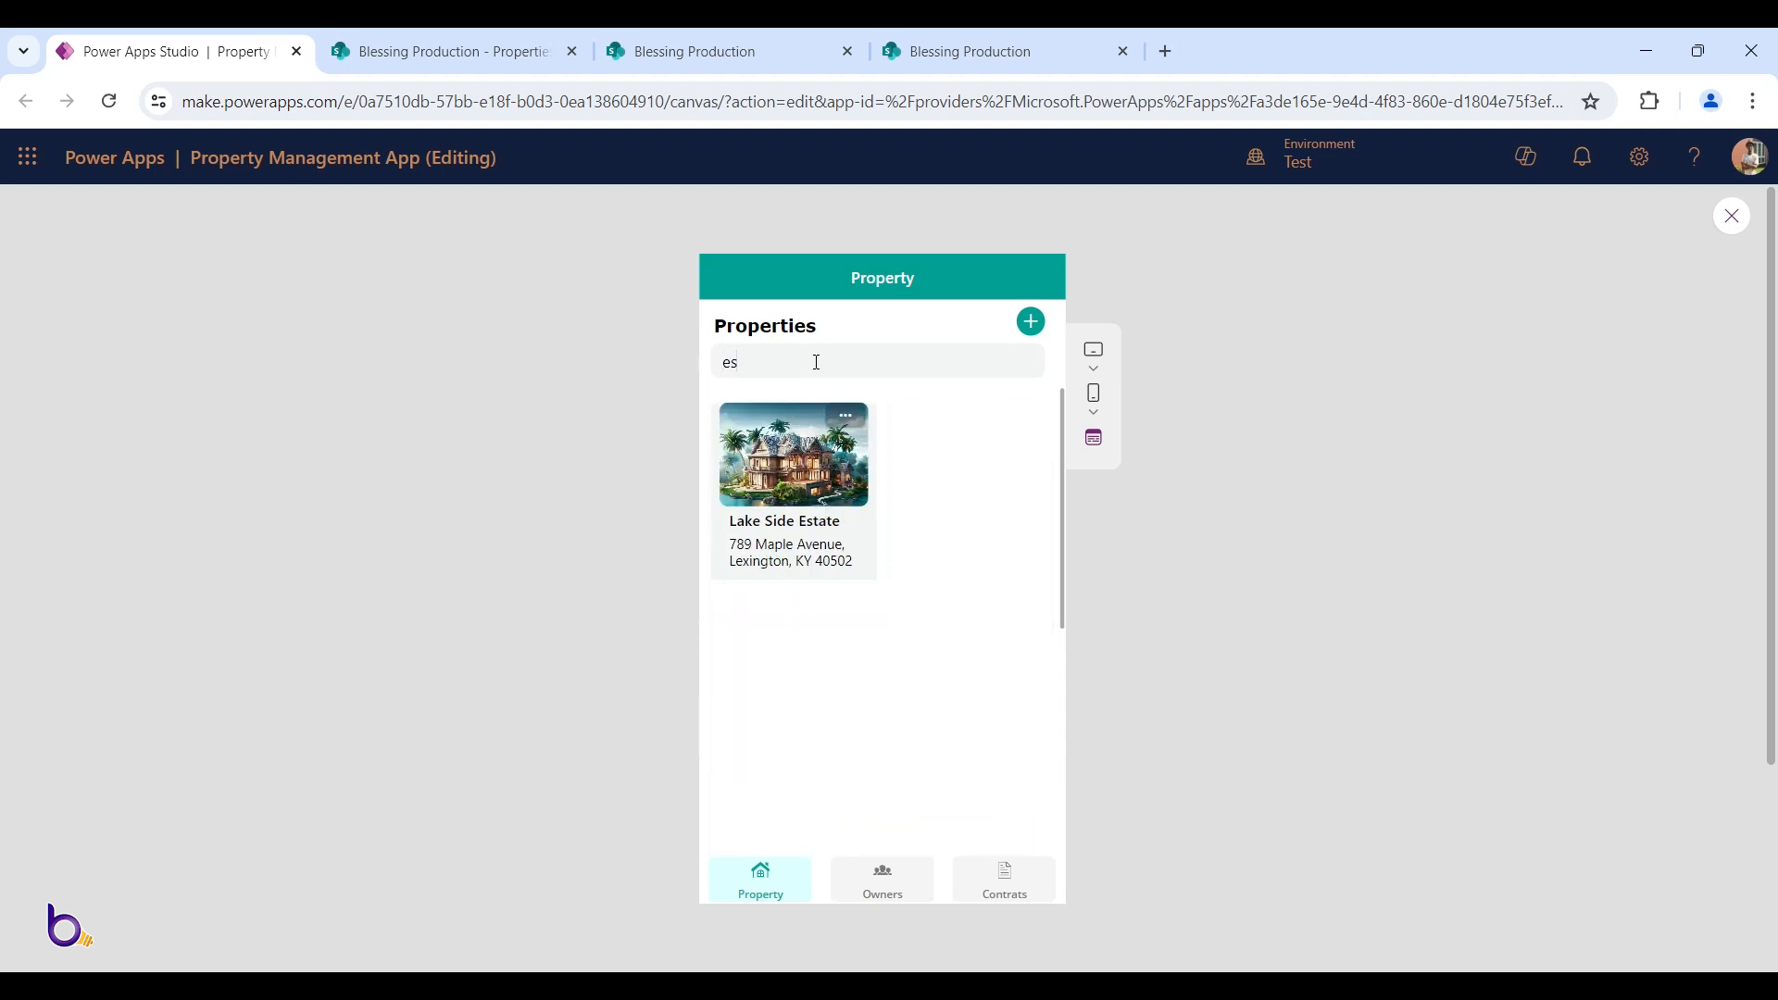
pyautogui.press('BackSpace')
pyautogui.press('BackSpace')
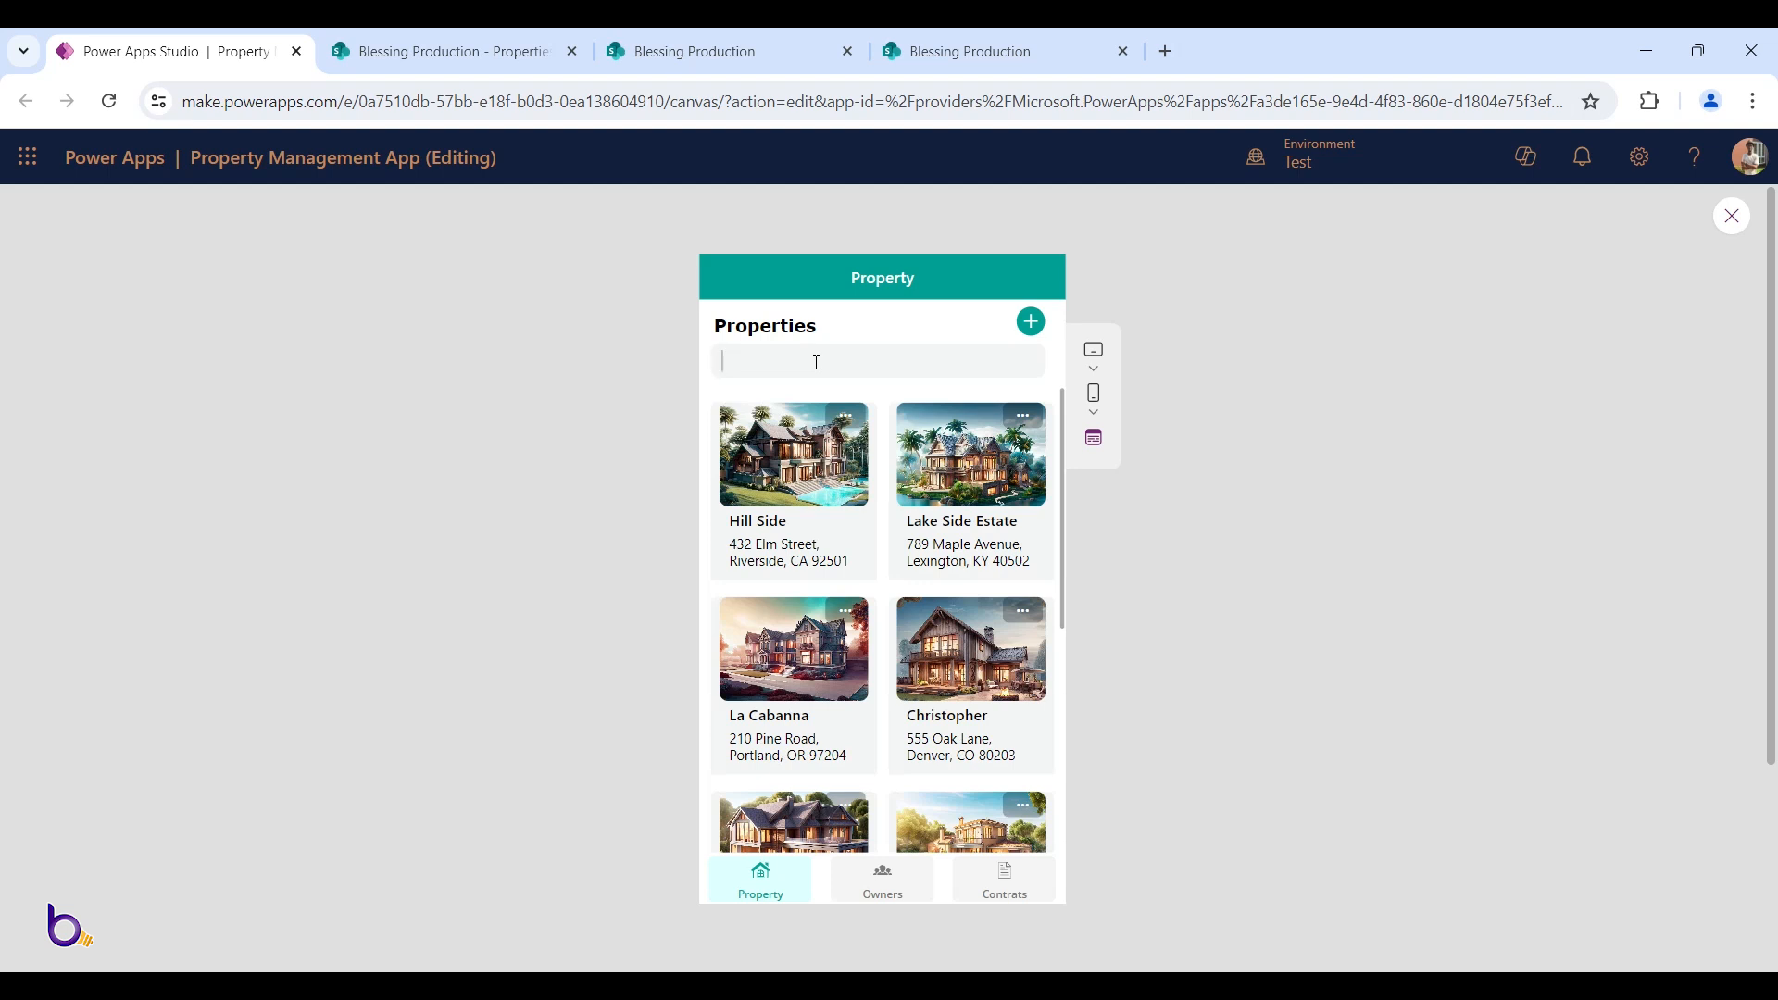
pyautogui.write('h')
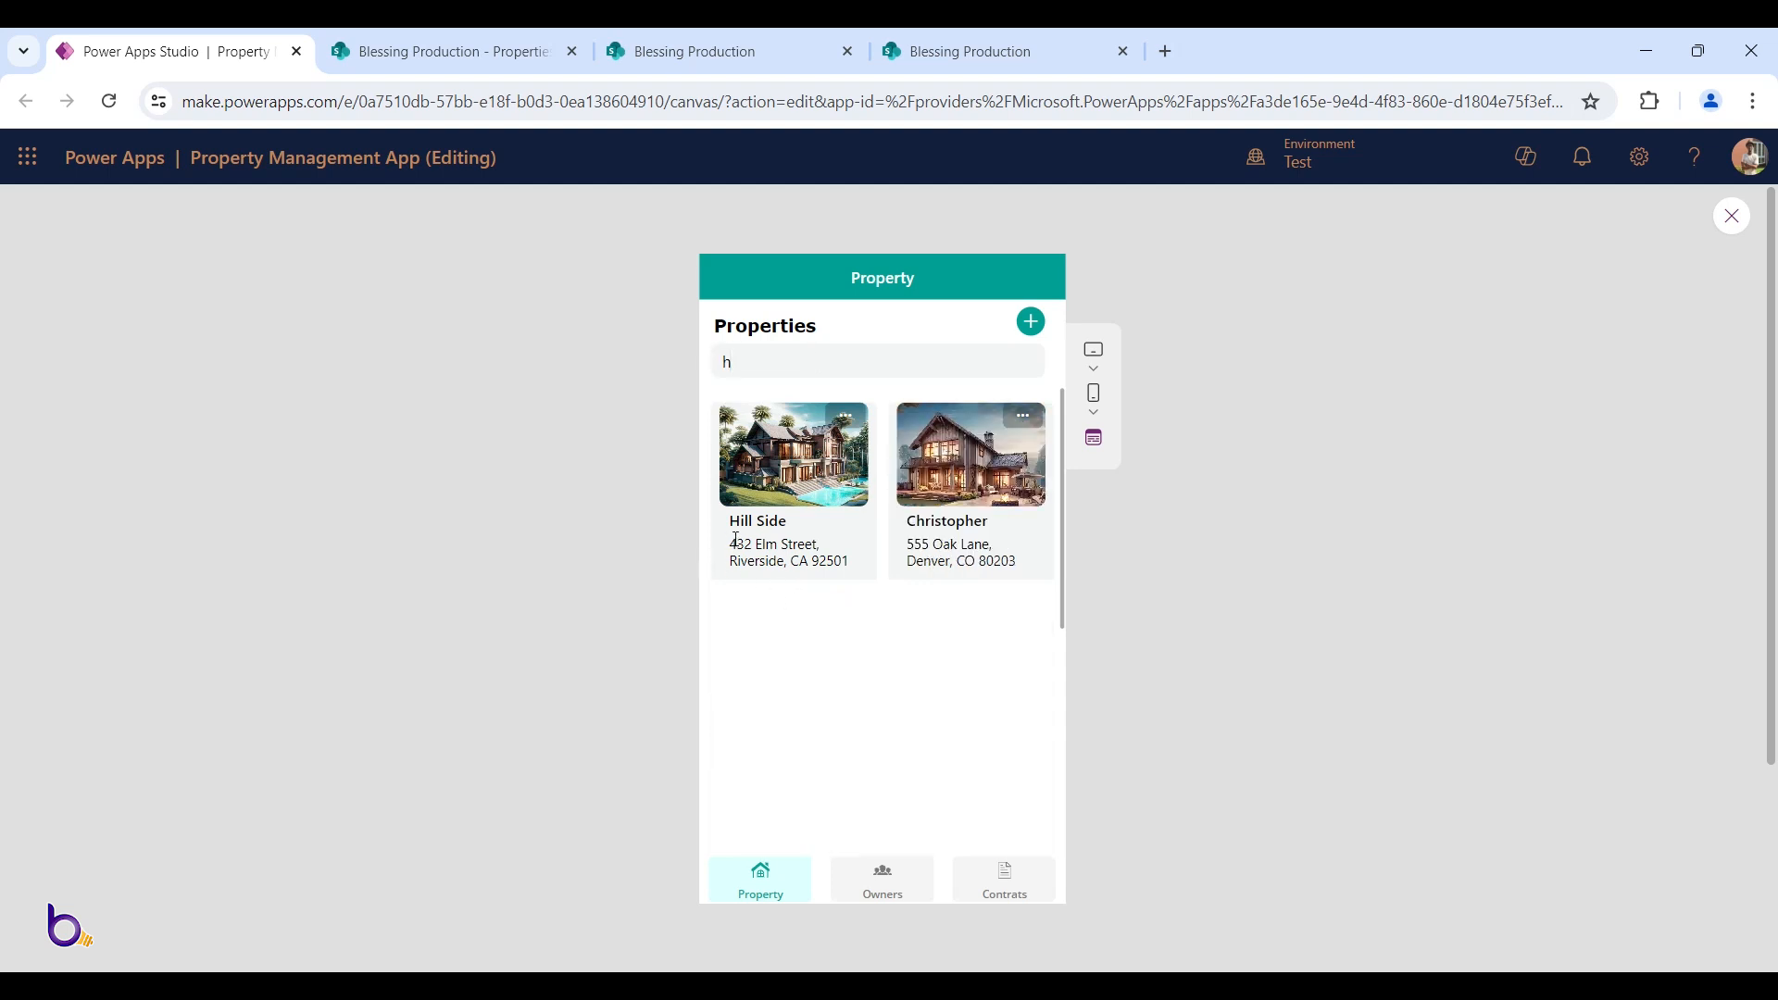
pyautogui.press('BackSpace')
pyautogui.click(891, 887)
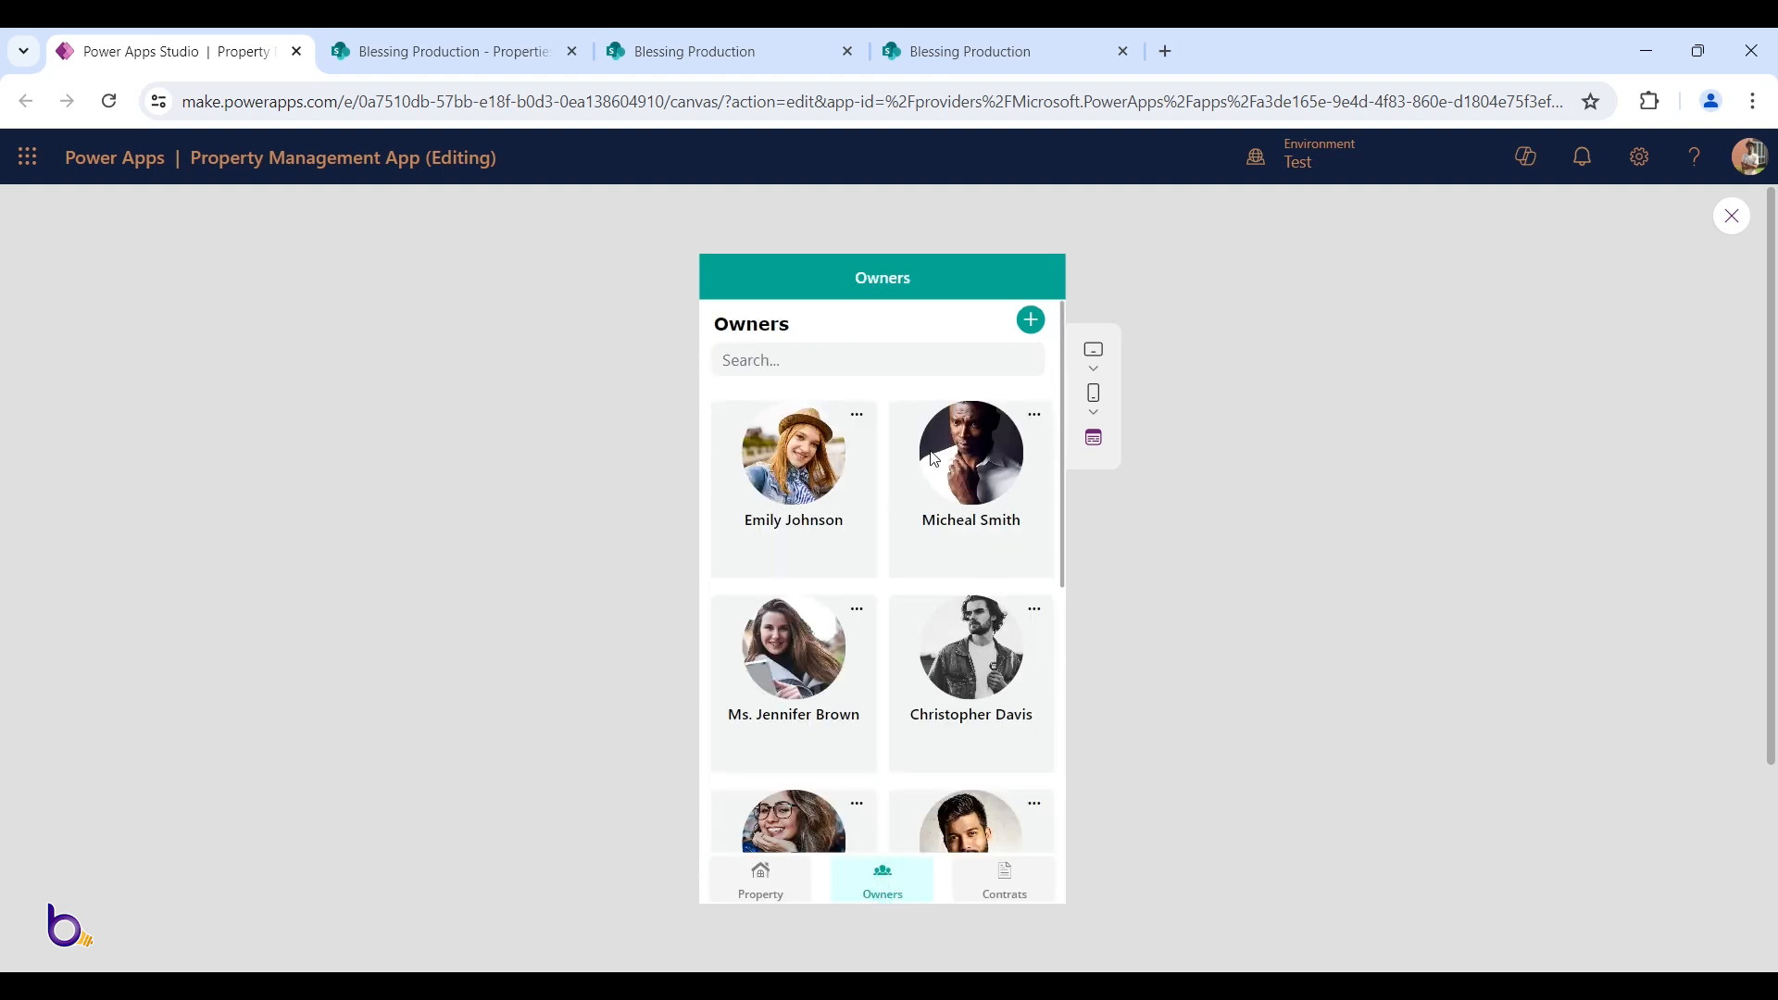
pyautogui.press('Escape')
# Copy the AddCtn popup container from the Property screen in Tree view
pyautogui.click(1006, 387)
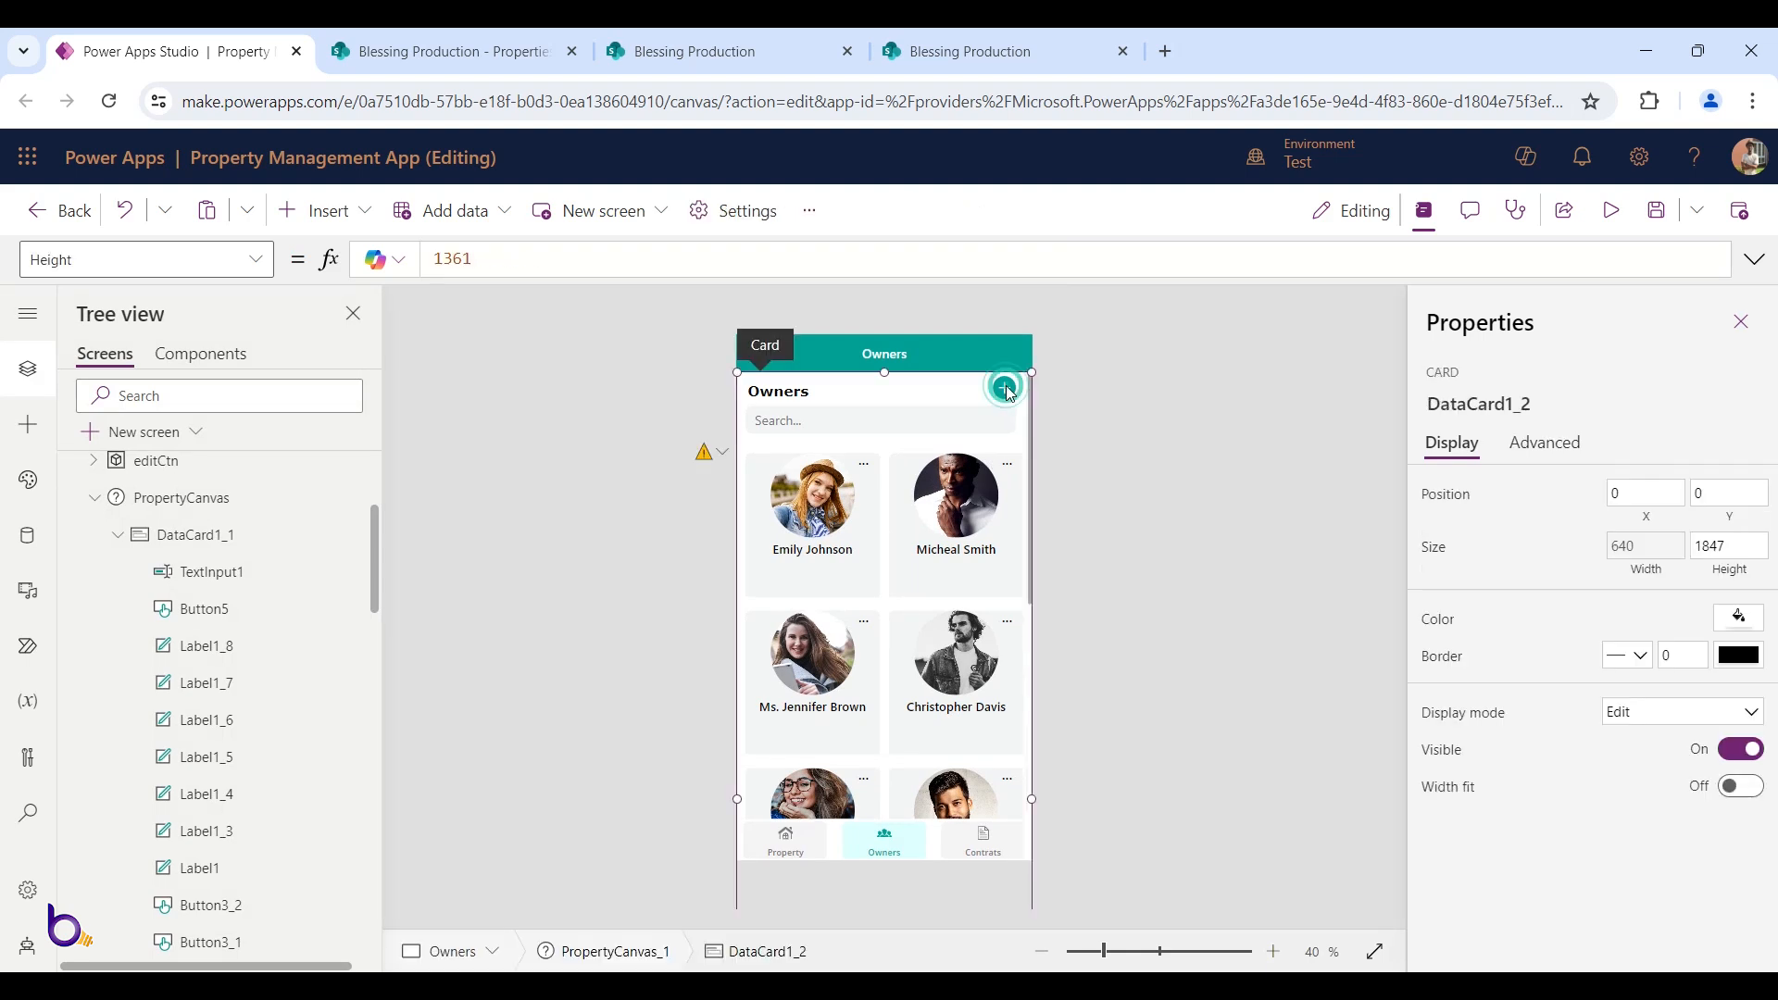
pyautogui.click(1006, 387)
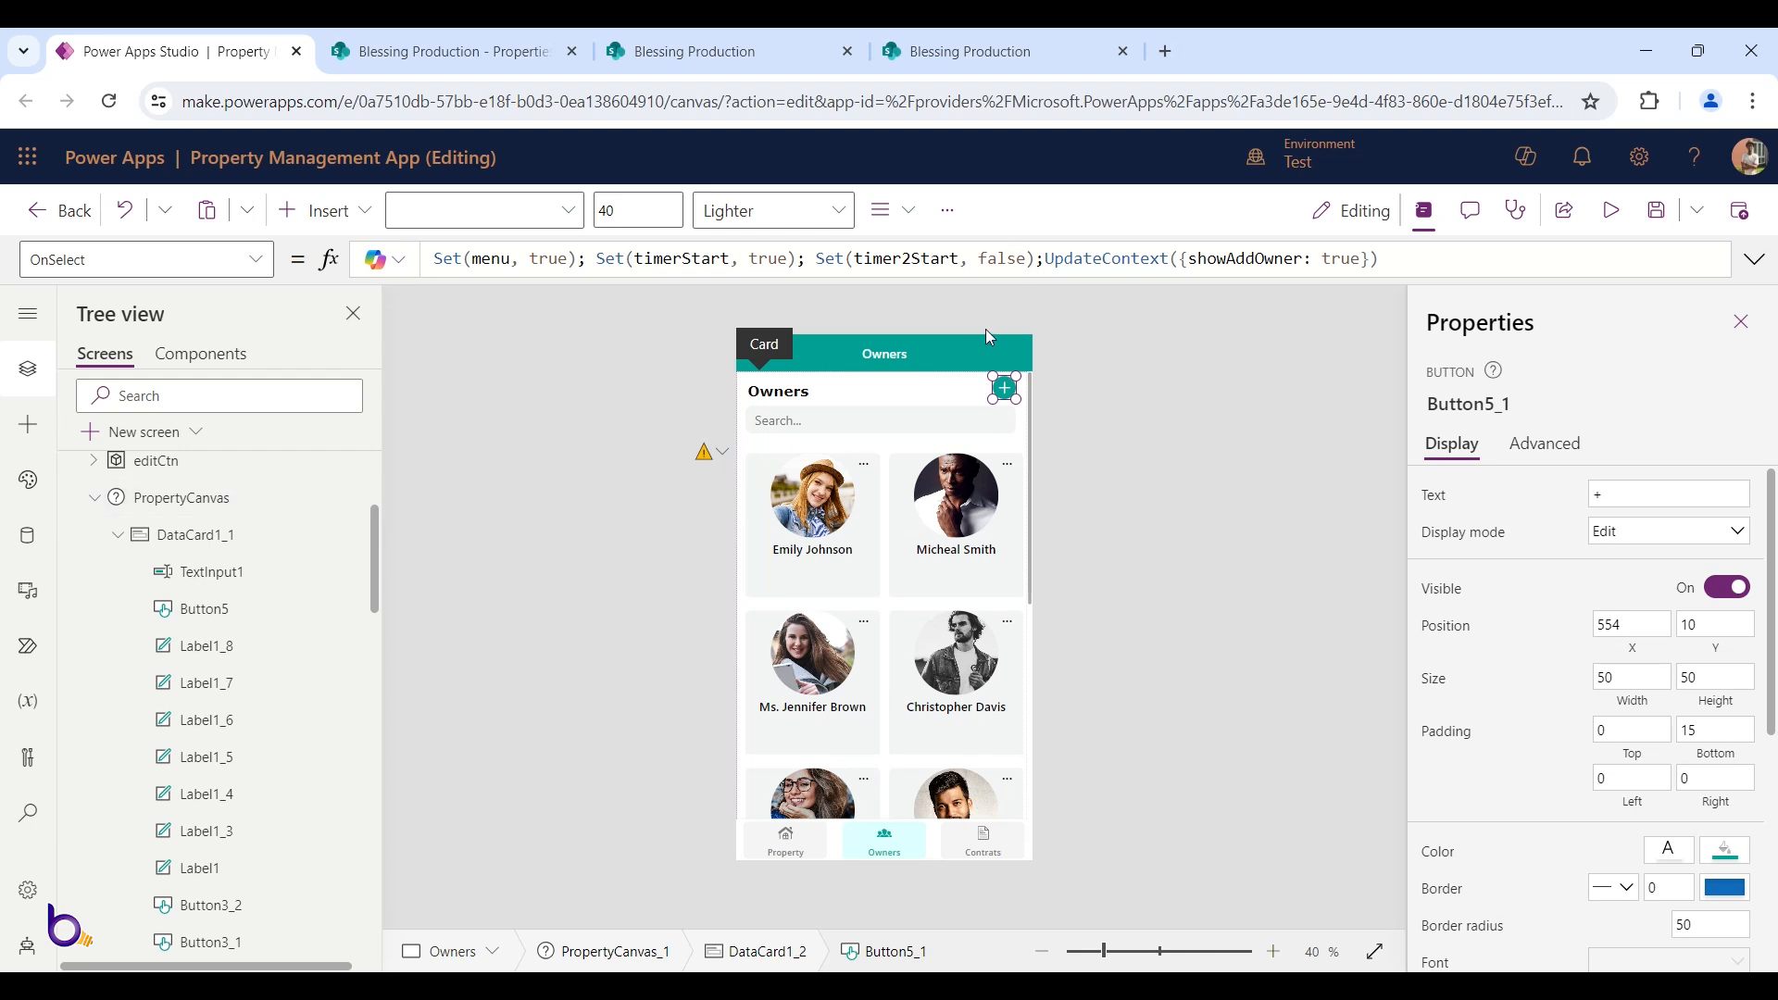
pyautogui.scroll(3, 347, 472)
pyautogui.click(123, 511)
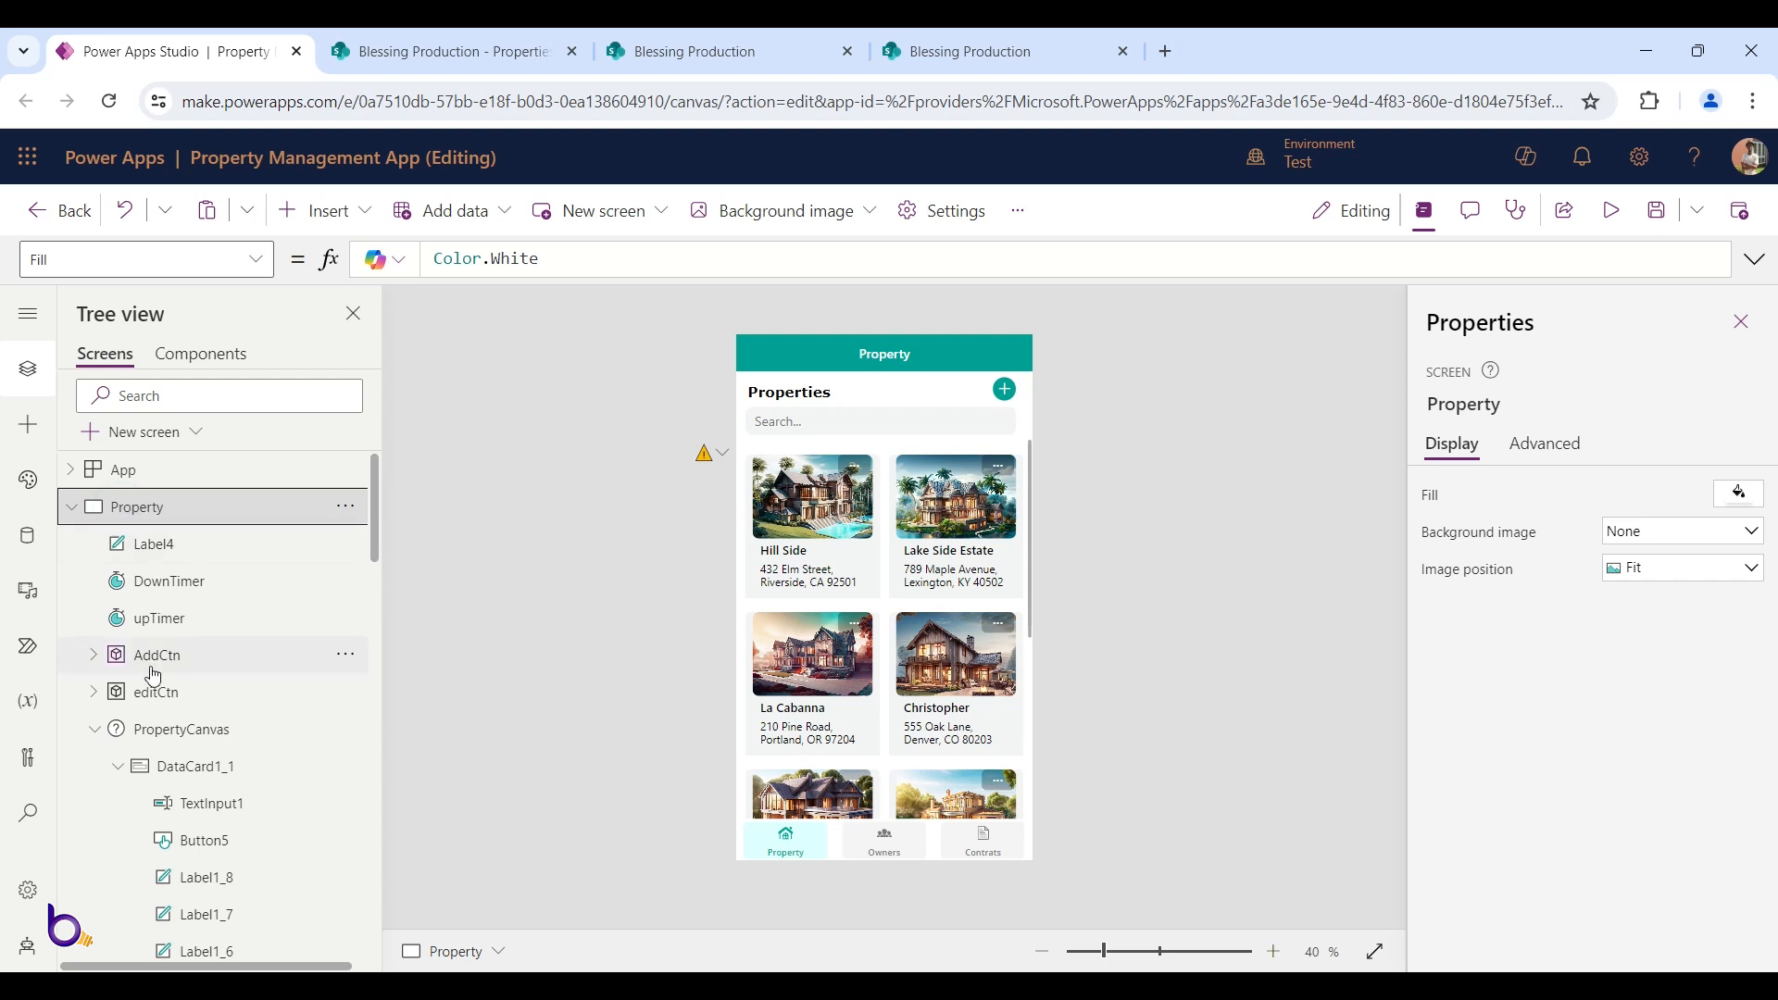
pyautogui.click(95, 729)
pyautogui.click(318, 658)
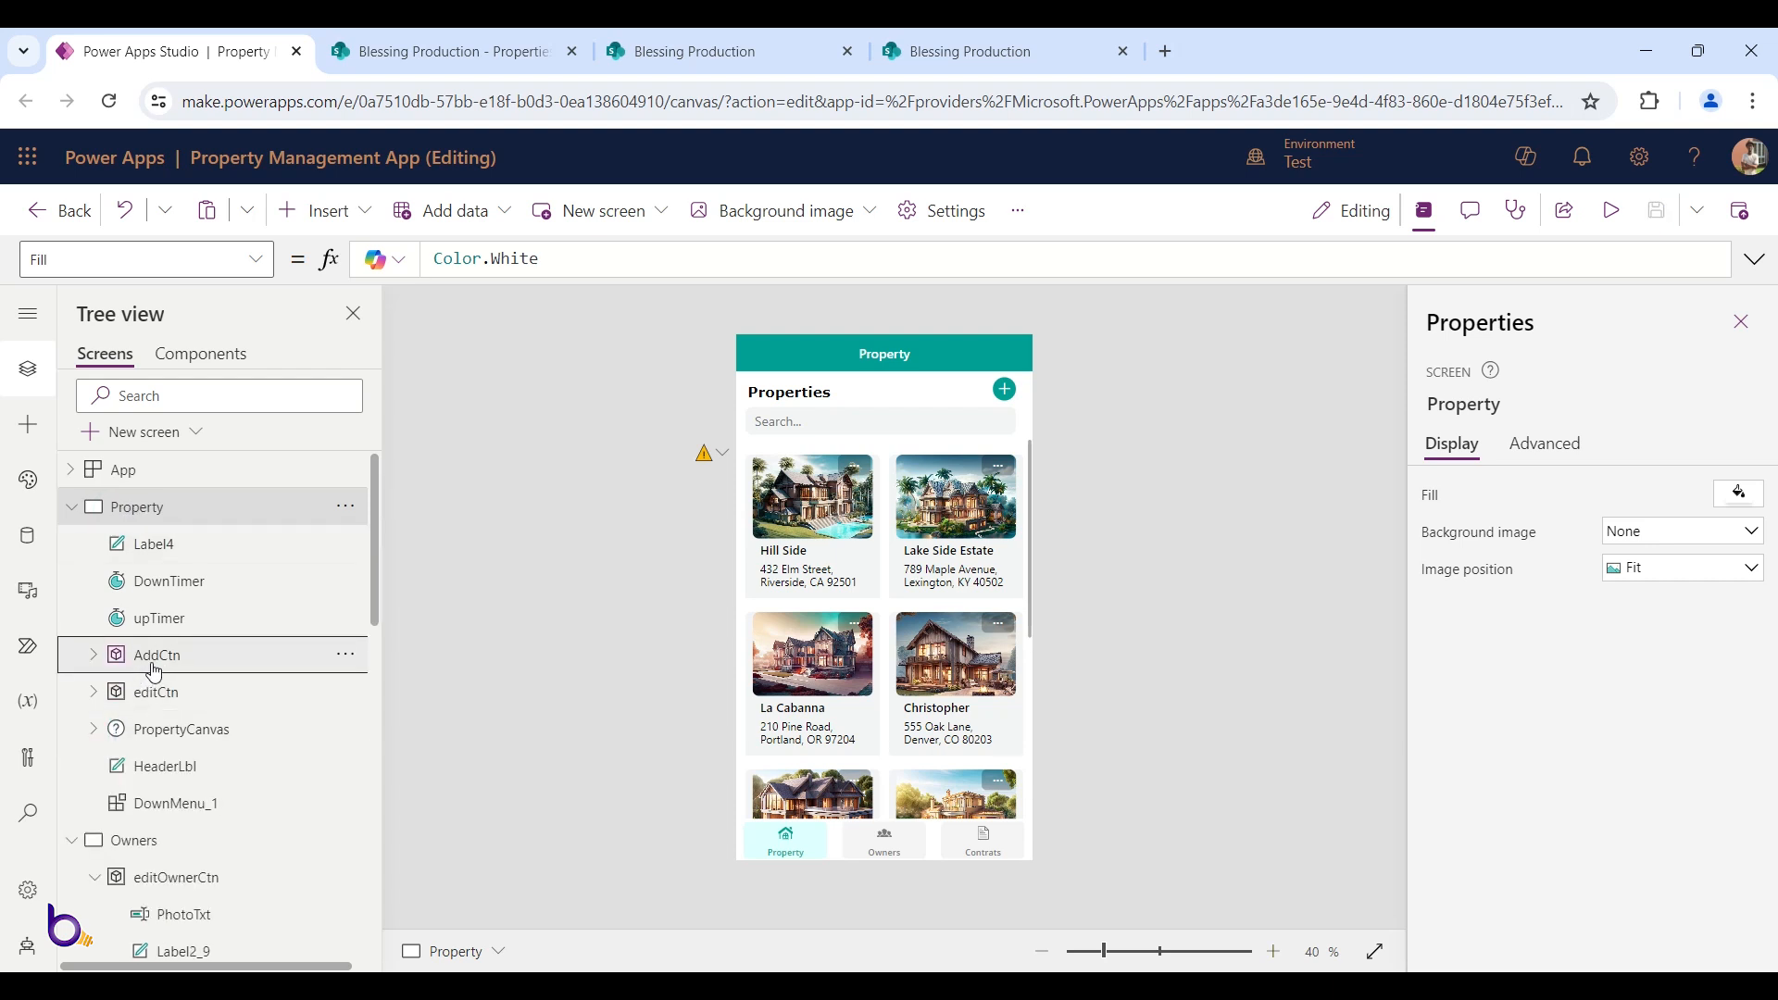
pyautogui.click(337, 664)
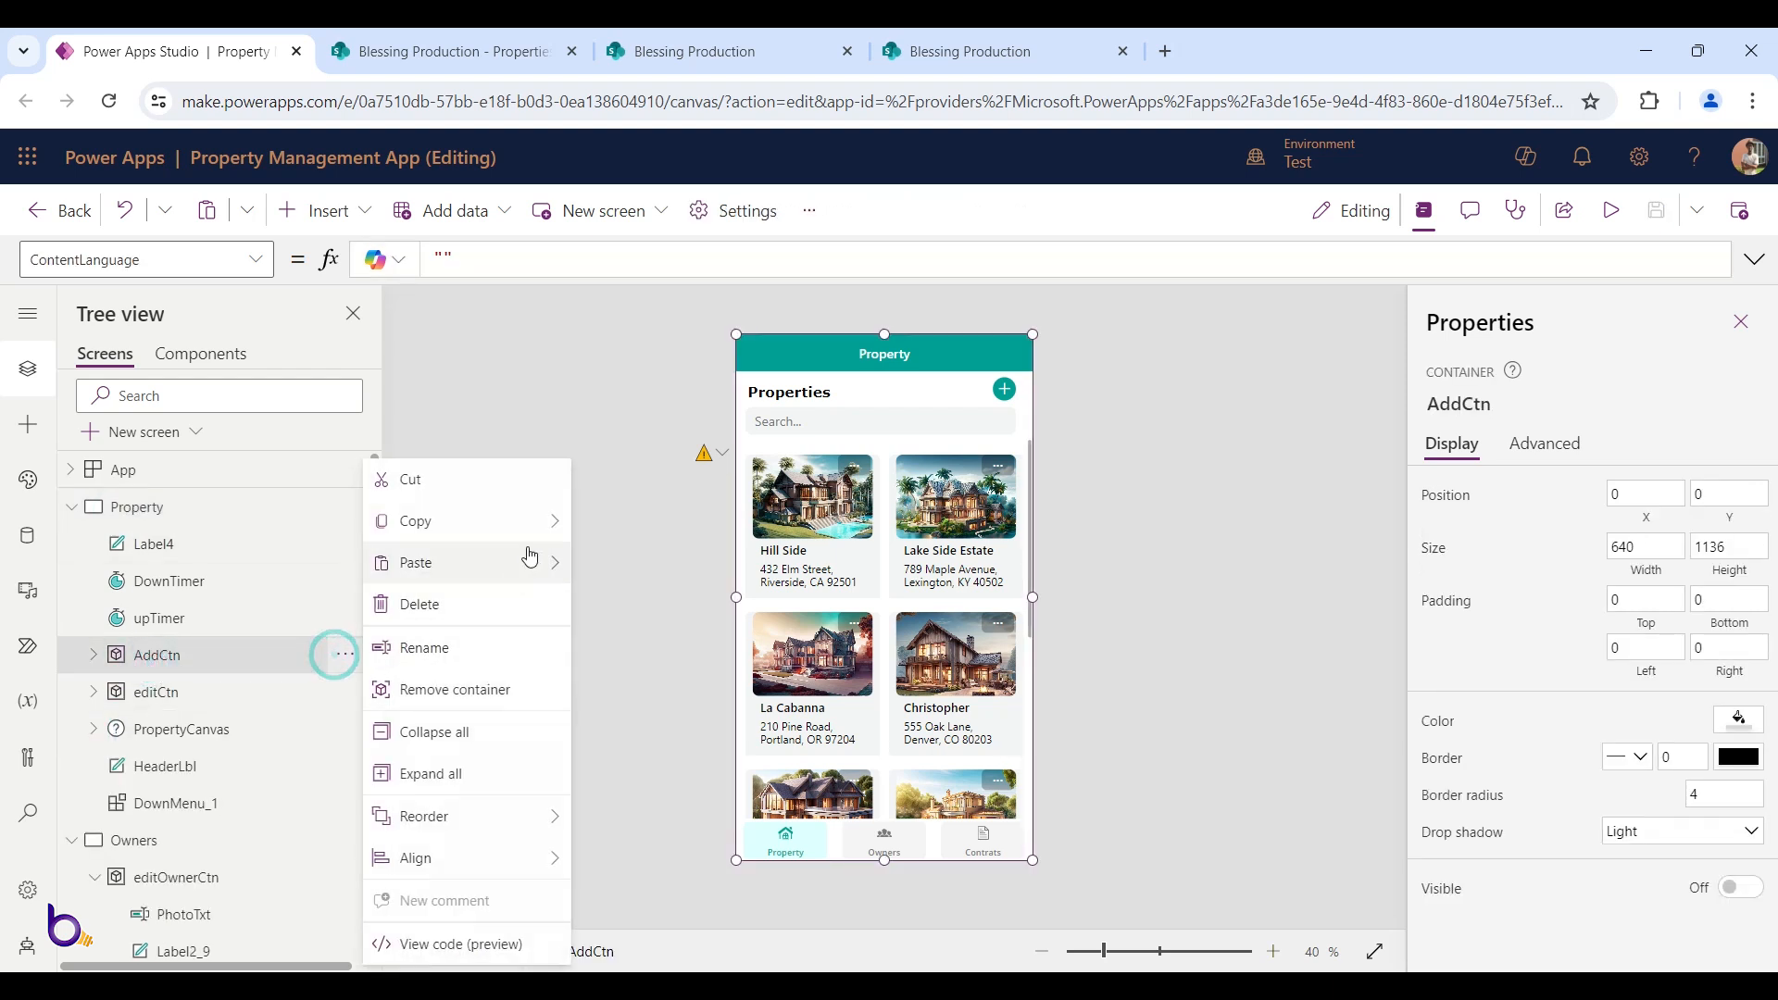
pyautogui.moveTo(552, 520)
pyautogui.click(644, 522)
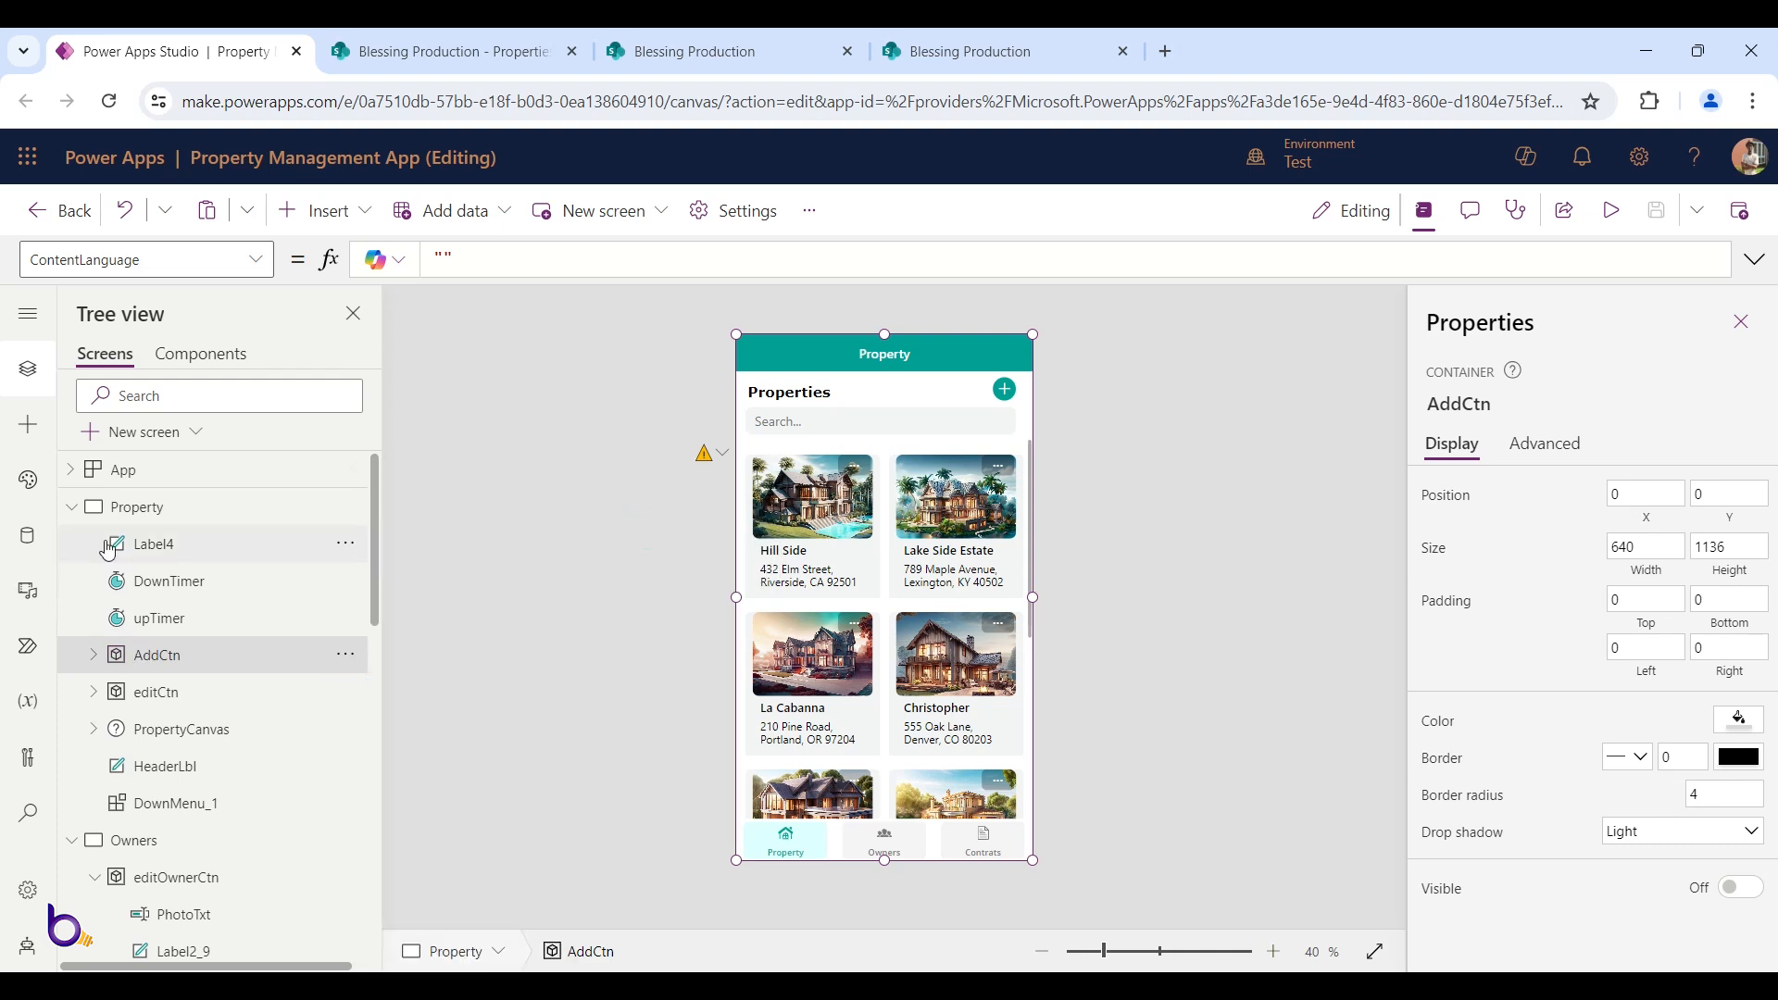
# Paste the copied container into the Owners screen as AddCtn_1
pyautogui.click(73, 507)
pyautogui.click(185, 554)
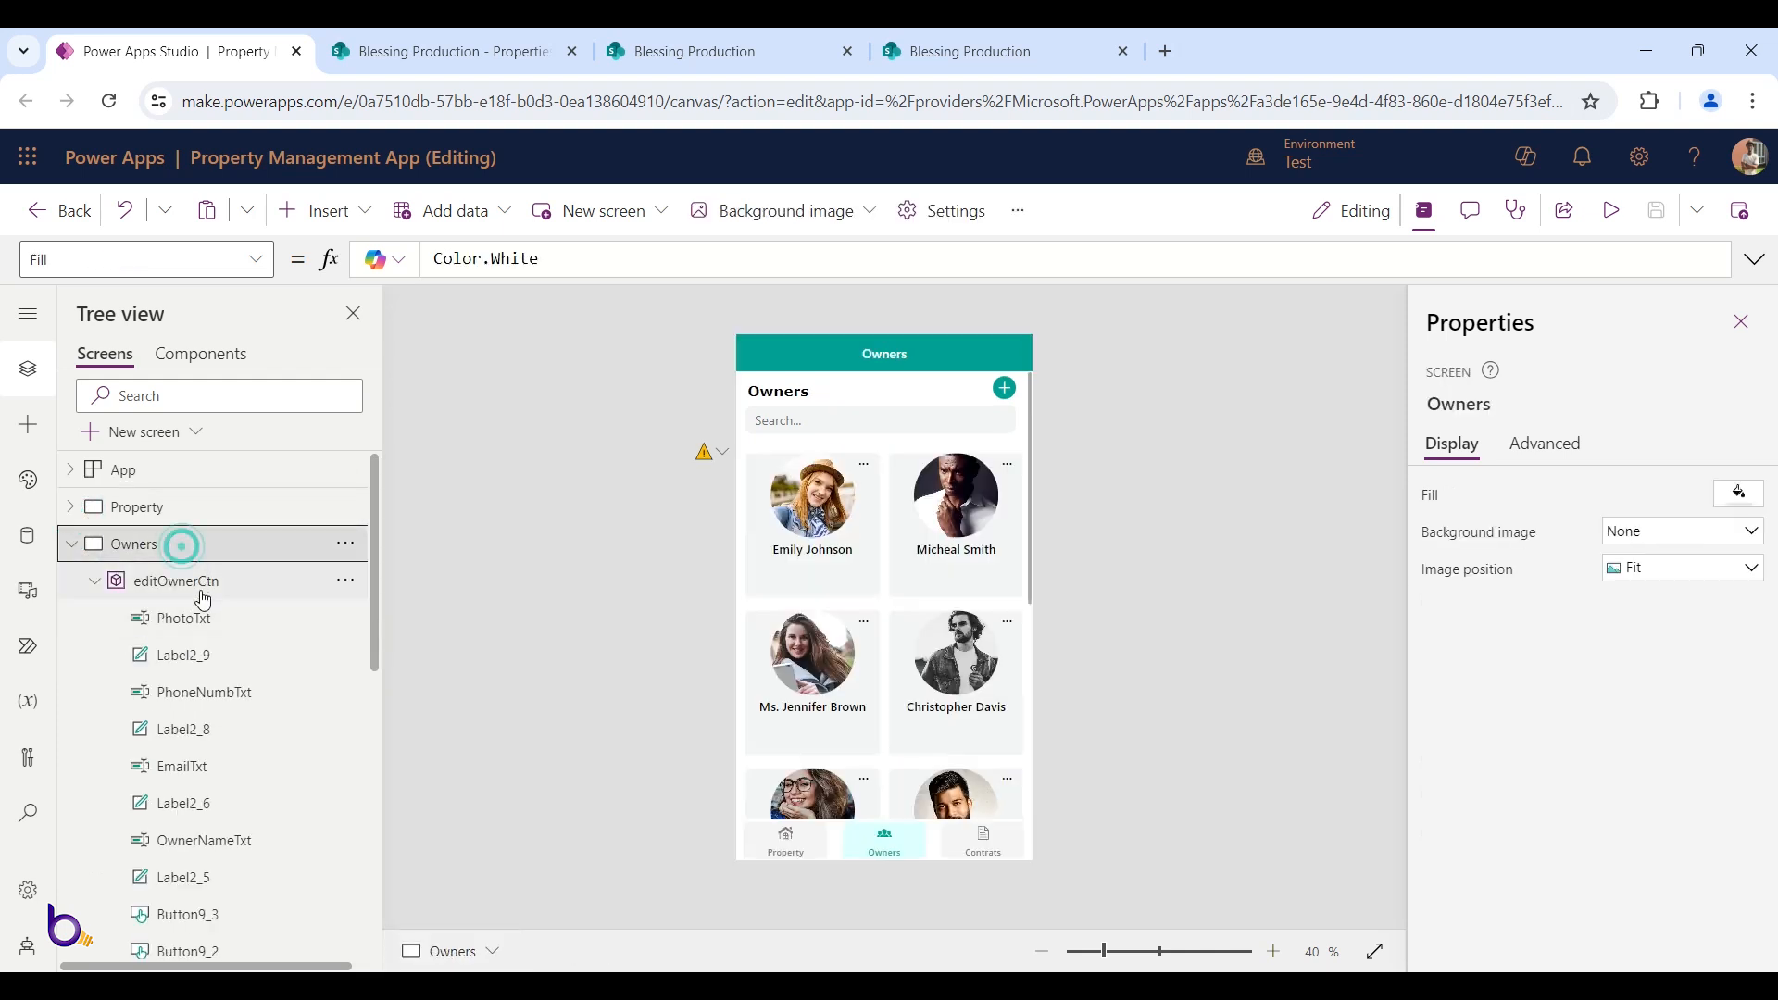
pyautogui.click(94, 580)
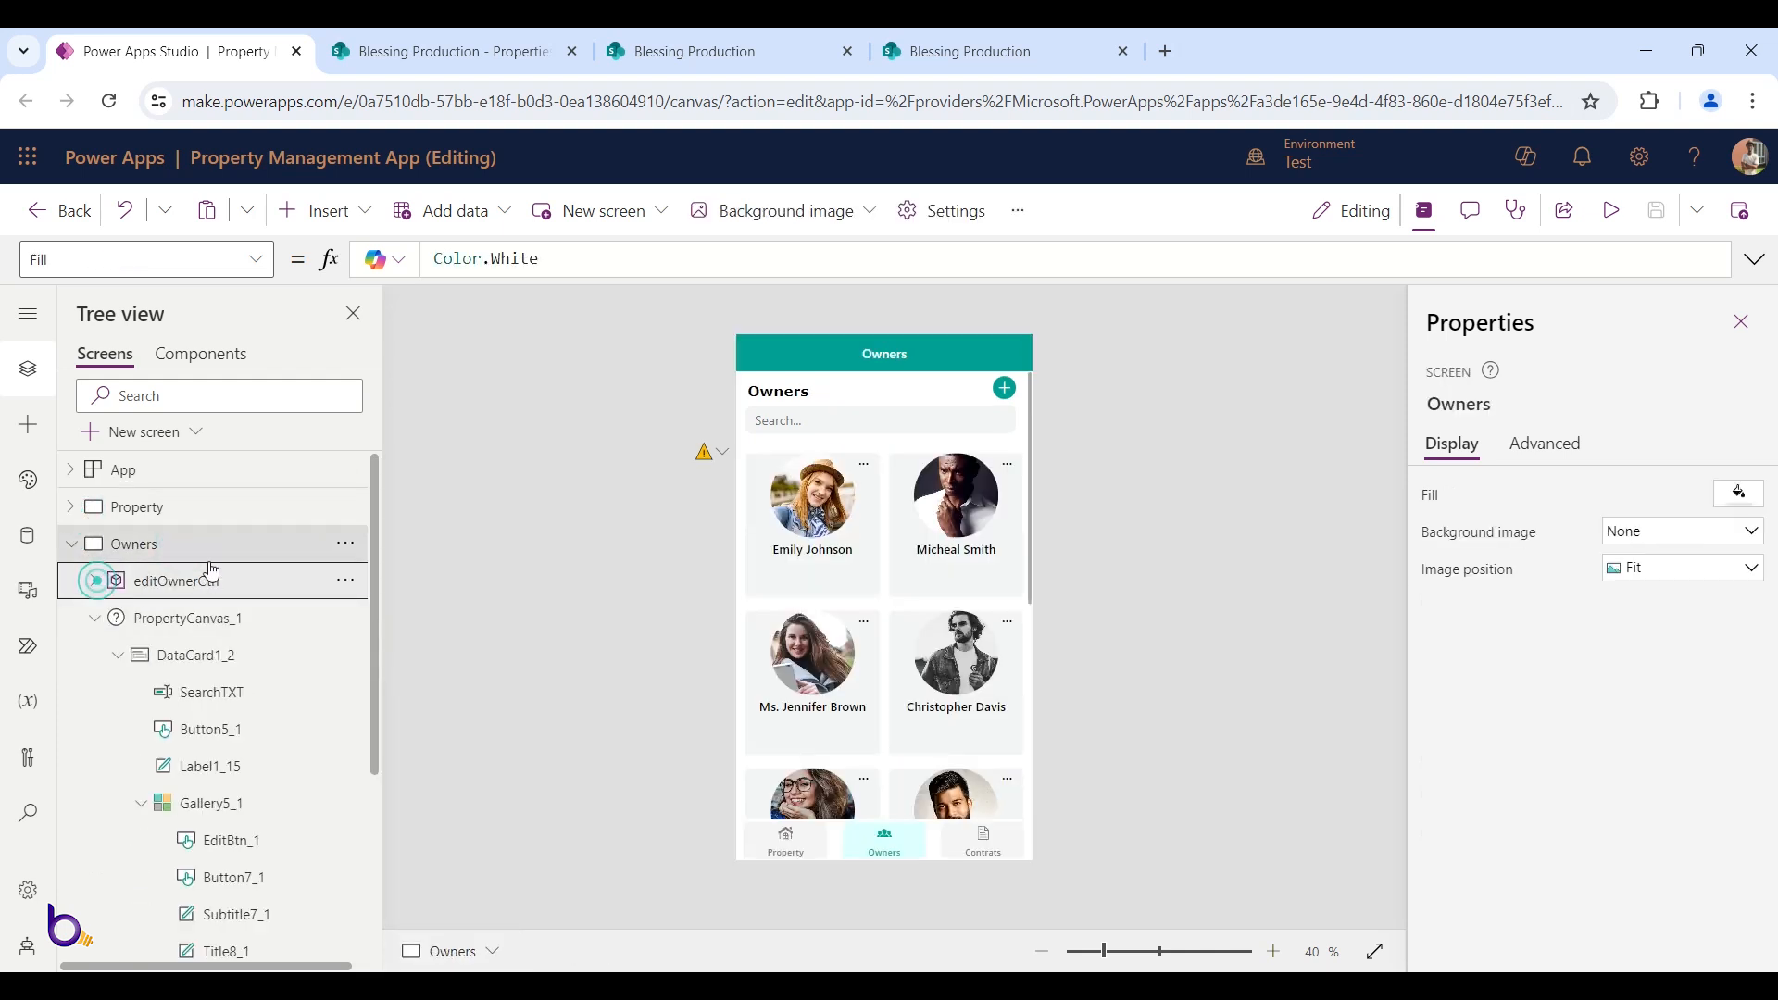
pyautogui.click(345, 544)
pyautogui.moveTo(555, 632)
pyautogui.click(639, 635)
pyautogui.hotkey('ctrl', 'v')
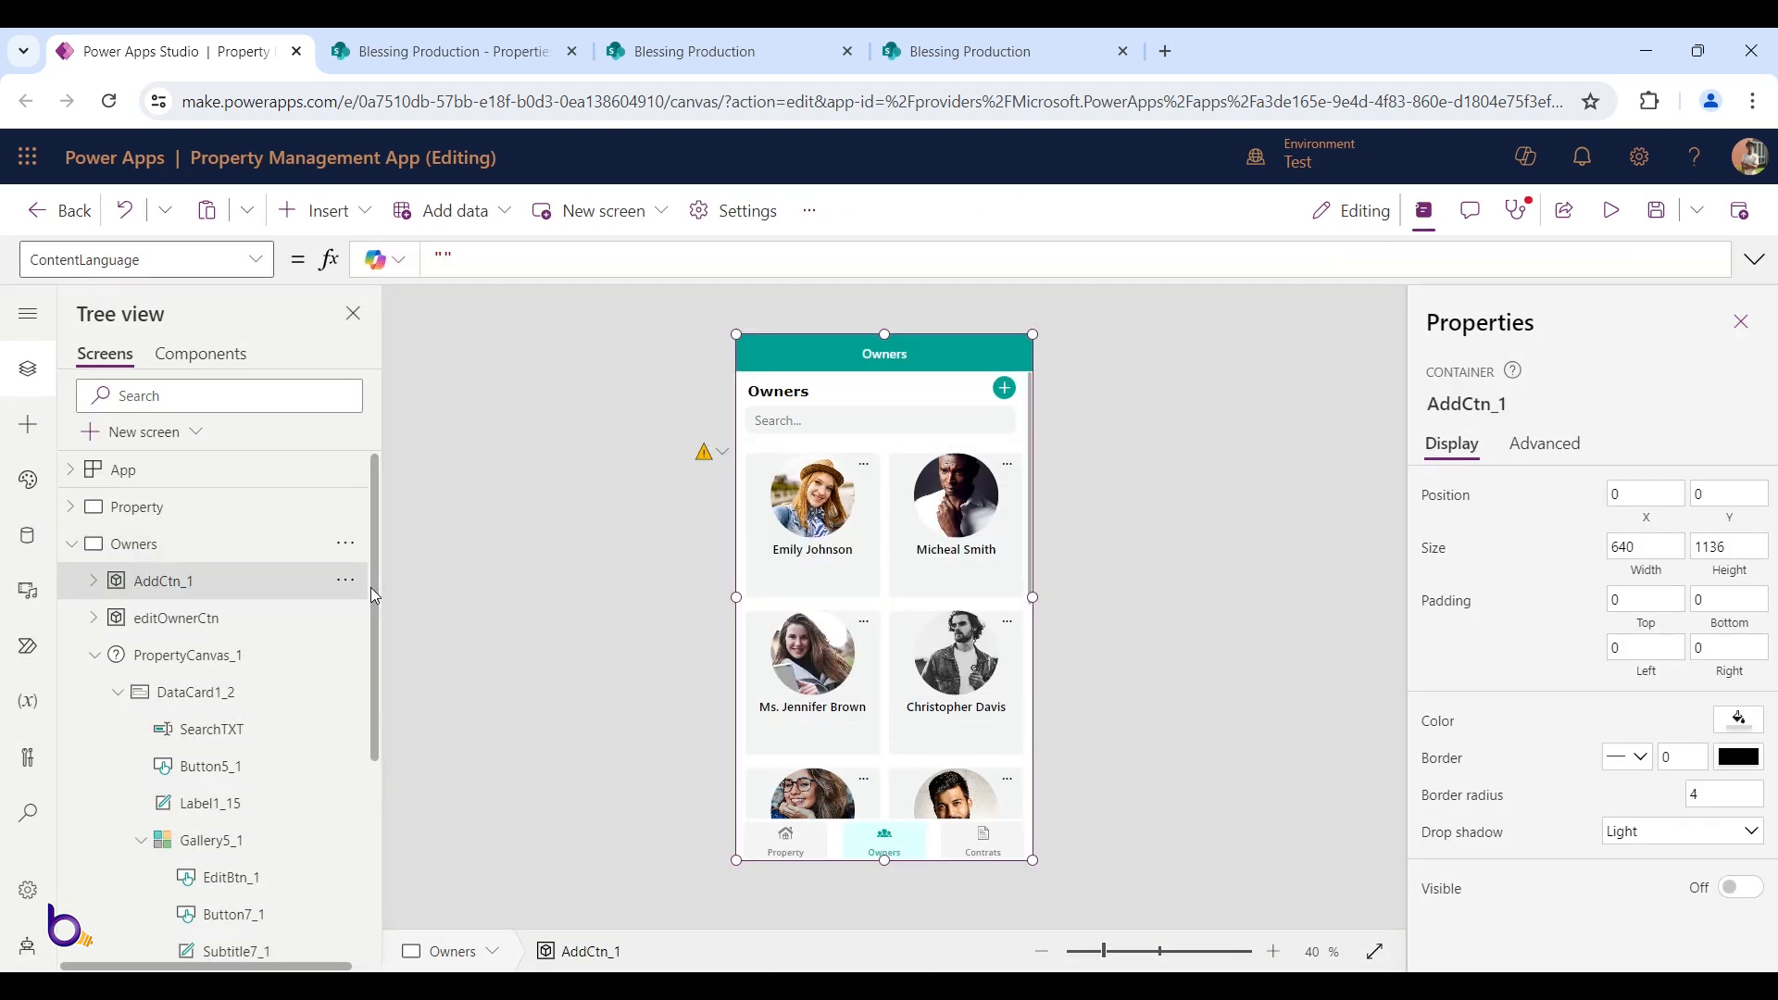
# Rename the pasted container AddCtn_1 to AddOwnerCtn
pyautogui.doubleClick(199, 581)
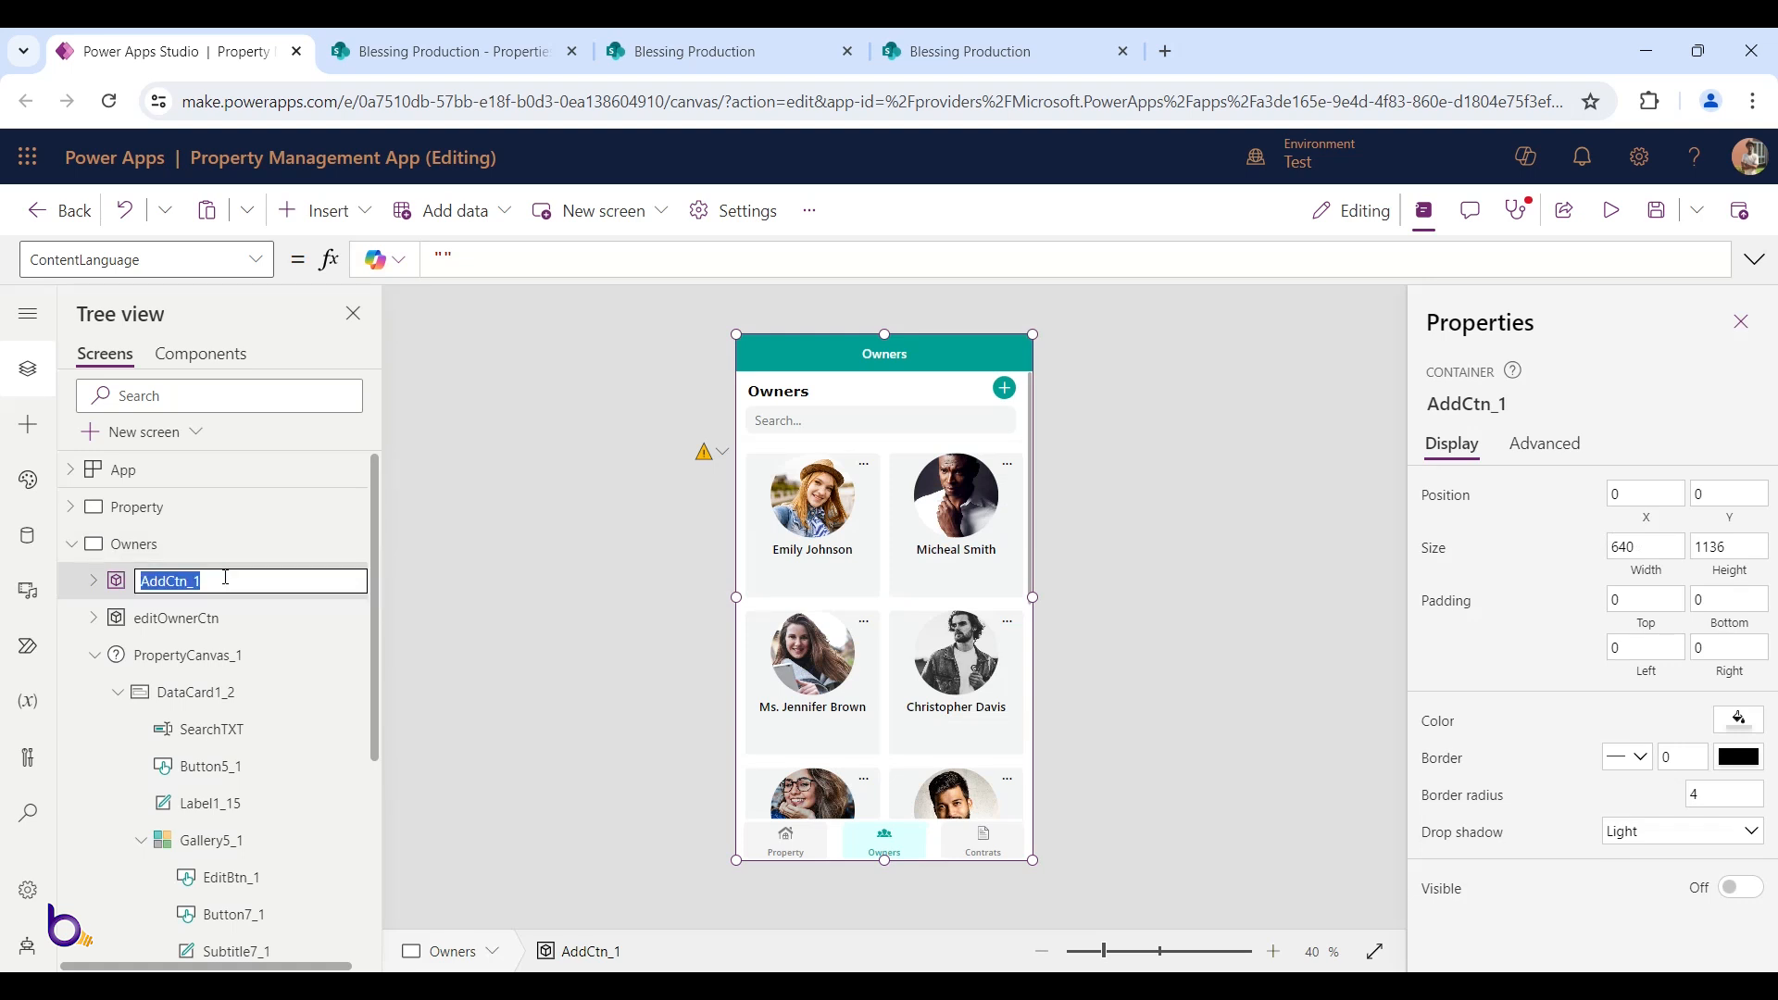
pyautogui.write('Ad')
pyautogui.press('Return')
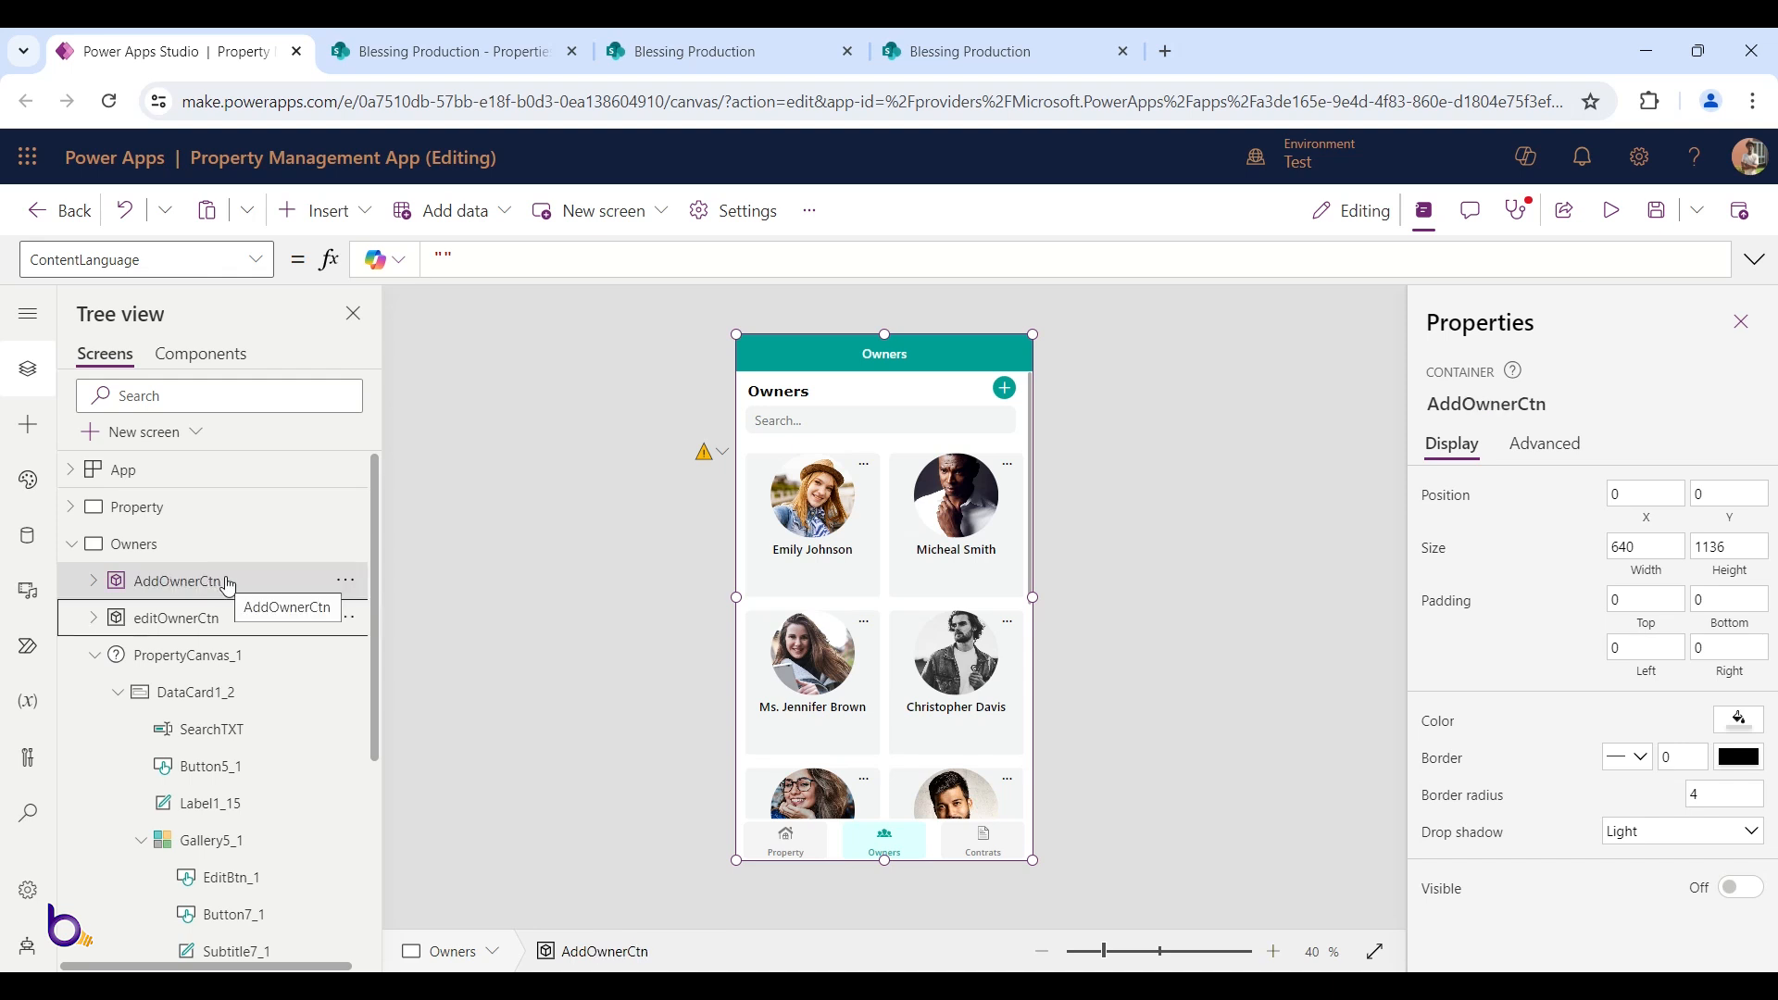
# Change the container's Visible formula from showAddProp to showAddOwner
pyautogui.click(1708, 885)
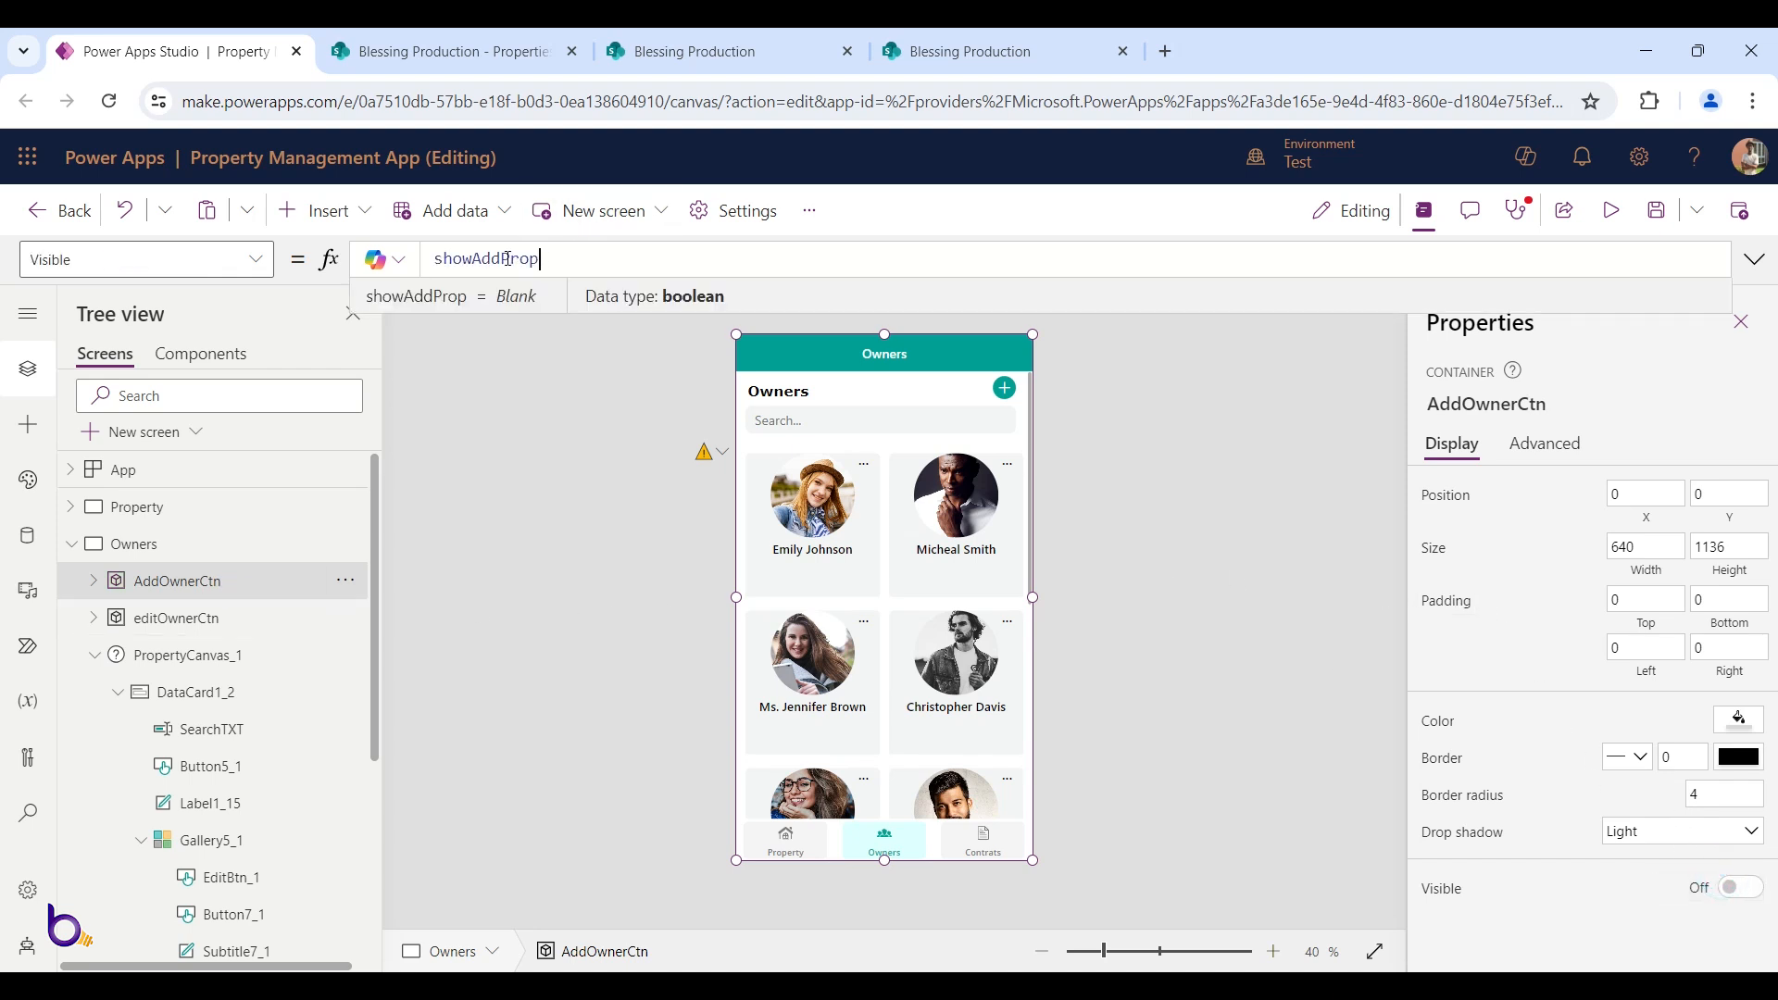
pyautogui.moveTo(504, 258); pyautogui.dragTo(539, 259)
pyautogui.press('BackSpace')
pyautogui.write('Owne')
pyautogui.click(739, 277)
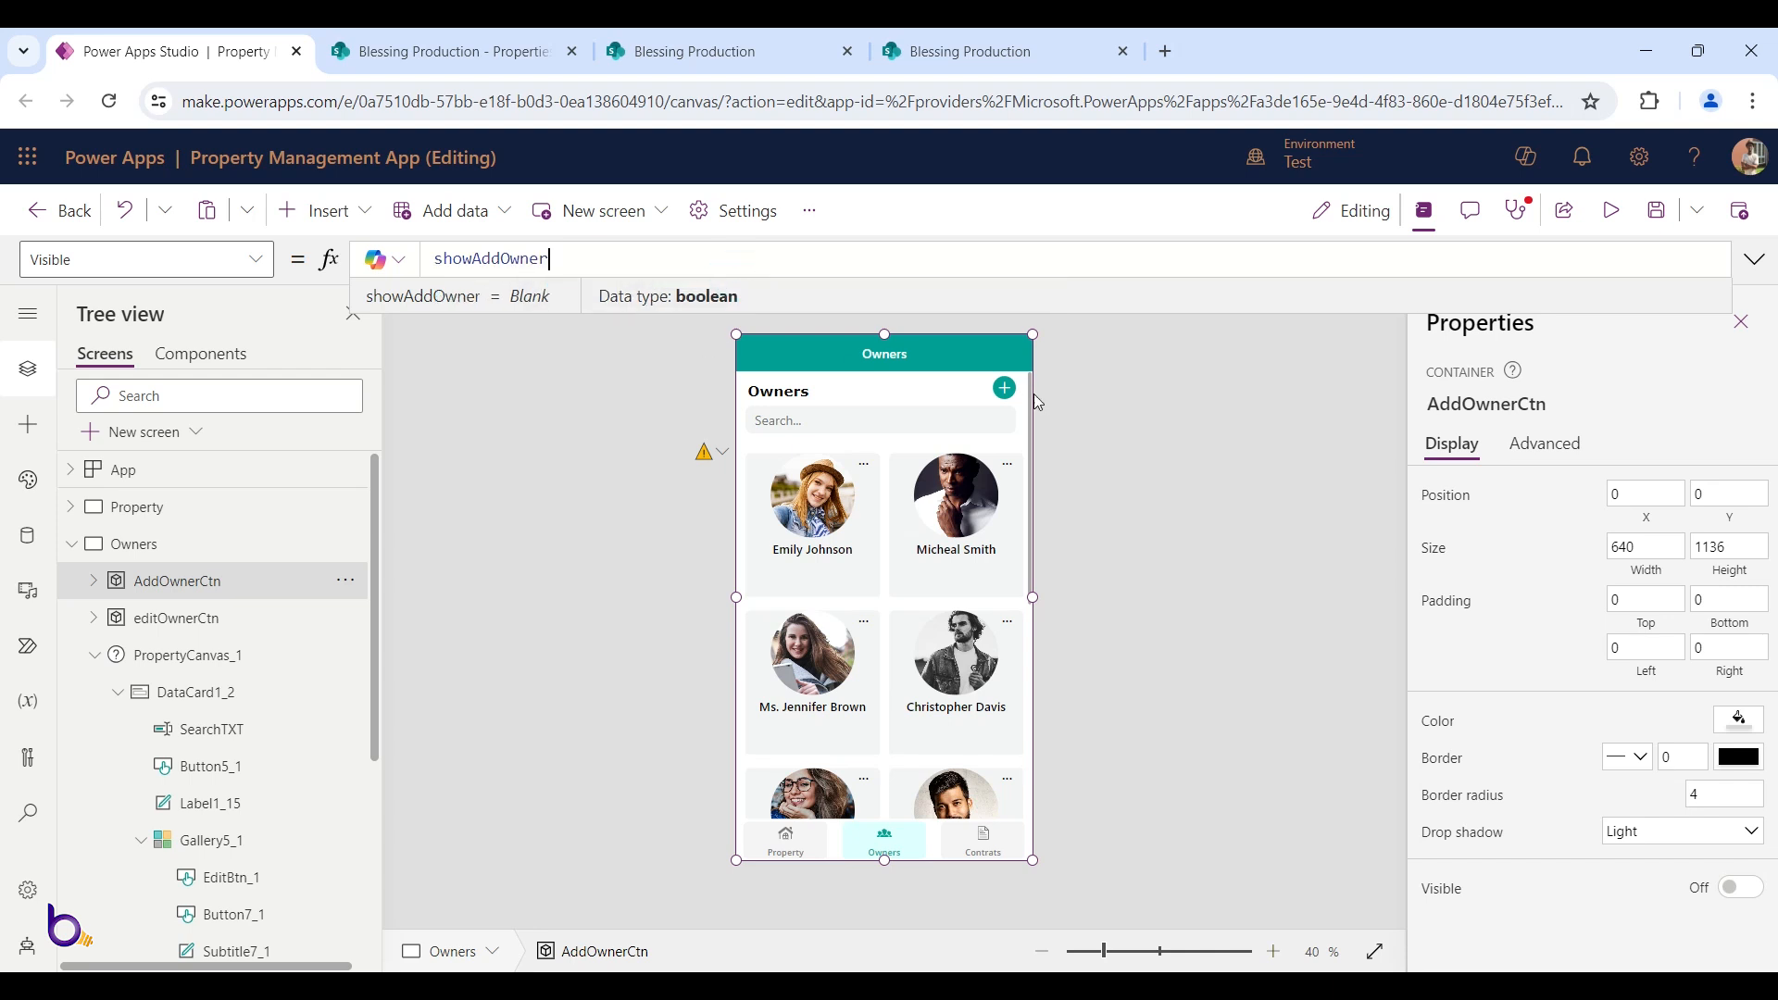
# Preview the Owners screen and open the add popup with the plus button
pyautogui.click(1613, 210)
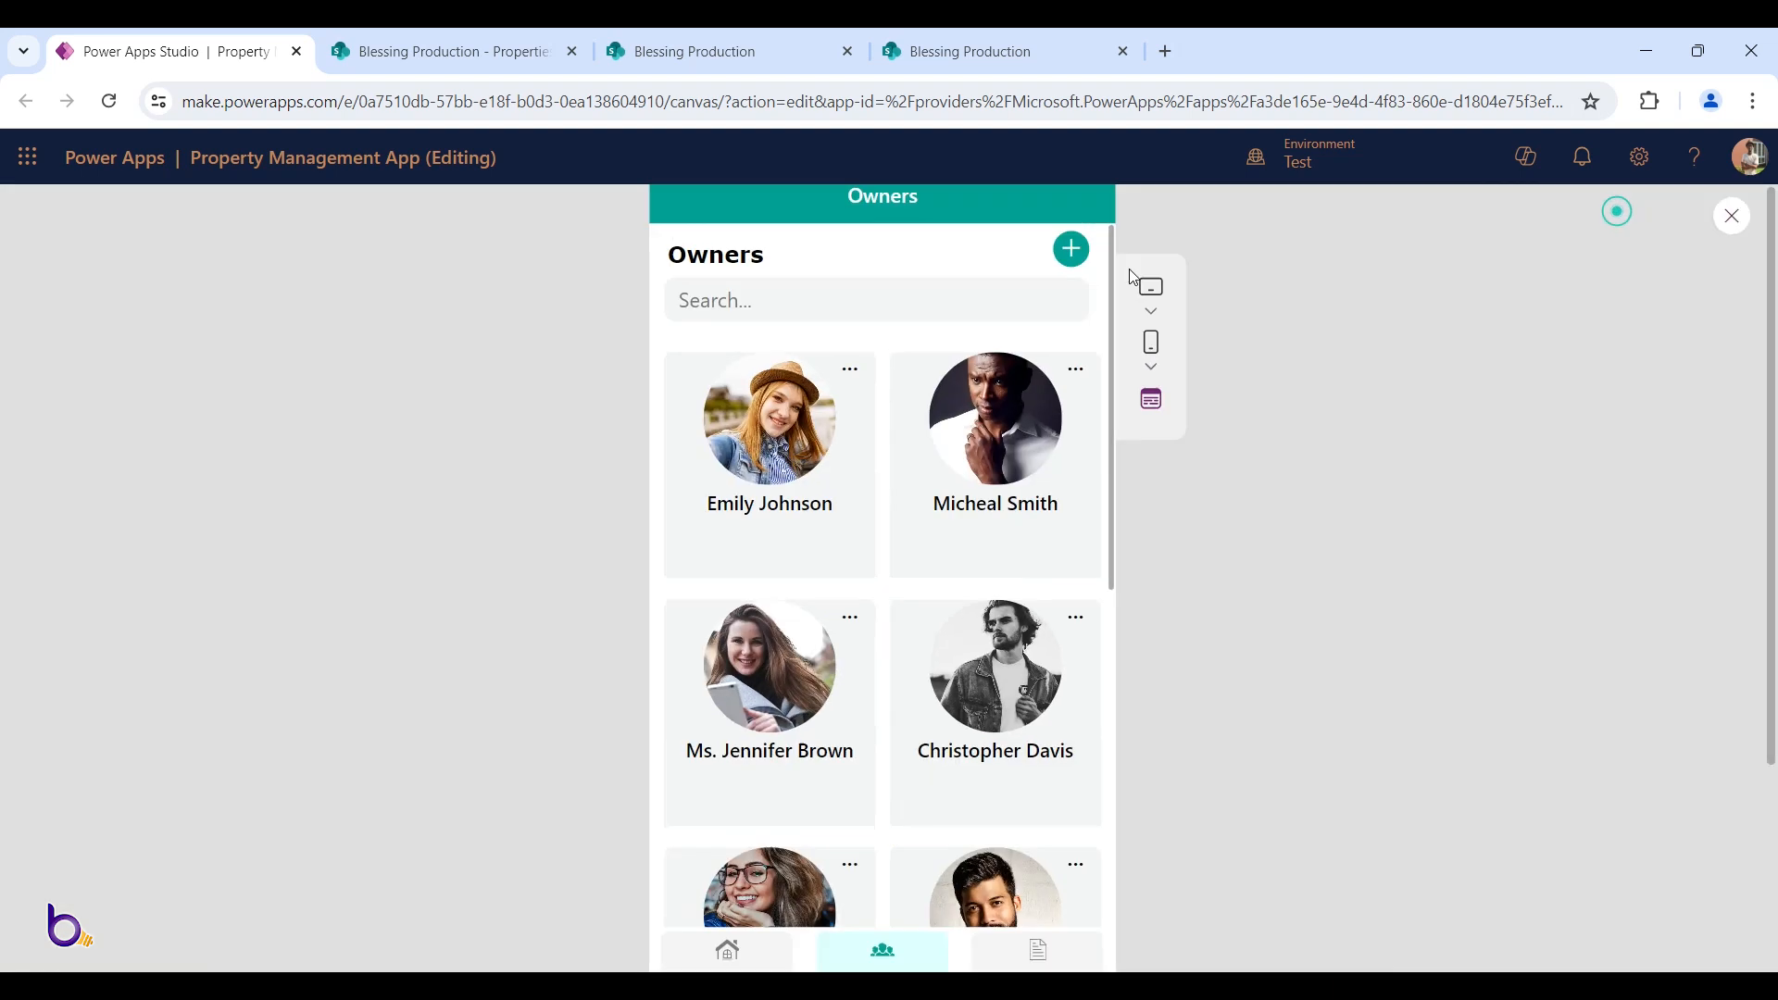
pyautogui.click(1037, 324)
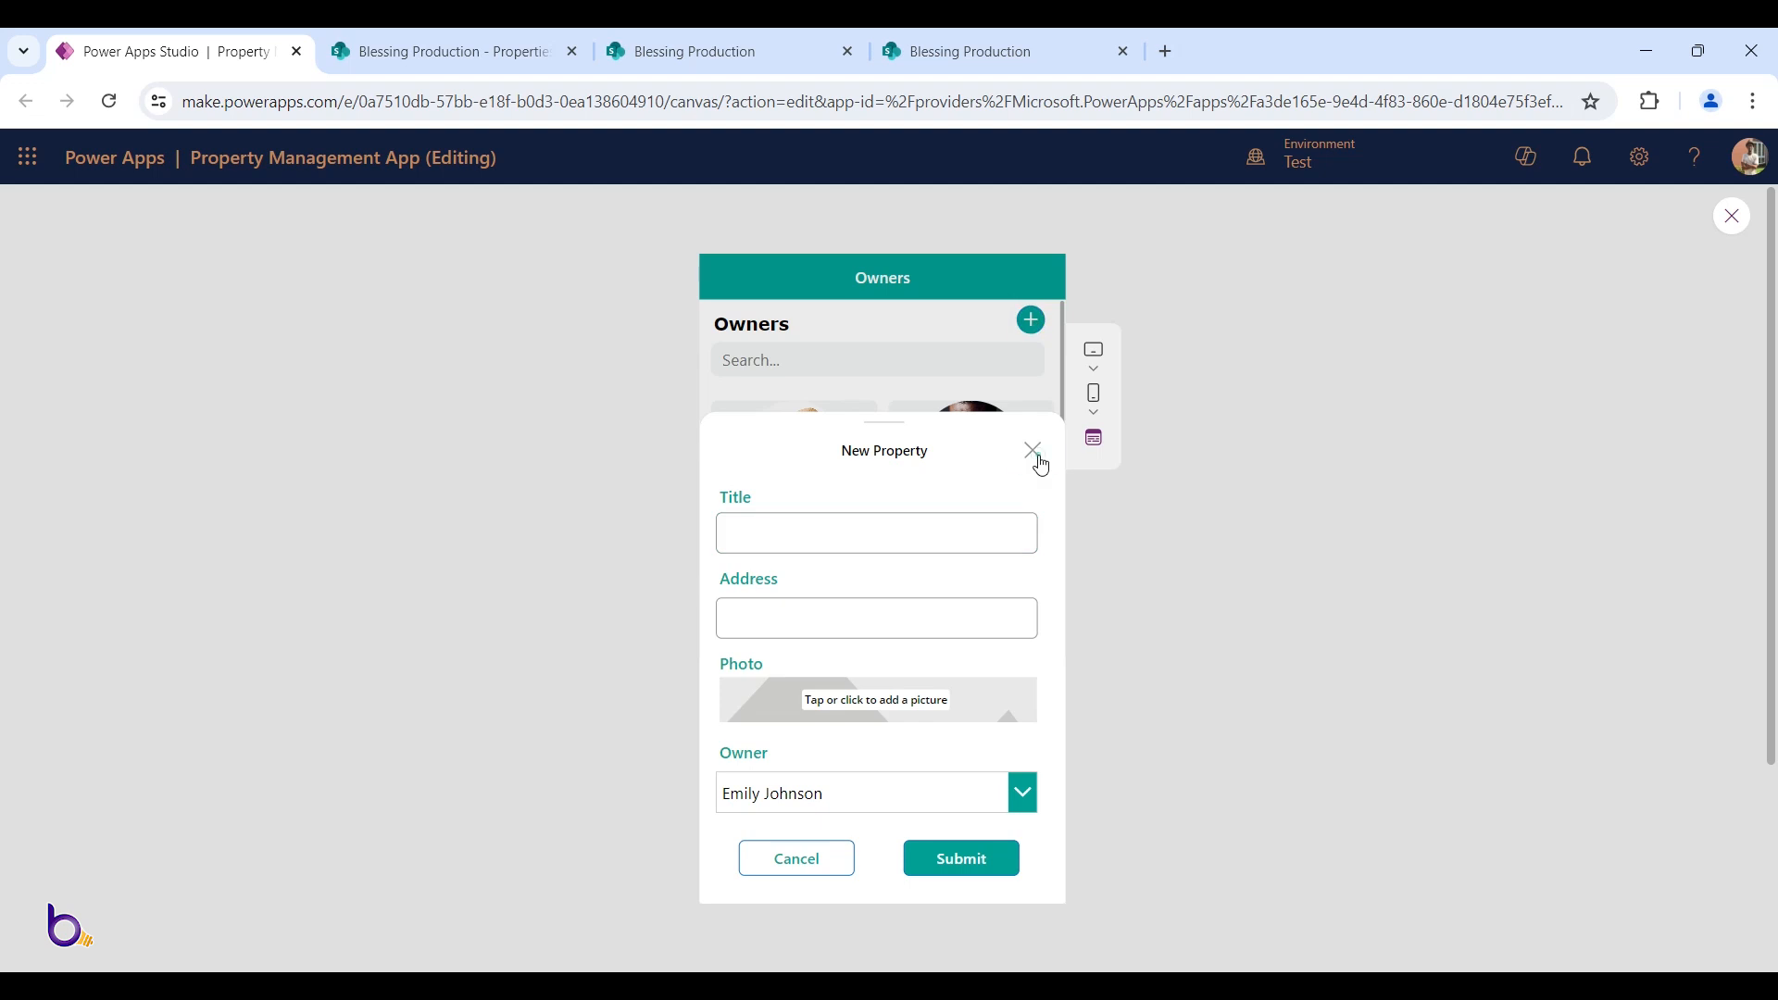
pyautogui.press('Escape')
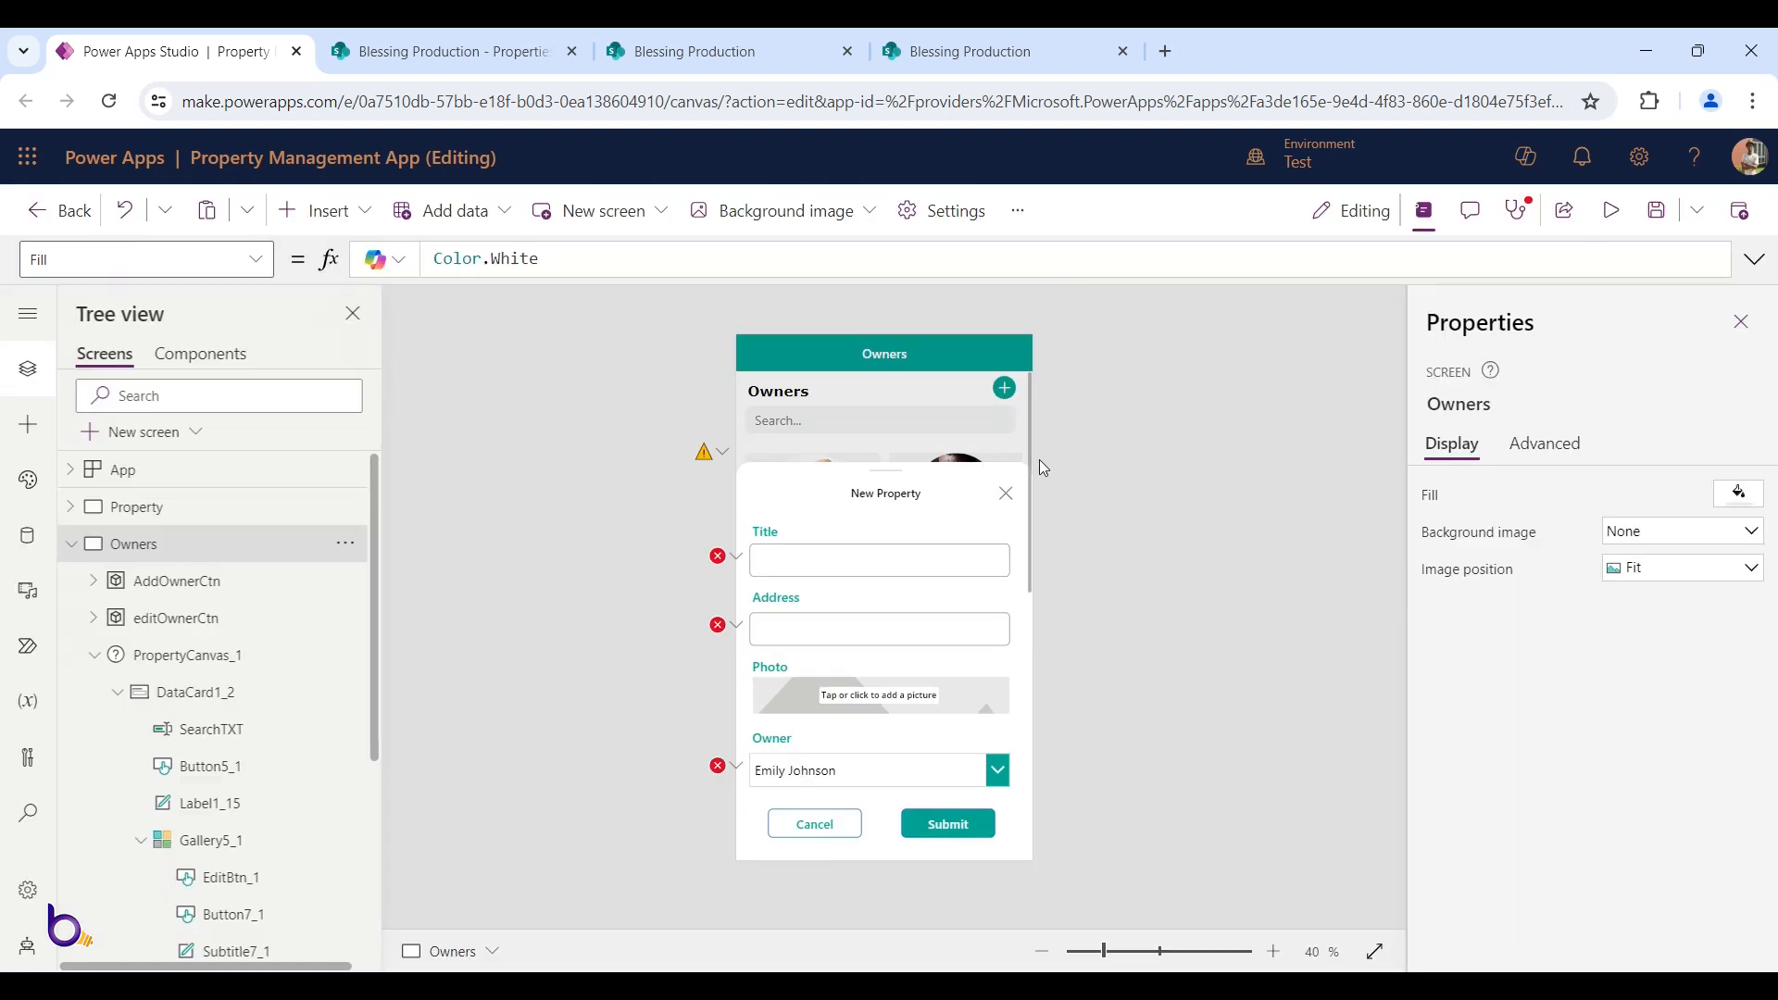
# Change the close icon's OnSelect variable from showAddProp to showAddOwner
pyautogui.click(1007, 494)
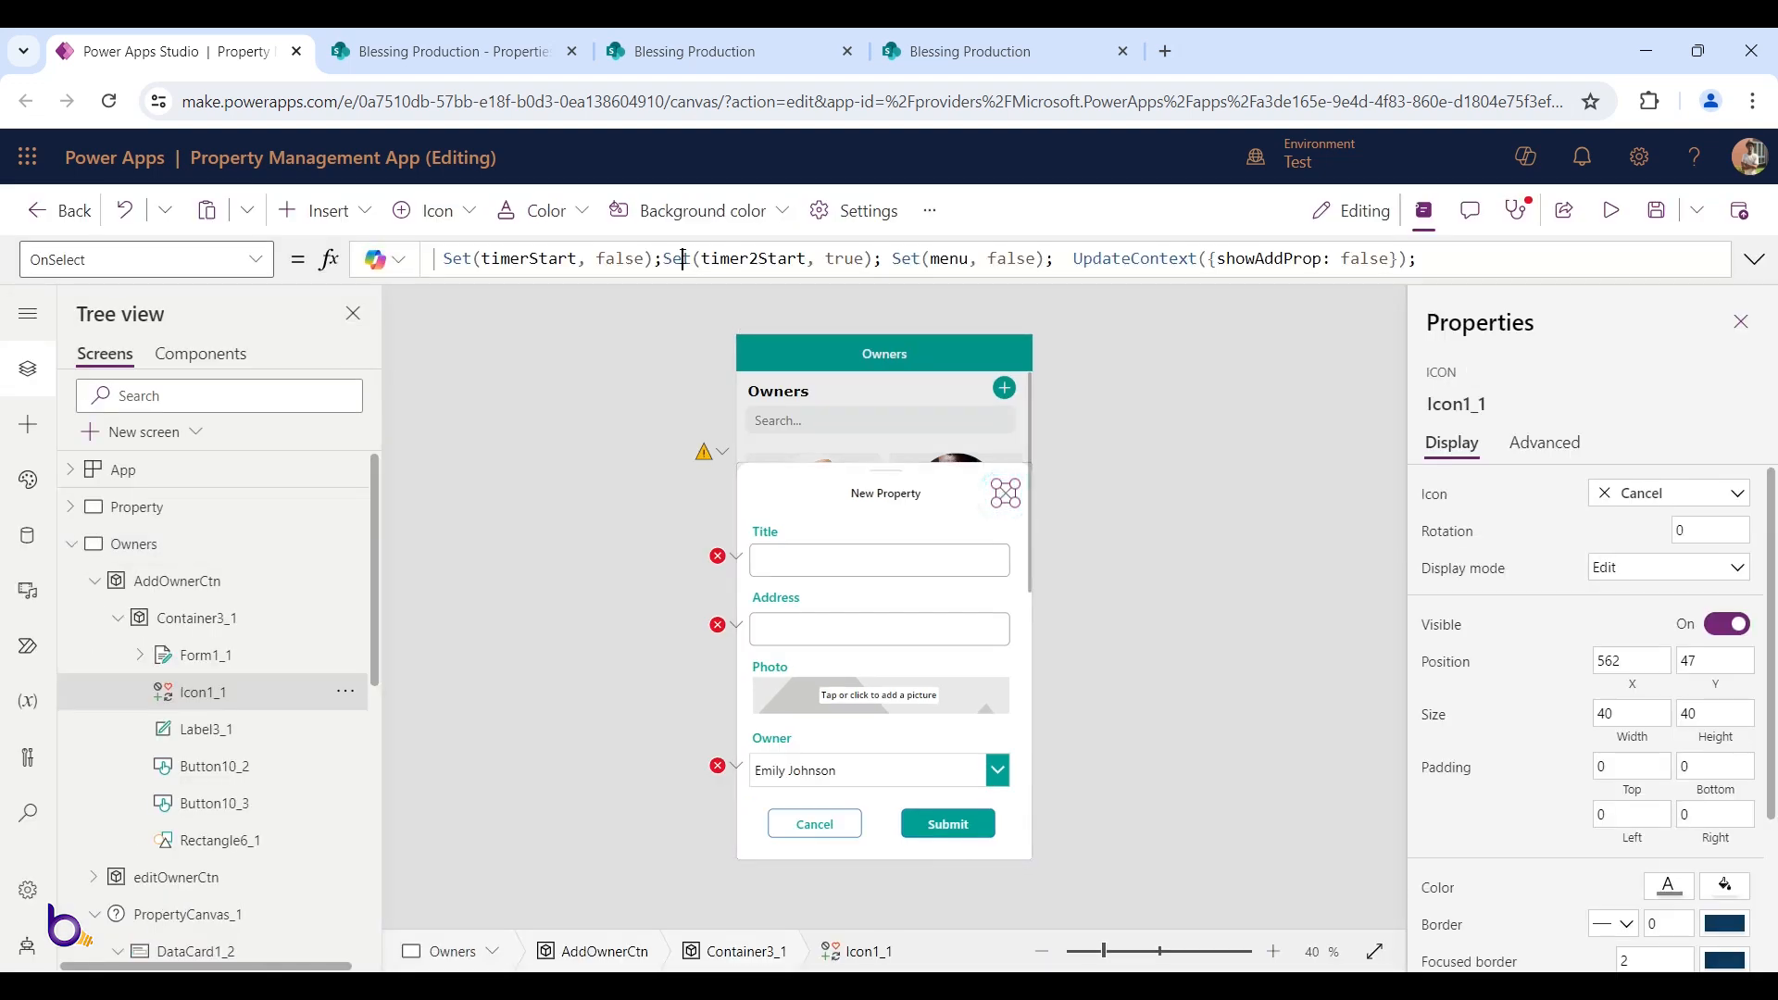
pyautogui.click(682, 259)
pyautogui.moveTo(1285, 261); pyautogui.dragTo(1324, 259)
pyautogui.write('Owner')
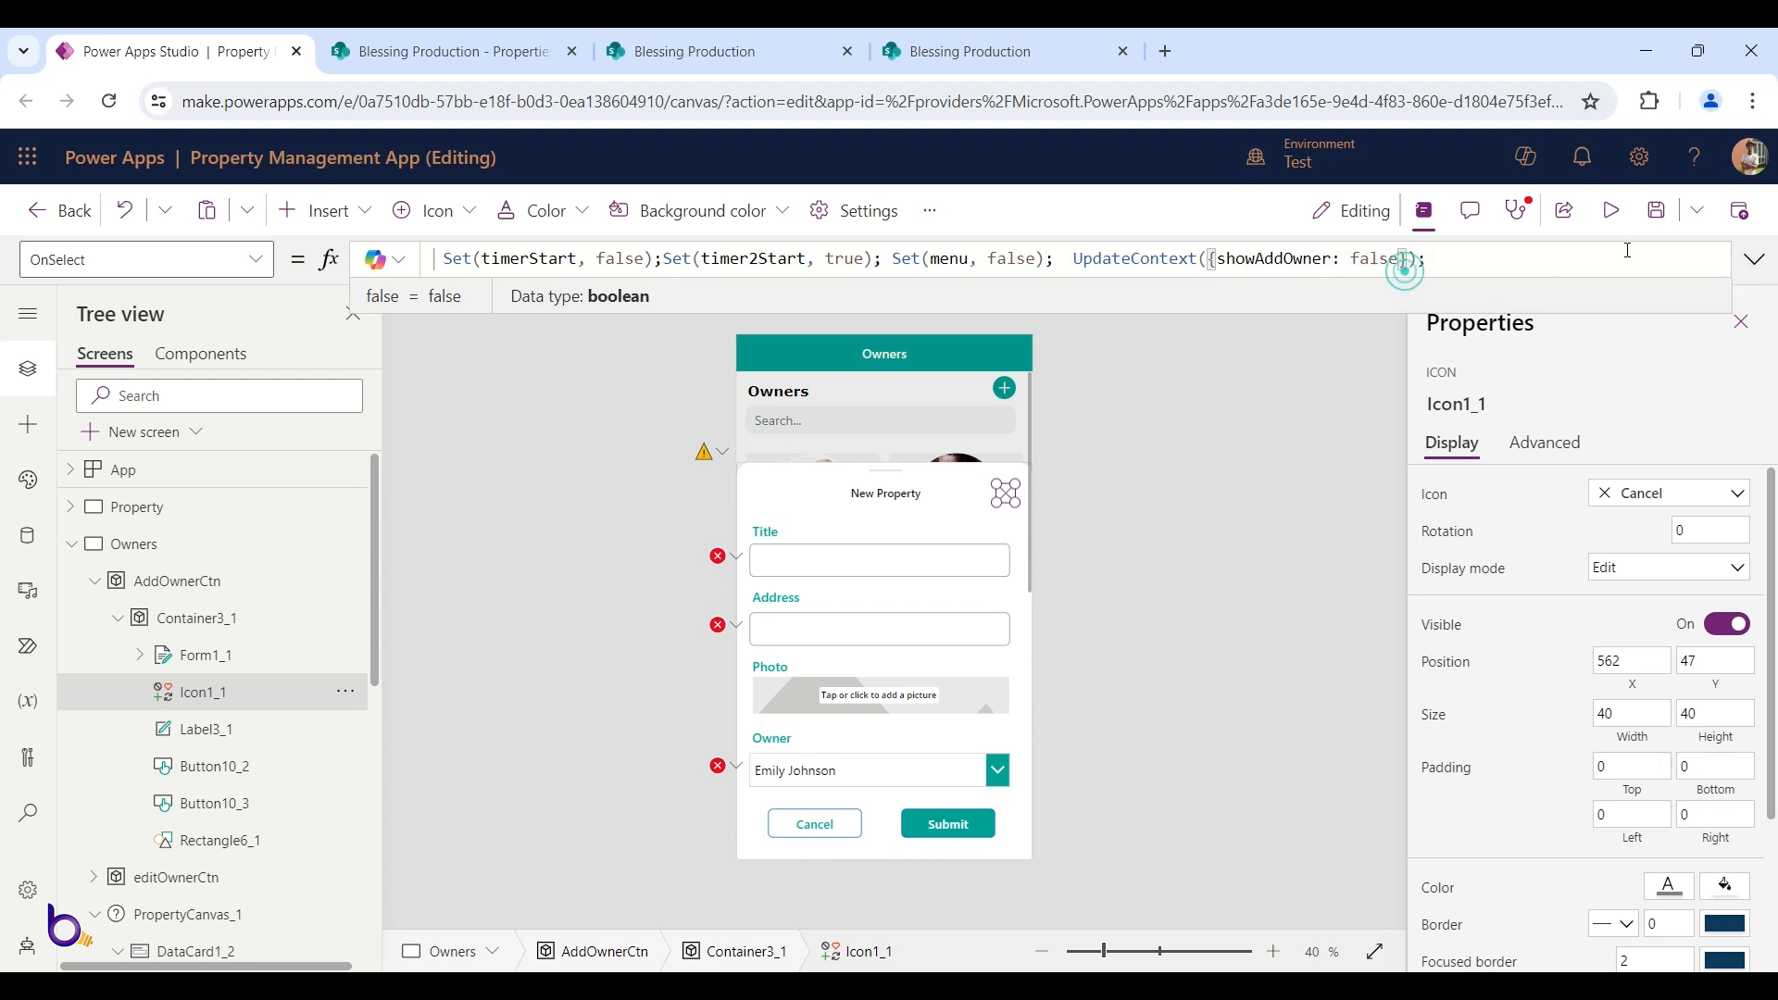
# Preview and open and close the popup repeatedly with the plus button and X icon
pyautogui.click(1612, 210)
pyautogui.click(1033, 457)
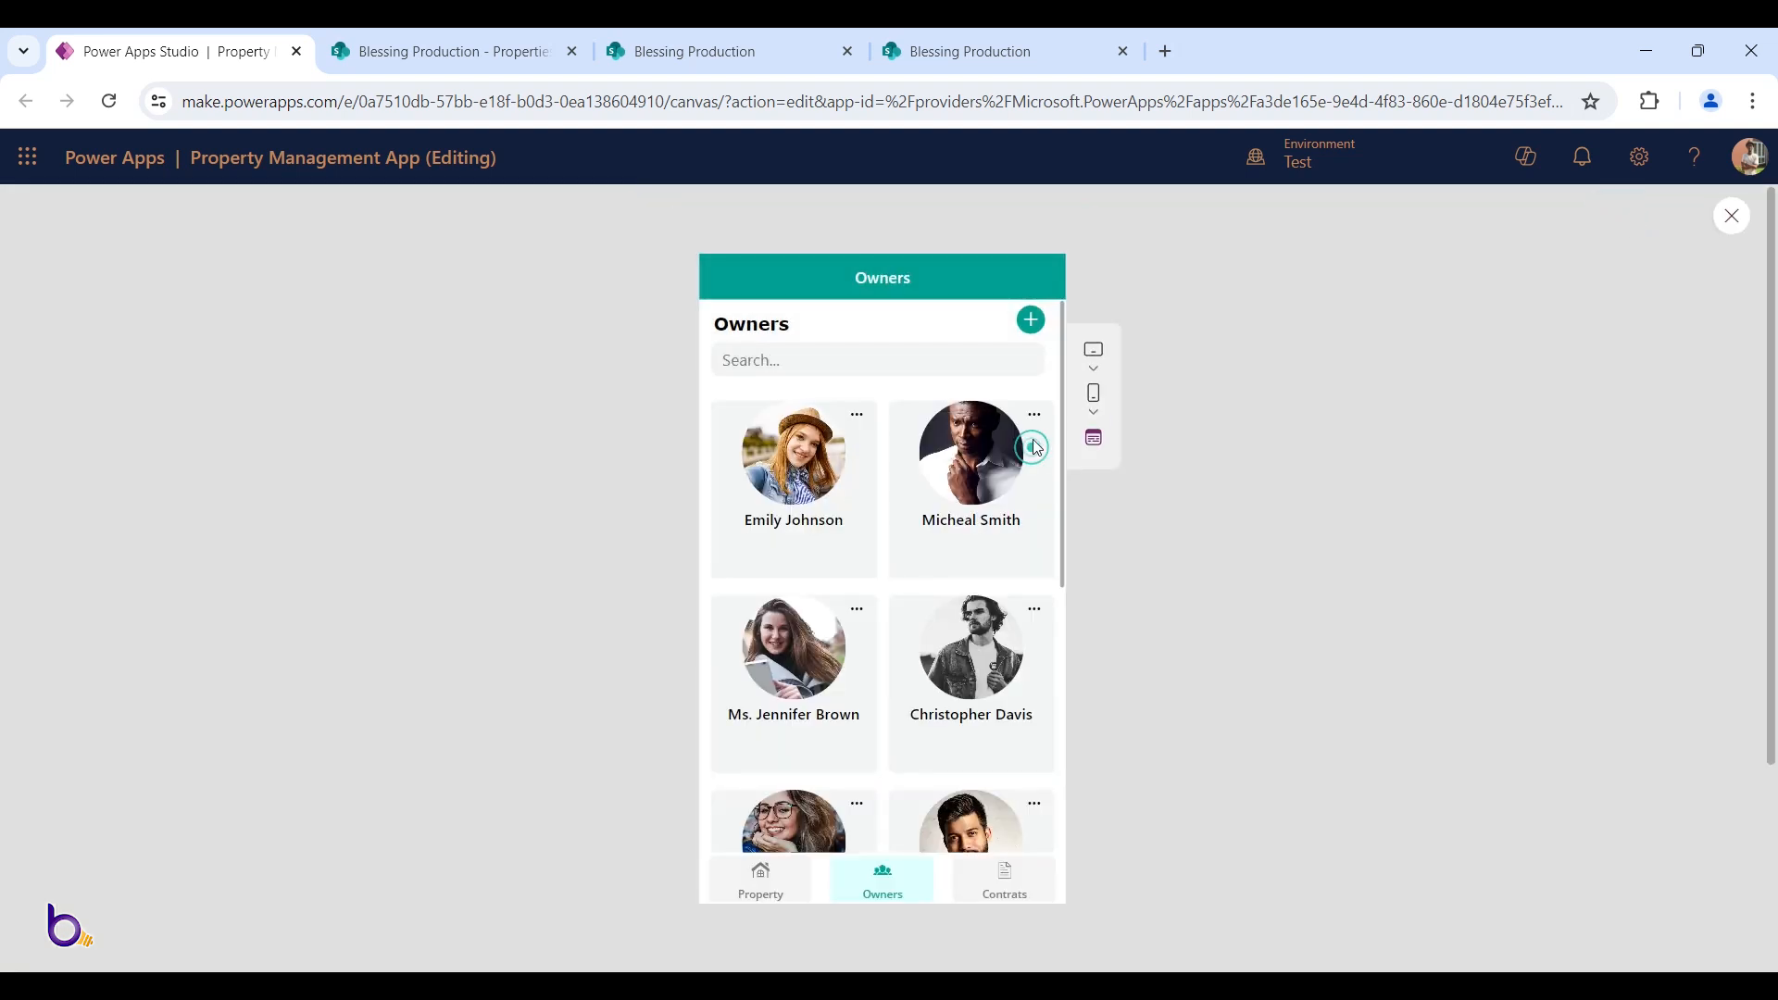
pyautogui.click(1031, 320)
pyautogui.click(1033, 454)
pyautogui.click(1031, 320)
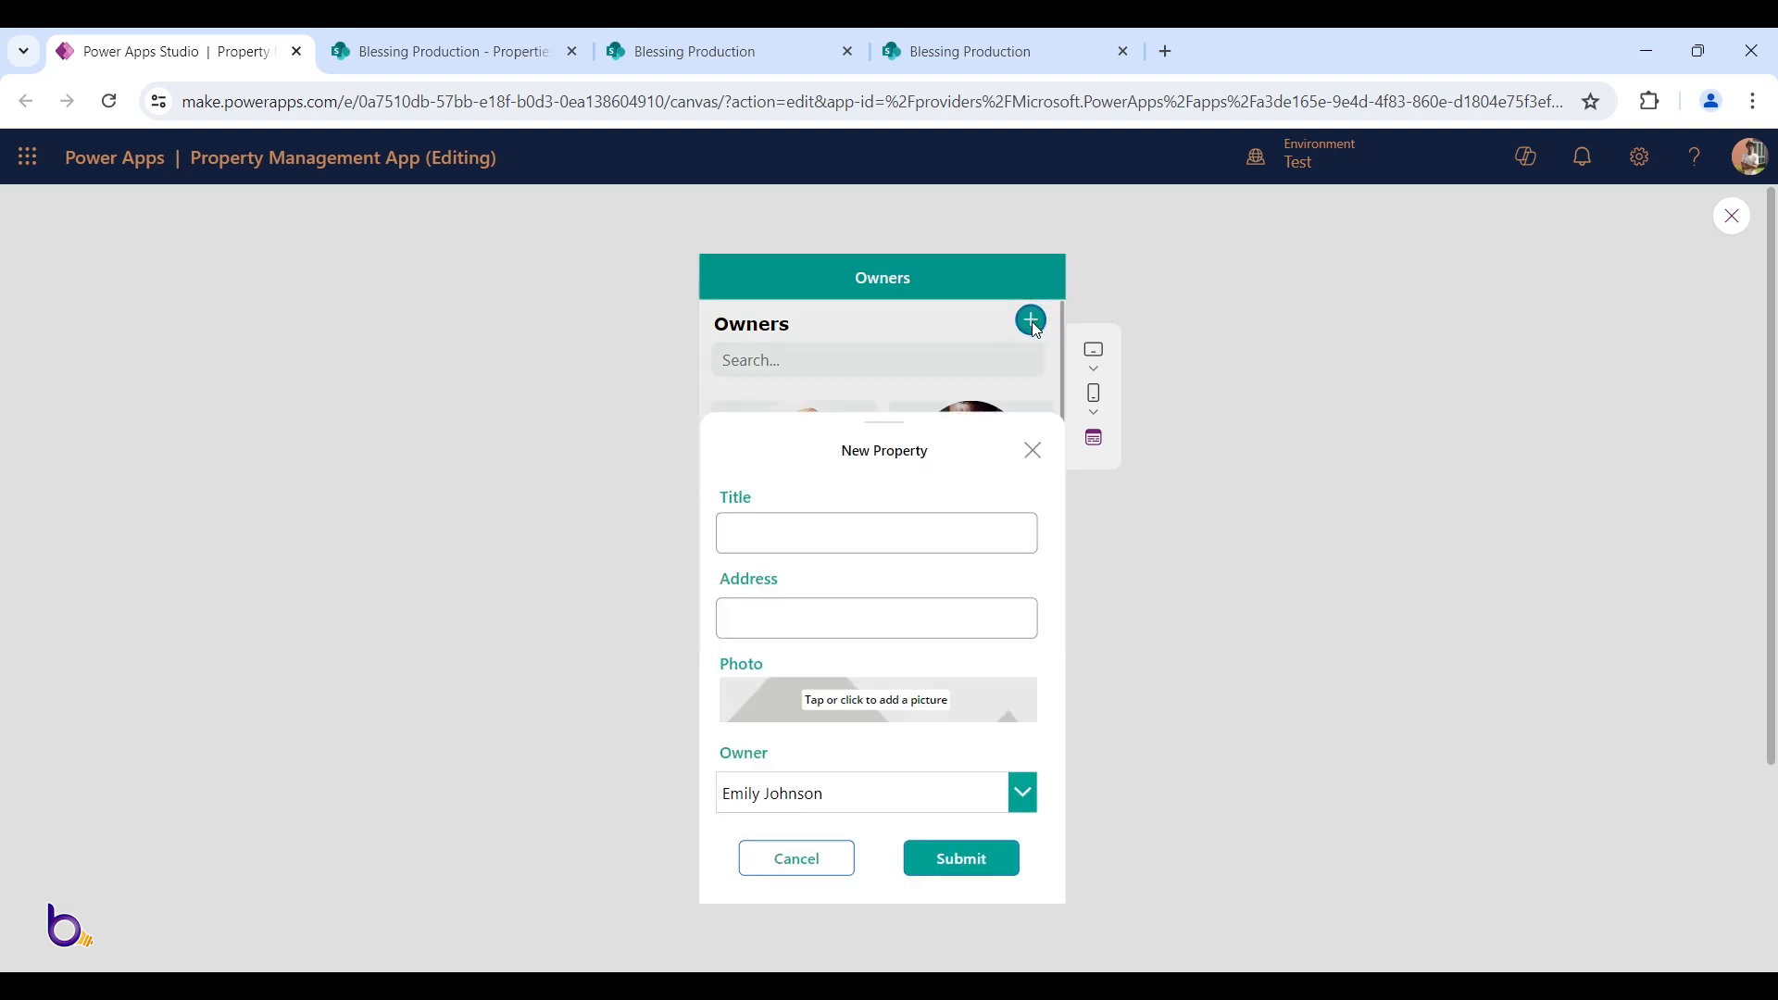
pyautogui.click(1034, 455)
pyautogui.press('Escape')
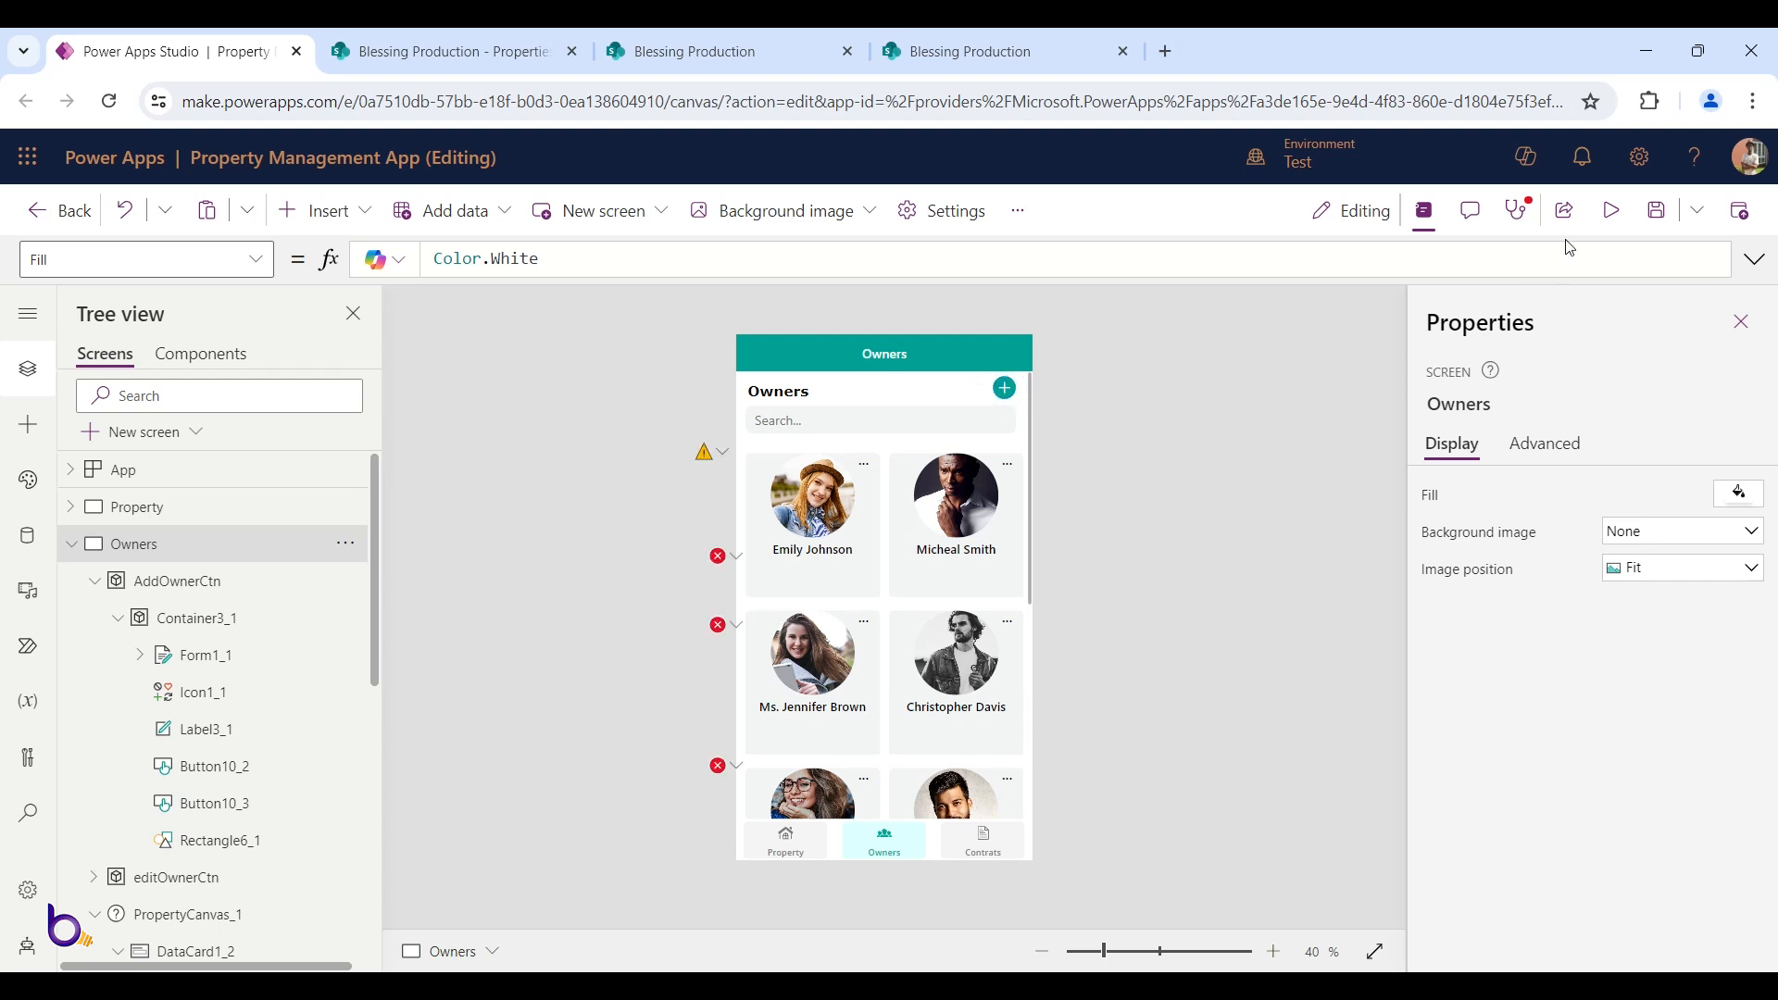
# Clear the Owners add button's BorderColor formula and check the popup still opens
pyautogui.click(1019, 385)
pyautogui.click(1007, 387)
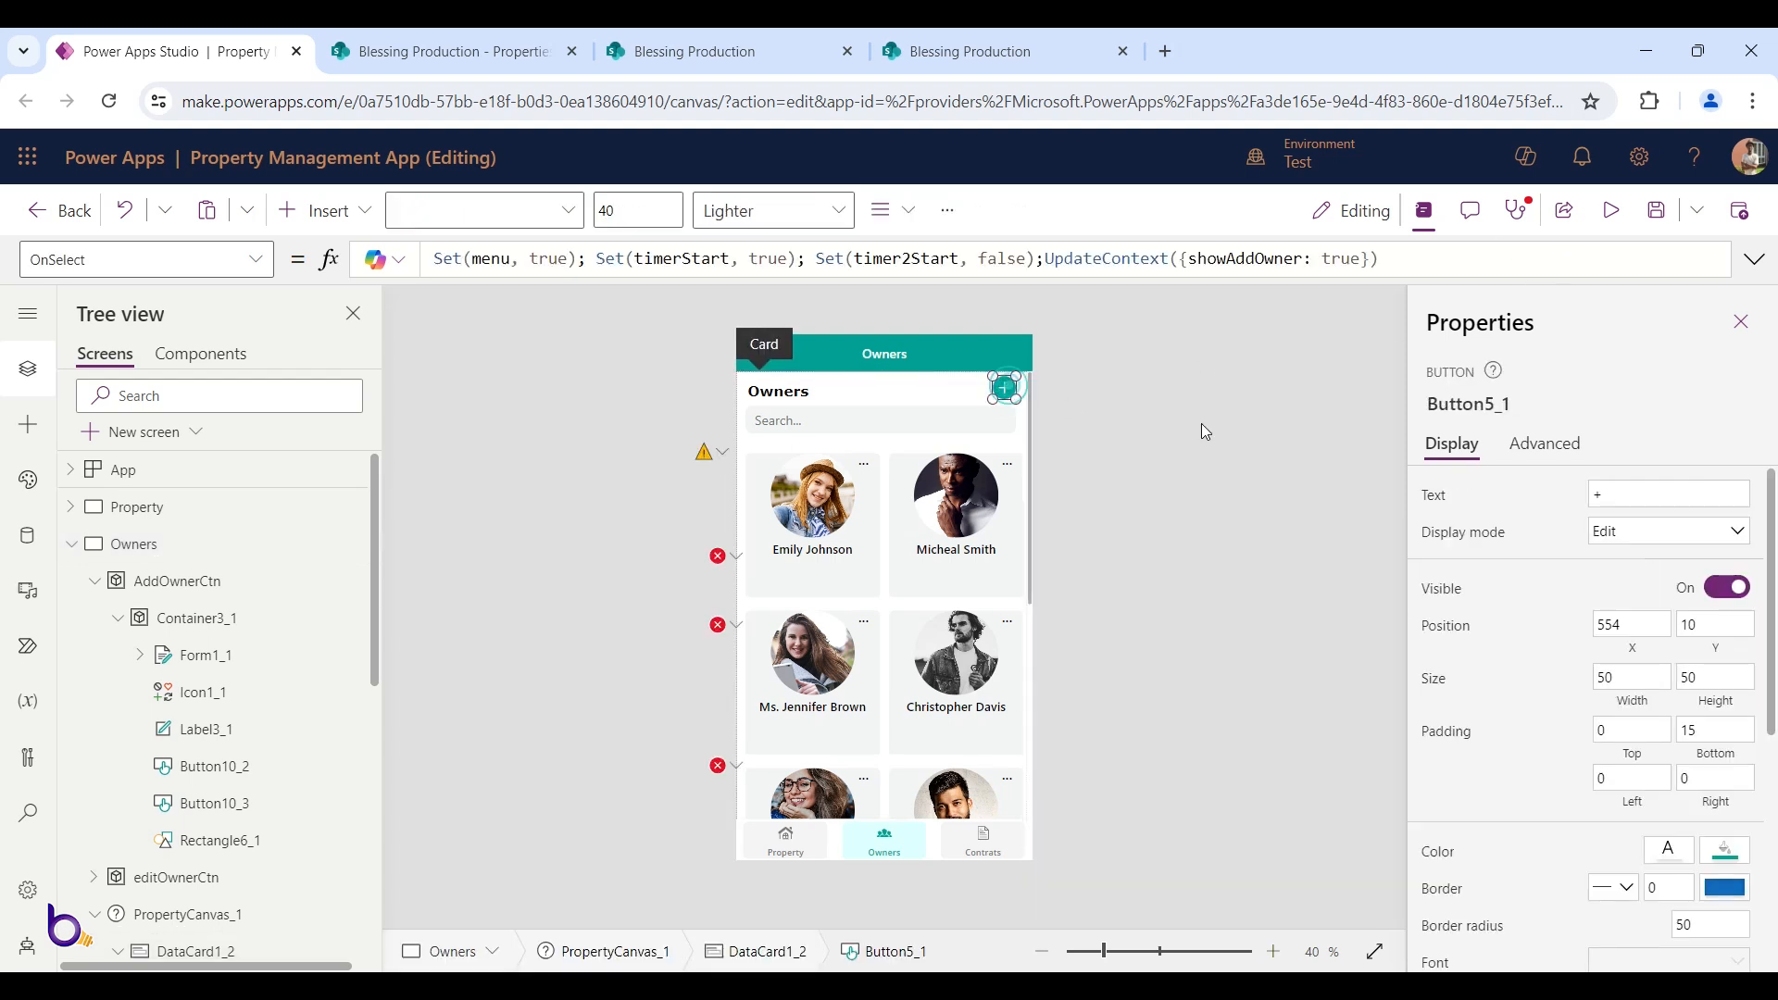
pyautogui.scroll(-1, 1598, 611)
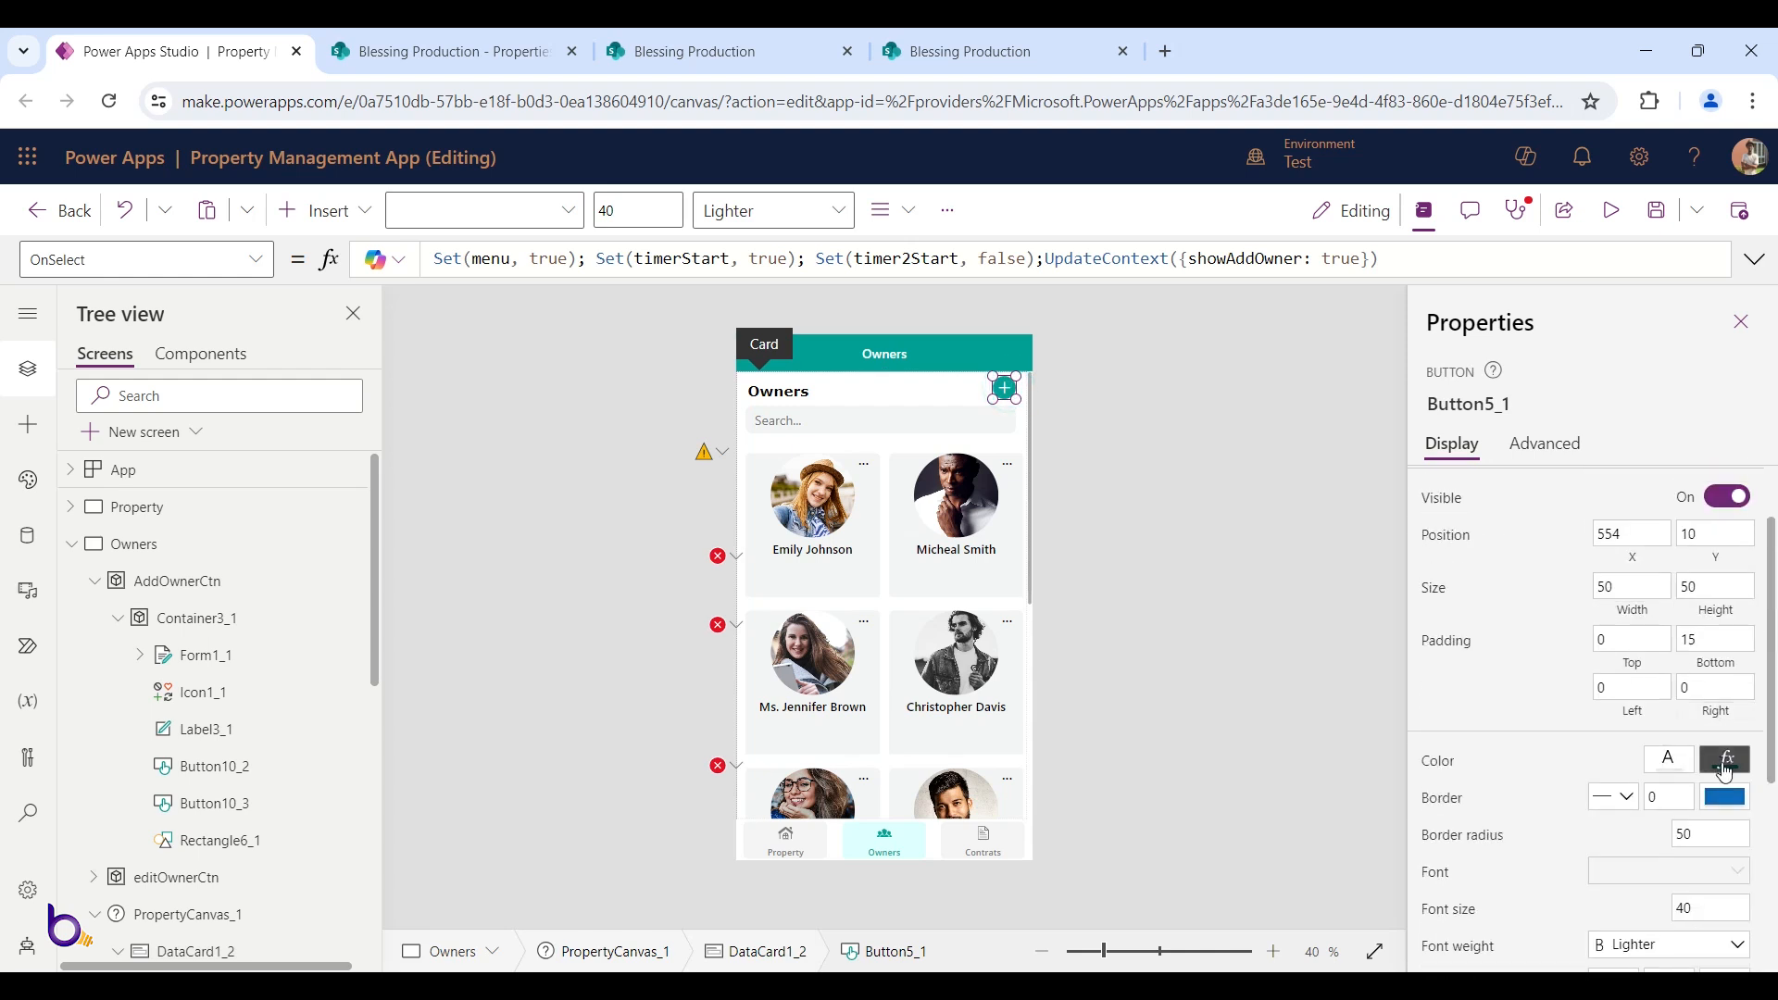
pyautogui.click(1724, 798)
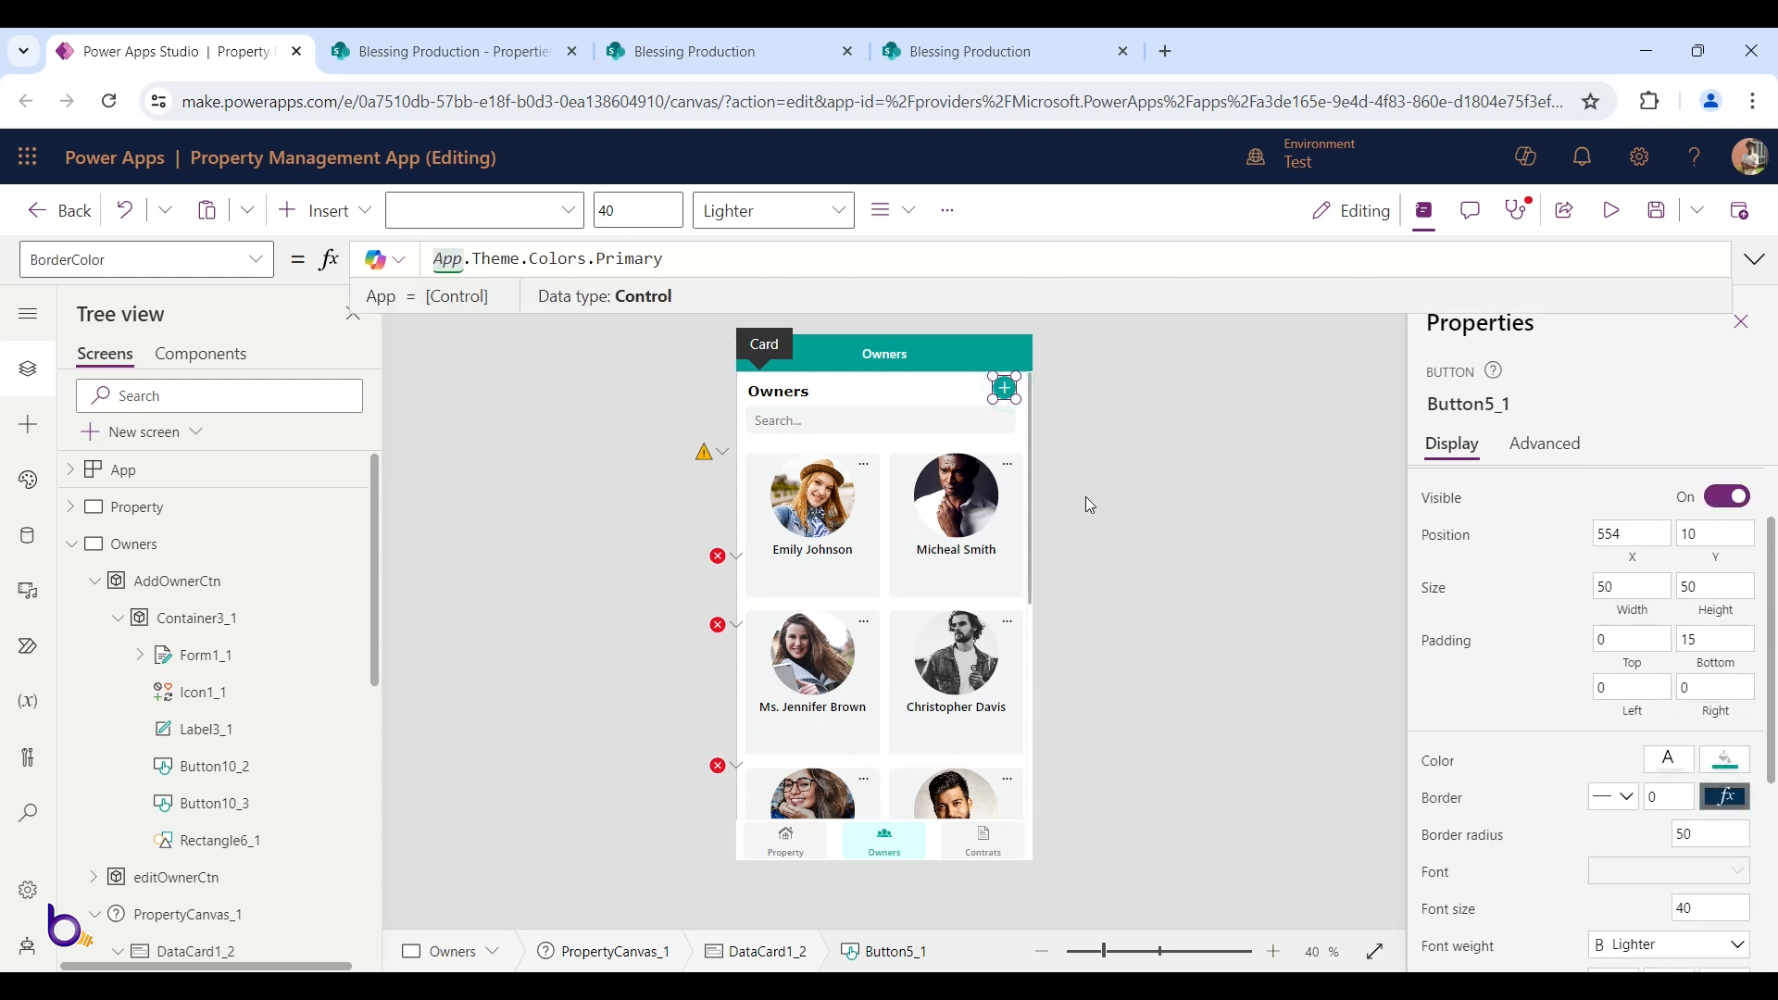
pyautogui.click(731, 274)
pyautogui.tripleClick(728, 262)
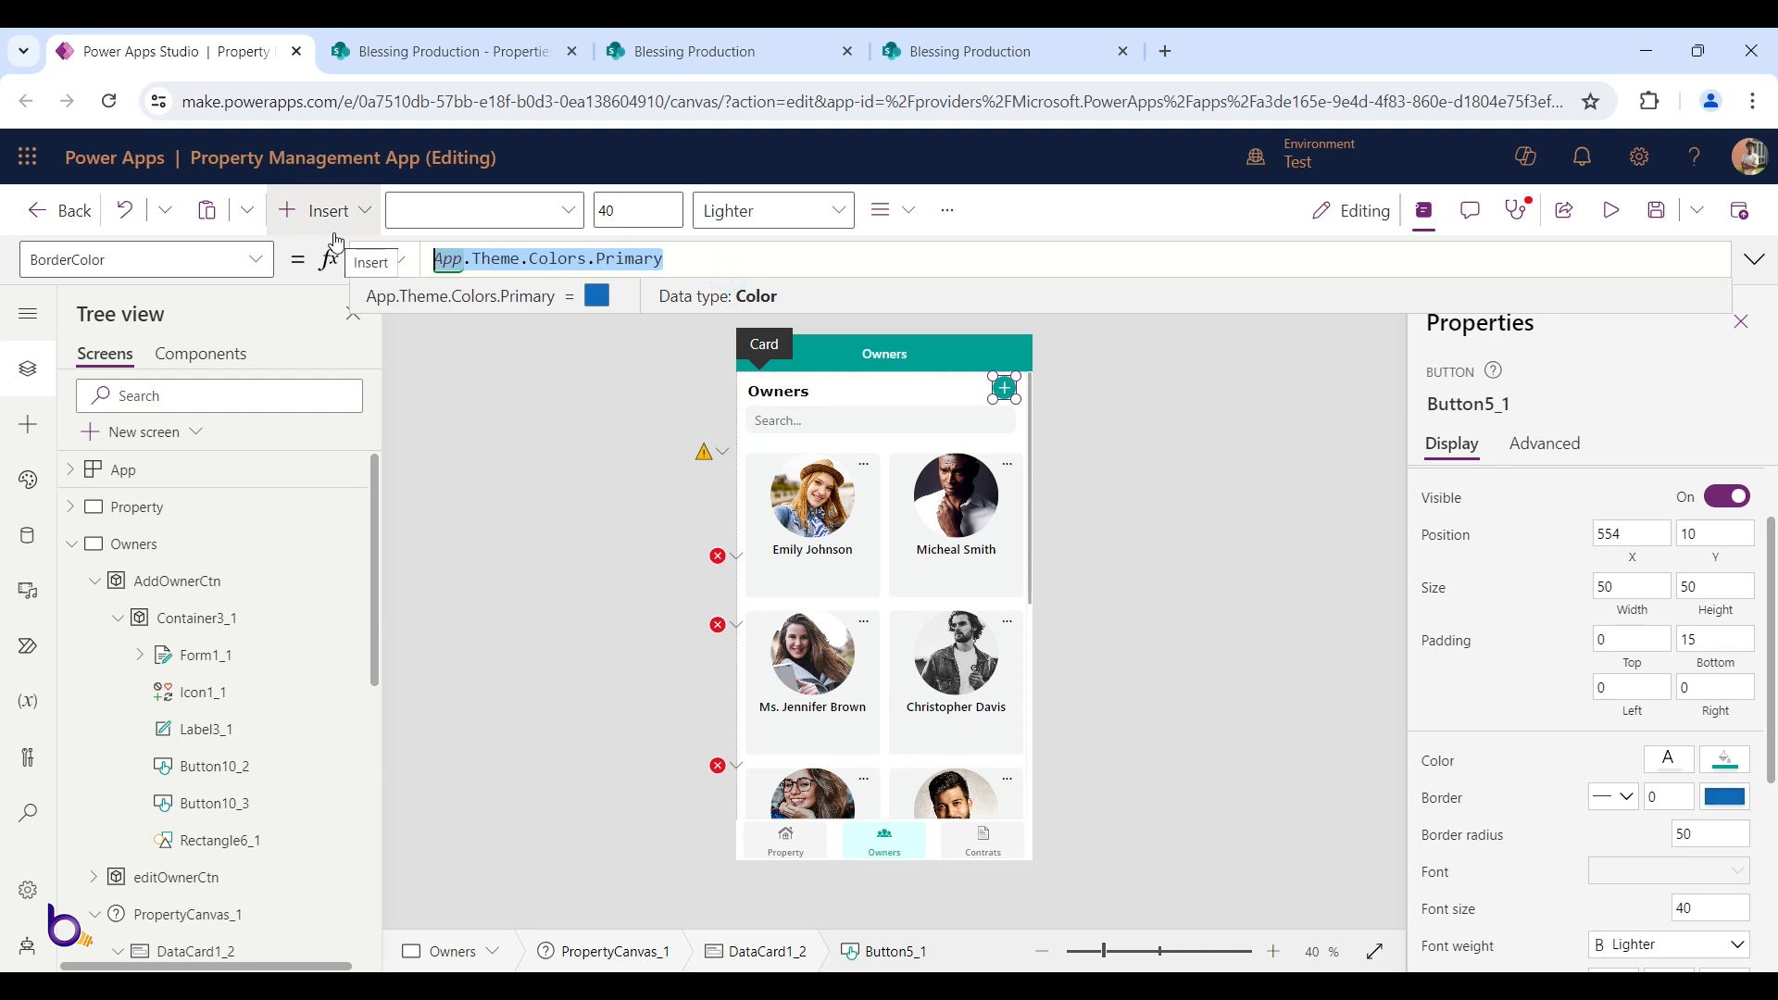
pyautogui.press('BackSpace')
pyautogui.click(1300, 613)
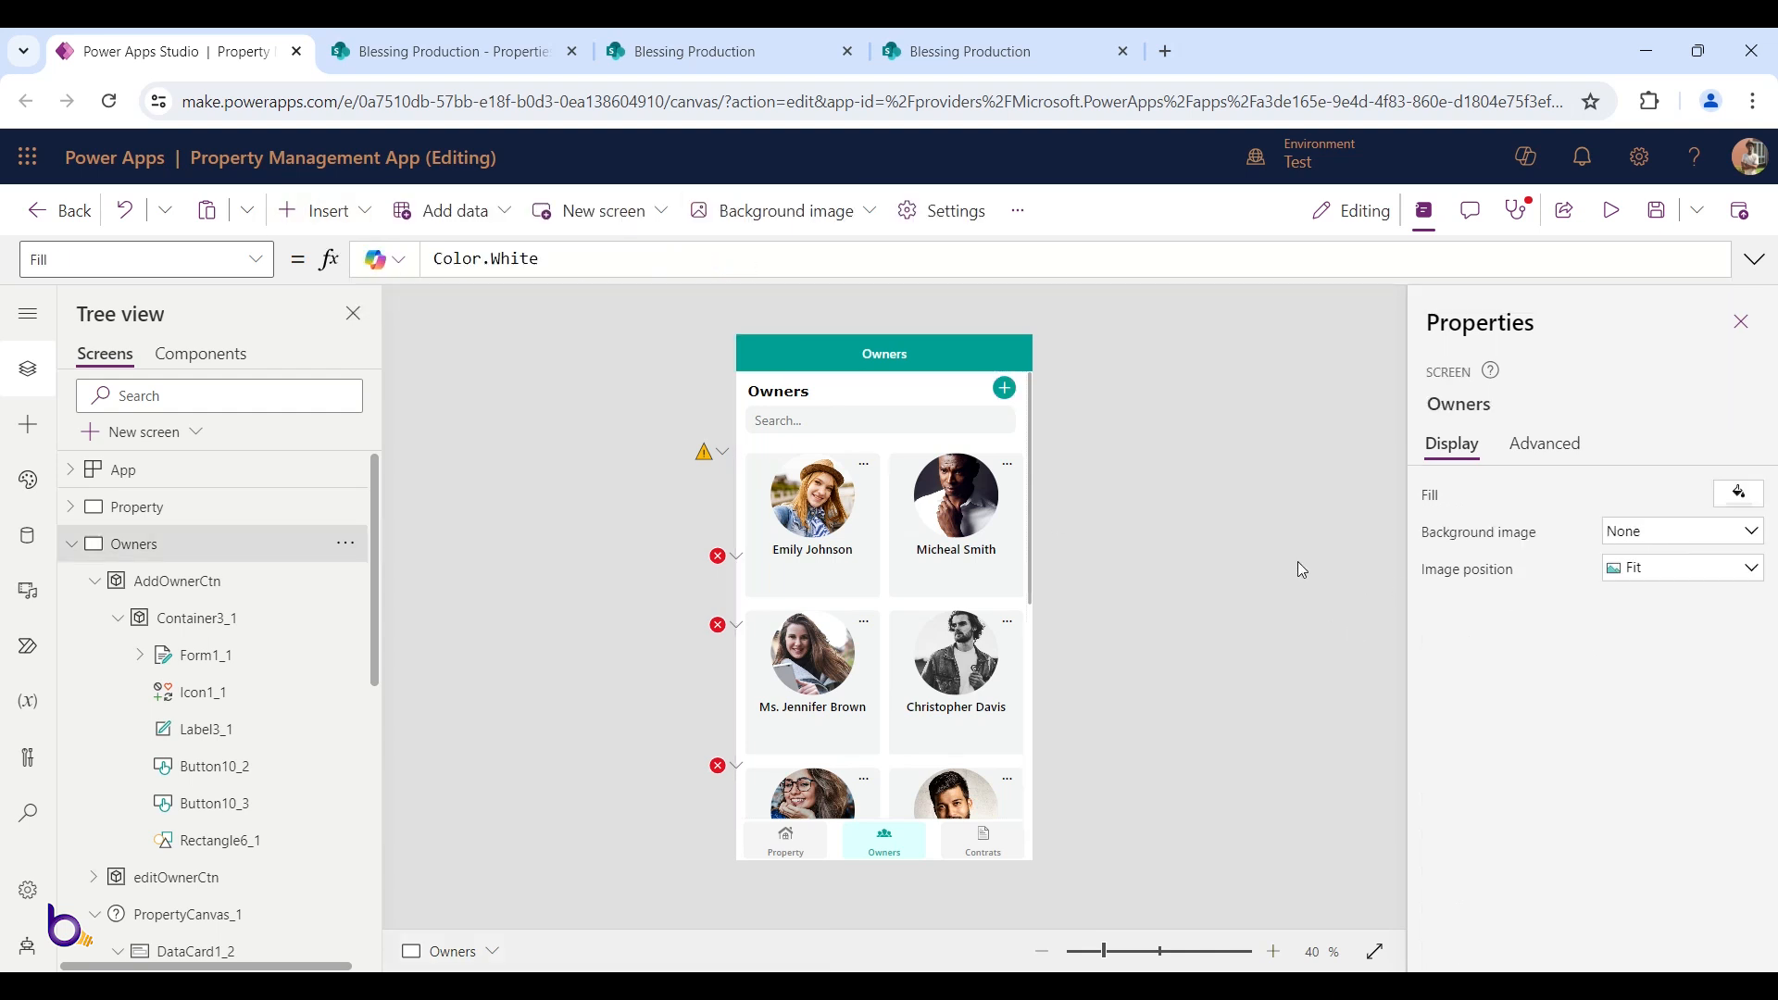
pyautogui.click(1009, 390)
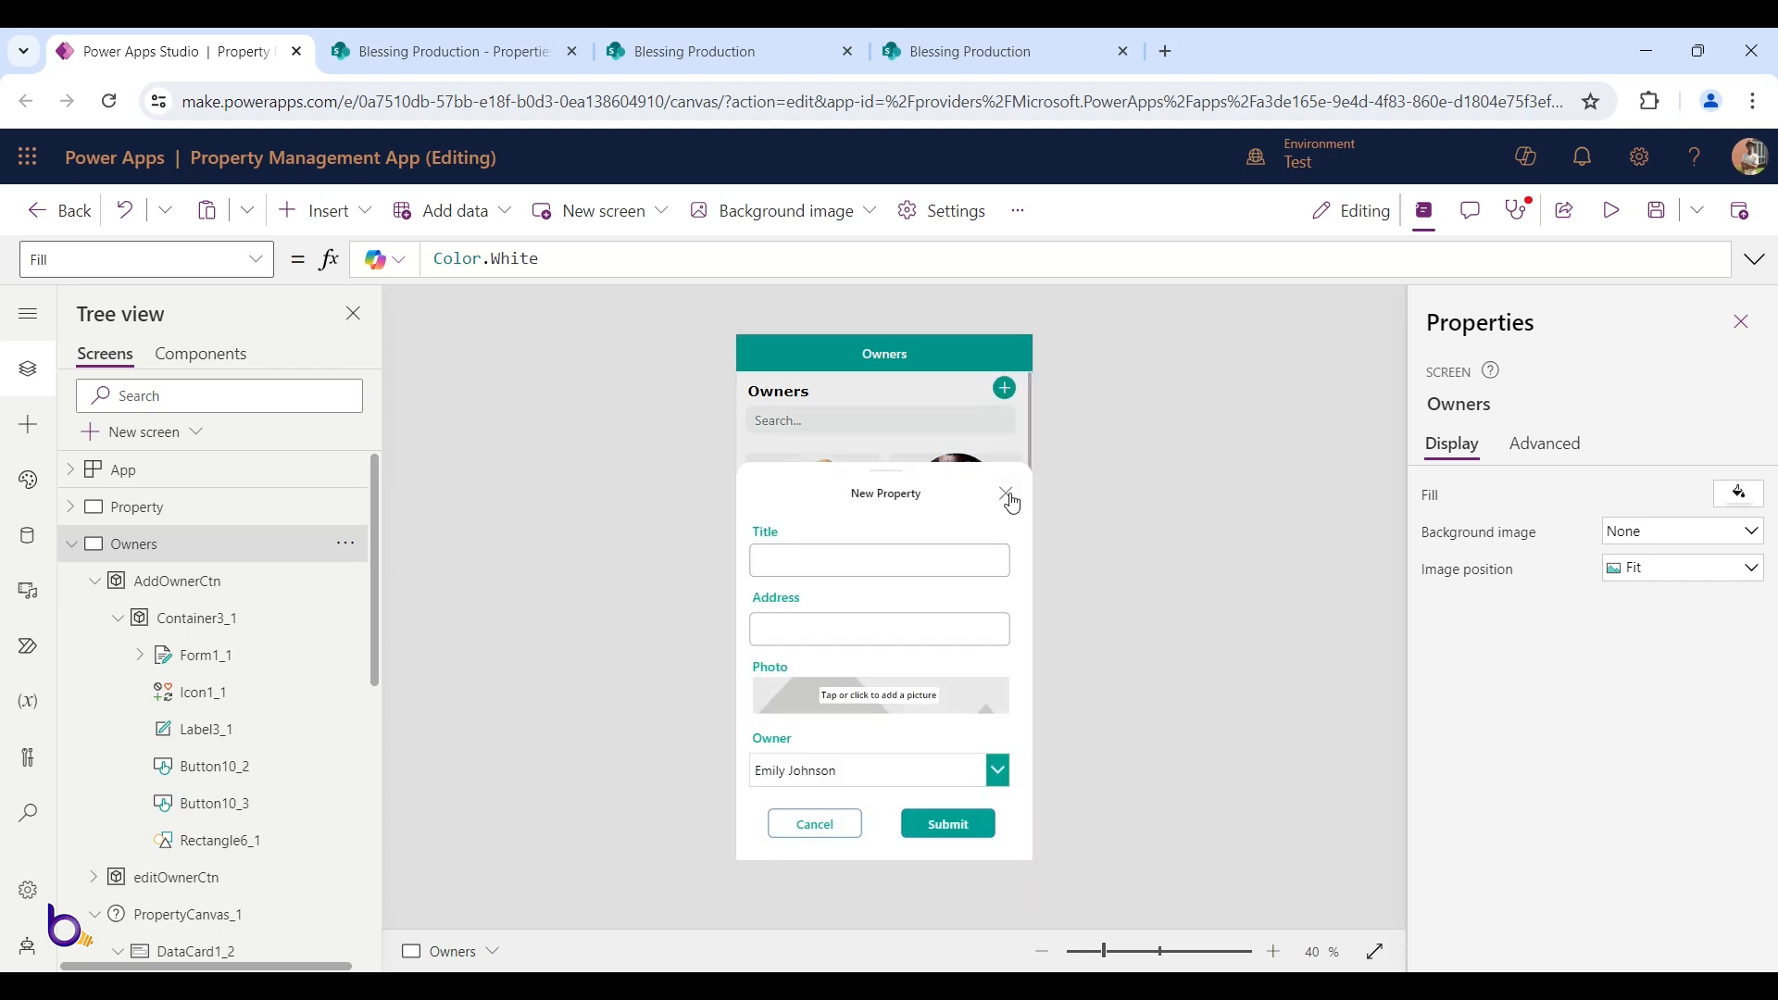
pyautogui.click(1010, 492)
# Set the add button's PressedFill to deepColor and try the new pressed colour
pyautogui.click(1005, 389)
pyautogui.click(1005, 388)
pyautogui.scroll(-5, 1486, 659)
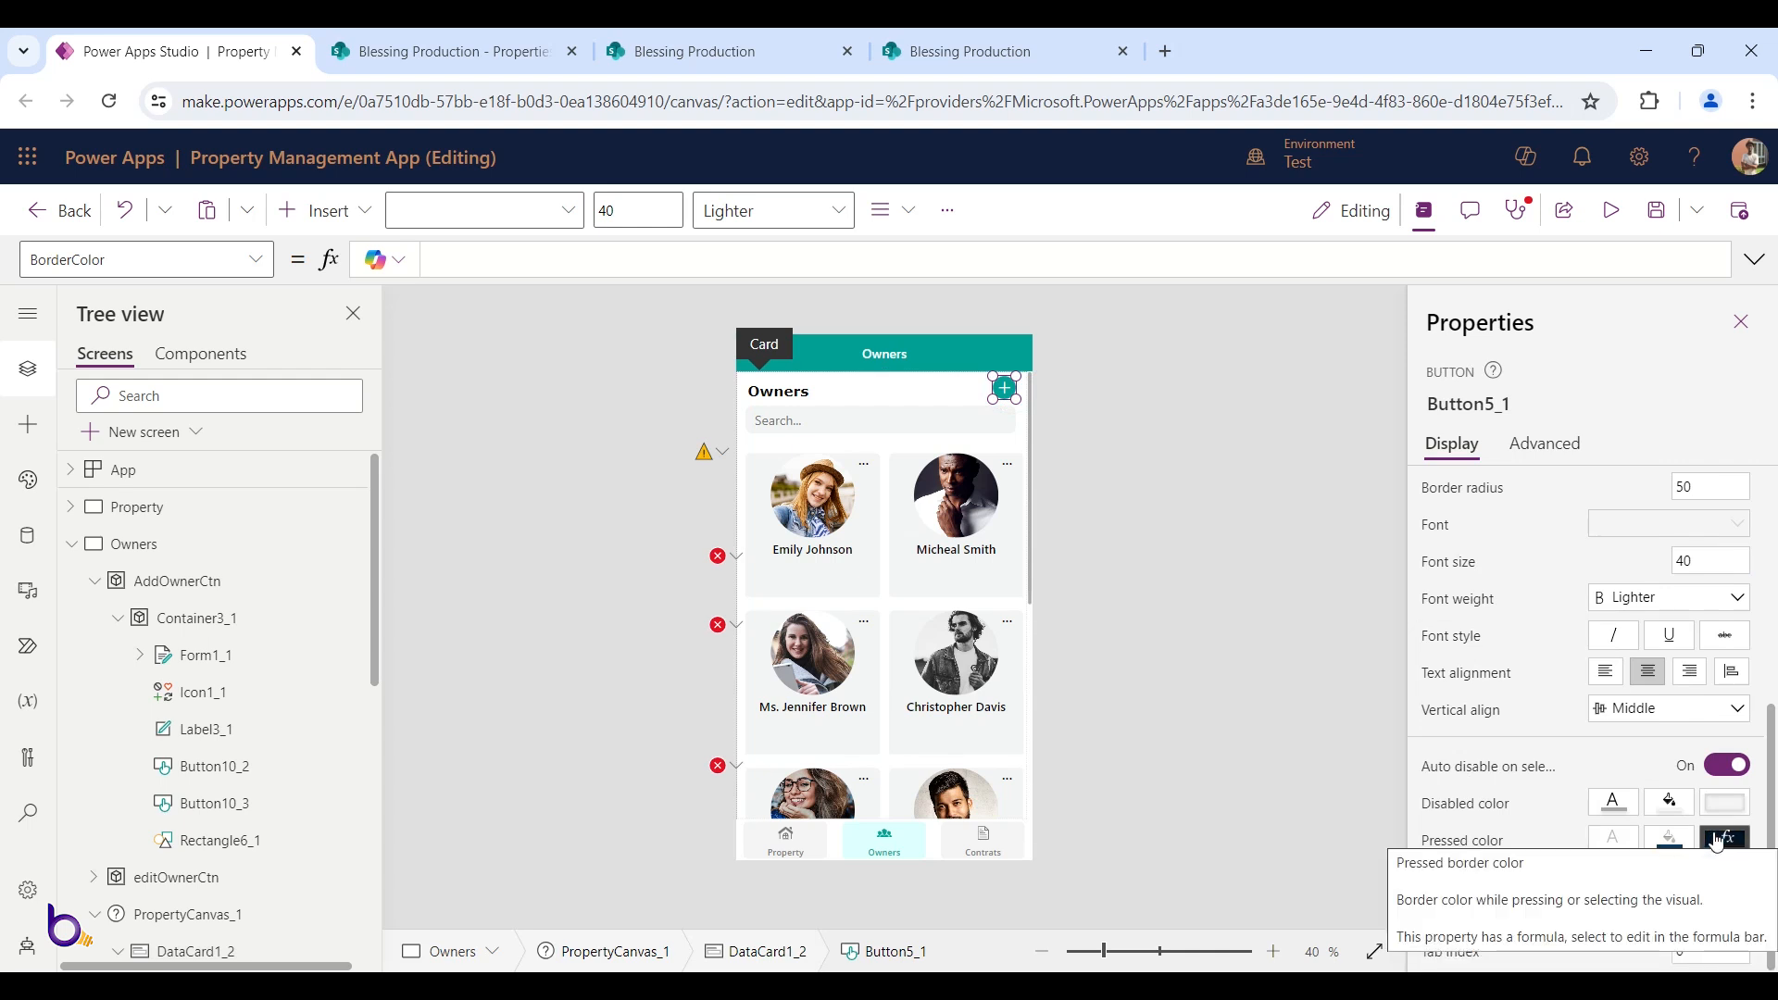
pyautogui.click(1672, 840)
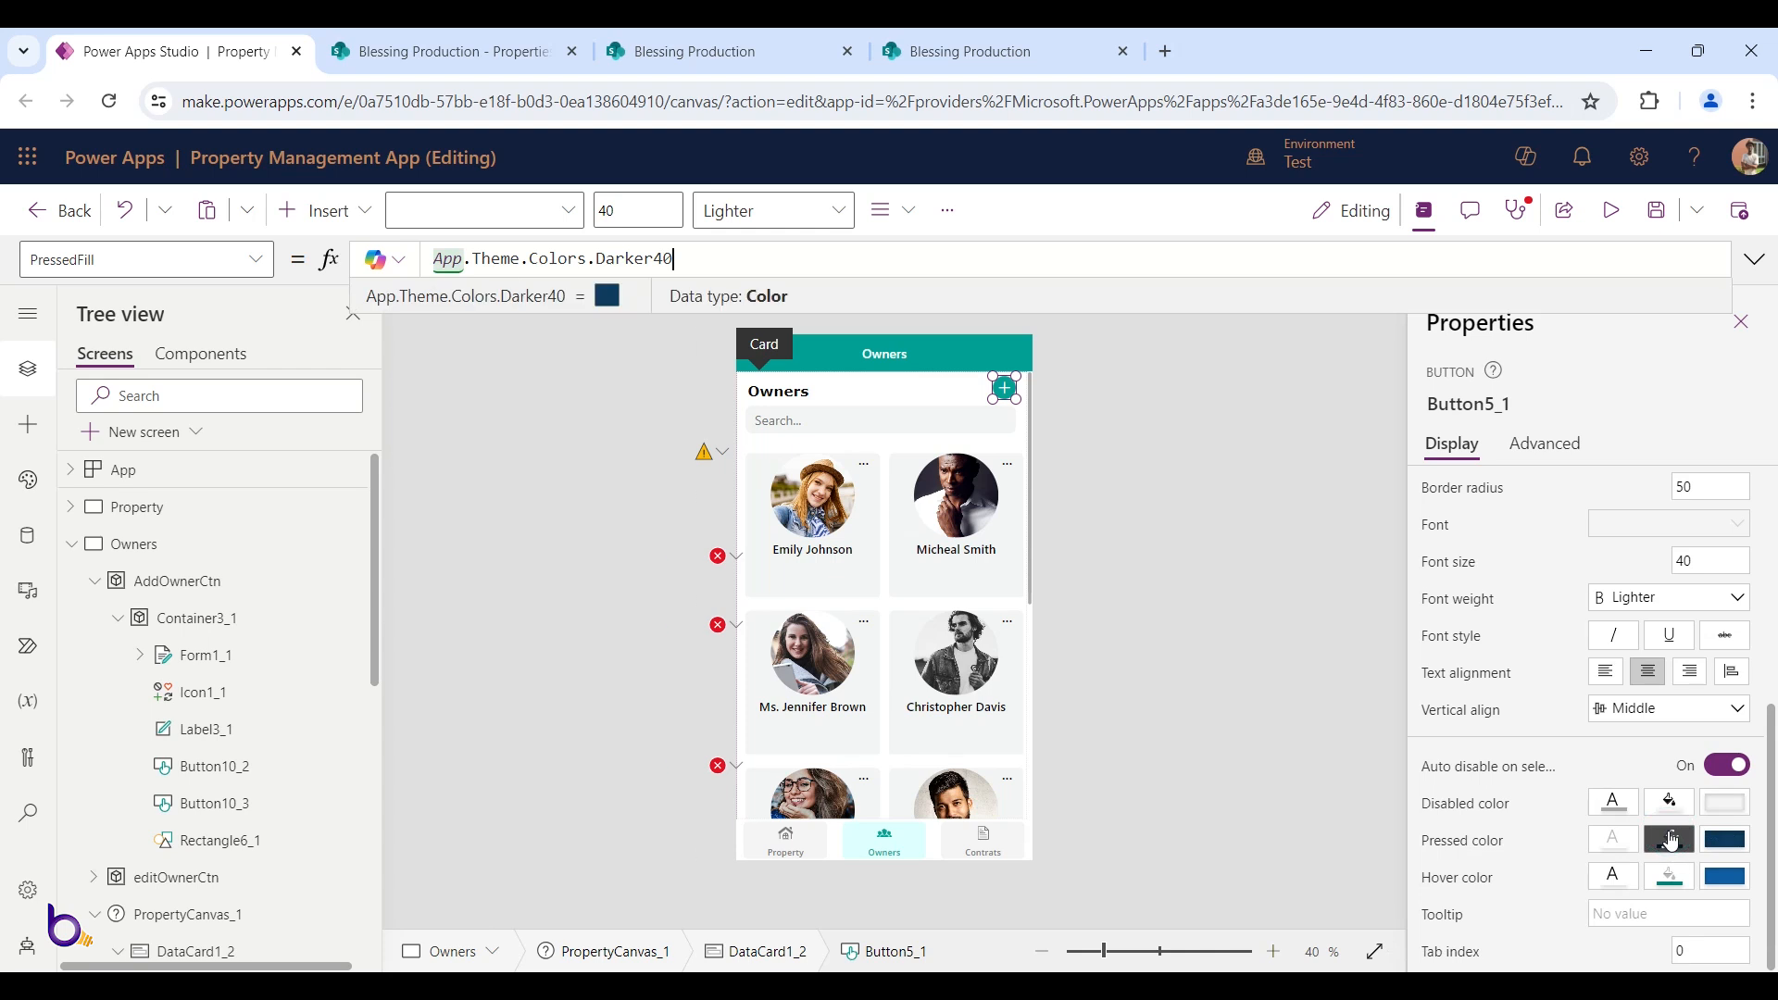
pyautogui.hotkey('ctrl', 'a')
pyautogui.press('BackSpace')
pyautogui.write('d')
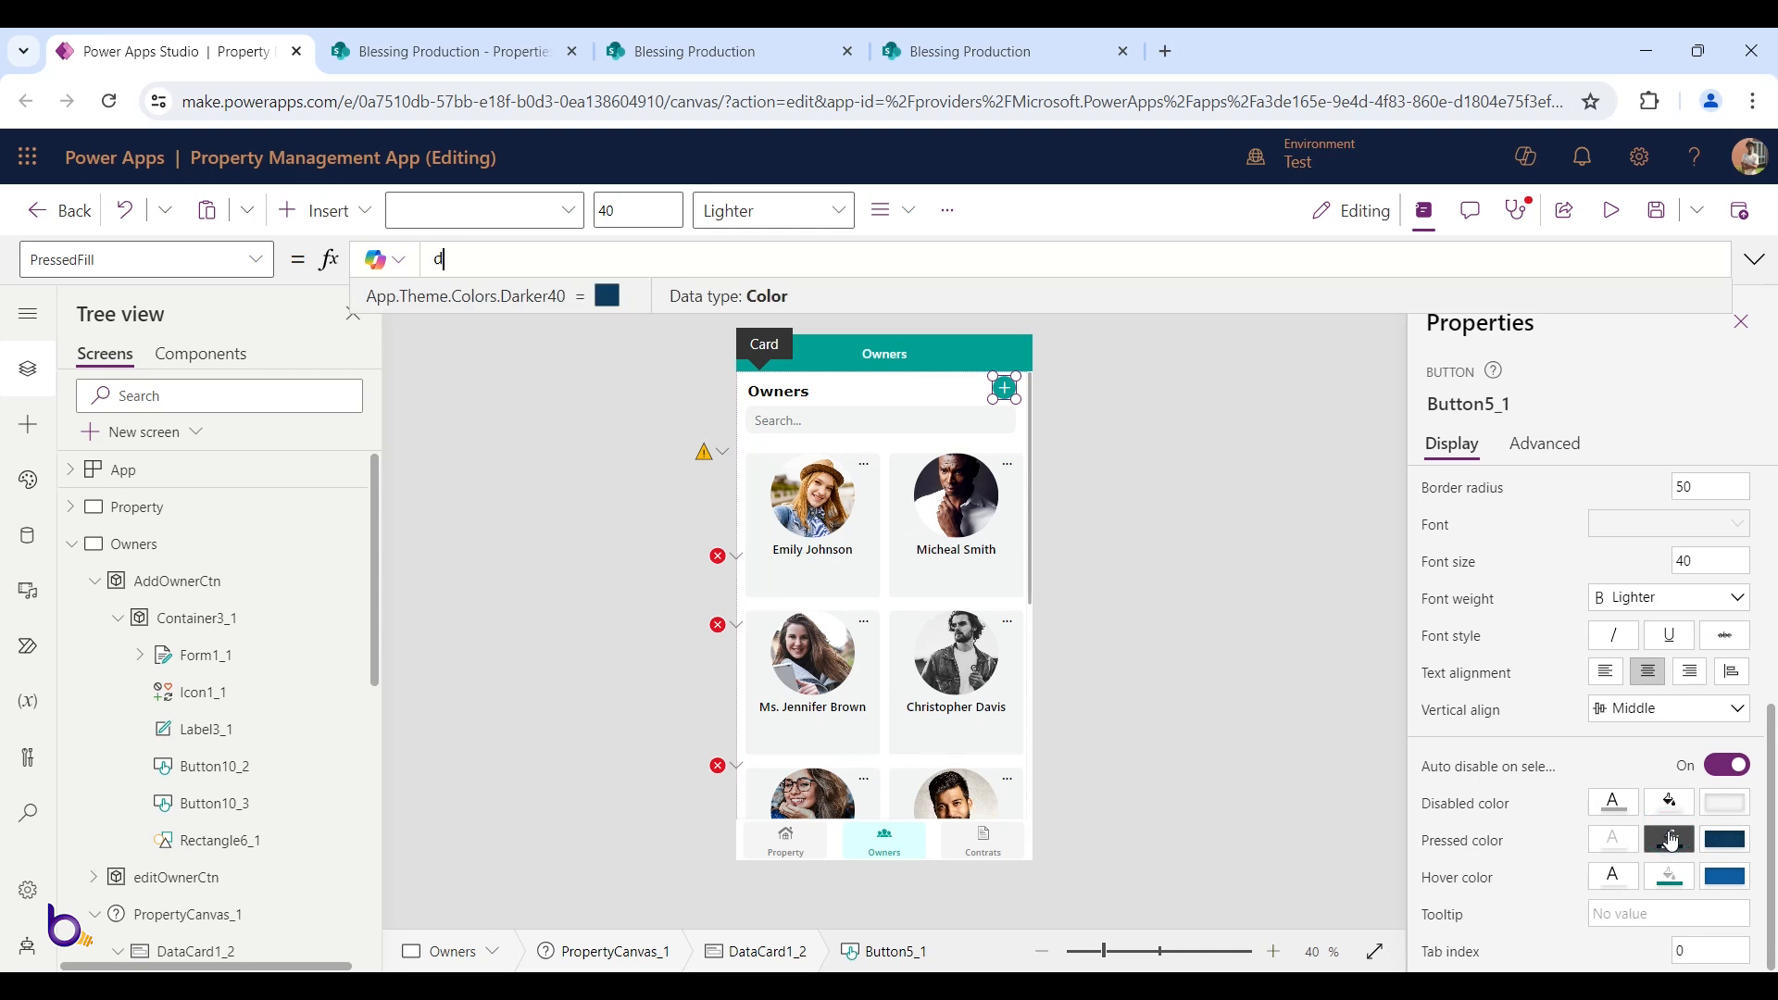
pyautogui.write('eepColor')
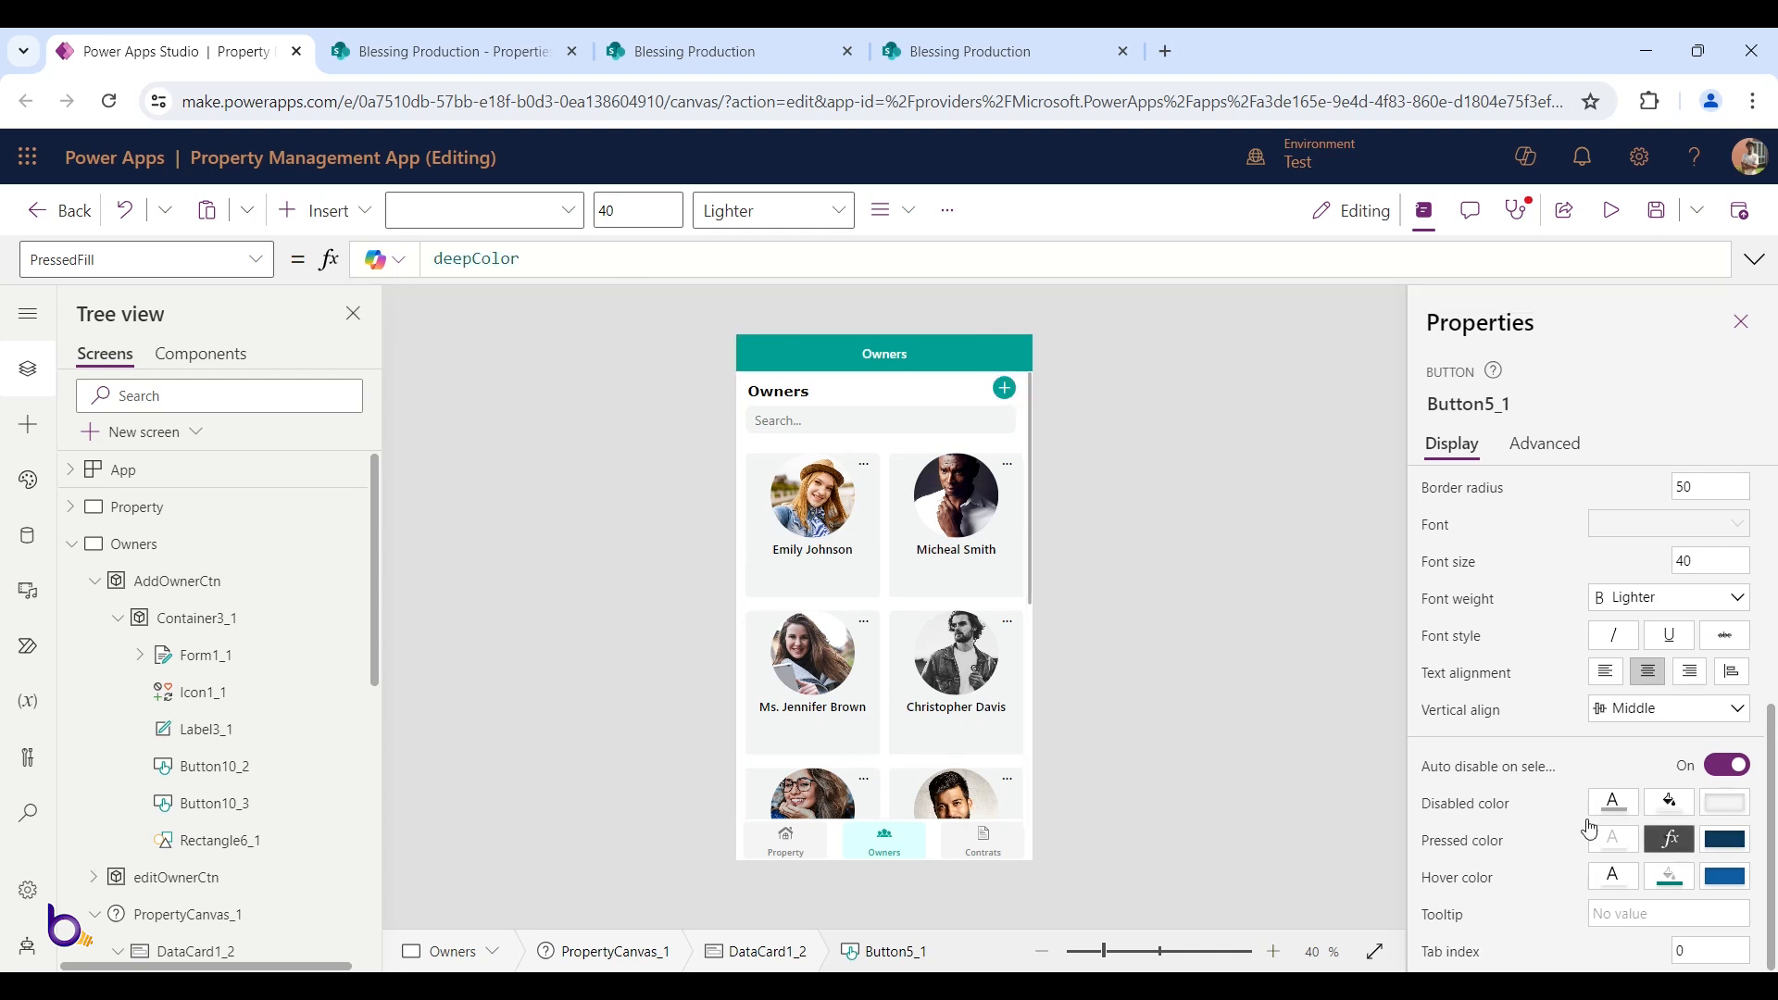
pyautogui.click(1005, 391)
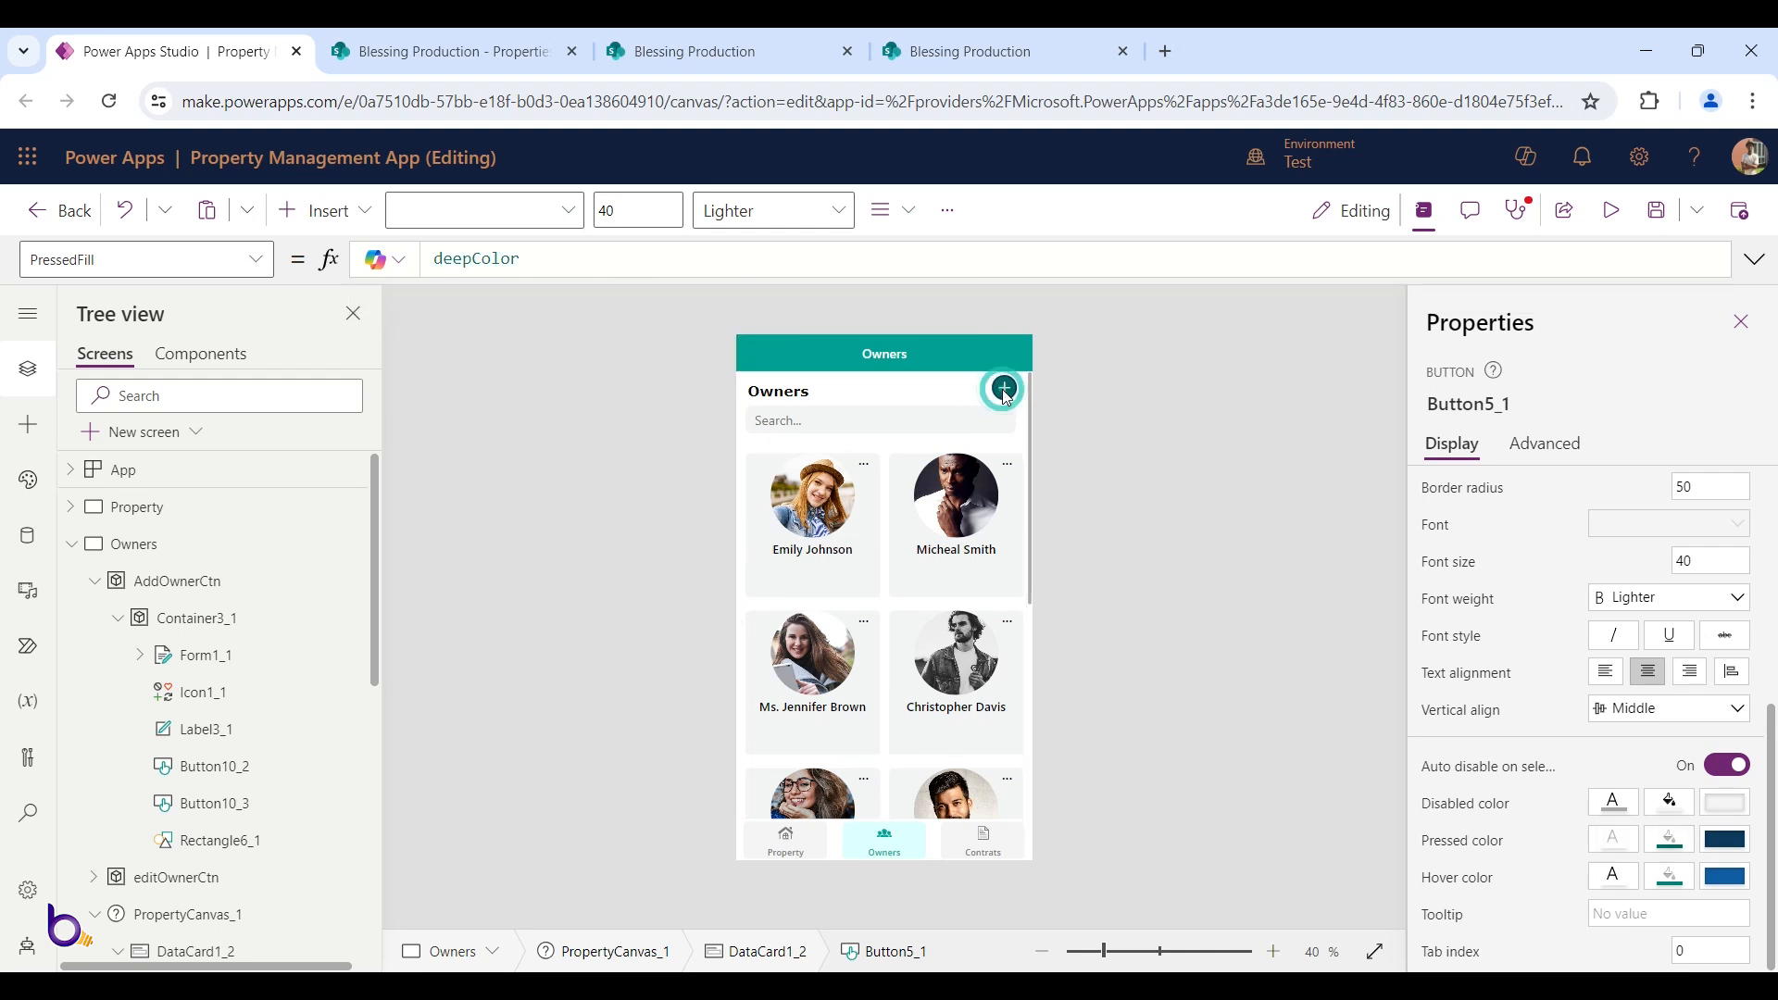
pyautogui.click(1005, 486)
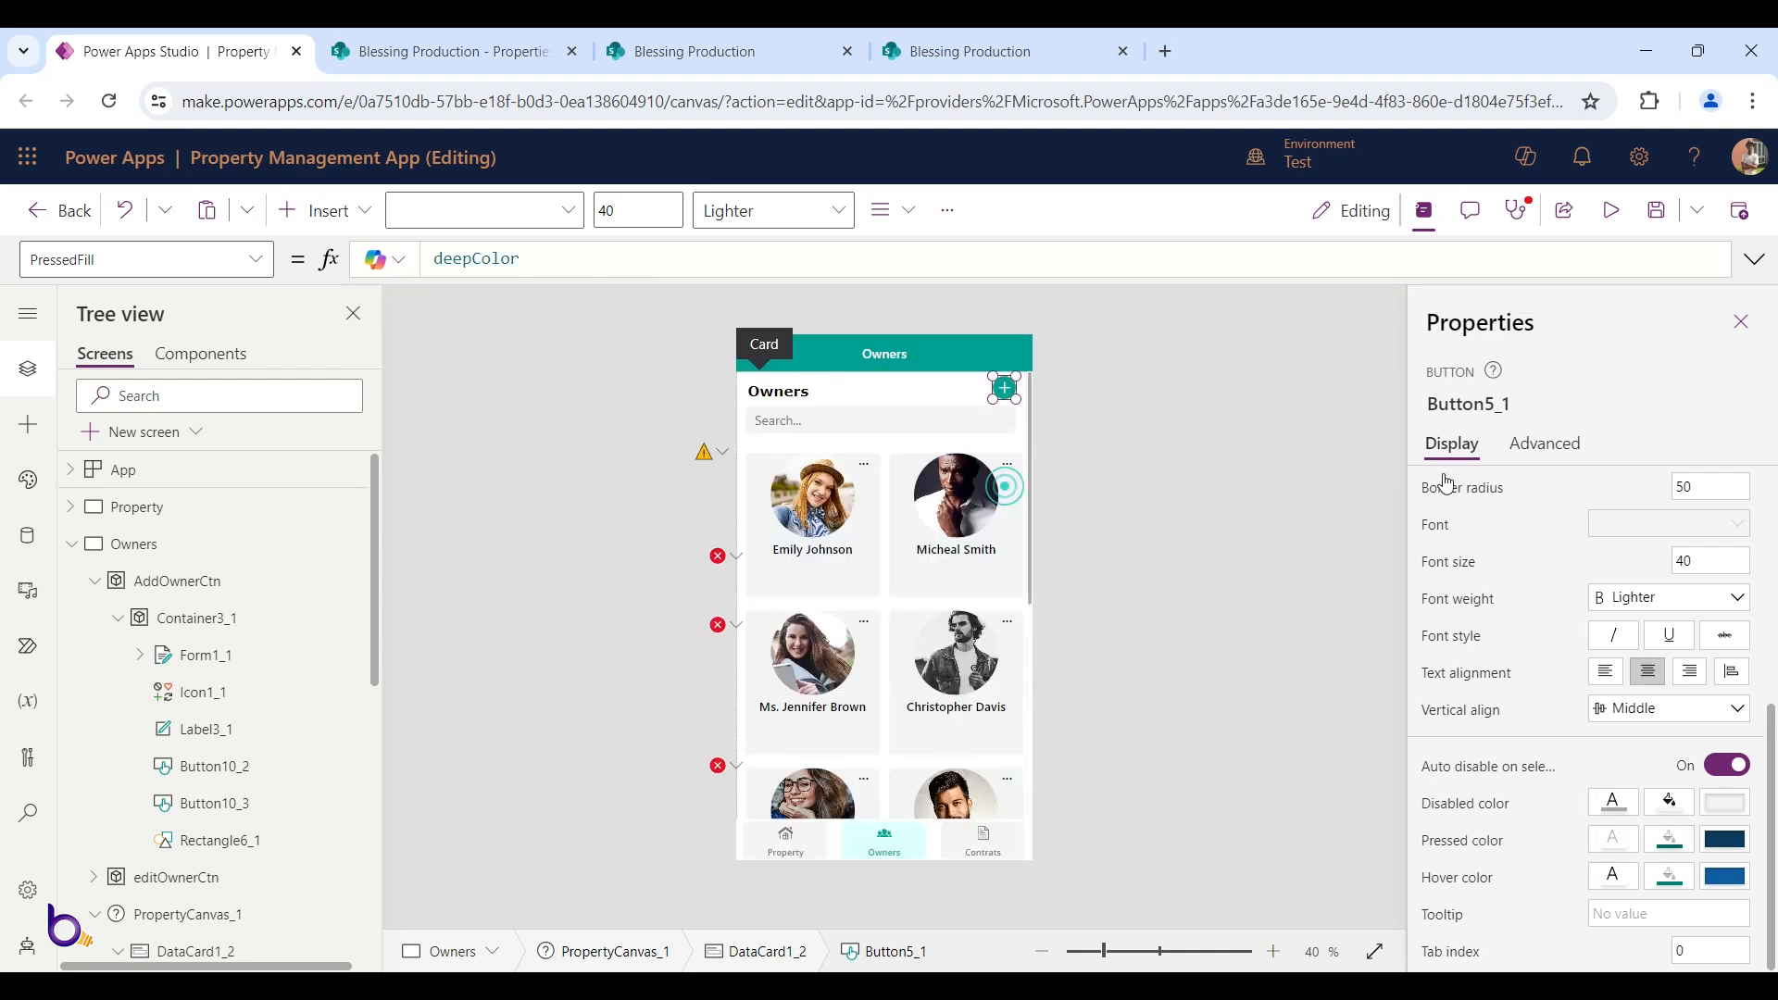
# Set the add button's FocusedBorderThickness from 4 to 0 in the Advanced properties
pyautogui.click(1549, 443)
pyautogui.scroll(-5, 1548, 633)
pyautogui.scroll(-6, 1549, 633)
pyautogui.scroll(-5, 1545, 639)
pyautogui.click(1458, 675)
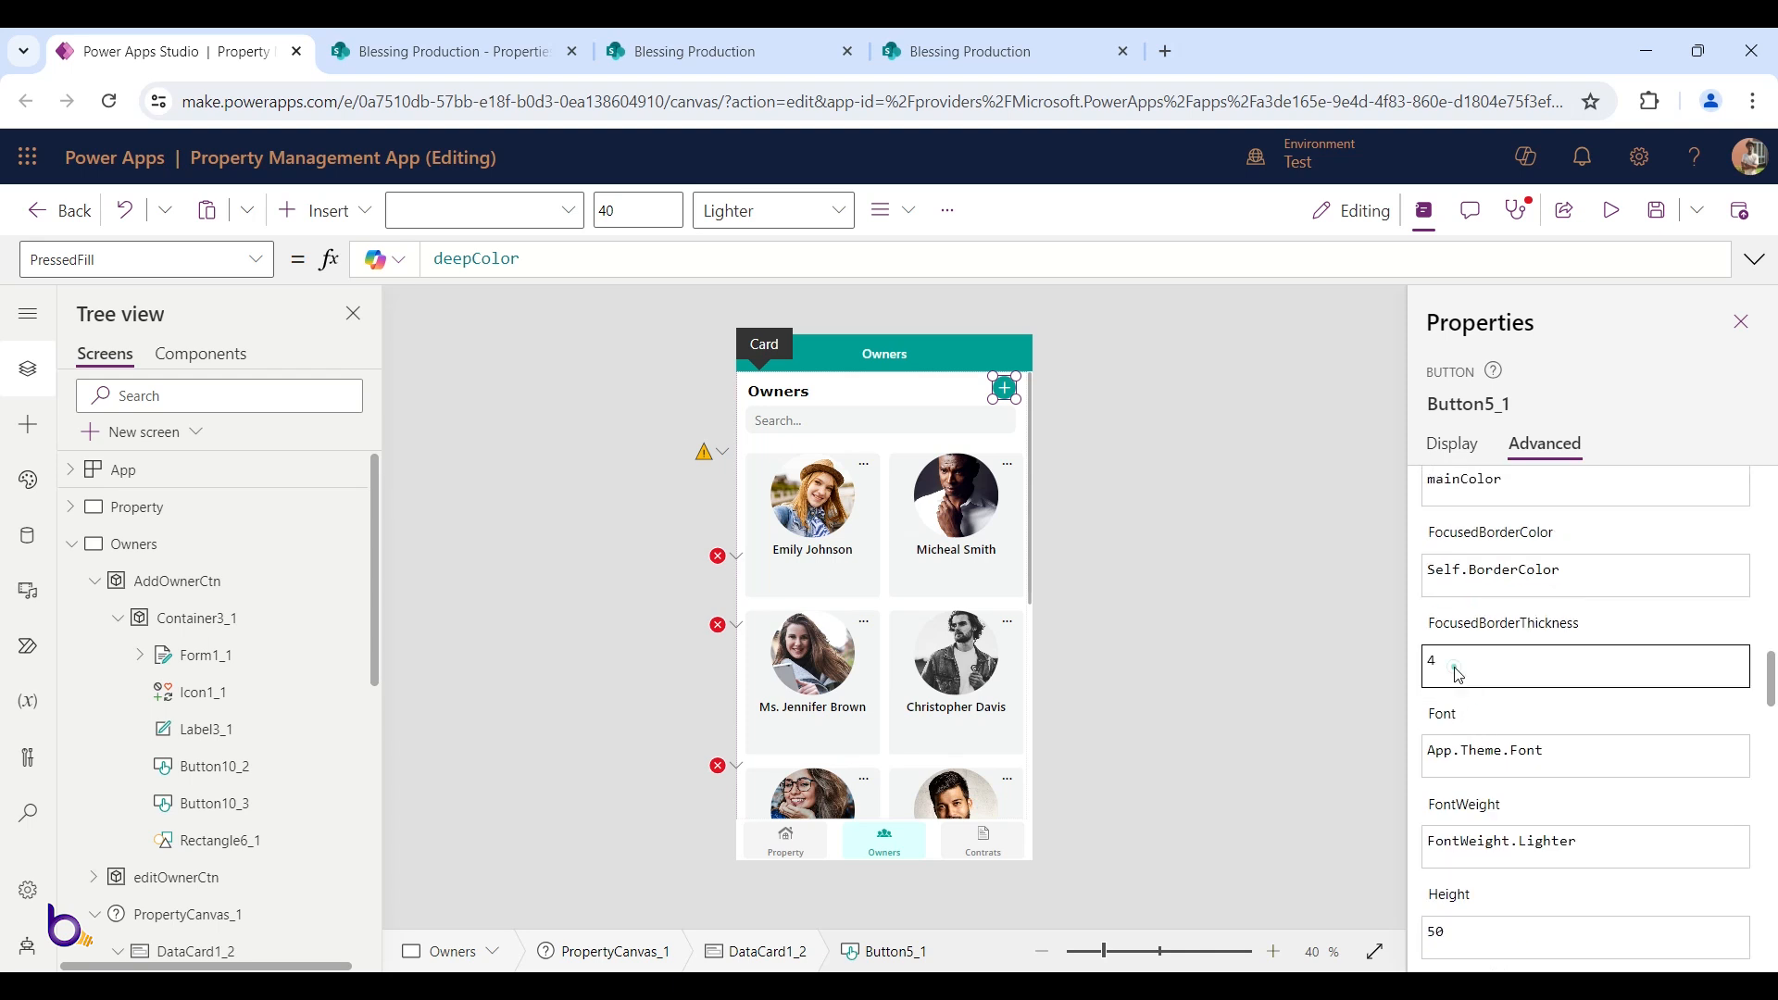
pyautogui.press('BackSpace')
pyautogui.write('0')
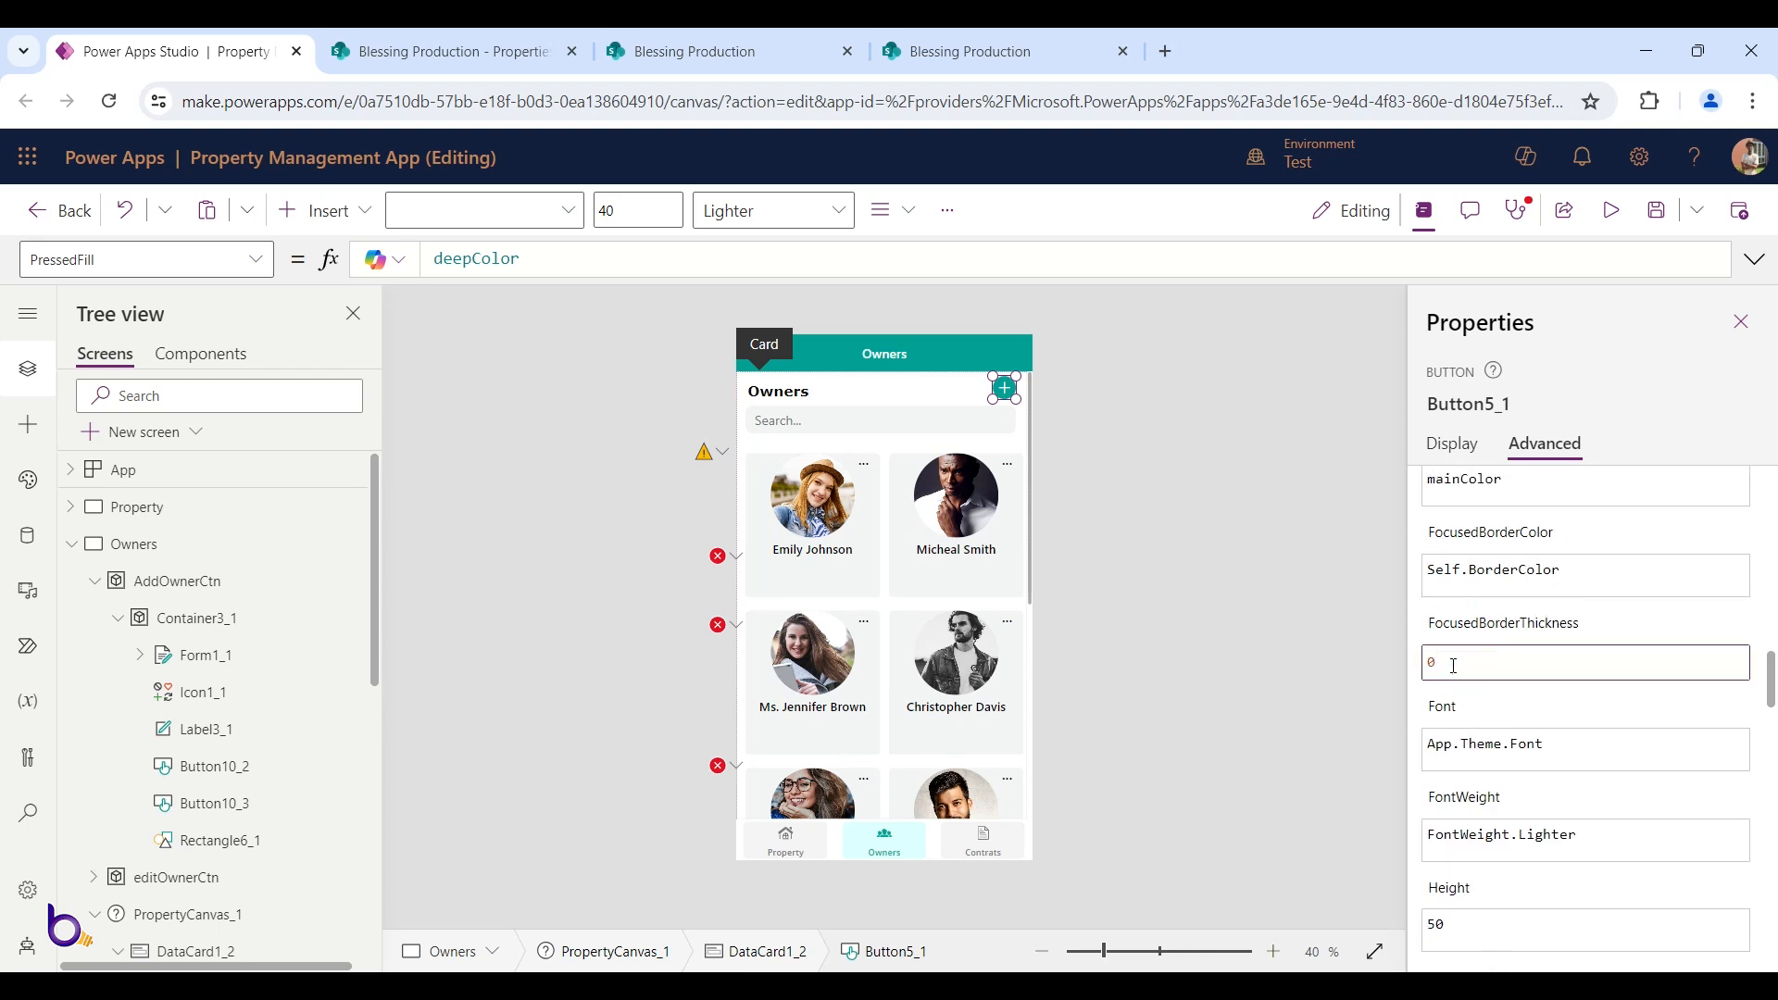
pyautogui.click(1317, 620)
pyautogui.click(1005, 394)
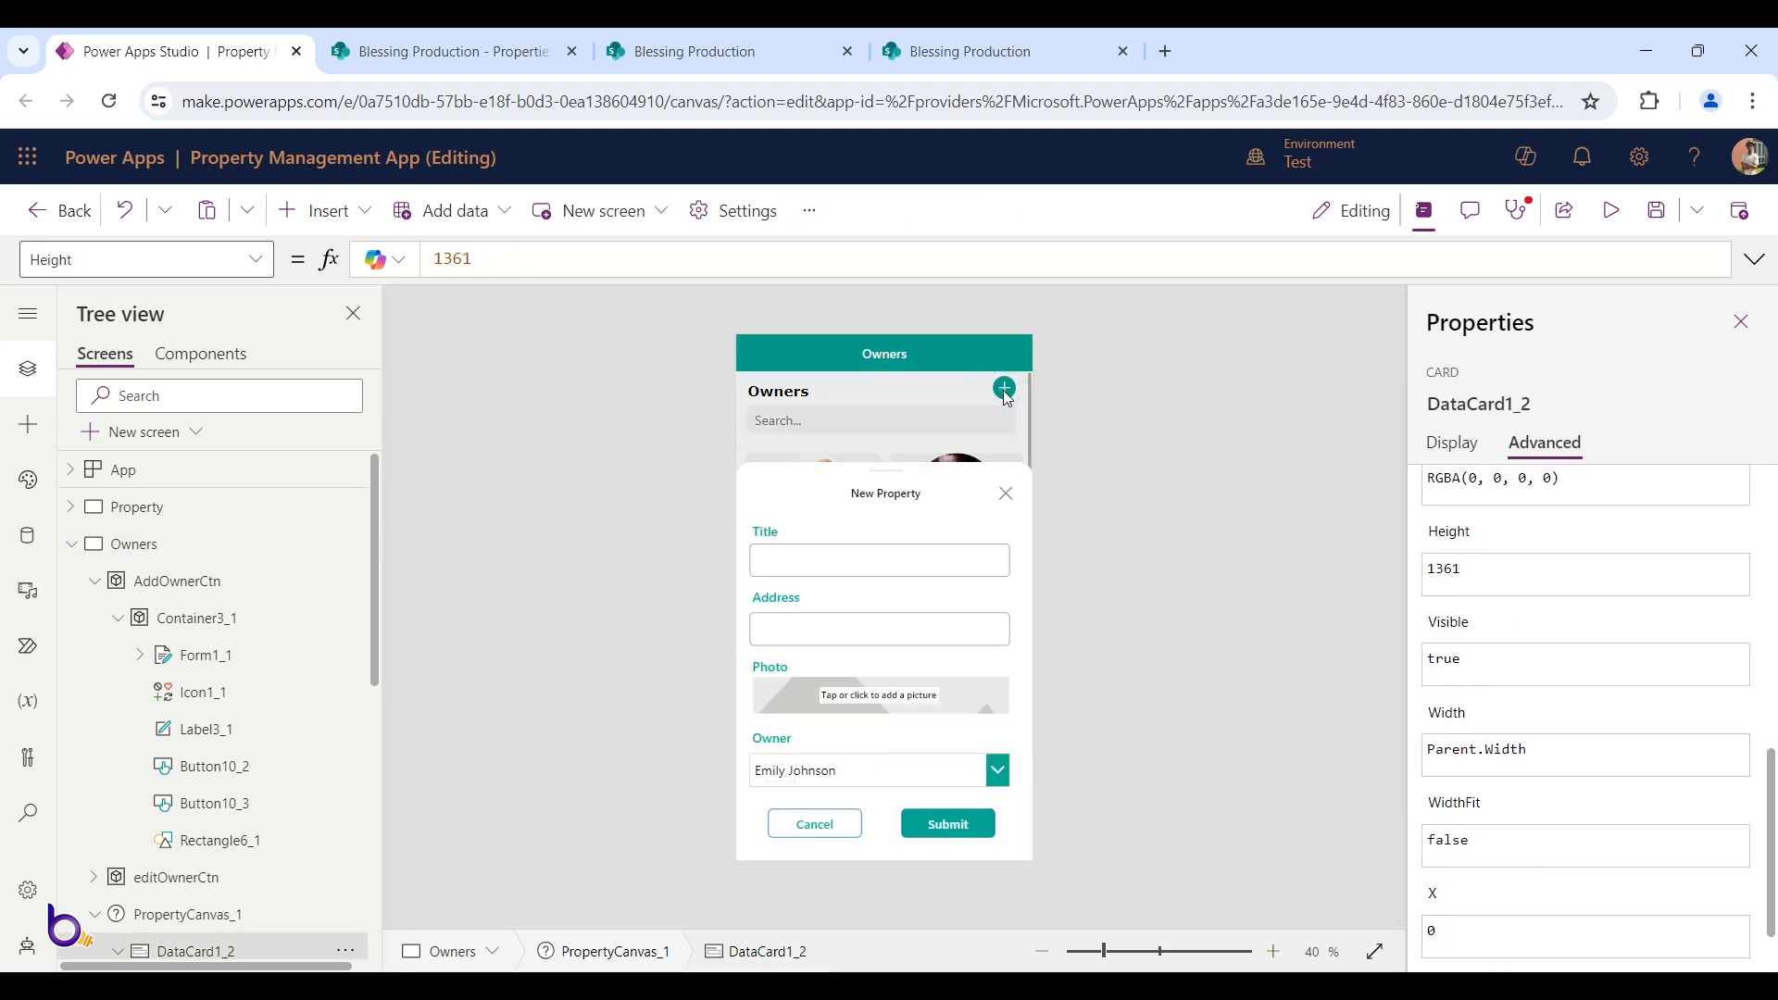
# Set the popup Cancel button's BorderColor to deepColor
pyautogui.click(830, 829)
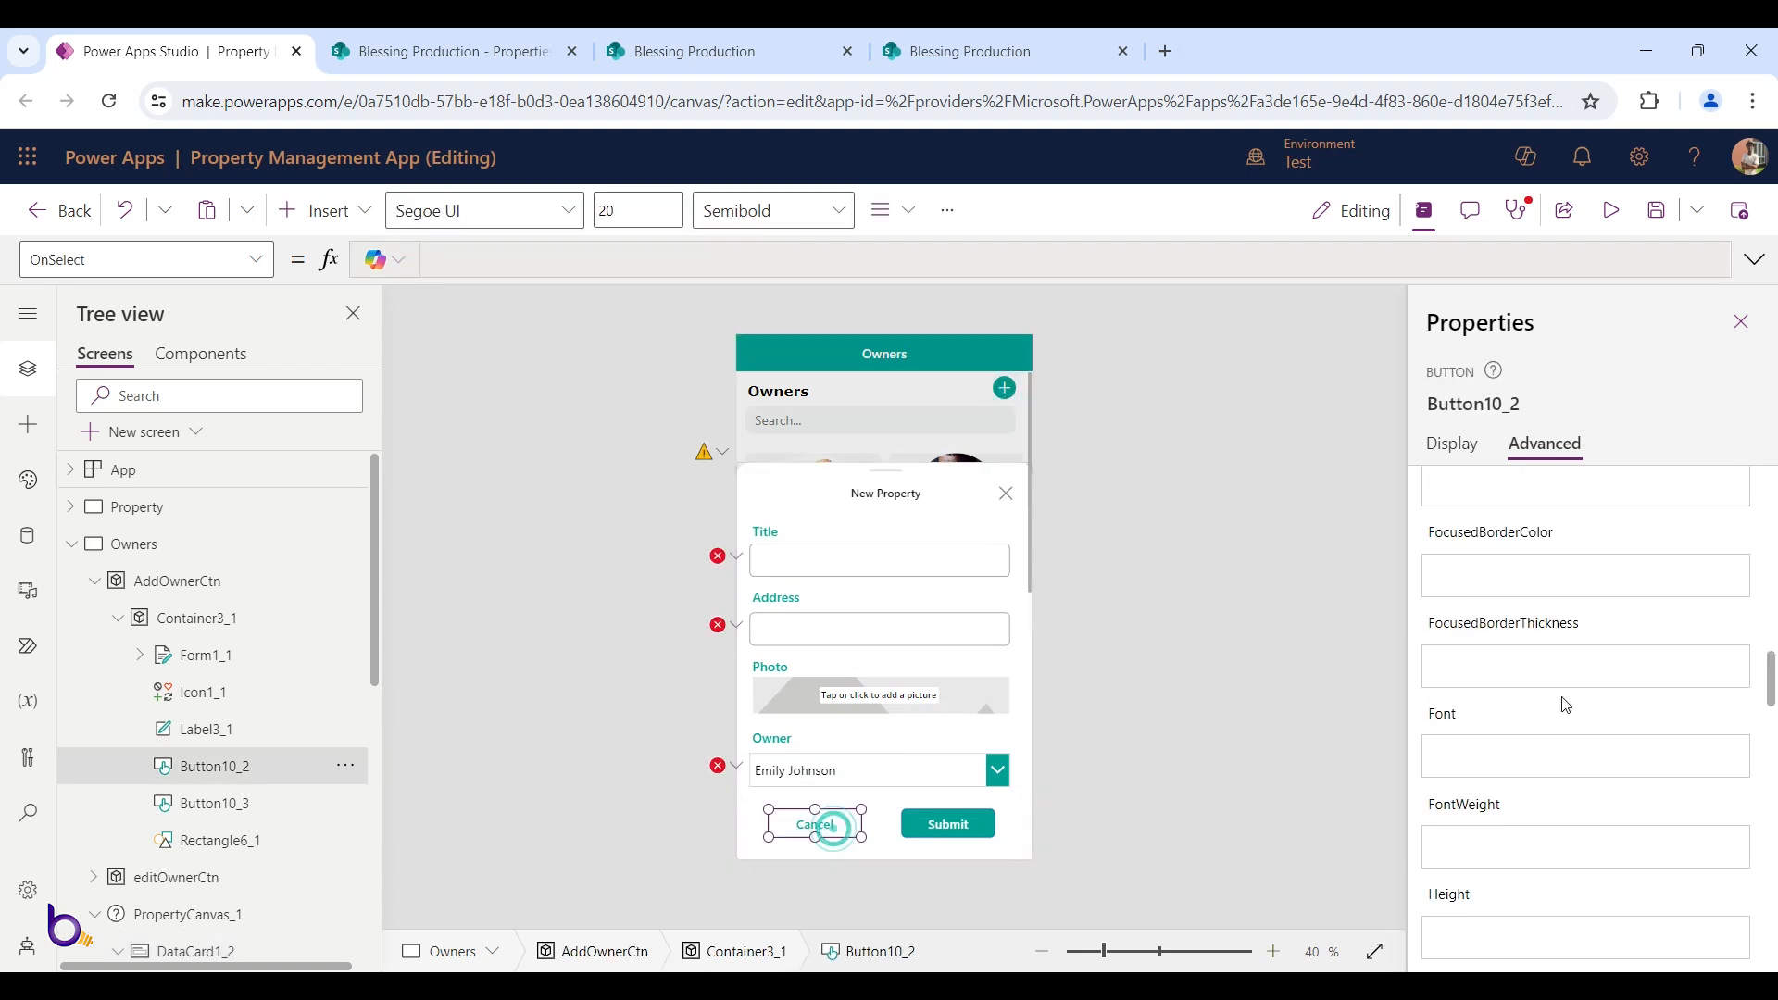
pyautogui.click(1451, 445)
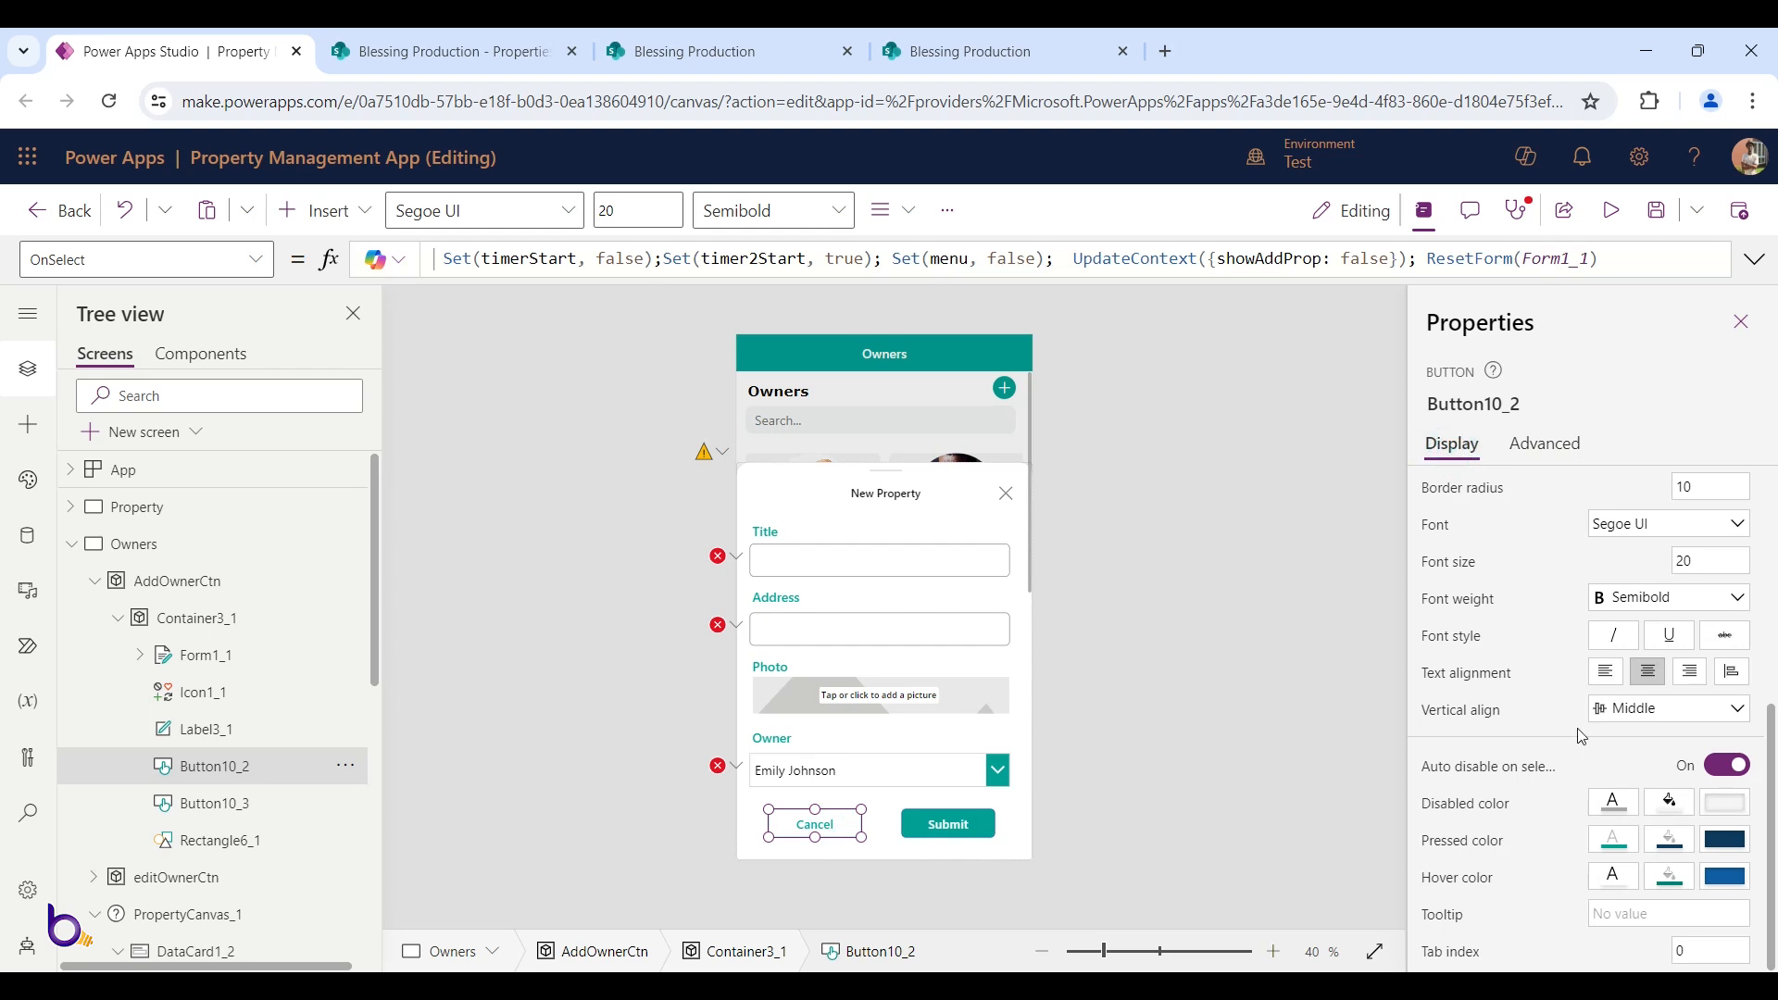
pyautogui.scroll(5, 1729, 840)
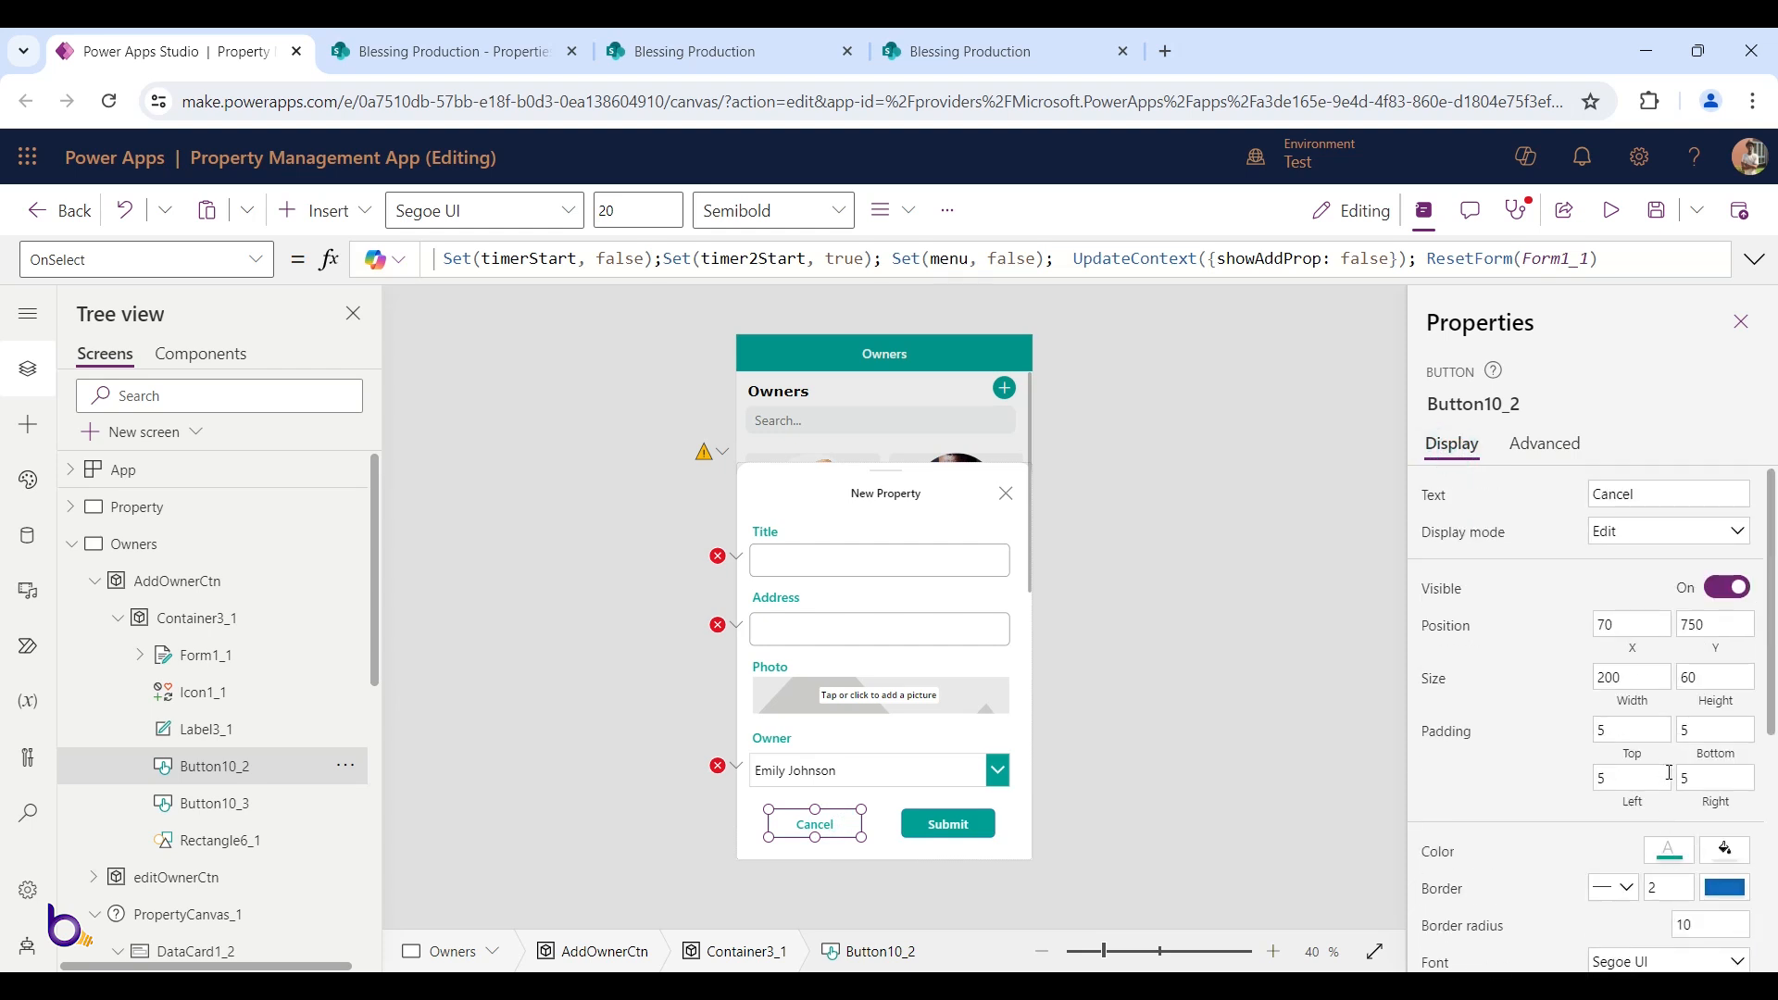
pyautogui.click(1723, 889)
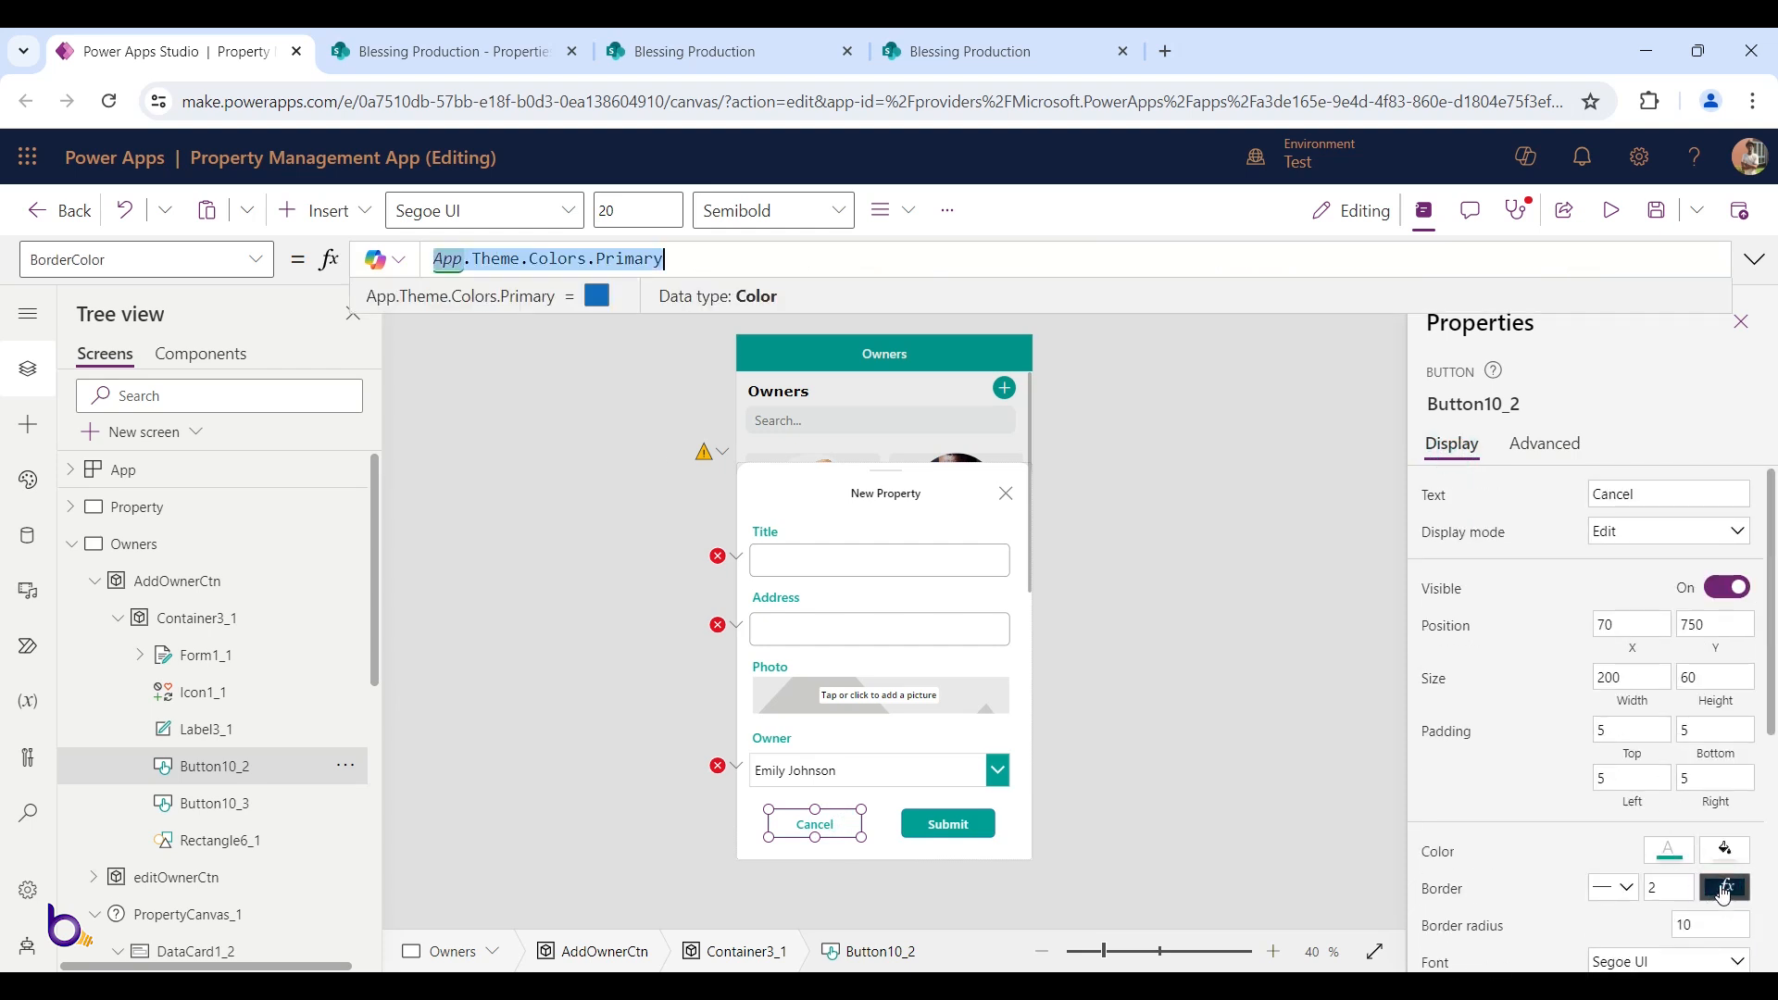
pyautogui.write('deepColor')
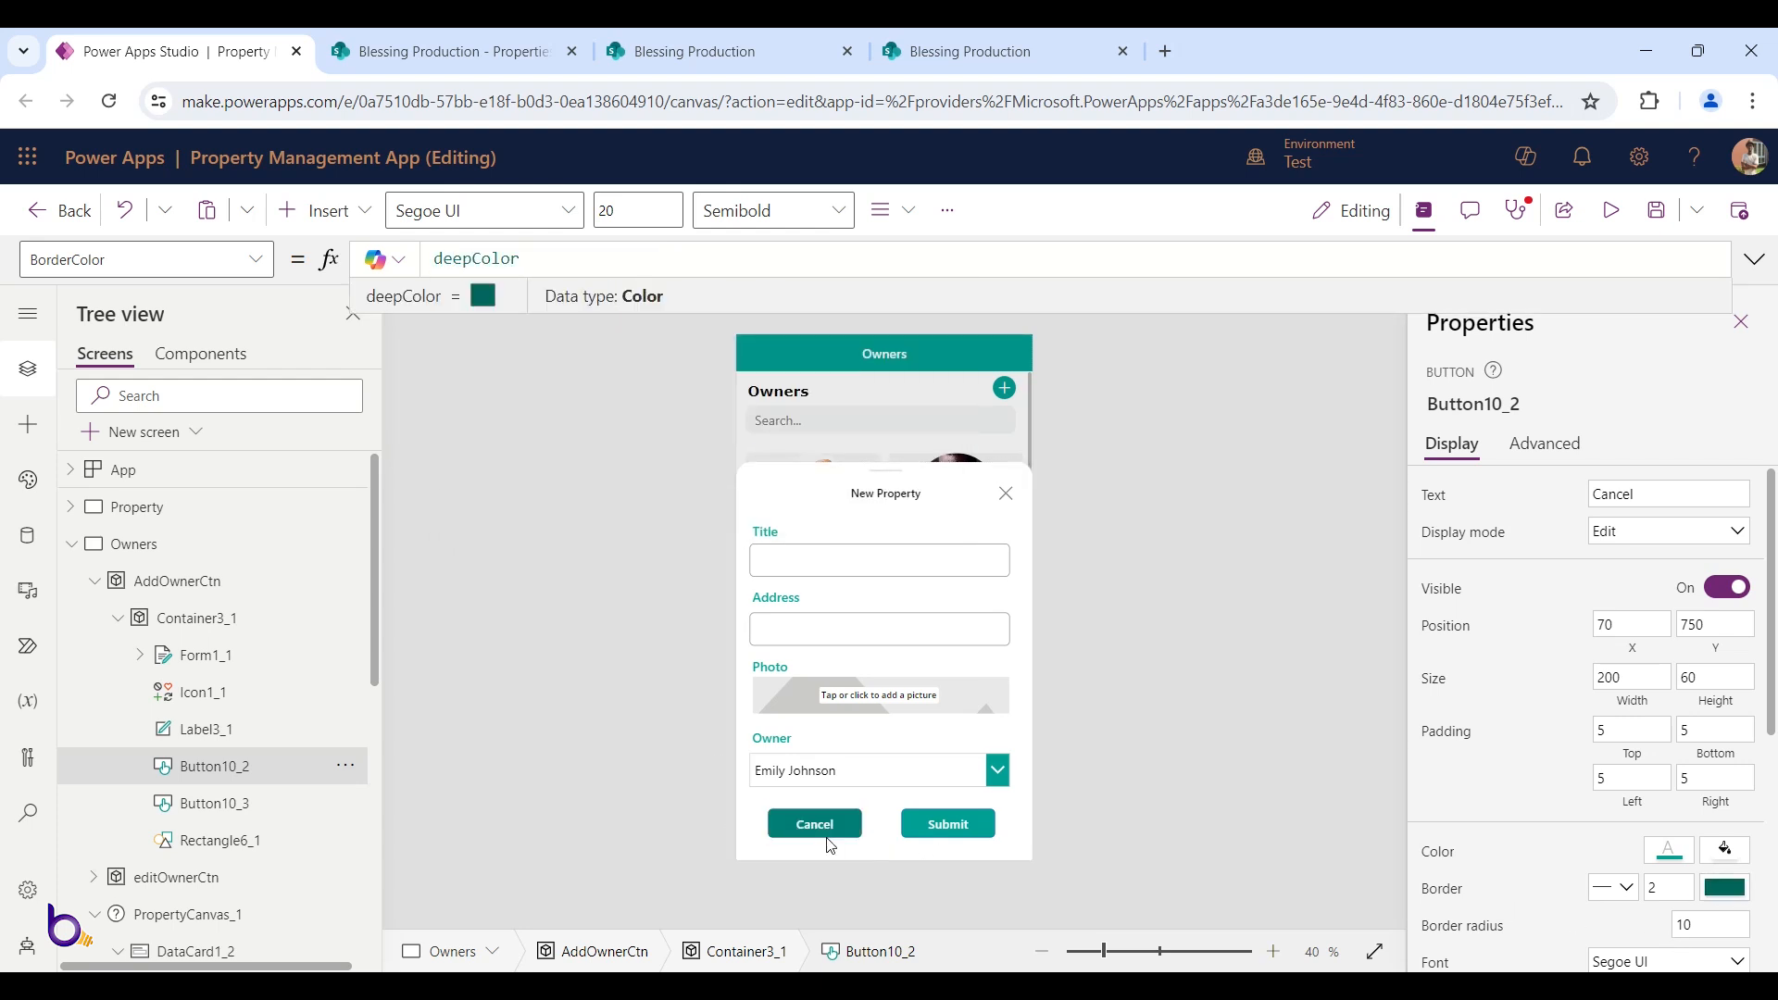
pyautogui.click(1219, 771)
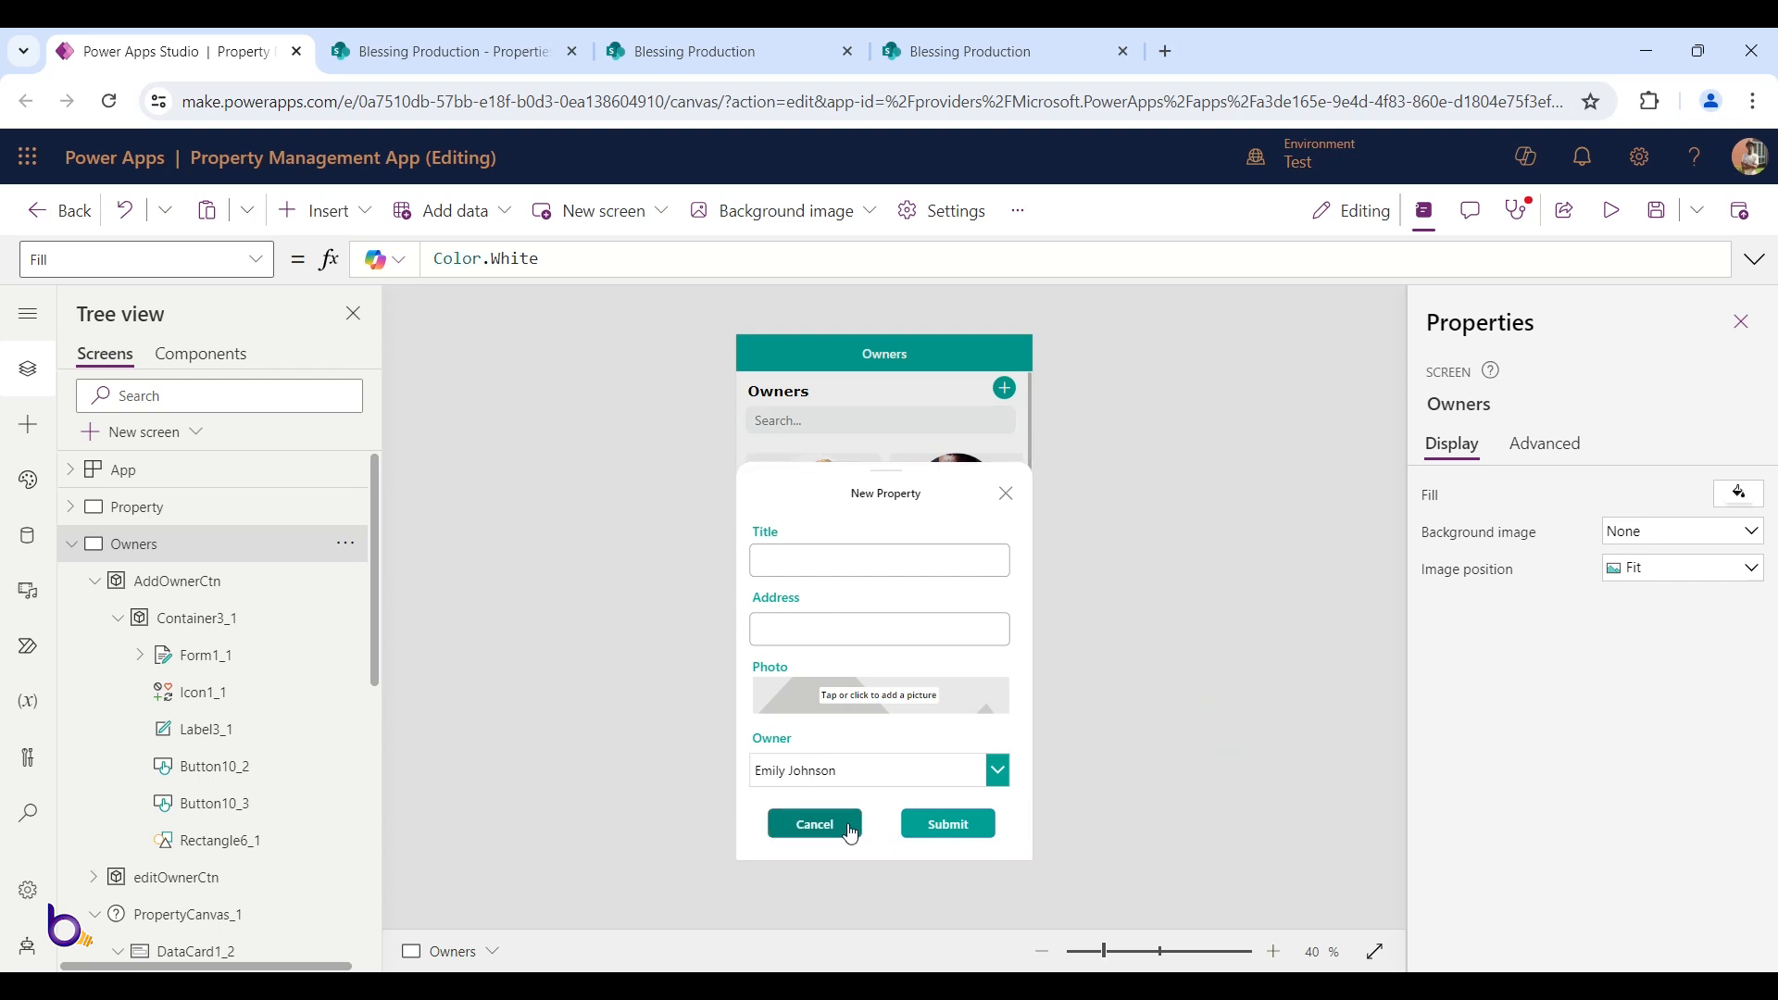
# Set the Submit button's BorderColor to deepColor and check its hover border colour
pyautogui.click(943, 826)
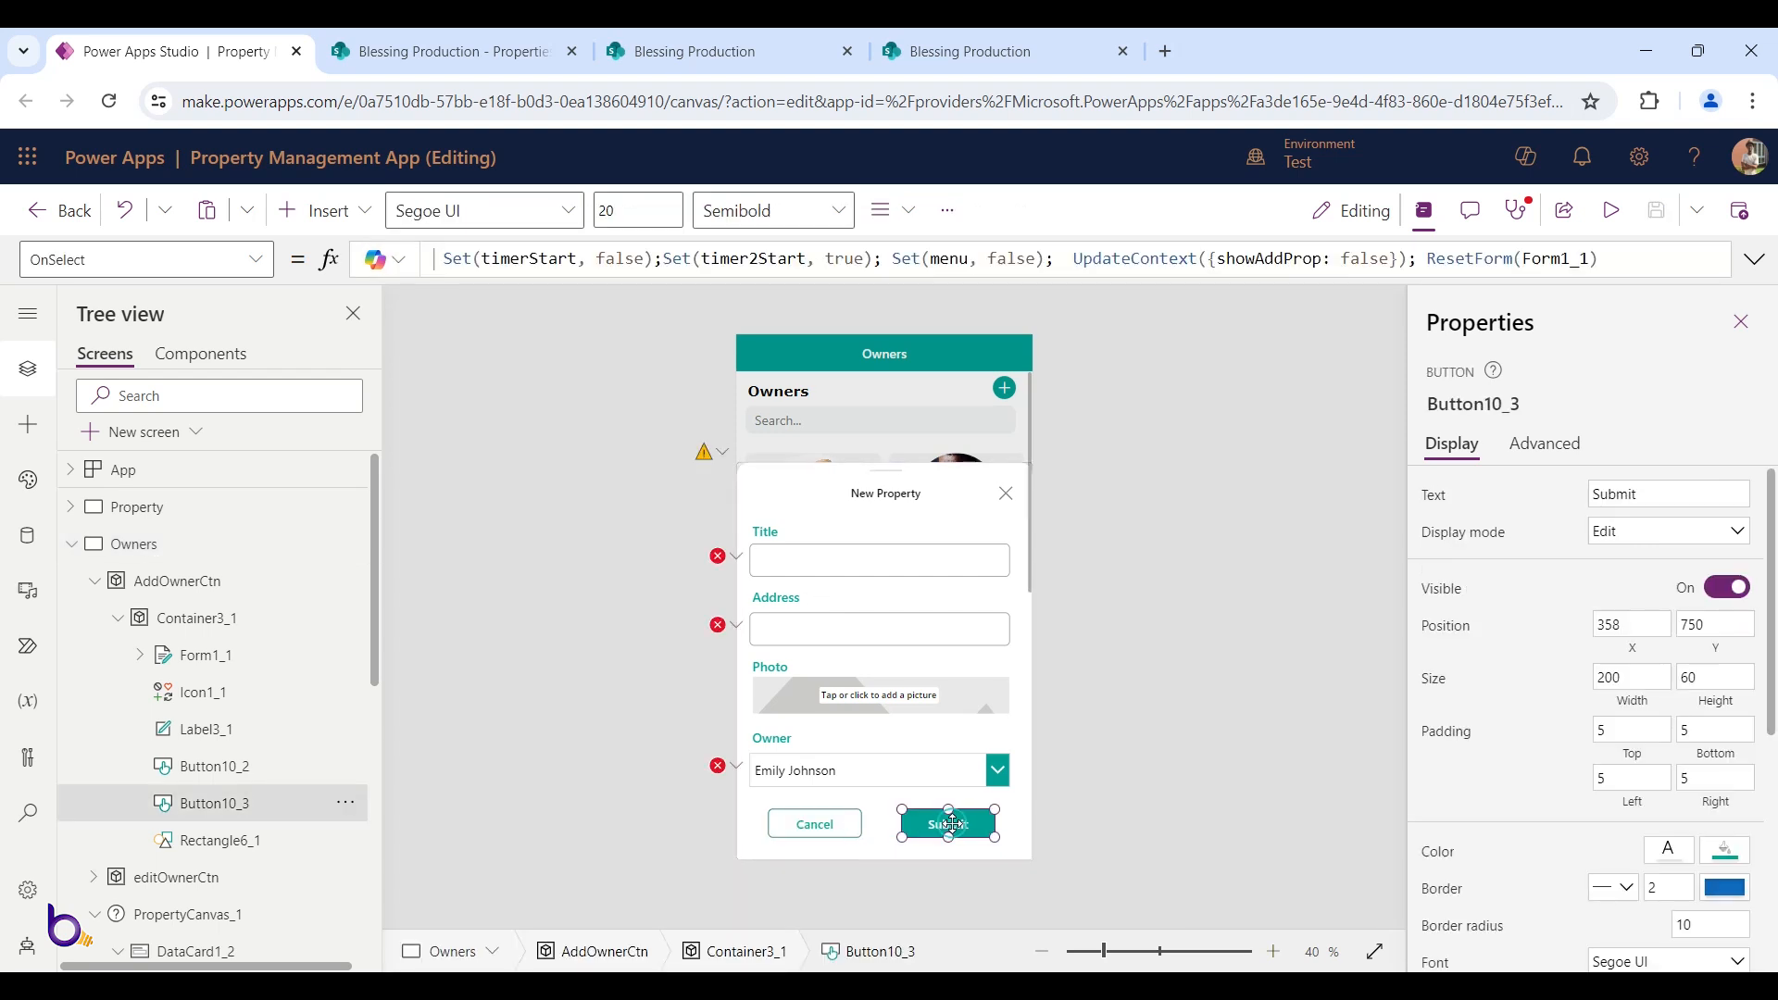
pyautogui.click(1728, 888)
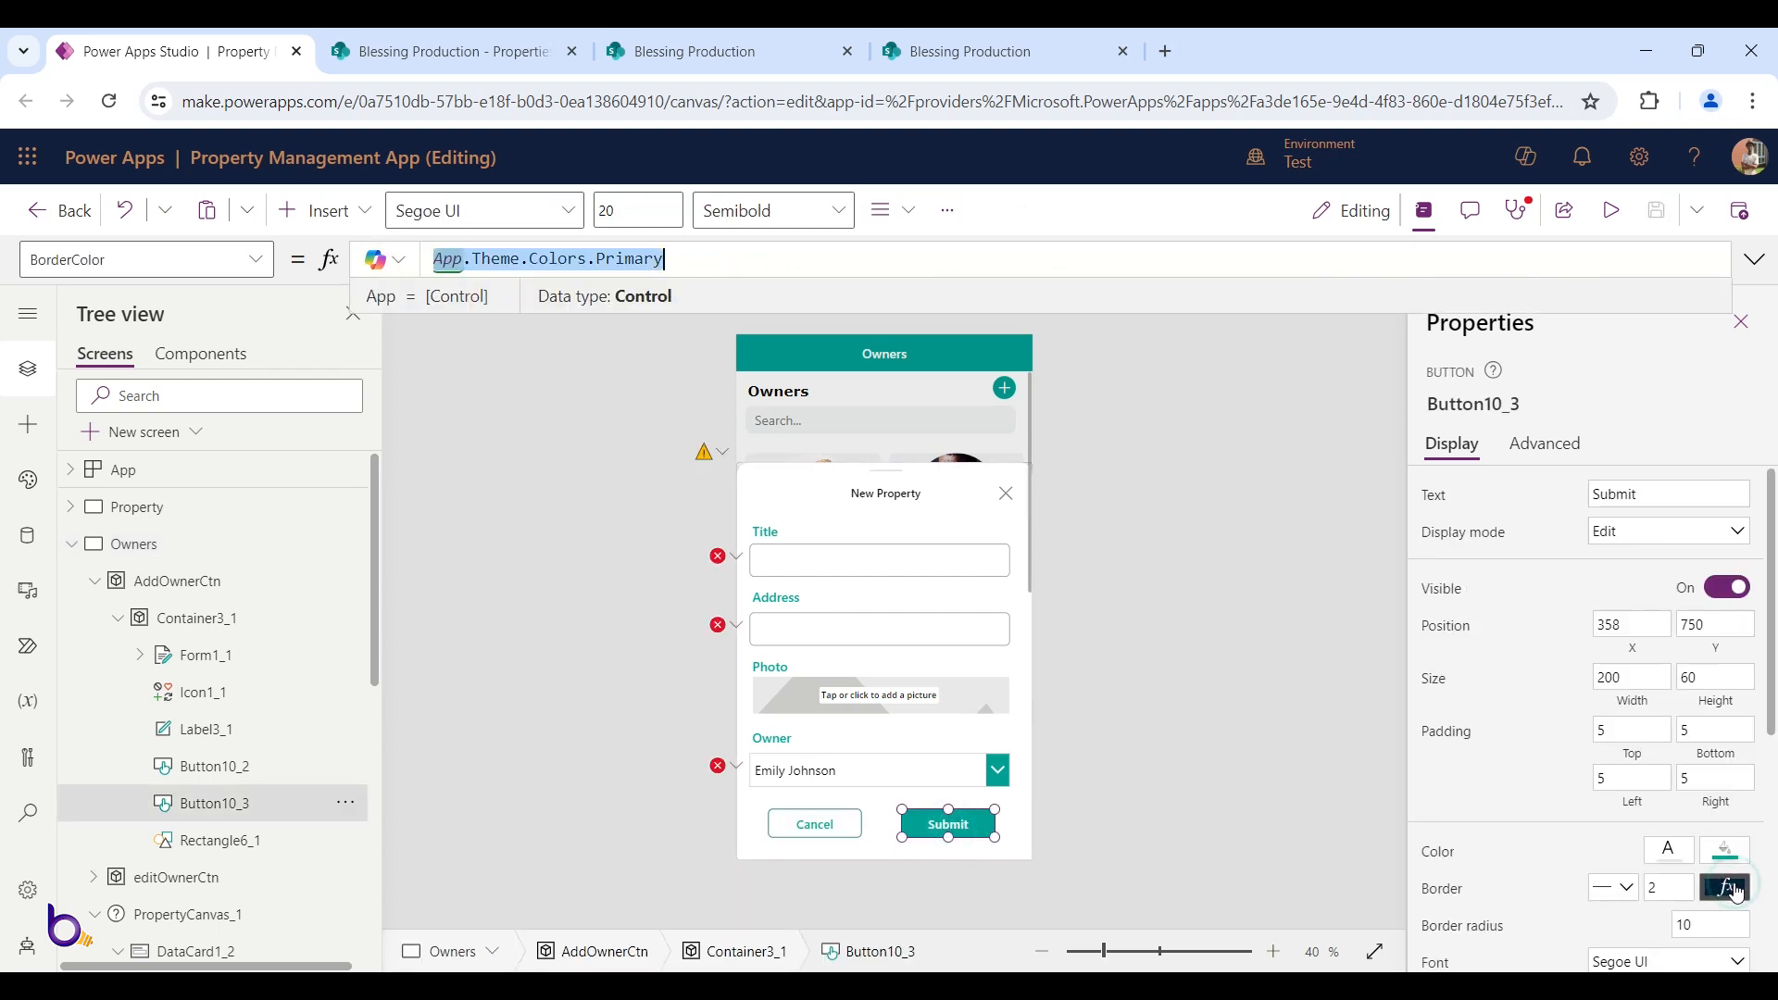
pyautogui.write('deepColor')
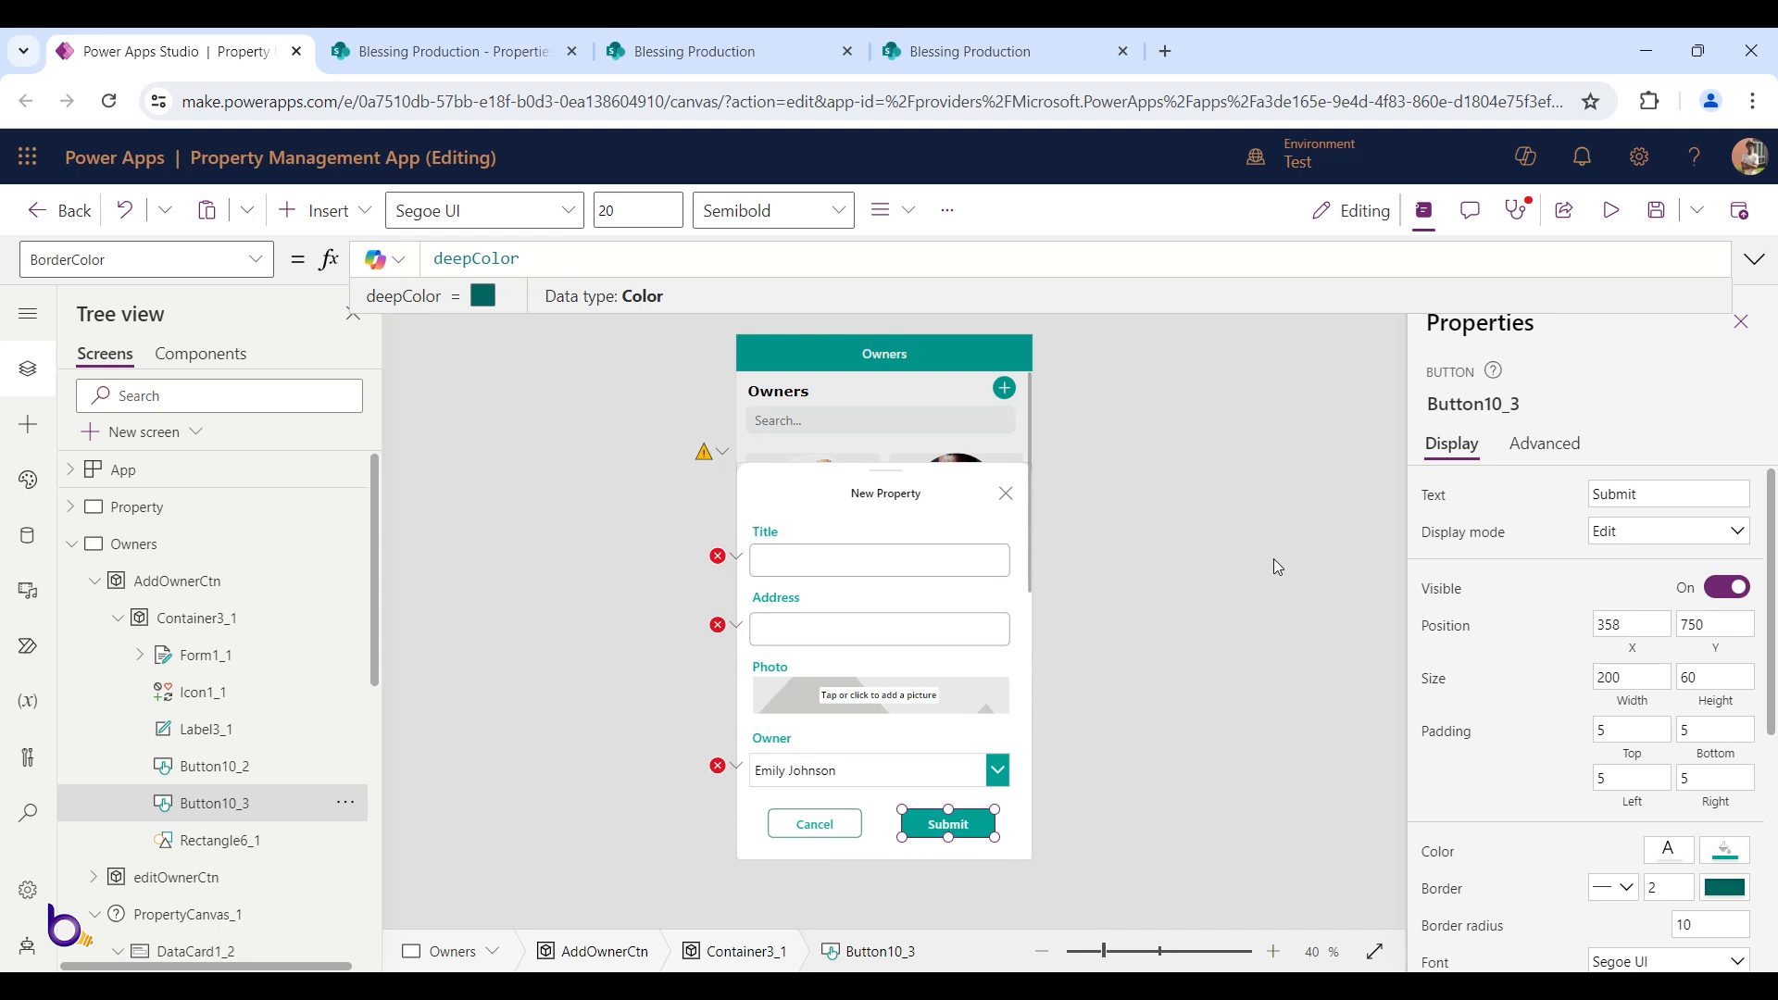
pyautogui.scroll(-1, 1682, 646)
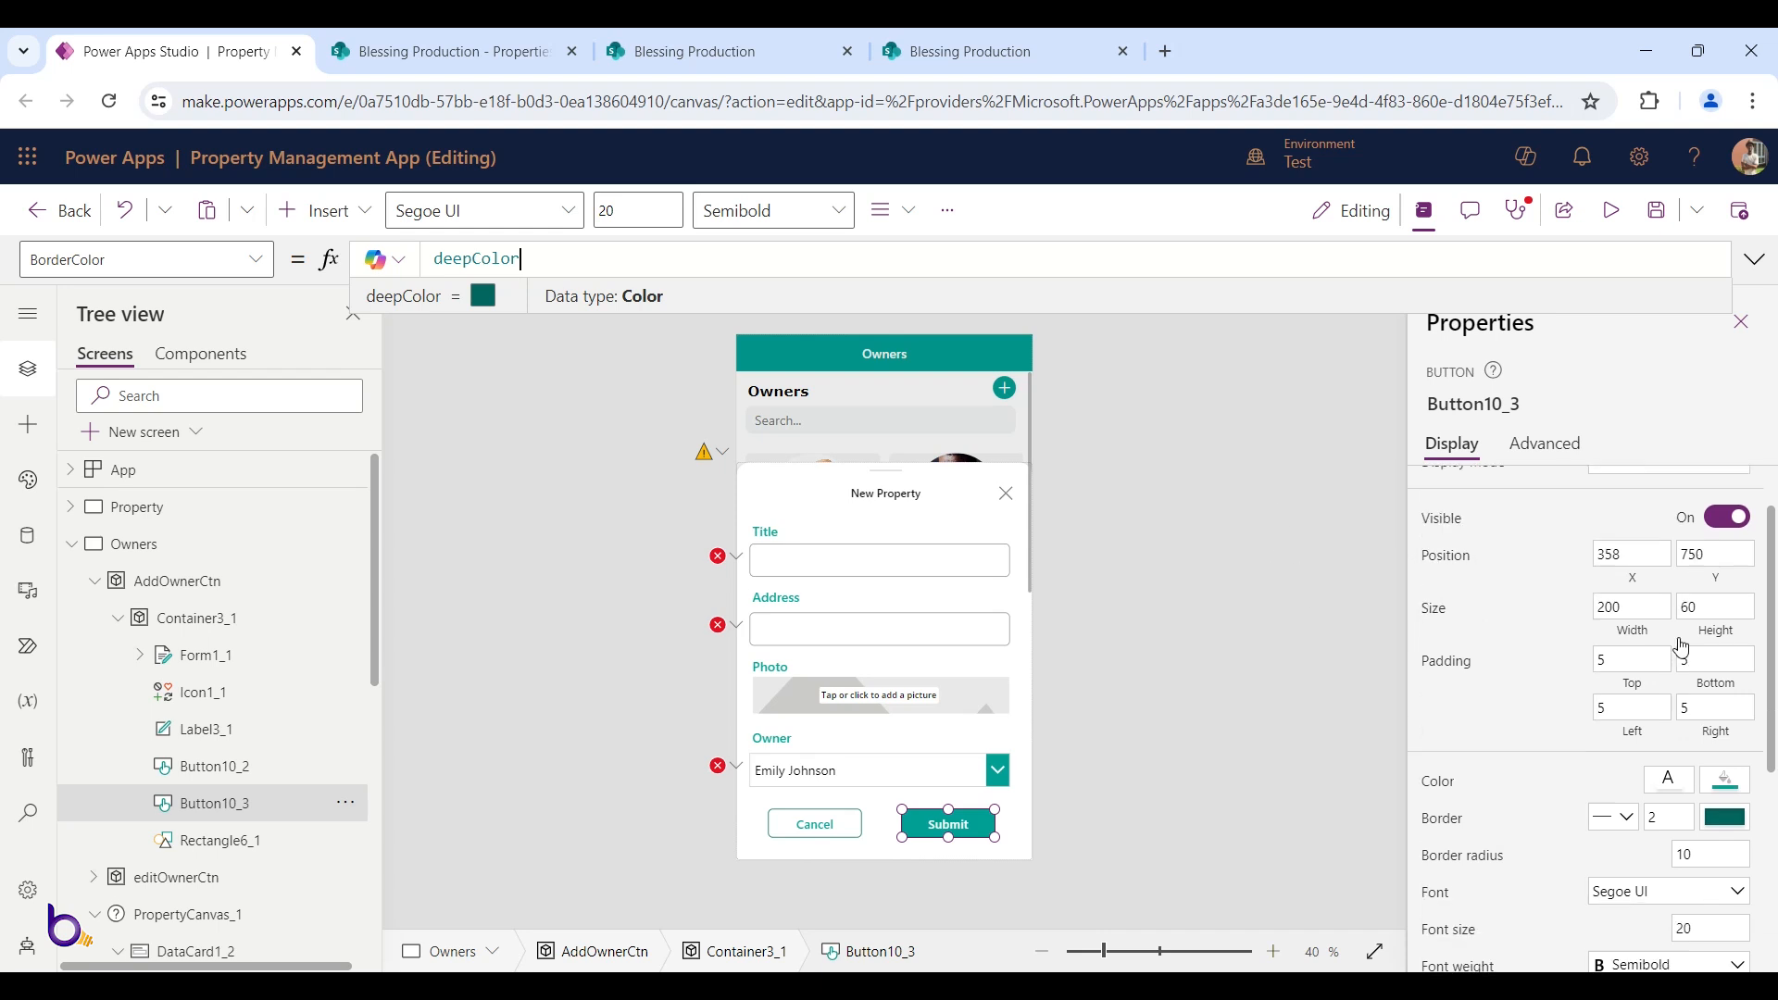
pyautogui.scroll(-5, 1682, 646)
pyautogui.click(1725, 875)
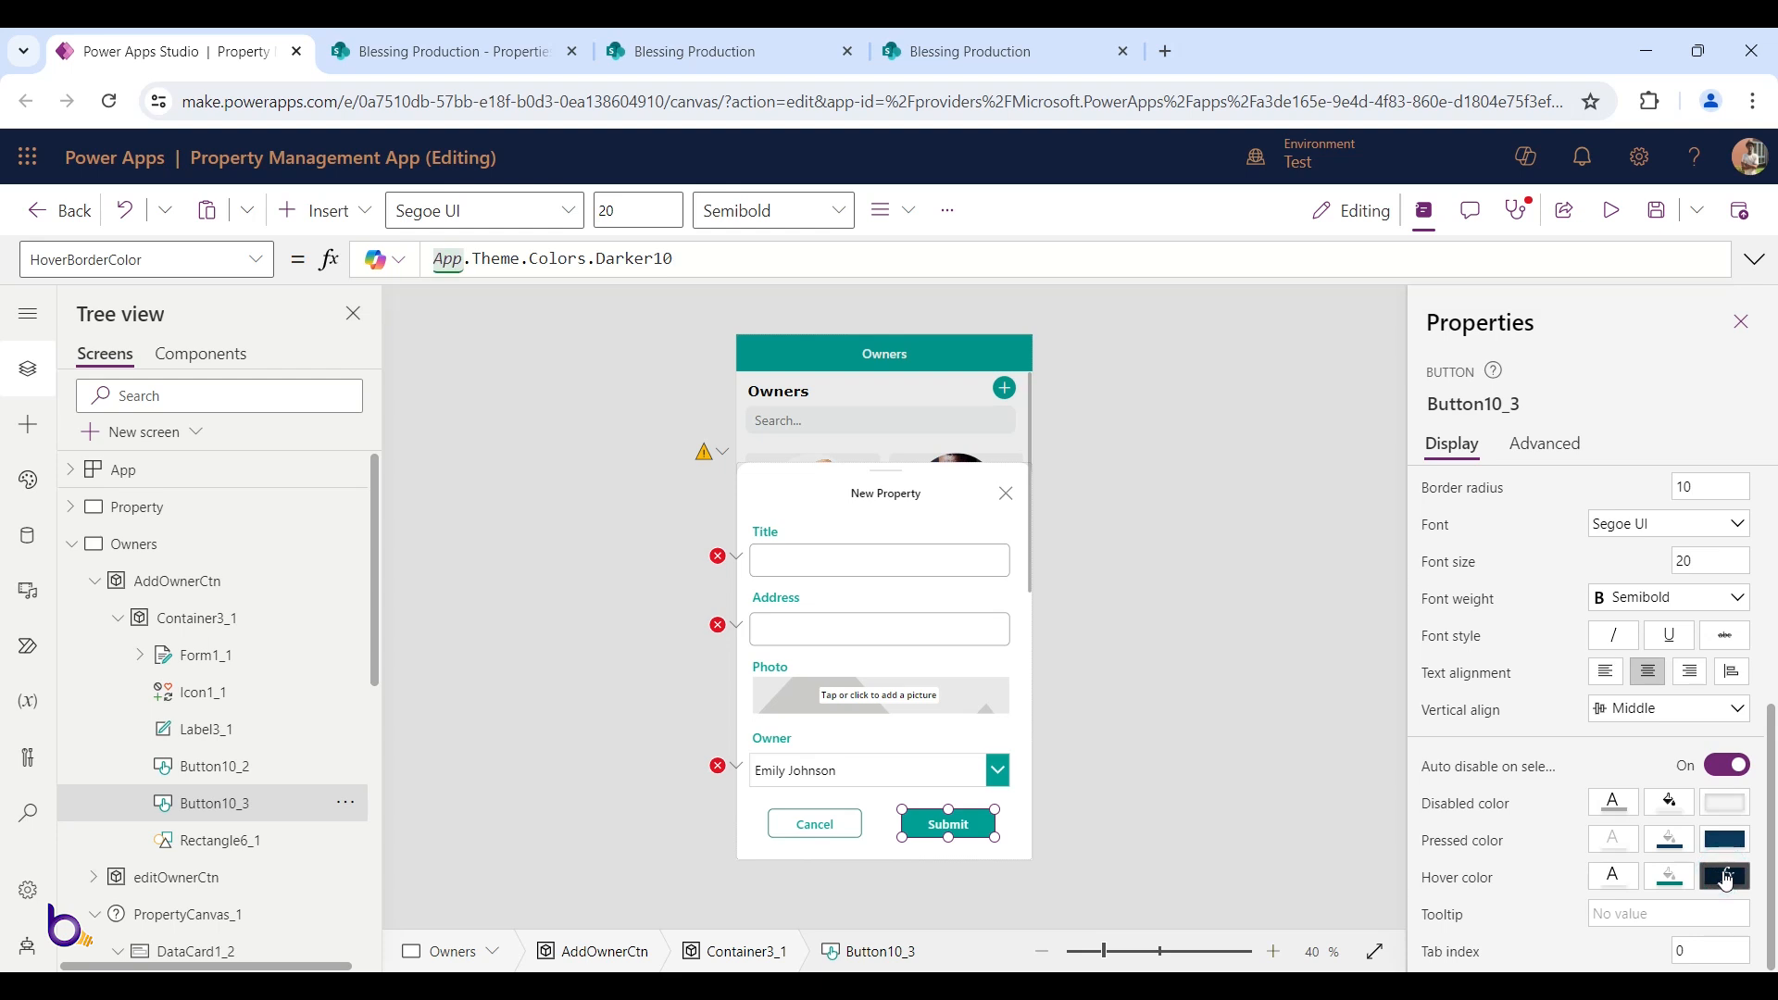
pyautogui.click(1162, 753)
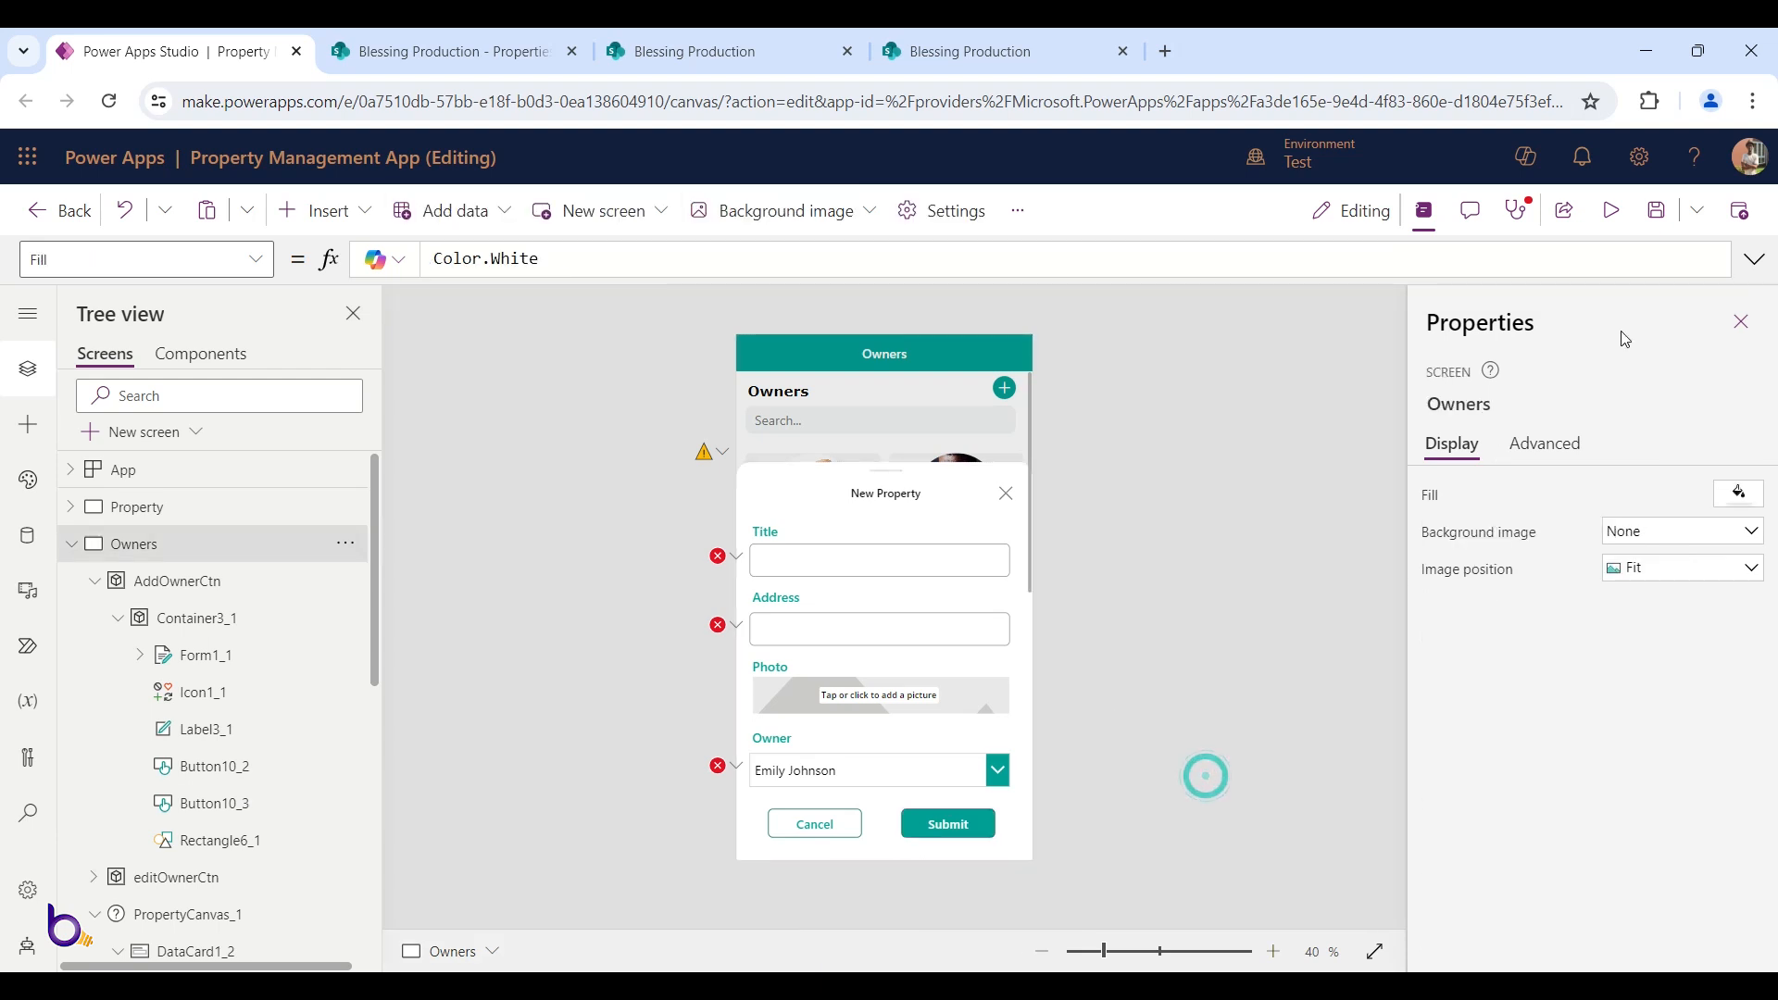
# Save the app and reselect the Cancel button's full property list
pyautogui.click(1659, 212)
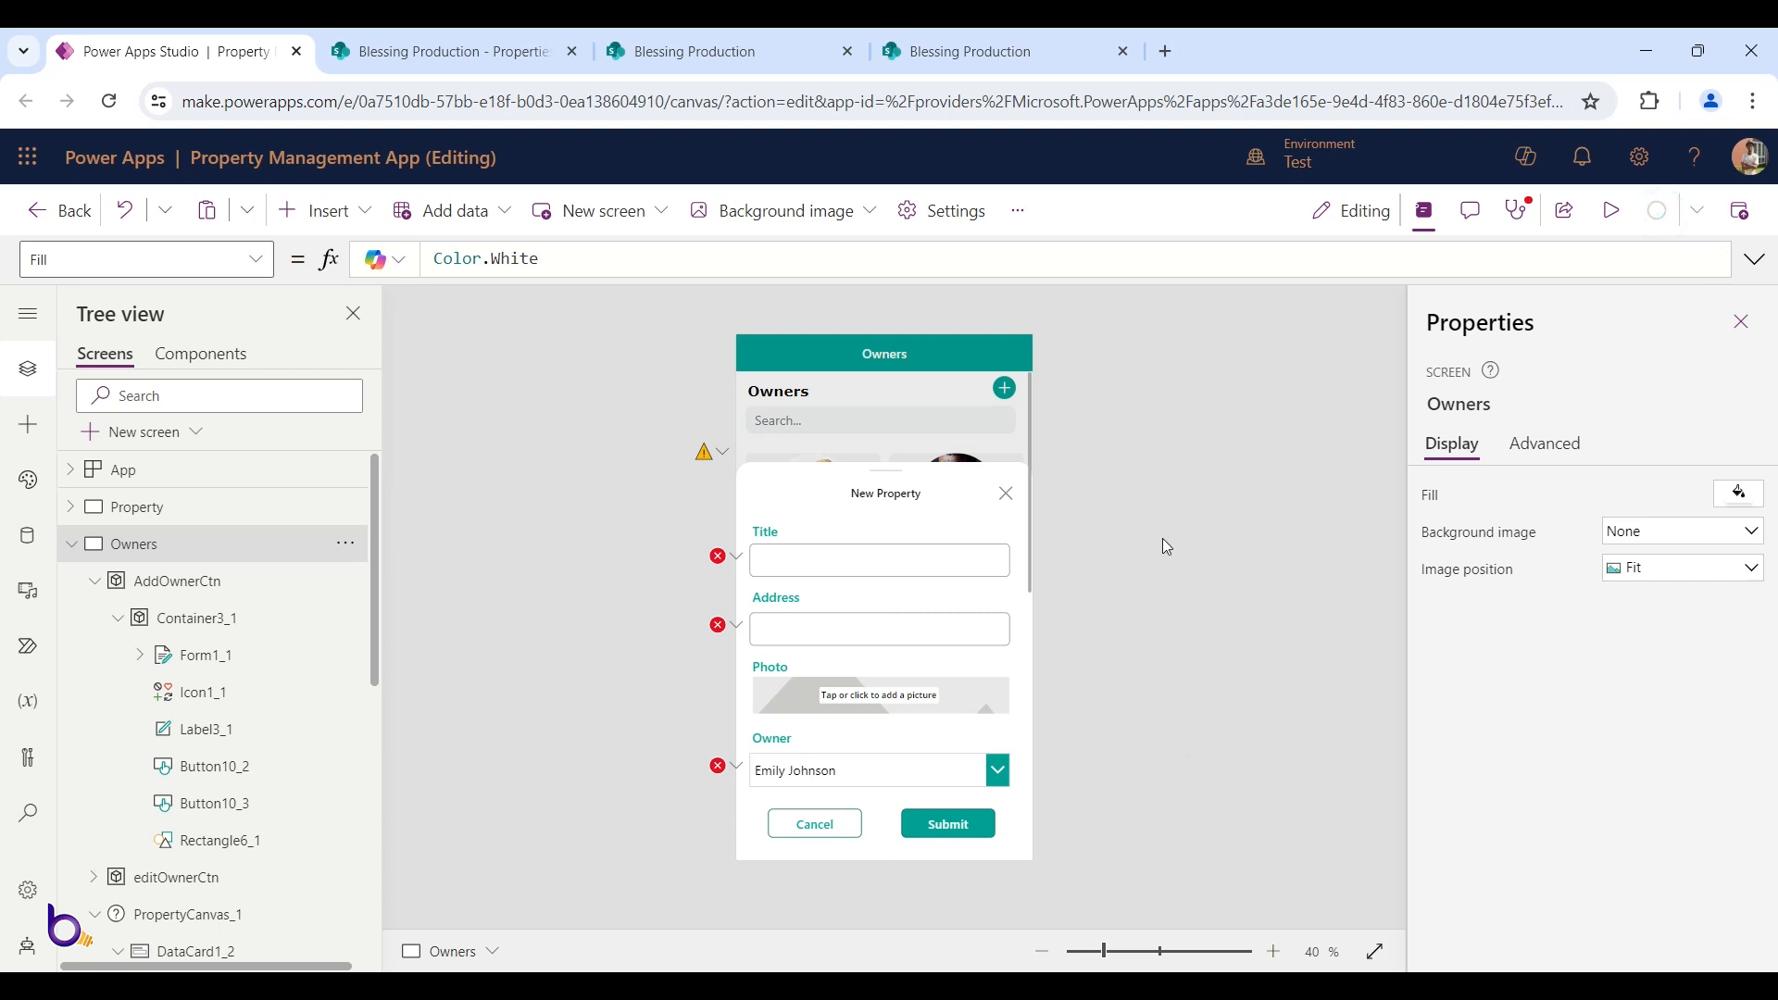
pyautogui.click(816, 821)
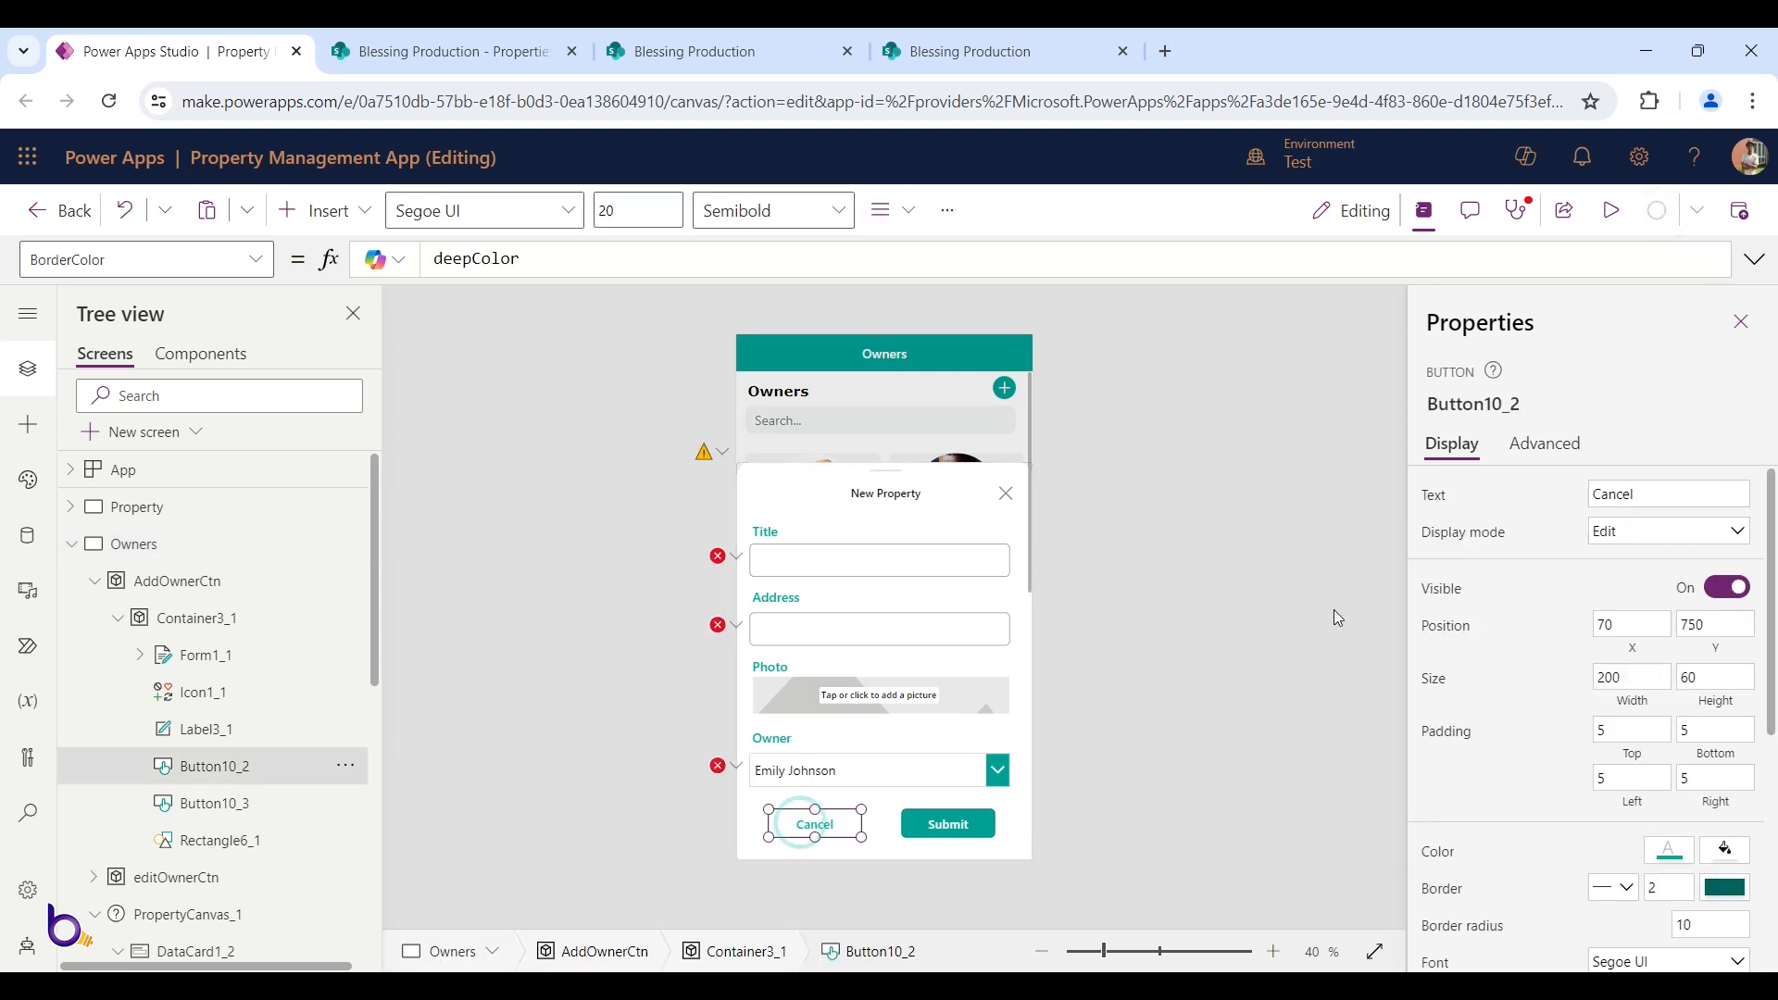
pyautogui.click(1524, 446)
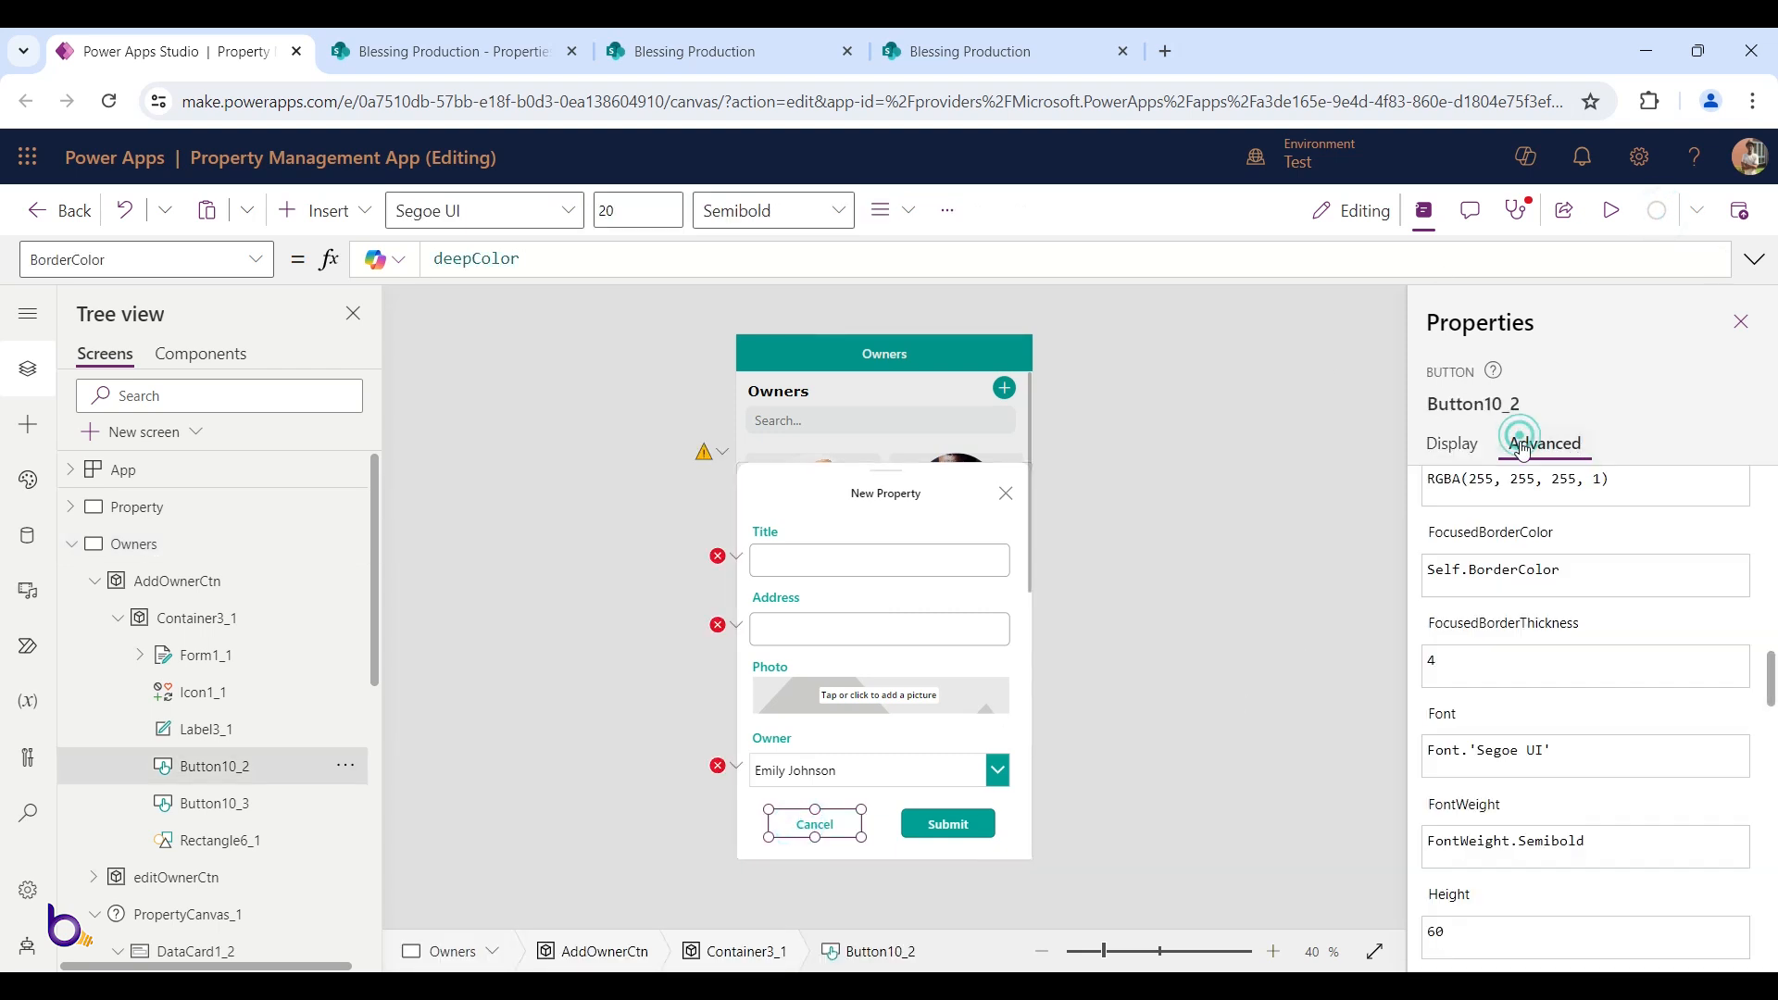
pyautogui.scroll(10, 1451, 676)
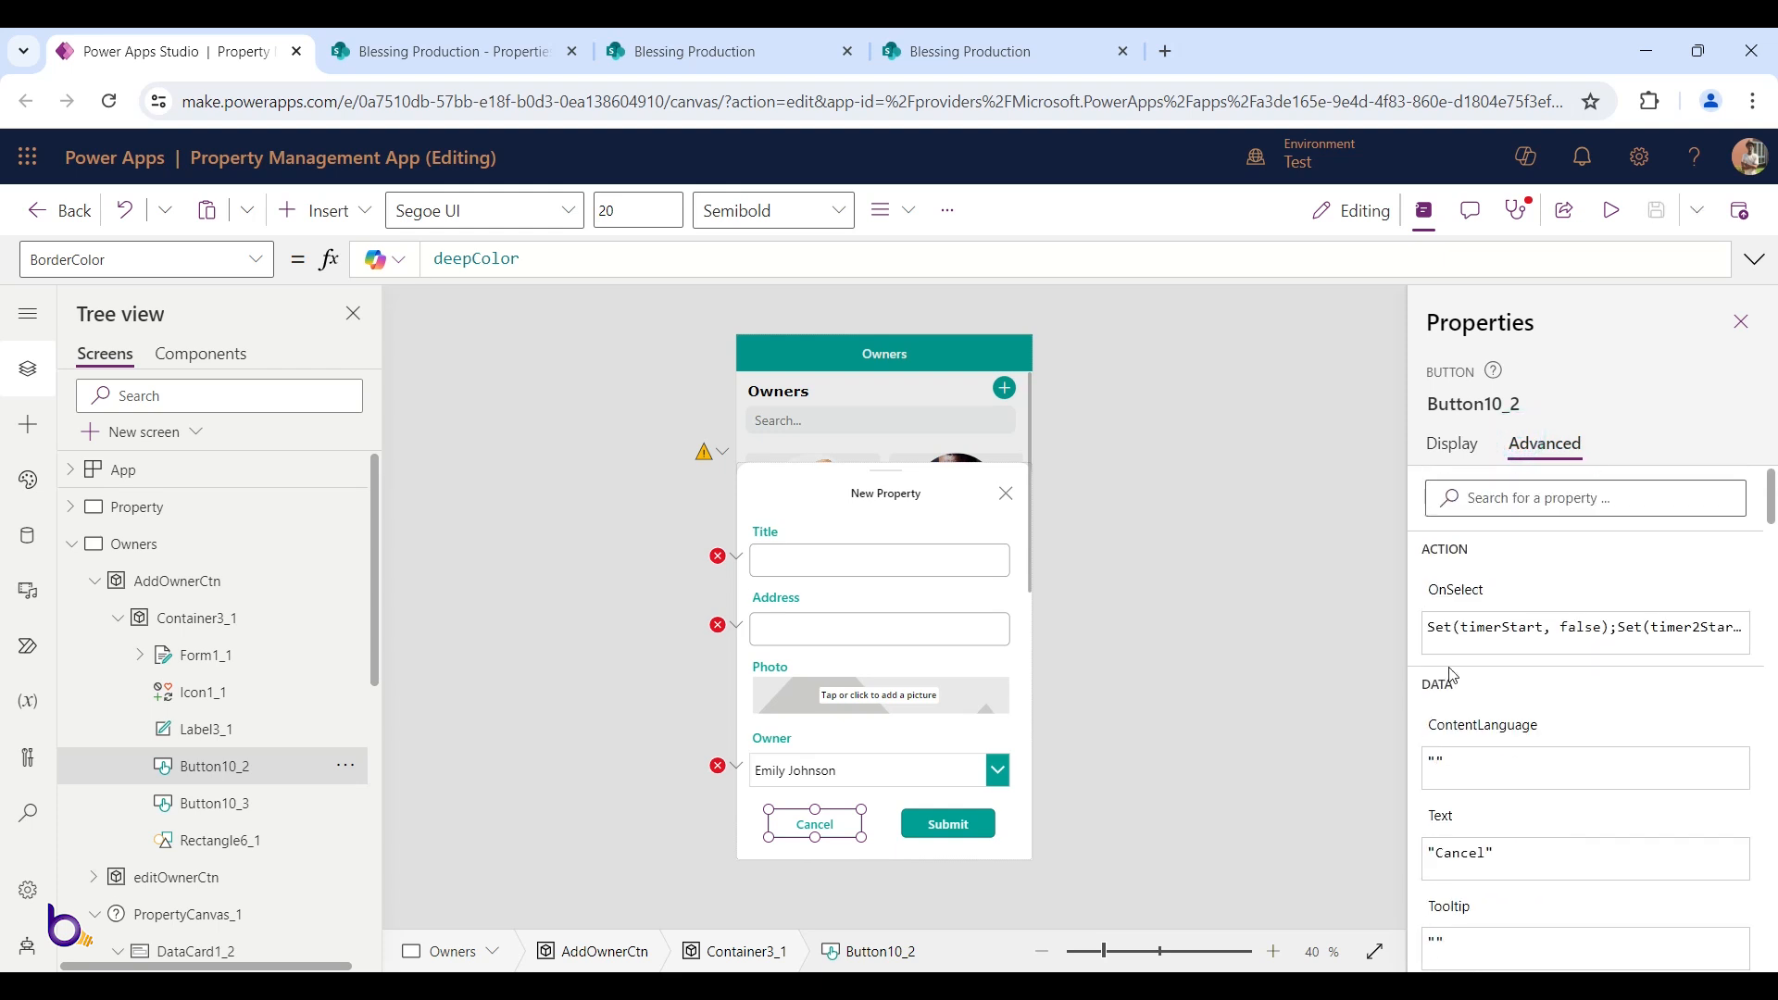
# Edit Cancel's OnSelect to UpdateContext({showAddOwner: false}) alongside ResetForm(Form1_1)
pyautogui.click(1457, 591)
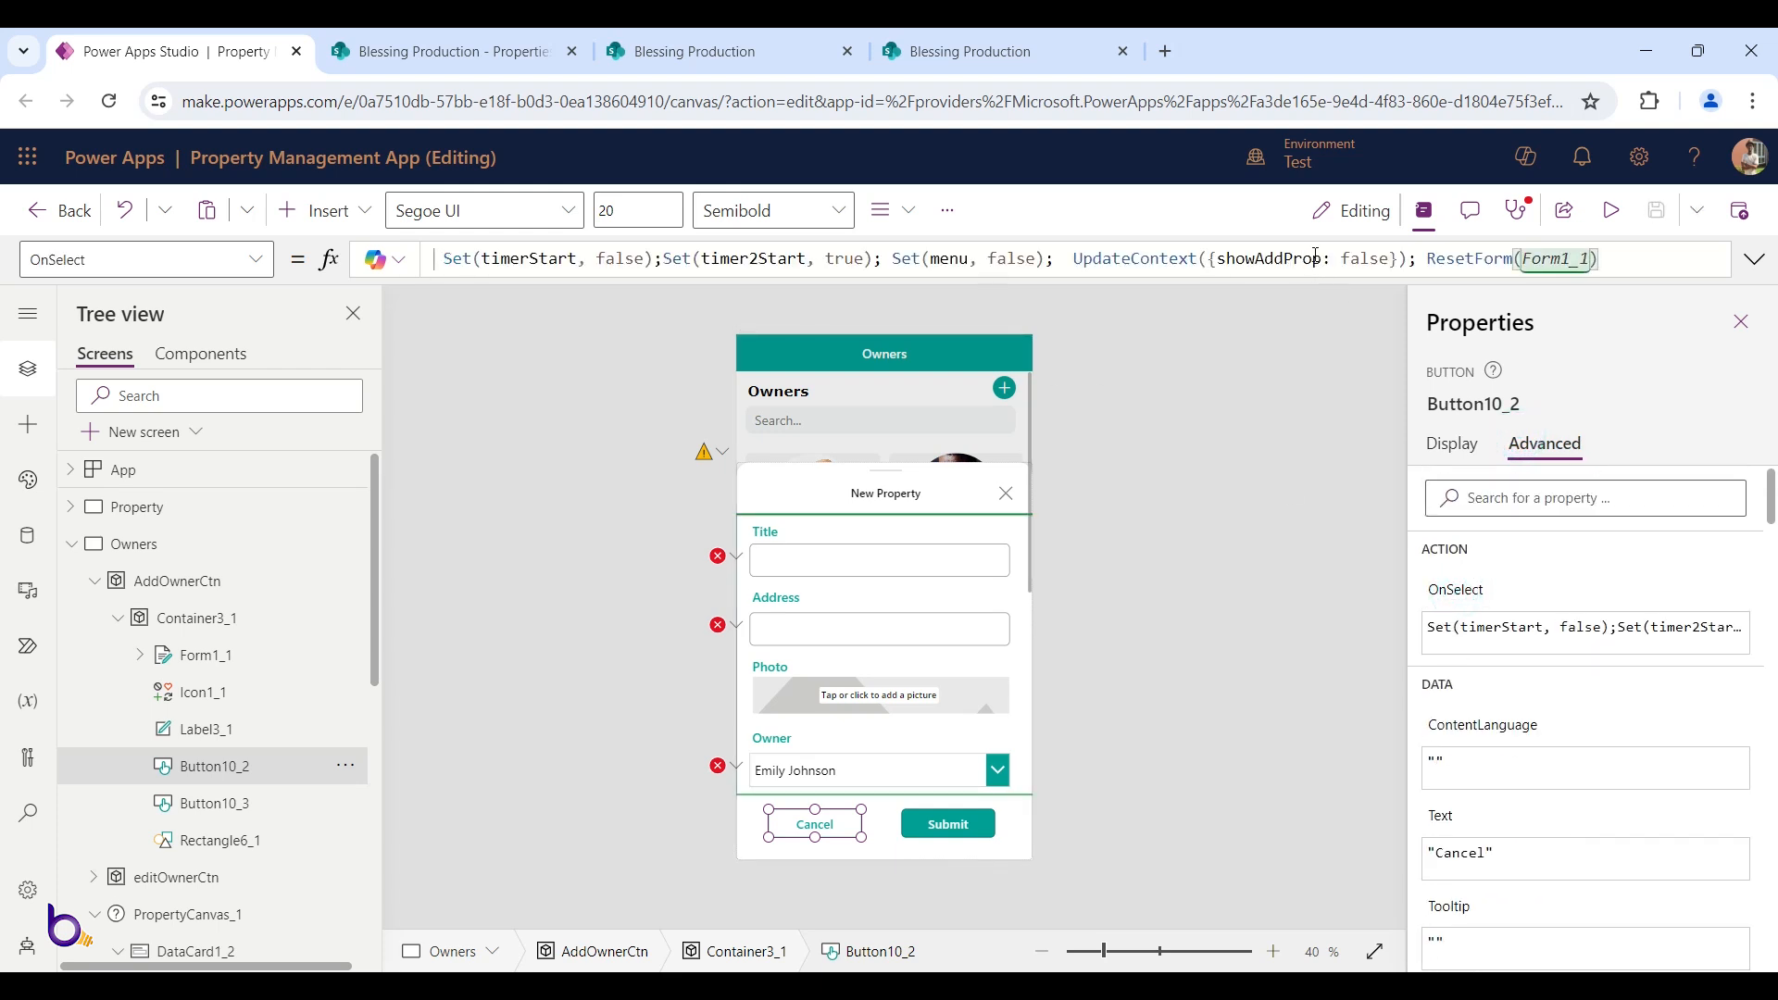
pyautogui.moveTo(1322, 255); pyautogui.dragTo(1293, 257)
pyautogui.write('Own')
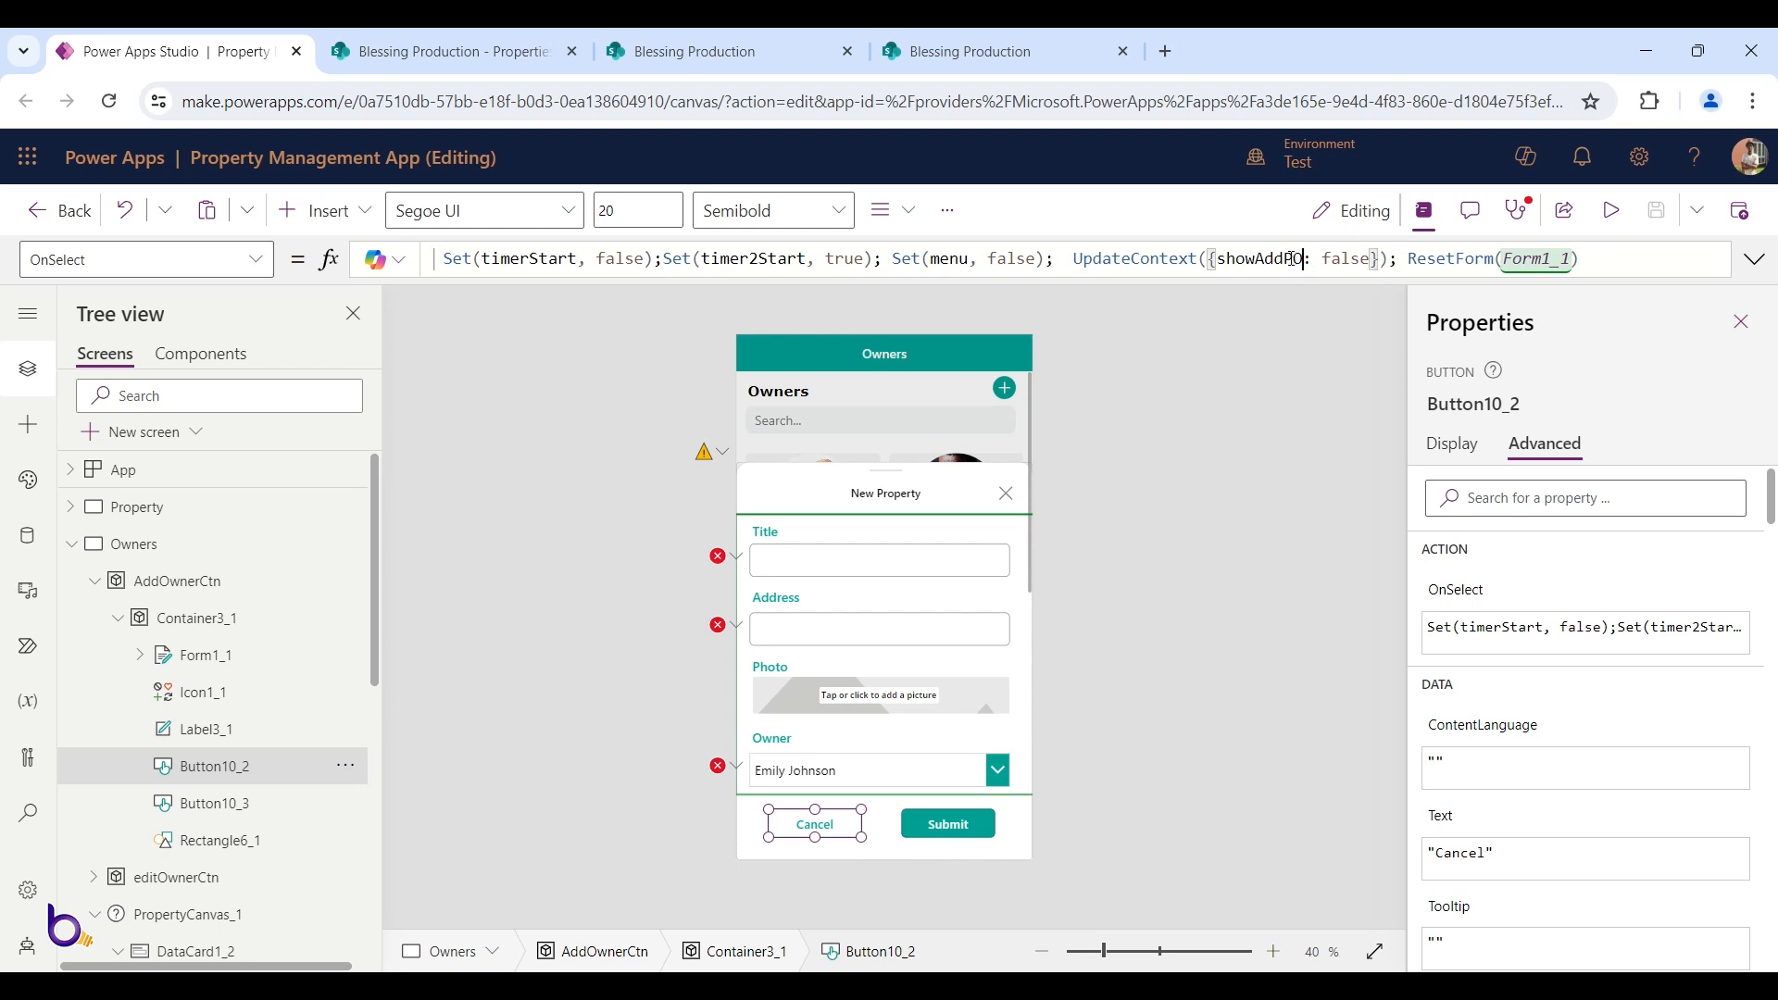
pyautogui.write('er')
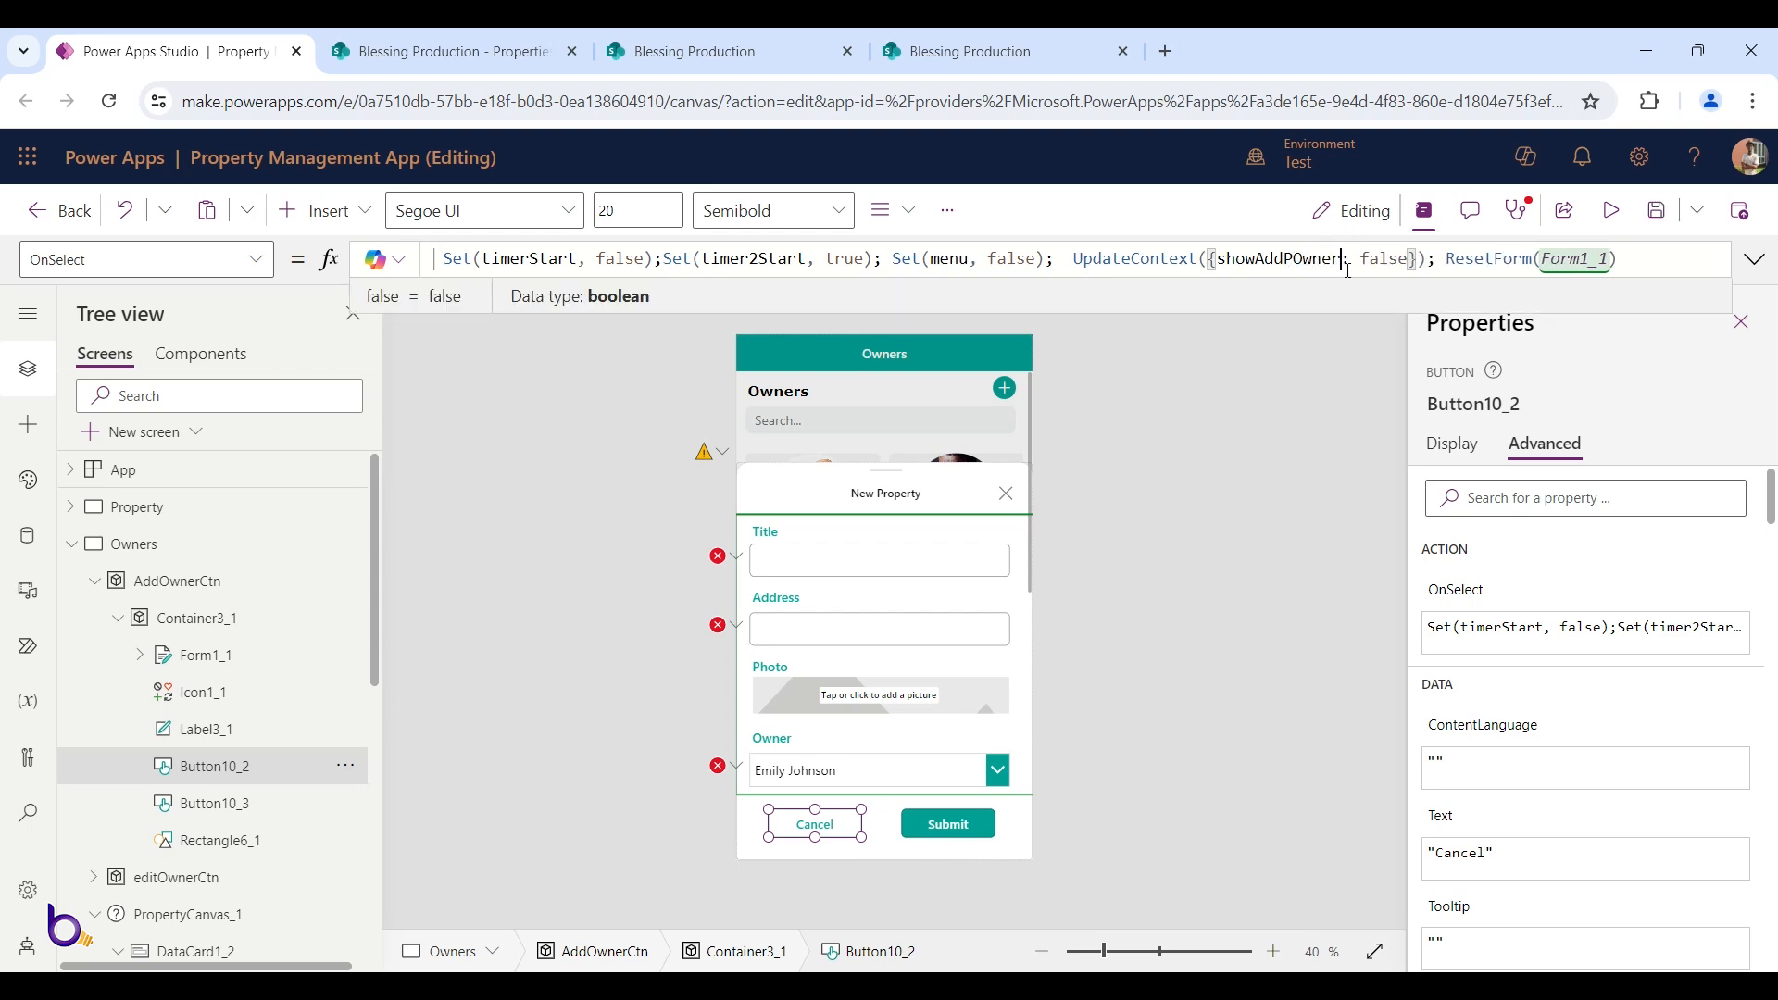
pyautogui.press('BackSpace')
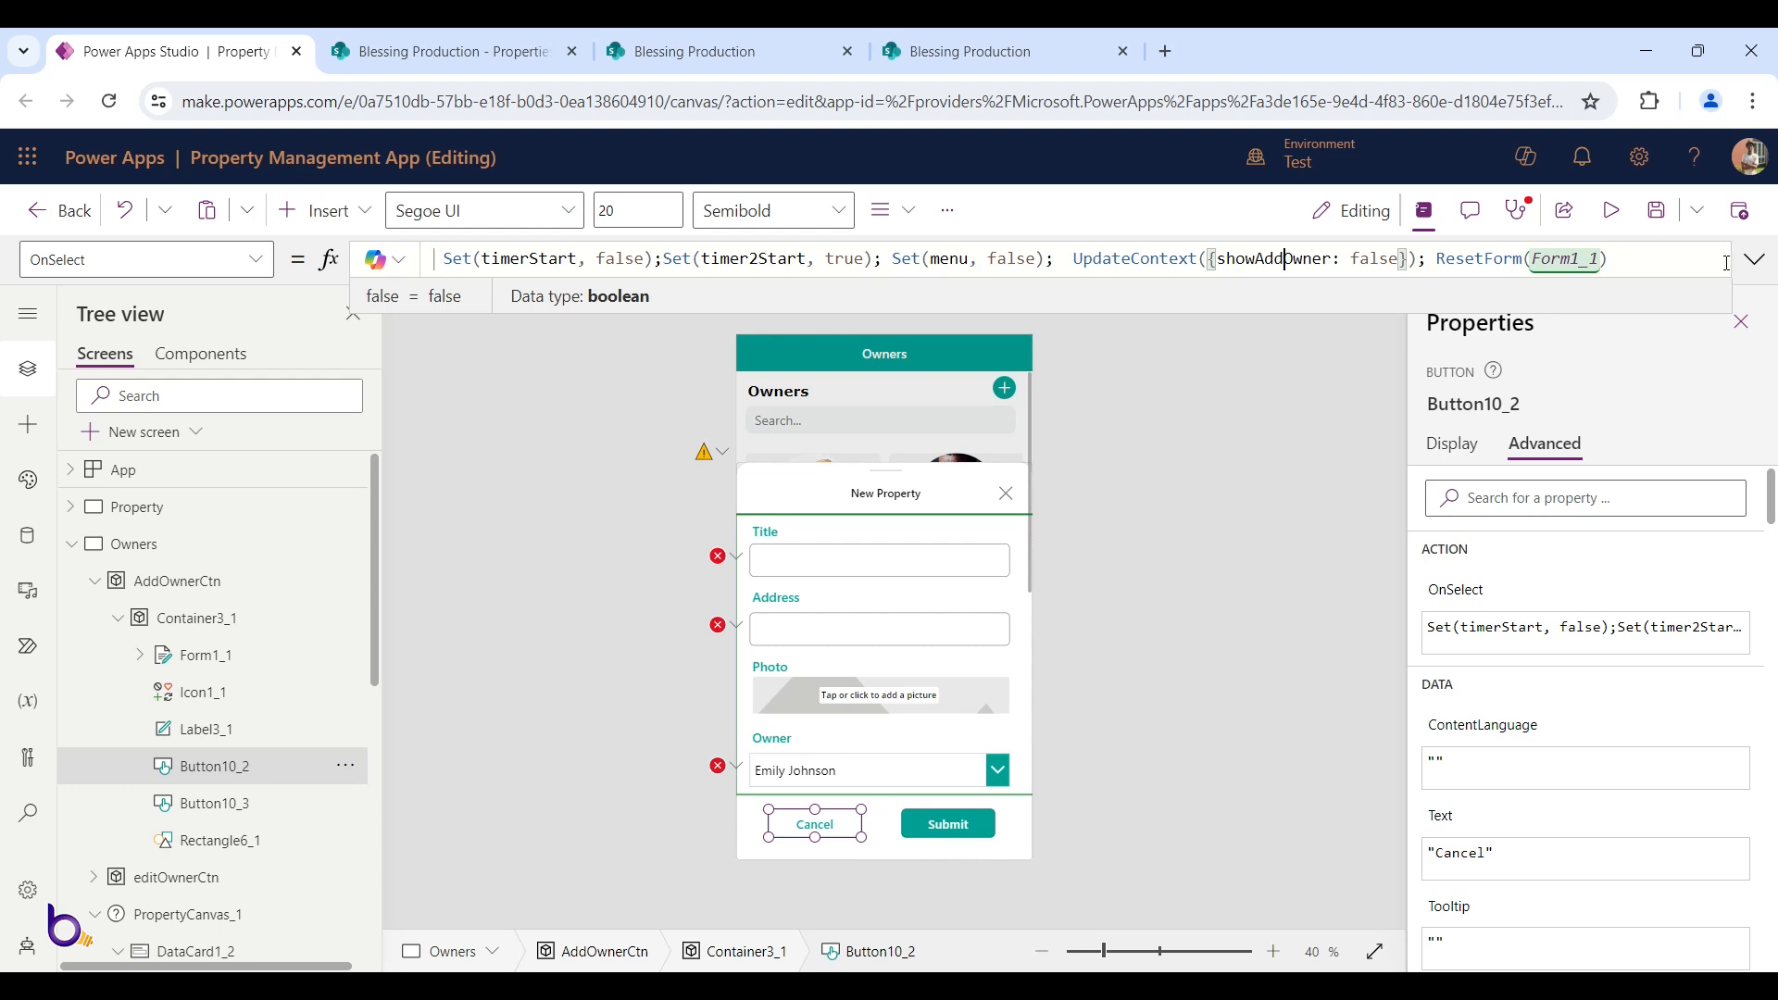
pyautogui.click(1758, 267)
pyautogui.click(1759, 268)
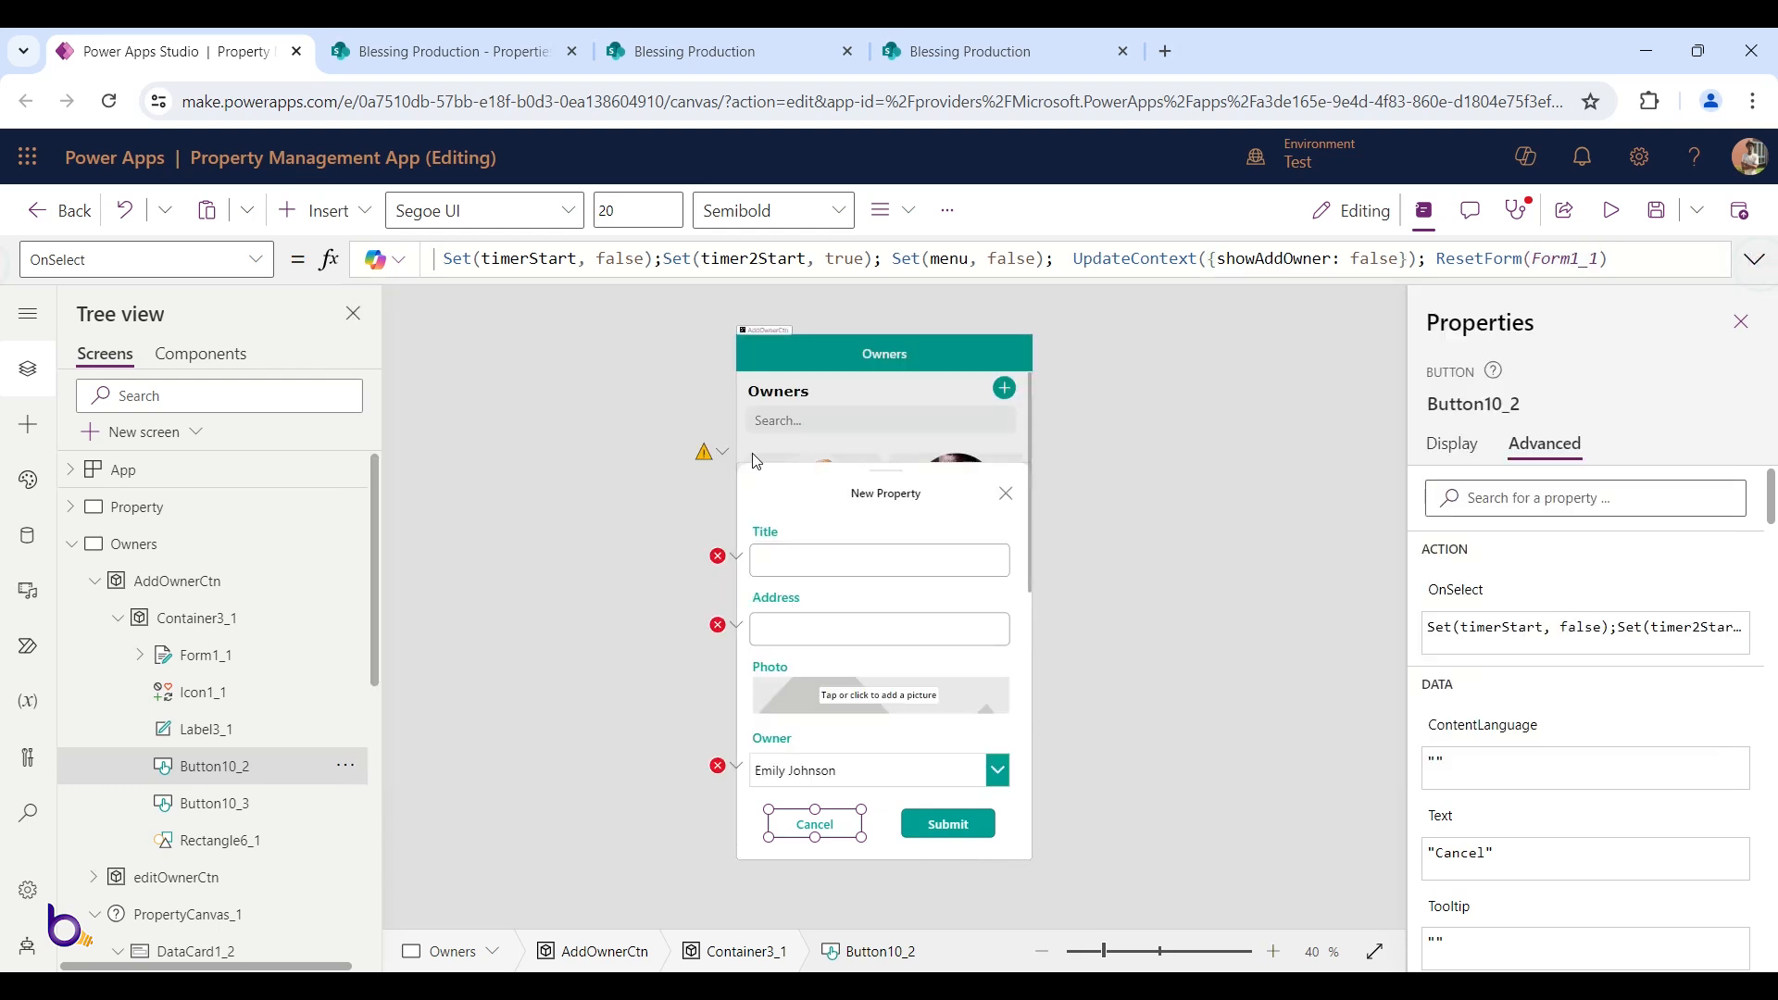
# Change the popup heading label's text from 'New Property' to 'New Landlord'
pyautogui.click(906, 503)
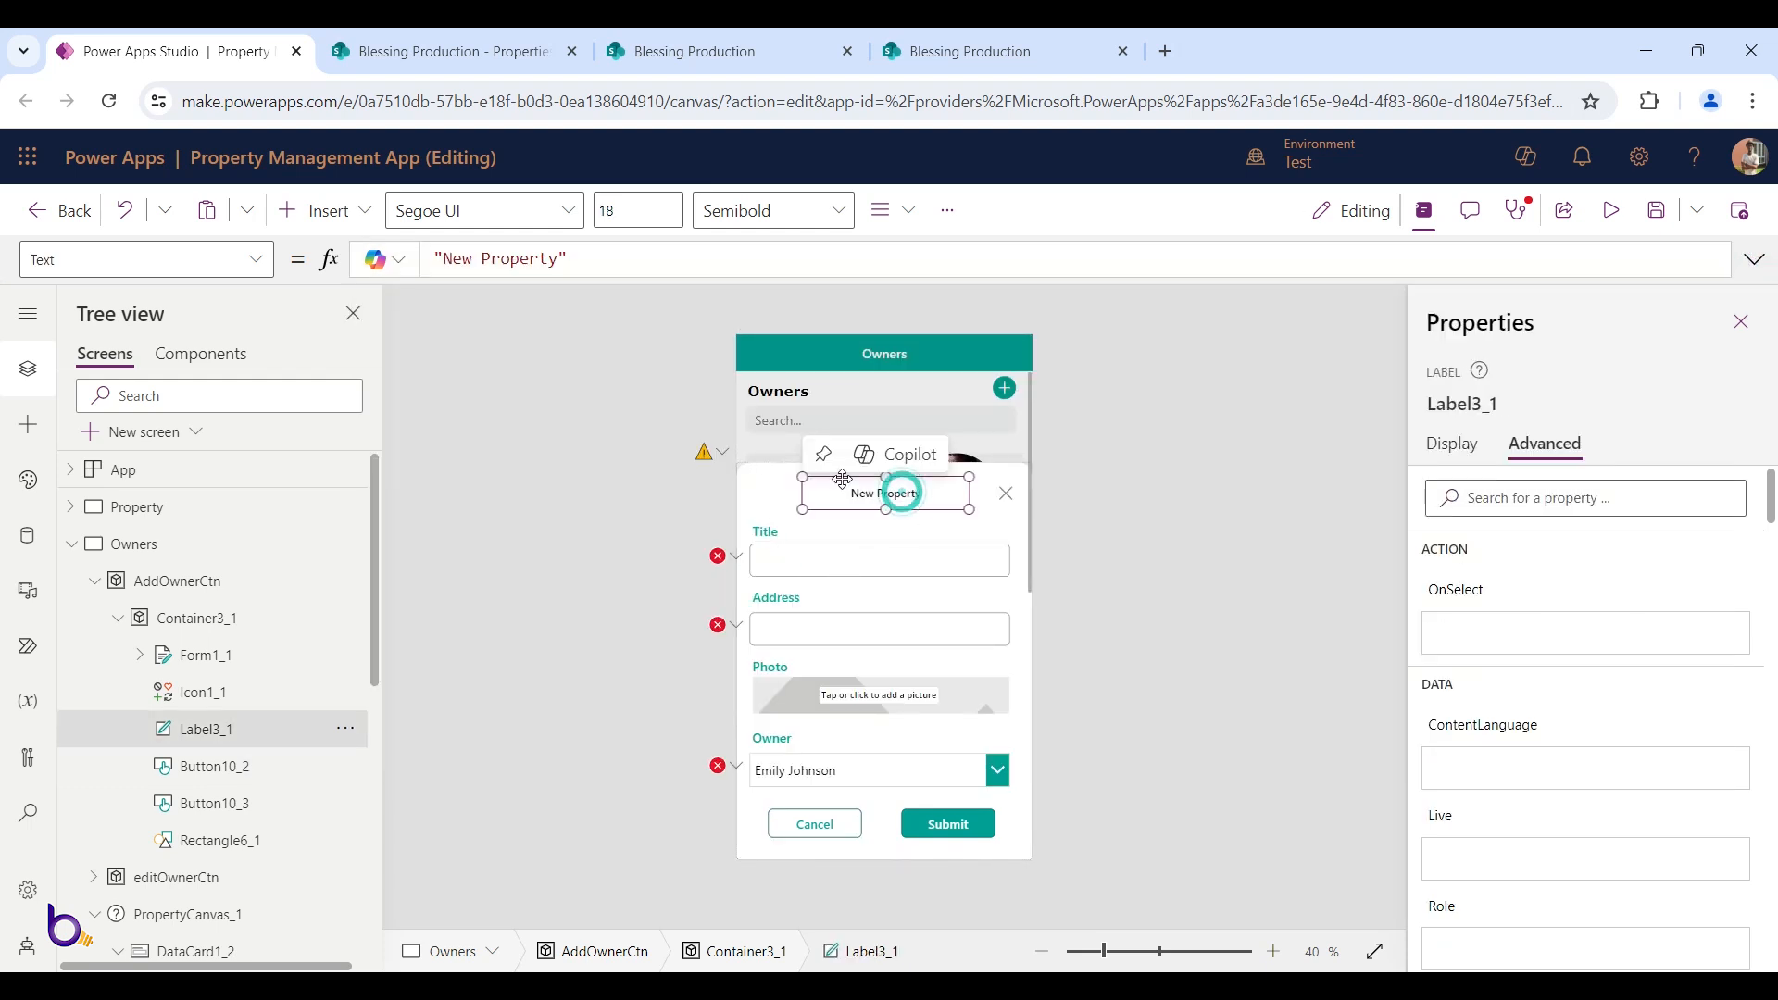
pyautogui.doubleClick(520, 258)
pyautogui.tripleClick(534, 258)
pyautogui.doubleClick(535, 258)
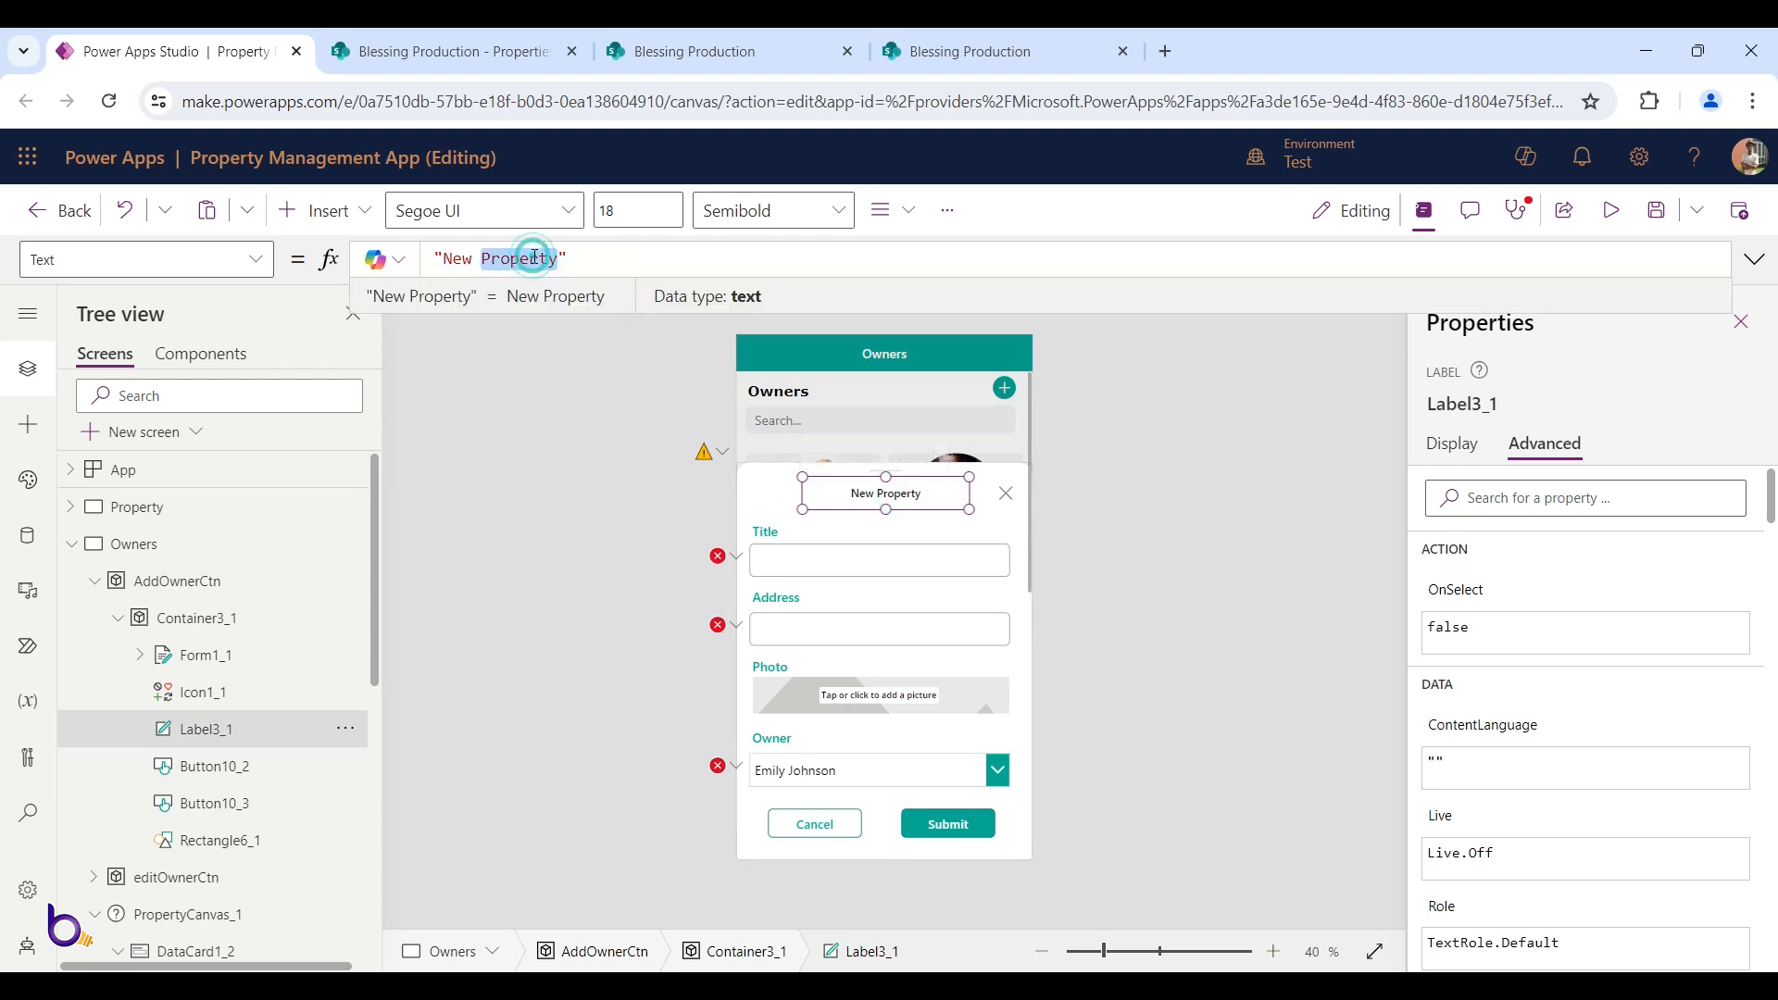
pyautogui.write('L')
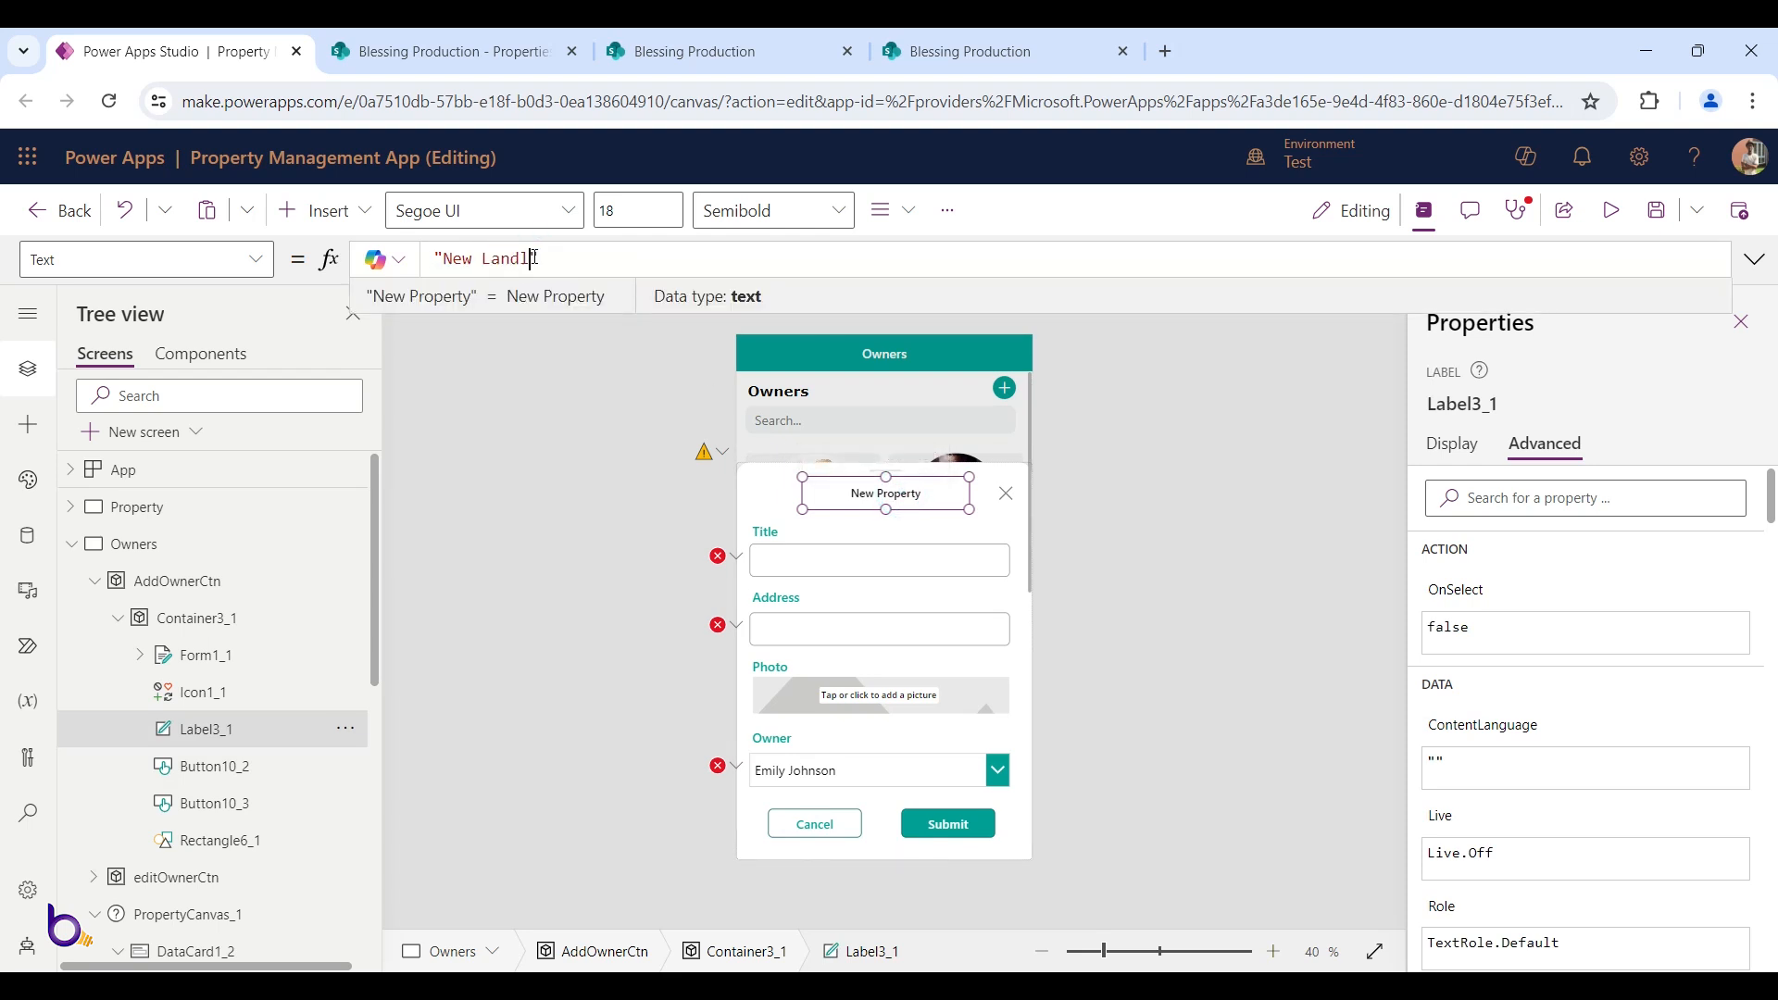
pyautogui.write('andlord')
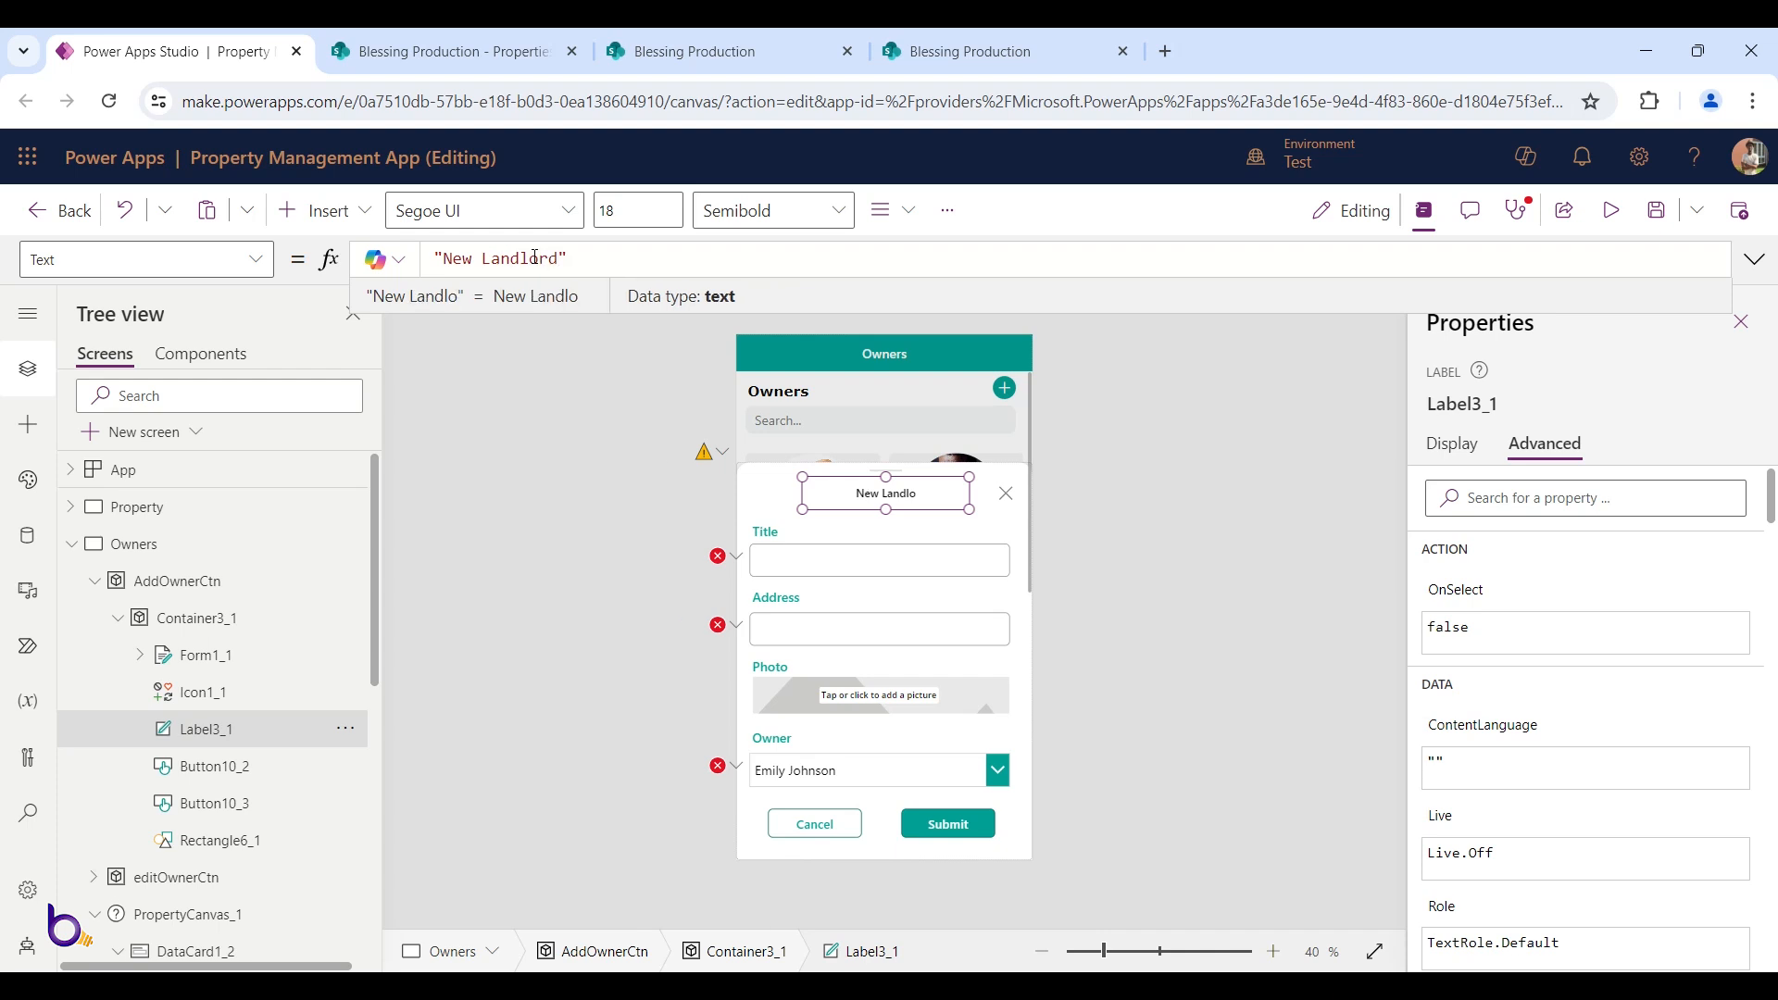
# Inspect the close icon, the Title, Owner and Address field cards, and select the form
pyautogui.click(1008, 501)
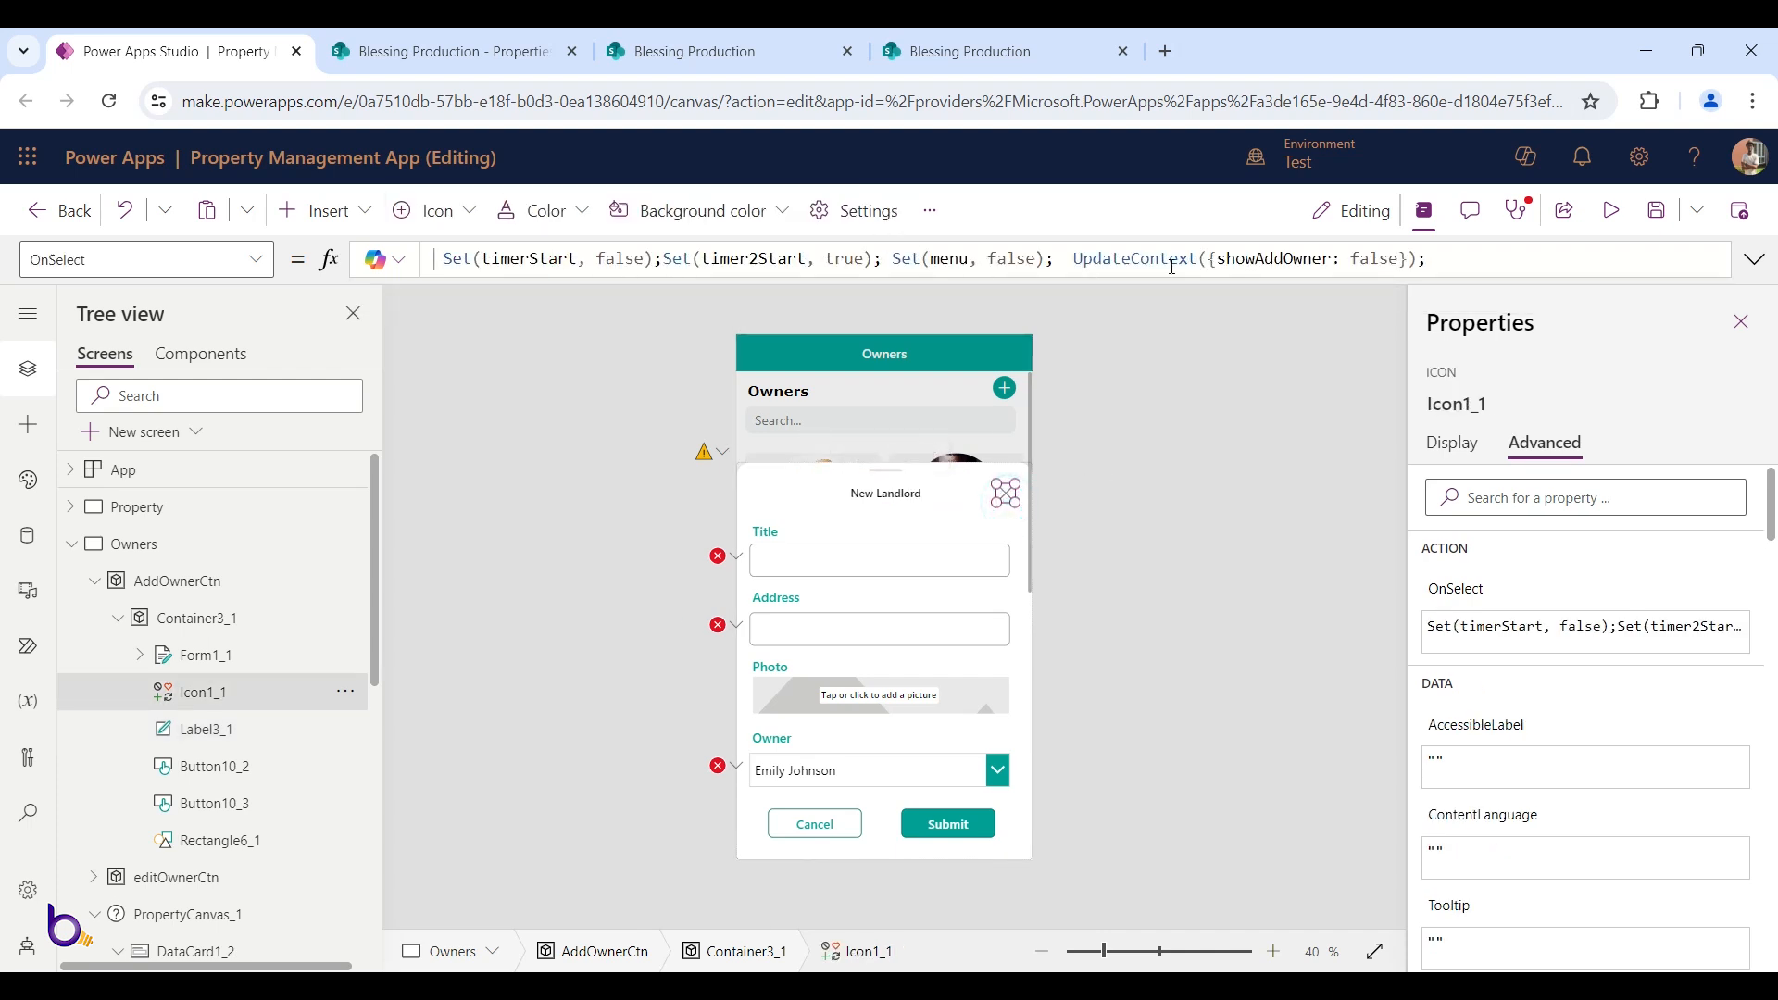
pyautogui.click(782, 543)
pyautogui.click(776, 532)
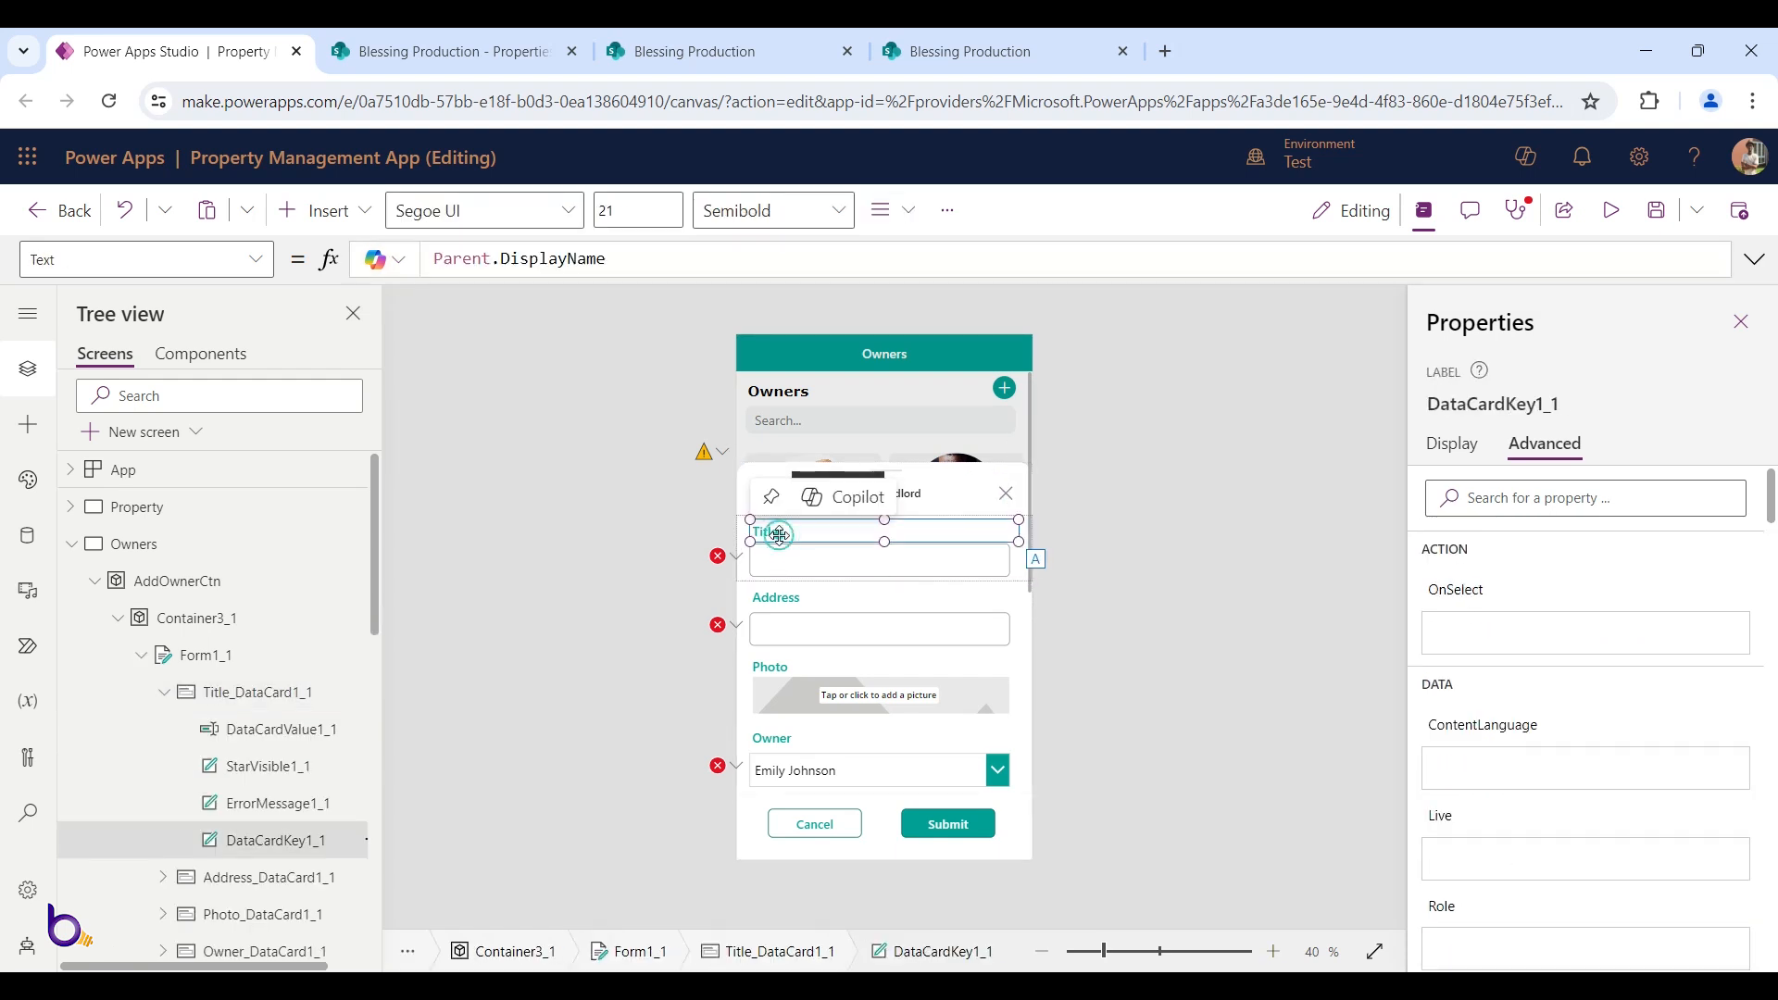
pyautogui.click(1028, 741)
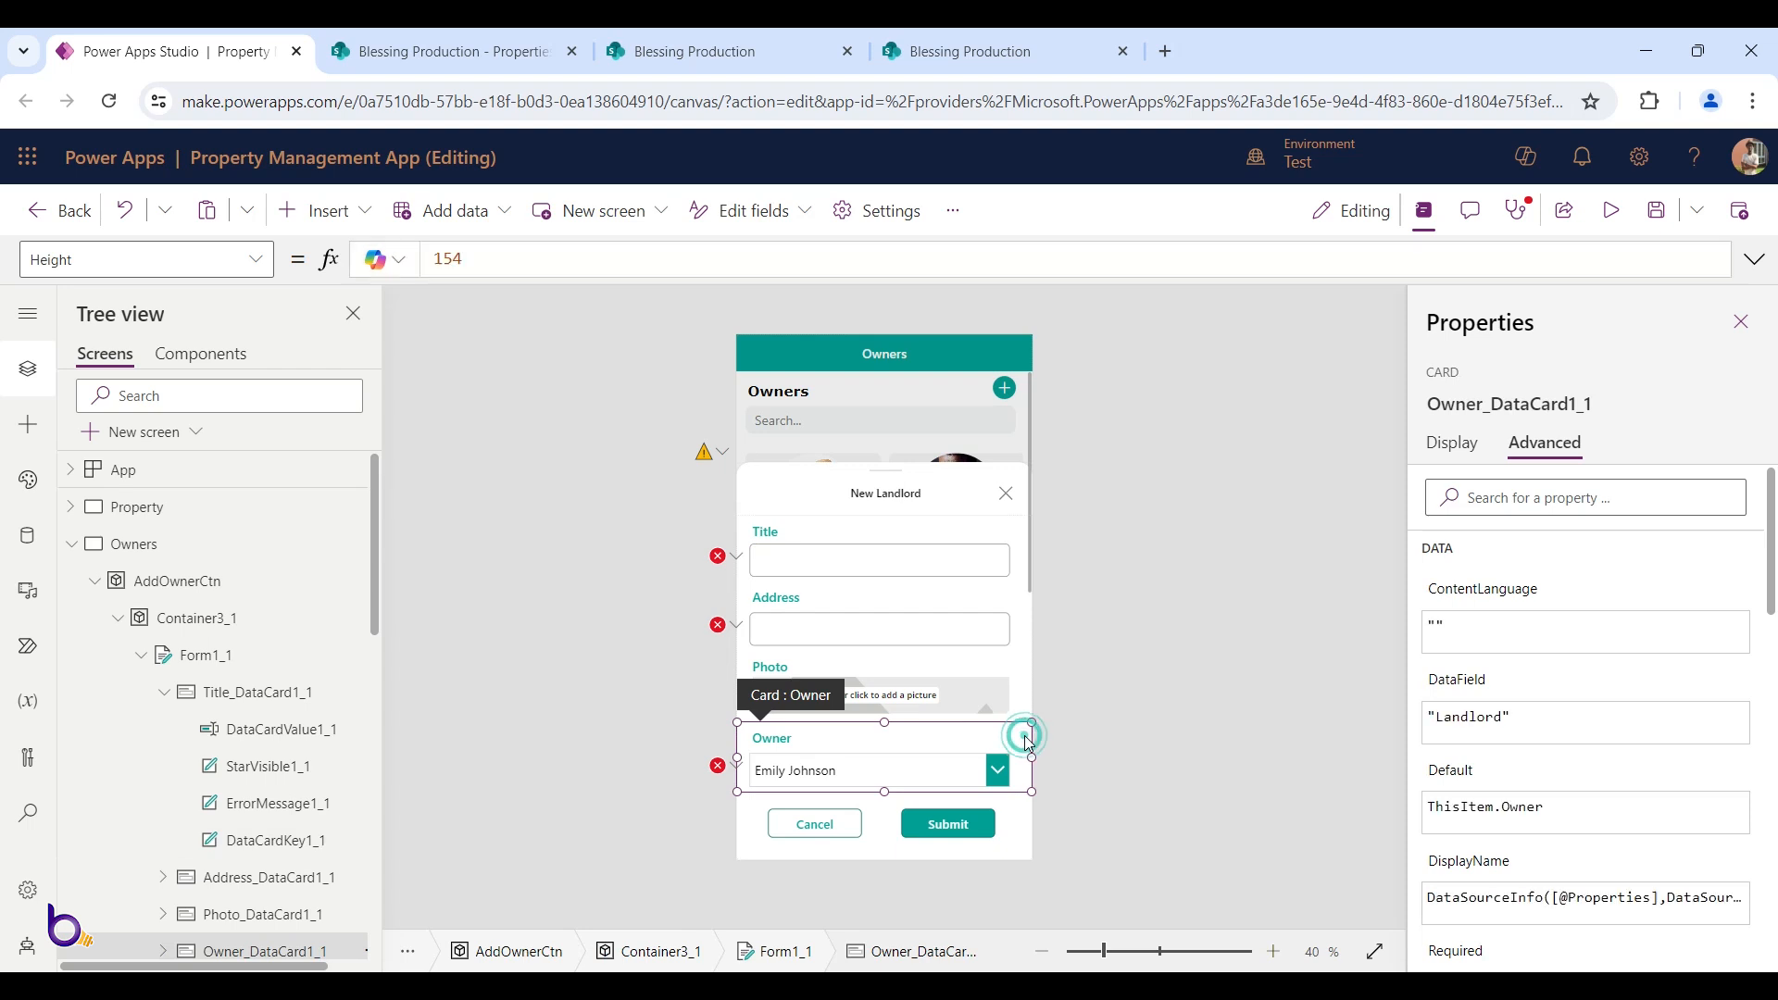
pyautogui.click(1016, 794)
pyautogui.click(1018, 600)
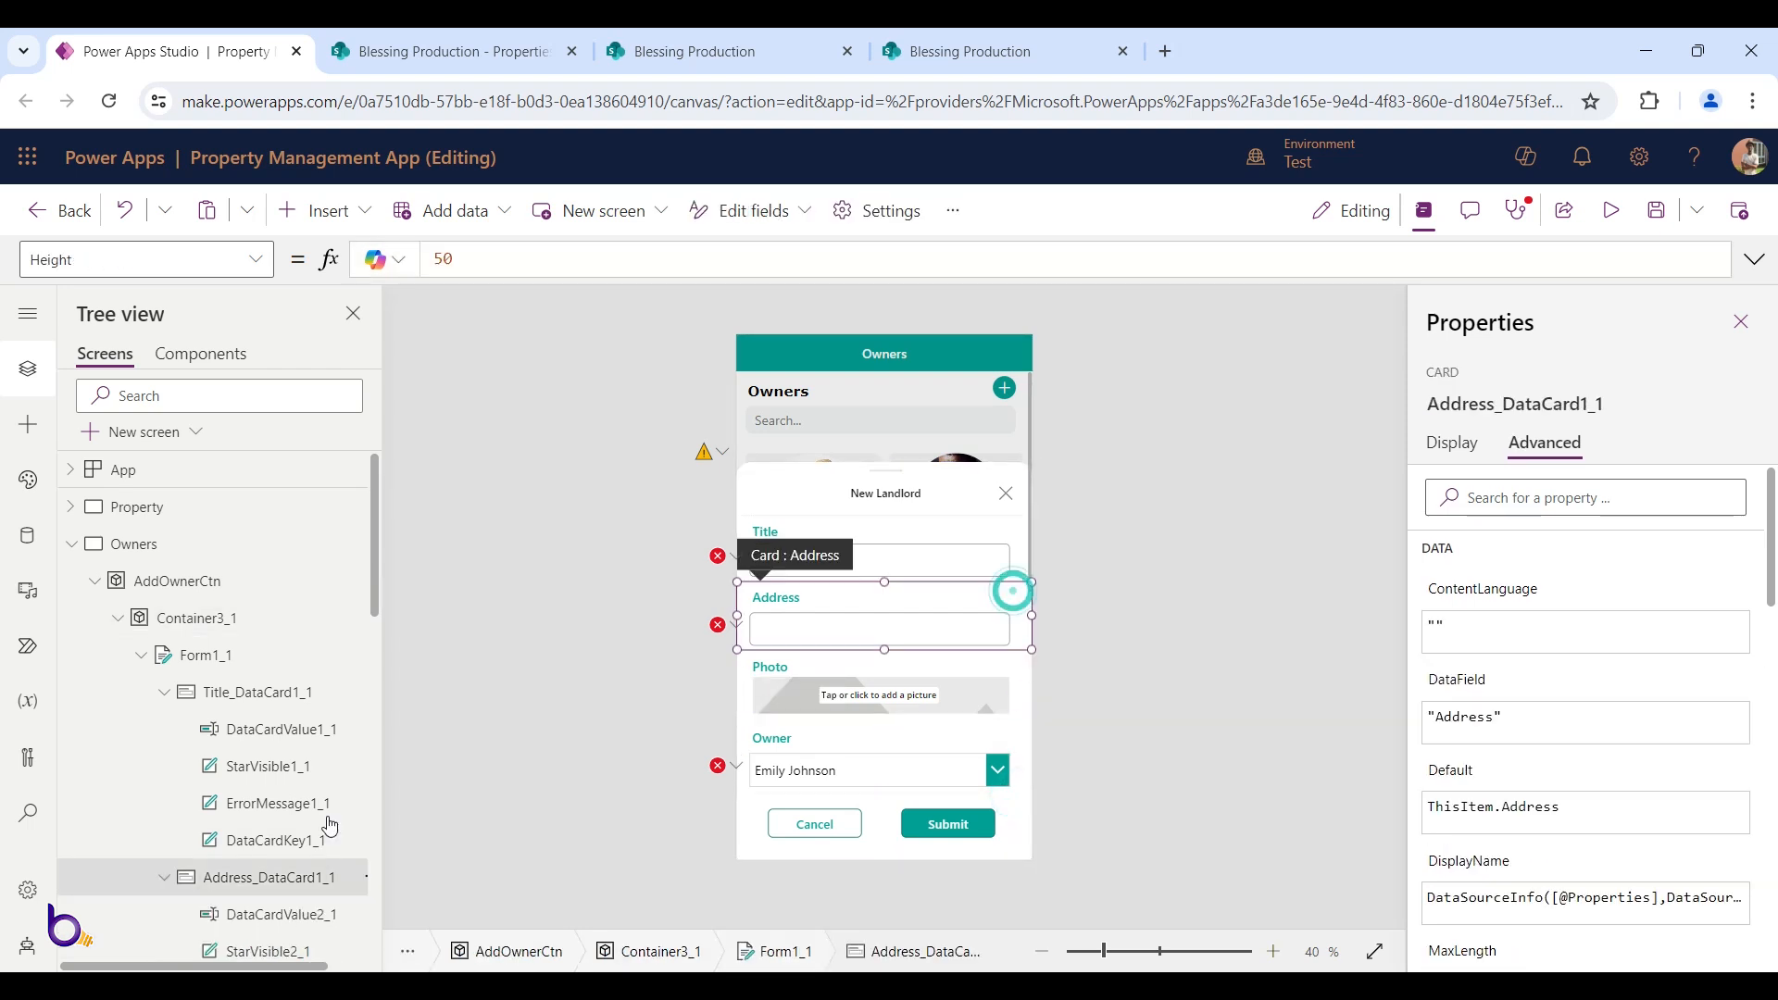
pyautogui.click(275, 654)
# Switch Form1_1's data source from Properties to Landloards and check its field cards
pyautogui.click(625, 256)
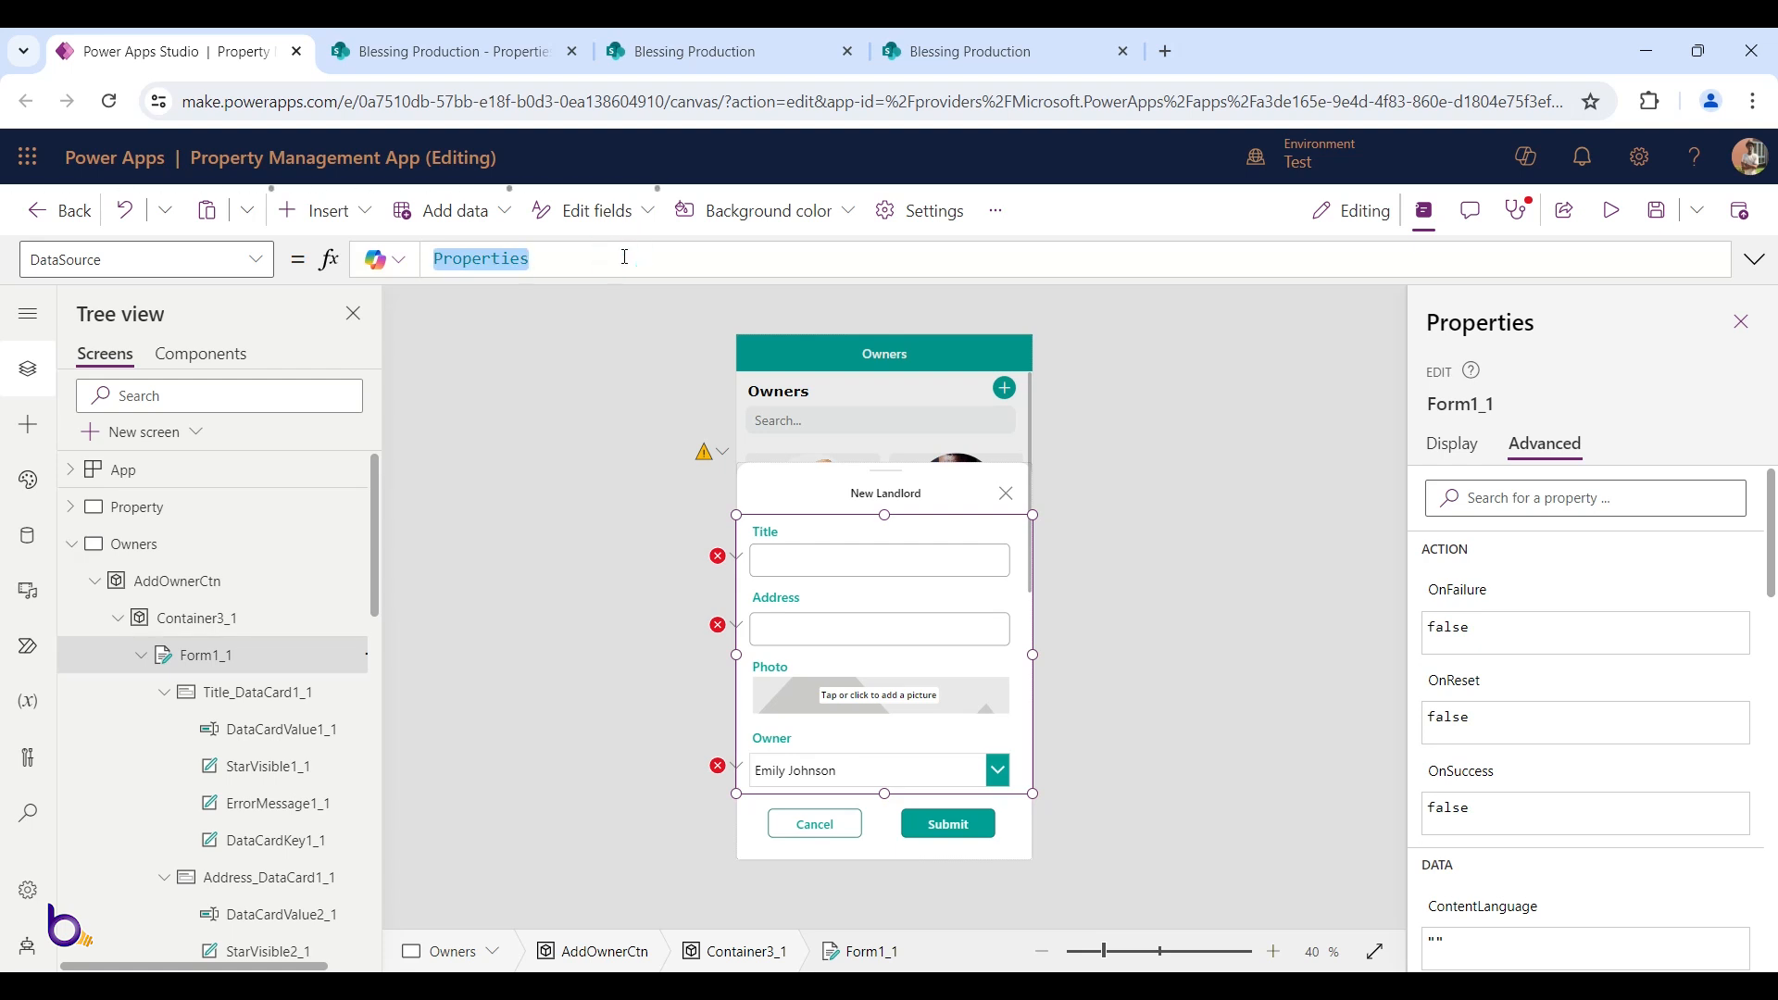
pyautogui.write('lan')
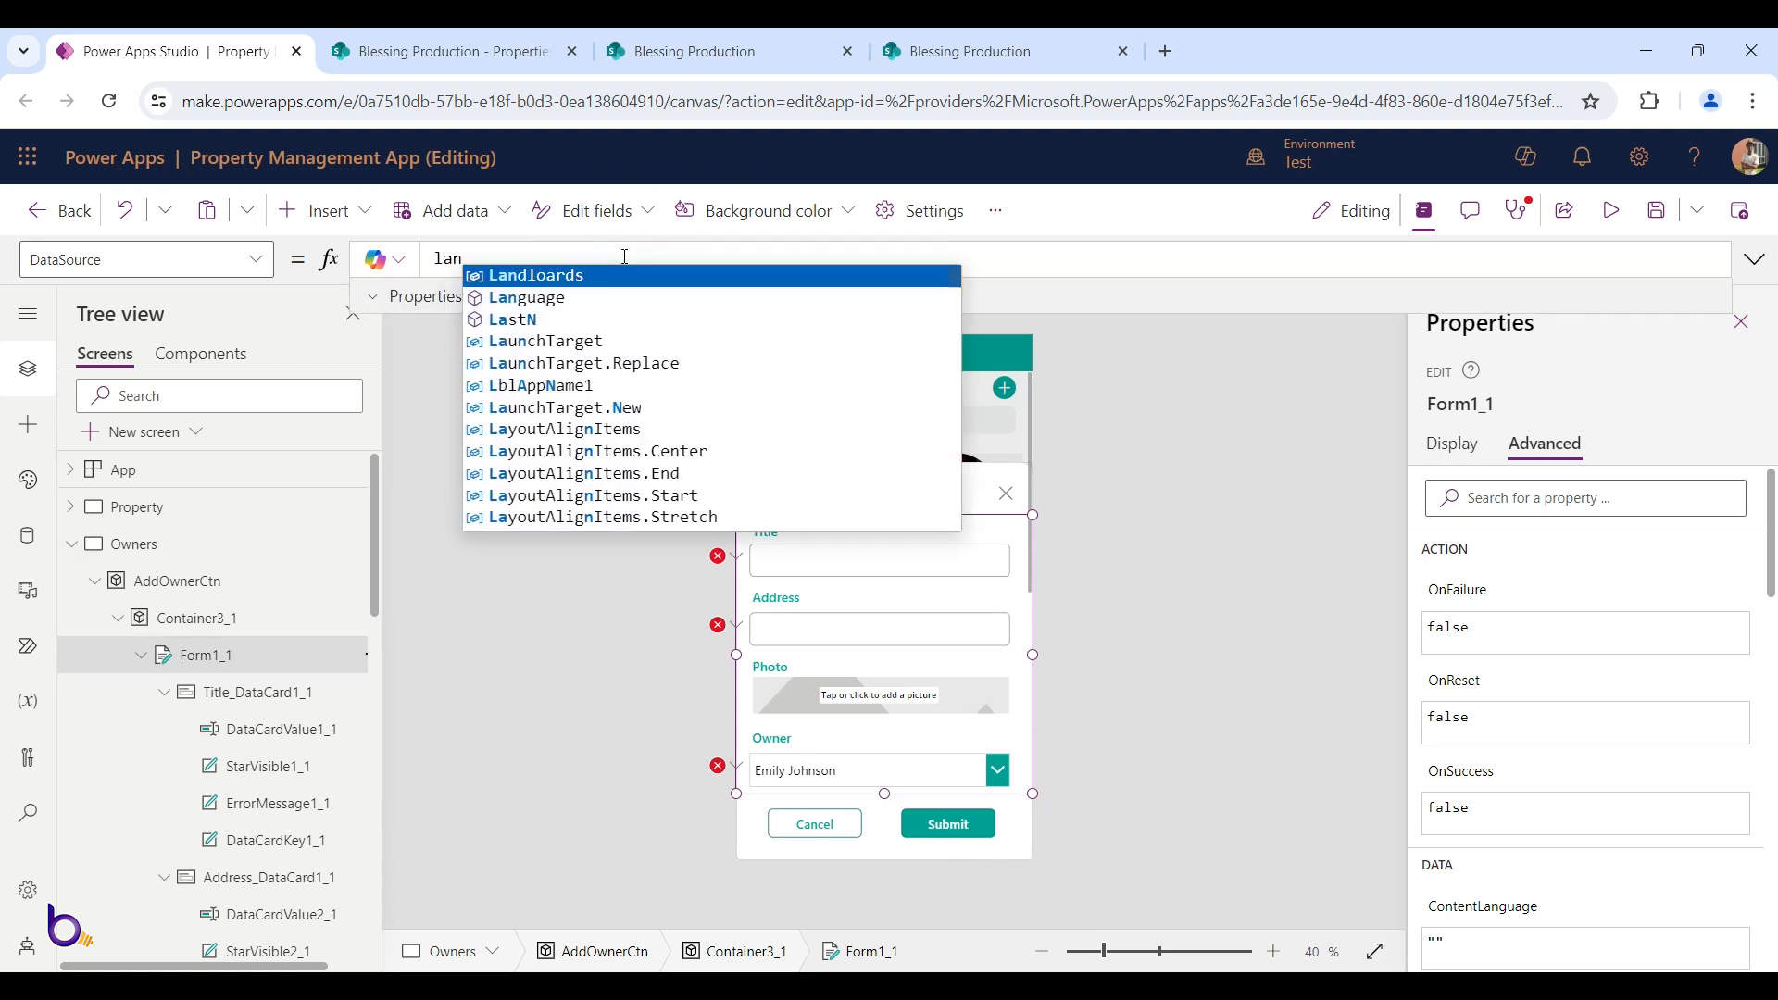
pyautogui.click(600, 275)
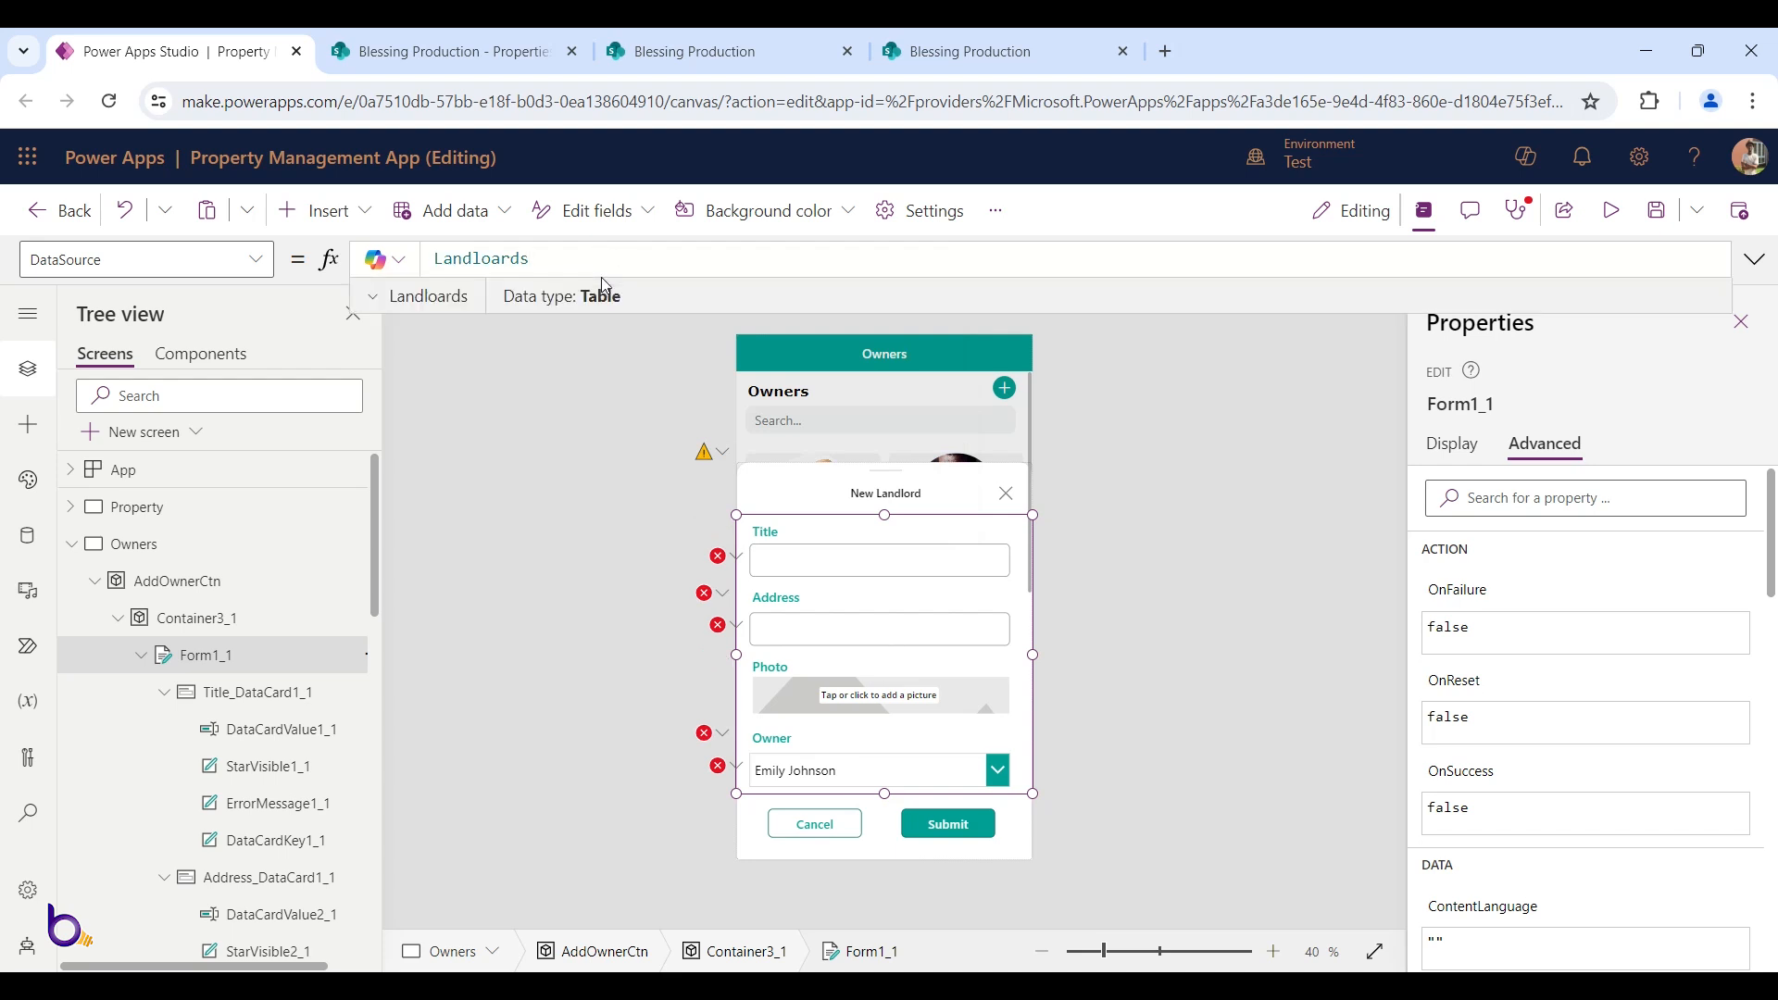
pyautogui.click(830, 559)
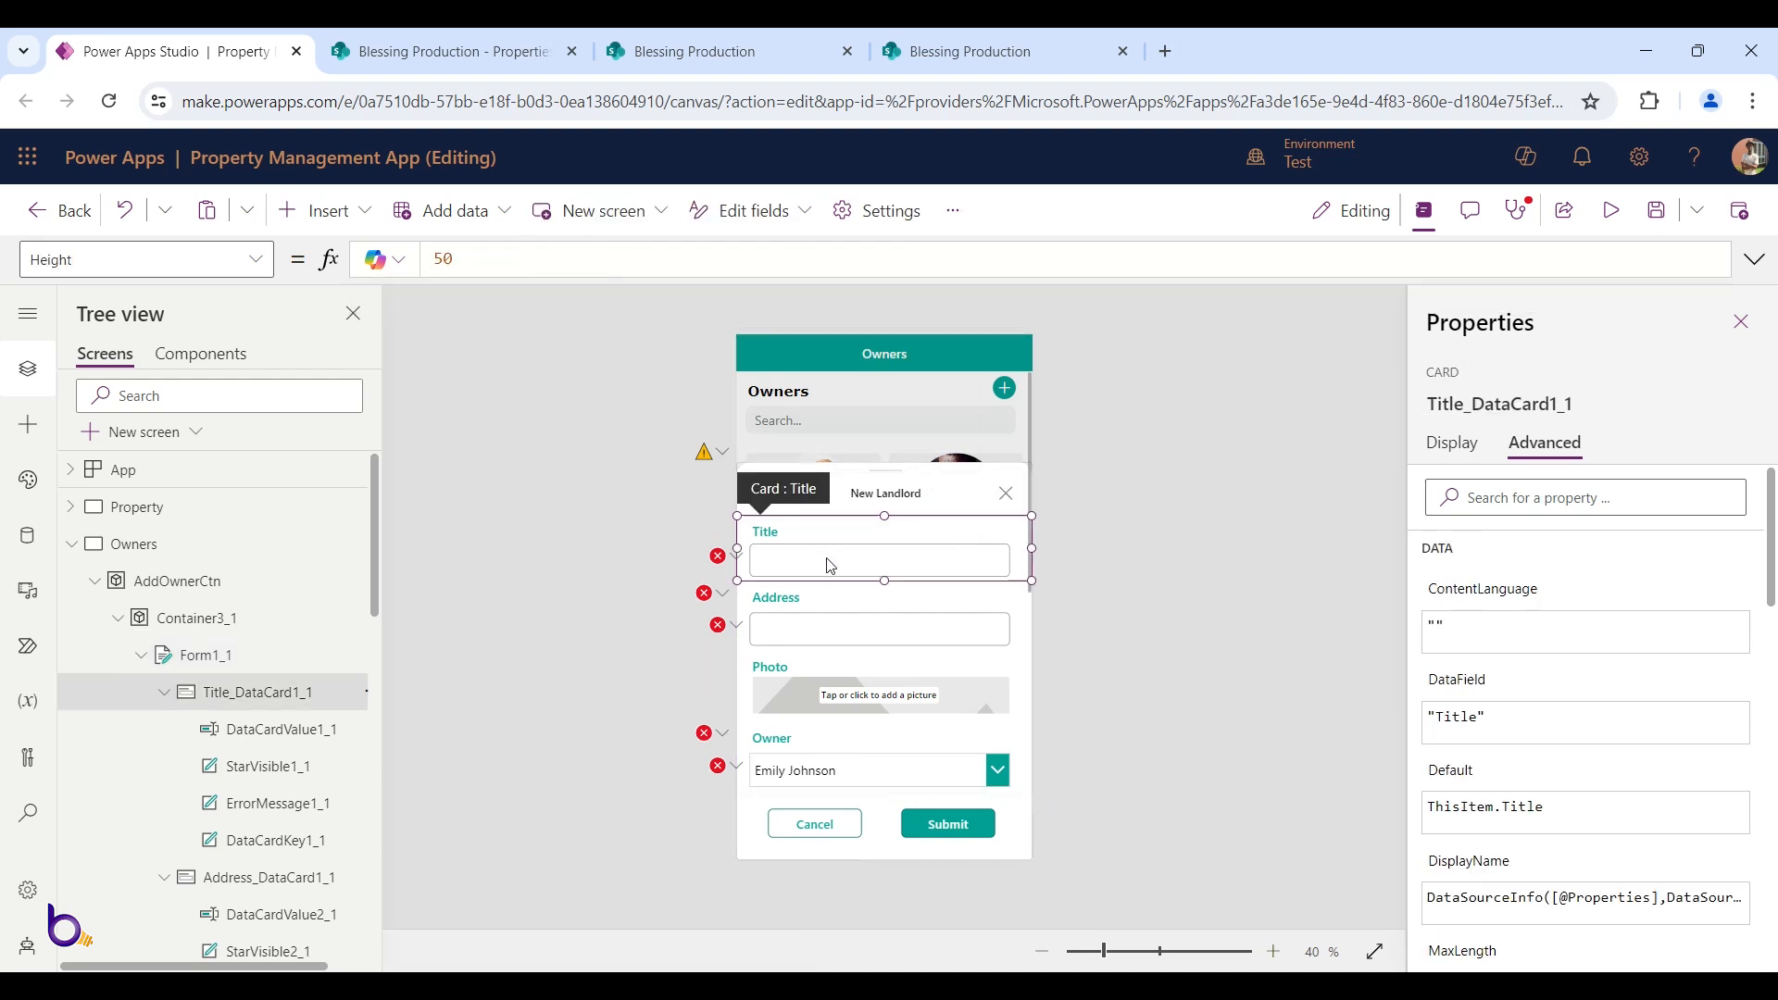
pyautogui.click(1026, 771)
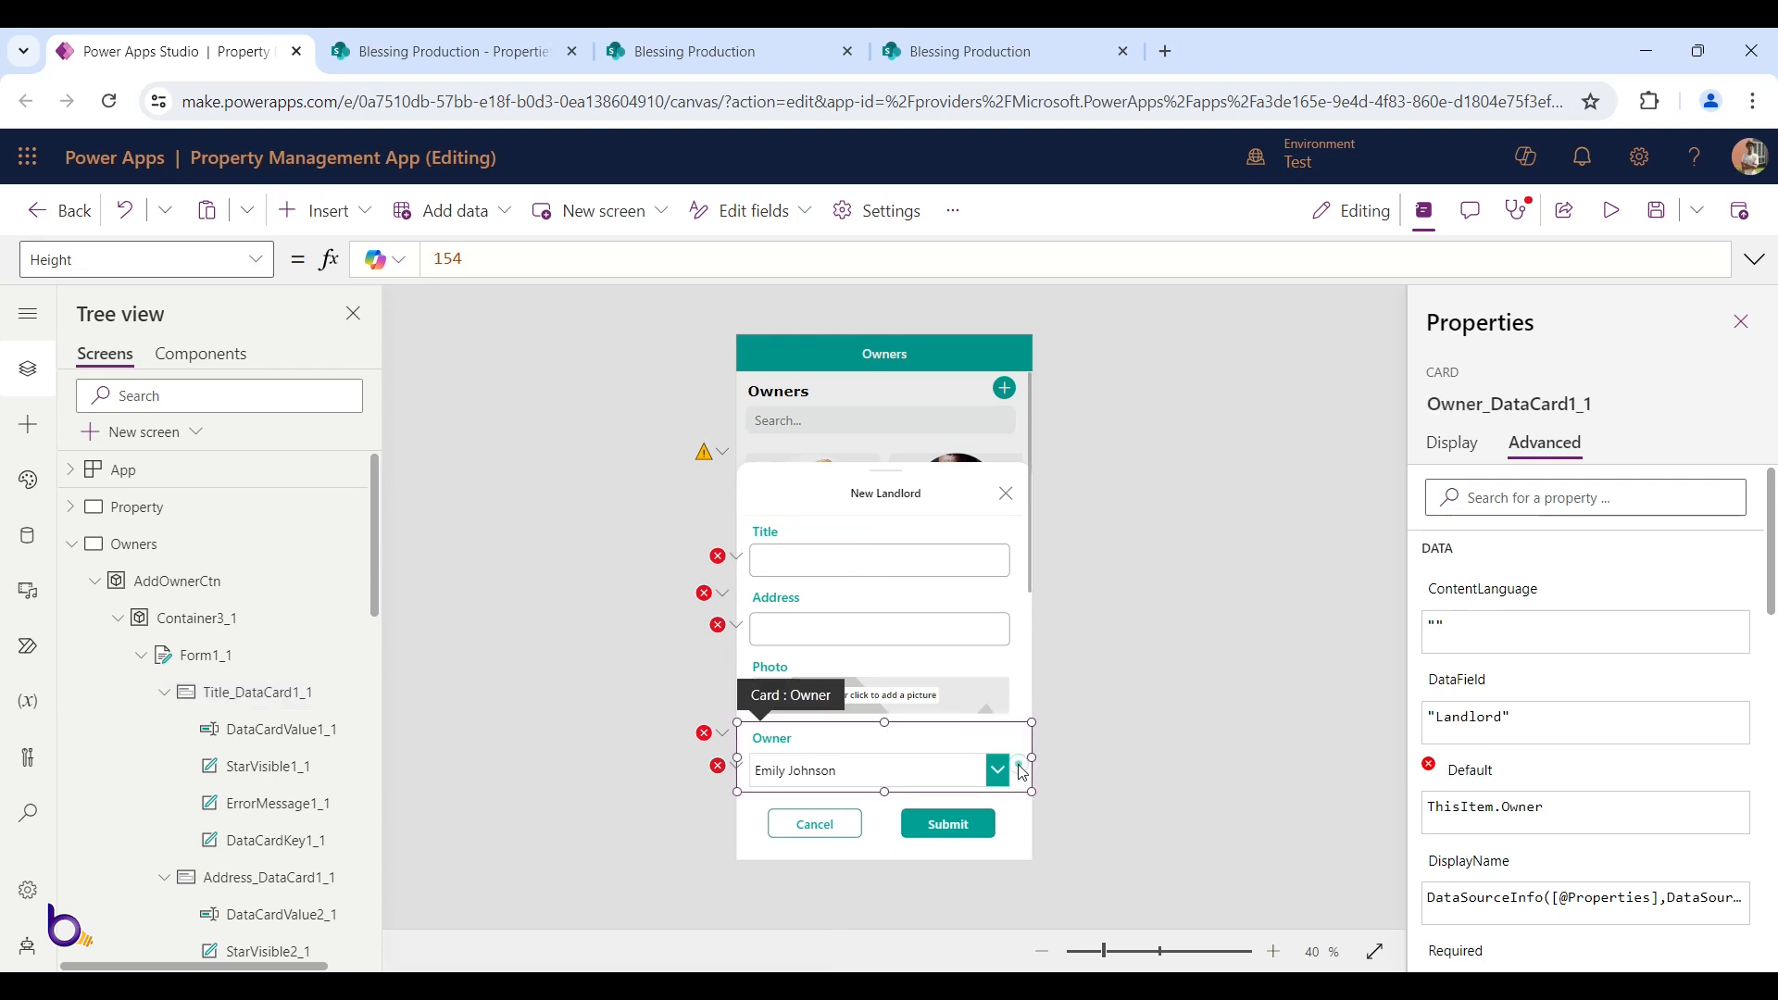
# Delete Form1_1 from the popup via its Tree view menu
pyautogui.click(223, 655)
pyautogui.click(142, 656)
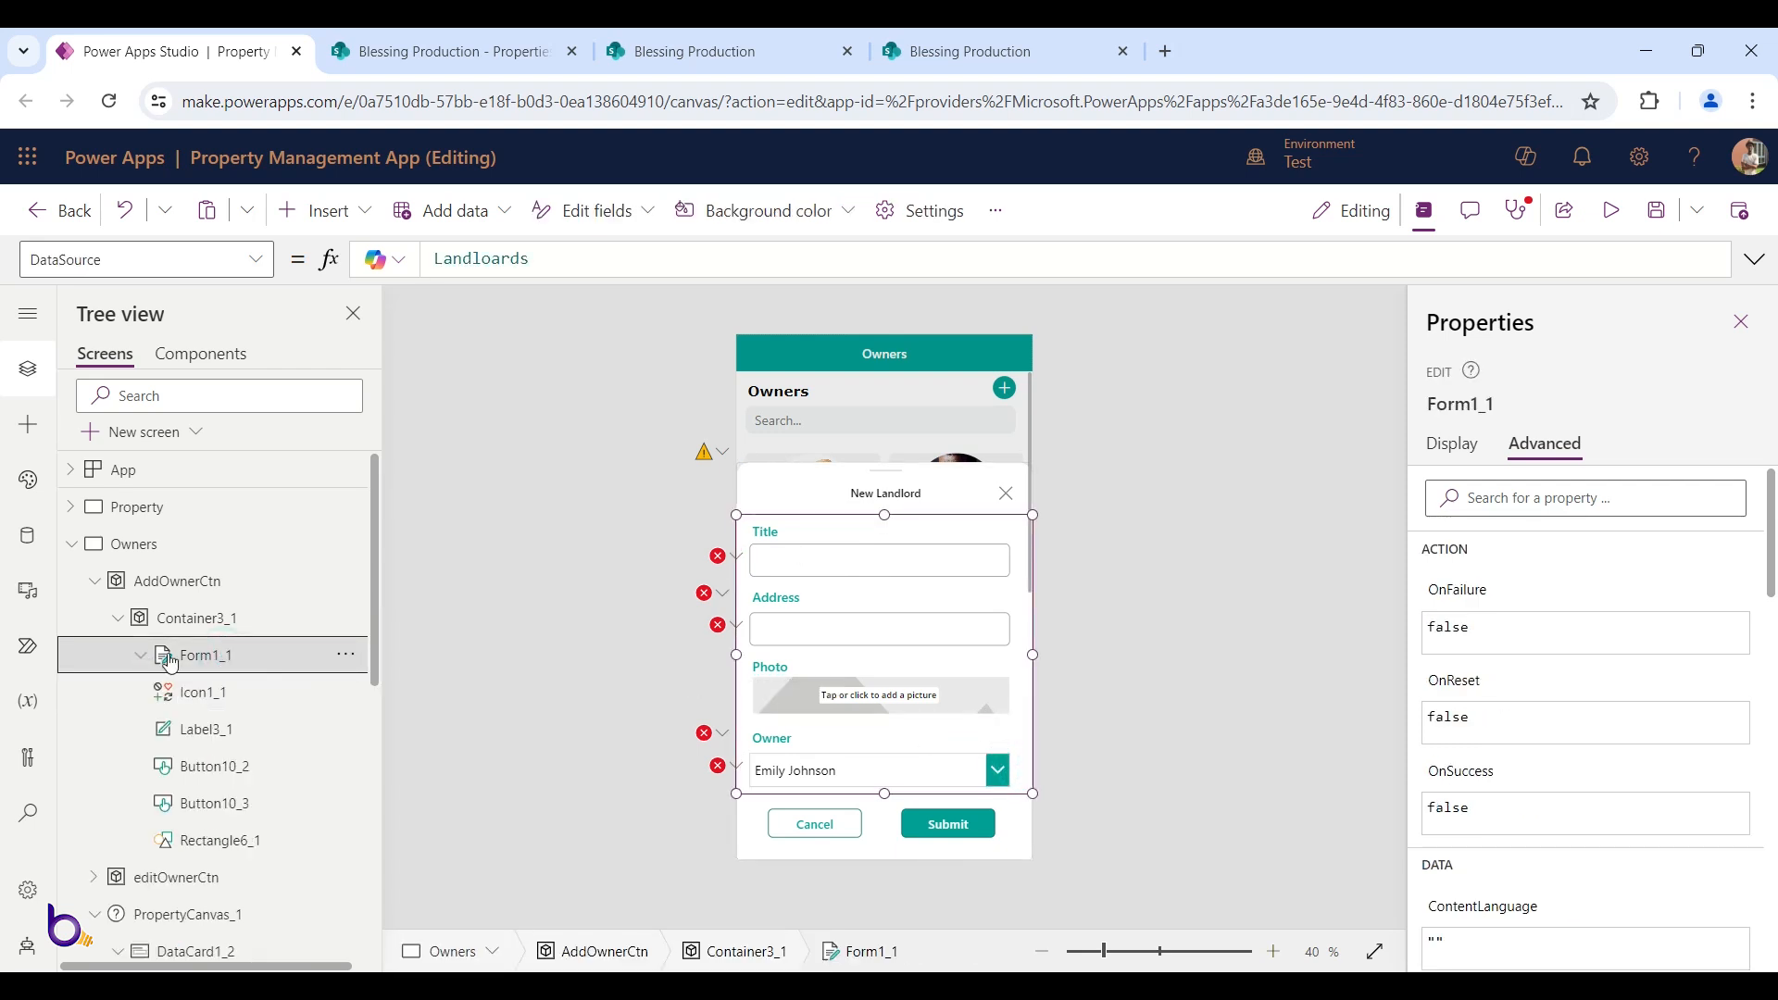
pyautogui.click(345, 655)
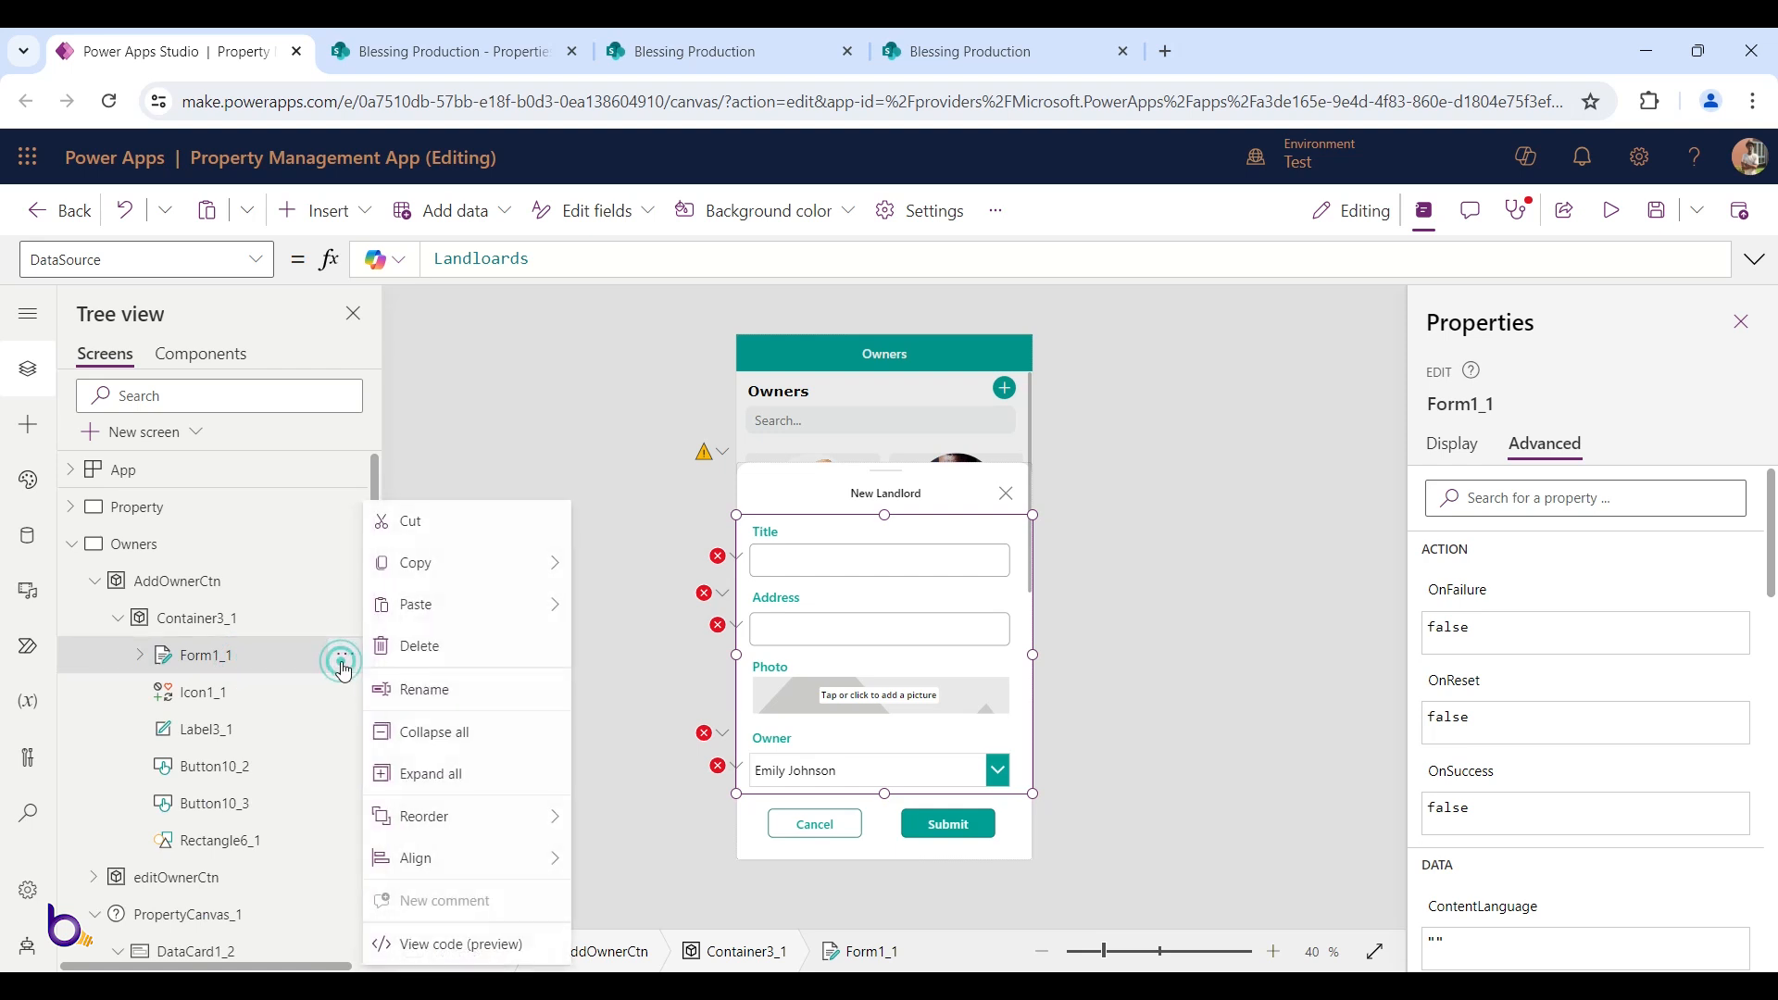
pyautogui.click(439, 665)
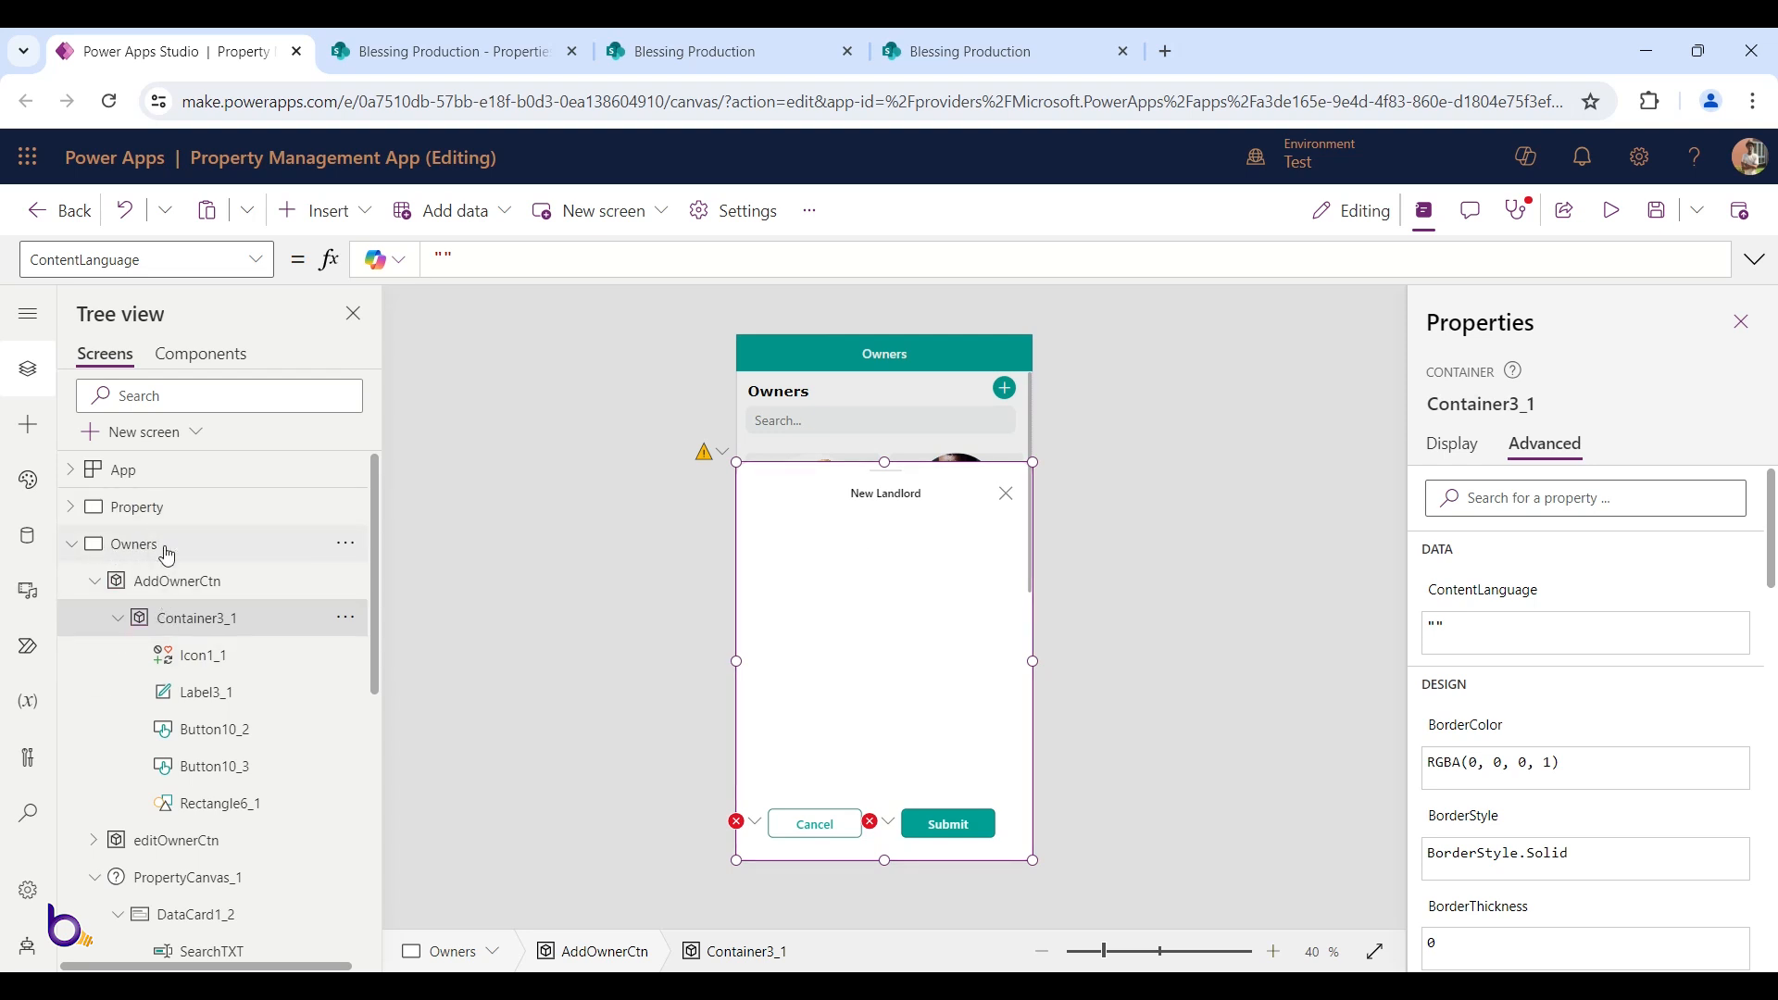
pyautogui.press('alt')
pyautogui.keyDown('alt'); pyautogui.click(1007, 506); pyautogui.keyUp('alt')
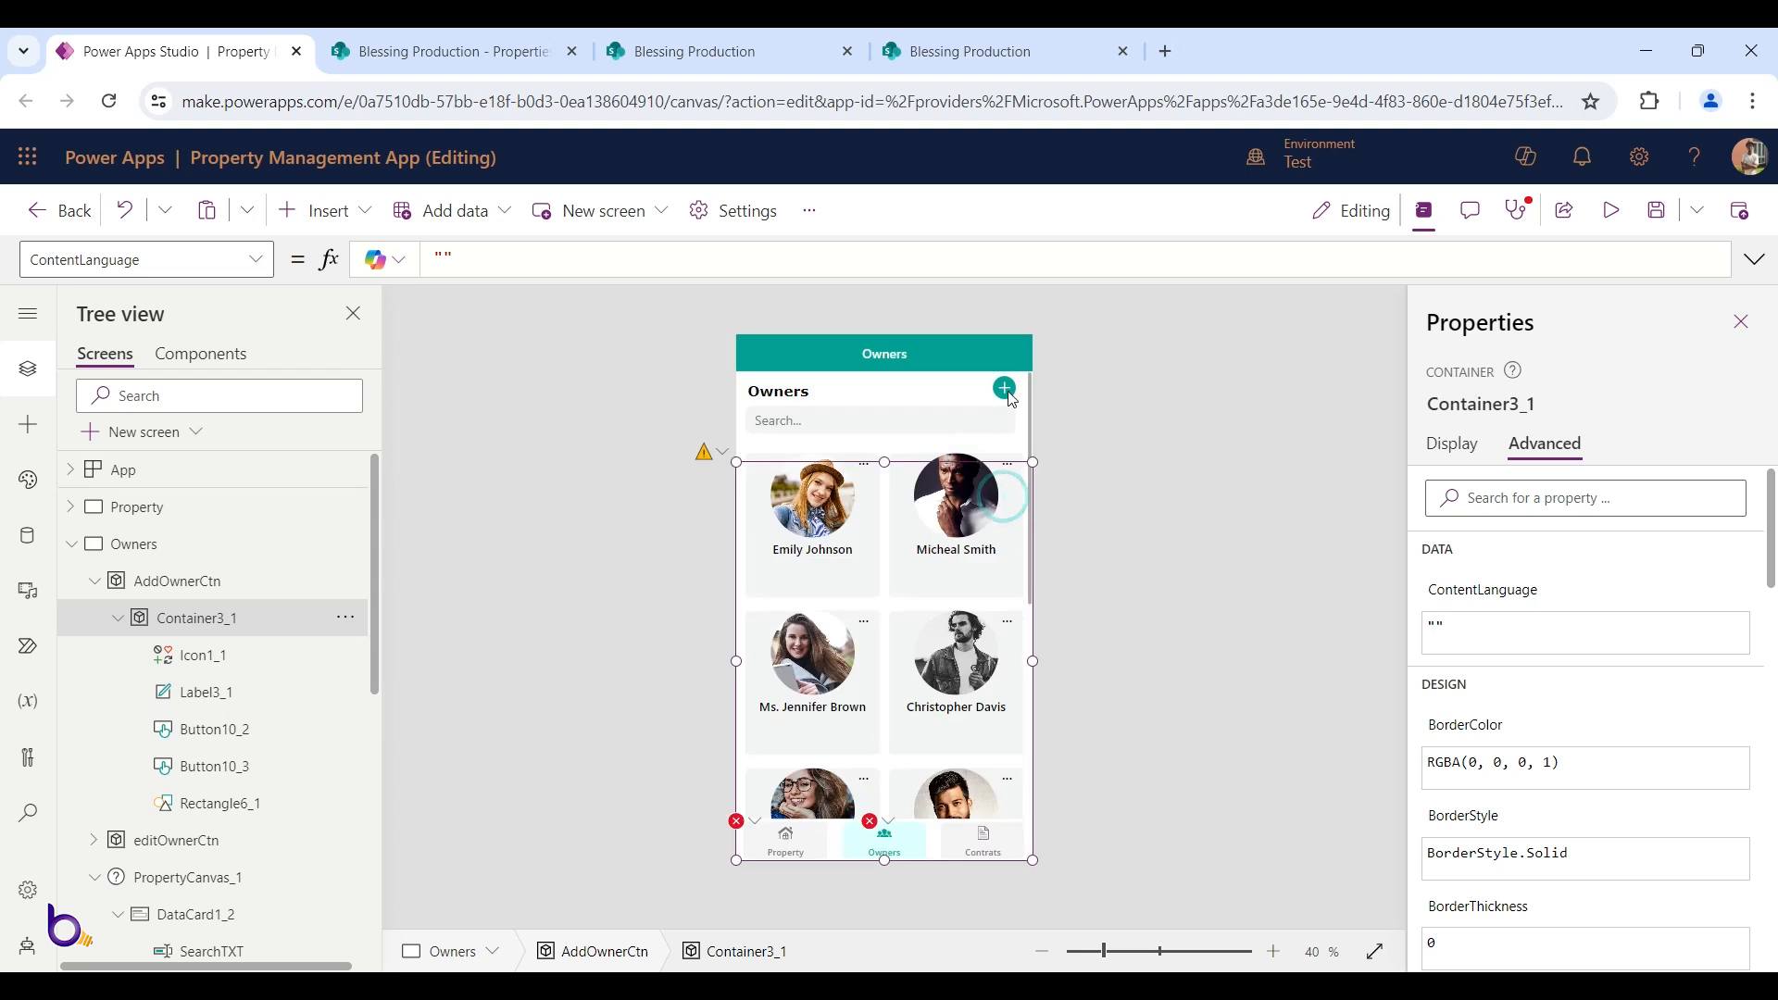
pyautogui.click(1007, 428)
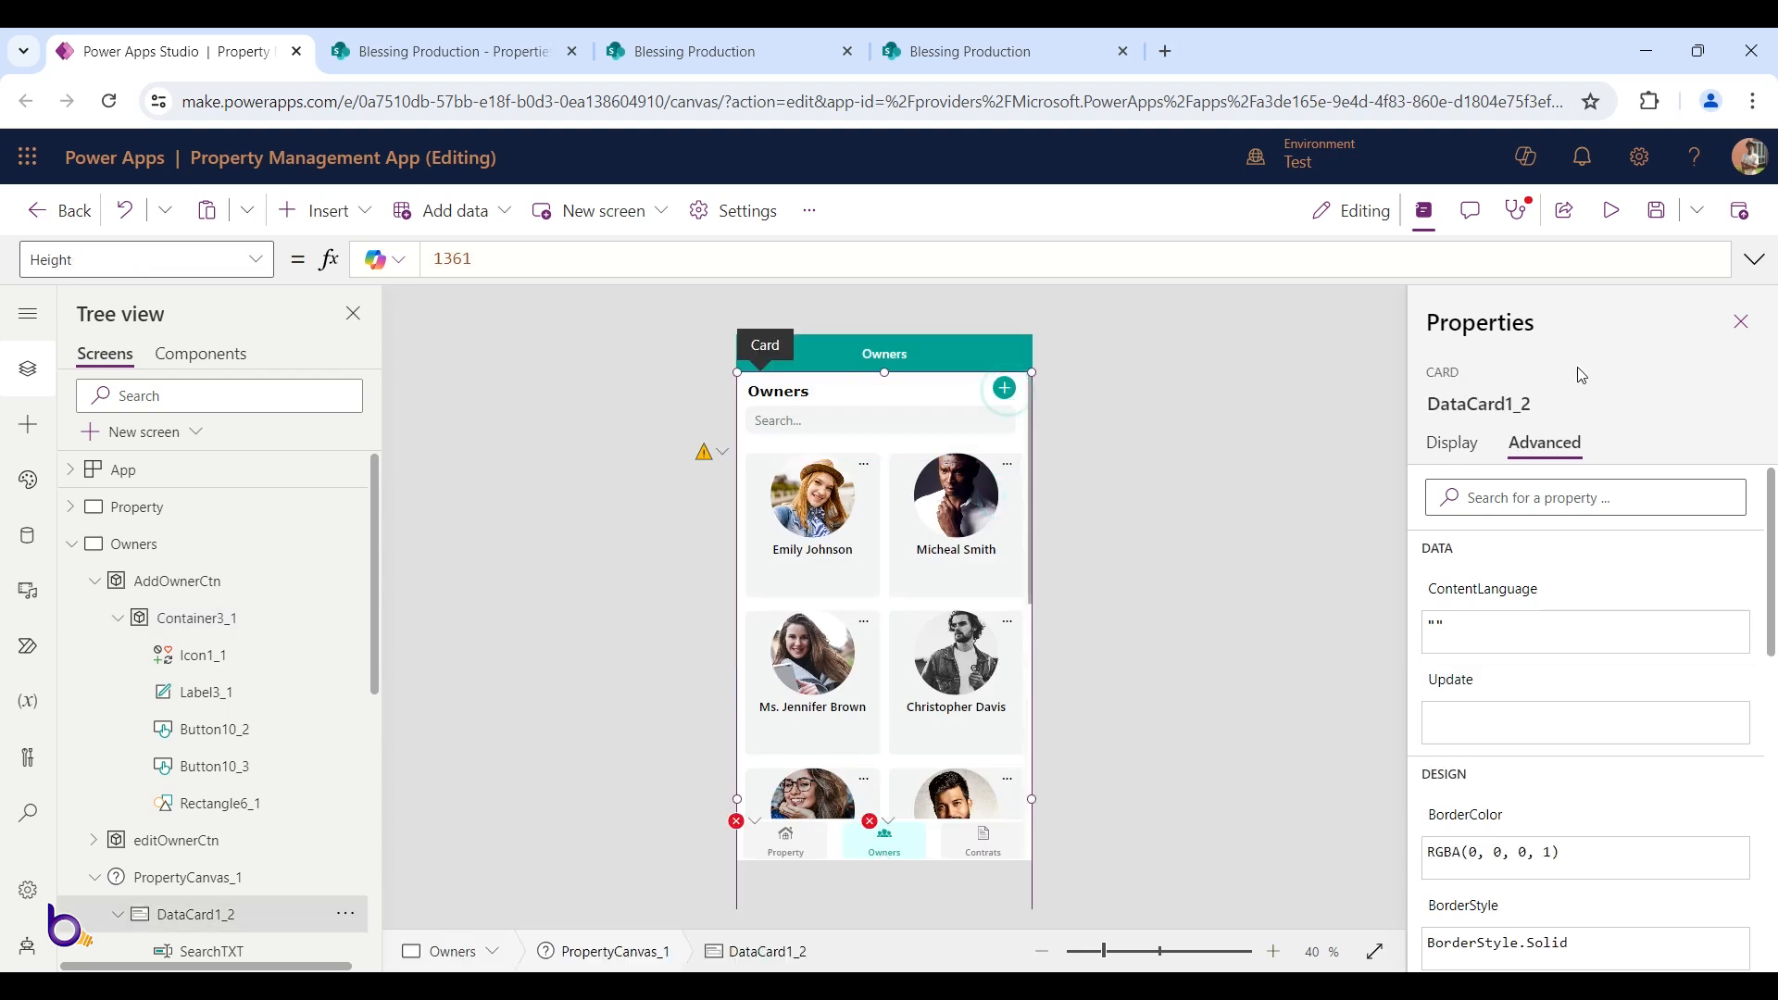
pyautogui.click(1611, 210)
pyautogui.click(1036, 415)
pyautogui.click(1002, 439)
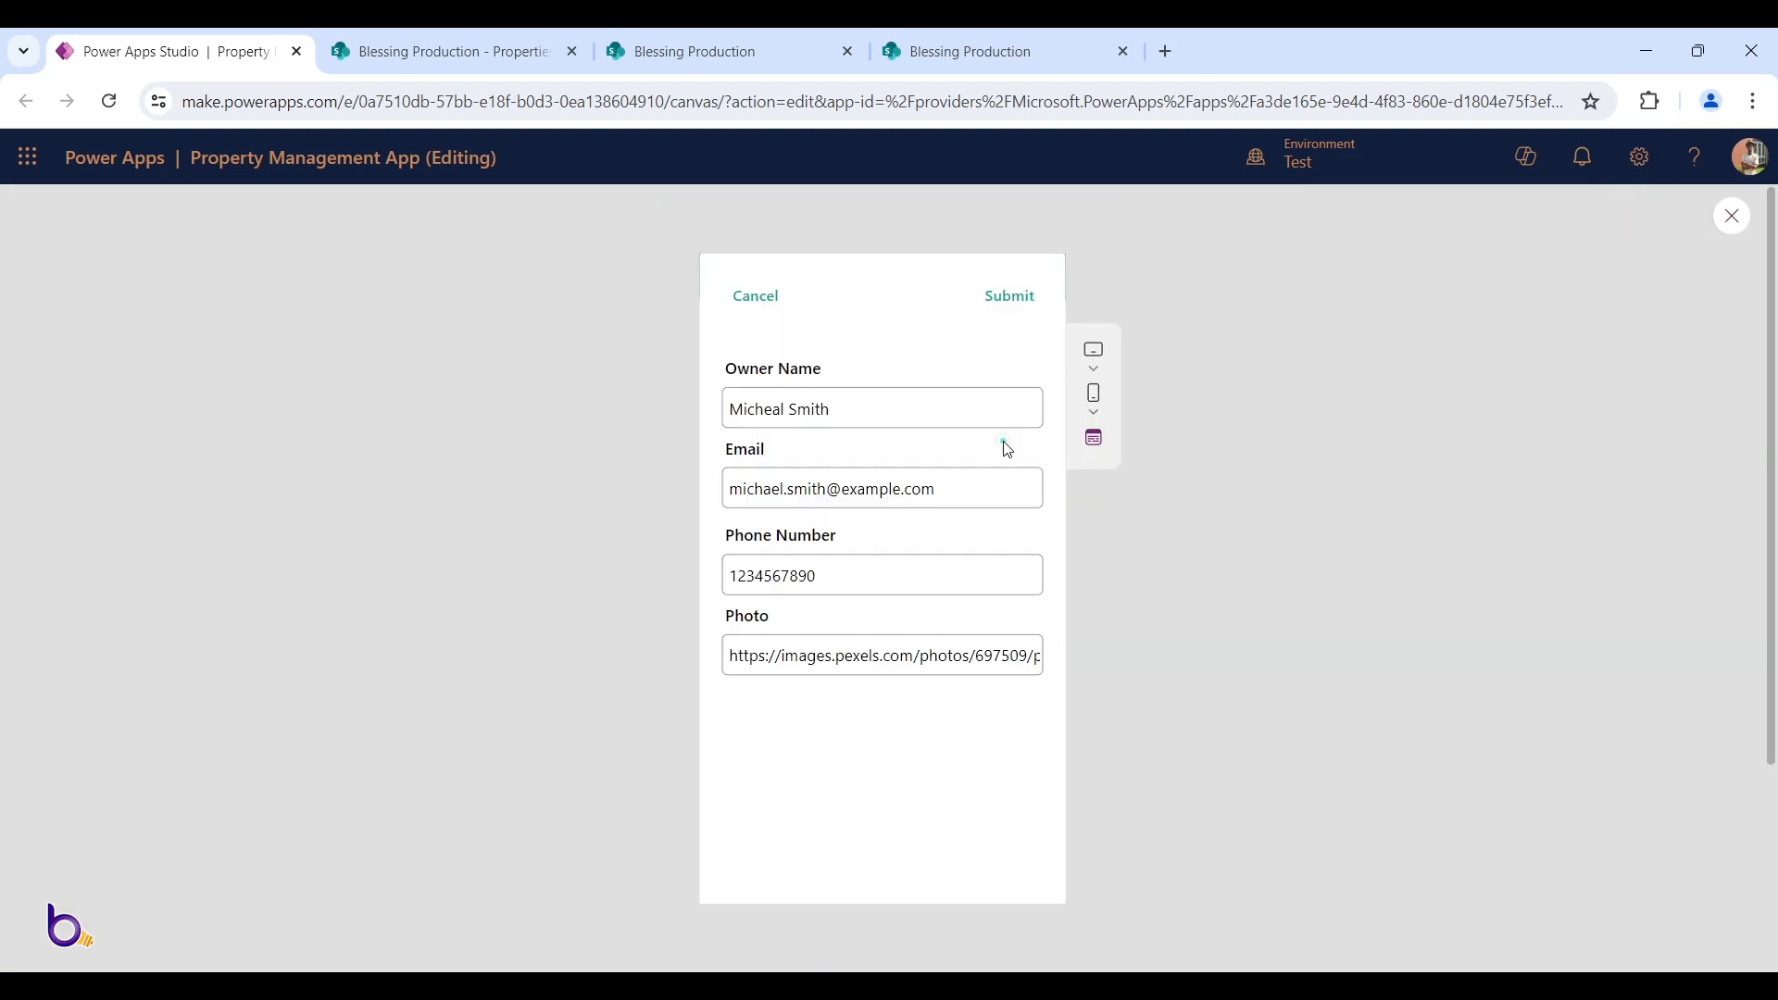
pyautogui.press('Escape')
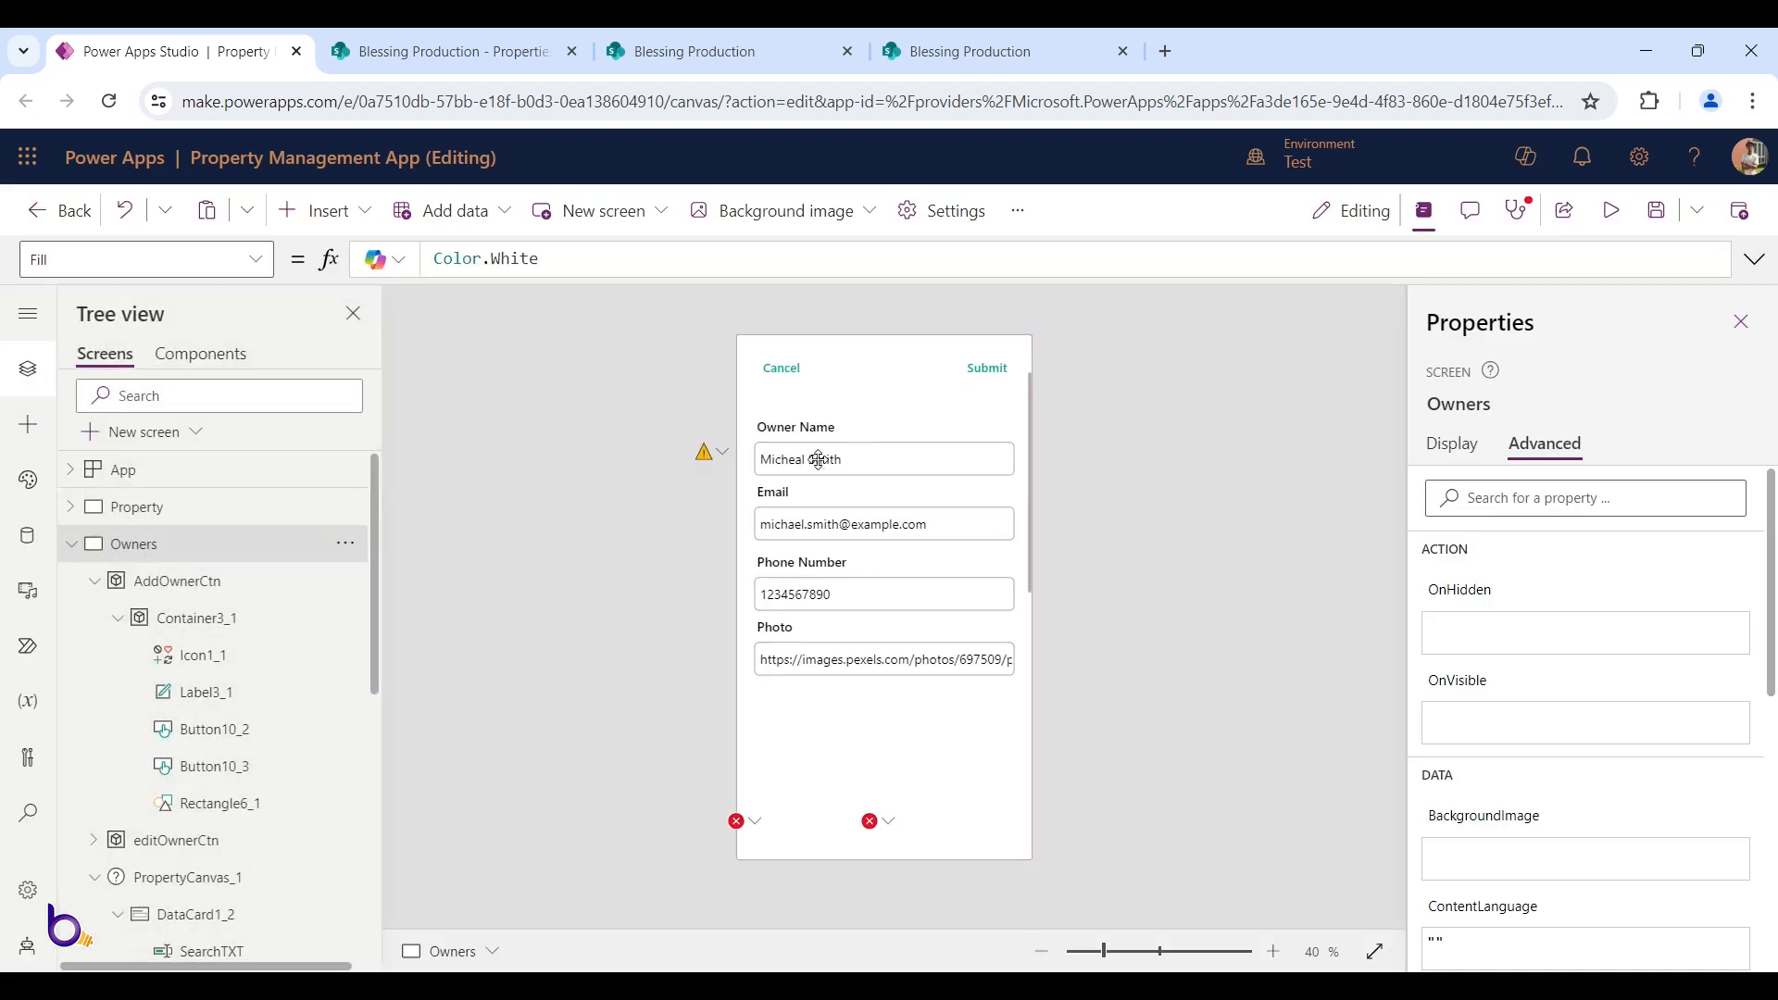
pyautogui.click(819, 460)
pyautogui.click(959, 426)
pyautogui.keyDown('shift'); pyautogui.click(815, 457); pyautogui.keyUp('shift')
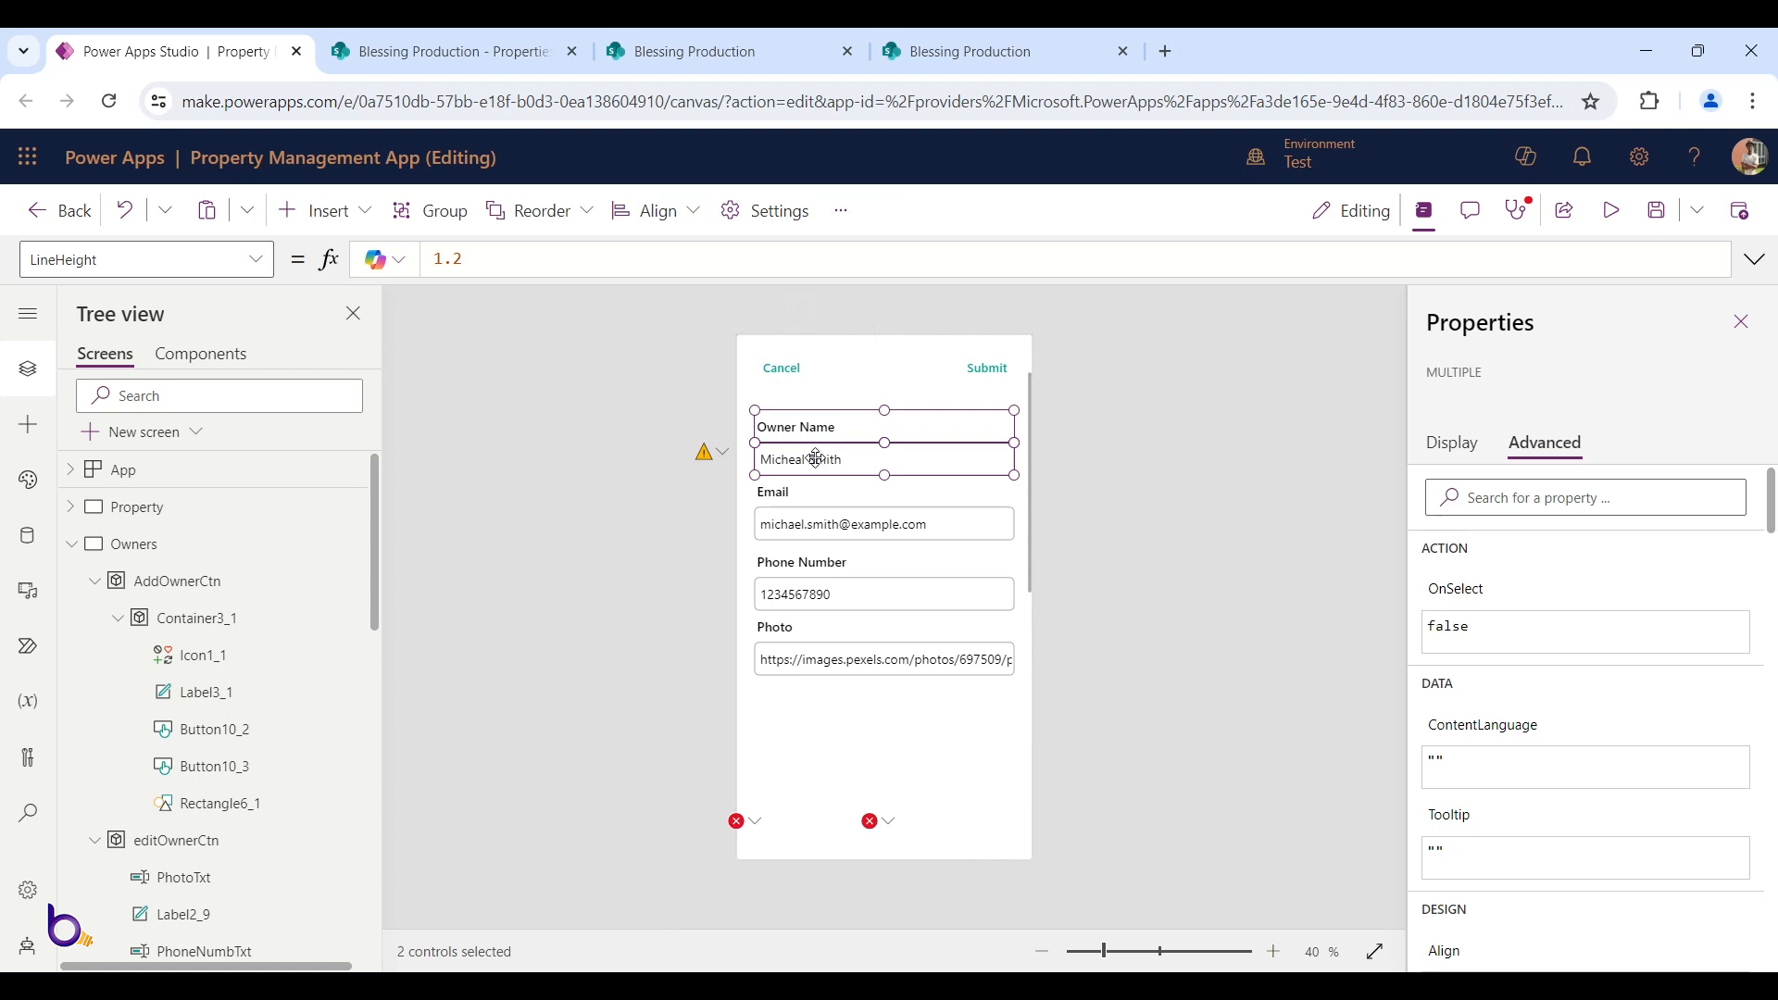
pyautogui.keyDown('shift'); pyautogui.click(789, 500); pyautogui.keyUp('shift')
pyautogui.keyDown('shift'); pyautogui.click(808, 525); pyautogui.keyUp('shift')
pyautogui.keyDown('shift'); pyautogui.click(815, 562); pyautogui.keyUp('shift')
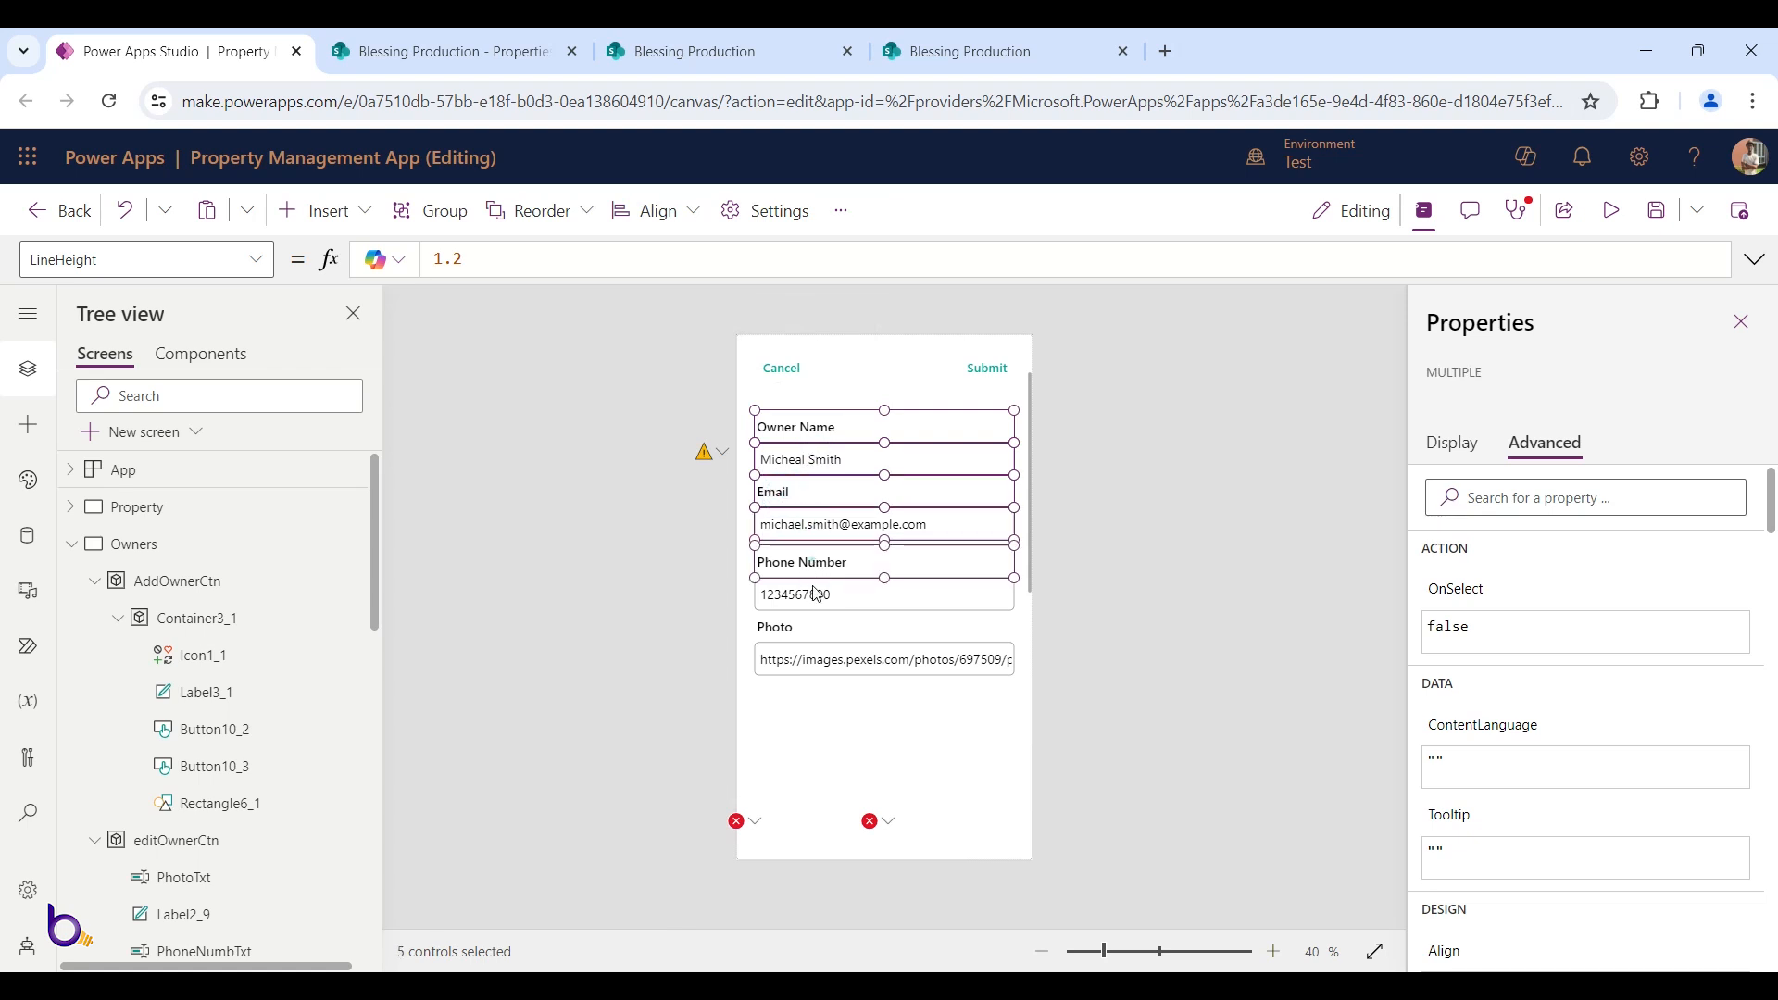
pyautogui.keyDown('shift'); pyautogui.click(811, 593); pyautogui.keyUp('shift')
pyautogui.keyDown('shift'); pyautogui.click(781, 627); pyautogui.keyUp('shift')
pyautogui.keyDown('shift'); pyautogui.click(799, 660); pyautogui.keyUp('shift')
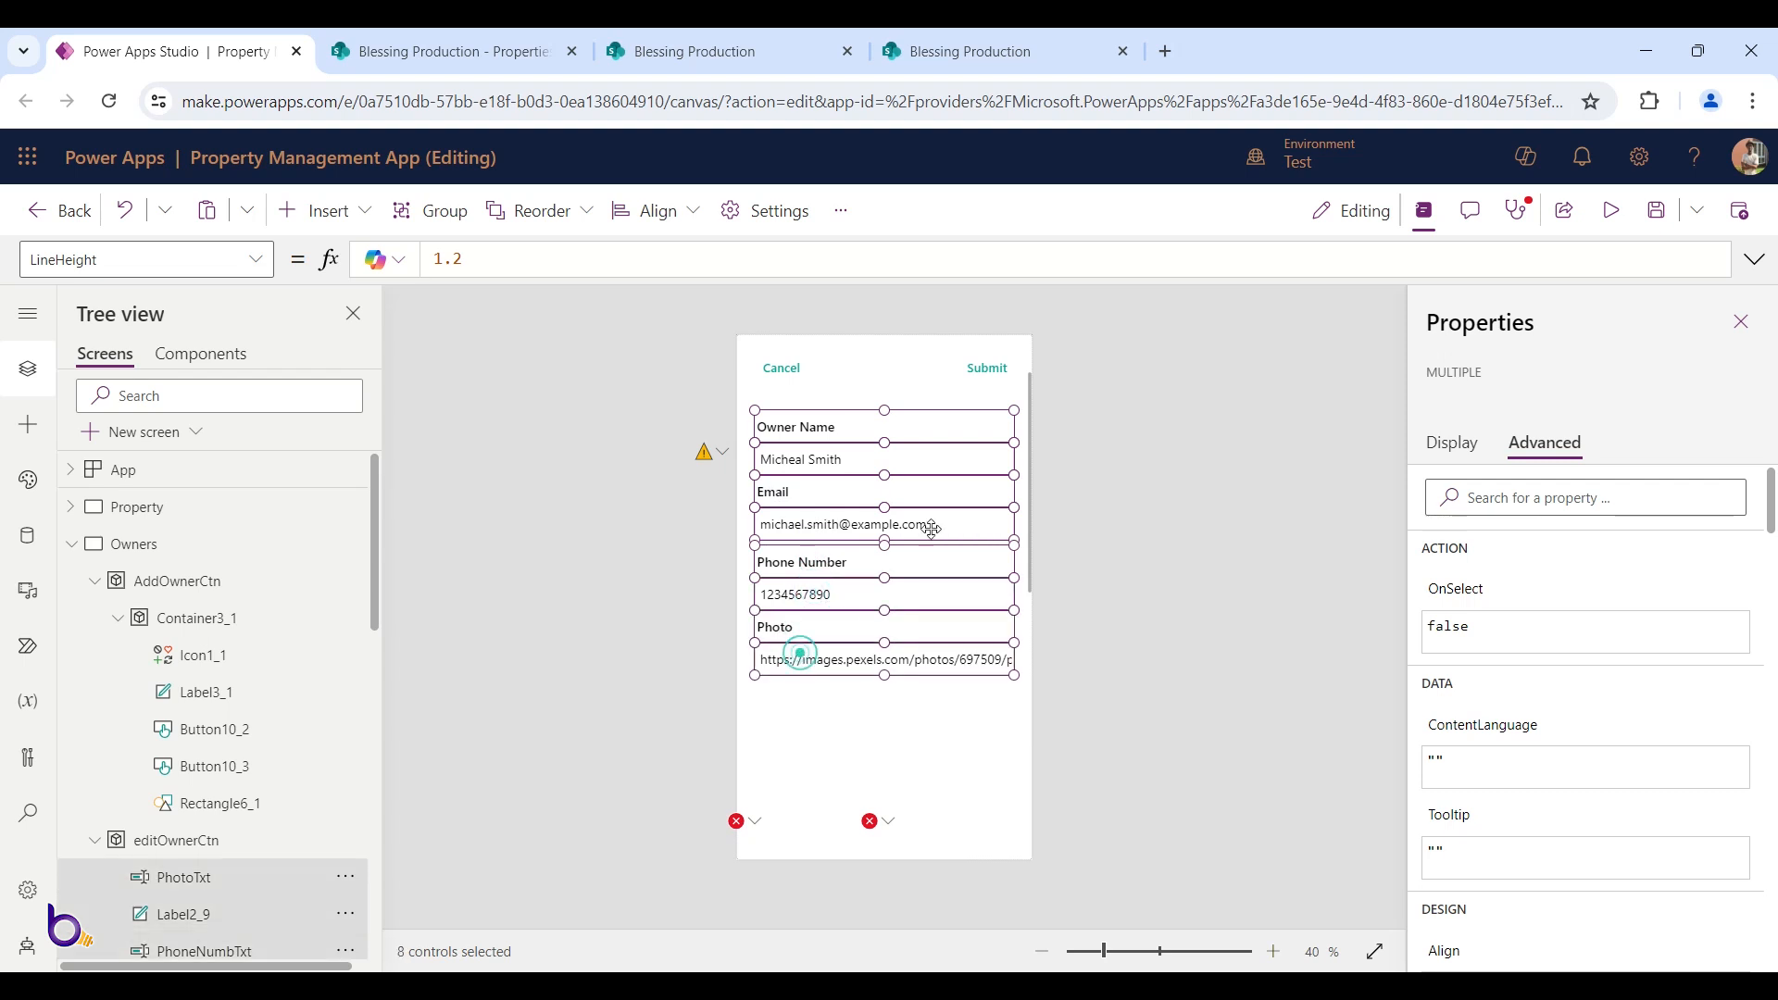
pyautogui.keyDown('alt'); pyautogui.click(779, 370); pyautogui.keyUp('alt')
pyautogui.click(1608, 229)
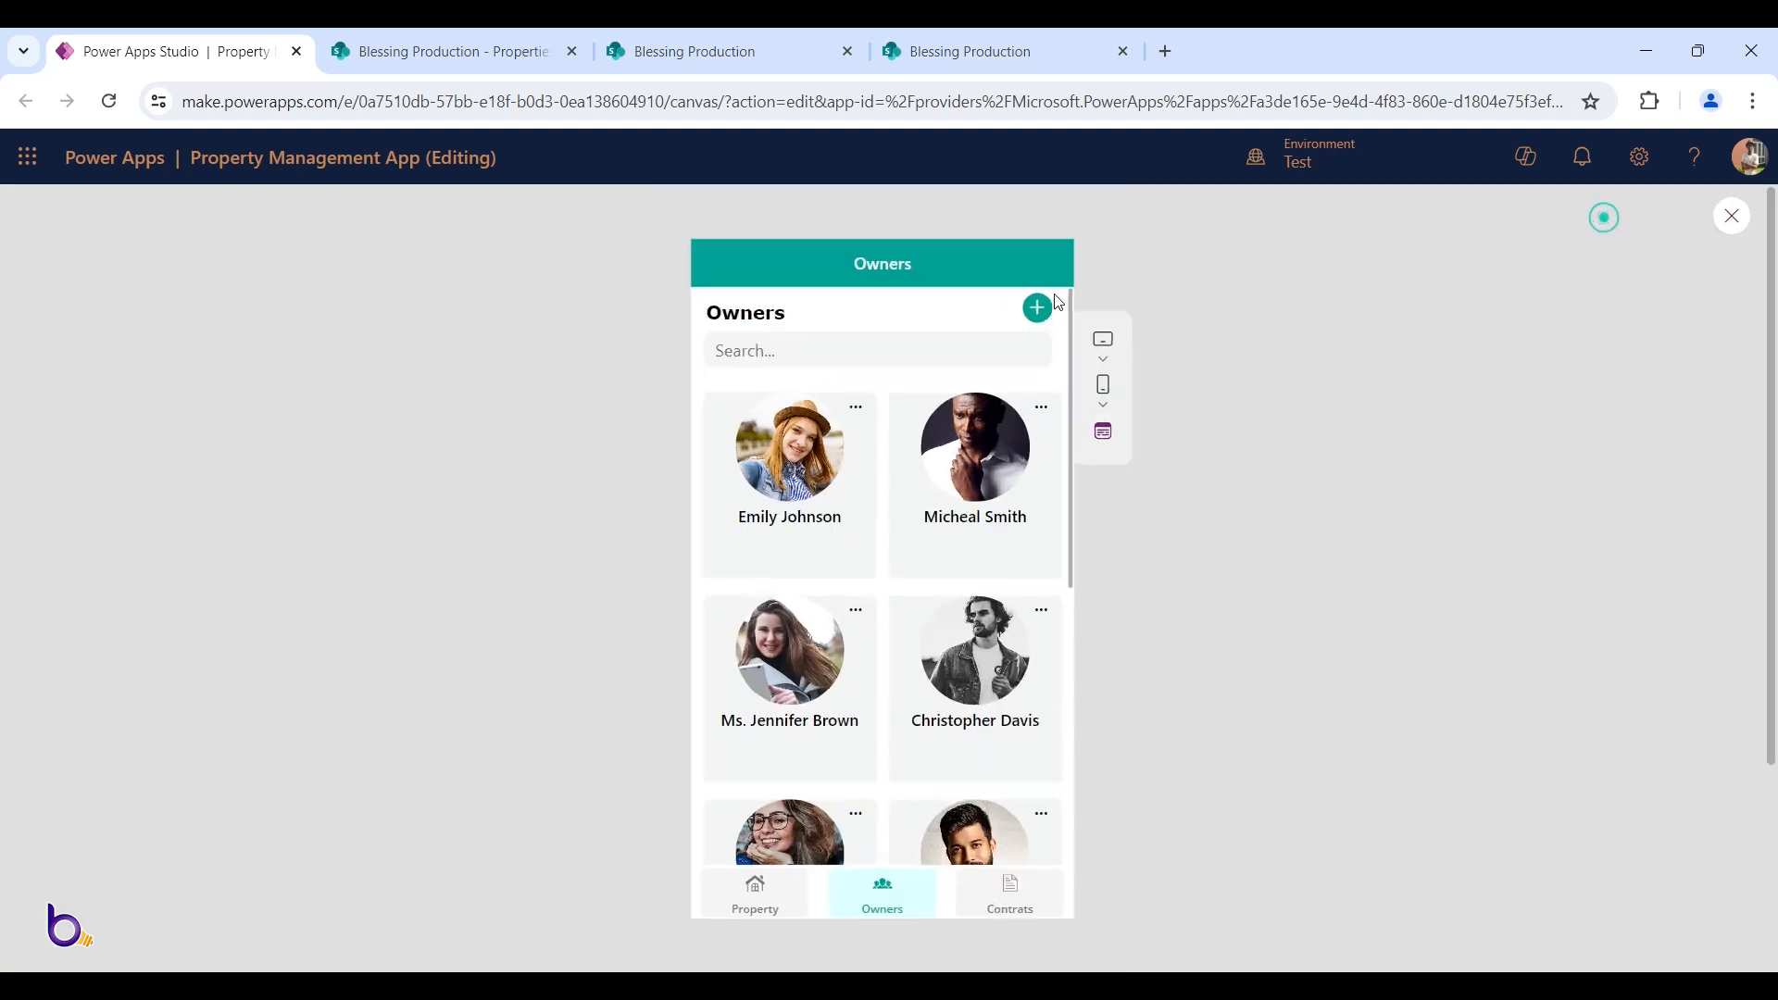
pyautogui.click(1034, 324)
pyautogui.press('Escape')
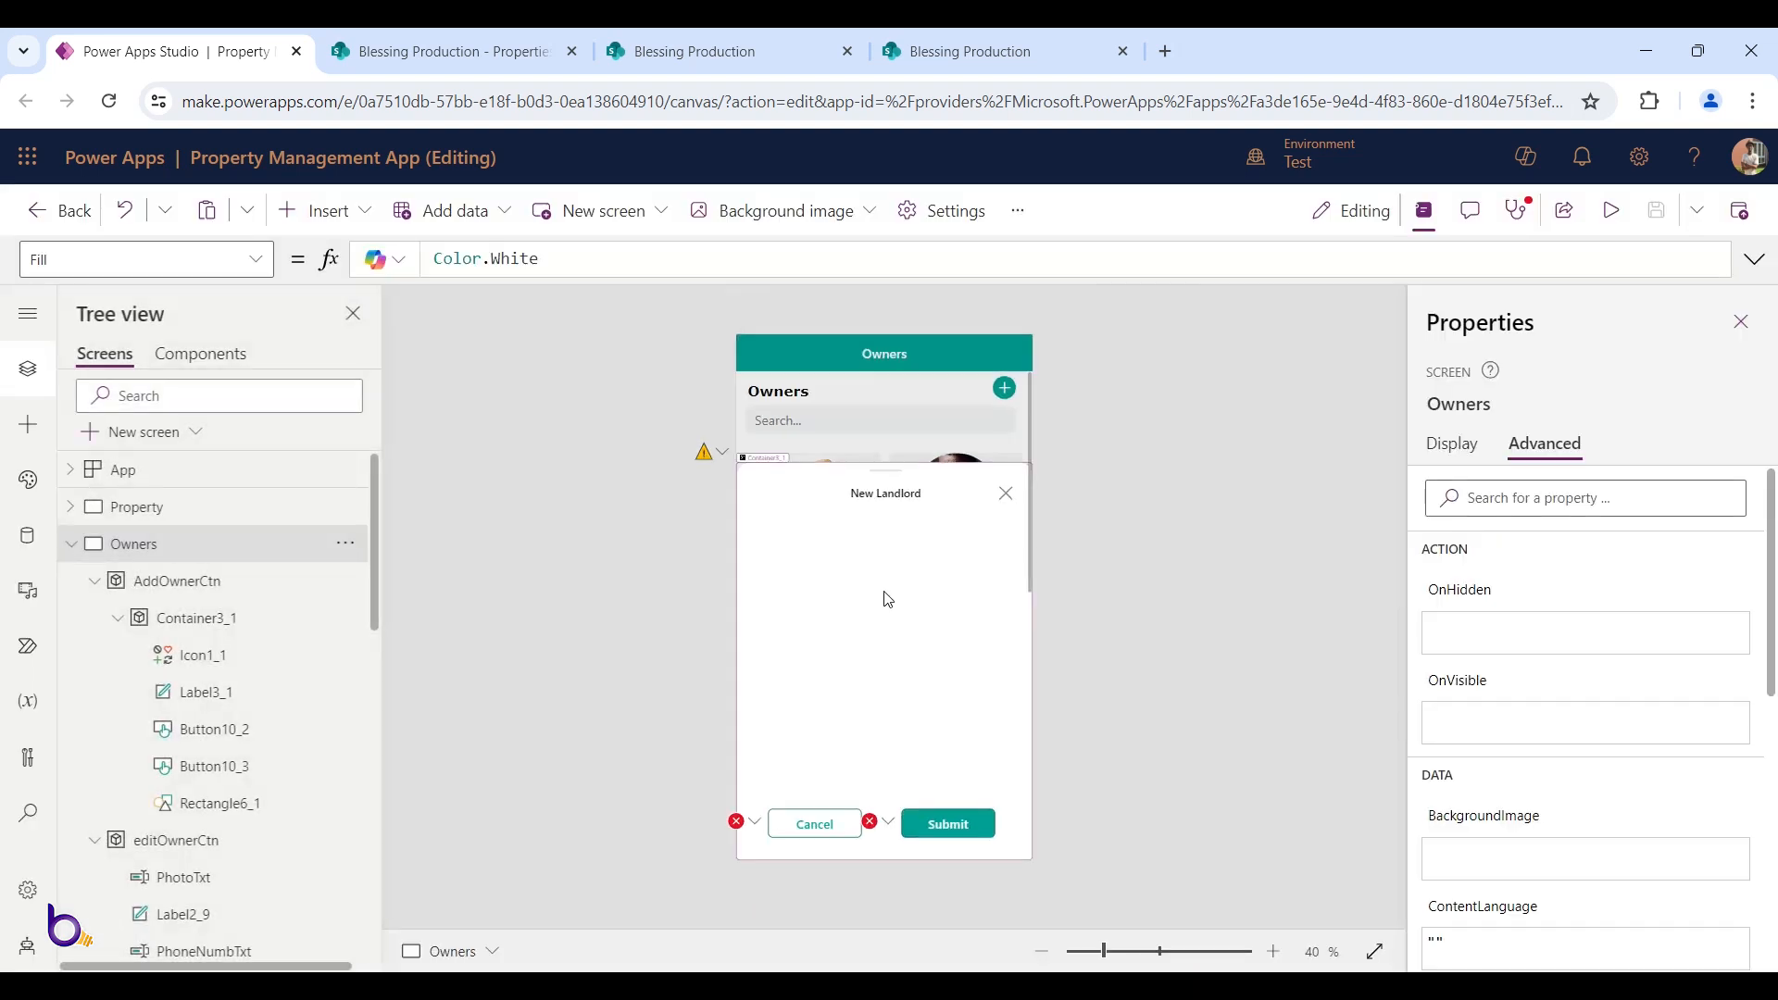
pyautogui.click(887, 600)
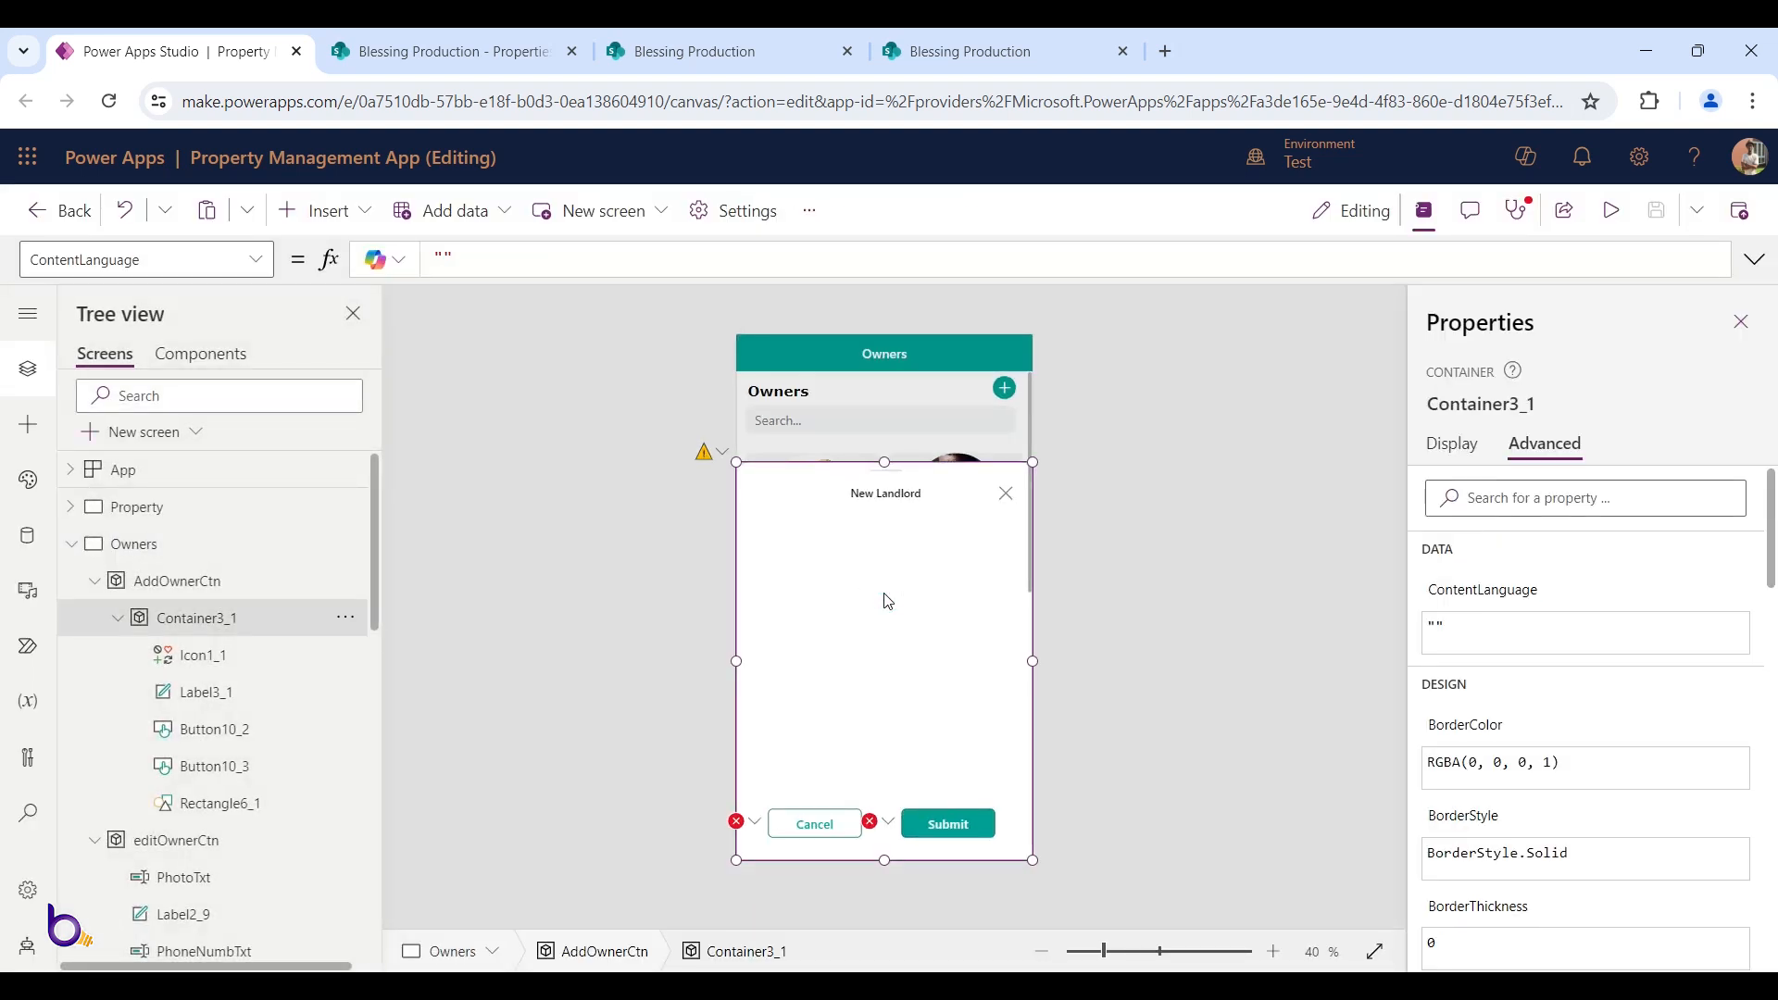
# Paste the eight label and text-input controls into the popup and nudge them lower
pyautogui.hotkey('ctrl', 'v')
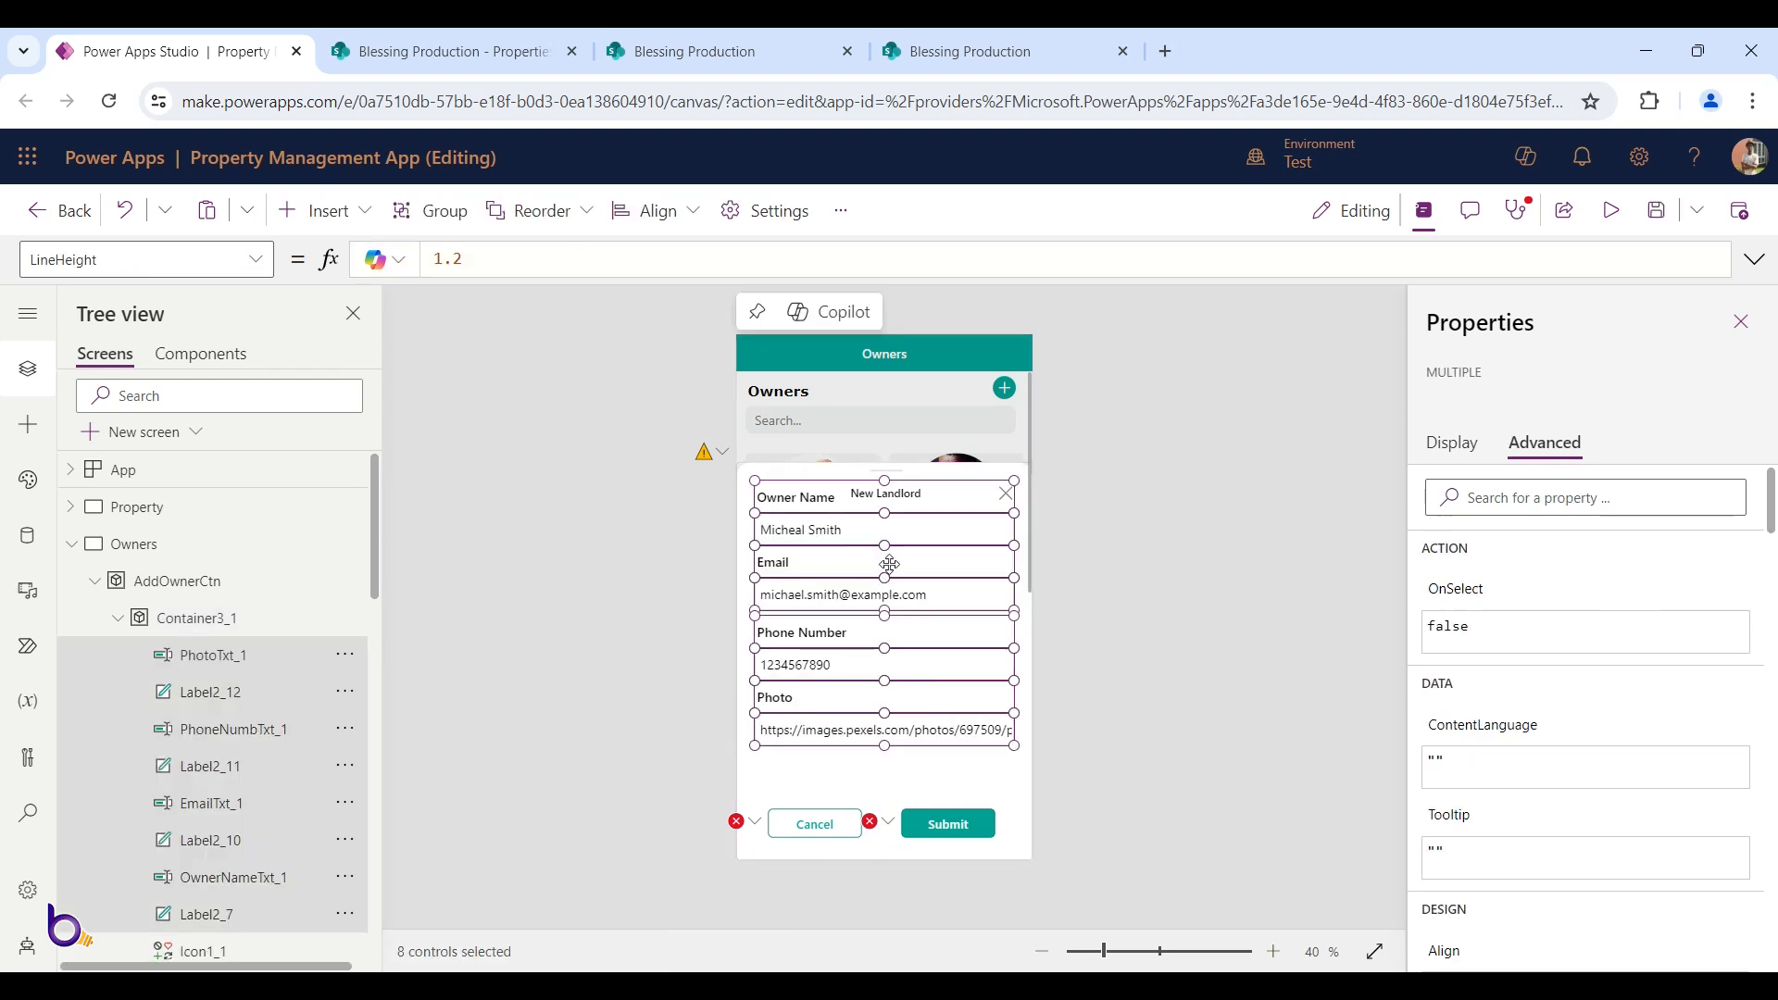
pyautogui.moveTo(899, 574); pyautogui.dragTo(900, 590)
pyautogui.click(1119, 550)
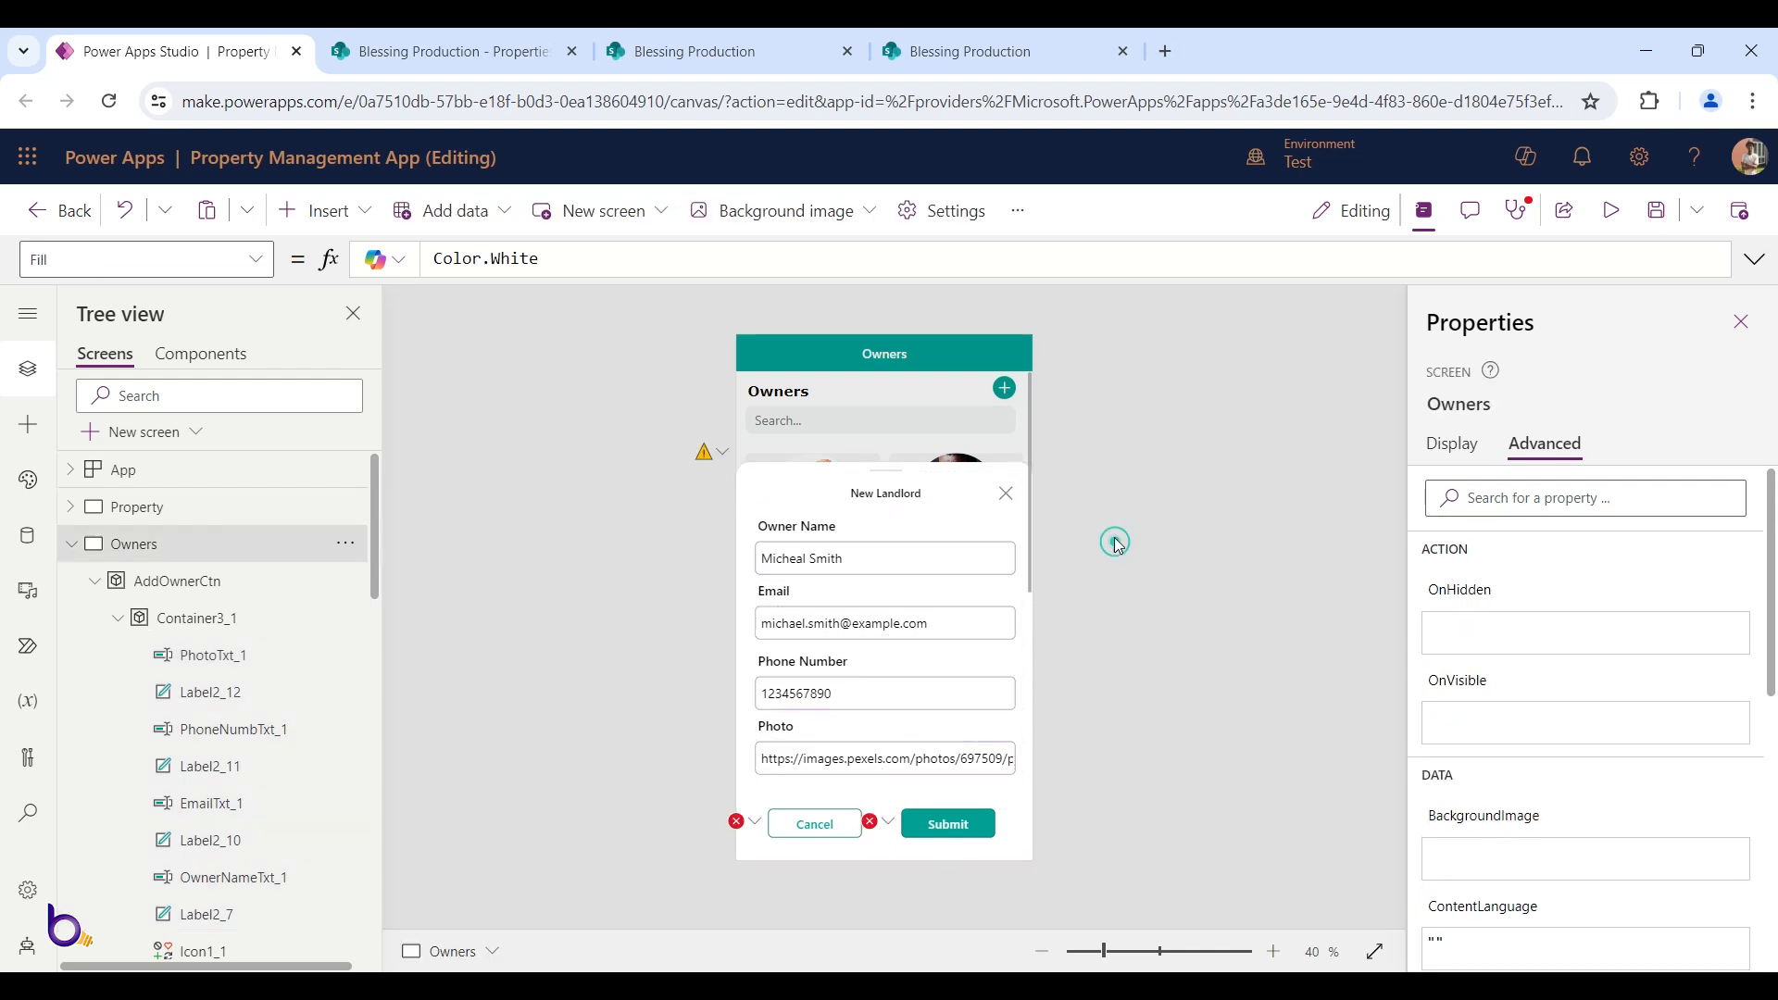
# Set the Owner Name, Email, Phone Number and Photo labels' Color formula to mainColor
pyautogui.click(813, 525)
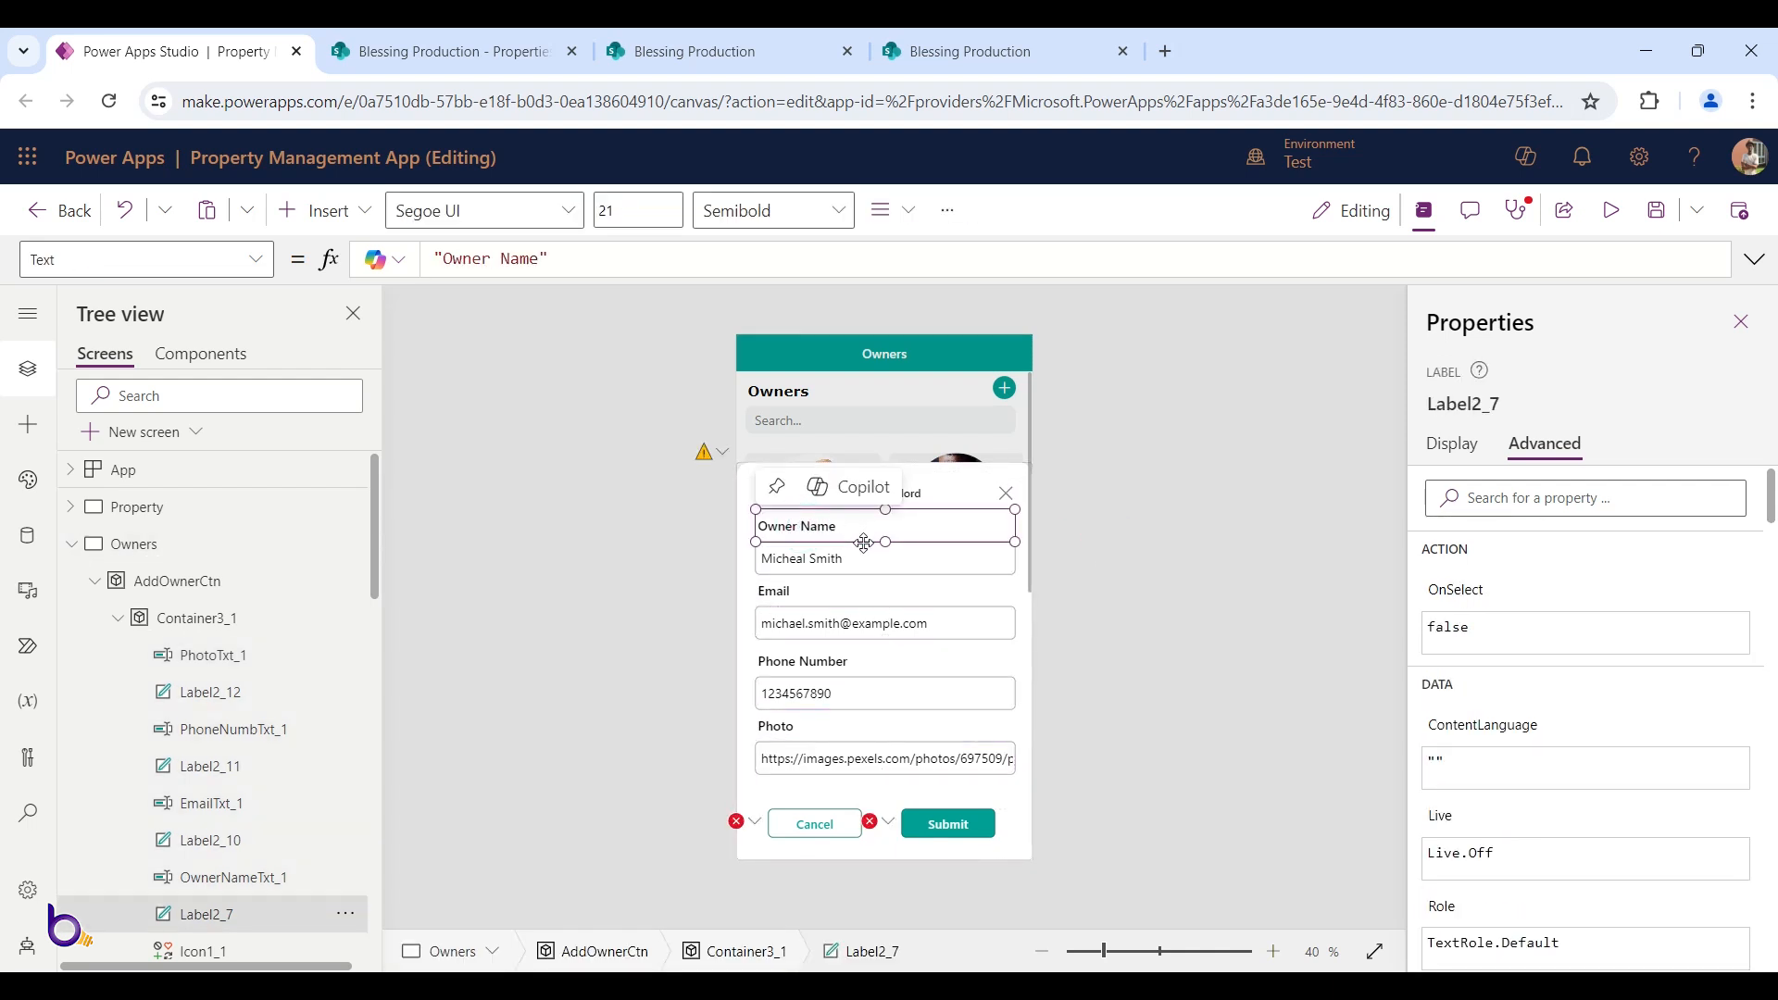
pyautogui.keyDown('shift'); pyautogui.click(773, 593); pyautogui.keyUp('shift')
pyautogui.keyDown('shift'); pyautogui.click(812, 663); pyautogui.keyUp('shift')
pyautogui.keyDown('shift'); pyautogui.click(783, 727); pyautogui.keyUp('shift')
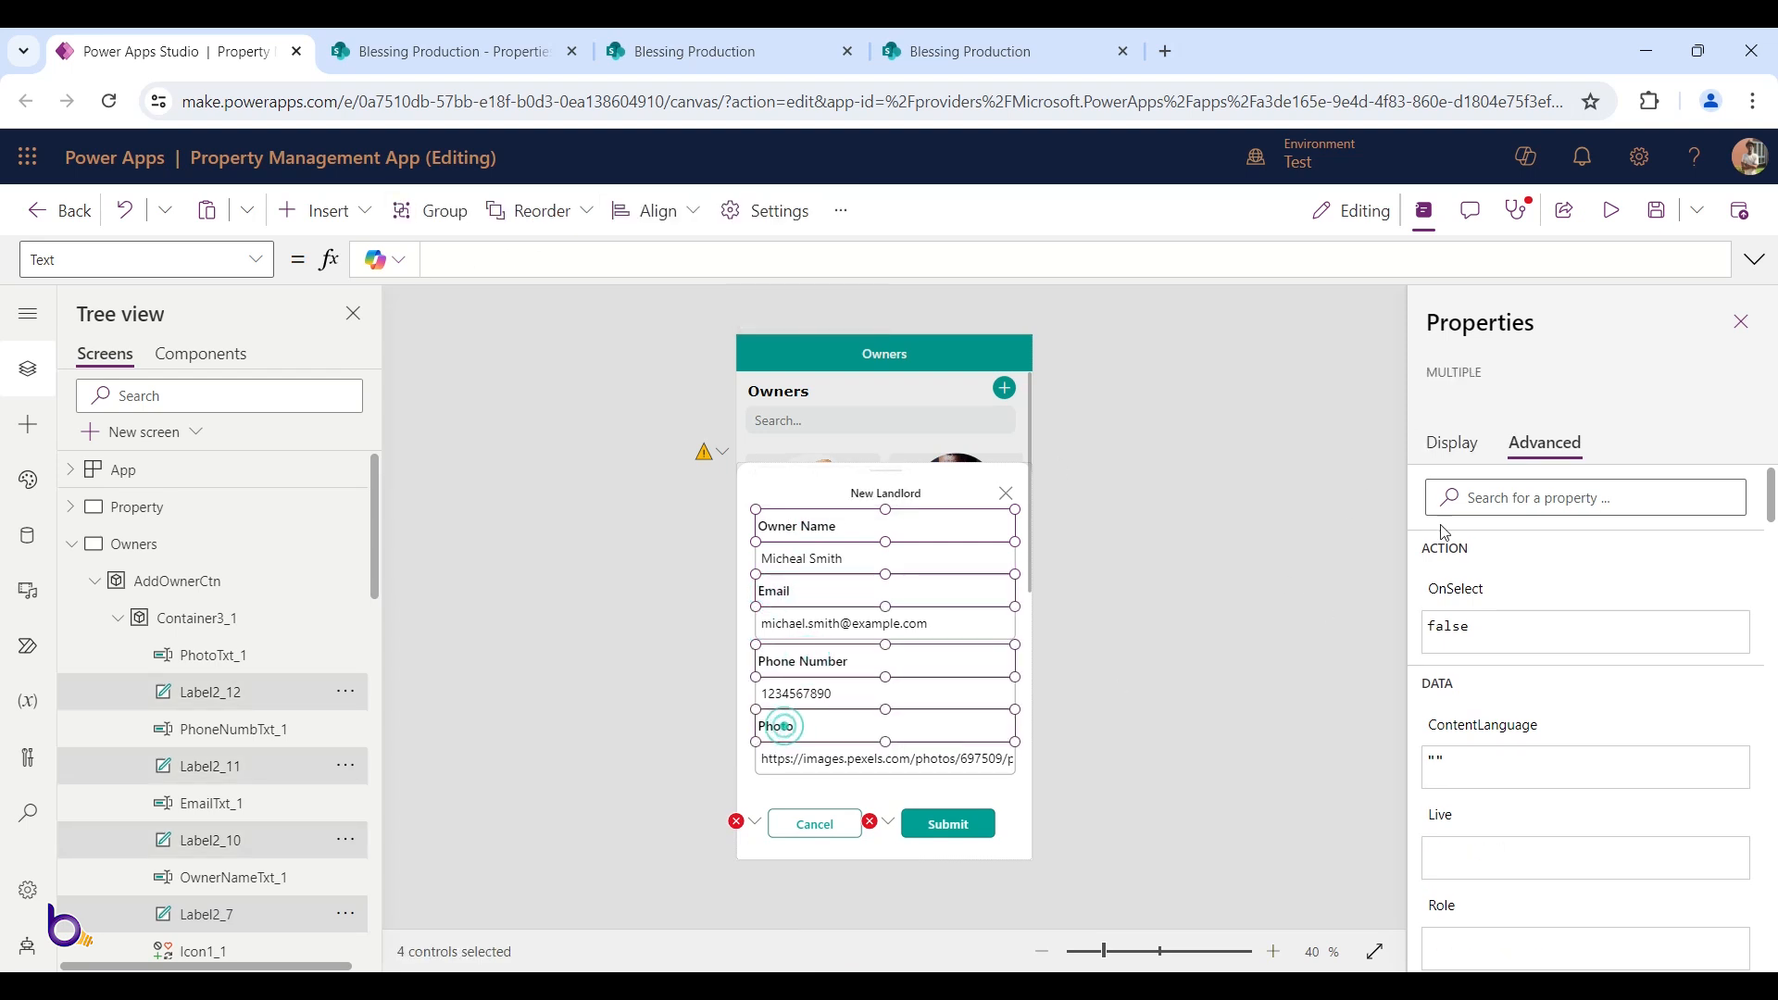
pyautogui.click(1438, 446)
pyautogui.scroll(-4, 1594, 679)
pyautogui.click(1679, 814)
pyautogui.click(1438, 801)
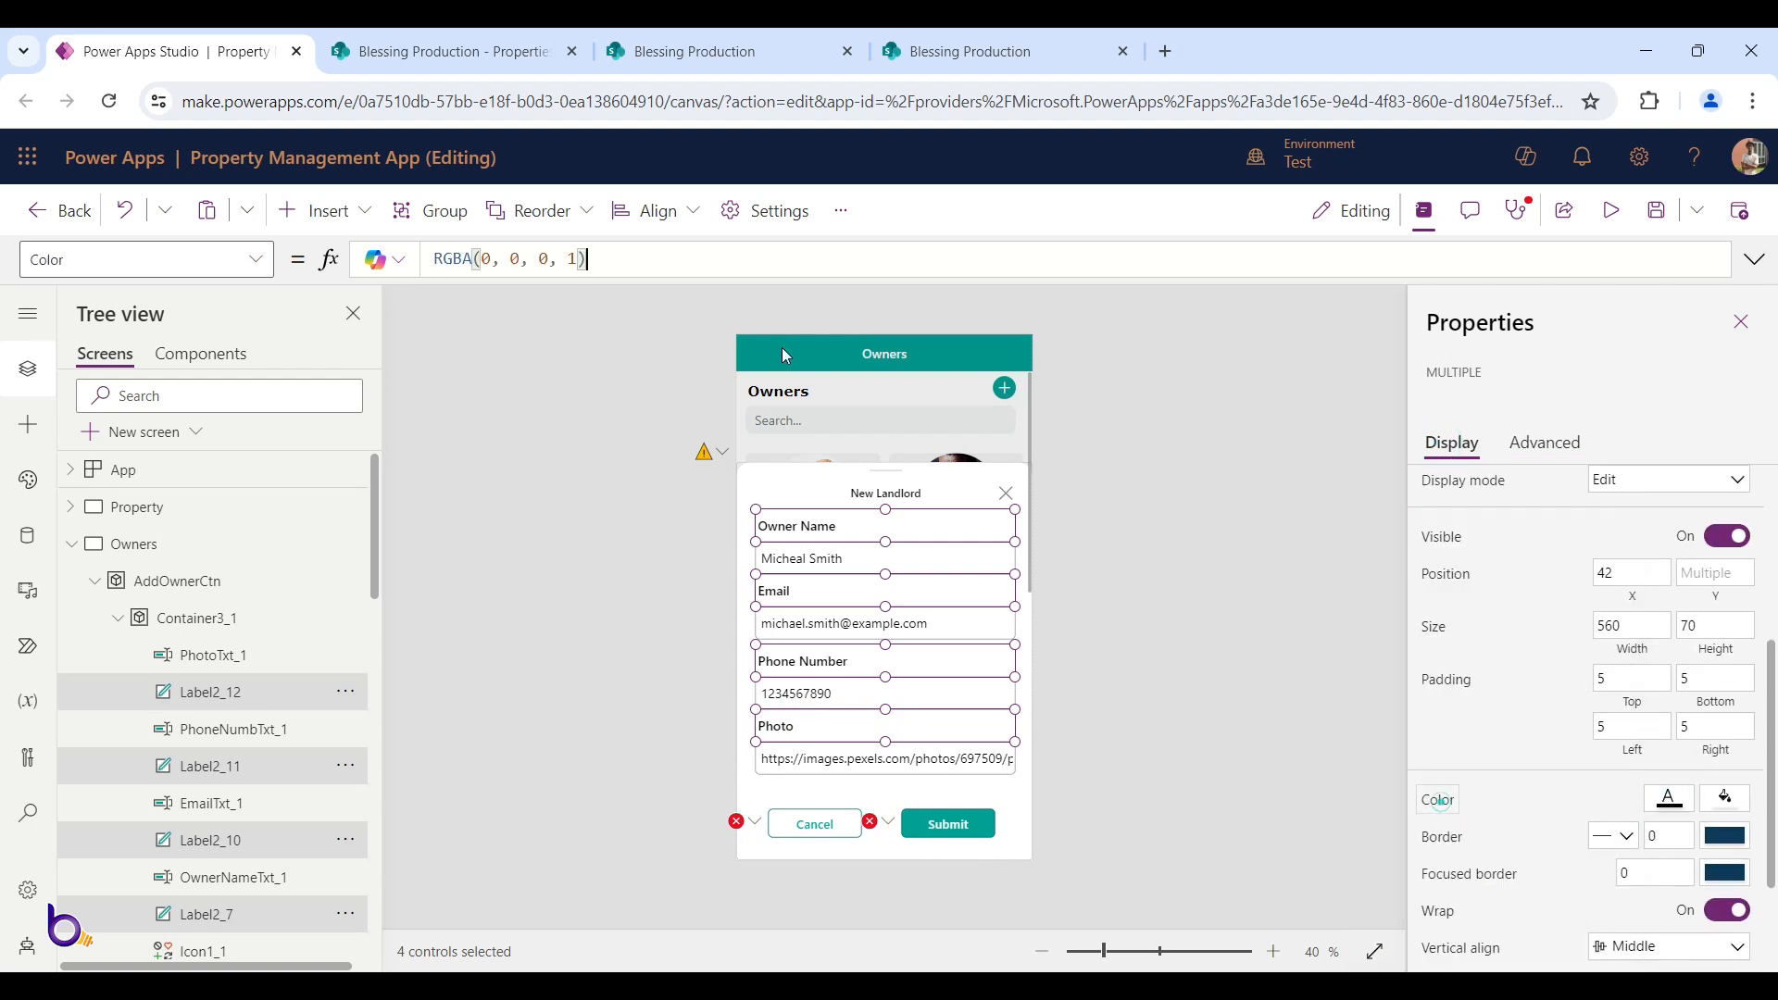
pyautogui.click(623, 259)
pyautogui.hotkey('ctrl', 'a')
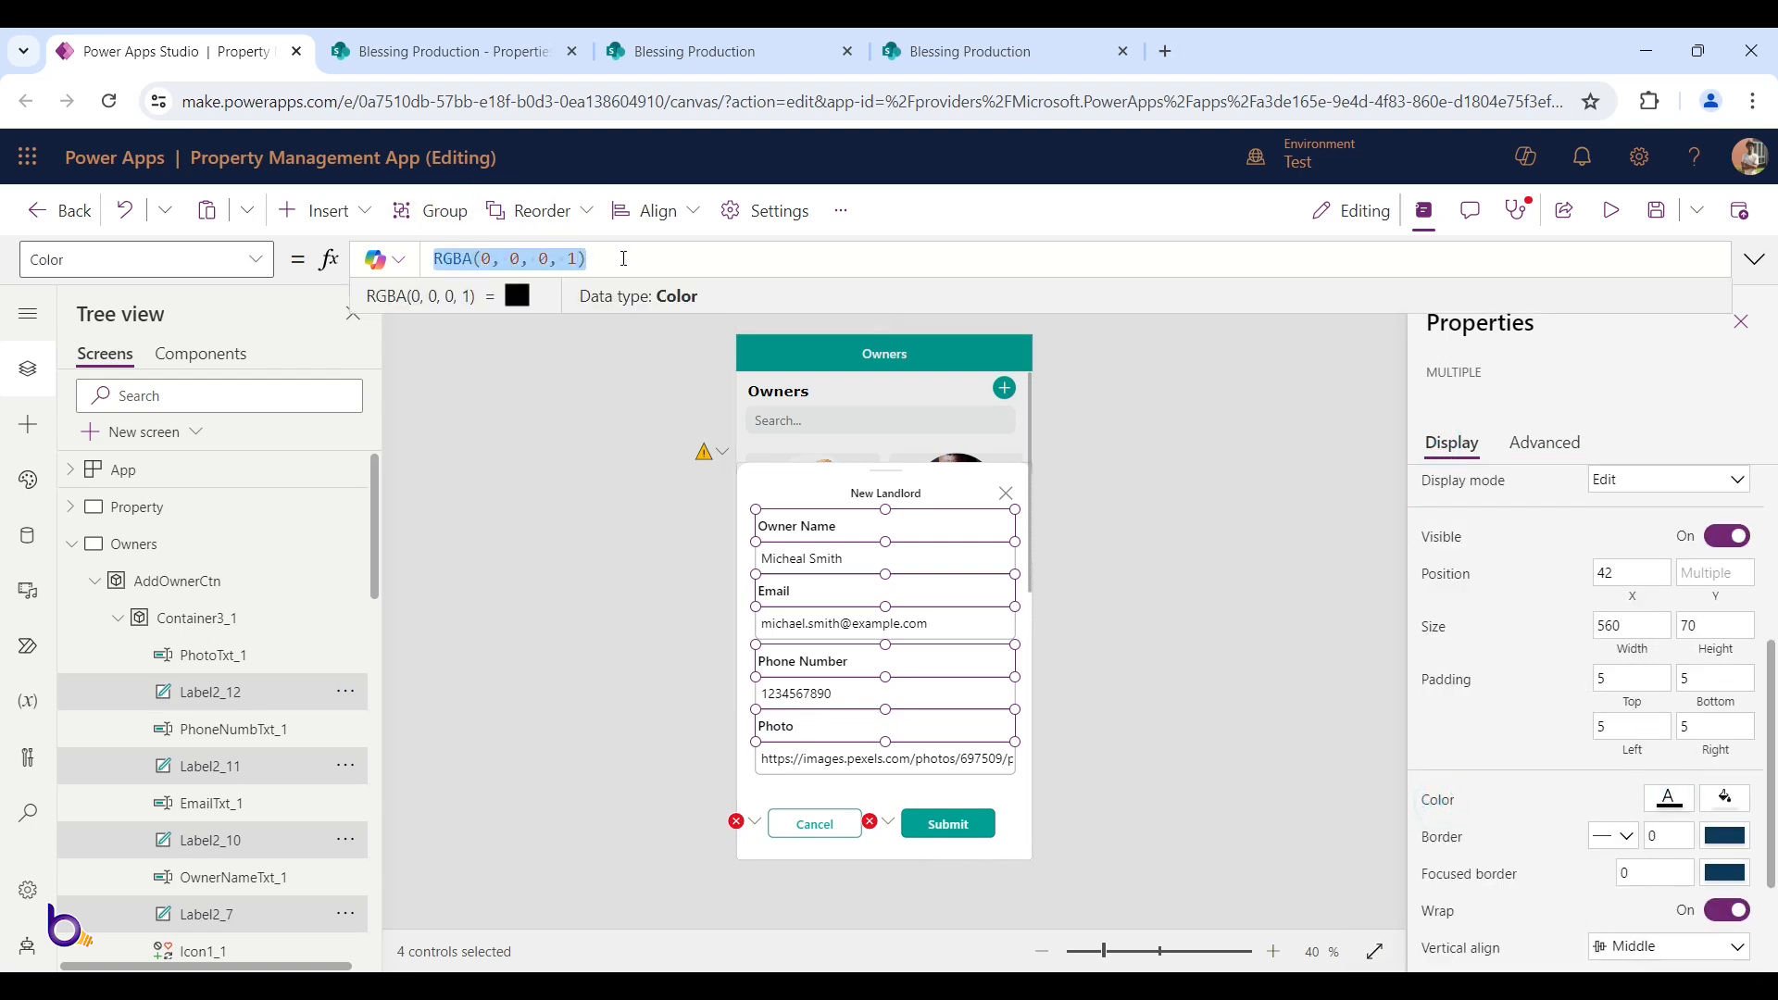
pyautogui.write('mainColor')
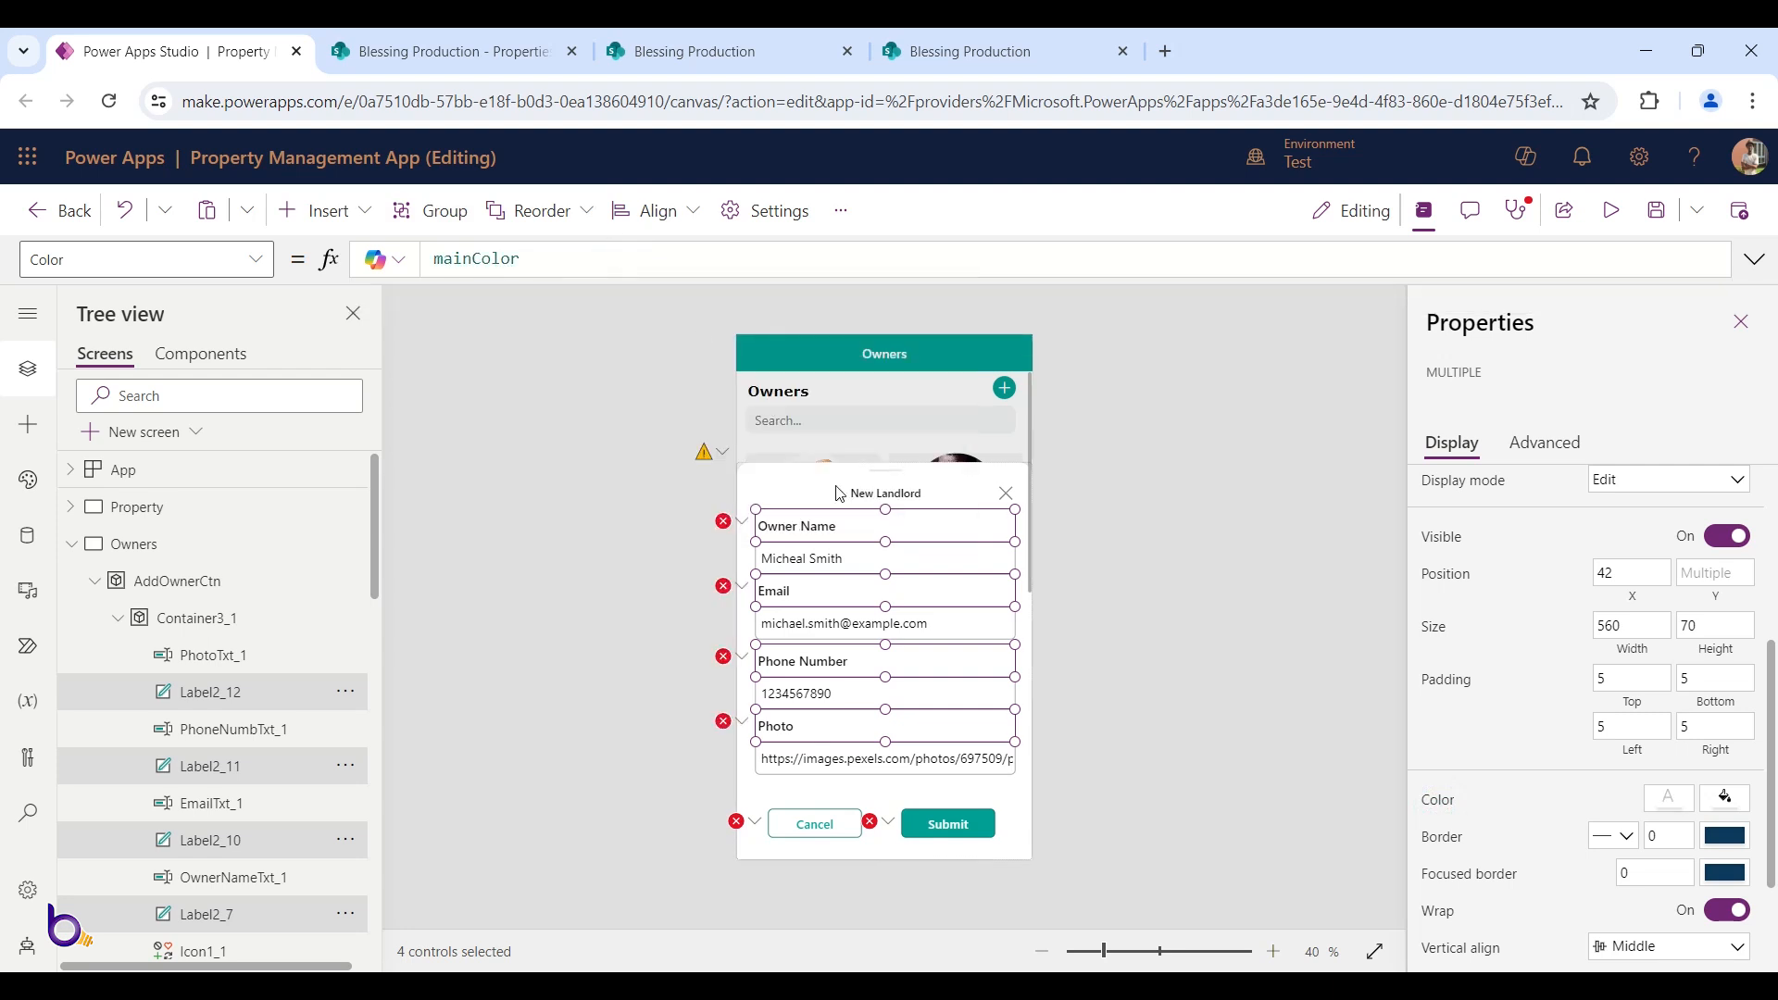
# Multi-select the Owner Name, Email, Phone Number and Photo input boxes and review their border colour options
pyautogui.click(1087, 580)
pyautogui.click(836, 559)
pyautogui.keyDown('shift'); pyautogui.click(842, 621); pyautogui.keyUp('shift')
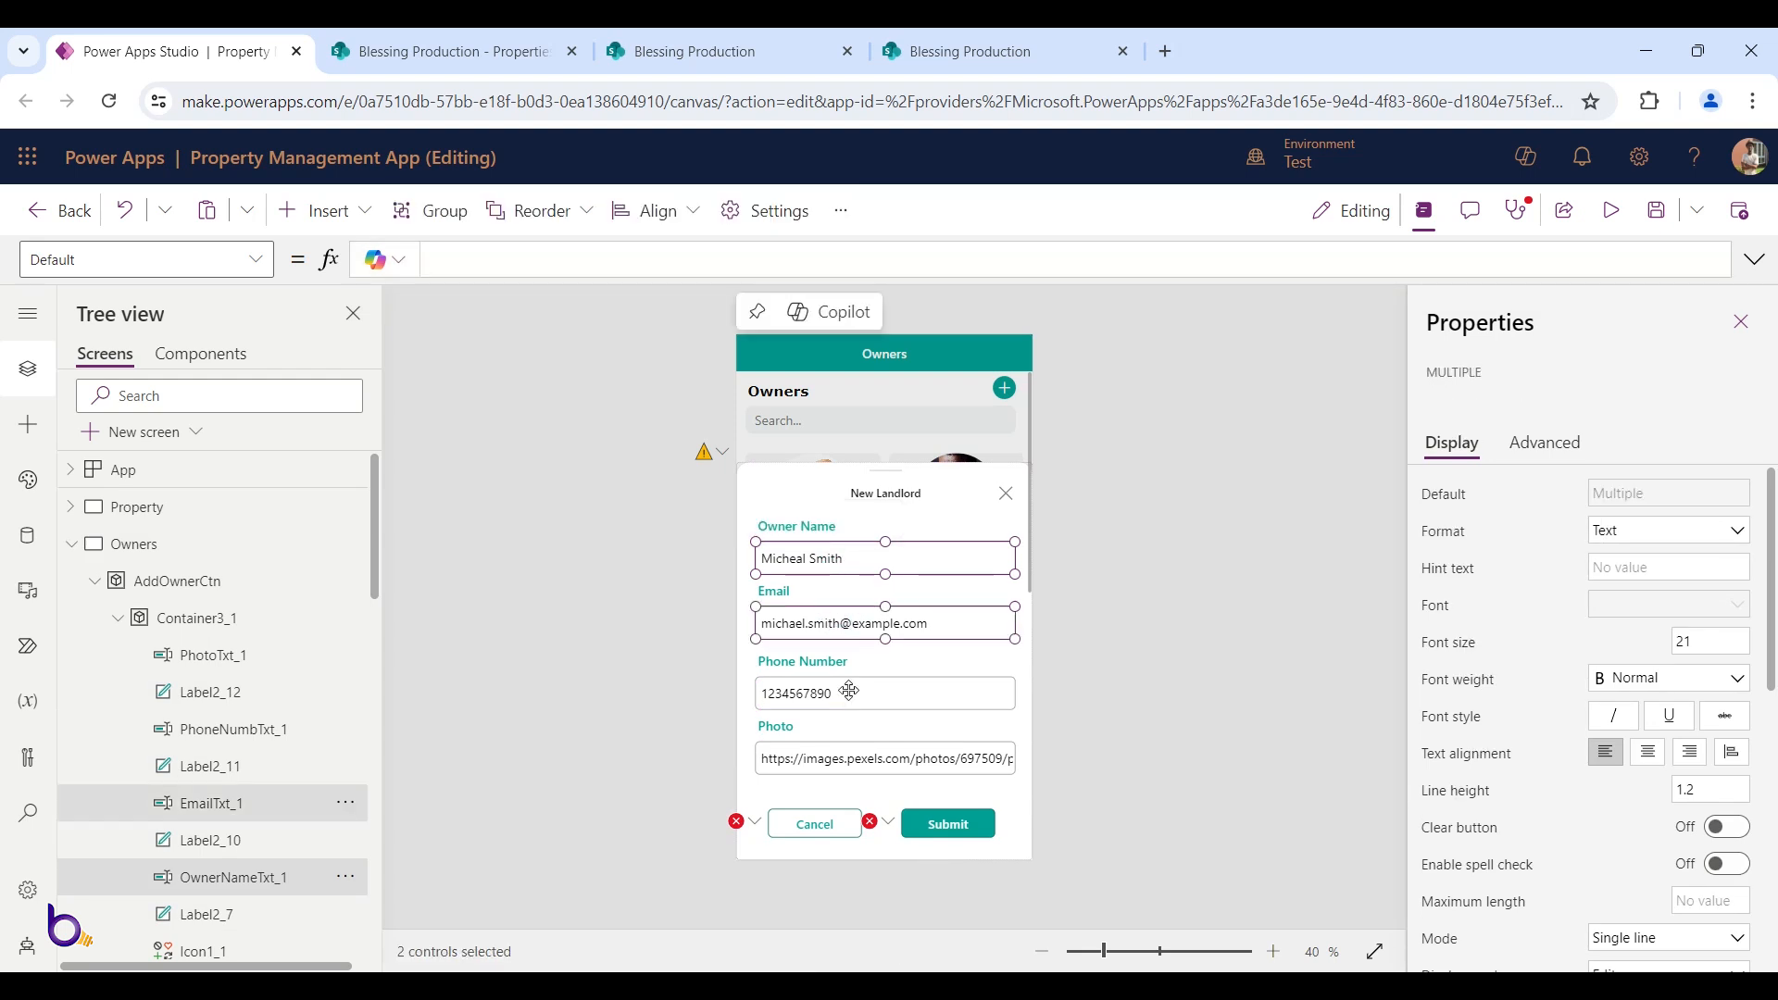
pyautogui.keyDown('shift'); pyautogui.click(843, 692); pyautogui.keyUp('shift')
pyautogui.keyDown('shift'); pyautogui.click(845, 756); pyautogui.keyUp('shift')
pyautogui.scroll(-5, 1599, 640)
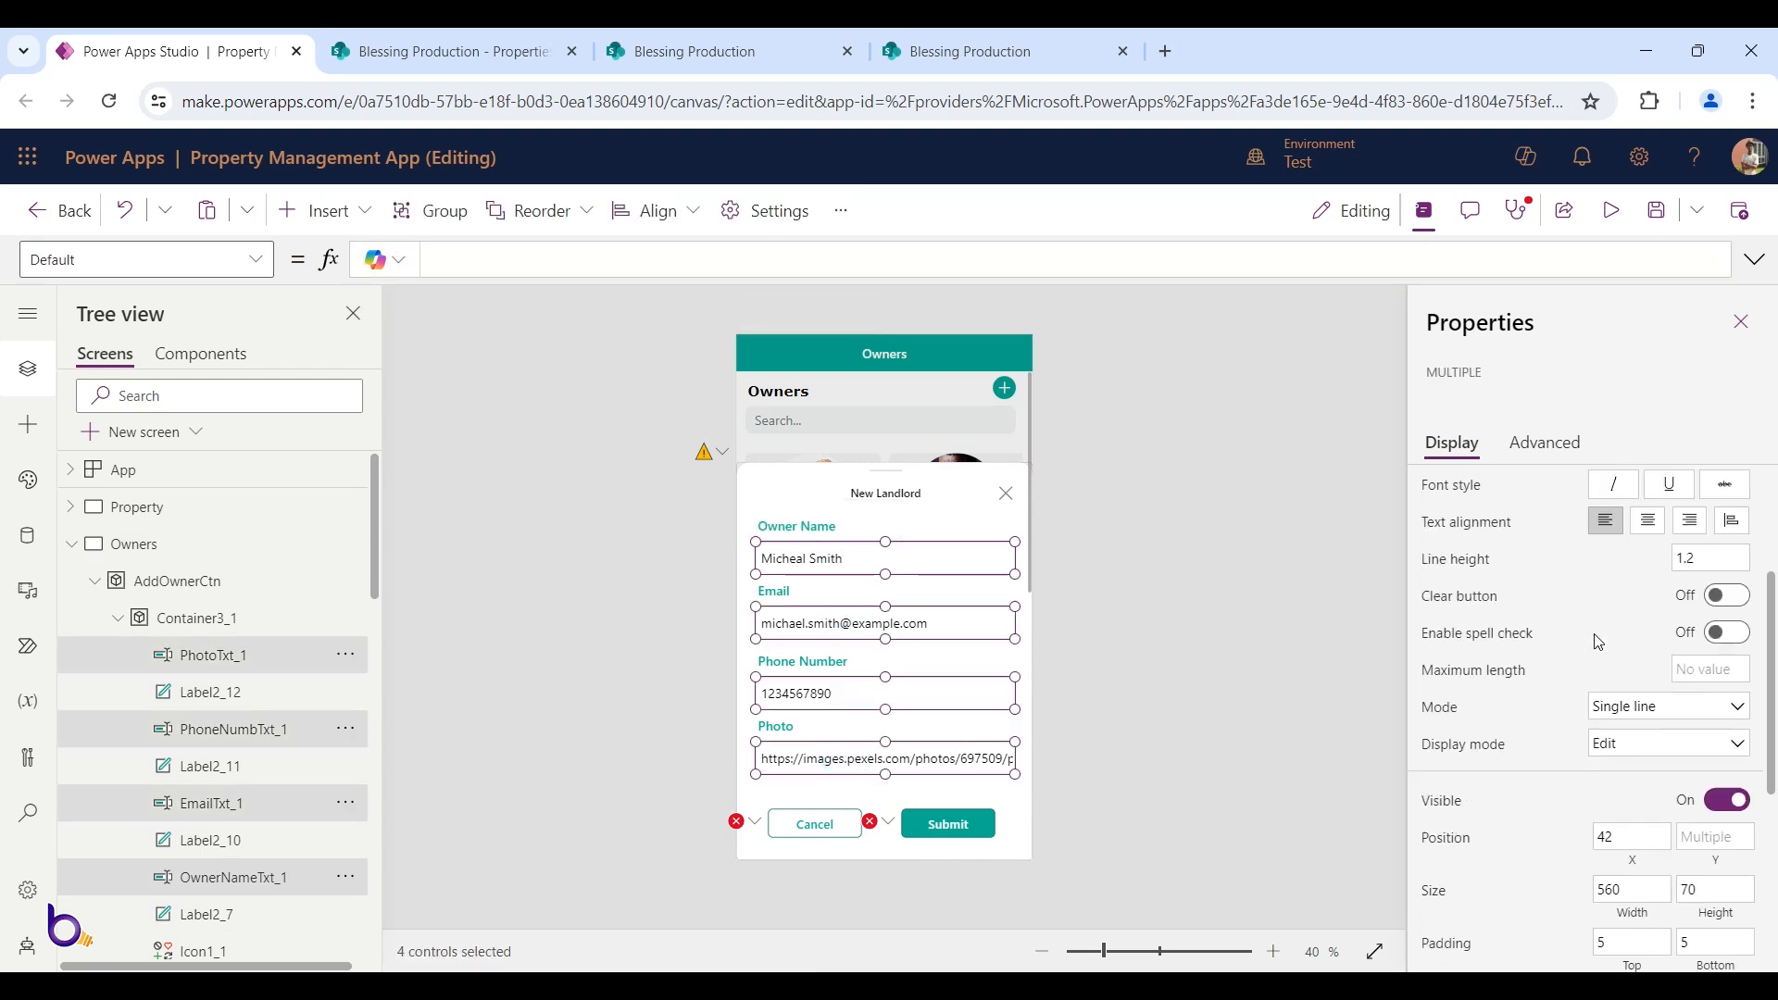
pyautogui.click(1712, 862)
pyautogui.click(1710, 862)
# Set the four inputs' BorderColor formula to mainColor, replacing the grey value
pyautogui.click(1441, 866)
pyautogui.click(139, 259)
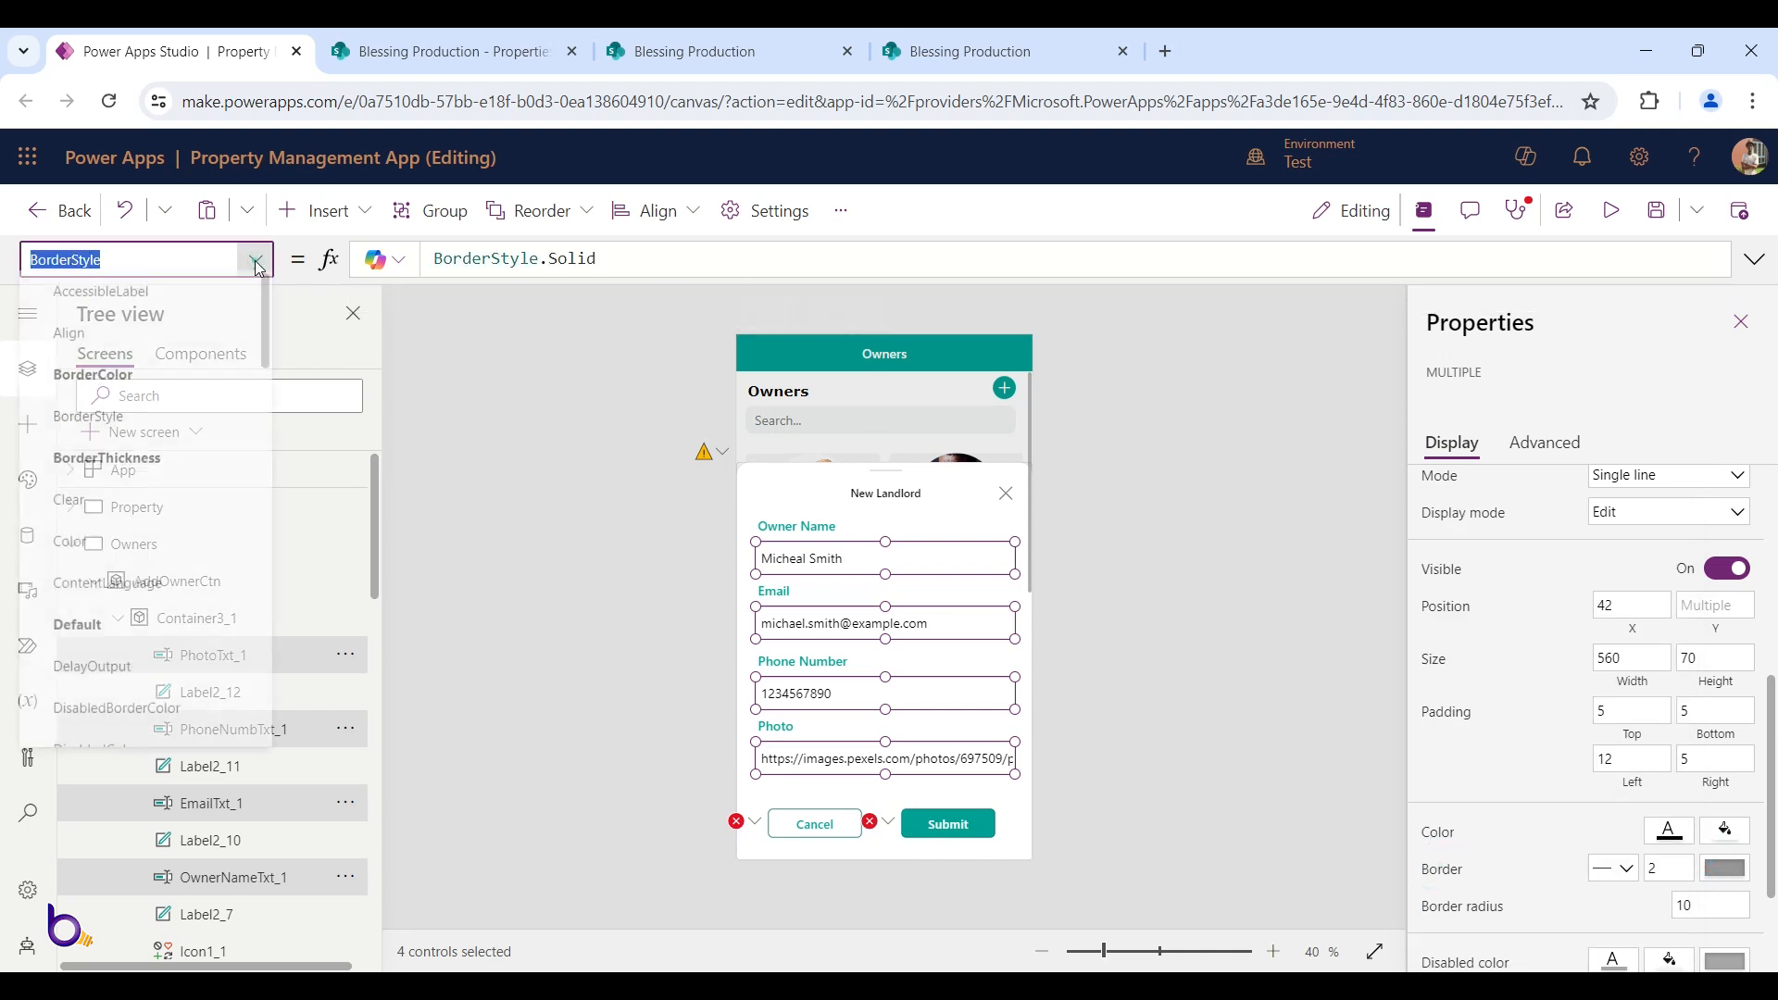
pyautogui.click(173, 394)
pyautogui.click(686, 263)
pyautogui.hotkey('ctrl', 'a')
pyautogui.write('ma')
pyautogui.press('Tab')
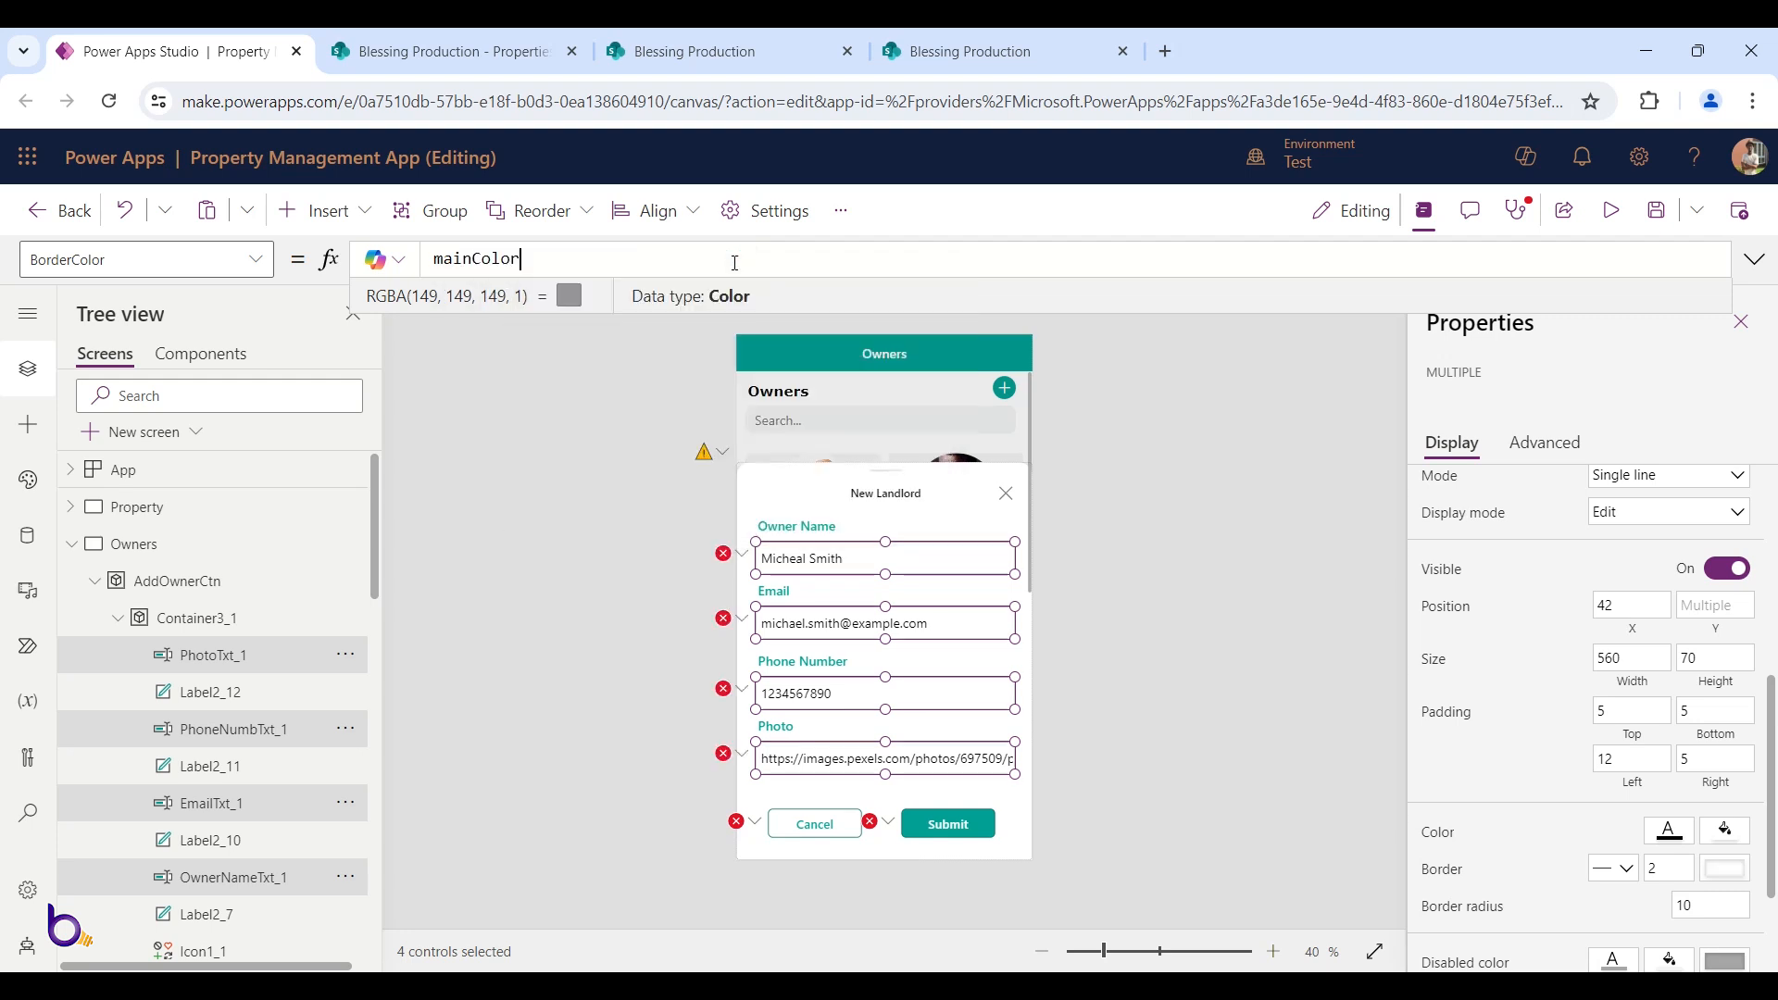
# Check the Owner Name box's new mainColor border, then reselect the Owner Name and Email boxes
pyautogui.click(1115, 597)
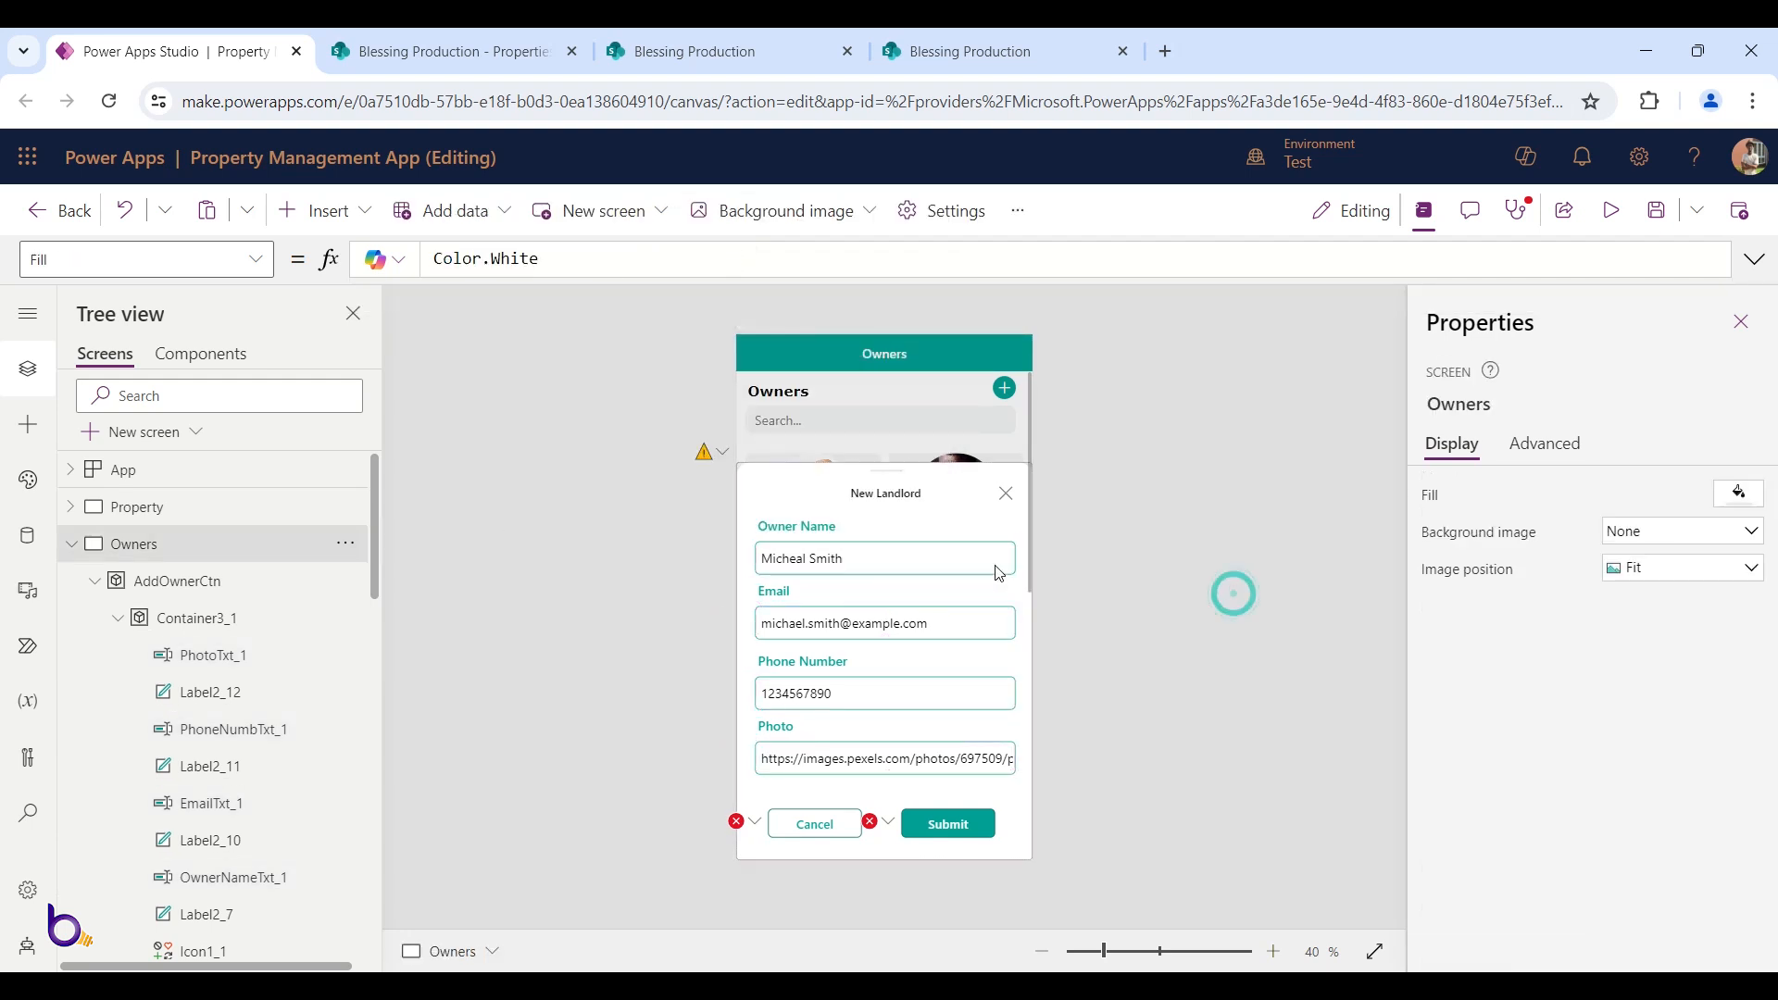
pyautogui.click(869, 556)
pyautogui.click(882, 562)
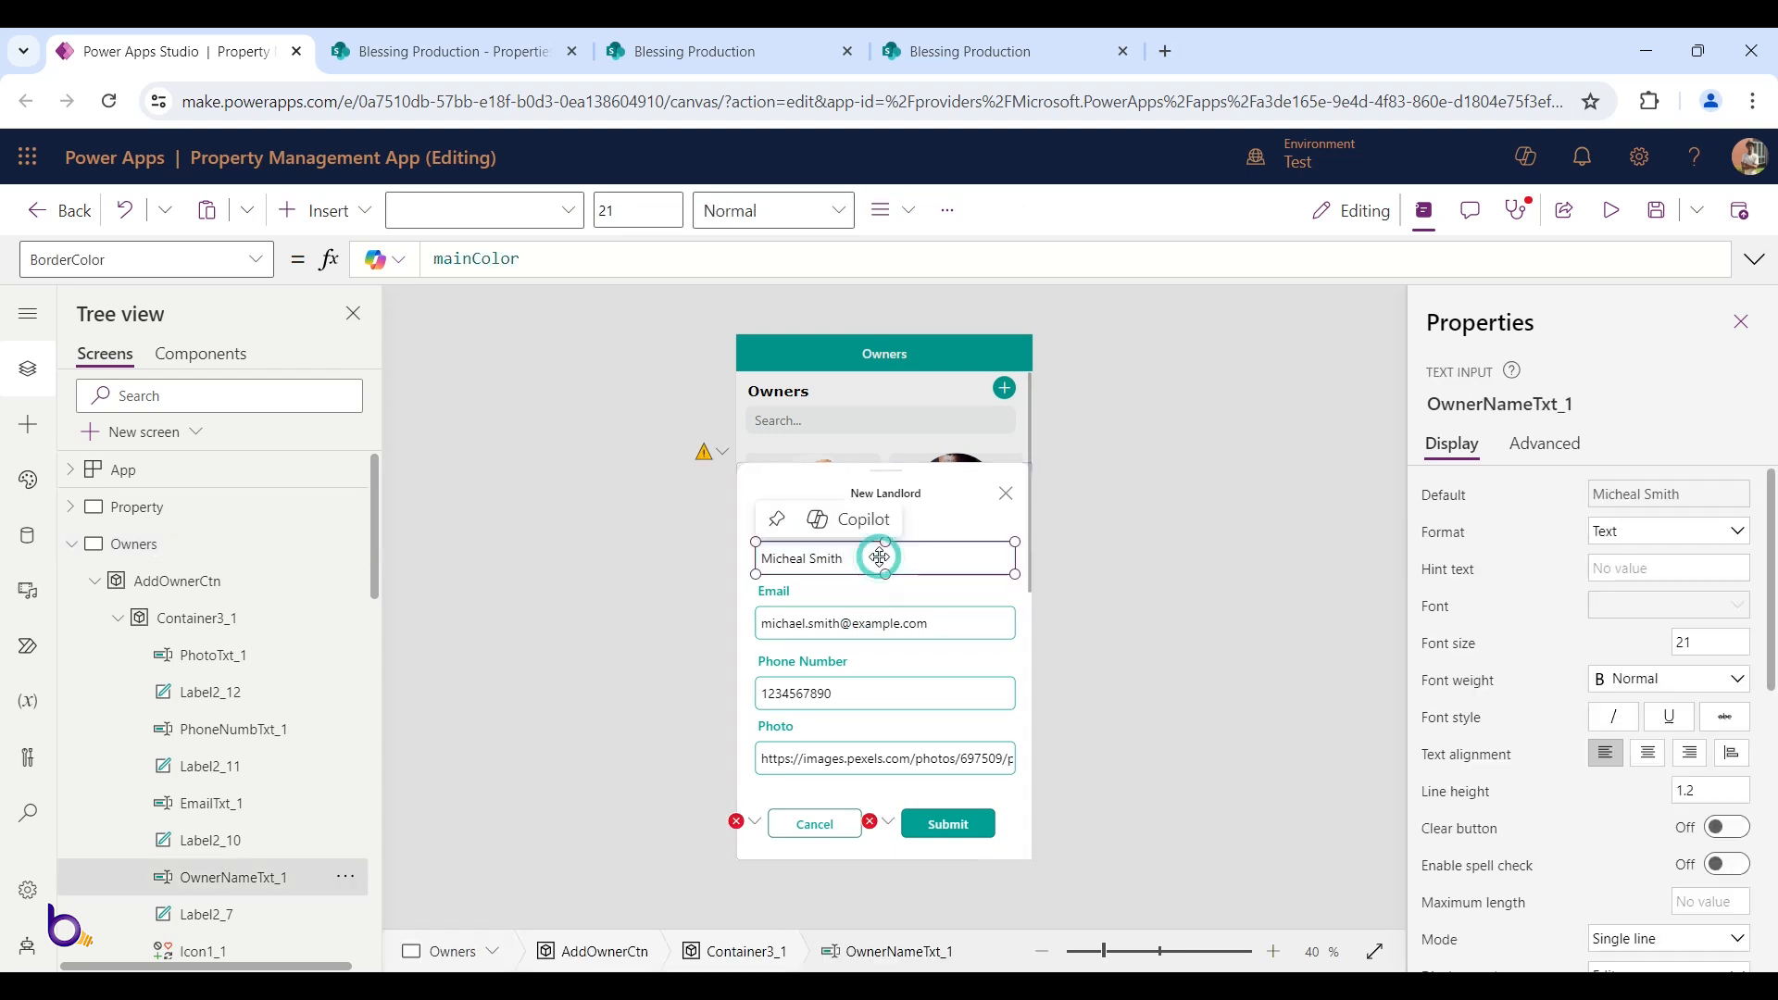
pyautogui.click(881, 625)
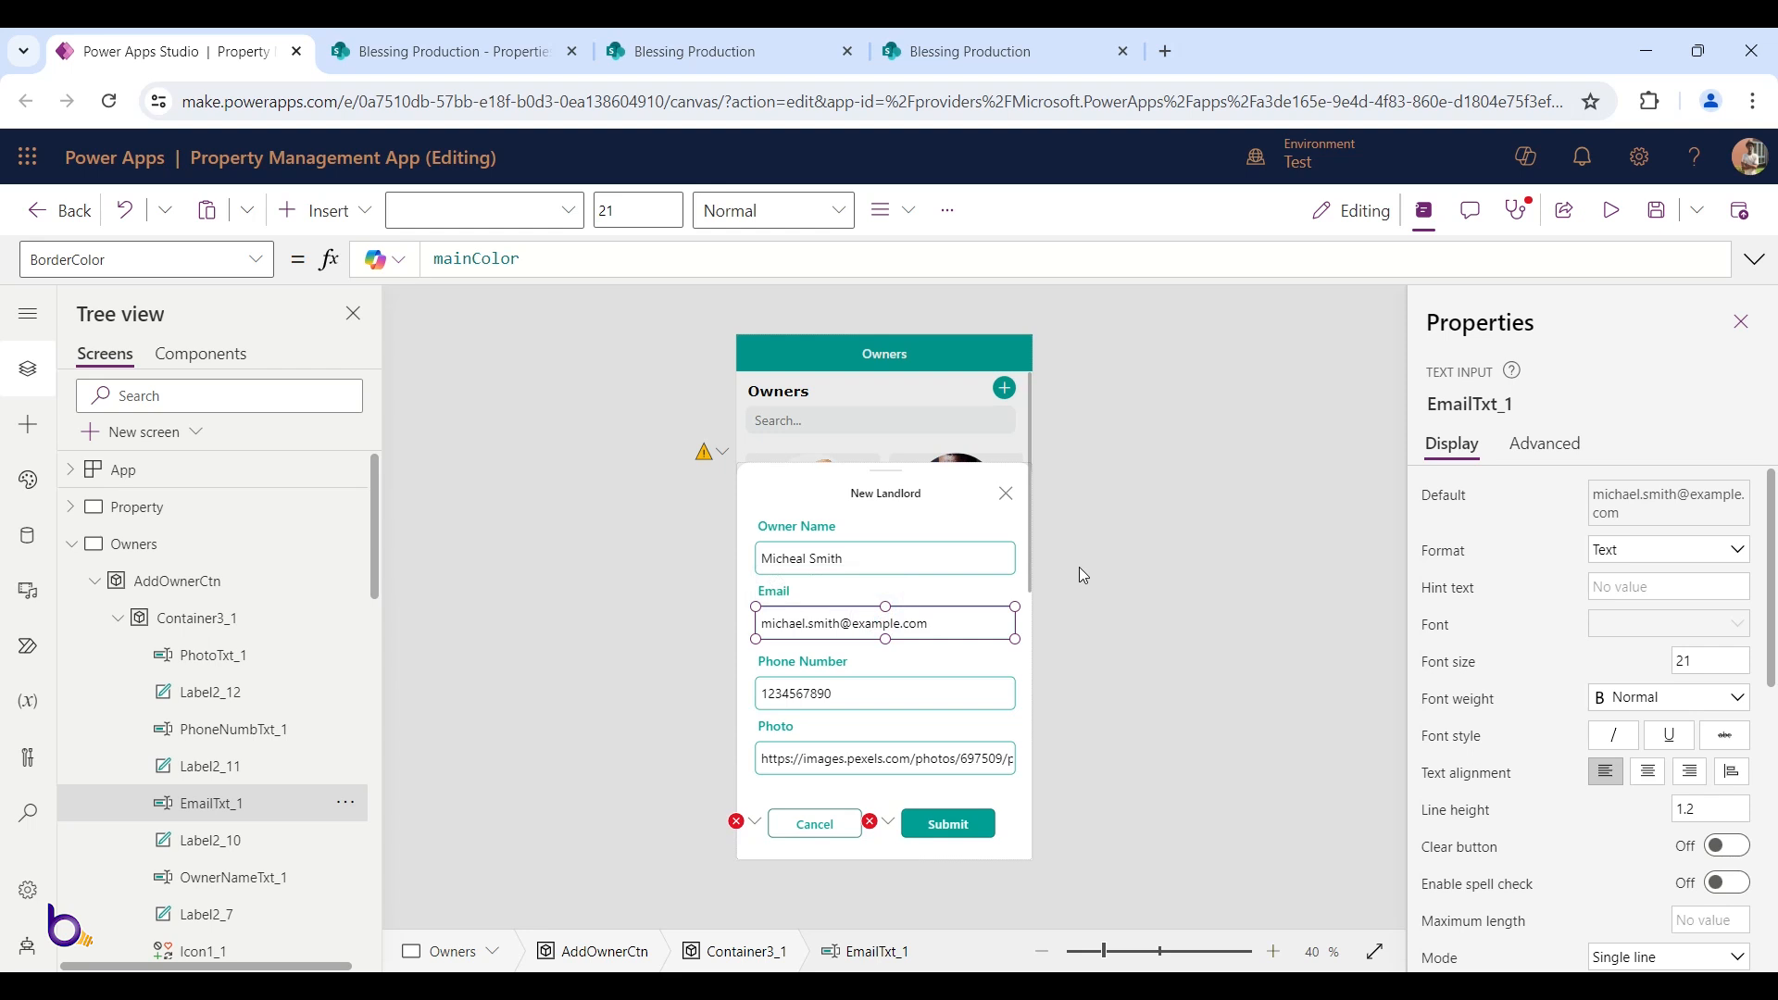
# Add the Owner Name, Phone Number and Photo boxes to the selection and switch to their Default property
pyautogui.keyDown('shift'); pyautogui.click(927, 554); pyautogui.keyUp('shift')
pyautogui.keyDown('shift'); pyautogui.click(920, 693); pyautogui.keyUp('shift')
pyautogui.keyDown('shift'); pyautogui.click(934, 759); pyautogui.keyUp('shift')
pyautogui.click(1447, 496)
pyautogui.write('sss')
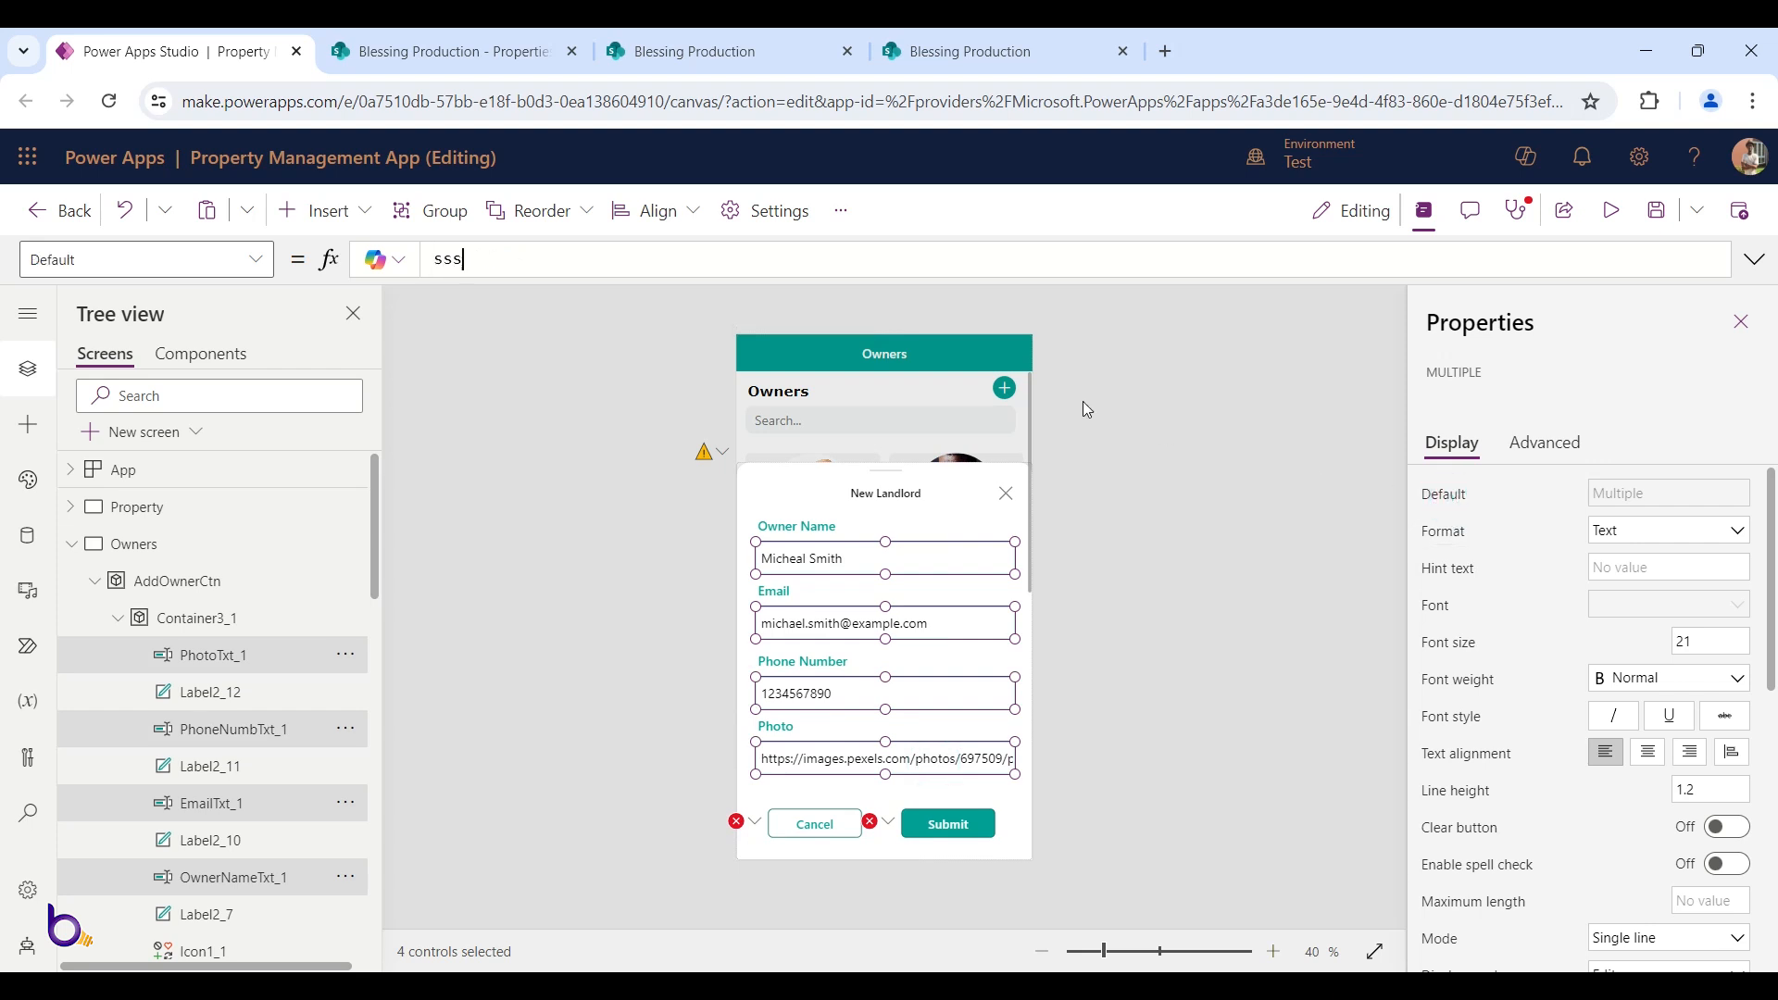
# Clear the Default formula of all four New Landlord input boxes so they show blank
pyautogui.click(1091, 413)
pyautogui.click(883, 561)
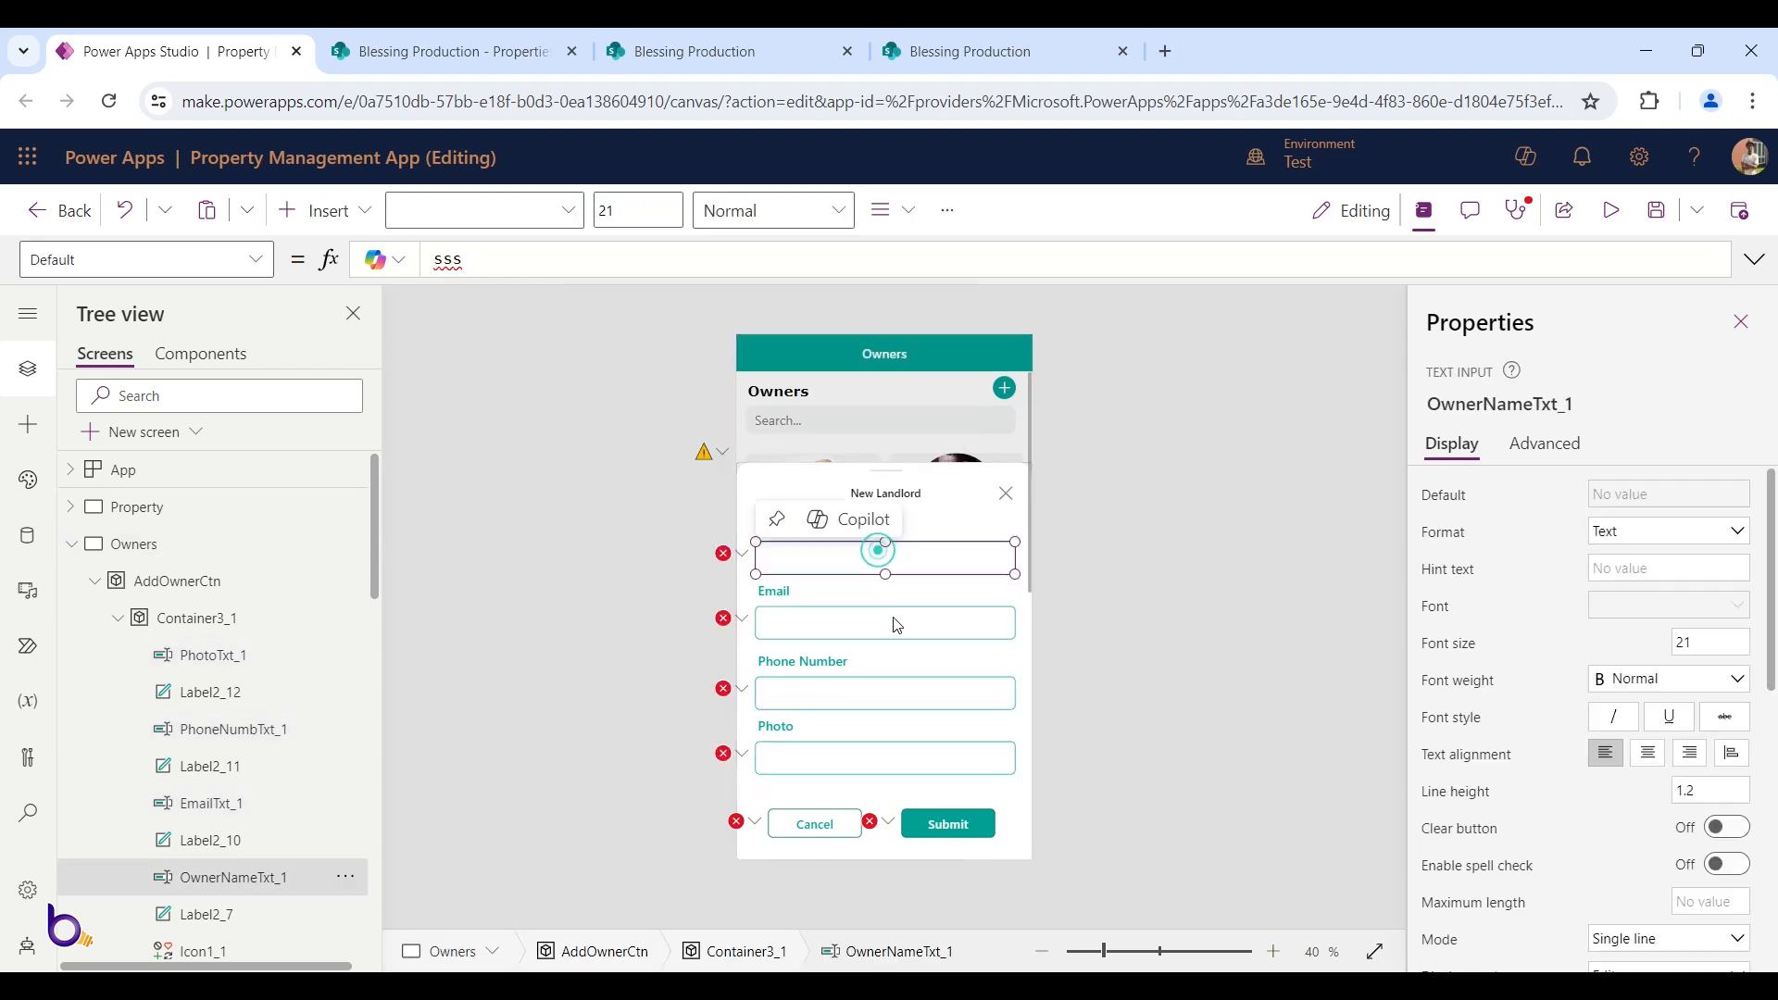
pyautogui.keyDown('shift'); pyautogui.click(893, 618); pyautogui.keyUp('shift')
pyautogui.keyDown('shift'); pyautogui.click(918, 683); pyautogui.keyUp('shift')
pyautogui.keyDown('shift'); pyautogui.click(938, 746); pyautogui.keyUp('shift')
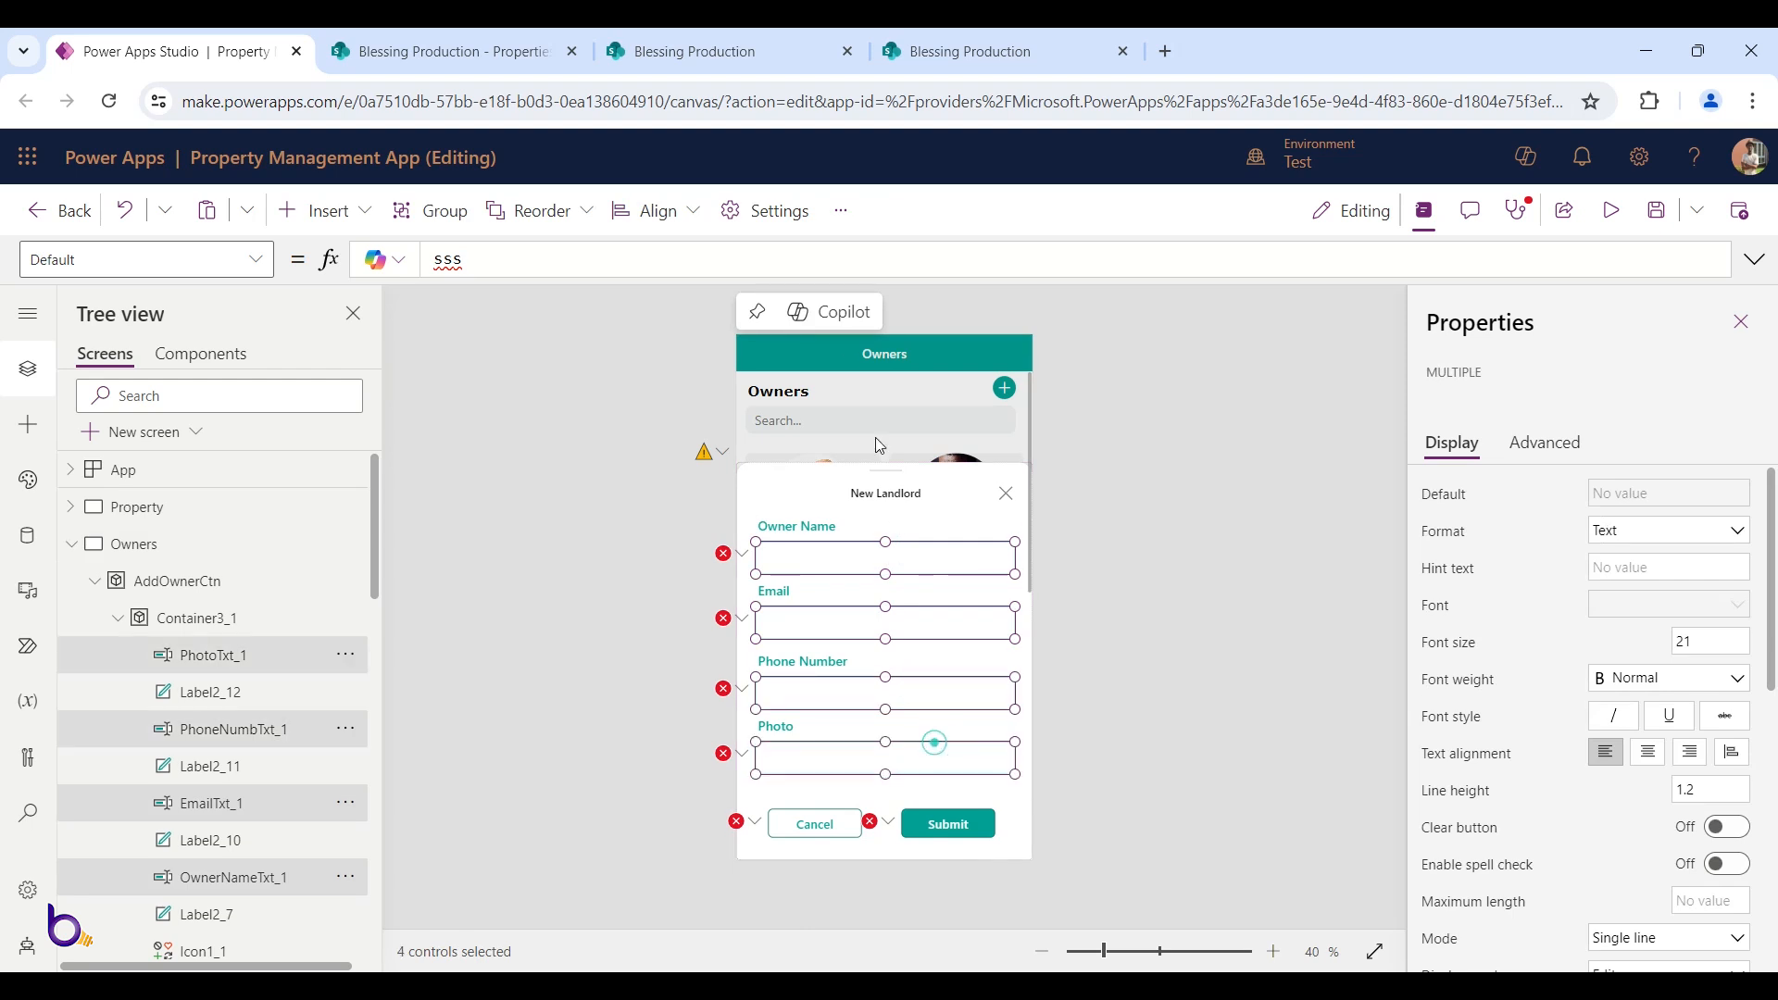
pyautogui.click(842, 262)
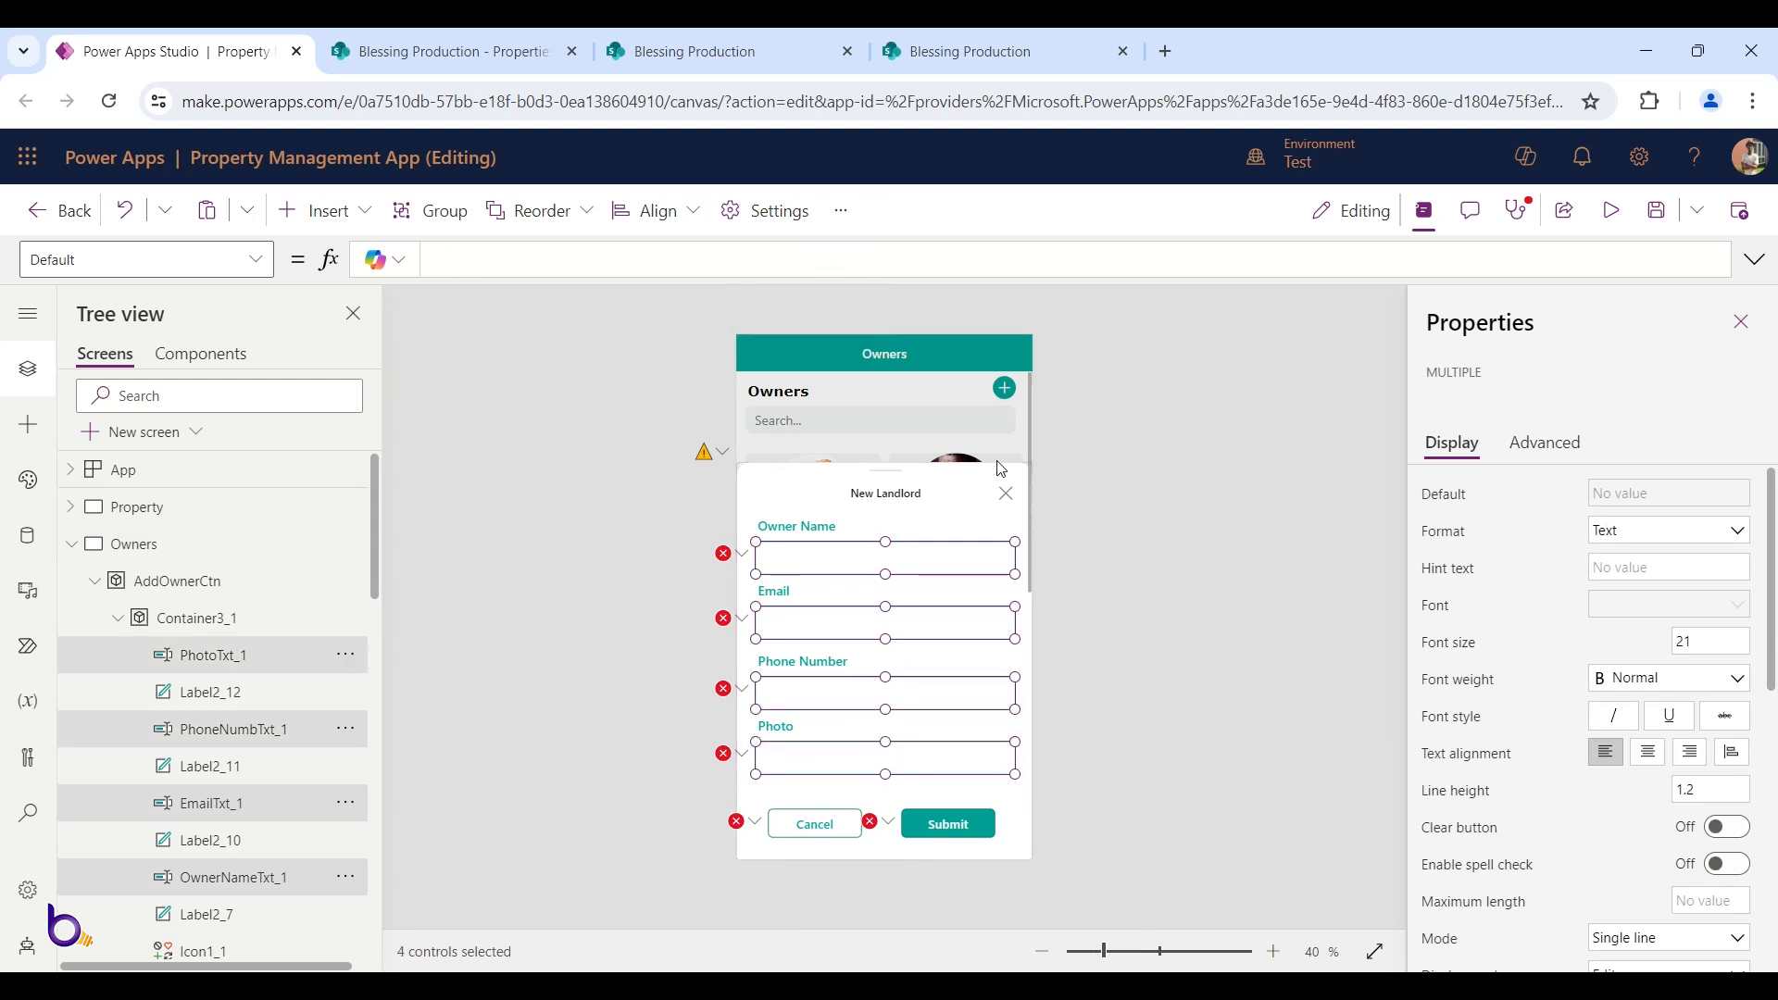
pyautogui.click(1081, 453)
pyautogui.click(855, 558)
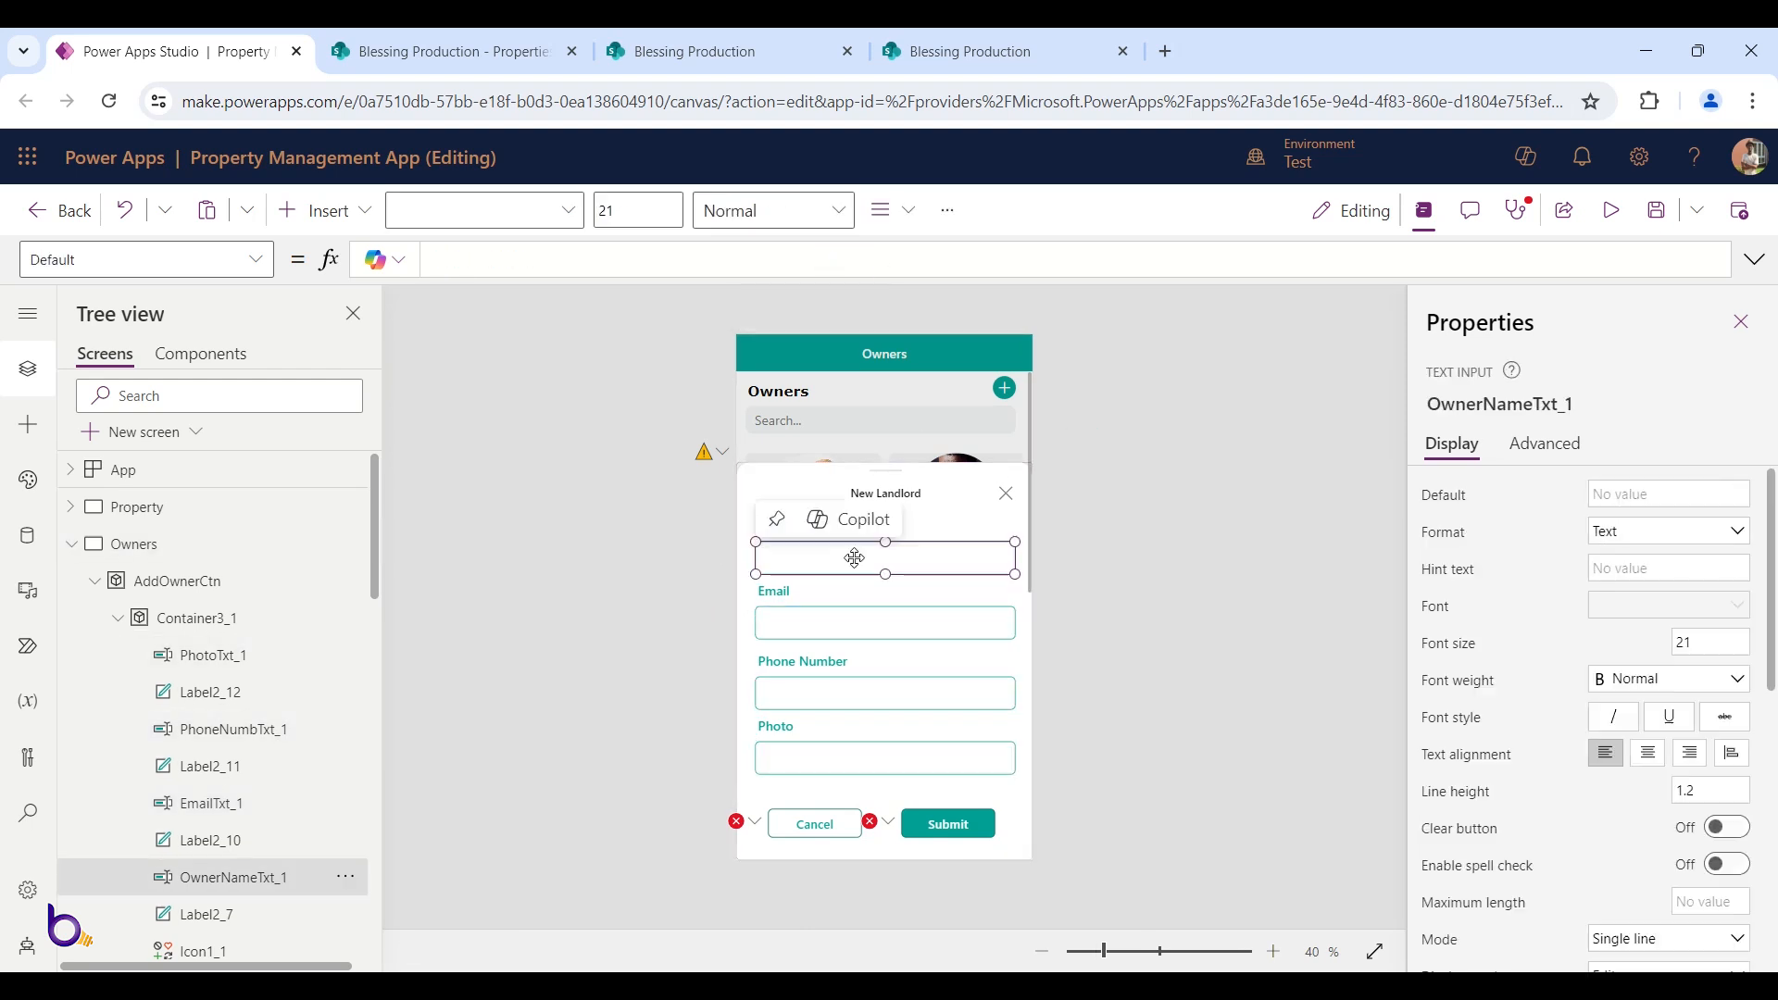
pyautogui.scroll(-1, 293, 775)
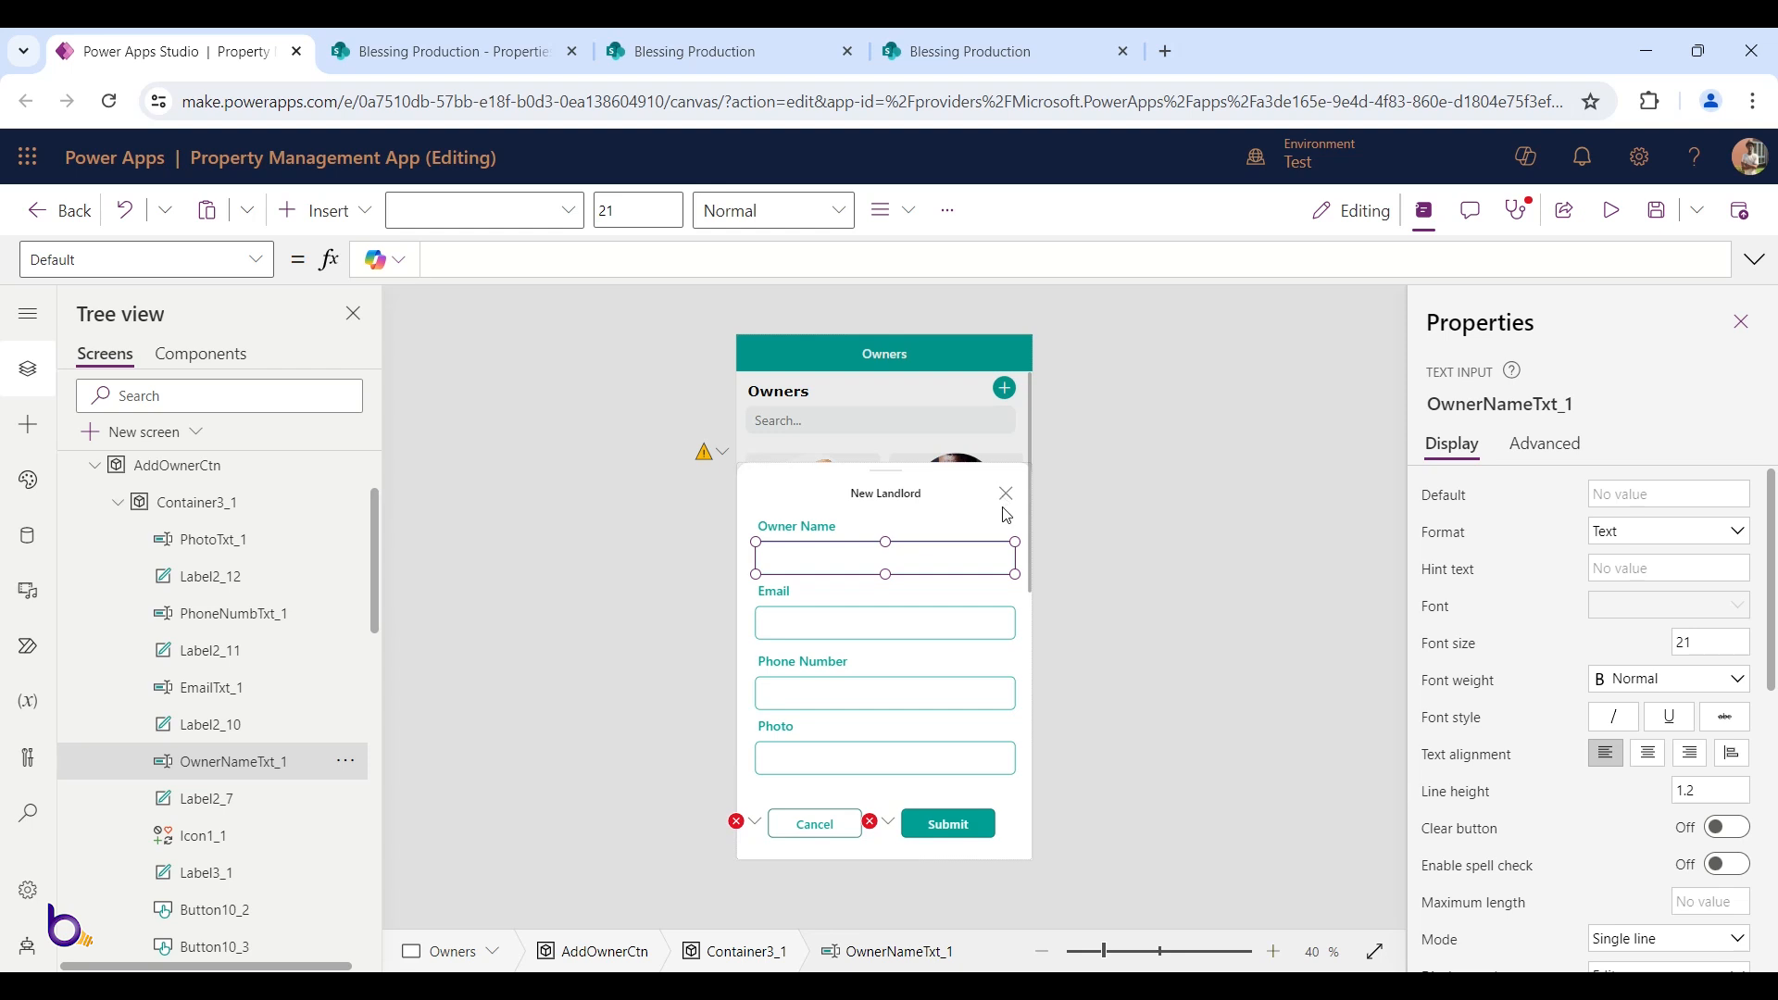
# Remove ResetForm(Form1_1) from the Cancel button's OnSelect so it only sets showAddOwner to false
pyautogui.click(804, 837)
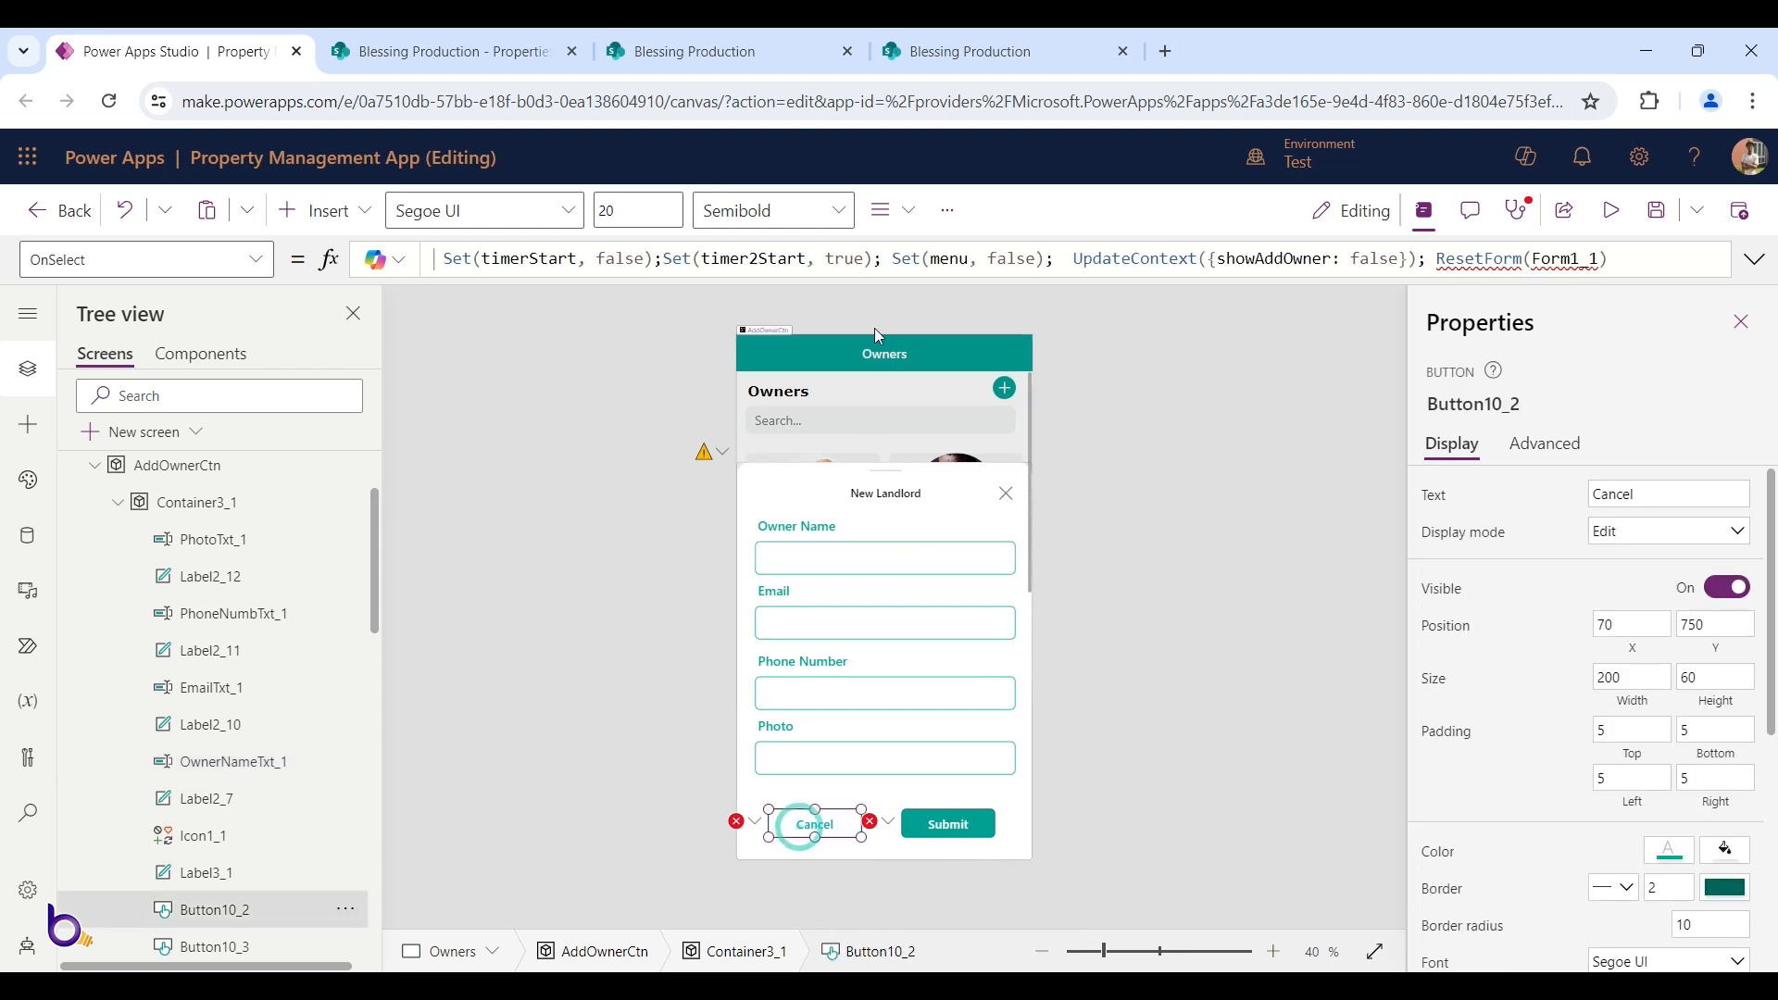
pyautogui.moveTo(874, 280); pyautogui.dragTo(849, 517)
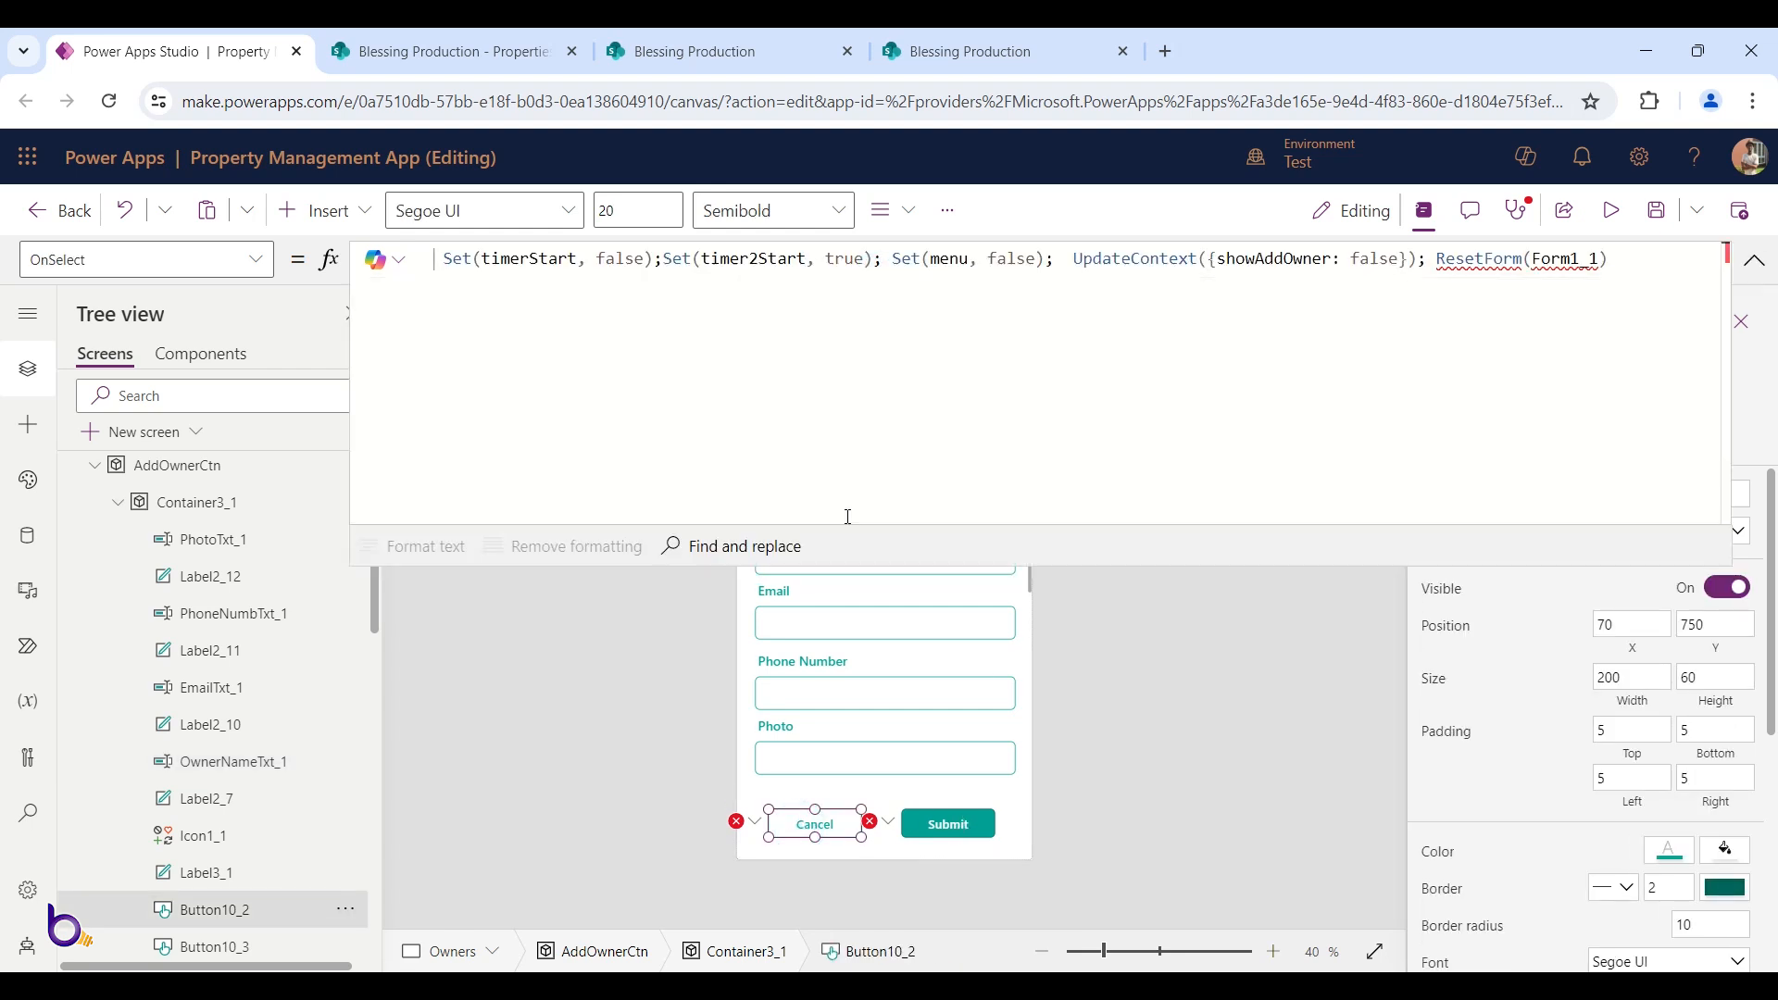
pyautogui.moveTo(1618, 256); pyautogui.dragTo(1436, 258)
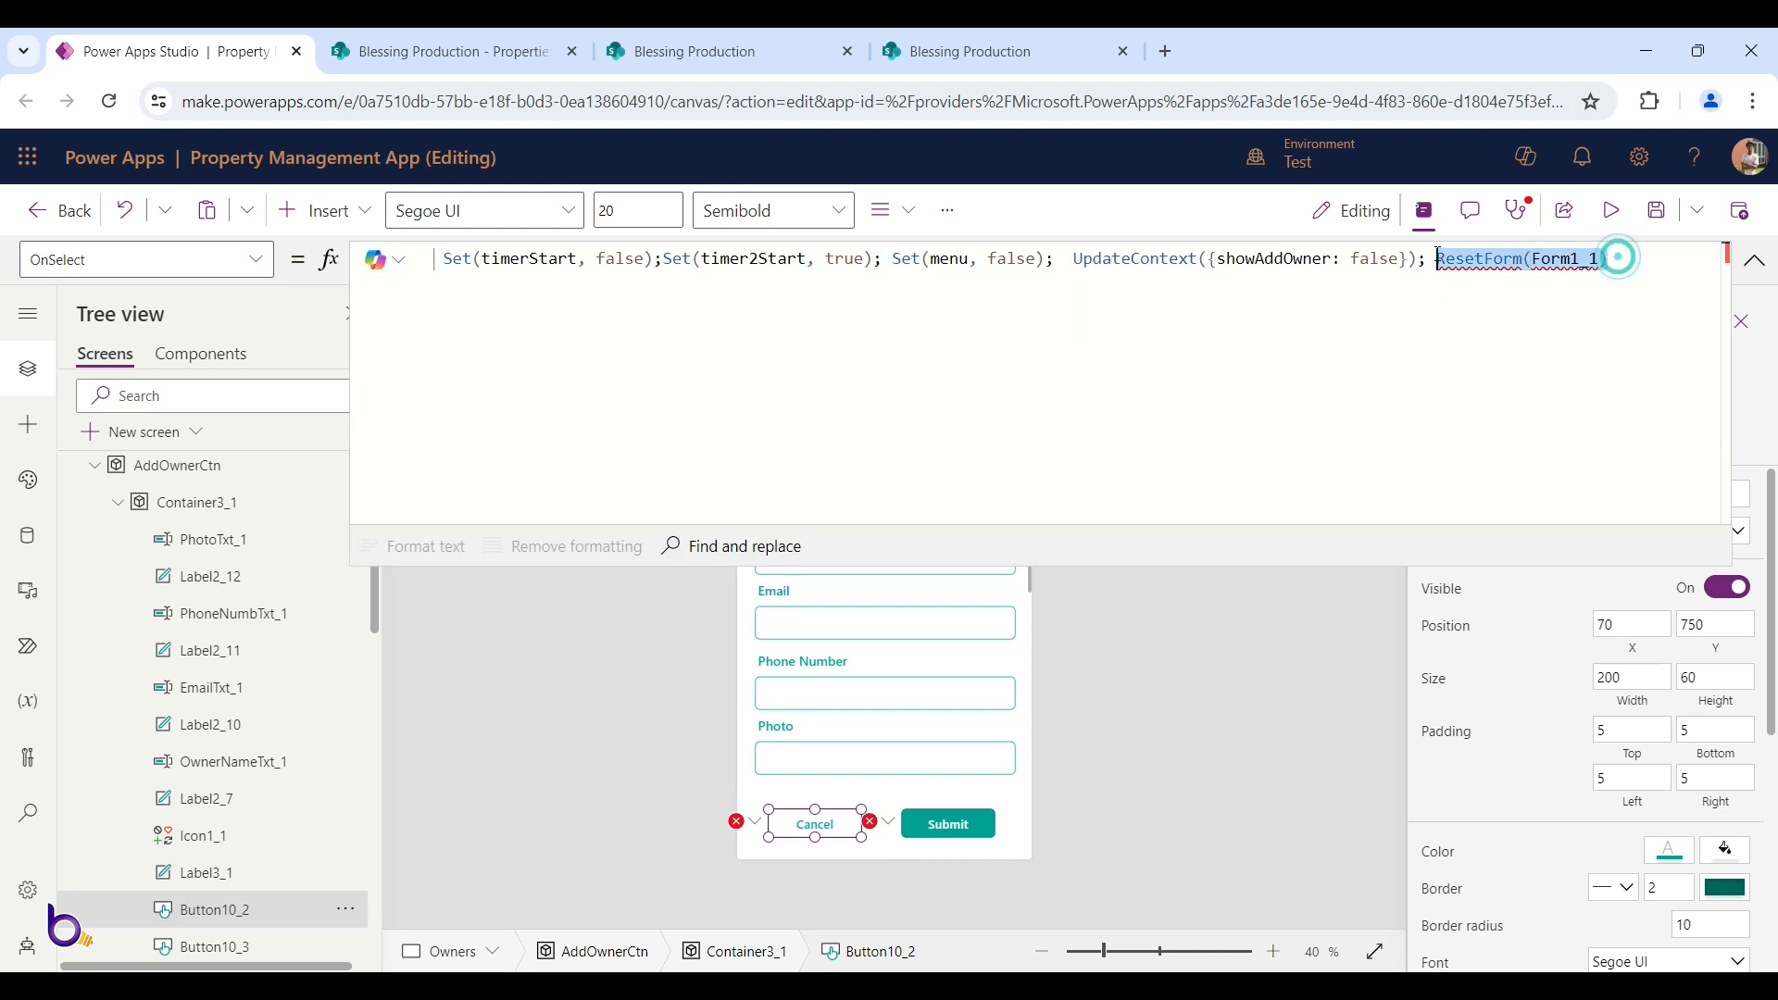
pyautogui.write('R')
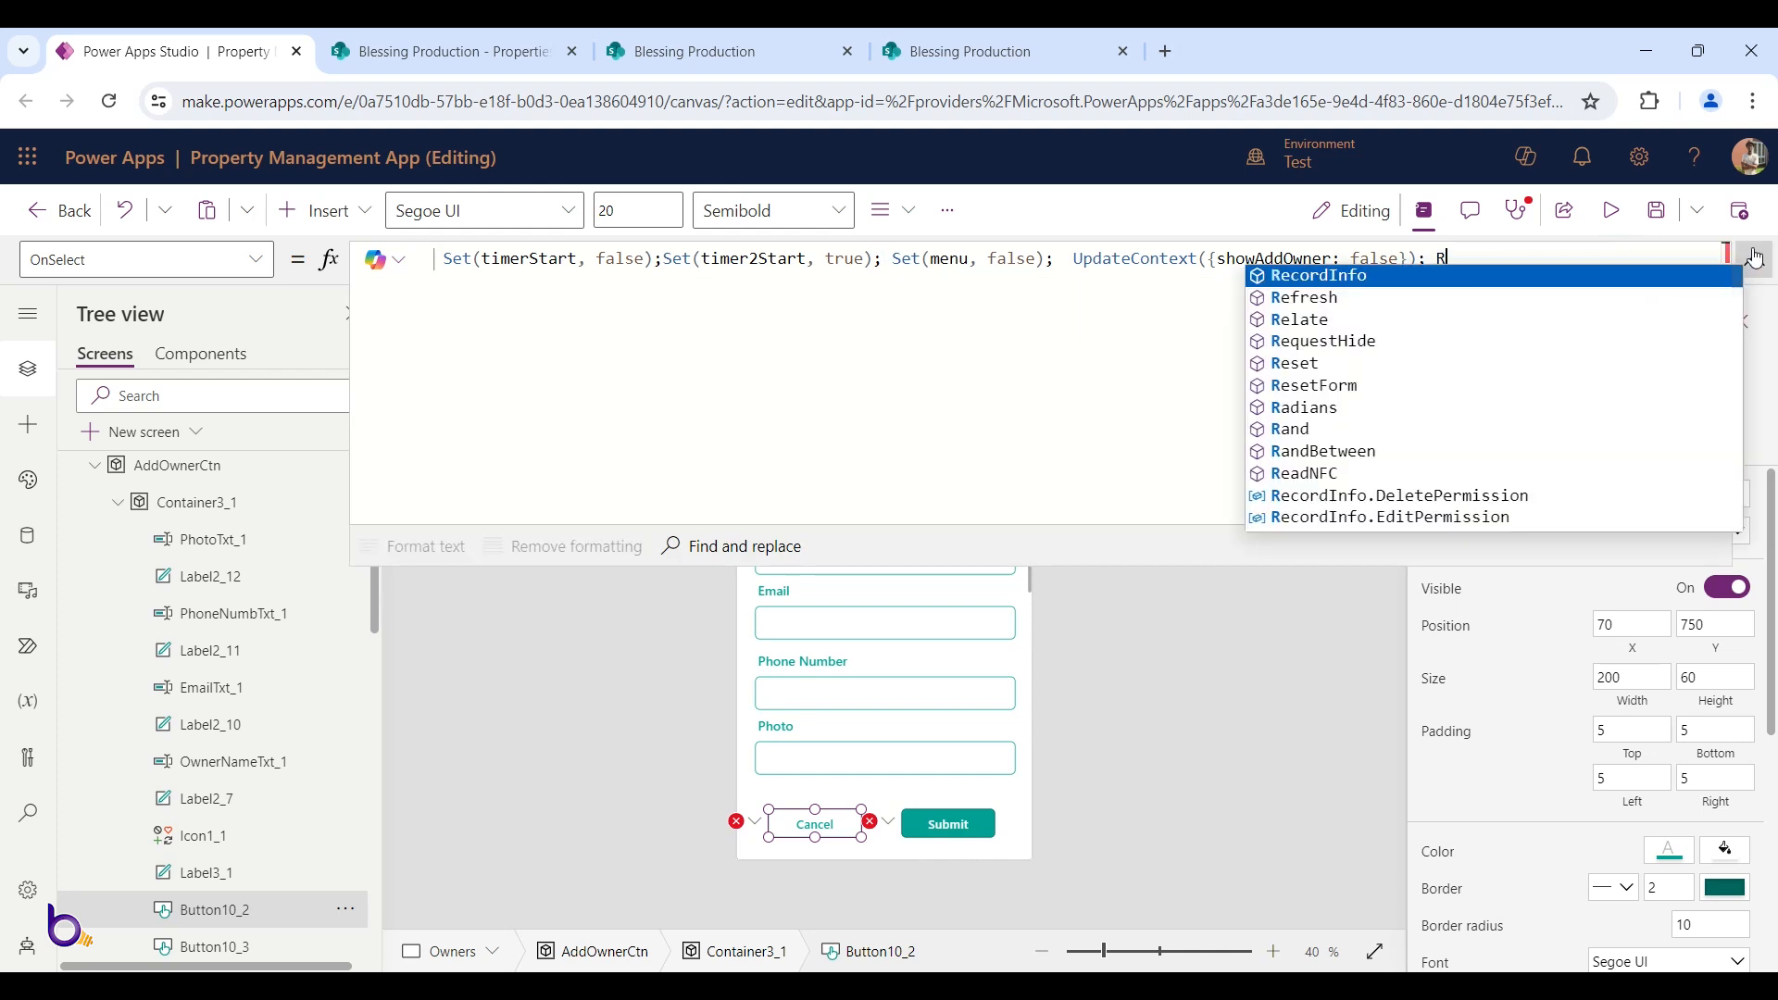
pyautogui.click(1755, 260)
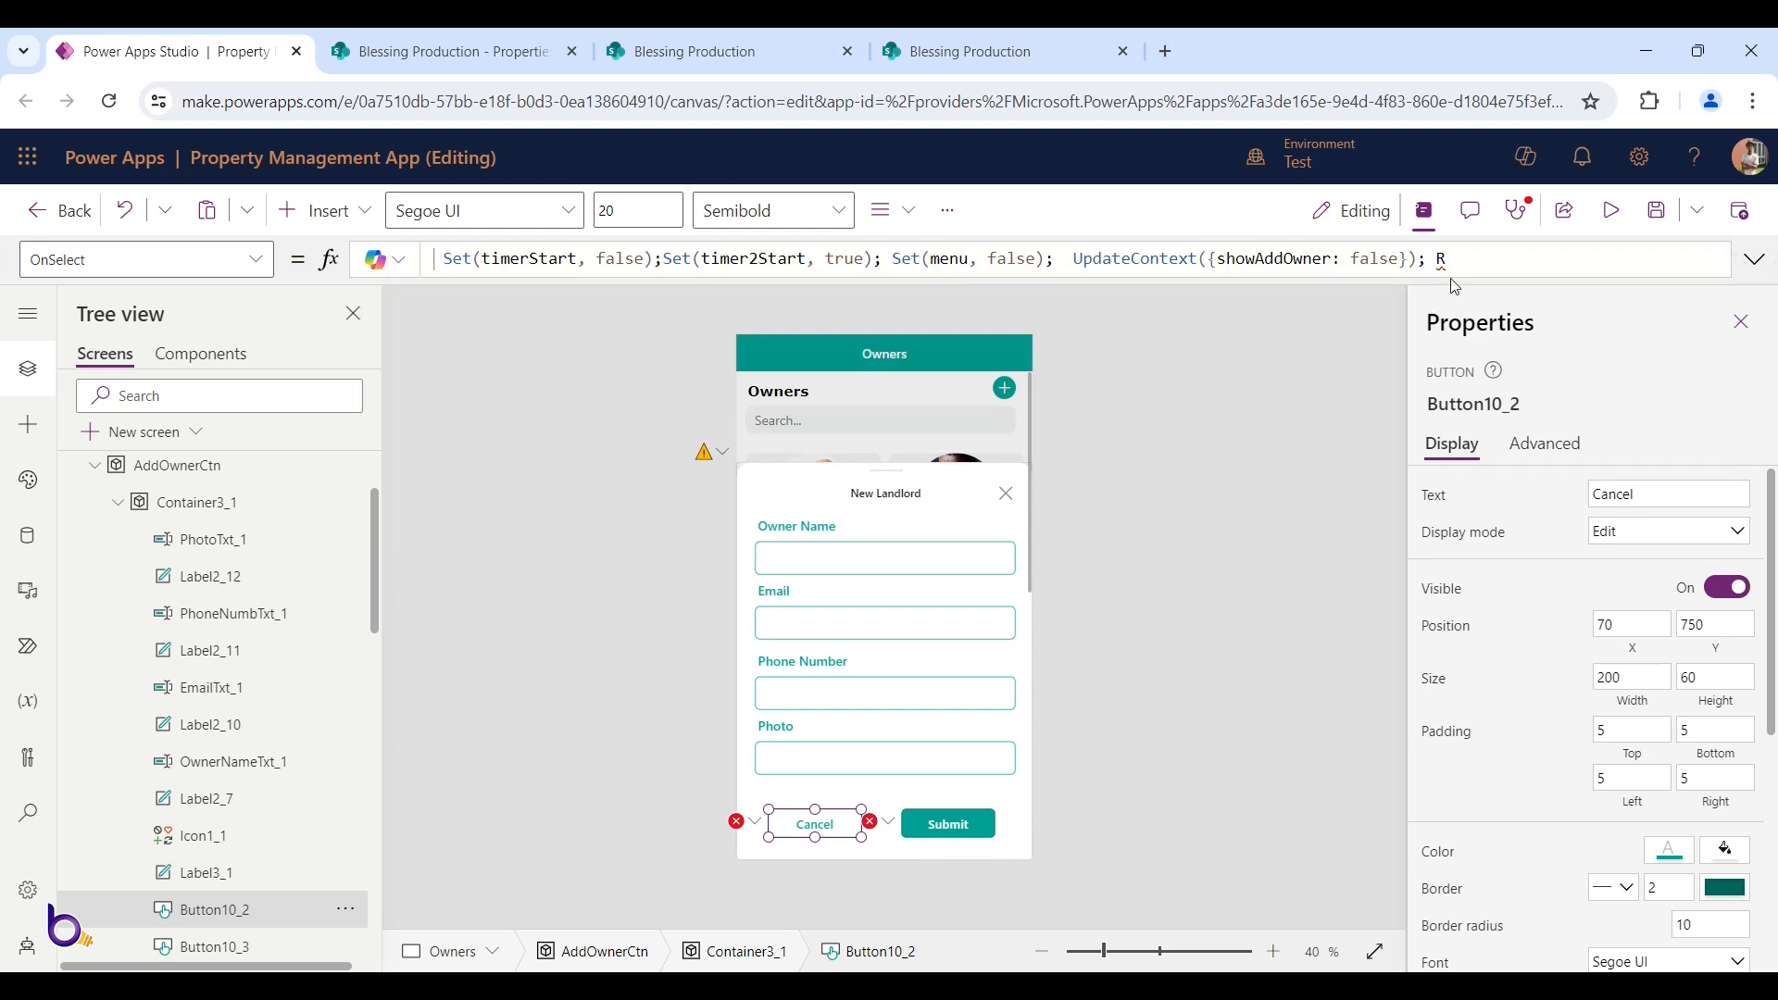
pyautogui.press('BackSpace')
# Select the Submit button and bring up its OnSelect formula
pyautogui.click(912, 820)
pyautogui.moveTo(862, 275); pyautogui.dragTo(796, 562)
pyautogui.click(1754, 262)
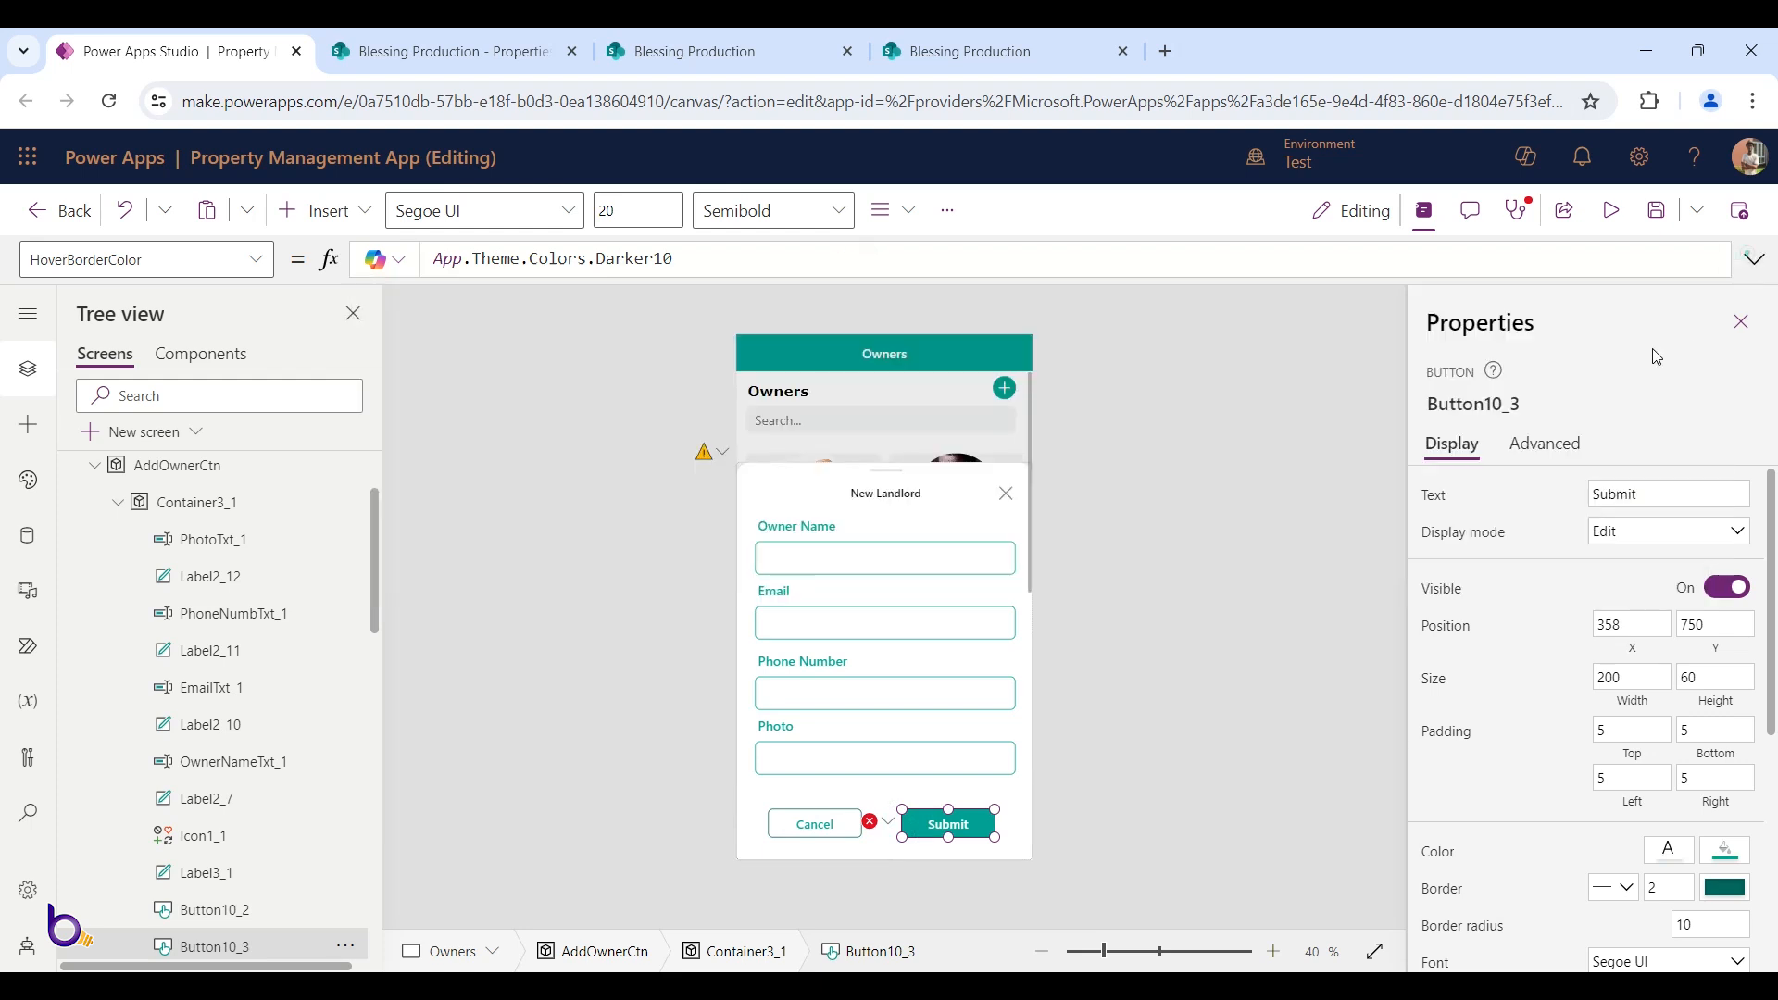
pyautogui.click(1565, 439)
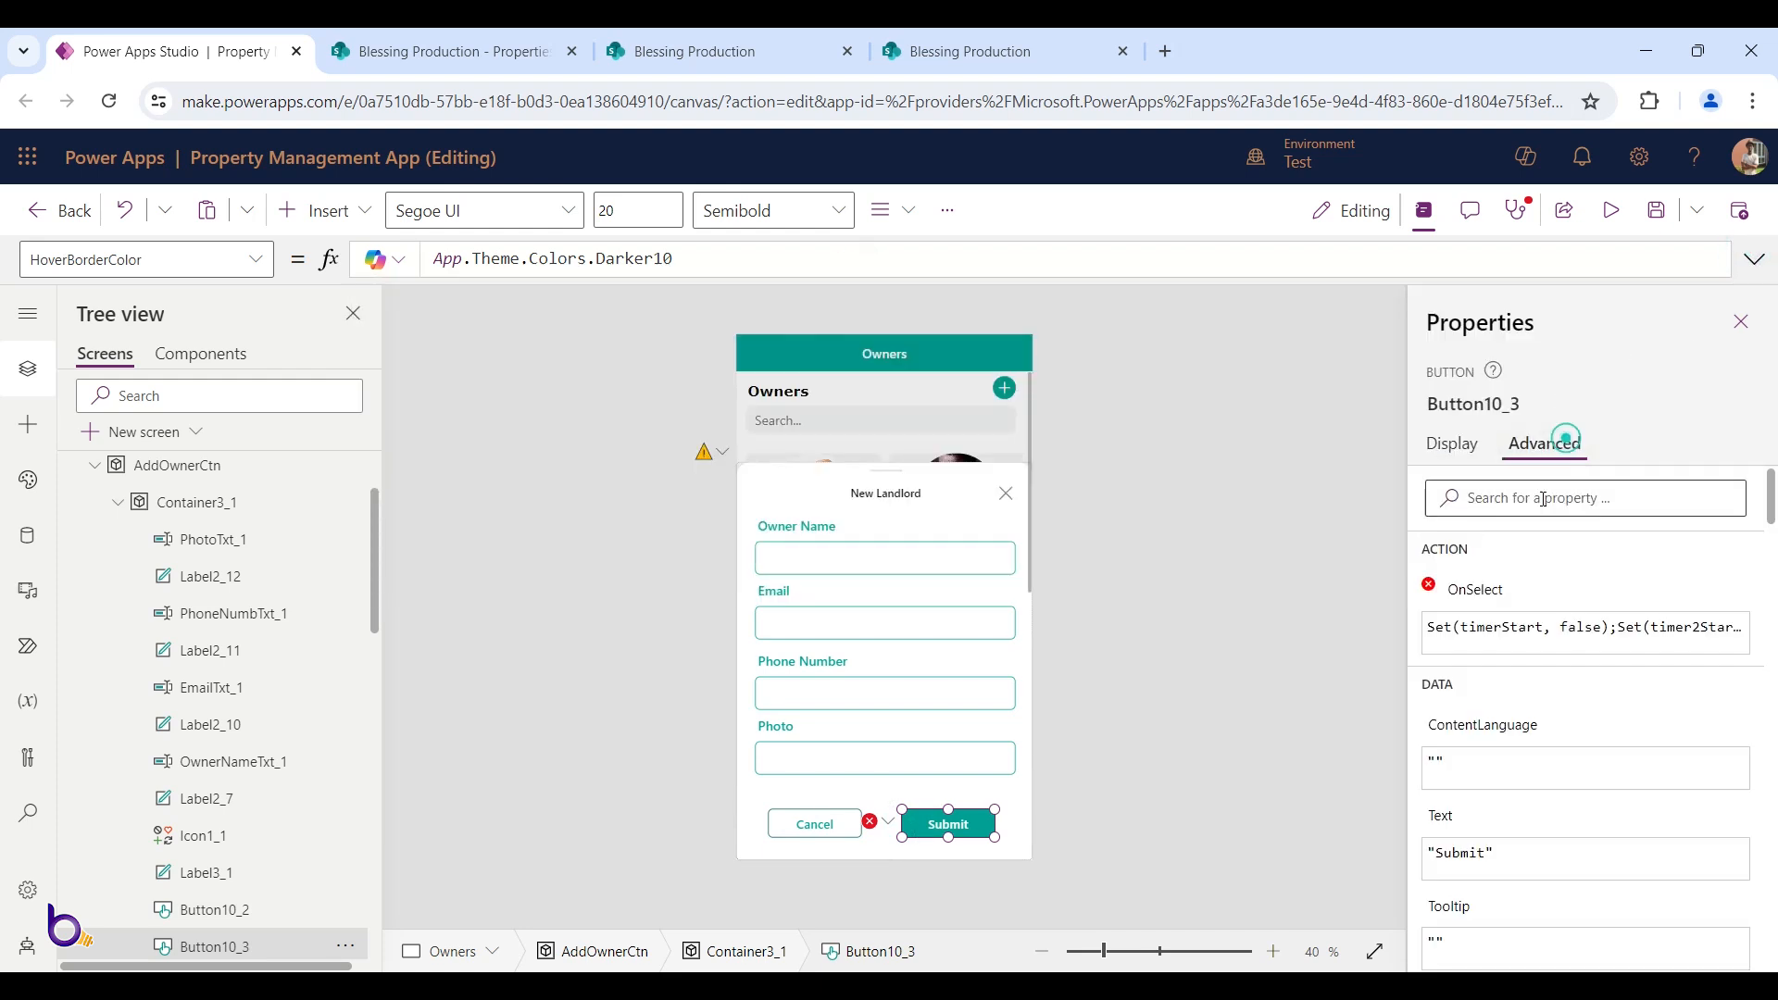
pyautogui.click(1475, 590)
# In Submit's OnSelect, change showAddProp to showAddOwner and delete ResetForm(Form1_1)
pyautogui.moveTo(947, 281); pyautogui.dragTo(938, 398)
pyautogui.click(1430, 258)
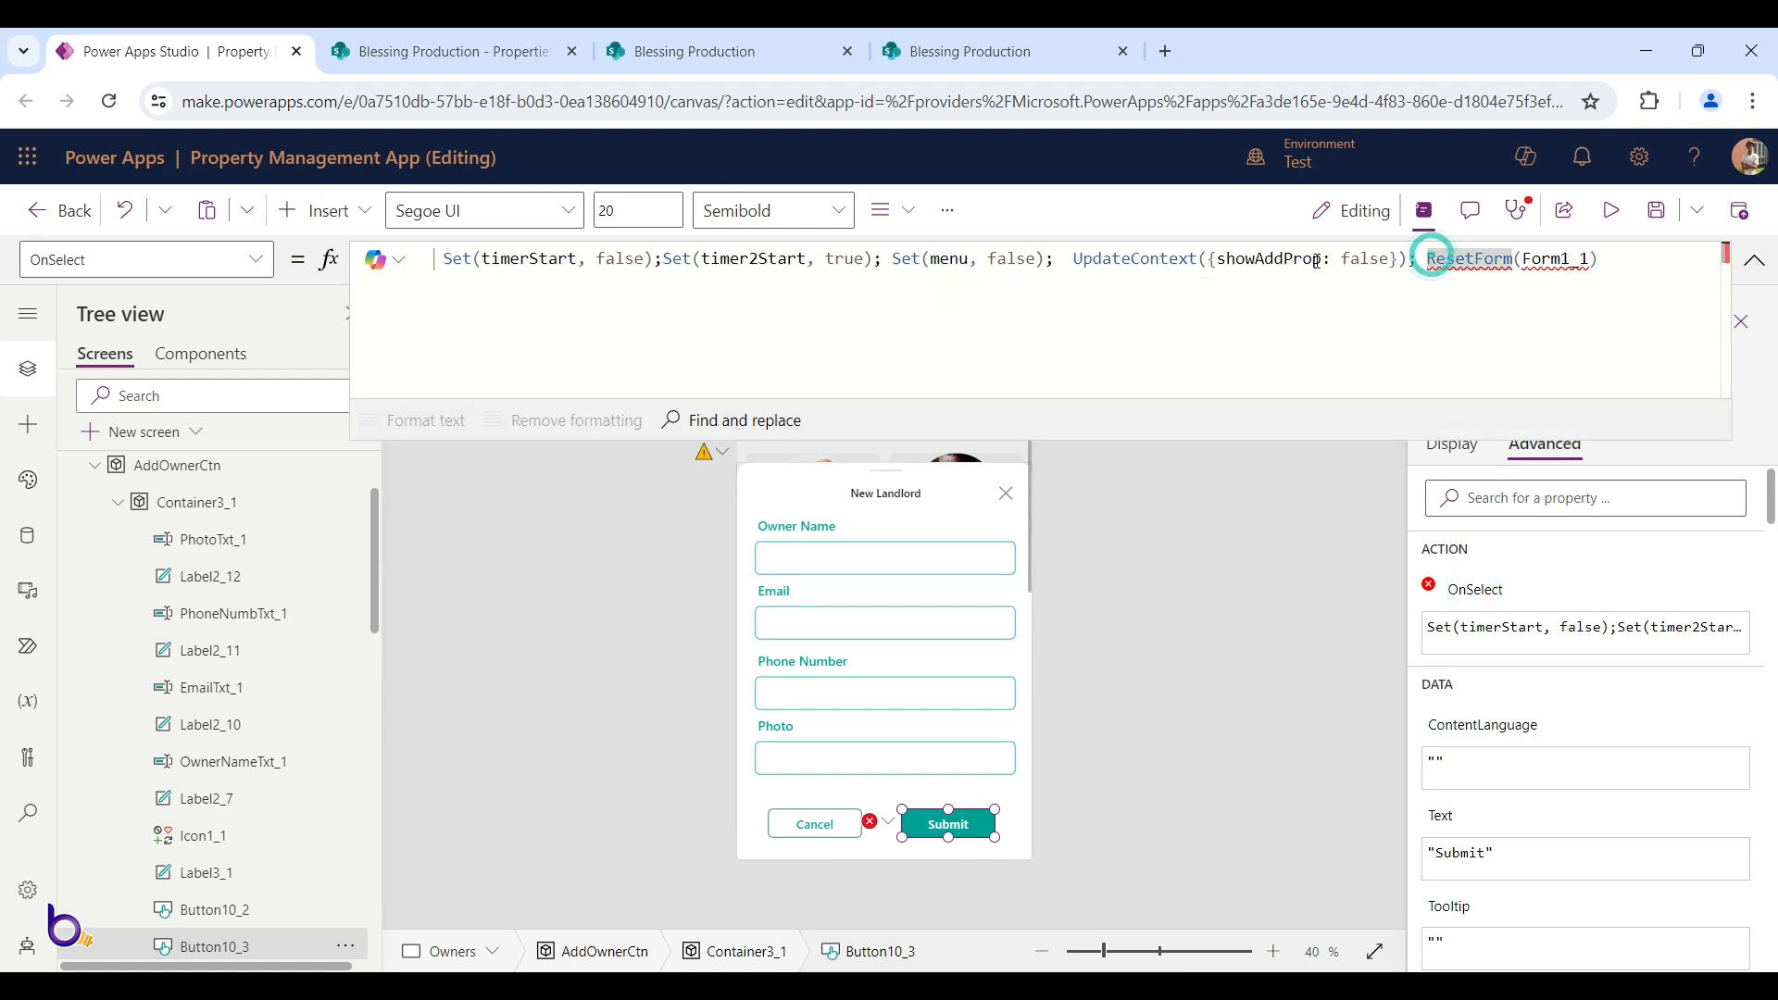
pyautogui.moveTo(1323, 260); pyautogui.dragTo(1284, 261)
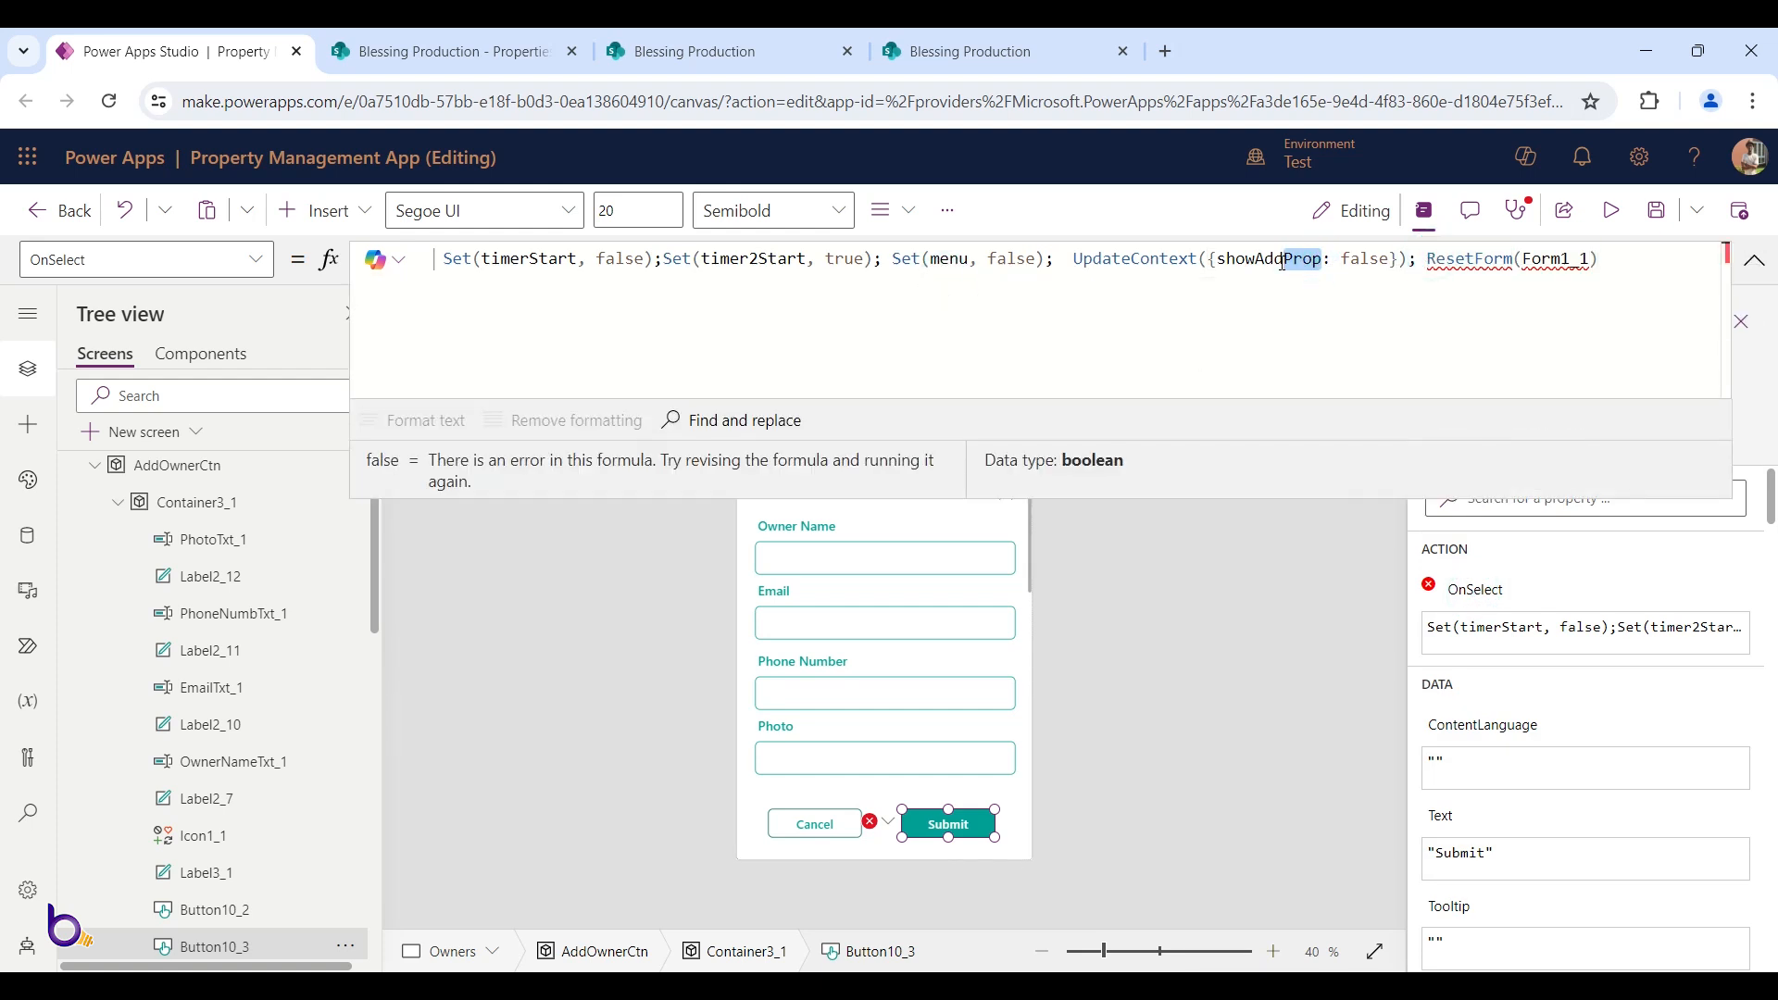
pyautogui.write('Owner')
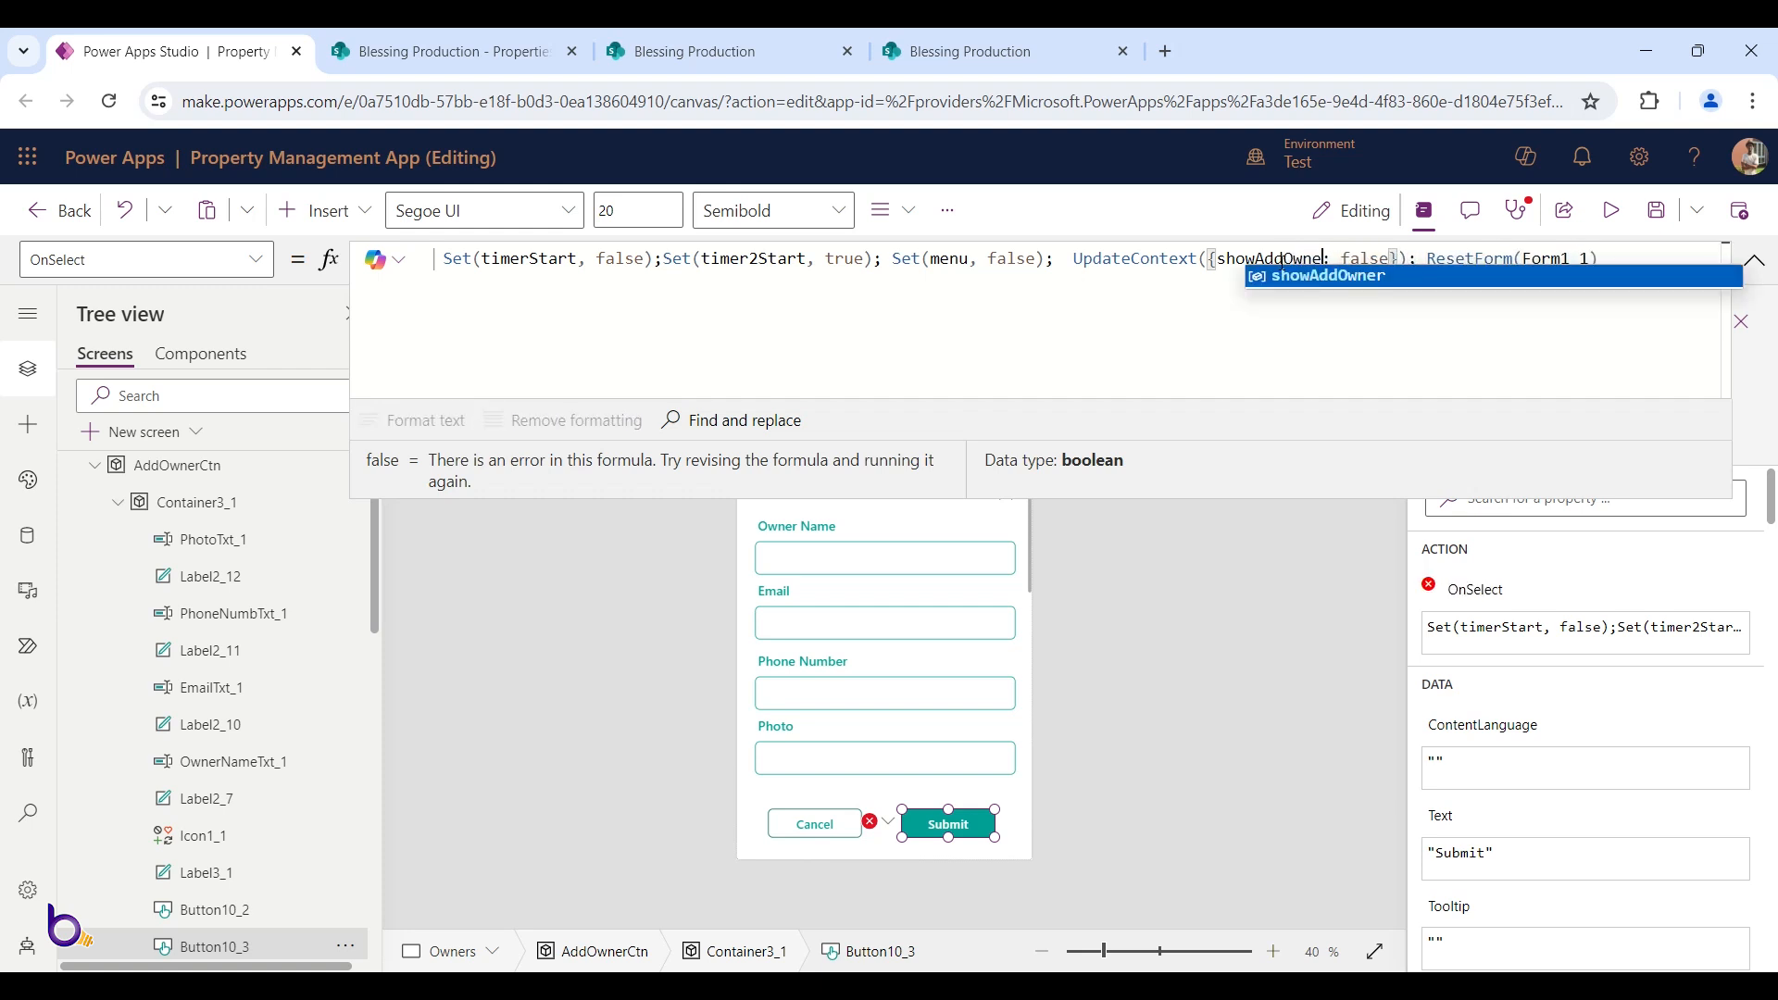
pyautogui.click(1469, 277)
pyautogui.moveTo(1632, 263); pyautogui.dragTo(1431, 263)
pyautogui.press('BackSpace')
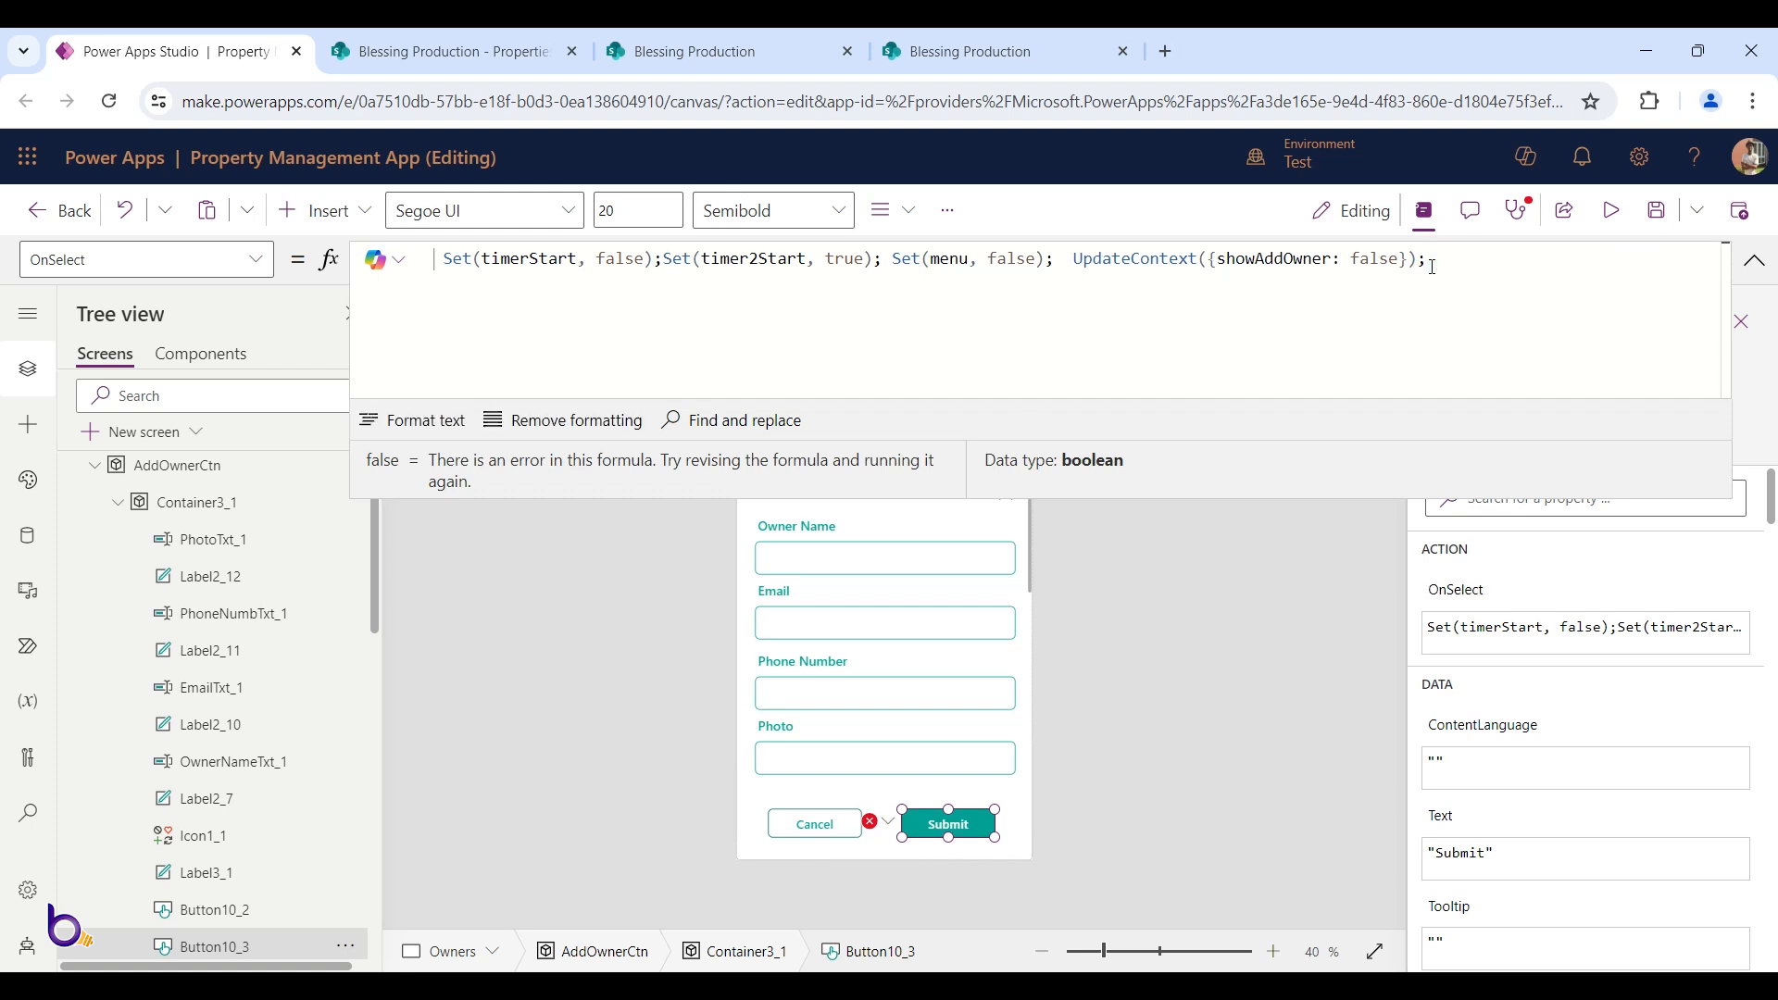
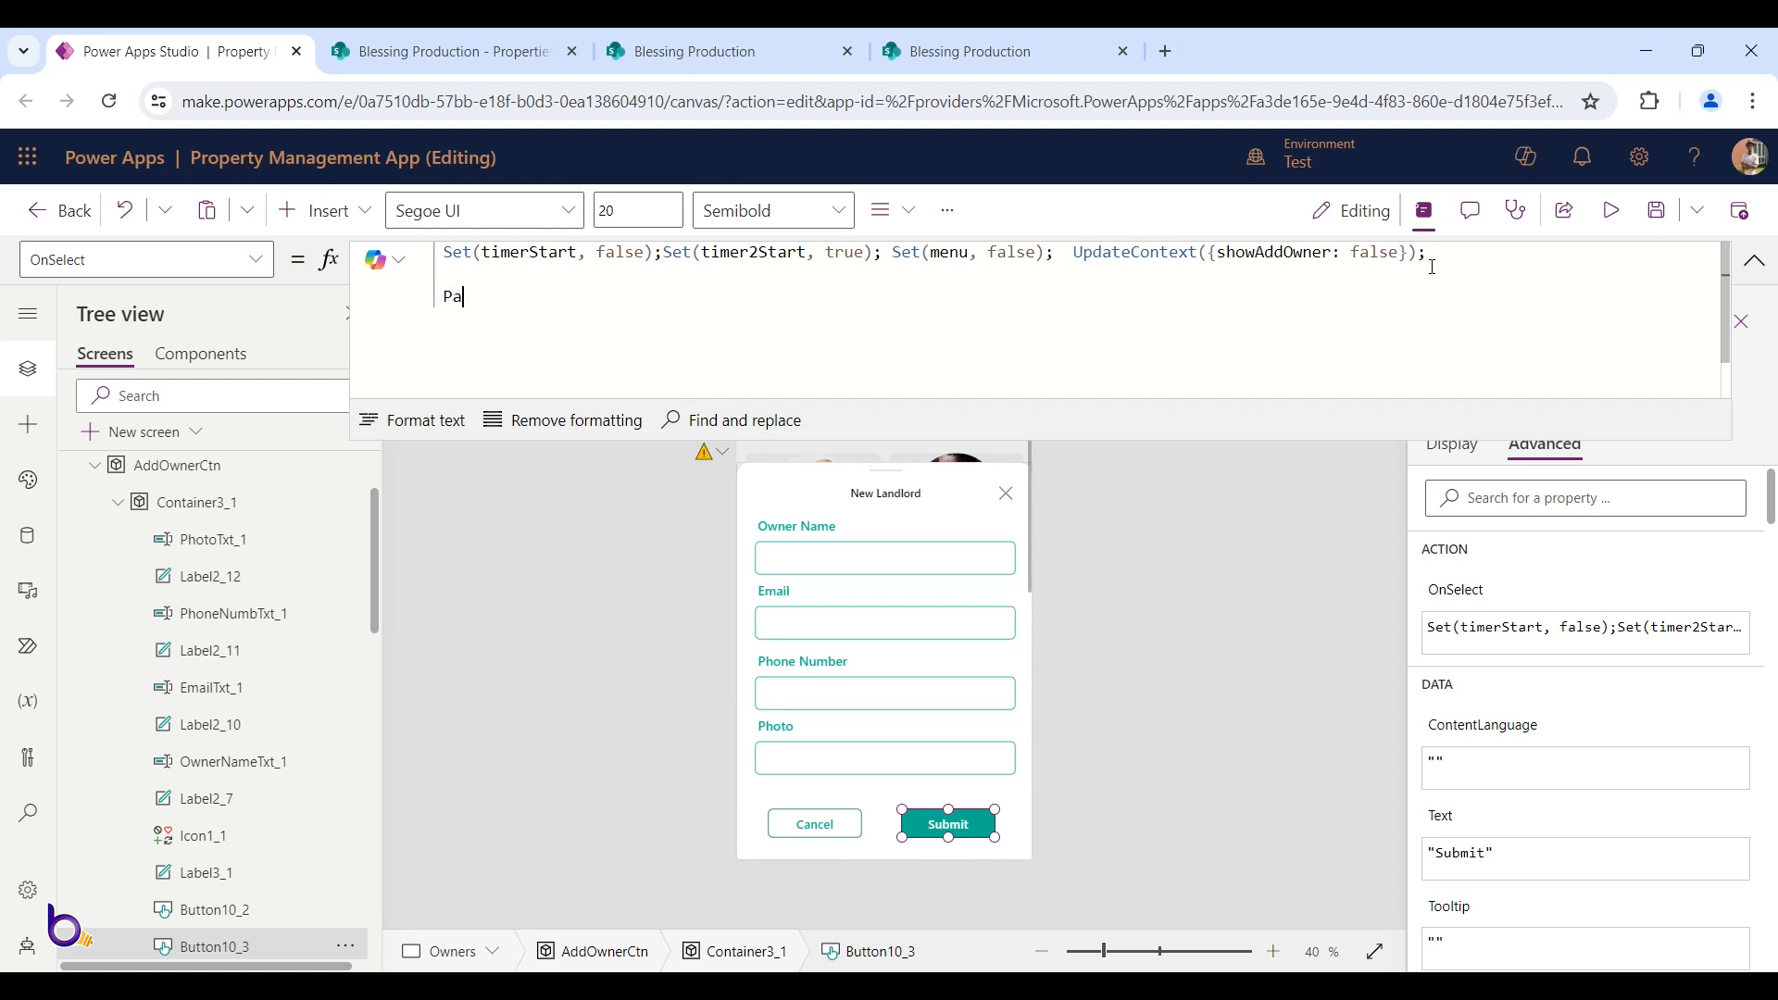
# Append Patch(Landloards, Defaults(Landloards), {}) to Submit's OnSelect, format it, and enlarge the formula bar
pyautogui.write('tch(Landloards')
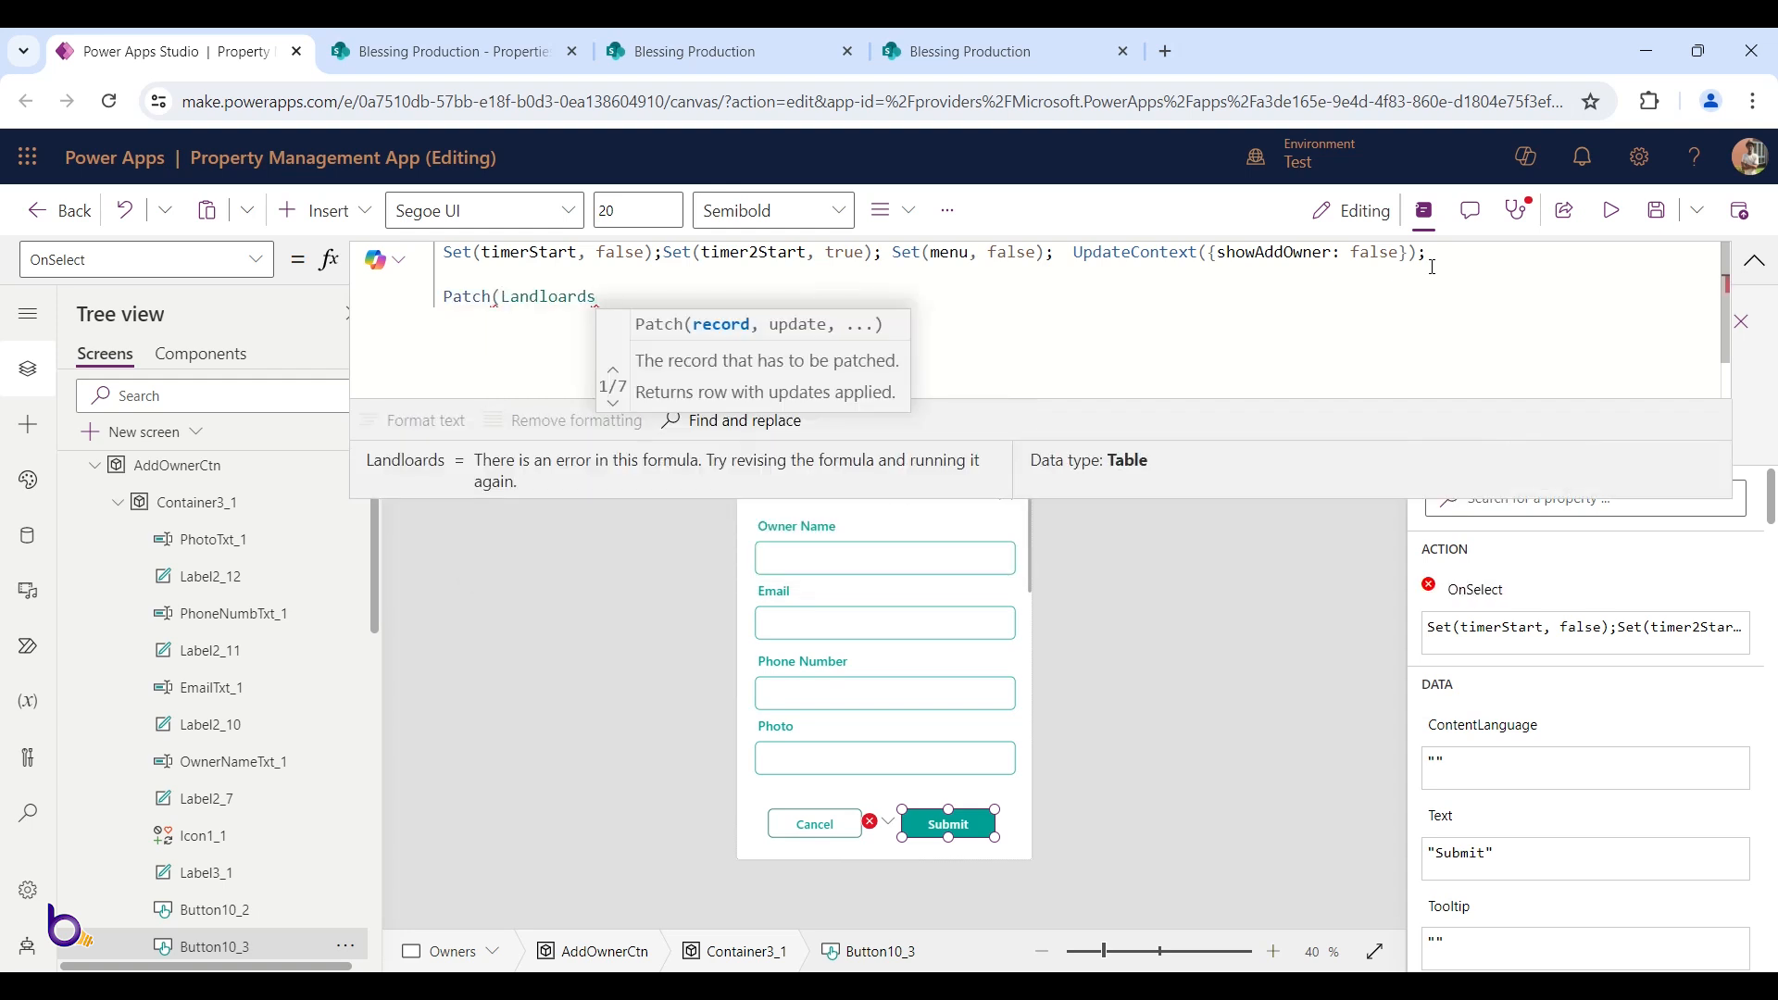
pyautogui.write(', de')
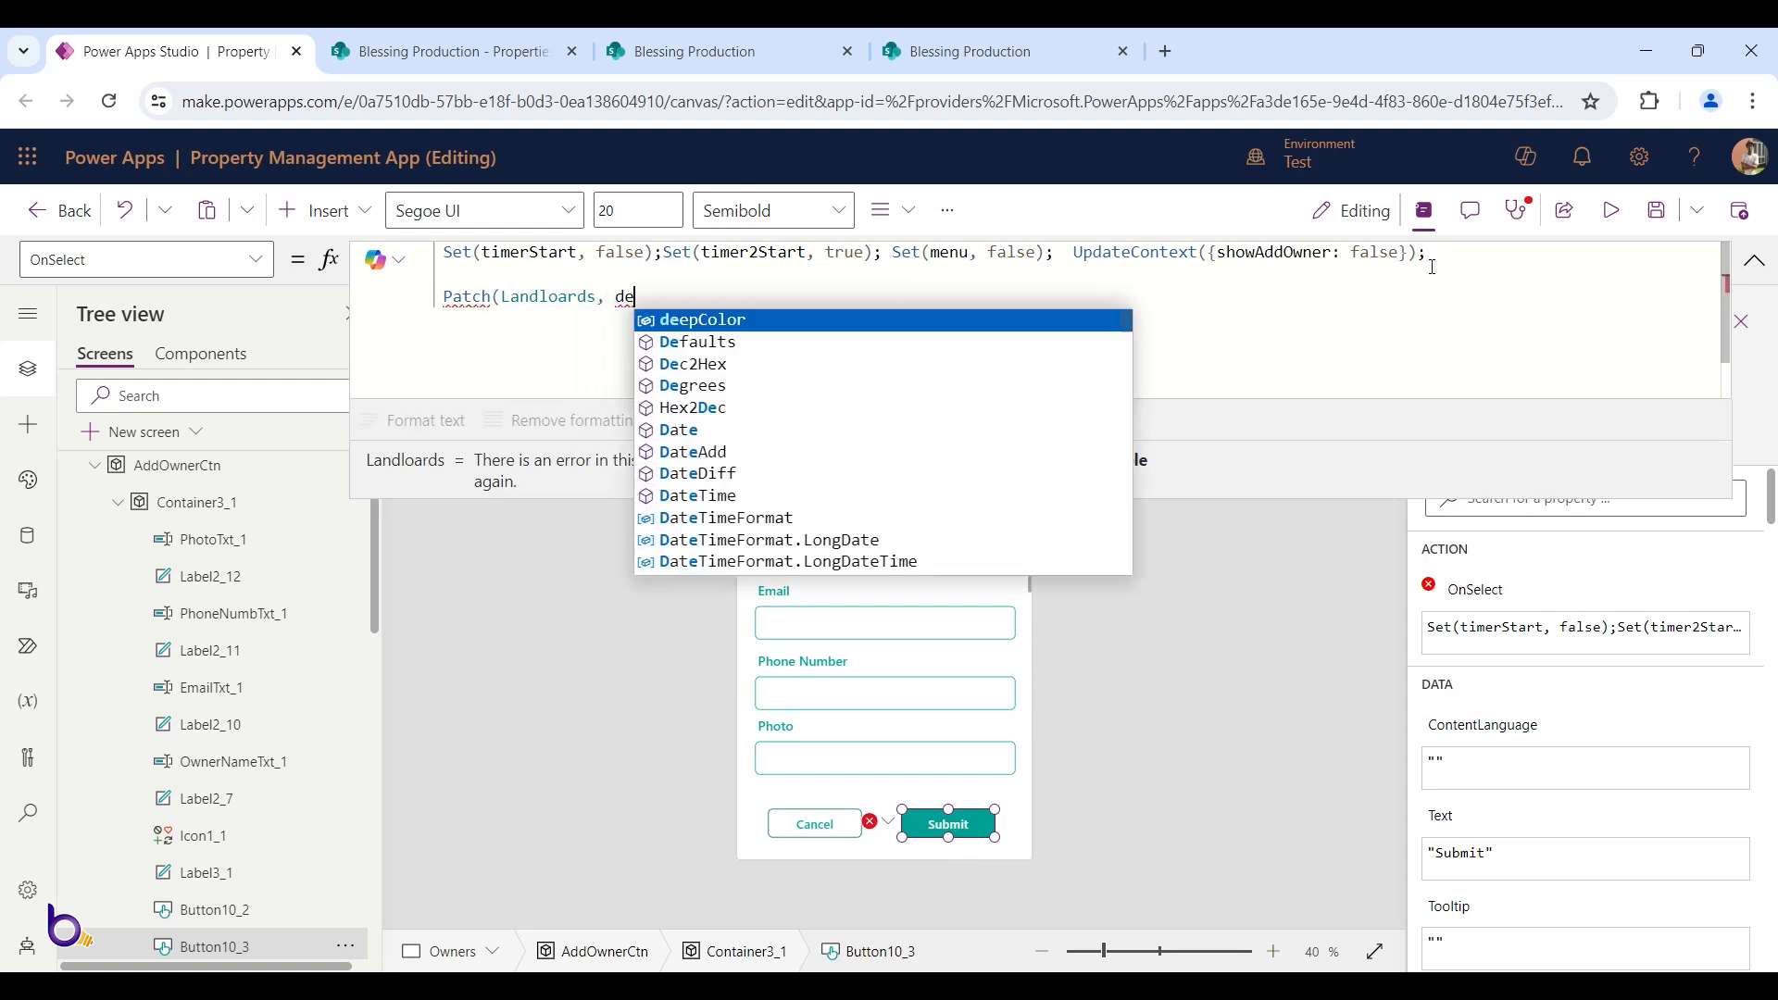
pyautogui.write('f')
pyautogui.press('Tab')
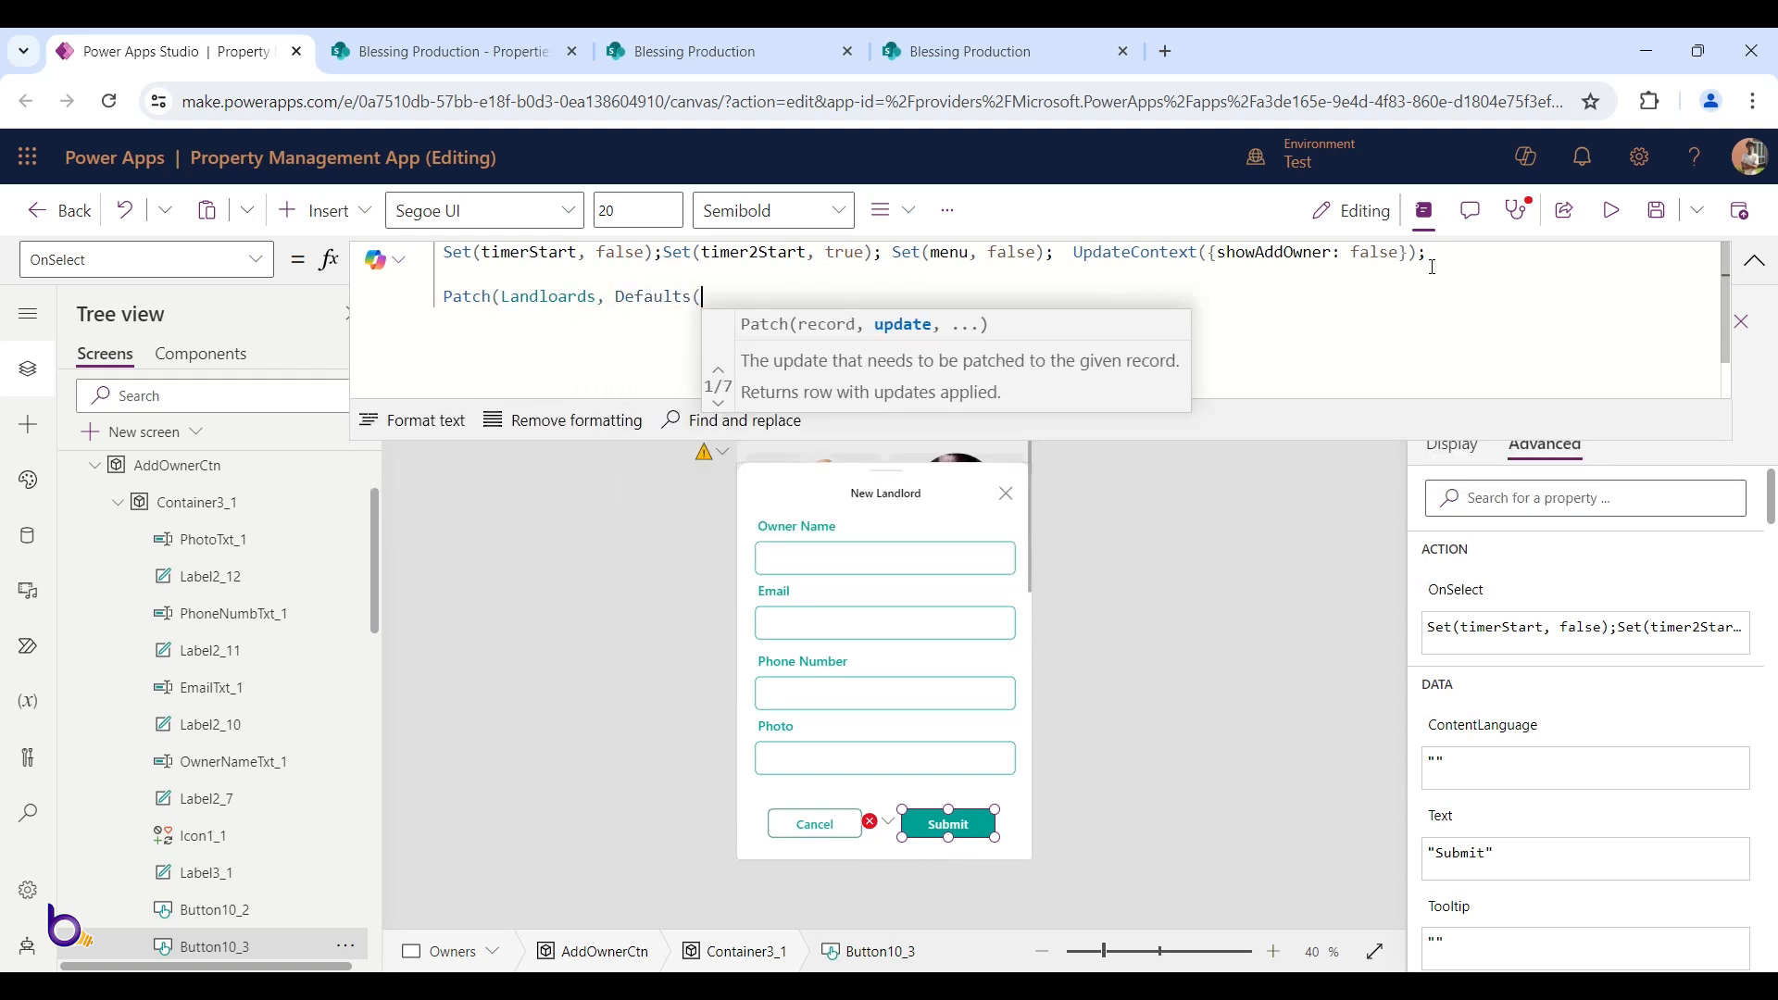
pyautogui.write('La')
pyautogui.press('Tab')
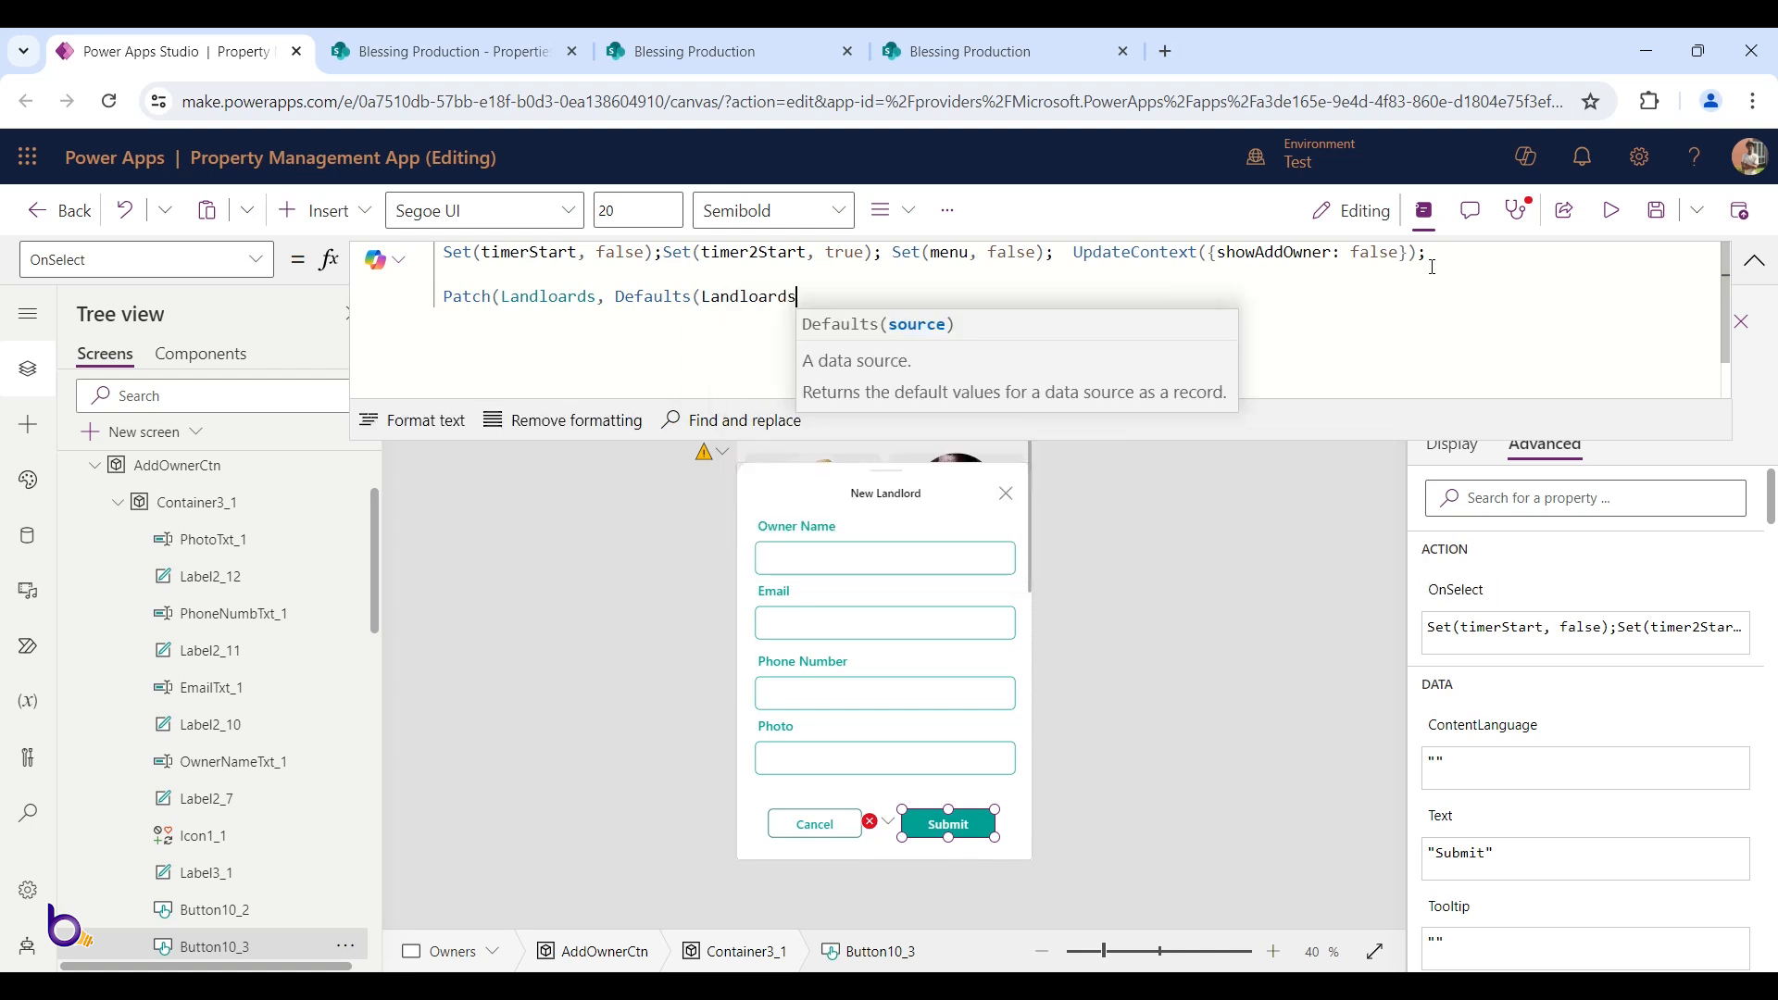
pyautogui.write('),')
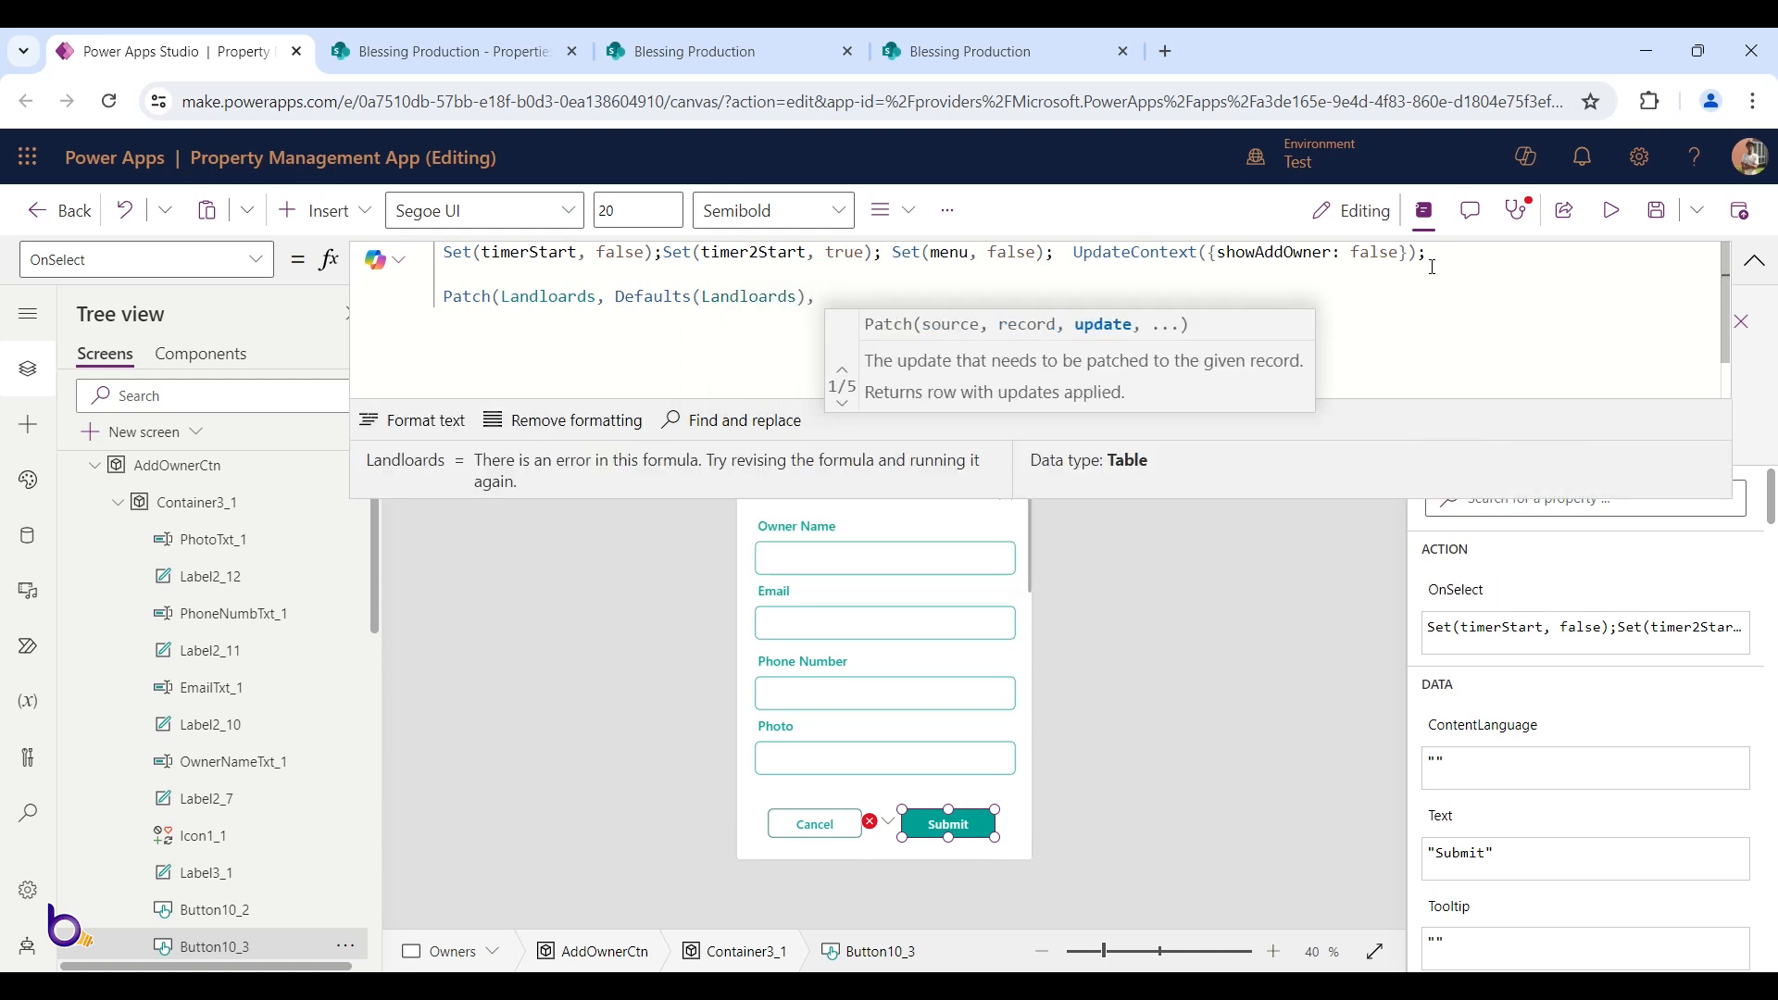
pyautogui.write(' {})')
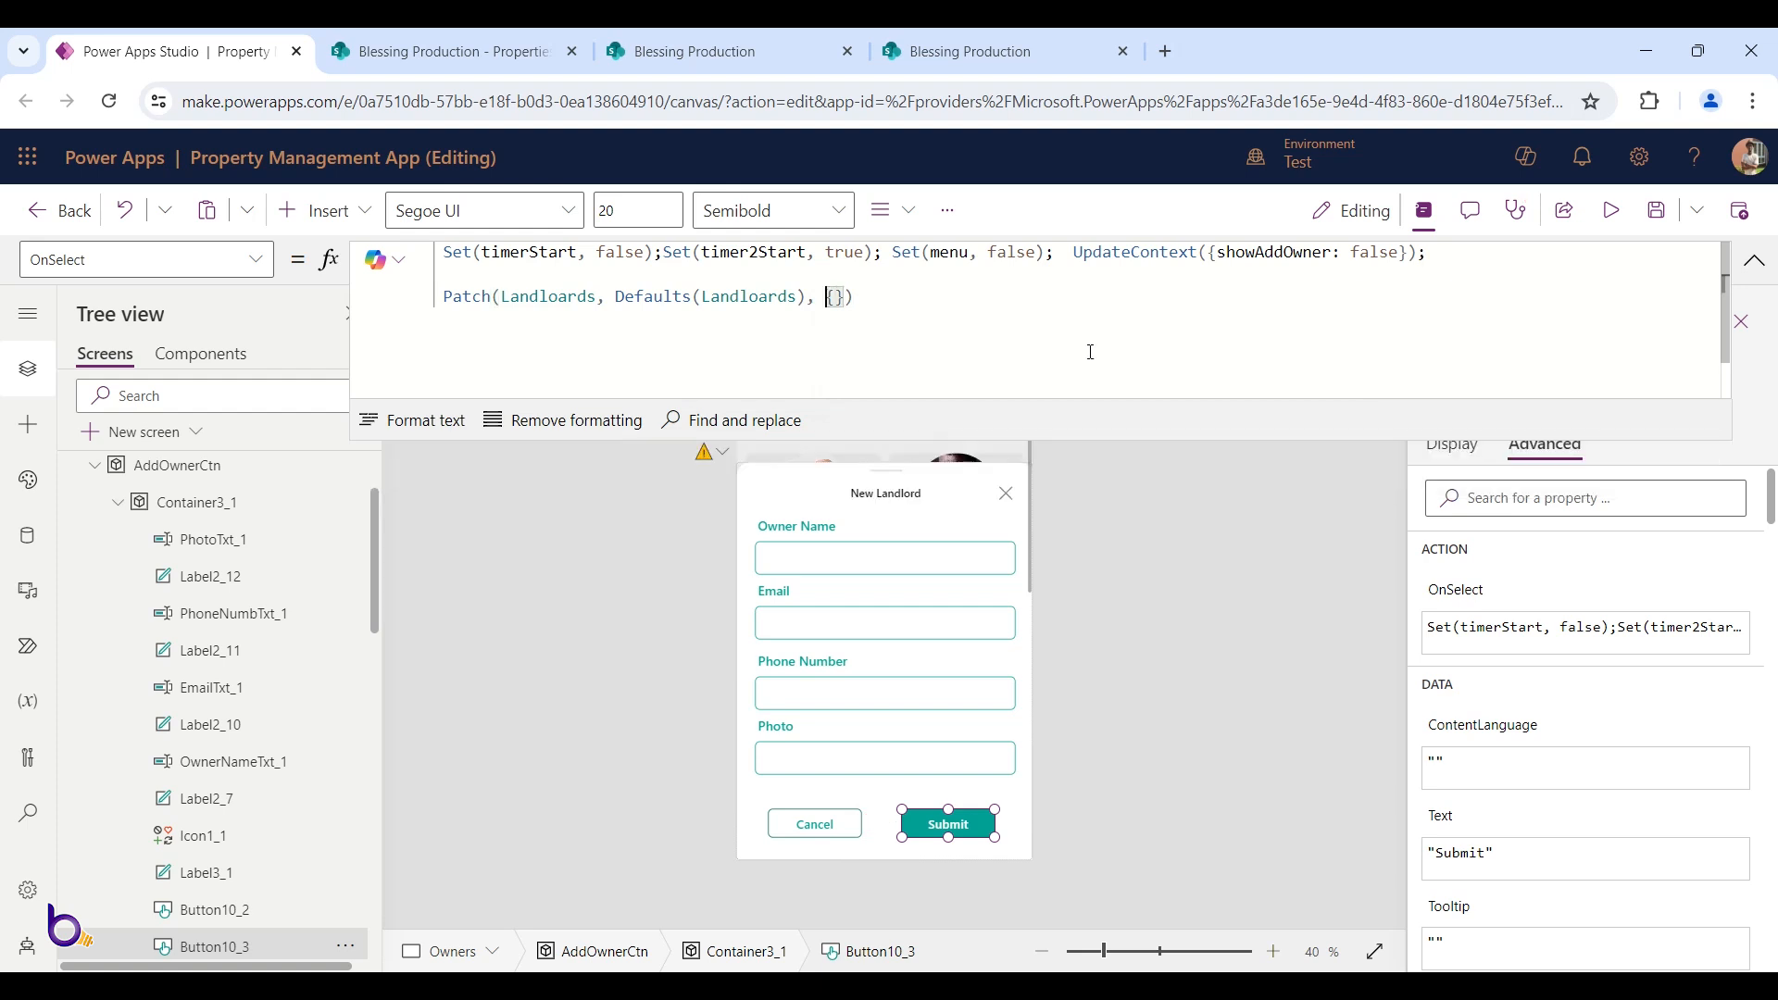
pyautogui.click(404, 426)
pyautogui.scroll(-4, 769, 372)
pyautogui.scroll(1, 768, 371)
pyautogui.scroll(-2, 769, 371)
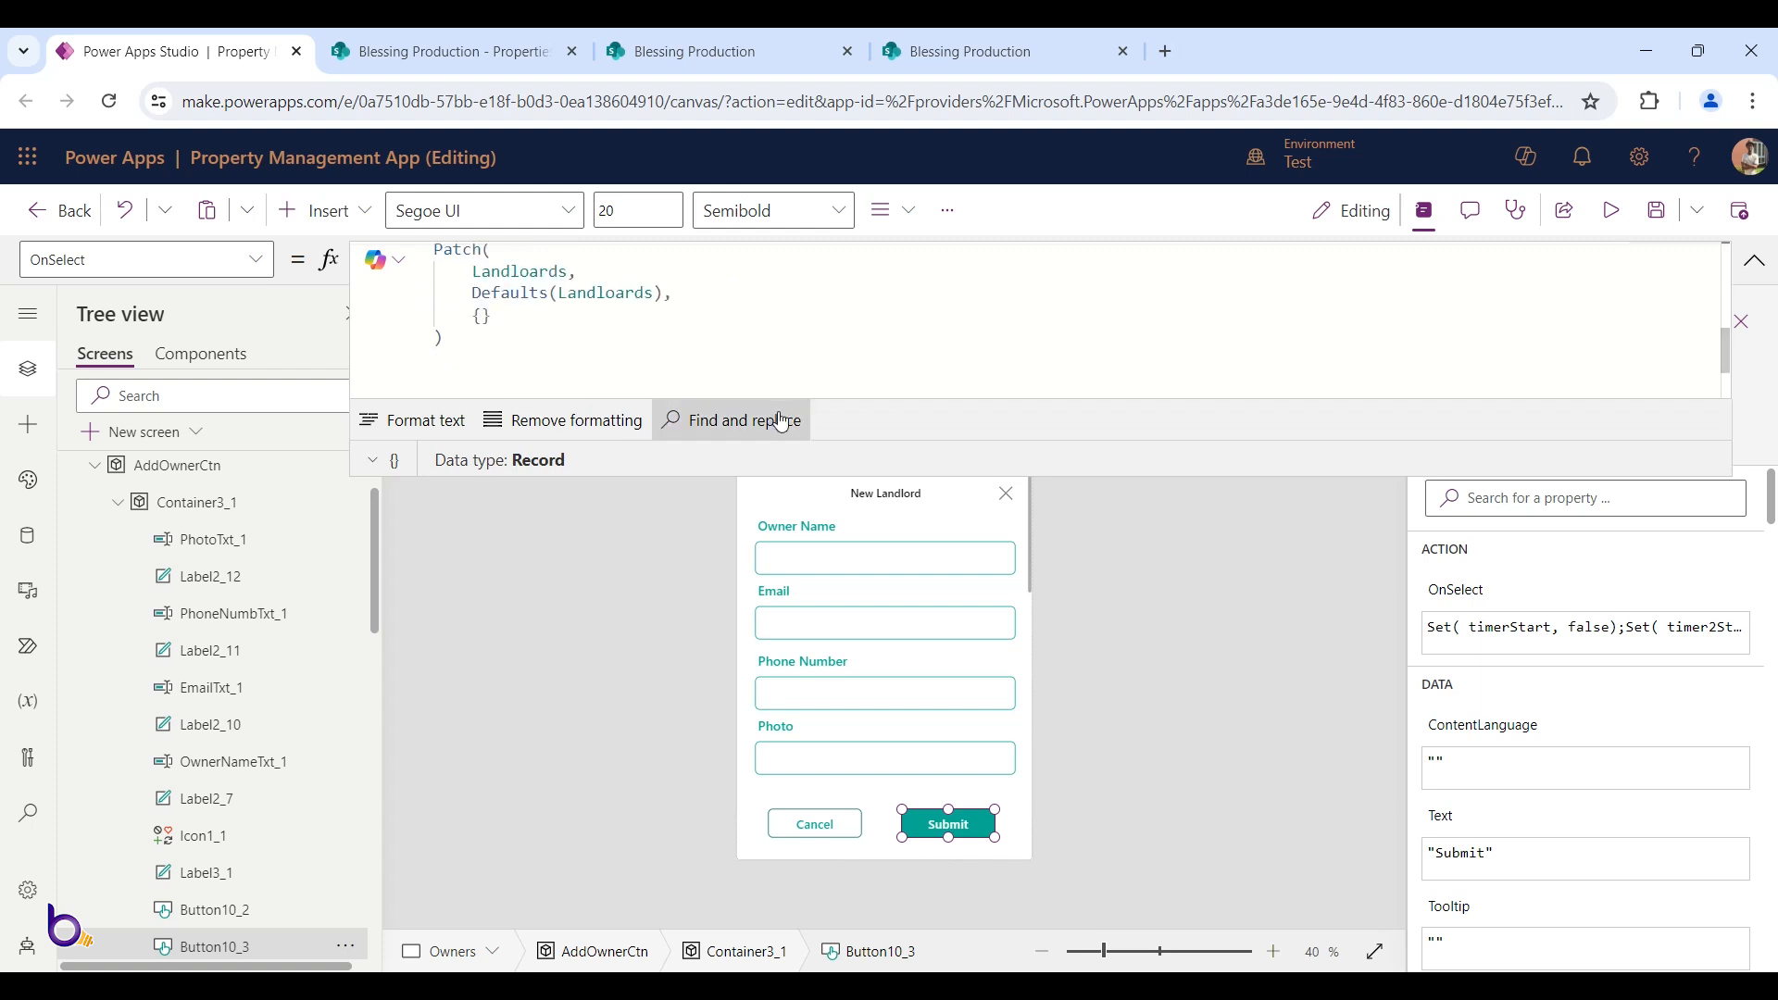
pyautogui.moveTo(816, 663); pyautogui.dragTo(816, 665)
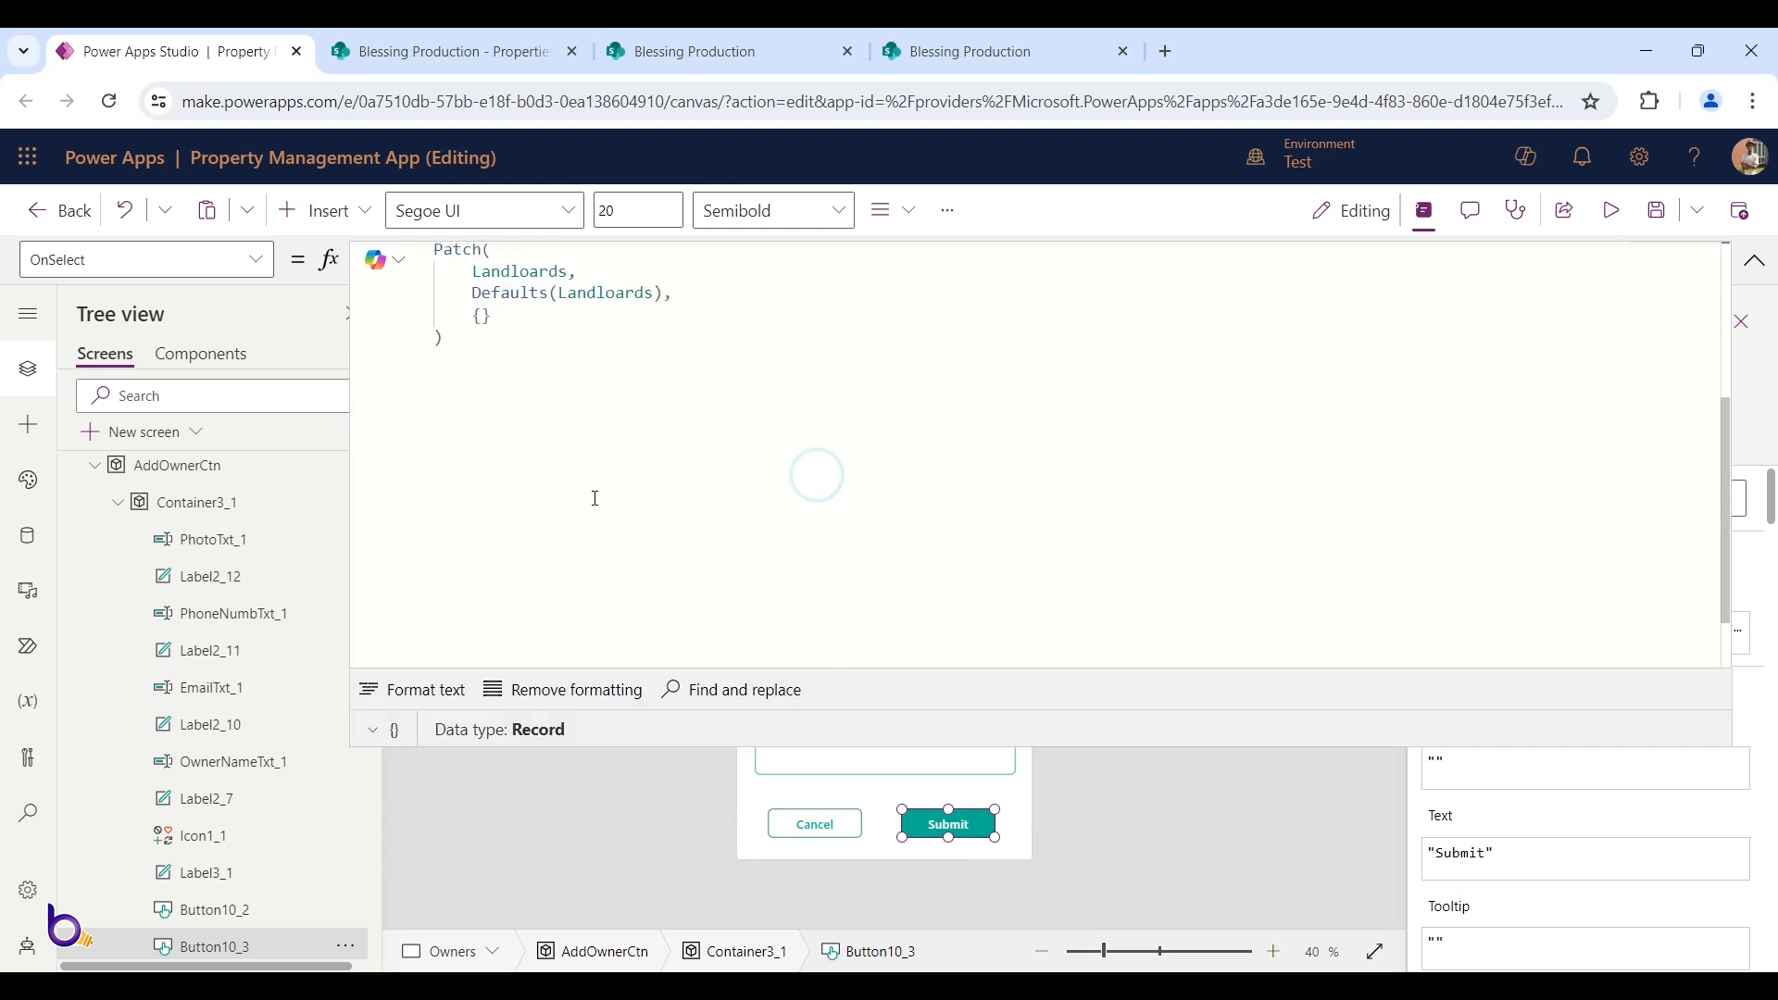
# Open a new line inside the Patch braces and add the field Owner: ""
pyautogui.click(484, 318)
pyautogui.press('Return')
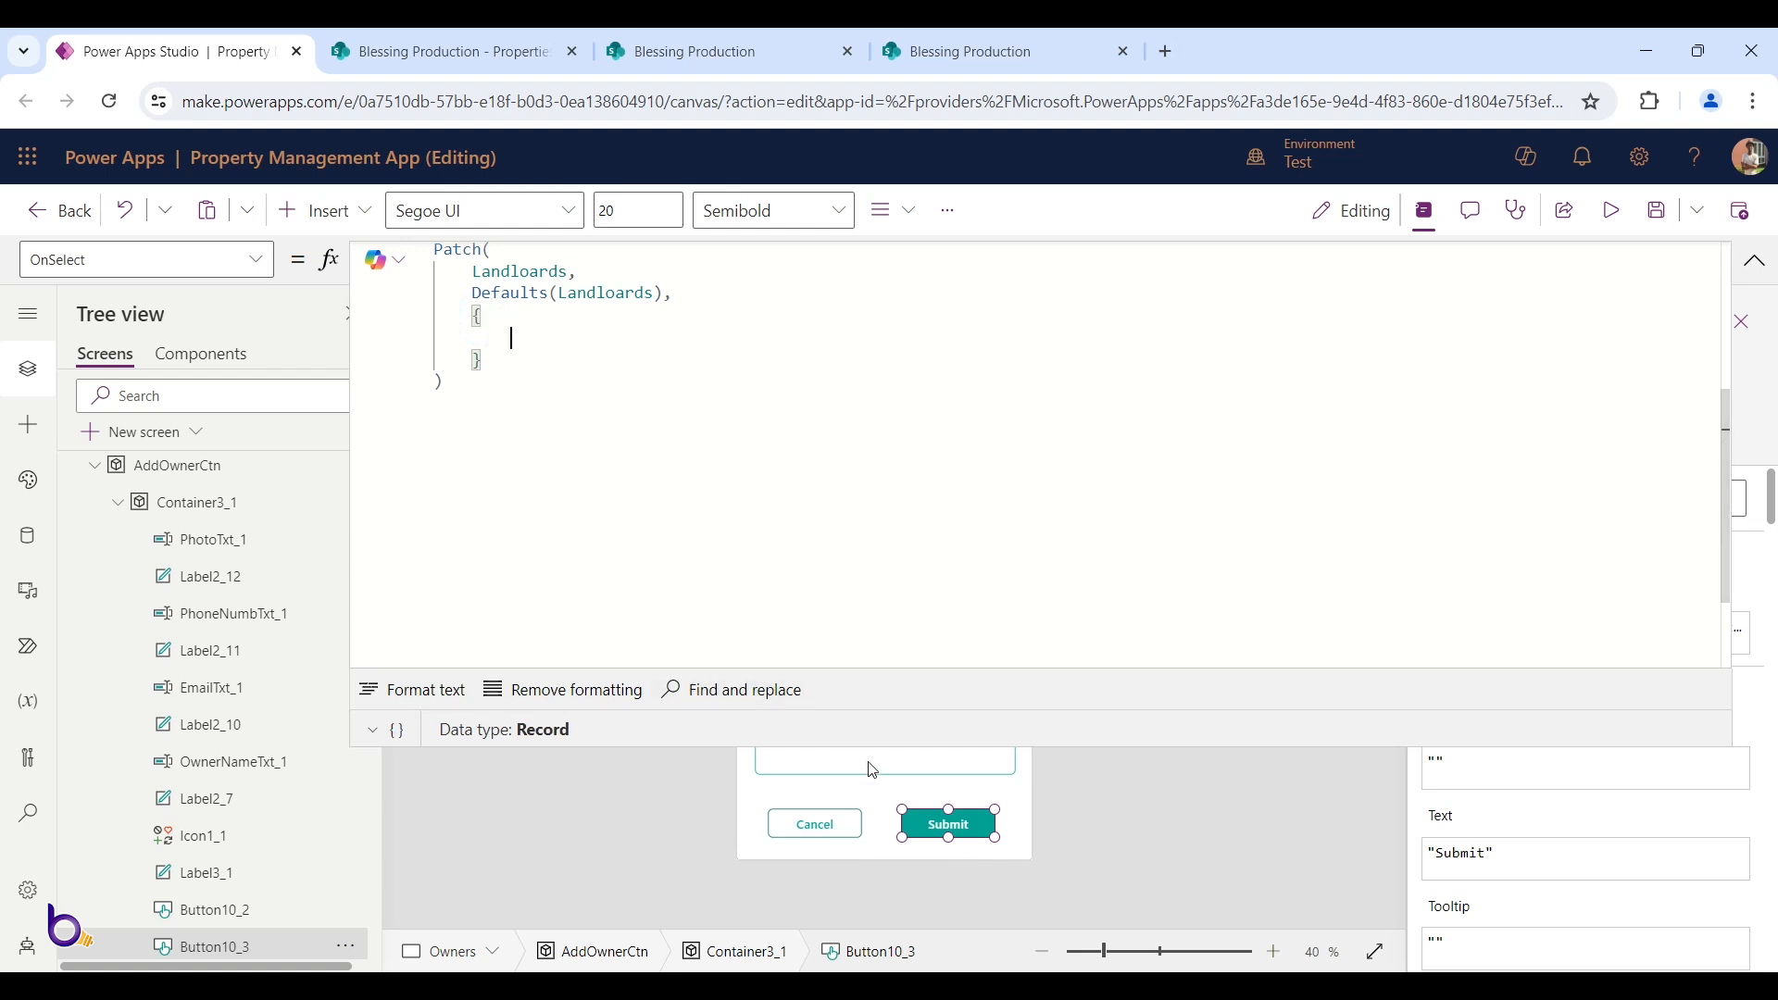
pyautogui.moveTo(865, 747); pyautogui.dragTo(872, 444)
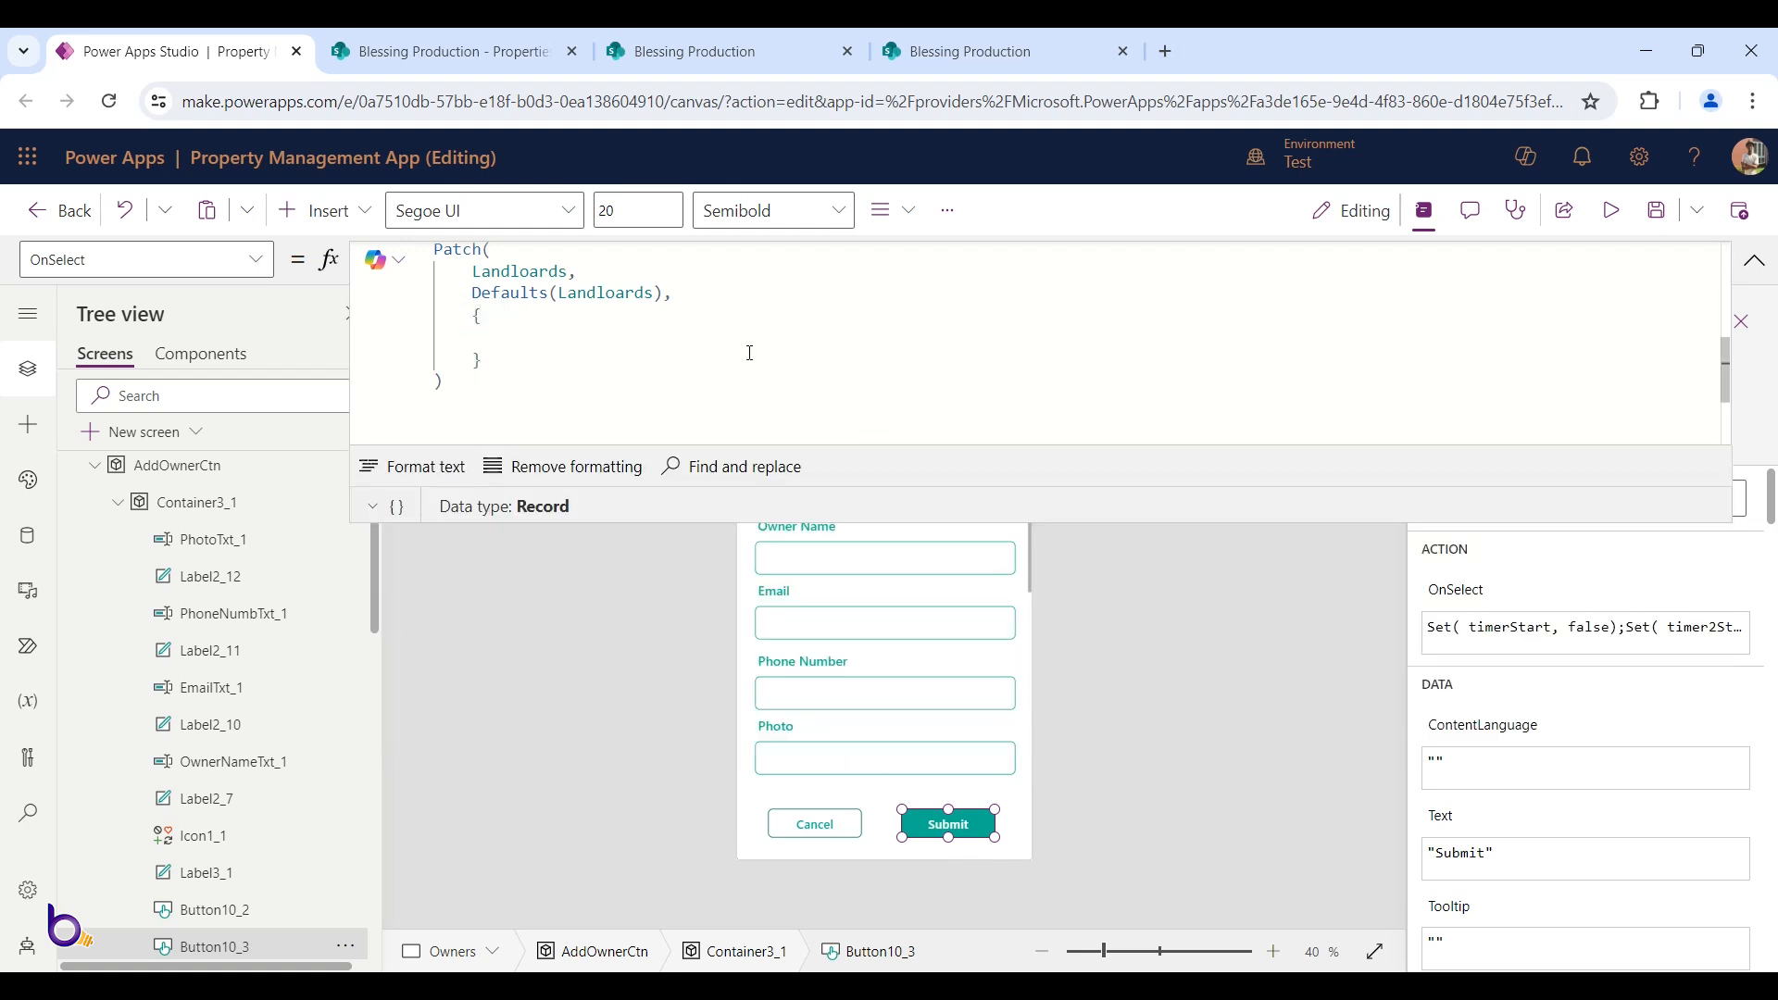
pyautogui.write('Owner: "",')
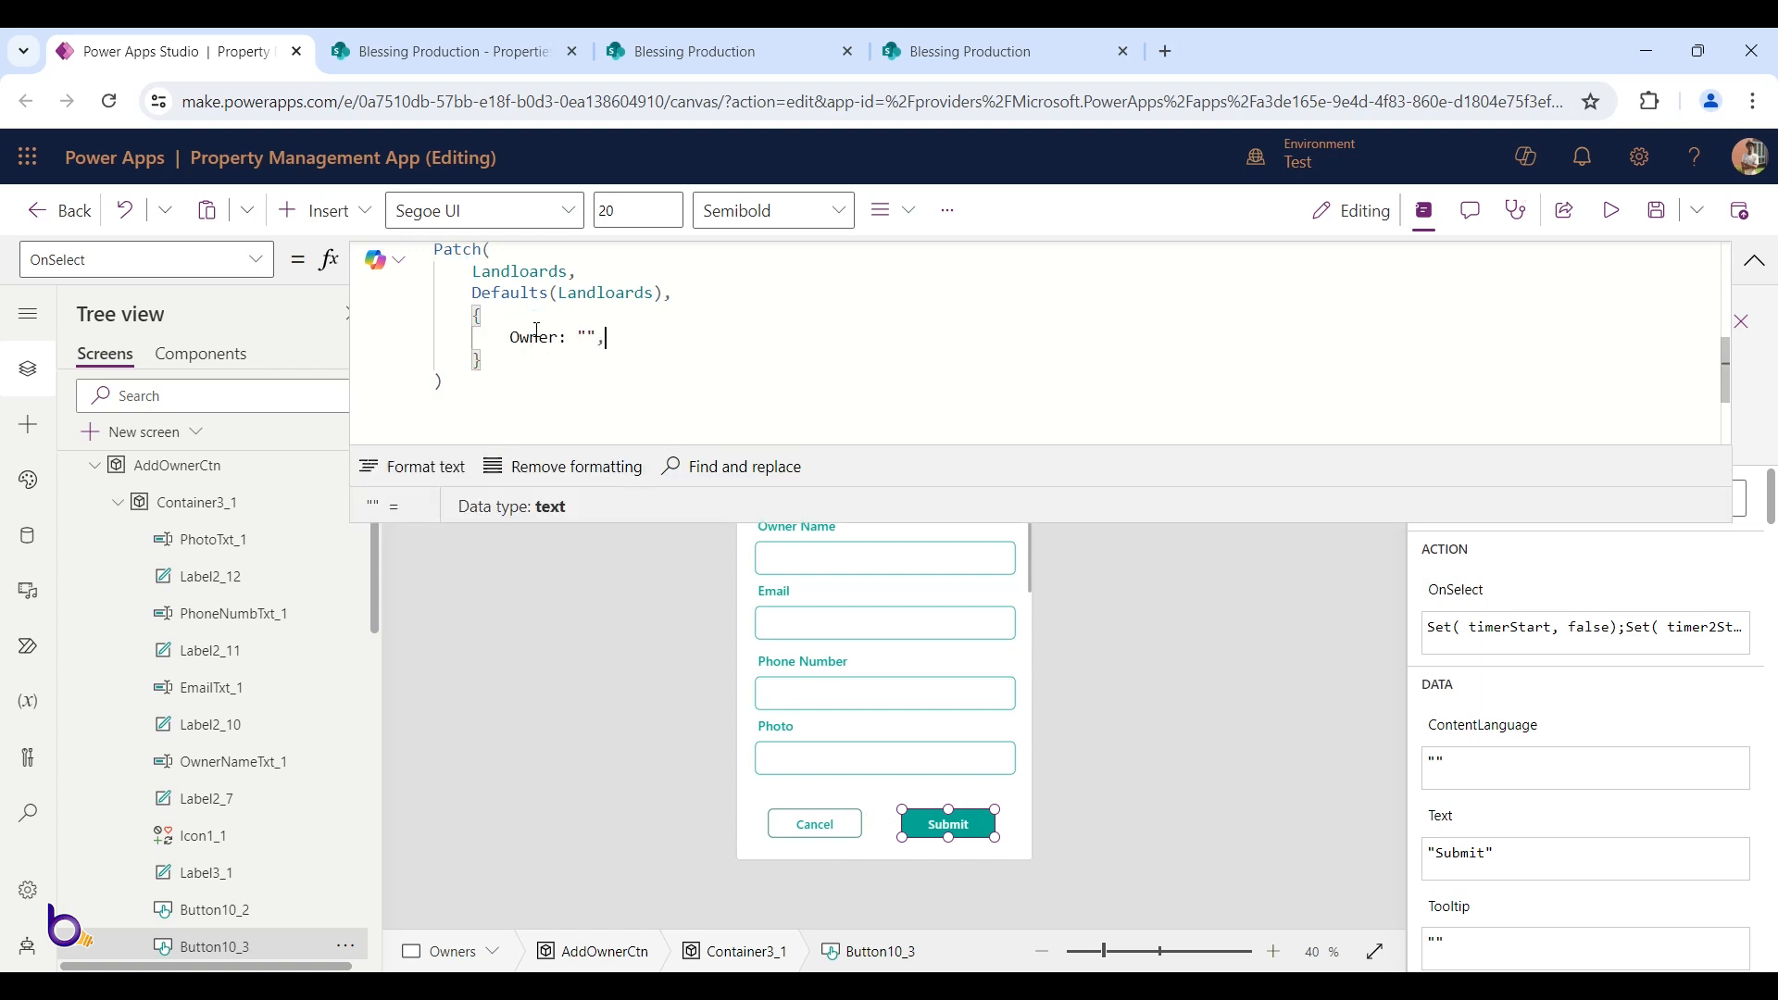
pyautogui.press('Tab')
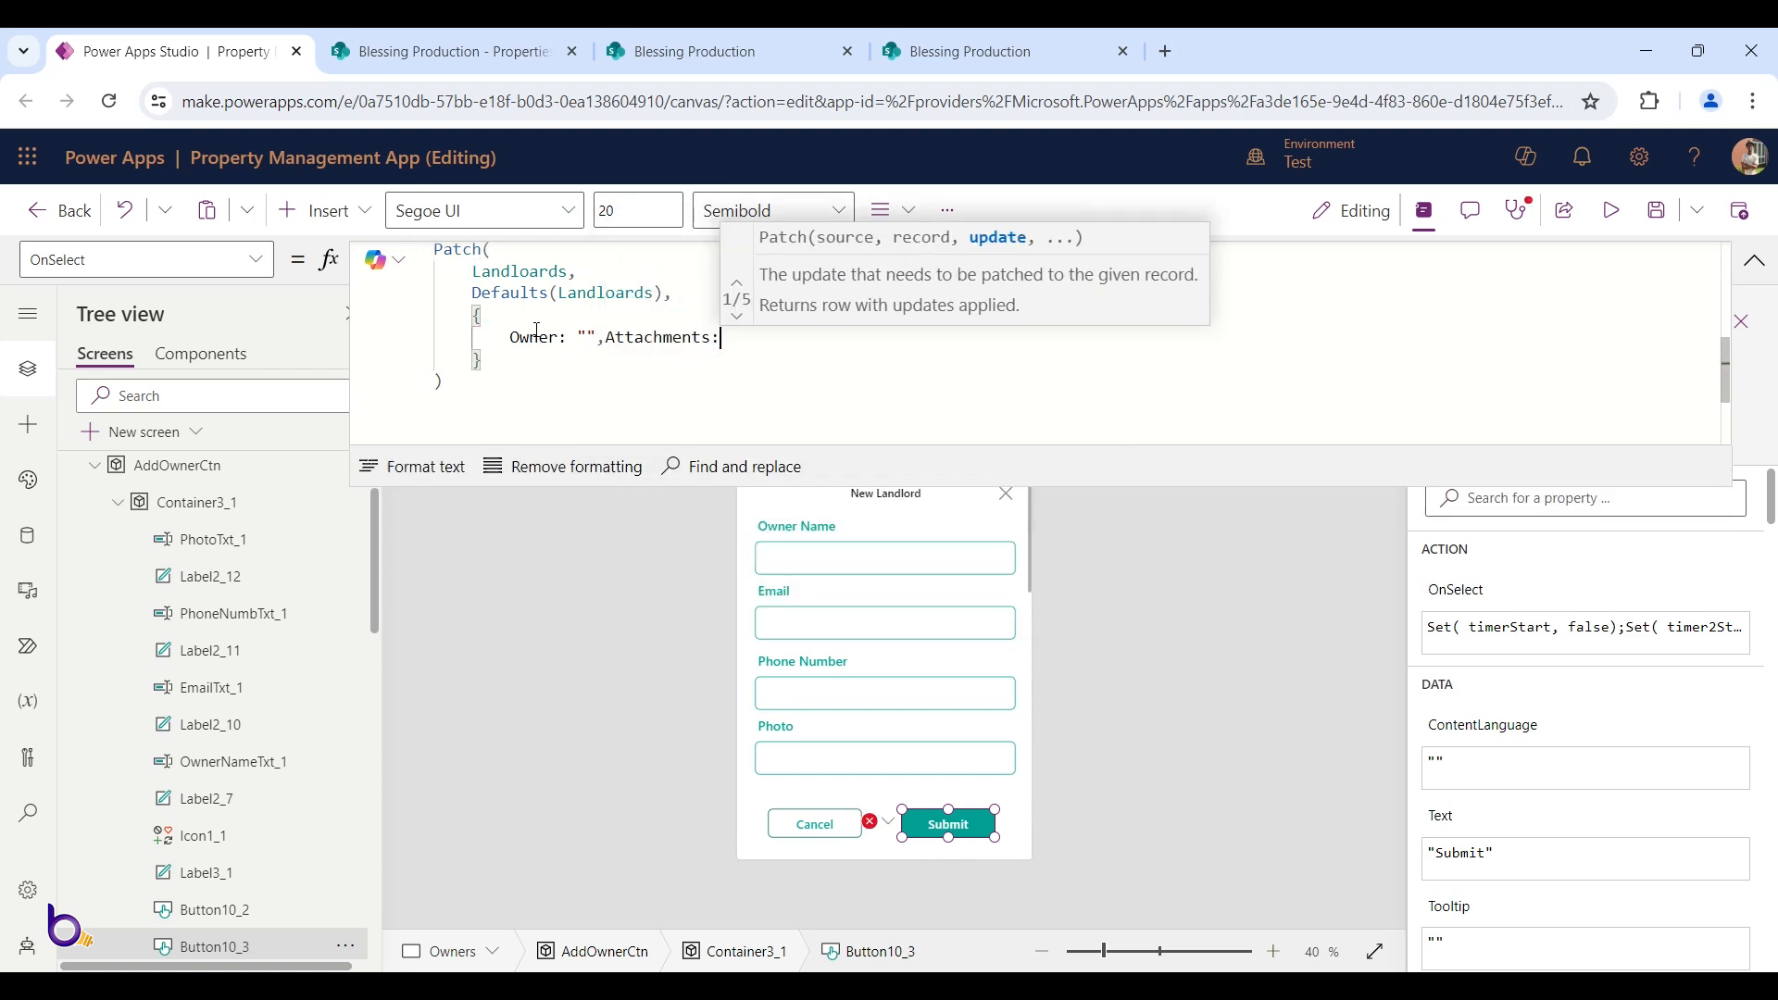
pyautogui.press('Return')
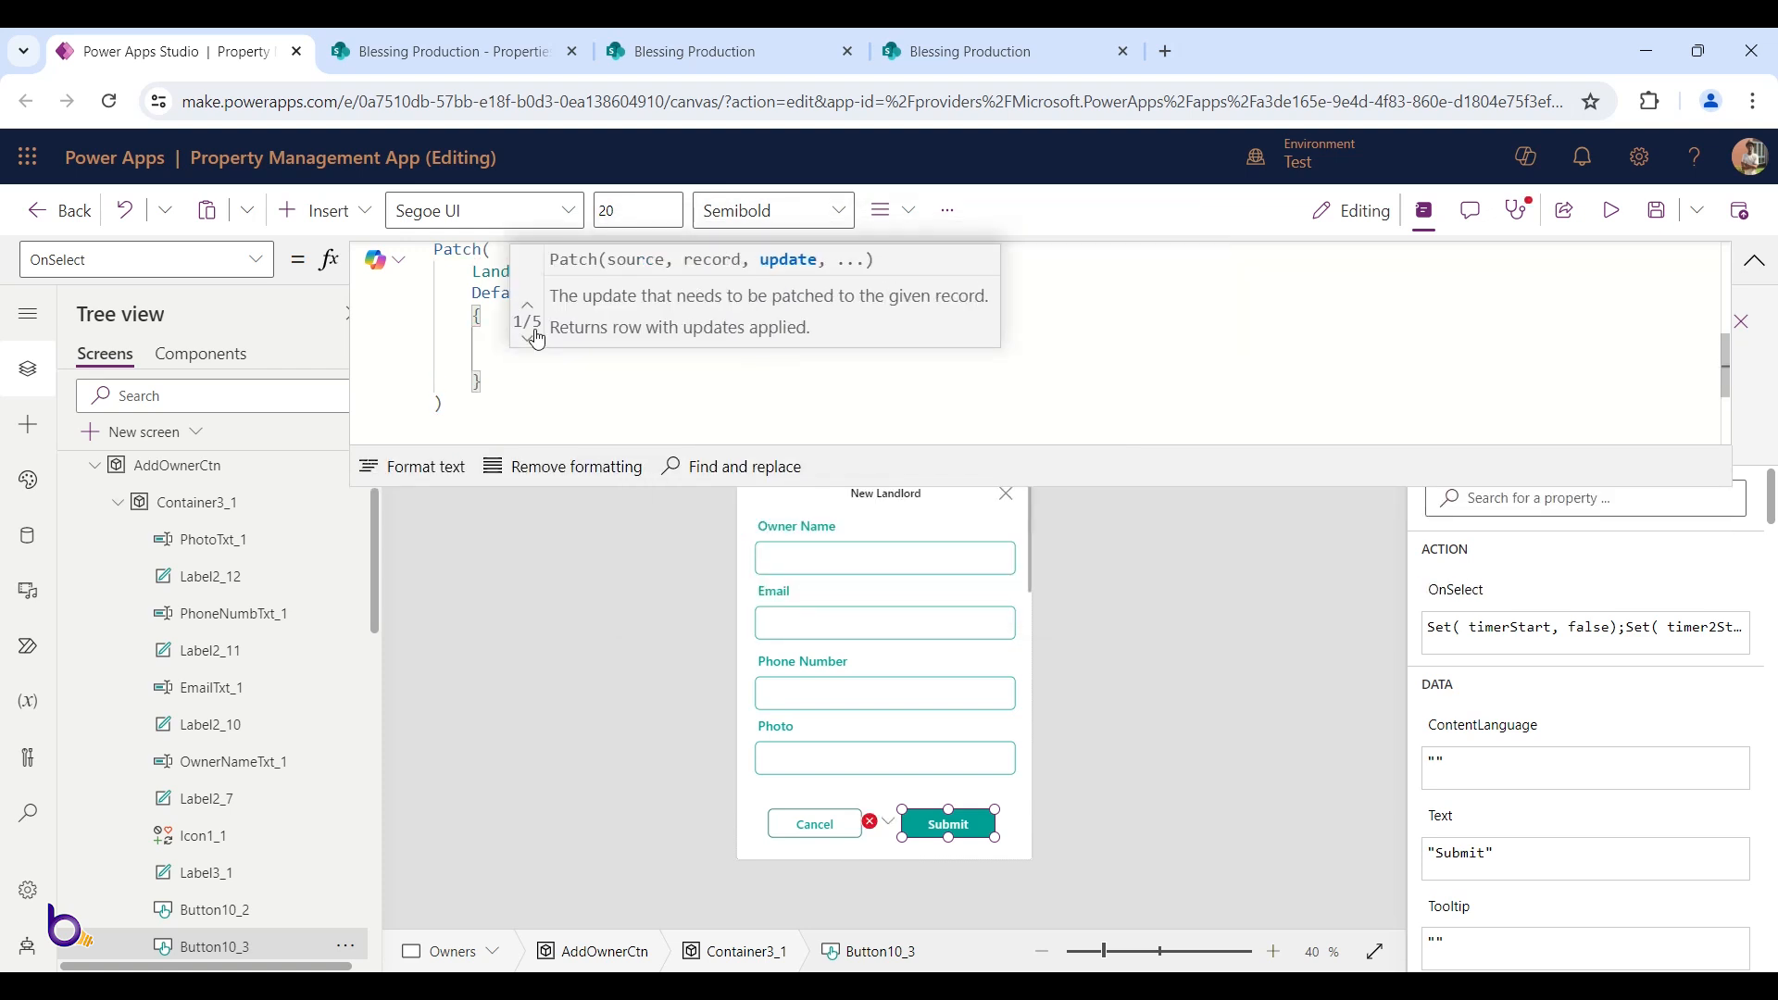
# Remove the stray Attachments entry and add OwnerEmail: "" on the next line
pyautogui.write('E')
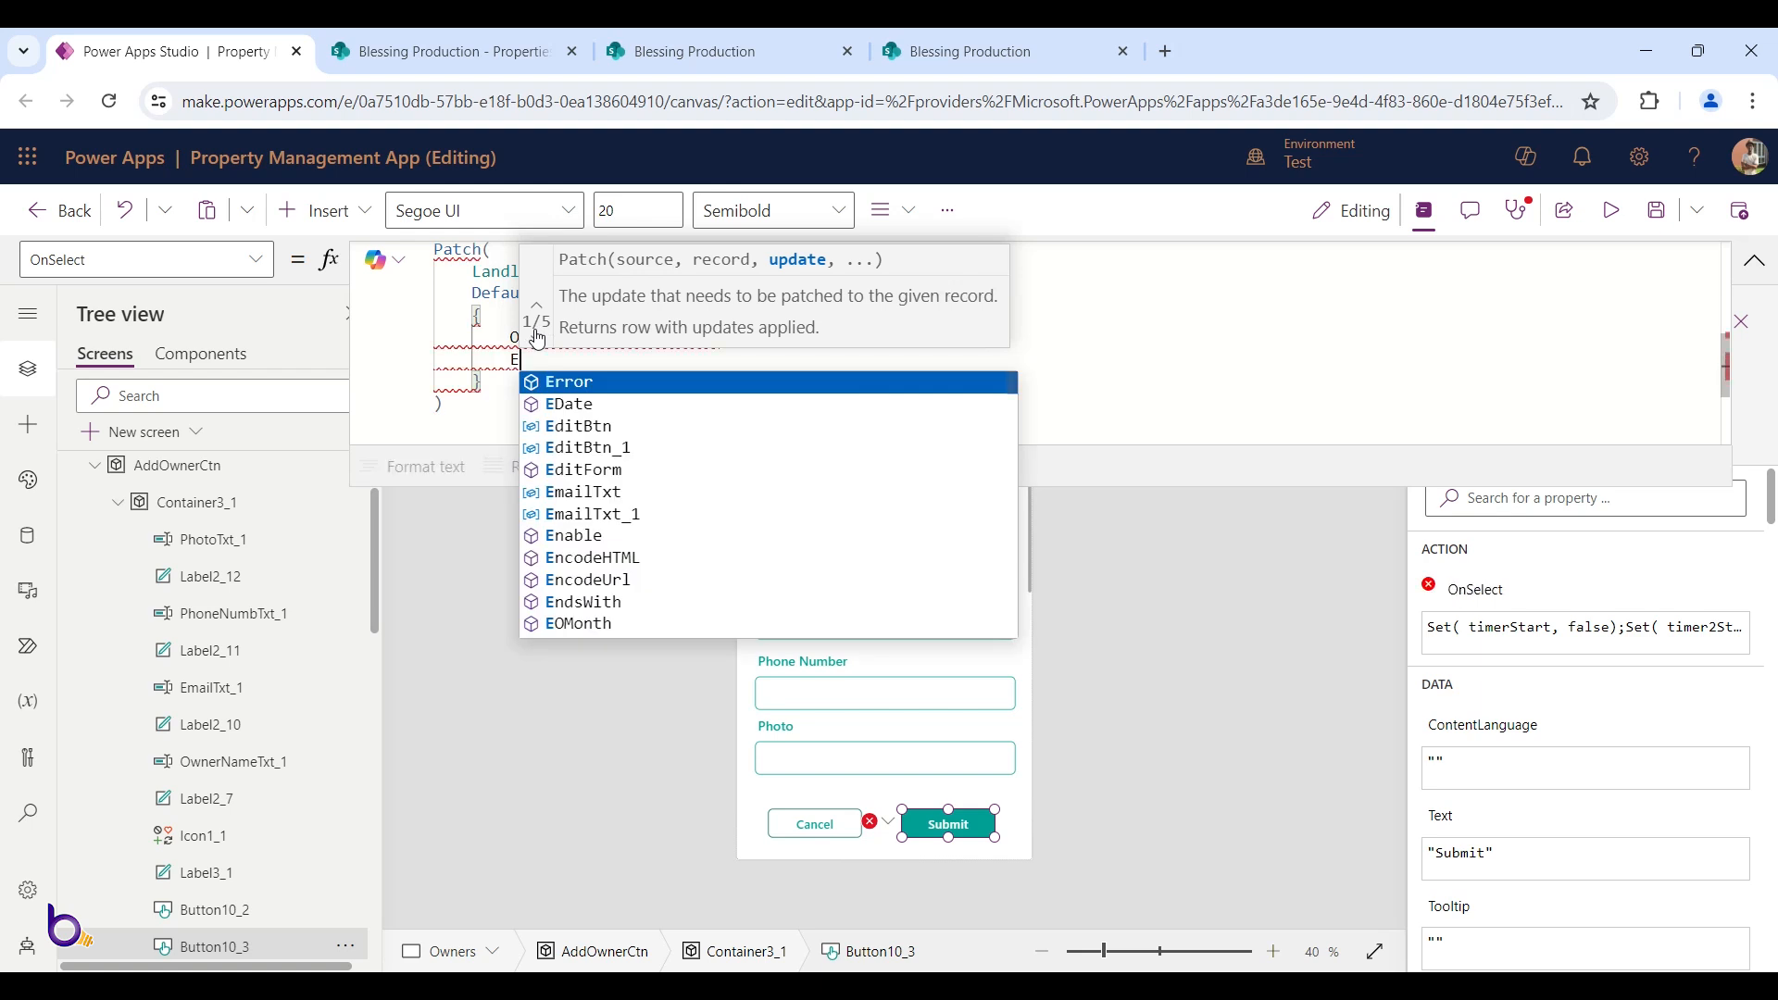
pyautogui.write('ma')
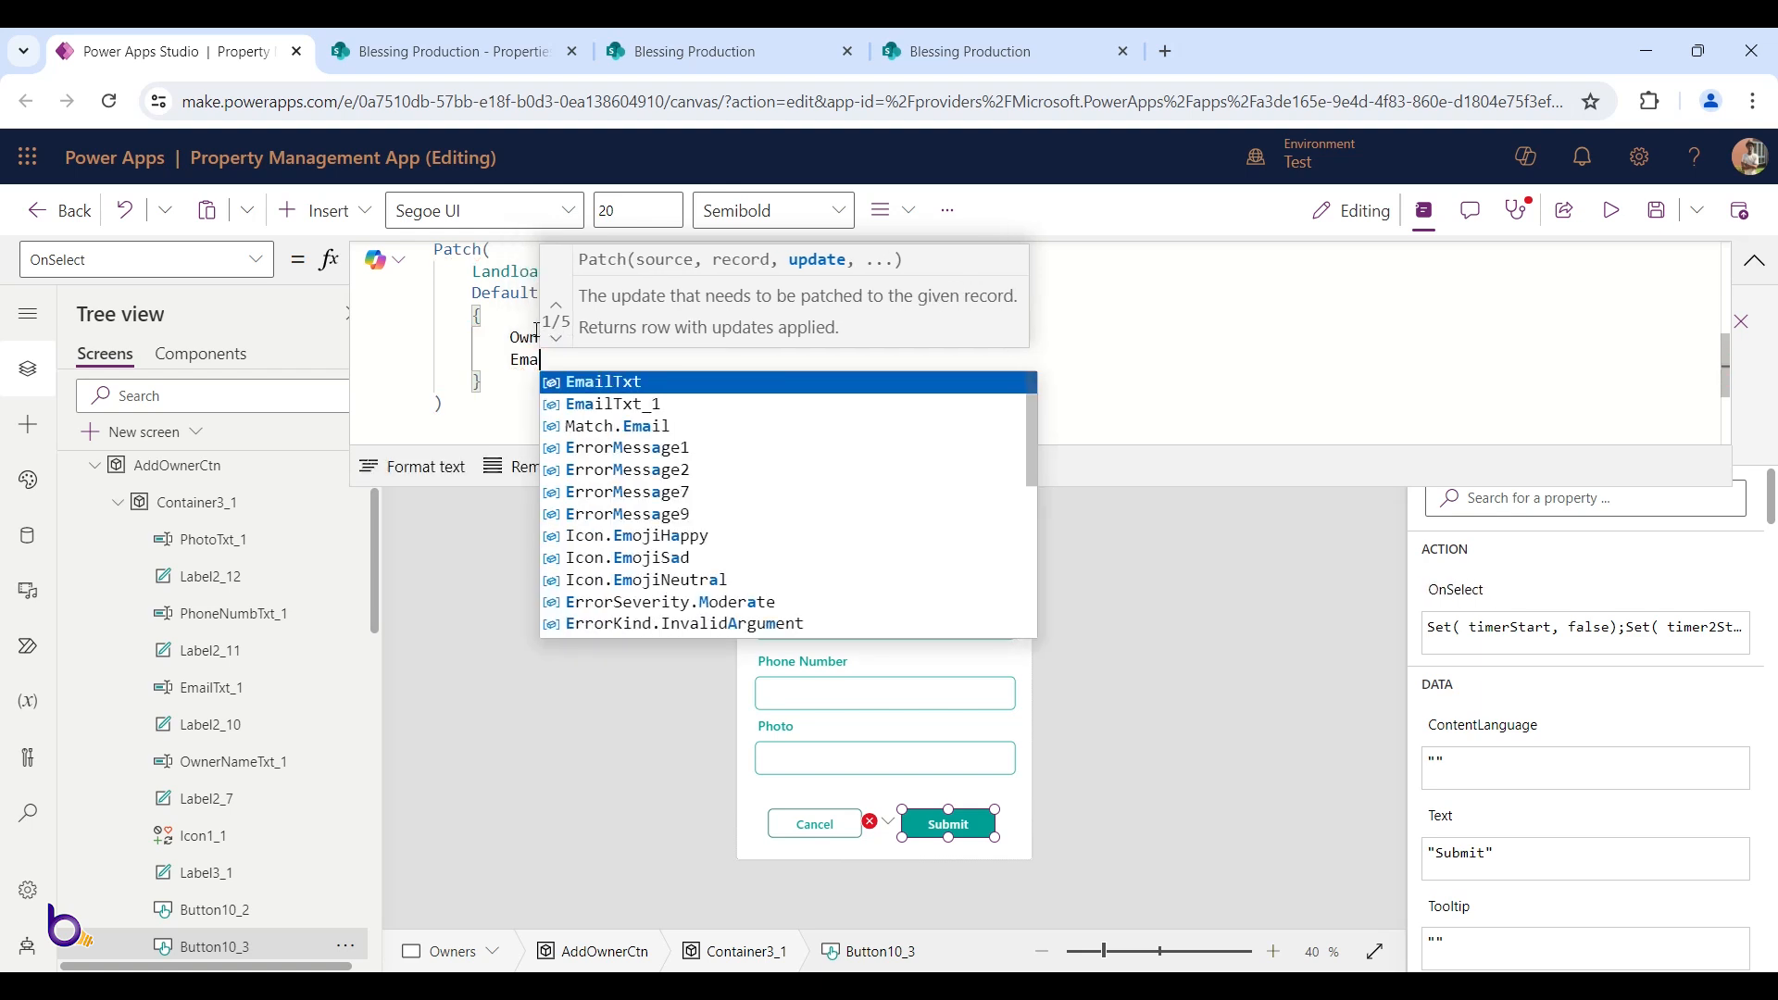
pyautogui.press('Escape')
pyautogui.click(756, 347)
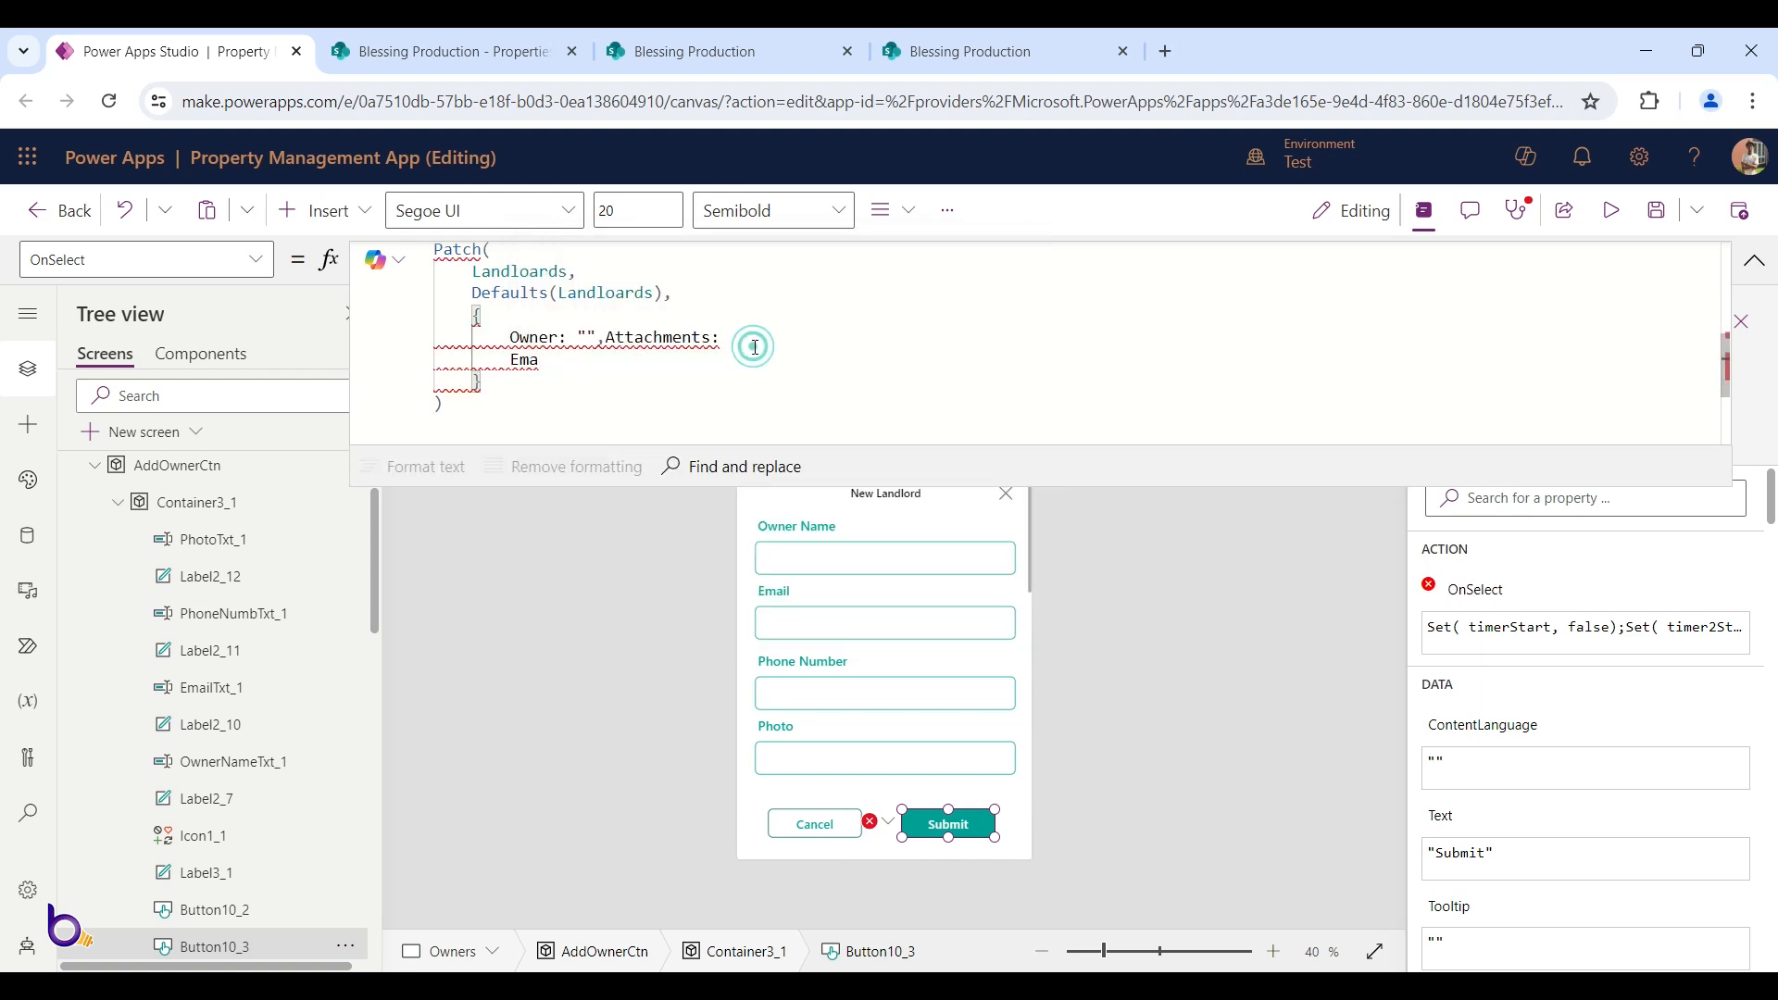
pyautogui.hotkey('ctrl', 'z')
pyautogui.press('BackSpace')
pyautogui.press('BackSpace')
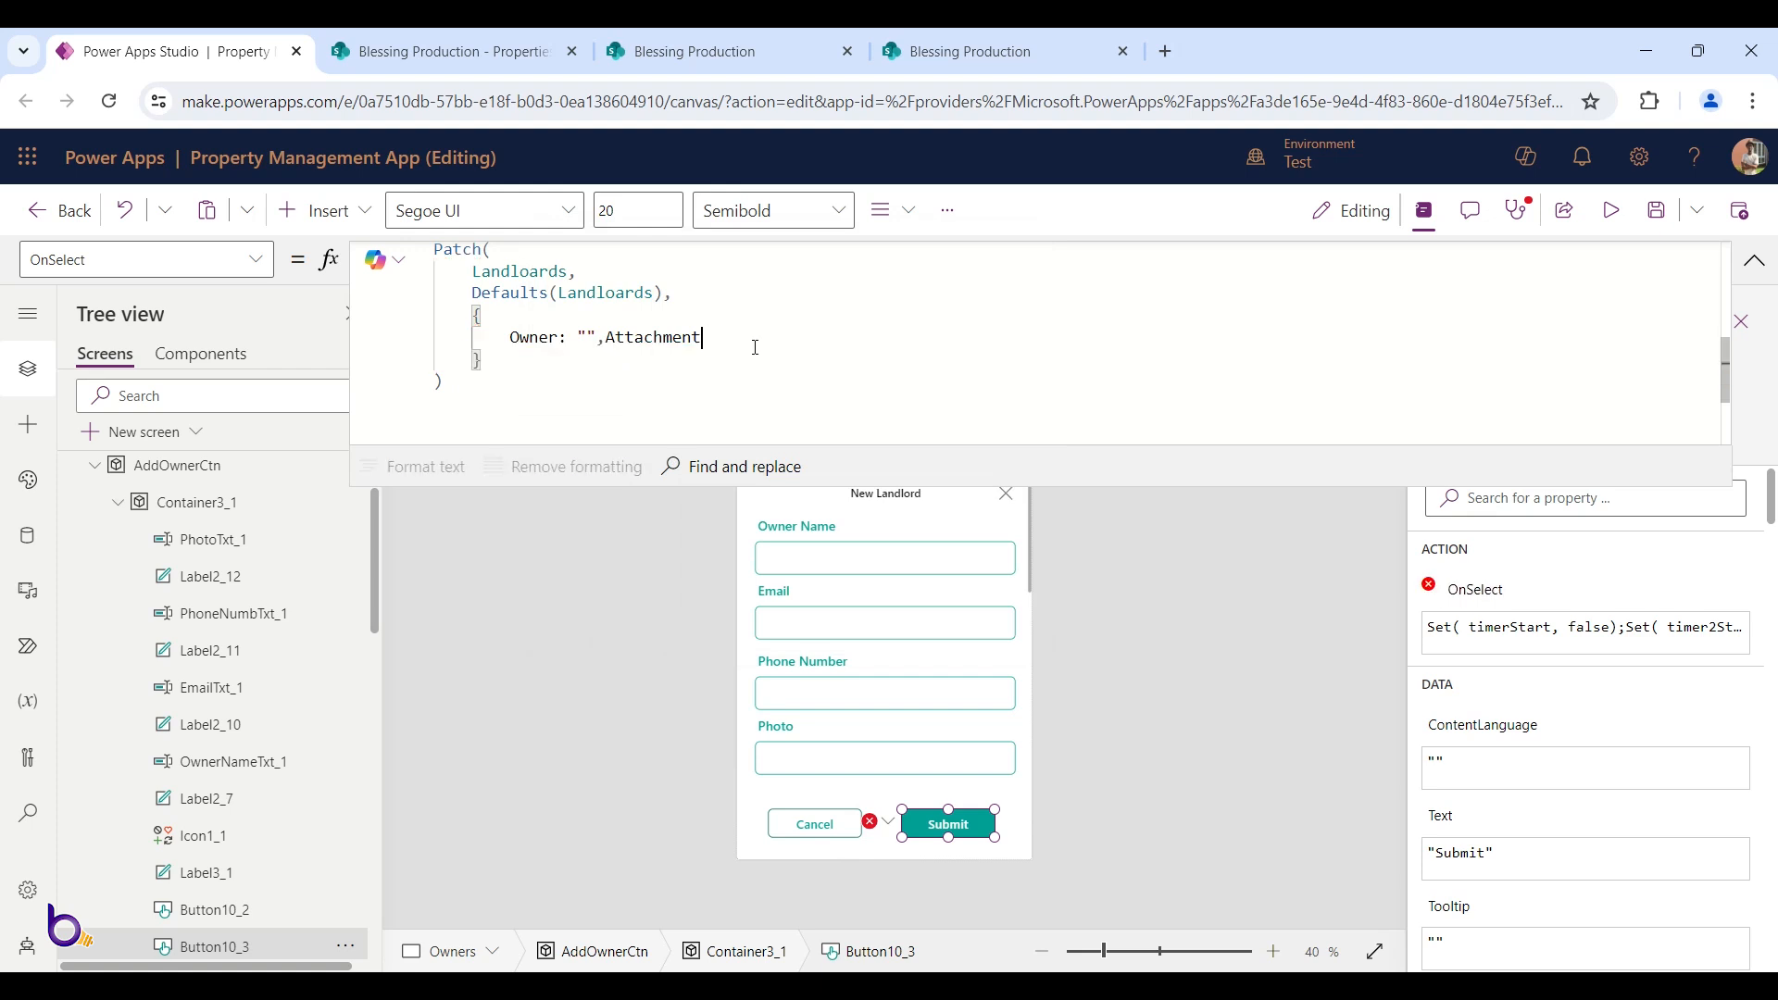
pyautogui.press('Return')
pyautogui.write('OwnerEmail:')
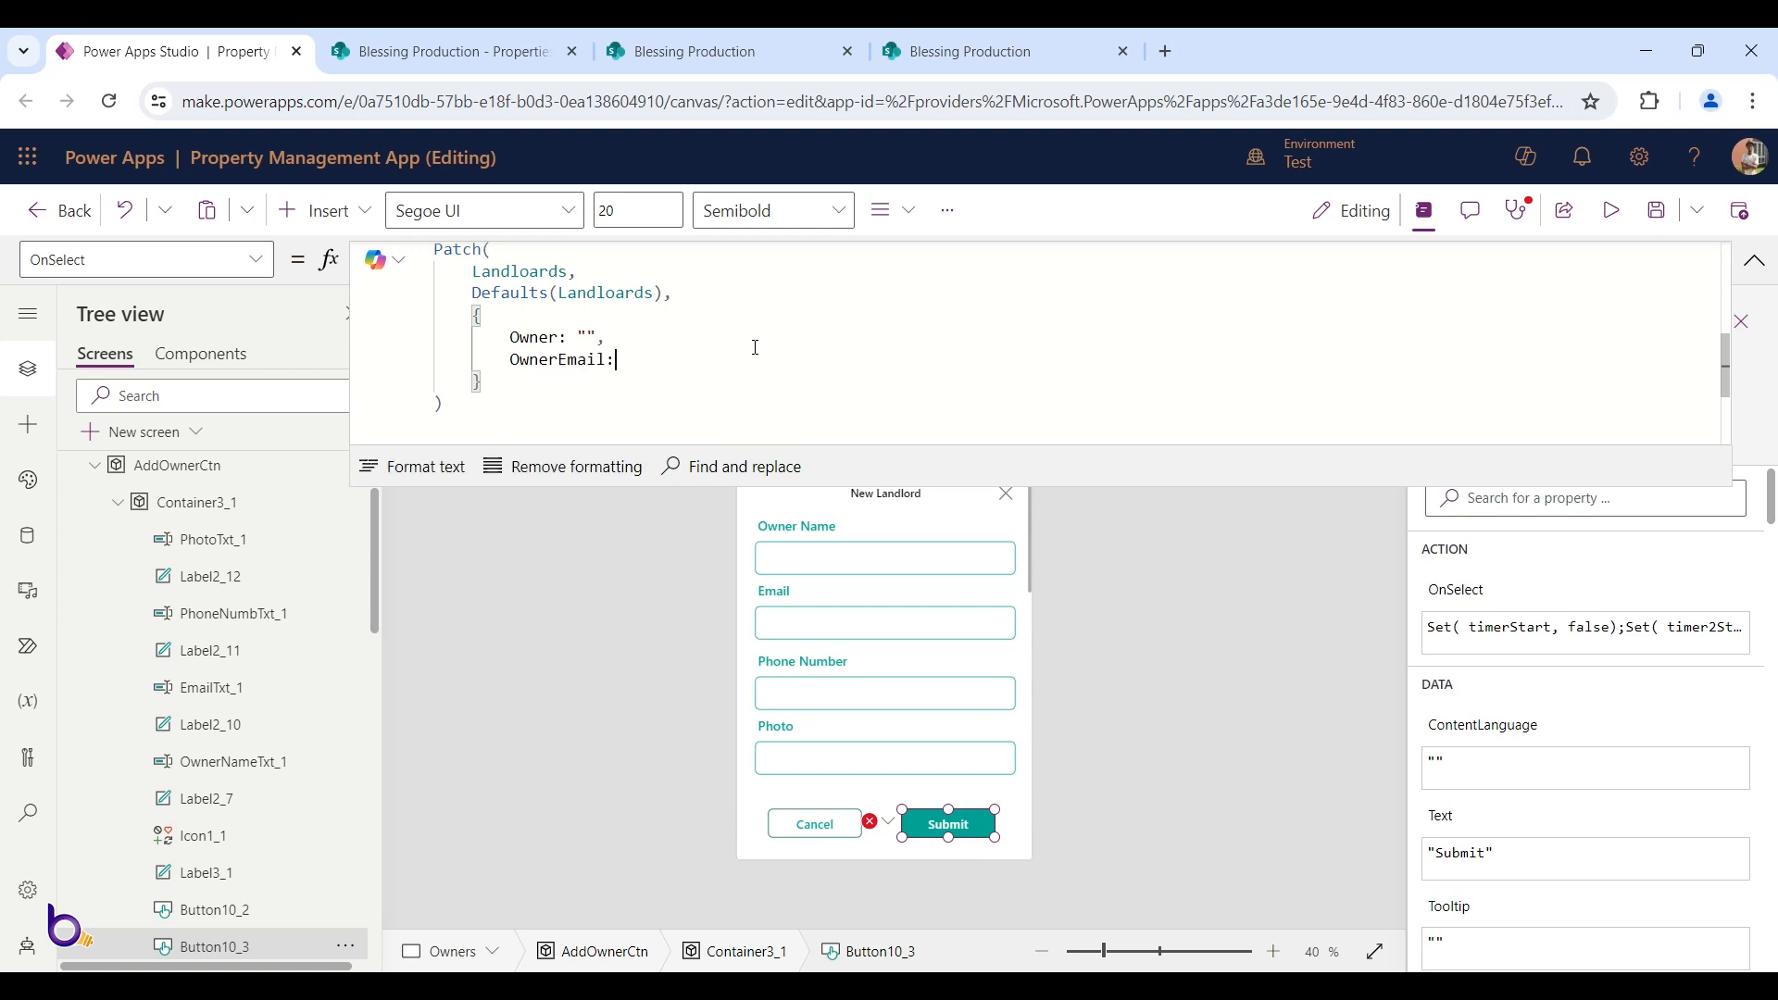
pyautogui.write(' "",')
# Add Phone: "" and Photo: "" fields, deleting the accidental Attachments text
pyautogui.press('Return')
pyautogui.write('Pho')
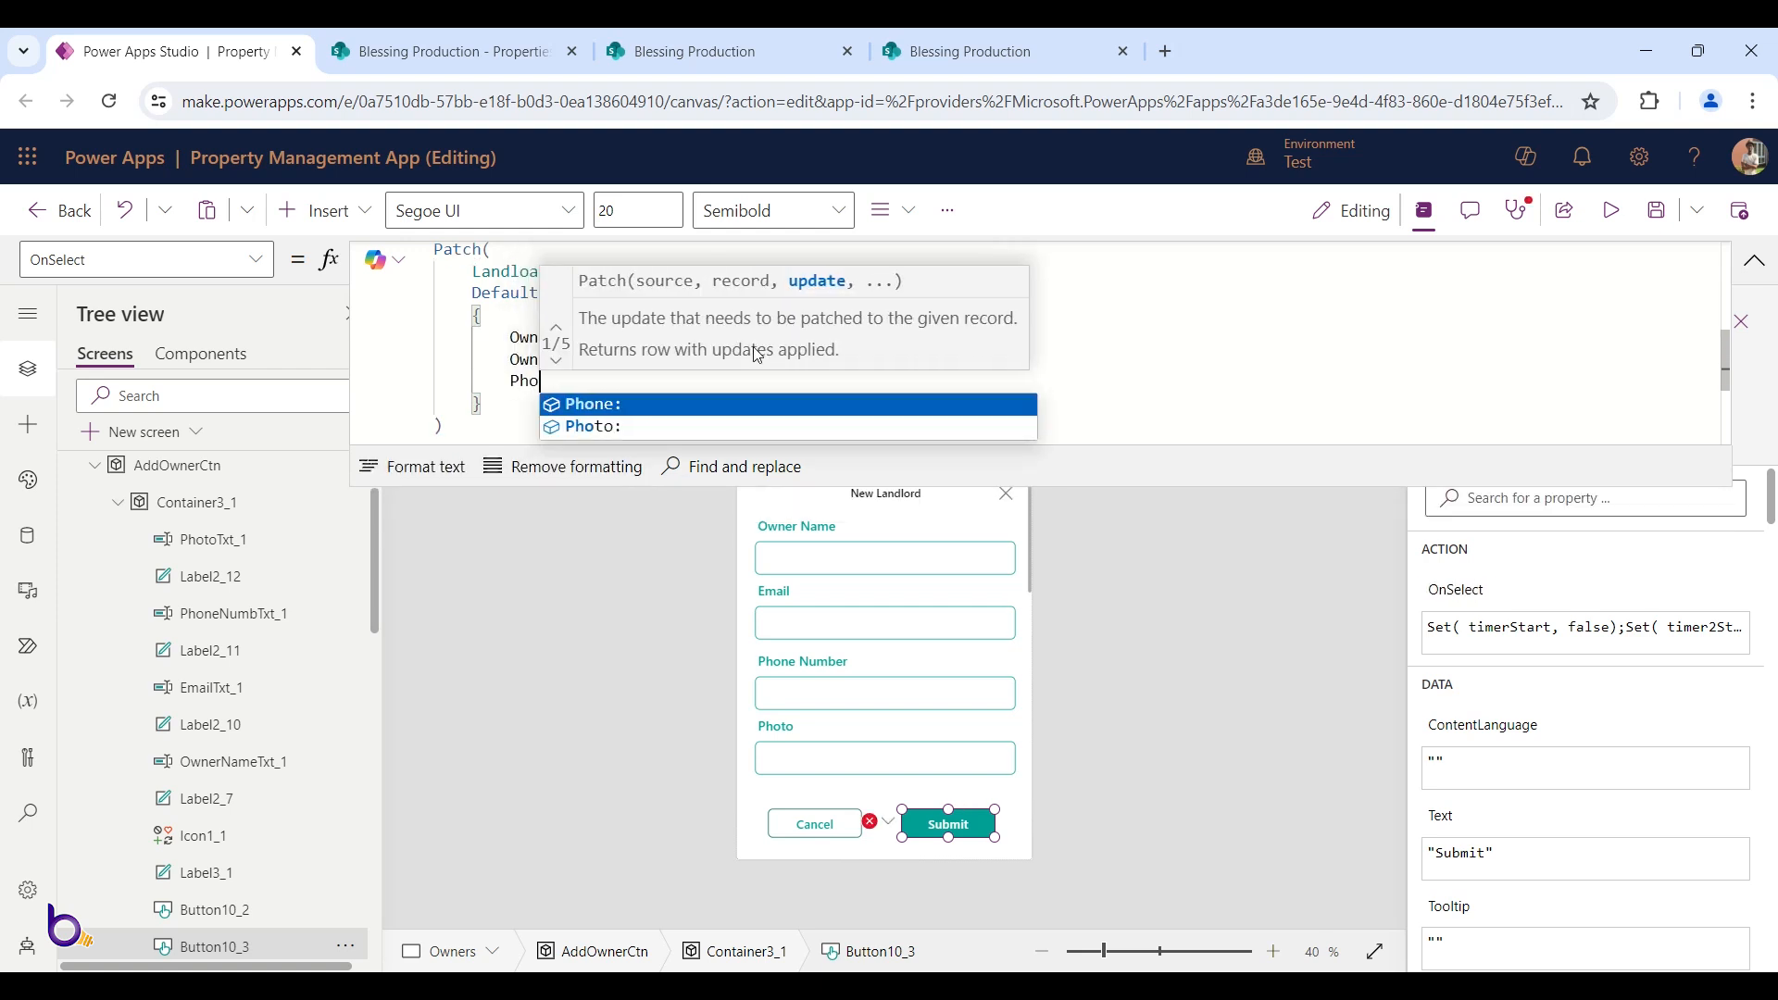
pyautogui.press('Tab')
pyautogui.write('"",Attachments:')
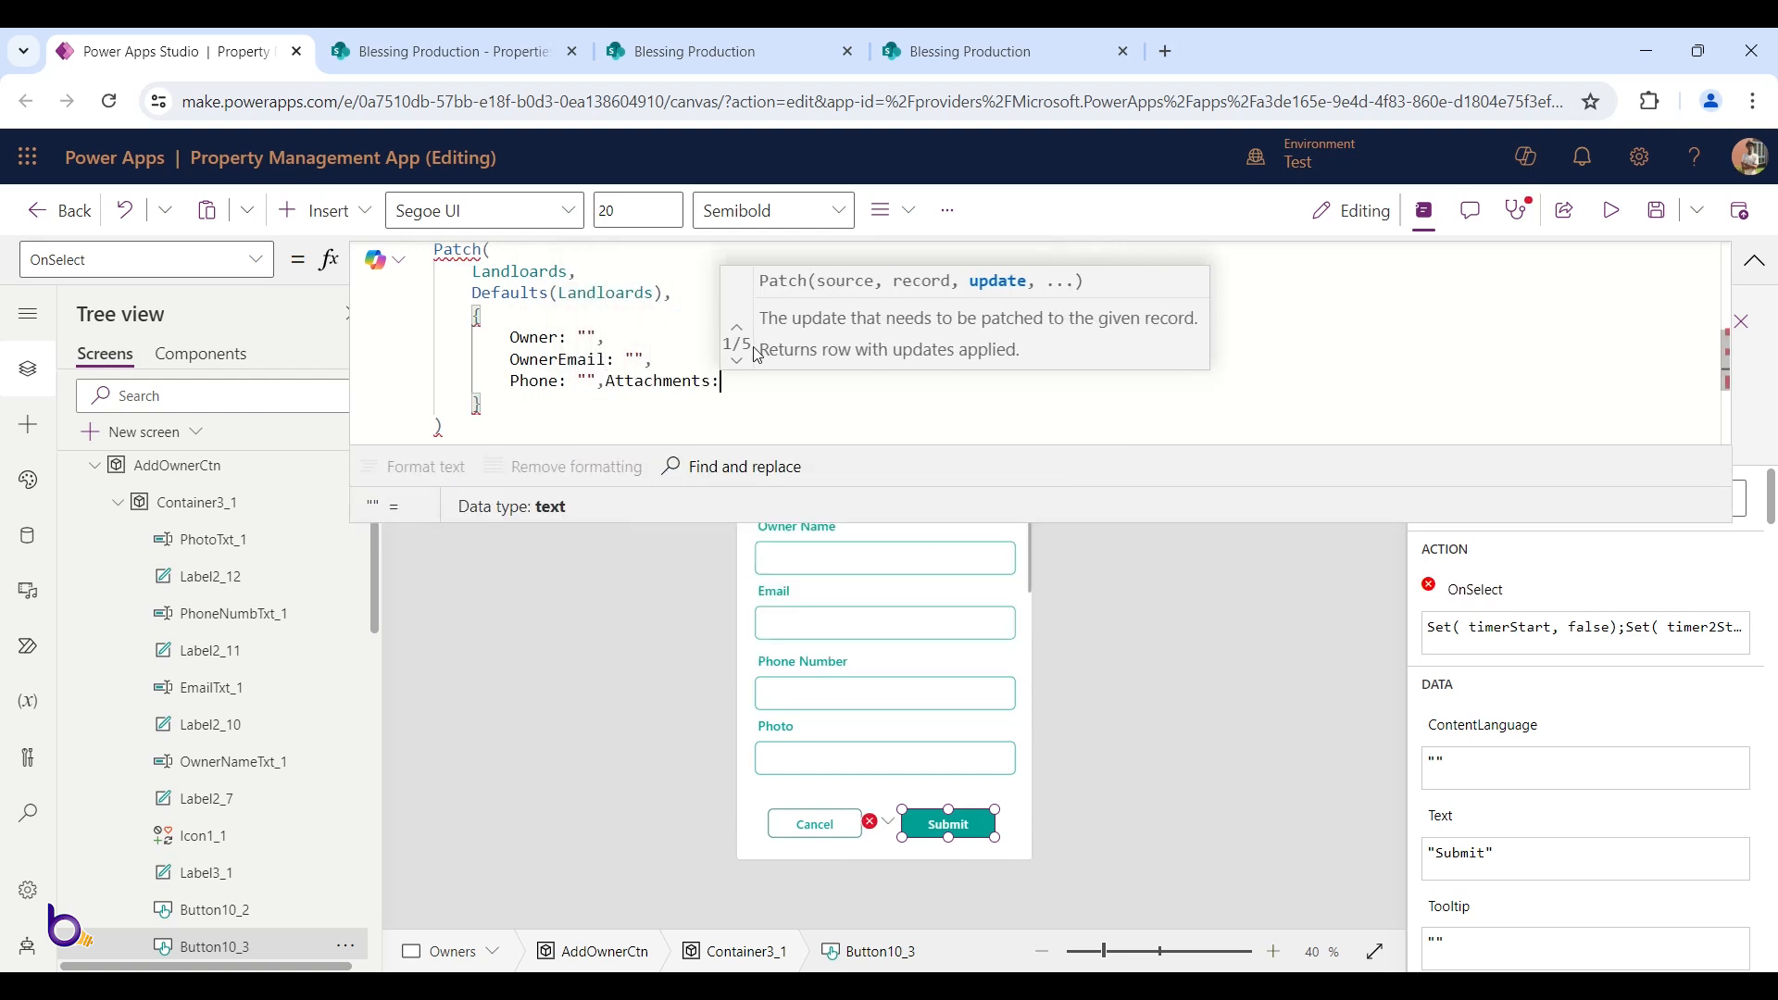
pyautogui.press('BackSpace')
pyautogui.press('BackSpace')
pyautogui.press('BackSpace')
pyautogui.press('BackSpace')
pyautogui.press('BackSpace')
pyautogui.press('BackSpace')
pyautogui.press('BackSpace')
pyautogui.press('BackSpace')
pyautogui.press('BackSpace')
pyautogui.press('BackSpace')
pyautogui.press('BackSpace')
pyautogui.press('BackSpace')
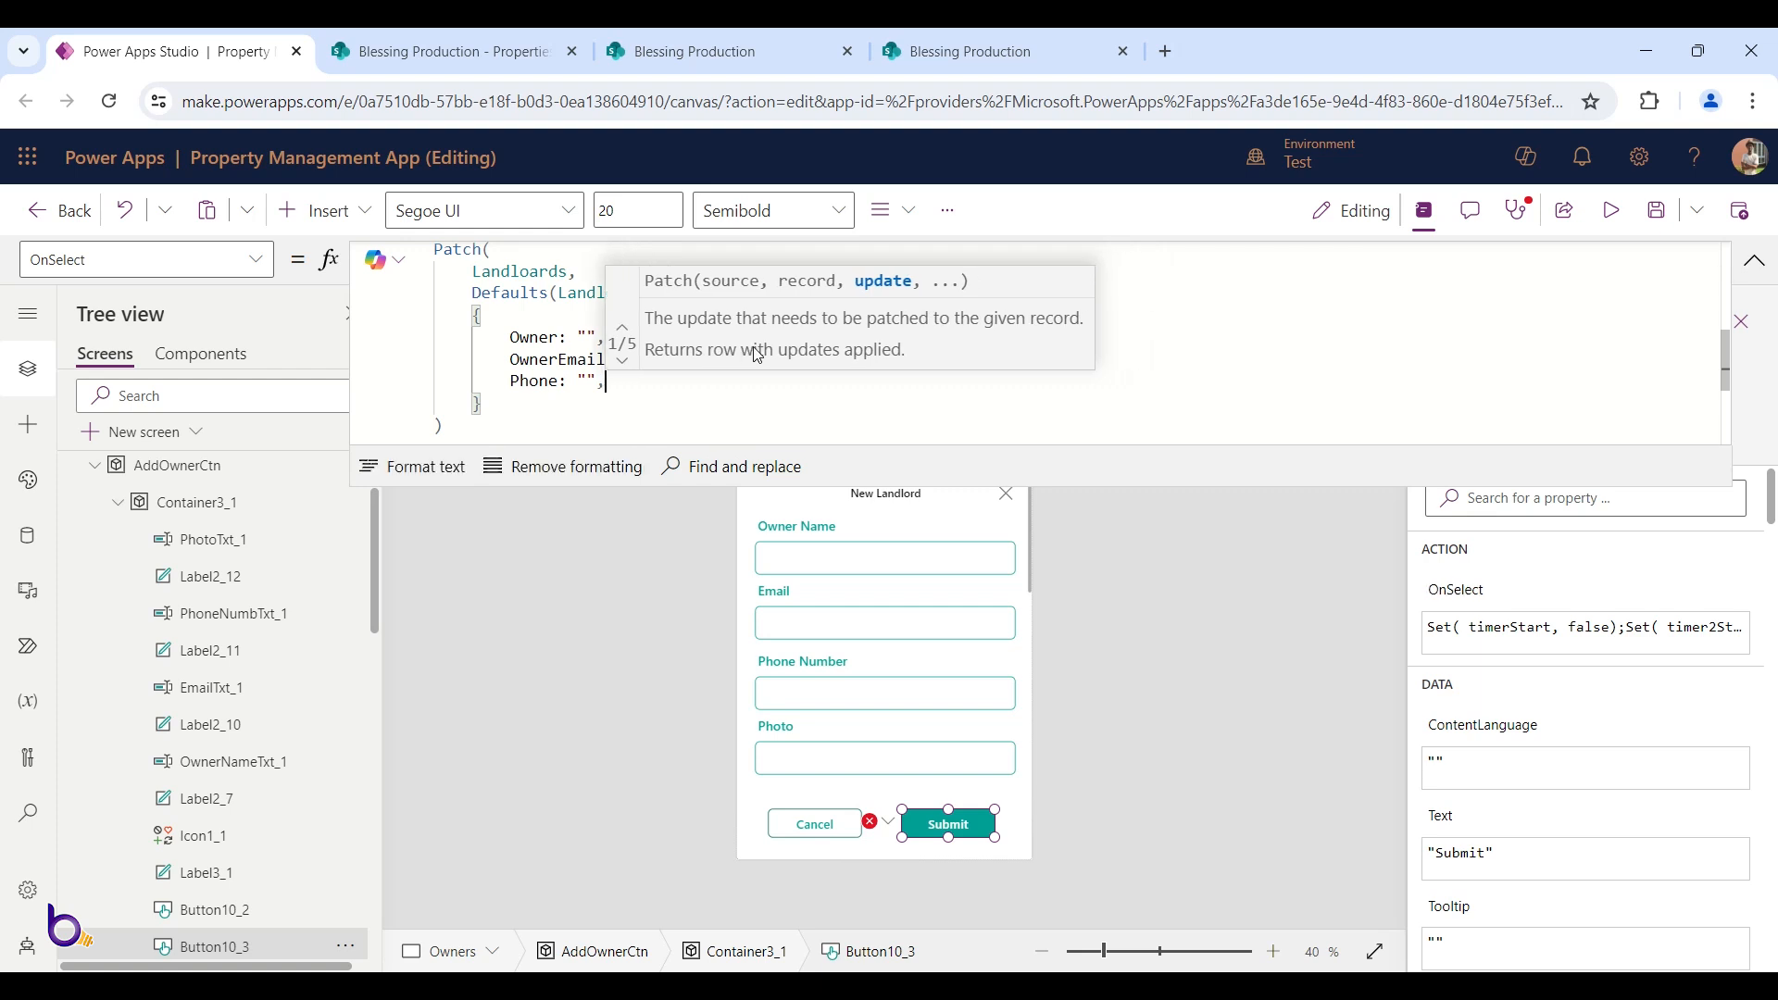
pyautogui.press('Return')
pyautogui.write('Photo:')
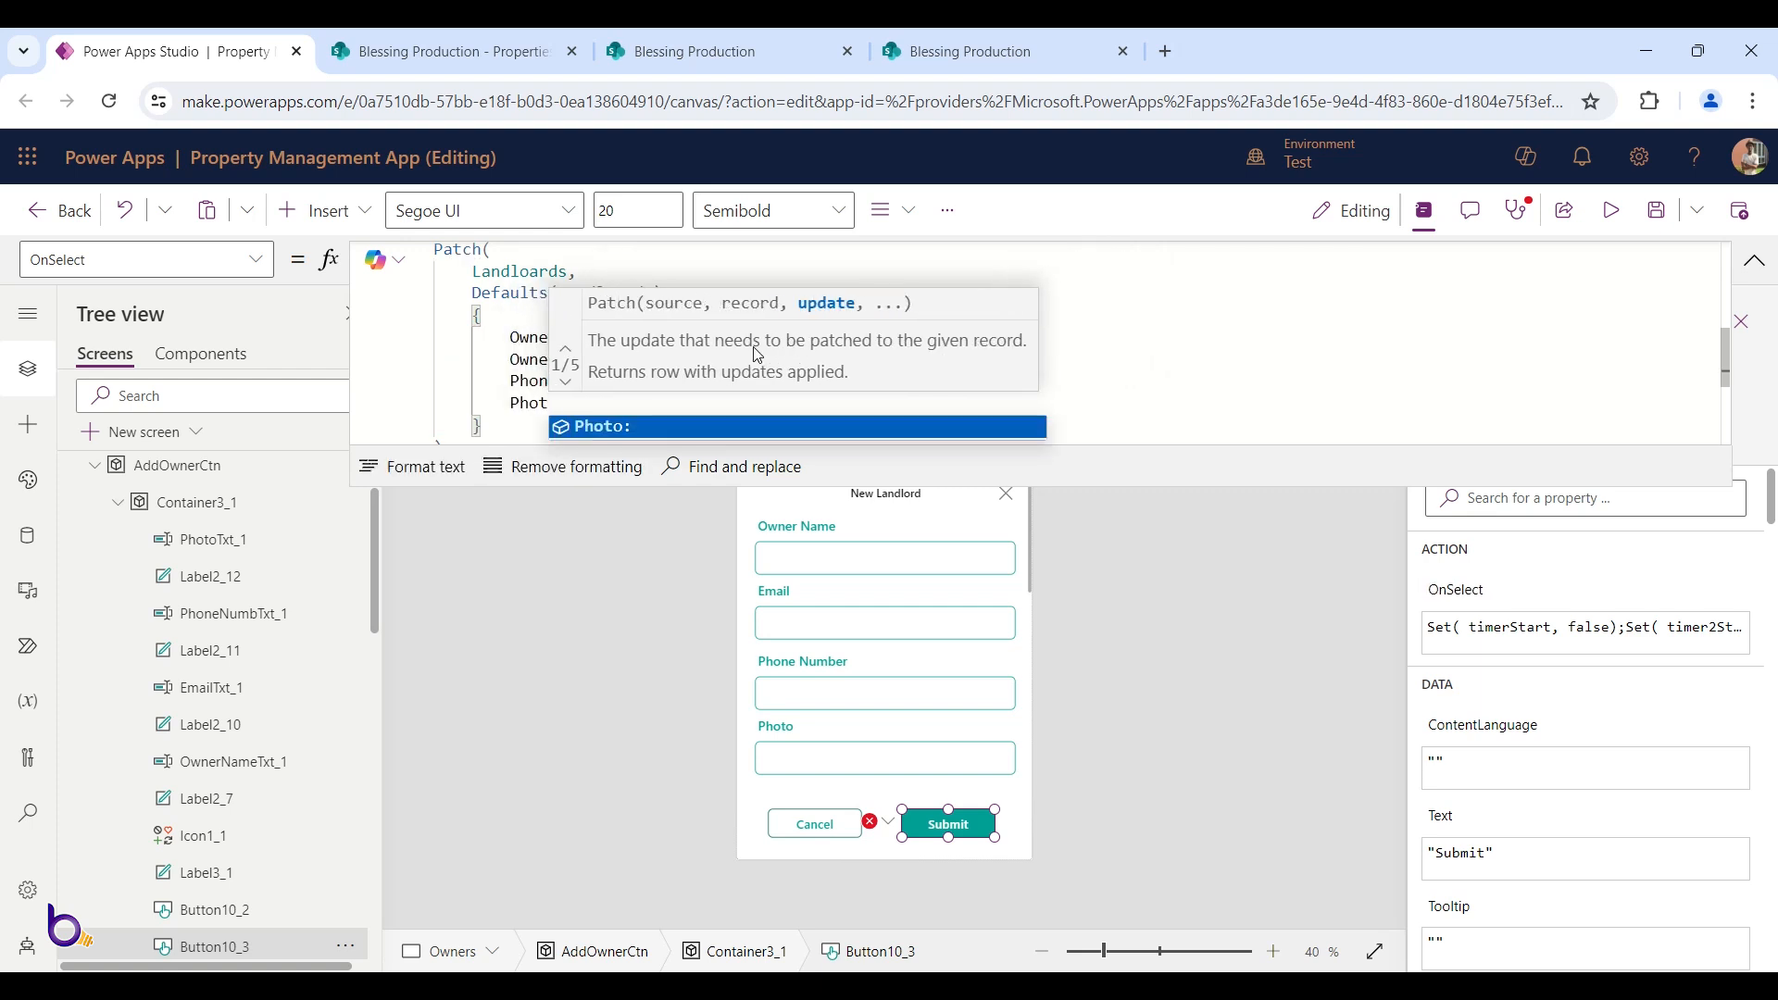
pyautogui.write(' ""')
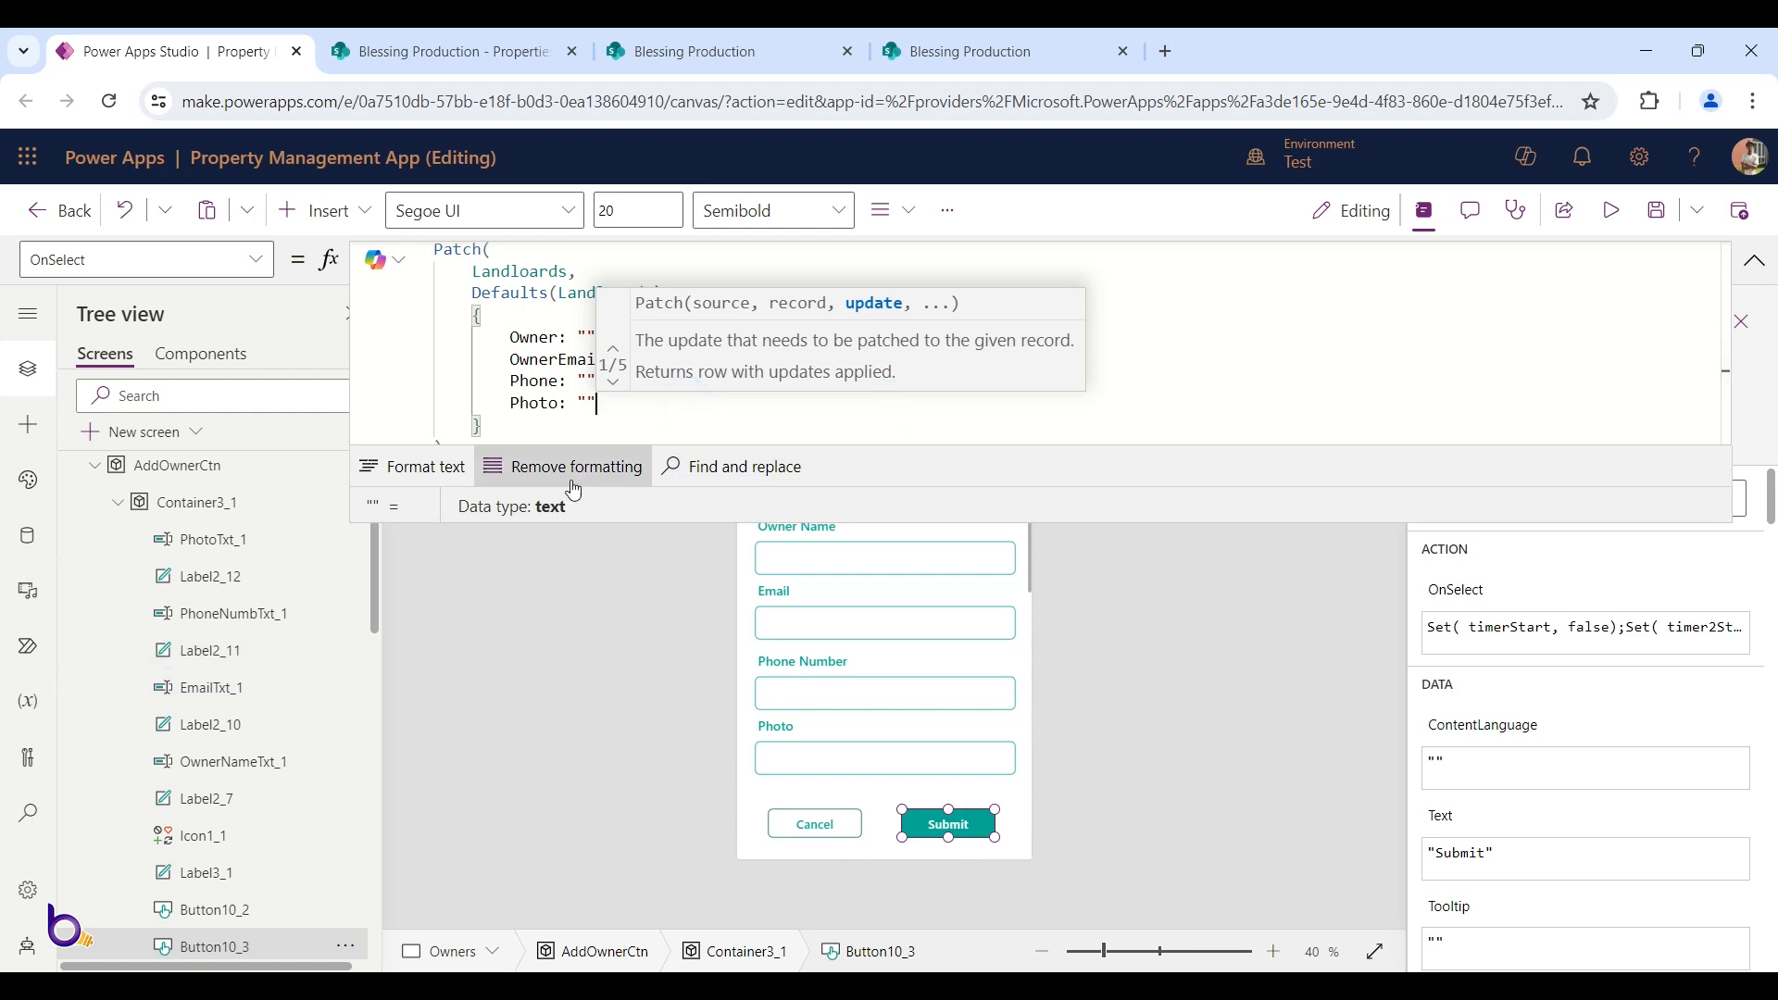
pyautogui.click(635, 418)
pyautogui.doubleClick(587, 337)
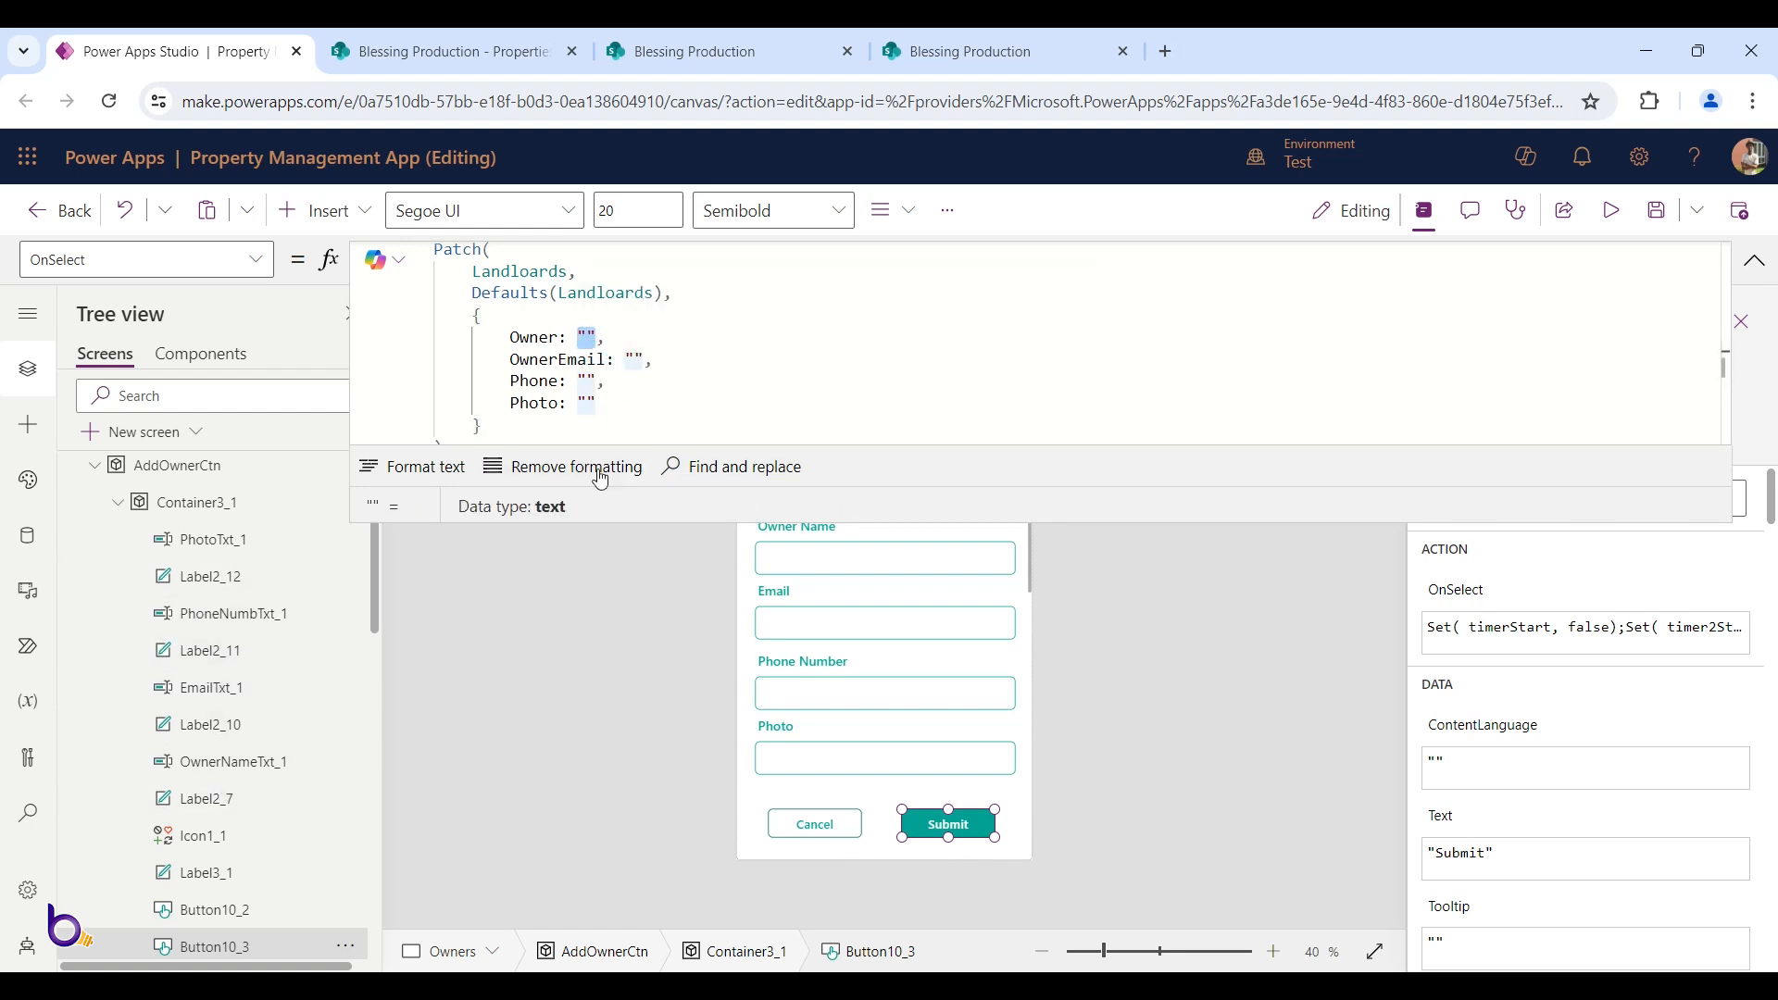
# Set Owner to OwnerNameTxt_1.Text and OwnerEmail to EmailTxt_1.Text in the Patch record
pyautogui.write('Owner')
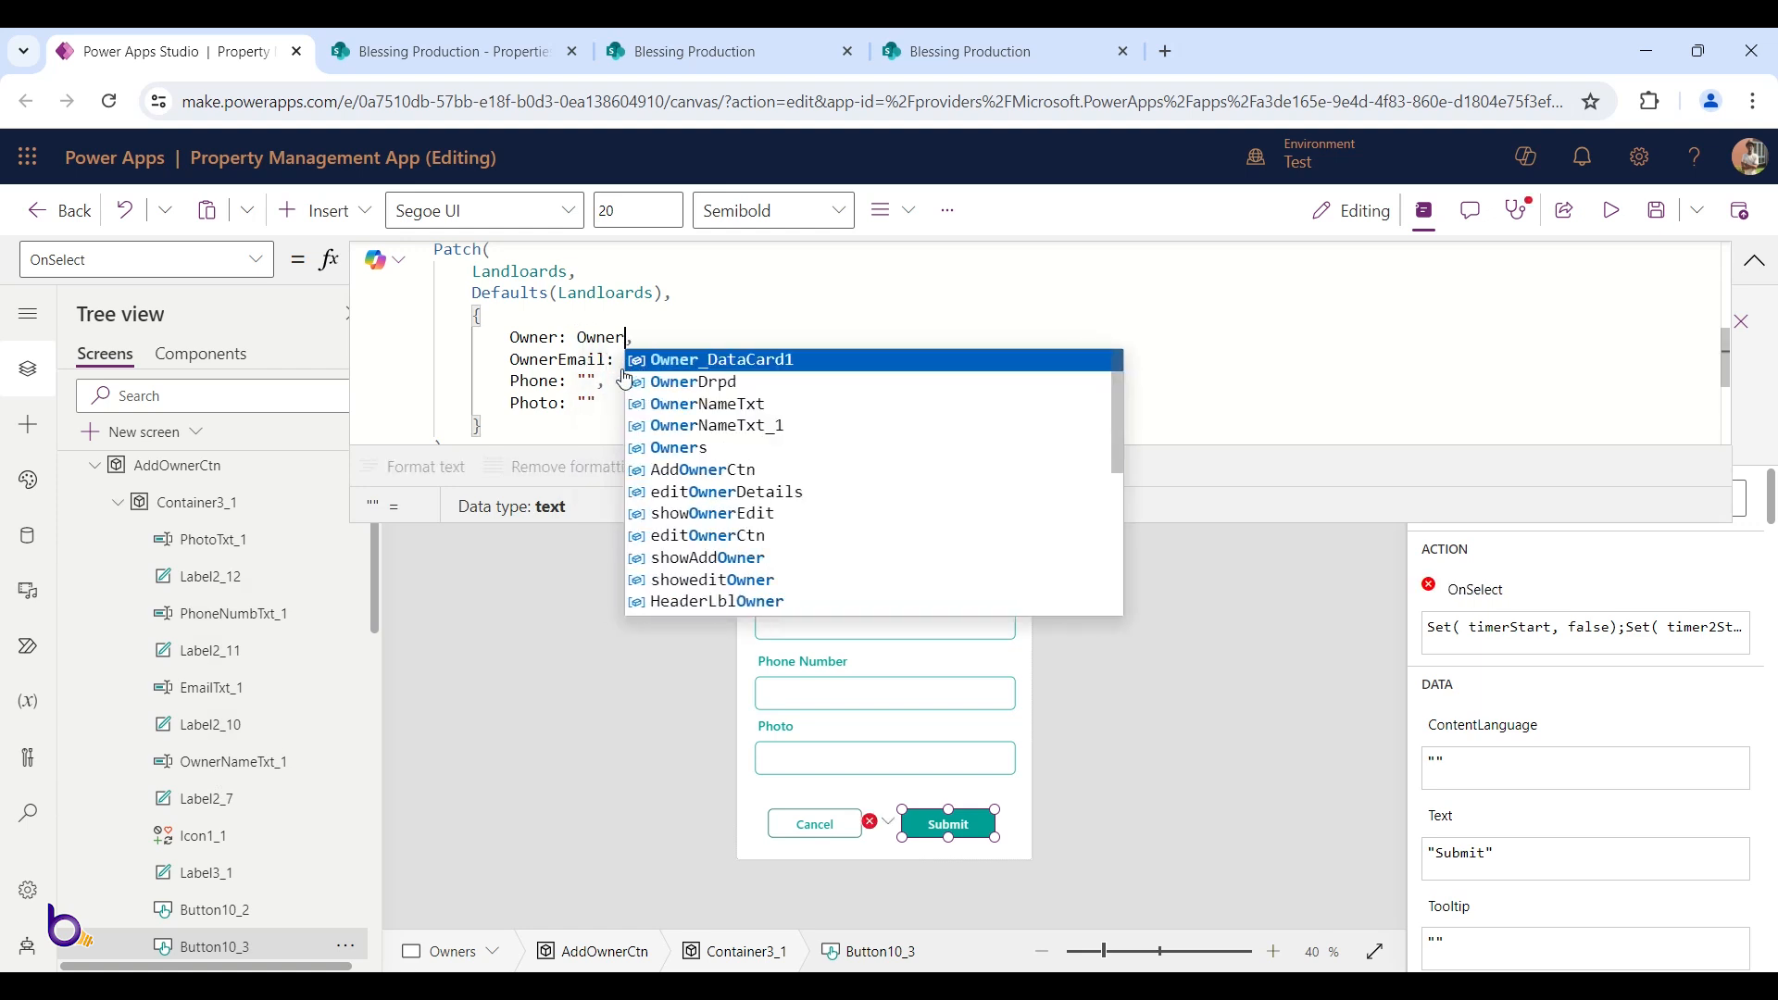
pyautogui.click(745, 426)
pyautogui.write('.')
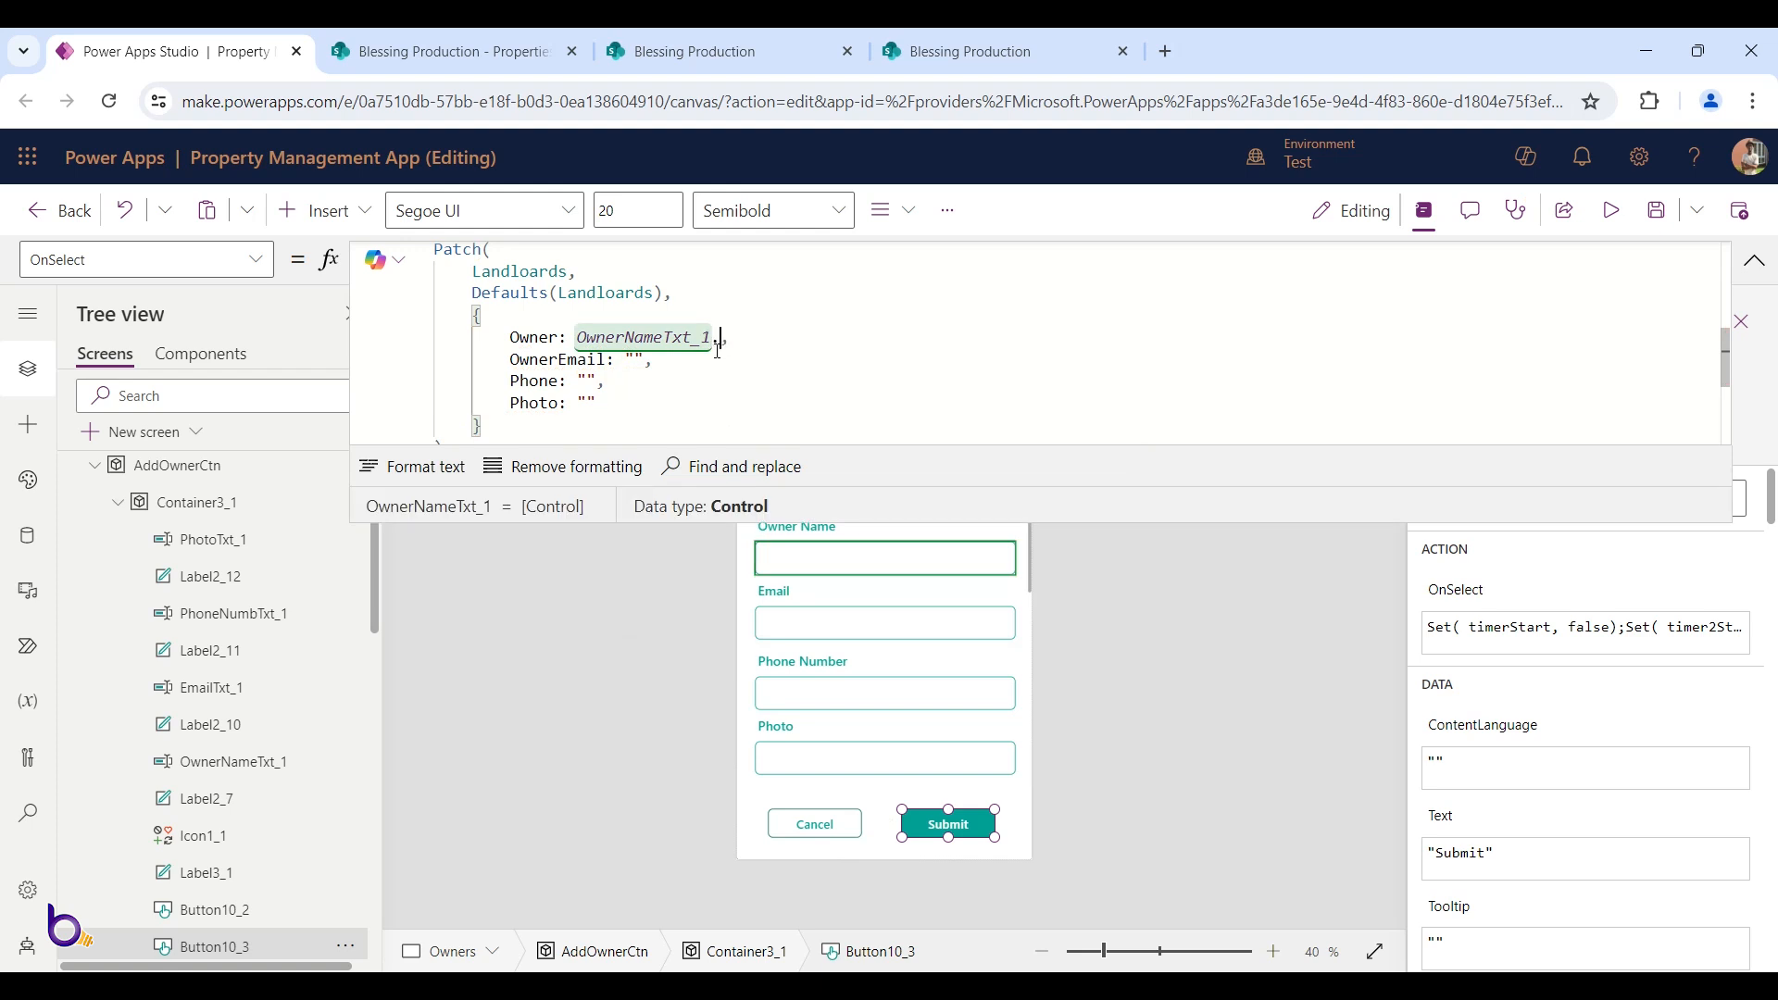
pyautogui.write('Text')
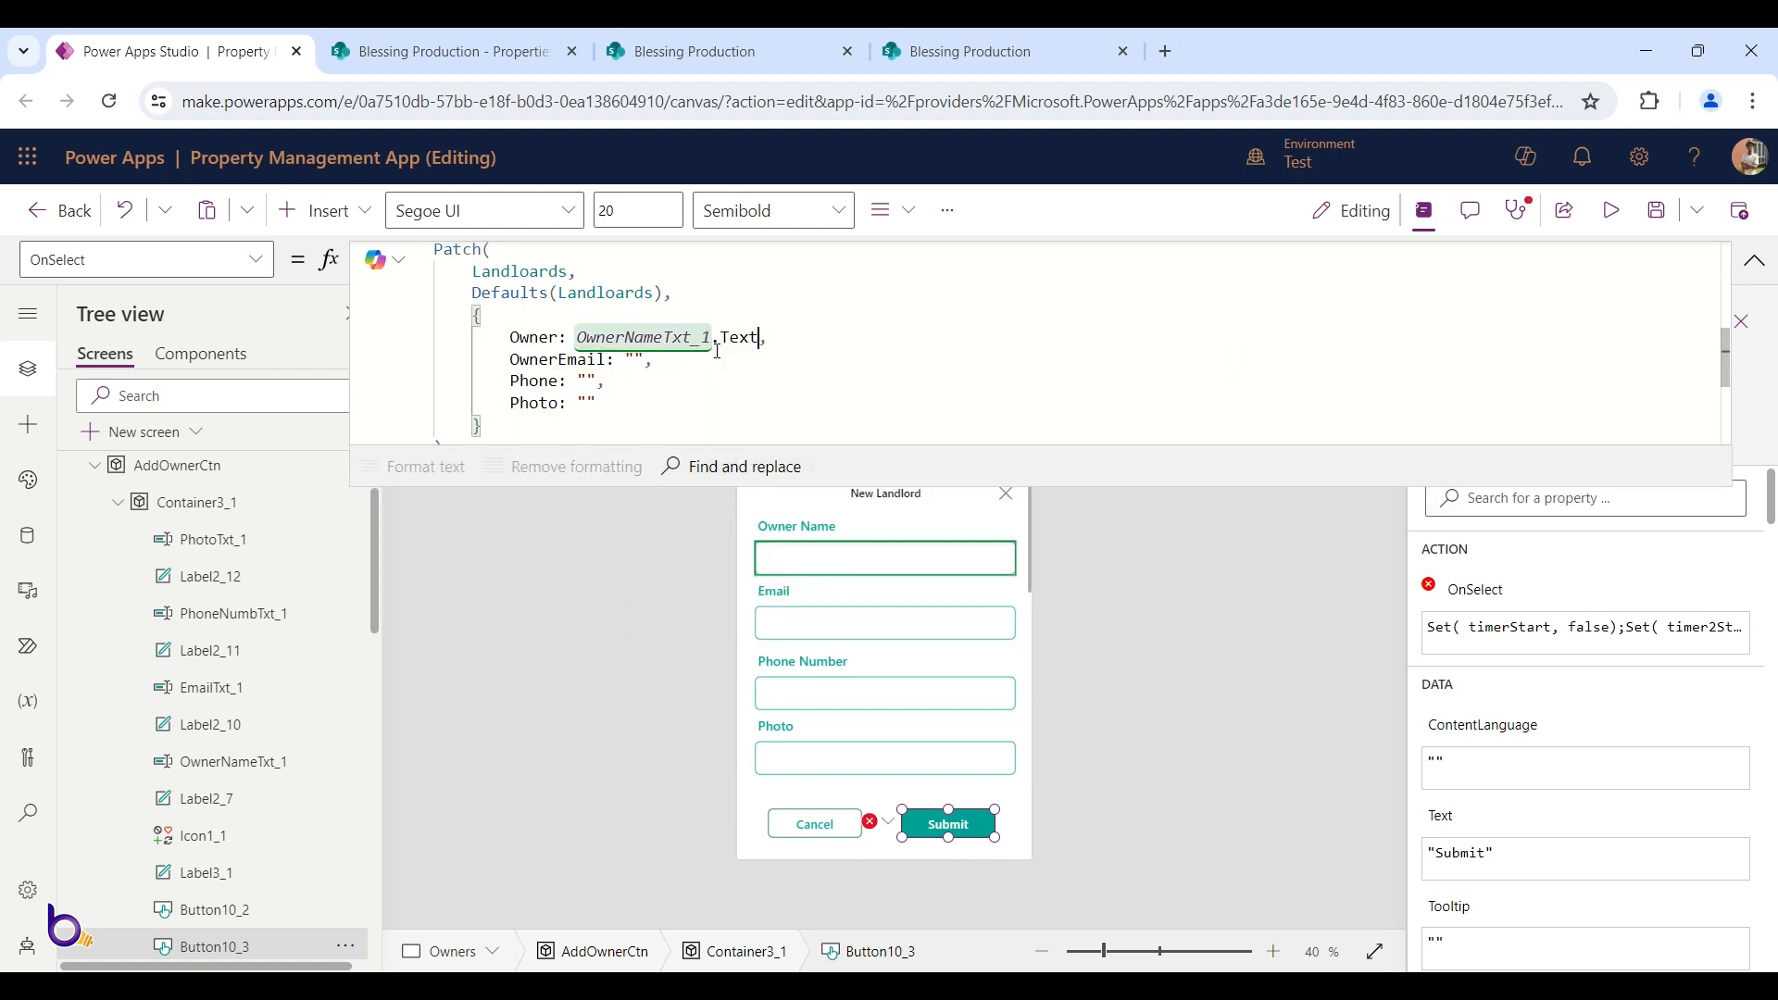
pyautogui.doubleClick(622, 359)
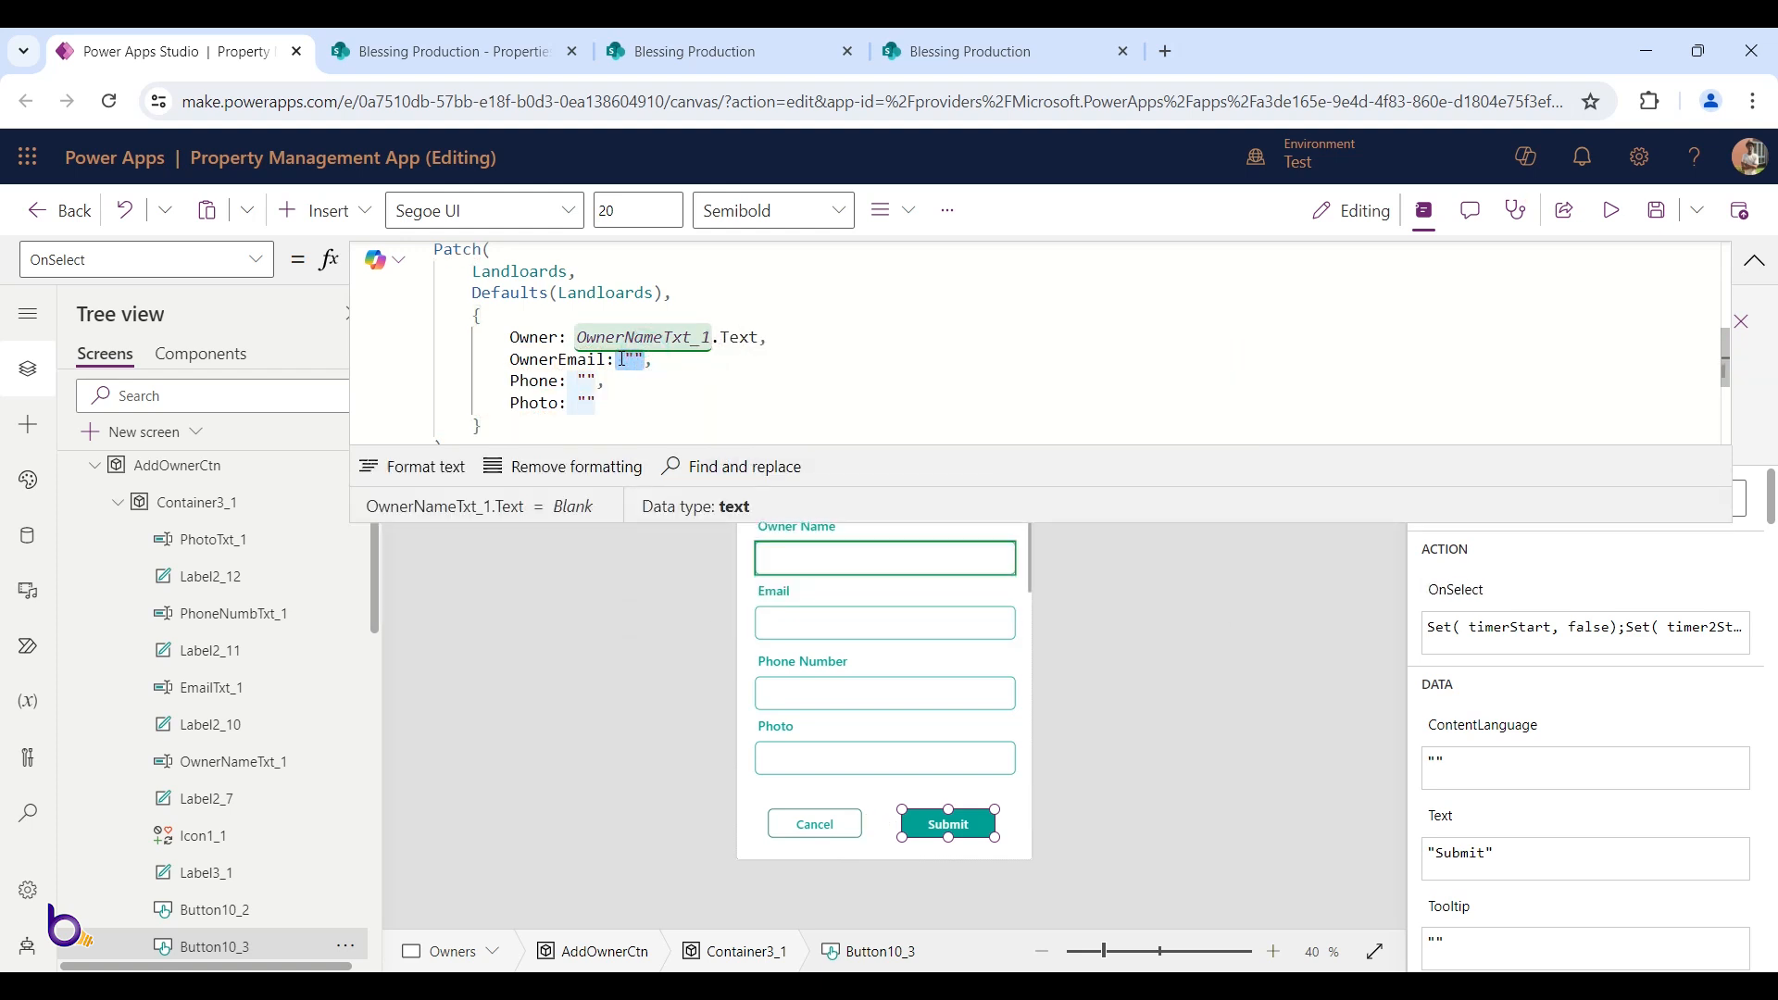
pyautogui.press('BackSpace')
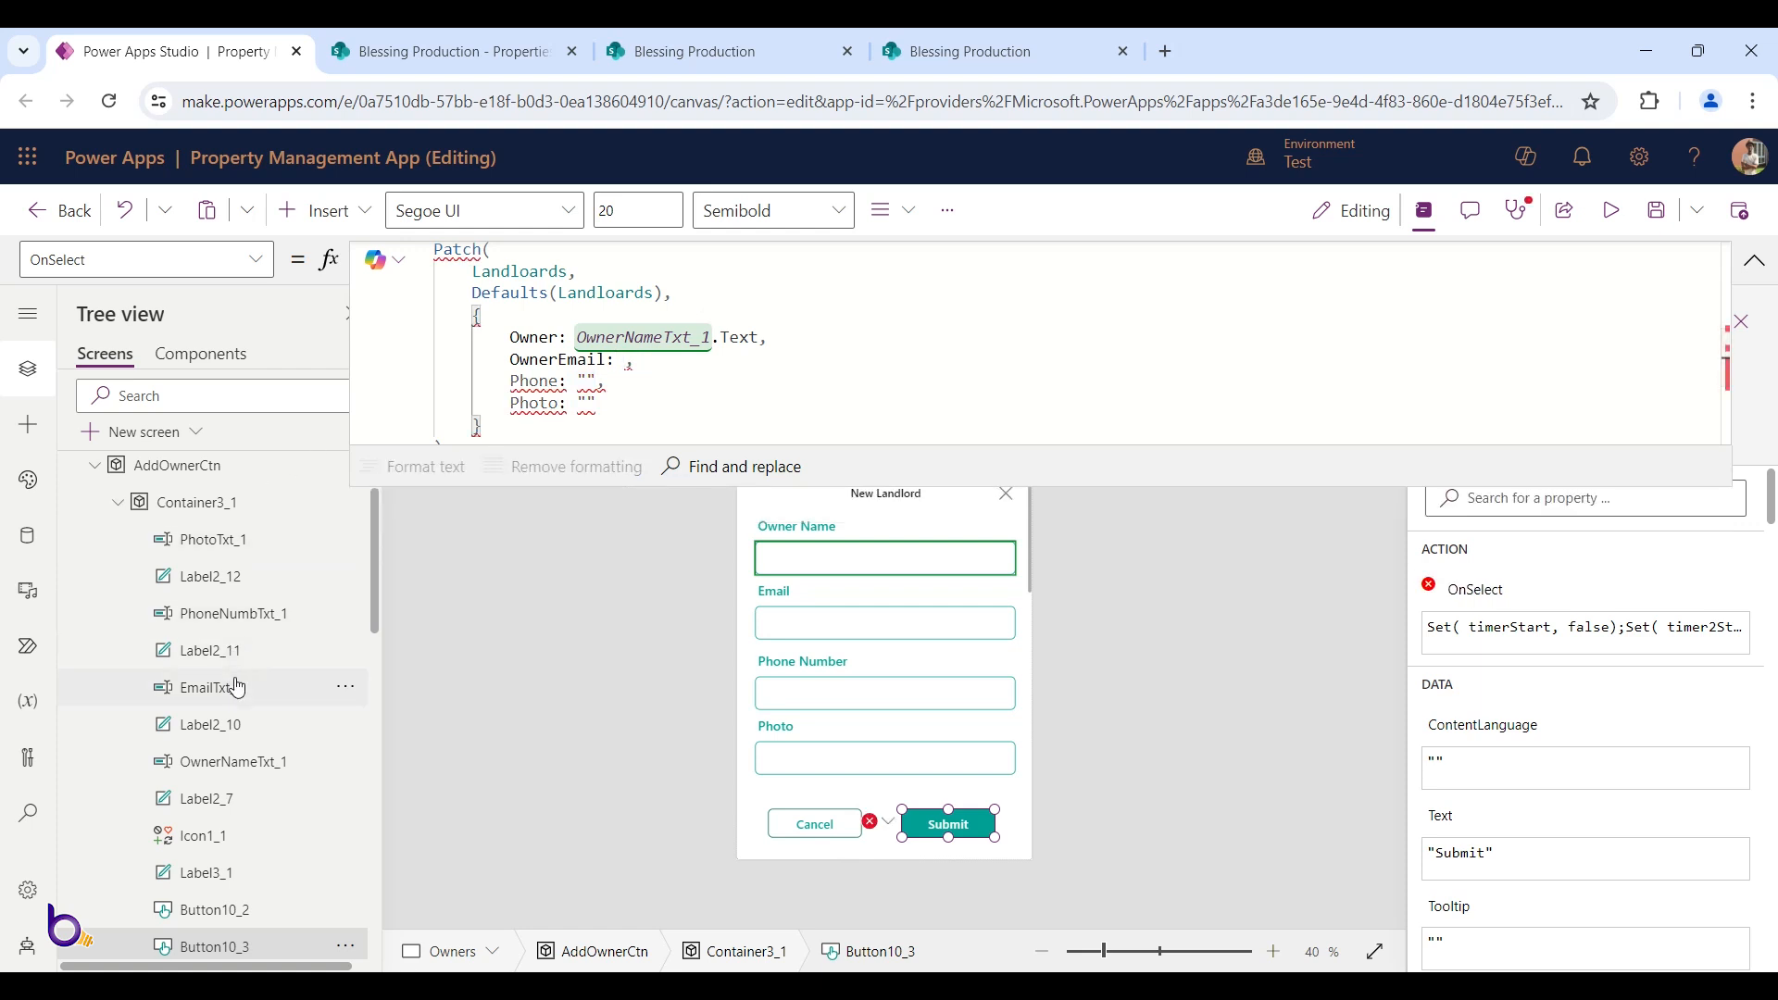
pyautogui.write('Email')
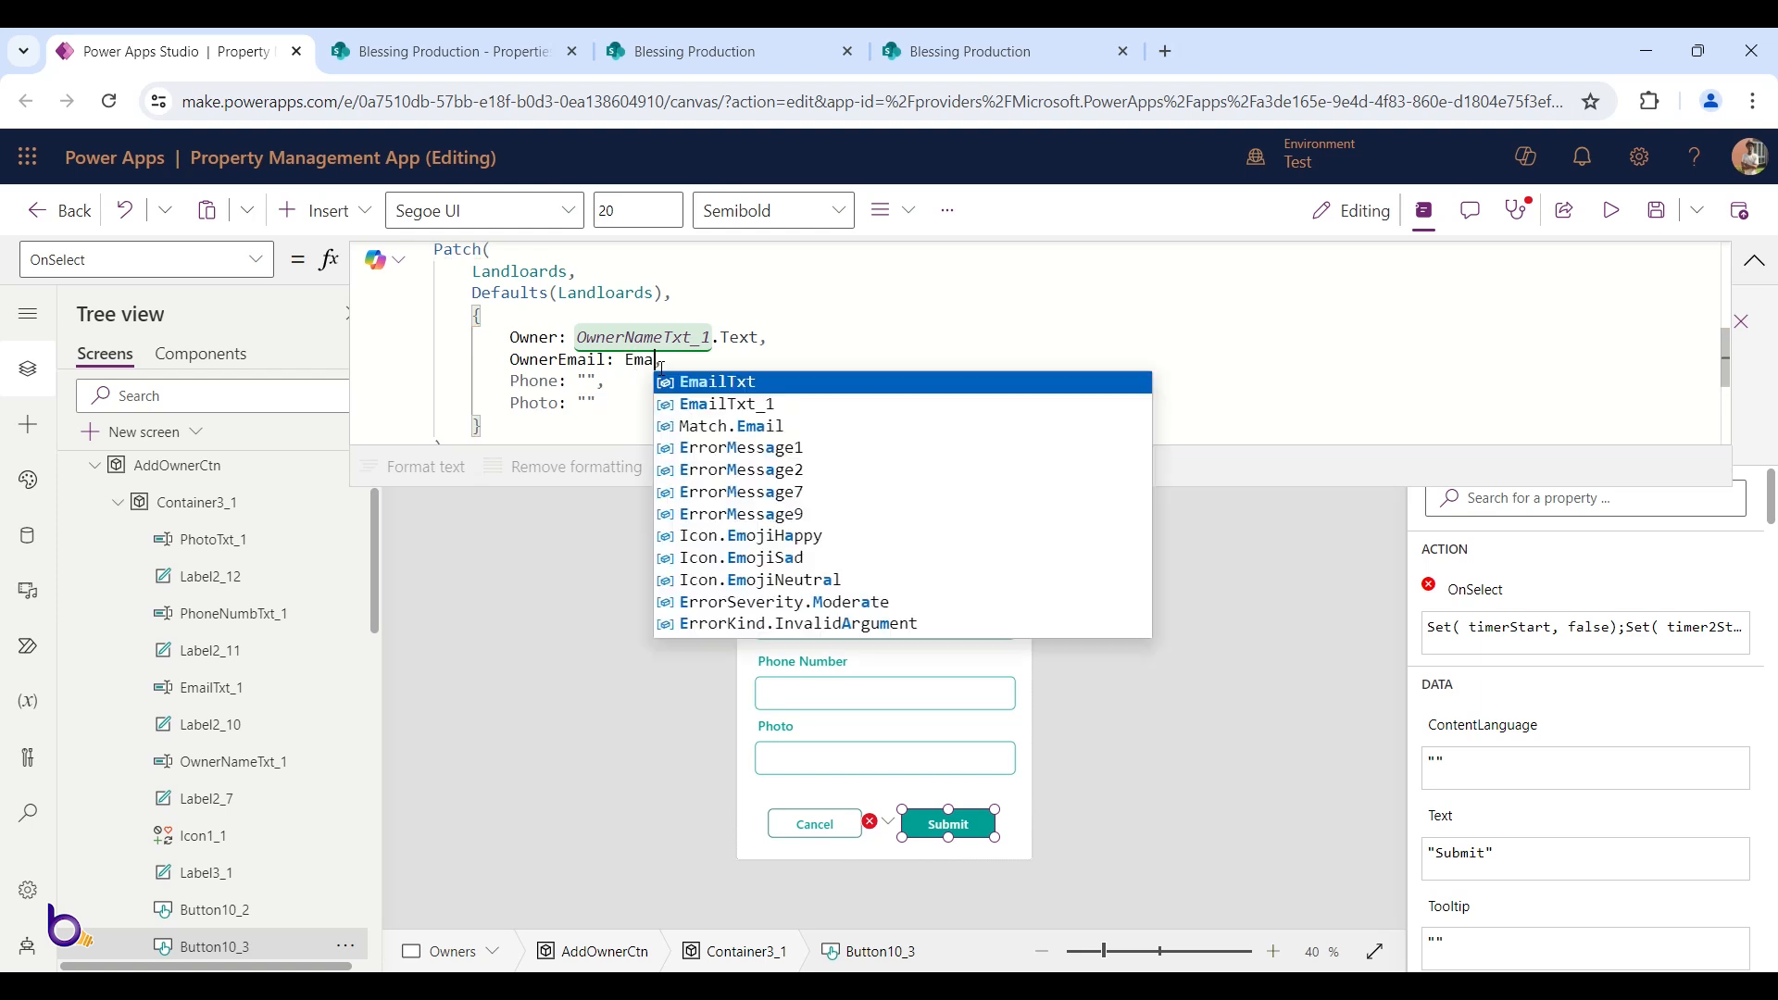
pyautogui.press('Tab')
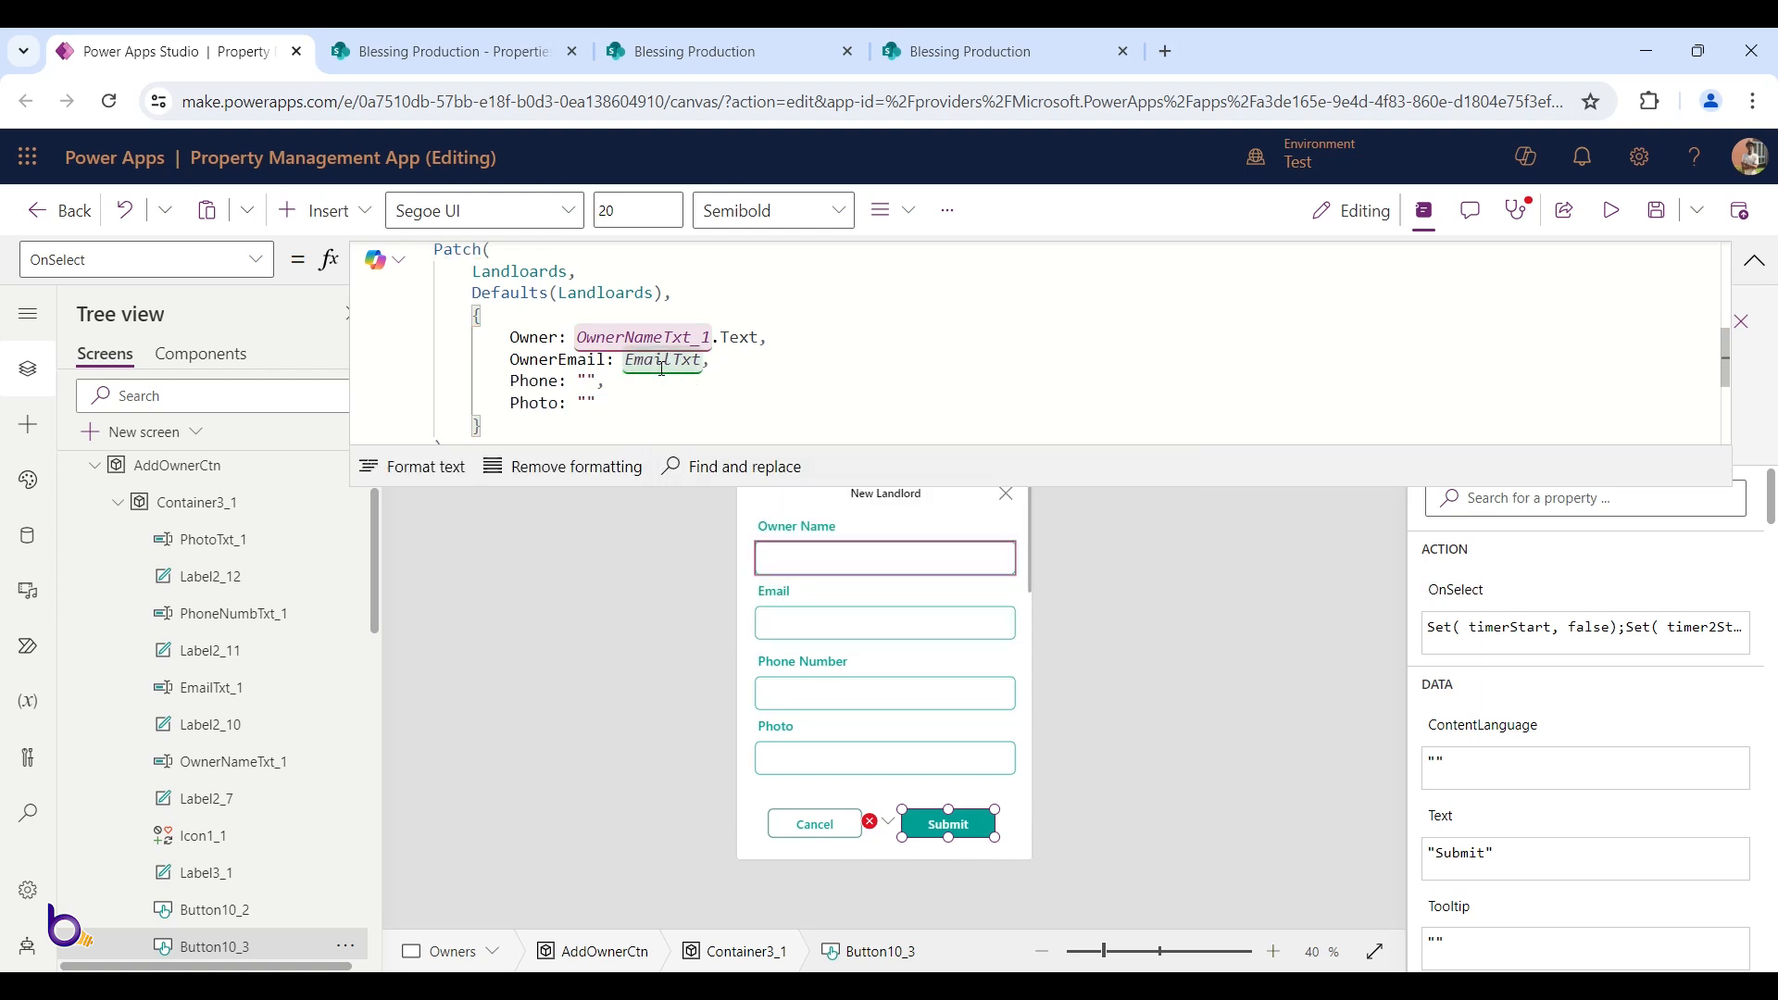
pyautogui.write('_1.te')
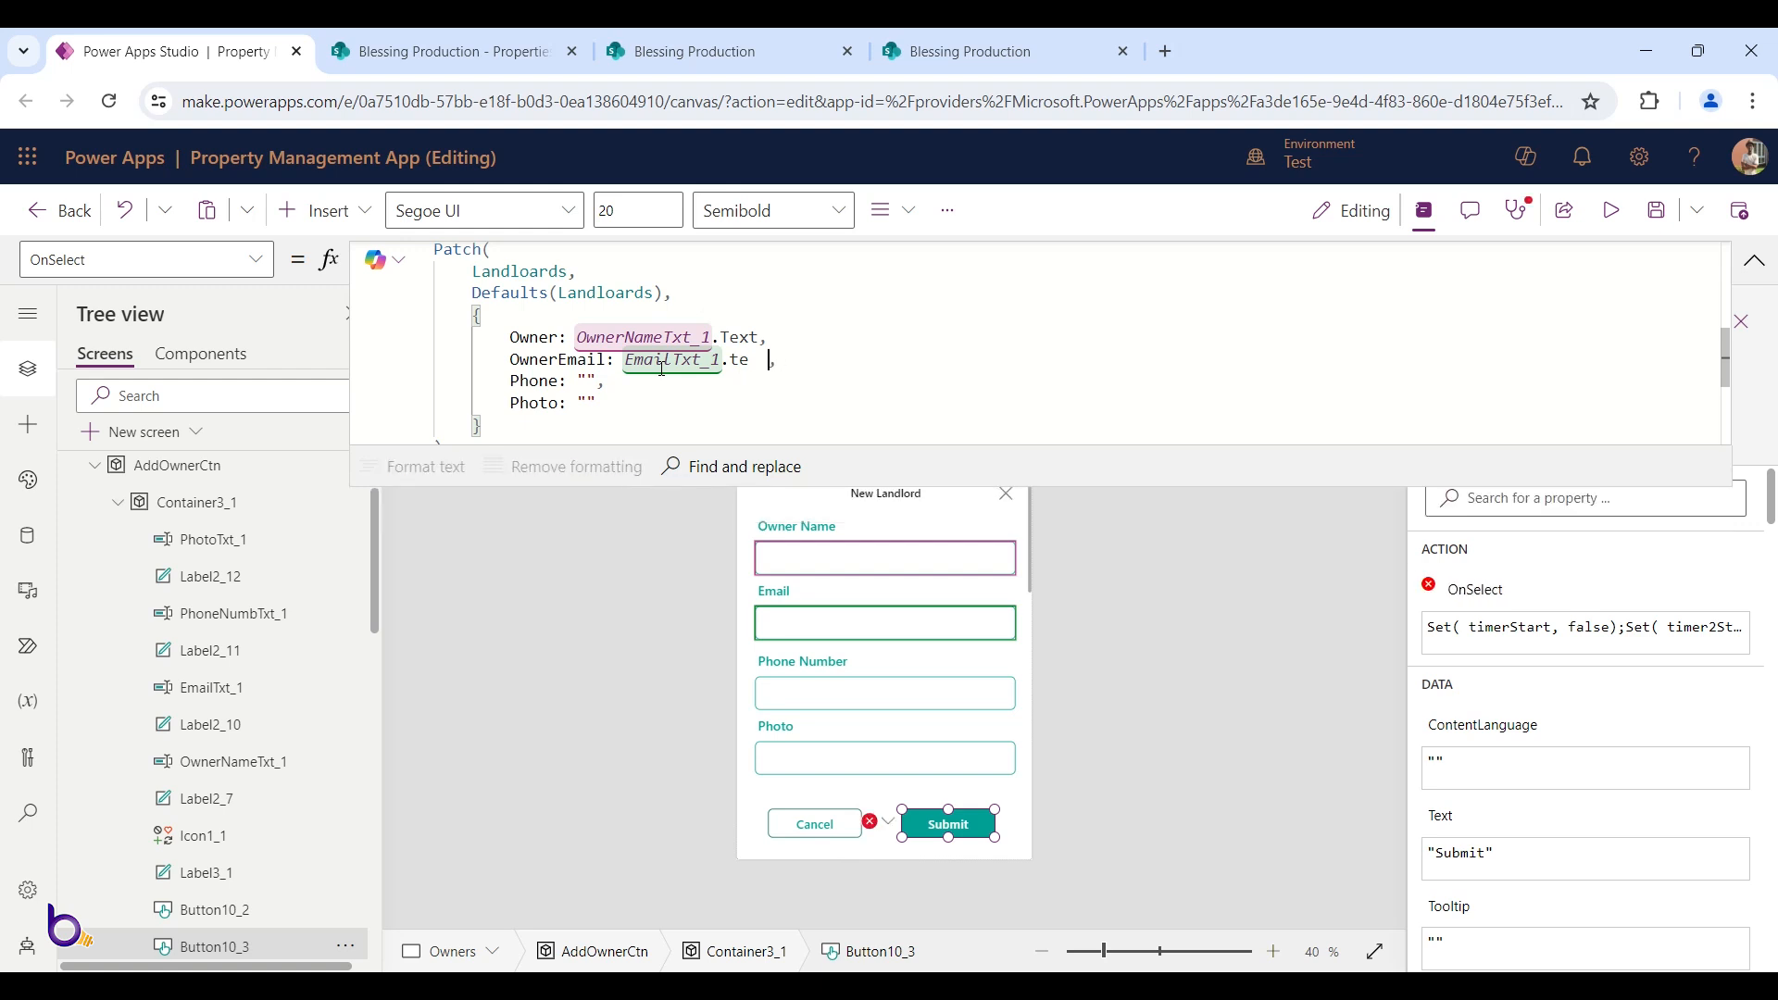
pyautogui.press('BackSpace')
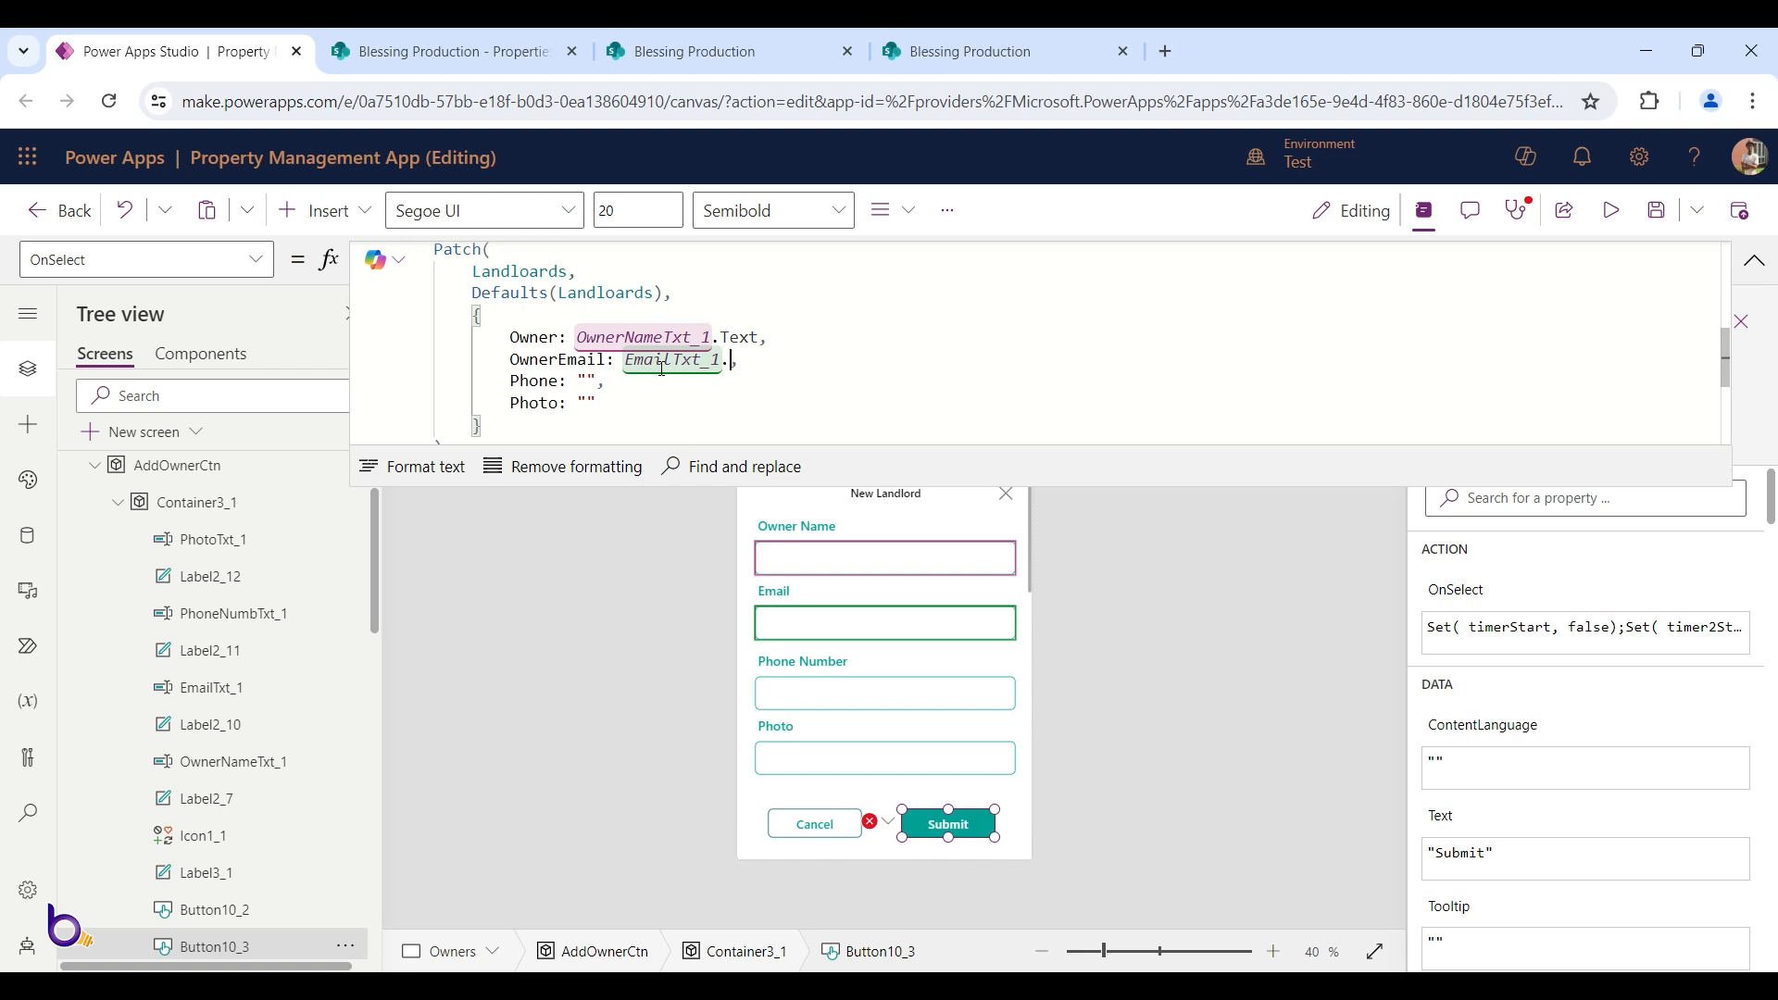
pyautogui.write('Text')
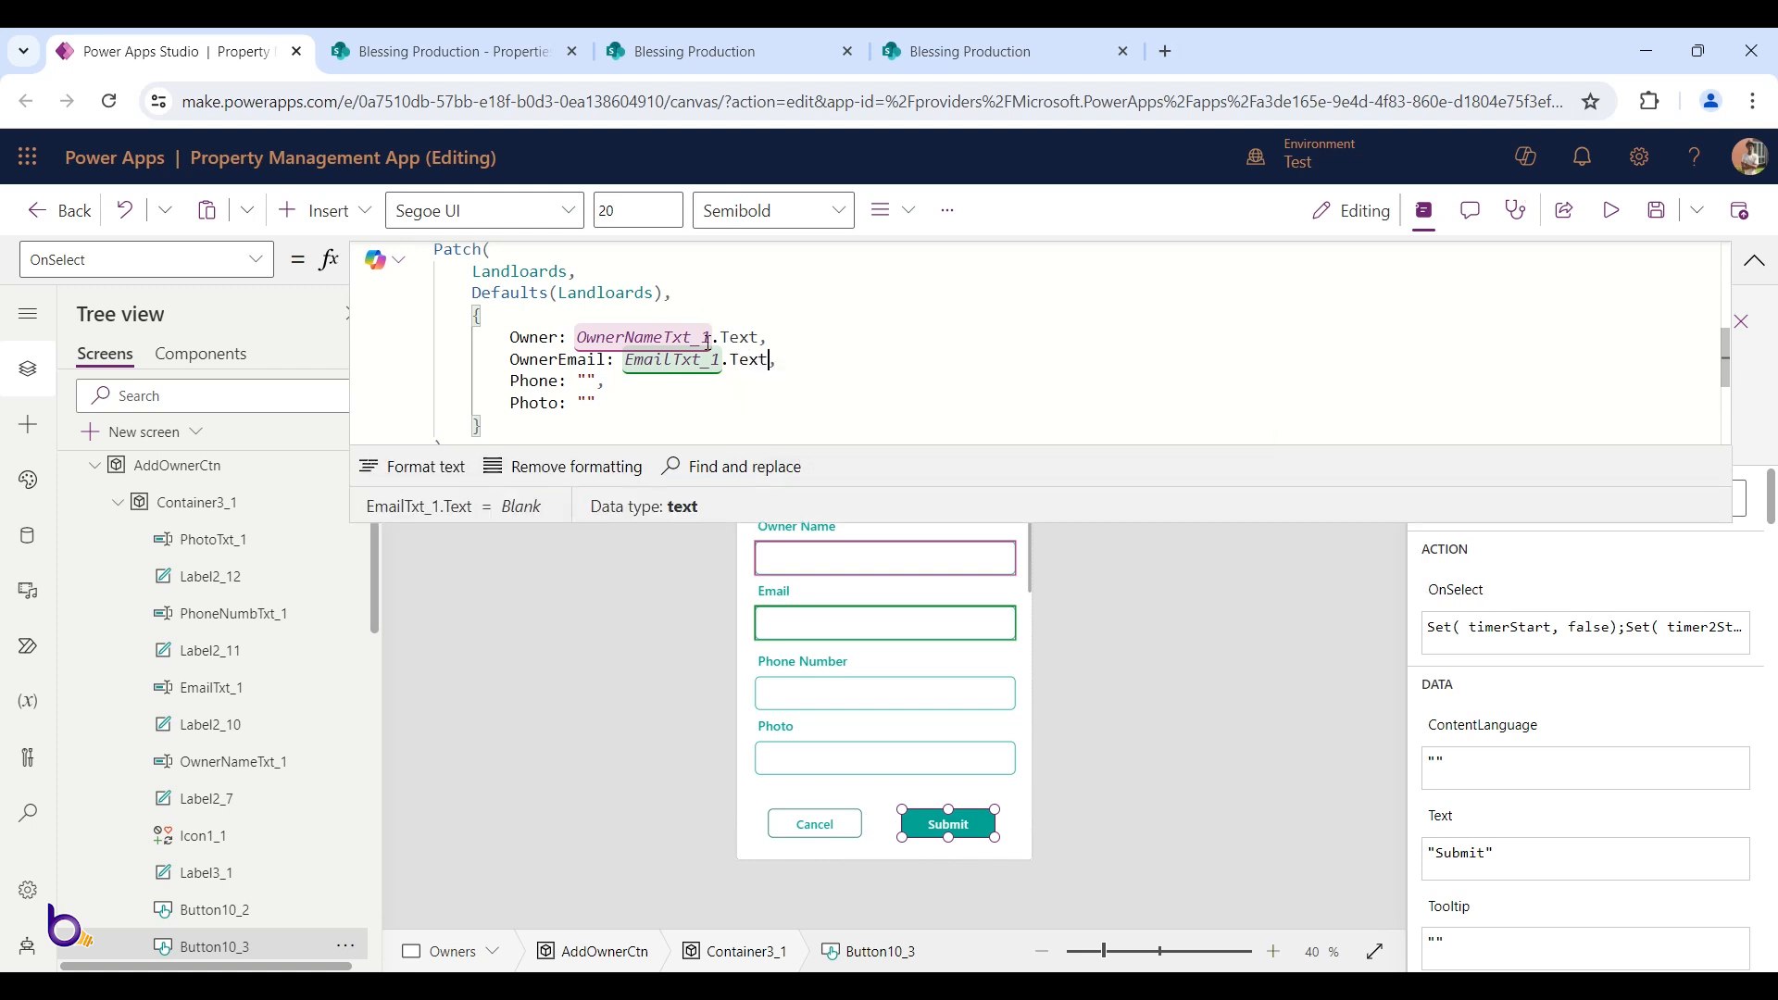
# Replace the empty Phone value with PhoneNumbTxt_1.Text
pyautogui.click(578, 381)
pyautogui.press('Delete')
pyautogui.press('Delete')
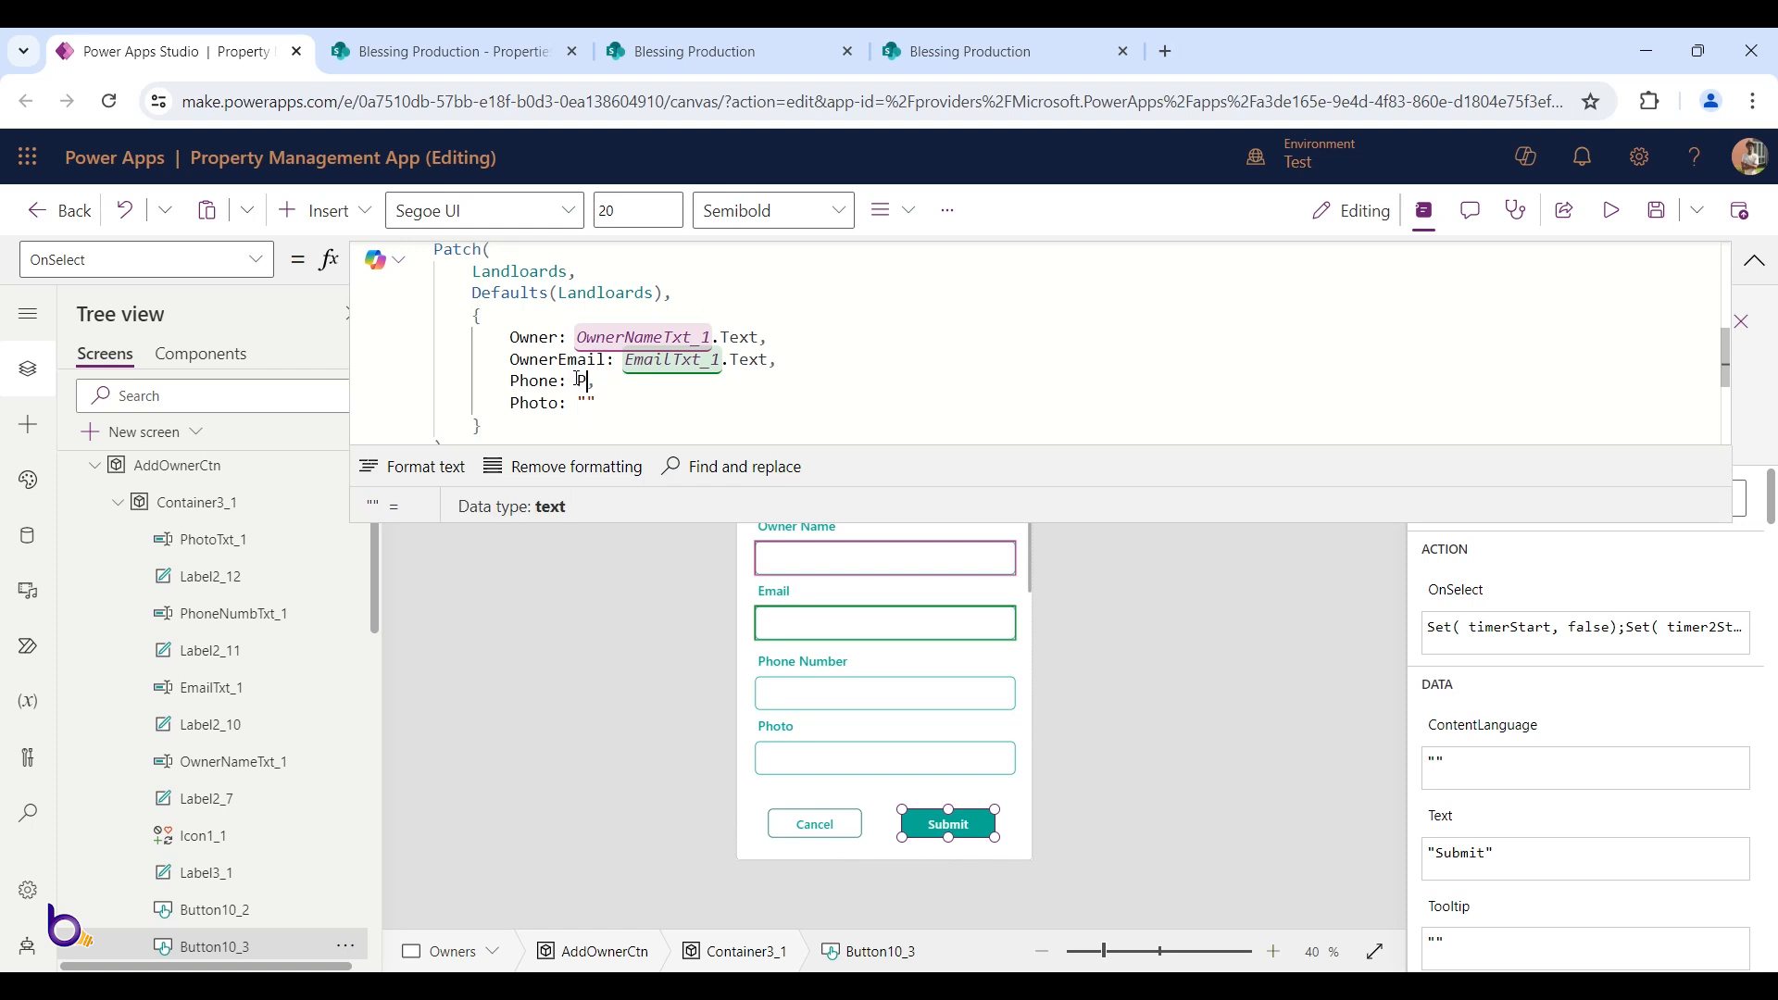
pyautogui.write('Phon')
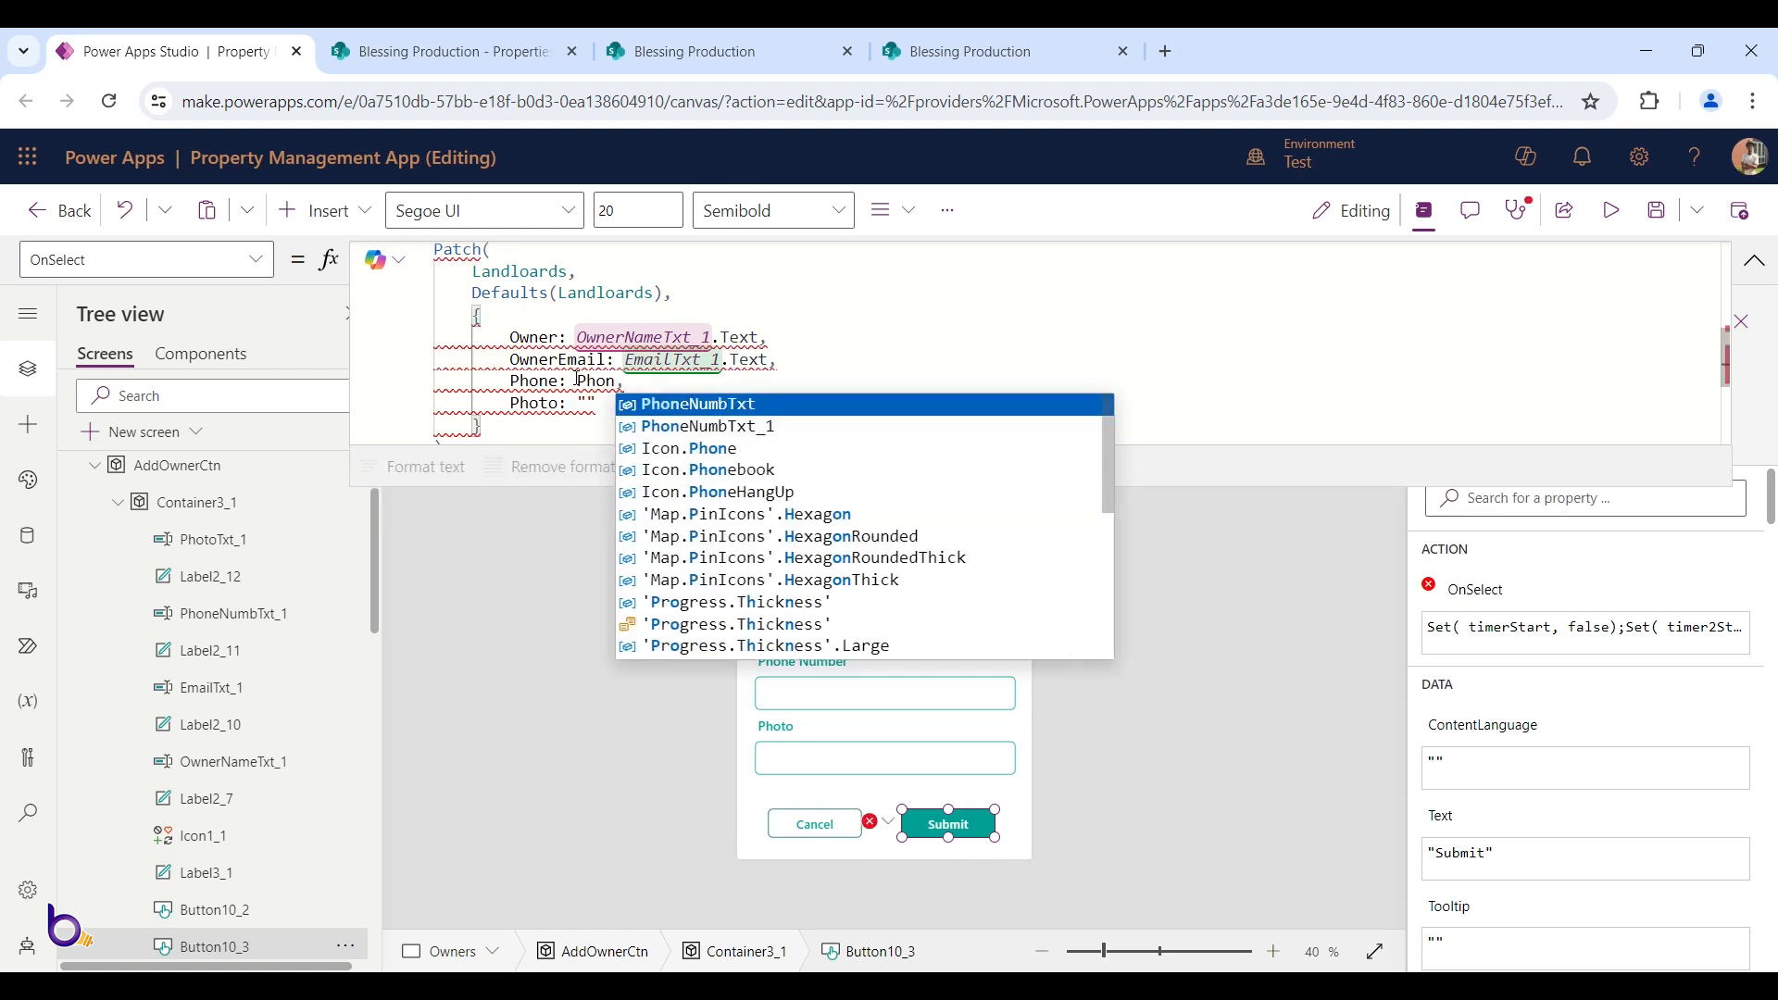
pyautogui.press('Down')
pyautogui.press('Tab')
pyautogui.write('.t')
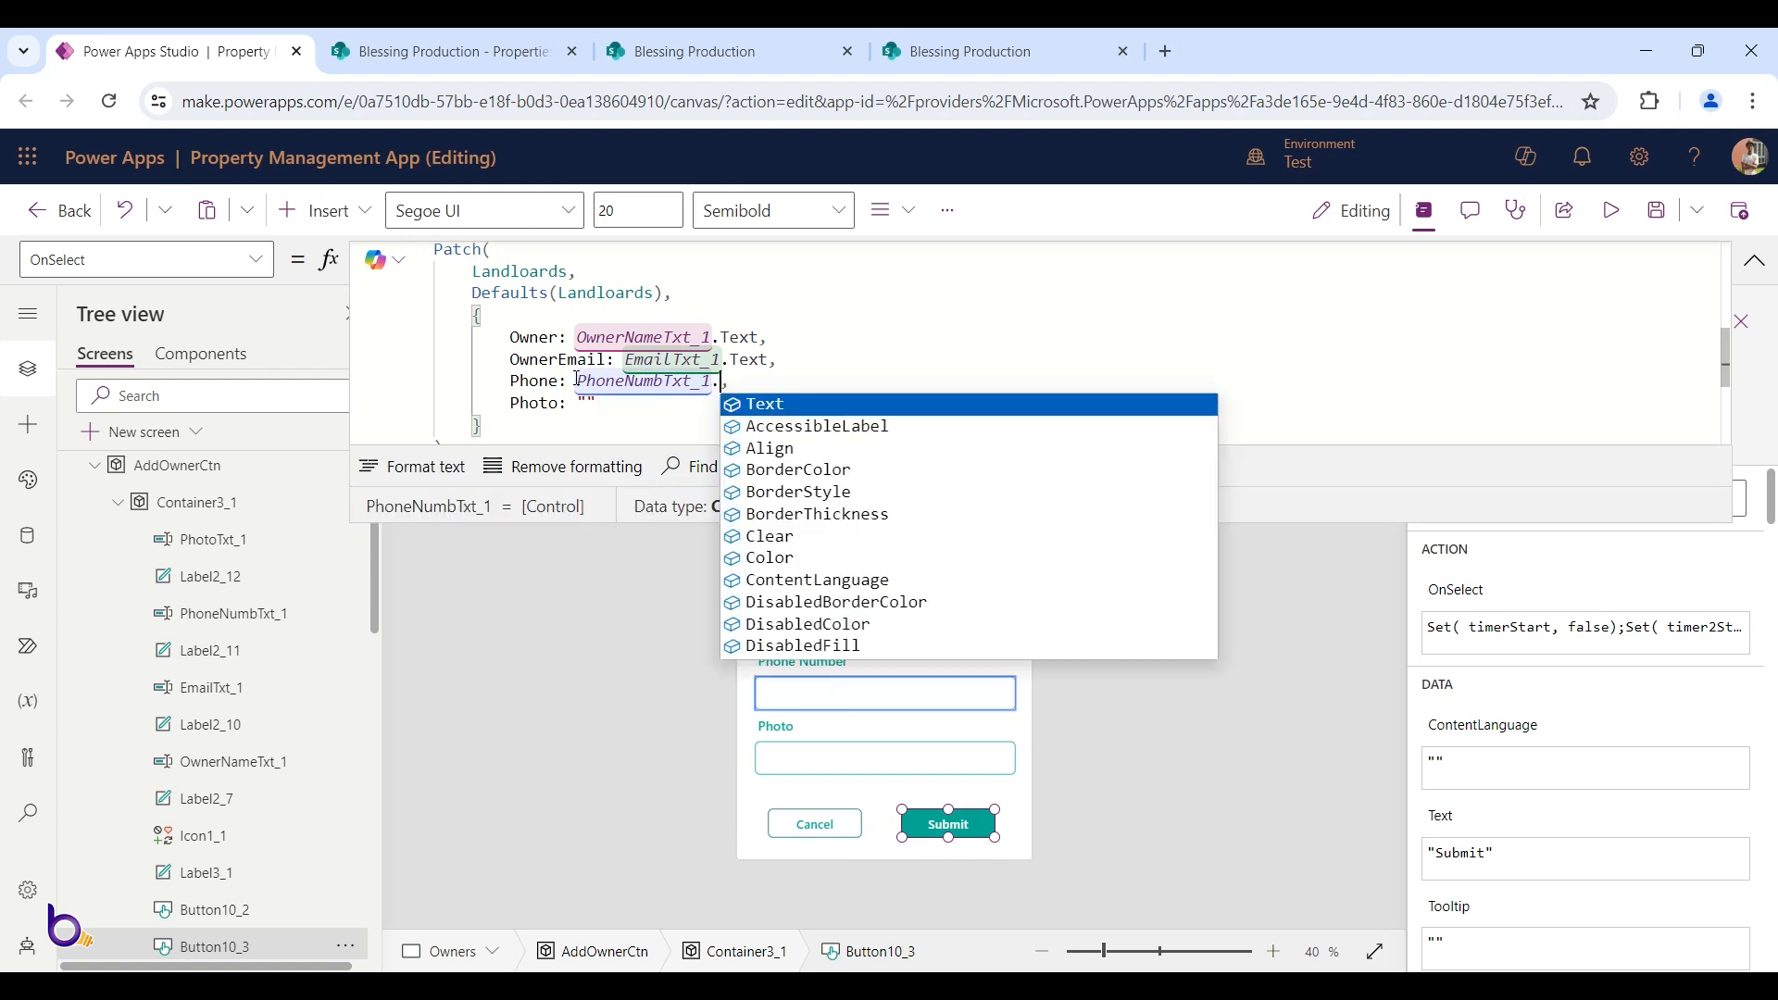
pyautogui.press('Tab')
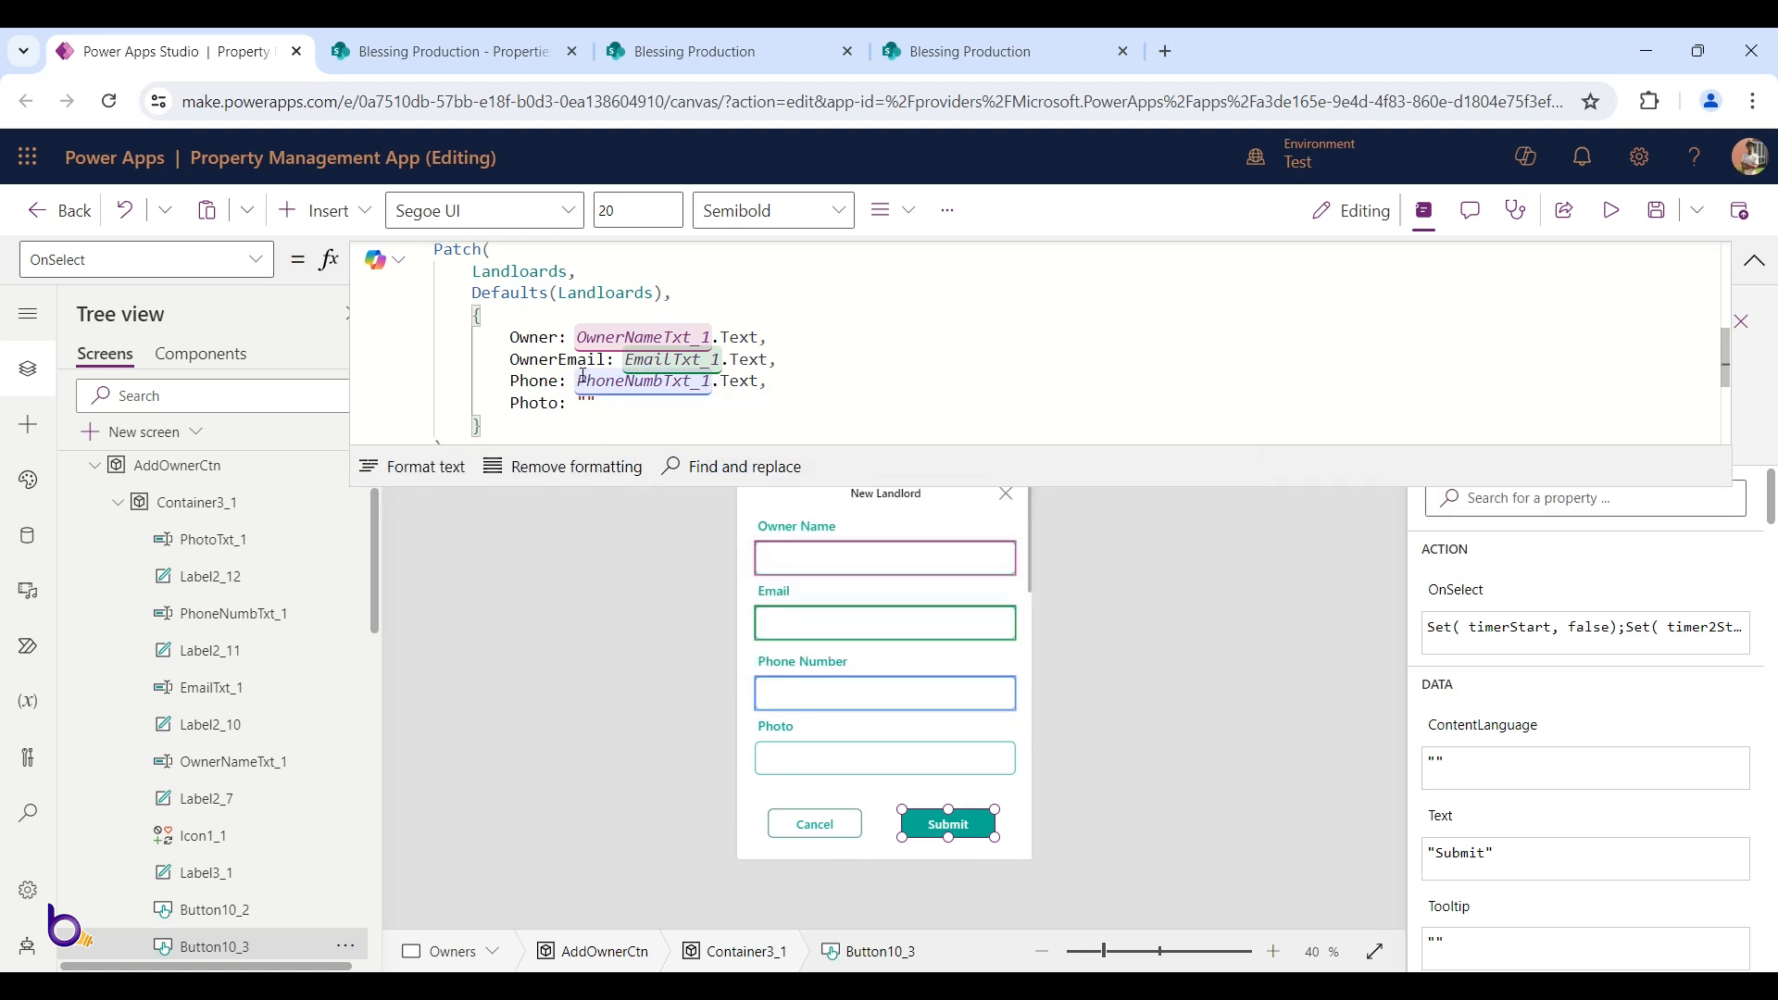
# Replace the empty Photo value with PhotoTxt_1.Text
pyautogui.doubleClick(591, 405)
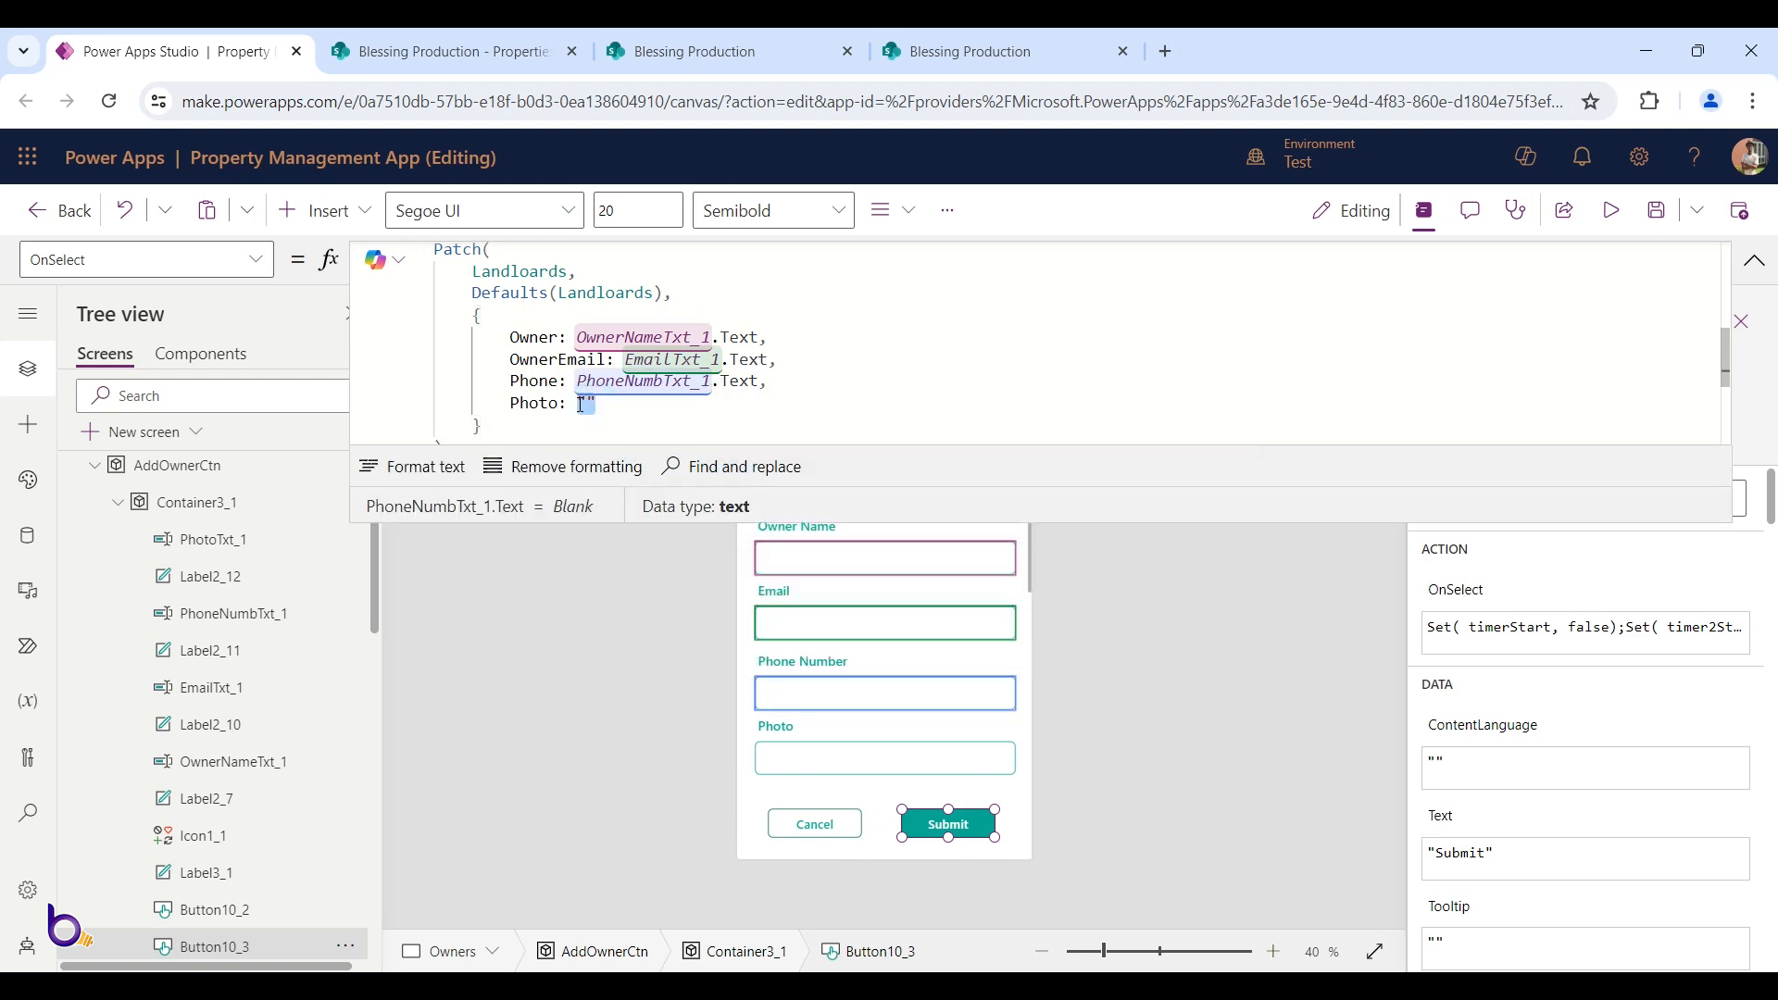
pyautogui.press('BackSpace')
pyautogui.write('Photo')
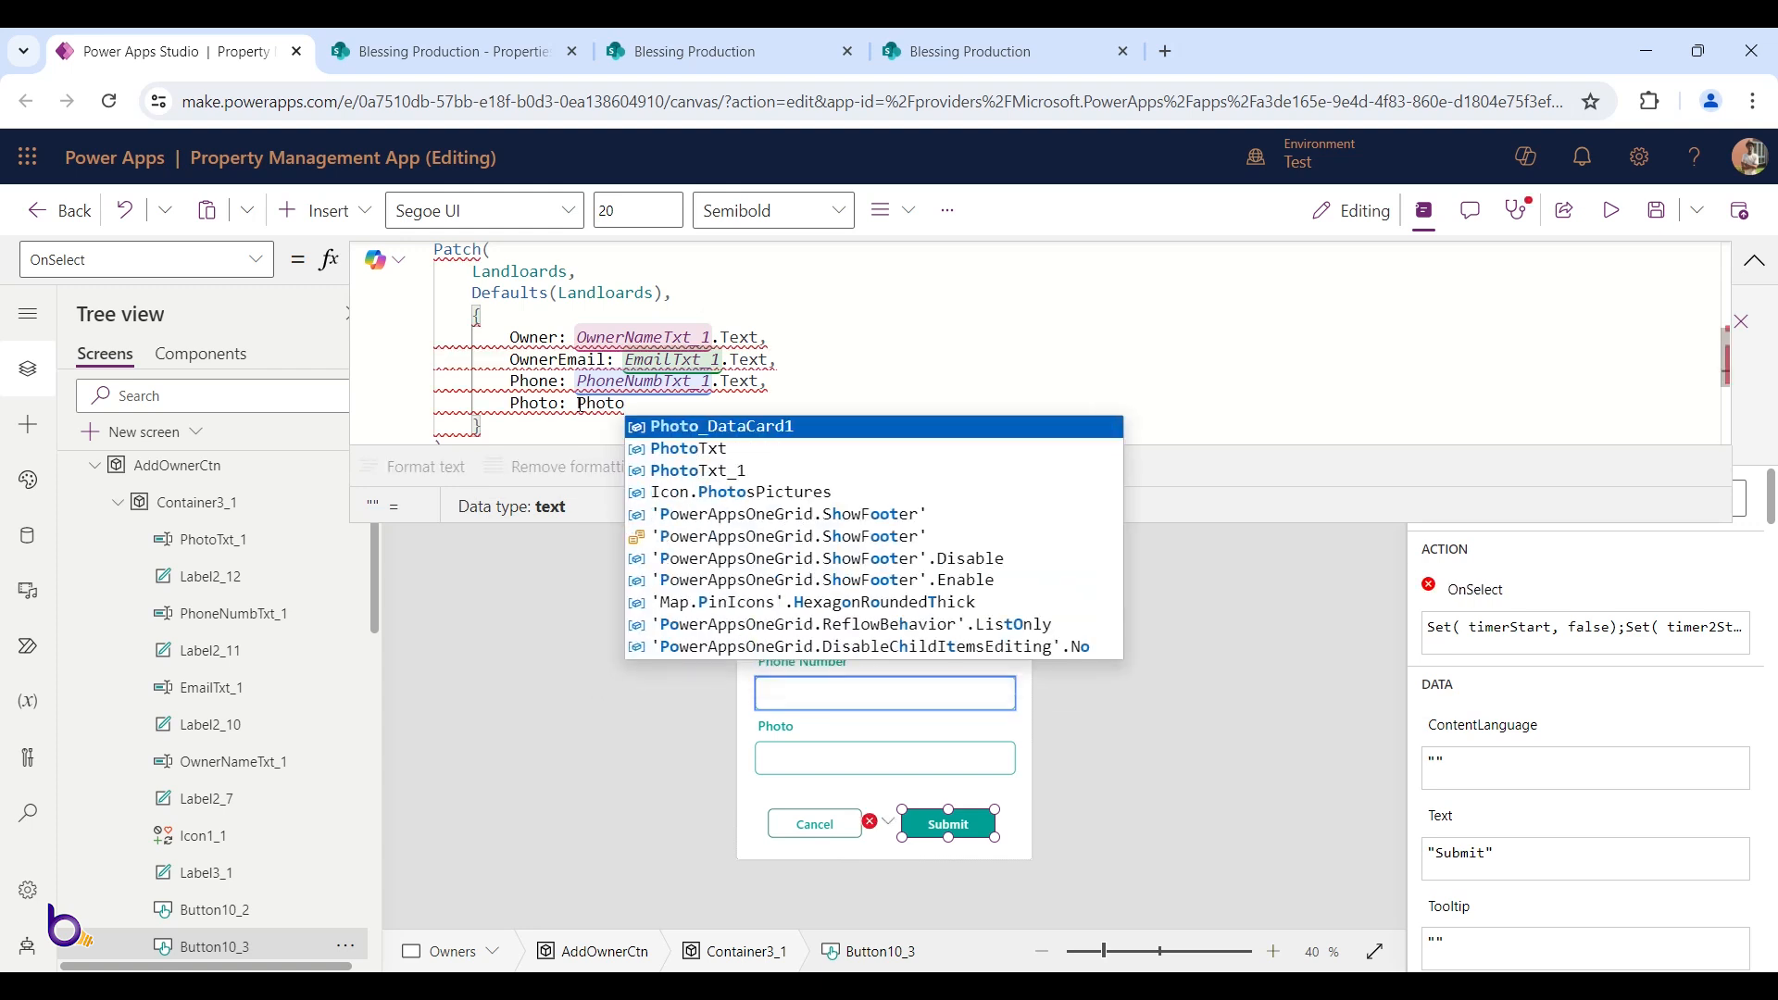
pyautogui.click(732, 479)
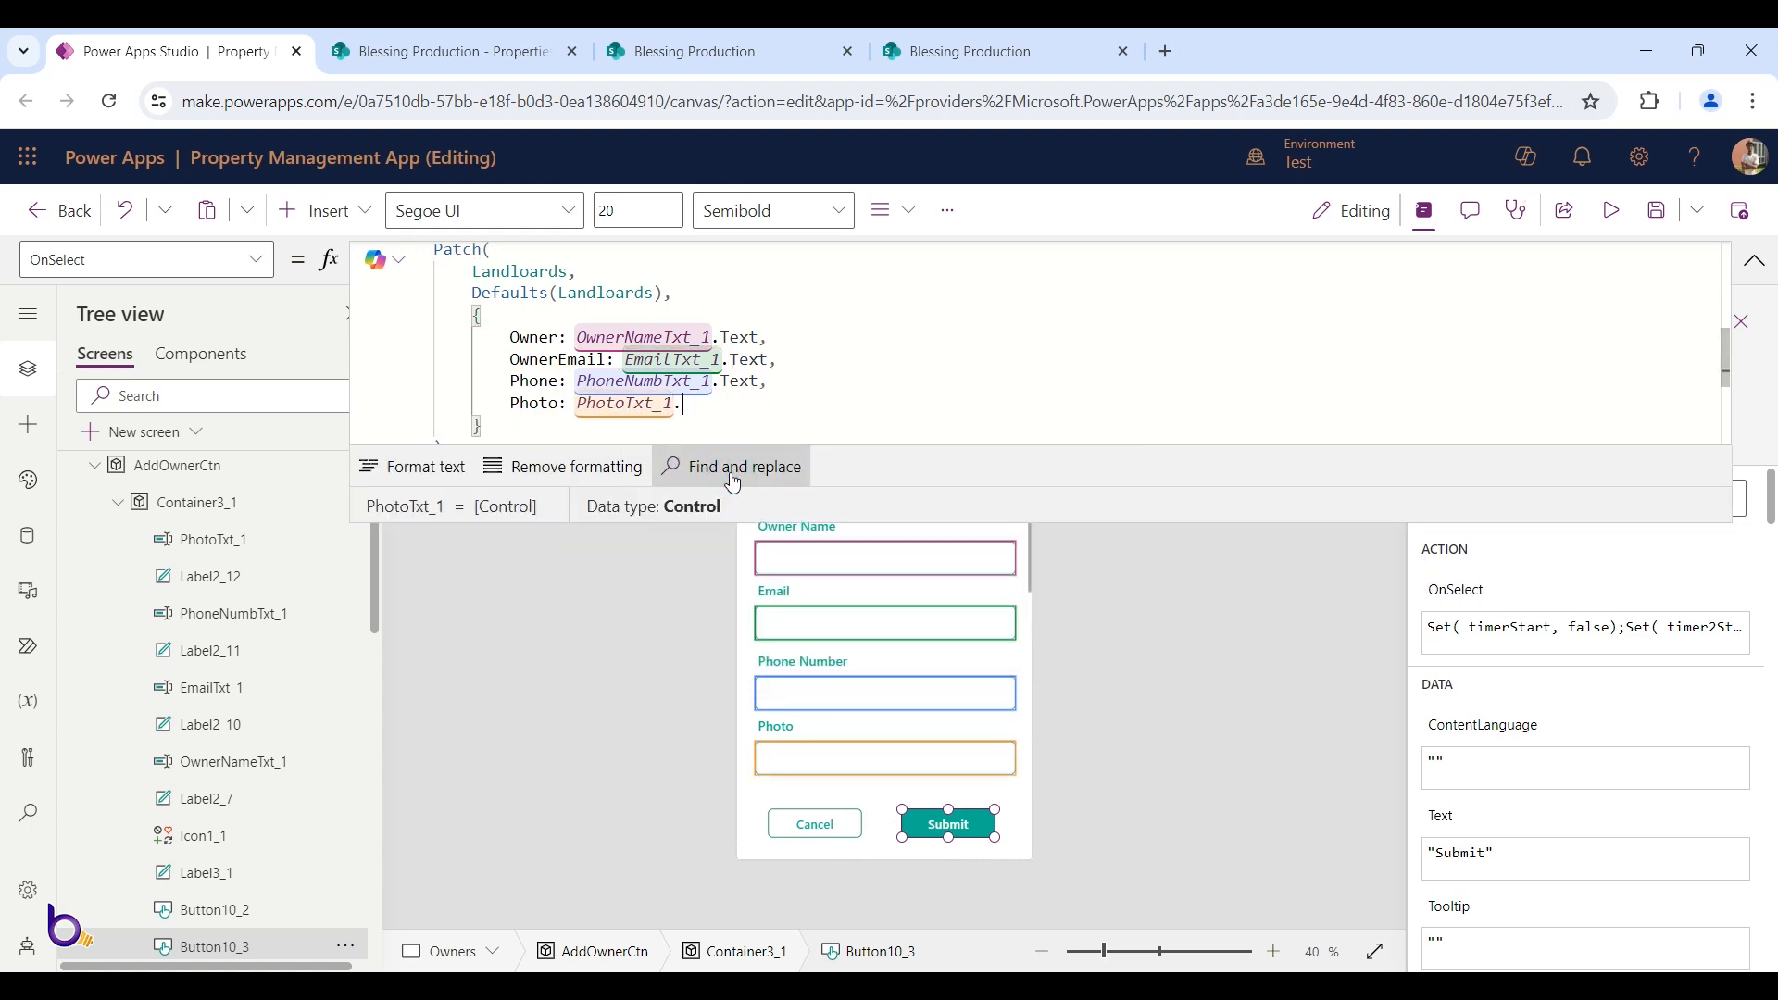
pyautogui.write('.Text')
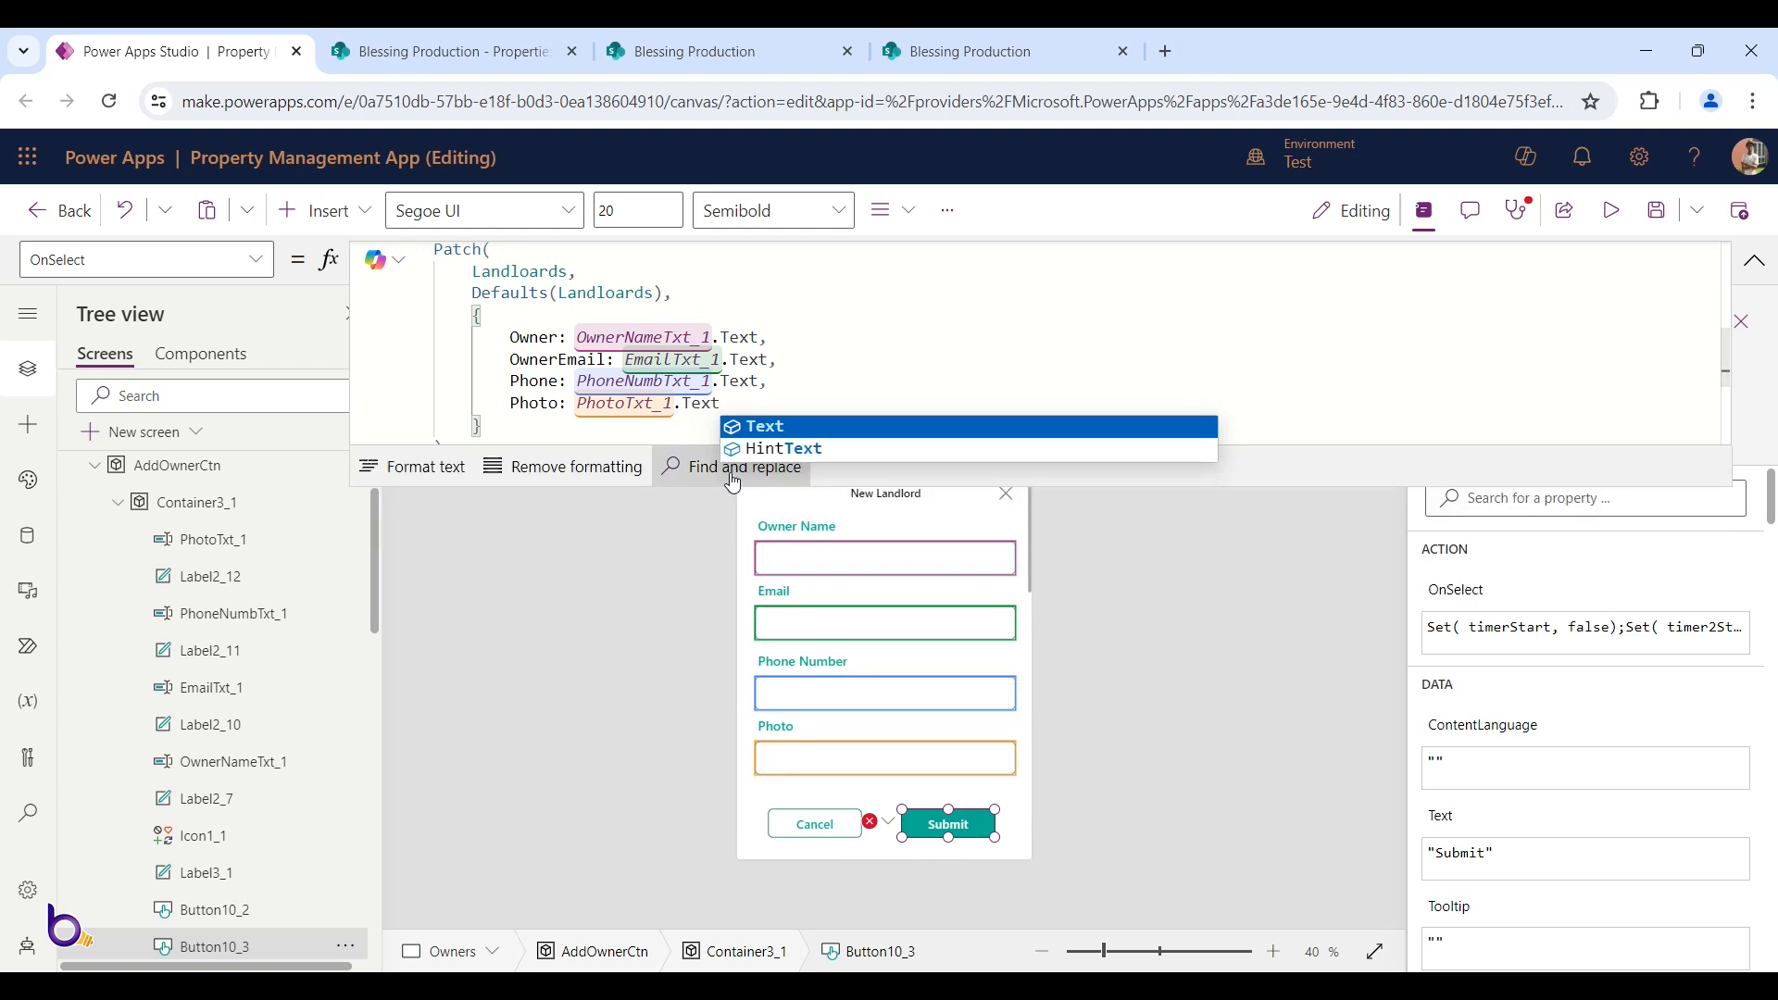
pyautogui.click(815, 400)
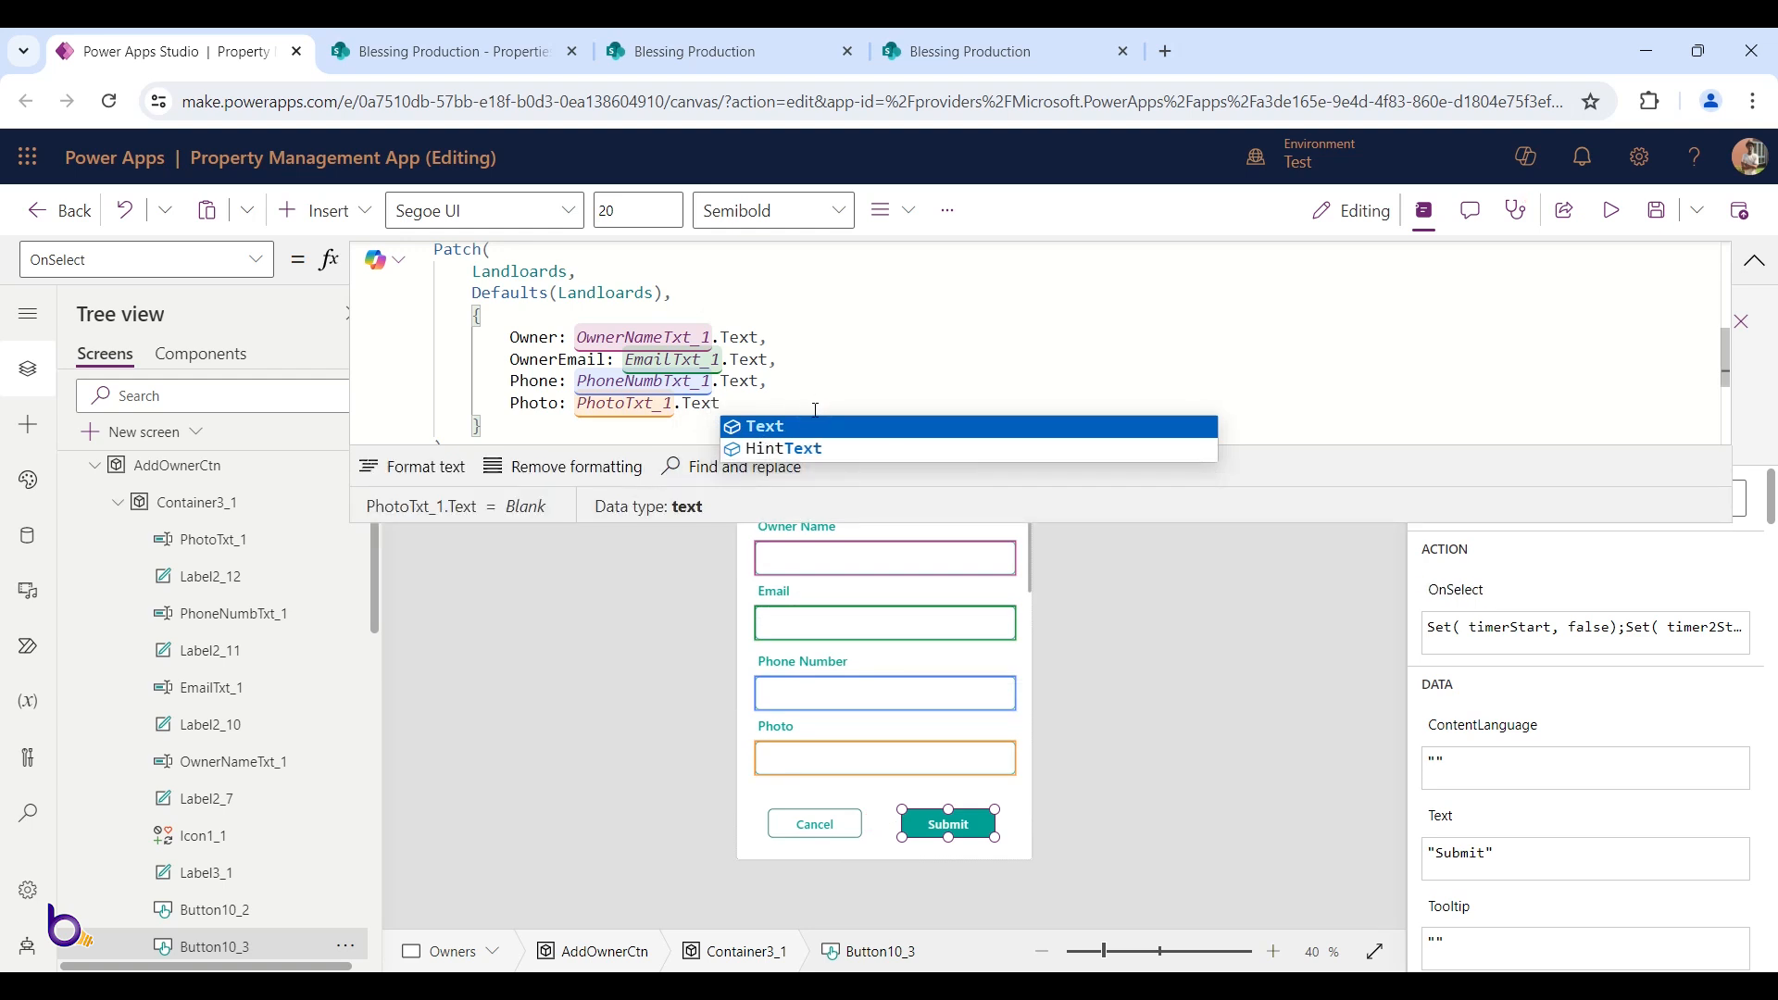
pyautogui.click(815, 409)
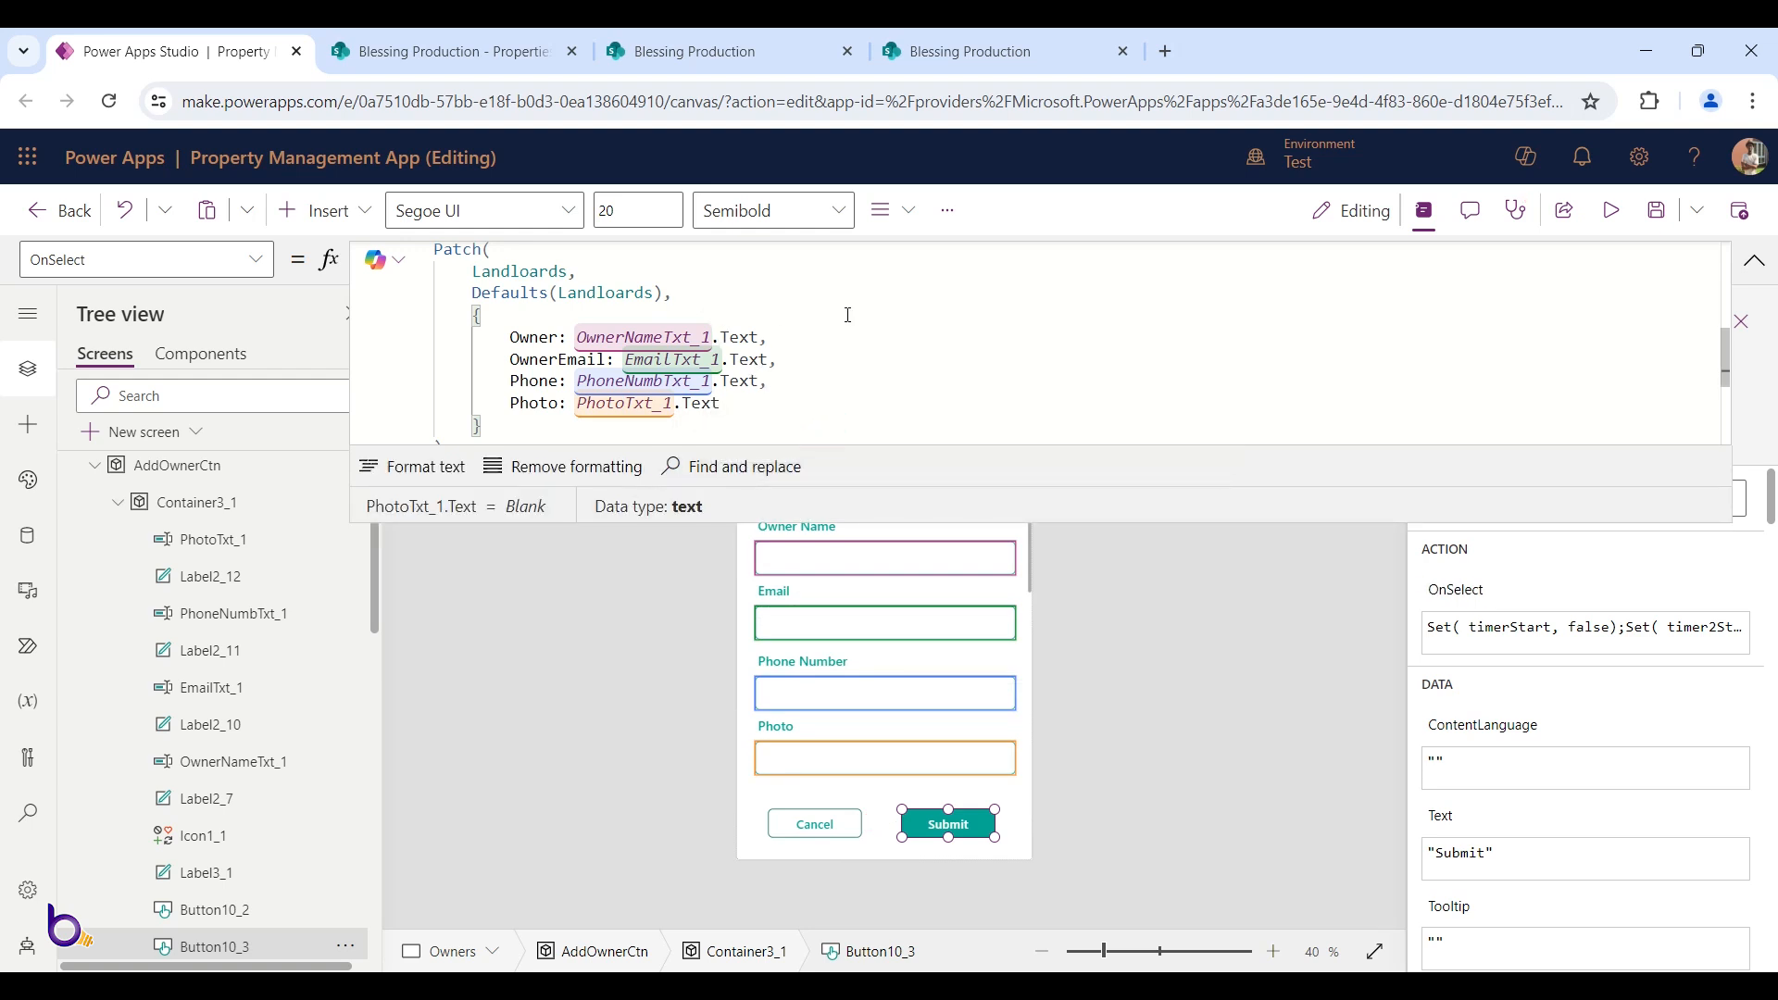
# Check the Landloards and Properties lists in SharePoint, then return to the app editor
pyautogui.click(727, 46)
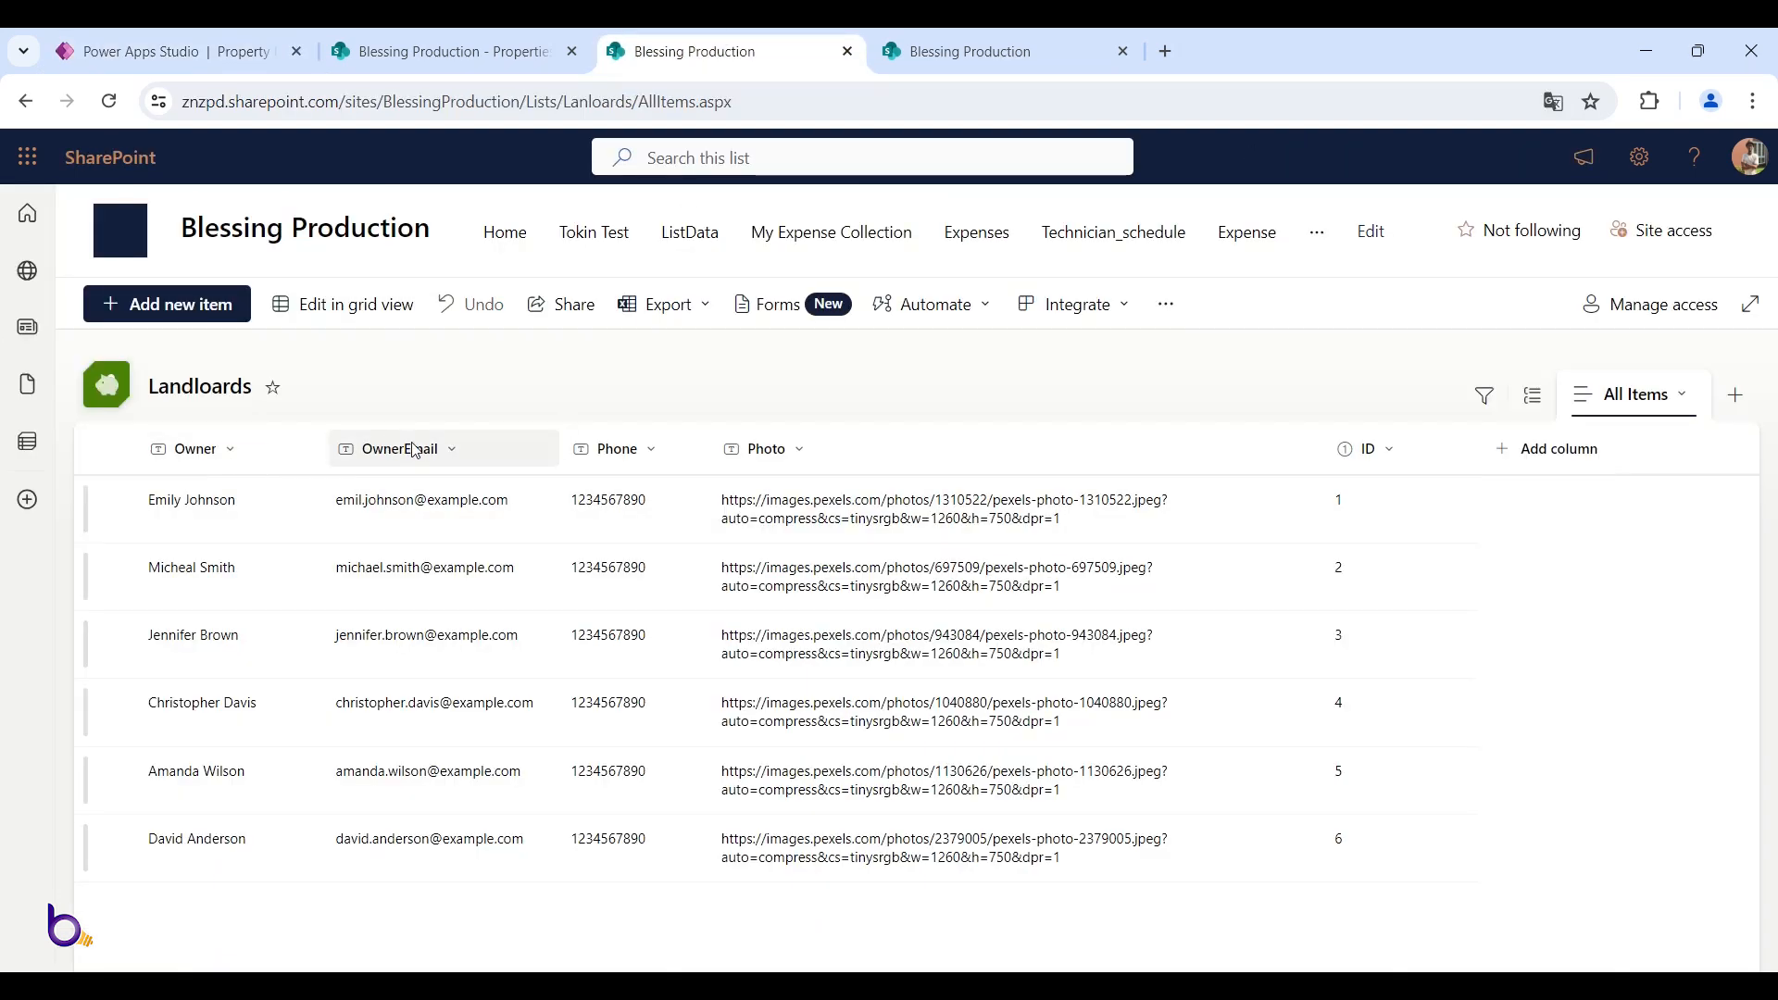
pyautogui.click(435, 51)
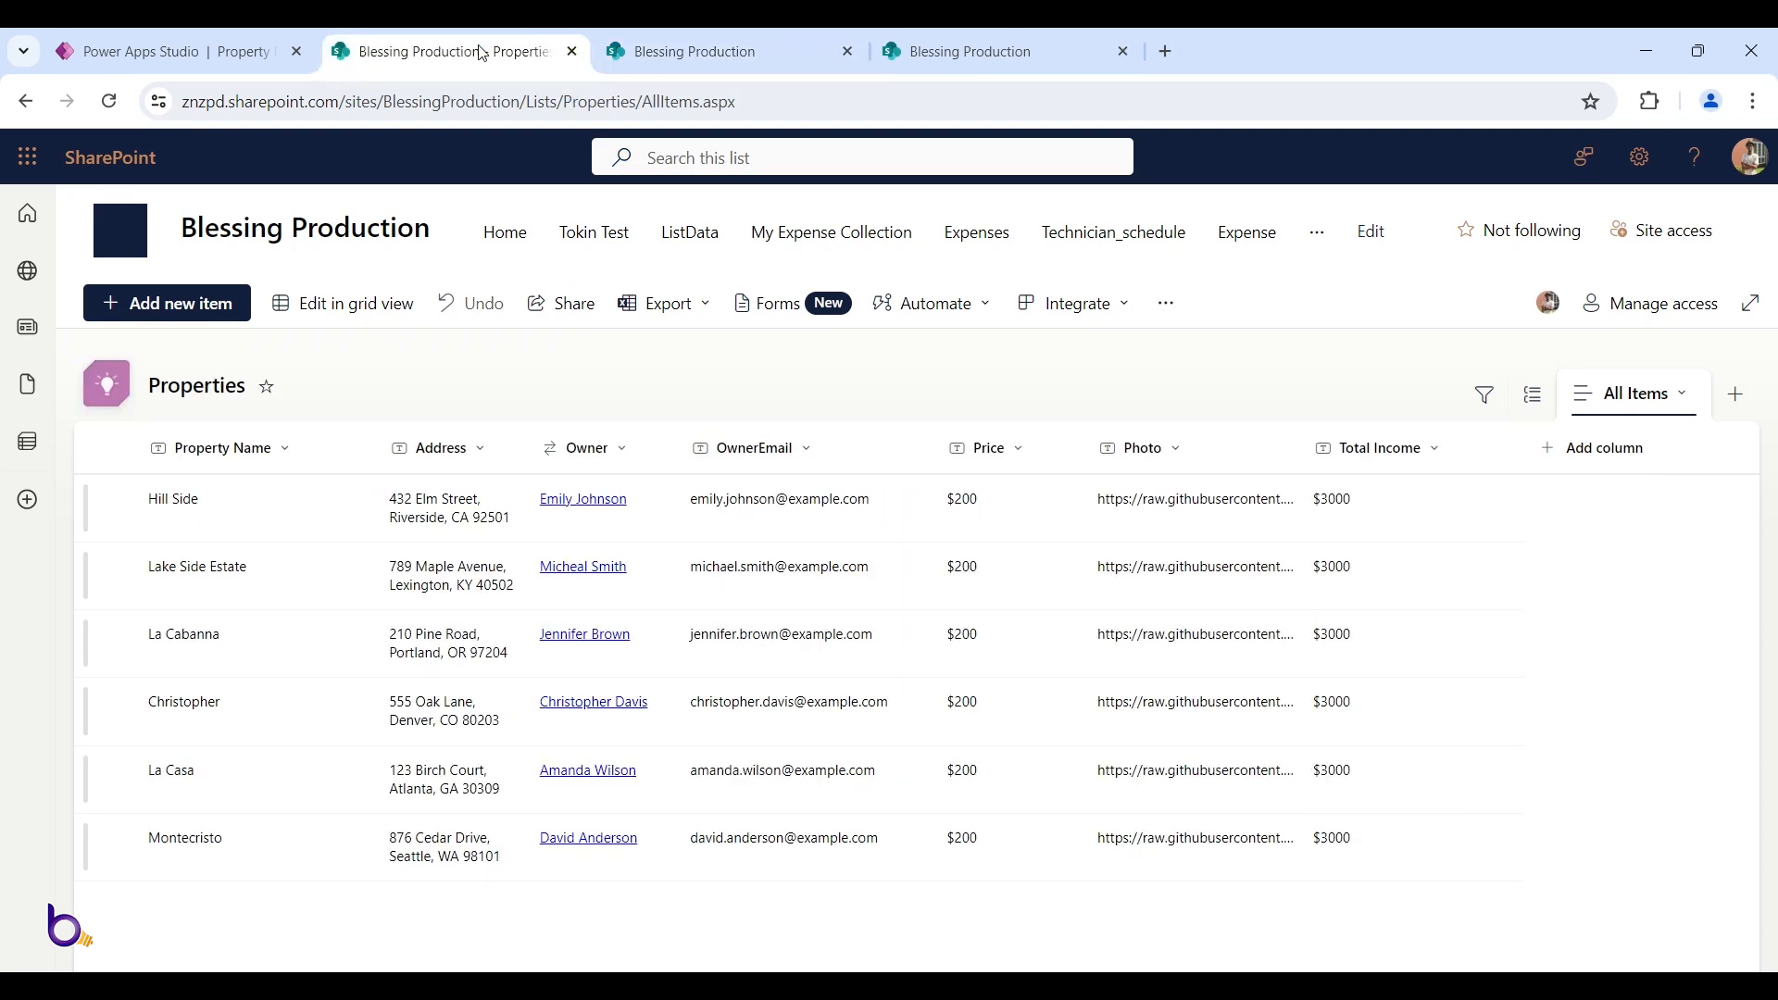
pyautogui.click(176, 51)
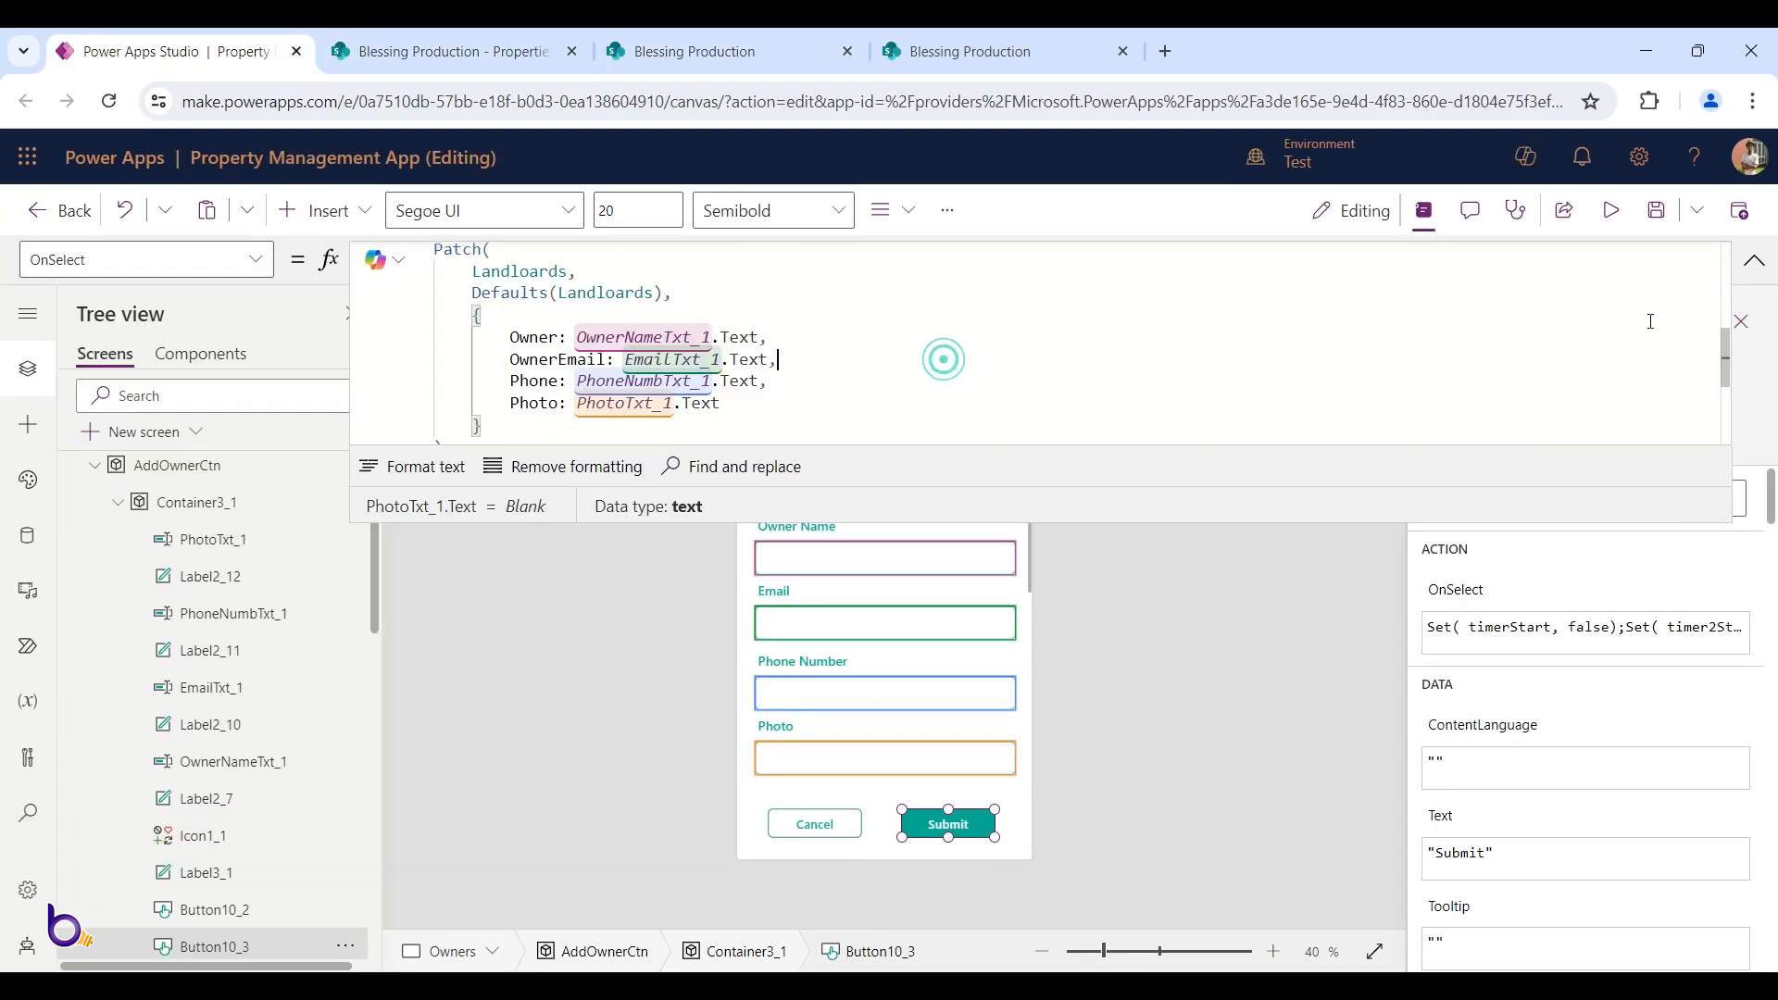
# Save the app and expand the Submit button's OnSelect formula editor
pyautogui.click(1754, 262)
pyautogui.click(1662, 211)
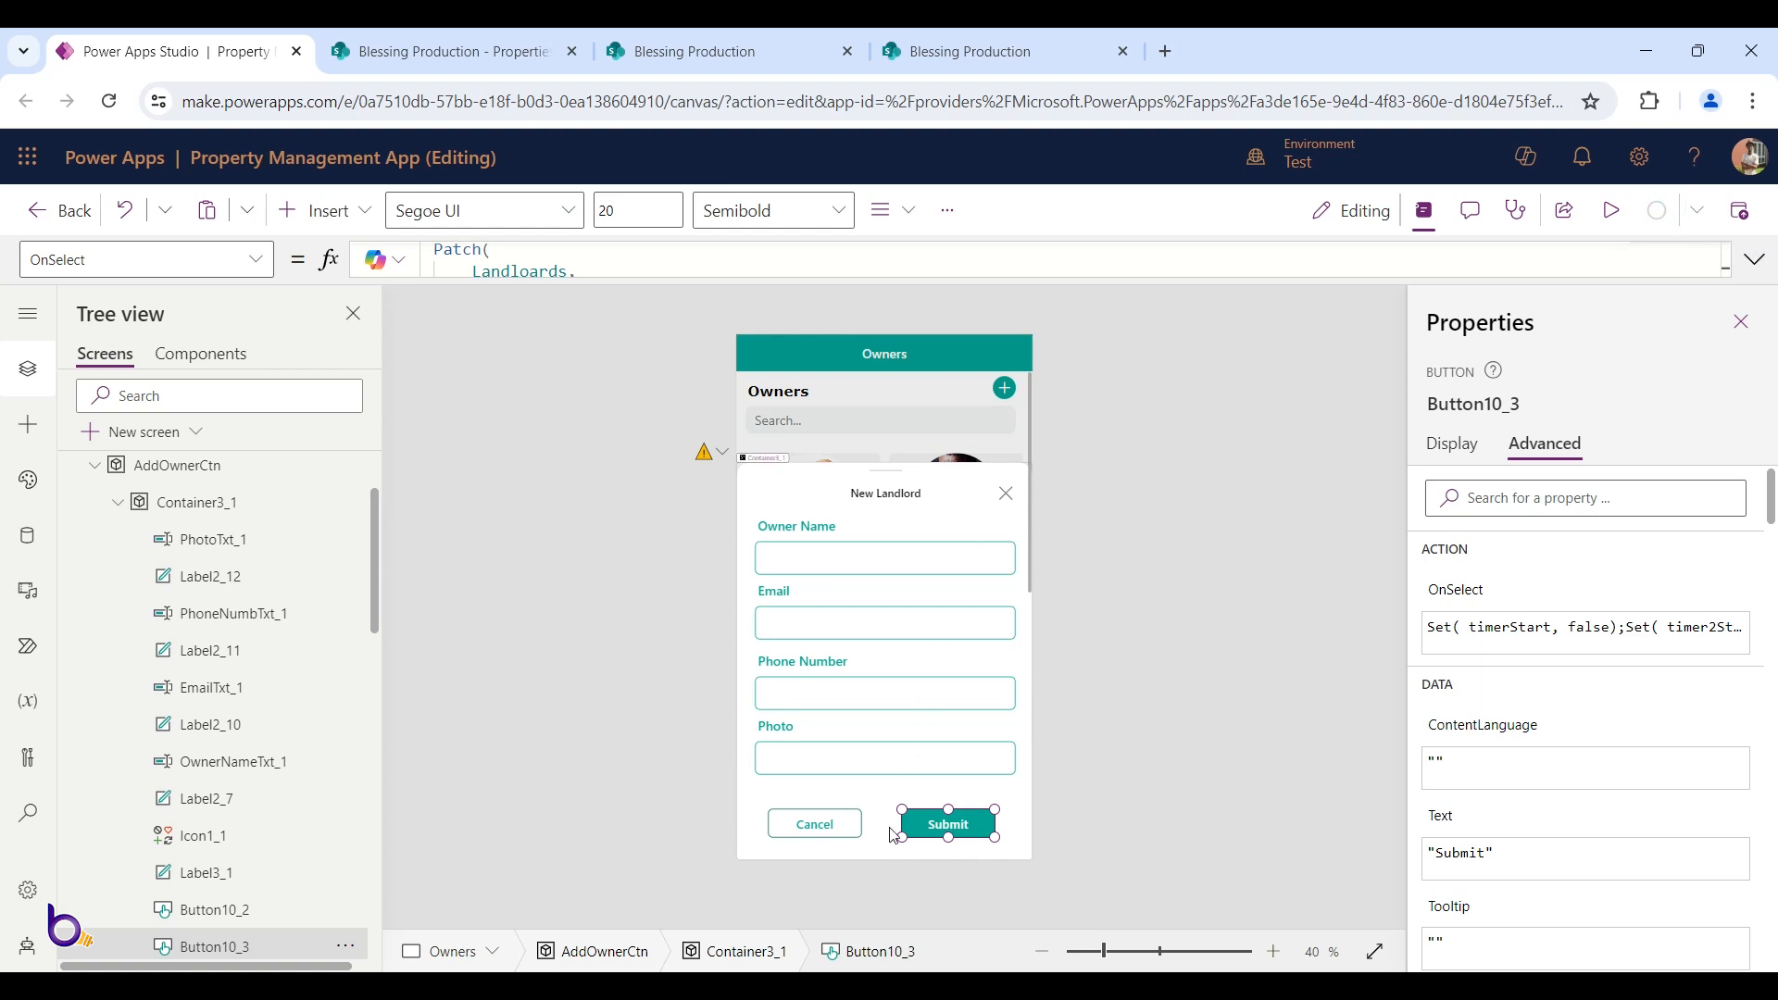
pyautogui.moveTo(1405, 276); pyautogui.dragTo(1389, 554)
pyautogui.click(1337, 418)
pyautogui.scroll(5, 945, 411)
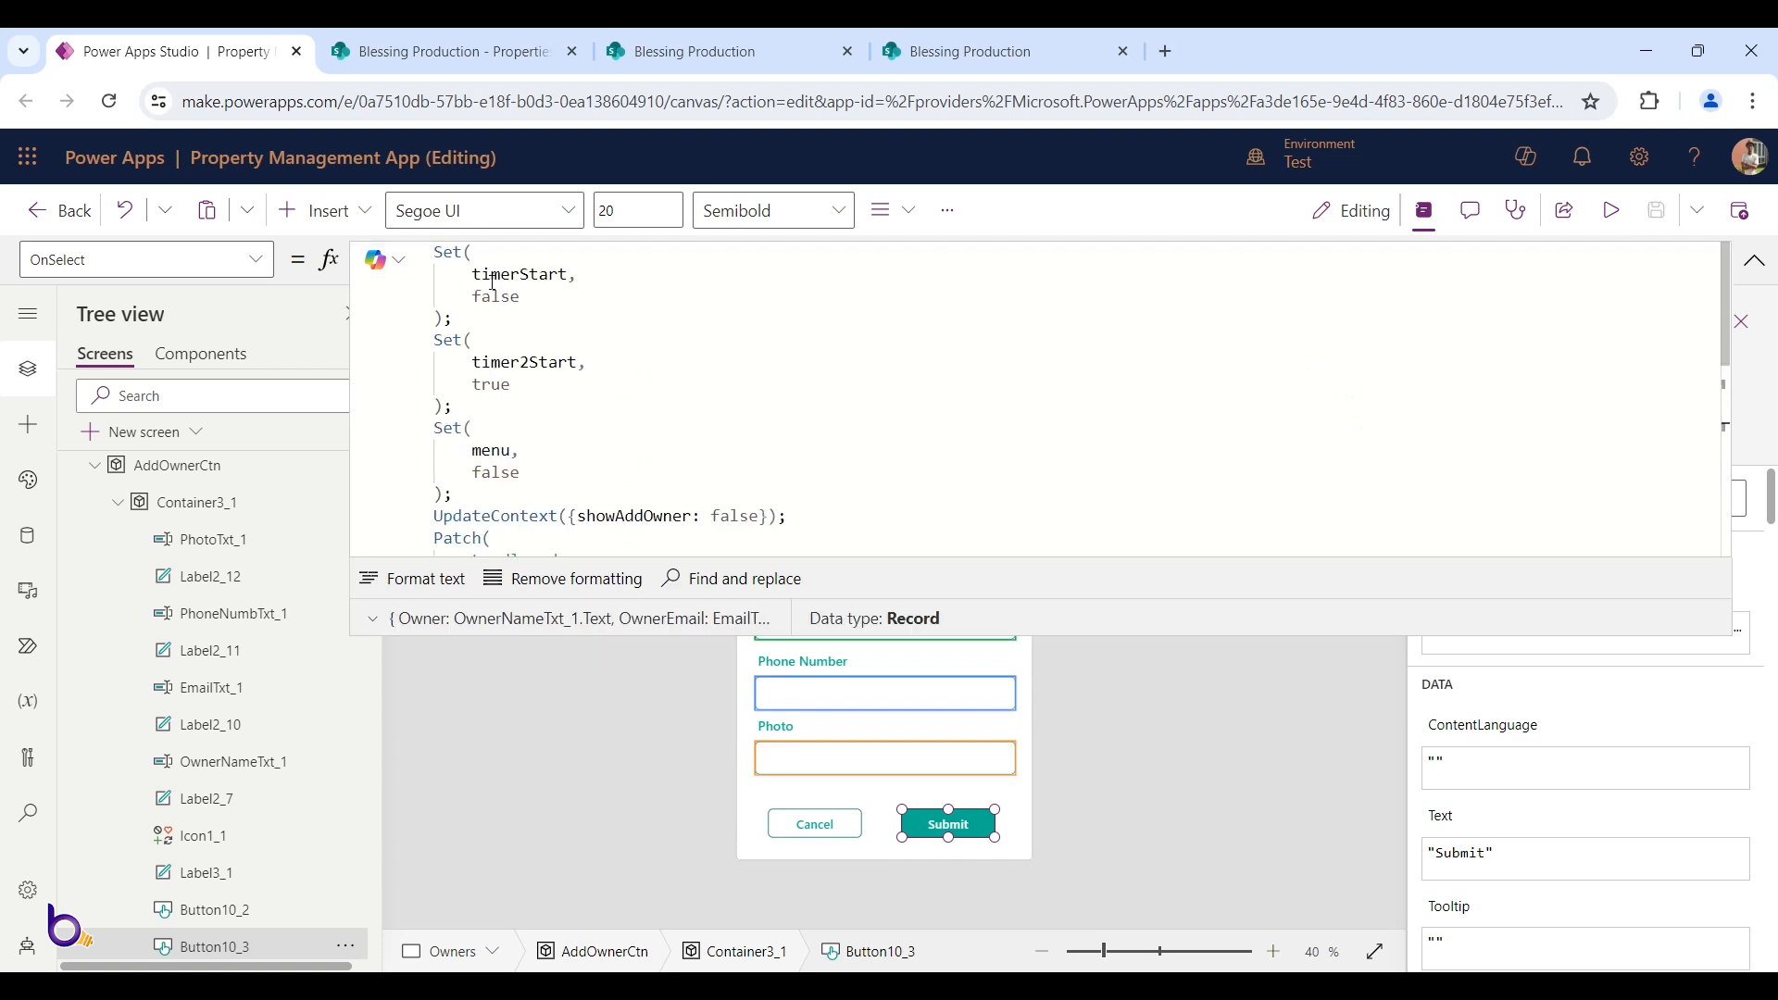
pyautogui.scroll(-5, 520, 444)
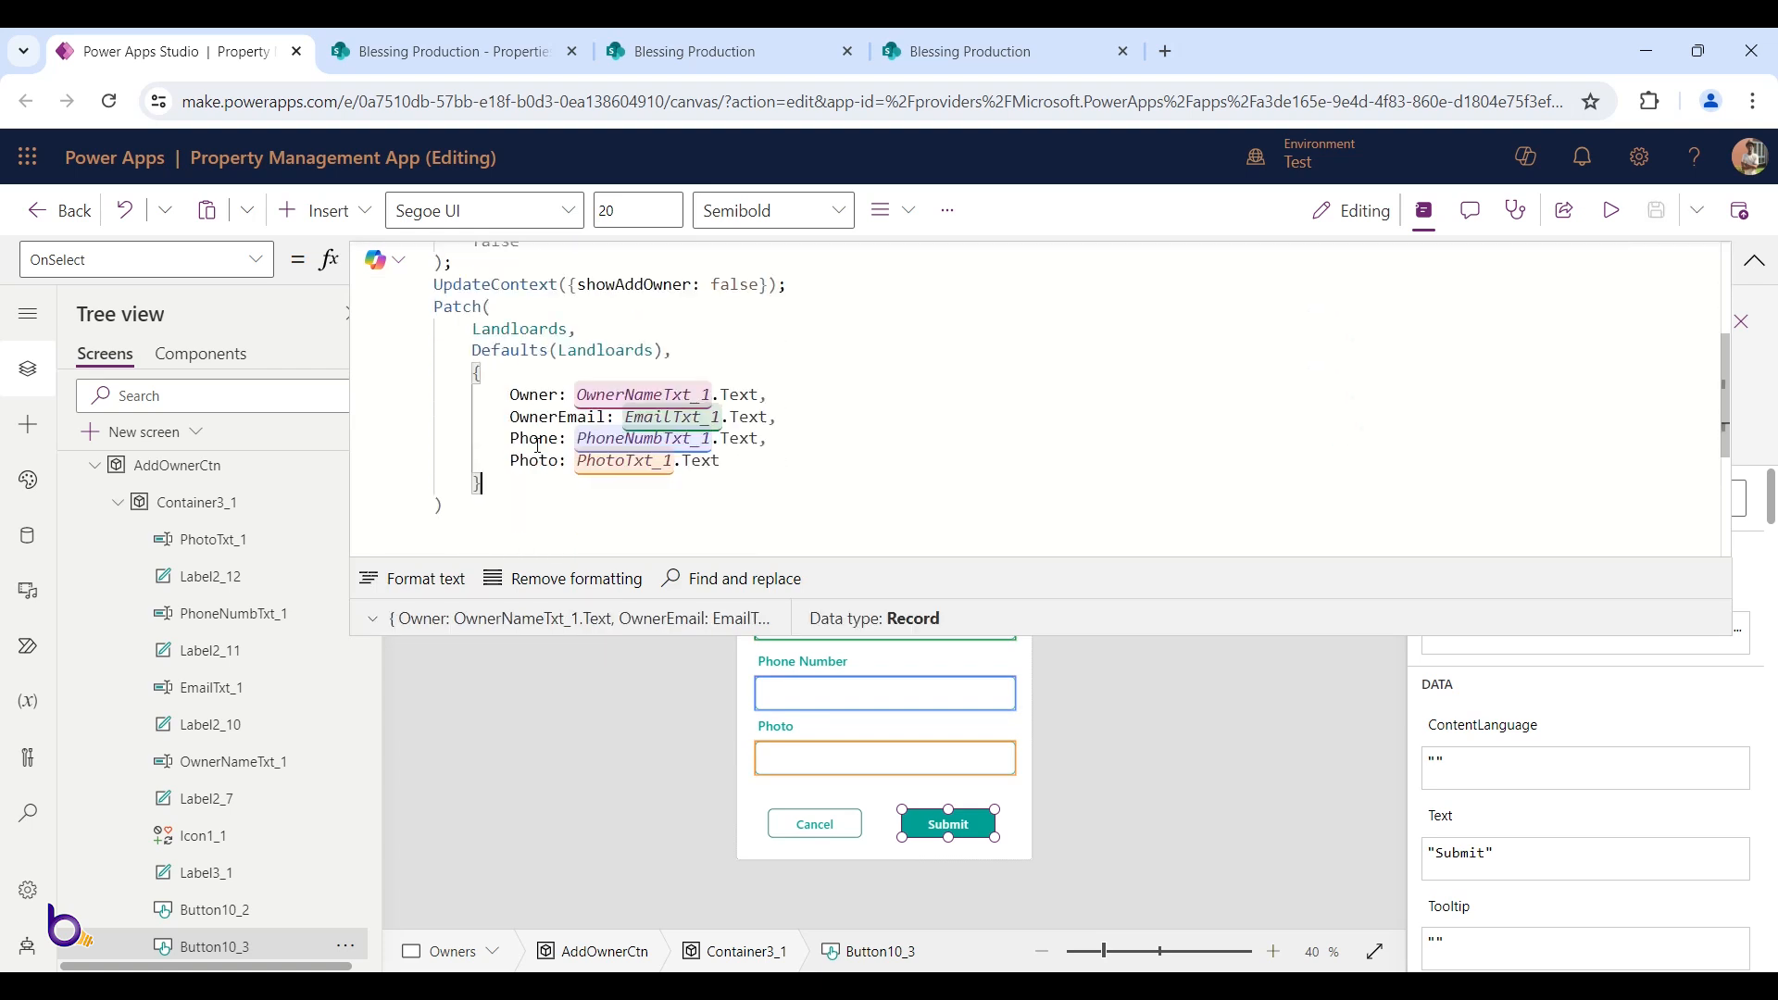
# Move the Patch(Landloards, Defaults(Landloards), {...}) block above the Set calls in Submit's OnSelect
pyautogui.moveTo(452, 505); pyautogui.dragTo(429, 308)
pyautogui.hotkey('ctrl', 'c')
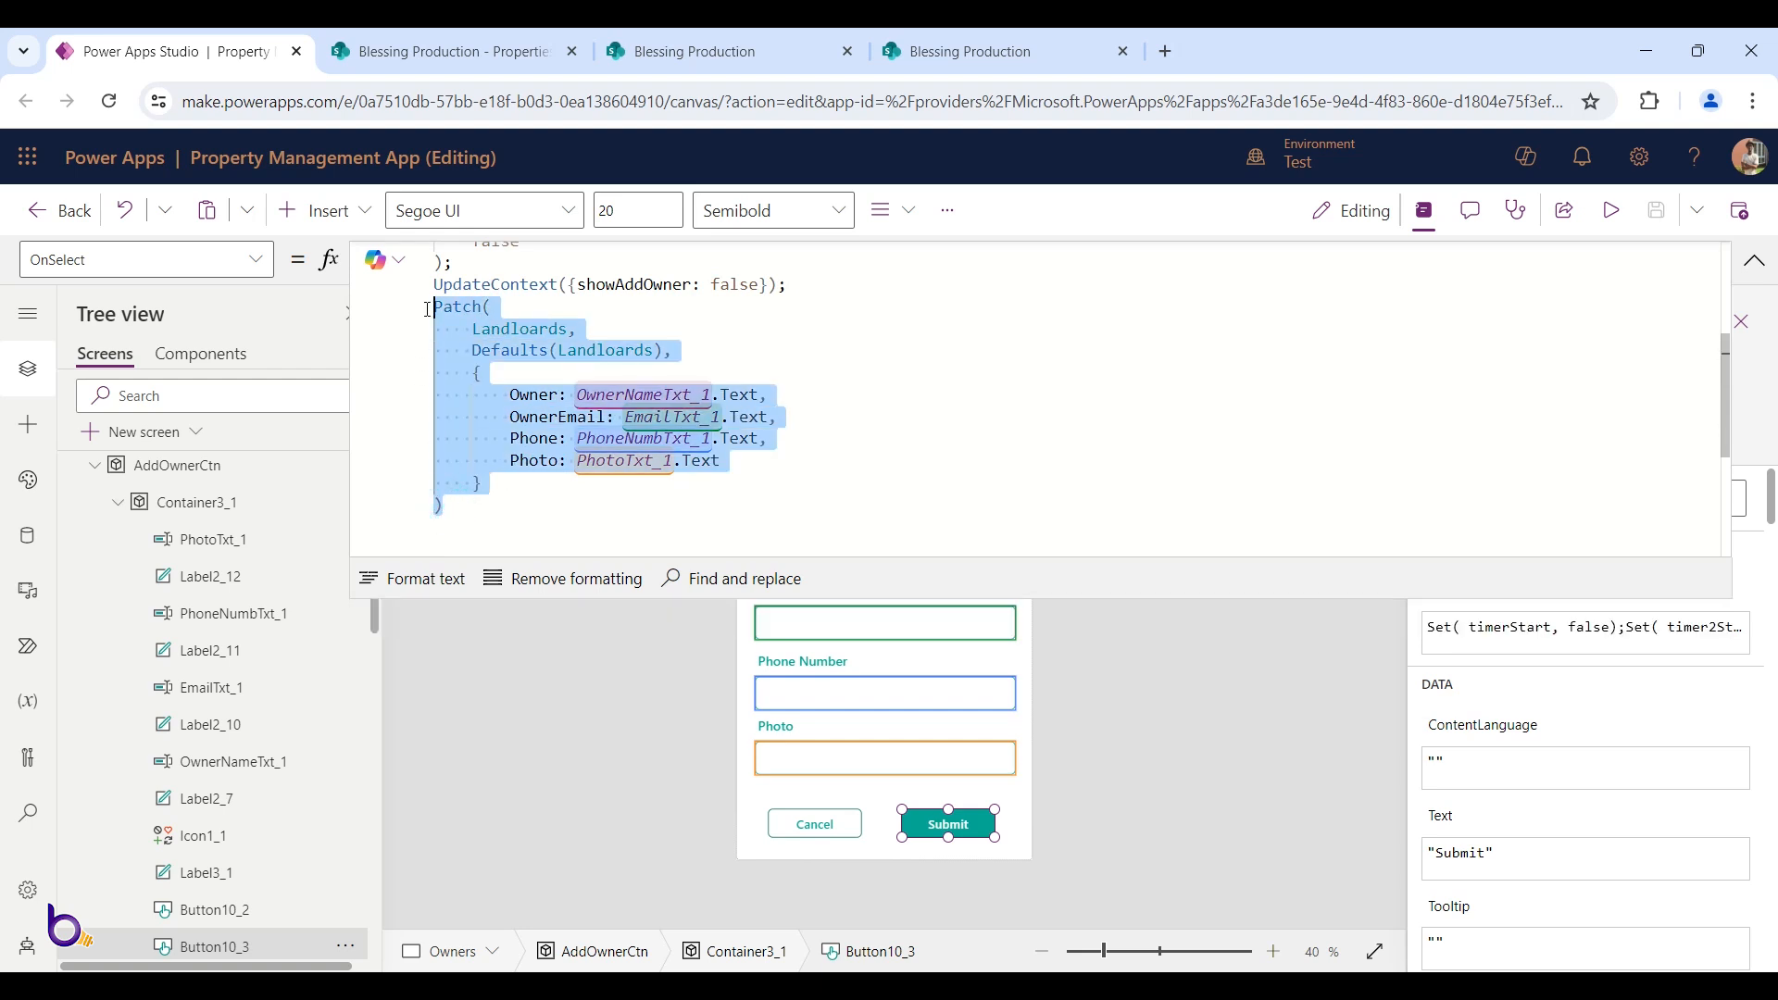
pyautogui.press('BackSpace')
pyautogui.scroll(3, 634, 325)
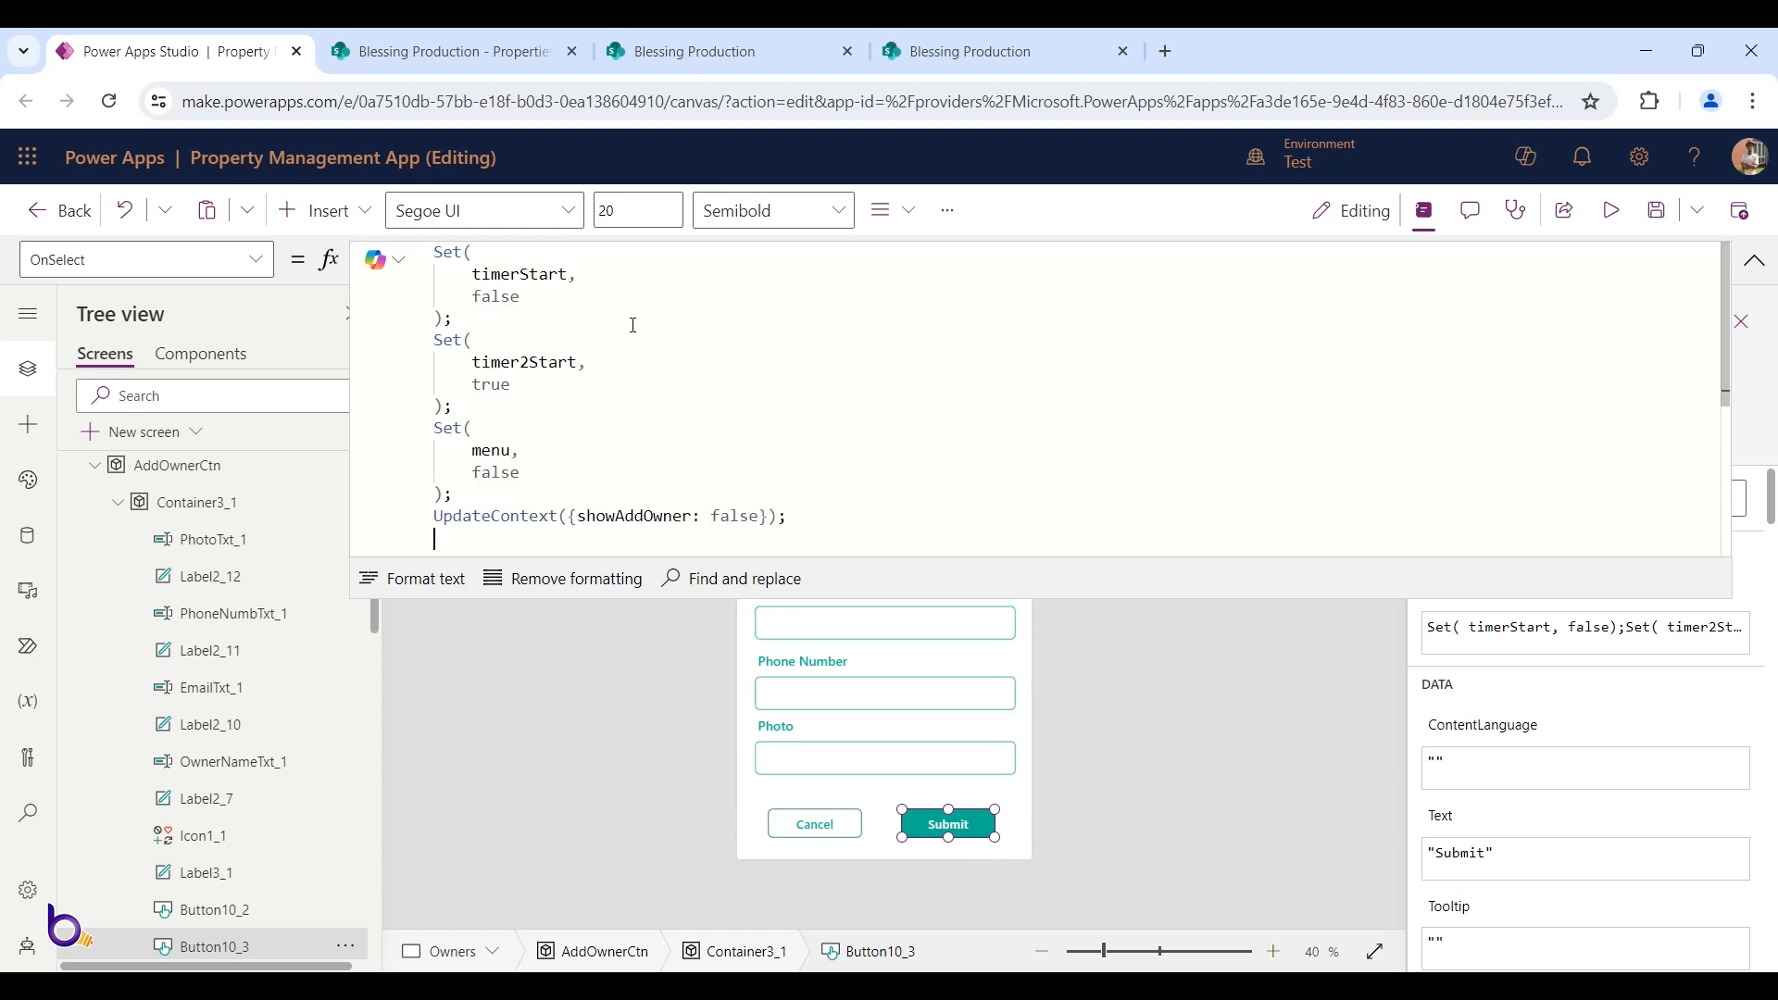
pyautogui.press('Return')
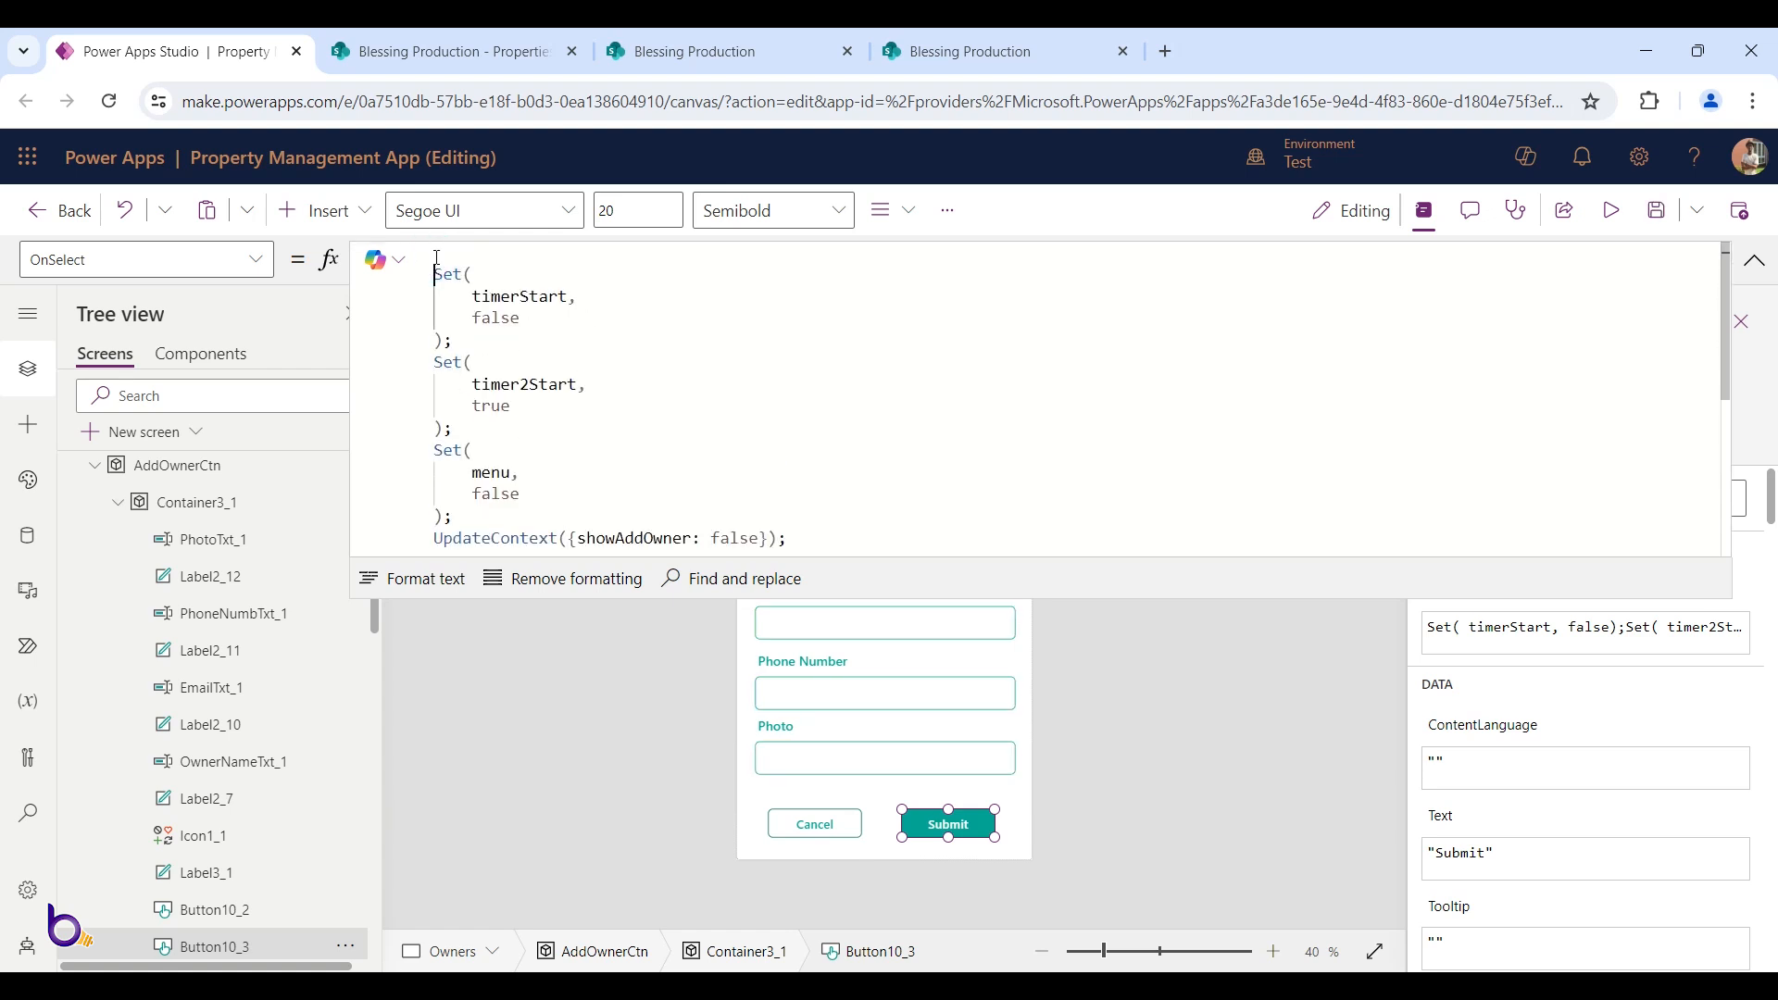
pyautogui.hotkey('ctrl', 'v')
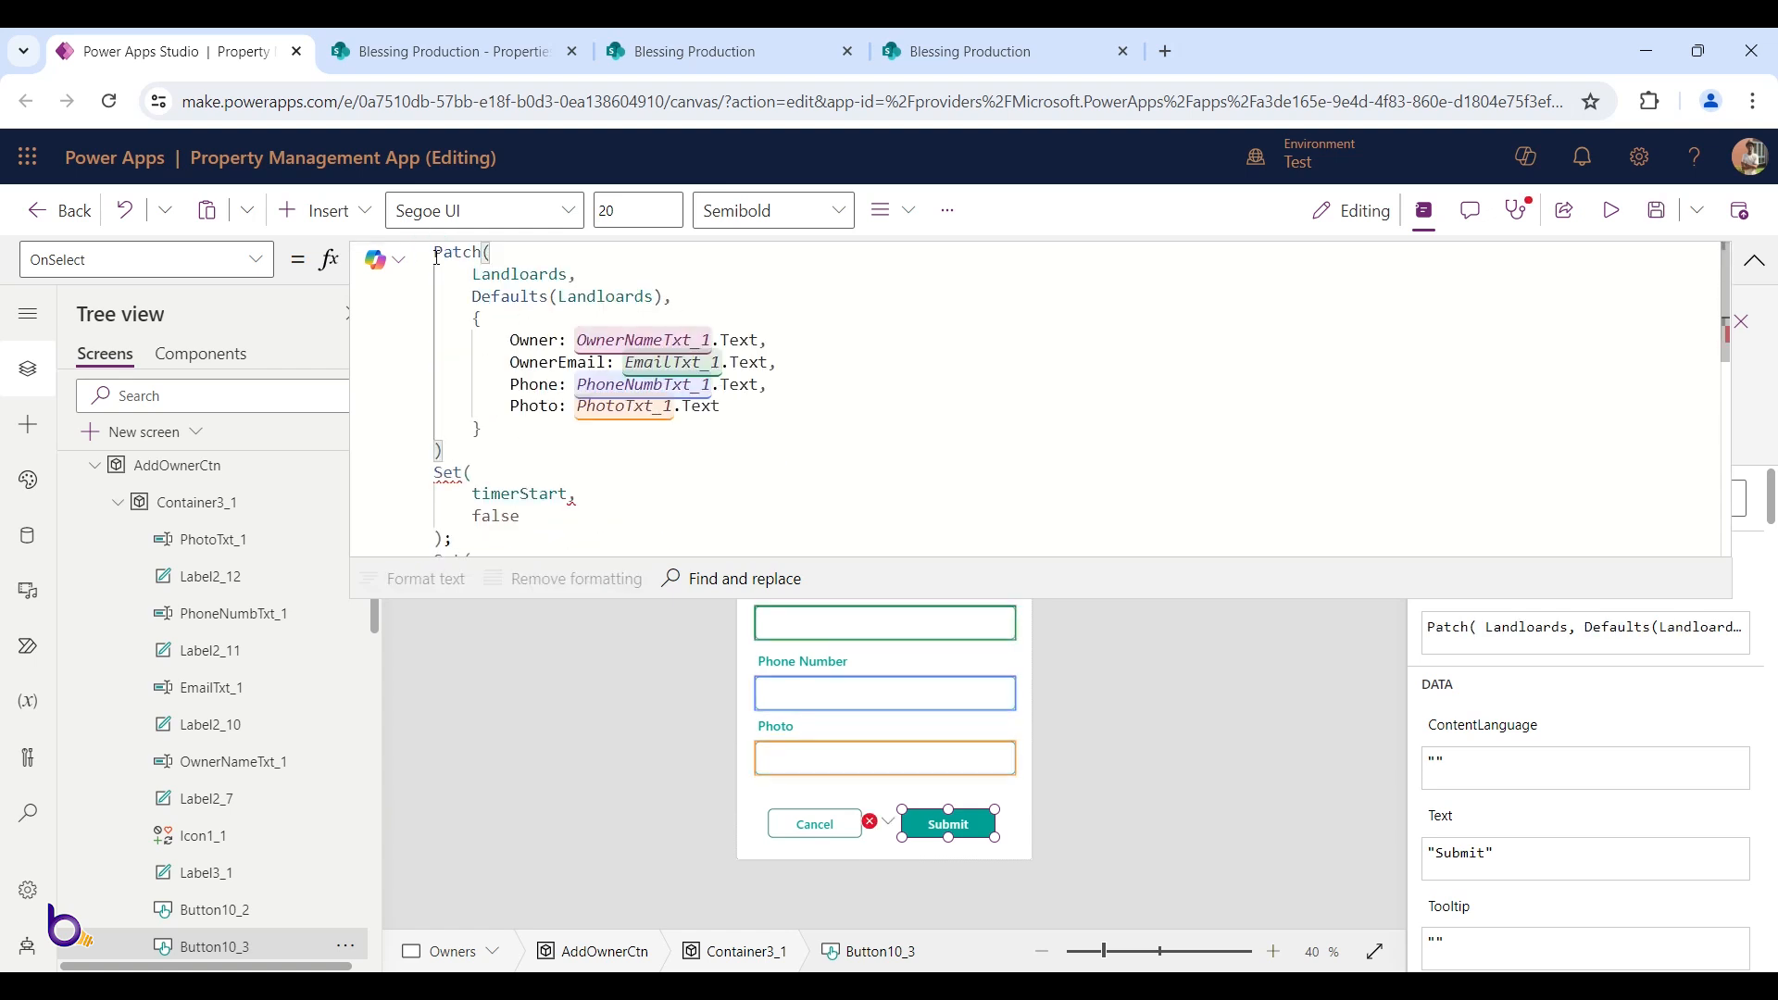
pyautogui.scroll(-3, 853, 321)
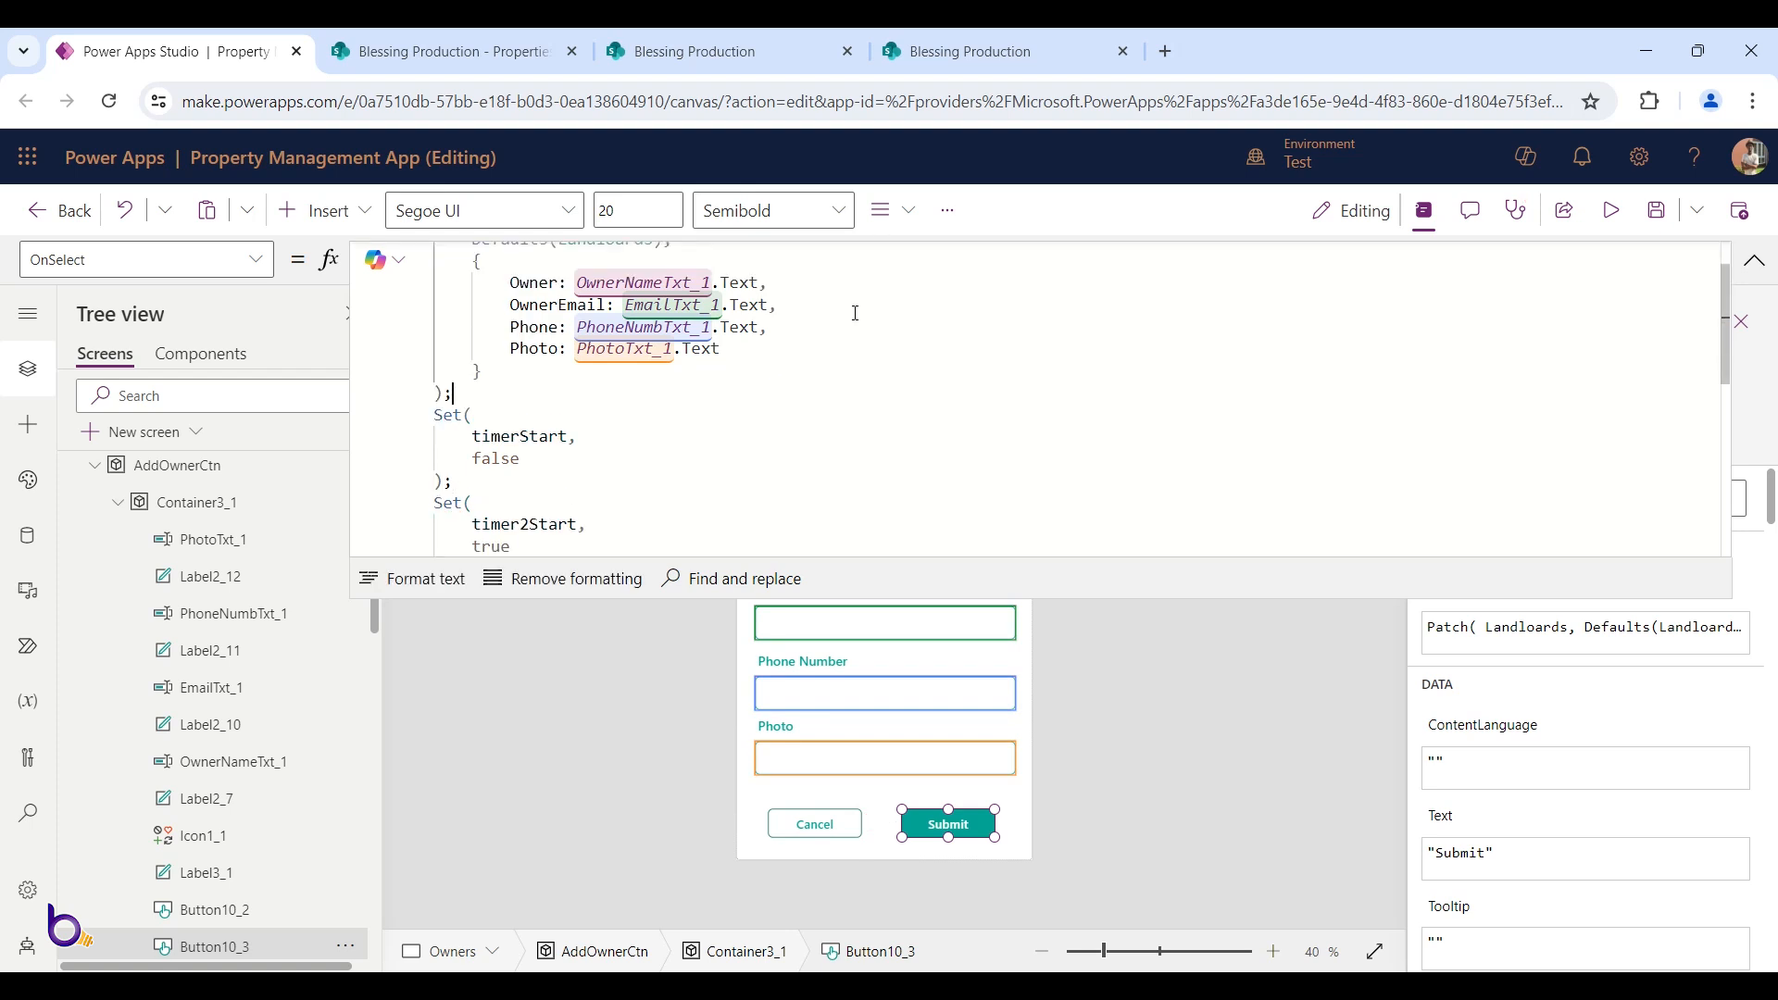
pyautogui.scroll(-4, 854, 322)
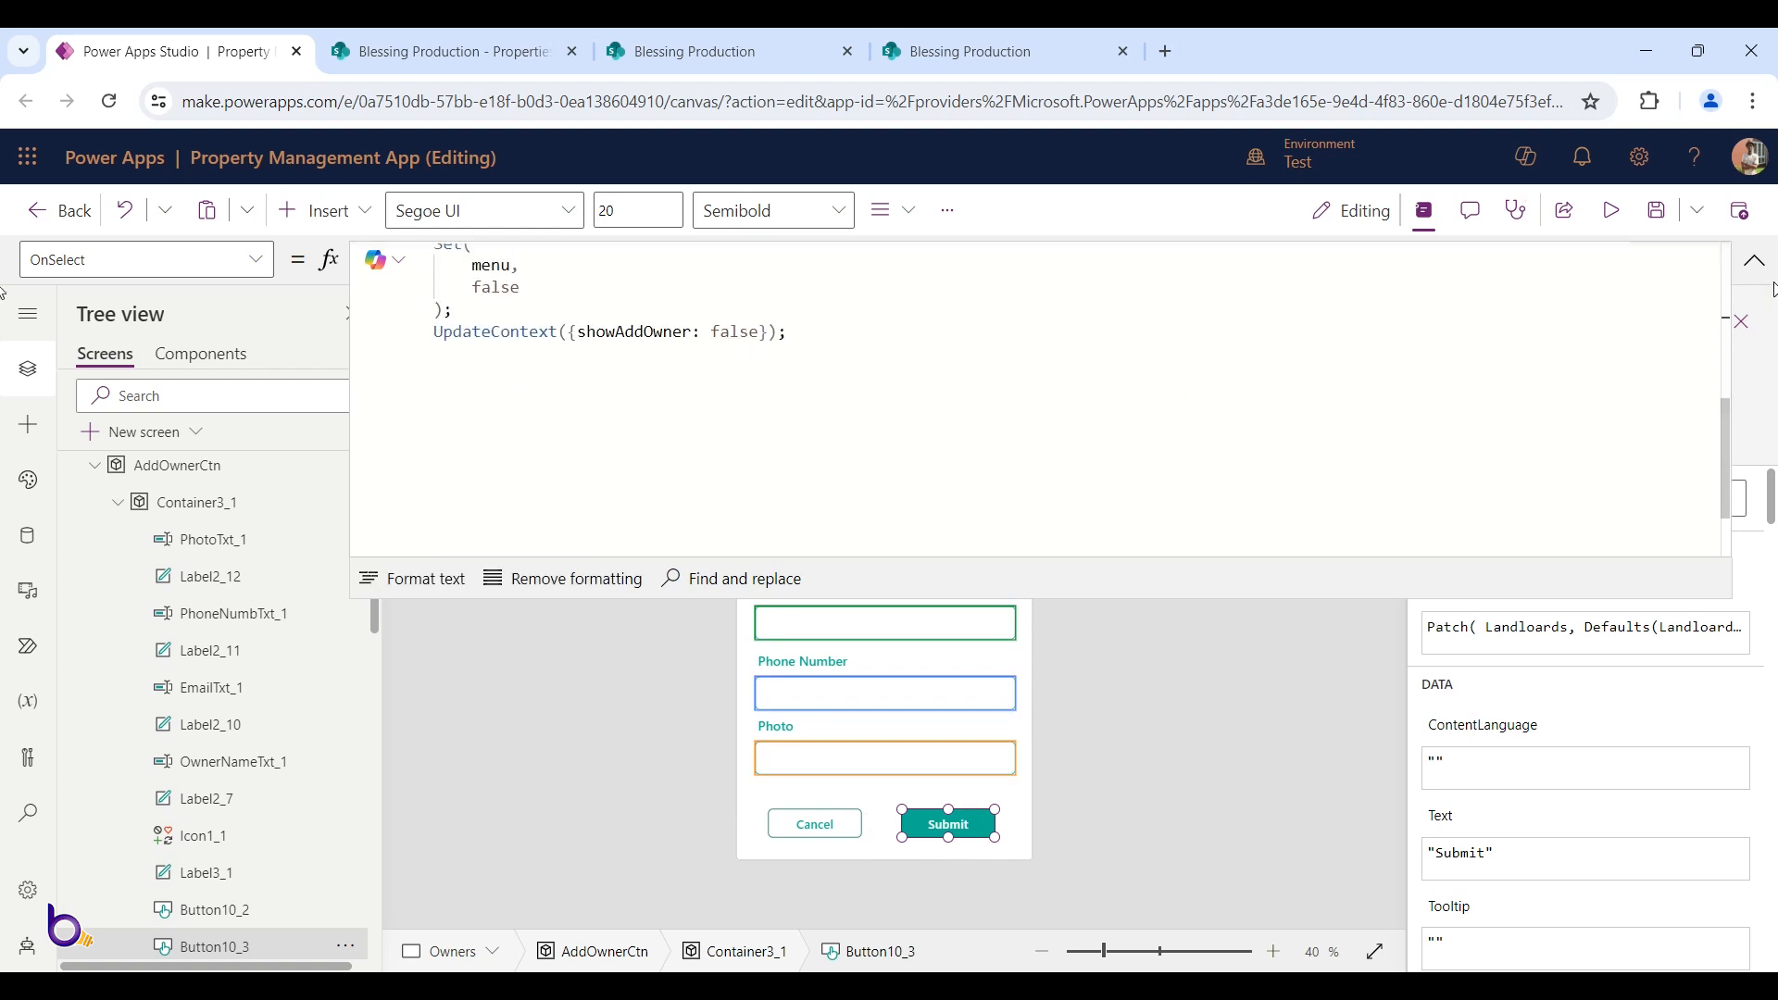
pyautogui.click(1754, 260)
pyautogui.click(1062, 460)
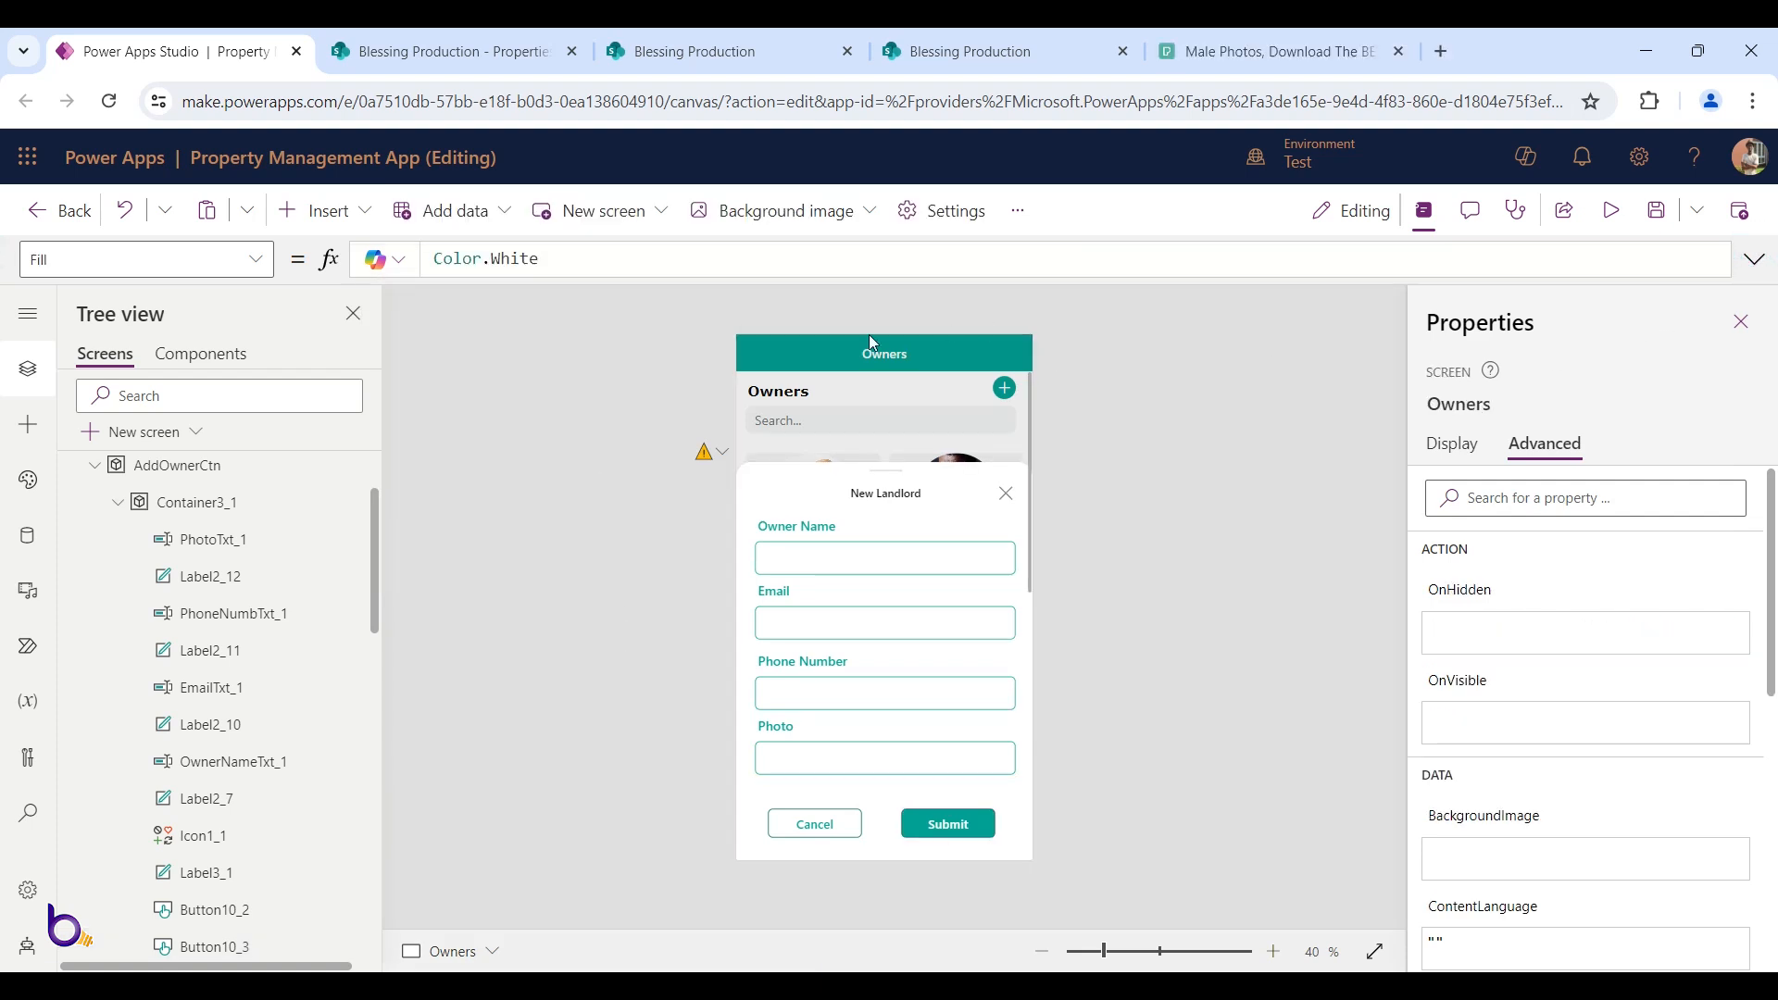
# Preview the app, then switch to the Pexels male photo search results
pyautogui.click(1607, 211)
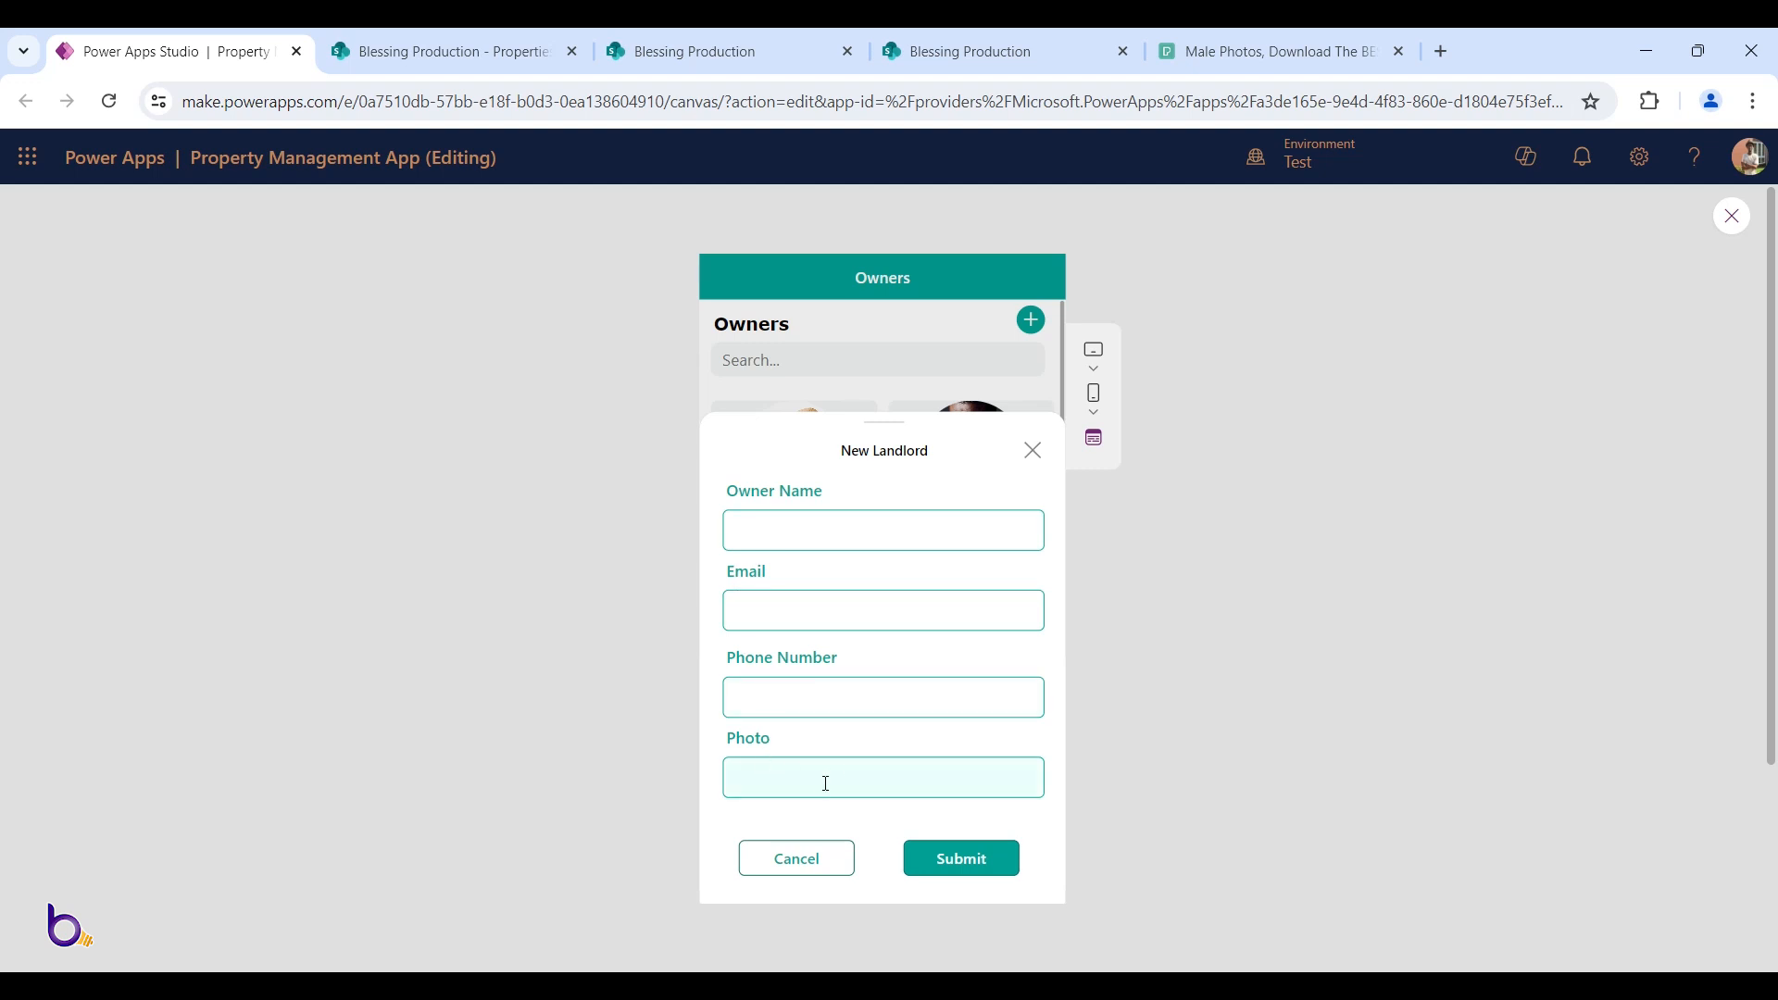
pyautogui.click(1275, 32)
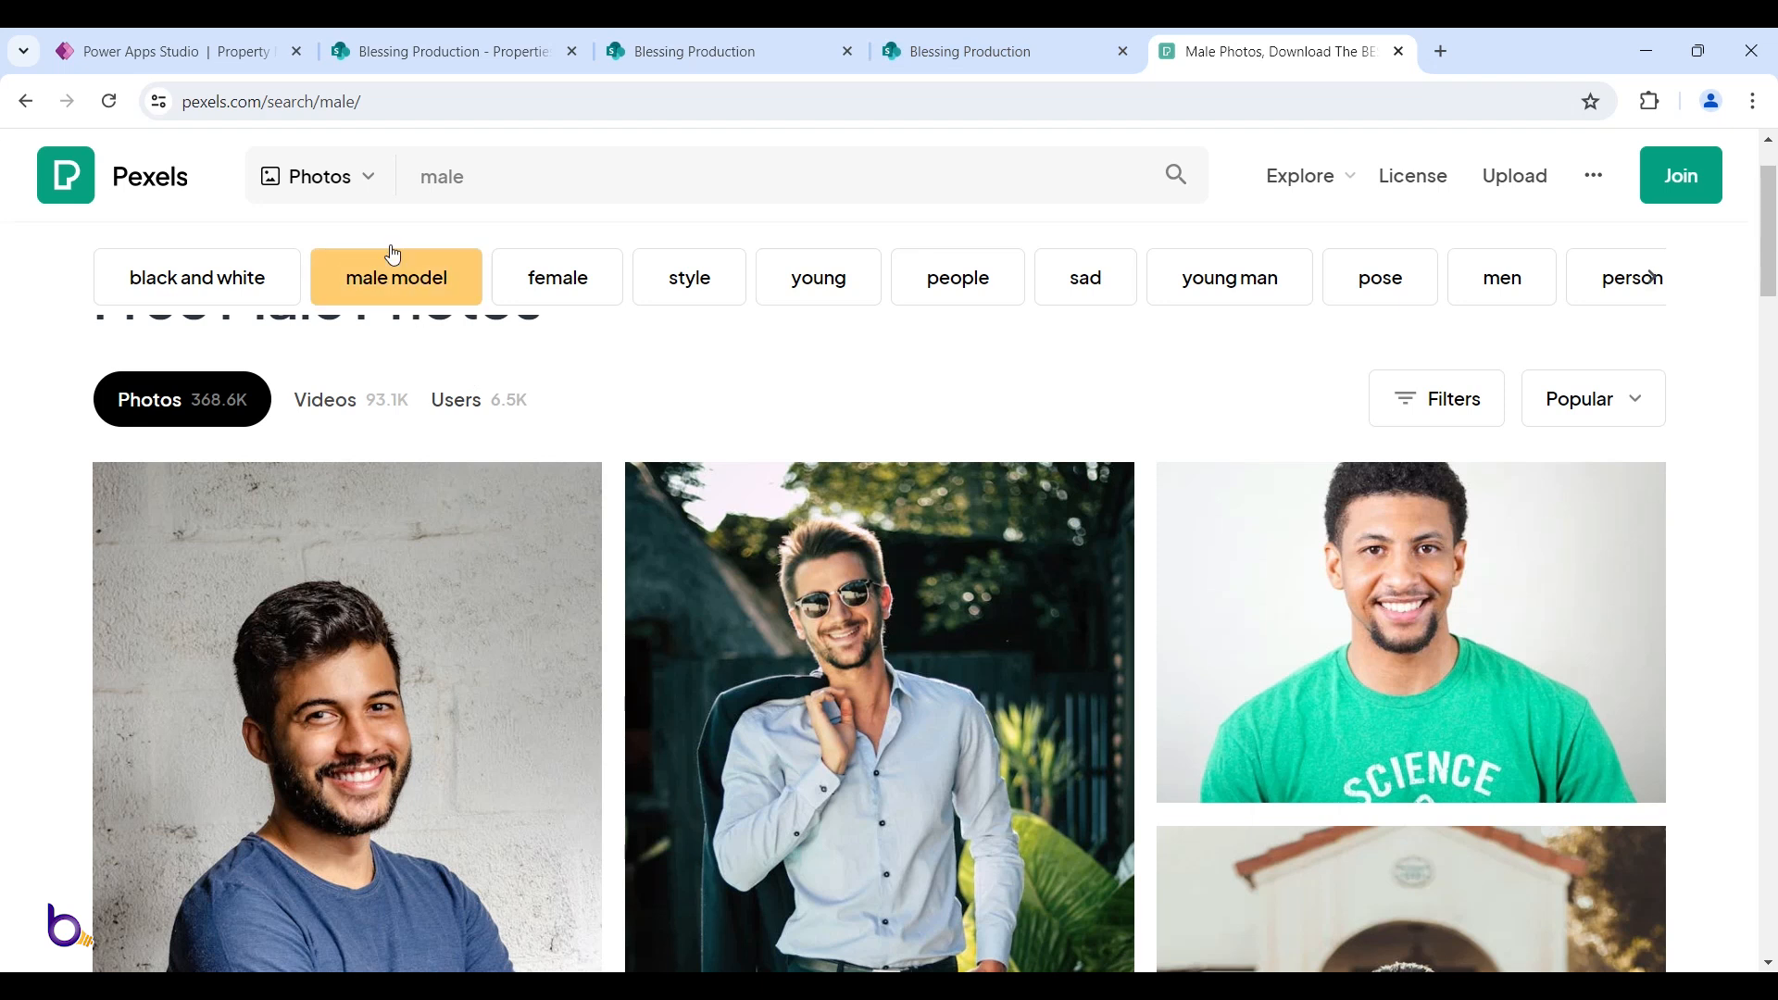
# Copy the image address of the green-jacket man's Pexels portrait and return to the form's Photo field
pyautogui.click(350, 191)
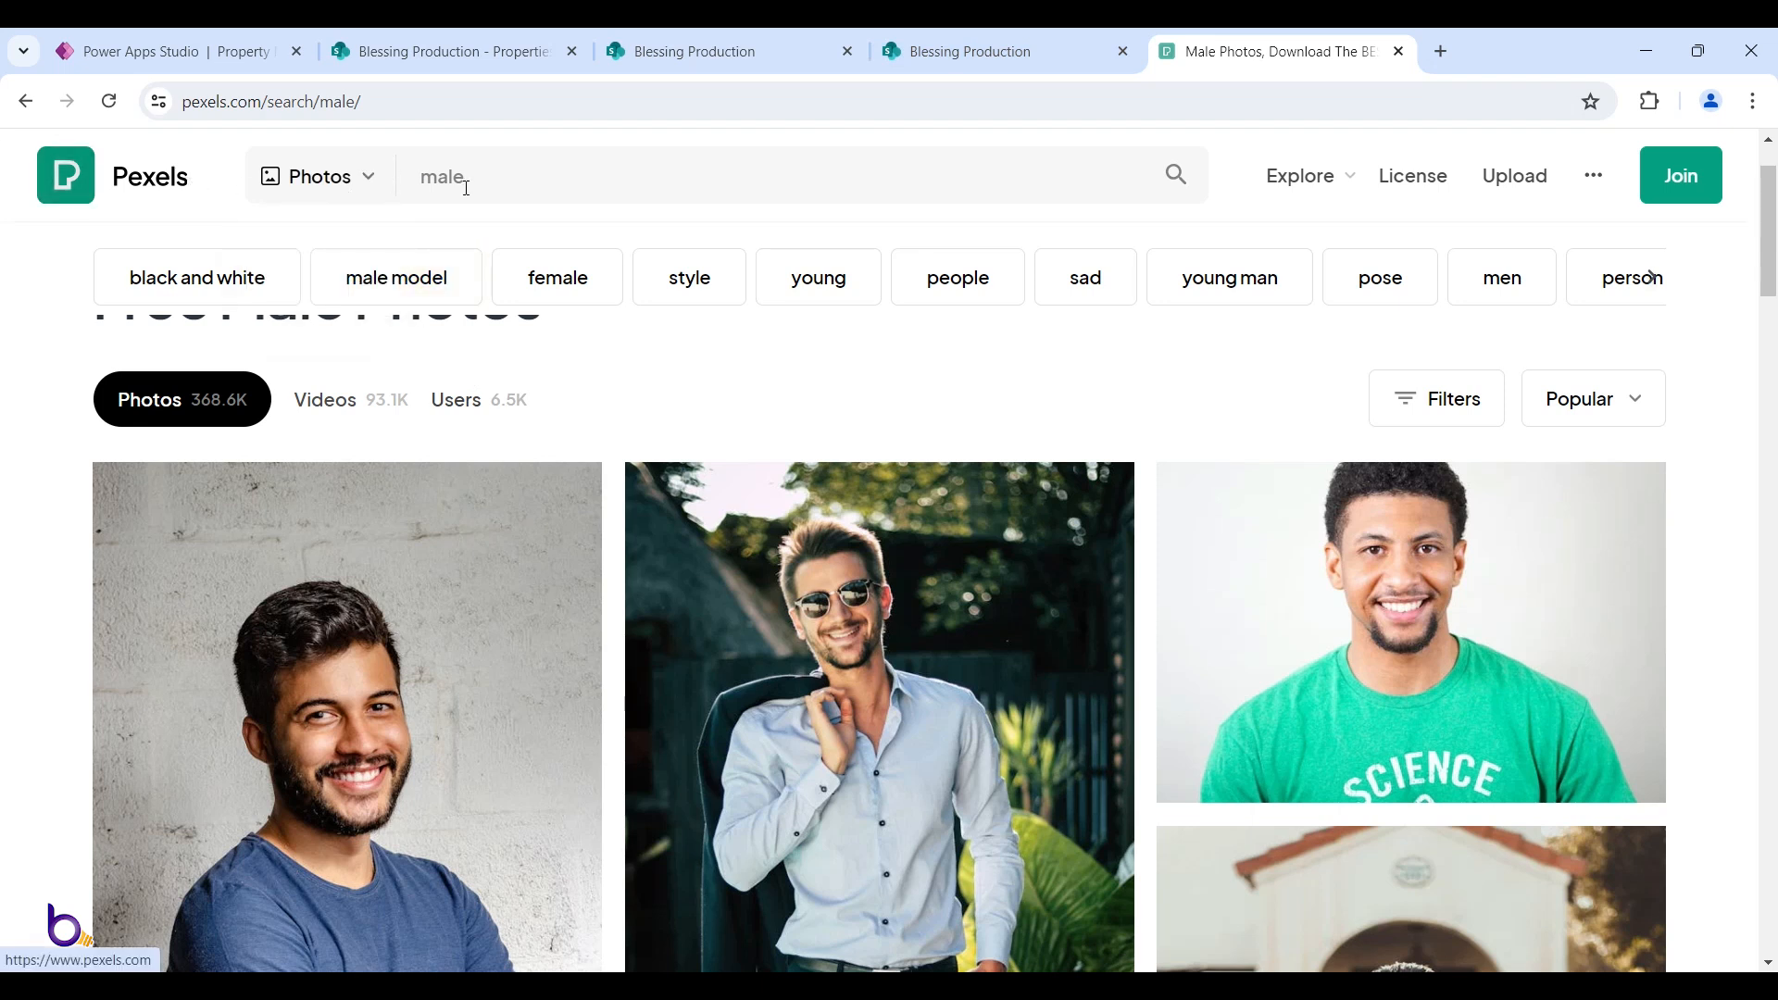
pyautogui.scroll(-3, 555, 278)
pyautogui.scroll(2, 741, 574)
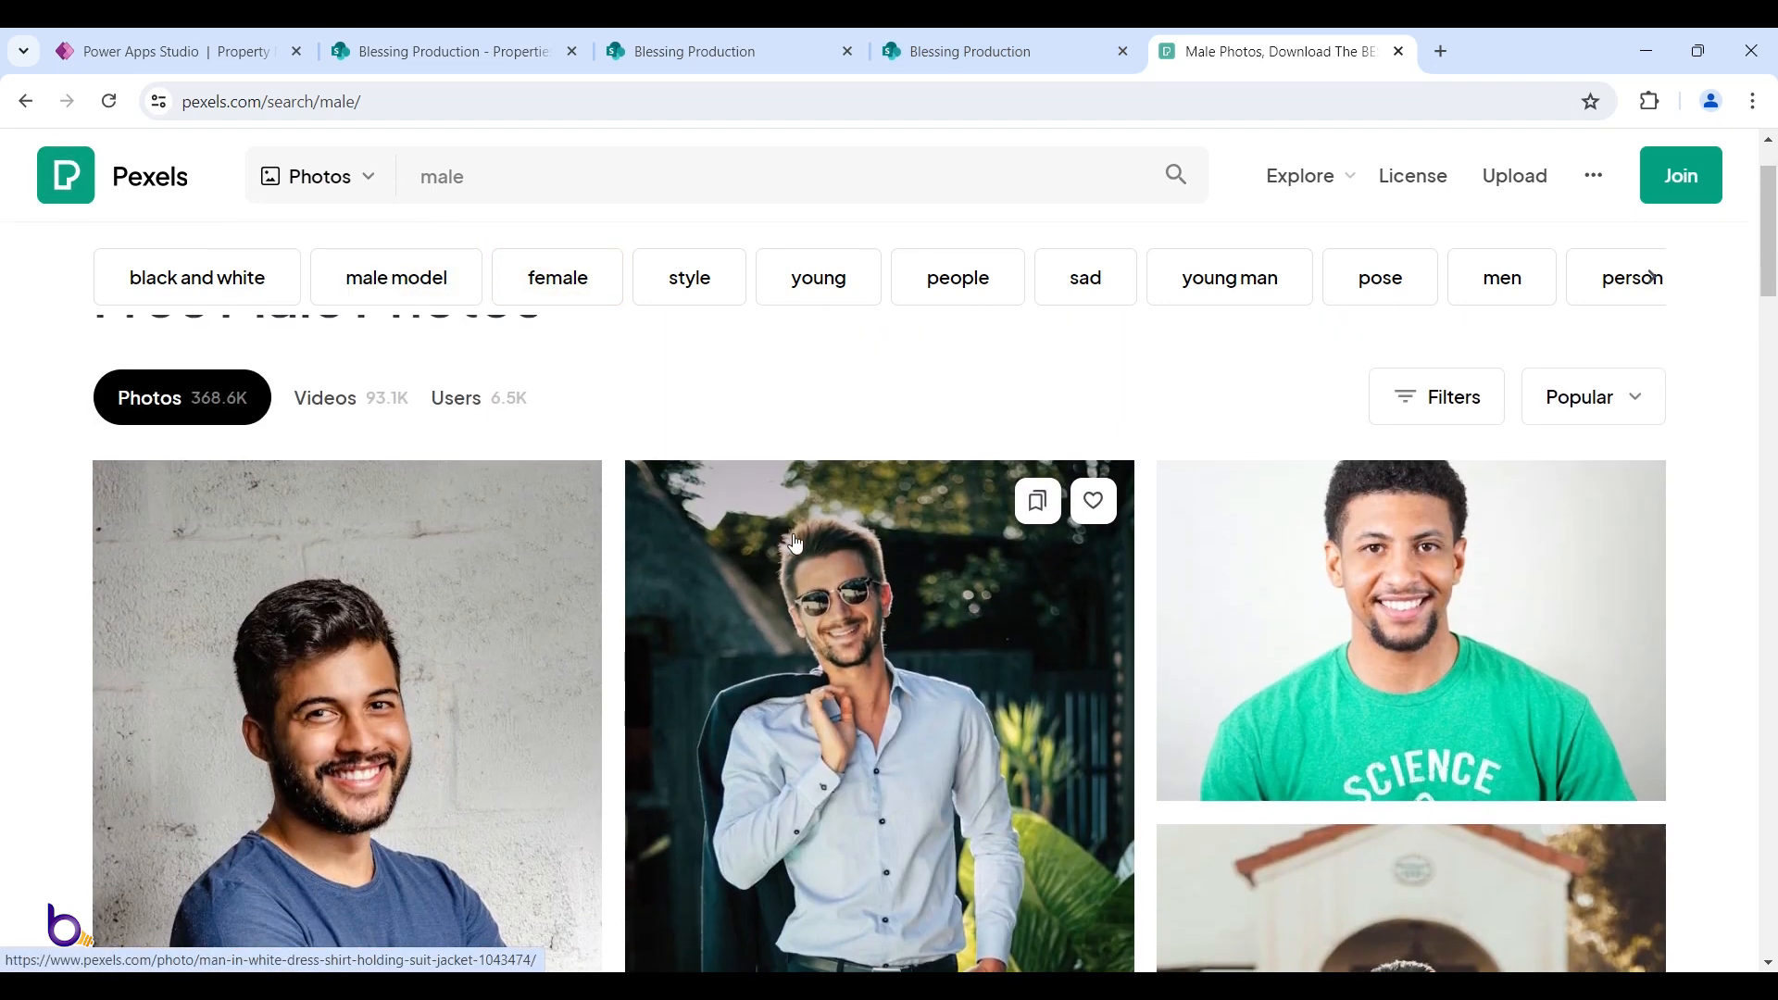
pyautogui.scroll(-5, 769, 556)
pyautogui.scroll(-2, 797, 544)
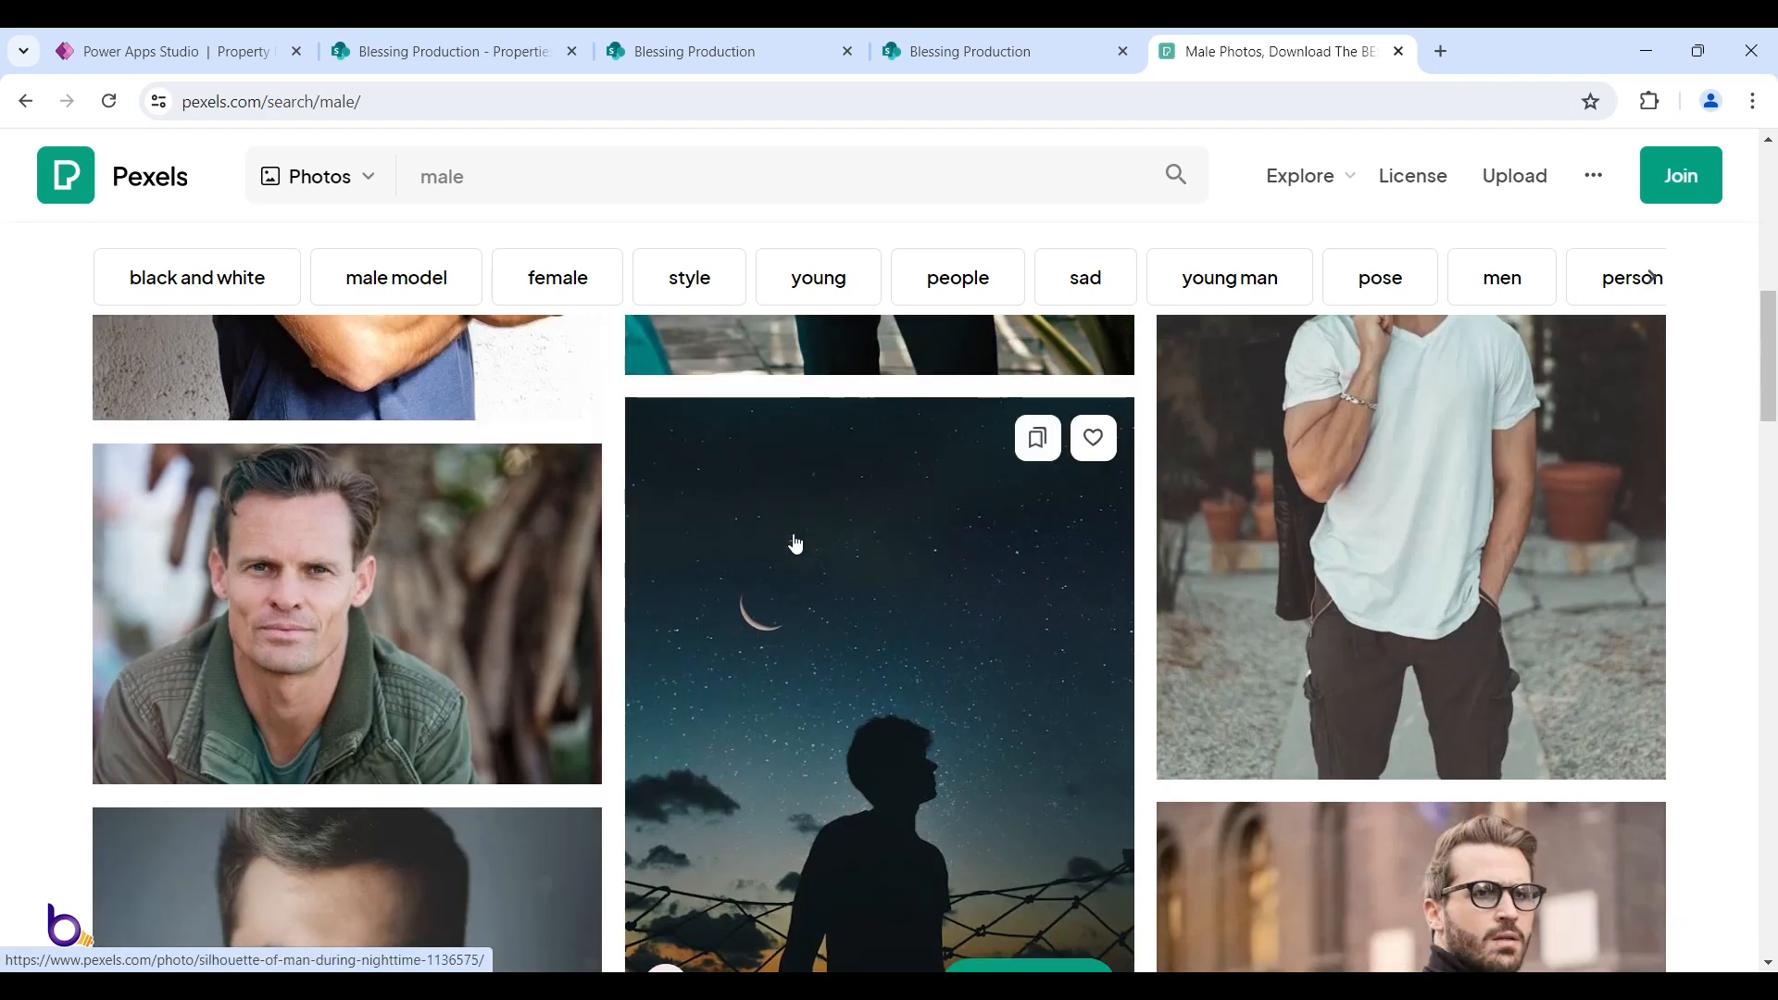
pyautogui.scroll(-2, 649, 546)
pyautogui.scroll(1, 470, 525)
pyautogui.click(362, 536)
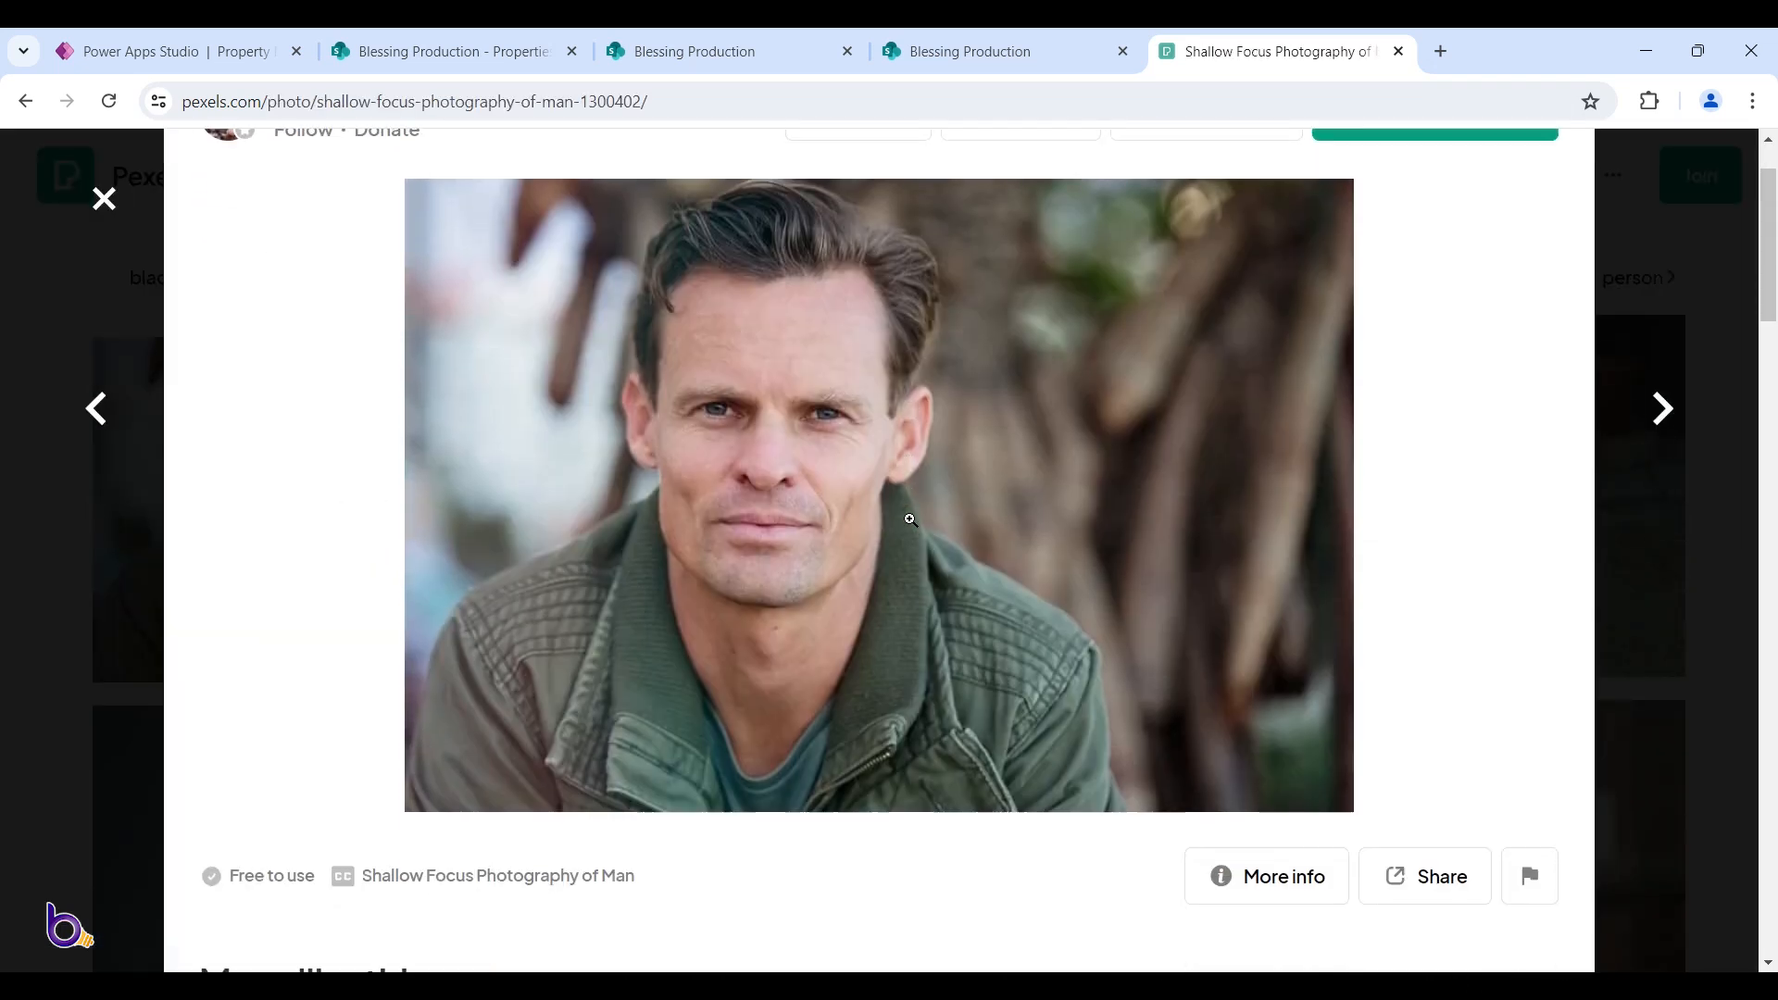
pyautogui.scroll(1, 911, 520)
pyautogui.rightClick(866, 480)
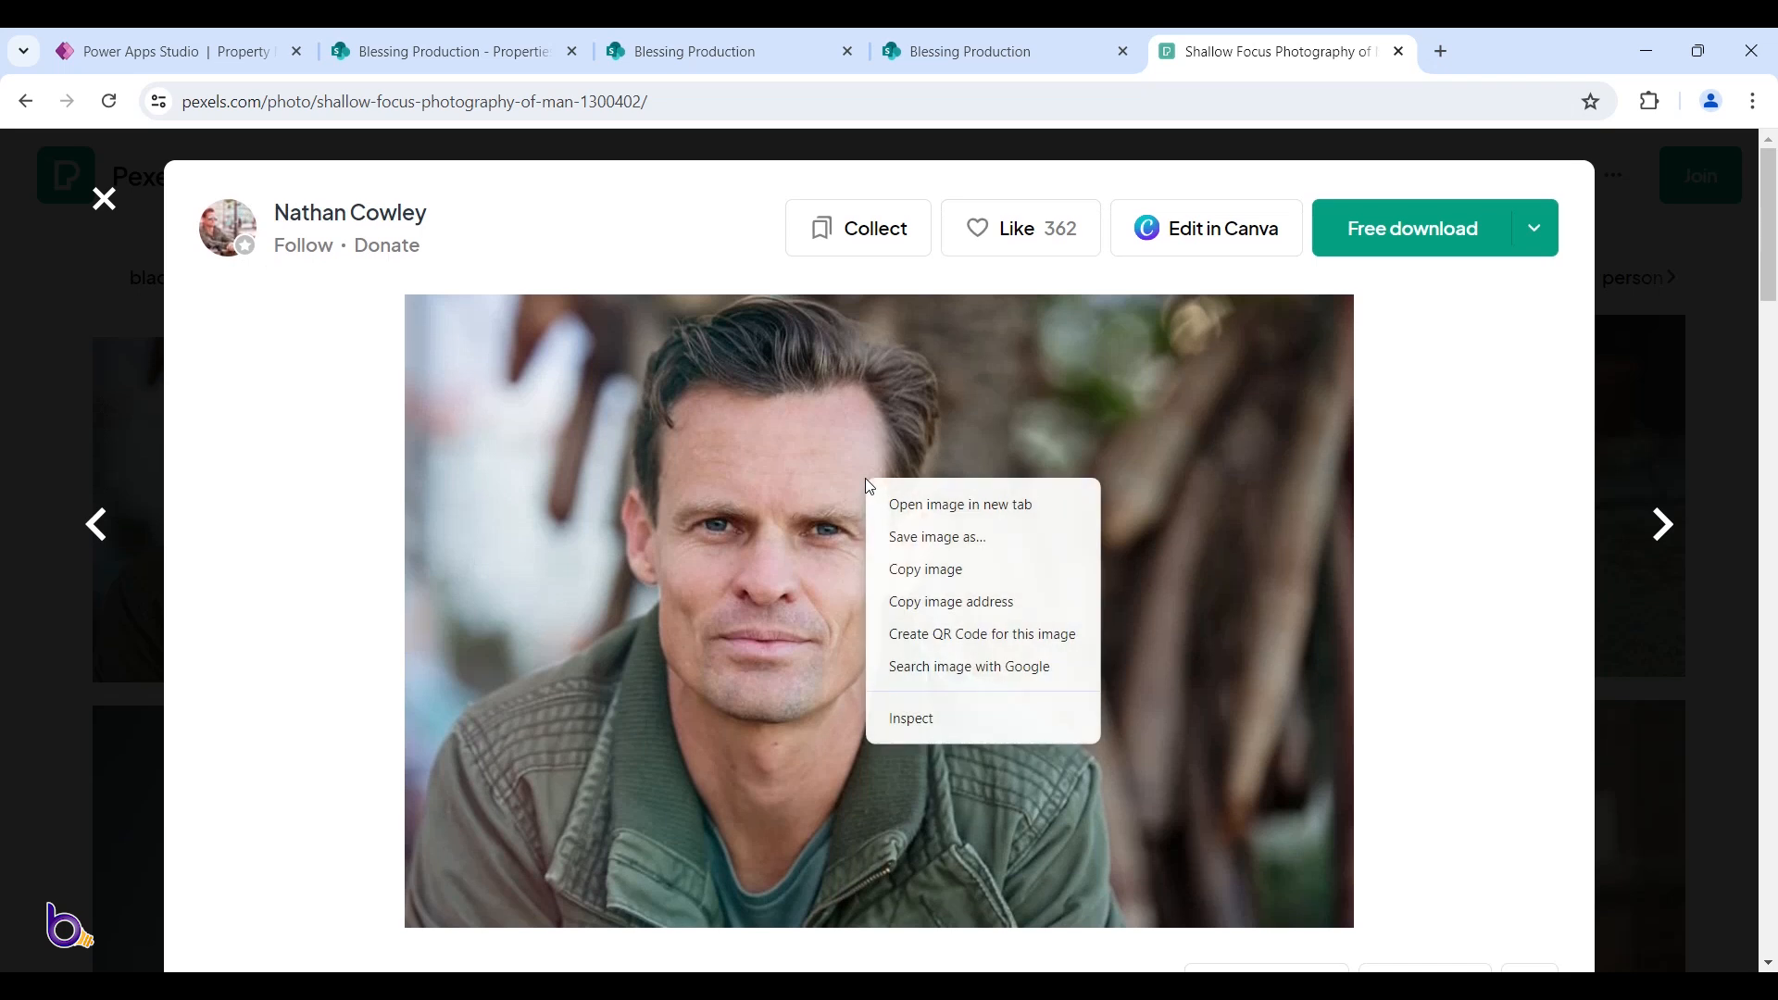
pyautogui.click(940, 604)
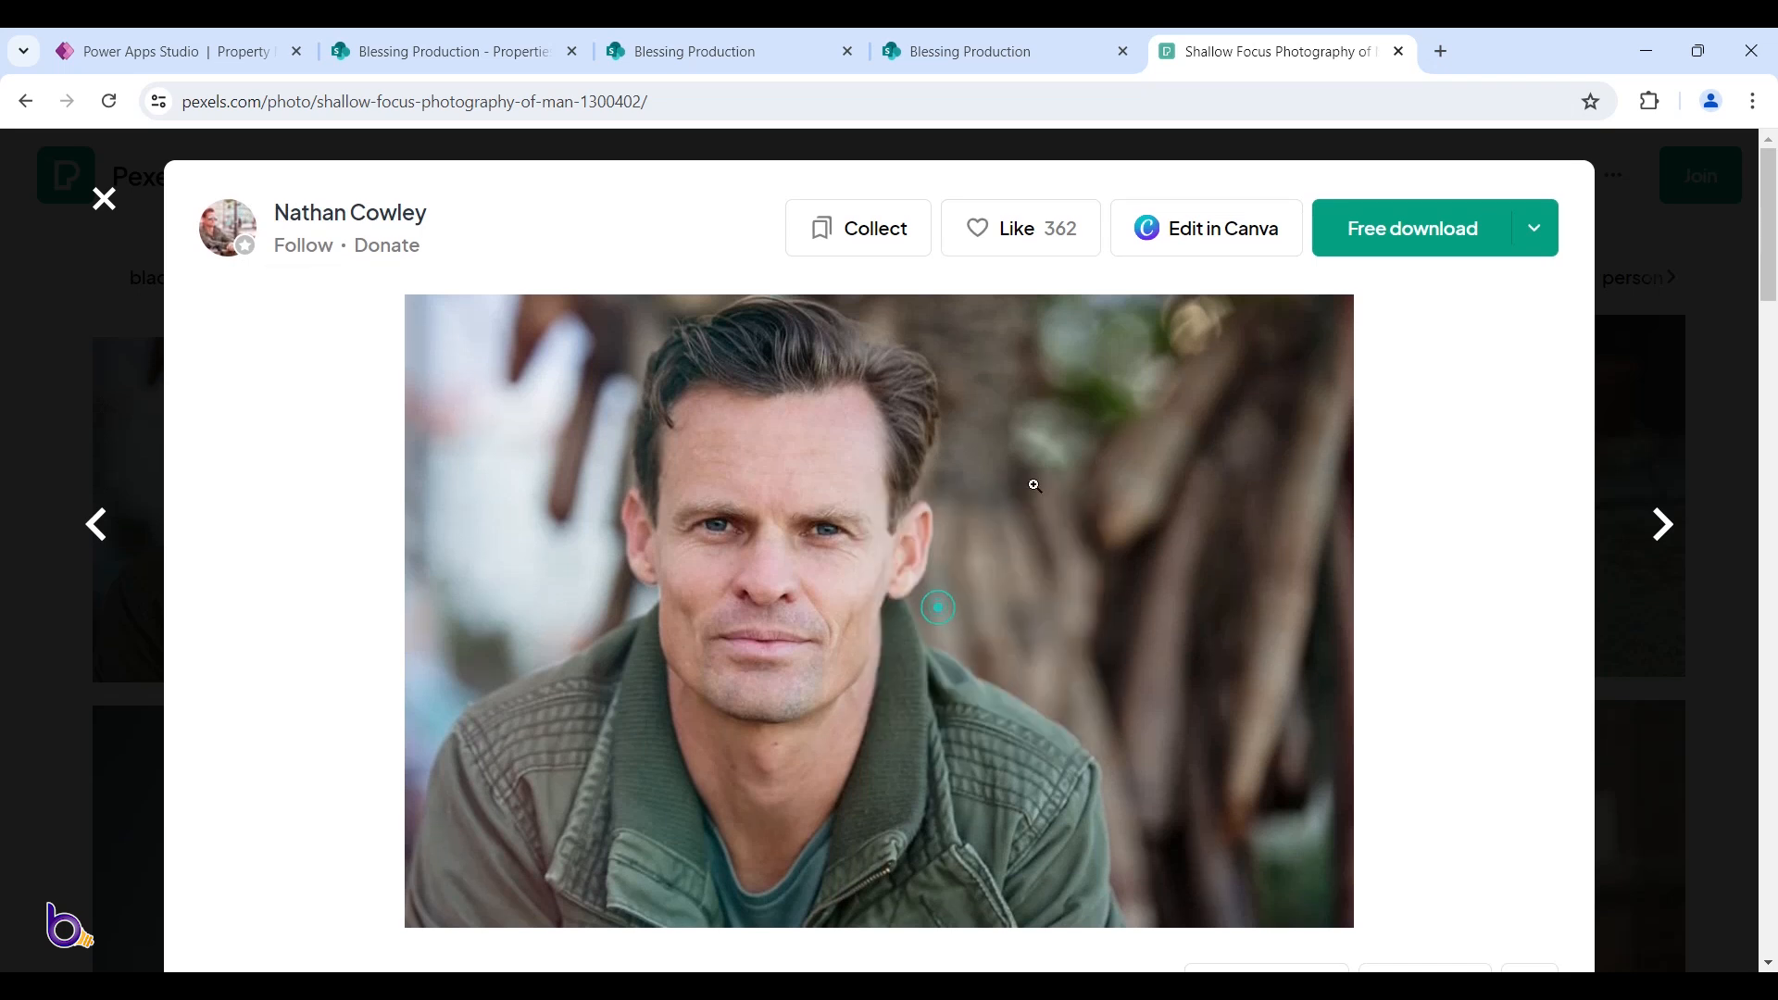
pyautogui.click(265, 37)
pyautogui.click(811, 776)
# Paste the copied Pexels photo URL into the New Landlord form's Photo field
pyautogui.rightClick(809, 776)
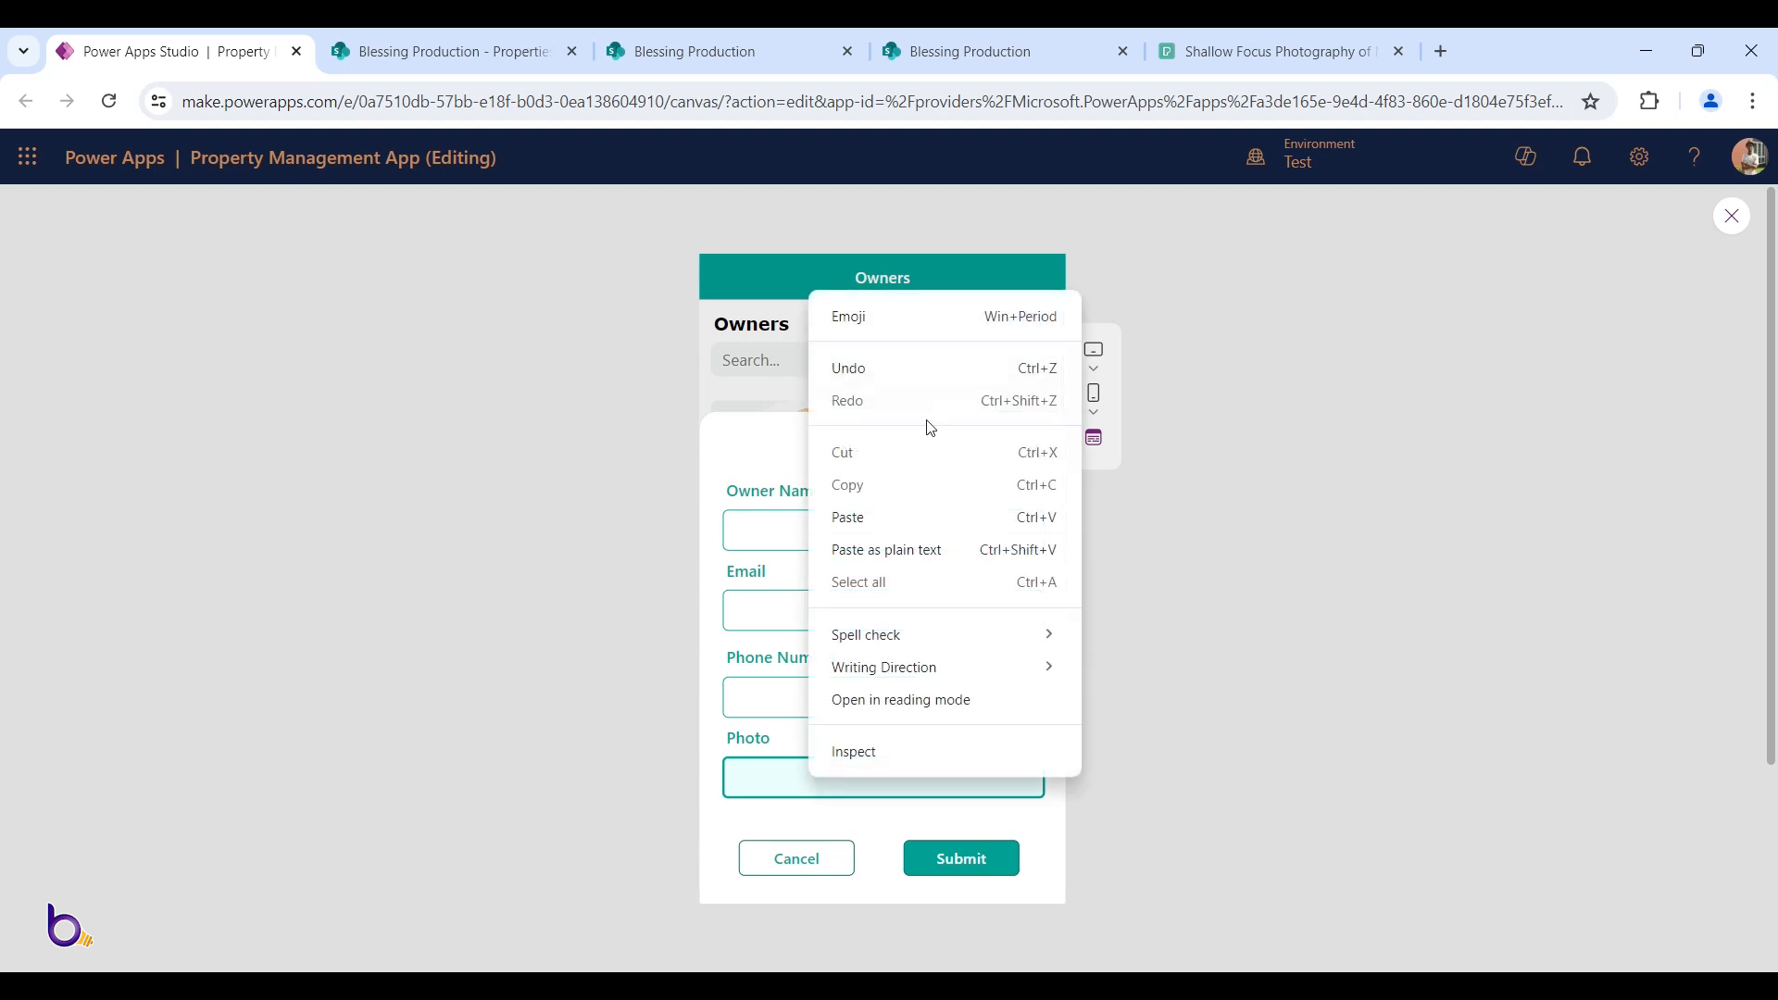
pyautogui.click(908, 519)
pyautogui.hscroll(-5, 832, 783)
pyautogui.click(786, 535)
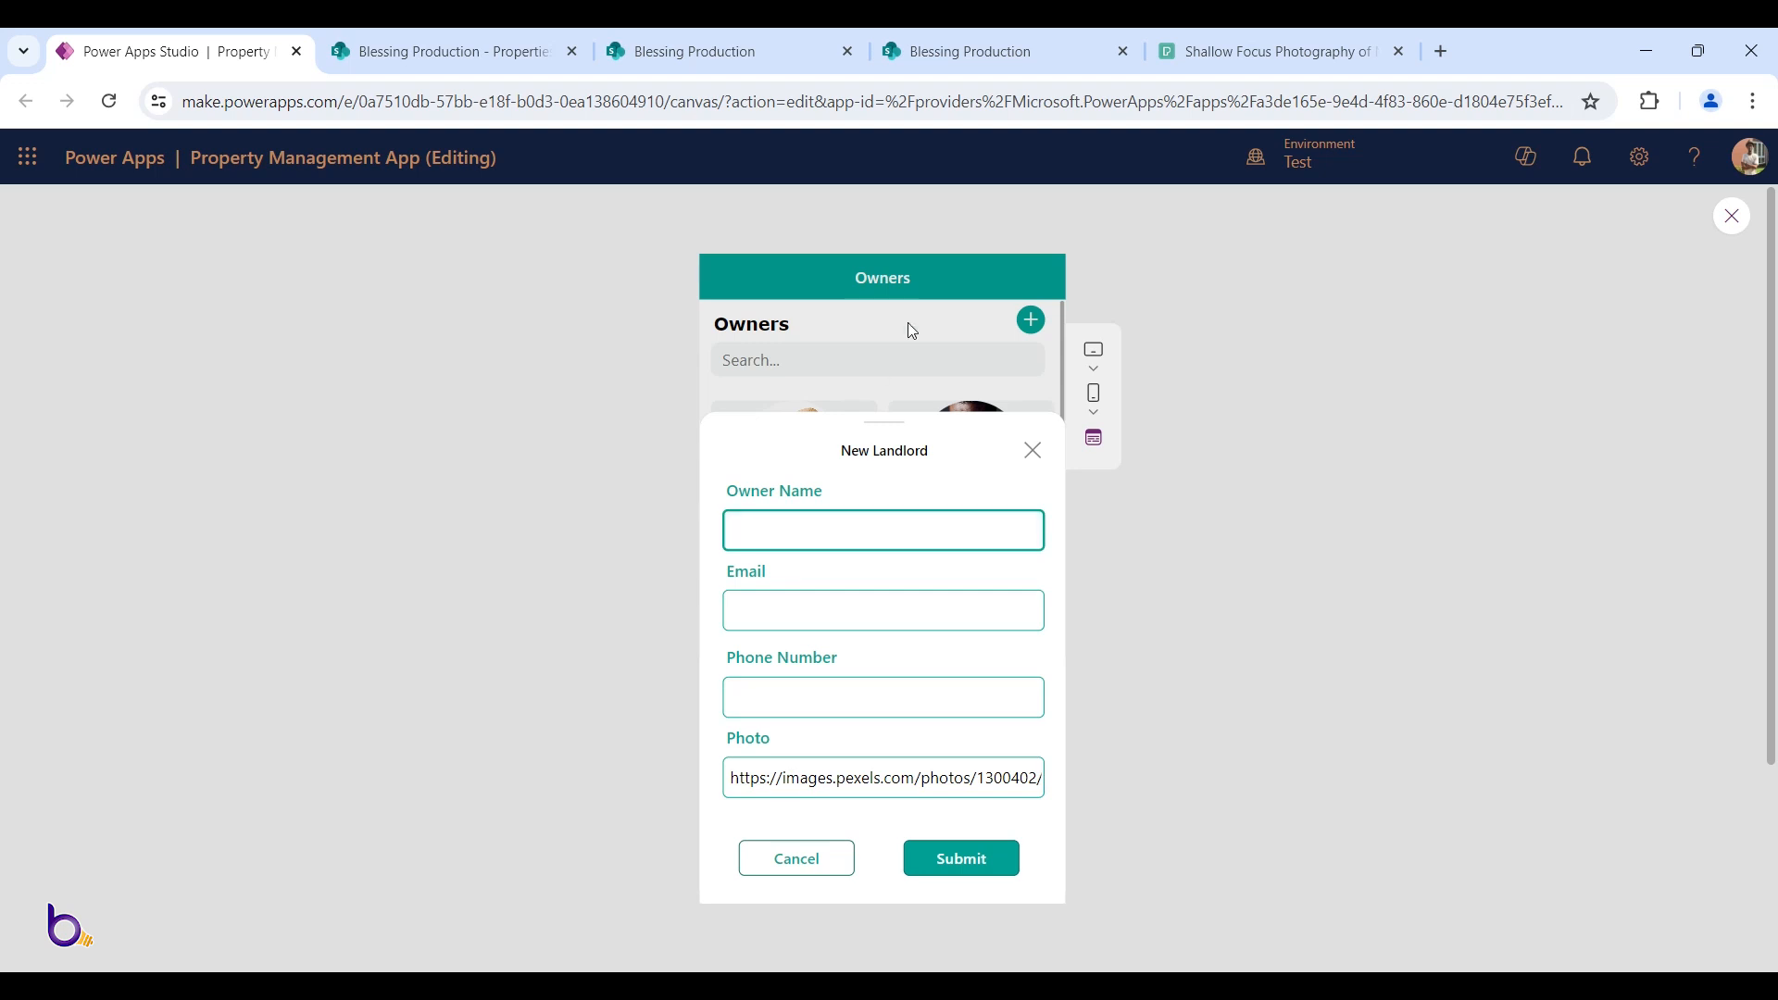
pyautogui.click(1250, 39)
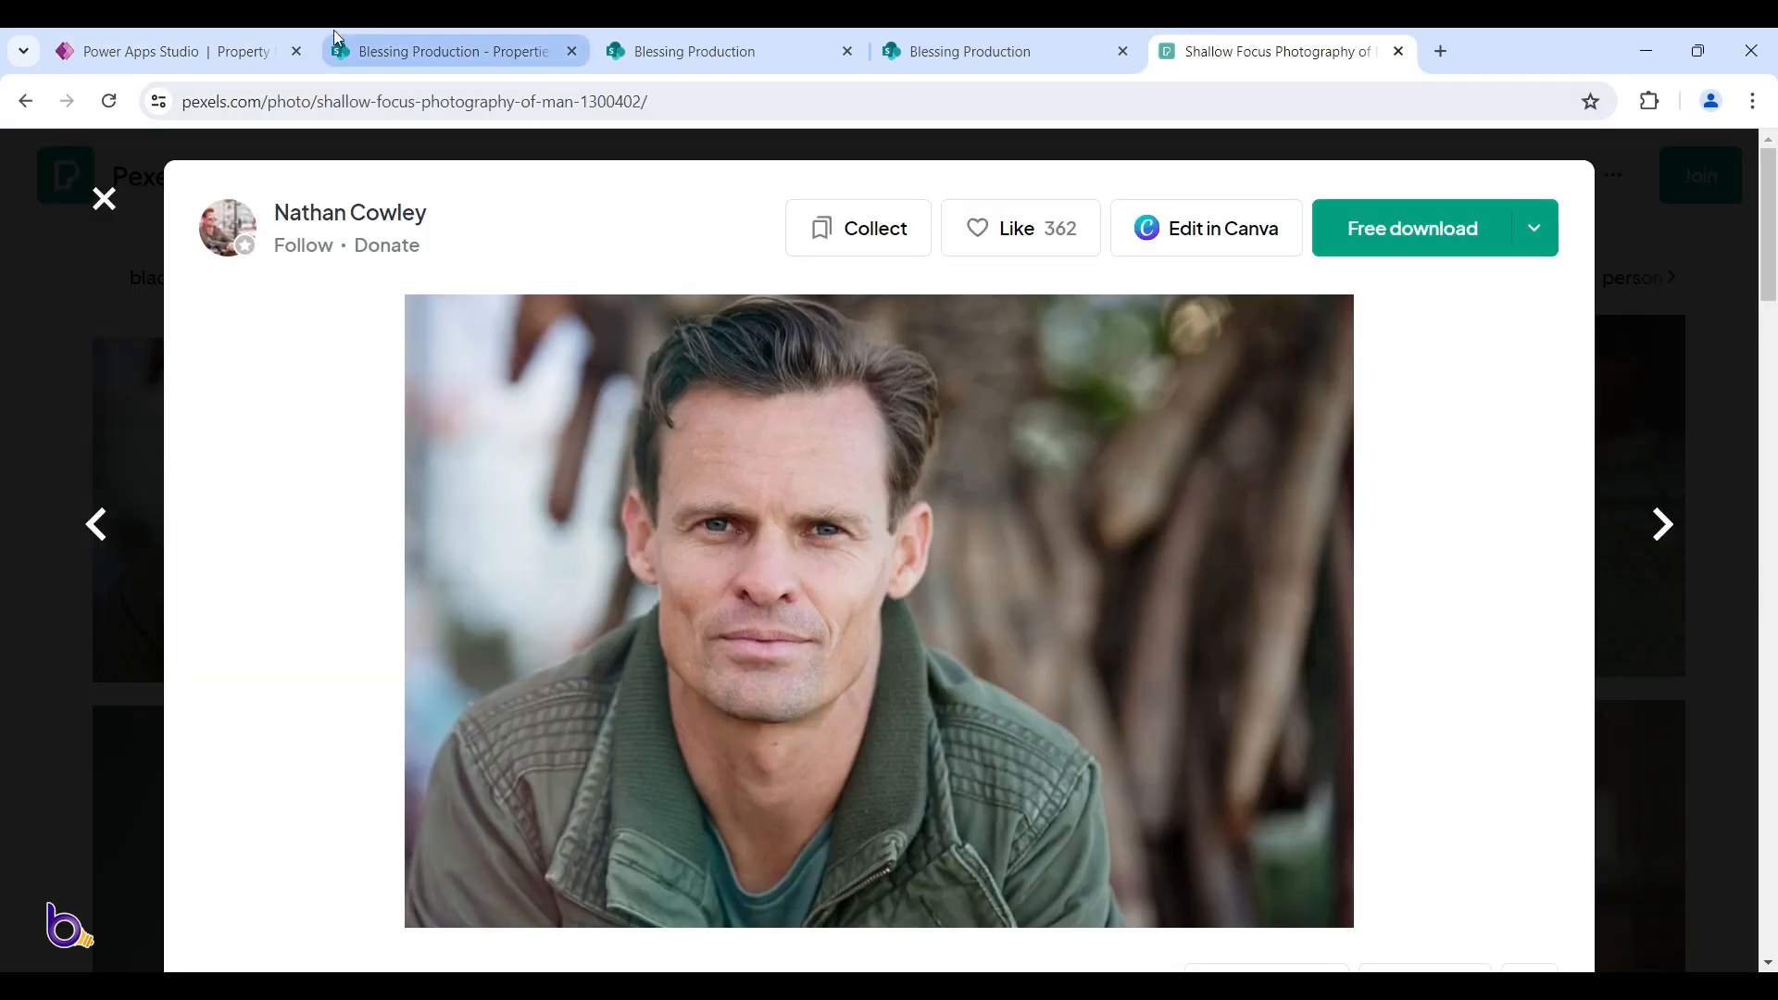
pyautogui.click(255, 37)
# Fill in the new owner's name and email address
pyautogui.click(773, 528)
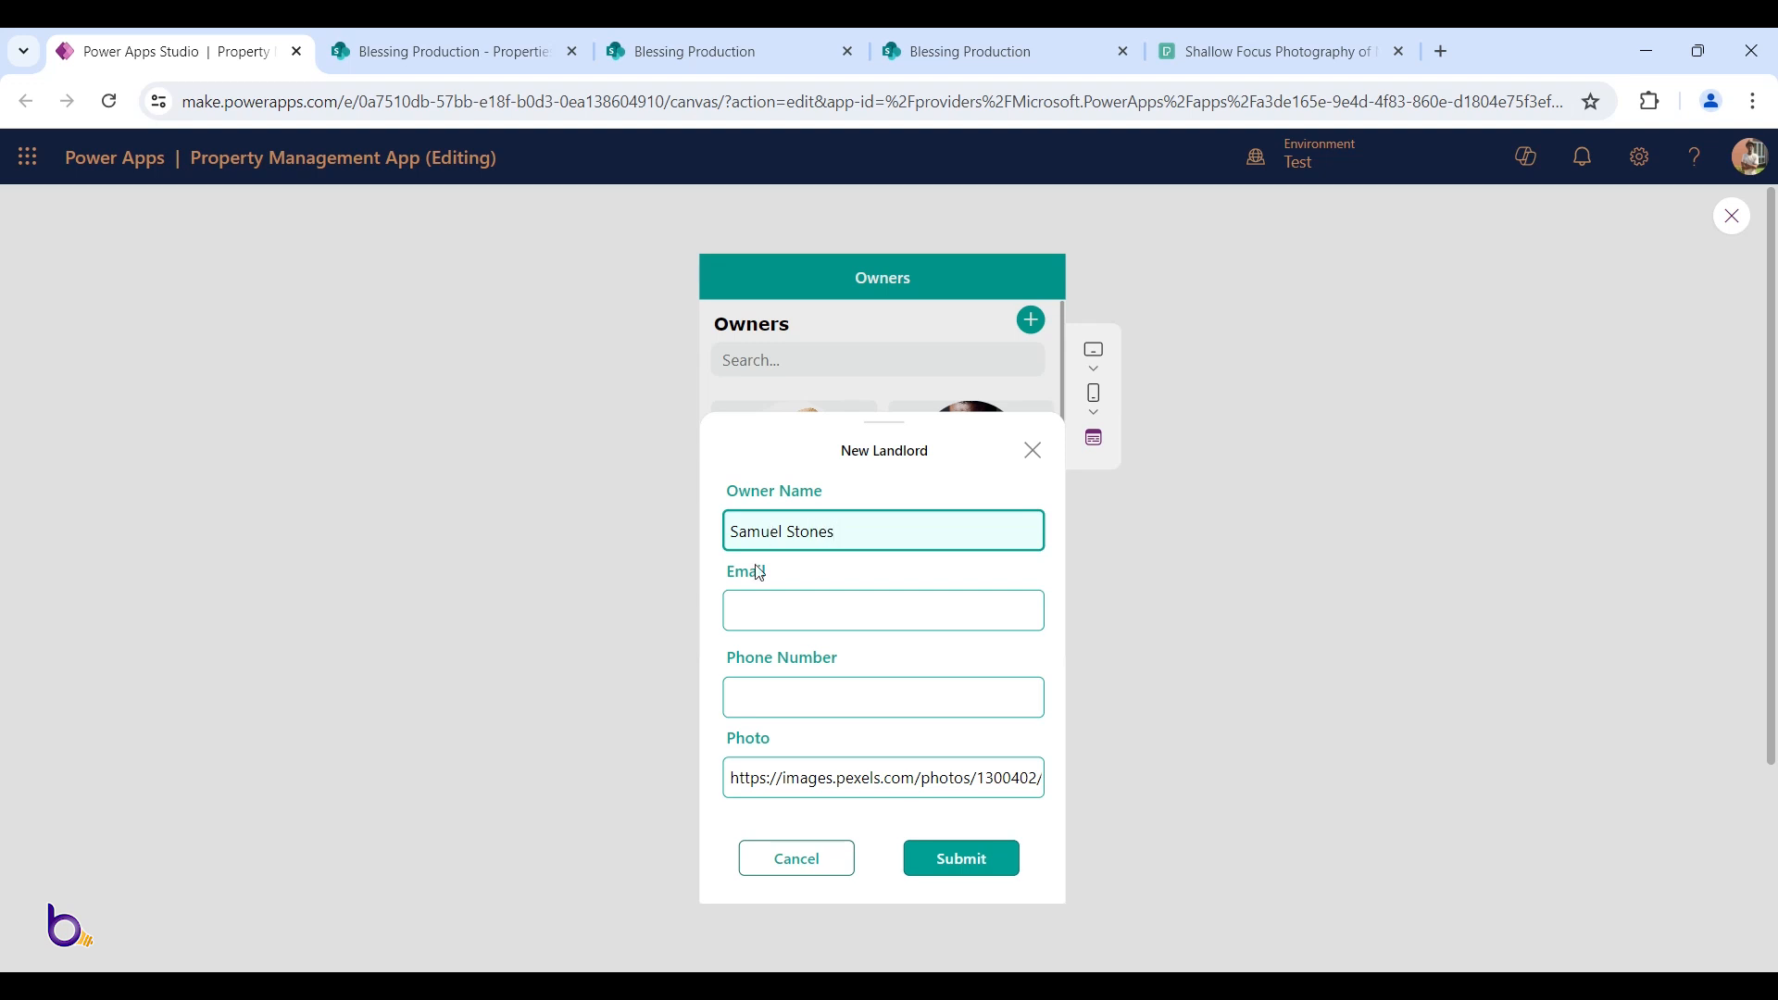
pyautogui.click(762, 617)
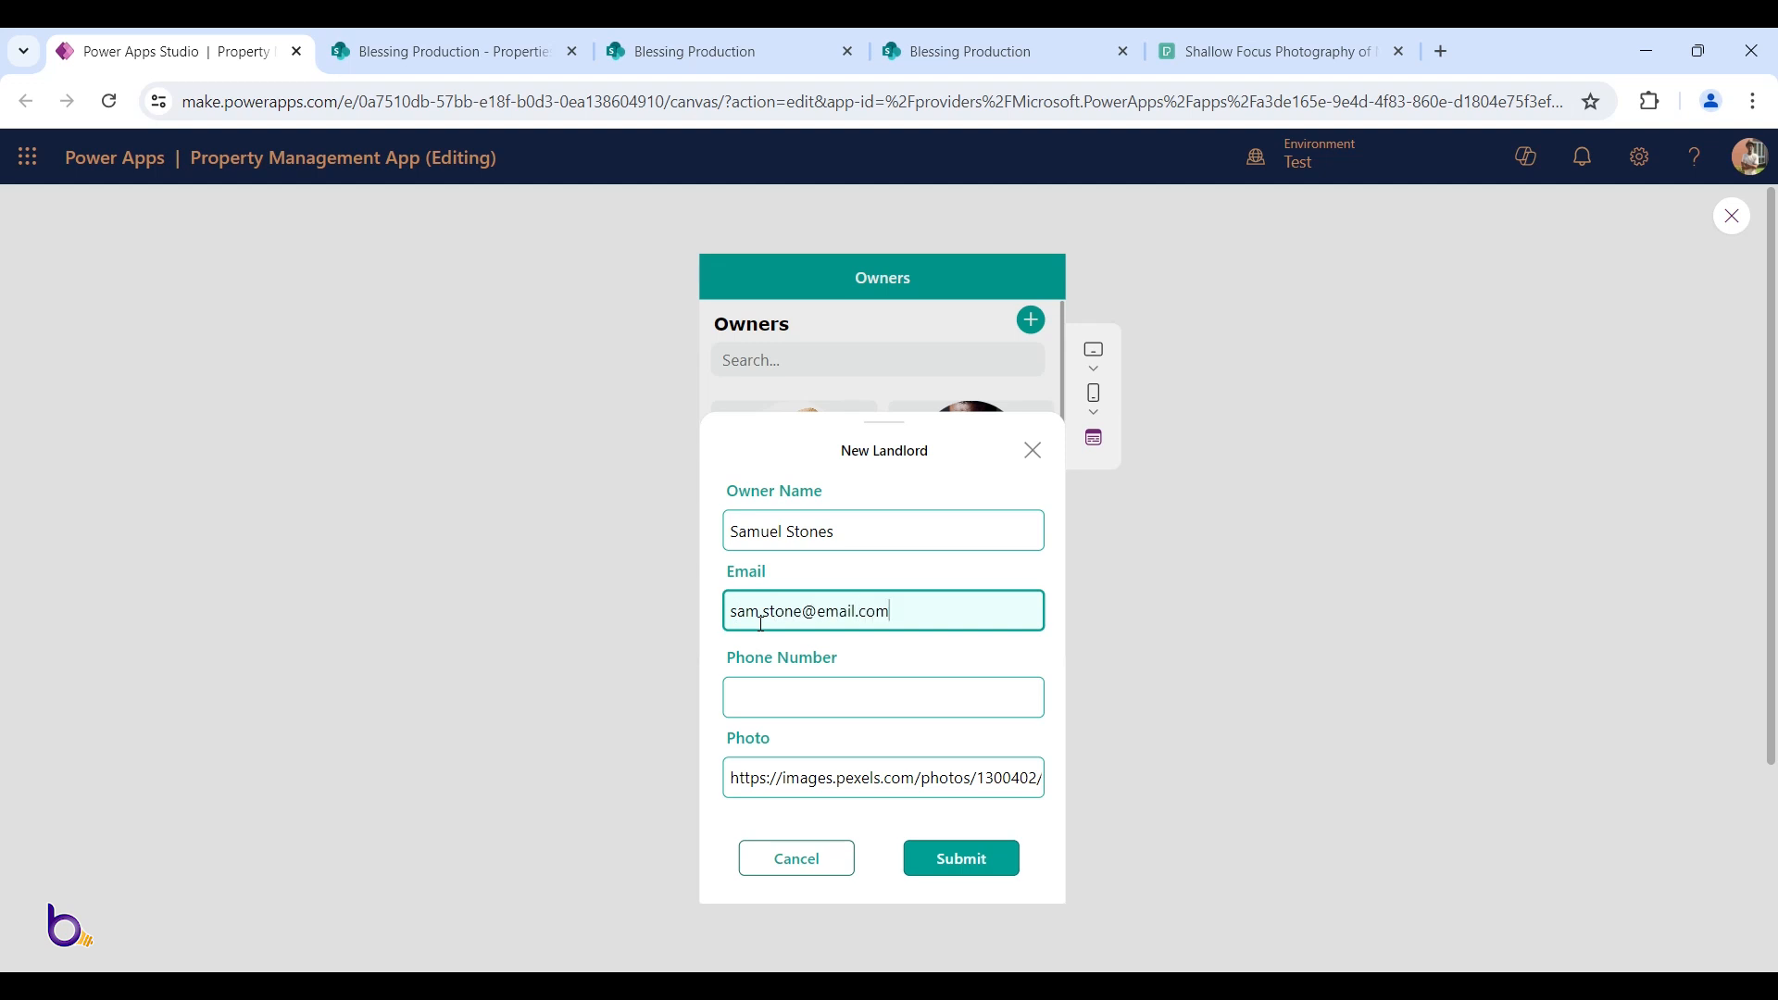
pyautogui.press('Tab')
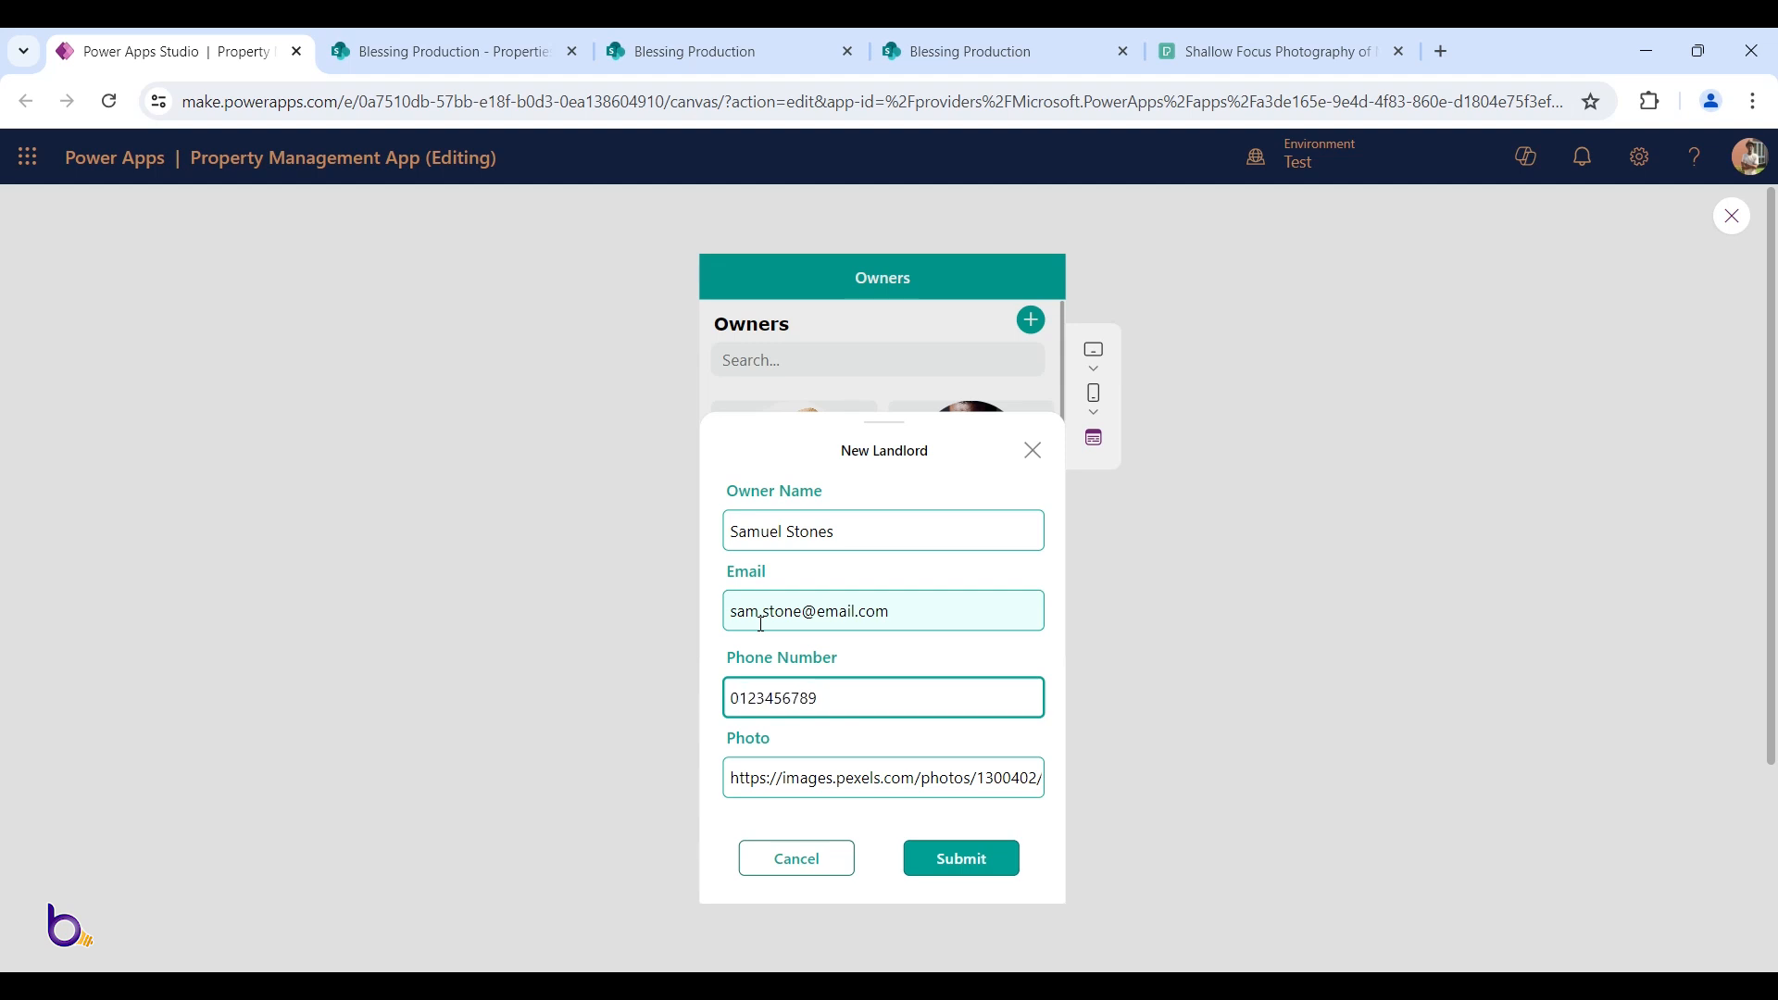
# Submit the new landlord, check the new card in the Owners gallery, and exit preview
pyautogui.click(937, 859)
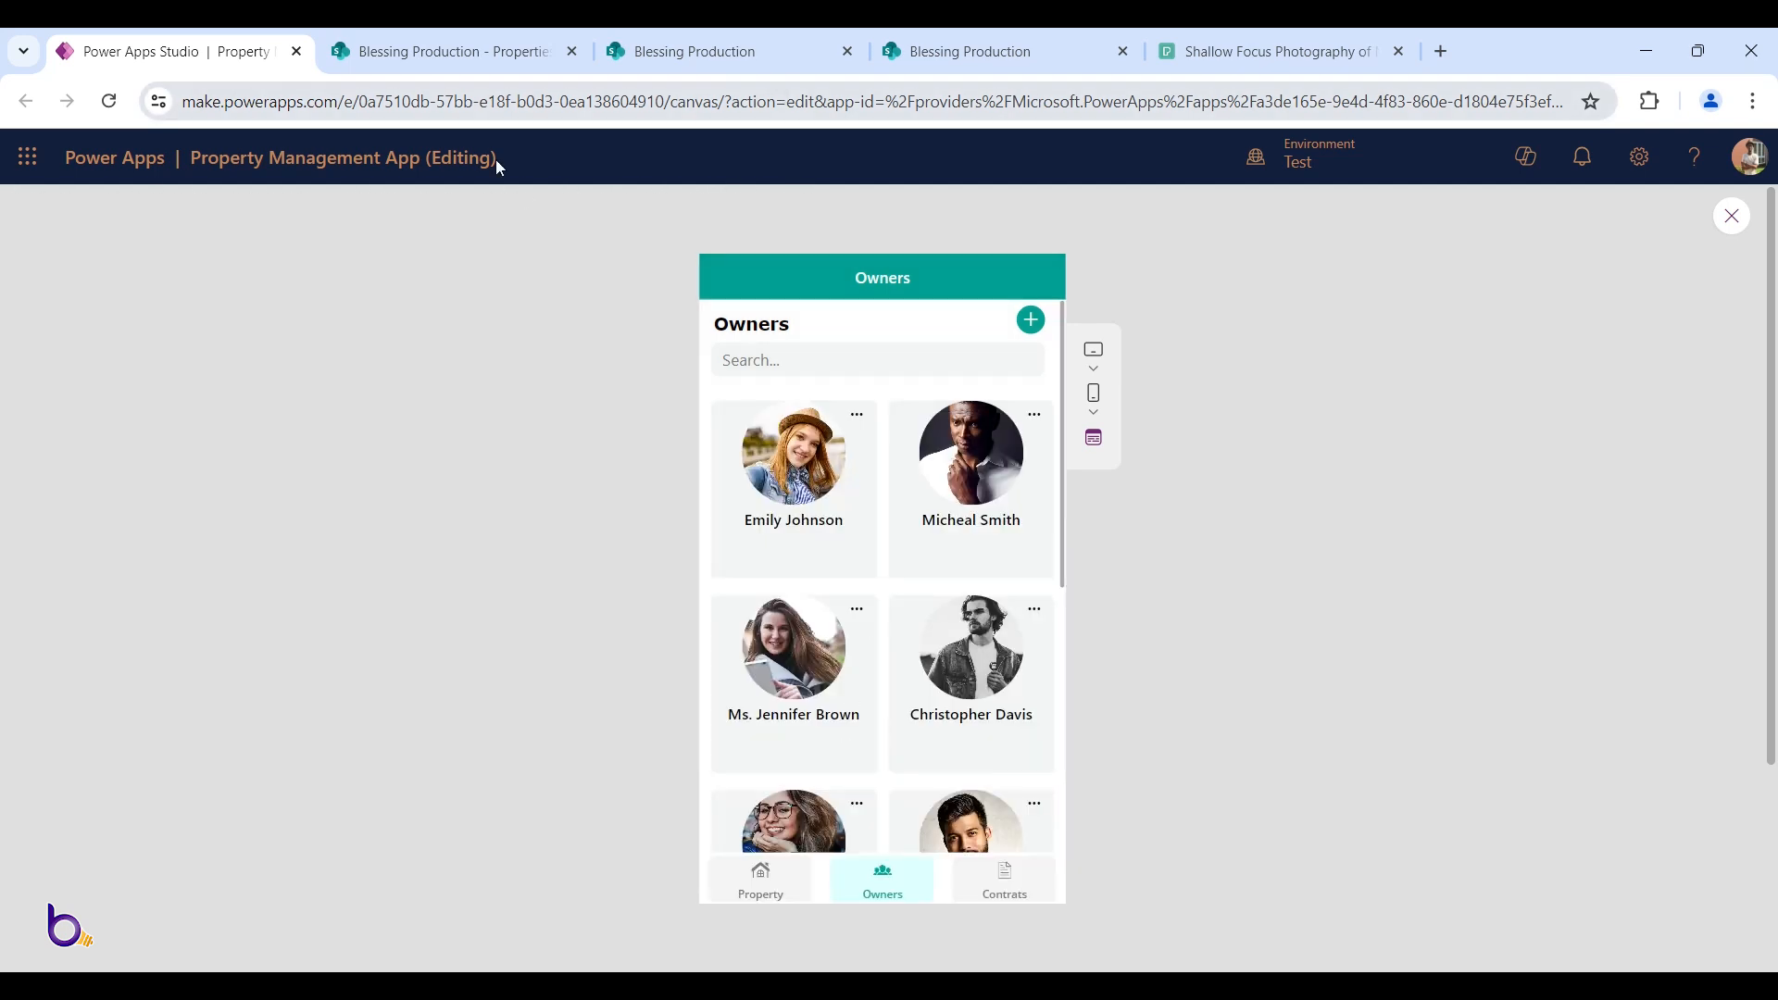
pyautogui.scroll(-3, 917, 547)
pyautogui.scroll(-1, 917, 552)
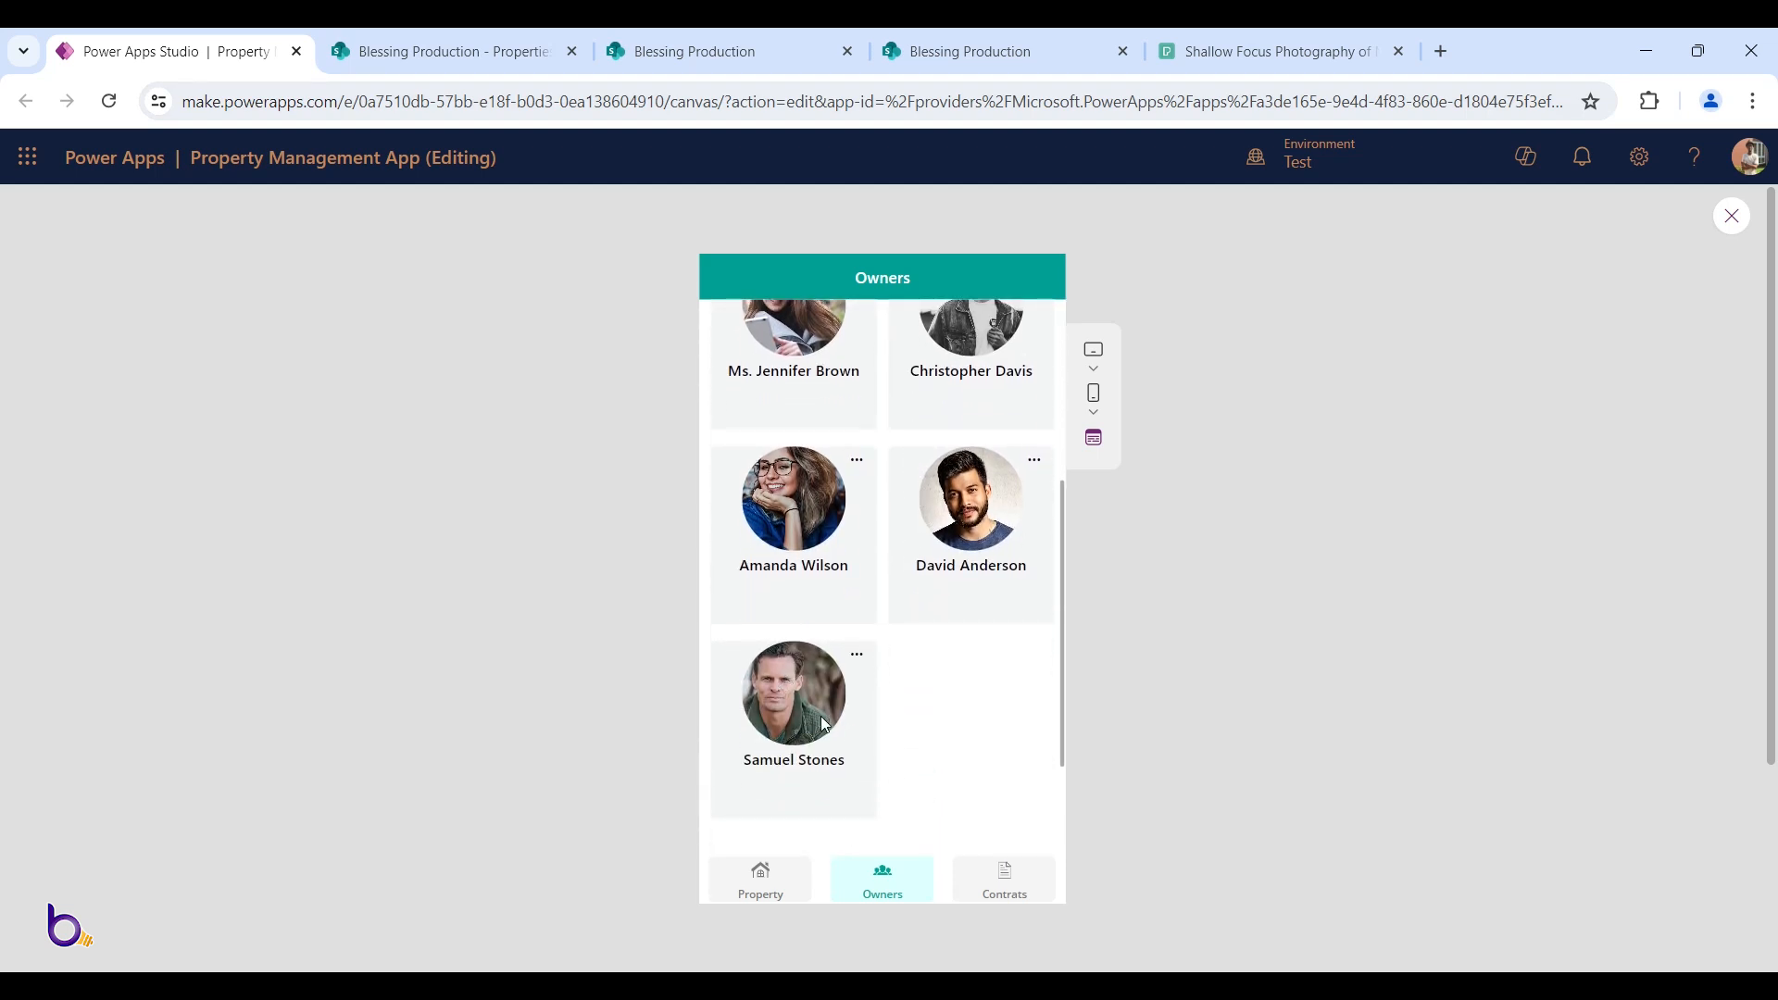
pyautogui.scroll(3, 802, 732)
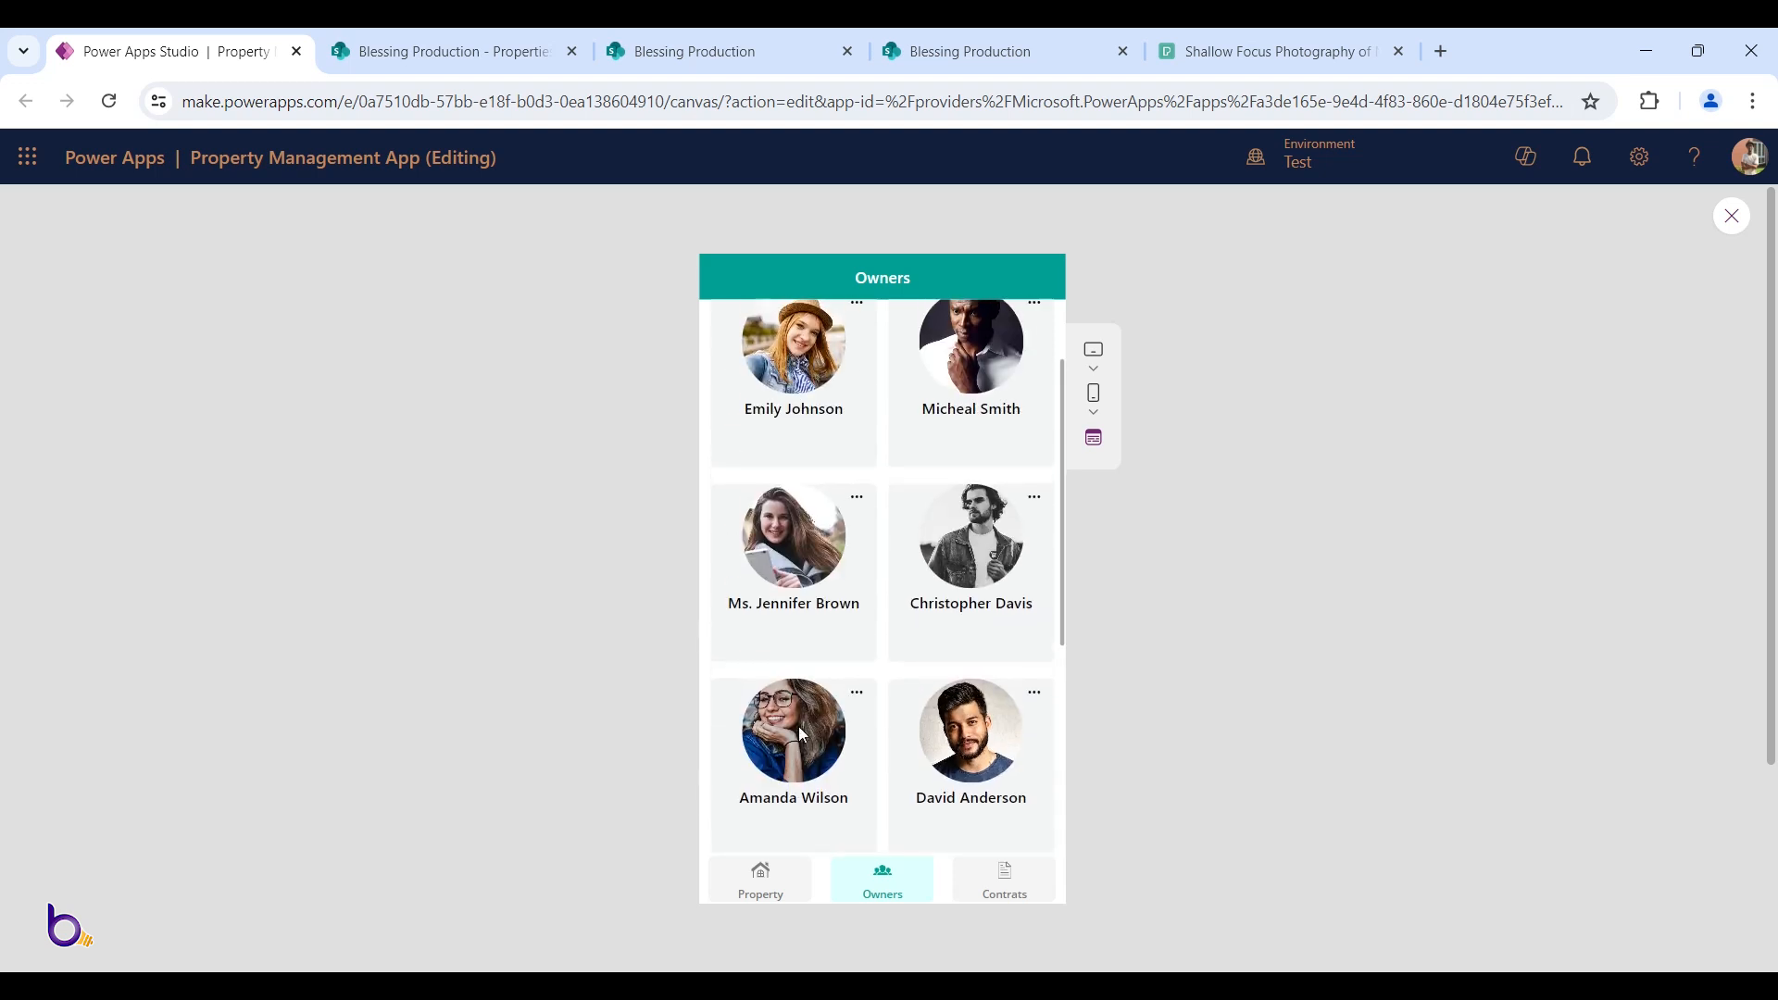
pyautogui.scroll(1, 807, 500)
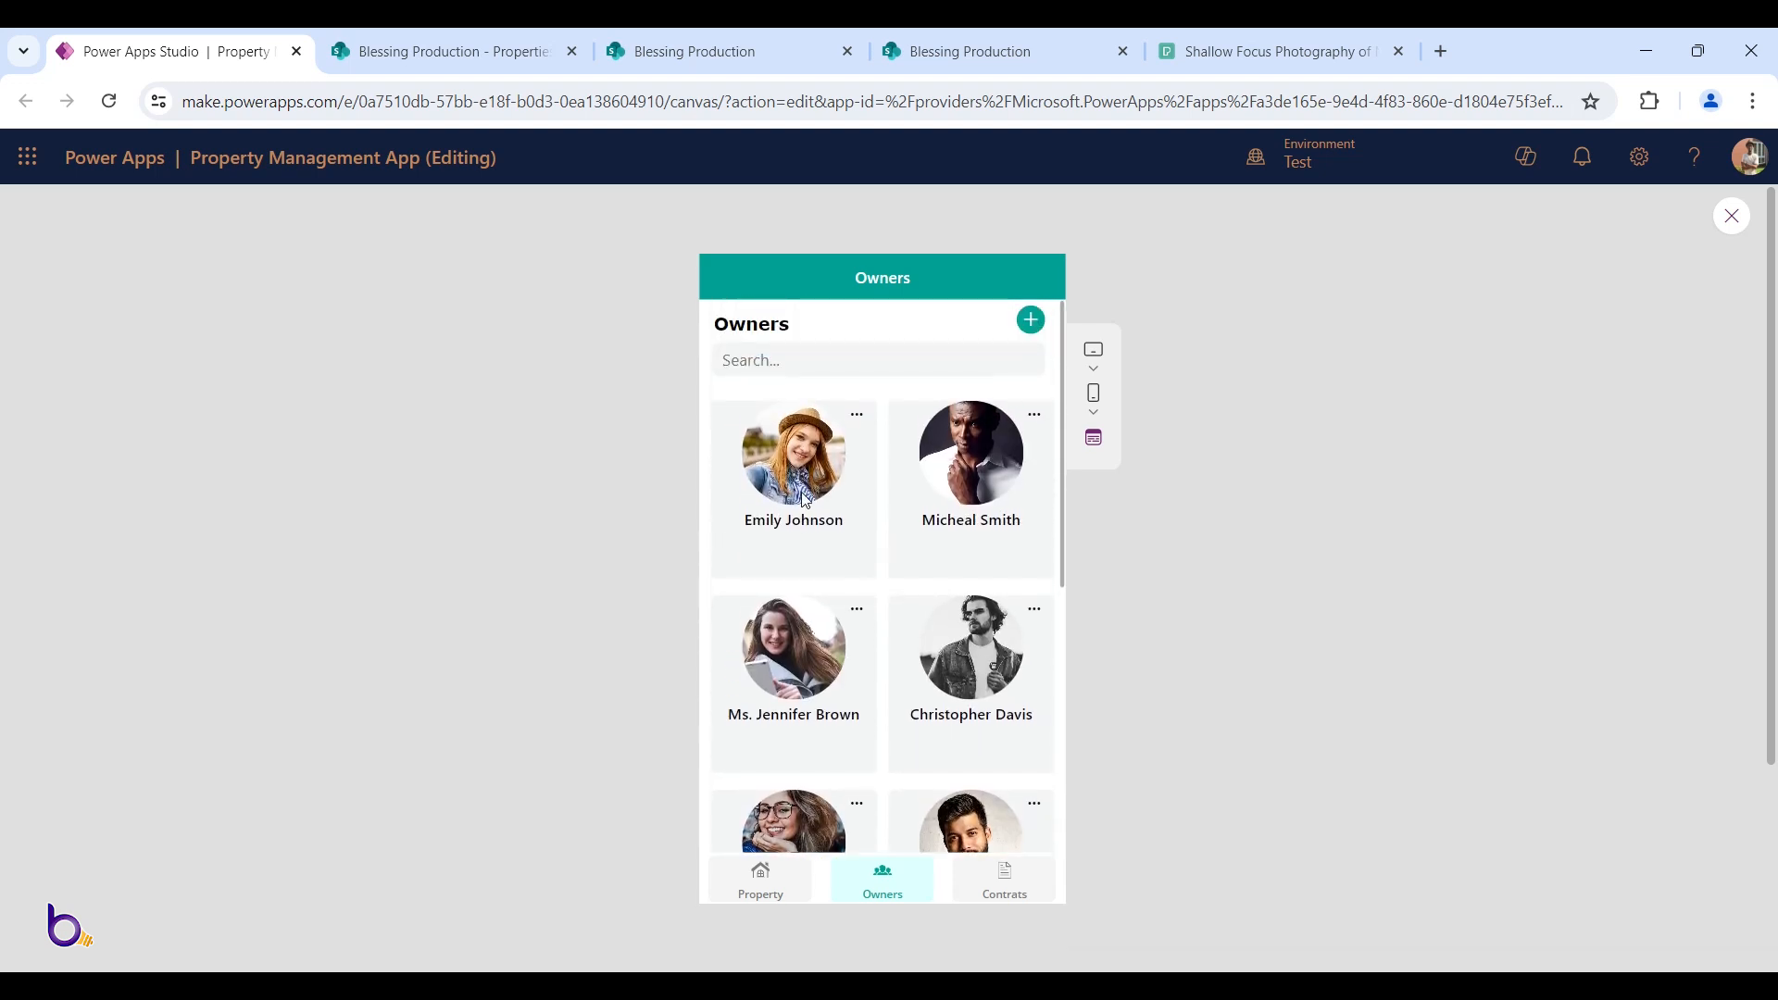
pyautogui.press('Escape')
# Set the gallery's Subtitle7_1 label Text to ThisItem.OwnerEmail and preview the app
pyautogui.click(817, 569)
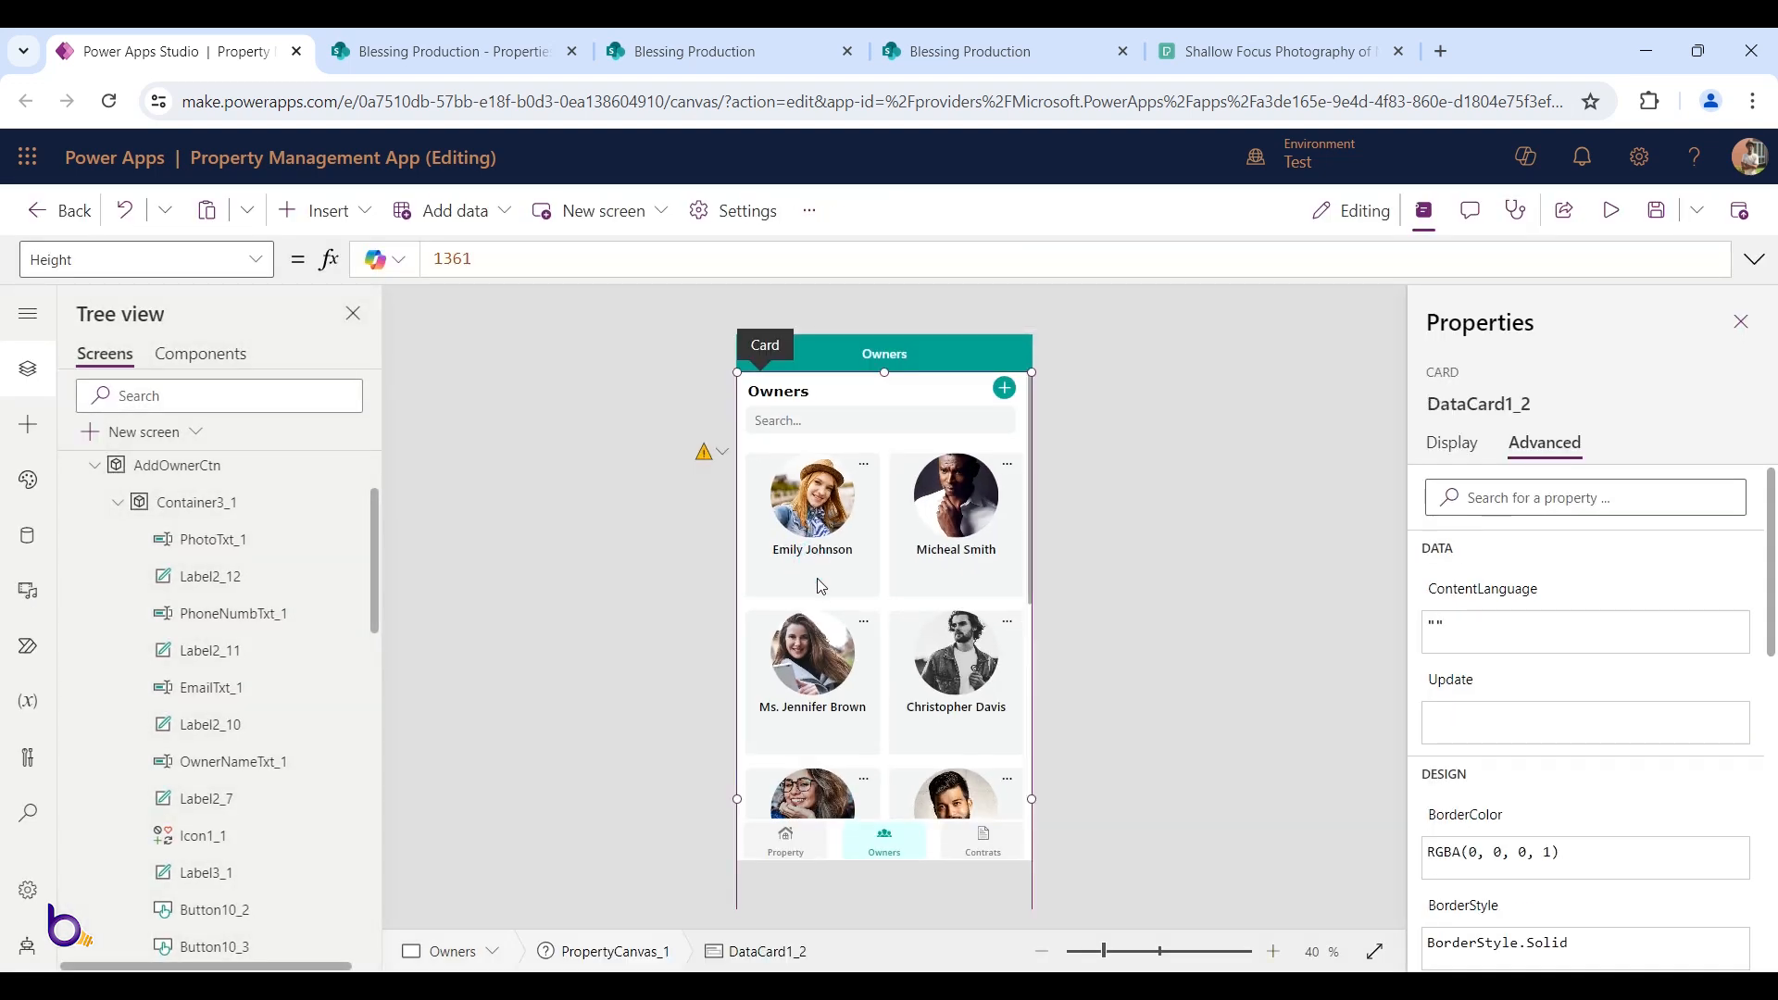
pyautogui.click(824, 576)
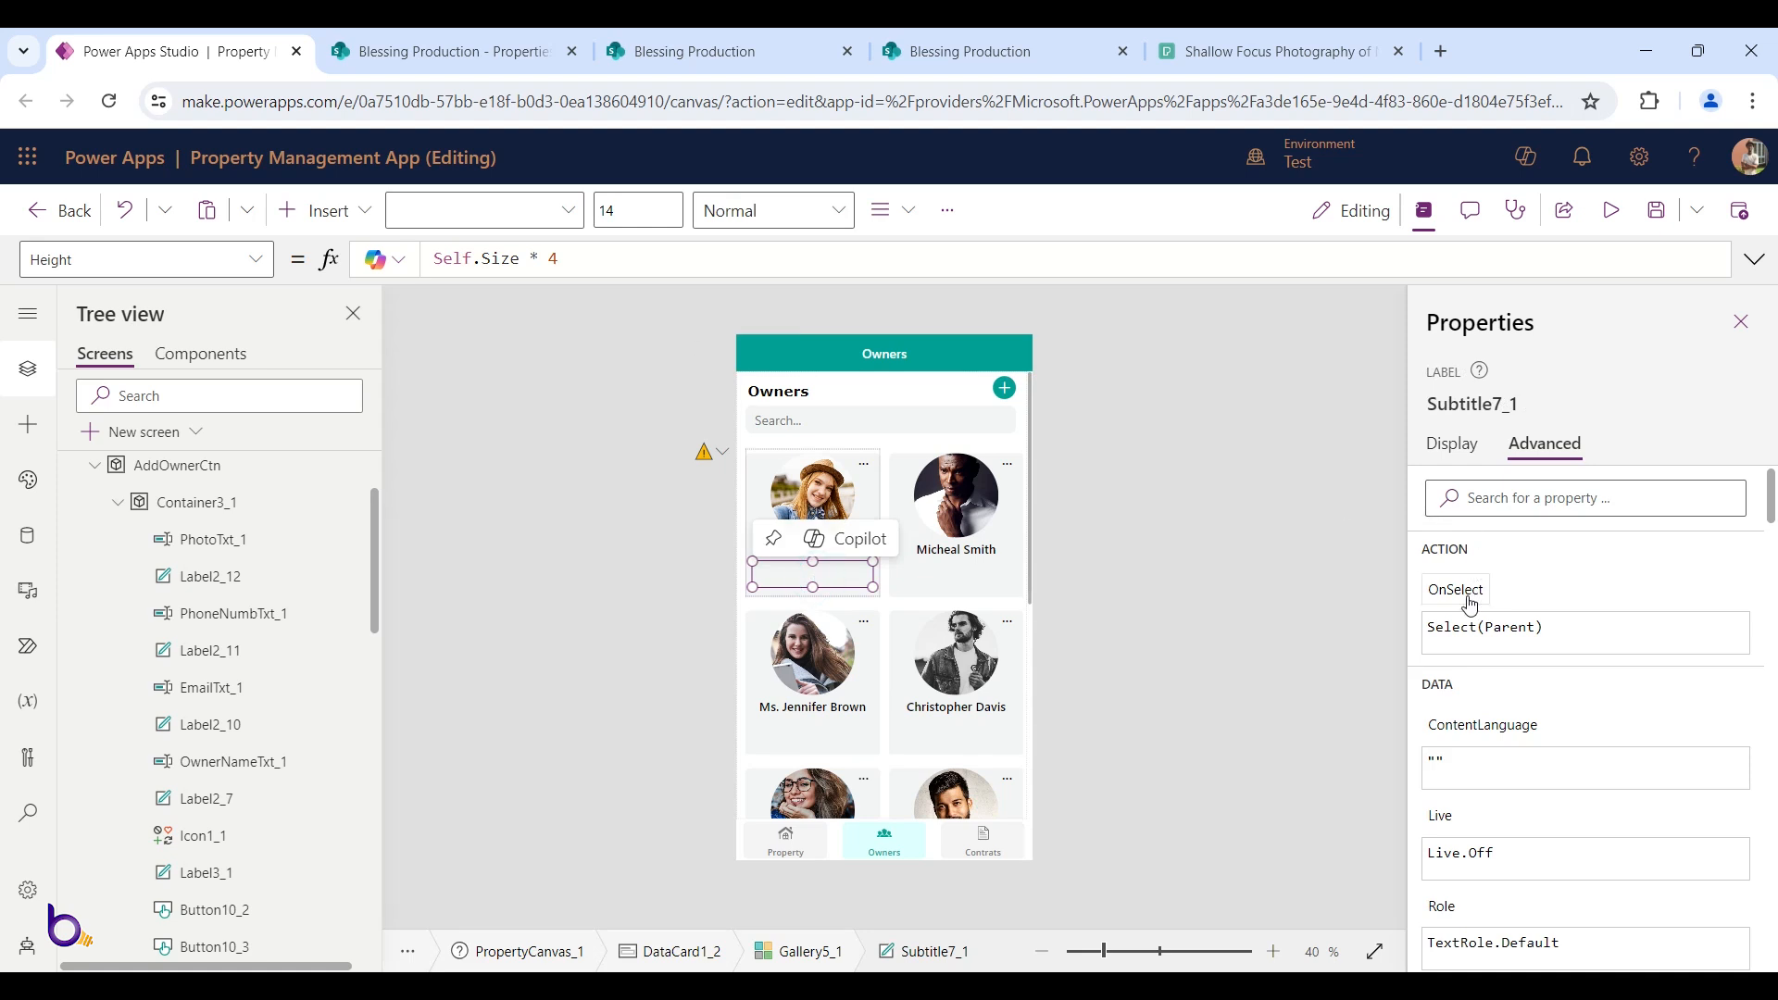
pyautogui.click(1451, 445)
pyautogui.click(1437, 497)
pyautogui.doubleClick(623, 257)
pyautogui.press('BackSpace')
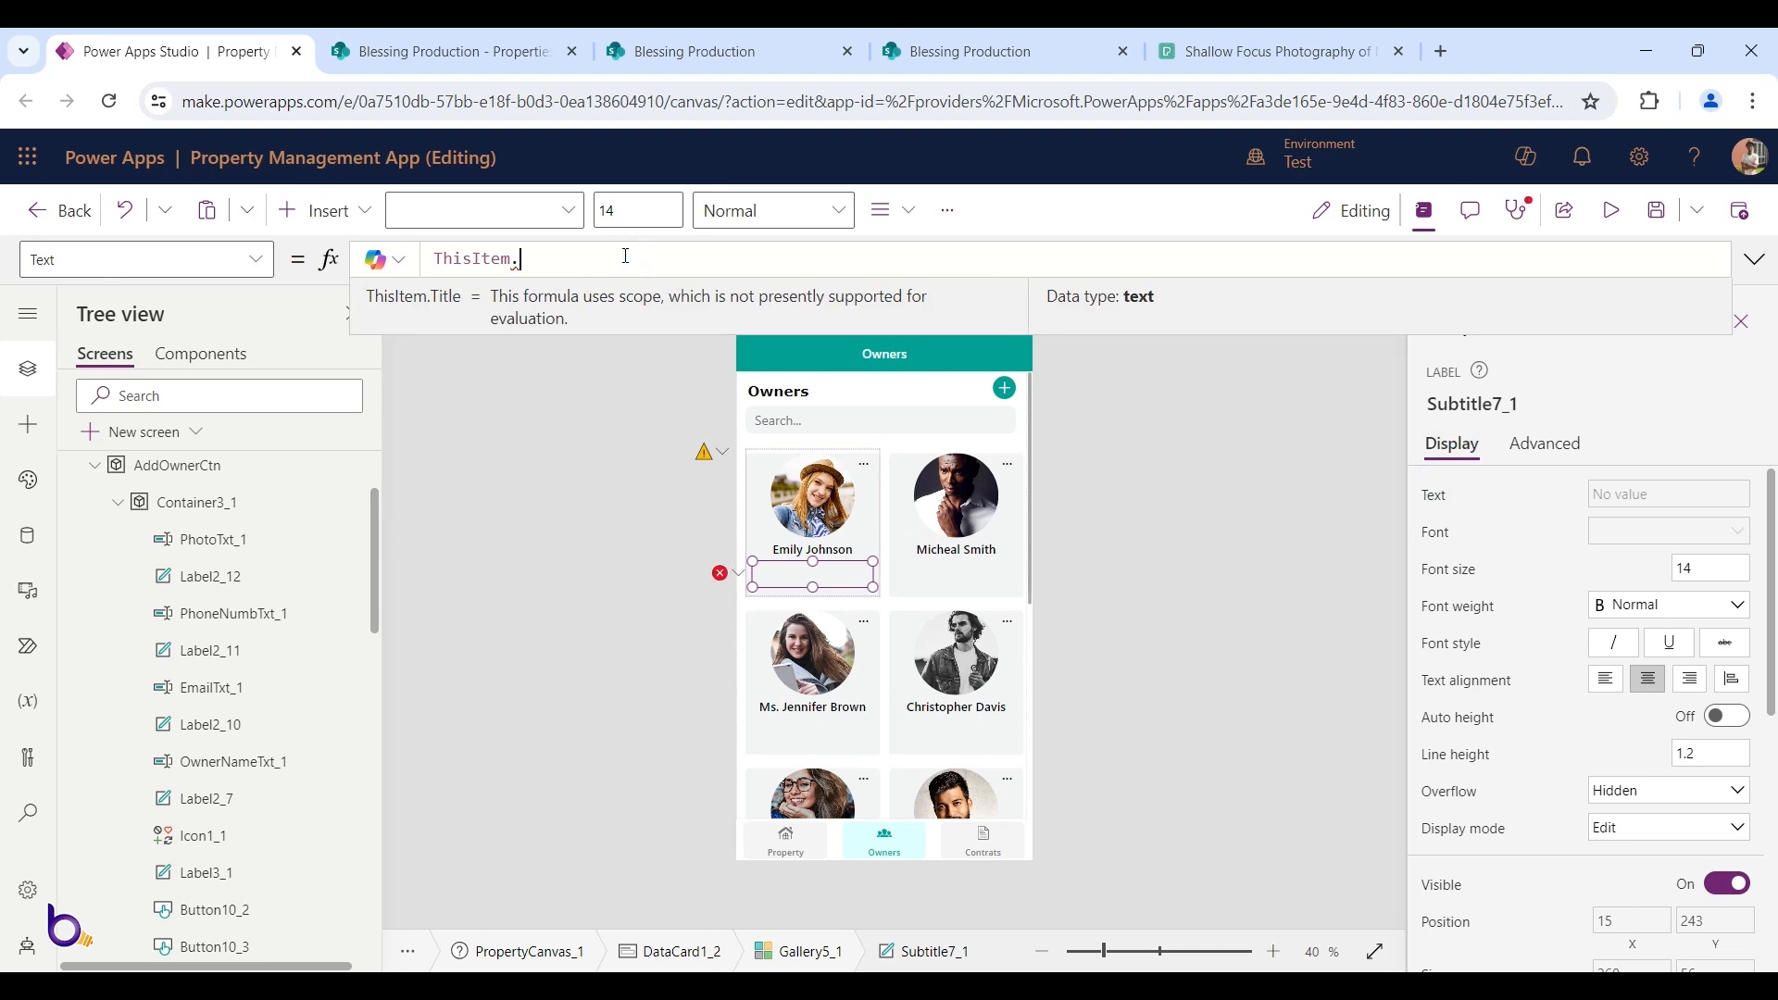
pyautogui.write('OwnerEmail')
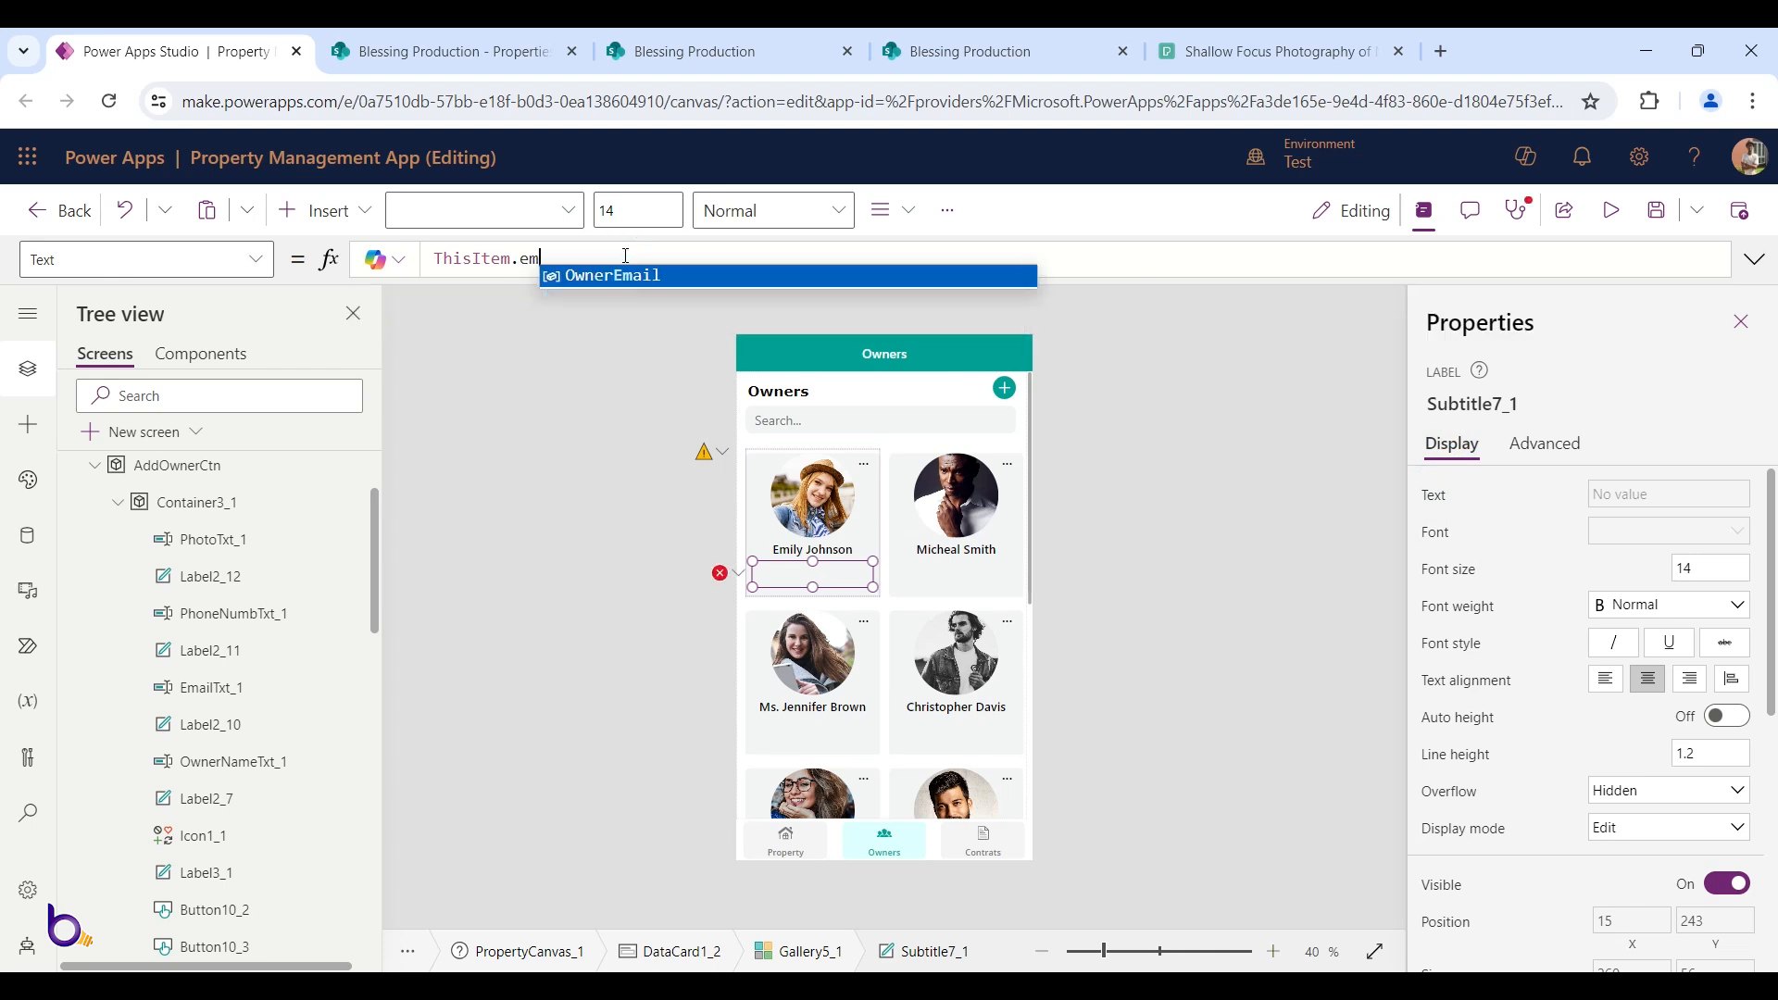
pyautogui.click(1612, 210)
pyautogui.scroll(-3, 976, 554)
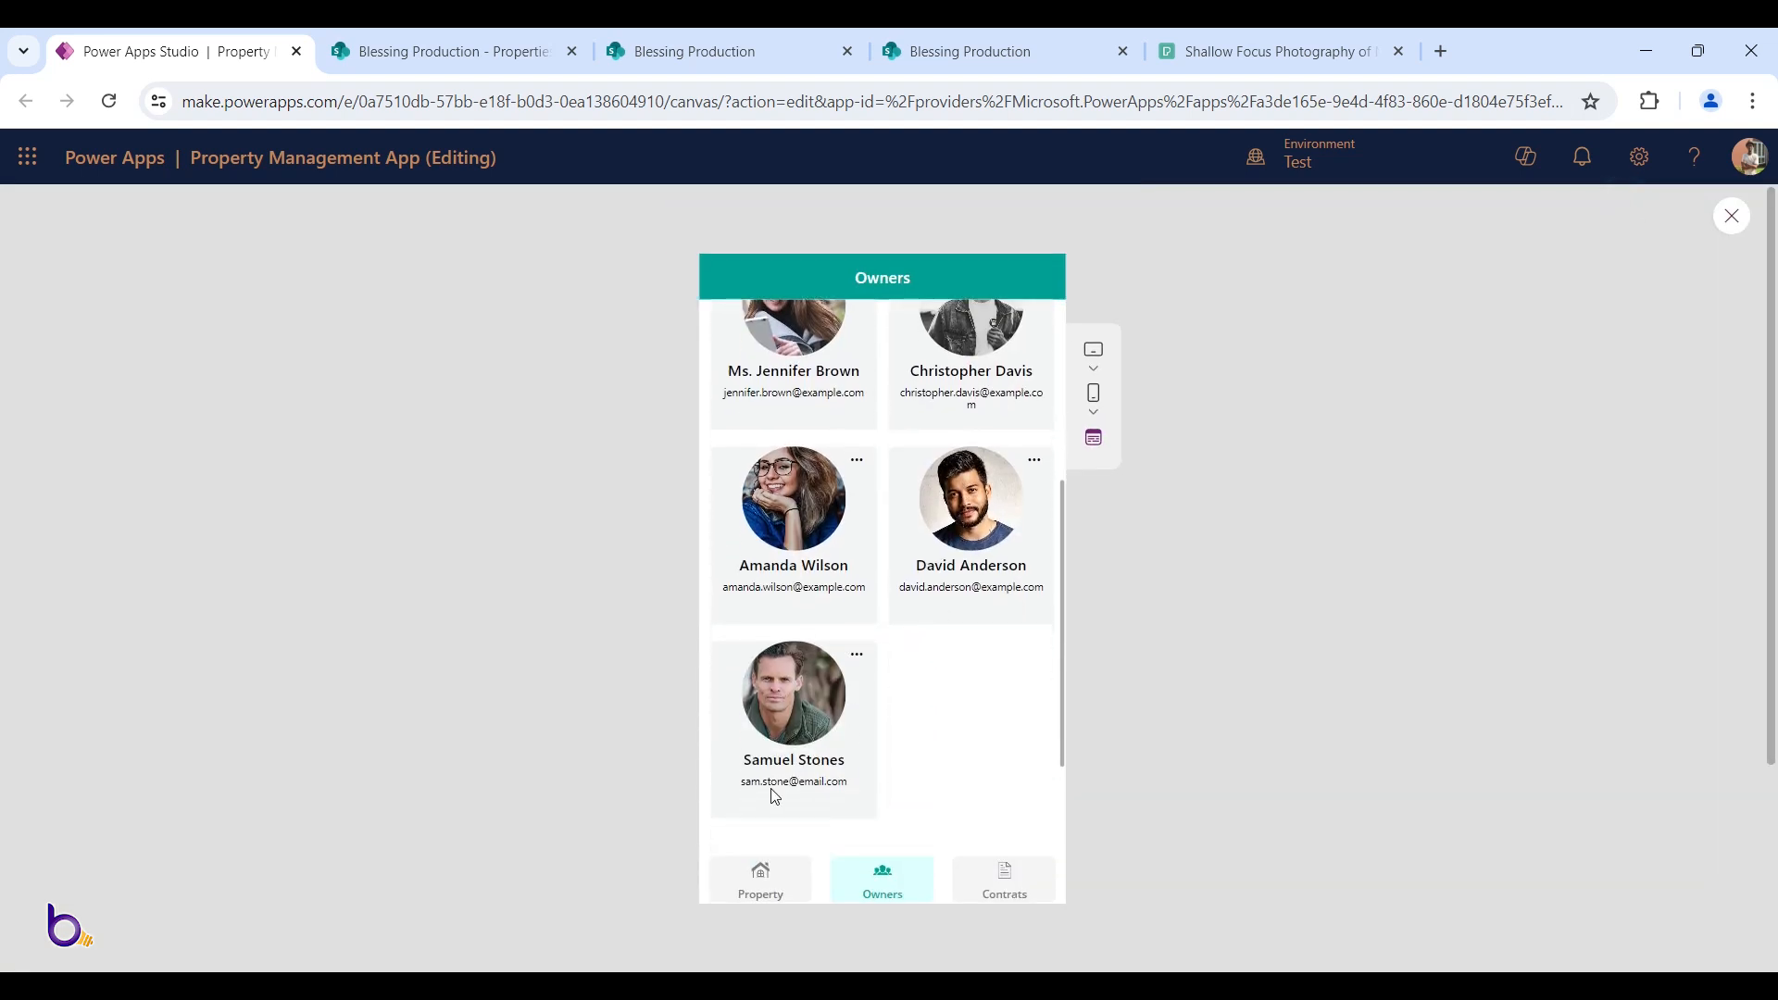
# Open and cancel the new landlord's edit form, then open and close the New Landlord form
pyautogui.click(854, 659)
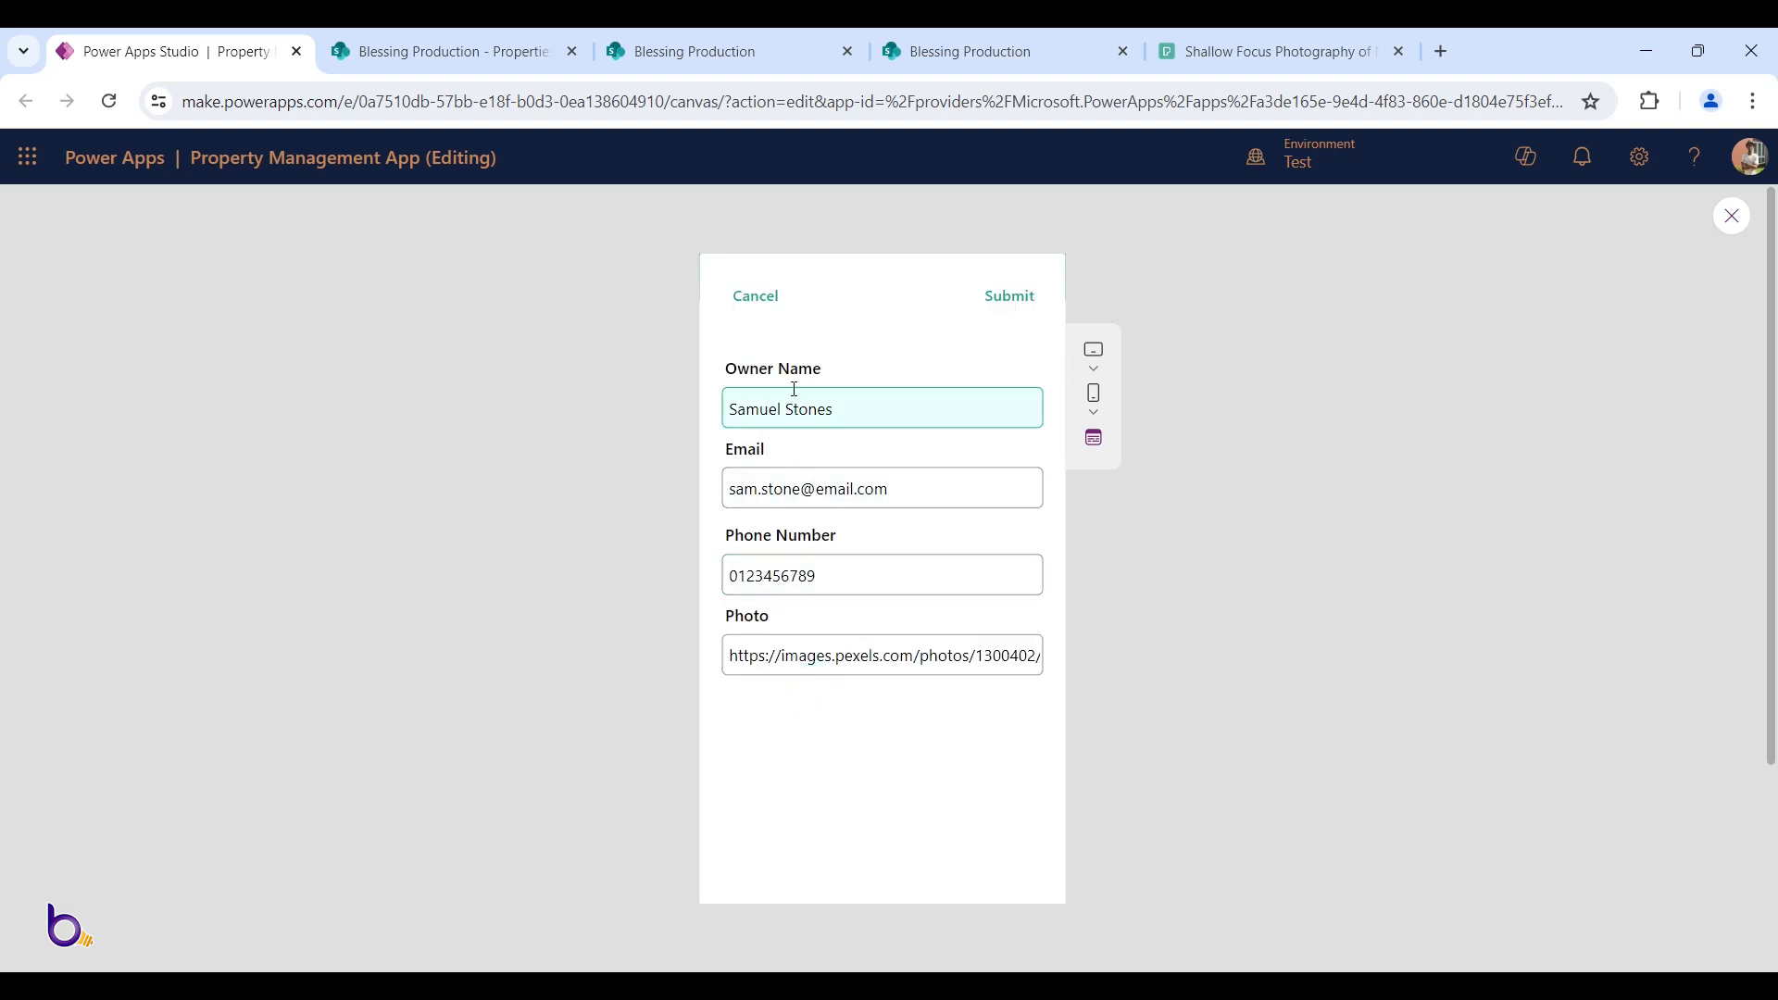
pyautogui.click(755, 294)
pyautogui.scroll(4, 873, 568)
pyautogui.click(1031, 321)
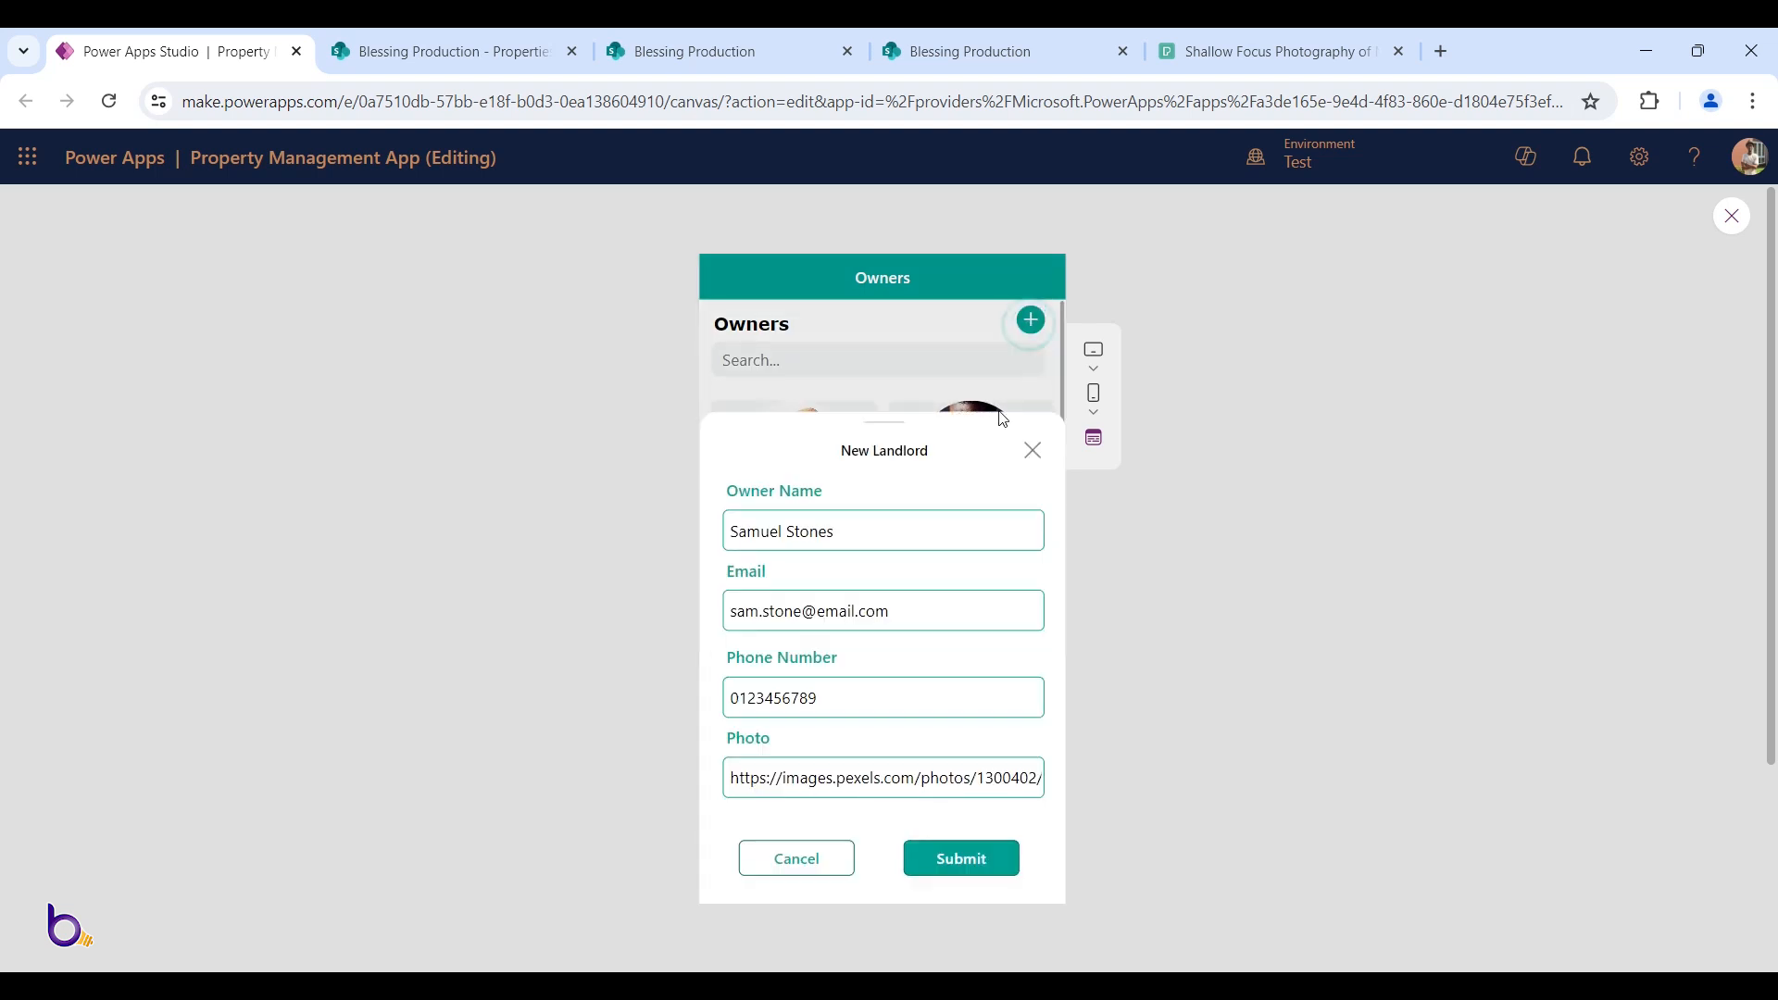
pyautogui.click(1033, 451)
pyautogui.click(1033, 326)
pyautogui.click(1033, 449)
# On the Properties screen, open and close the New Property form several times
pyautogui.click(776, 896)
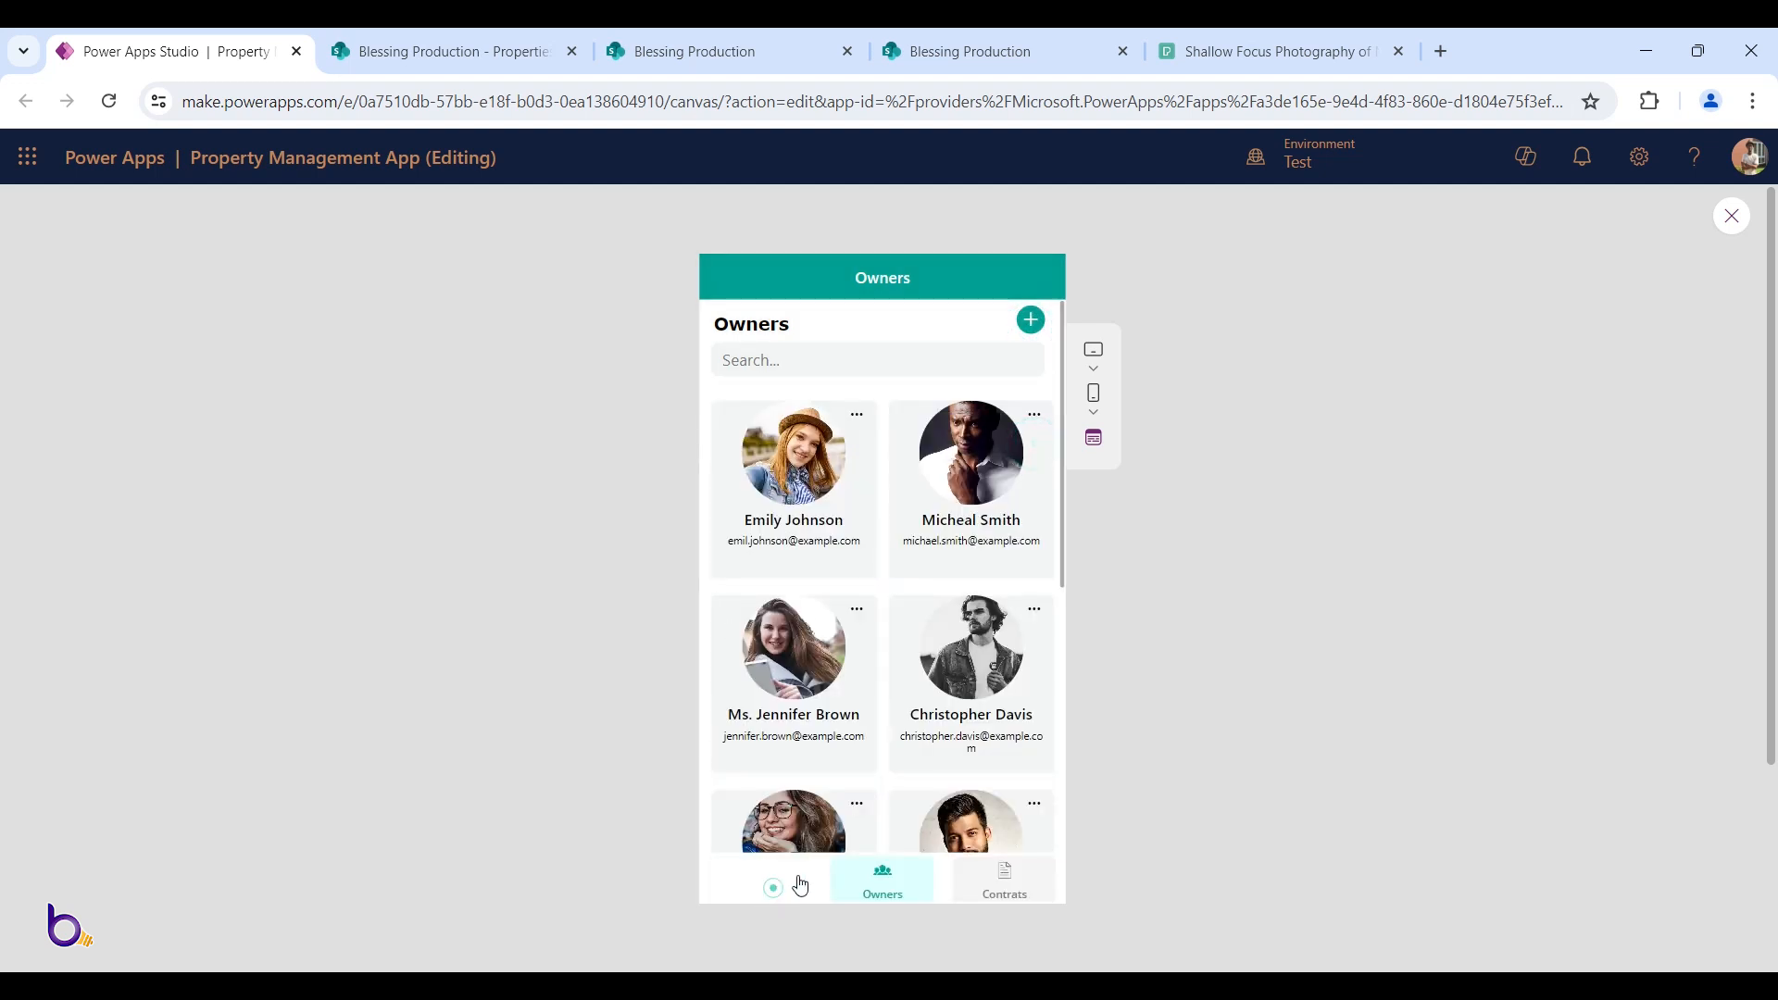
pyautogui.click(1032, 324)
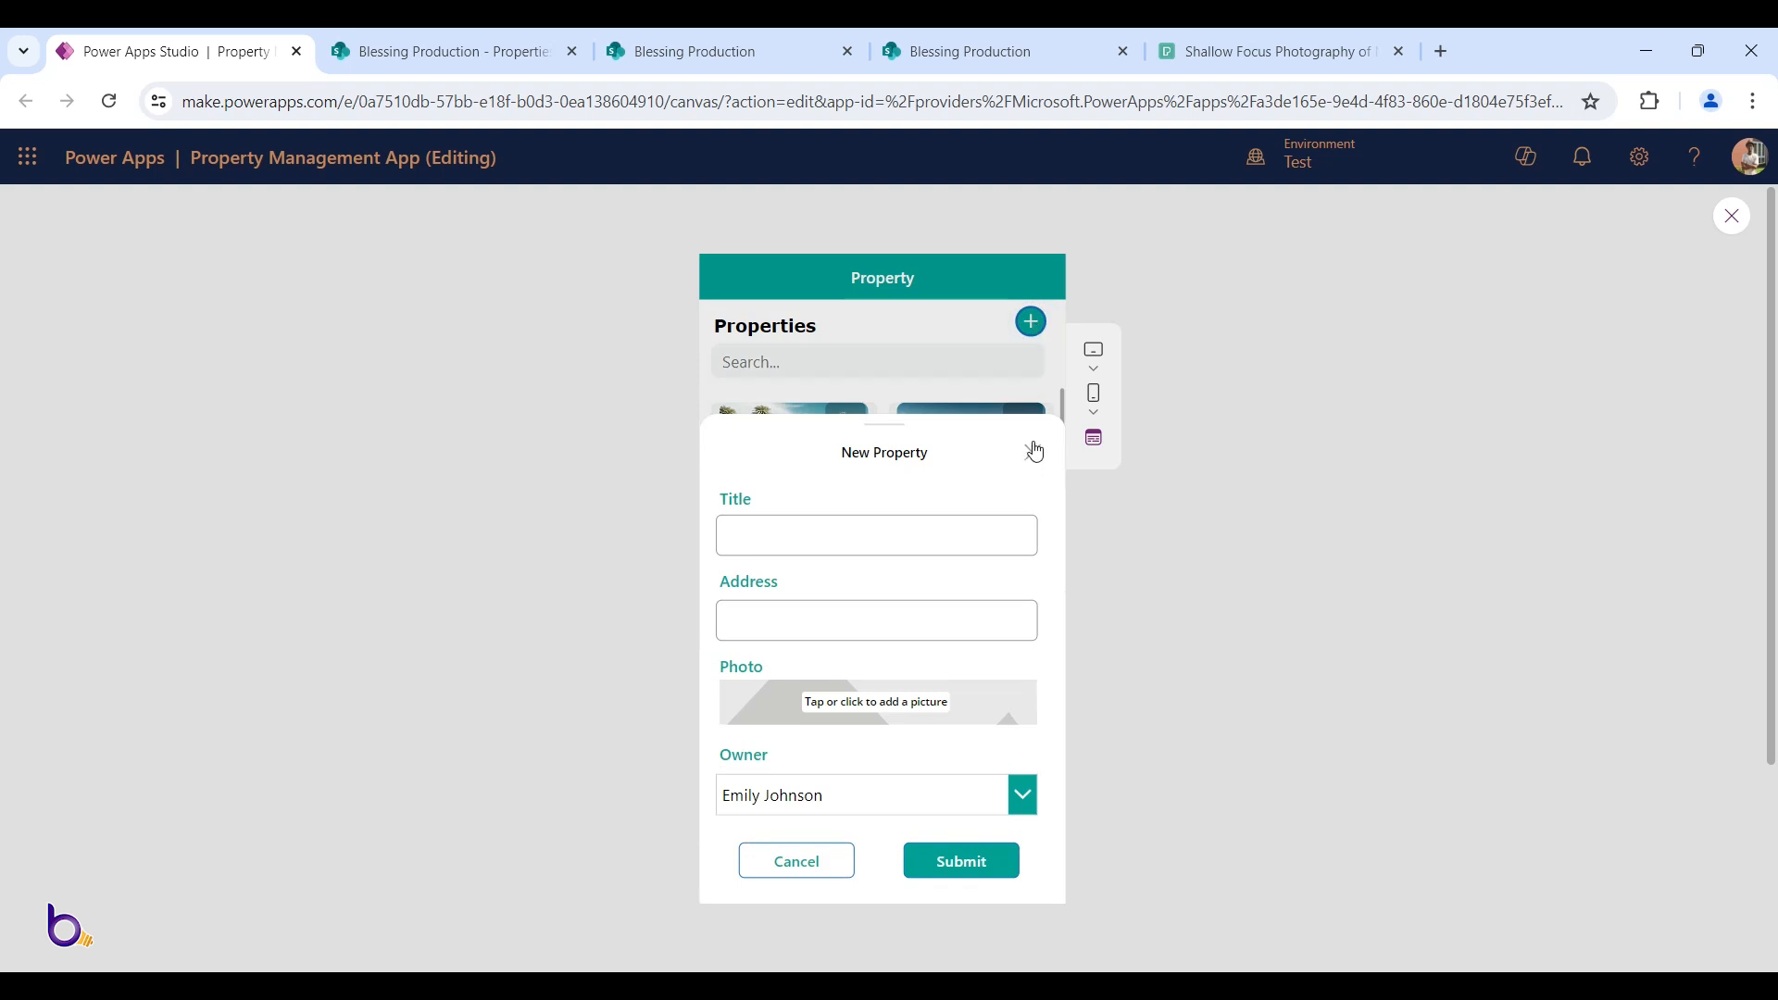
pyautogui.click(1033, 454)
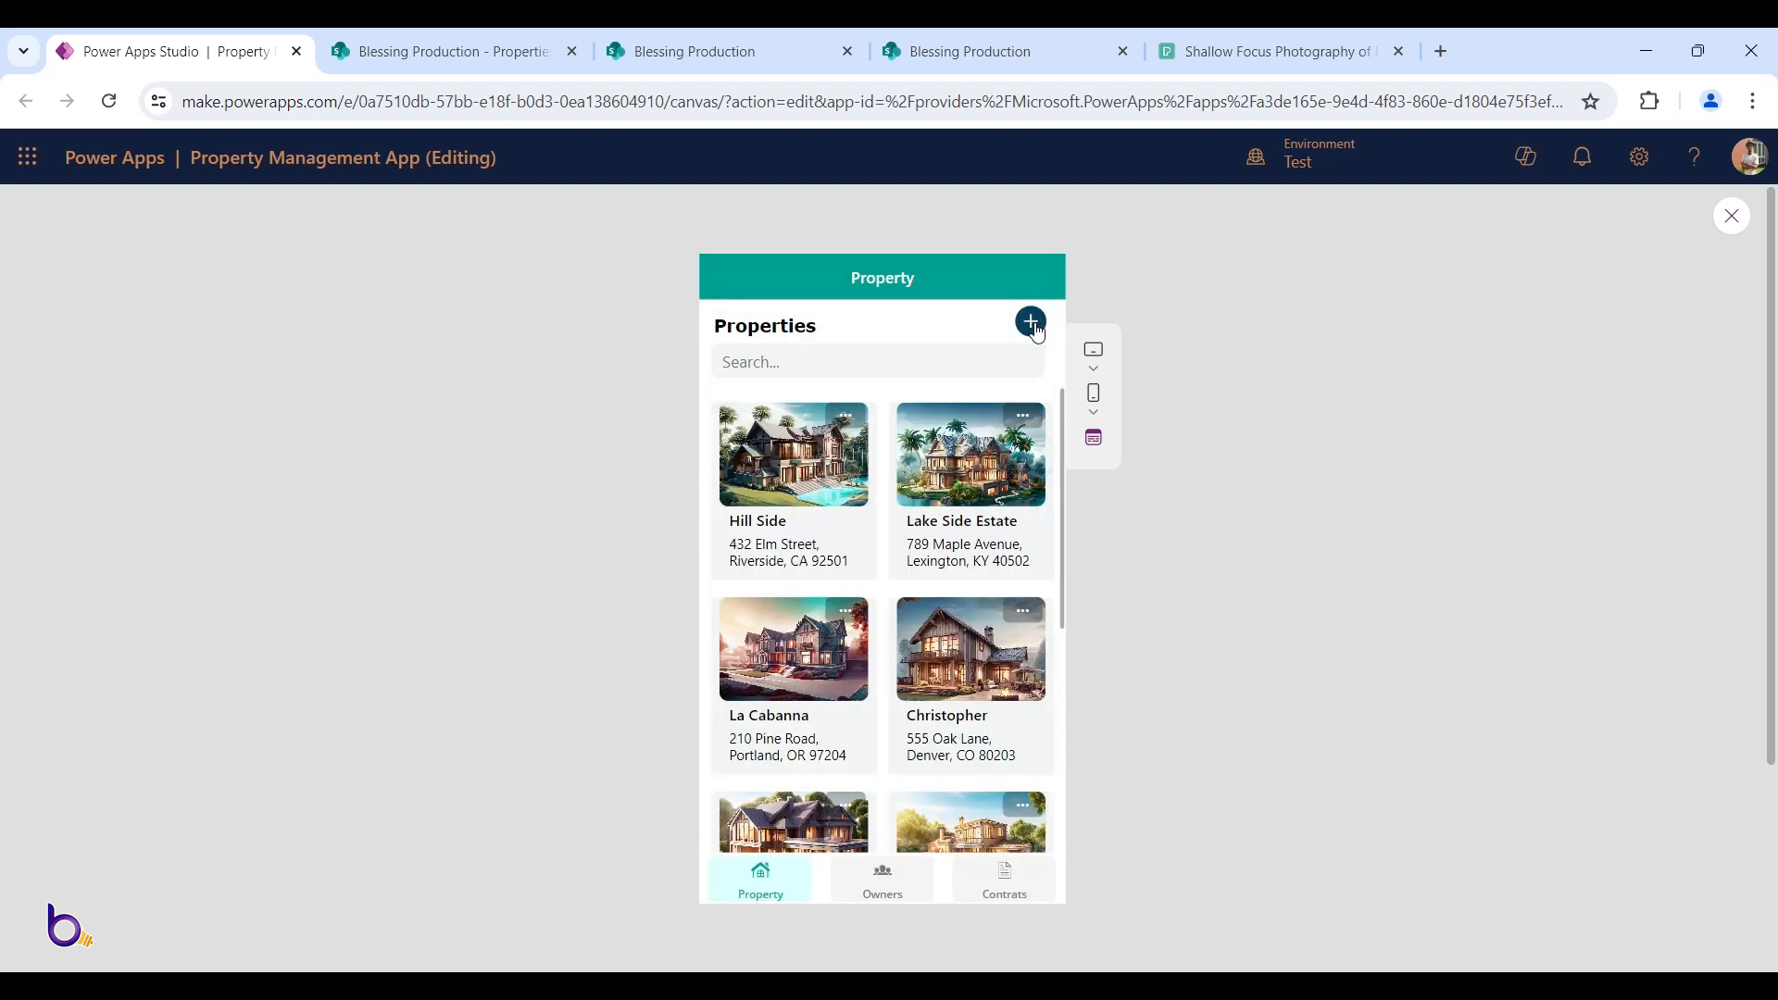
pyautogui.click(1032, 323)
pyautogui.click(1032, 453)
pyautogui.click(1032, 322)
pyautogui.click(1032, 452)
# Test the New Landlord form again, switch between Properties and Owners, then open Contracts
pyautogui.click(889, 869)
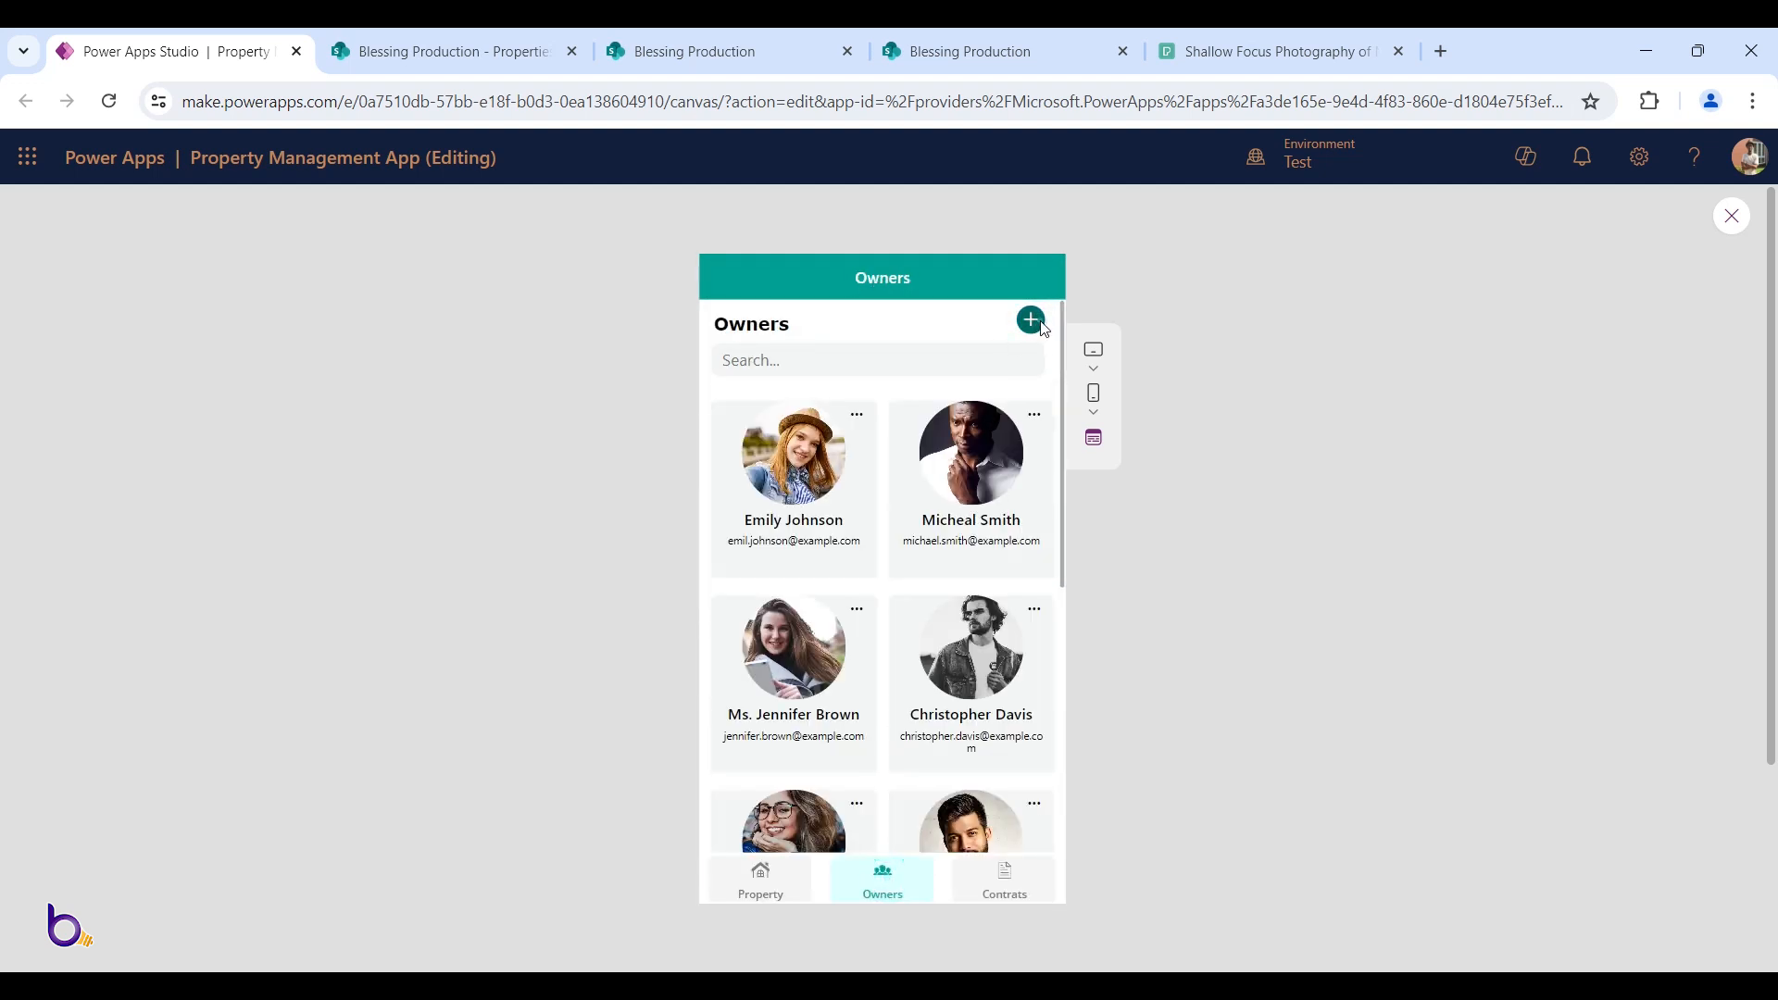
pyautogui.click(1032, 322)
pyautogui.click(1035, 453)
pyautogui.click(764, 889)
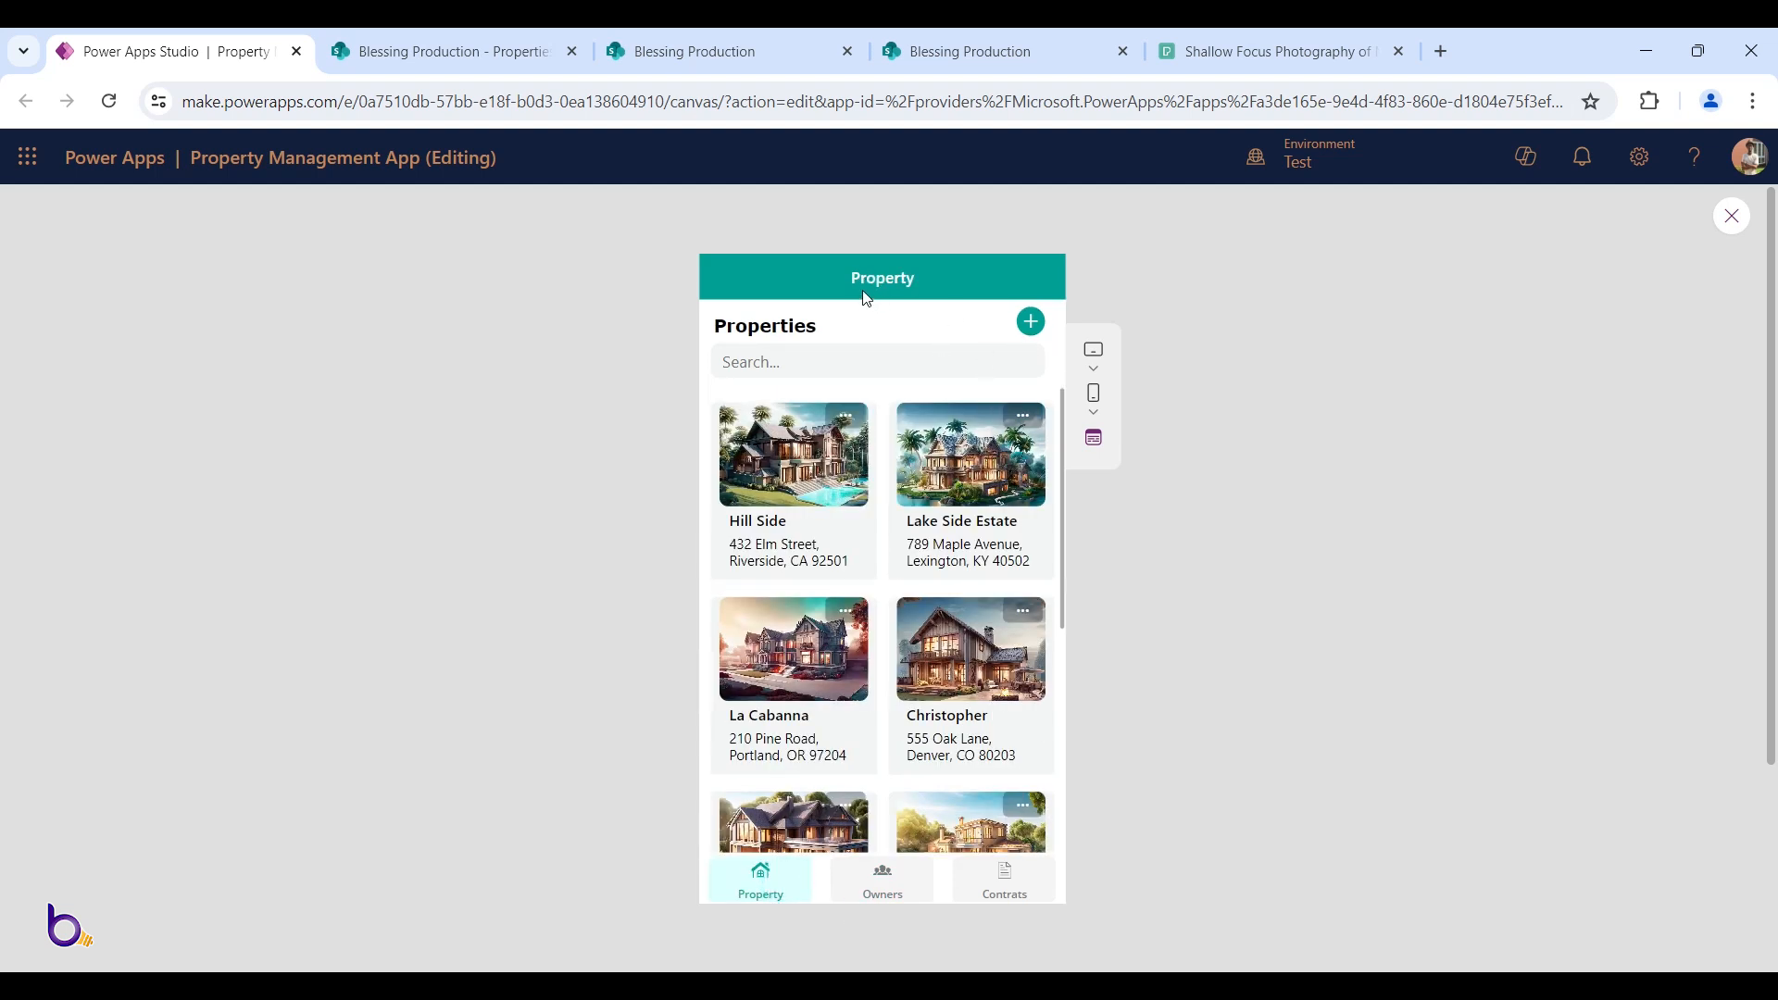
pyautogui.click(859, 887)
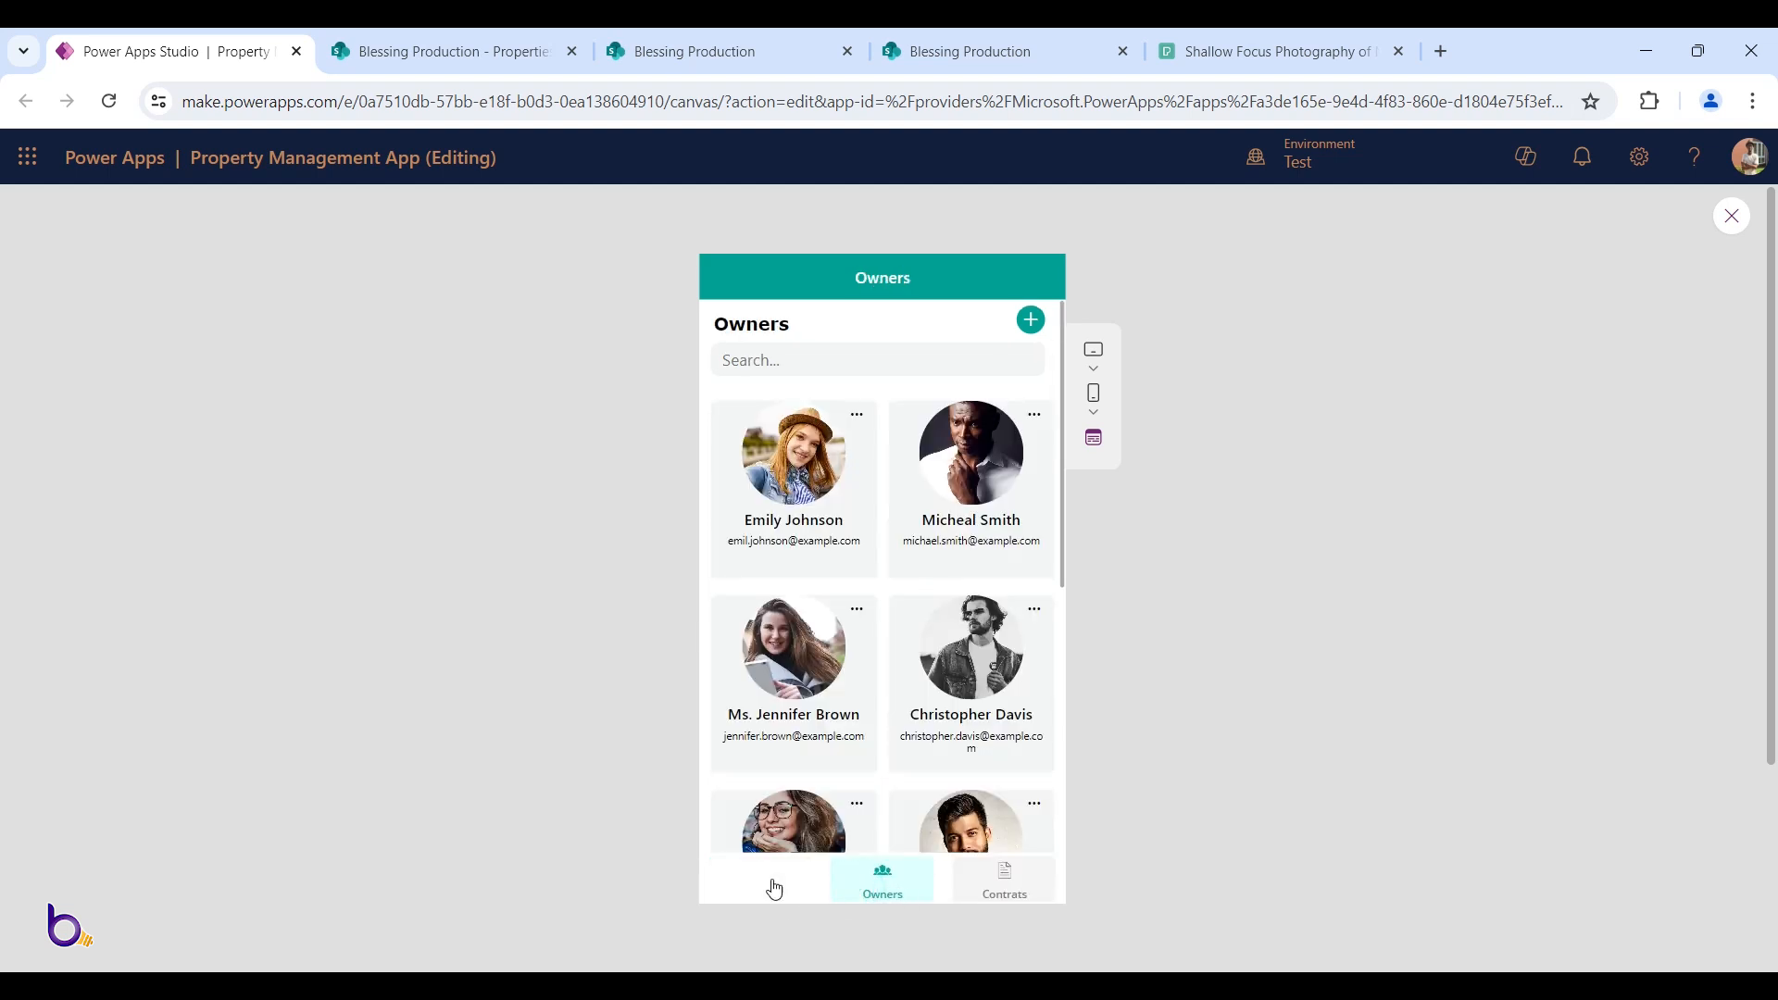
pyautogui.click(773, 882)
pyautogui.click(885, 885)
pyautogui.scroll(-2, 1007, 602)
pyautogui.scroll(2, 1009, 613)
pyautogui.click(1045, 891)
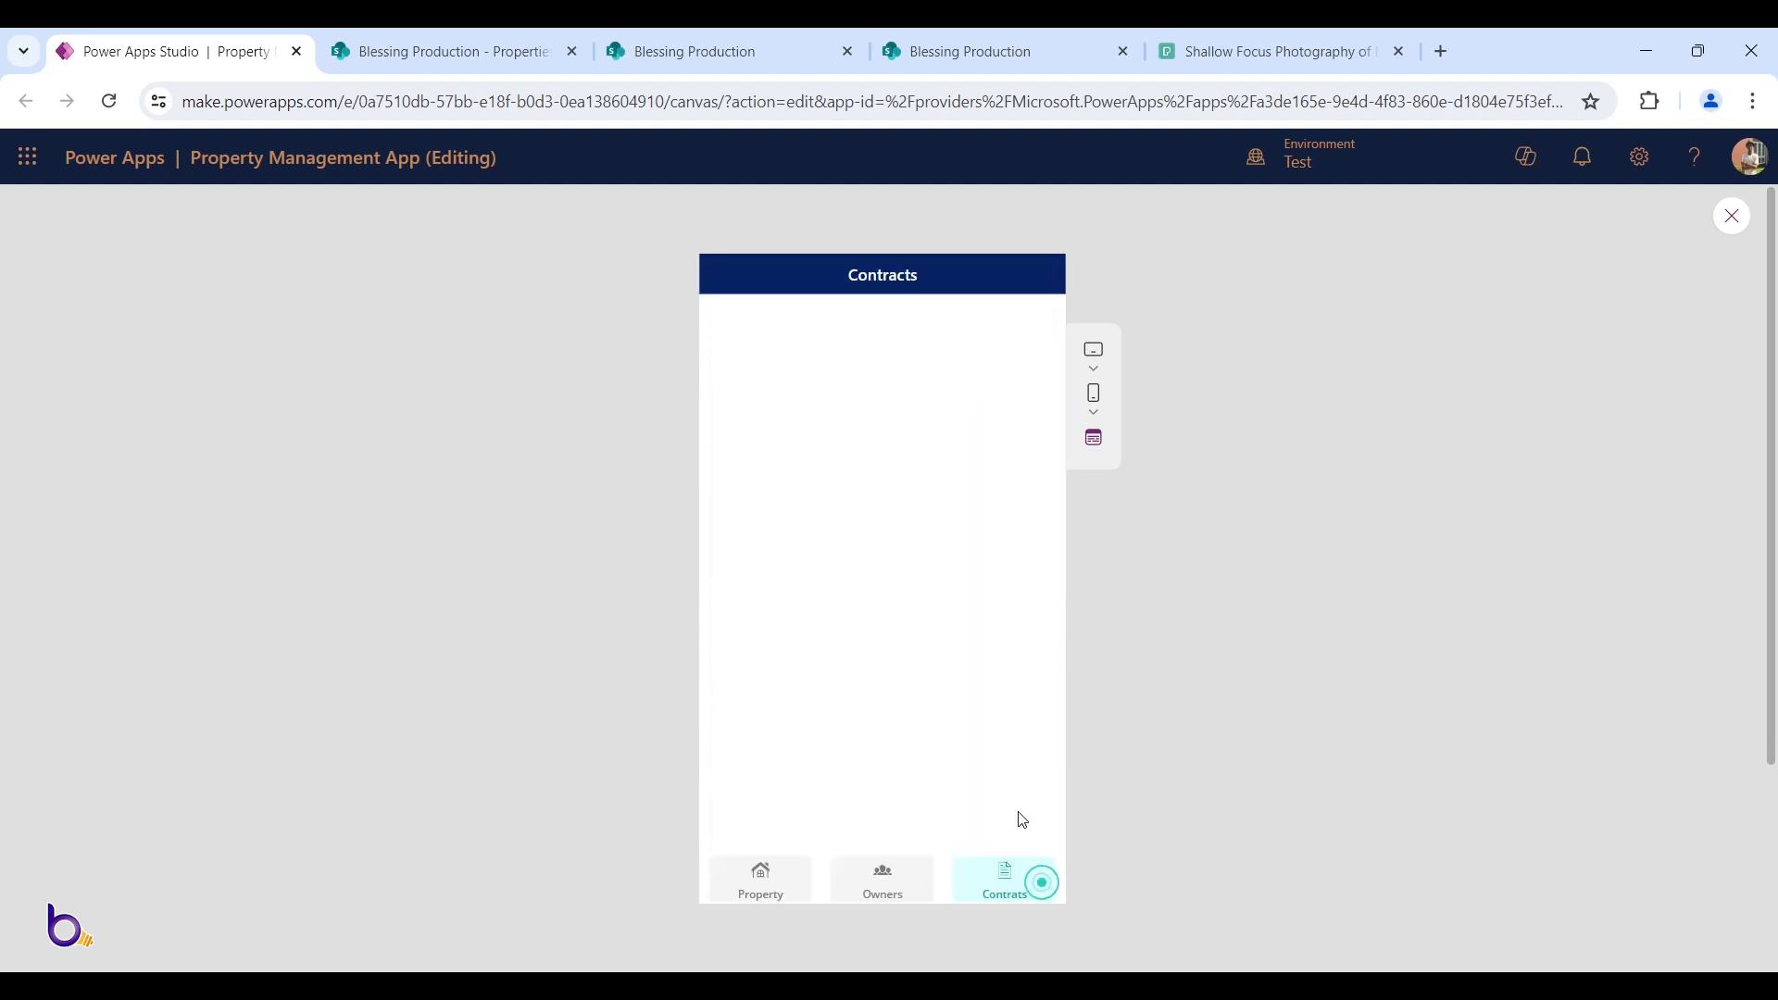
# Leave preview and set the Contracts header label's Height to 80
pyautogui.press('Escape')
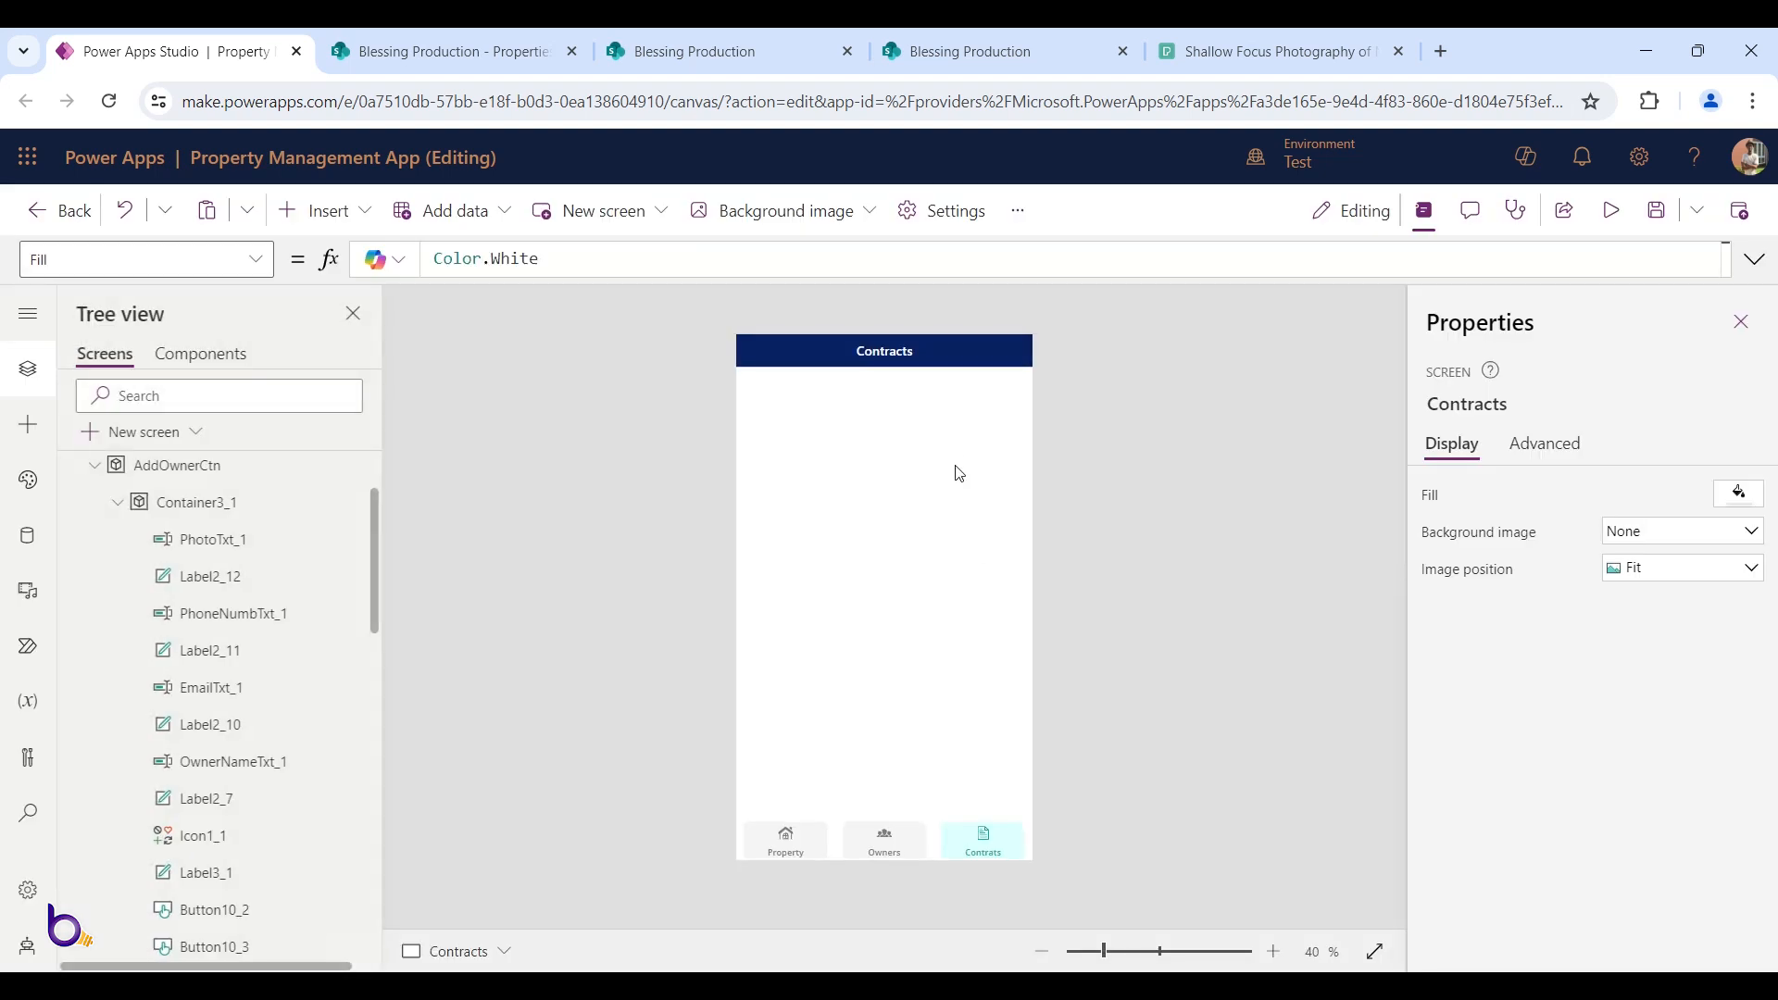
pyautogui.click(1019, 355)
pyautogui.scroll(-3, 1631, 754)
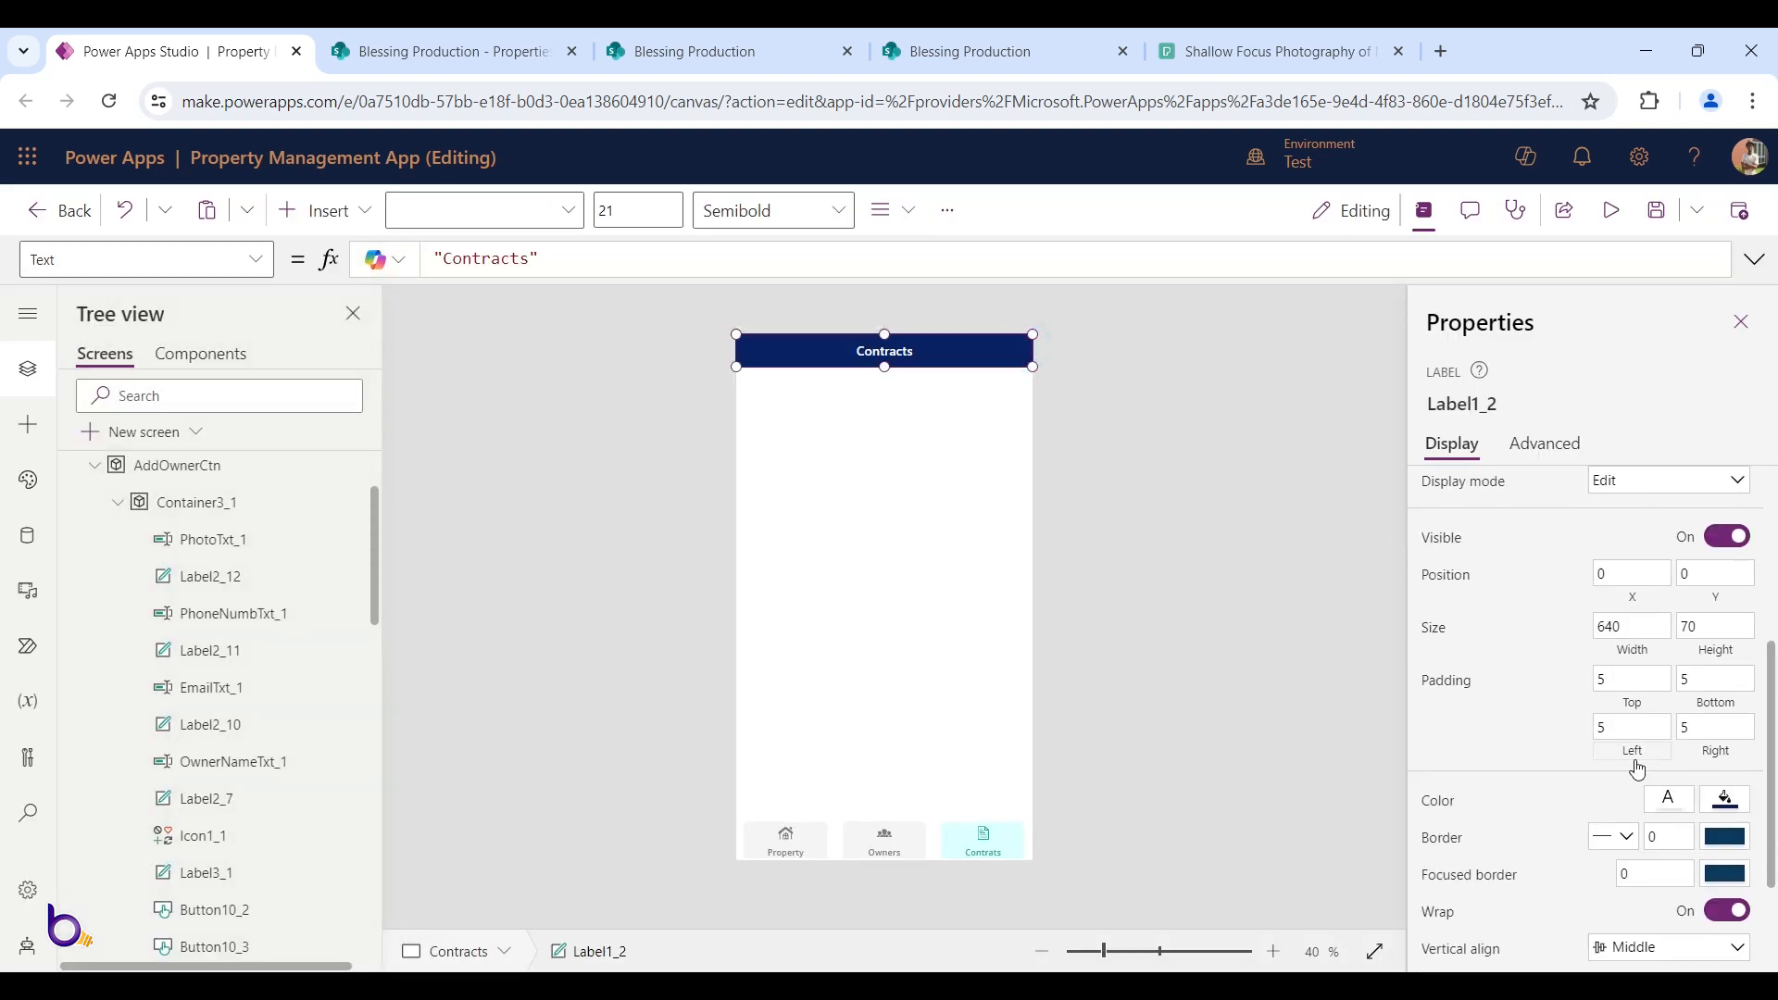
pyautogui.click(1707, 628)
pyautogui.write('80')
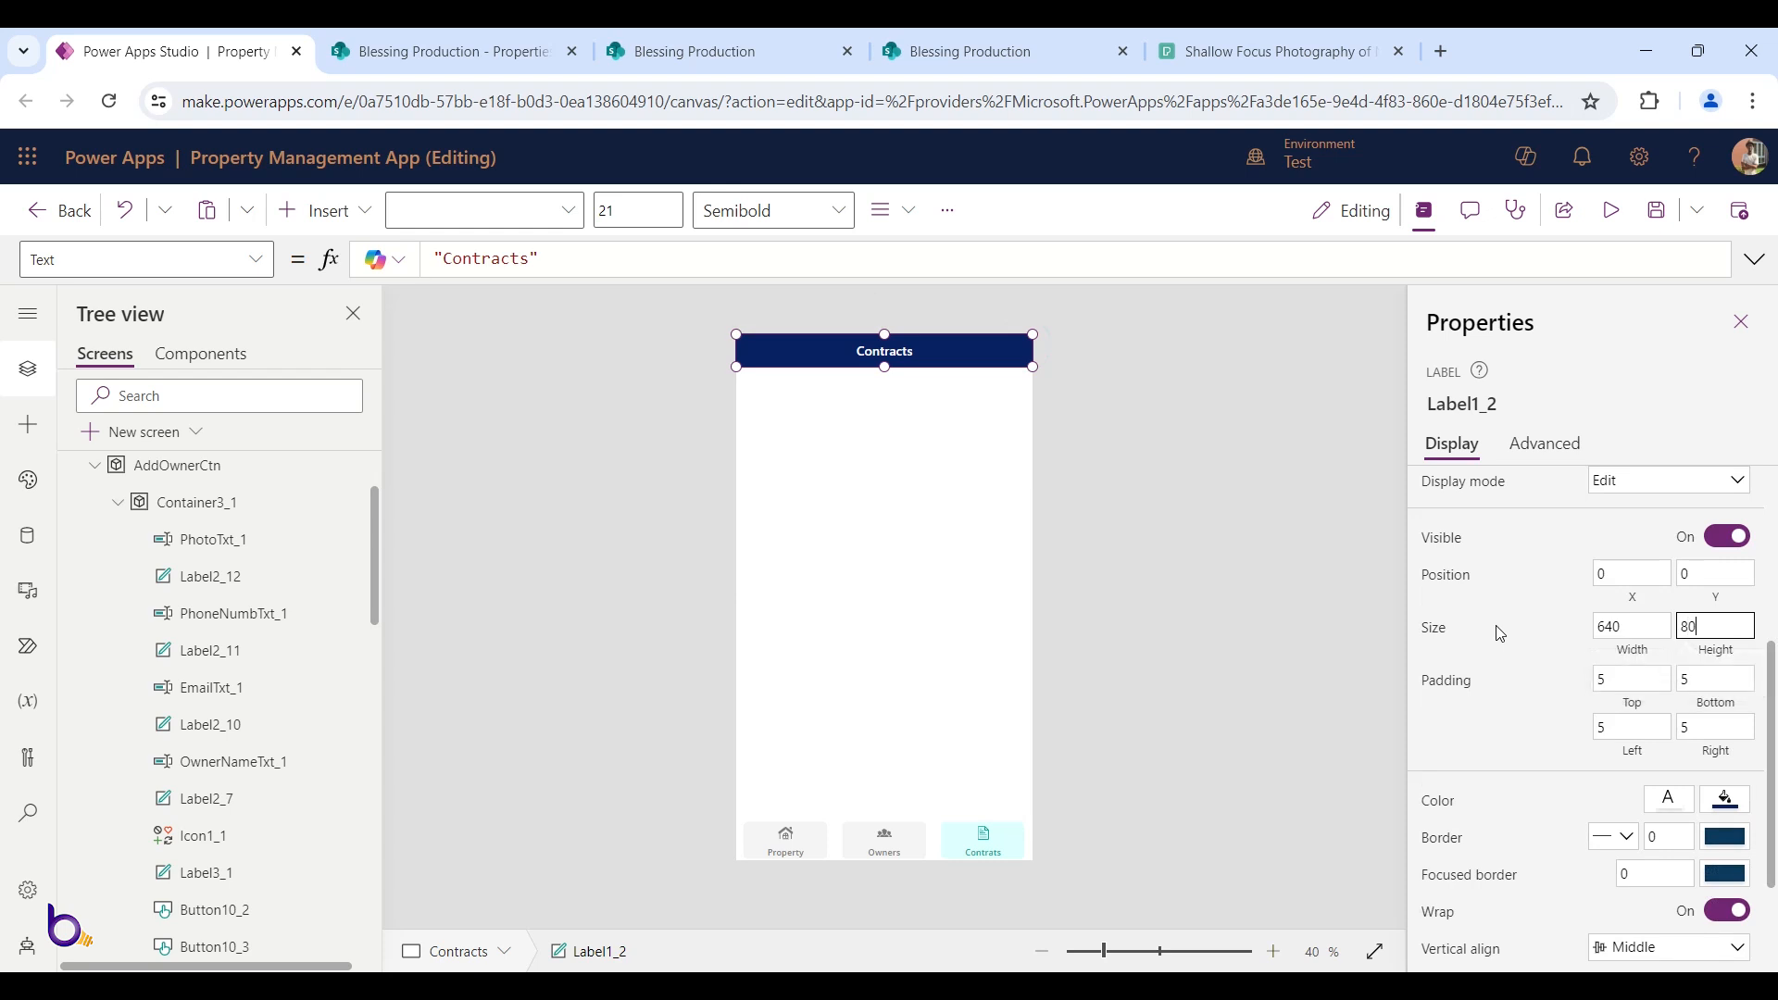
pyautogui.press('Tab')
pyautogui.scroll(3, 1496, 633)
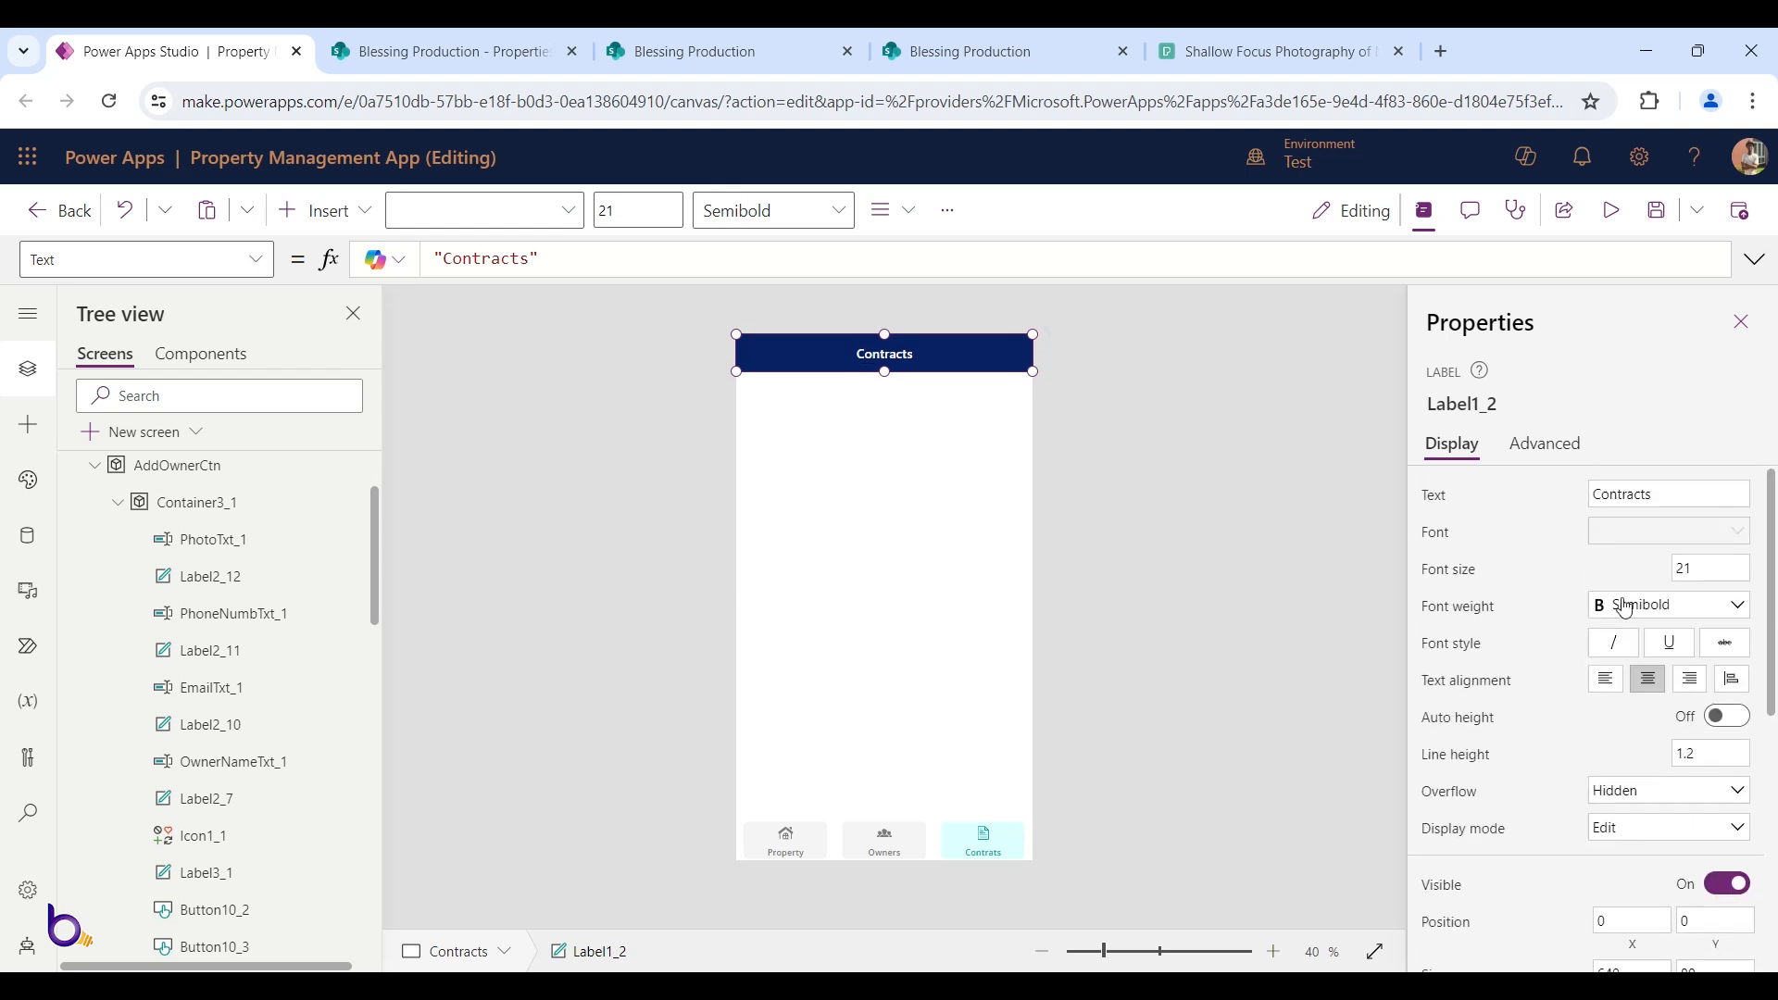
pyautogui.scroll(-5, 1672, 686)
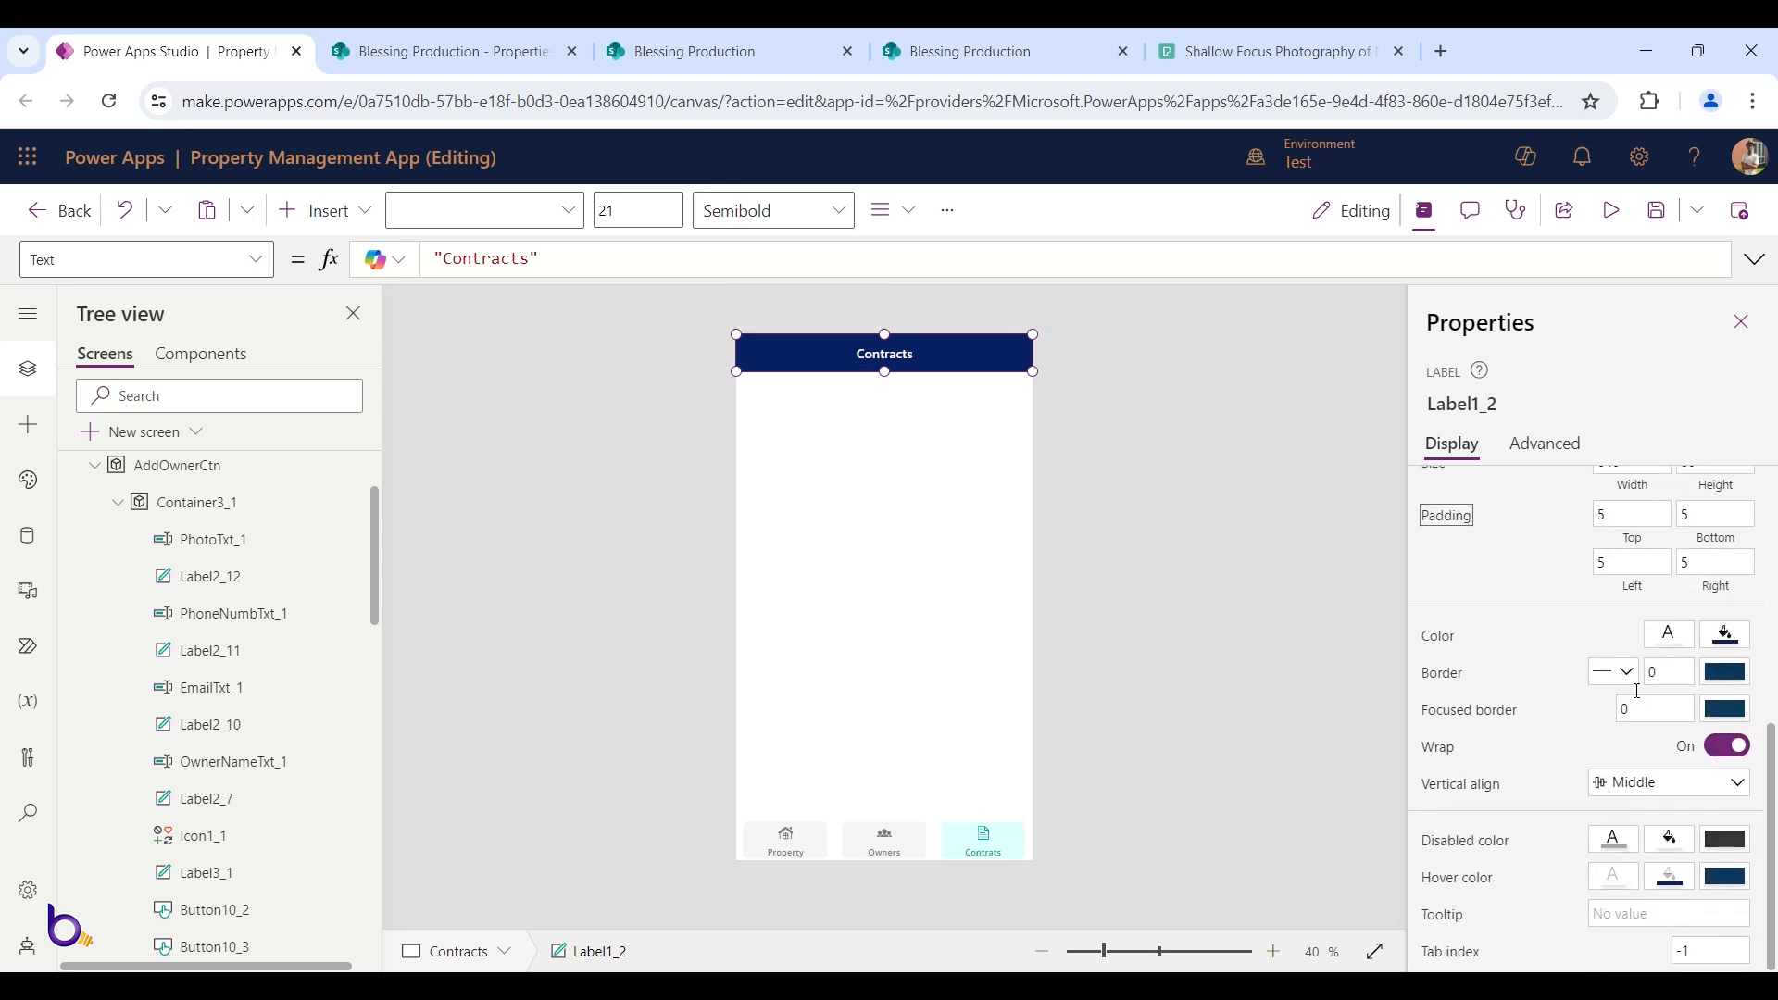
# Set the header label's Fill property to mainColor so it turns teal
pyautogui.click(256, 259)
pyautogui.scroll(3, 147, 500)
pyautogui.click(63, 387)
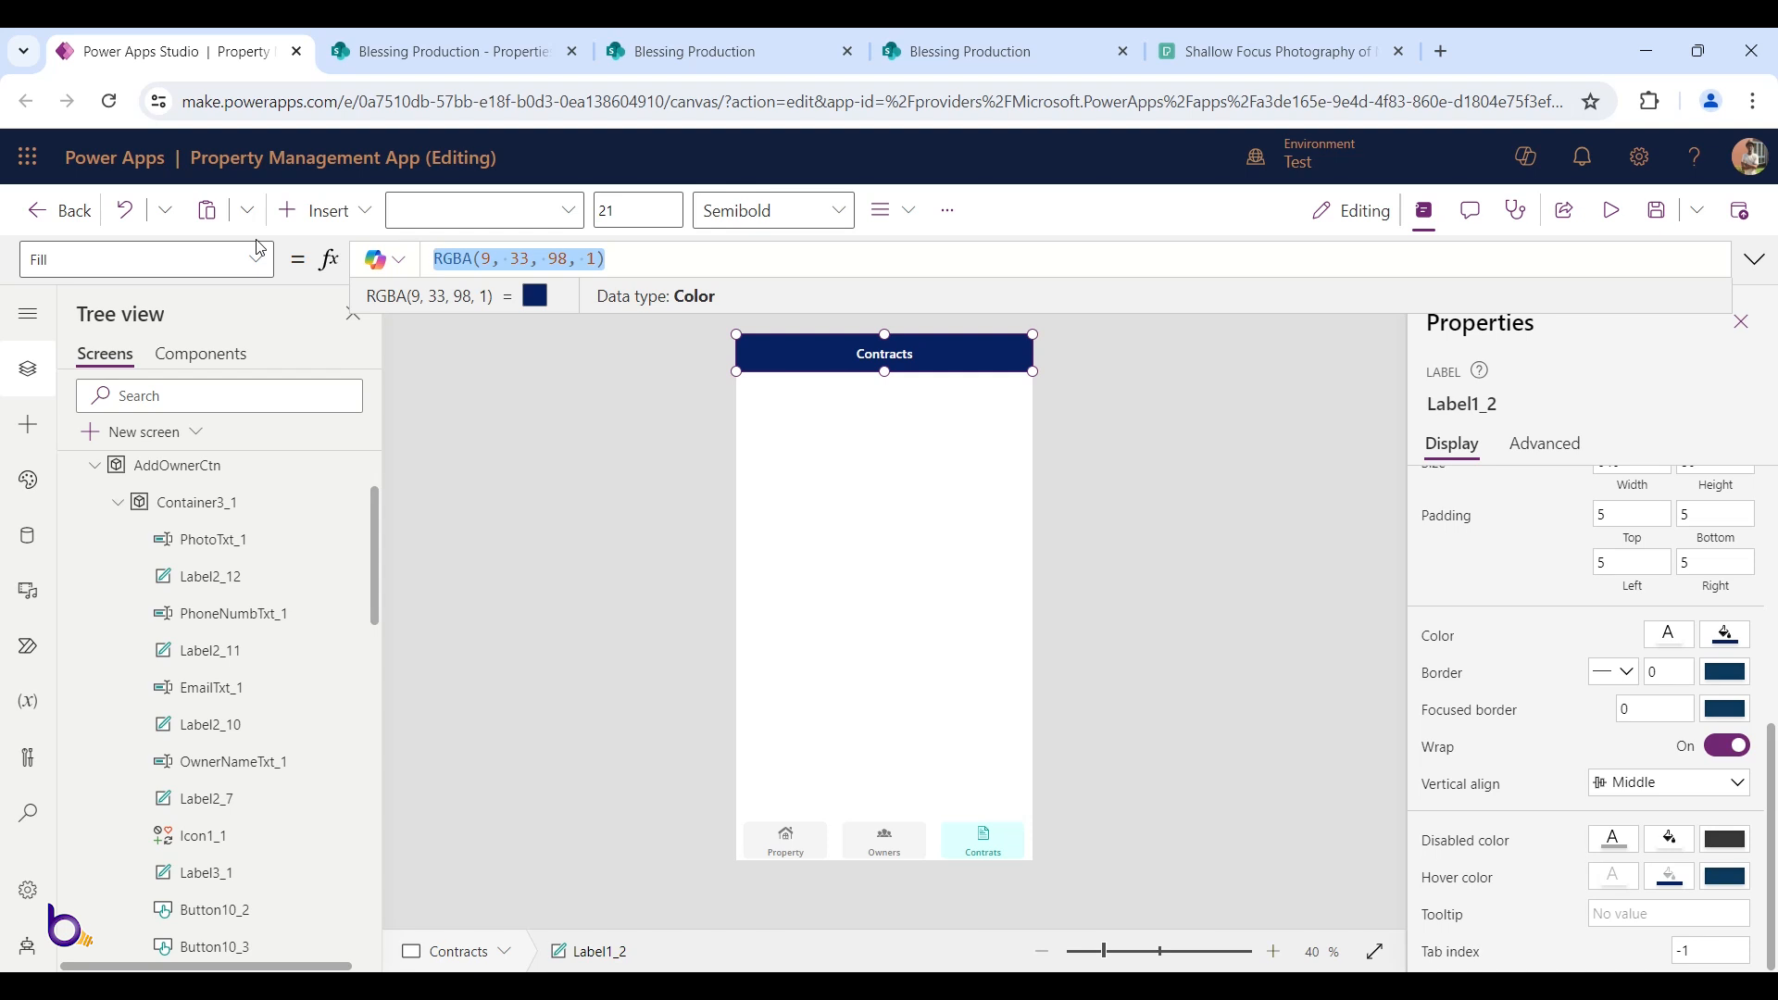
pyautogui.write('mainColor')
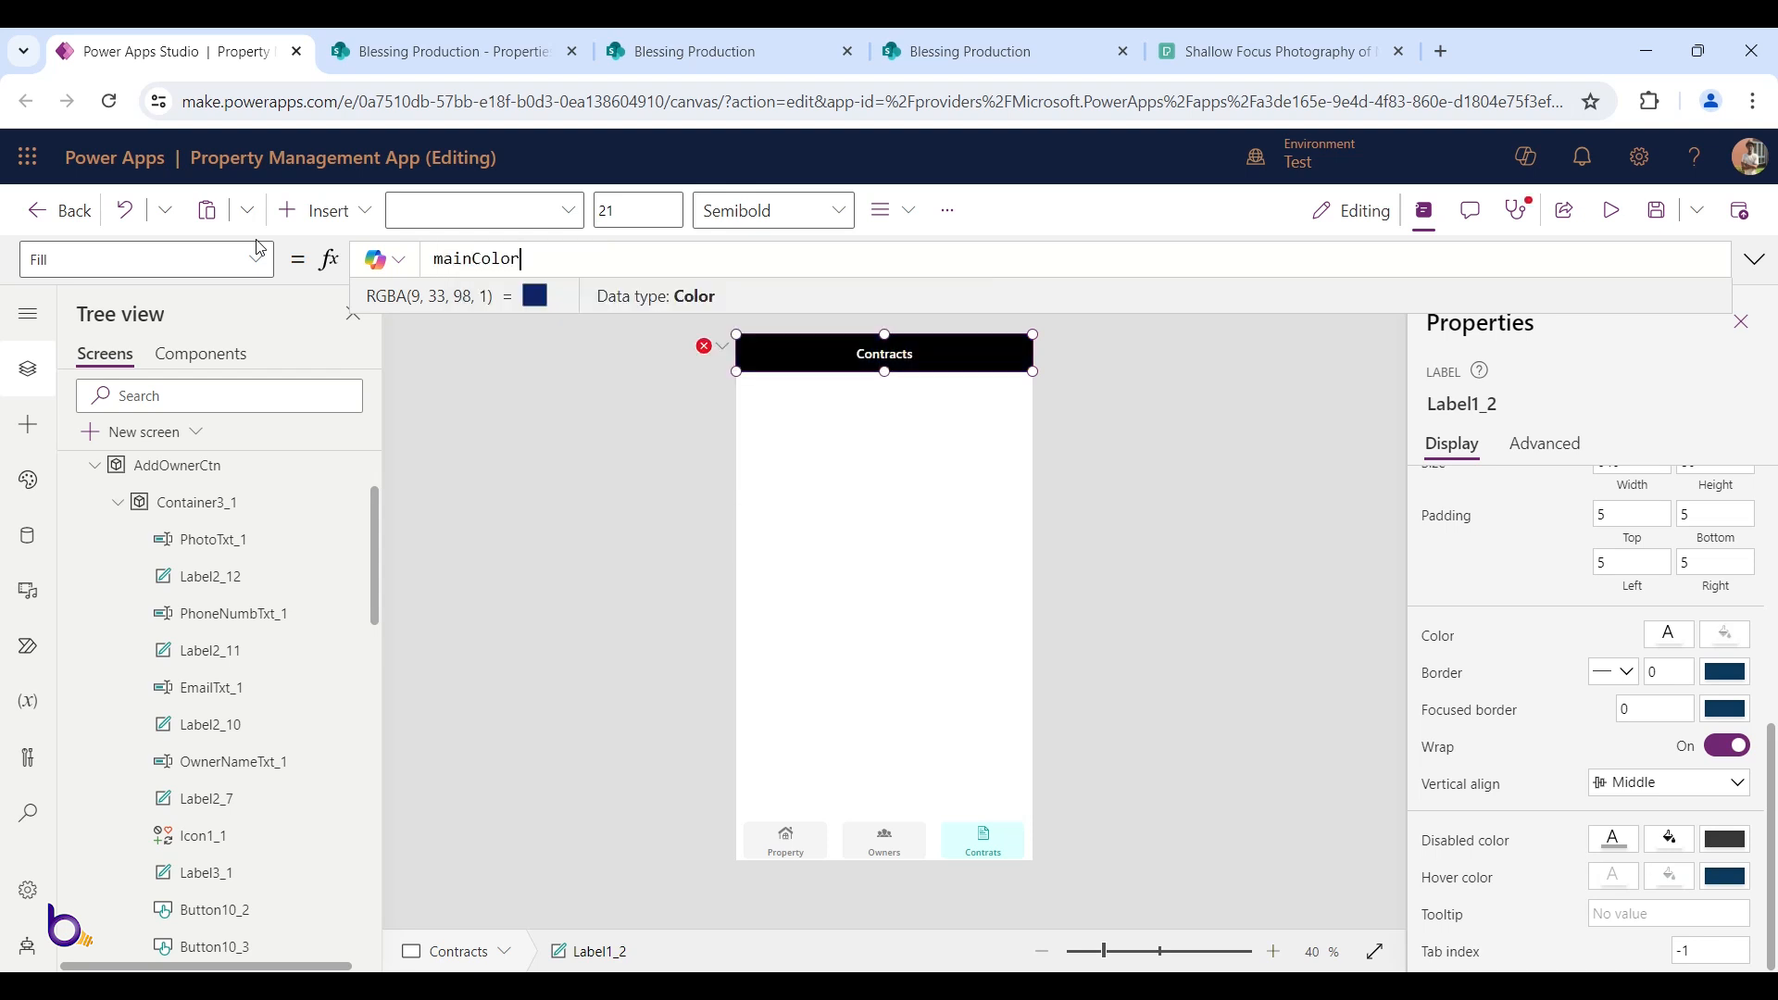
pyautogui.keyDown('alt'); pyautogui.click(903, 844); pyautogui.keyUp('alt')
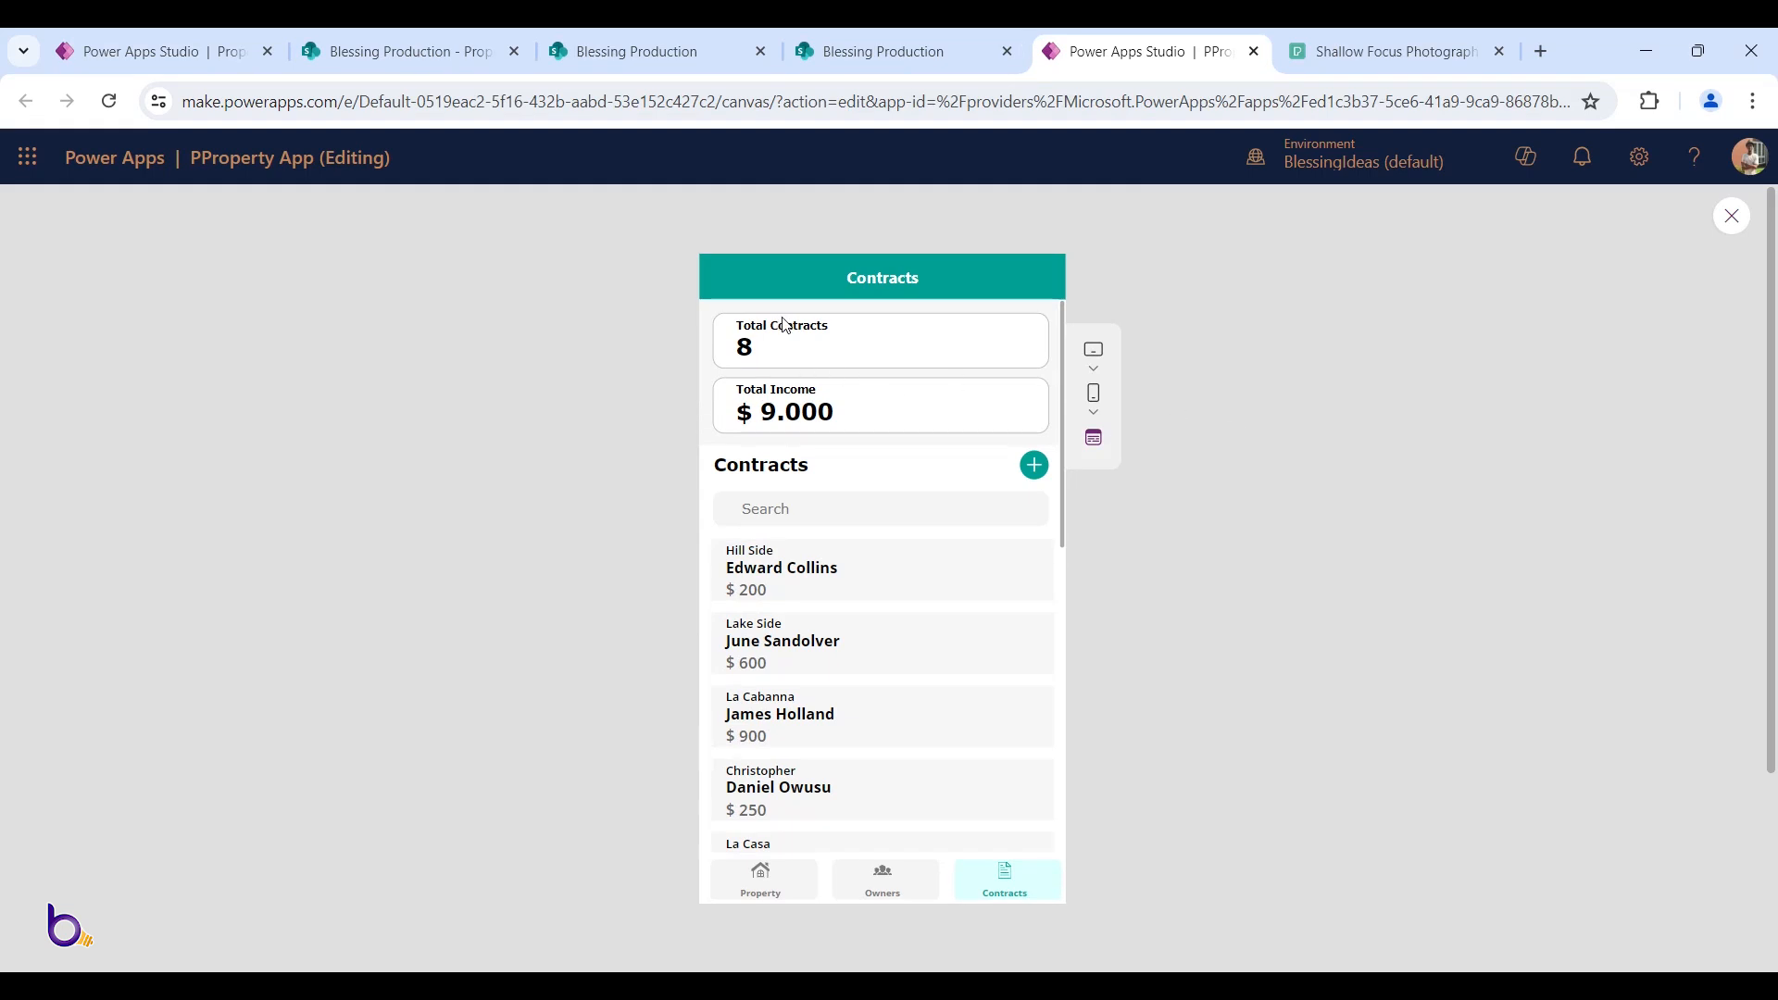
# Scroll through the reference PProperty App's Contracts list to review it
pyautogui.scroll(-5, 827, 536)
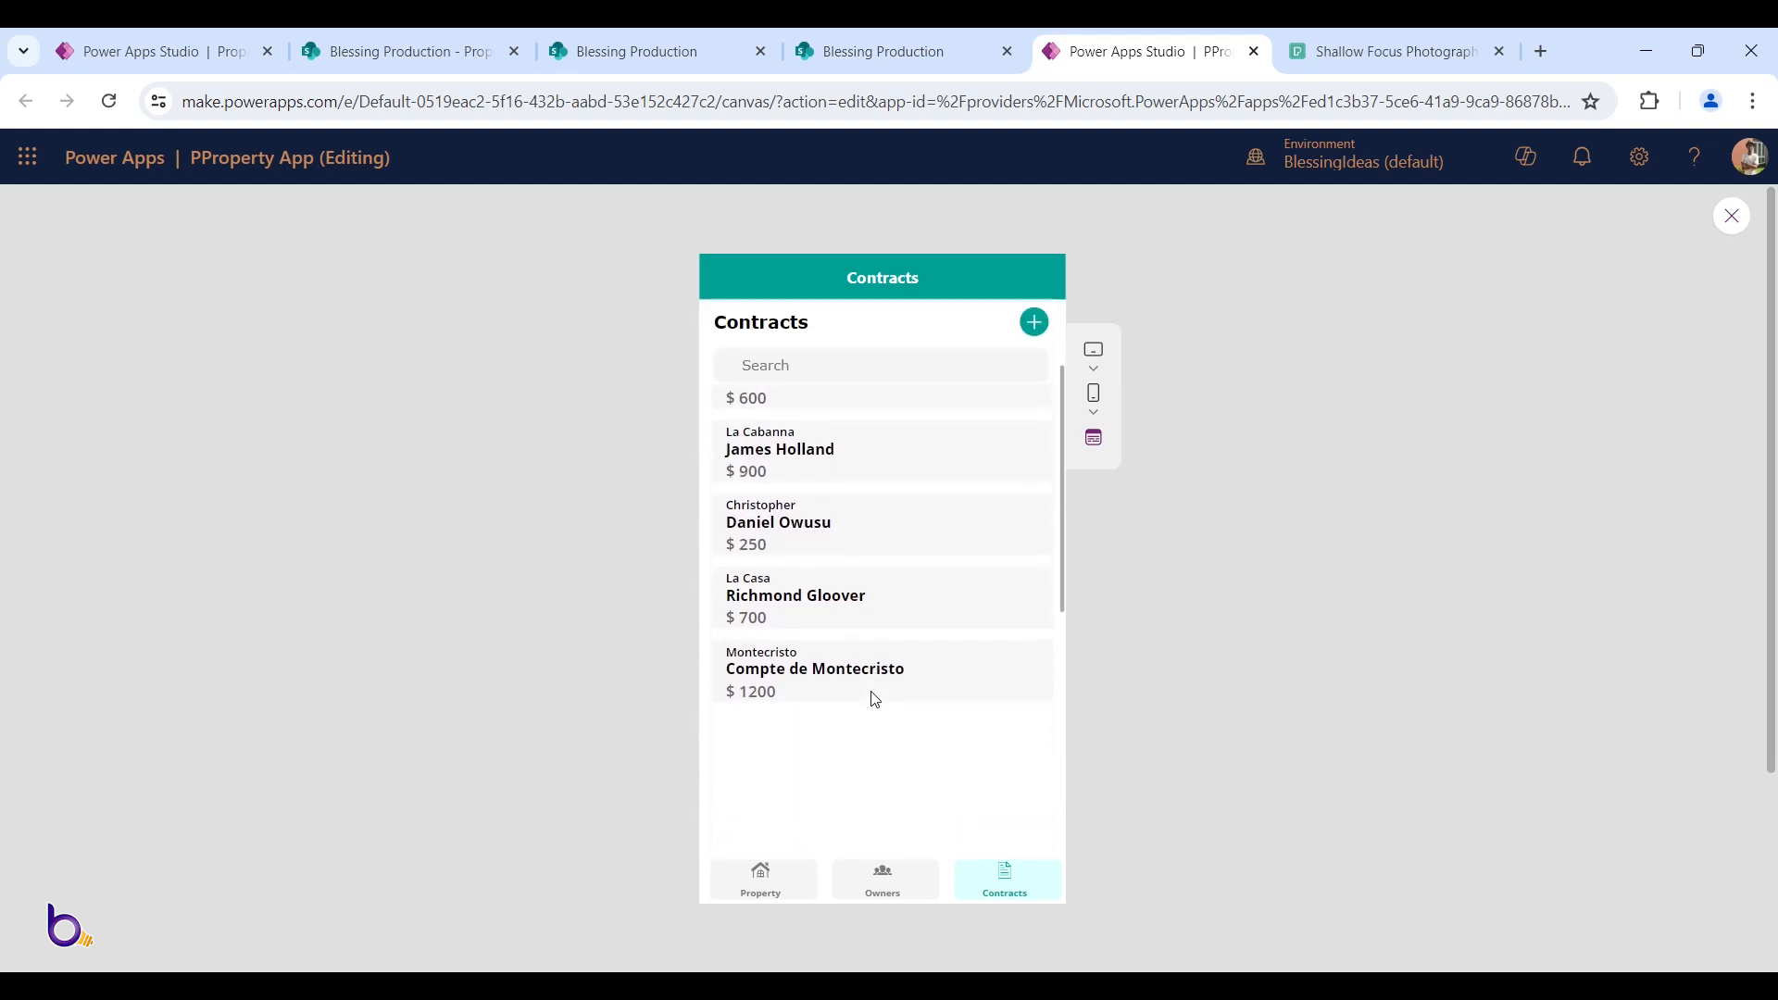
pyautogui.scroll(5, 876, 699)
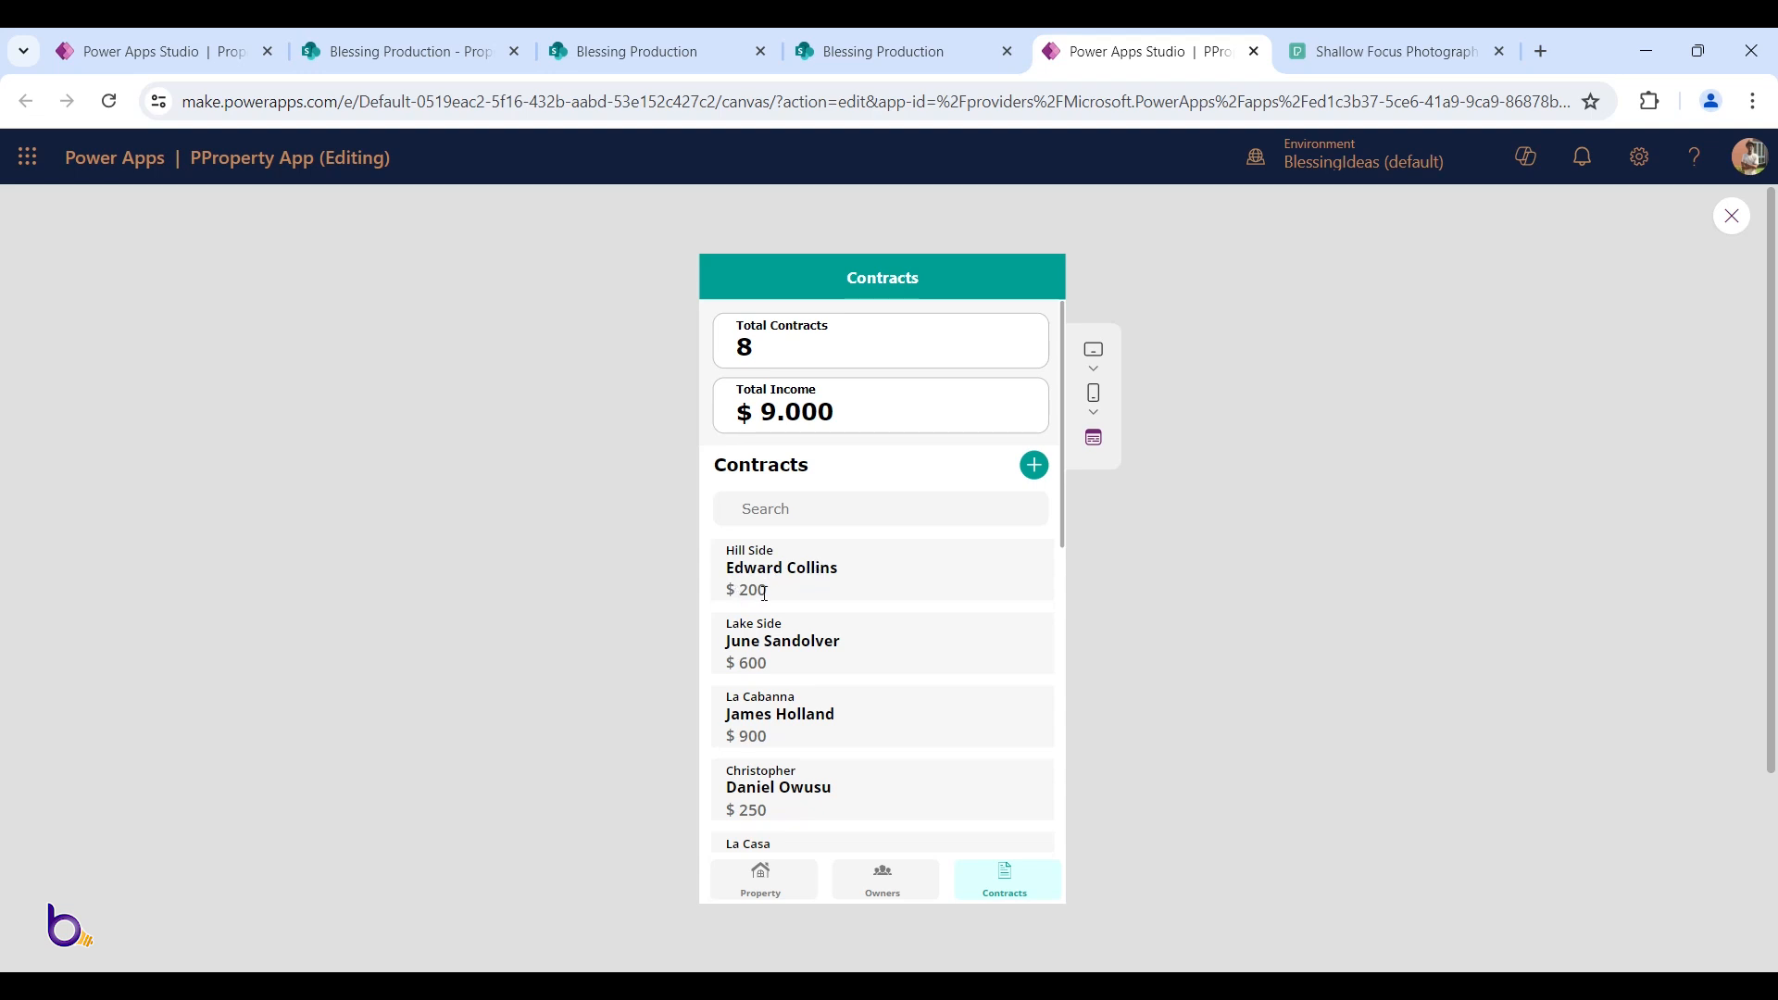
pyautogui.scroll(-2, 952, 560)
pyautogui.scroll(2, 952, 559)
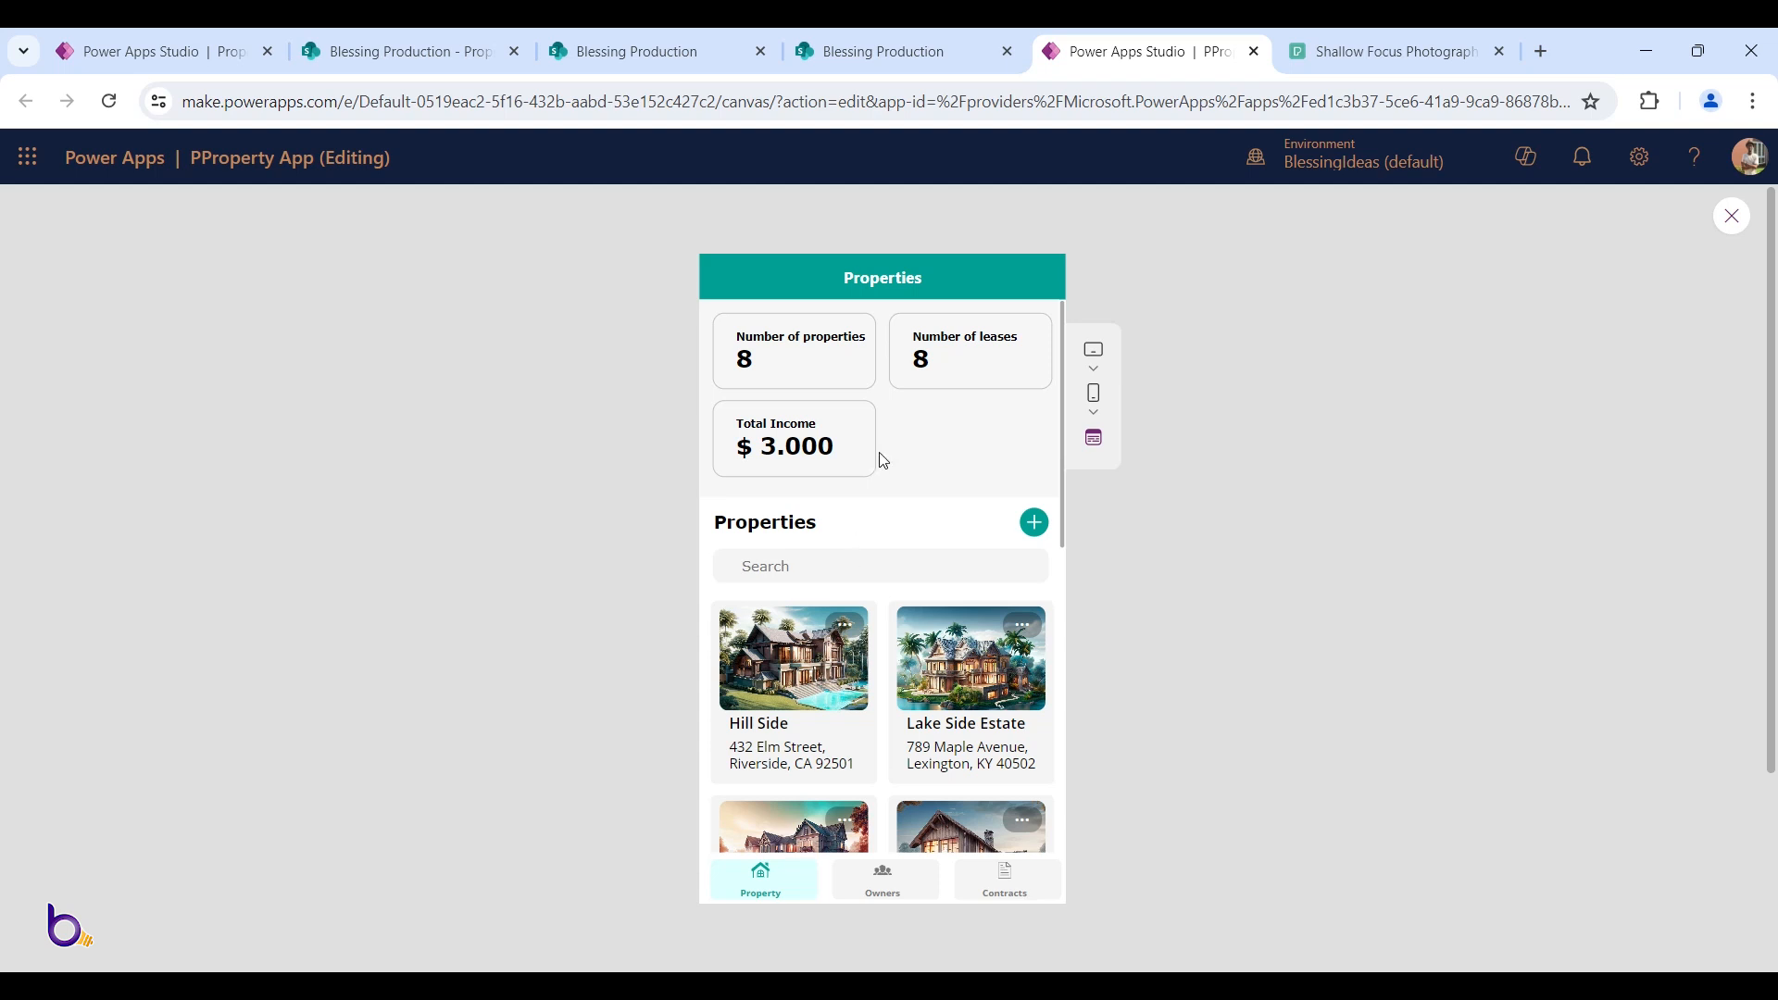
# Visit the reference app's Owners screen, then return to its Contracts screen
pyautogui.scroll(-3, 846, 595)
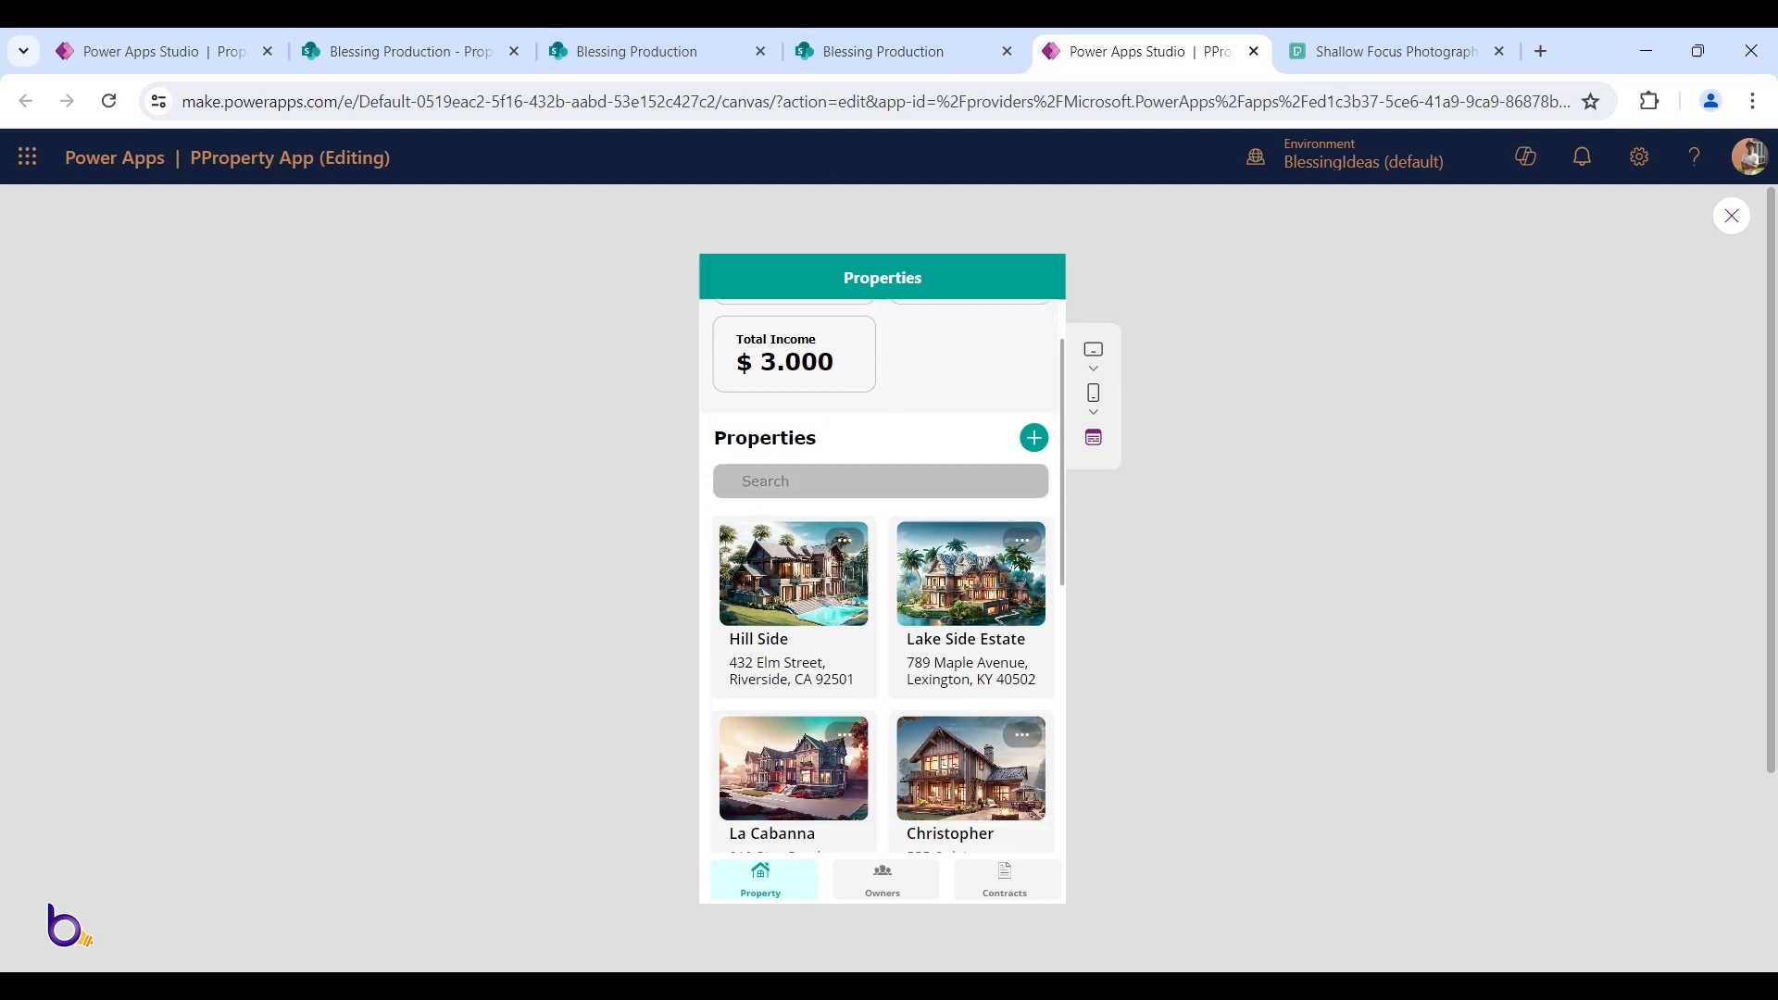
pyautogui.scroll(3, 839, 702)
pyautogui.scroll(-9, 839, 702)
pyautogui.scroll(8, 839, 696)
pyautogui.scroll(1, 838, 697)
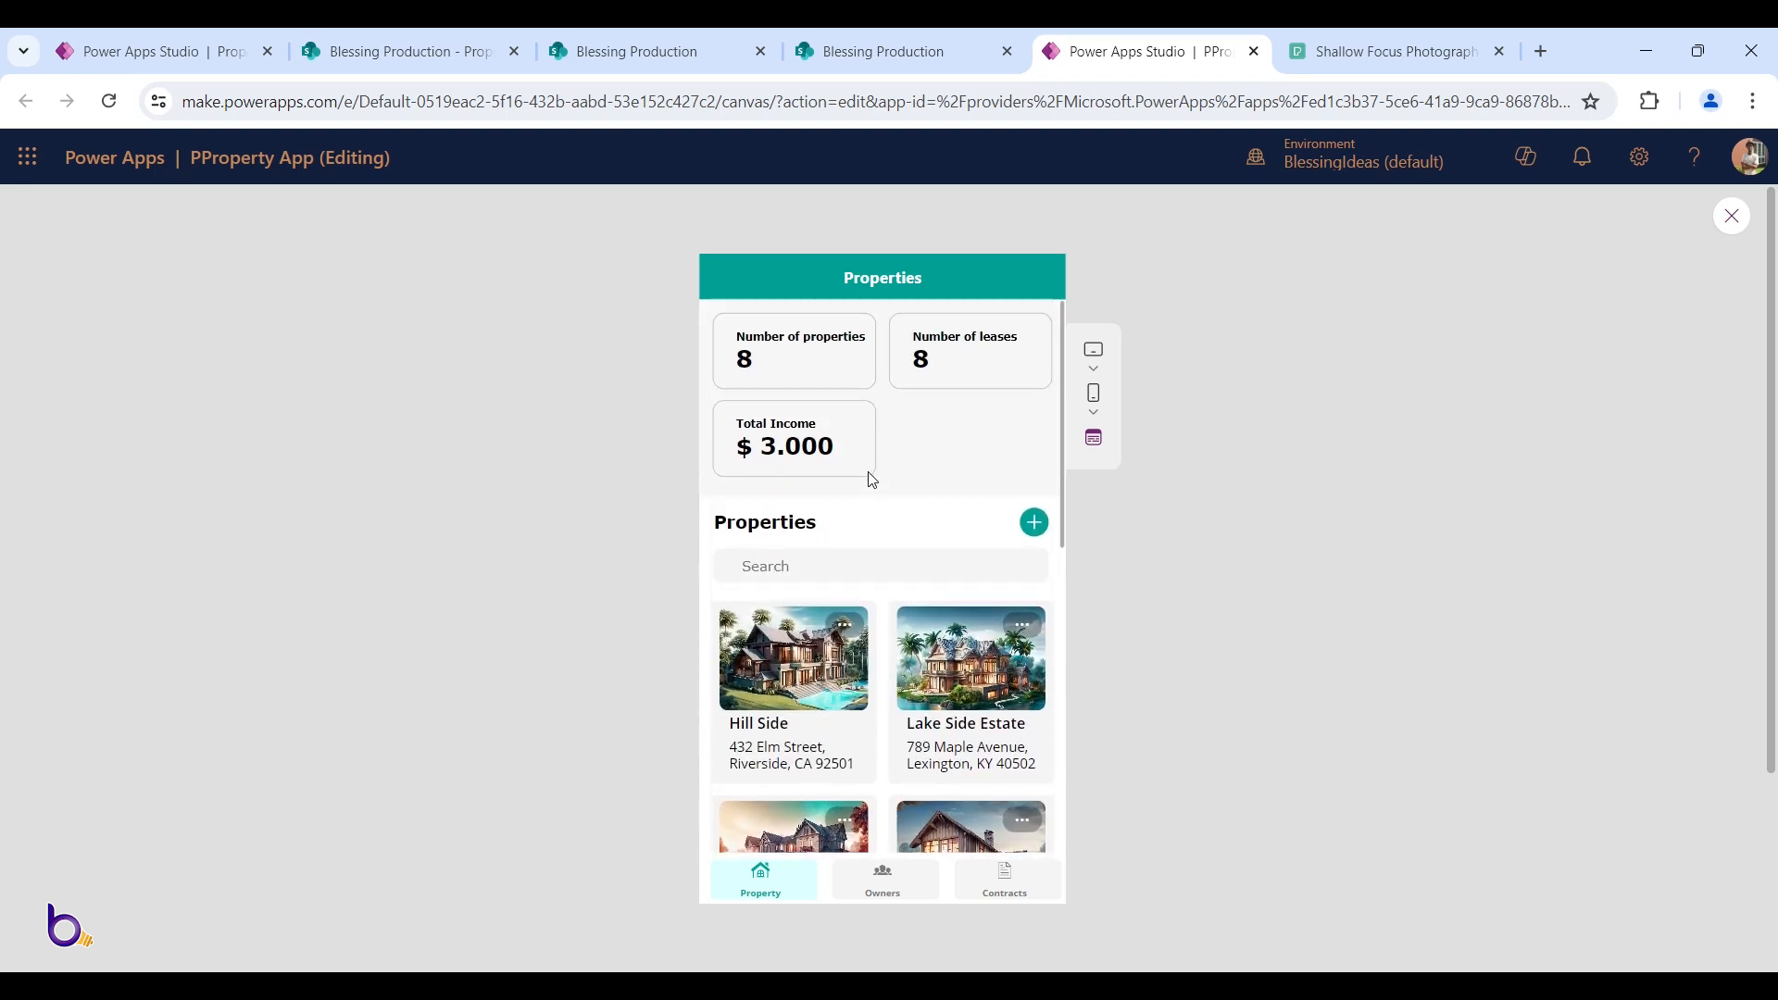
pyautogui.click(911, 878)
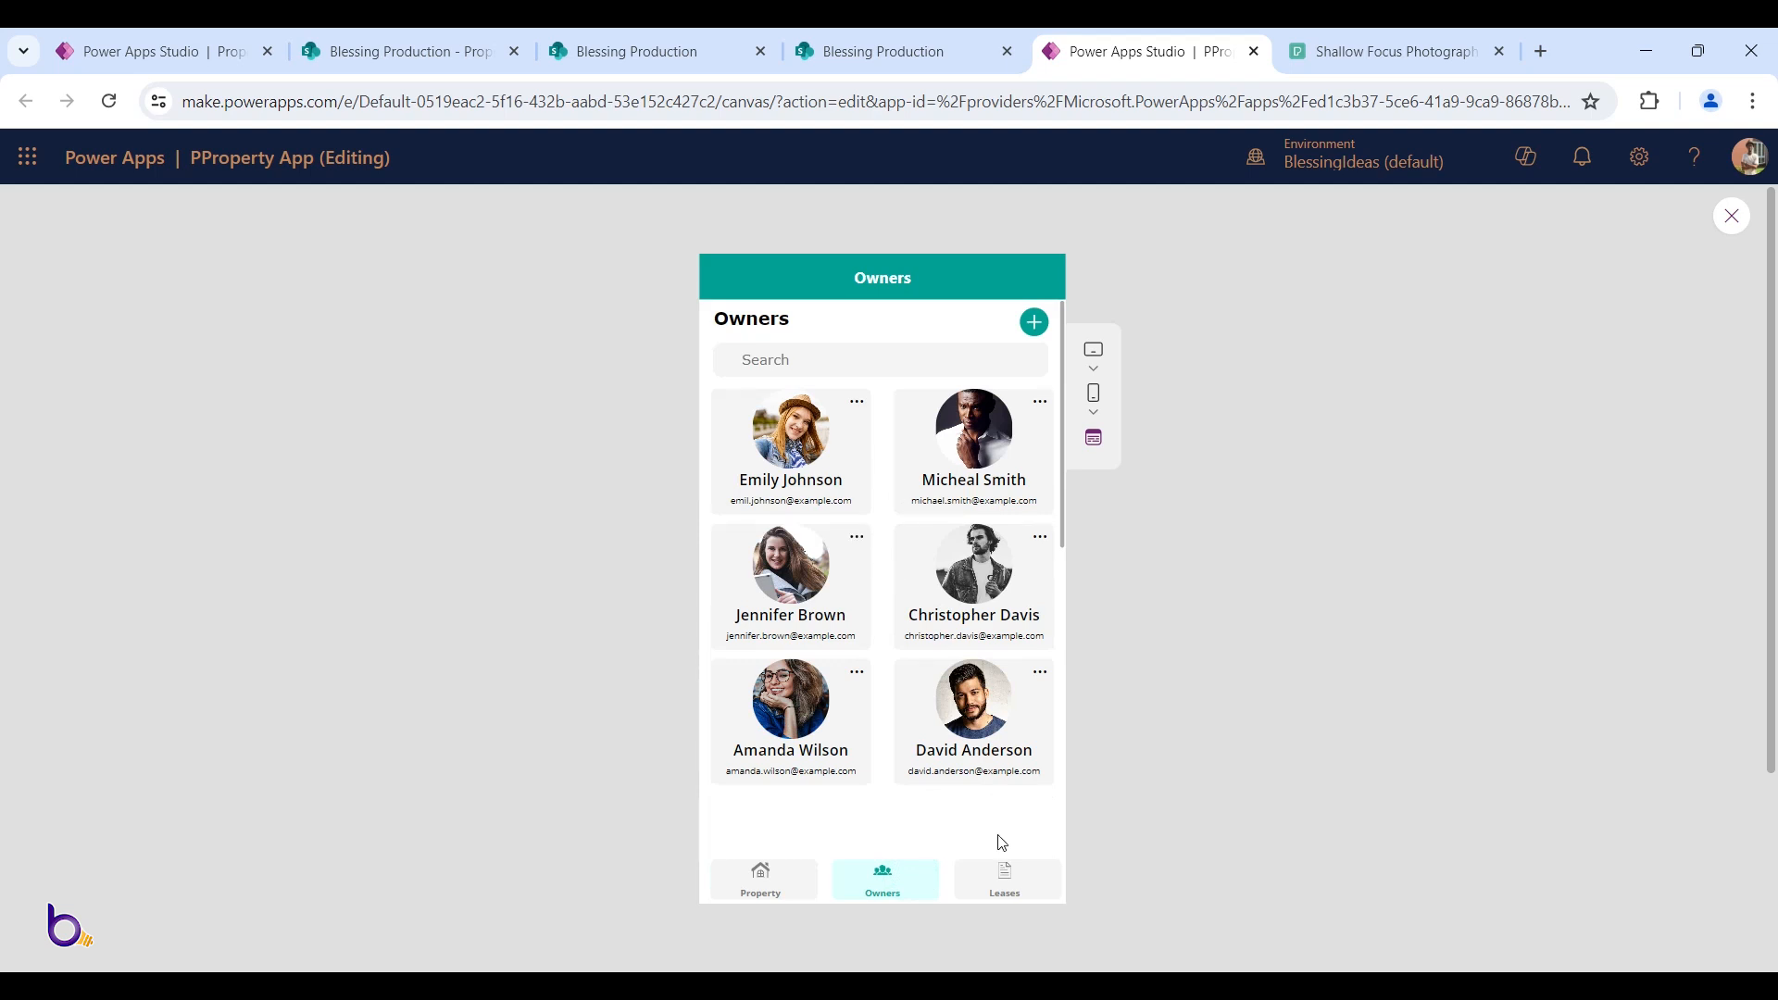
pyautogui.click(993, 891)
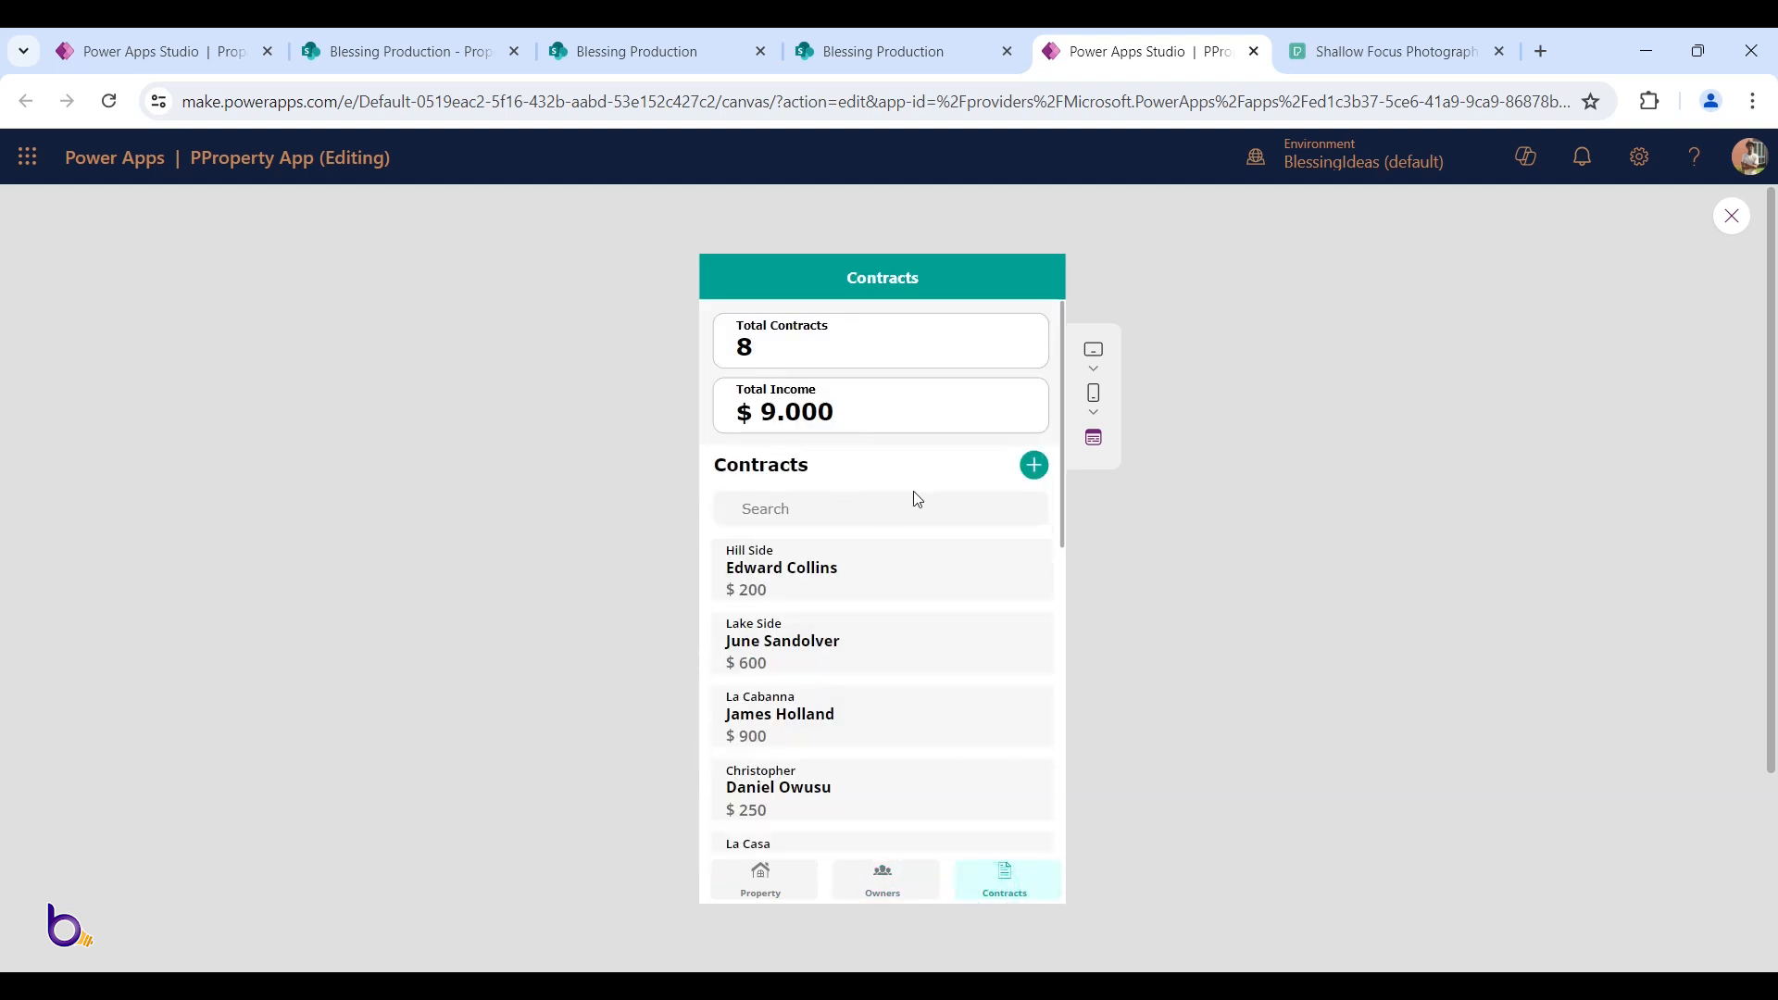